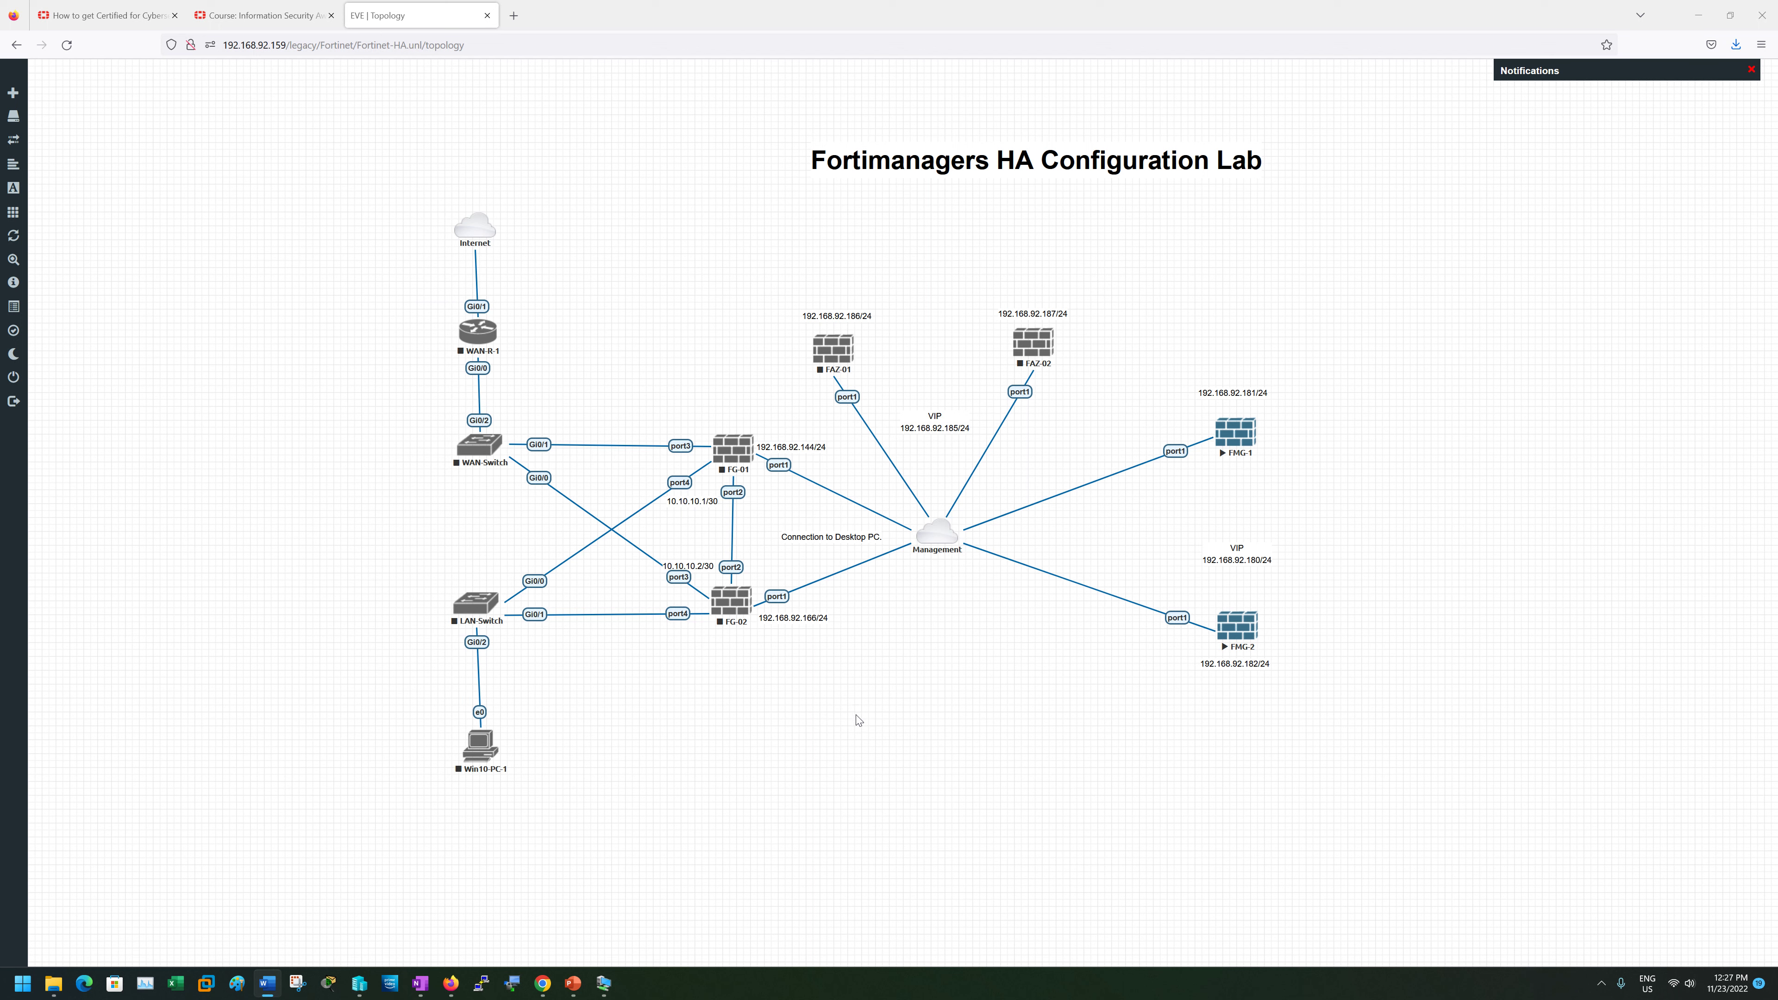
- Add a new node from the canvas with the Fortinet FortiGate template and check the fortinet-FMG-v7.2.1 image
{"action": "right_click", "coordinate": [1122, 540]}
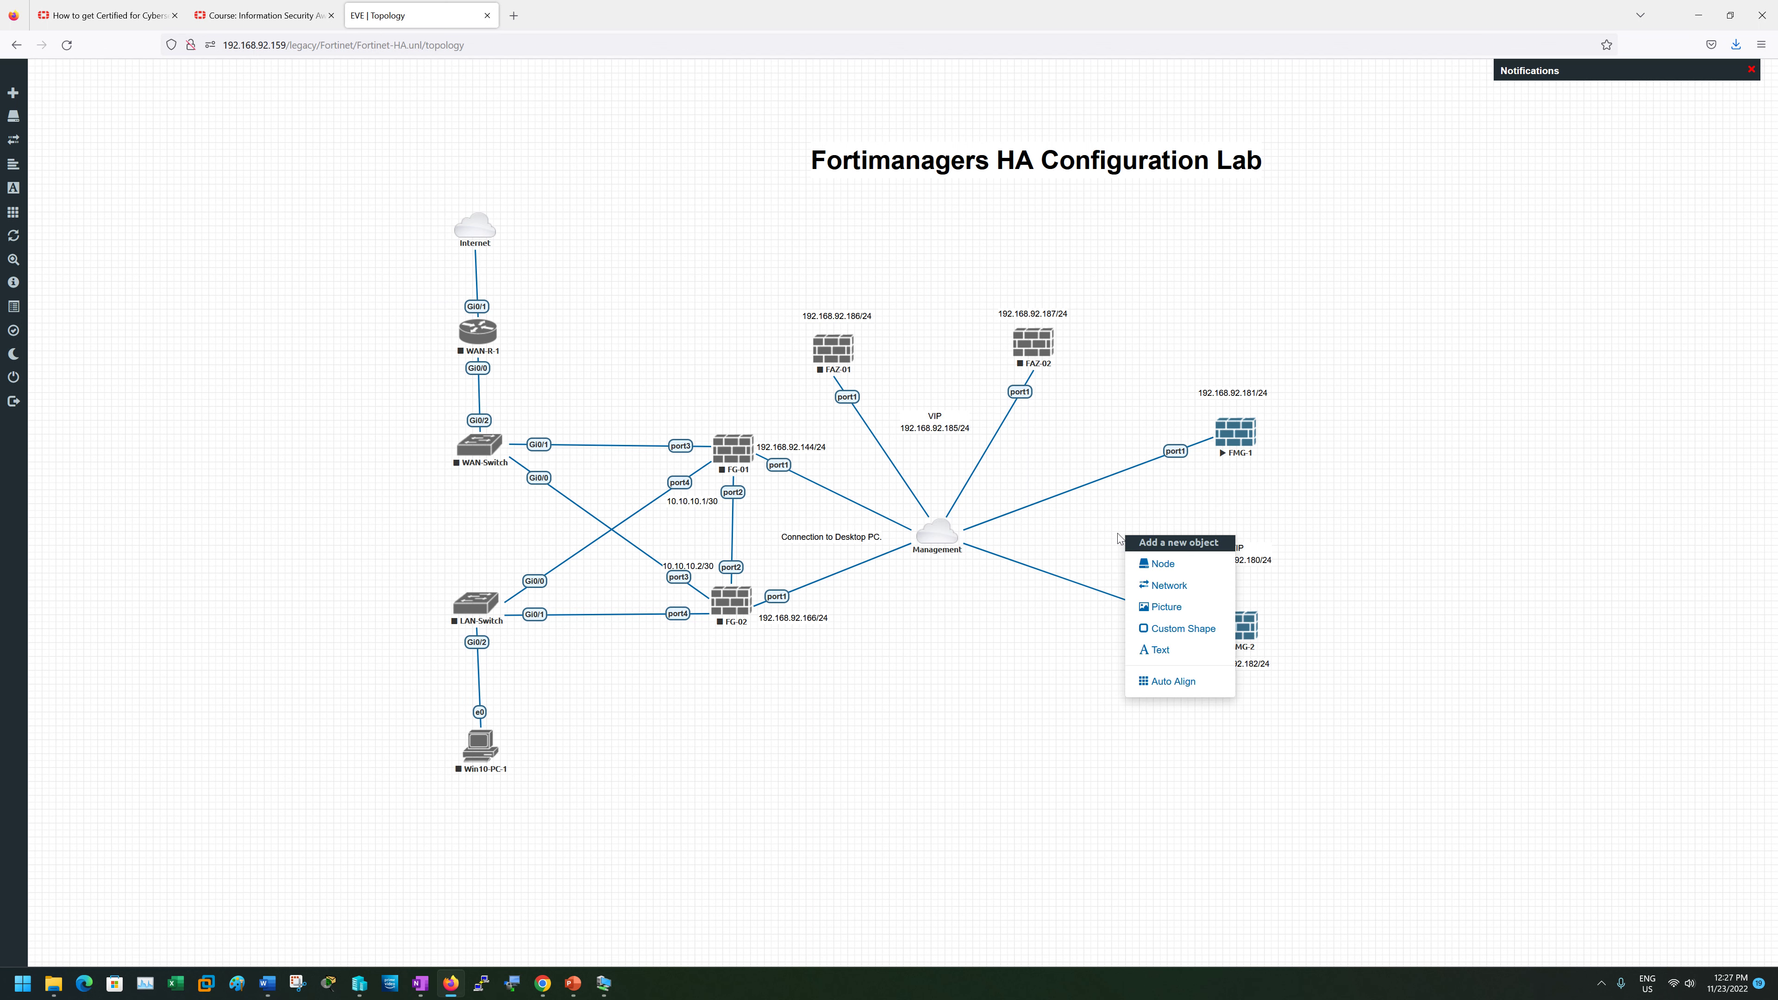
{"action": "left_click", "coordinate": [1141, 565]}
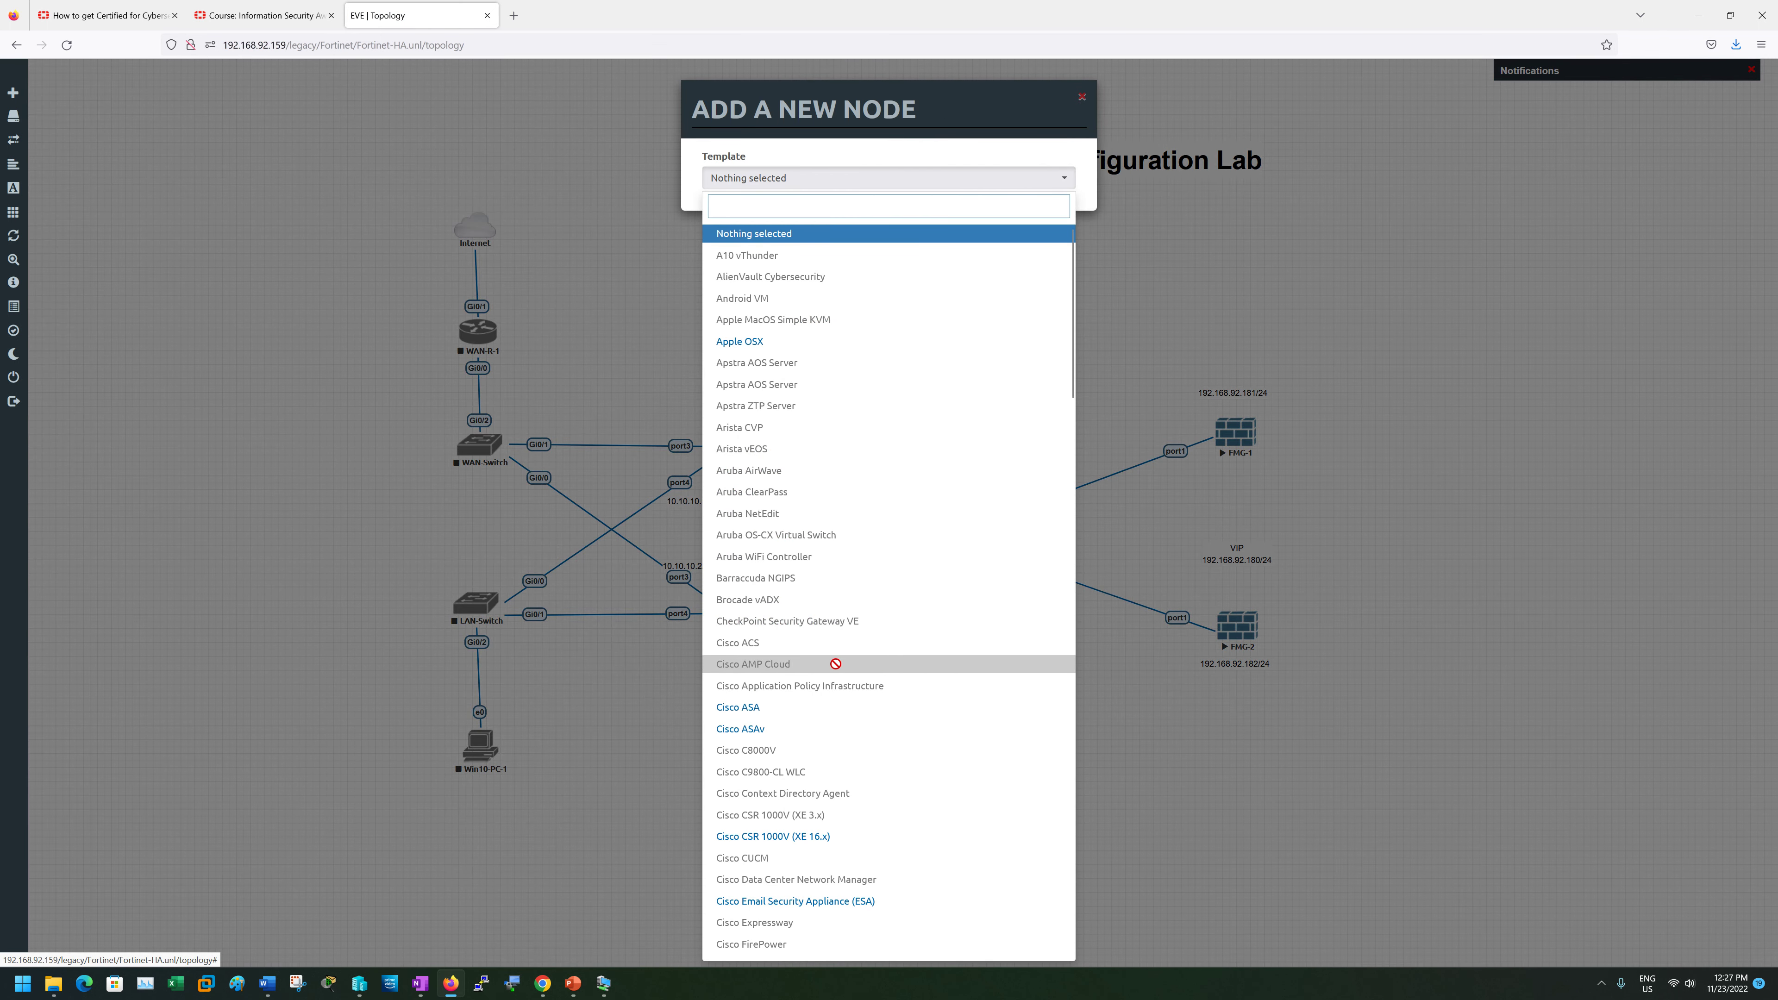
{"action": "scroll", "coordinate": [833, 805], "scroll_direction": "down", "scroll_amount": 5}
{"action": "scroll", "coordinate": [805, 770], "scroll_direction": "down", "scroll_amount": 10}
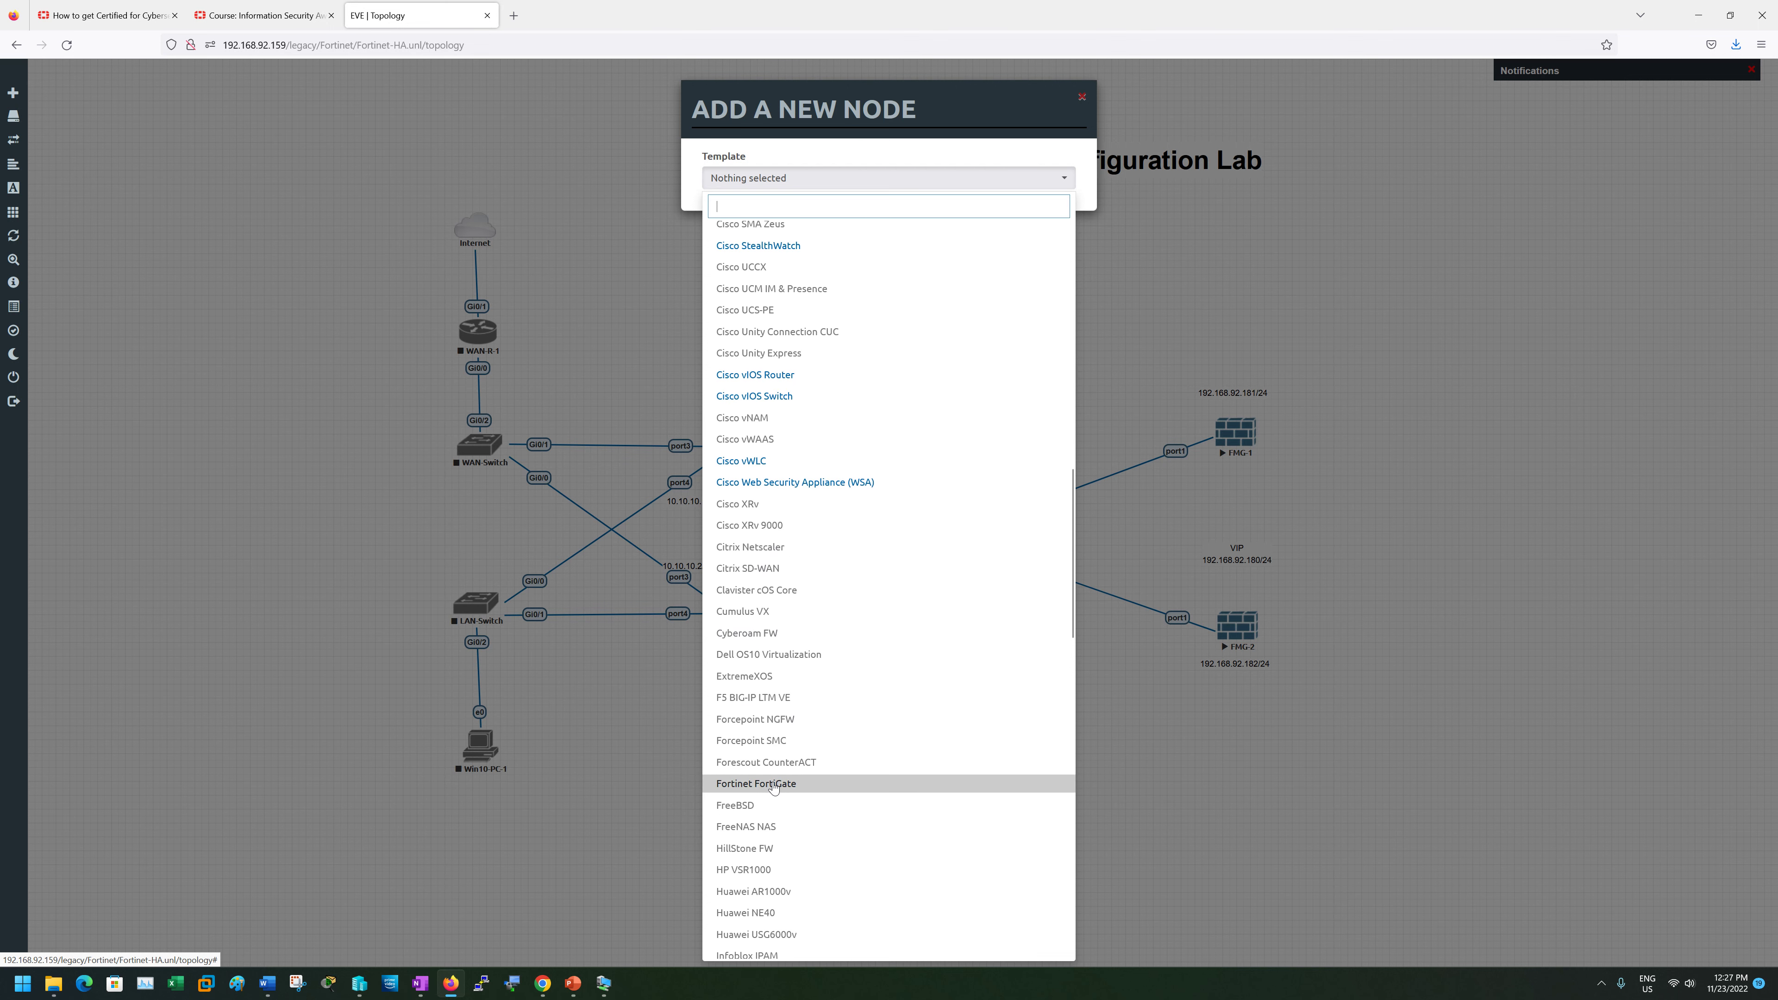
{"action": "left_click", "coordinate": [756, 850]}
{"action": "left_click", "coordinate": [945, 244]}
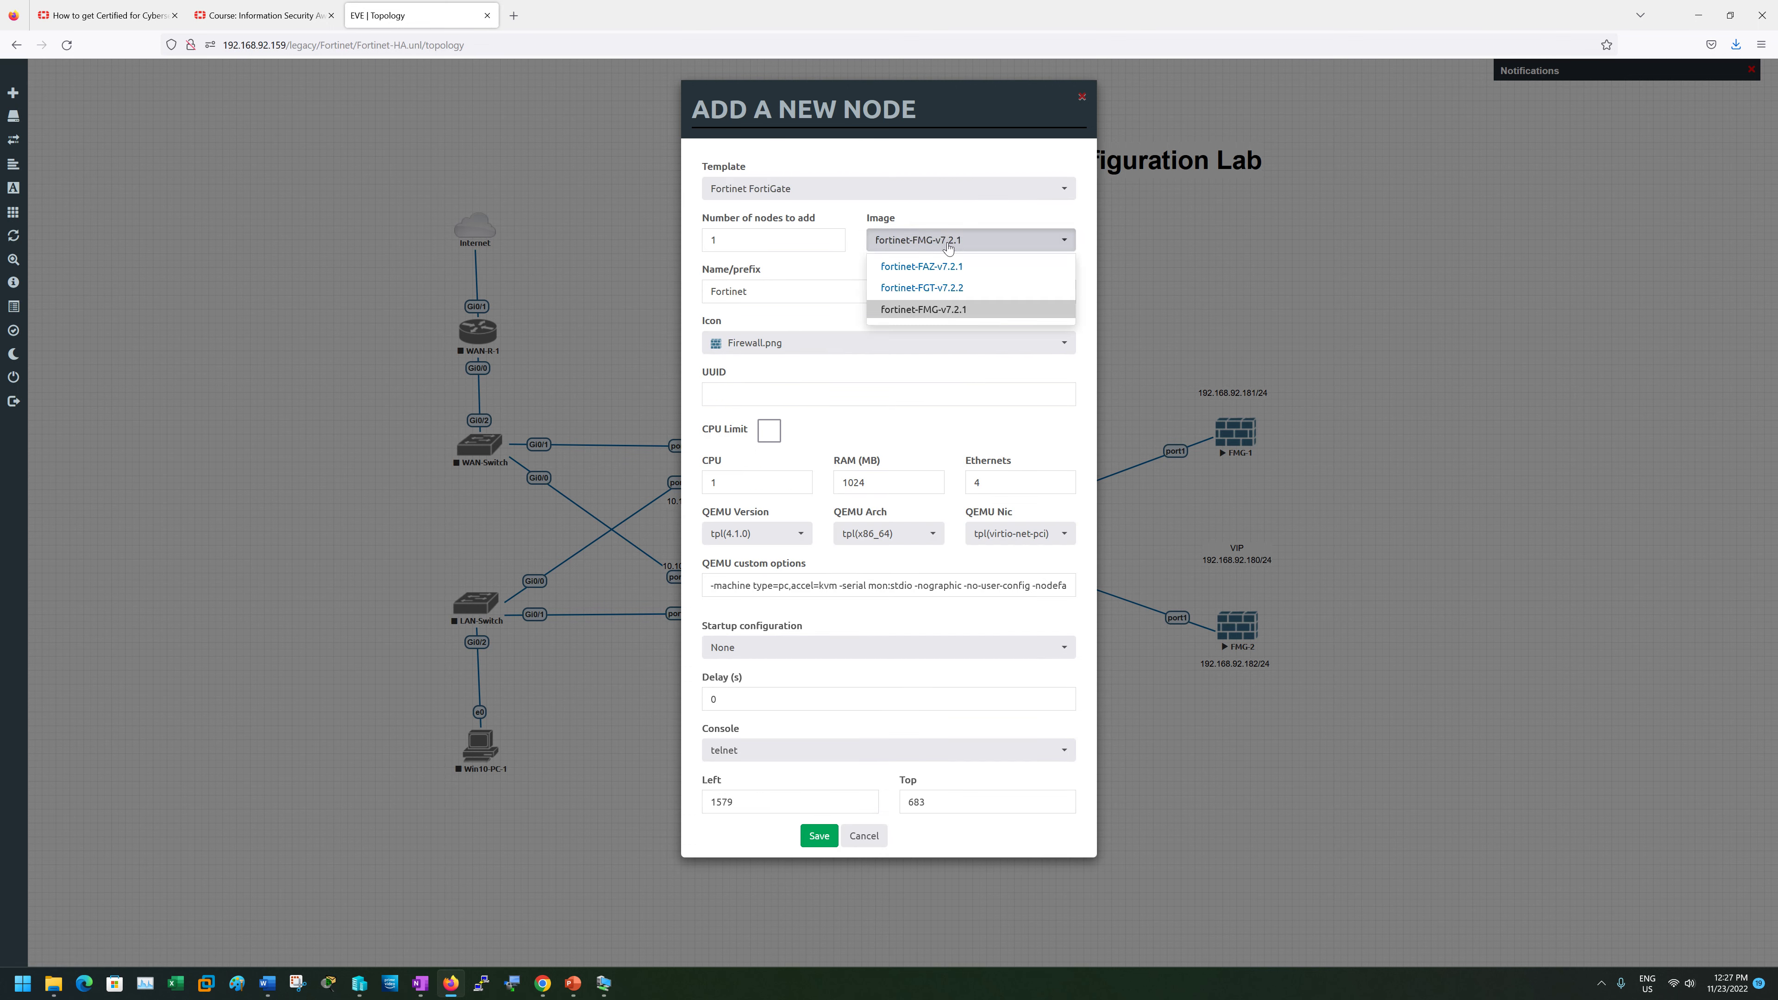
{"action": "left_click", "coordinate": [939, 312]}
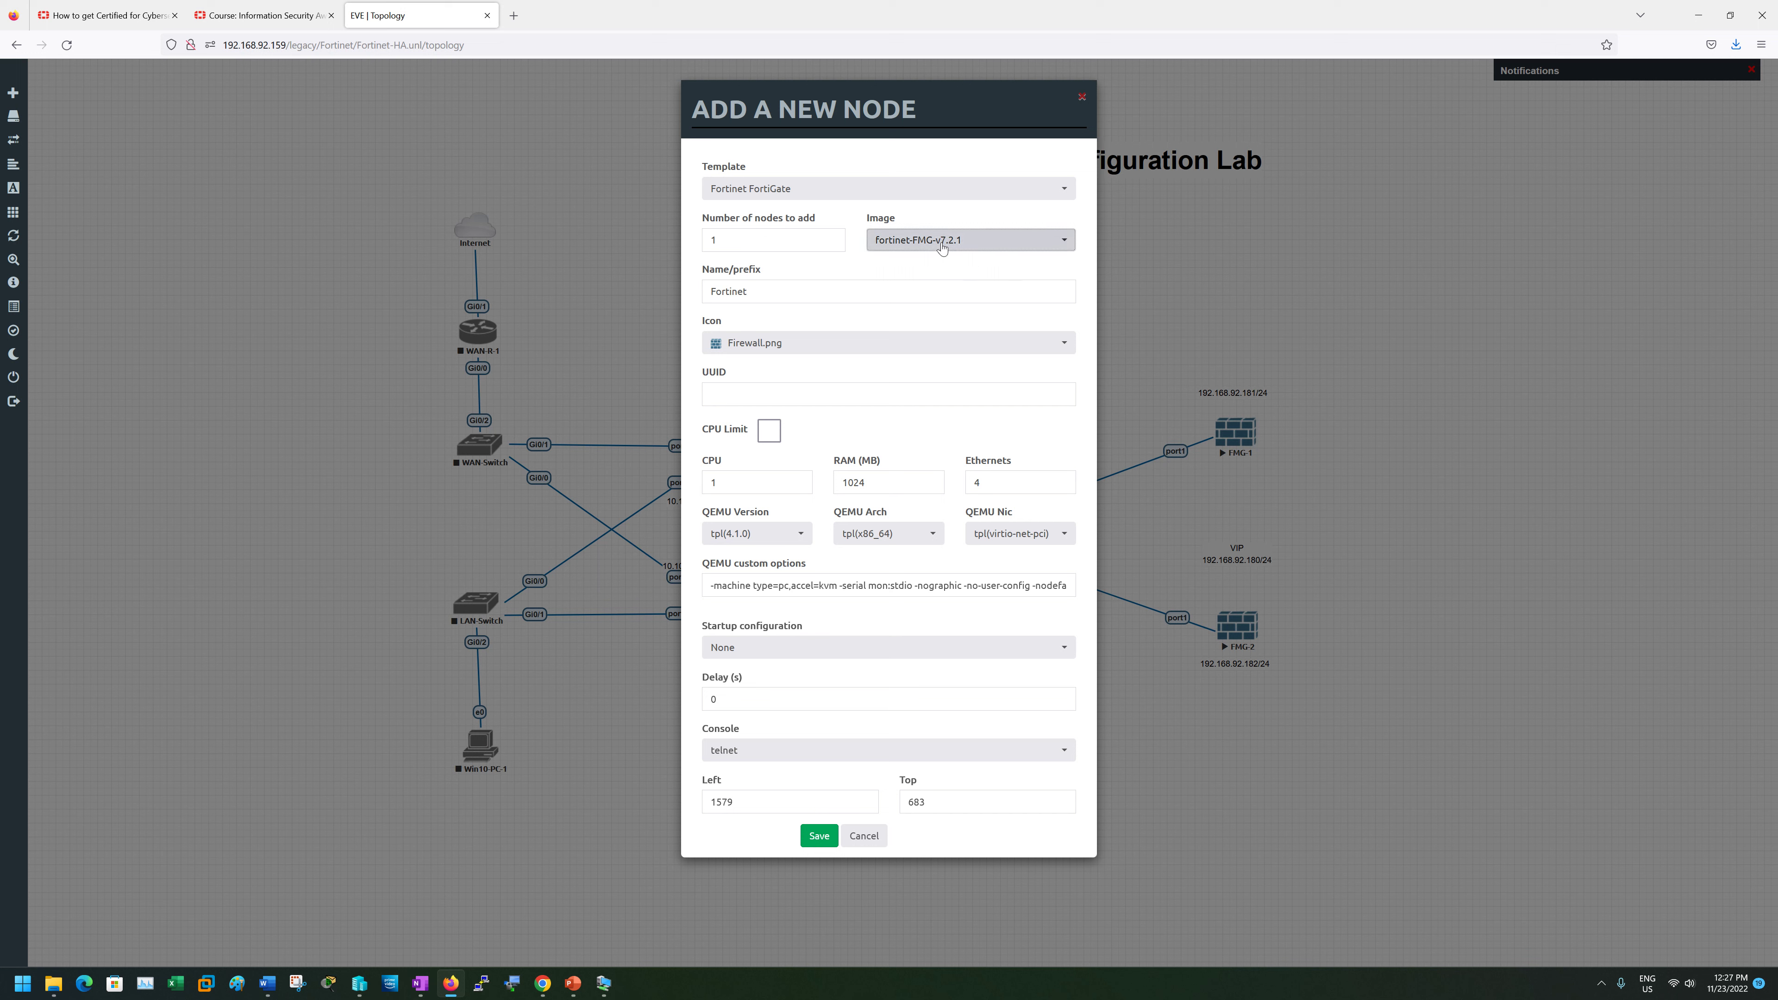
{"action": "left_click", "coordinate": [942, 245]}
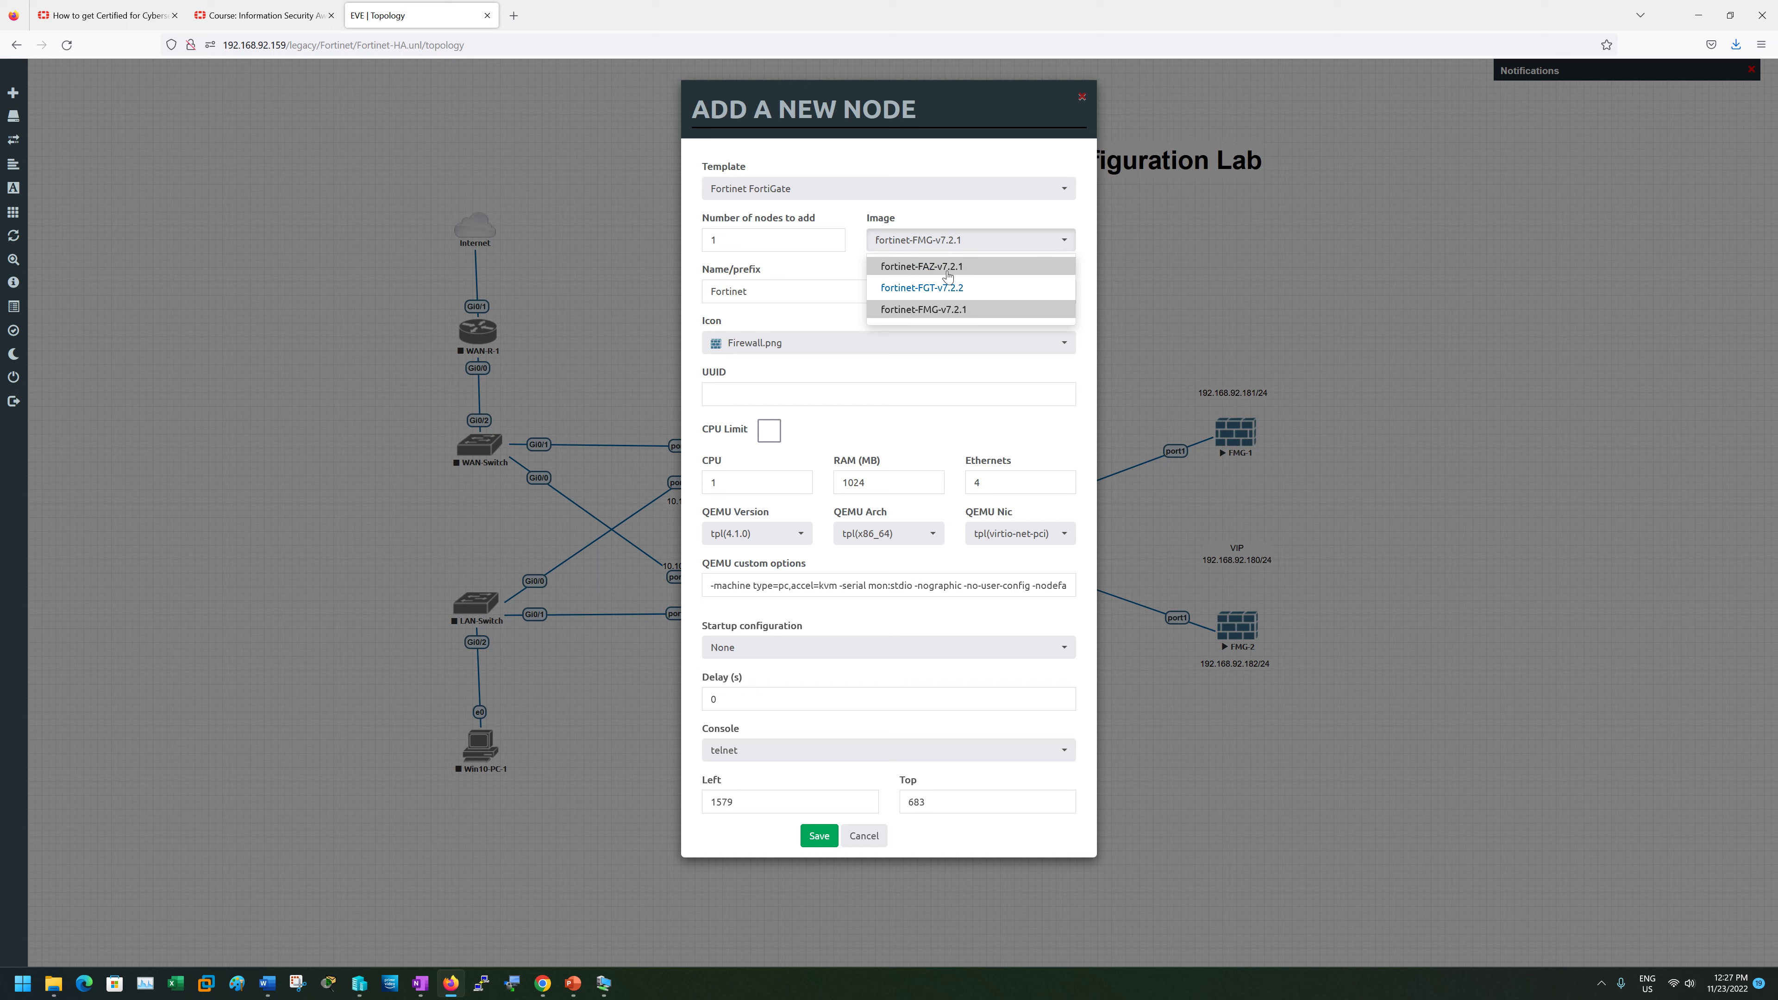
{"action": "left_click", "coordinate": [924, 310]}
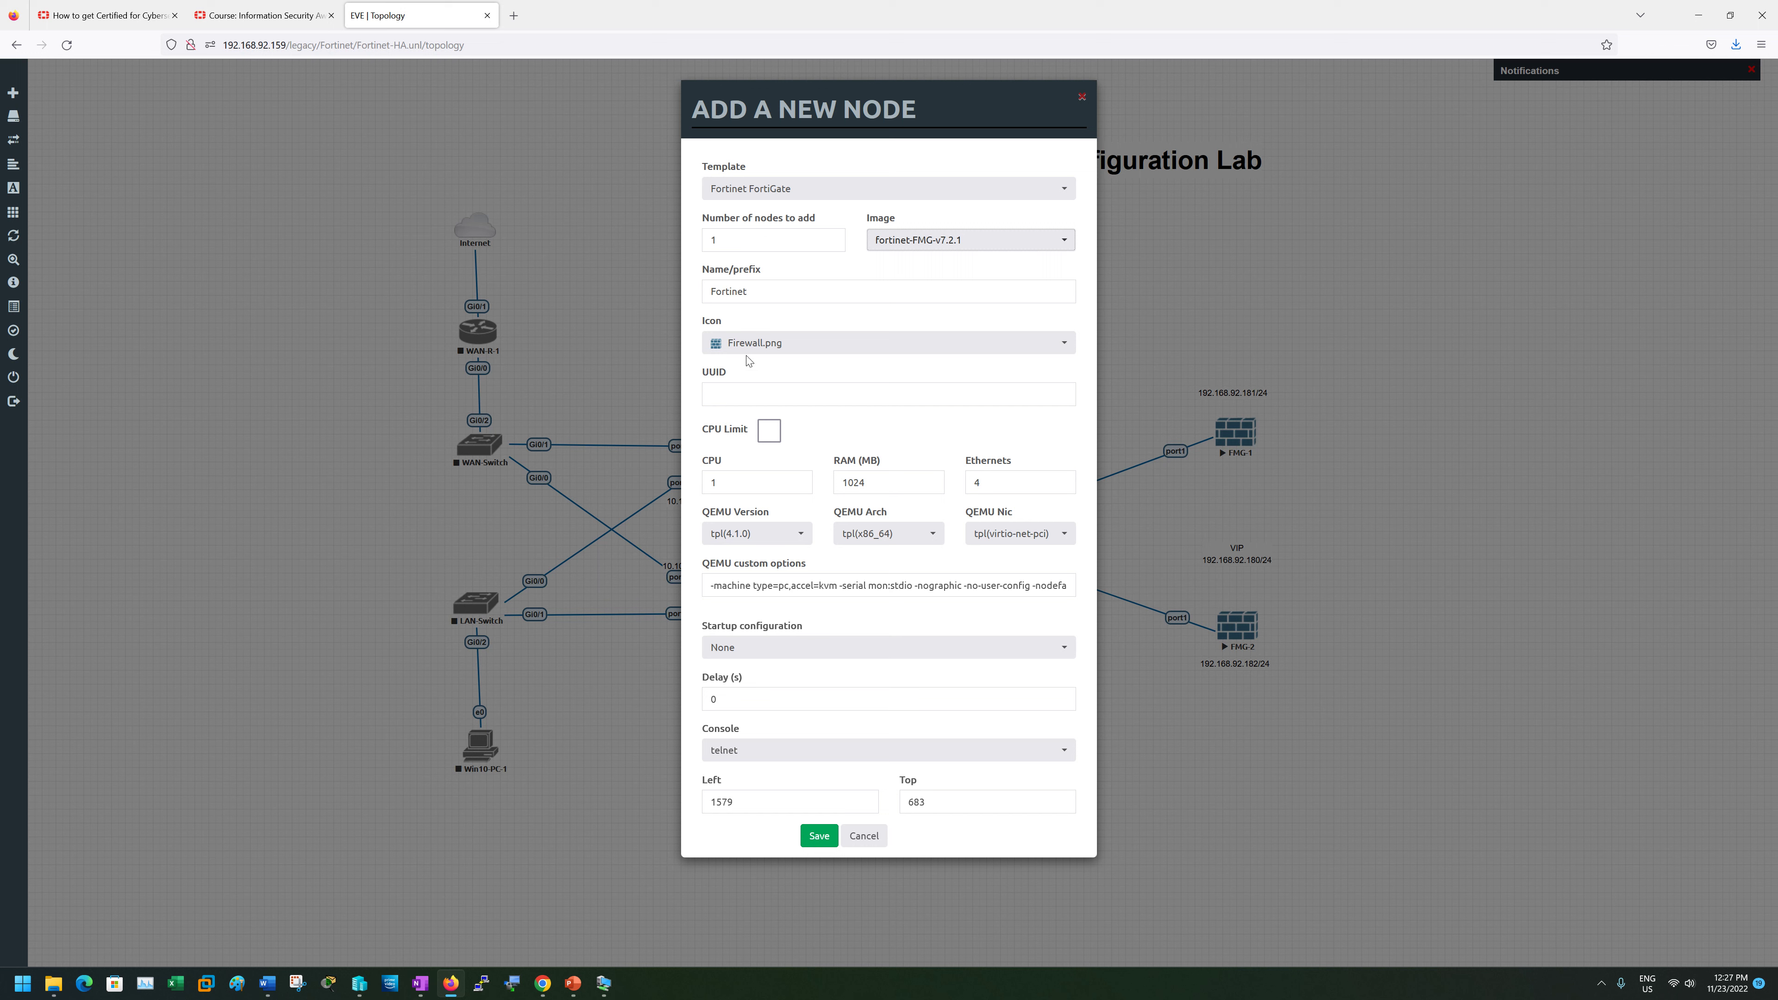
{"action": "double_click", "coordinate": [743, 291]}
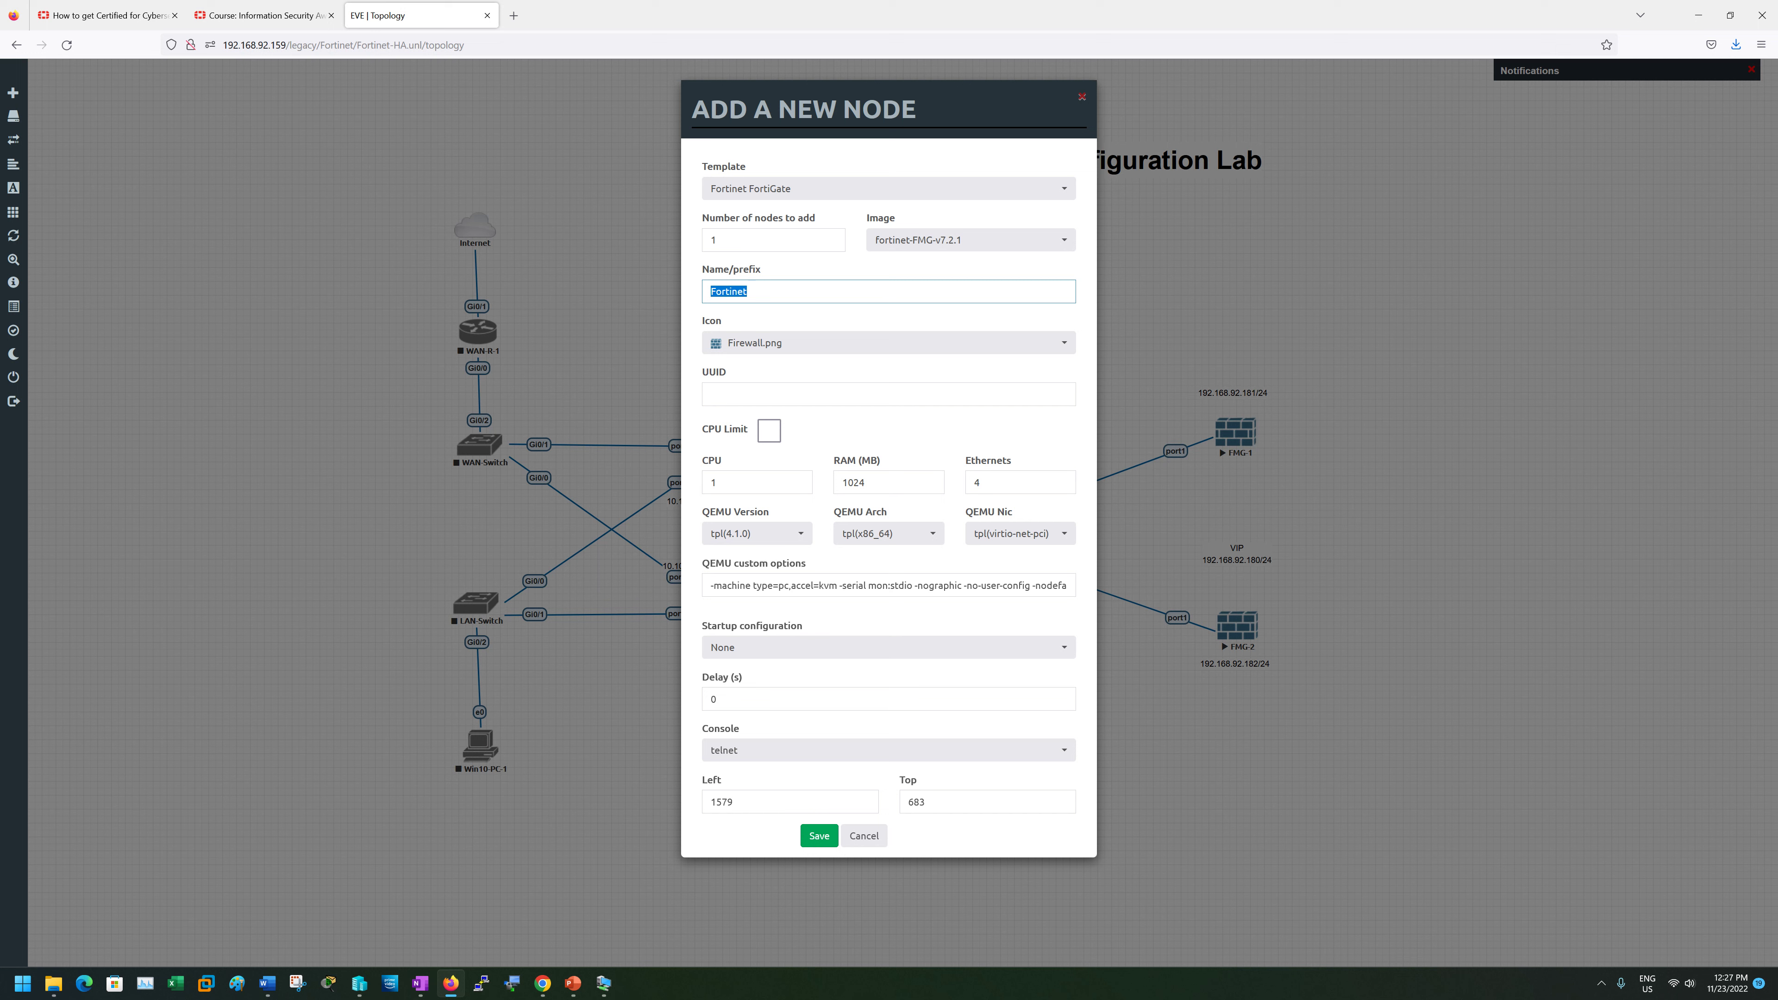
{"action": "double_click", "coordinate": [980, 483]}
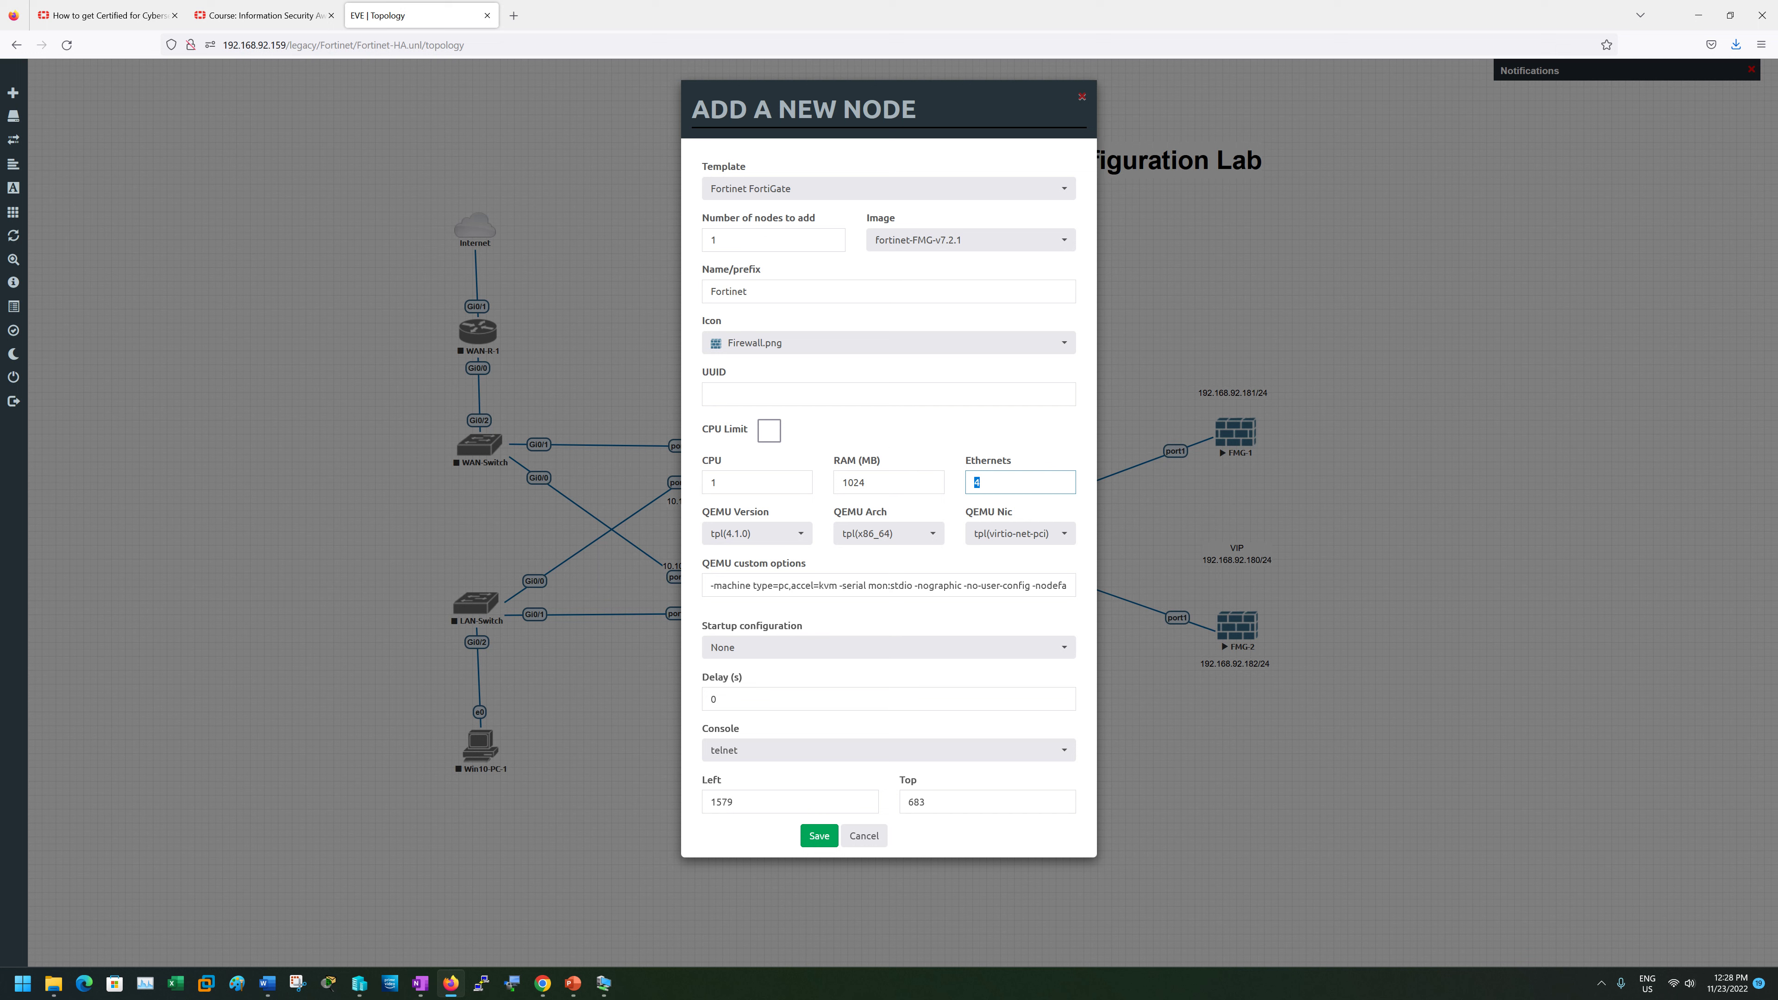
{"action": "double_click", "coordinate": [732, 292]}
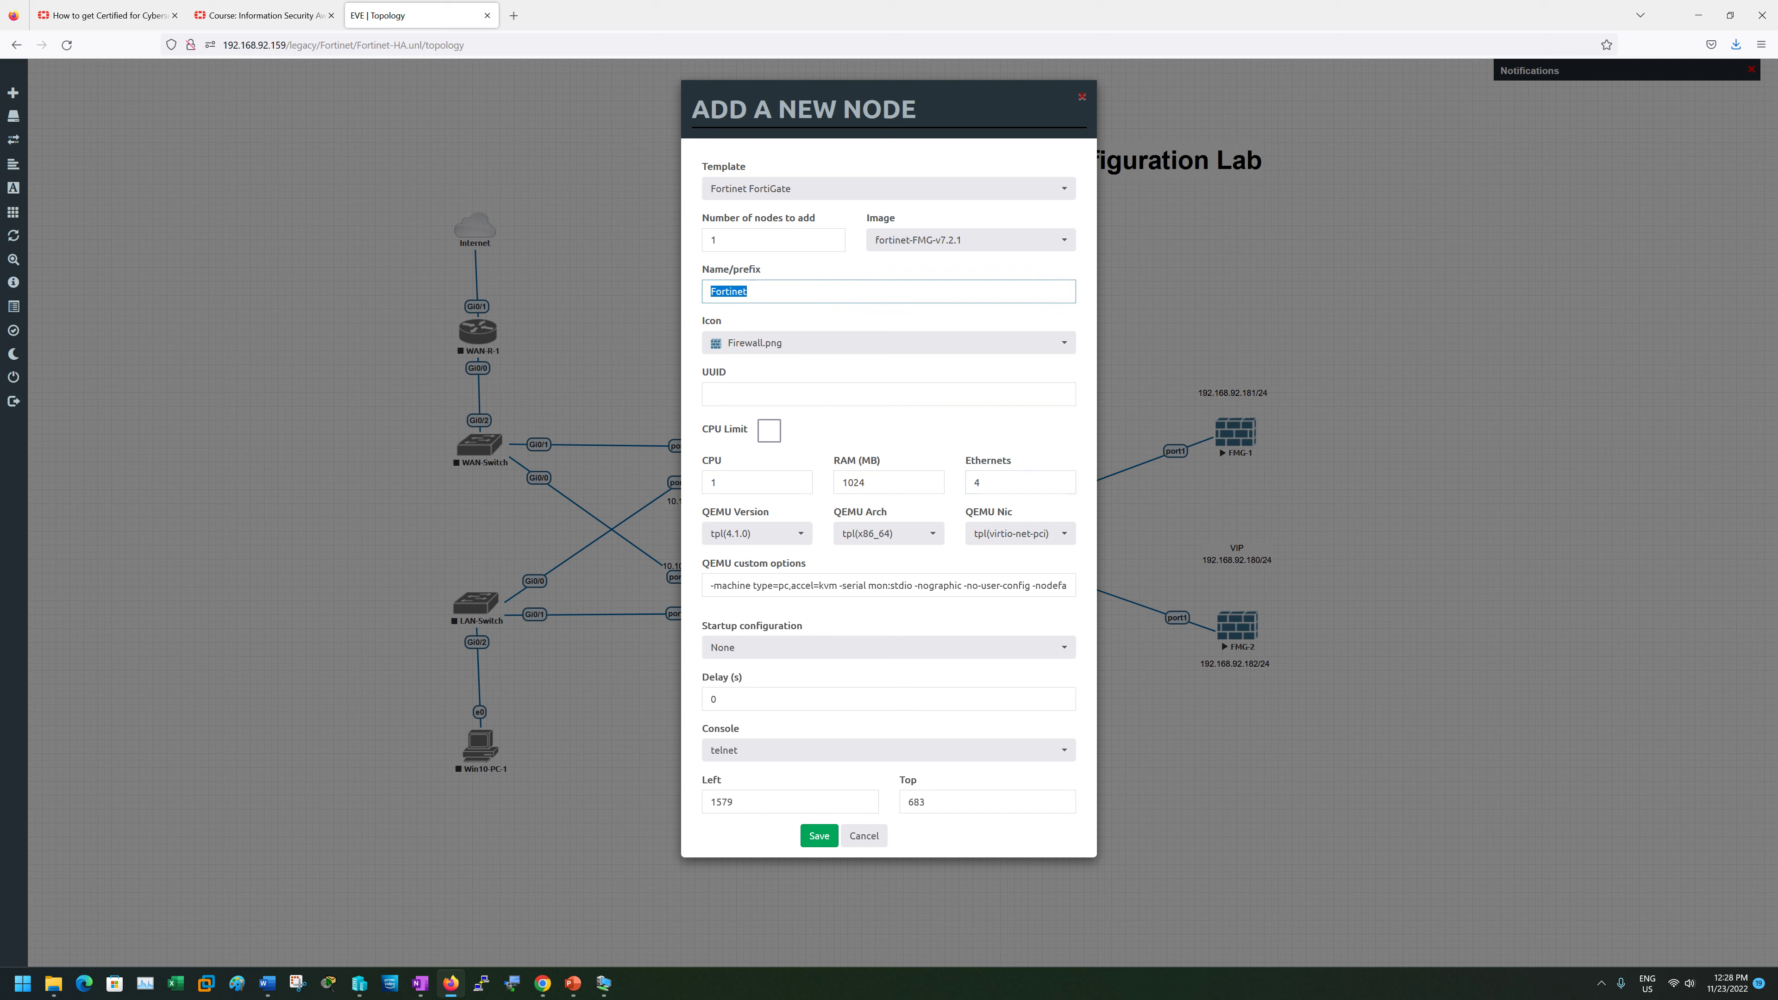
{"action": "left_click", "coordinate": [749, 291]}
- Name the new node FMG-1 and give it 4 CPUs
{"action": "left_click_drag", "start_coordinate": [751, 292], "coordinate": [706, 292]}
{"action": "type", "text": "FM"}
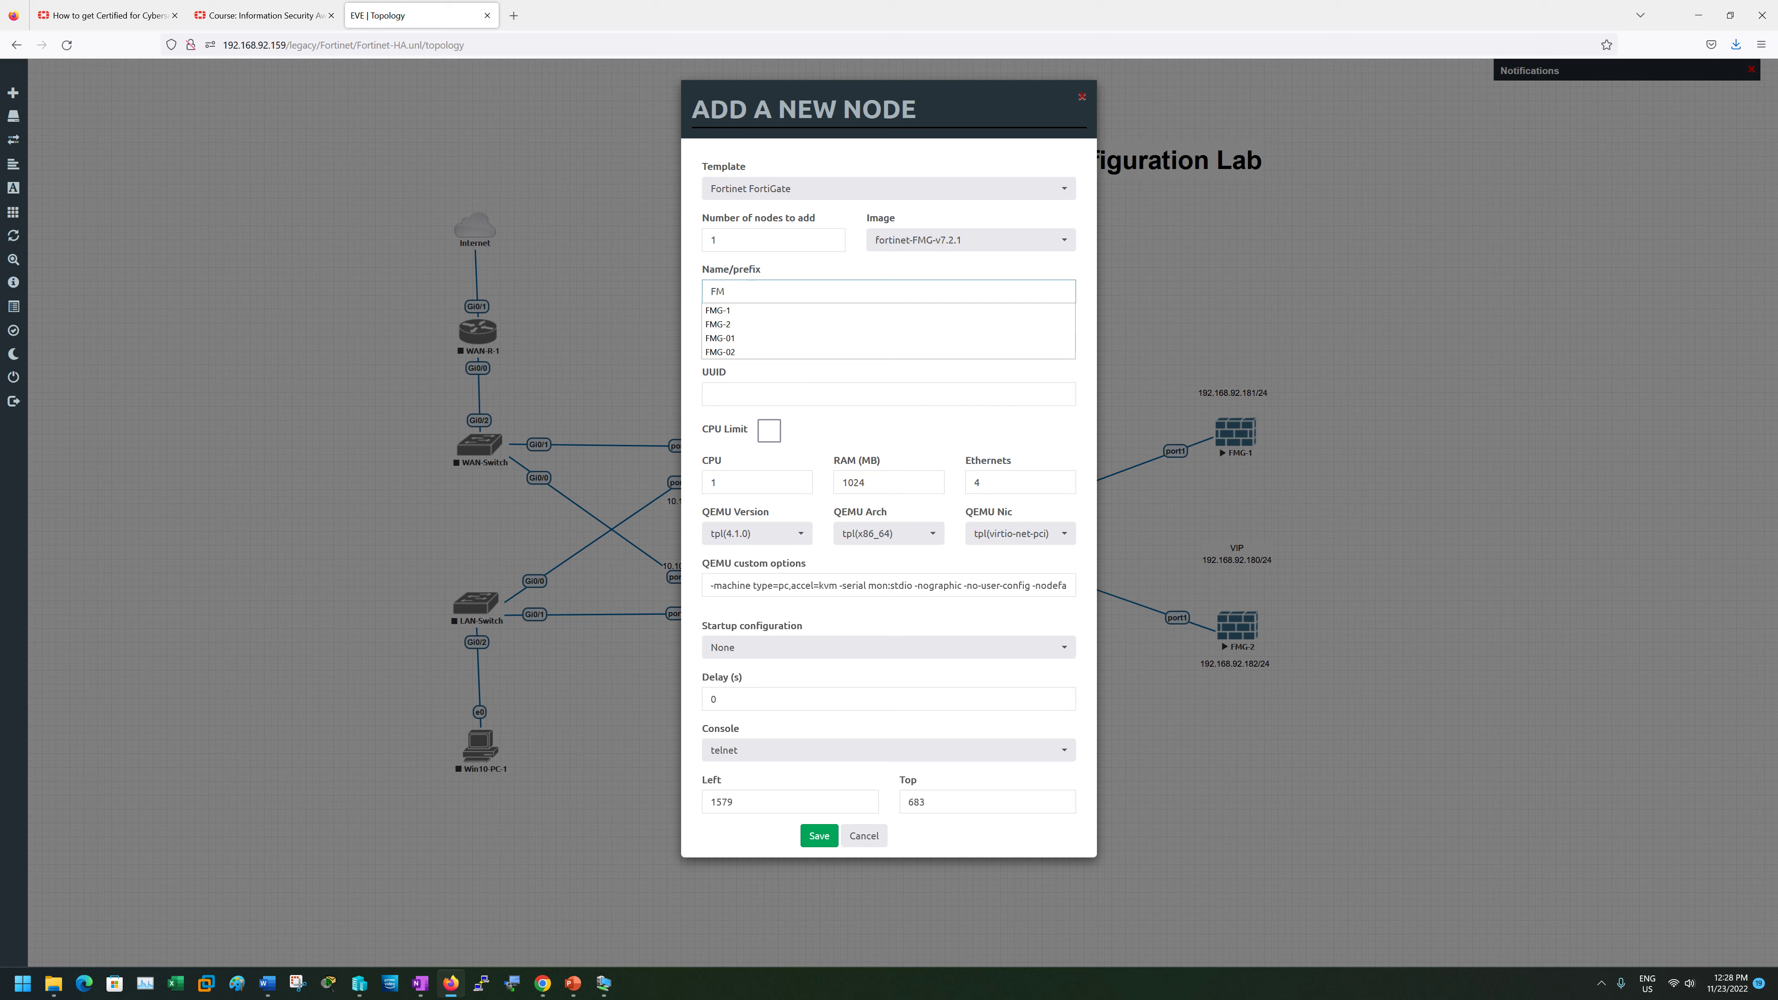
{"action": "key", "text": "Down"}
{"action": "key", "text": "Return"}
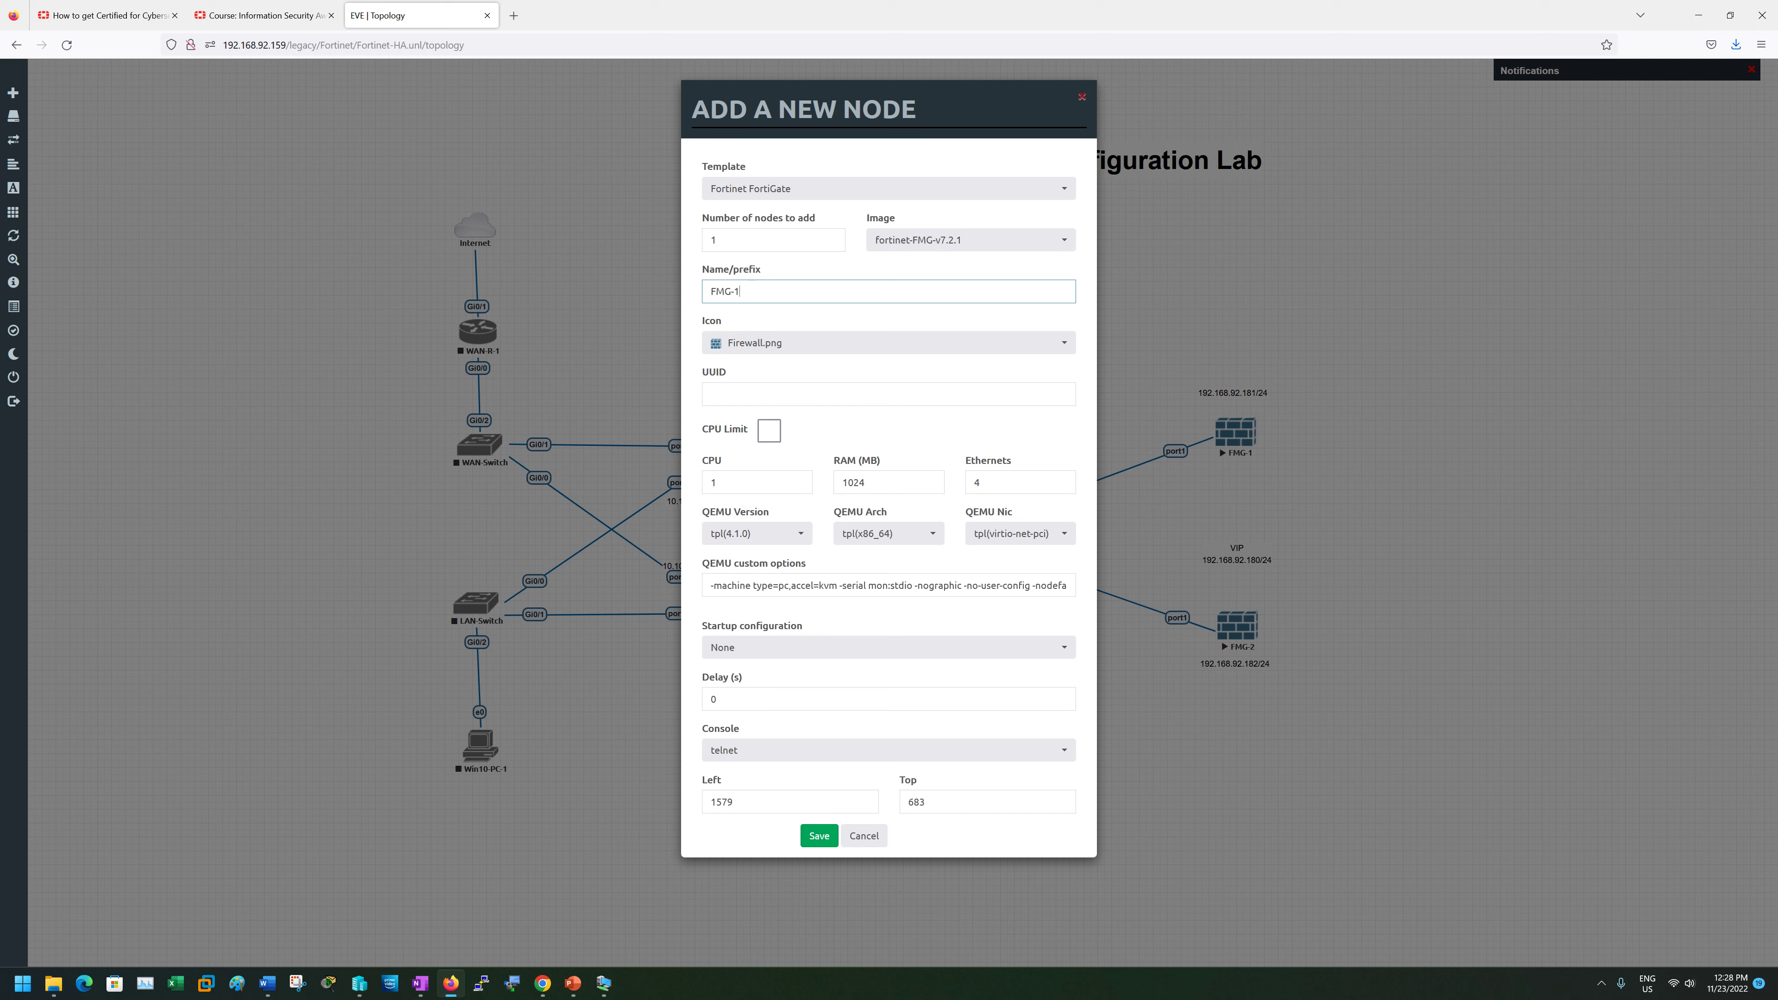
{"action": "double_click", "coordinate": [714, 482]}
{"action": "type", "text": "4"}
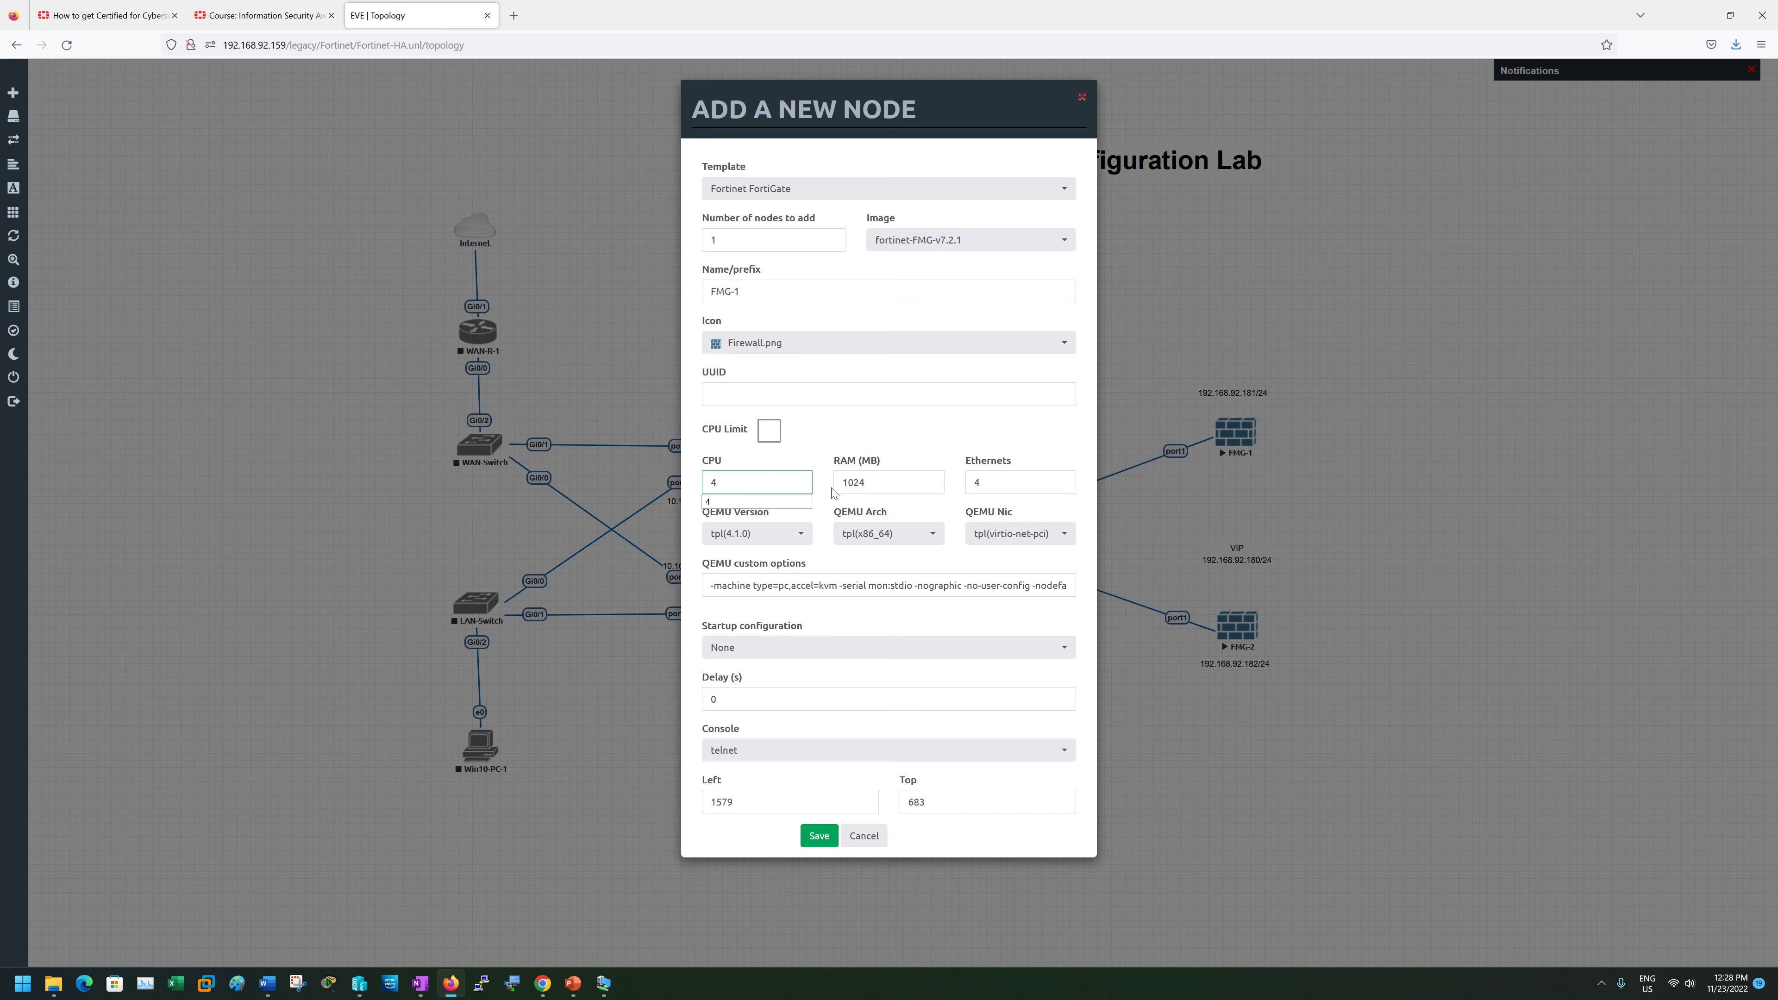
{"action": "left_click", "coordinate": [867, 483]}
- Set RAM to 8192 MB, recheck the CPU field, then cancel the Add a New Node dialog
{"action": "key", "text": "ctrl+a"}
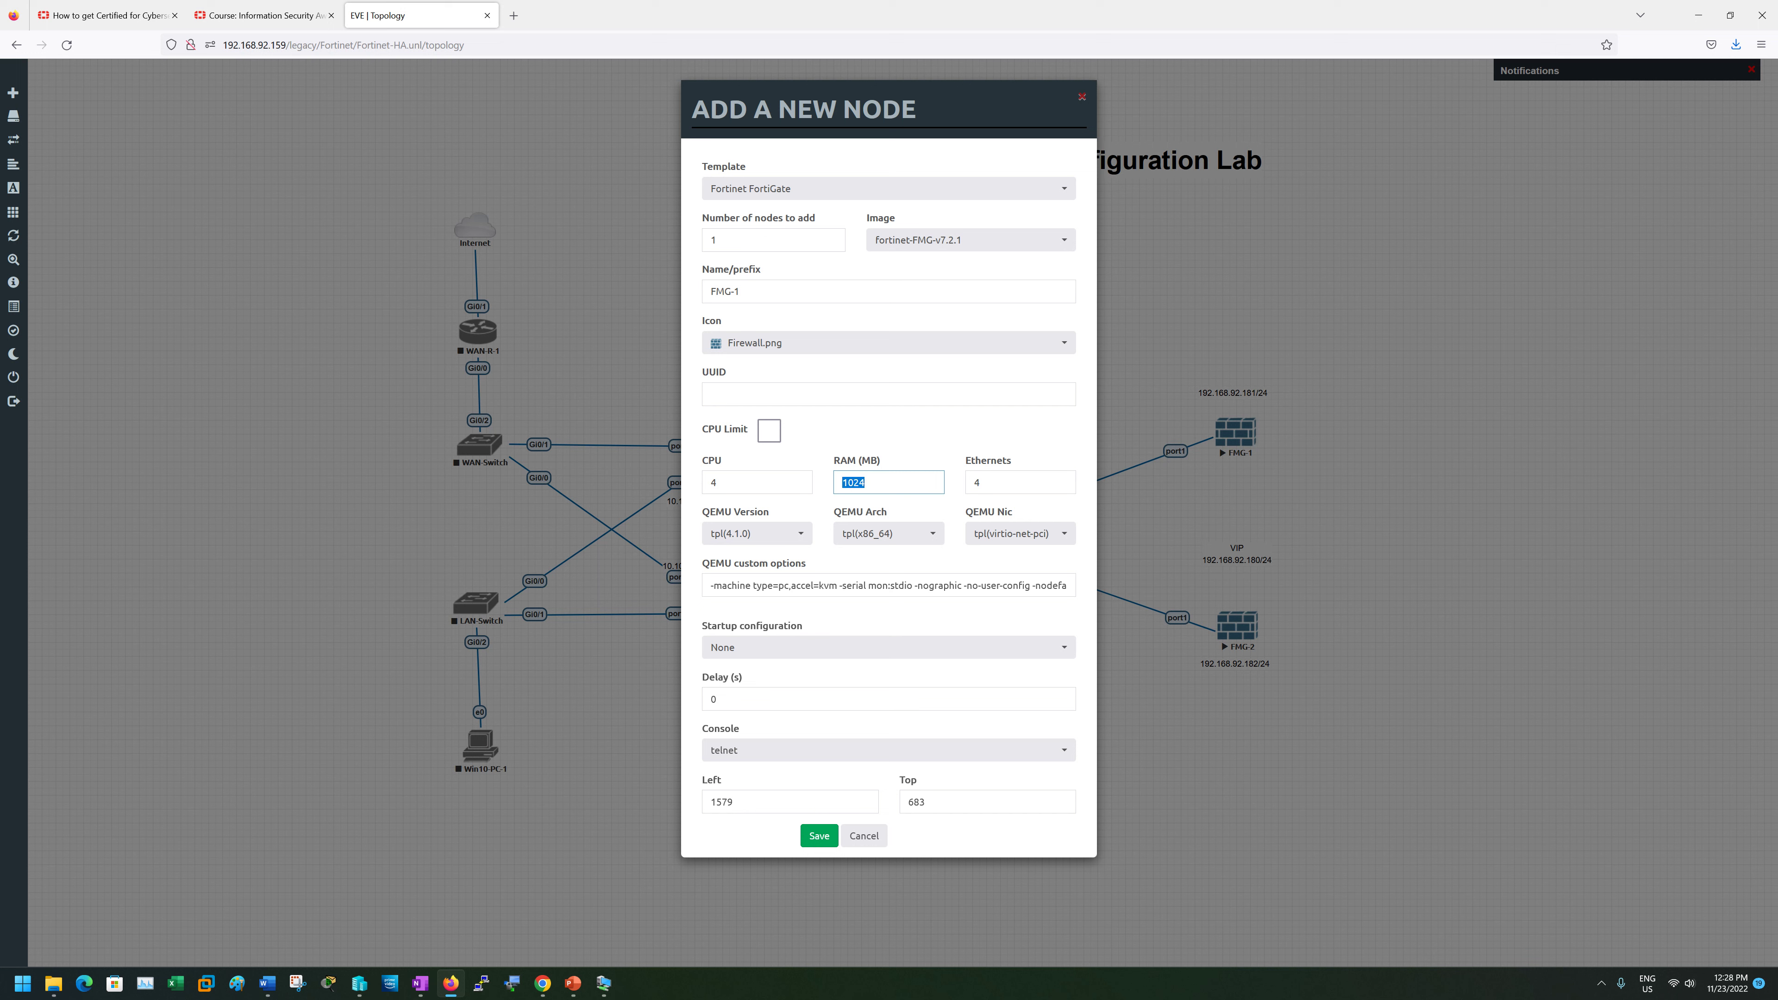
{"action": "type", "text": "819"}
{"action": "left_click", "coordinate": [871, 441]}
{"action": "left_click_drag", "start_coordinate": [865, 483], "coordinate": [848, 483]}
{"action": "key", "text": "shift+Tab"}
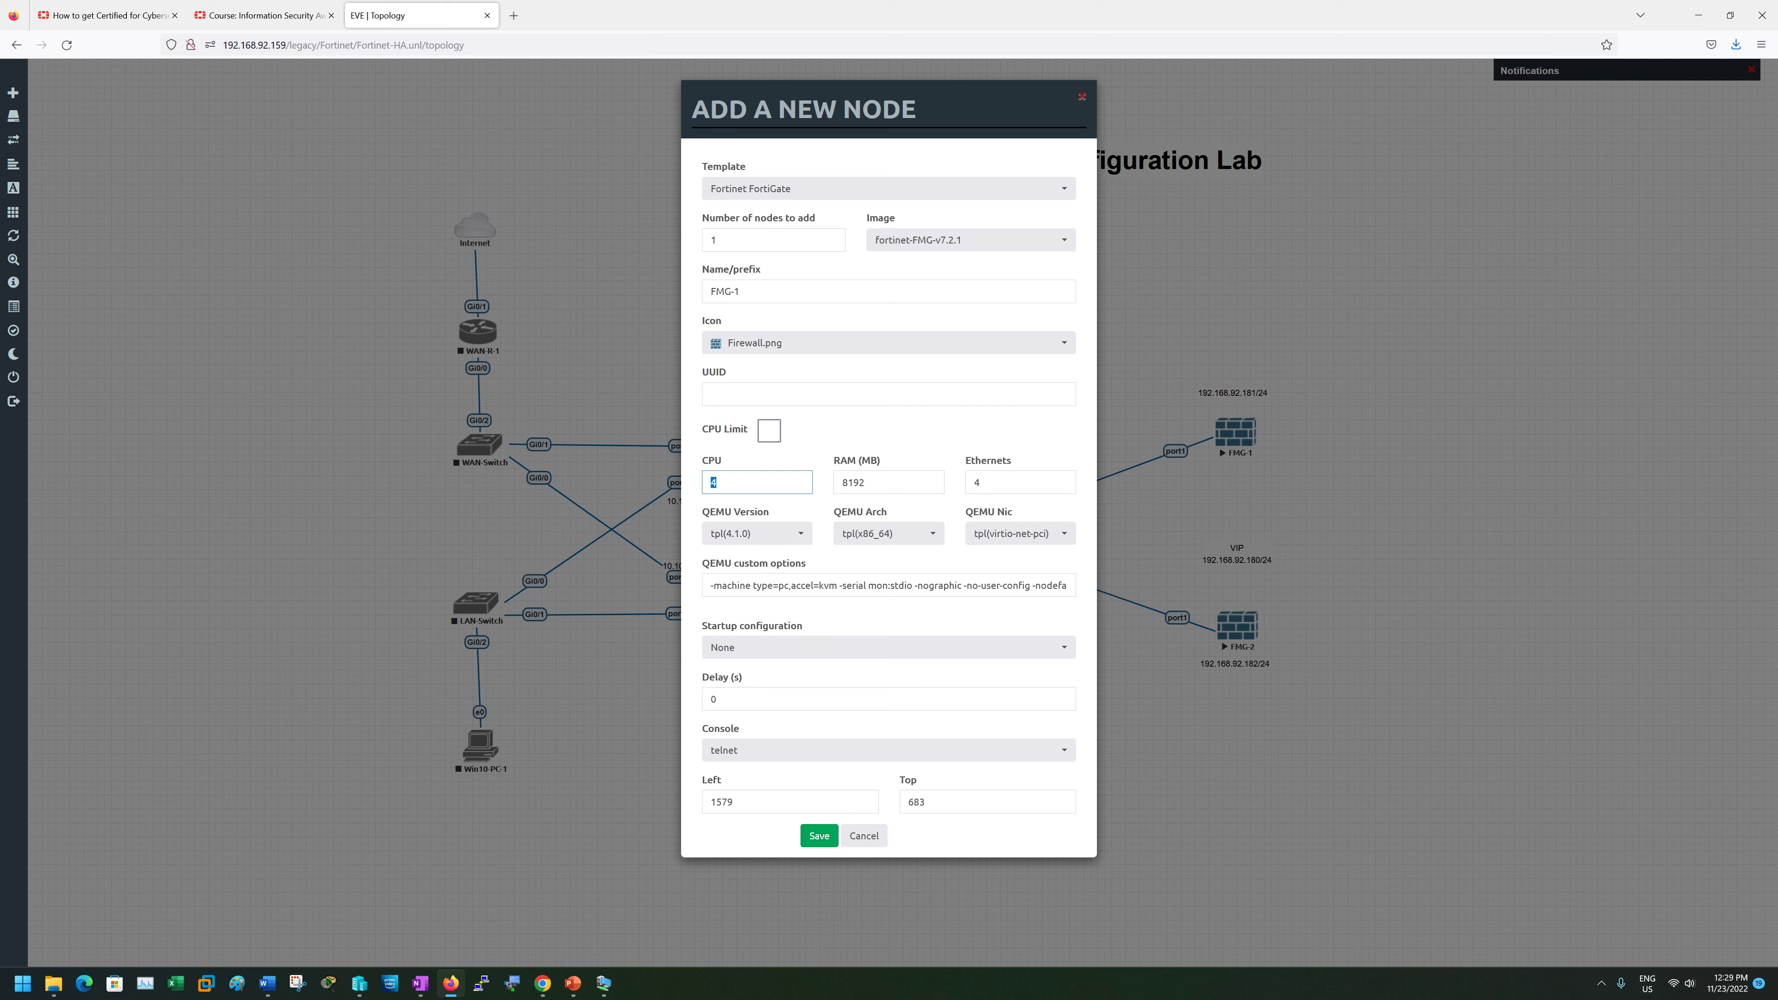
{"action": "key", "text": "Tab"}
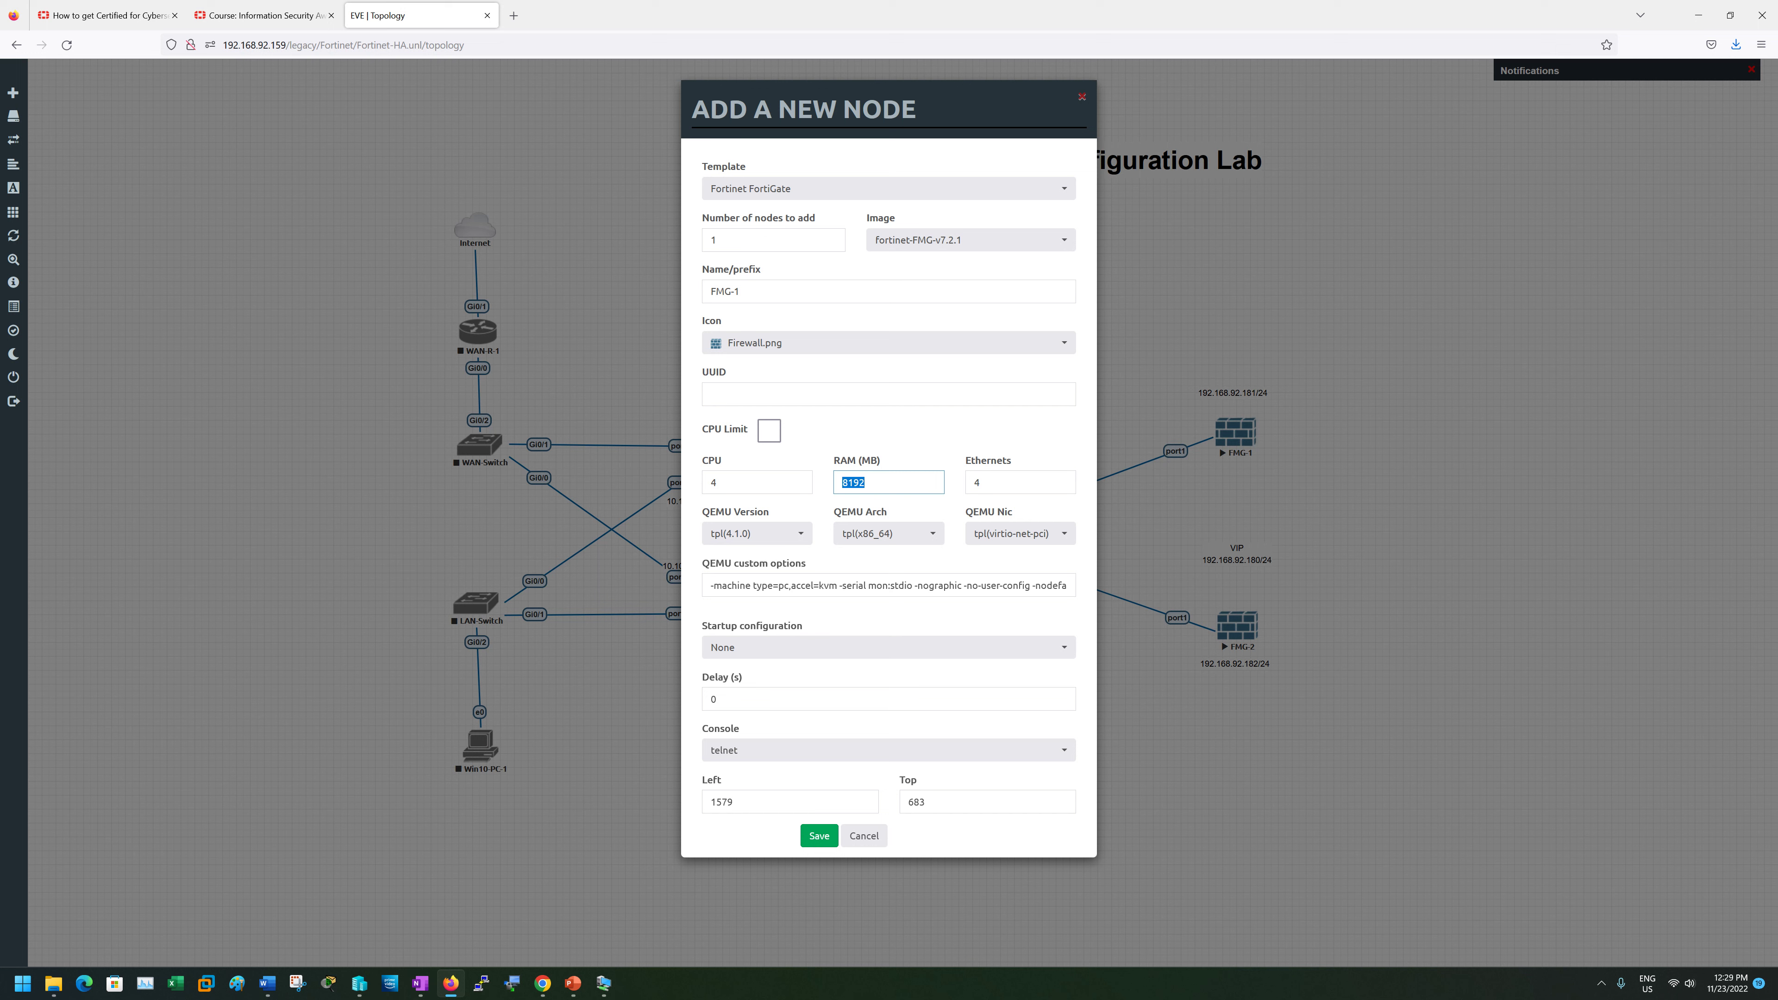
{"action": "left_click", "coordinate": [748, 483]}
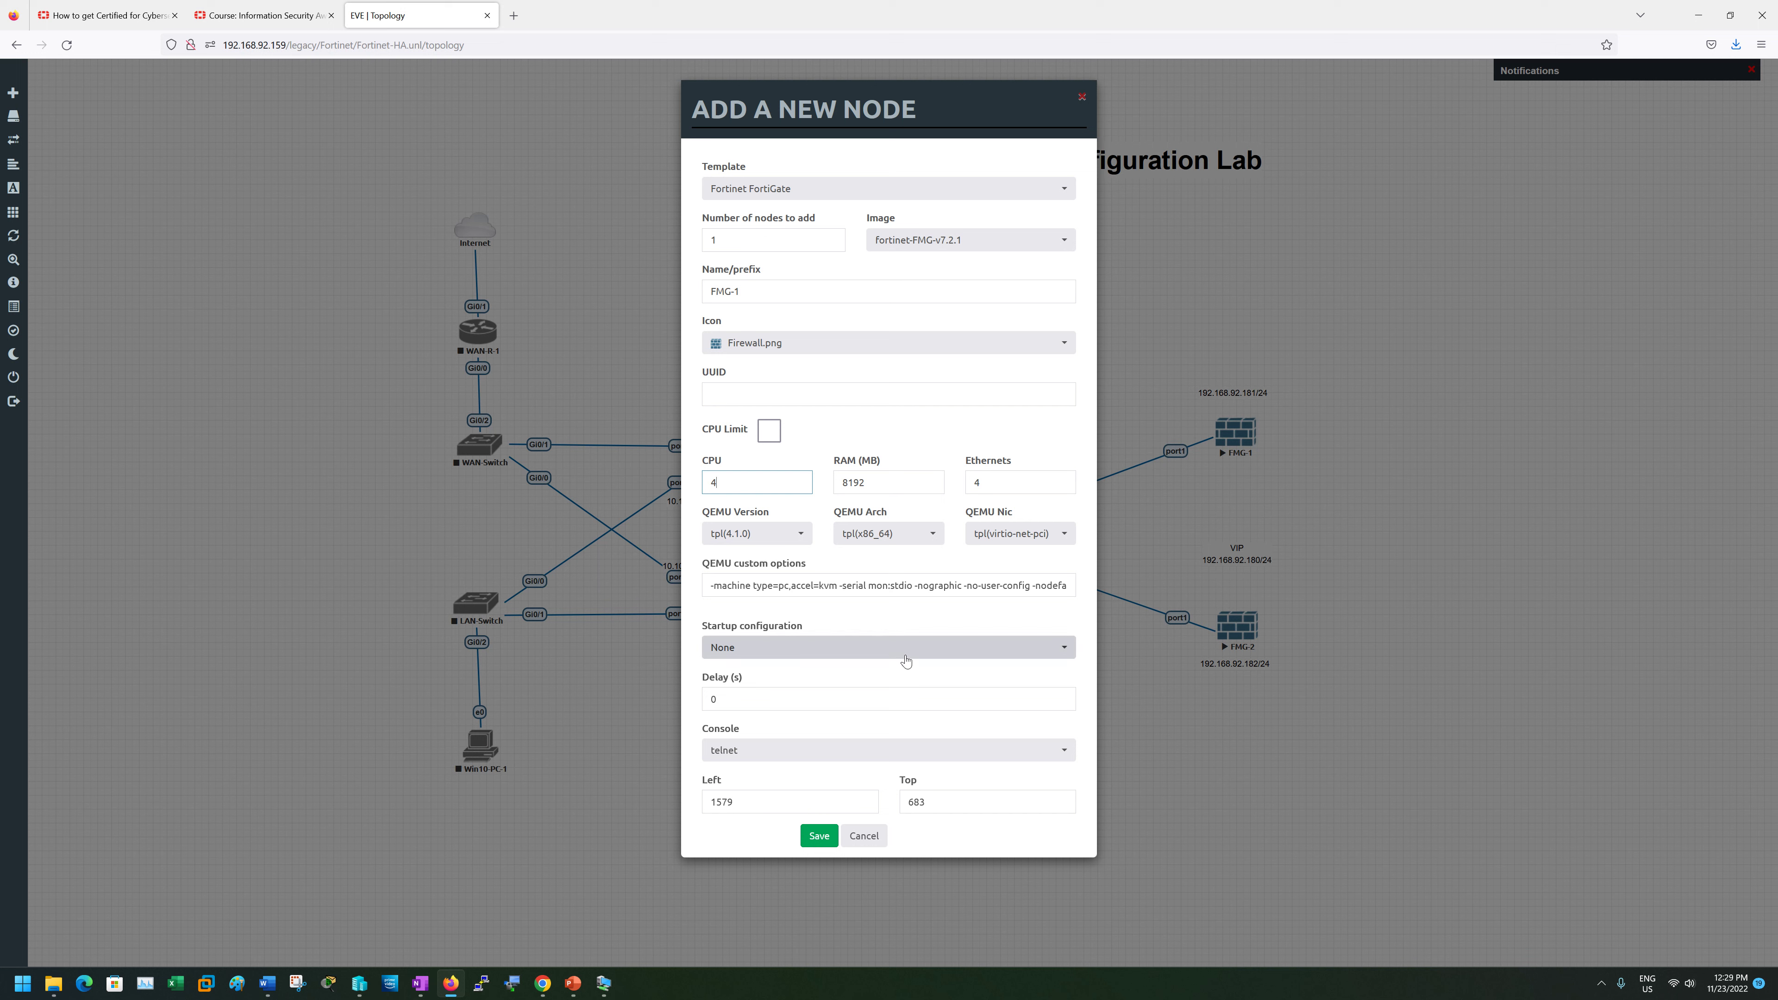
{"action": "left_click", "coordinate": [866, 836]}
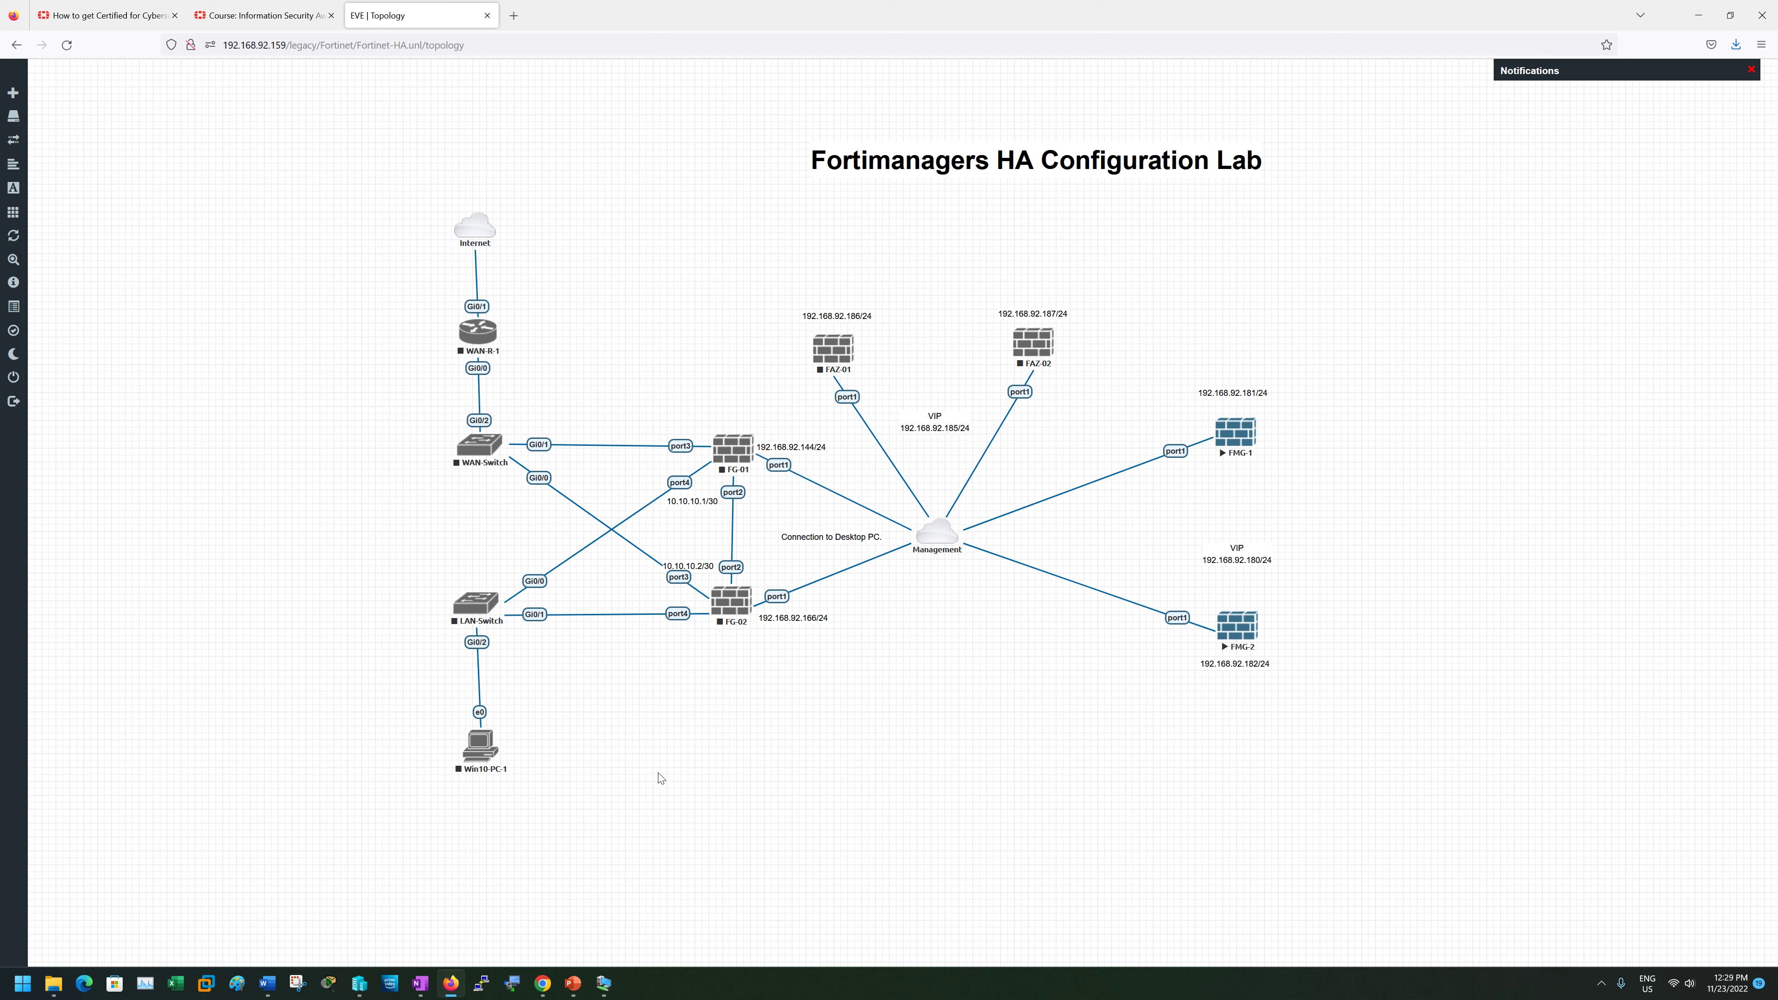
- Open the Management cloud's network settings and close them unchanged
{"action": "right_click", "coordinate": [453, 984]}
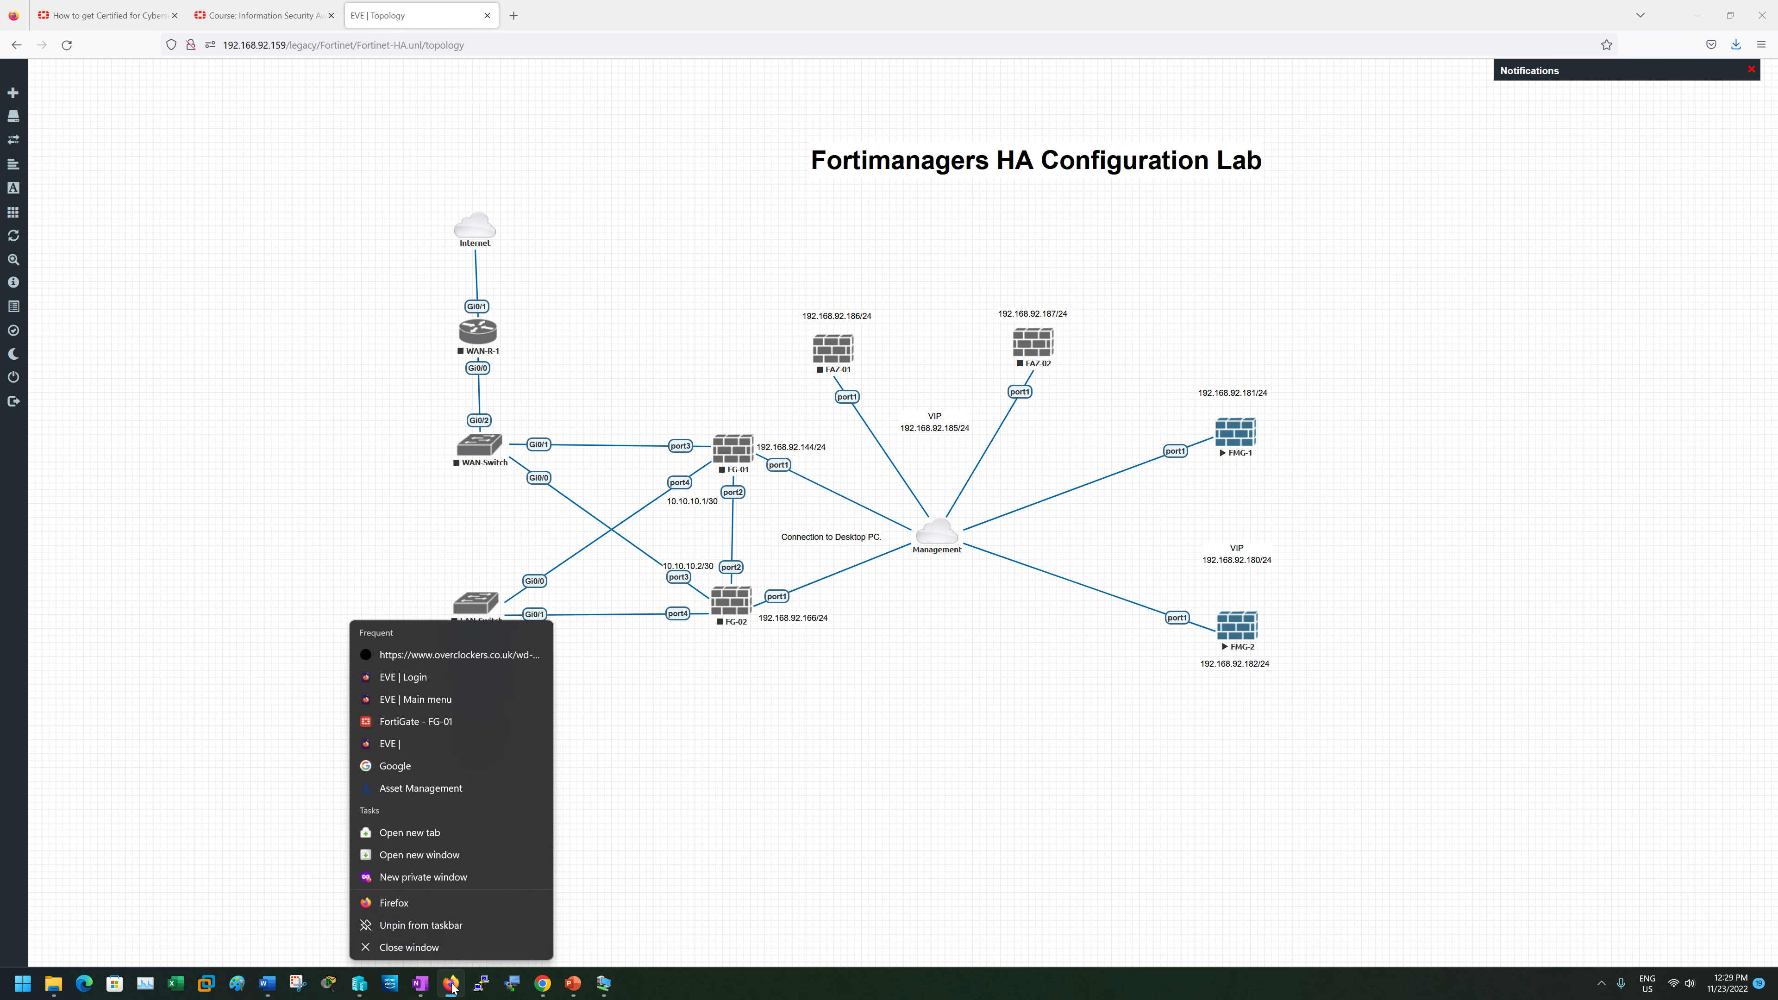
{"action": "left_click", "coordinate": [980, 637]}
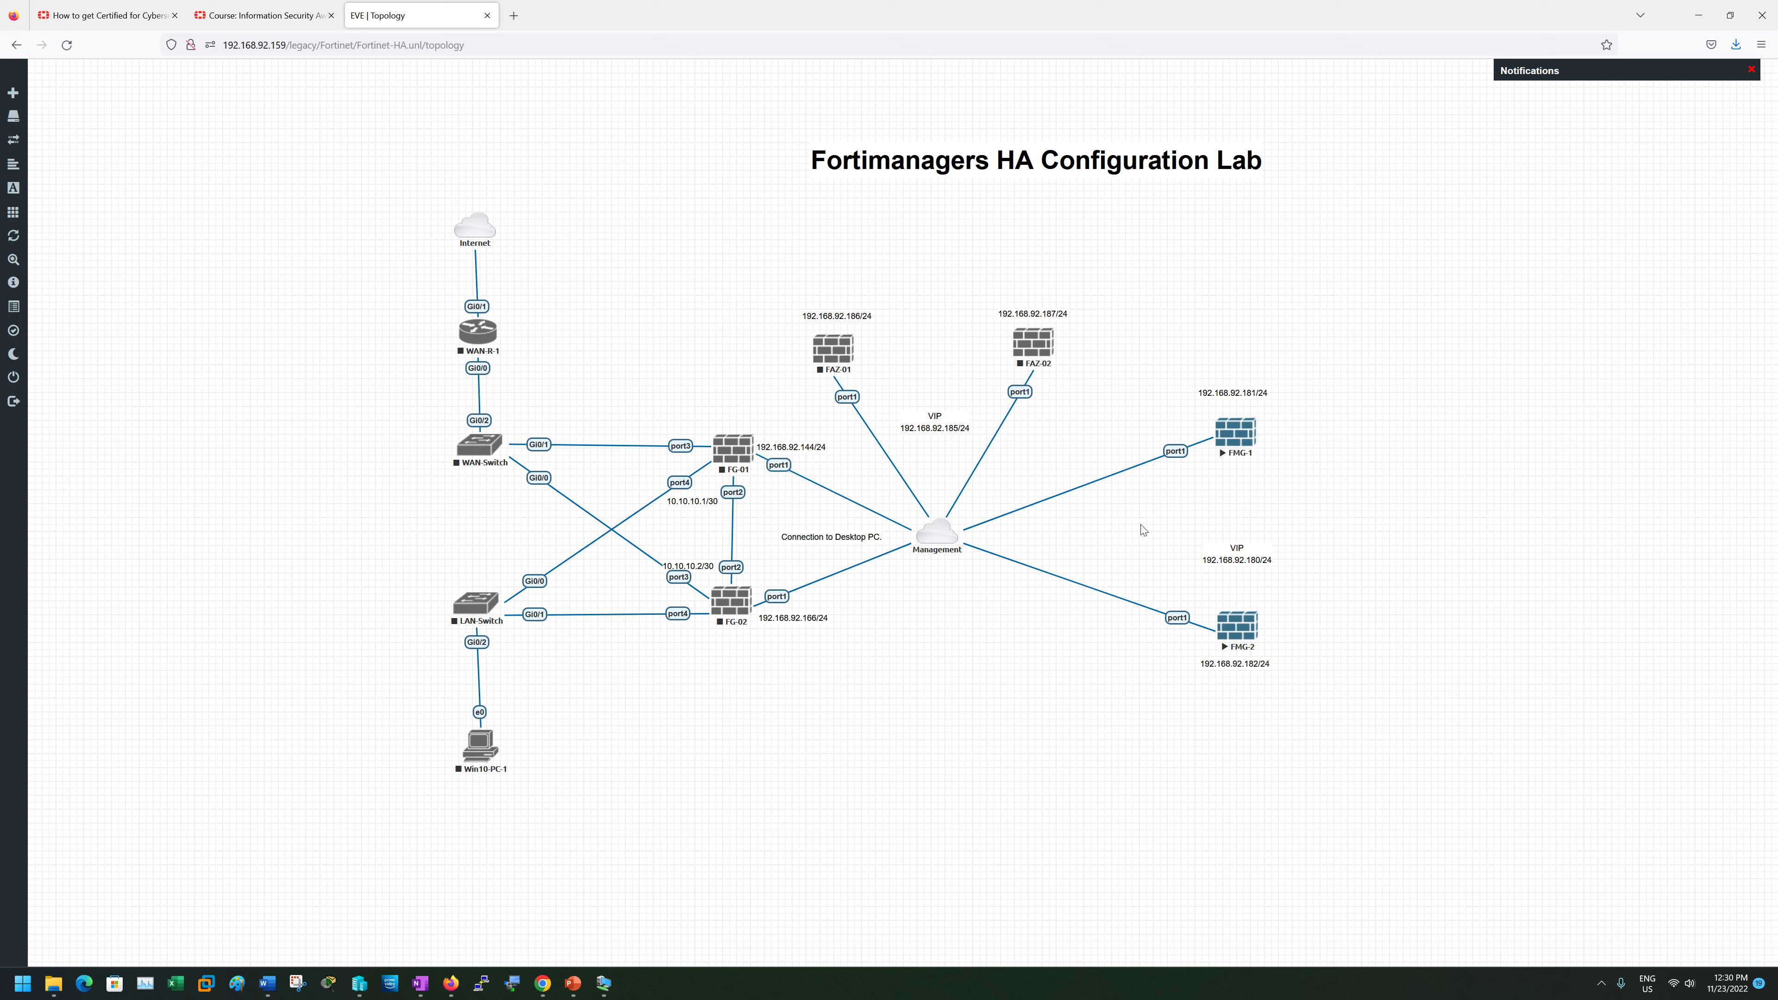
{"action": "right_click", "coordinate": [940, 539]}
{"action": "left_click", "coordinate": [980, 568]}
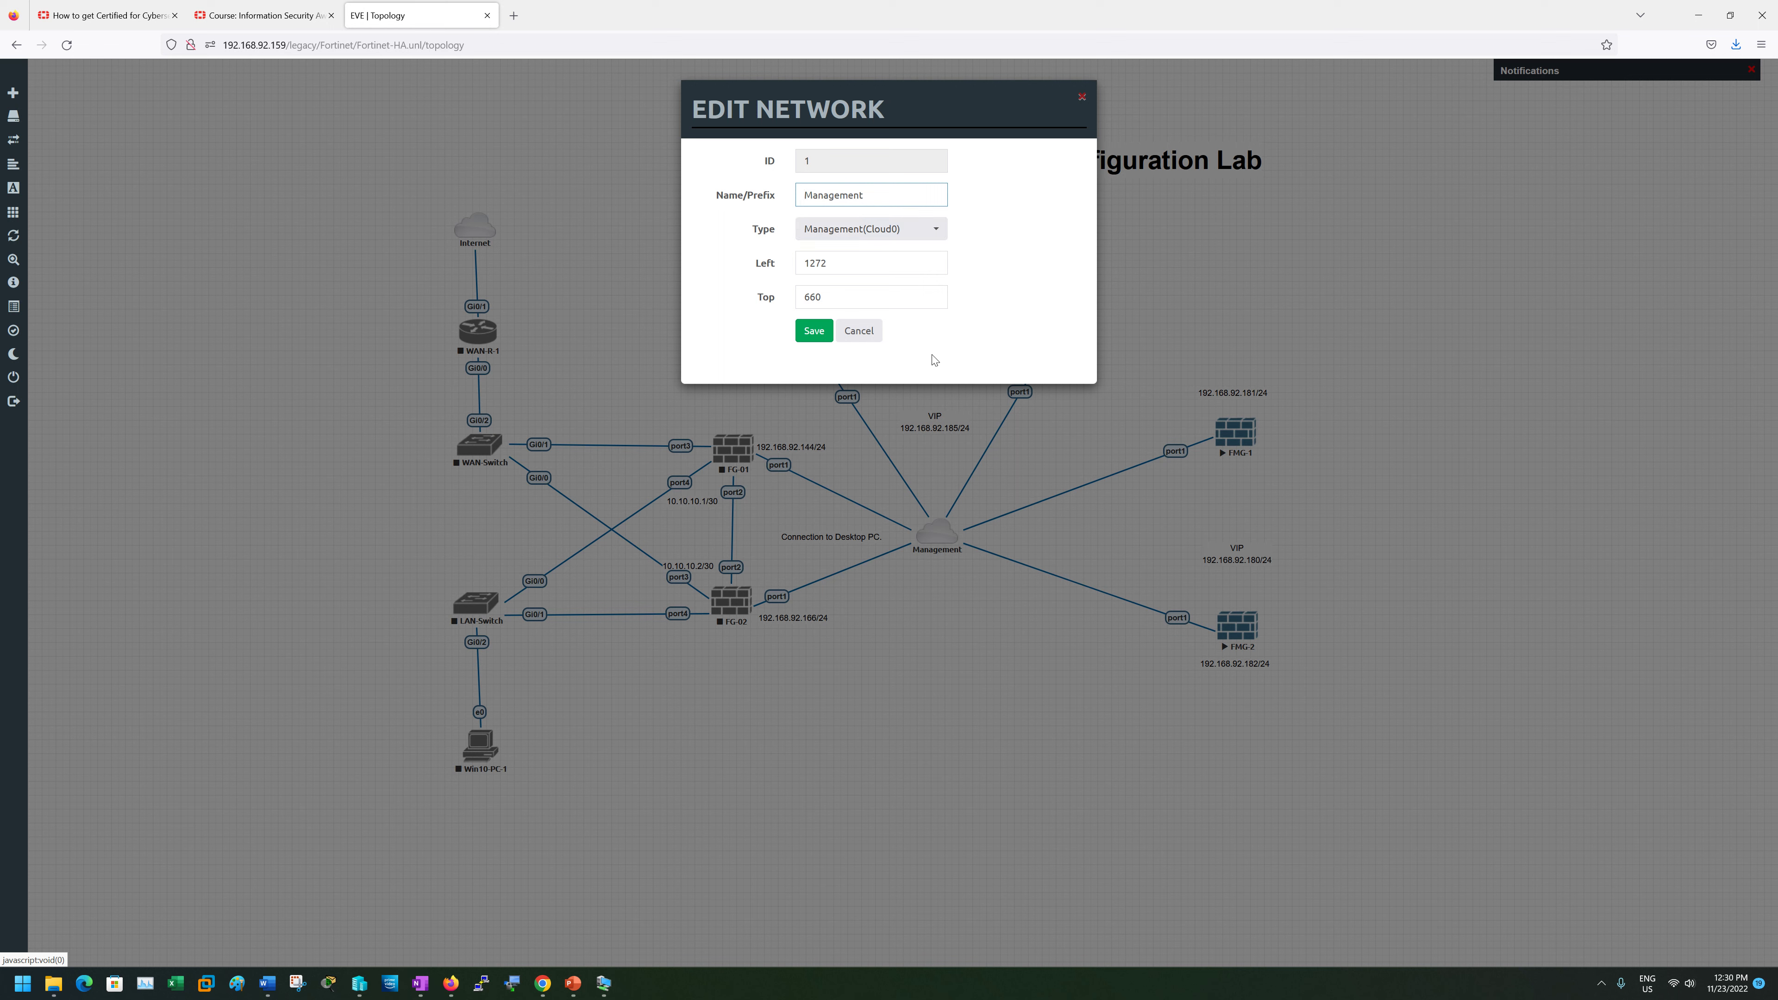
{"action": "left_click", "coordinate": [859, 330]}
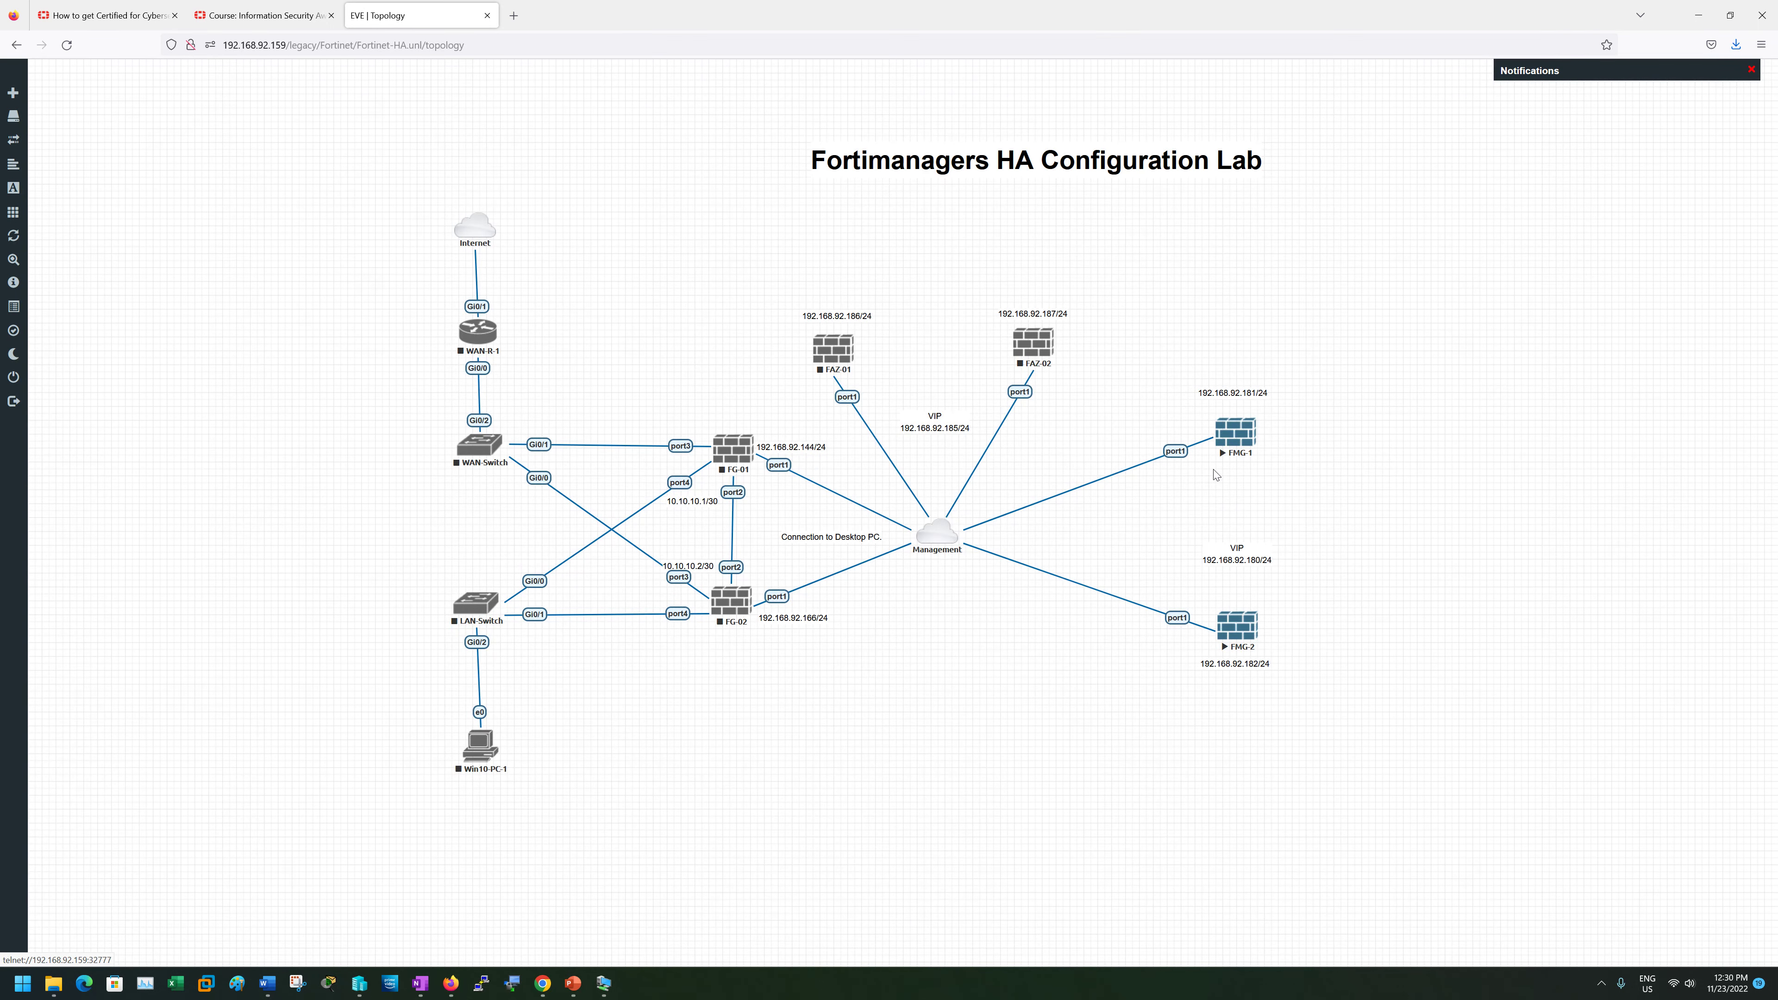
- Recheck the Management cloud settings, then search Windows for ncpa
{"action": "right_click", "coordinate": [934, 538]}
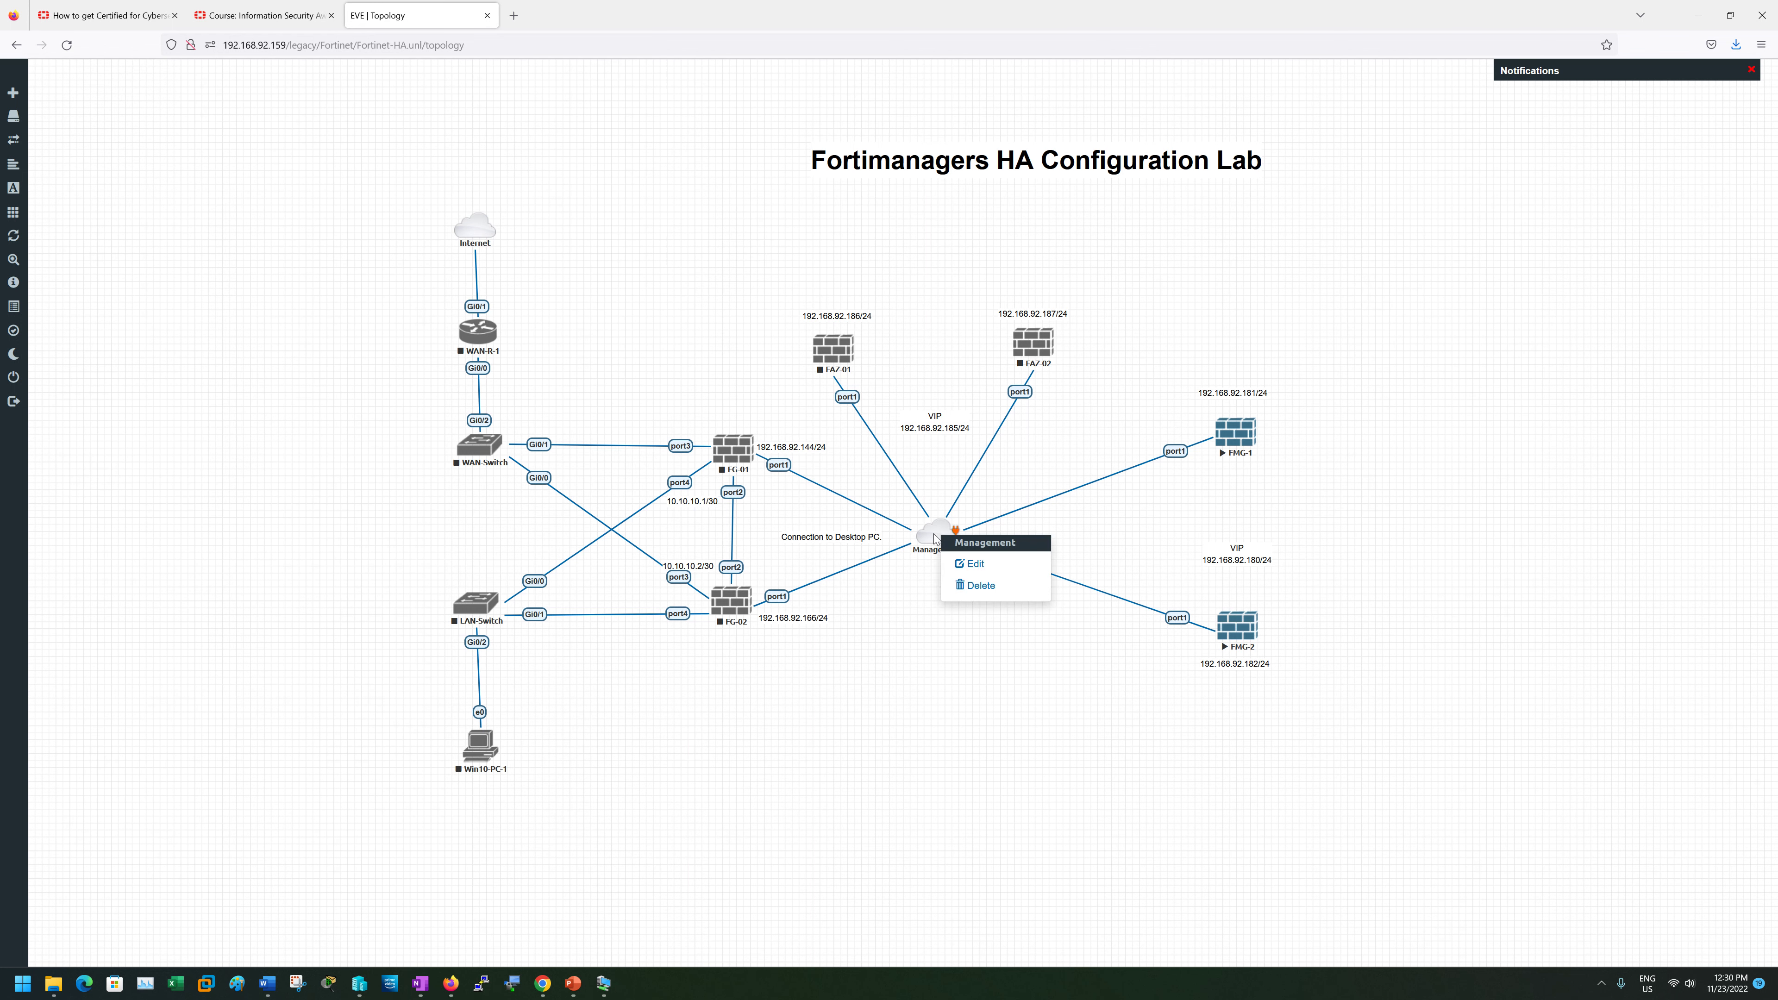
{"action": "left_click", "coordinate": [970, 564]}
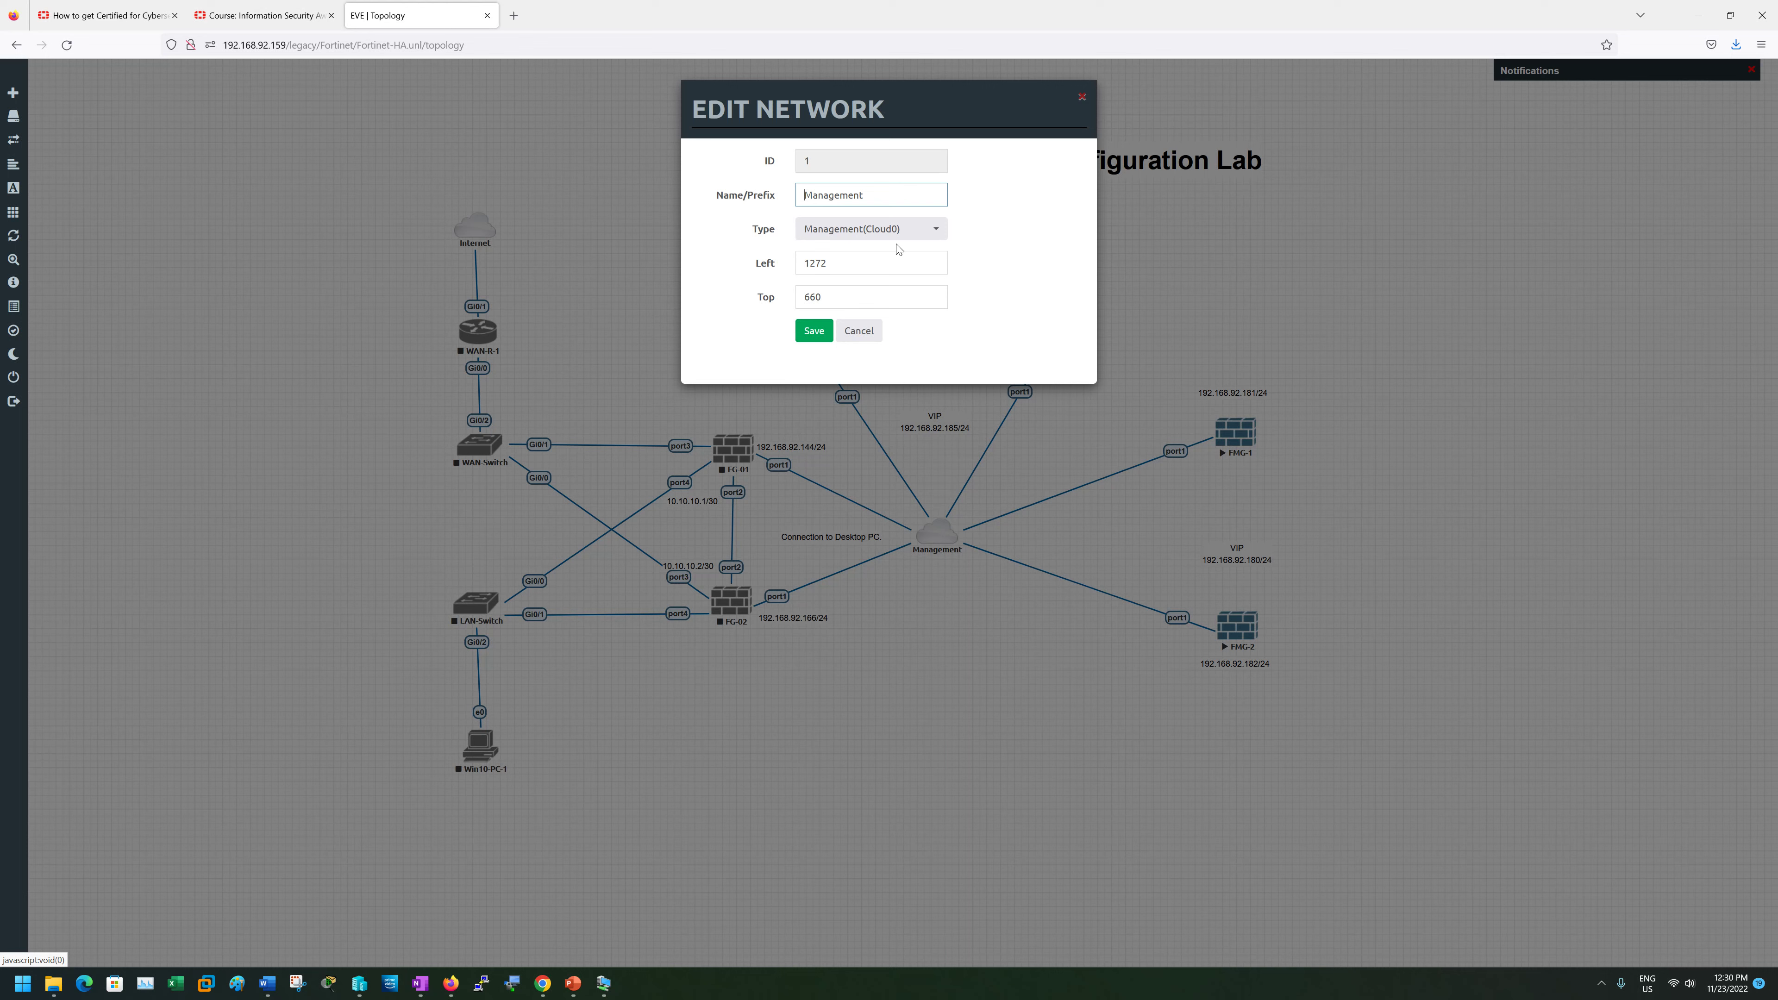
{"action": "left_click", "coordinate": [860, 331]}
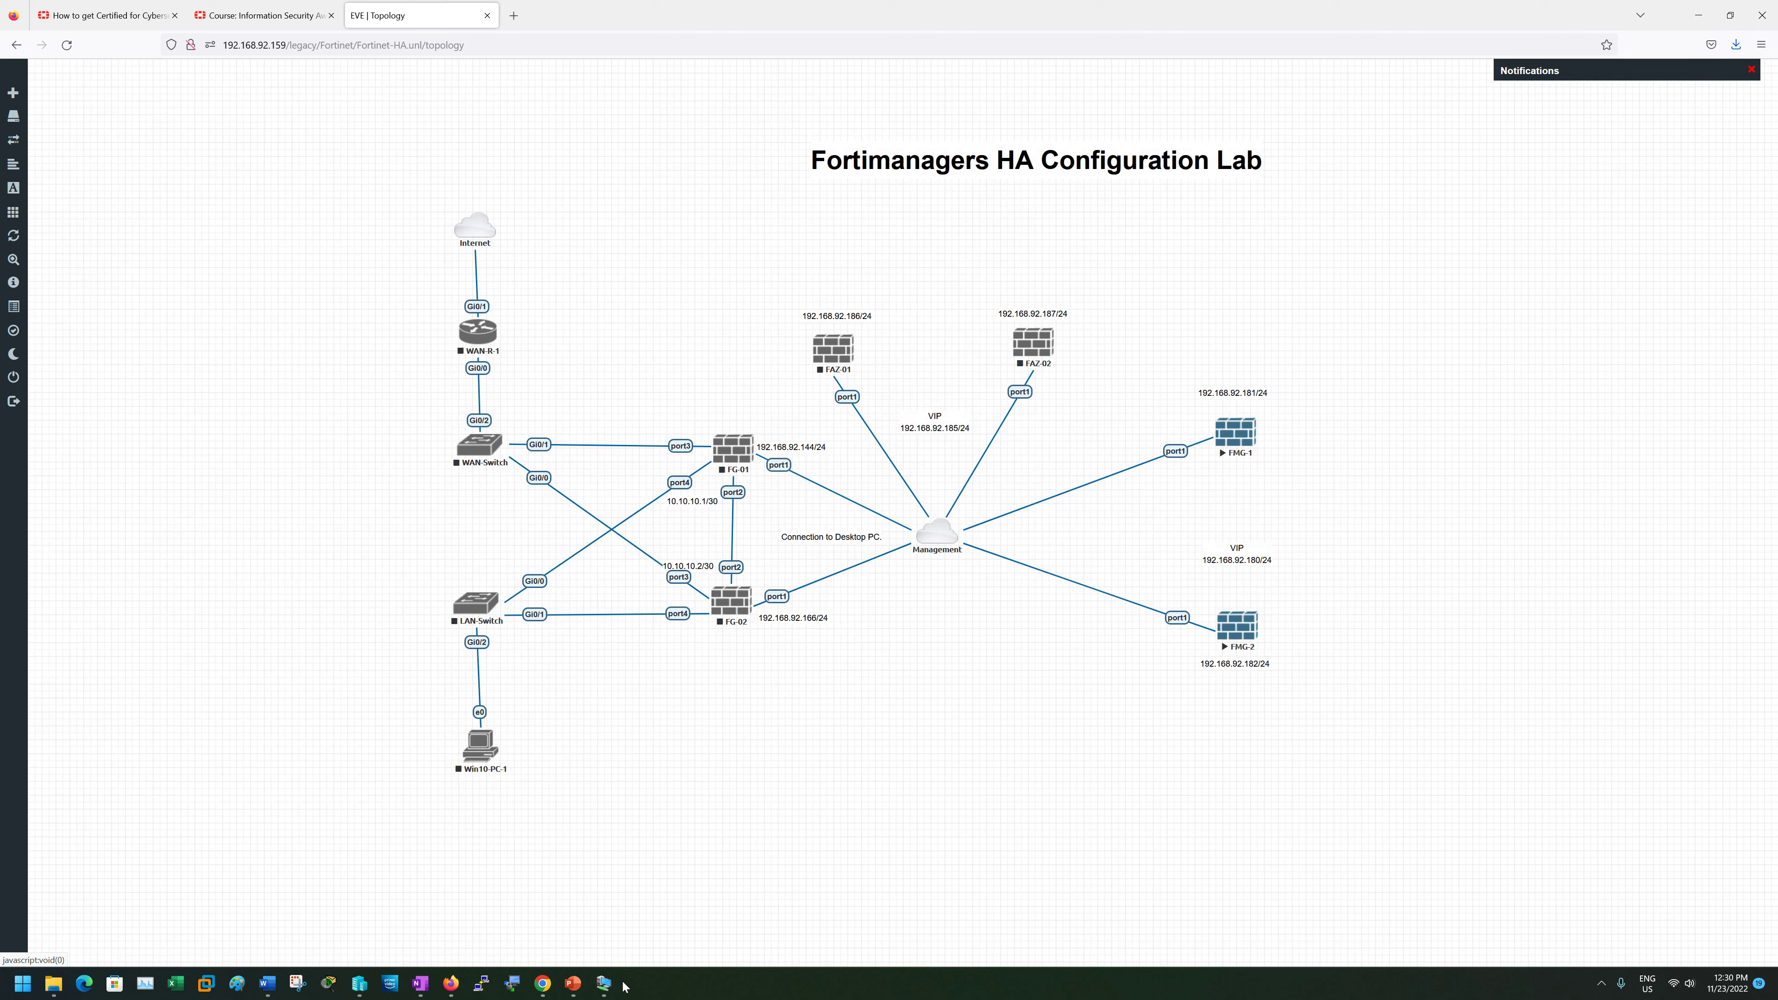
{"action": "left_click", "coordinate": [20, 983]}
{"action": "type", "text": "ncpa.c"}
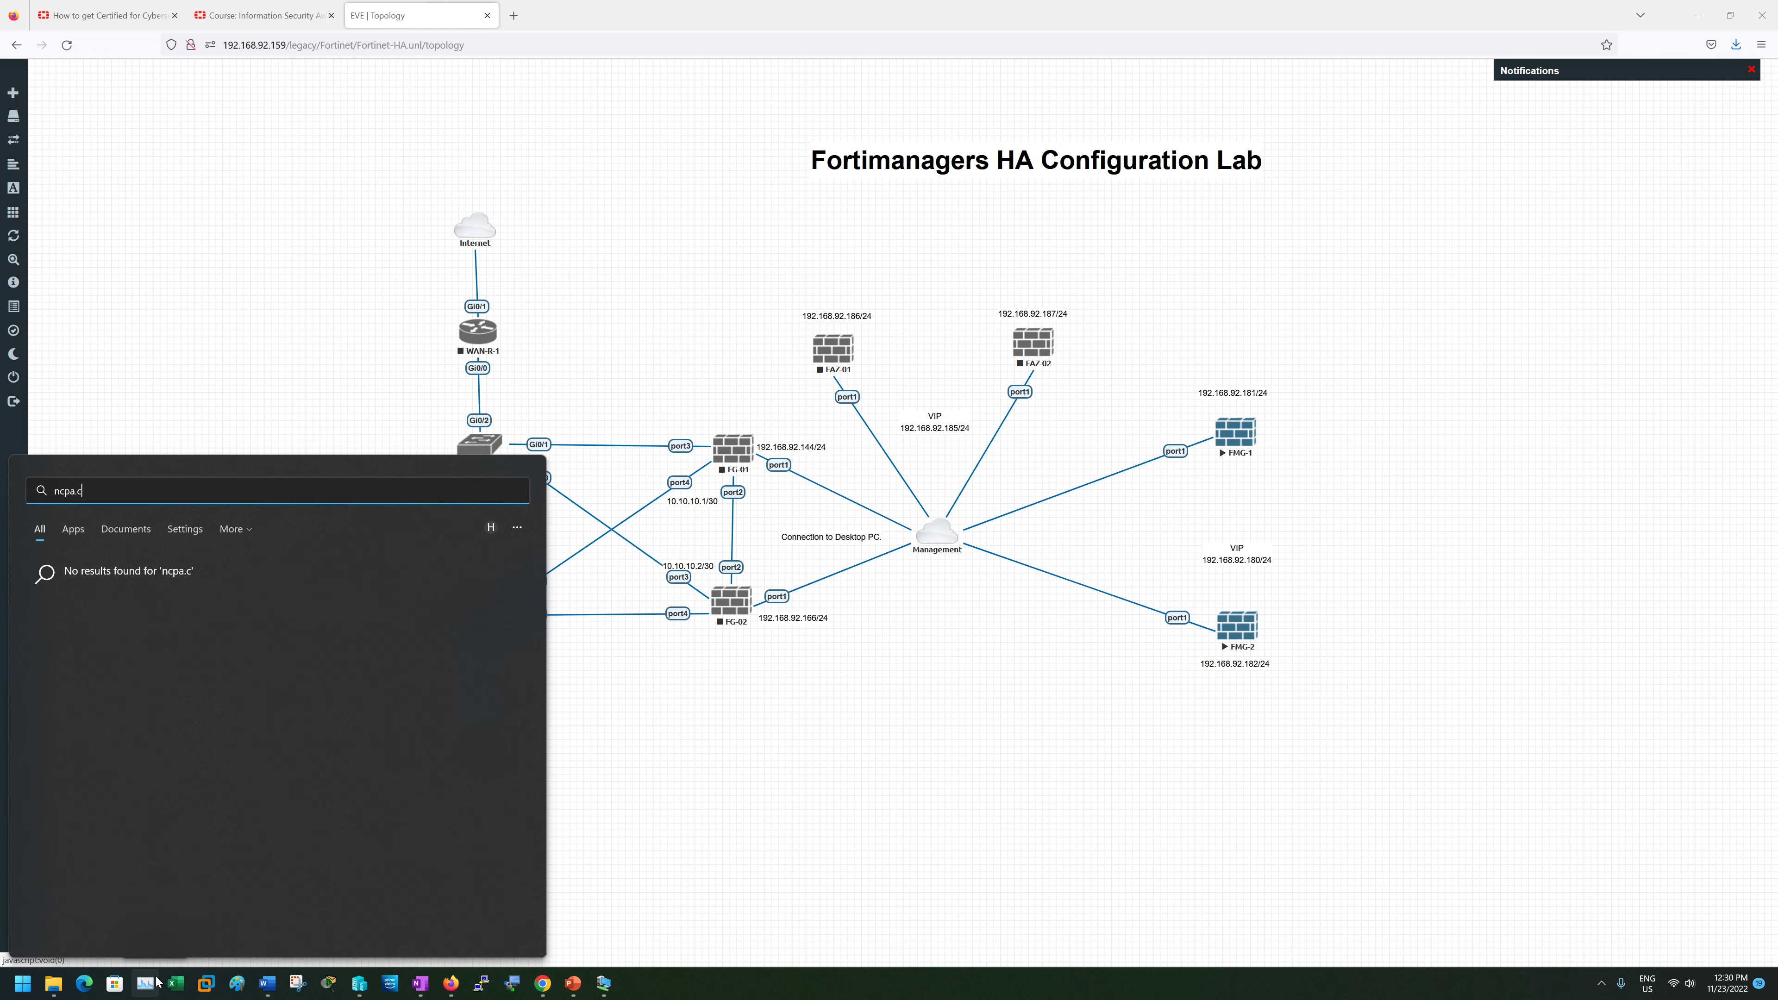
{"action": "left_click", "coordinate": [359, 984]}
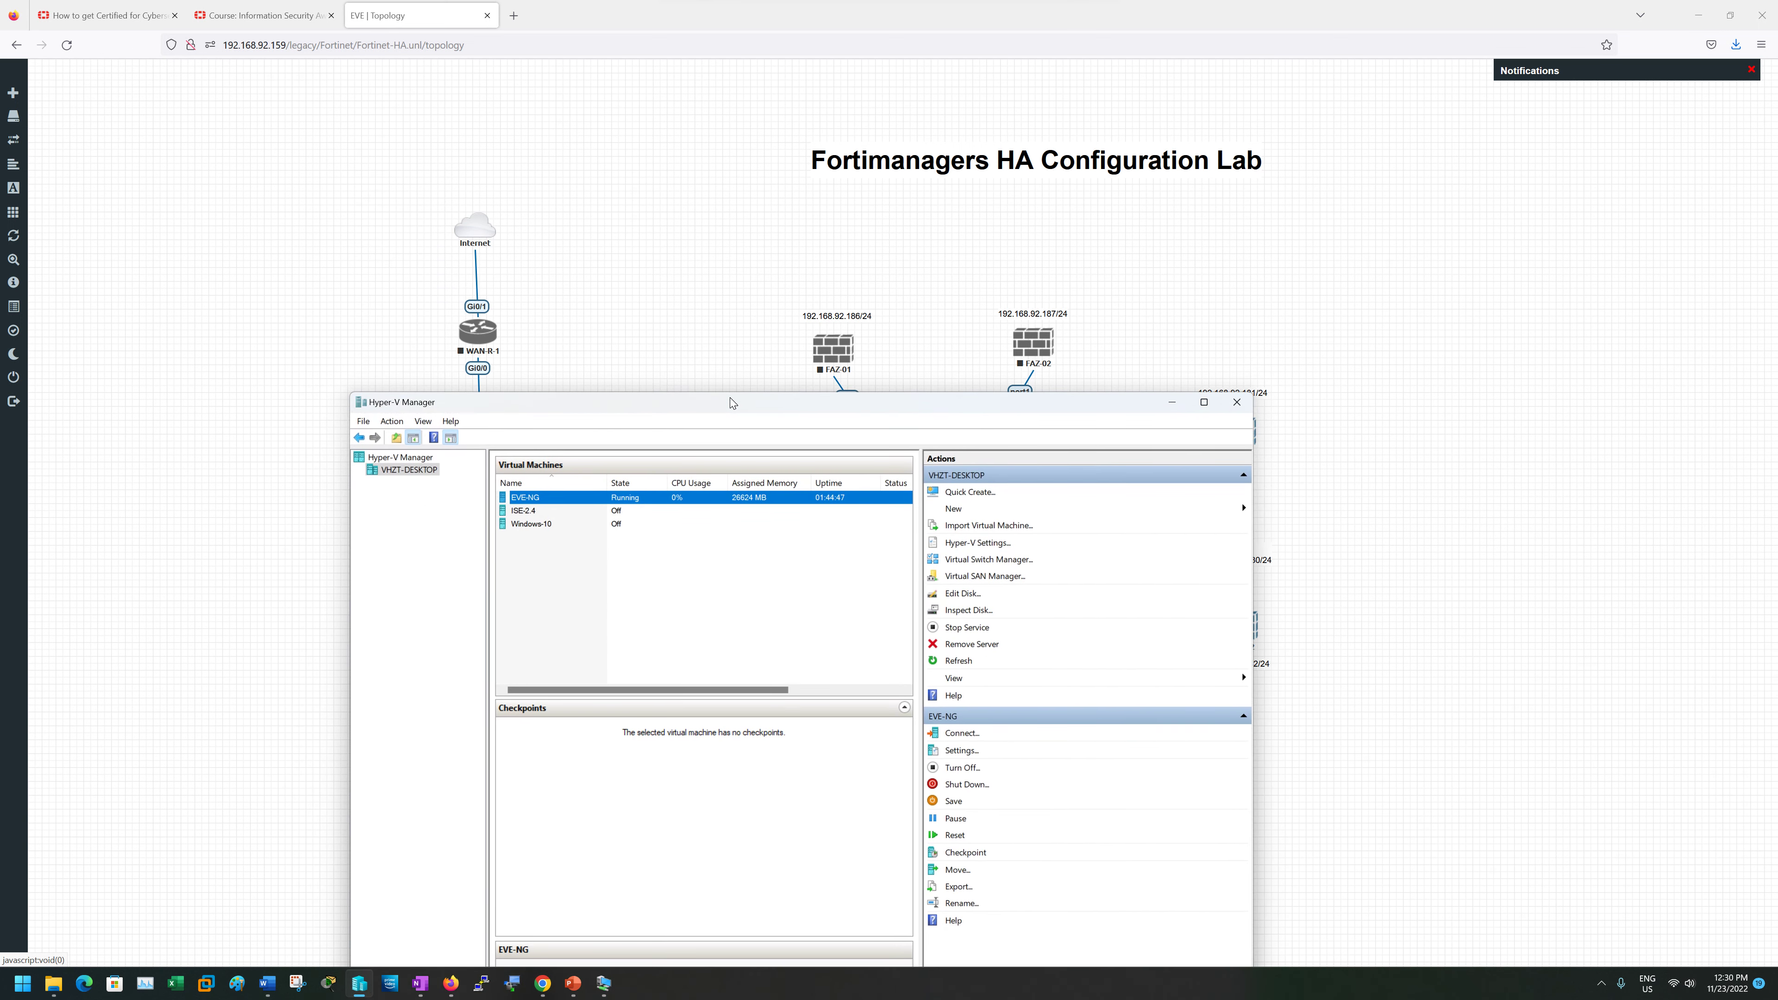
{"action": "right_click", "coordinate": [662, 505]}
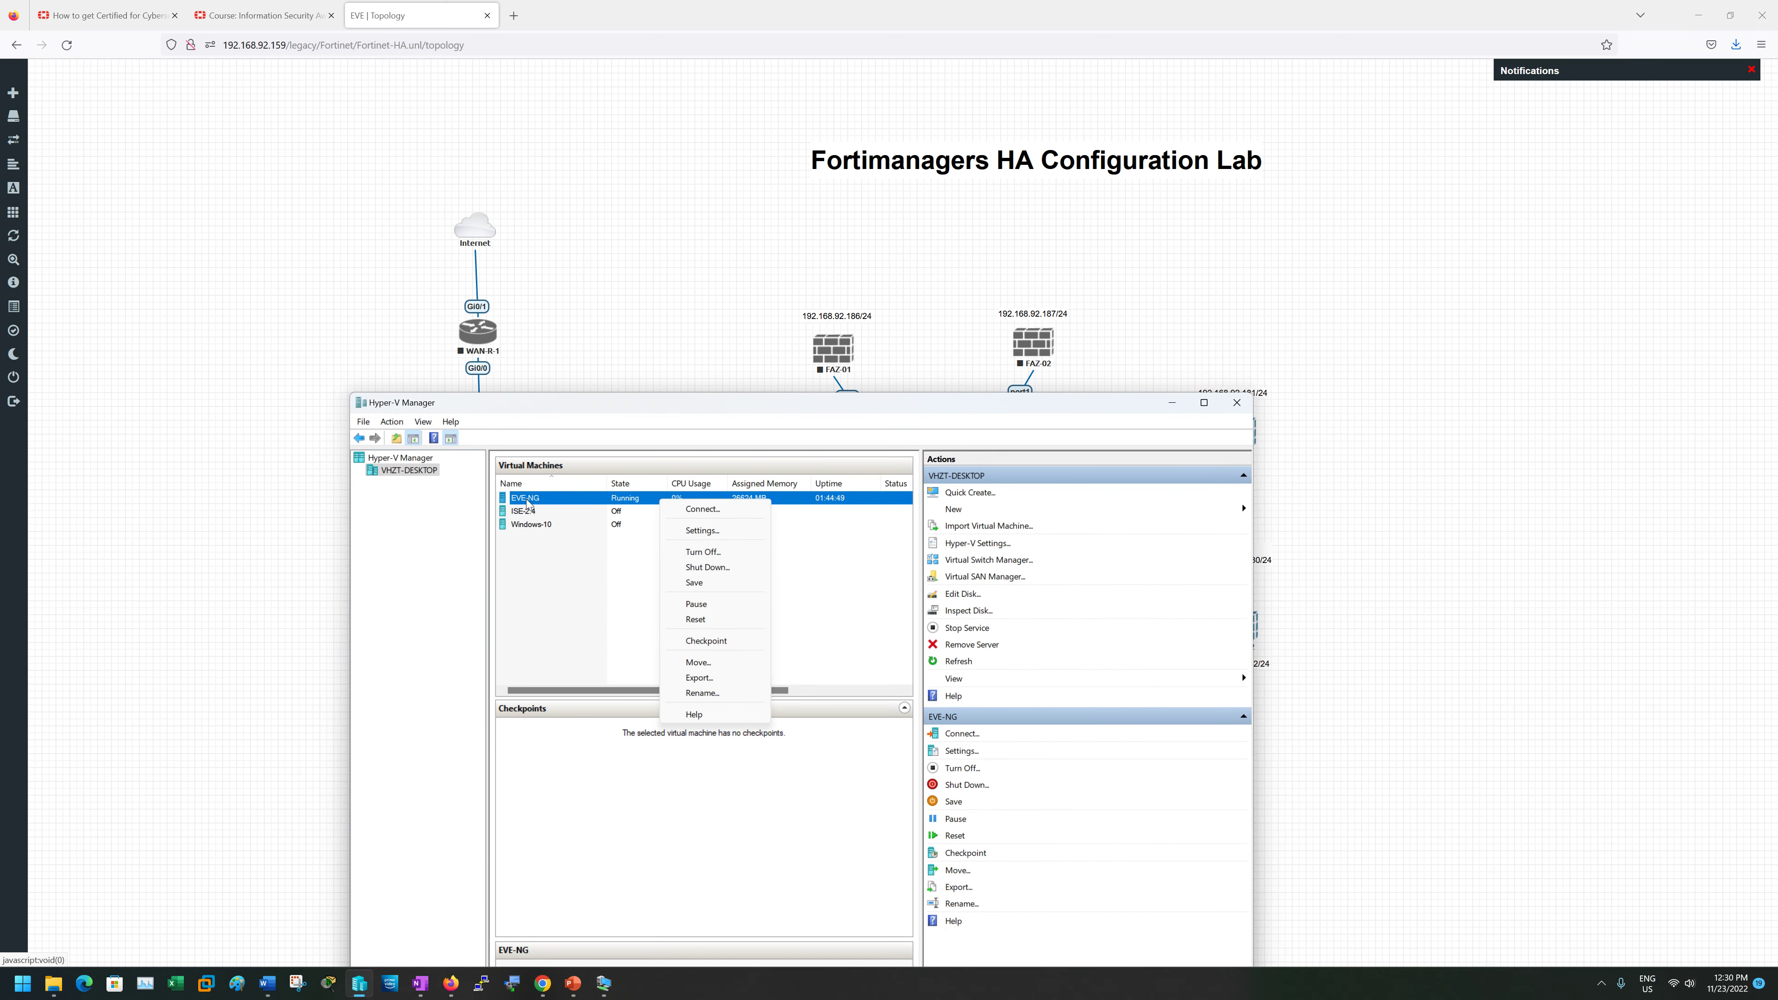
{"action": "left_click_drag", "start_coordinate": [497, 413], "coordinate": [545, 402]}
{"action": "right_click", "coordinate": [592, 488]}
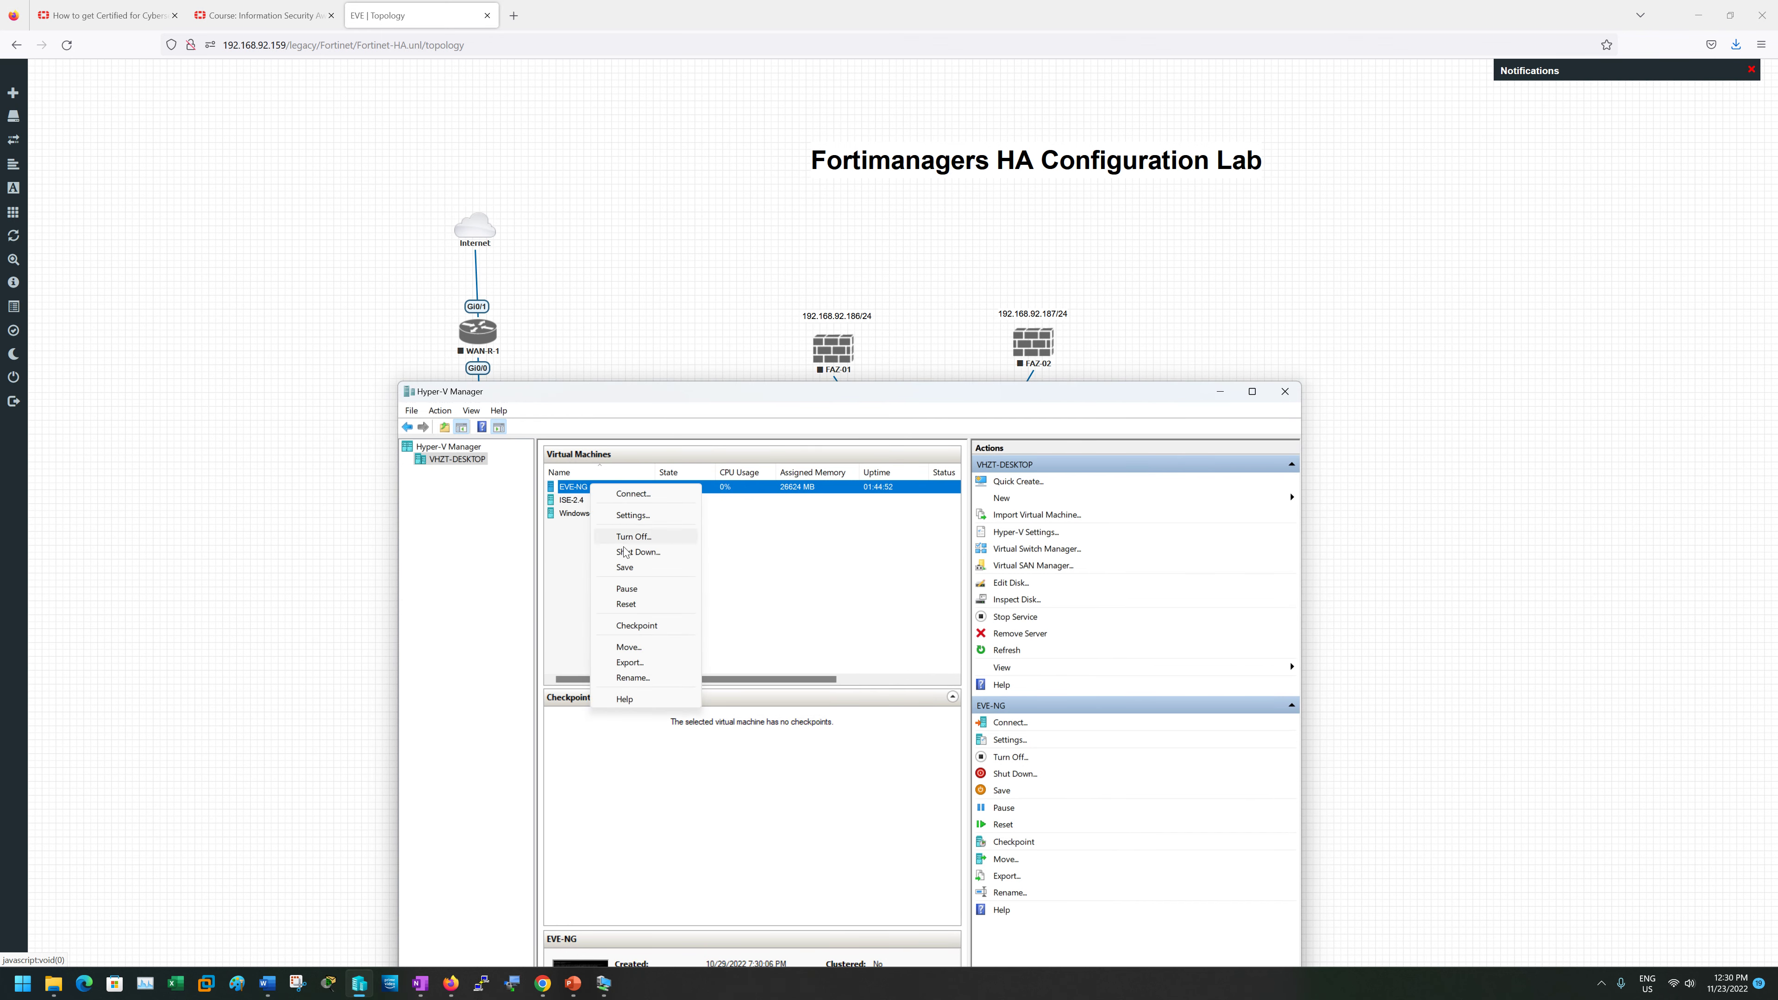
{"action": "left_click", "coordinate": [632, 516]}
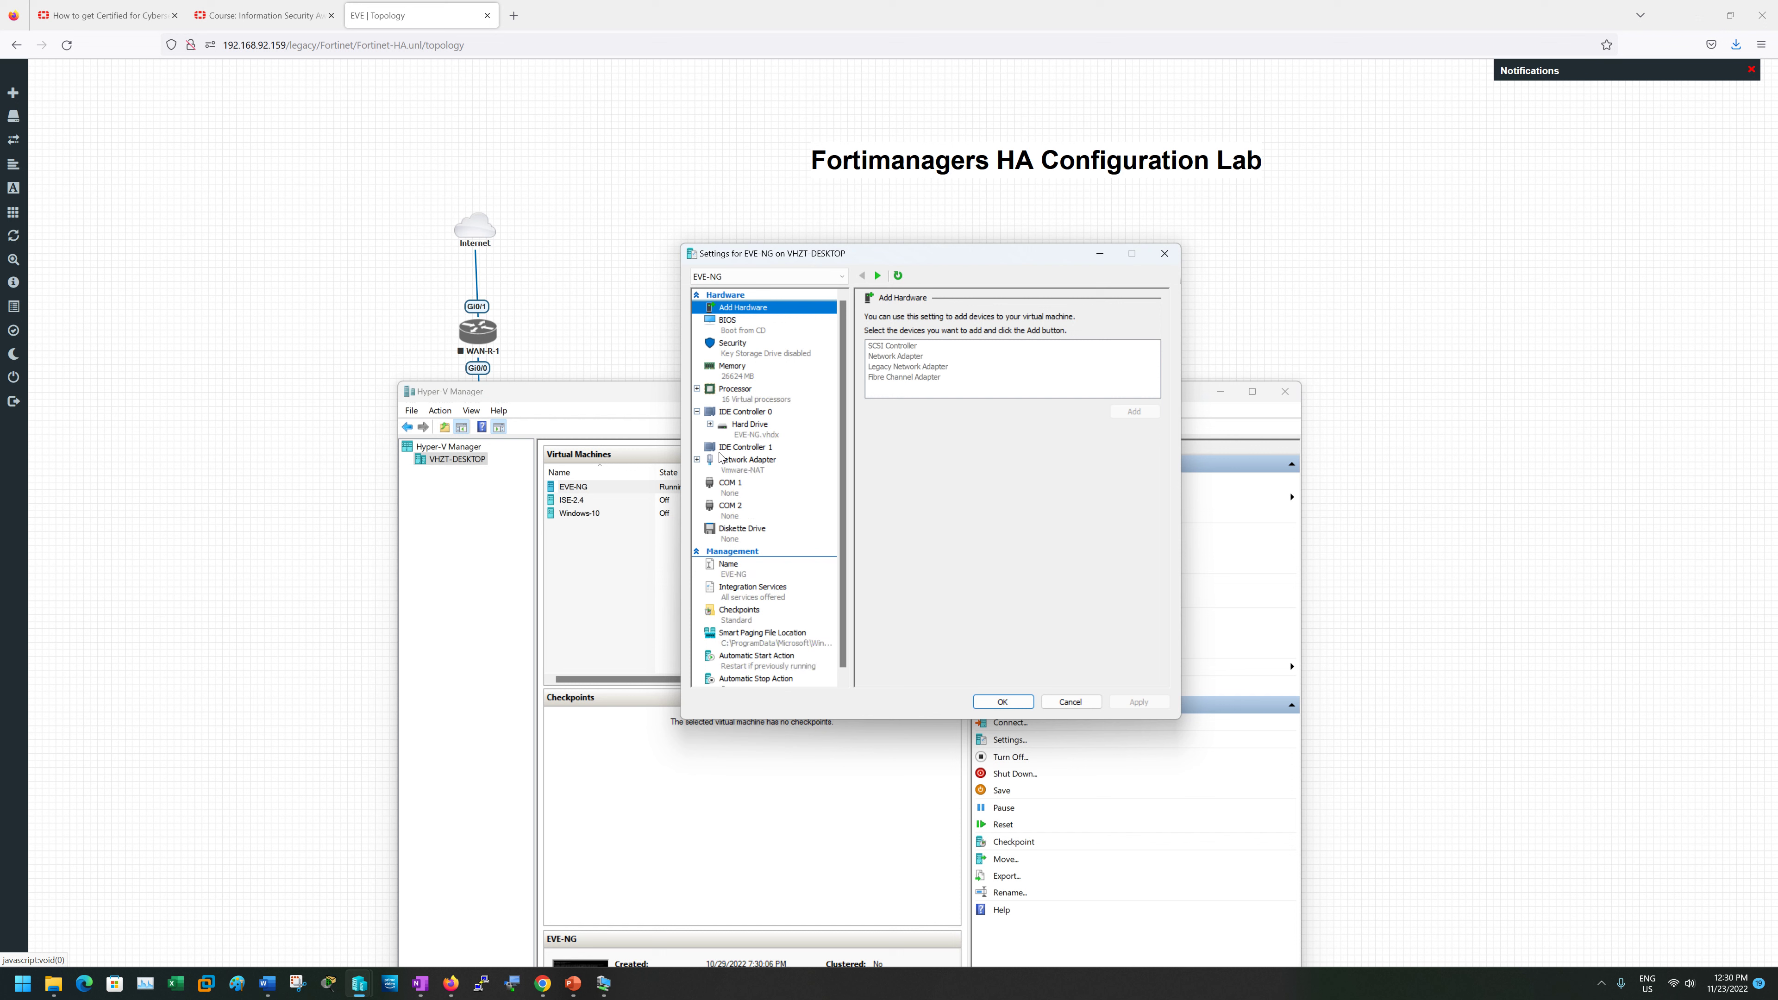
{"action": "left_click", "coordinate": [696, 464]}
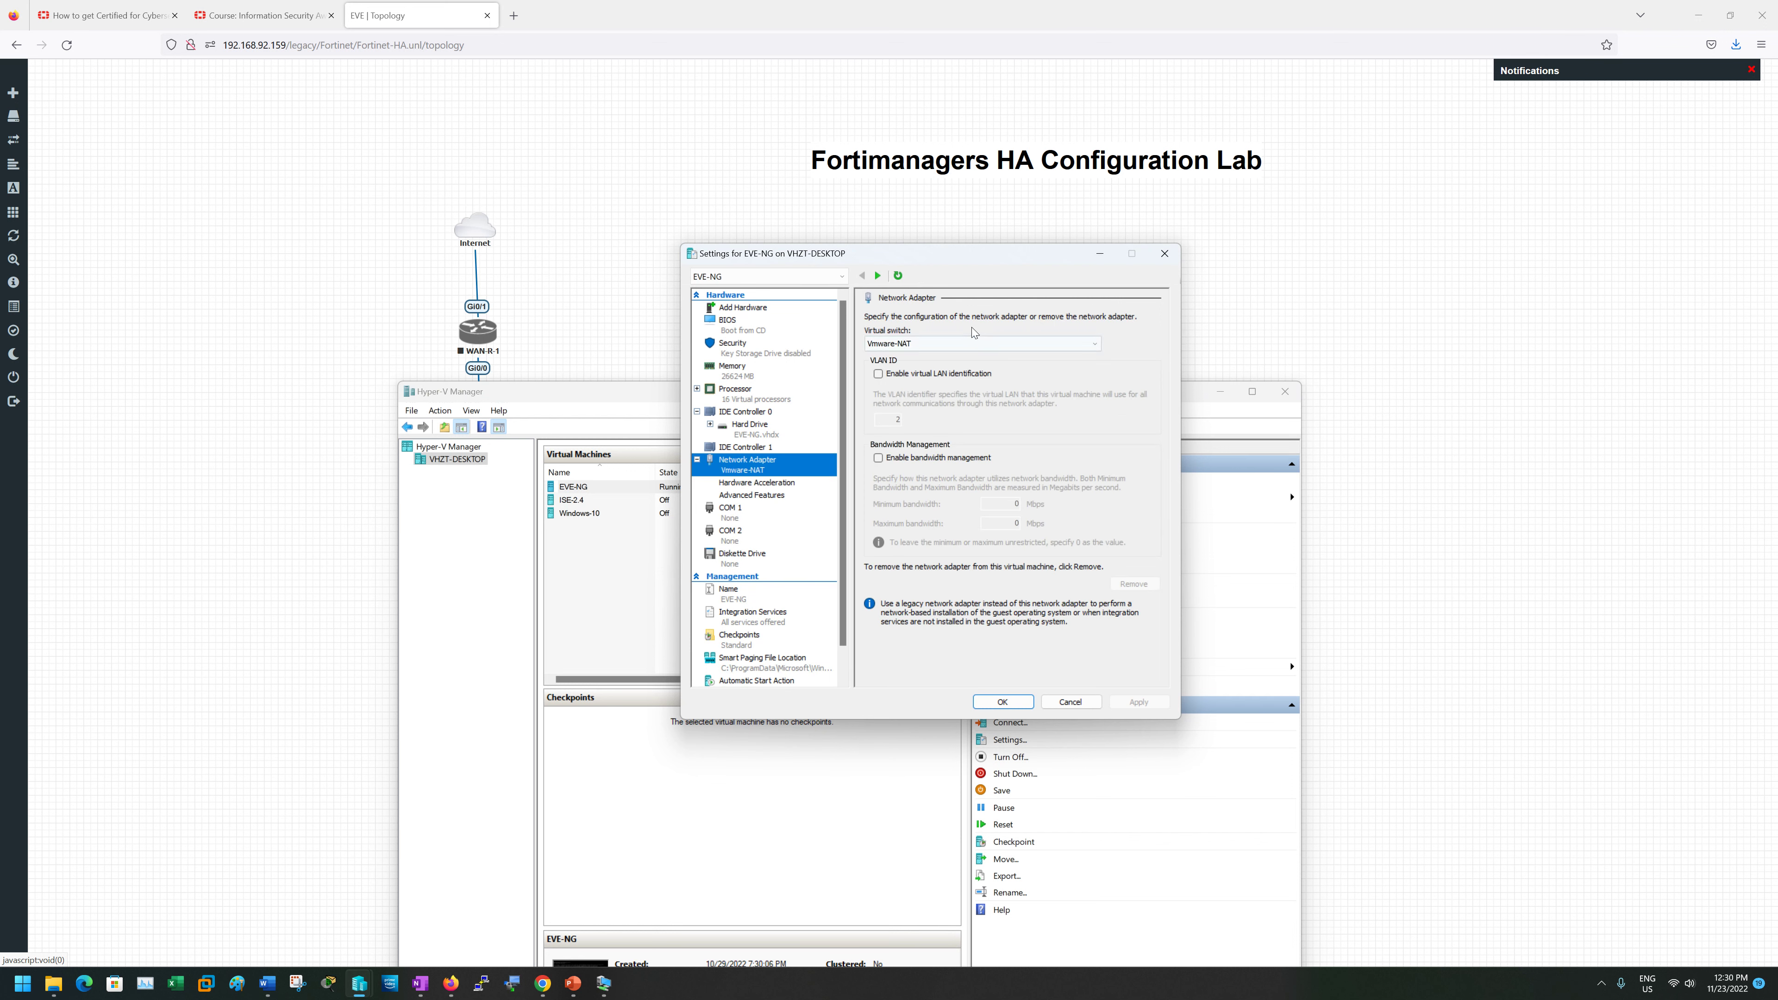
{"action": "left_click", "coordinate": [919, 349]}
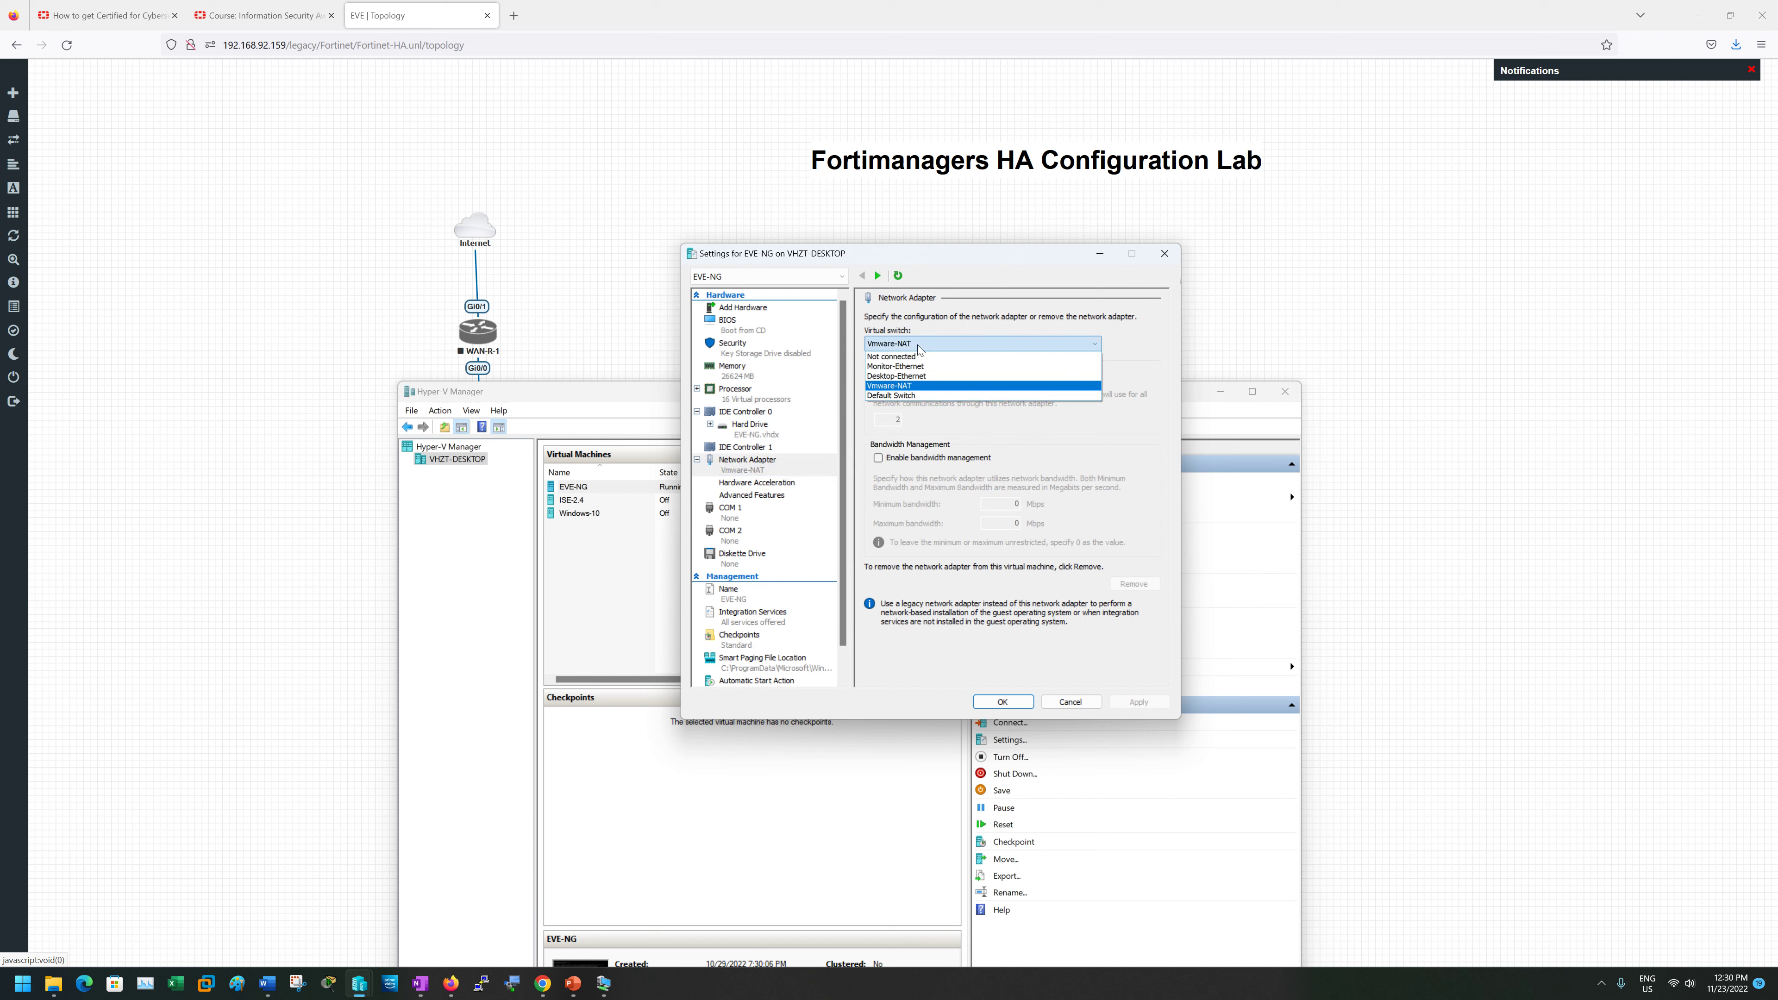
{"action": "left_click", "coordinate": [919, 350]}
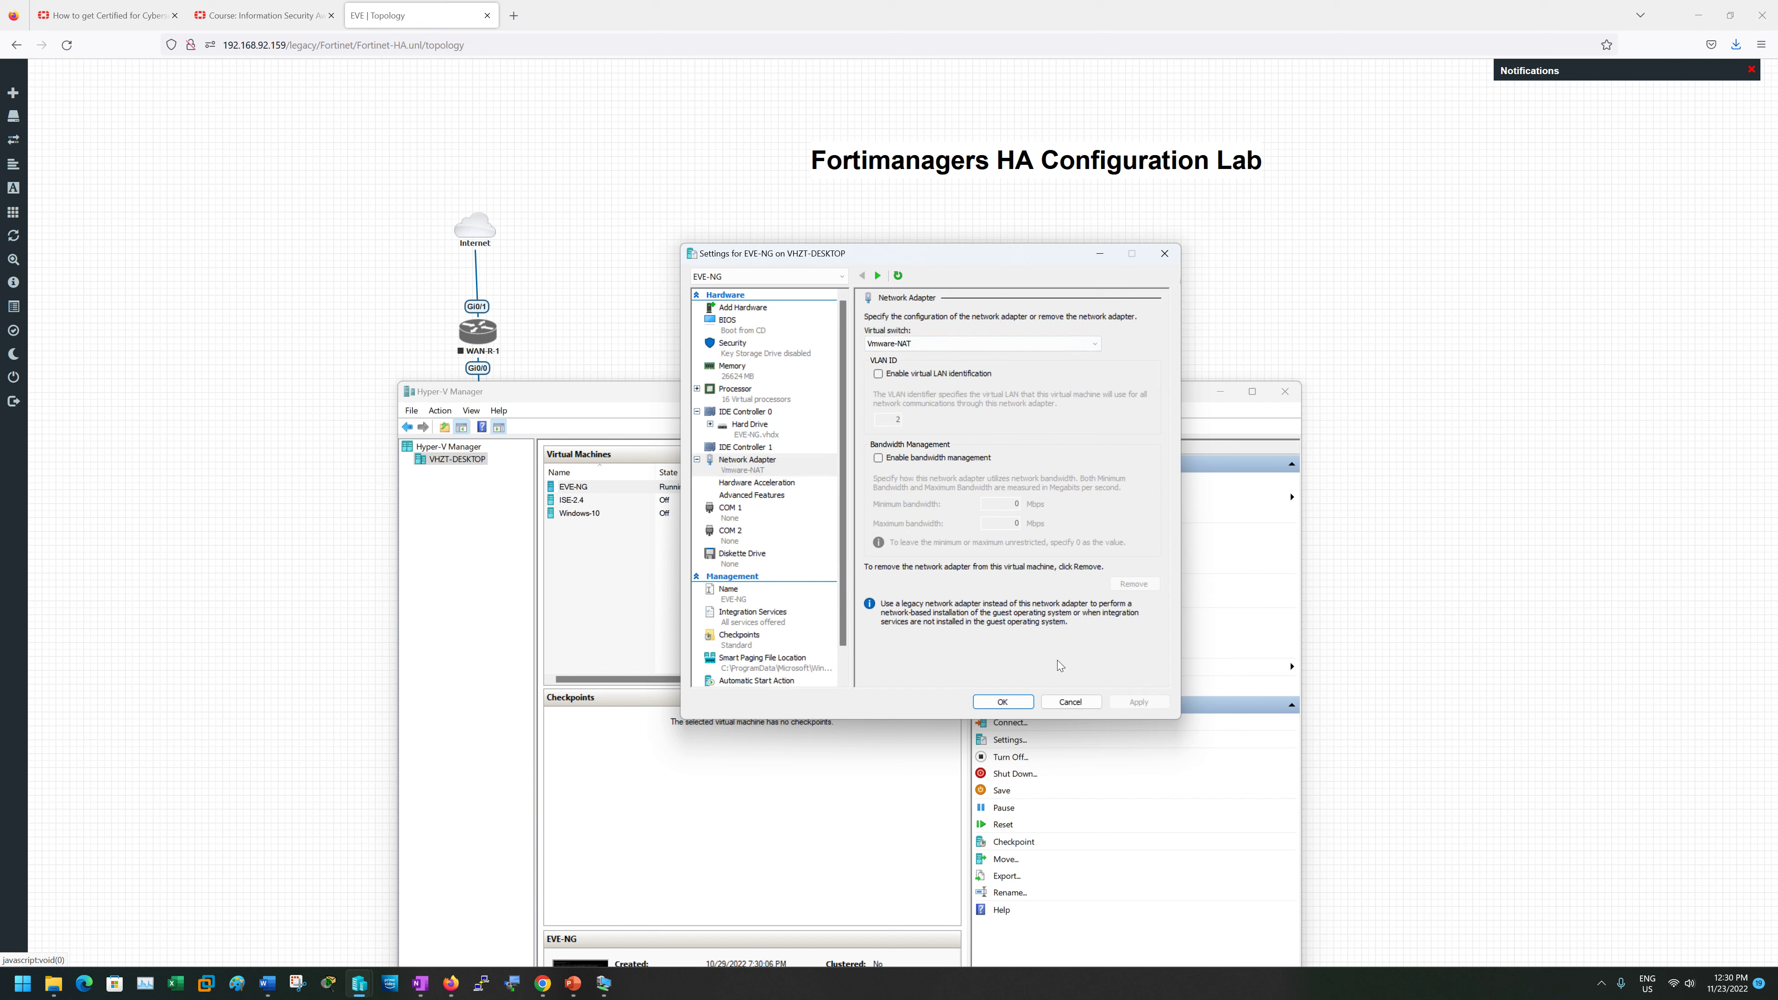
{"action": "left_click", "coordinate": [1071, 702]}
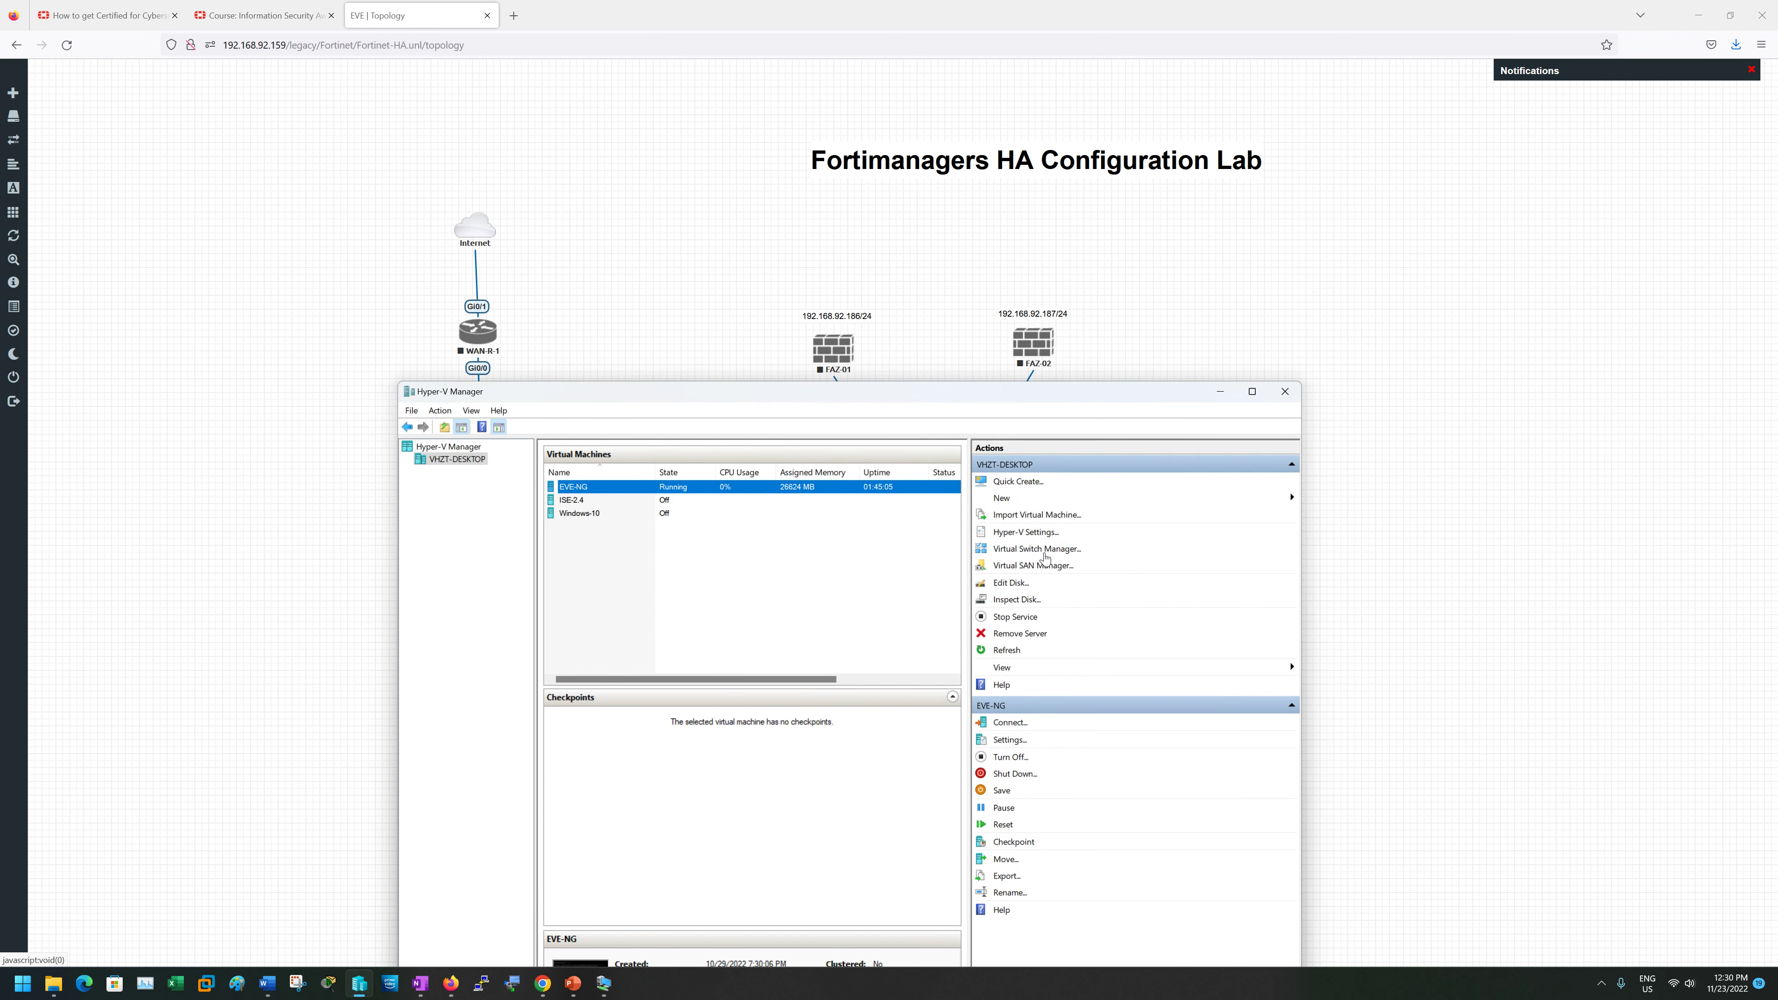
{"action": "right_click", "coordinate": [726, 488]}
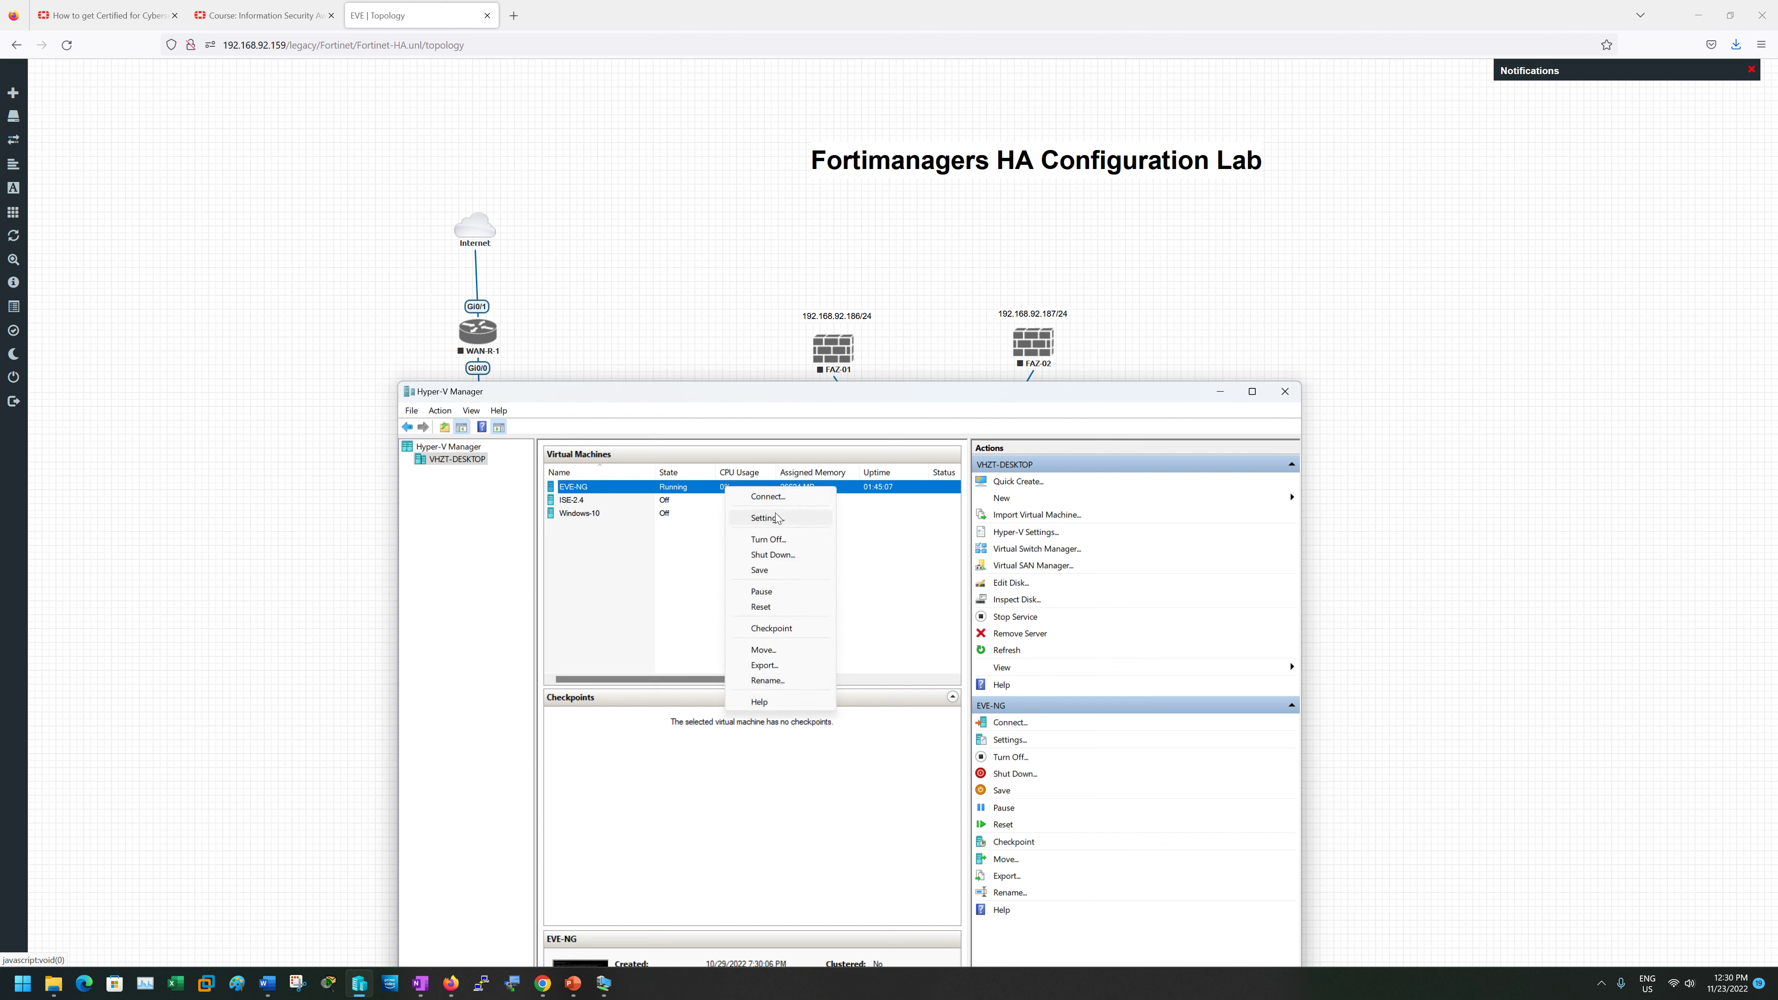
{"action": "left_click", "coordinate": [778, 518]}
{"action": "left_click", "coordinate": [750, 465]}
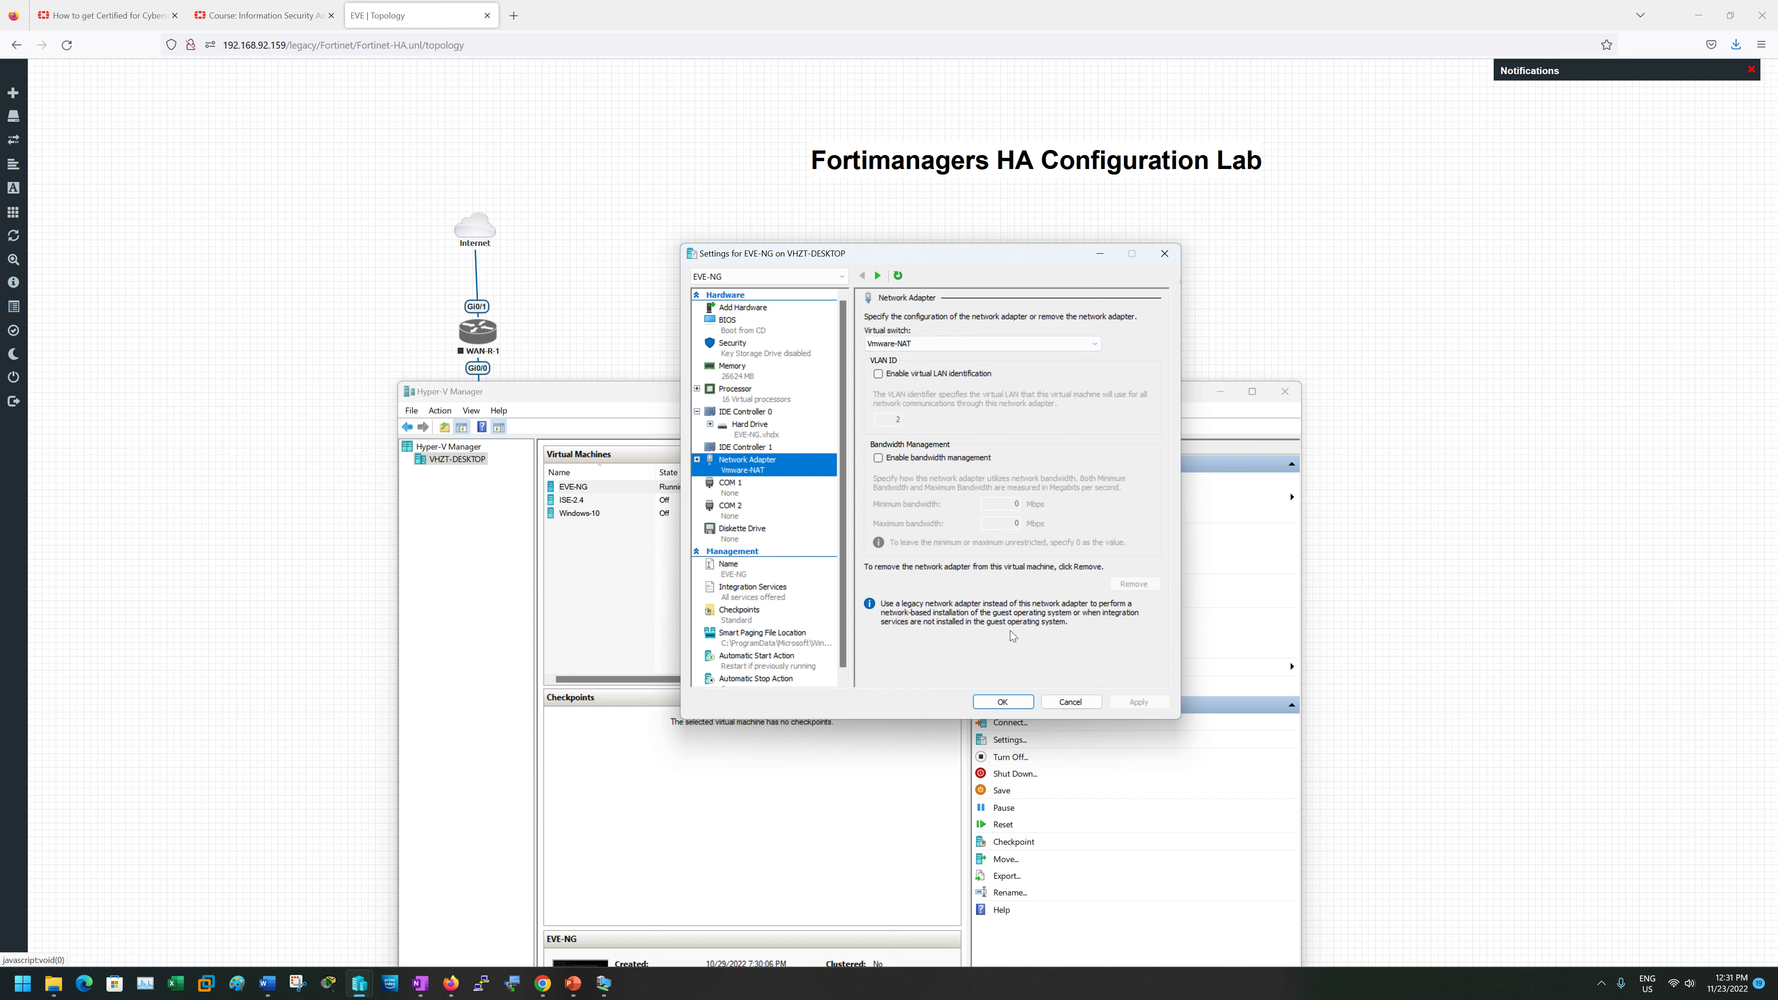
{"action": "left_click", "coordinate": [1070, 701]}
- Inspect the Vmware-NAT external switch on VMnet8 in Virtual Switch Manager, then minimize Hyper-V Manager
{"action": "right_click", "coordinate": [467, 457]}
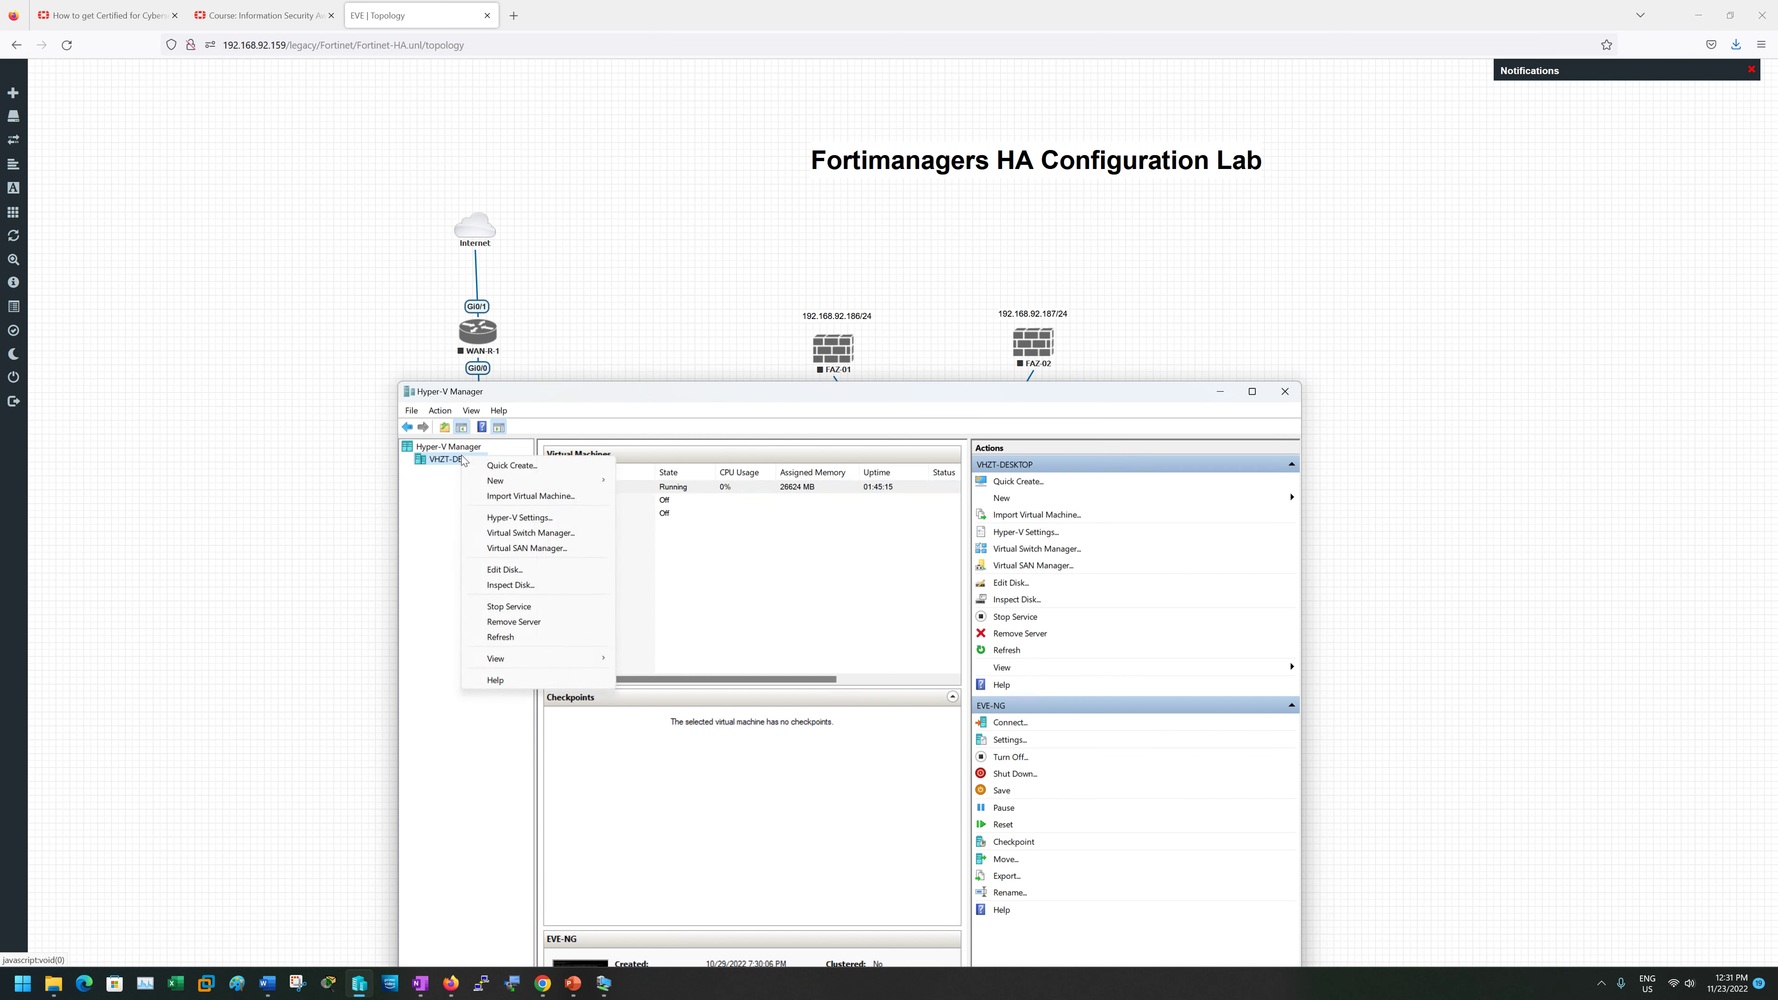
{"action": "left_click", "coordinate": [543, 534]}
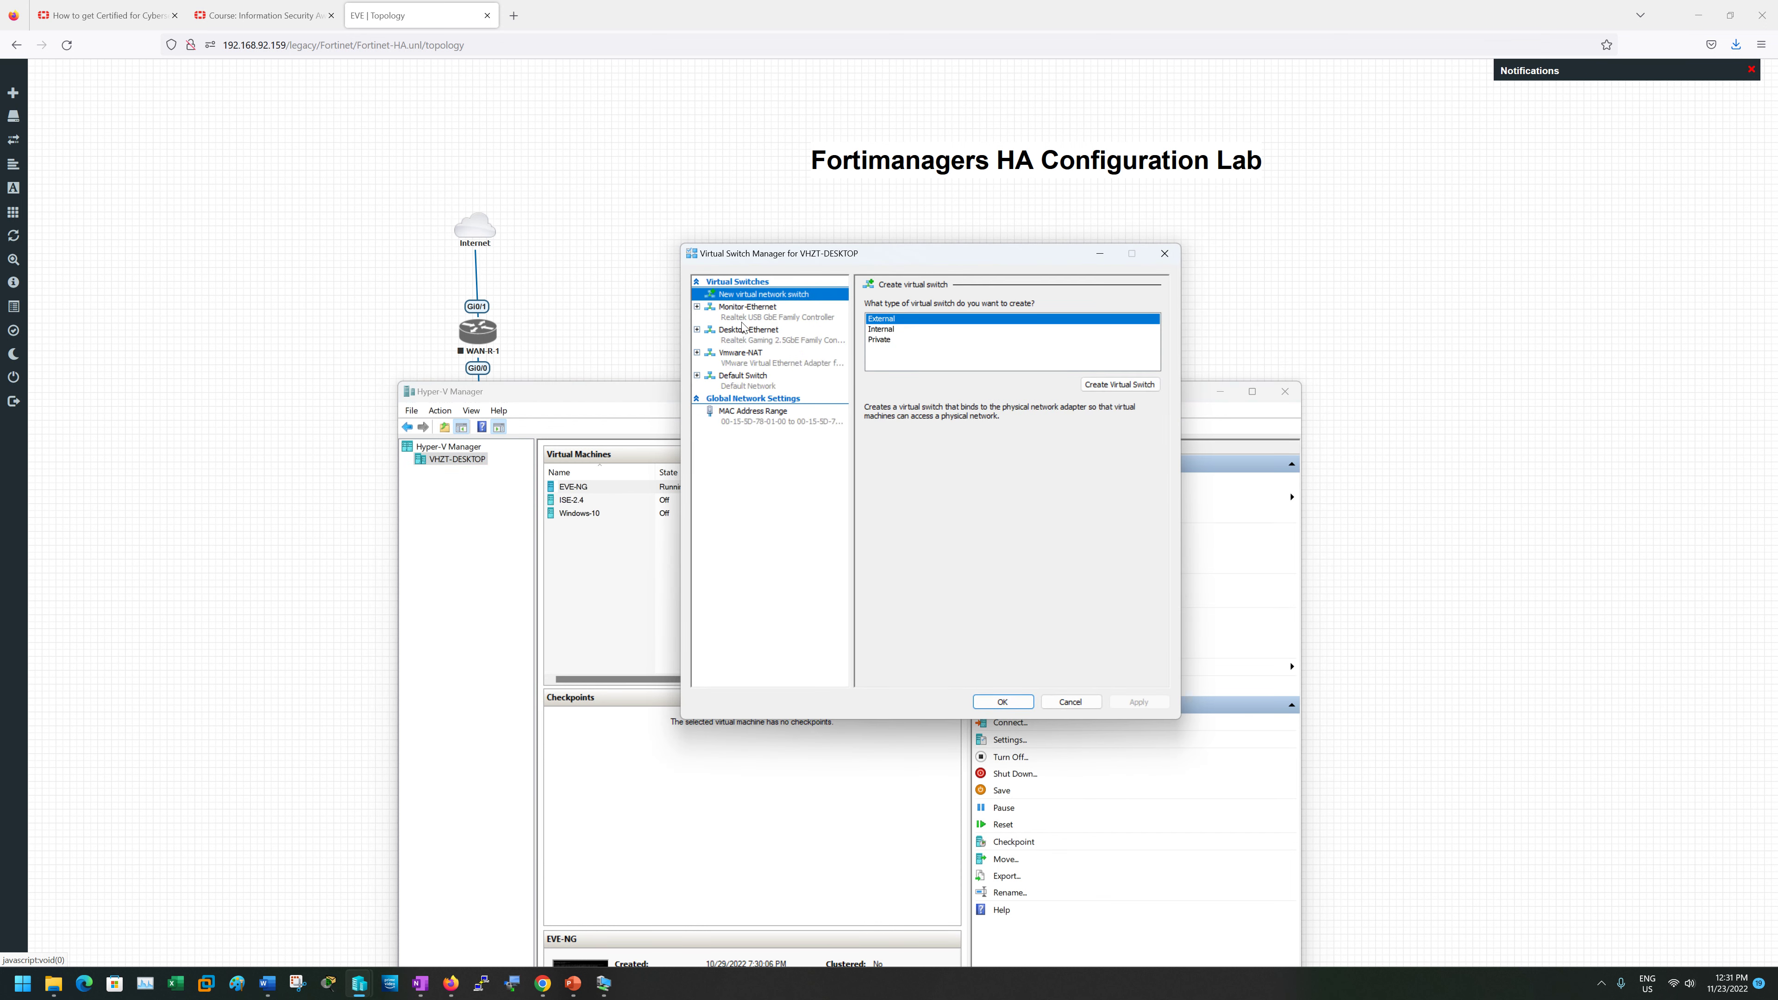
{"action": "left_click", "coordinate": [744, 362]}
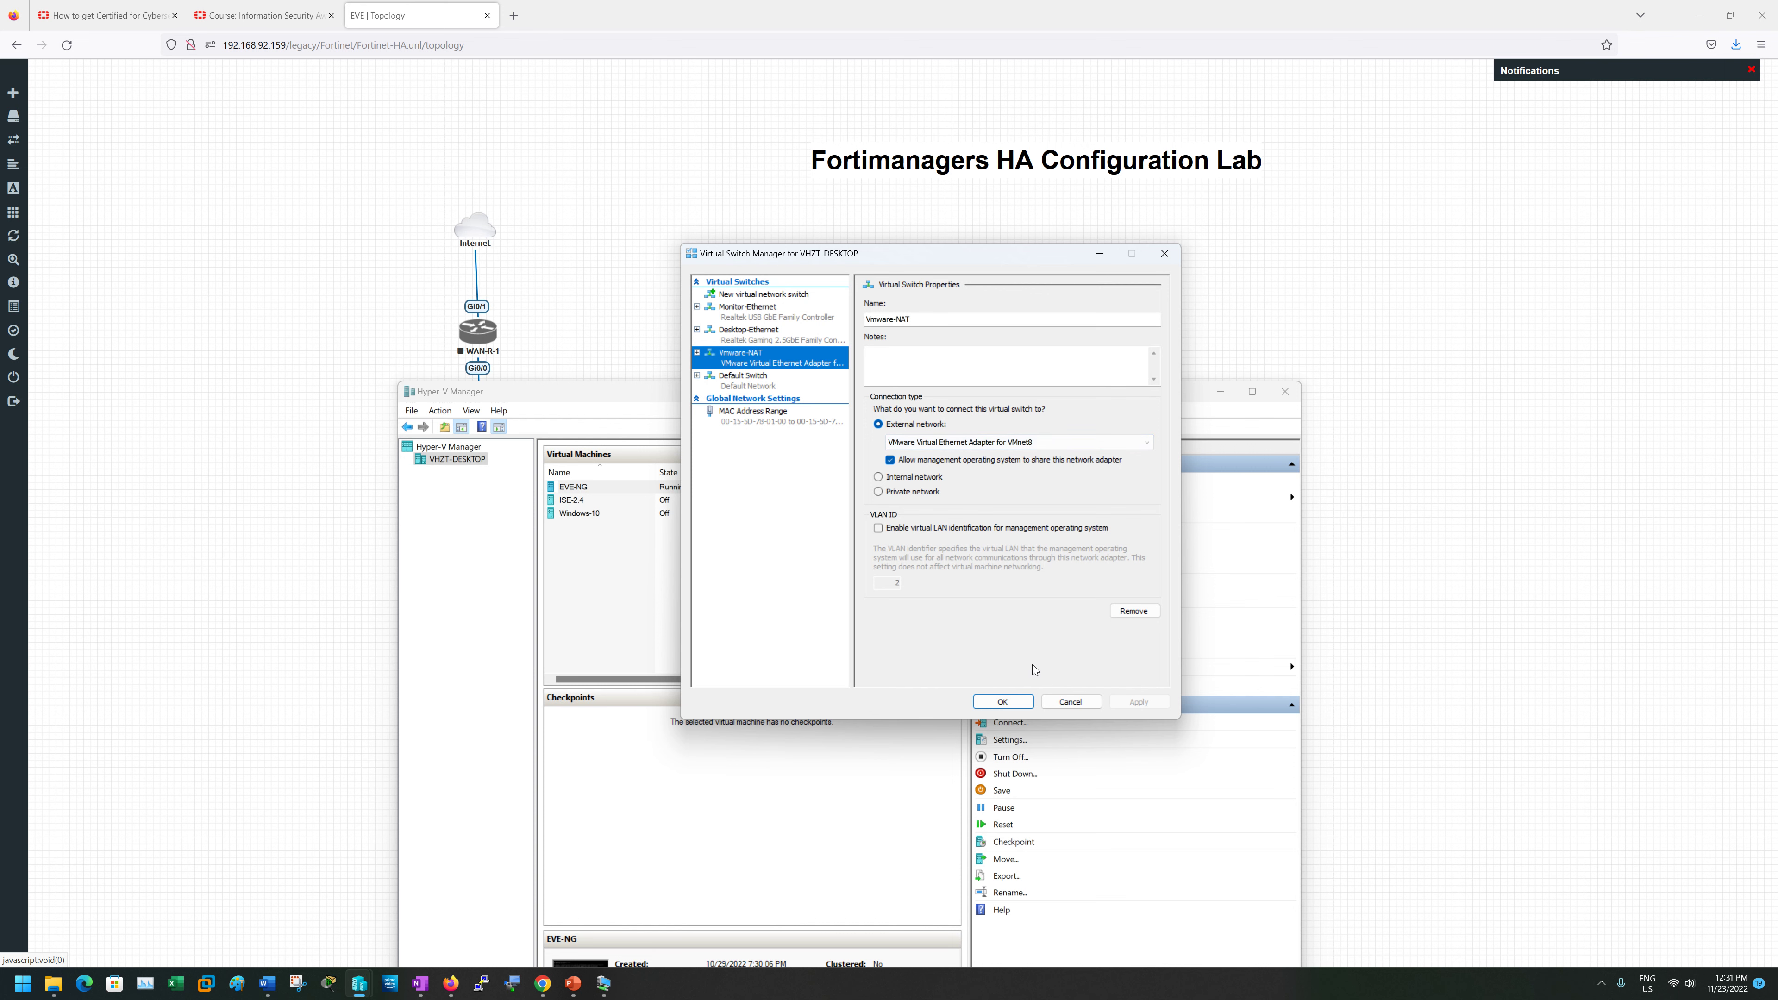
{"action": "left_click", "coordinate": [1069, 702]}
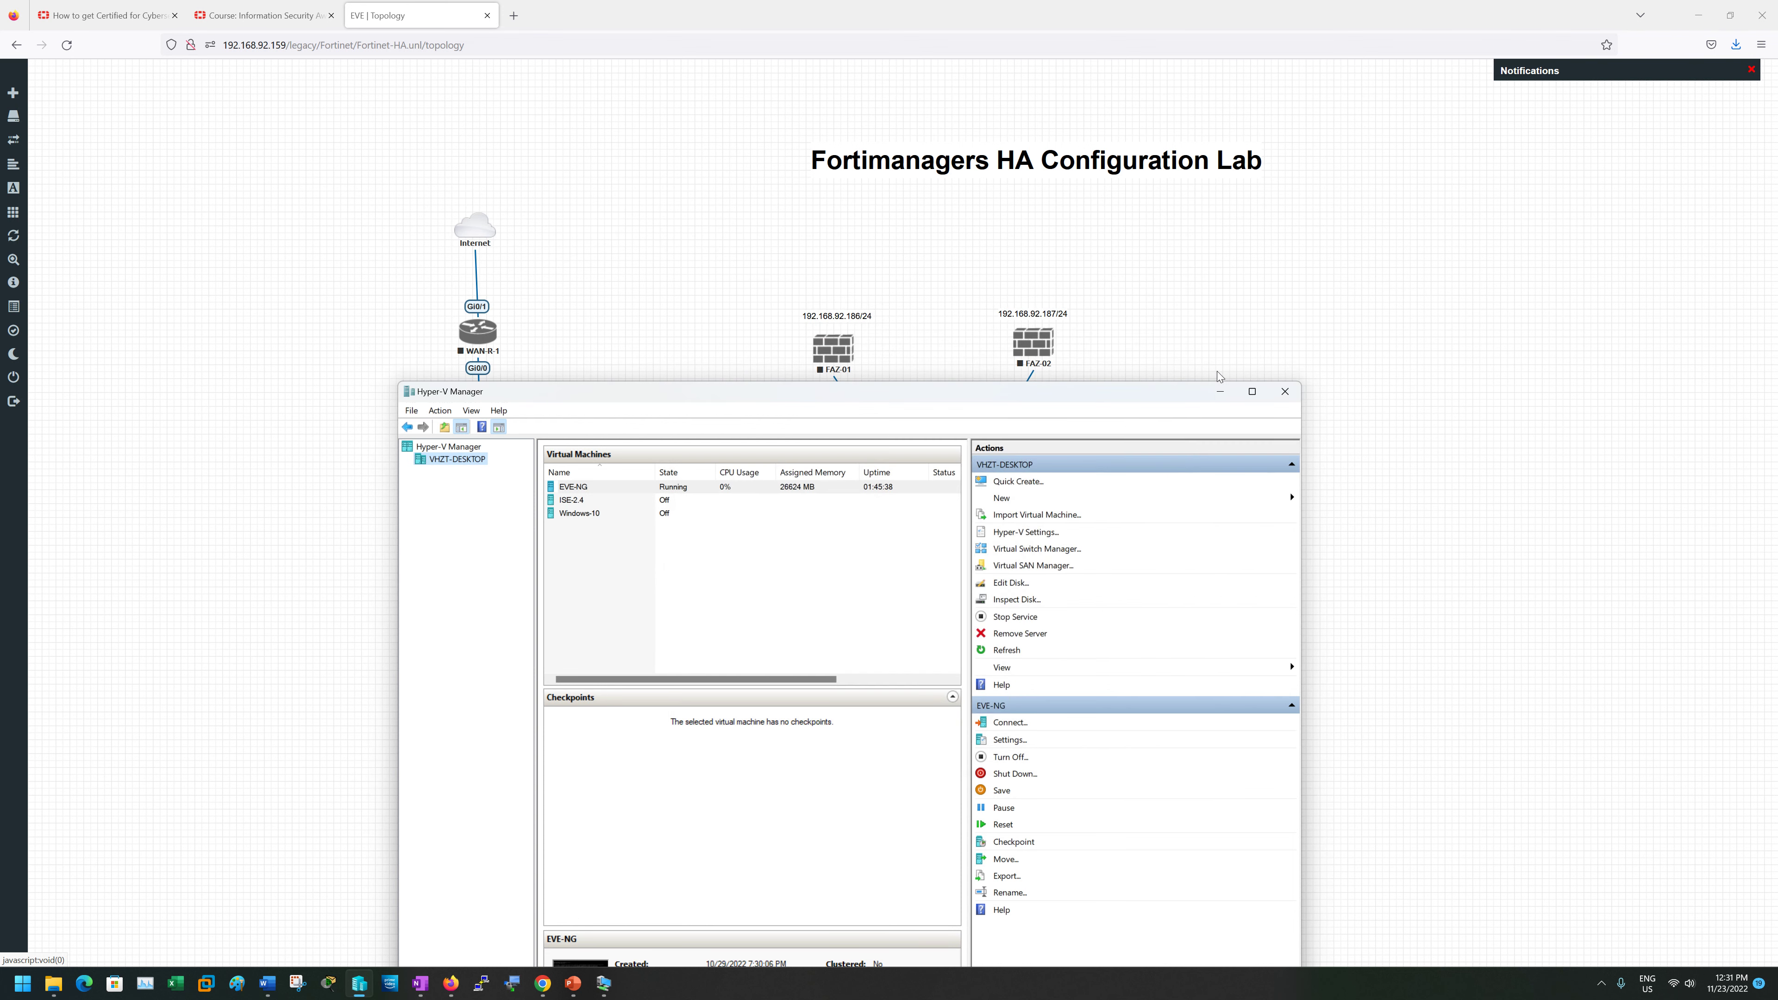
{"action": "left_click", "coordinate": [1220, 392]}
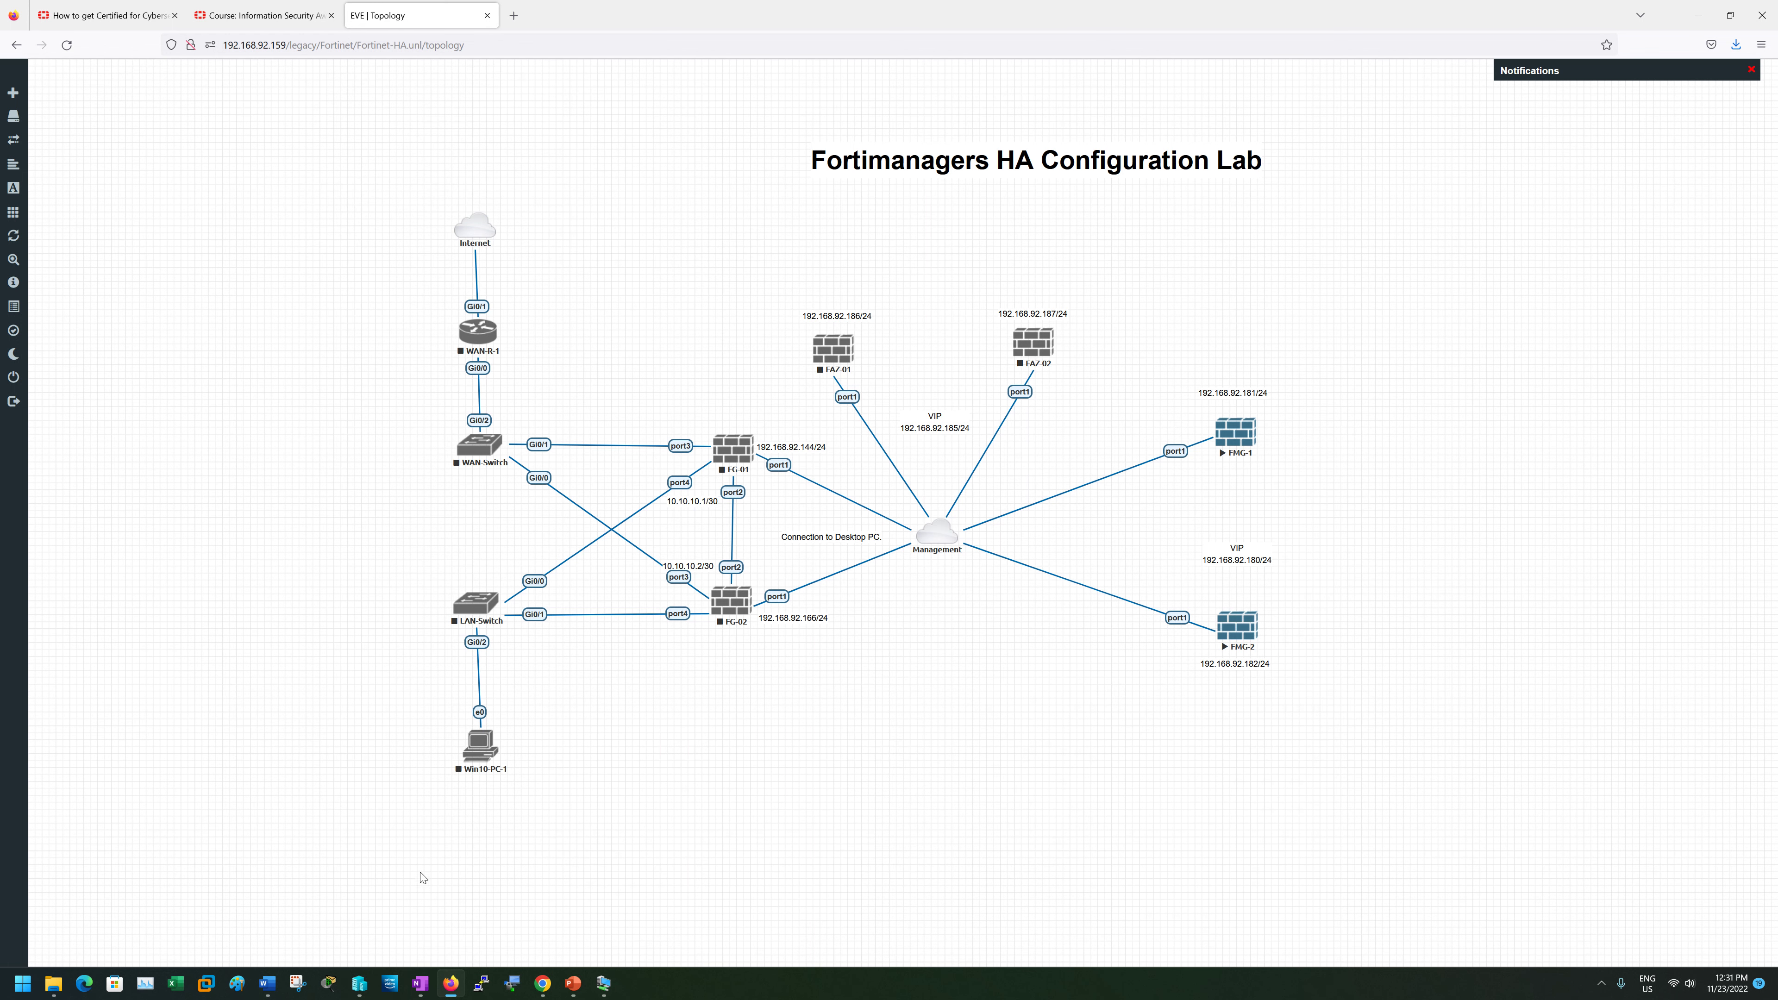
{"action": "right_click", "coordinate": [451, 983]}
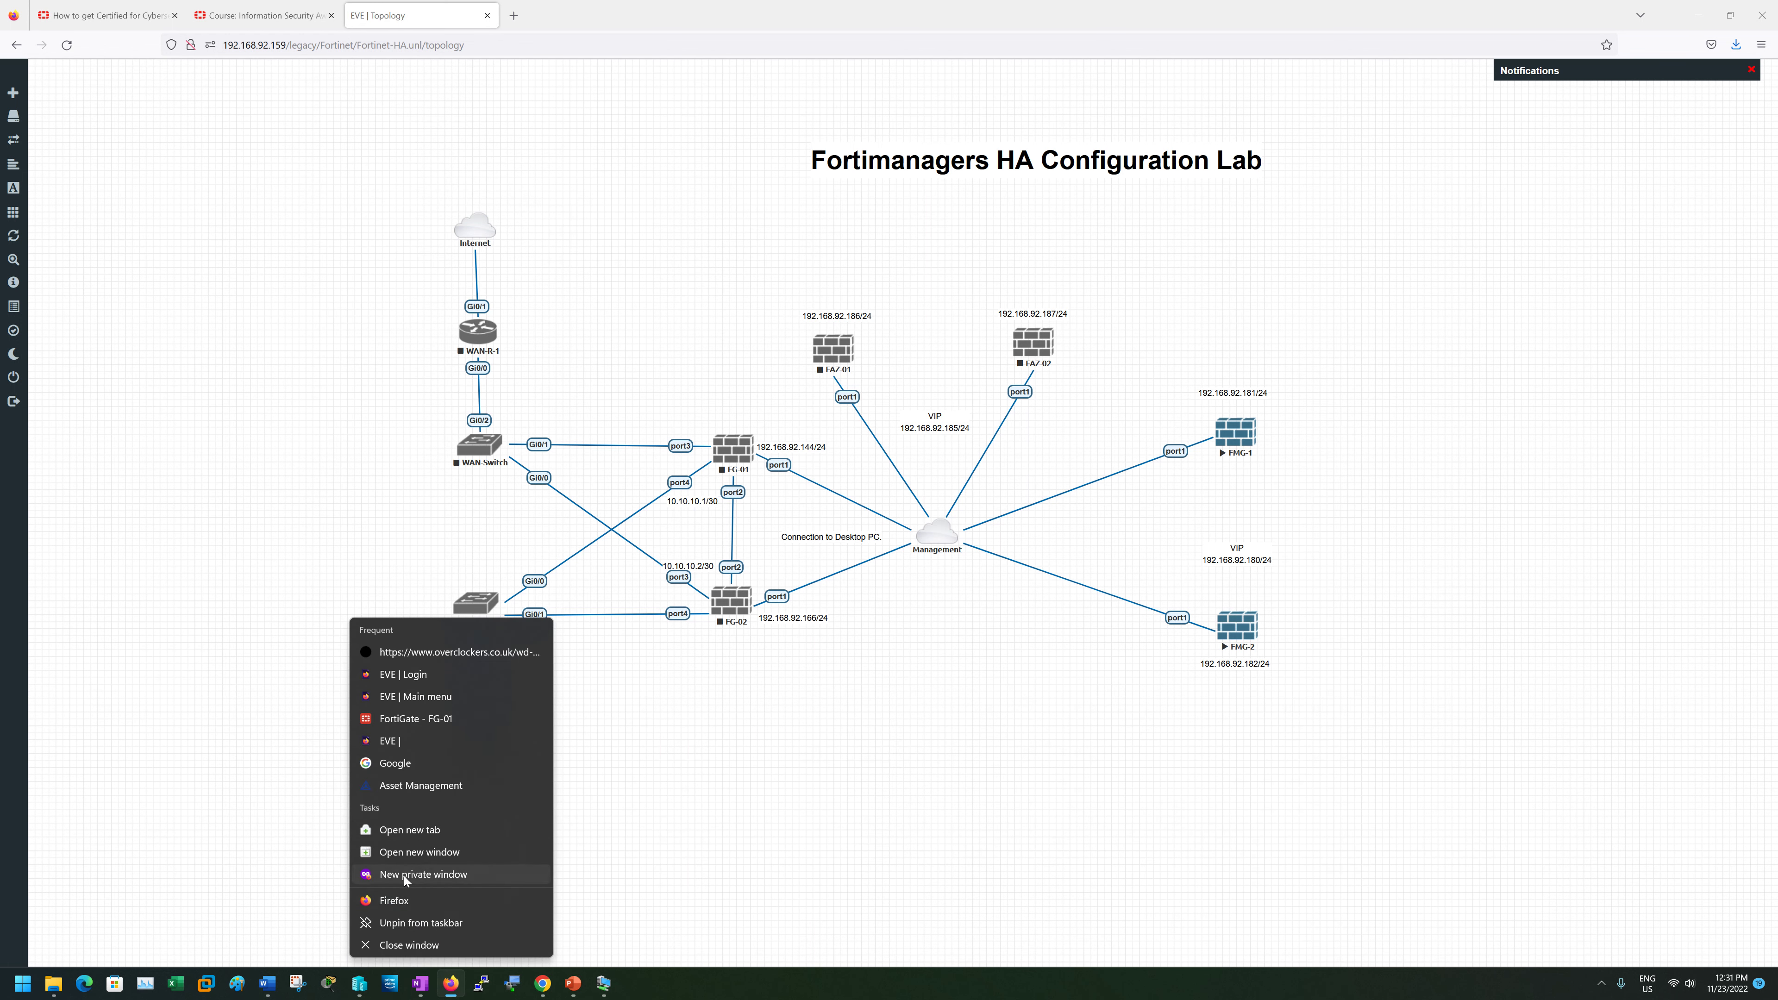
{"action": "left_click", "coordinate": [422, 874]}
{"action": "left_click_drag", "start_coordinate": [1065, 6], "coordinate": [642, 166]}
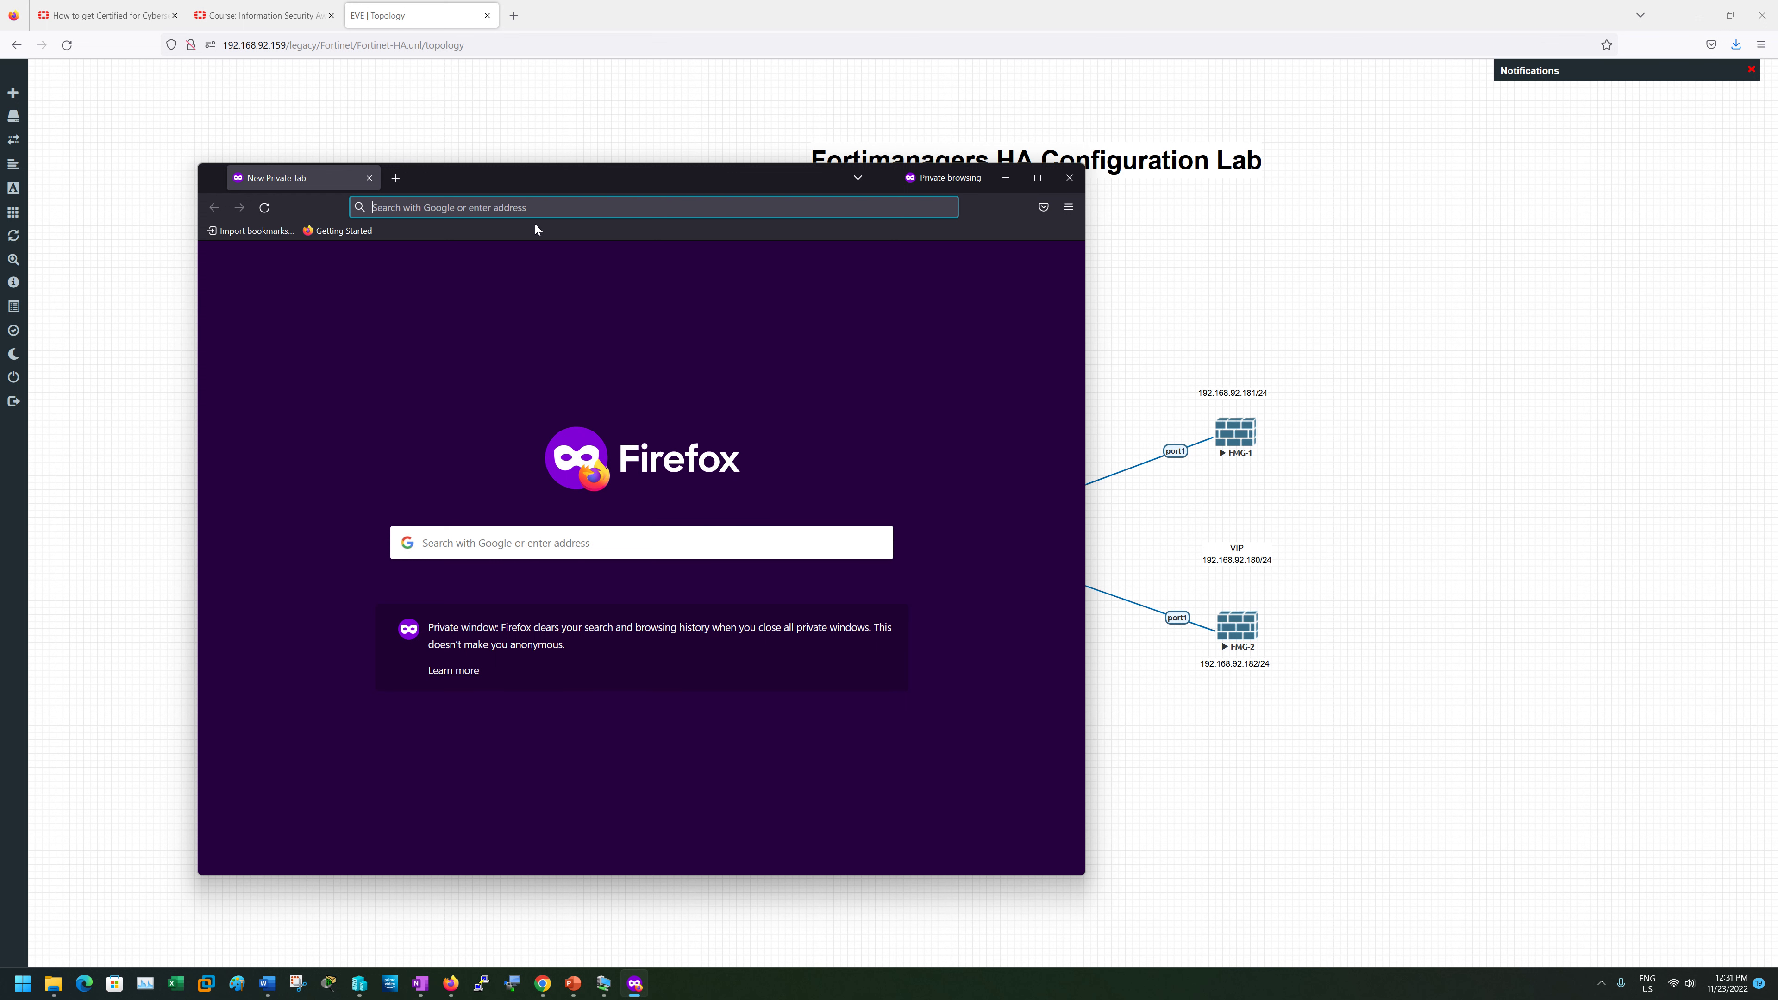
{"action": "type", "text": "1"}
{"action": "key", "text": "BackSpace"}
{"action": "key", "text": "BackSpace"}
{"action": "type", "text": "192.168."}
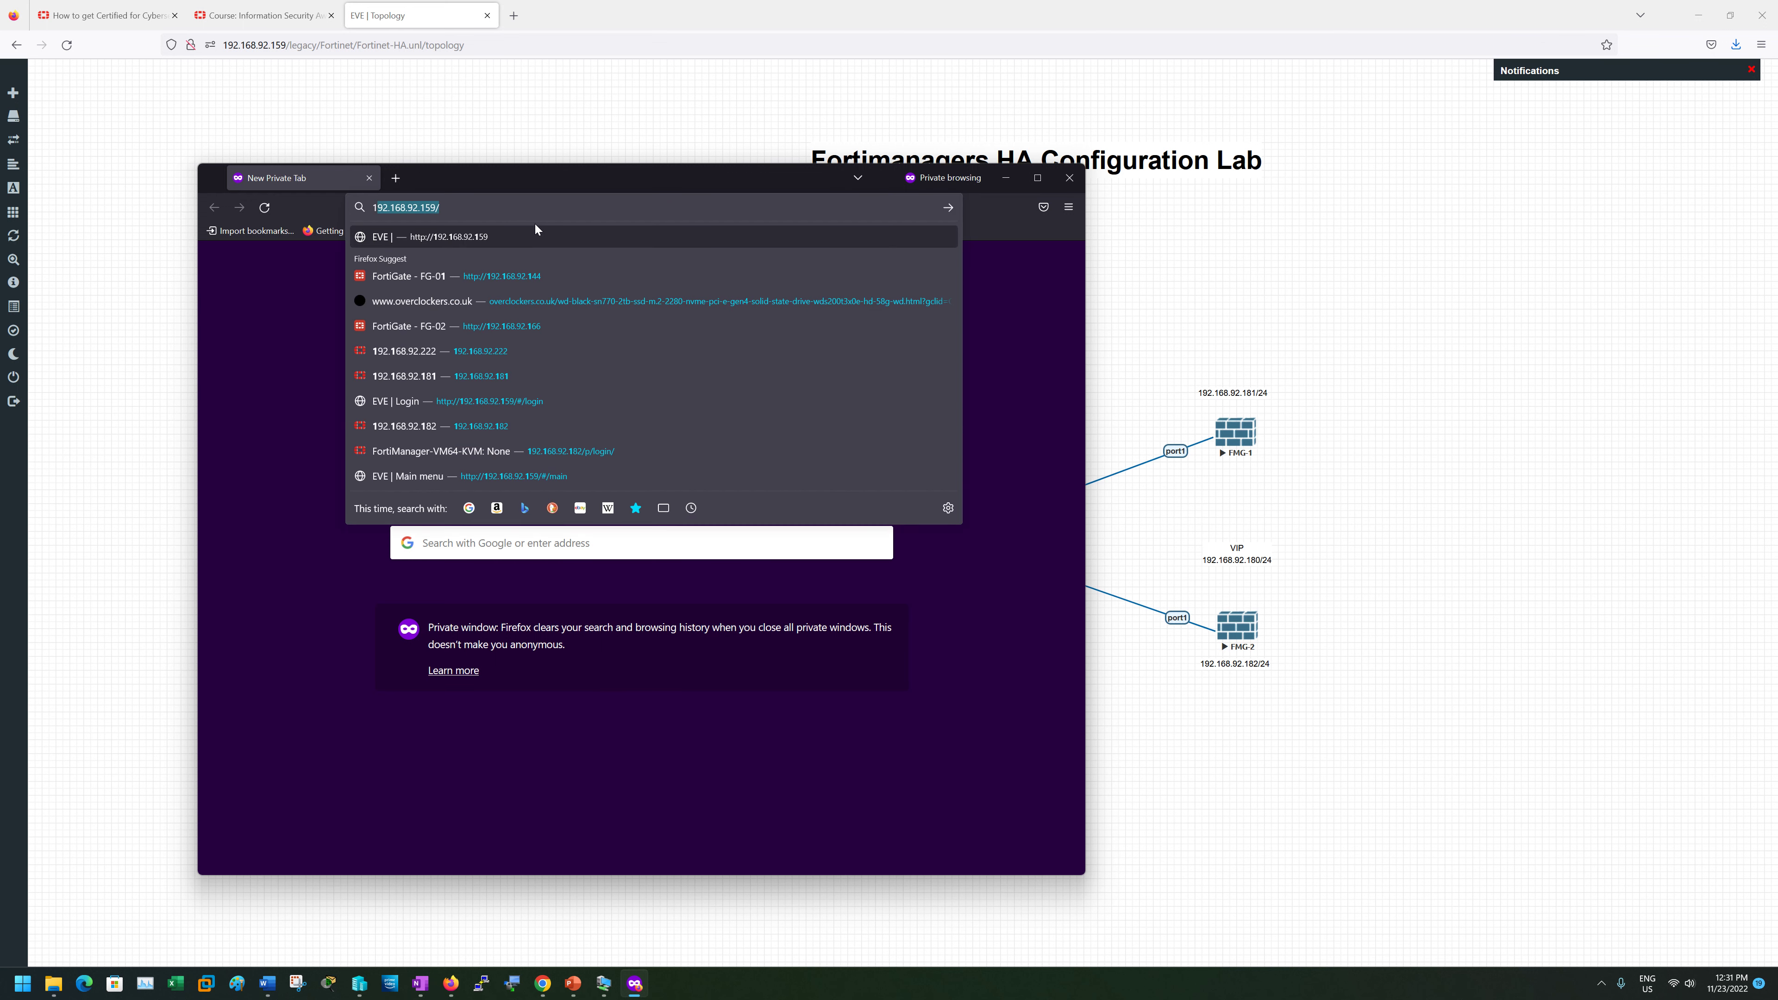
{"action": "type", "text": "92.181"}
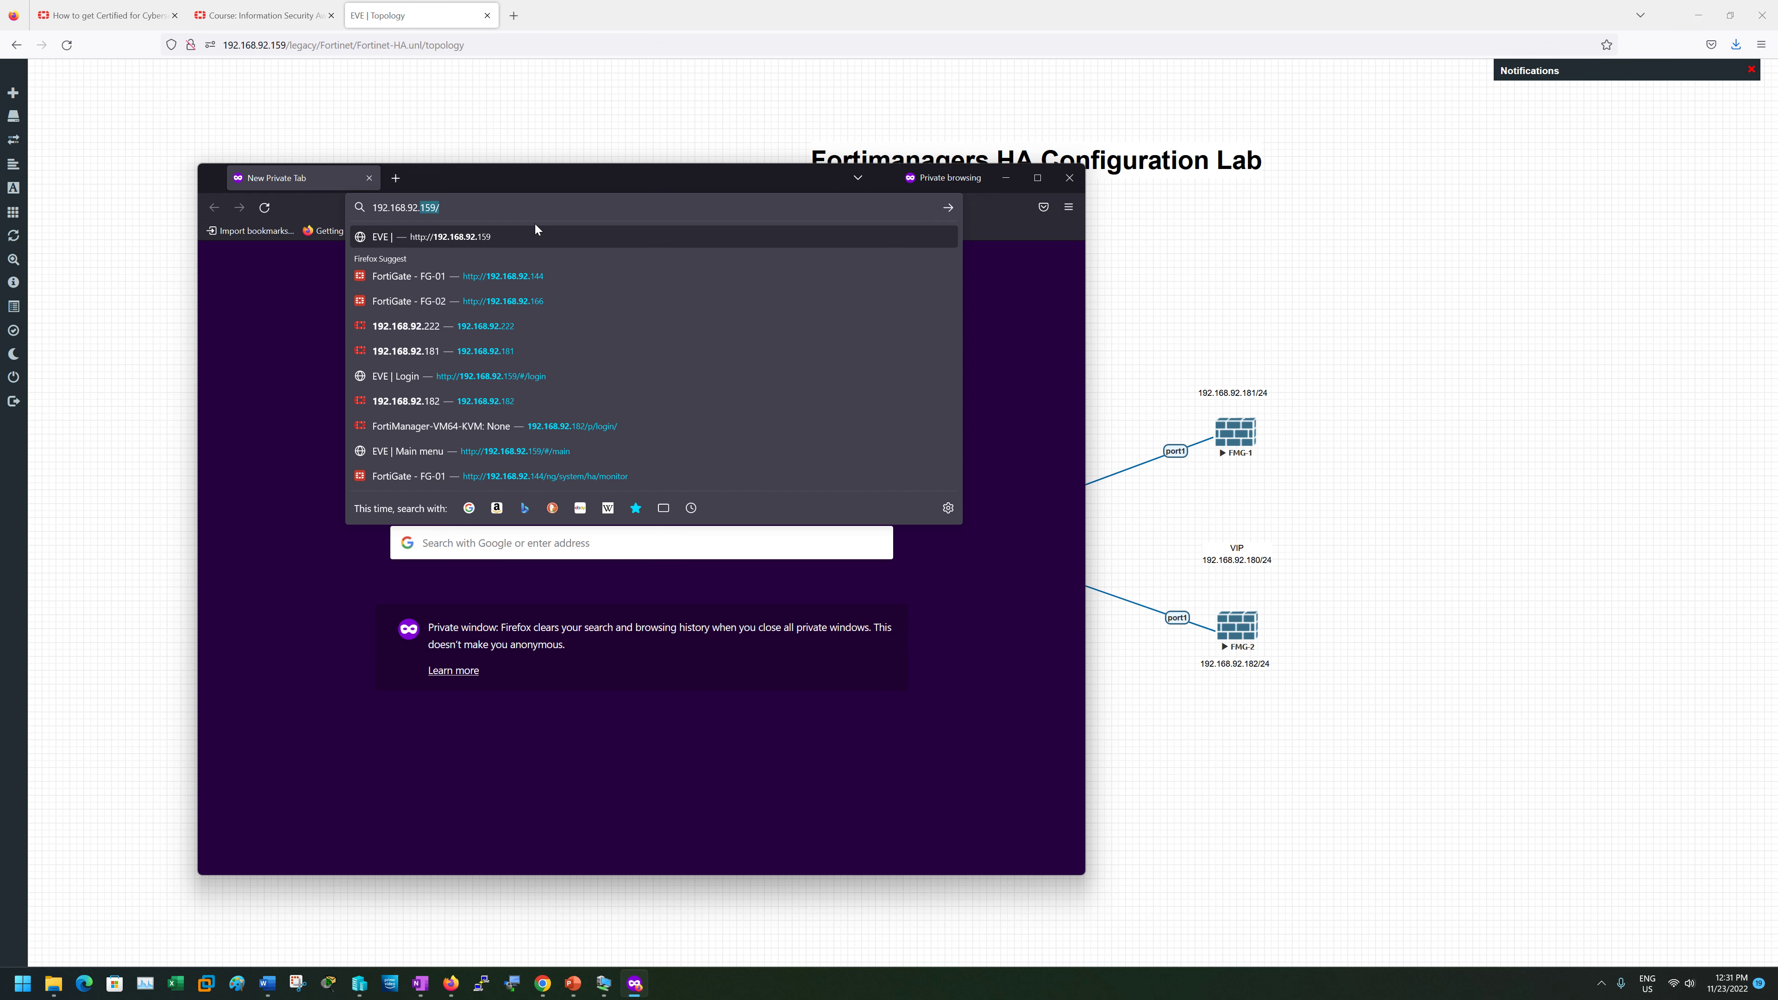
{"action": "key", "text": "Return"}
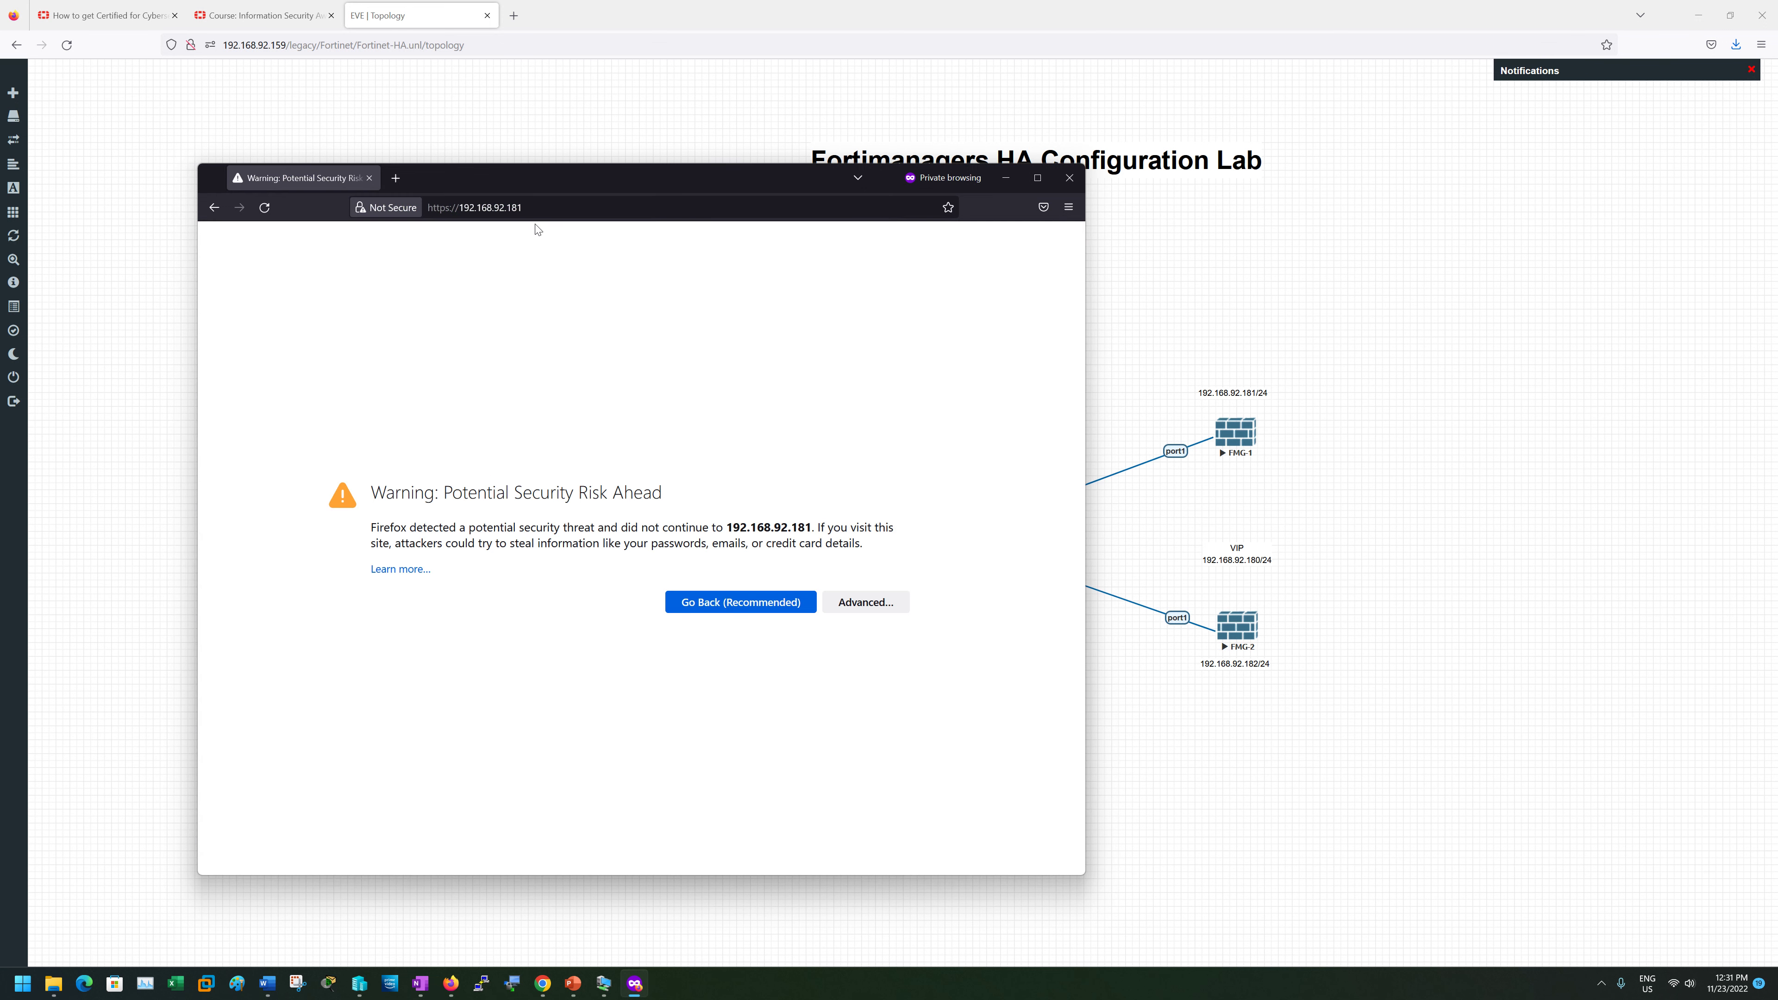
{"action": "left_click", "coordinate": [866, 603]}
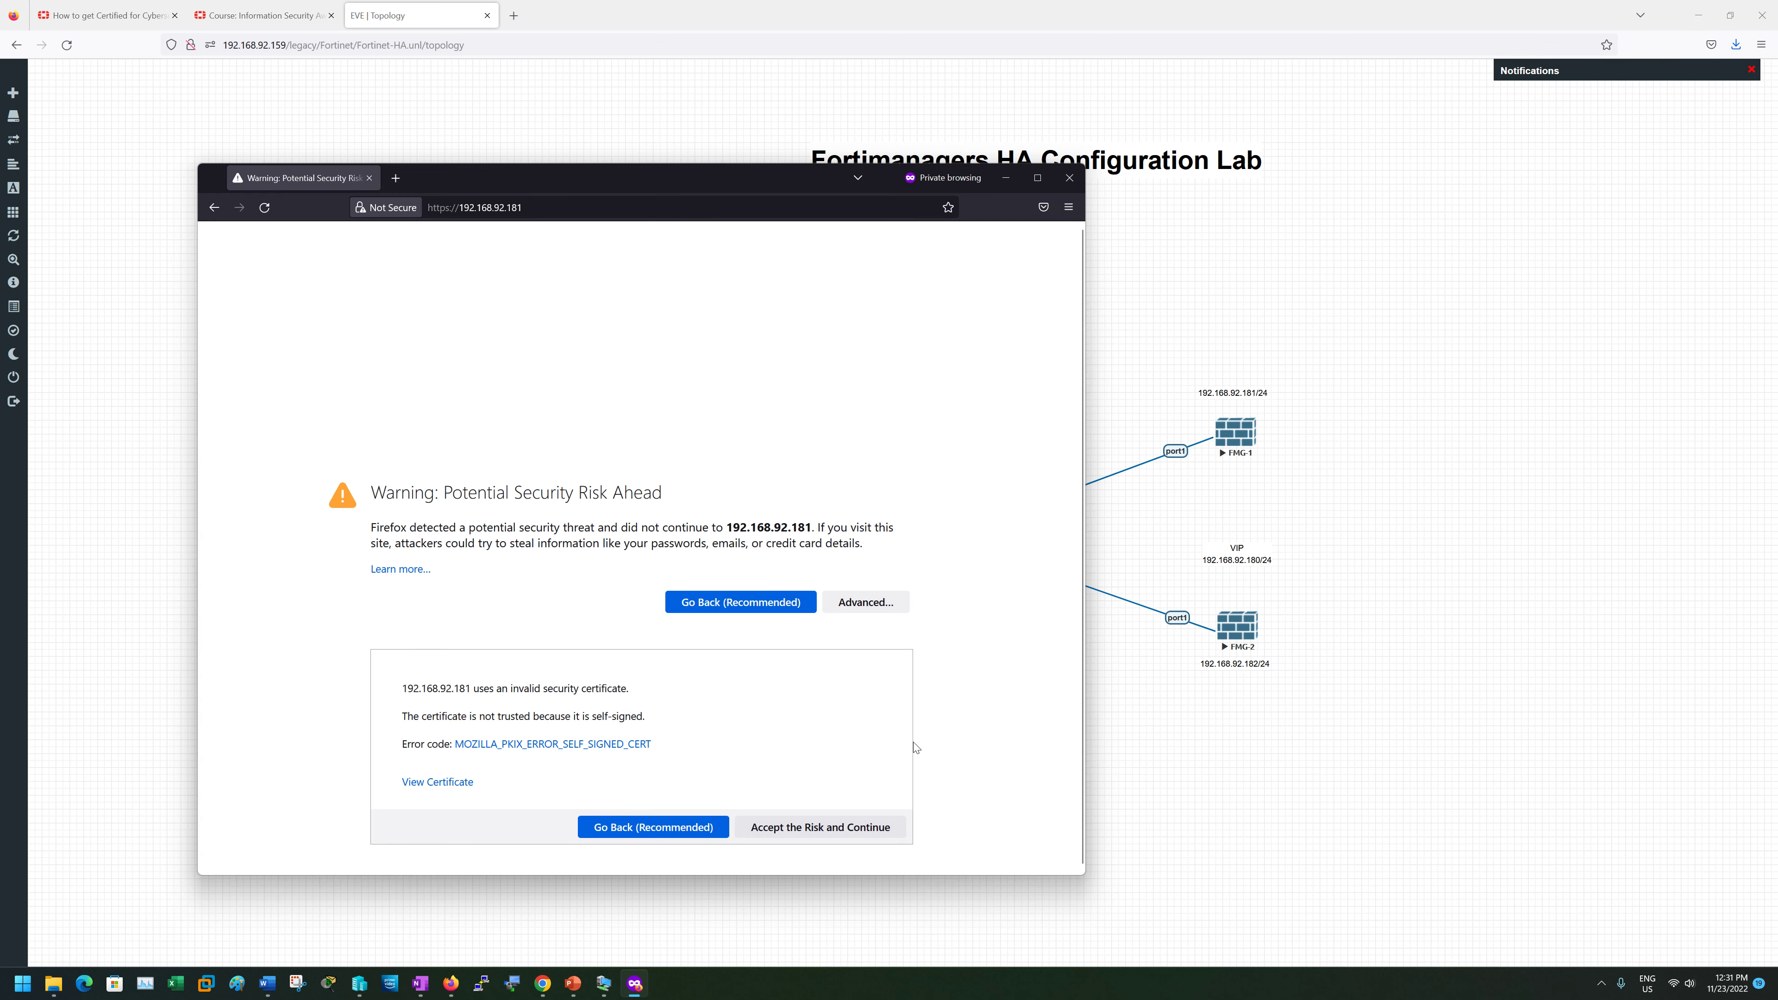
{"action": "left_click", "coordinate": [821, 828]}
{"action": "left_click", "coordinate": [395, 179]}
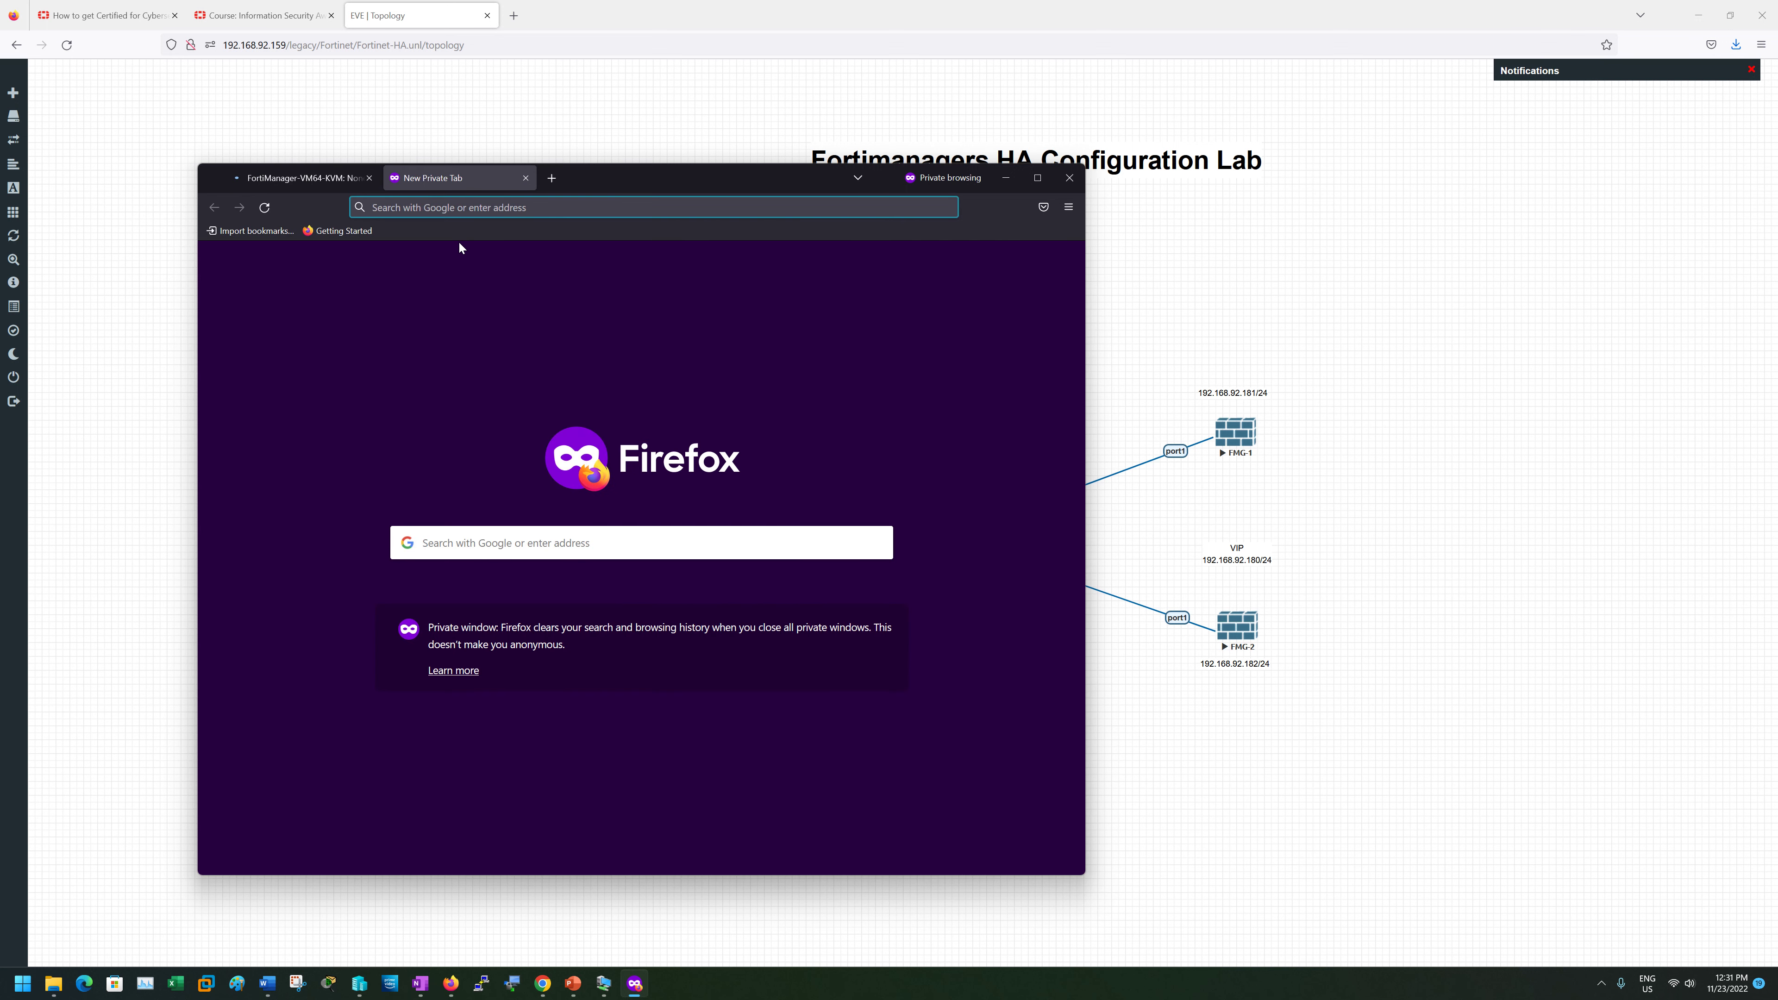
{"action": "type", "text": "htt"}
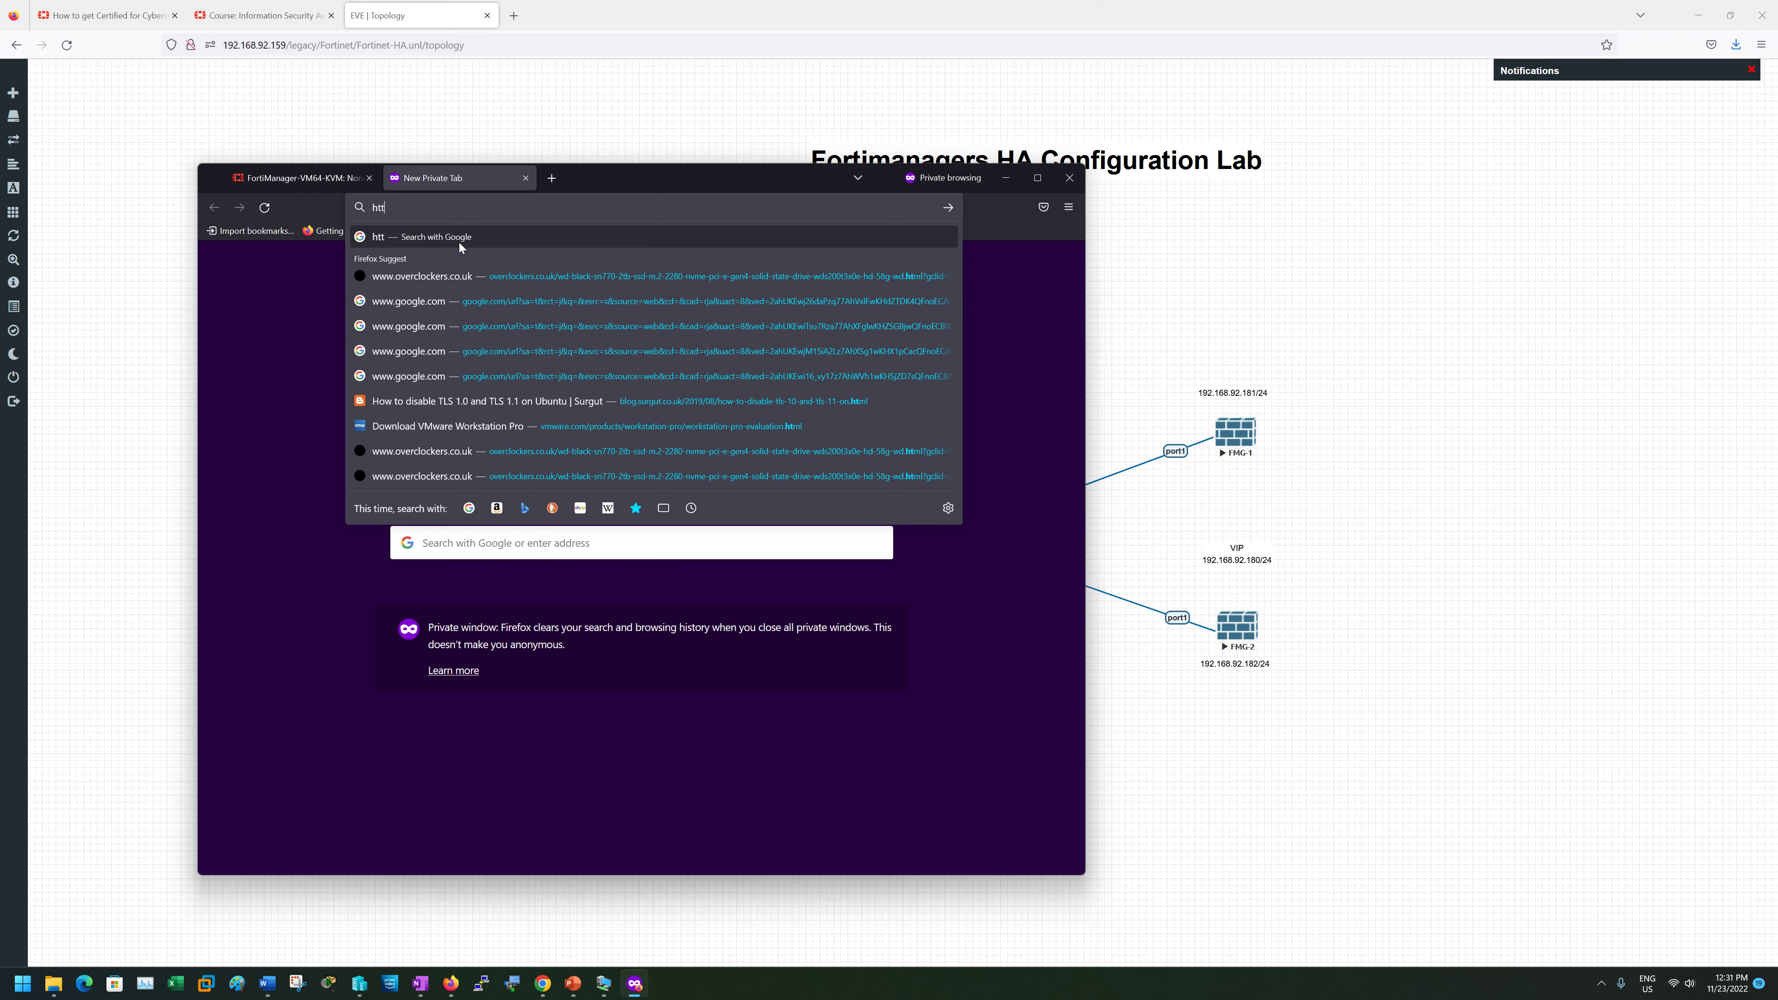
{"action": "type", "text": "ps://"}
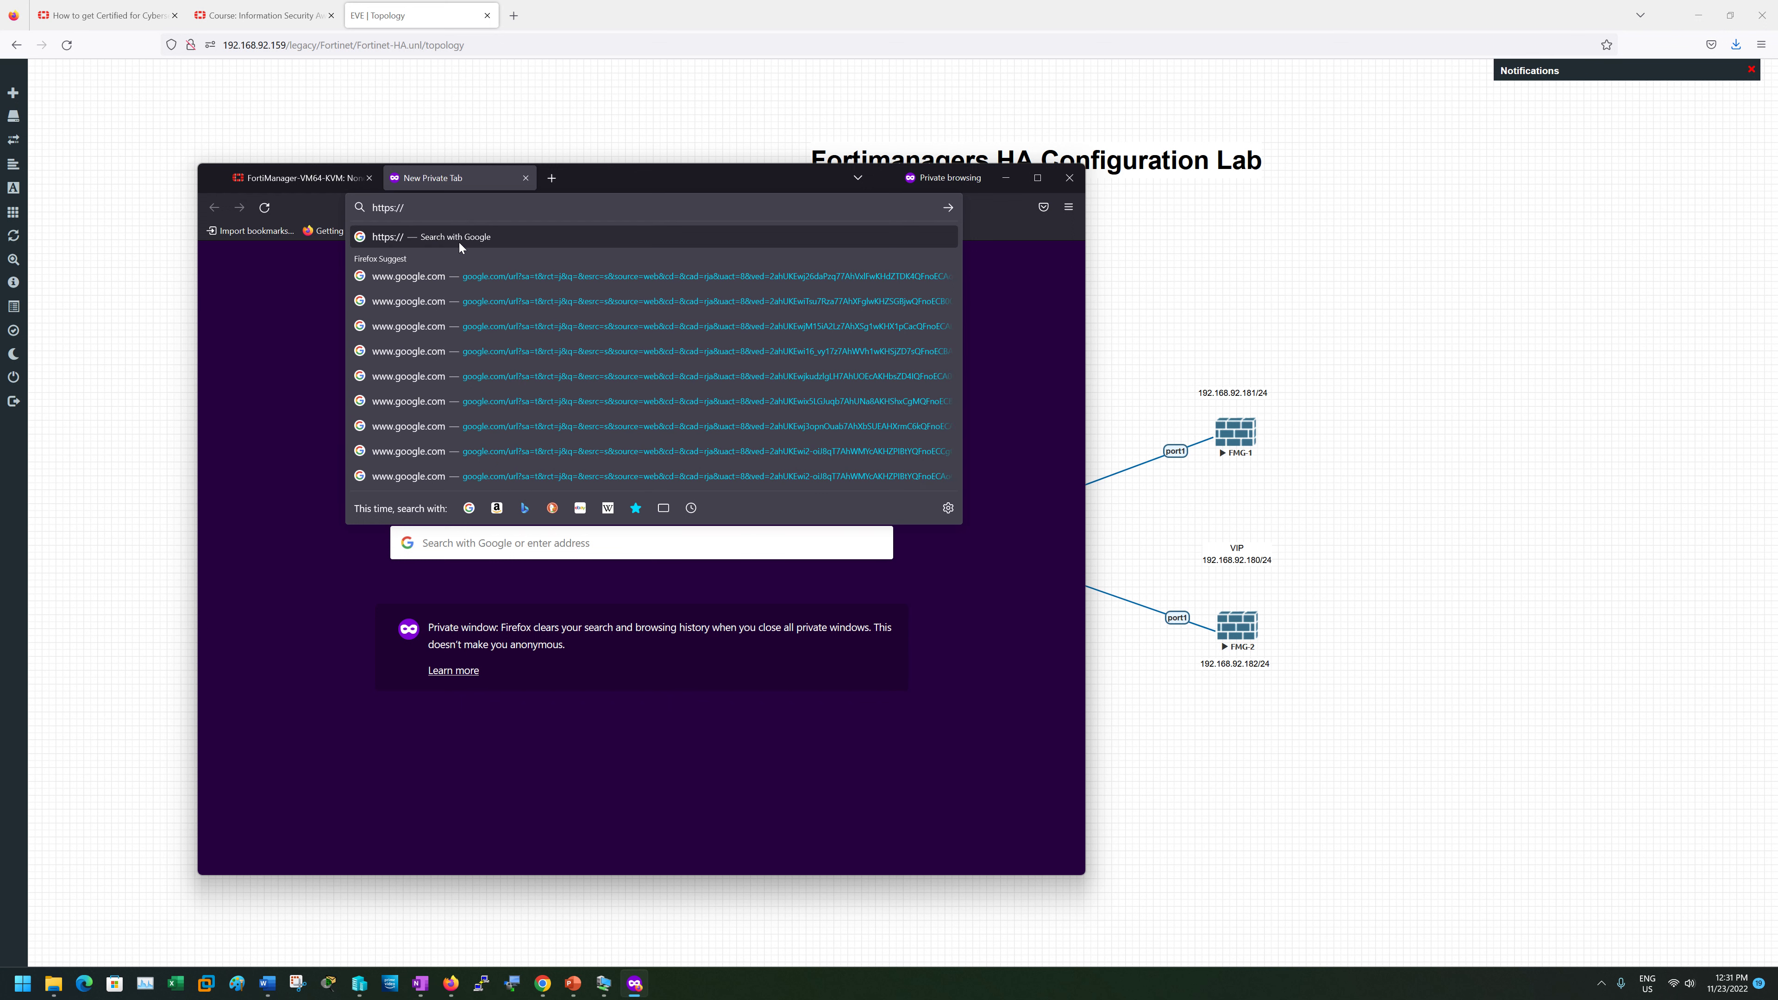
{"action": "type", "text": "192.168"}
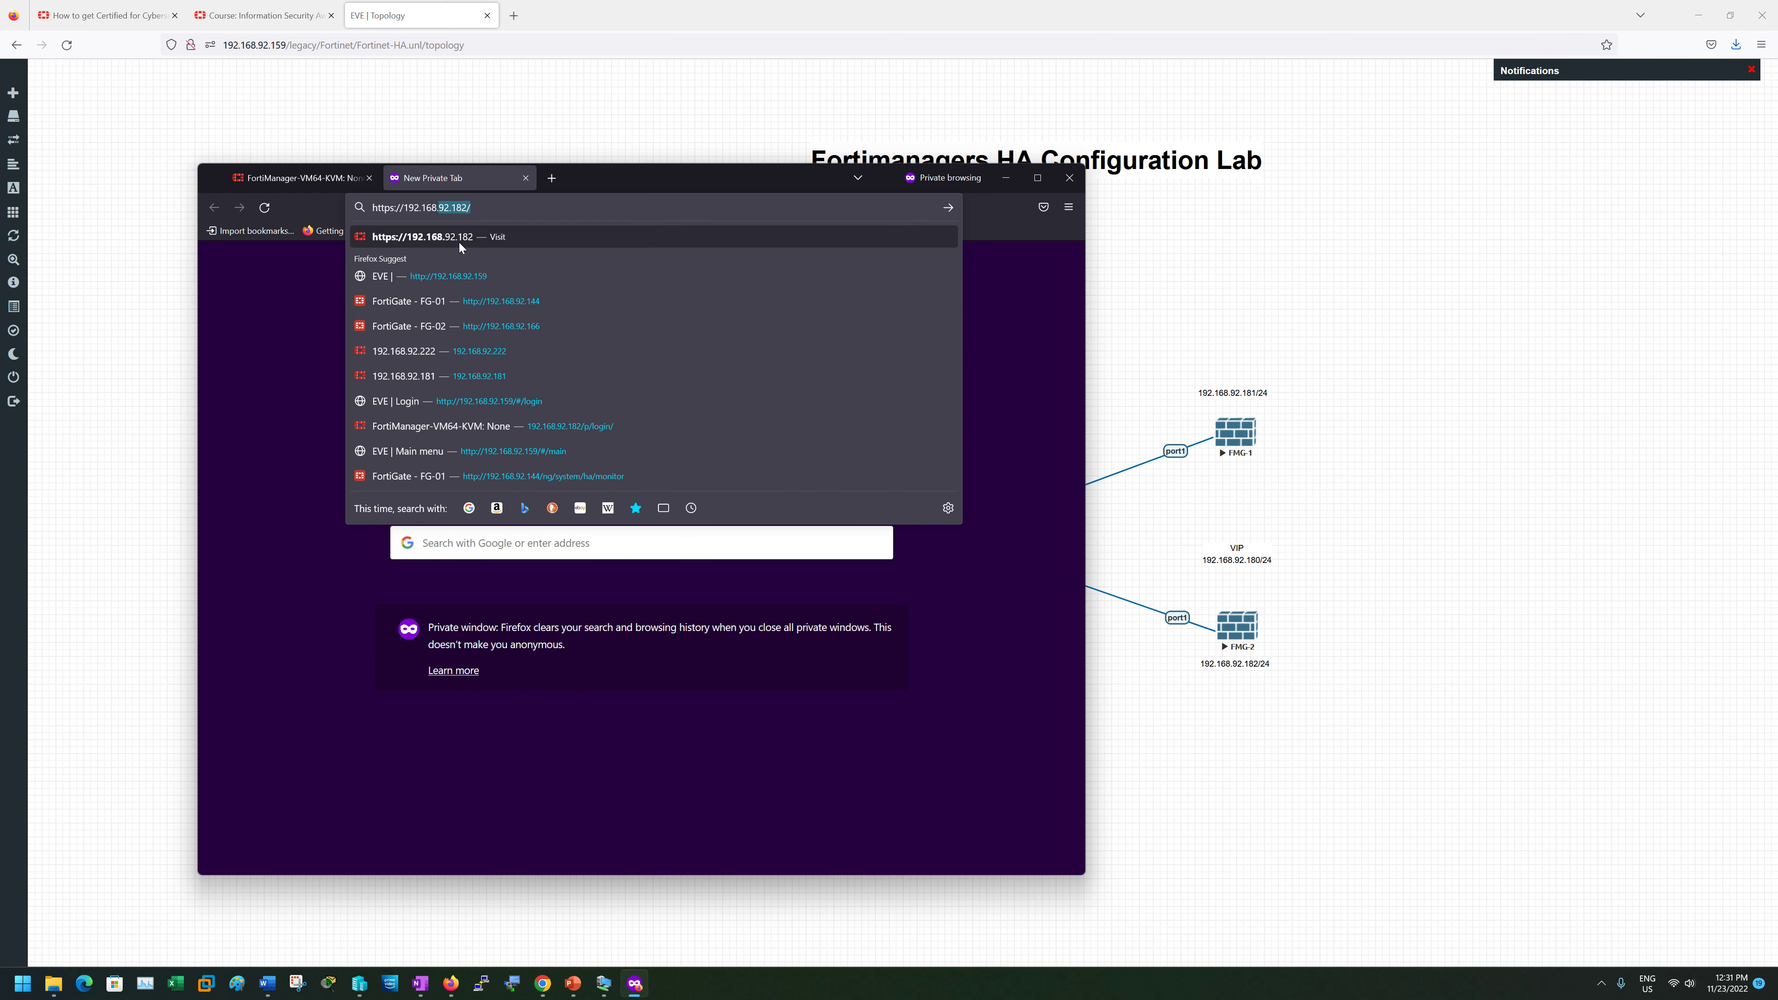
{"action": "type", "text": ".92.182"}
{"action": "key", "text": "Return"}
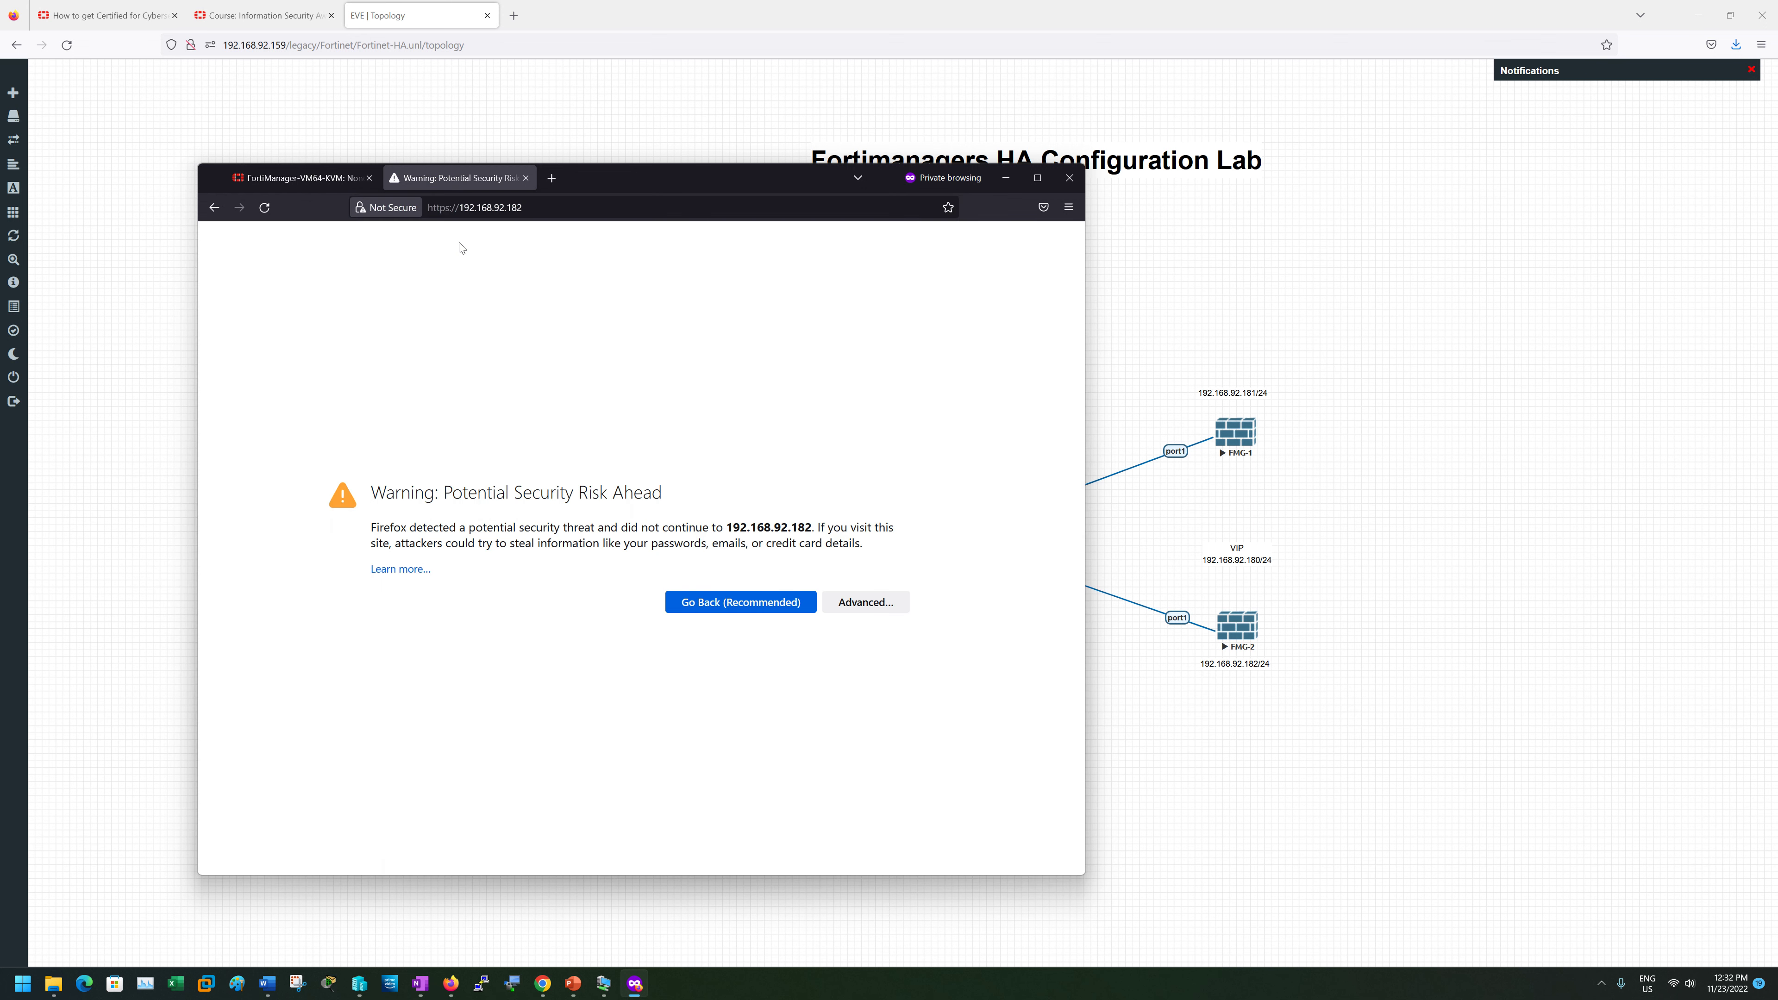
{"action": "left_click", "coordinate": [878, 606]}
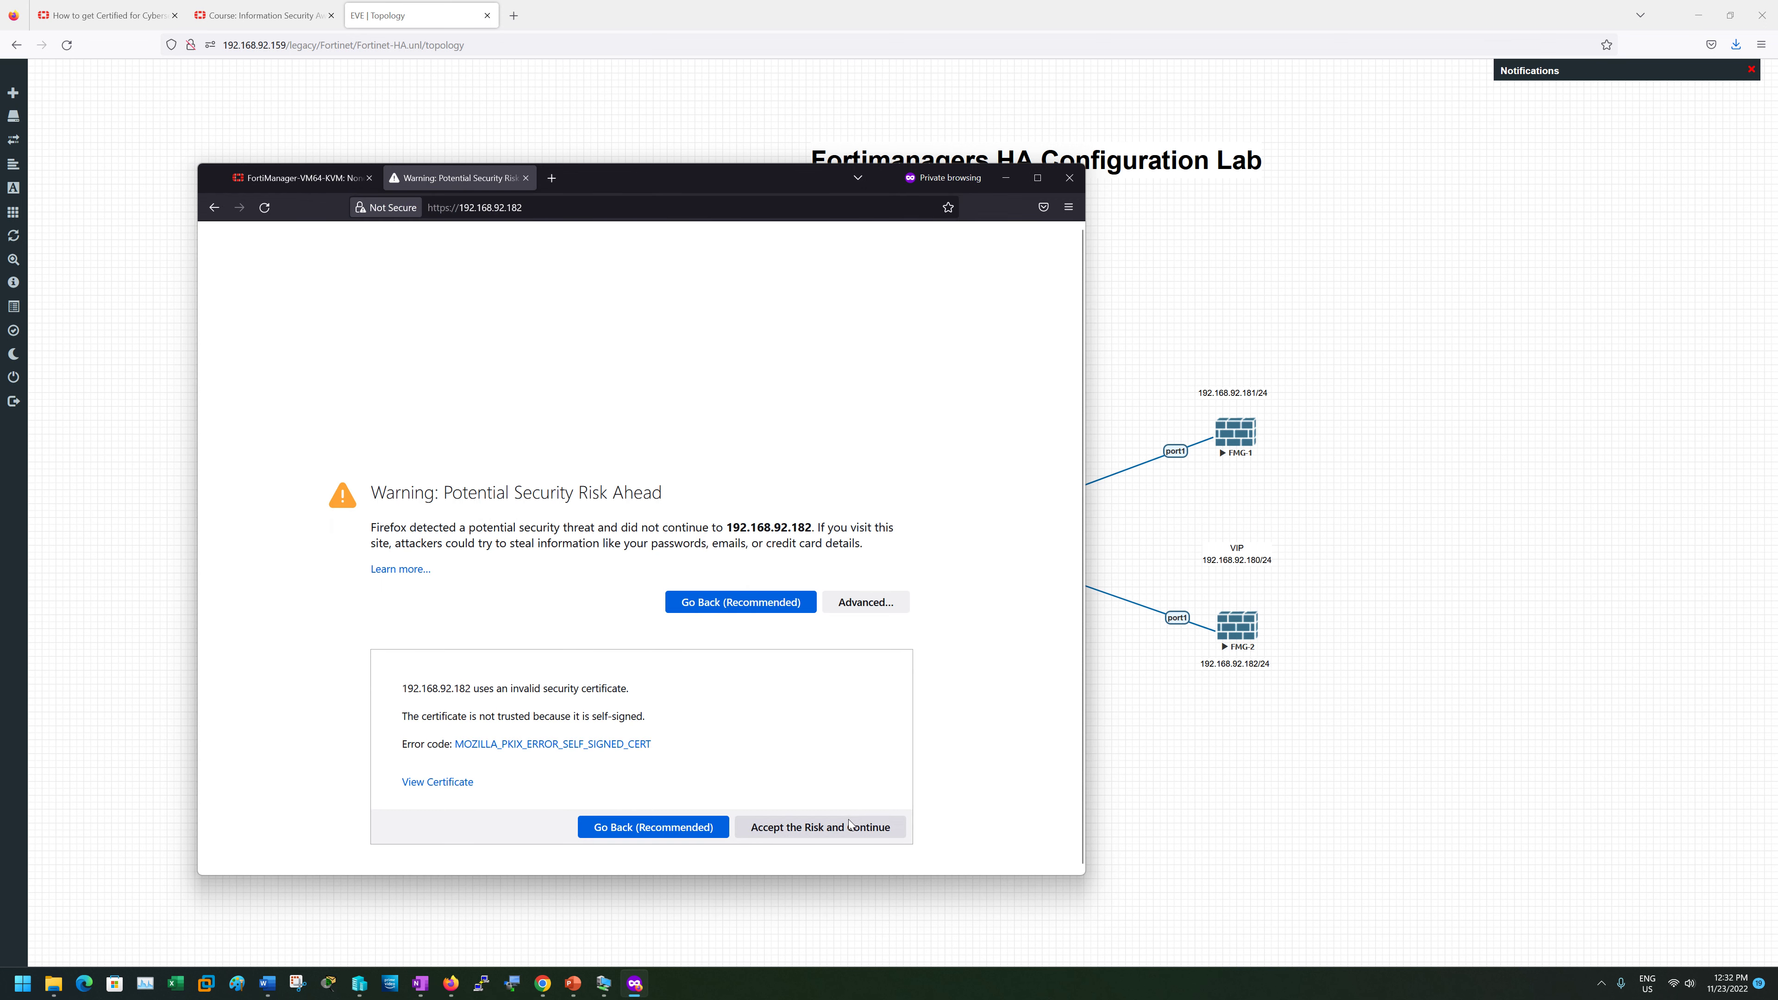
{"action": "left_click", "coordinate": [832, 826]}
{"action": "left_click", "coordinate": [332, 175]}
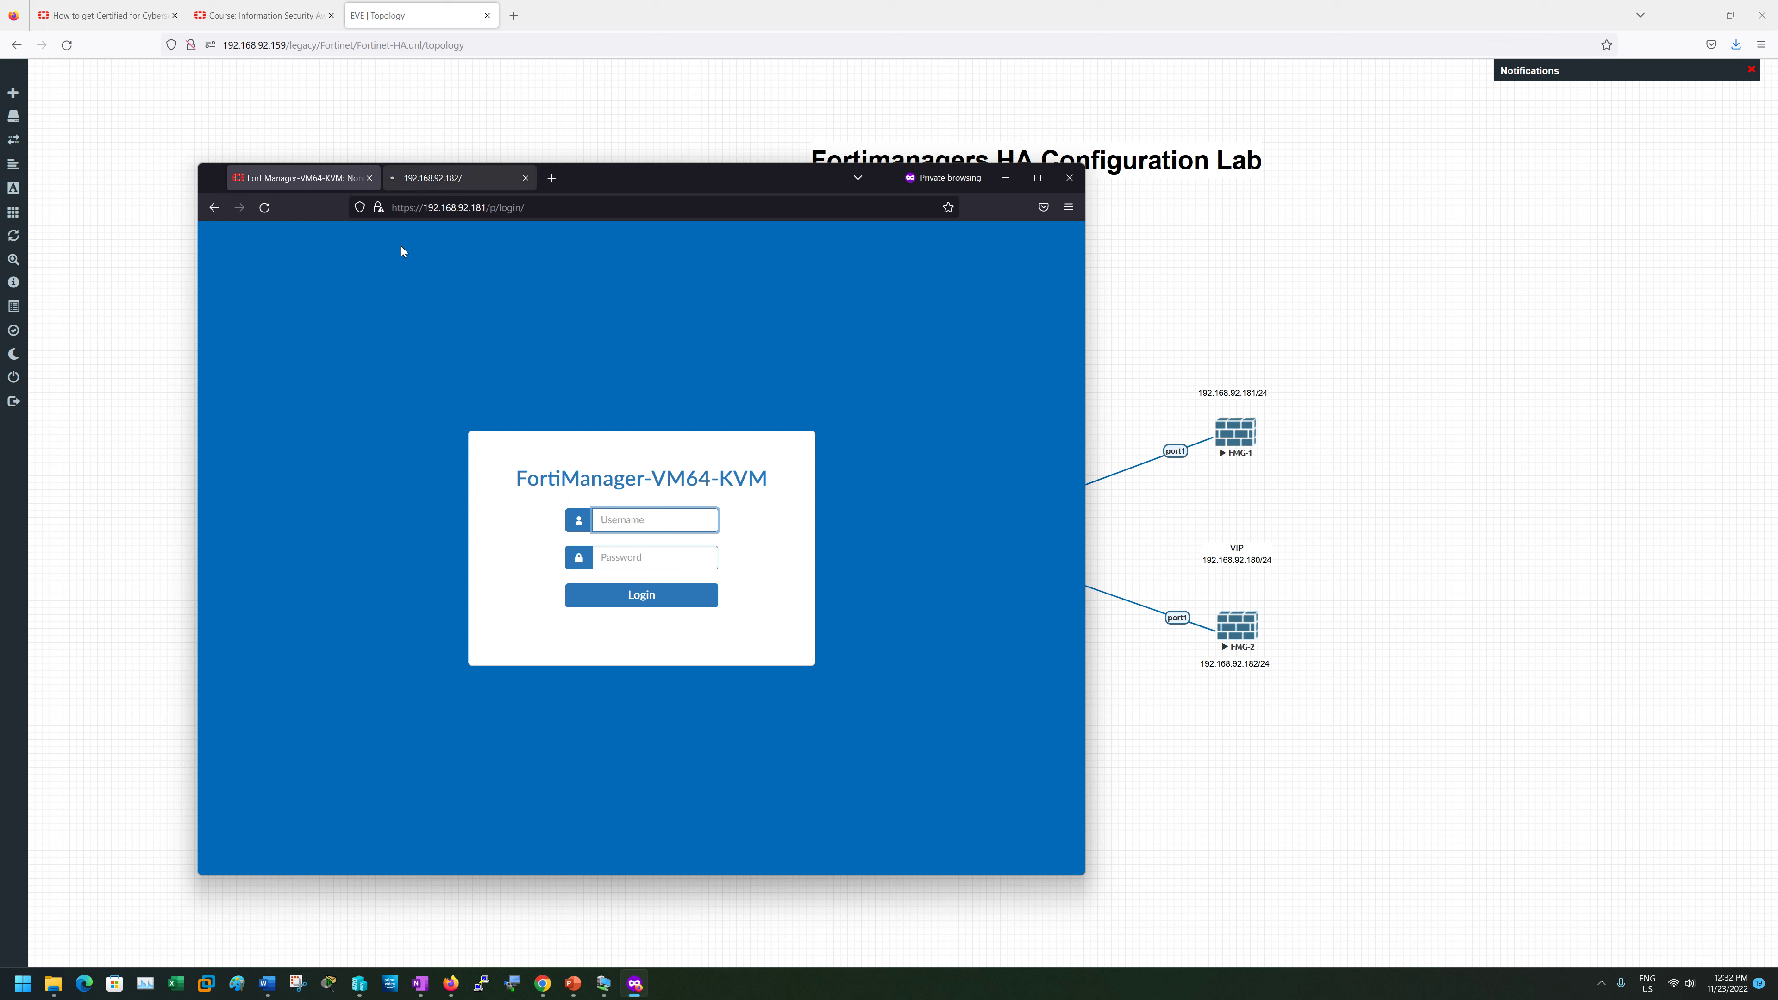
- Log in to FortiManager 192.168.92.181 with the admin username and password
{"action": "type", "text": "admin"}
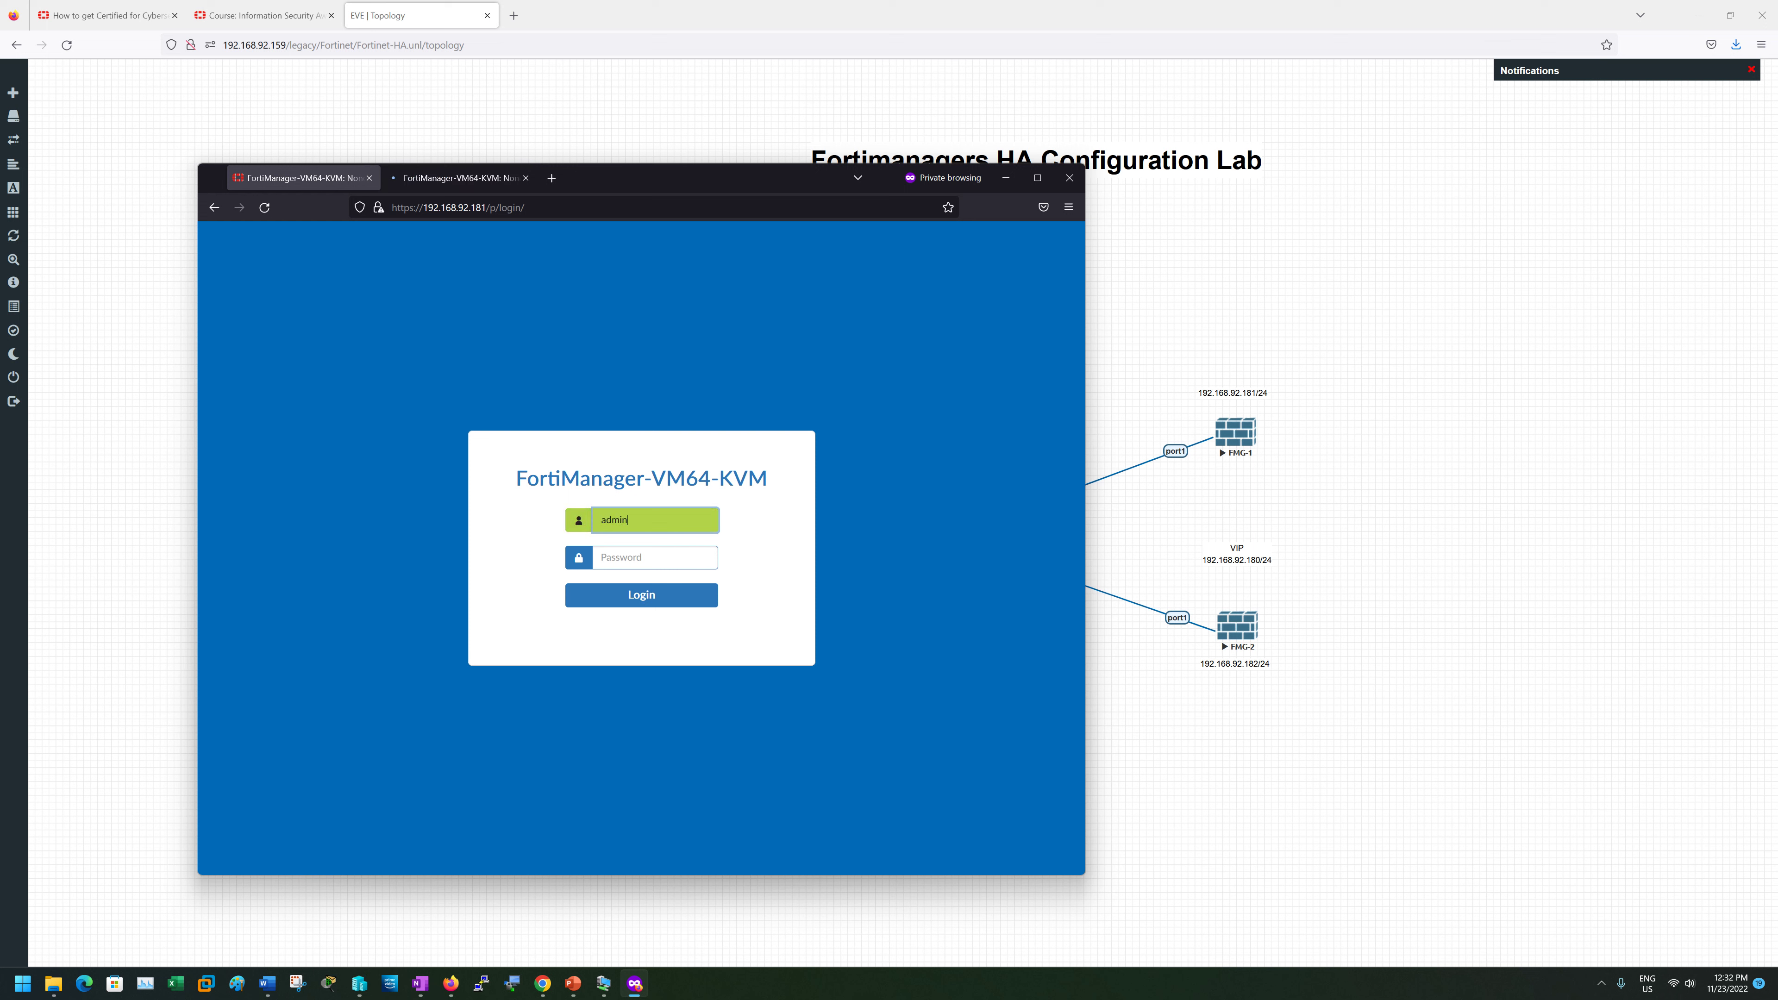
{"action": "key", "text": "Tab"}
{"action": "type", "text": "a"}
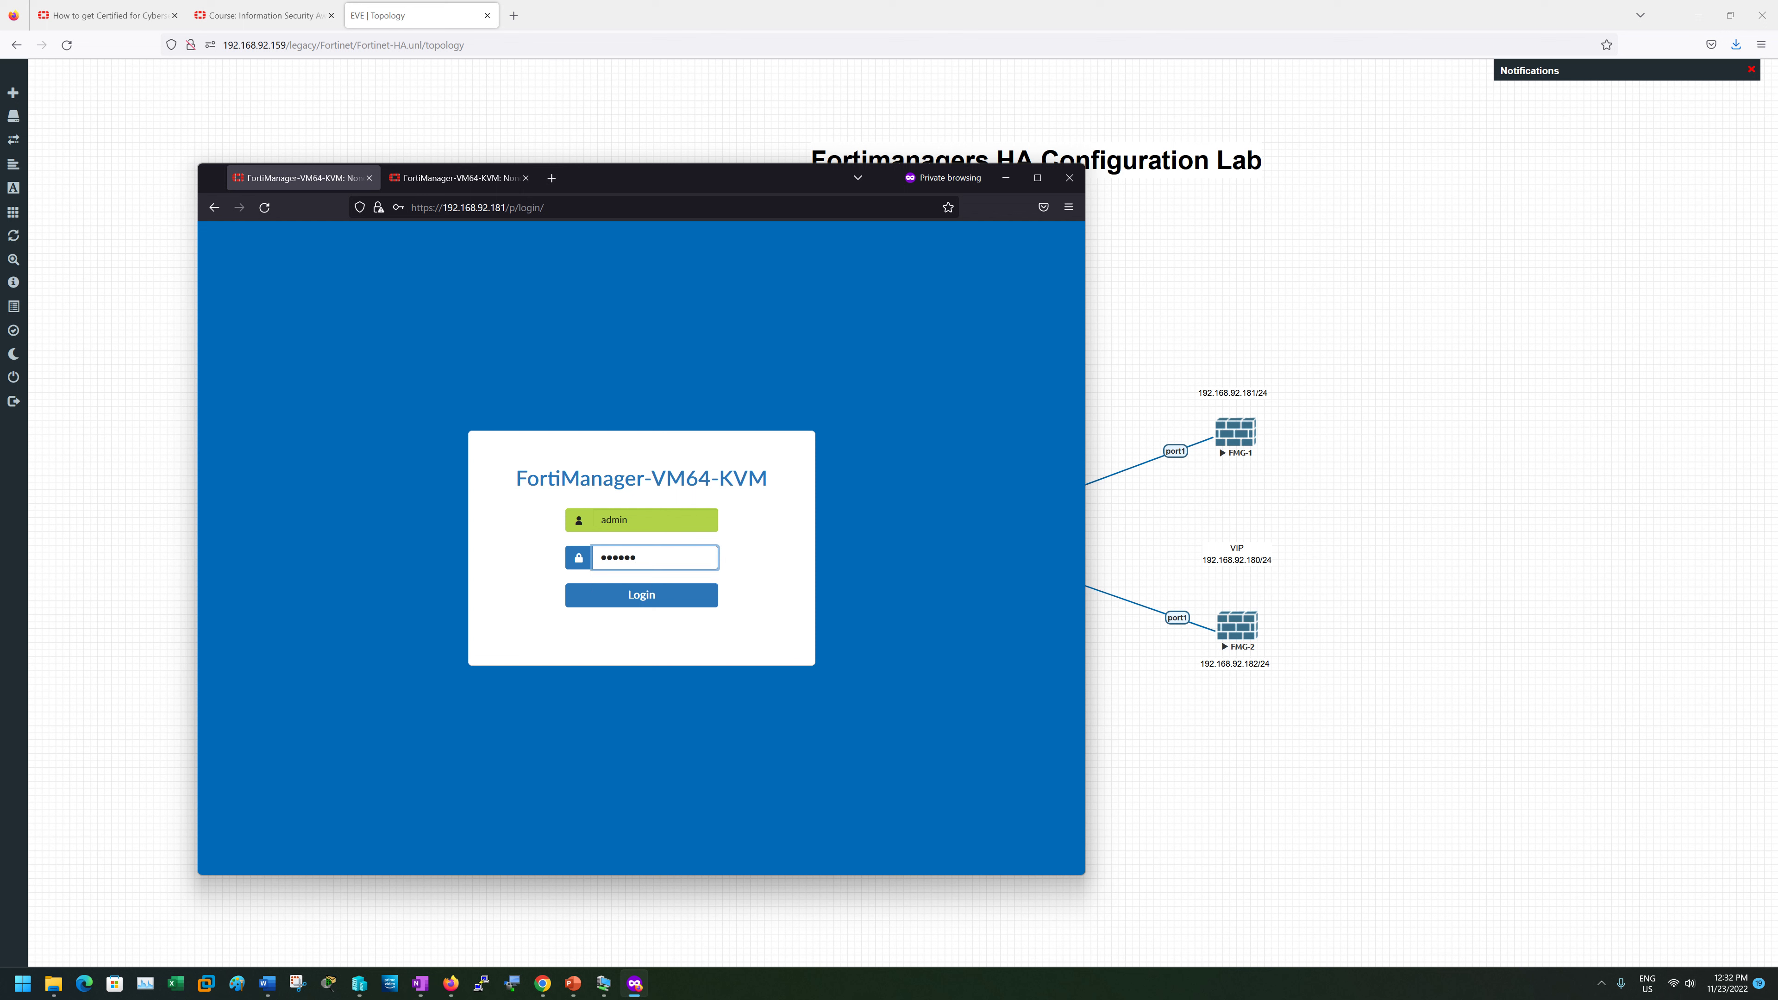
{"action": "key", "text": "Return"}
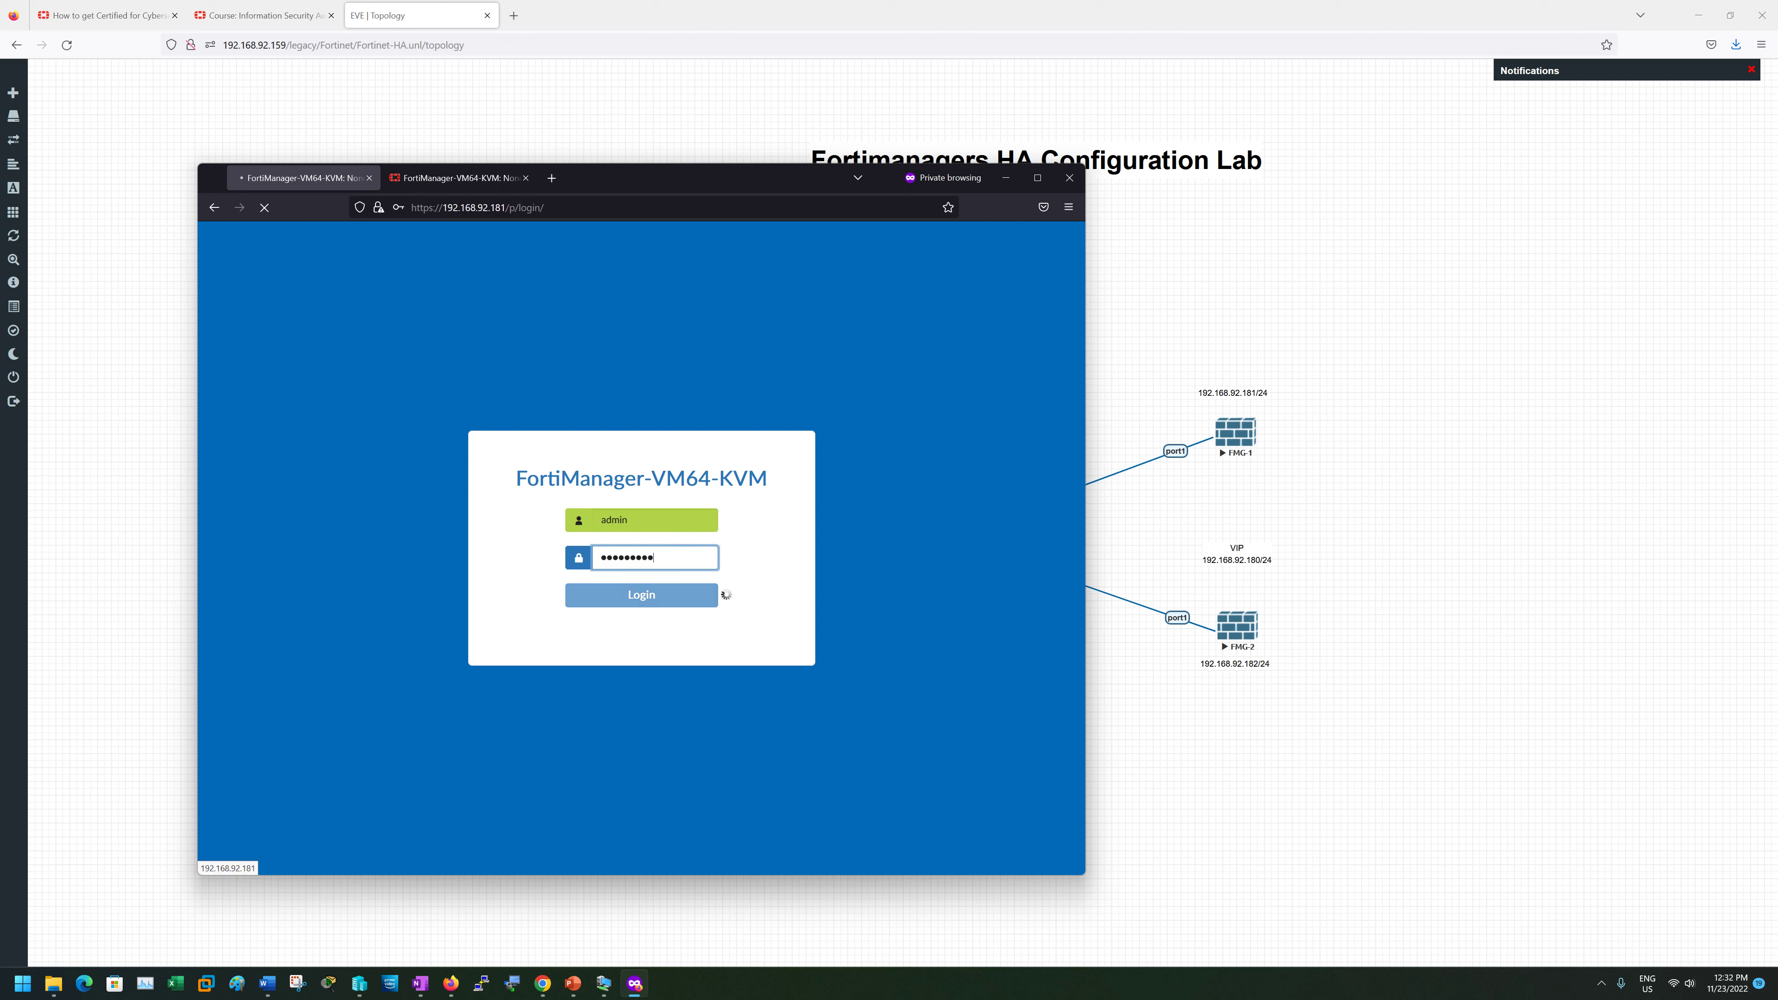
- Log in to FortiManager 192.168.92.182 with the same administrator credentials
{"action": "left_click", "coordinate": [462, 178]}
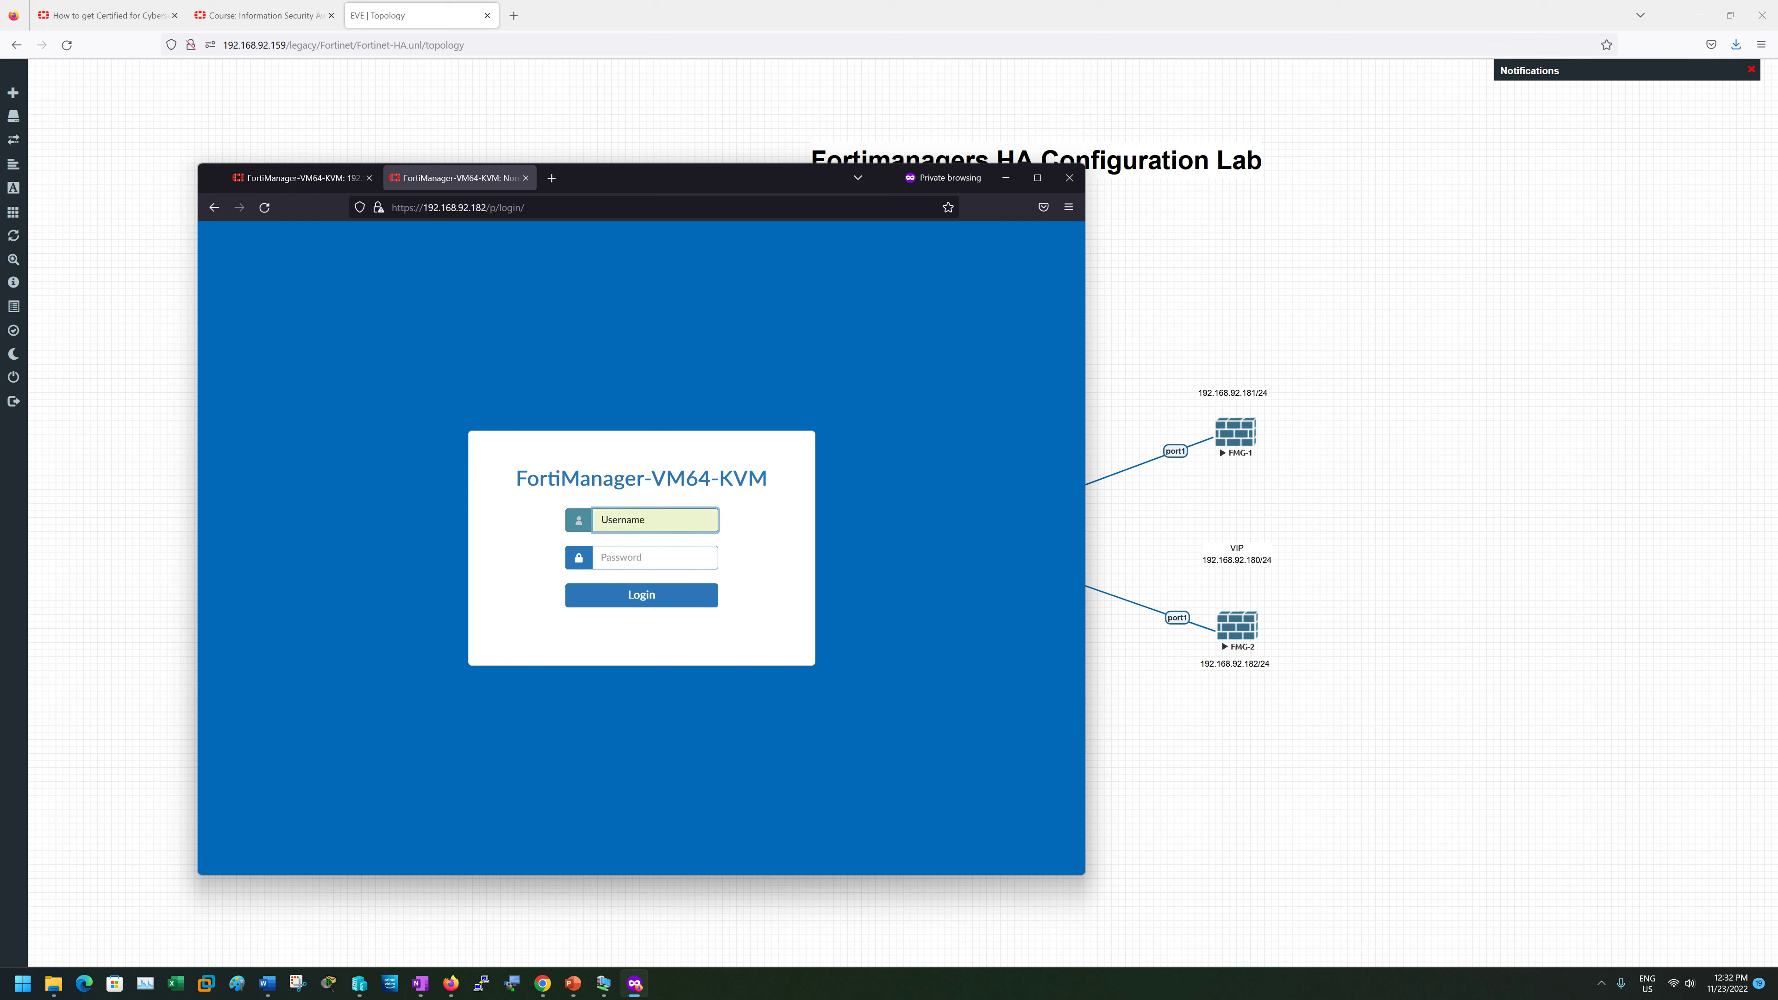
{"action": "type", "text": "admin"}
{"action": "key", "text": "Tab"}
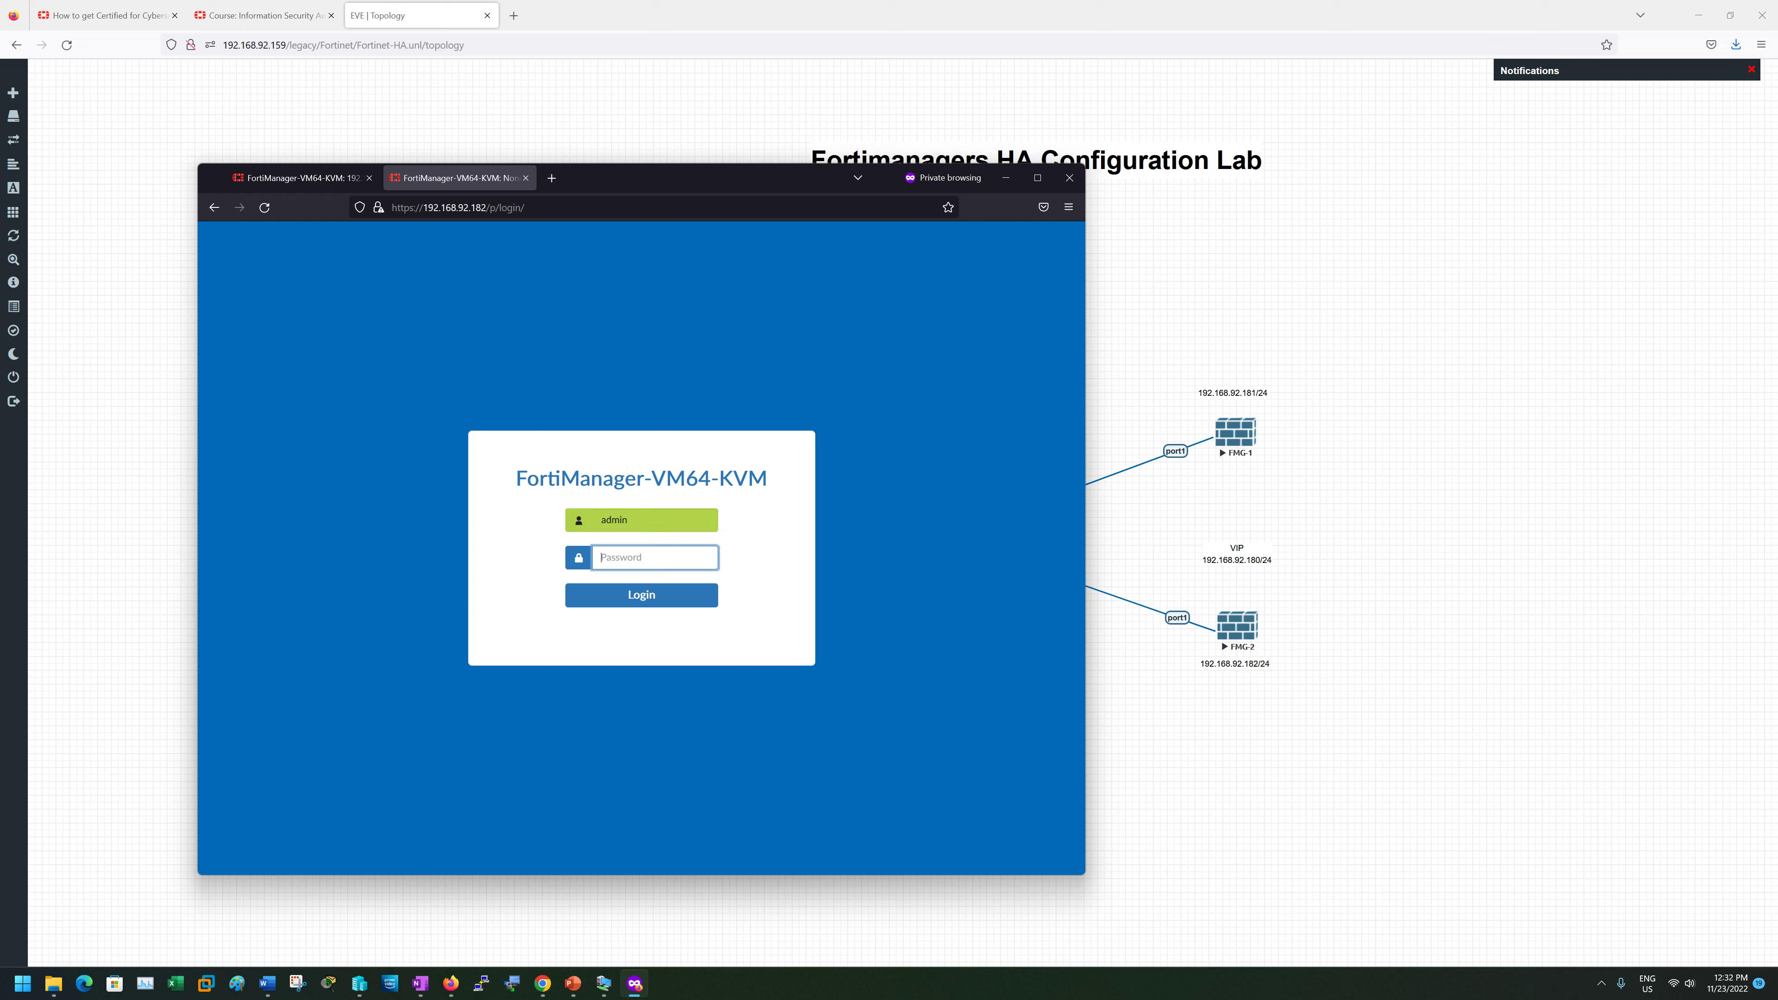
{"action": "type", "text": "ad"}
{"action": "key", "text": "Return"}
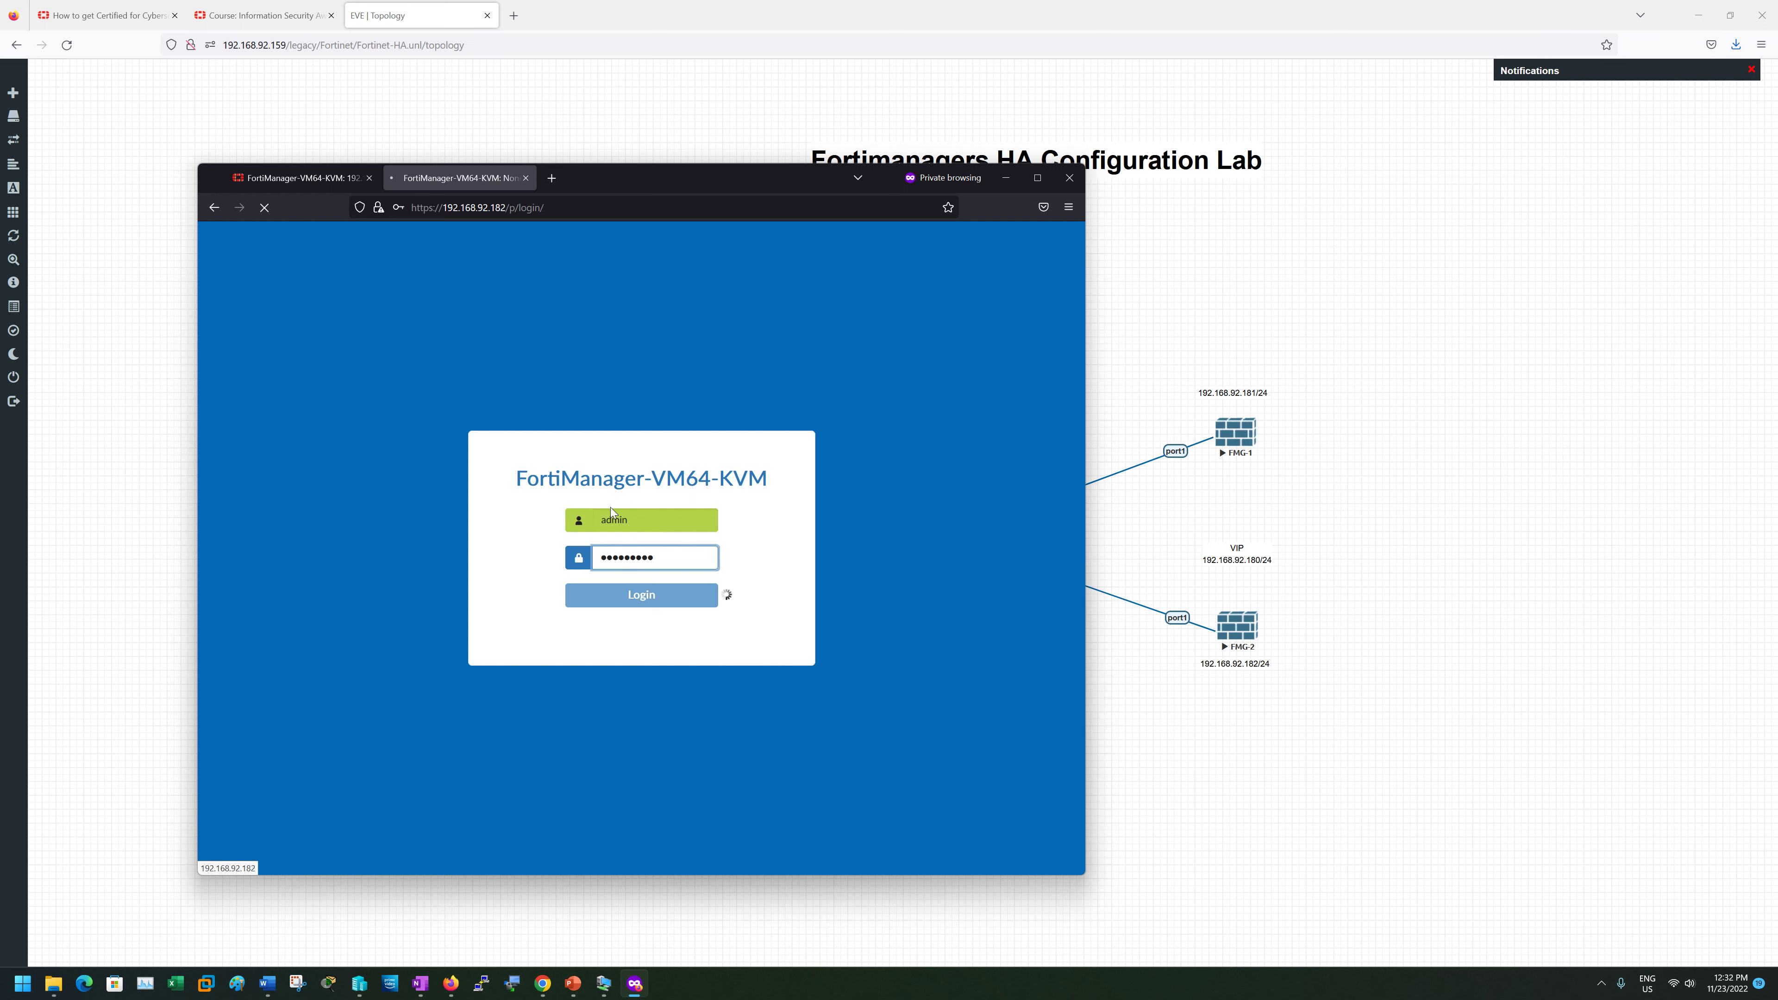
- On 192.168.92.181, start the setup wizard, choose Later, and finish to reach the home page
{"action": "left_click", "coordinate": [283, 178]}
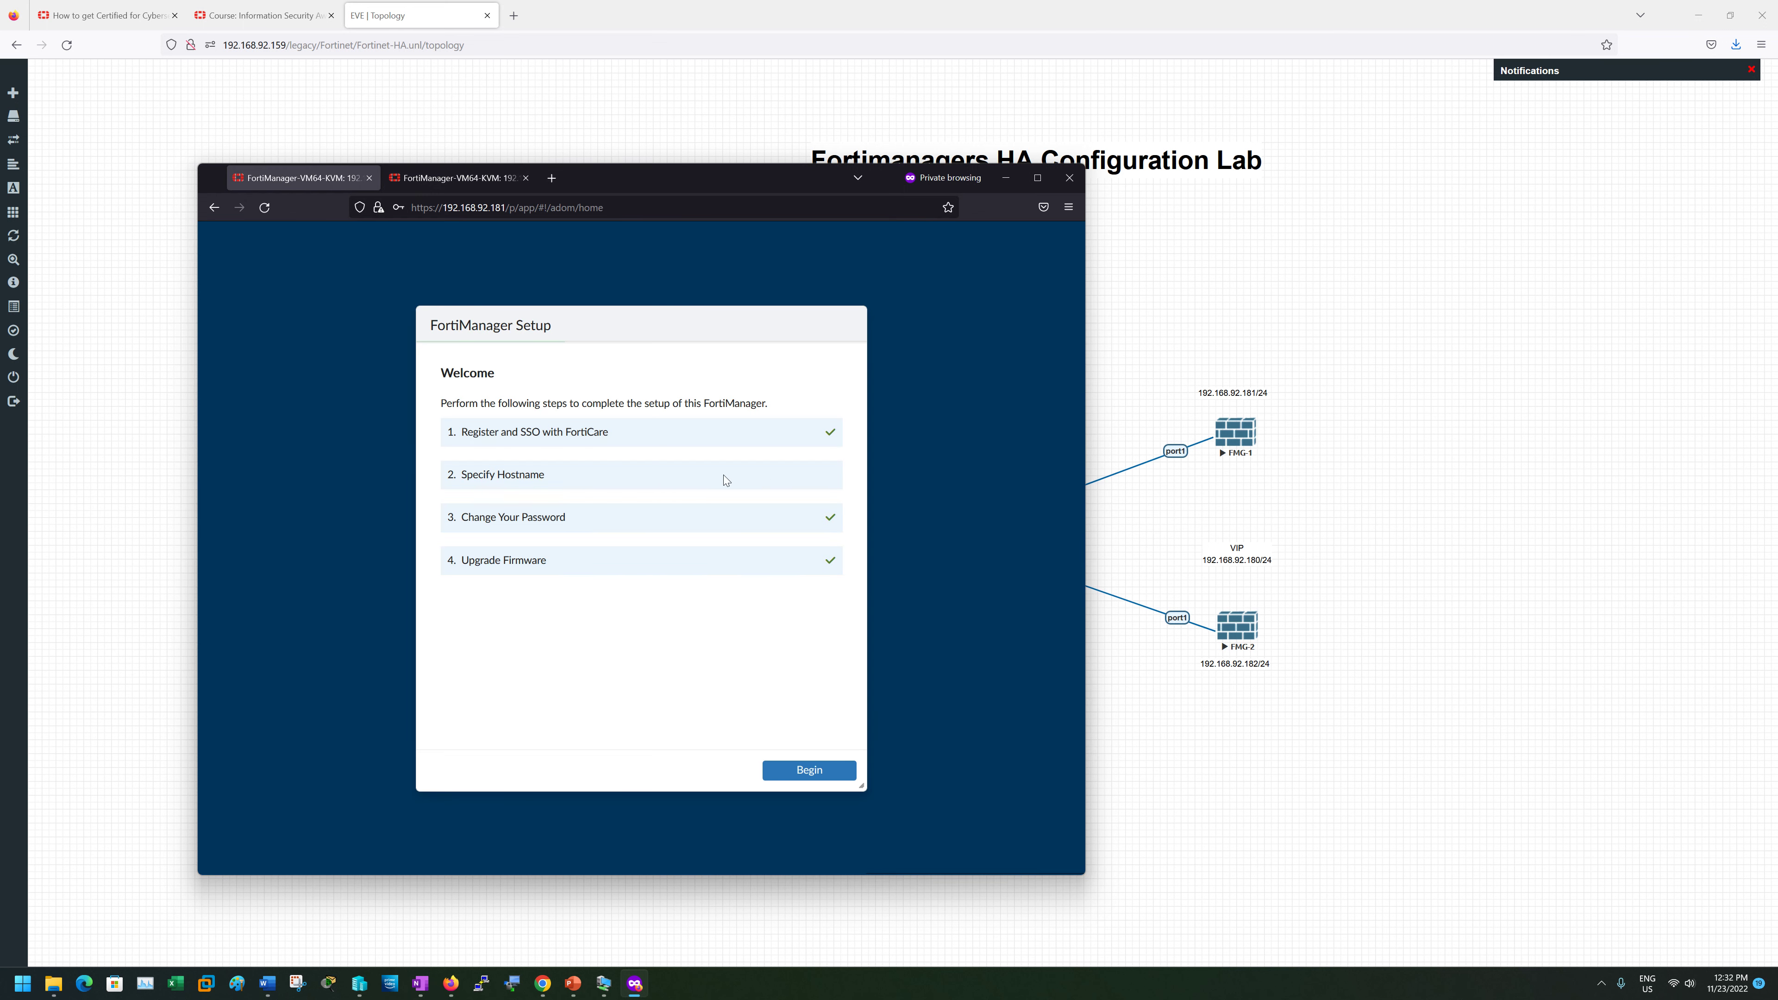
{"action": "left_click", "coordinate": [822, 774]}
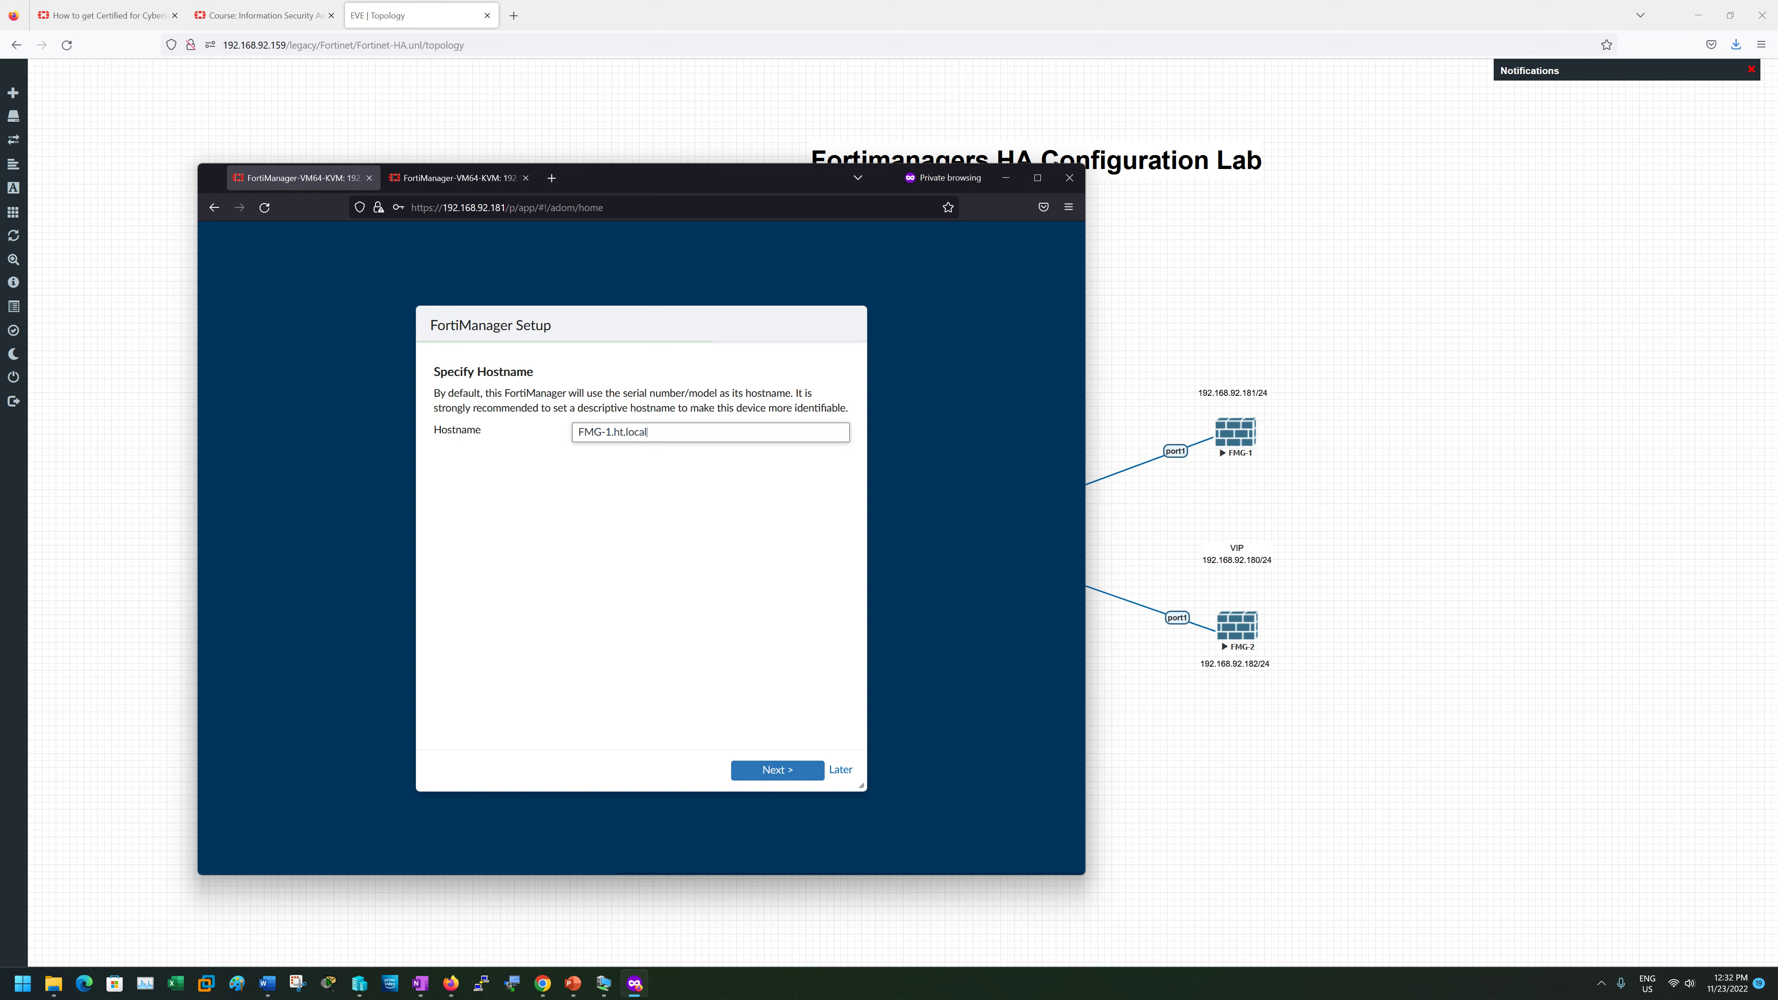
{"action": "left_click_drag", "start_coordinate": [433, 392], "coordinate": [498, 434]}
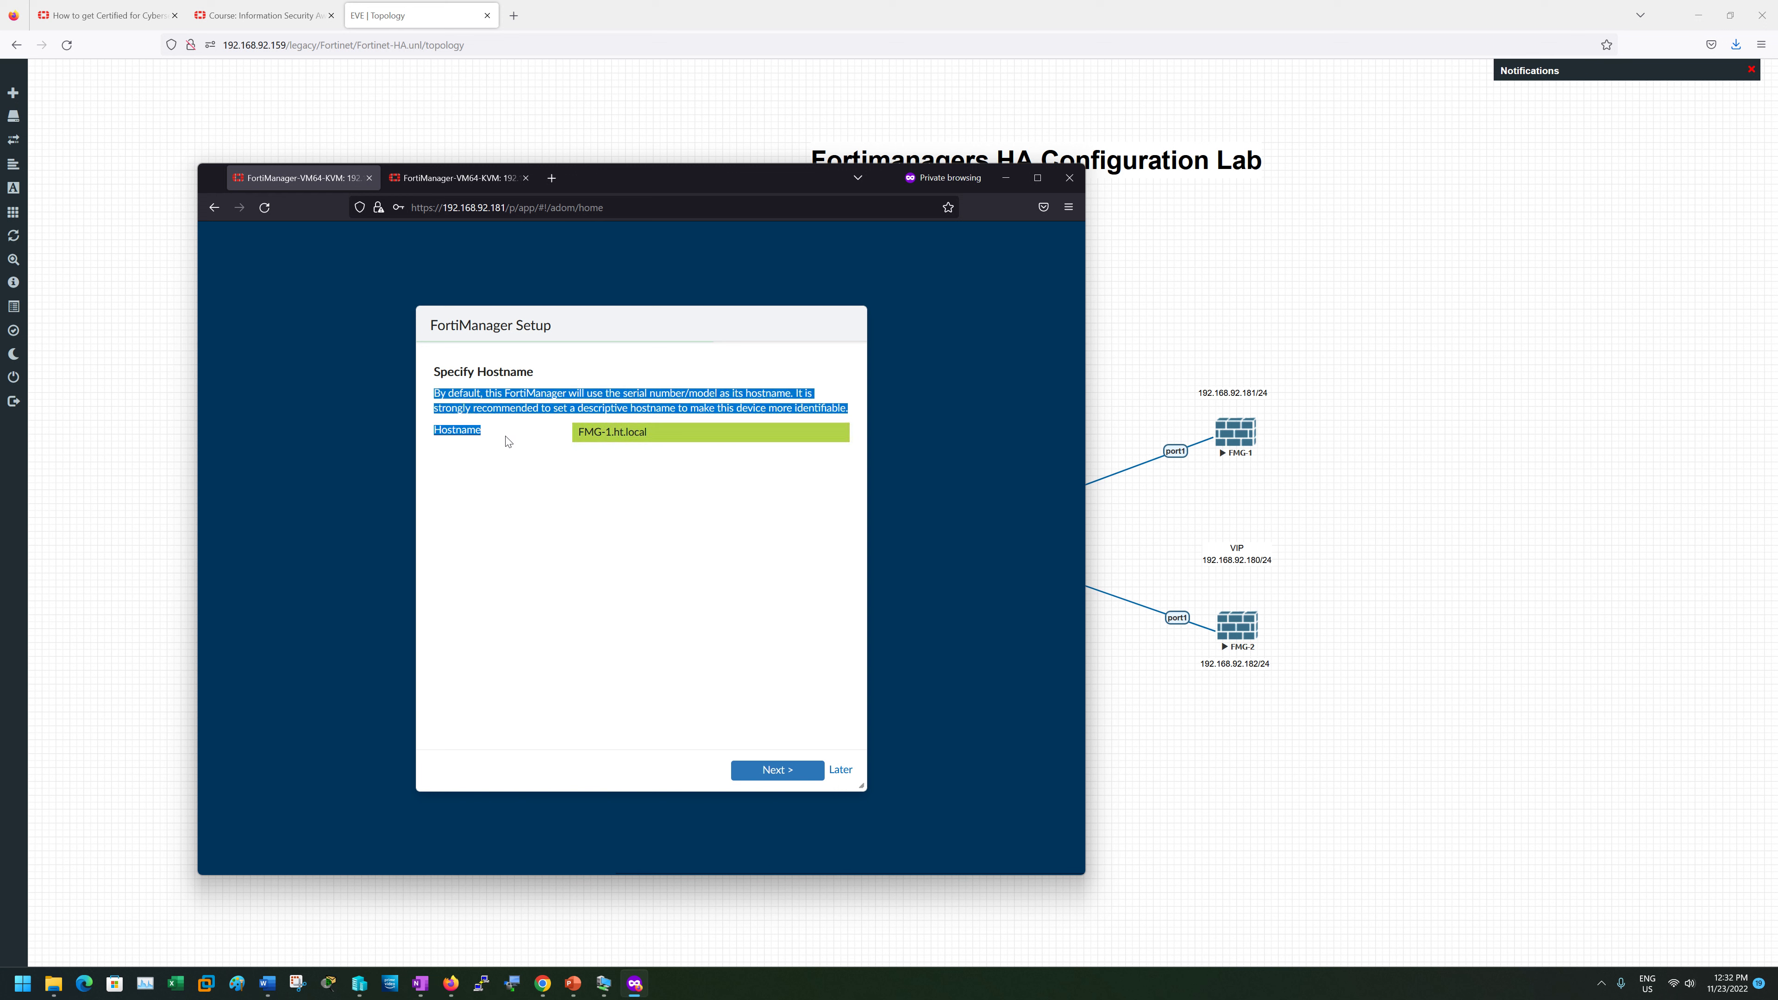
{"action": "left_click_drag", "start_coordinate": [560, 458], "coordinate": [860, 416]}
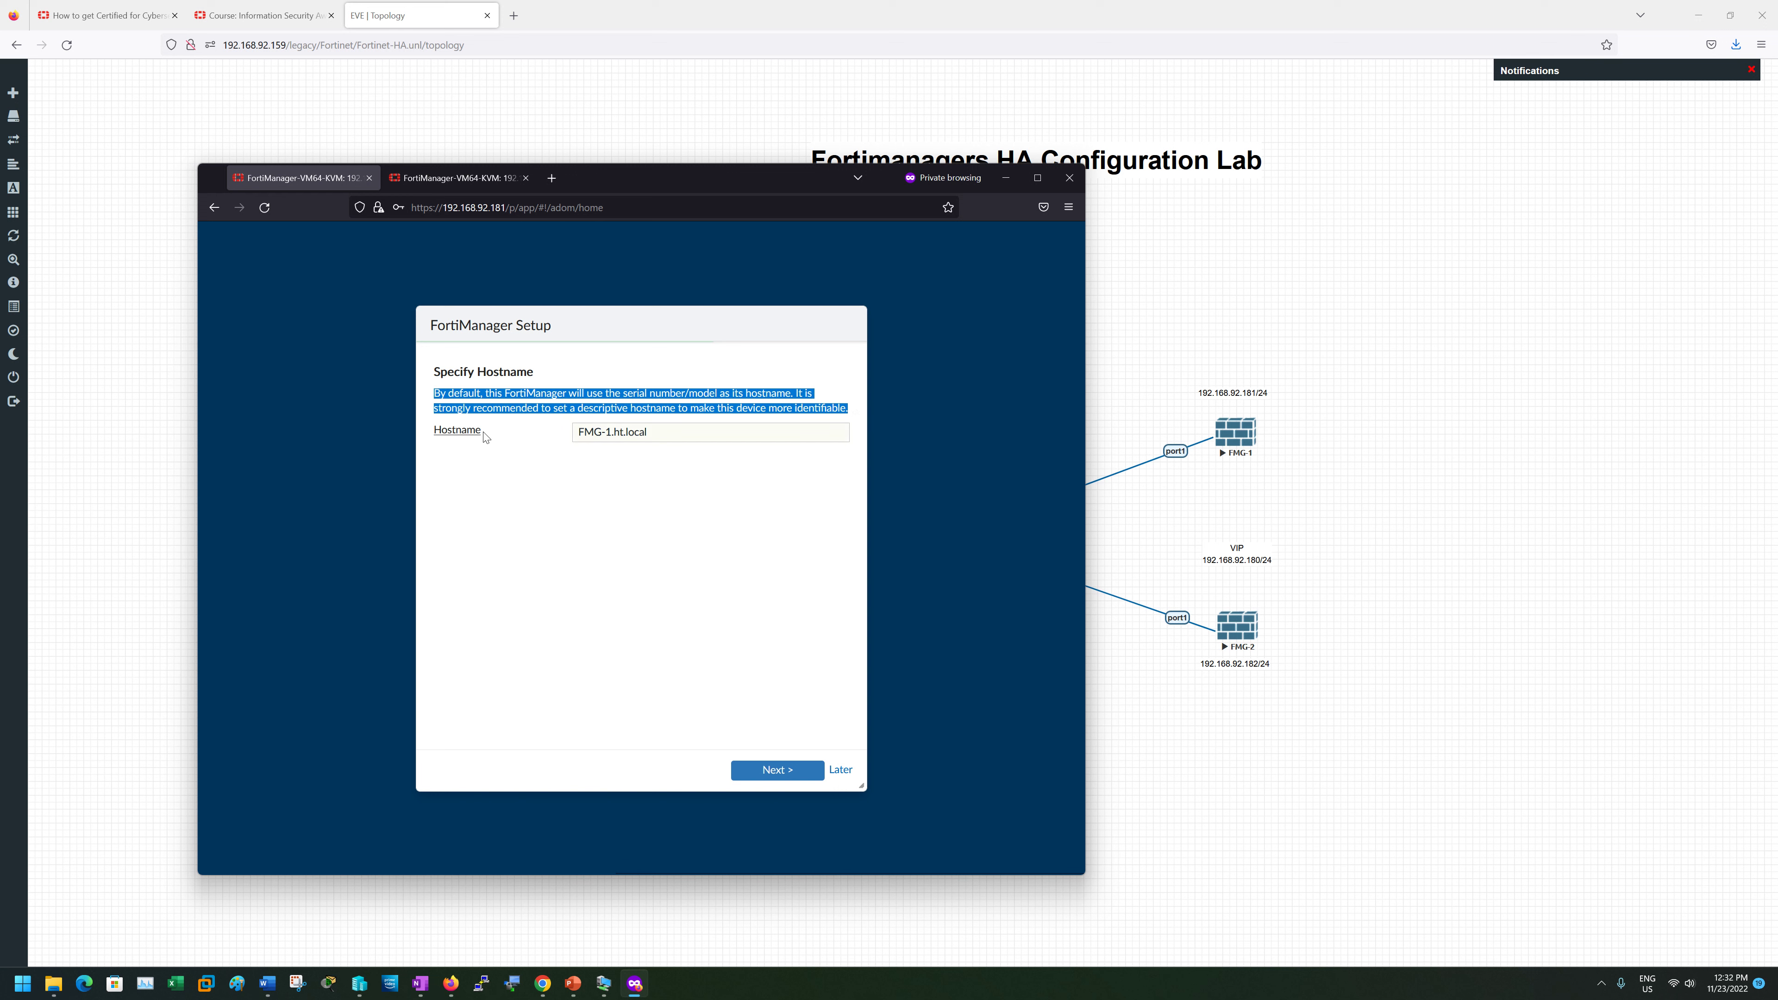
{"action": "left_click", "coordinate": [449, 402]}
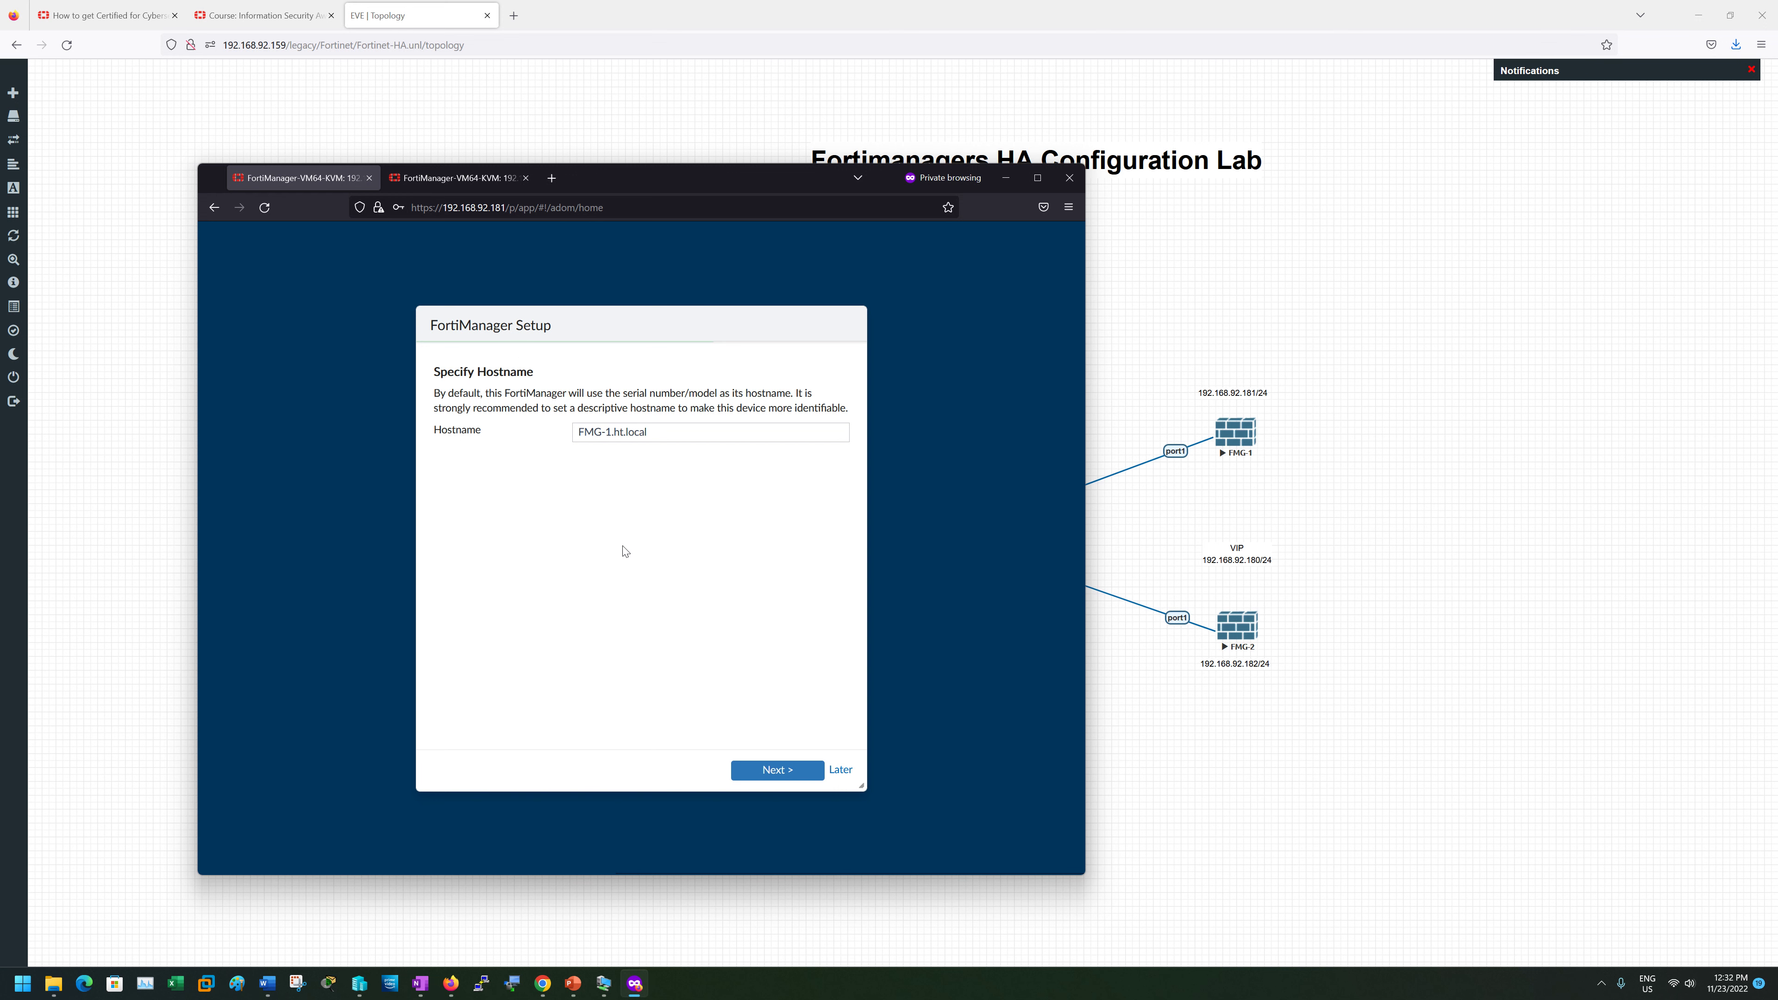
{"action": "left_click", "coordinate": [845, 771]}
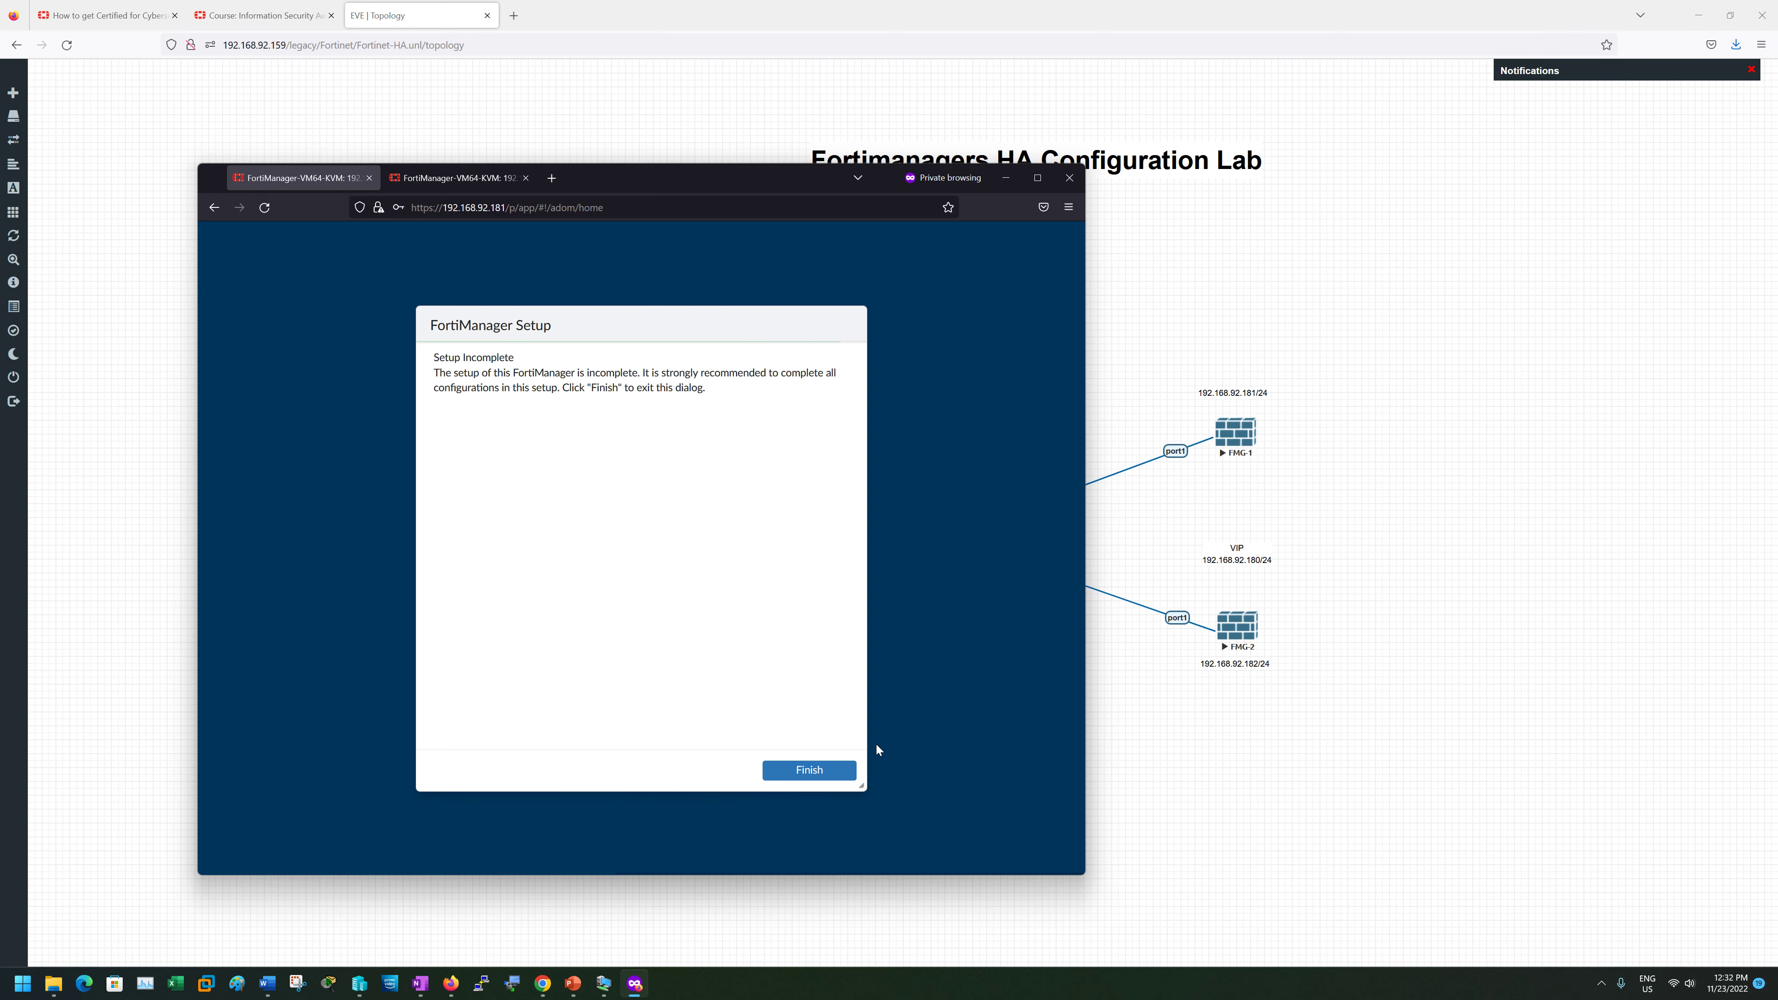
{"action": "left_click", "coordinate": [810, 768]}
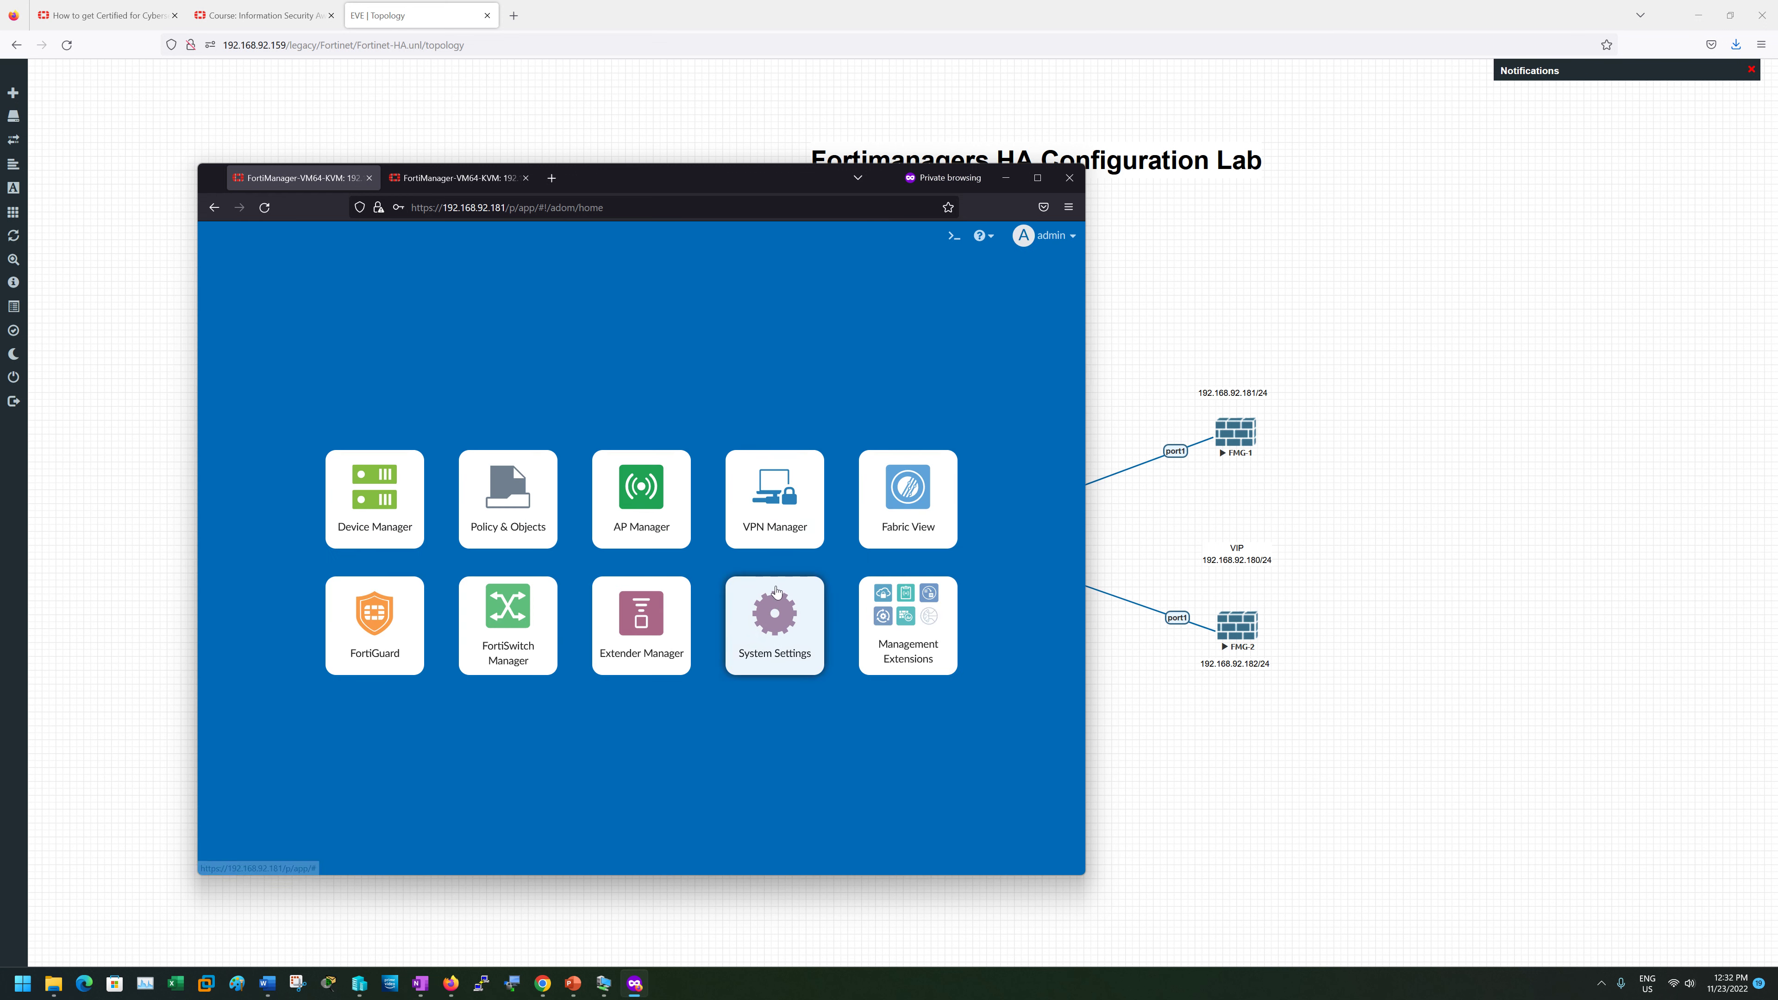
- On 192.168.92.182, click Begin, Later and Finish to skip the setup wizard
{"action": "left_click", "coordinate": [432, 180]}
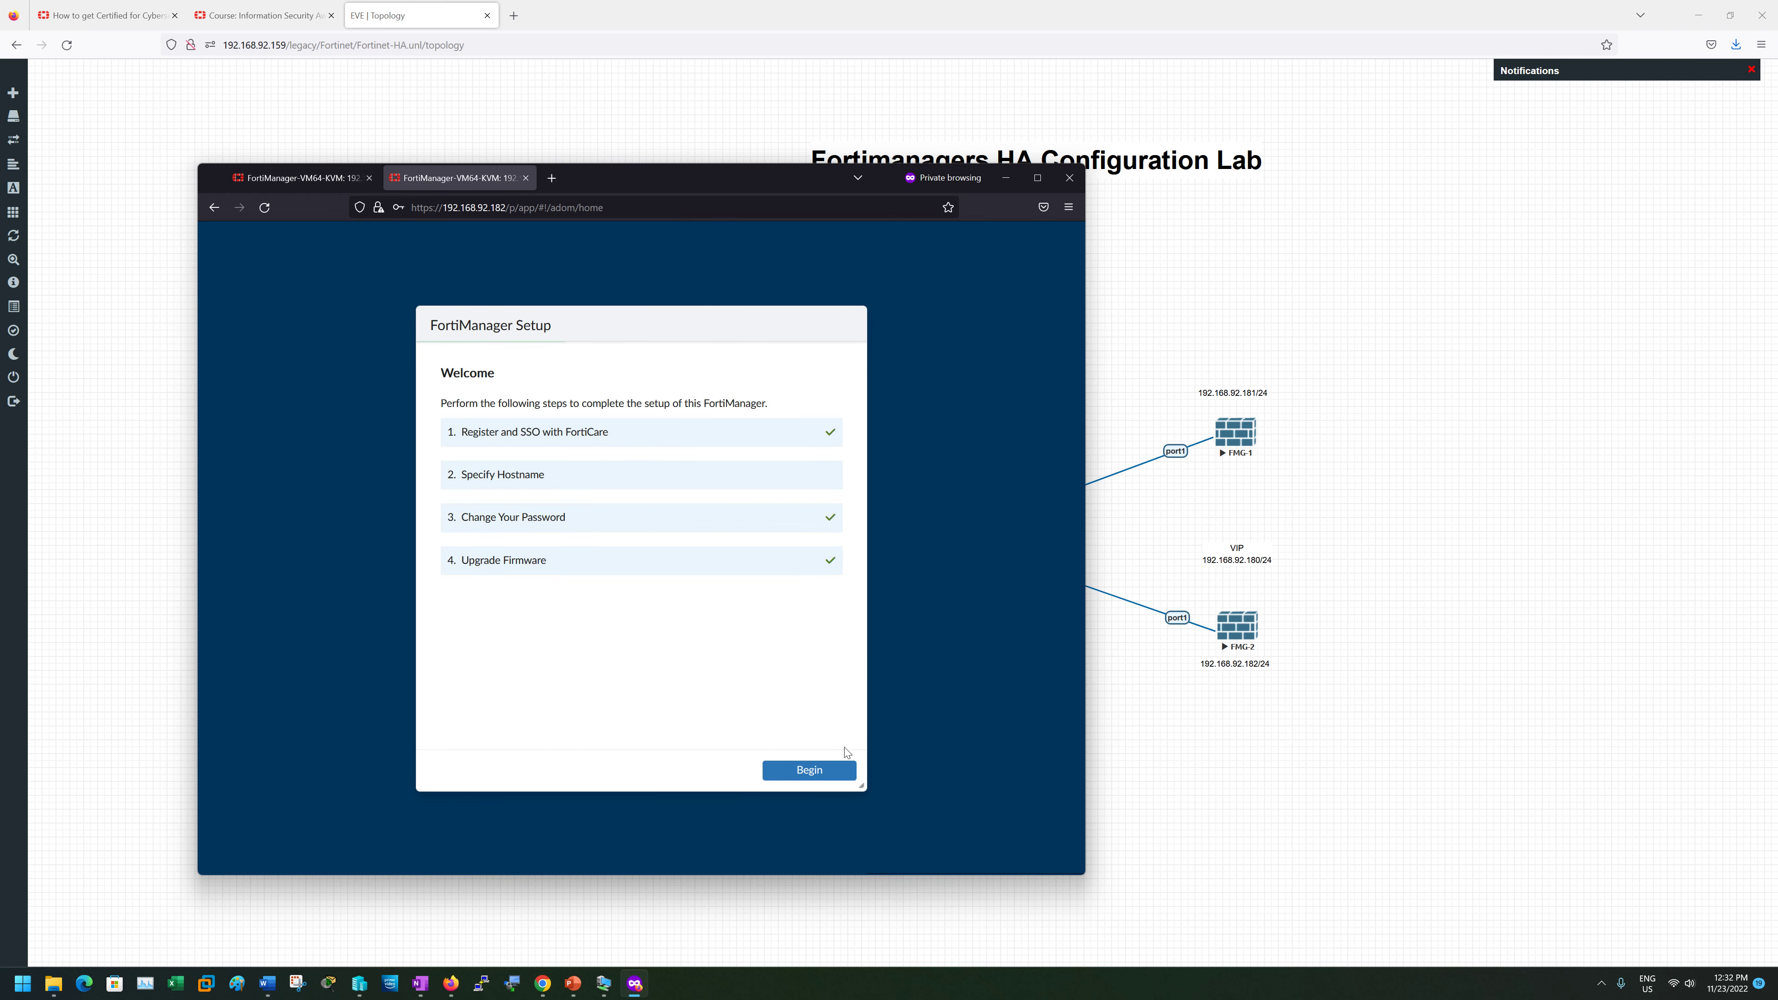
{"action": "left_click", "coordinate": [840, 769]}
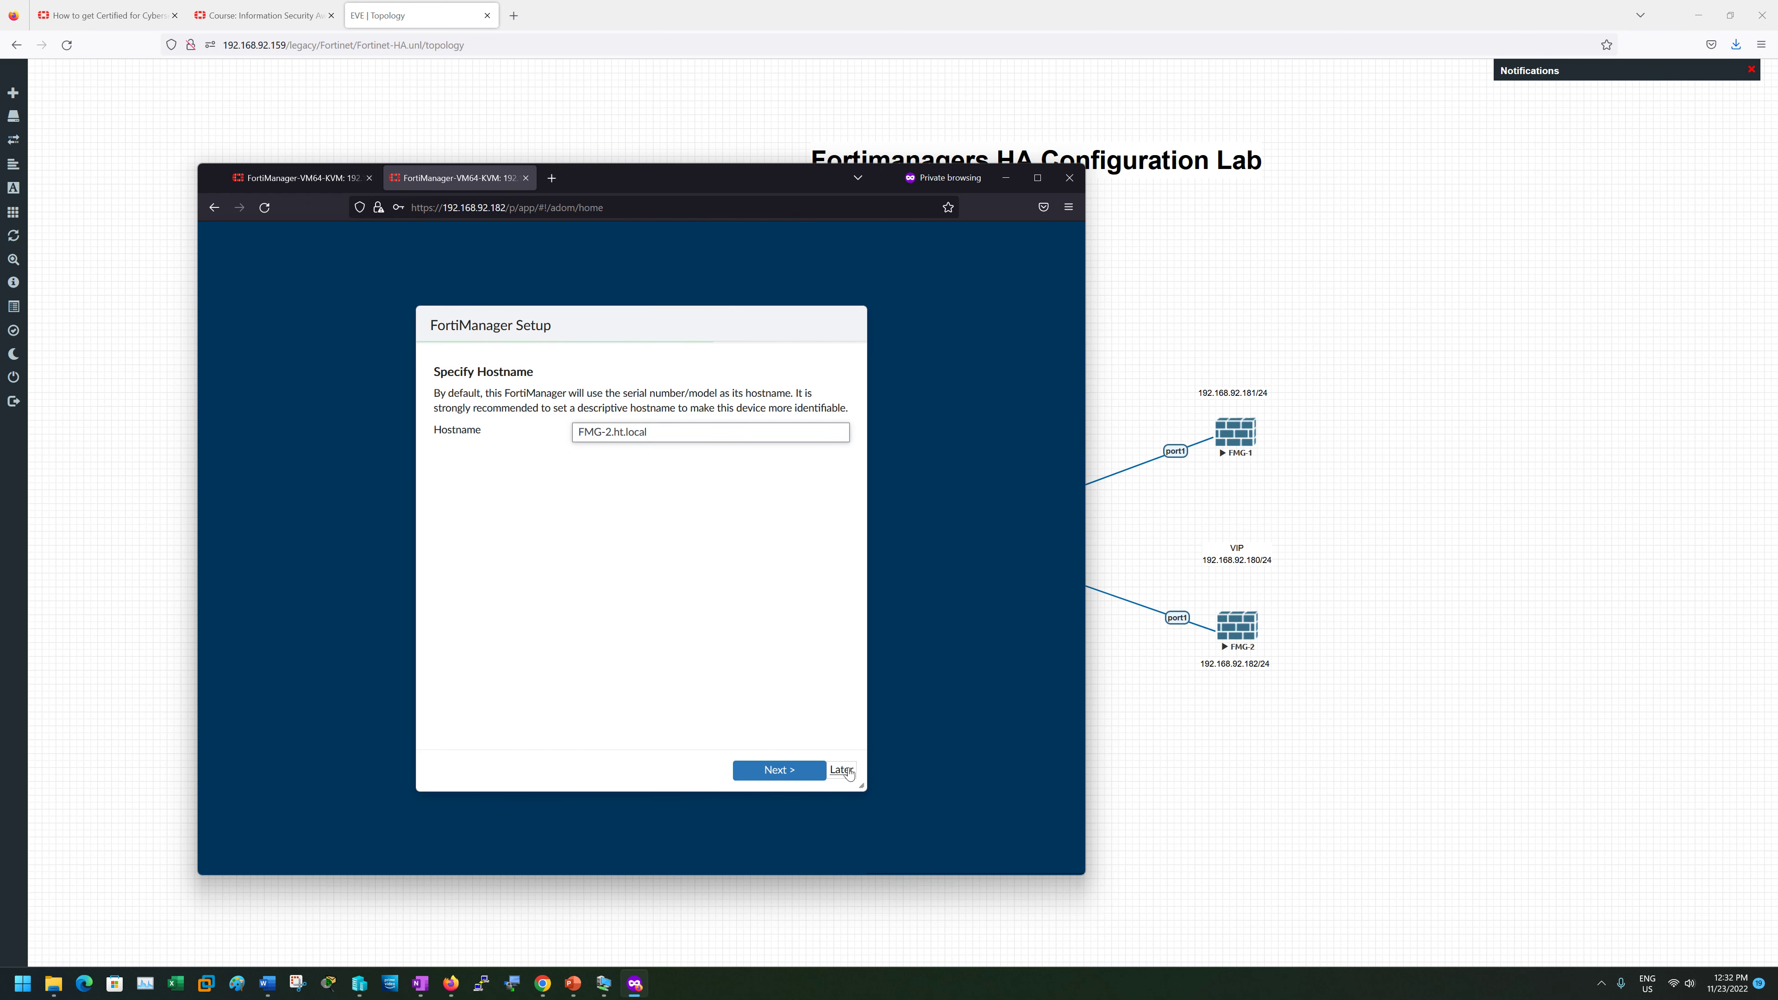
{"action": "left_click", "coordinate": [842, 769]}
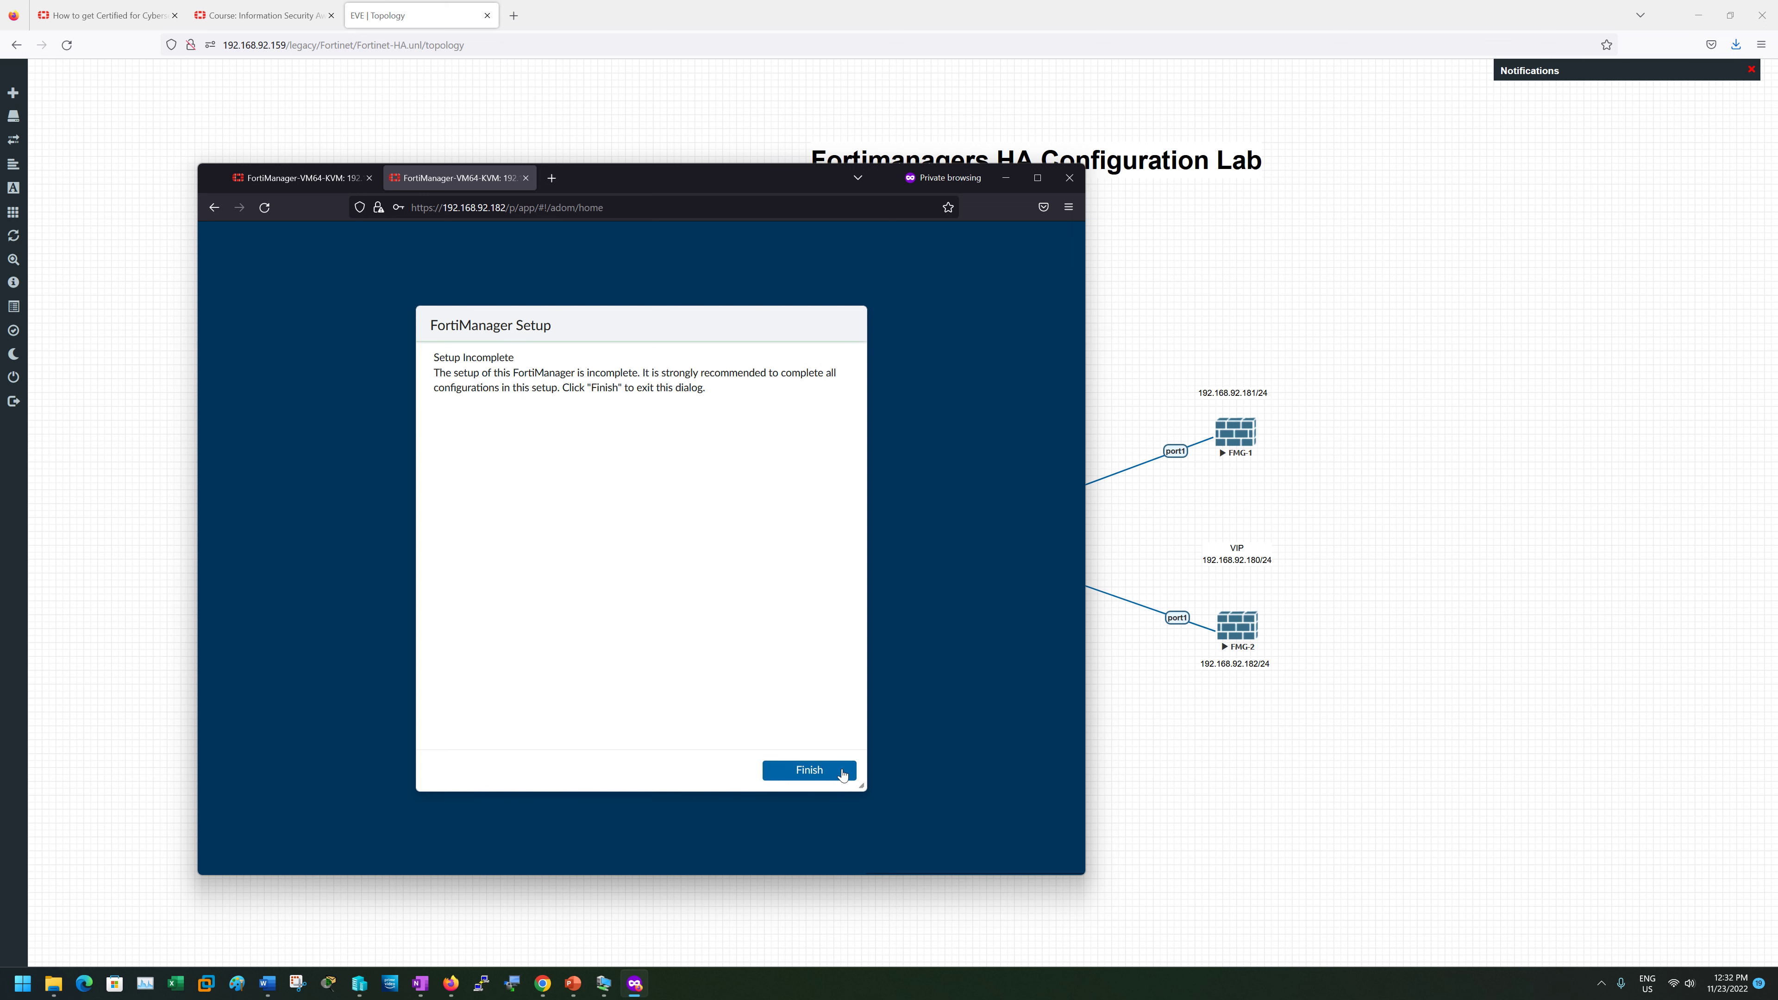
{"action": "left_click", "coordinate": [842, 770]}
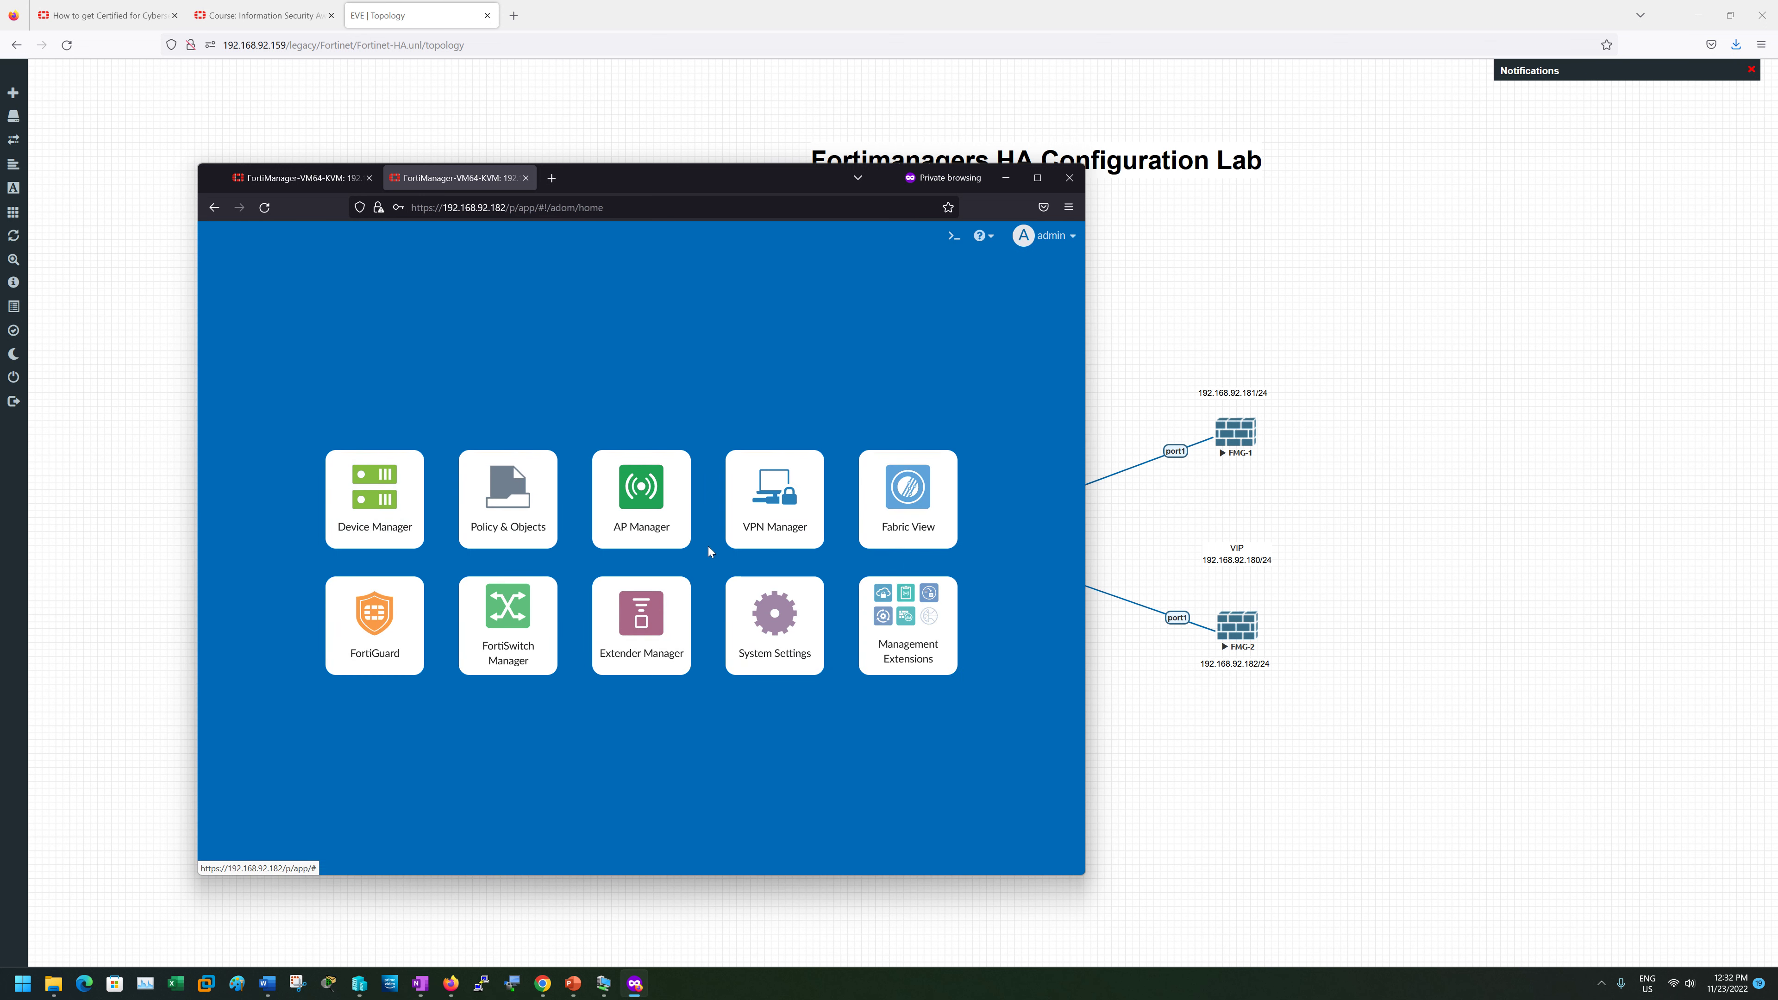
- On 192.168.92.181, go through System Settings and HA to the Network page showing port1
{"action": "left_click", "coordinate": [279, 182]}
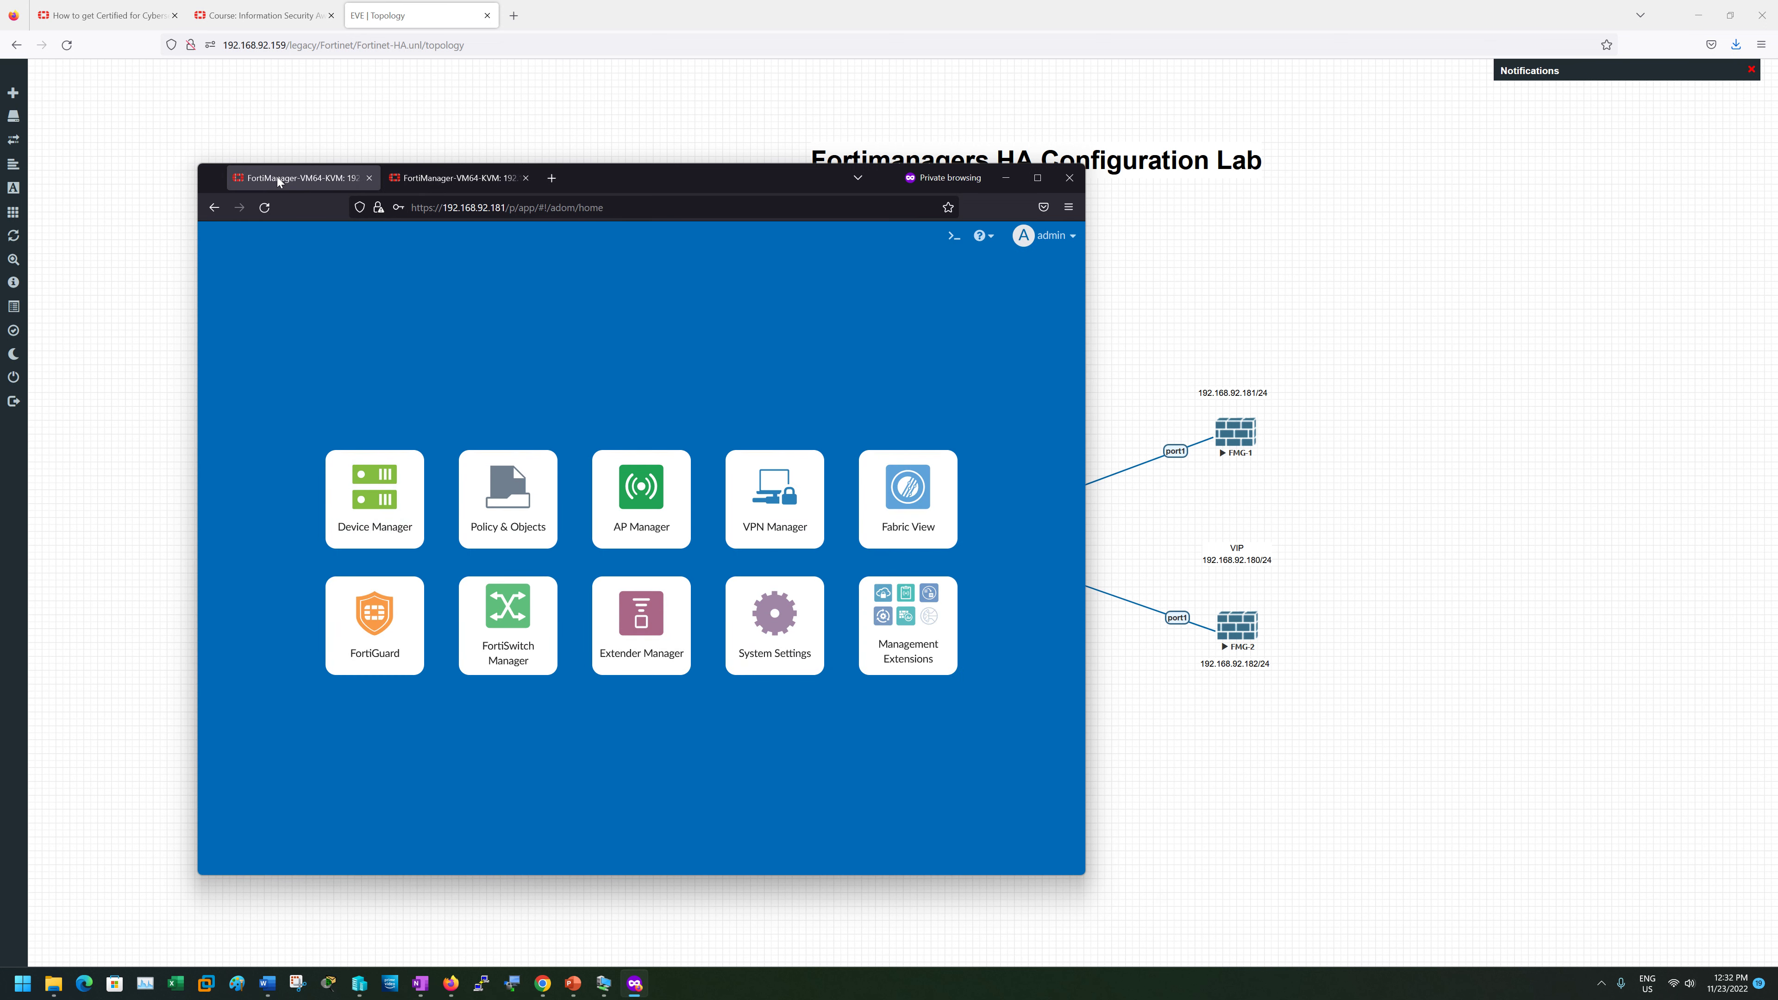
{"action": "left_click", "coordinate": [774, 623]}
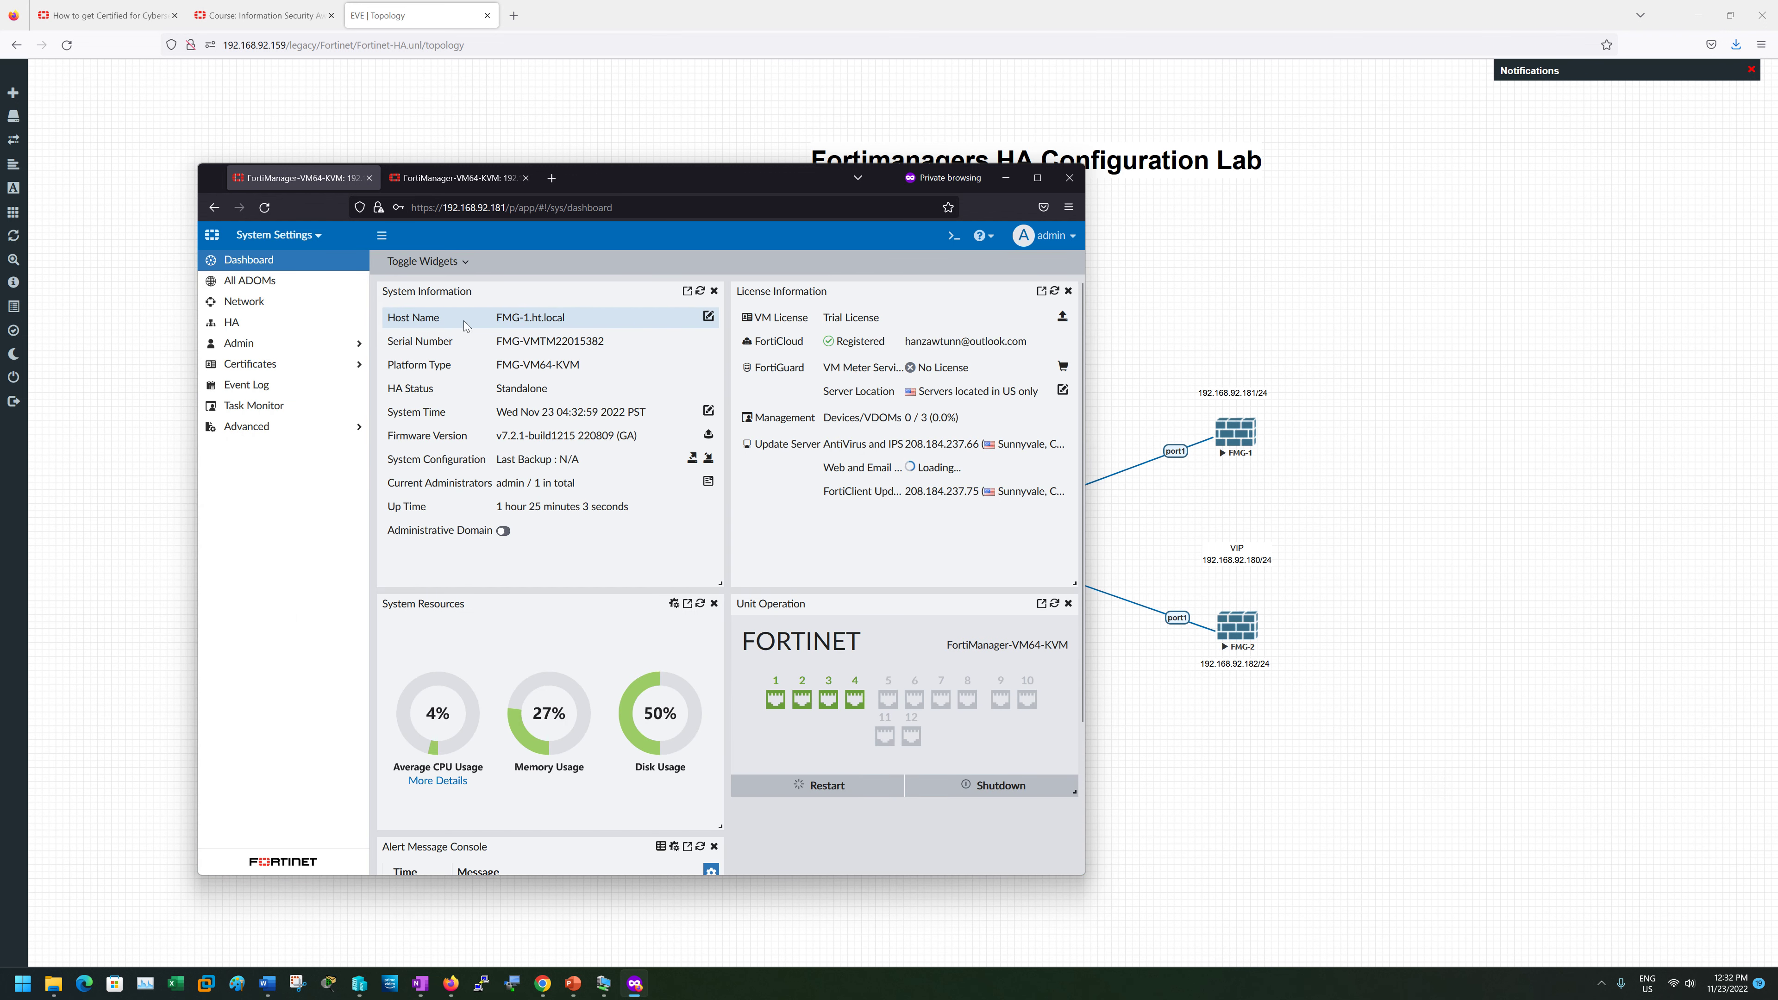
{"action": "left_click", "coordinate": [243, 332]}
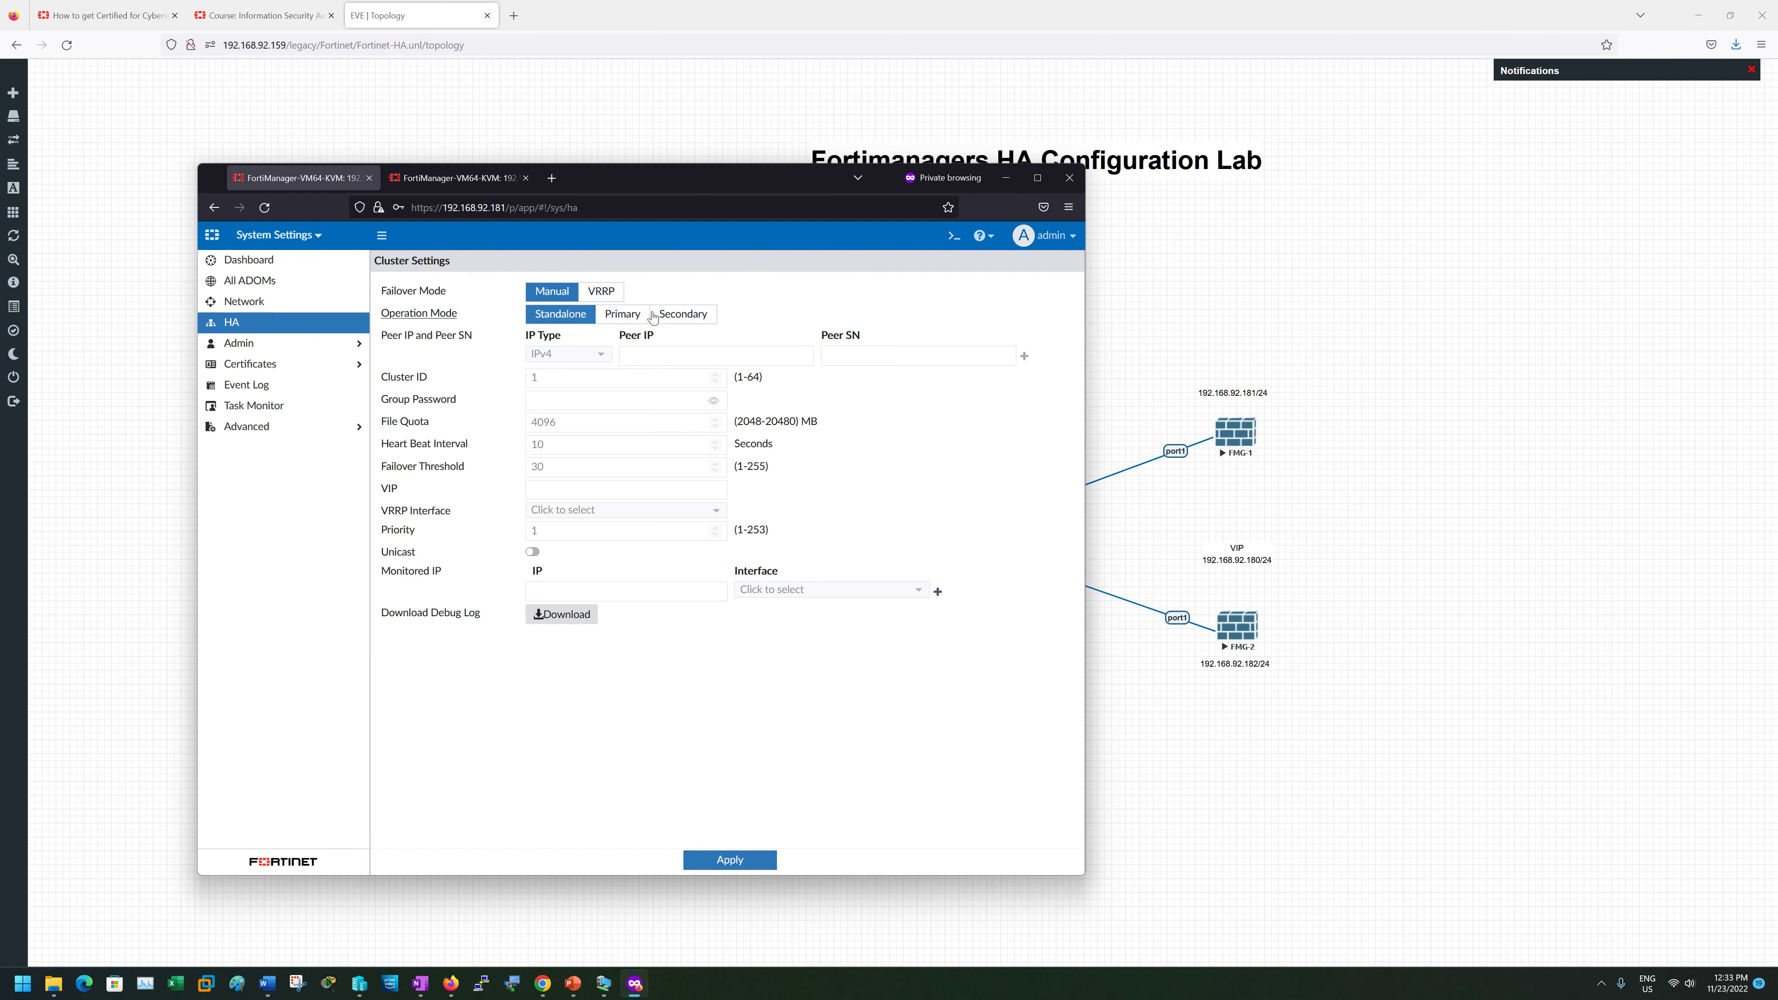
{"action": "left_click", "coordinate": [242, 311]}
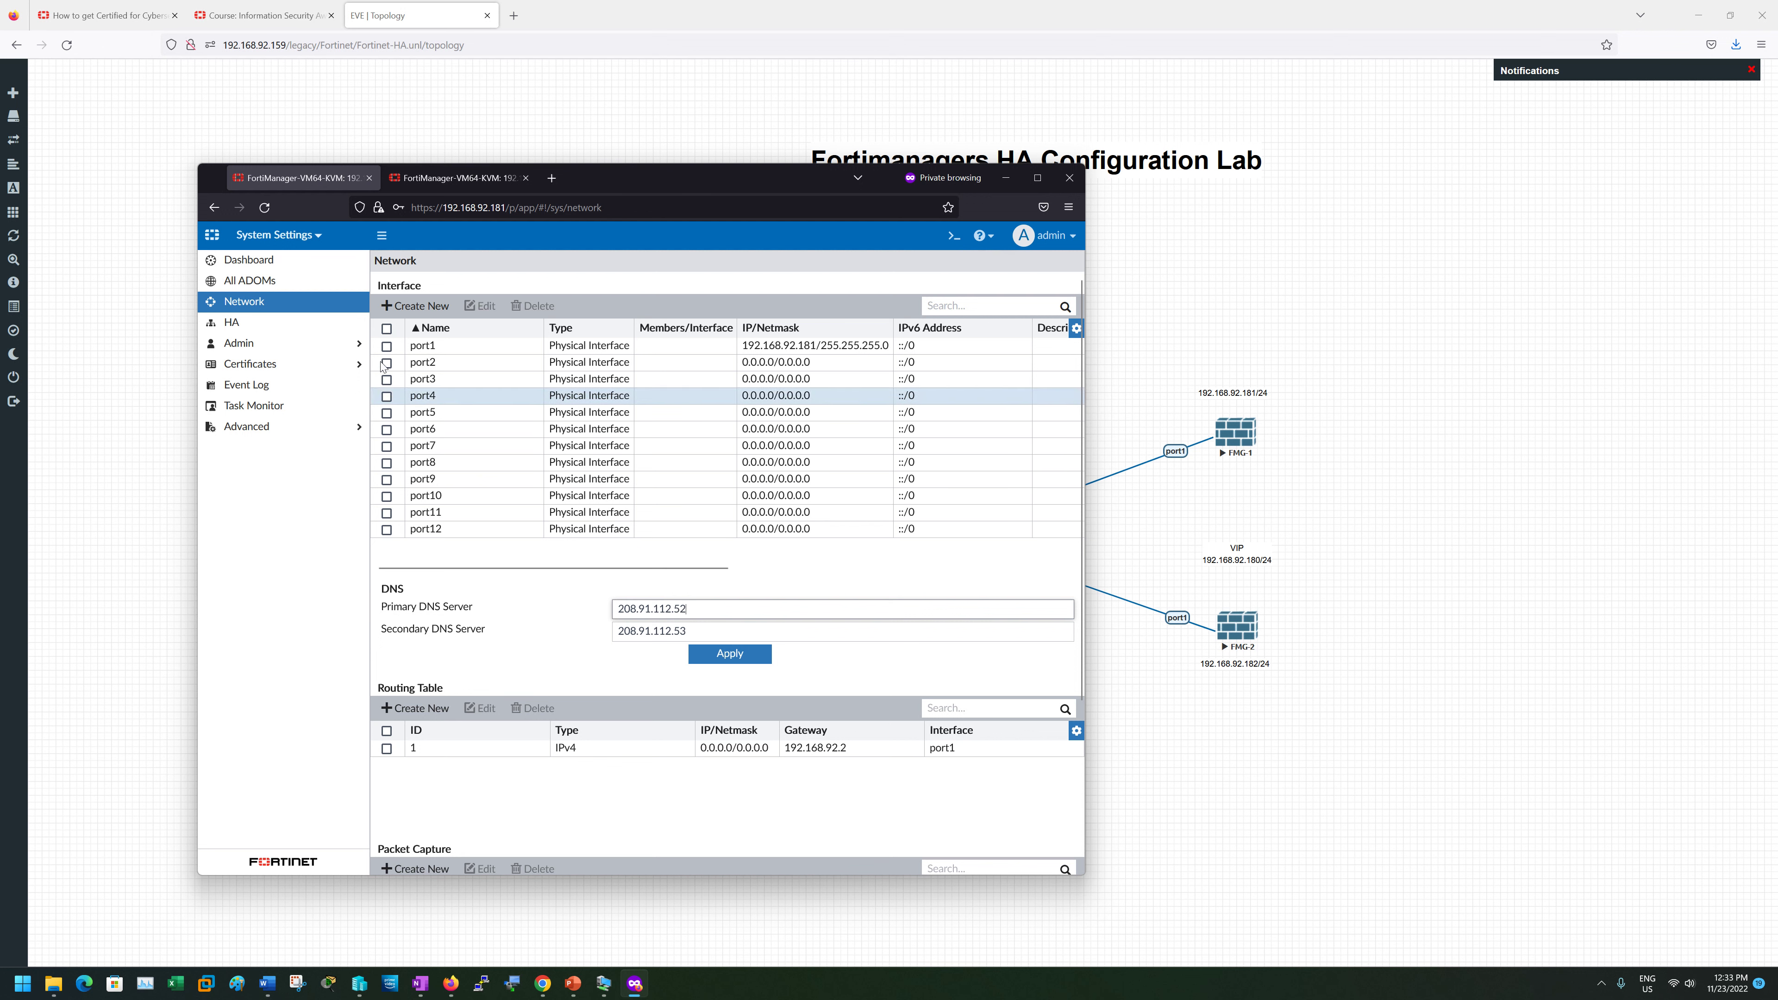
{"action": "double_click", "coordinate": [451, 347]}
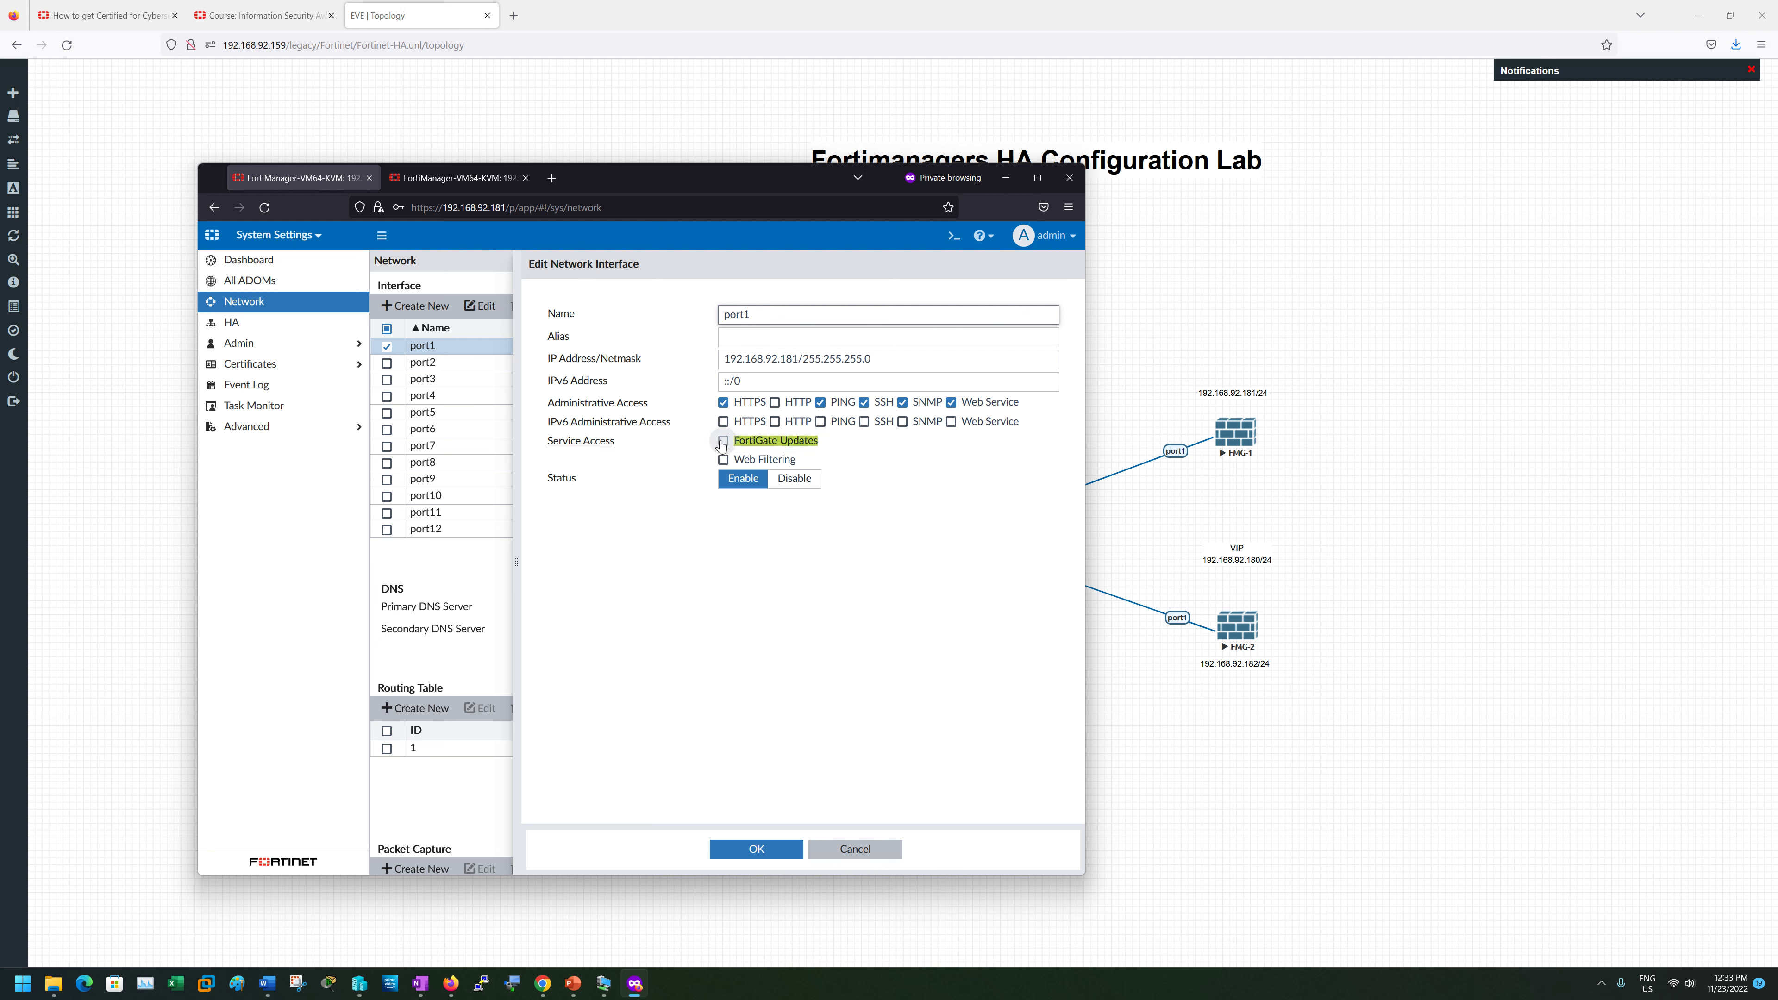
{"action": "left_click", "coordinate": [838, 850]}
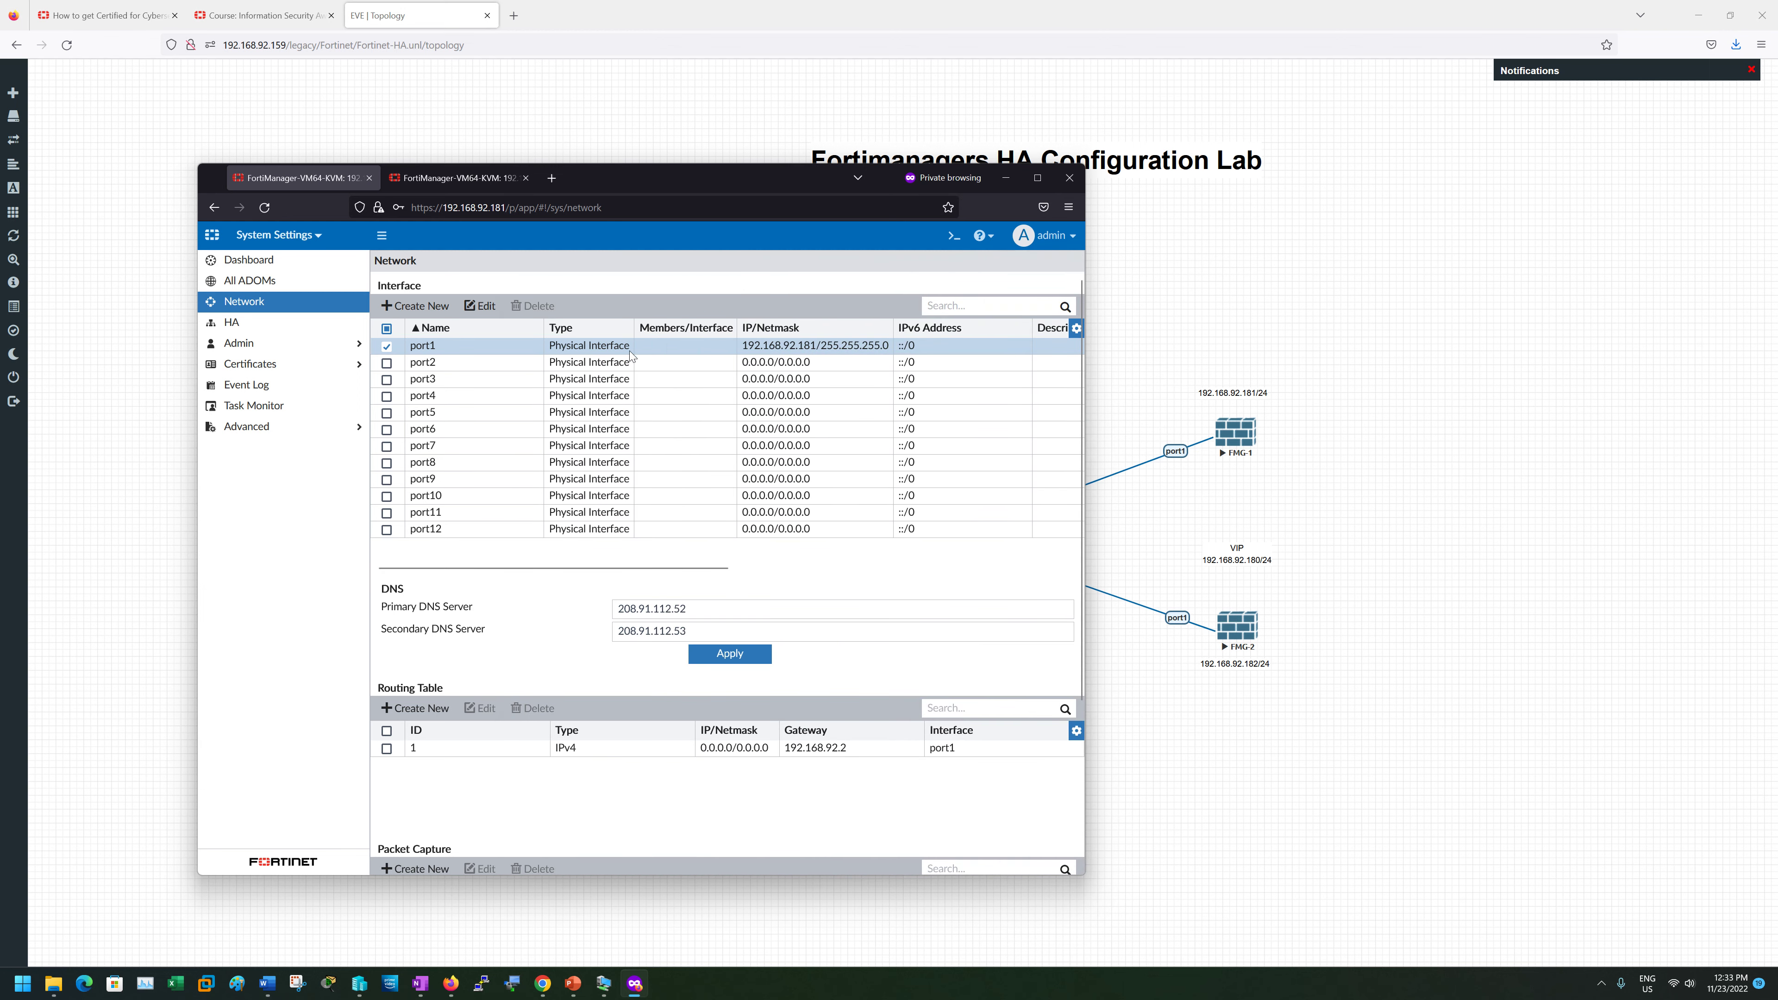
{"action": "left_click", "coordinate": [480, 305]}
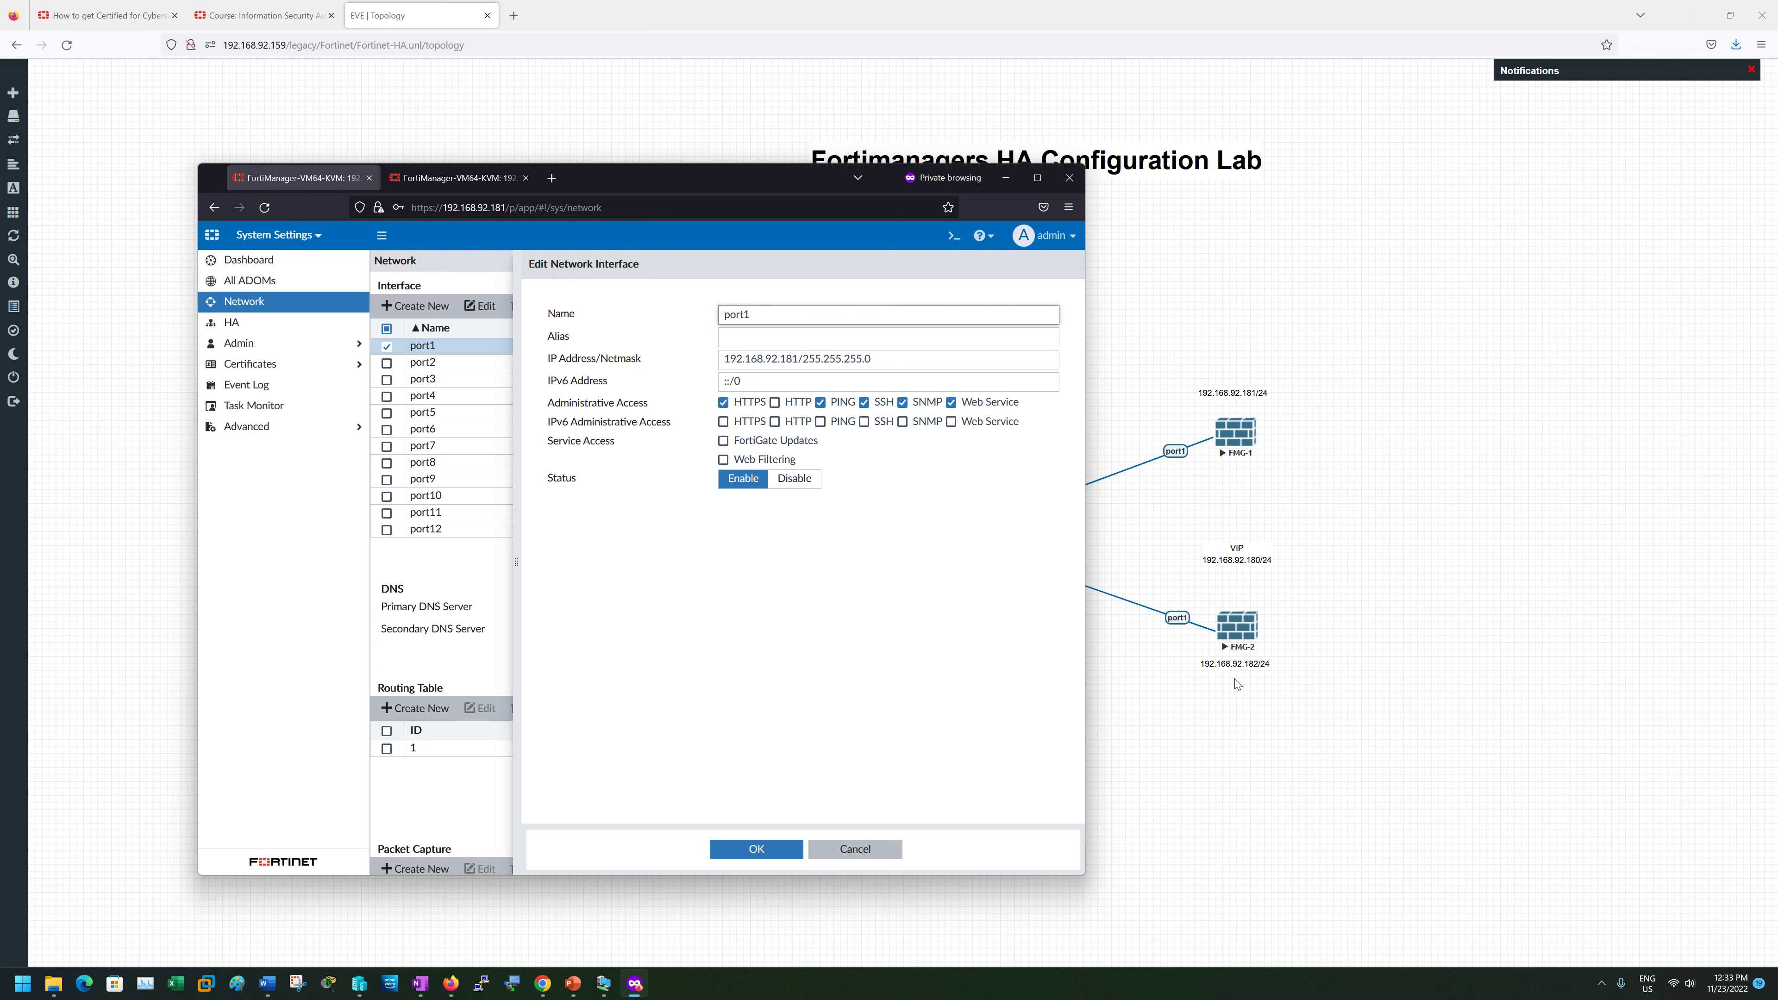
- Close port1's settings, then show HA Cluster Settings (Manual failover, Standalone) on 192.168.92.182
{"action": "left_click", "coordinate": [855, 850]}
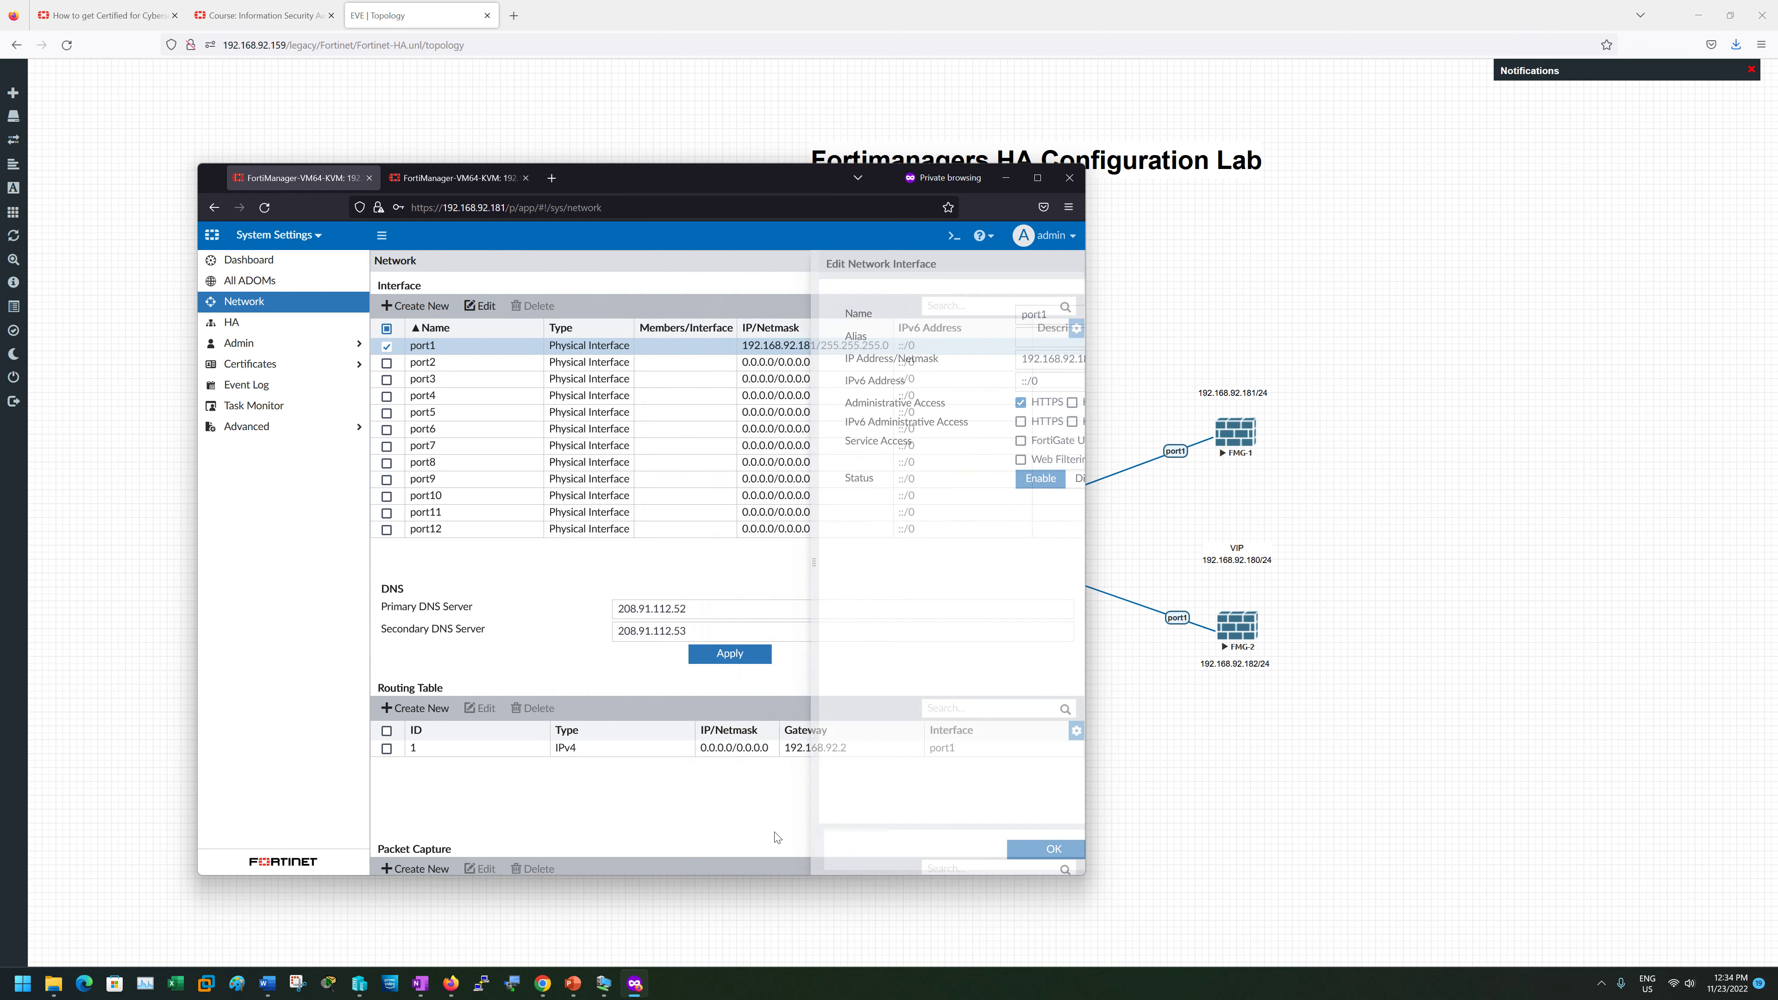
{"action": "left_click", "coordinate": [478, 178]}
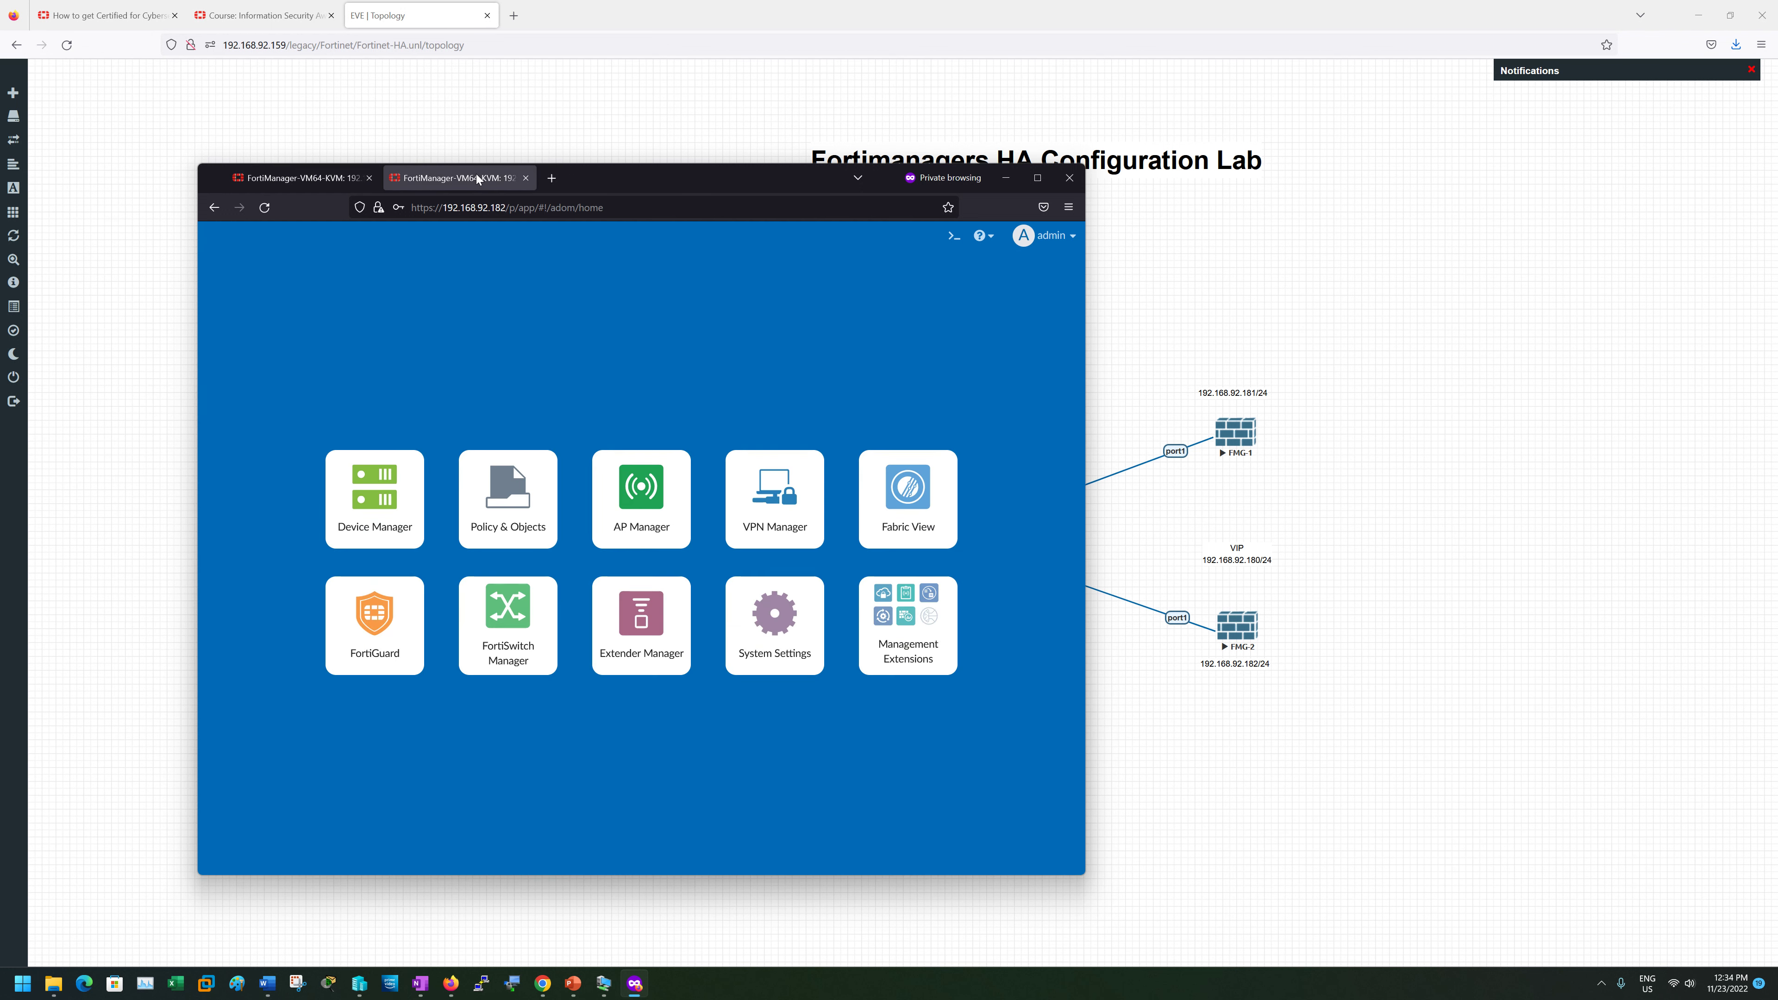
{"action": "left_click", "coordinate": [764, 617]}
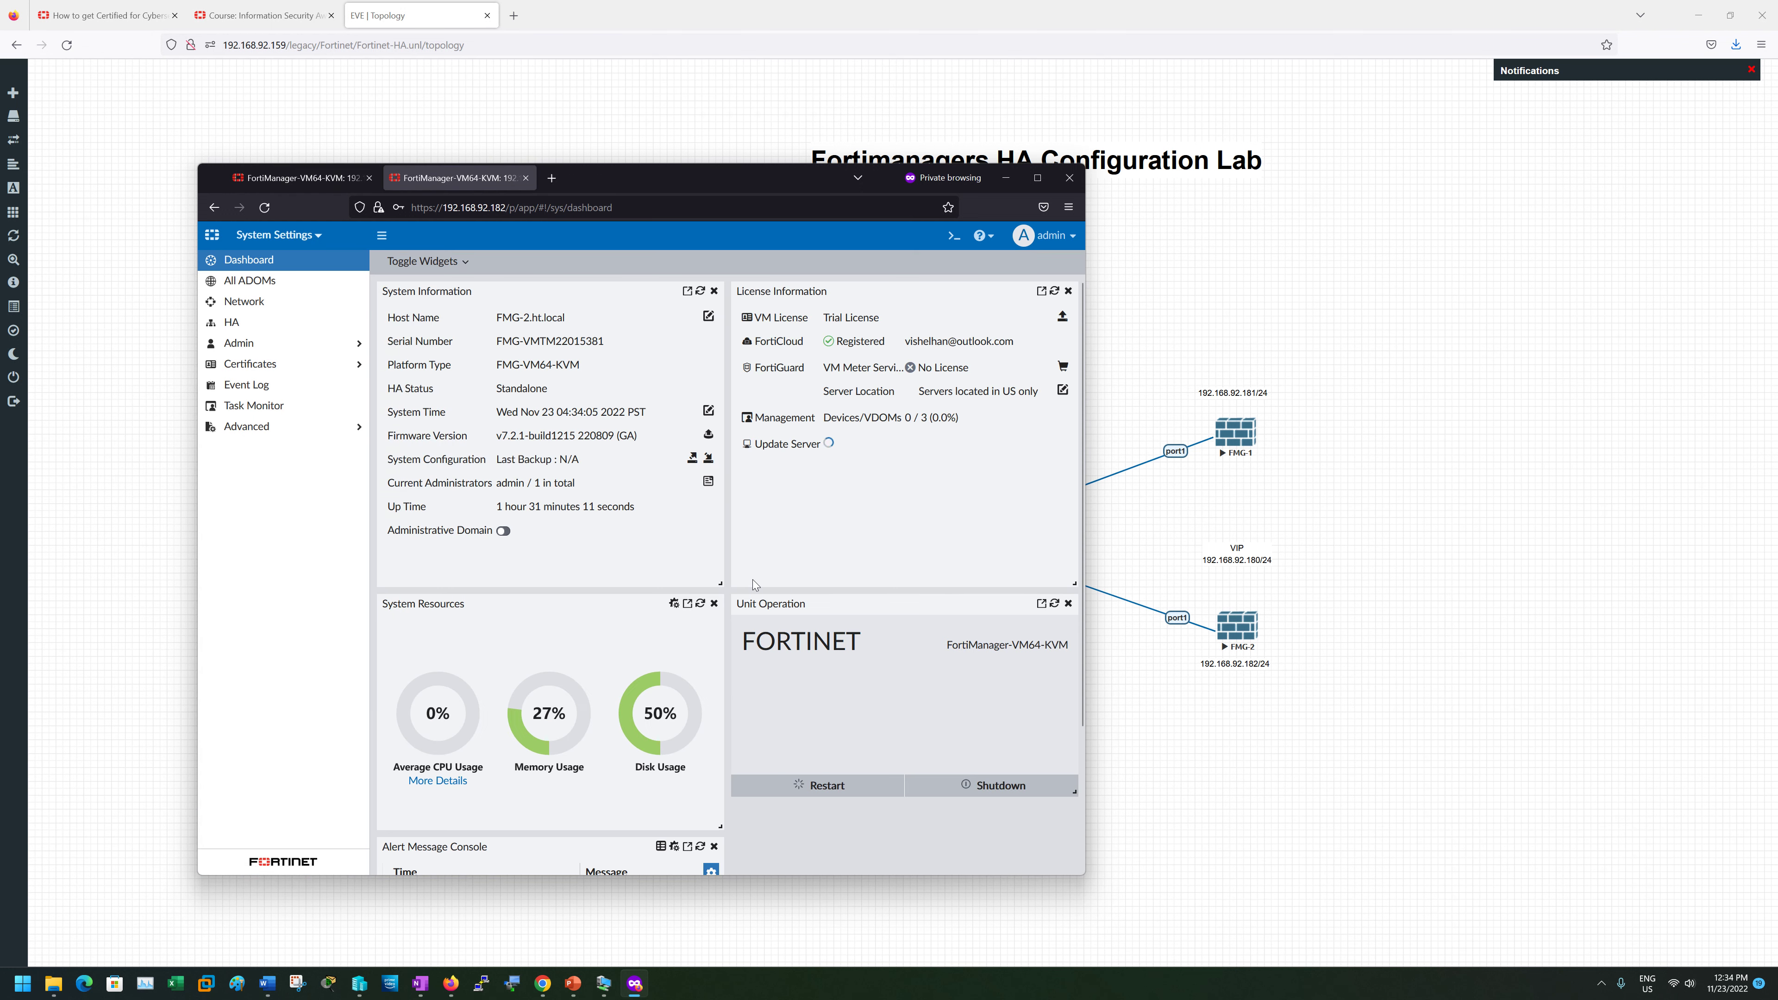
{"action": "left_click", "coordinate": [238, 323]}
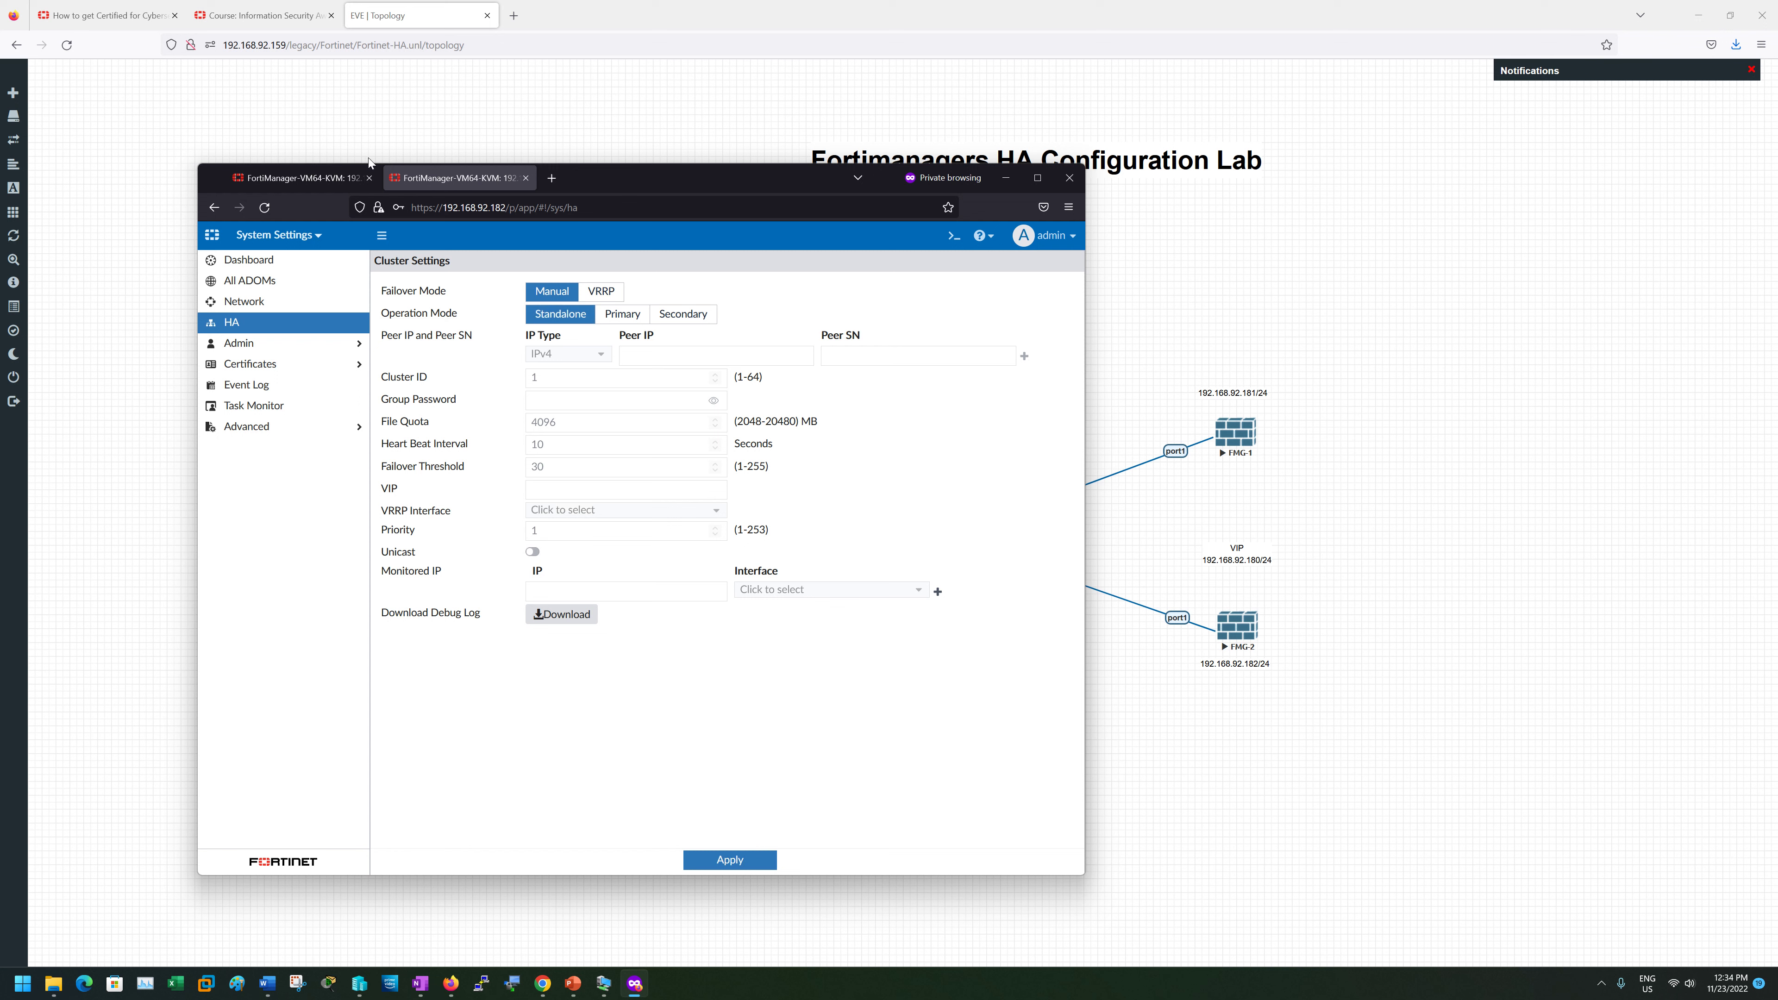
- On 192.168.92.181, review the HA settings and then the Network page
{"action": "left_click", "coordinate": [301, 178]}
{"action": "left_click", "coordinate": [232, 323]}
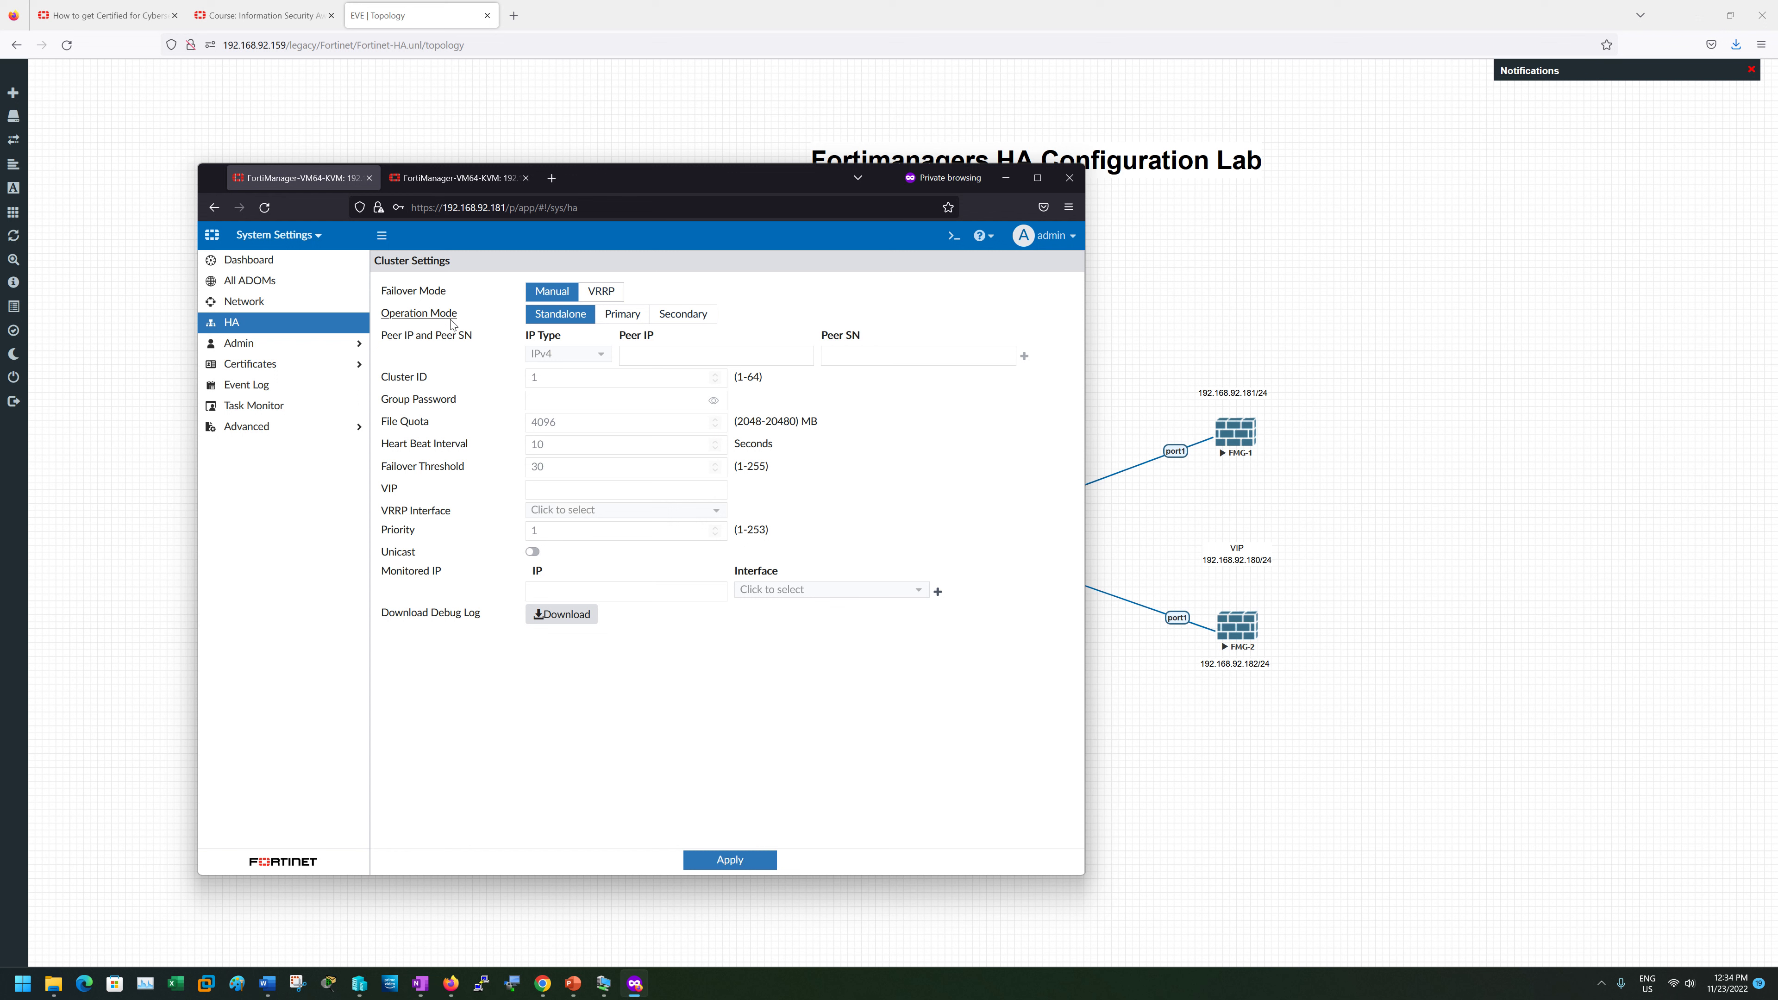
{"action": "left_click", "coordinate": [243, 301]}
- On 192.168.92.182, inspect port1's settings unchanged and return to the Network page
{"action": "key", "text": "ctrl+Tab"}
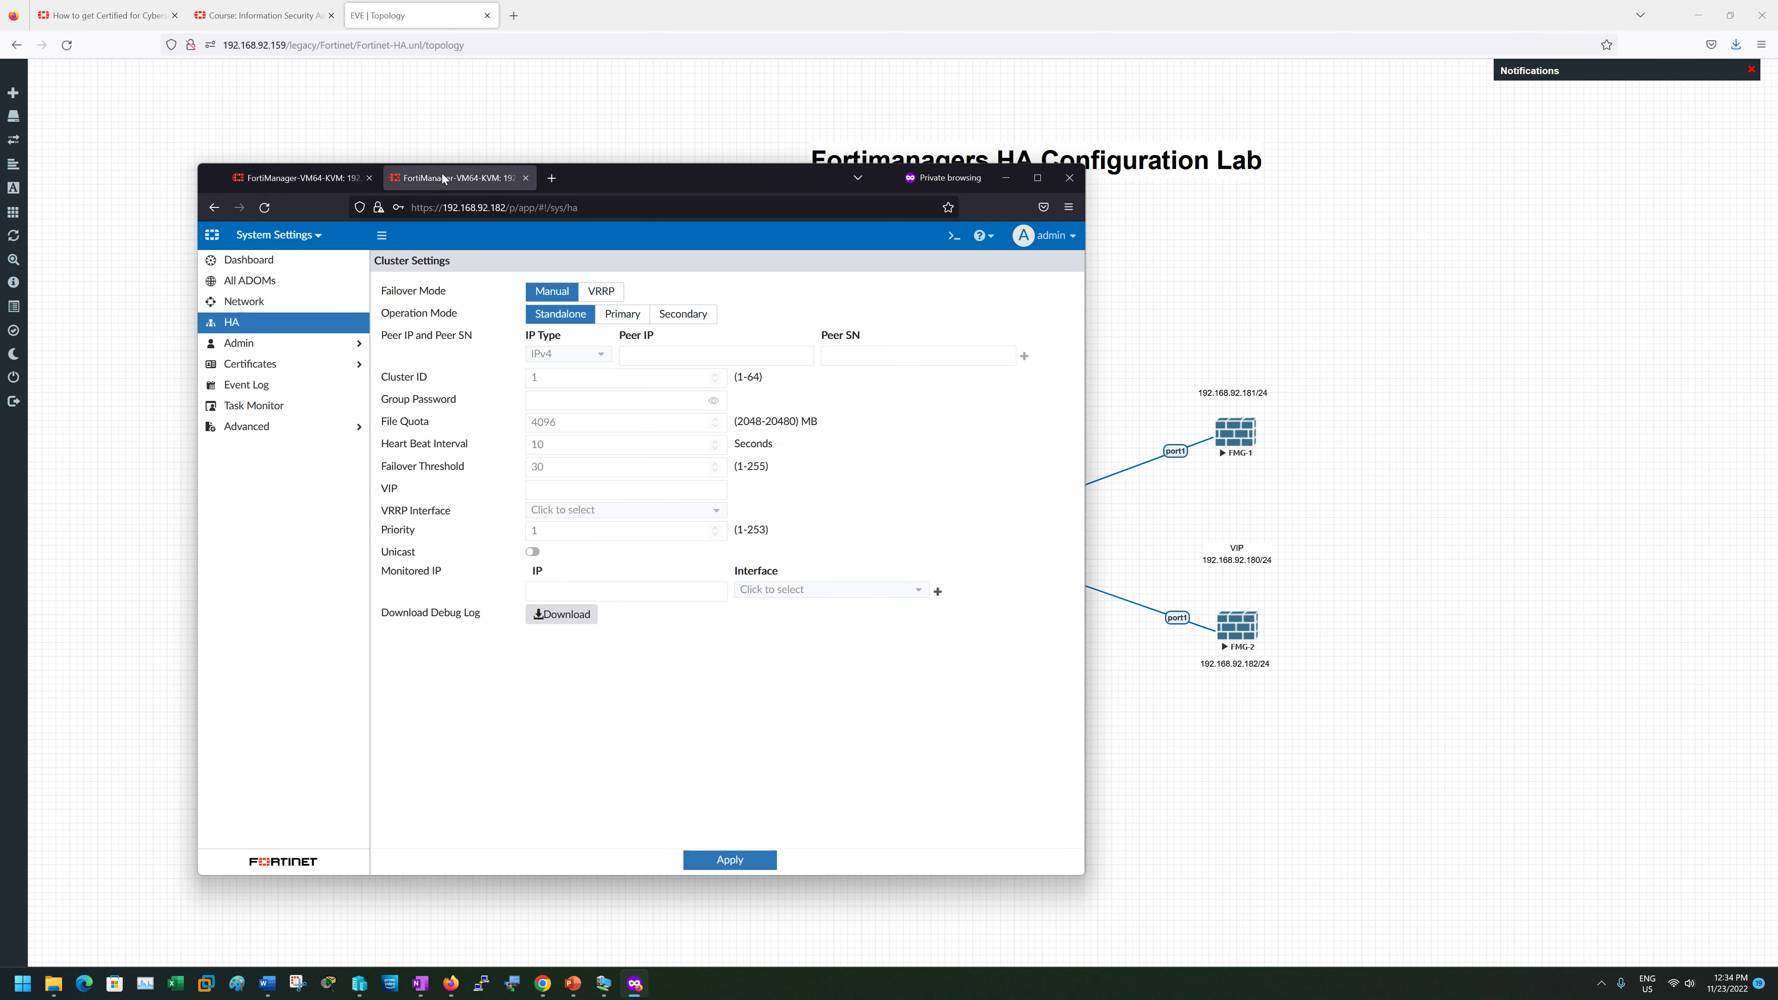
{"action": "left_click", "coordinate": [260, 308]}
{"action": "double_click", "coordinate": [448, 347]}
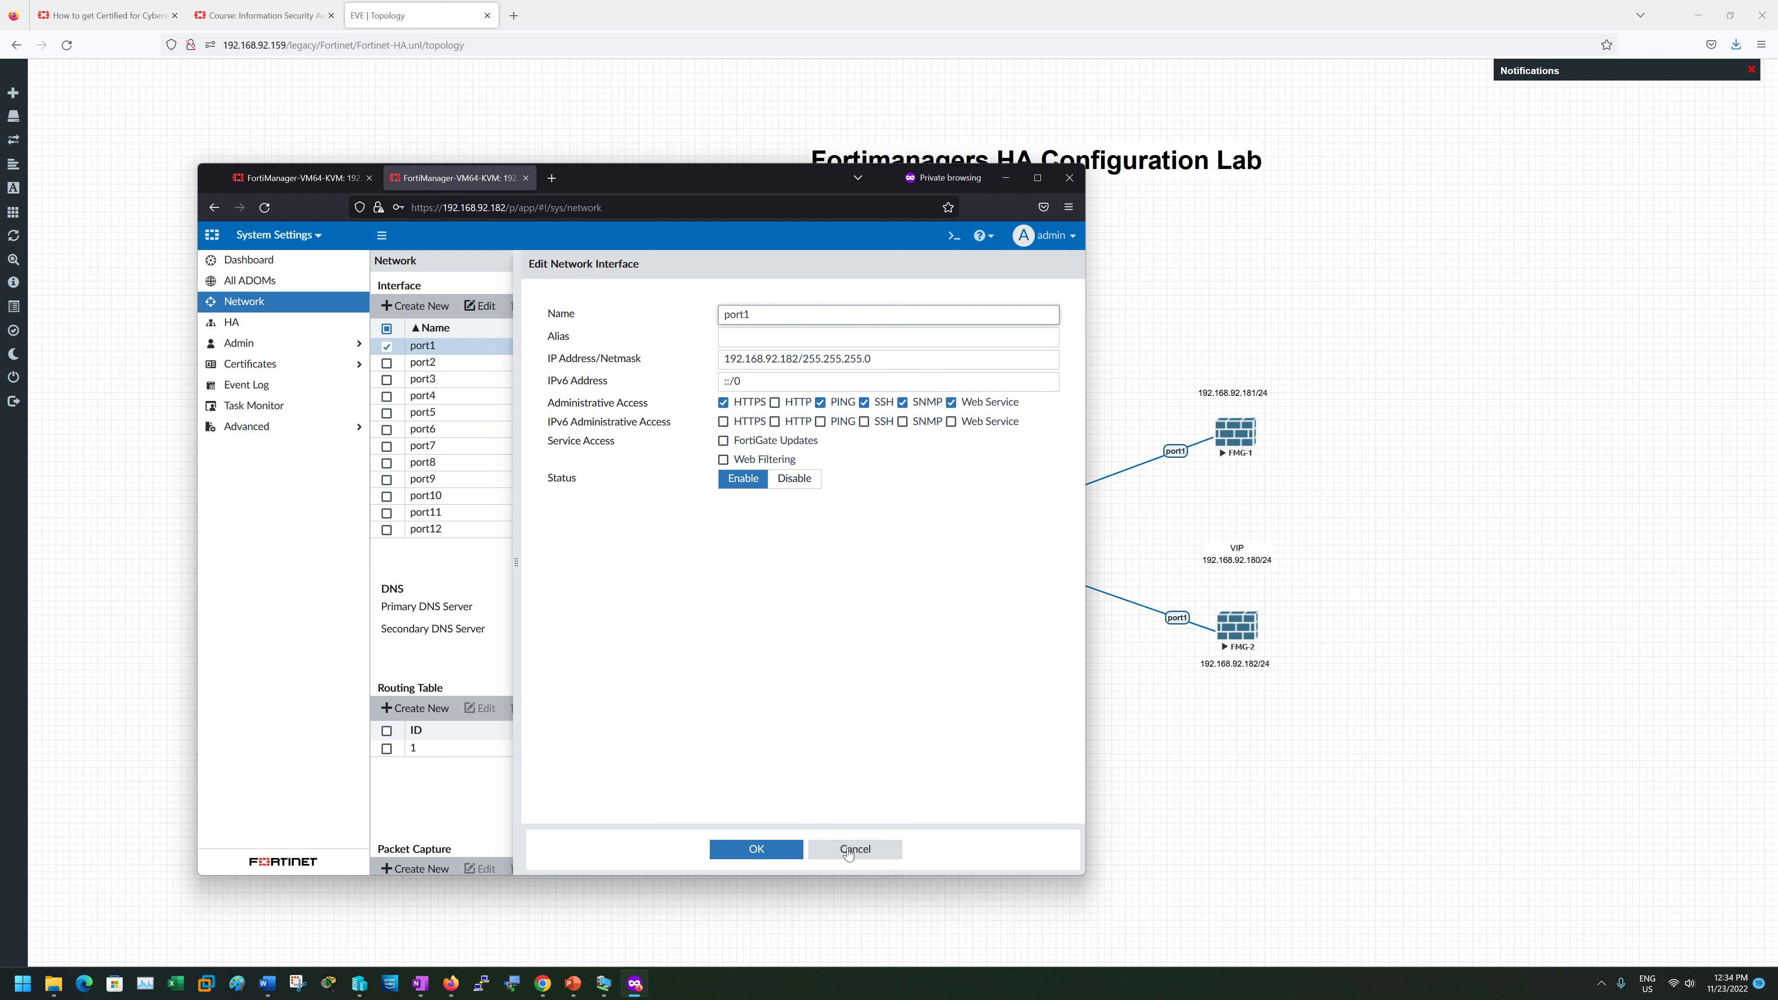
{"action": "left_click", "coordinate": [884, 851]}
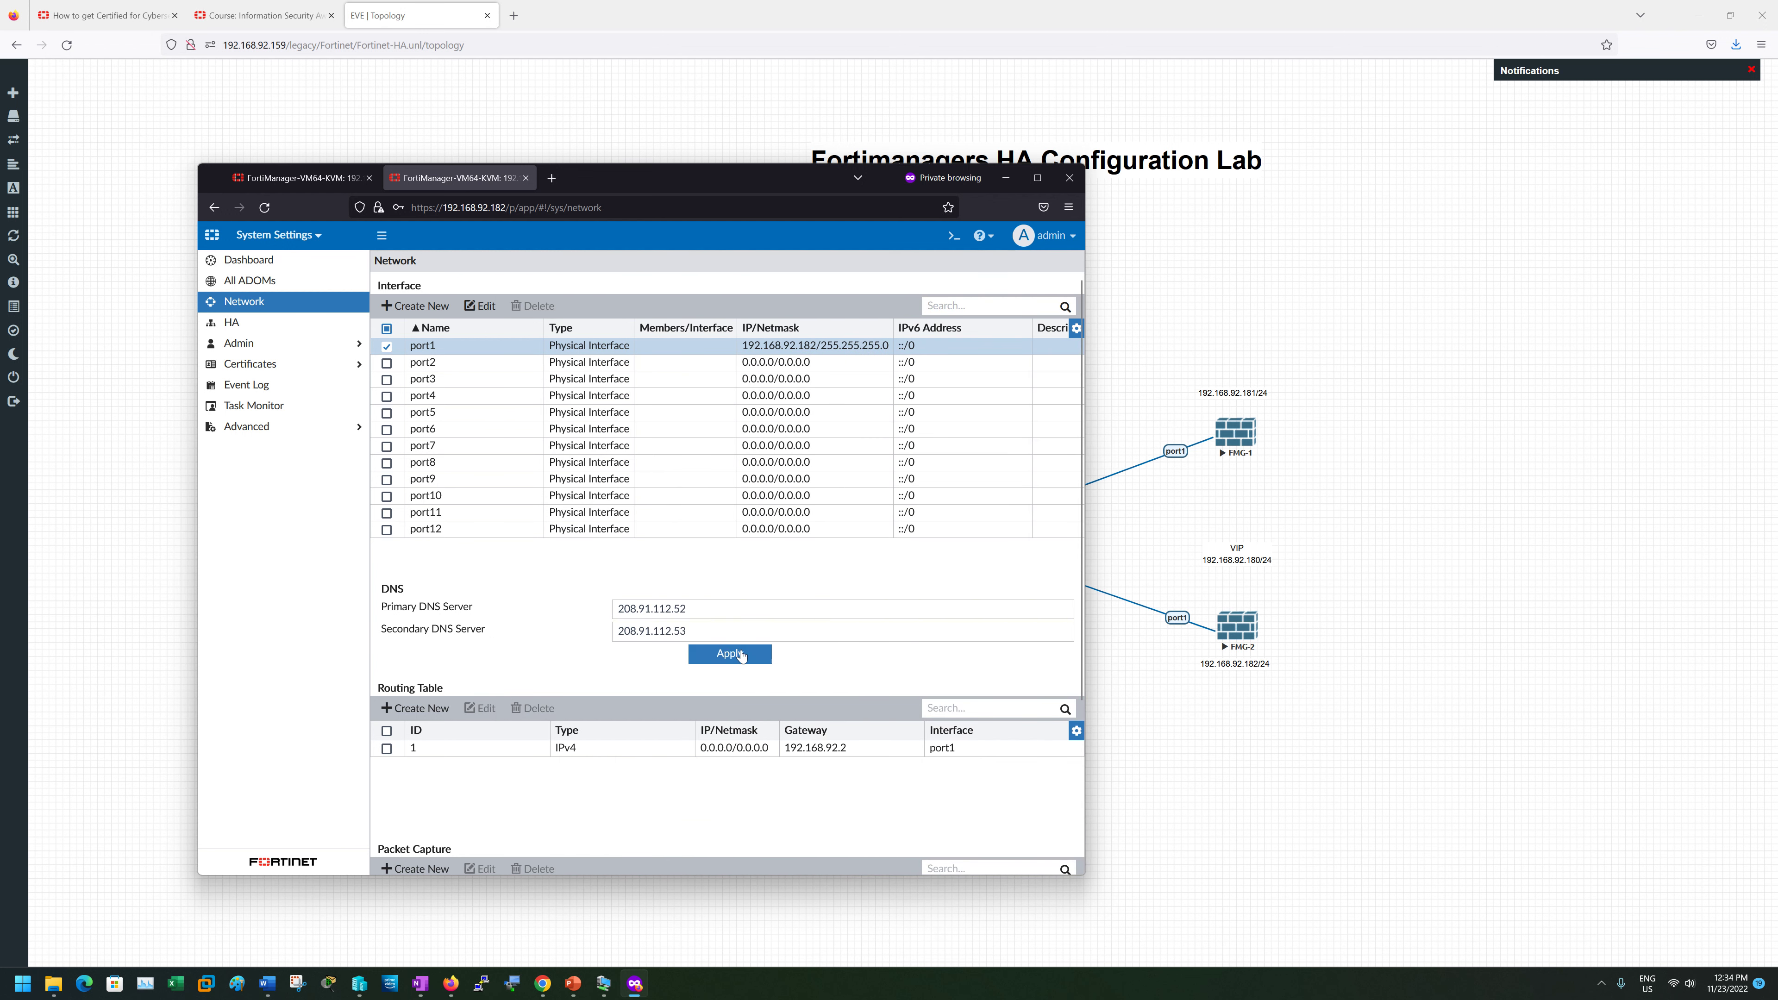
{"action": "left_click", "coordinate": [240, 324]}
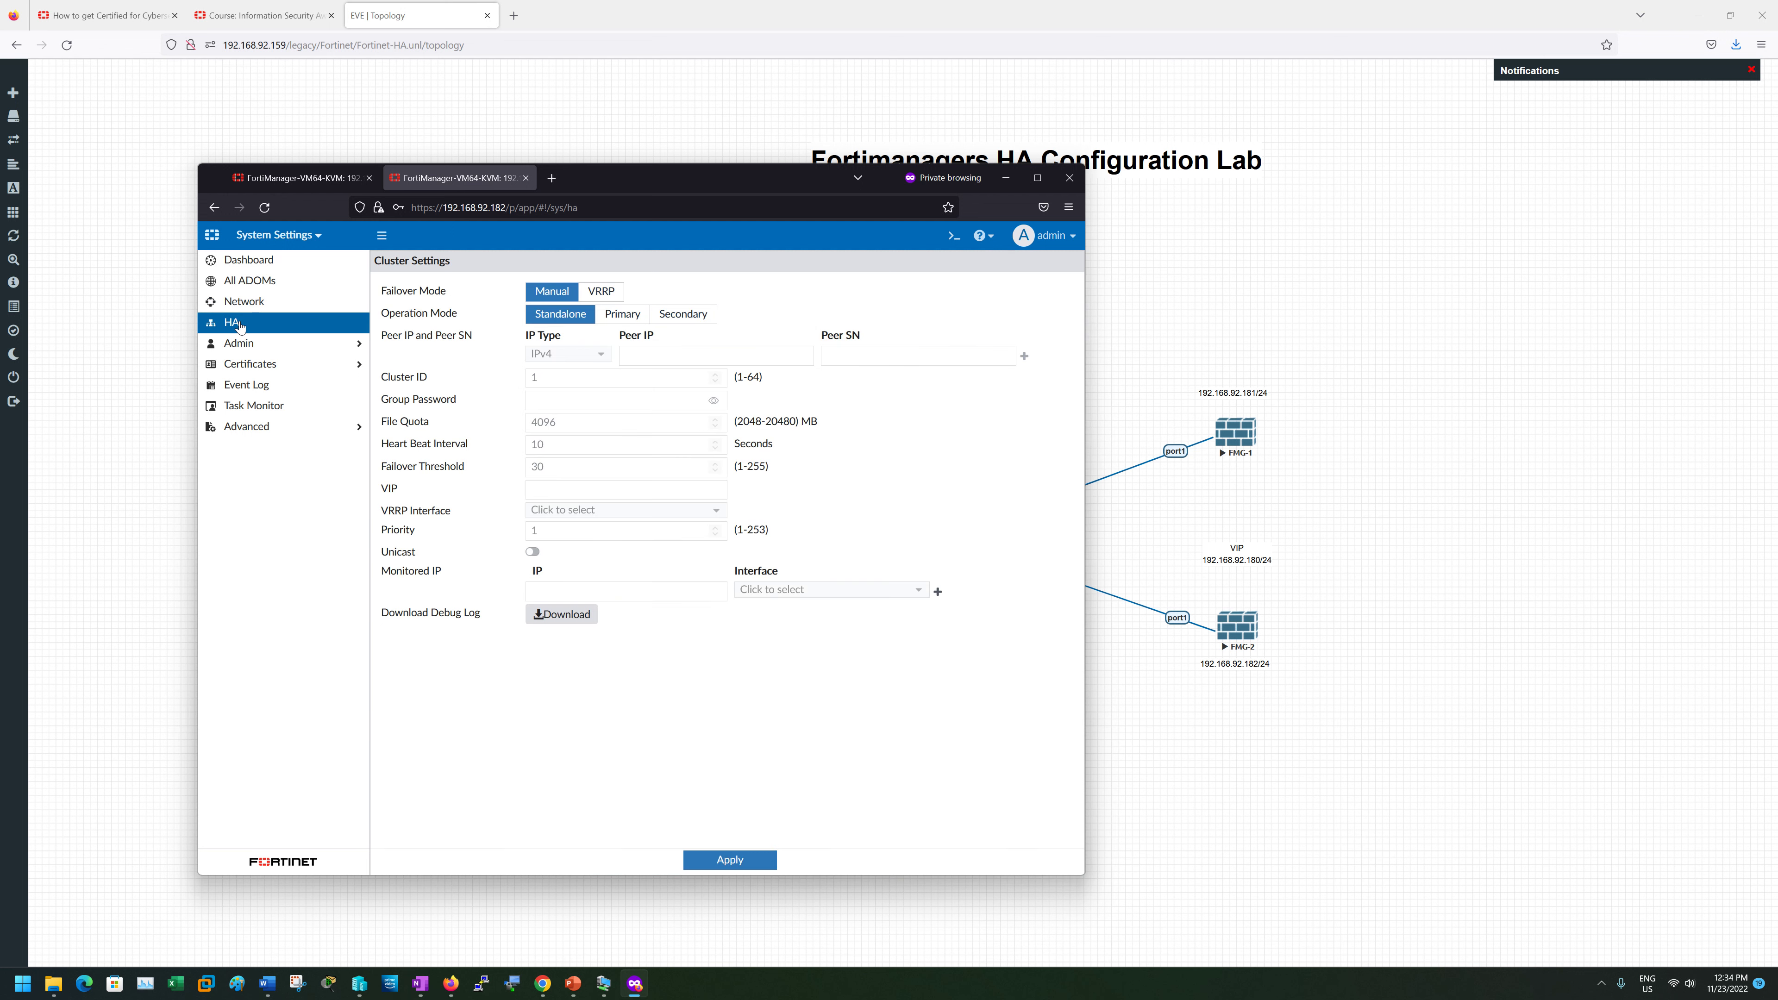
{"action": "left_click", "coordinate": [248, 300]}
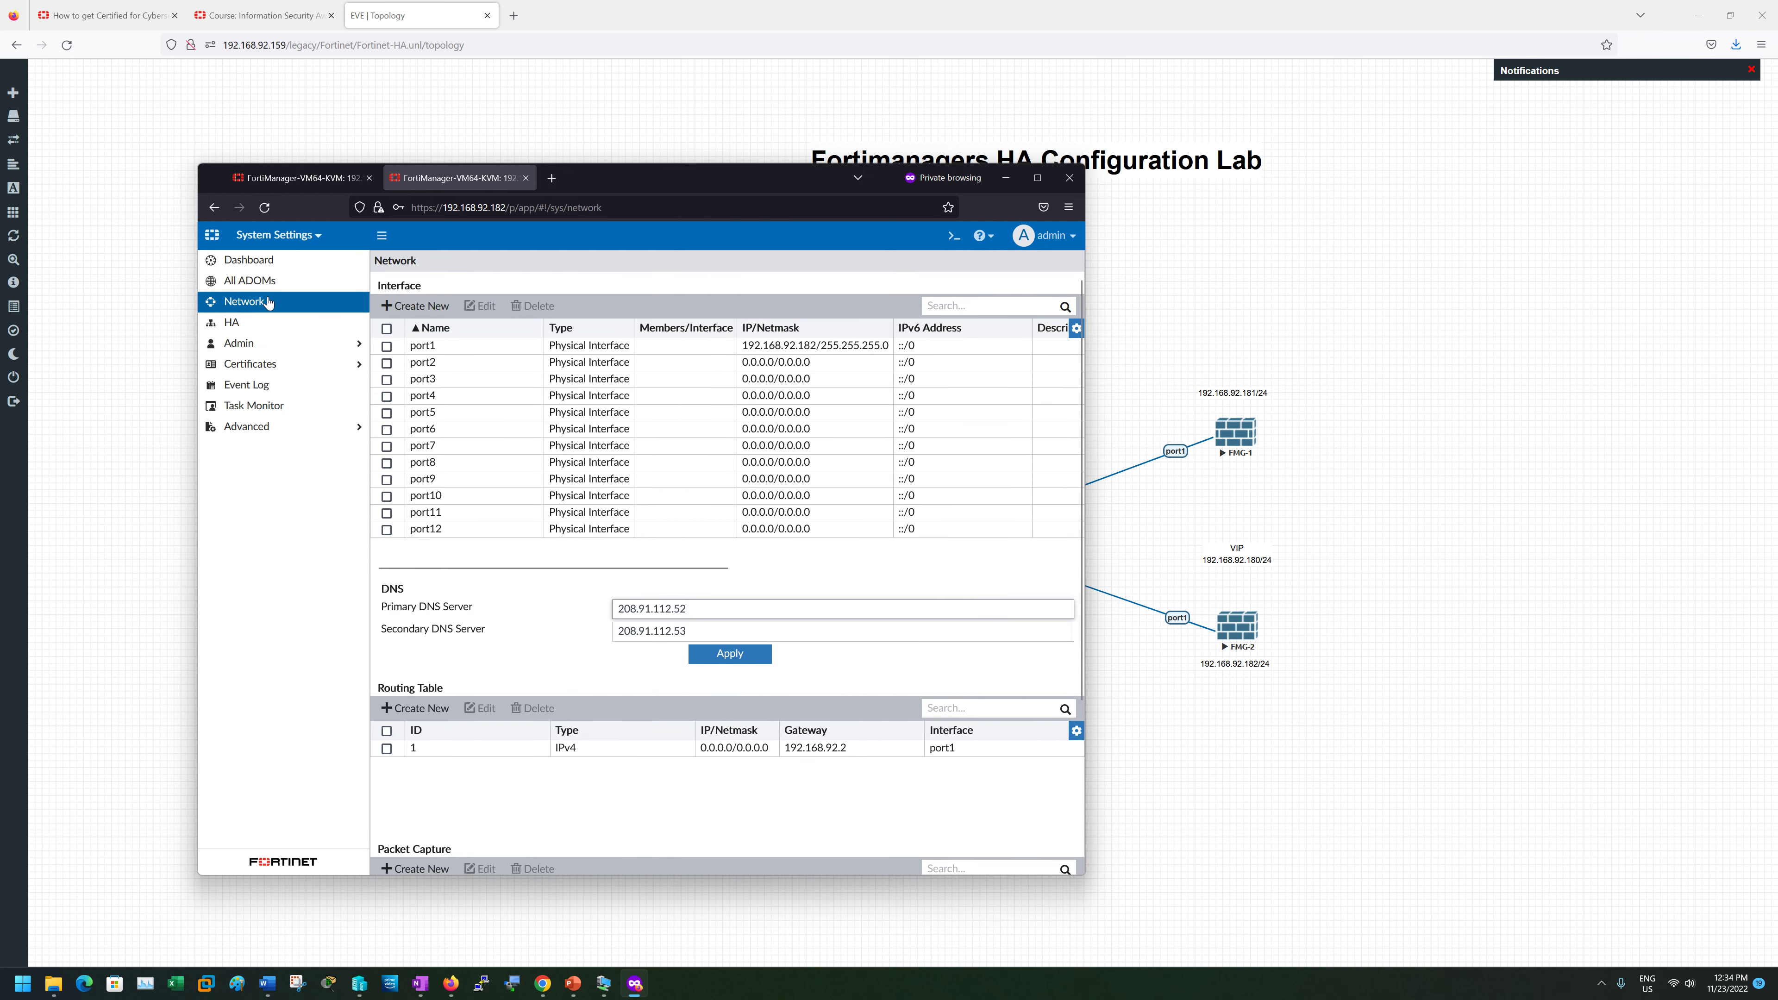
- On 192.168.92.182, run 'show system interface port1' in the CLI console
{"action": "left_click", "coordinate": [953, 236]}
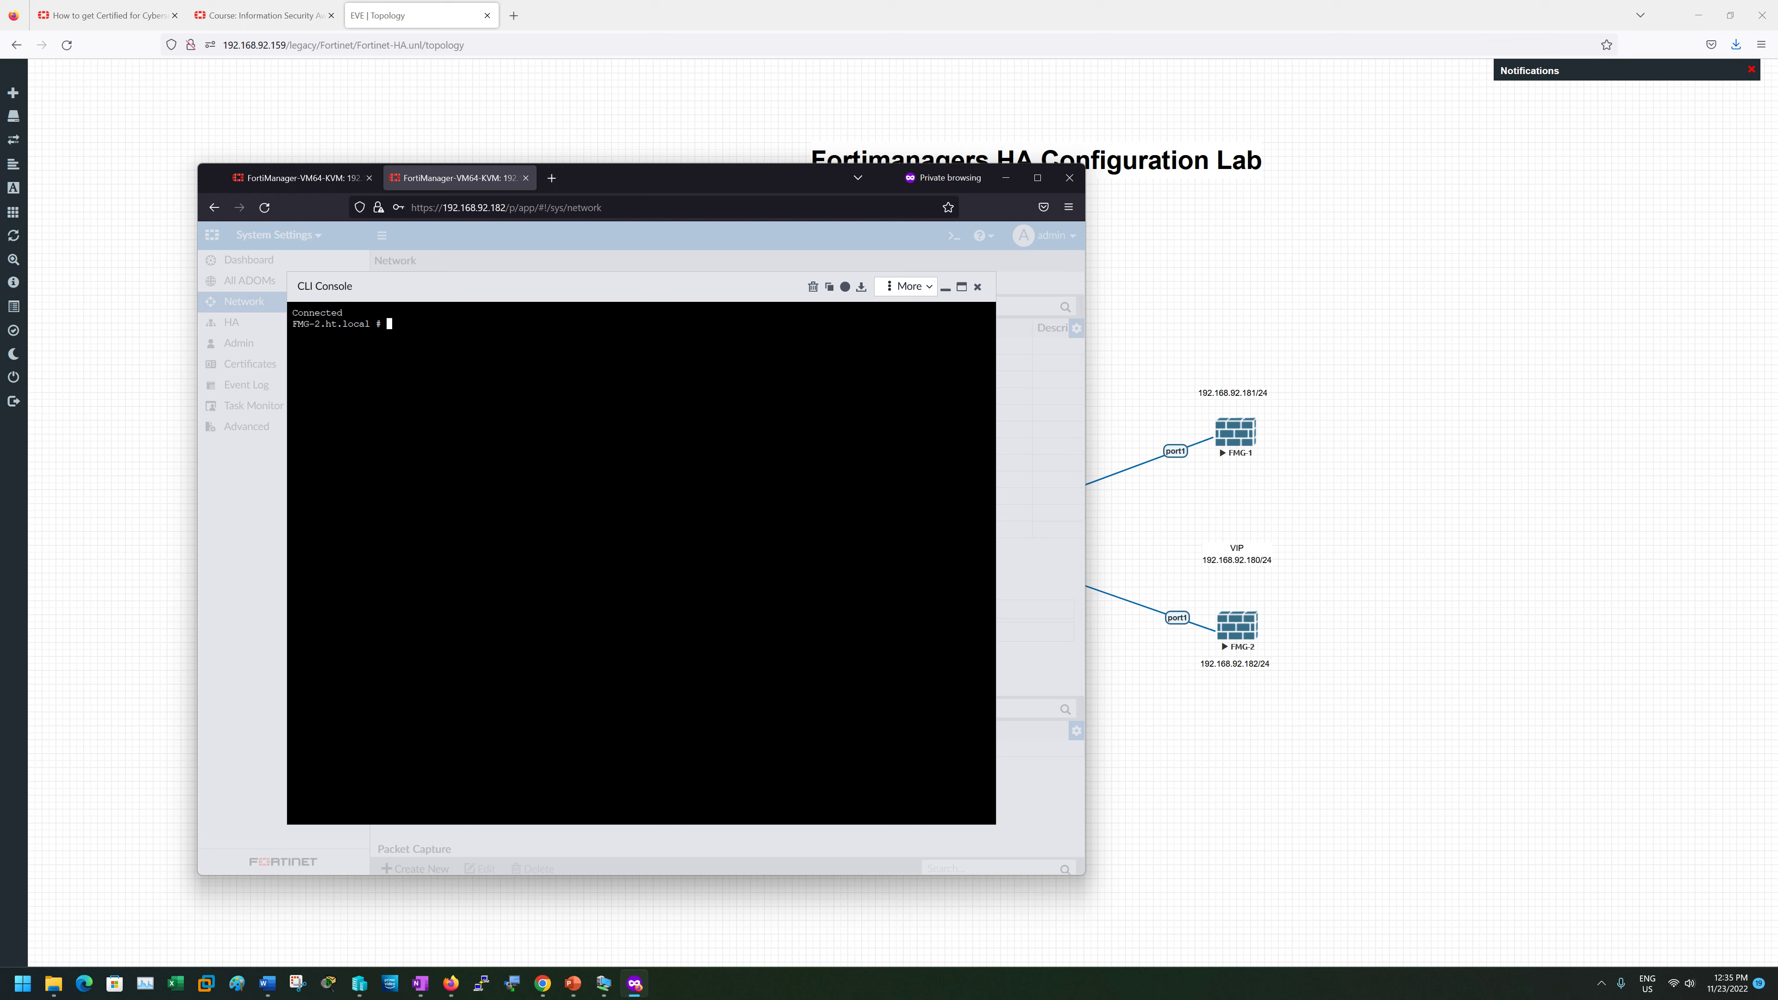
{"action": "type", "text": "shw "}
{"action": "type", "text": "po"}
{"action": "type", "text": "ystem interface "}
{"action": "type", "text": "port1"}
{"action": "key", "text": "Return"}
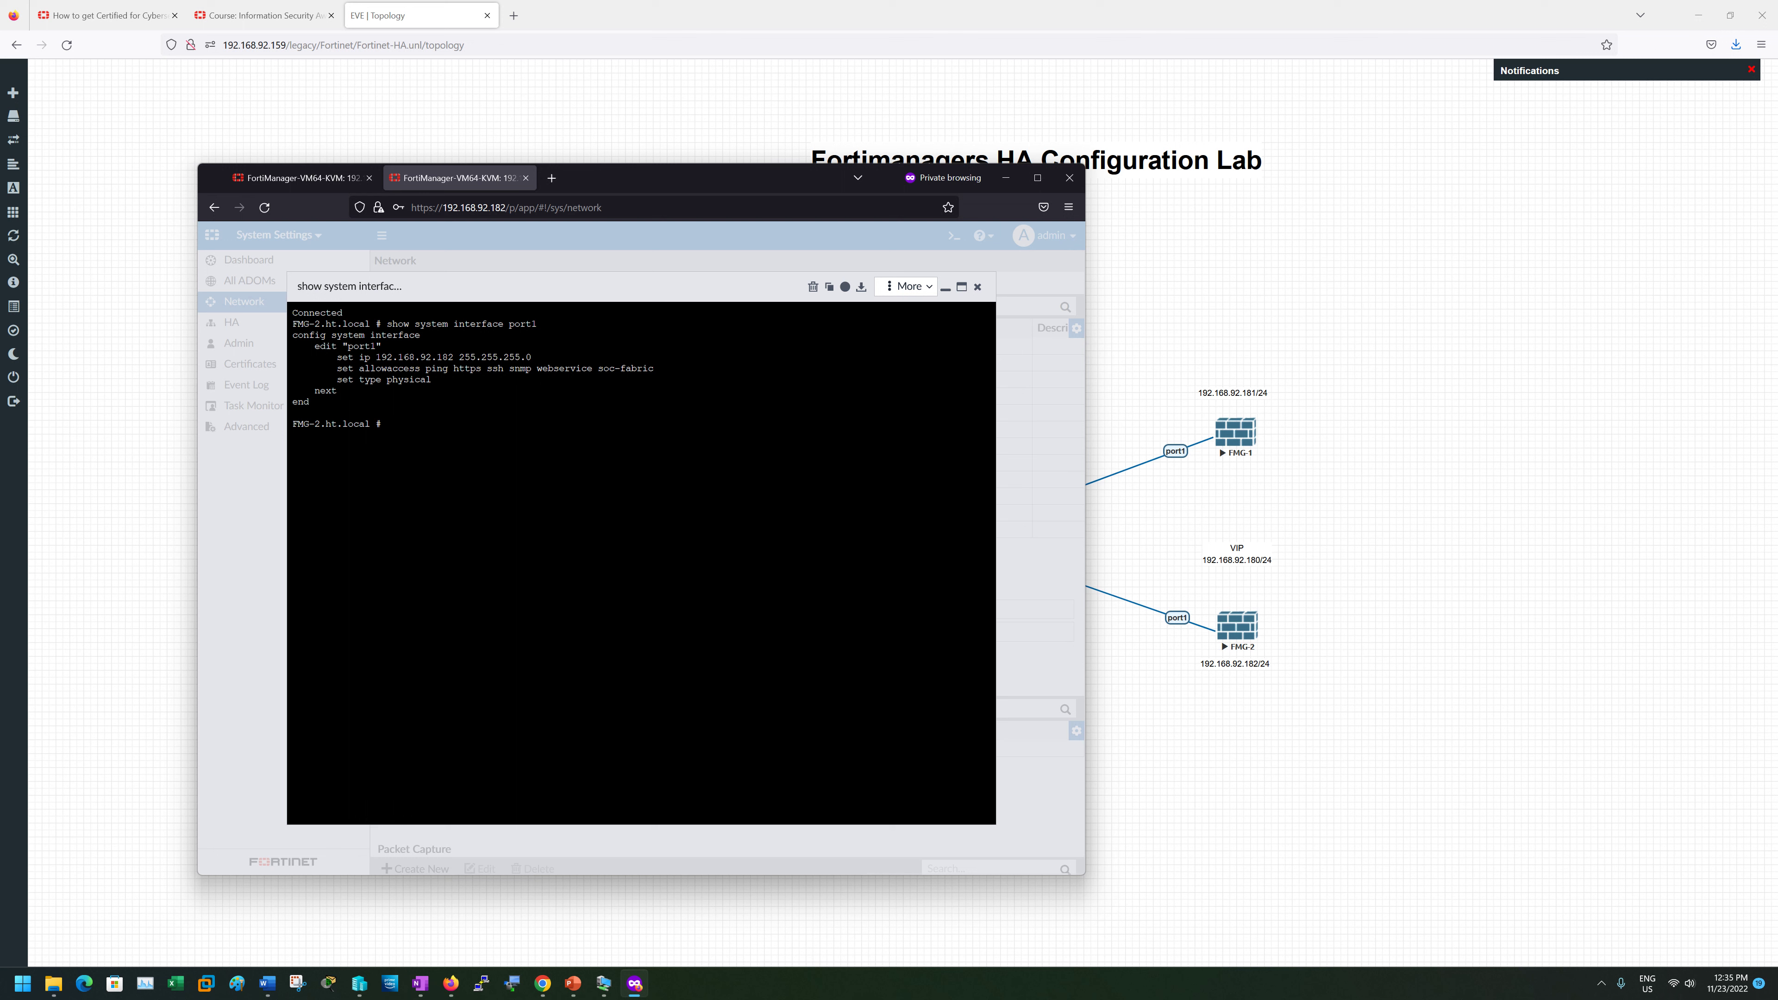
- Highlight port1's edit and set allowaccess lines in the output, then close the CLI console
{"action": "left_click_drag", "start_coordinate": [312, 401], "coordinate": [297, 335]}
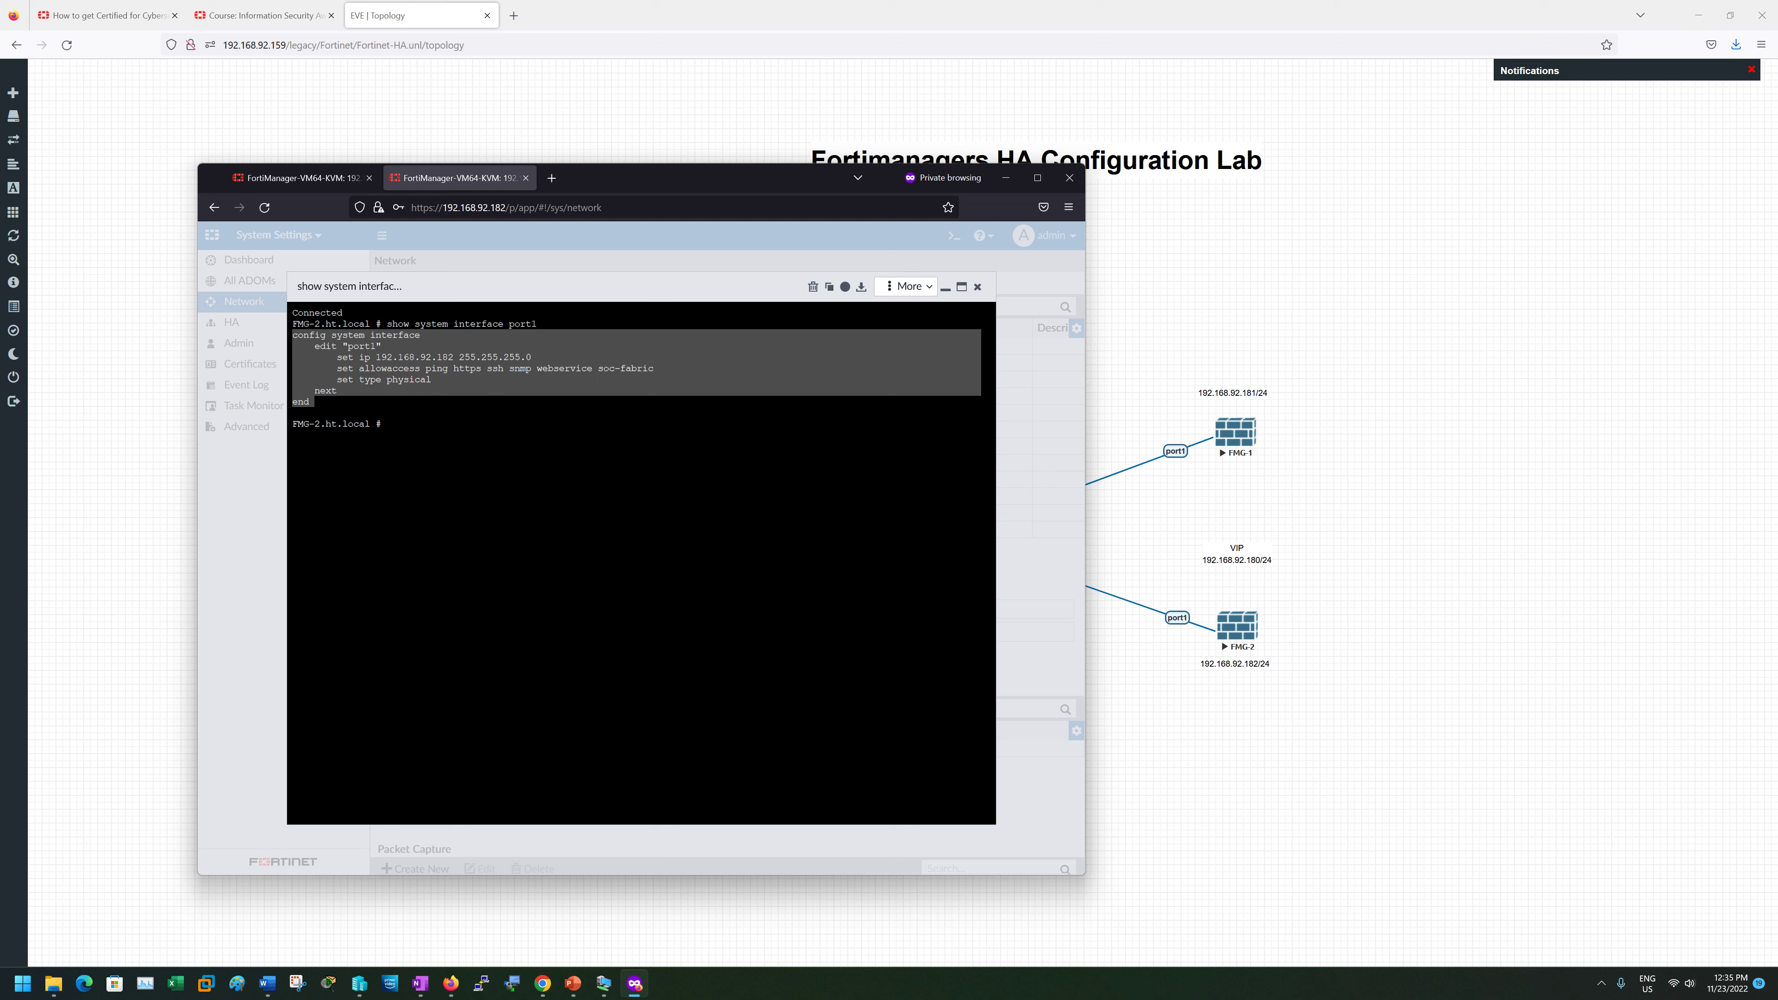
{"action": "left_click_drag", "start_coordinate": [425, 369], "coordinate": [654, 368]}
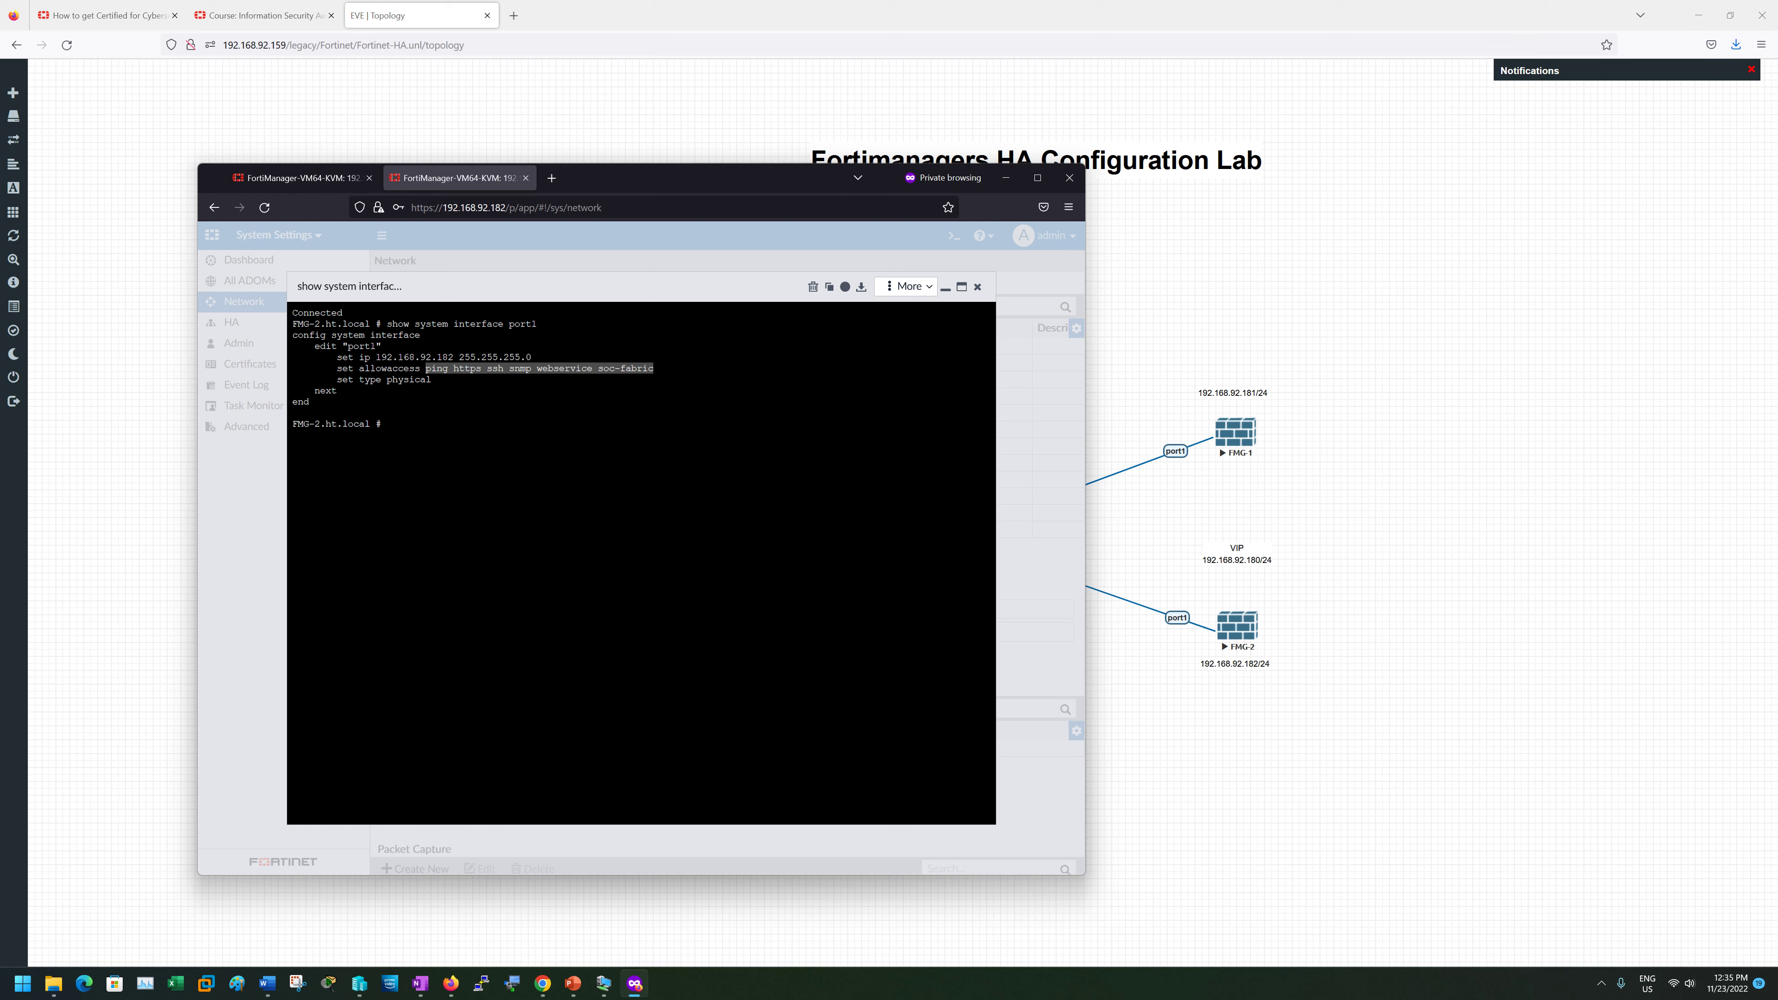
{"action": "left_click_drag", "start_coordinate": [292, 335], "coordinate": [415, 335]}
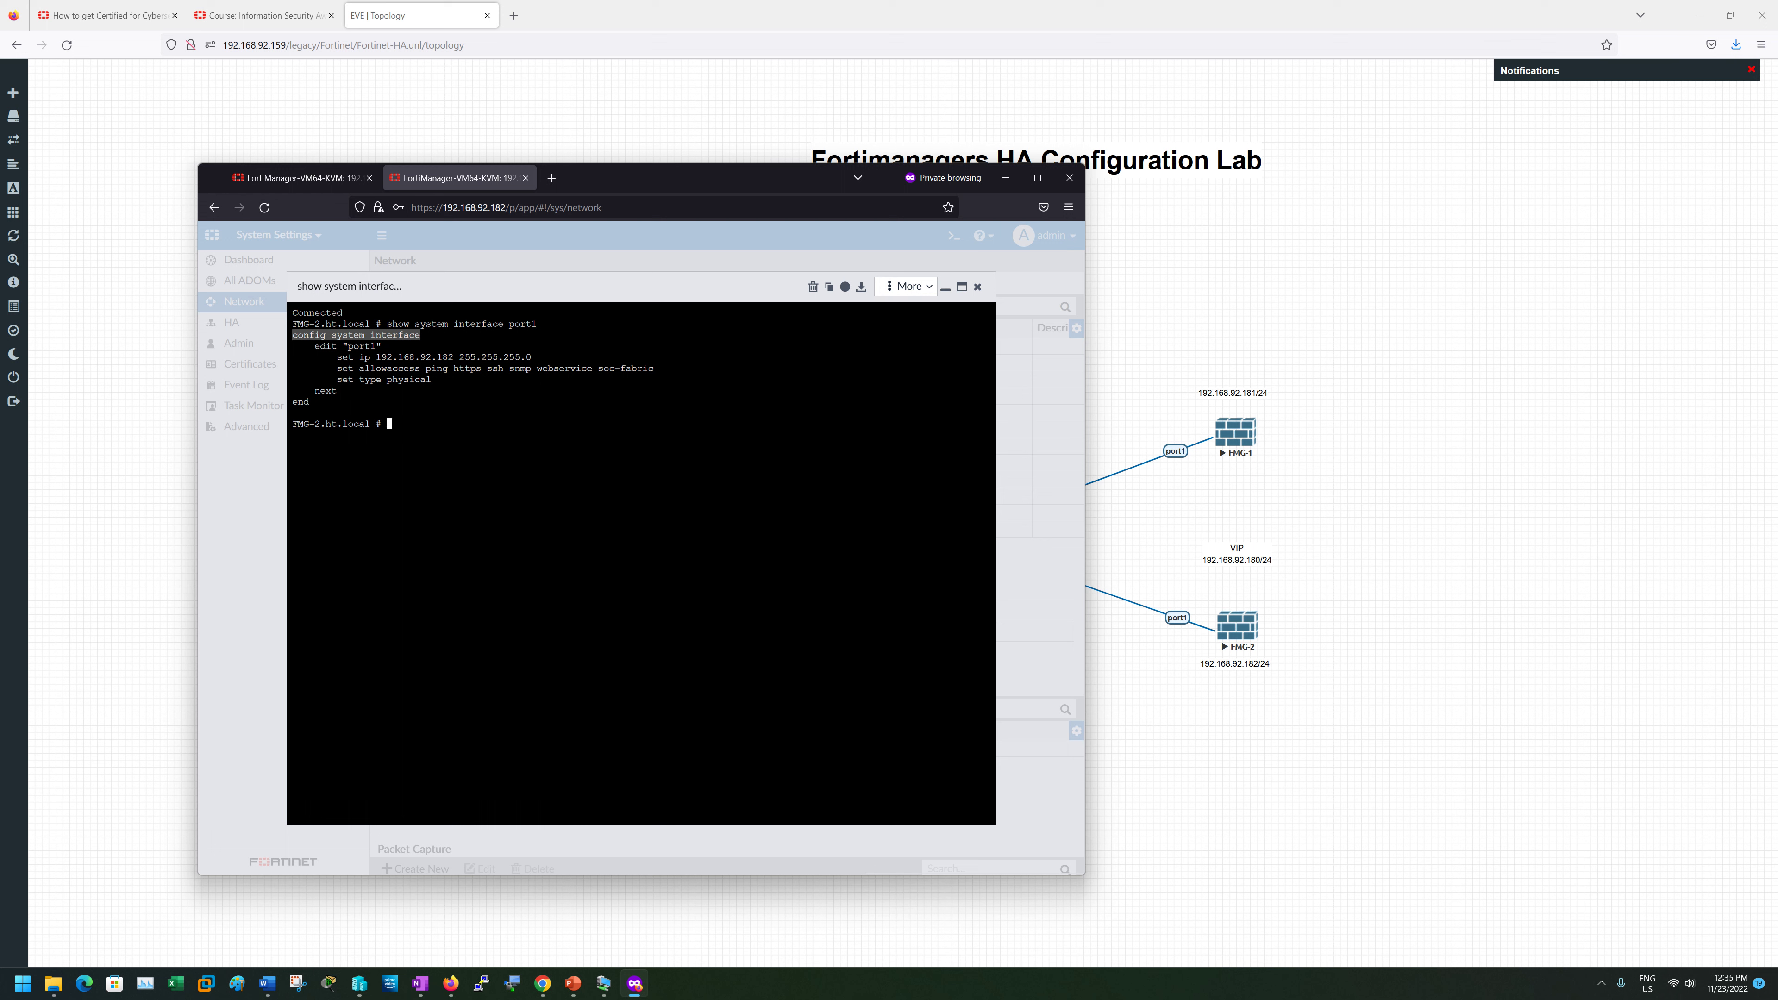
{"action": "left_click_drag", "start_coordinate": [314, 346], "coordinate": [364, 346]}
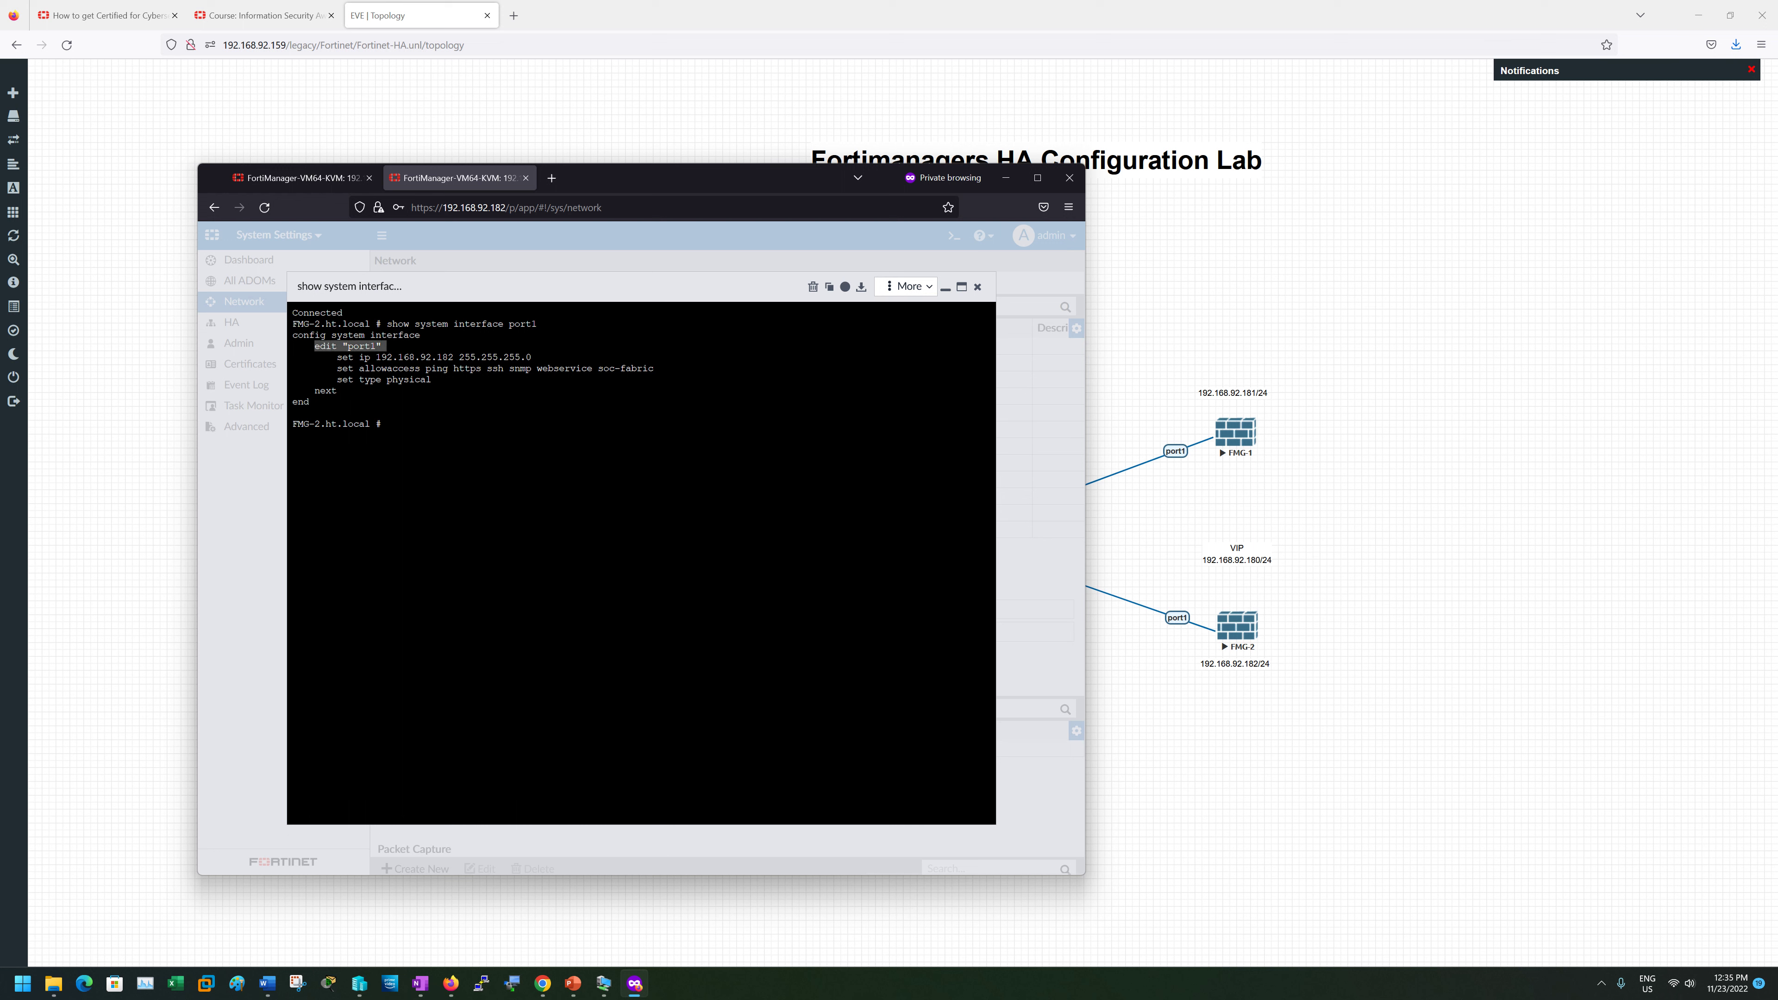
{"action": "left_click_drag", "start_coordinate": [337, 369], "coordinate": [647, 369]}
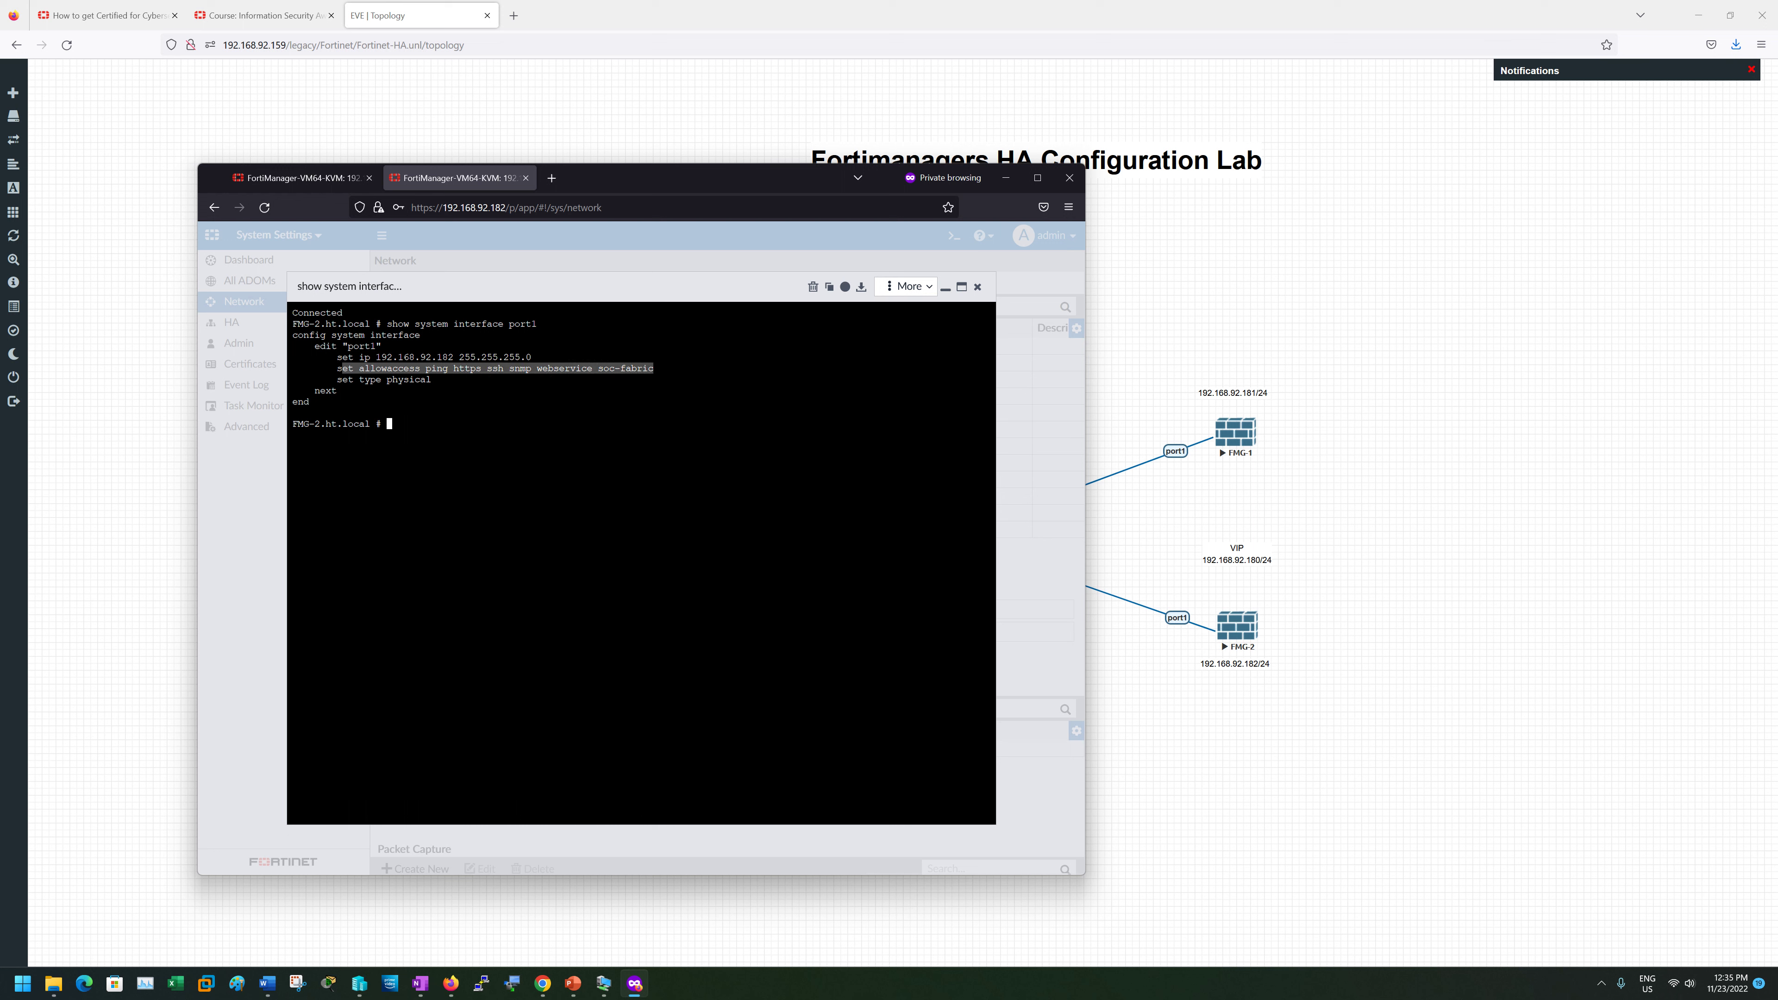
{"action": "left_click", "coordinate": [406, 429]}
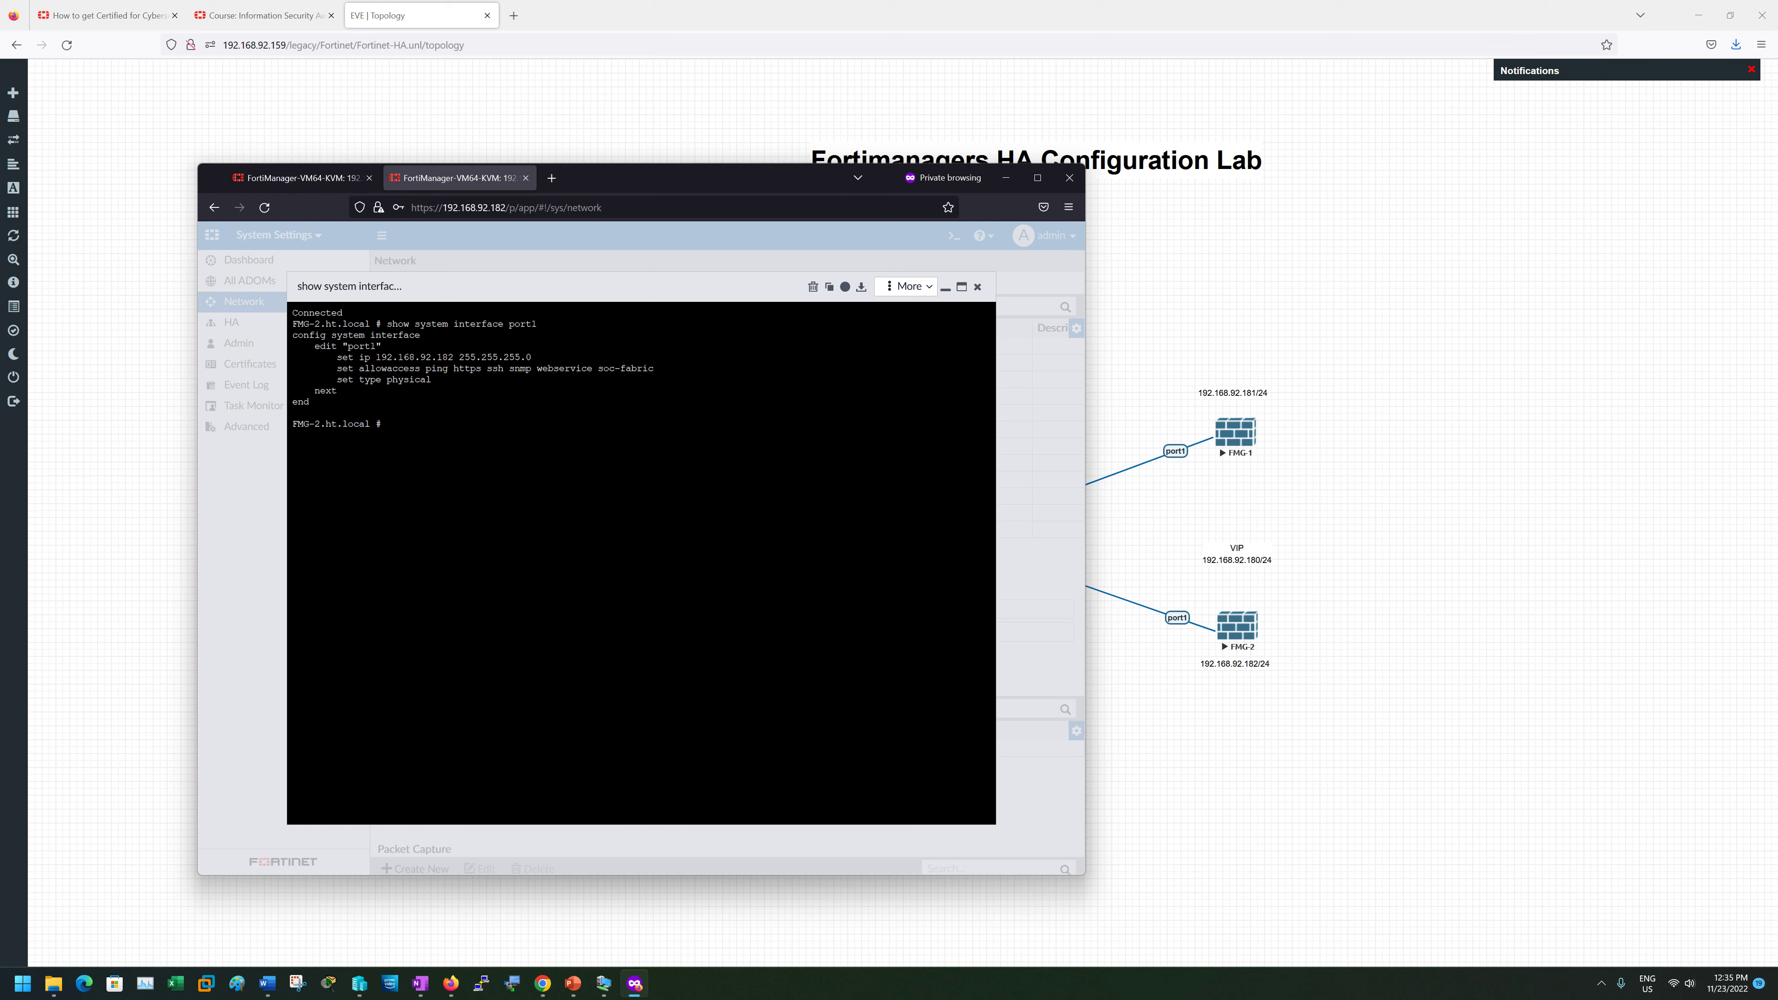
{"action": "left_click", "coordinate": [978, 288]}
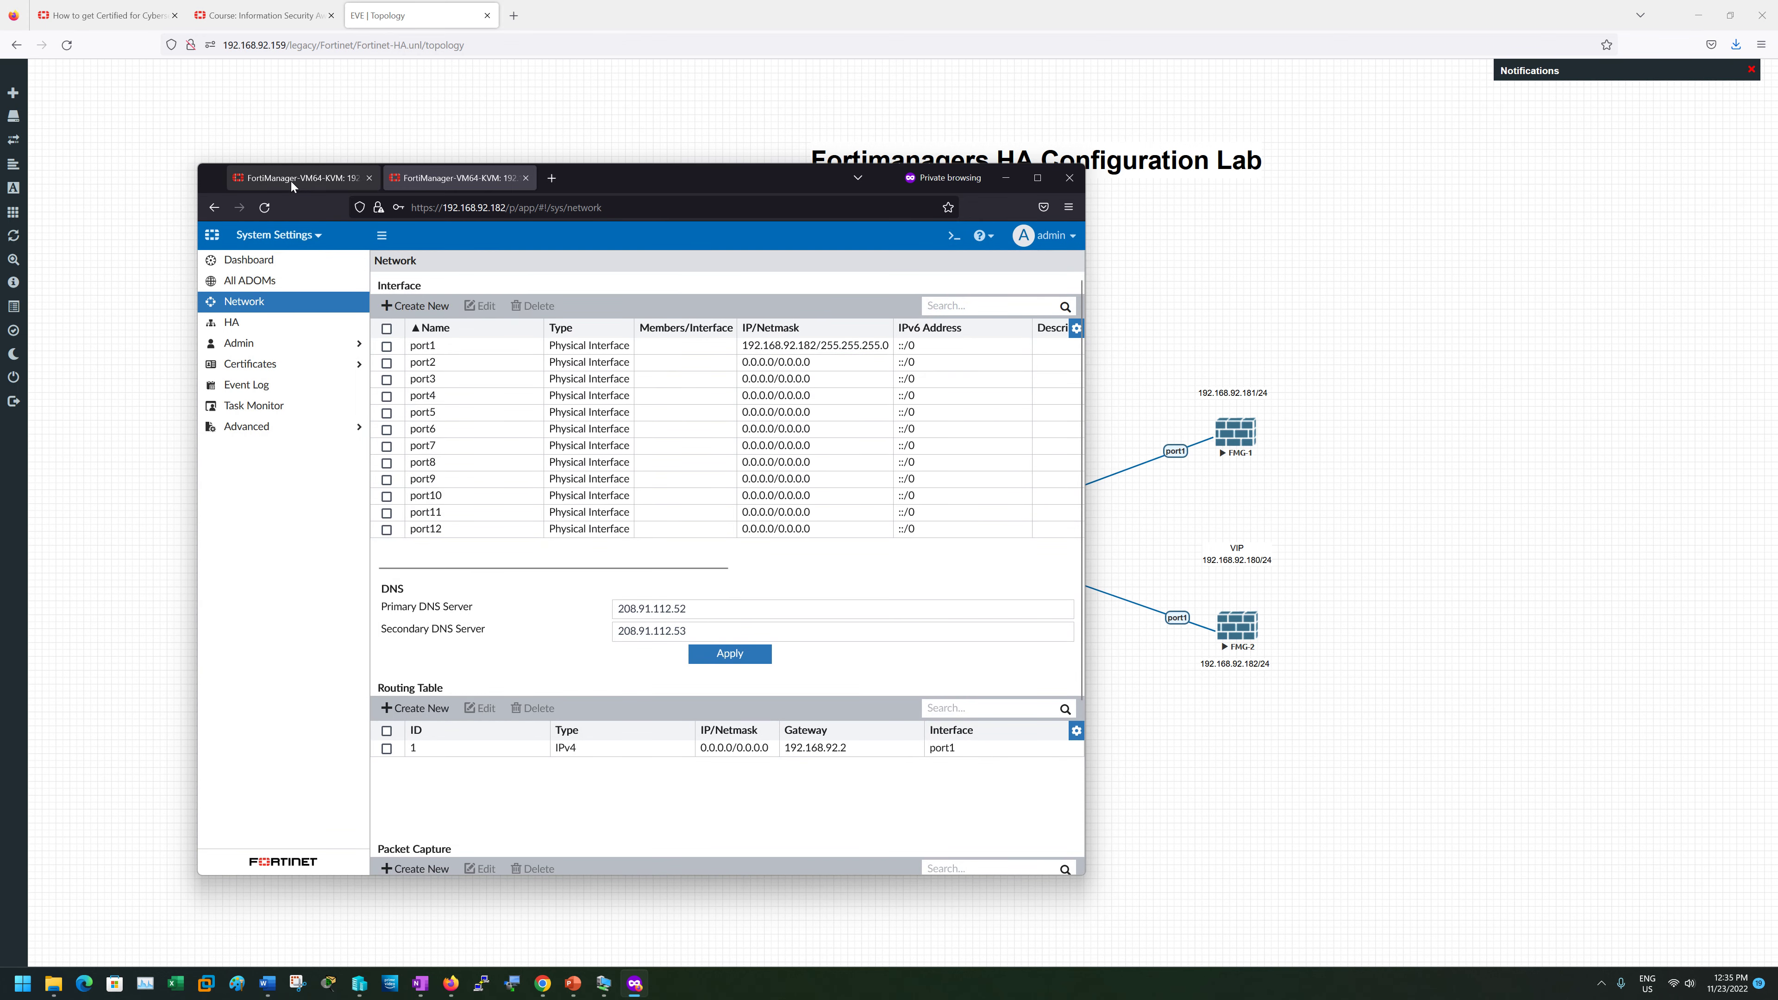
- Check the 192.168.92.182 dashboard, then on 192.168.92.181 choose VRRP failover in System Settings > HA
{"action": "left_click", "coordinate": [290, 181]}
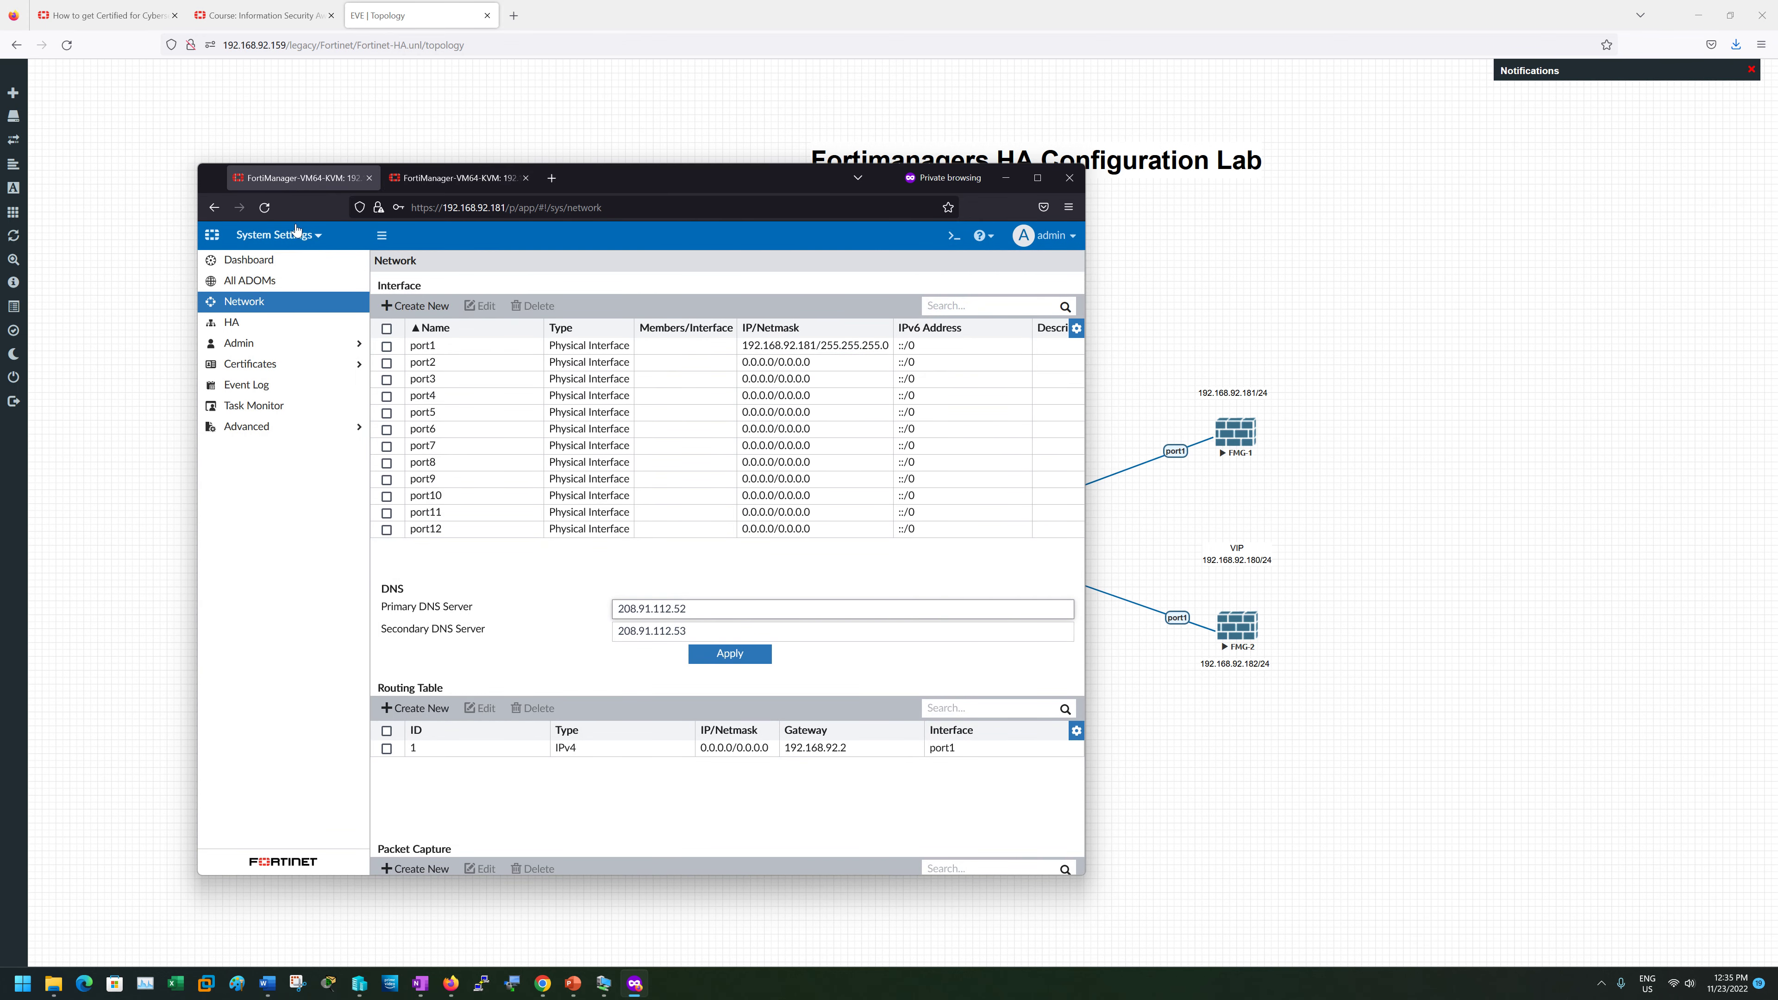
{"action": "left_click", "coordinate": [433, 187]}
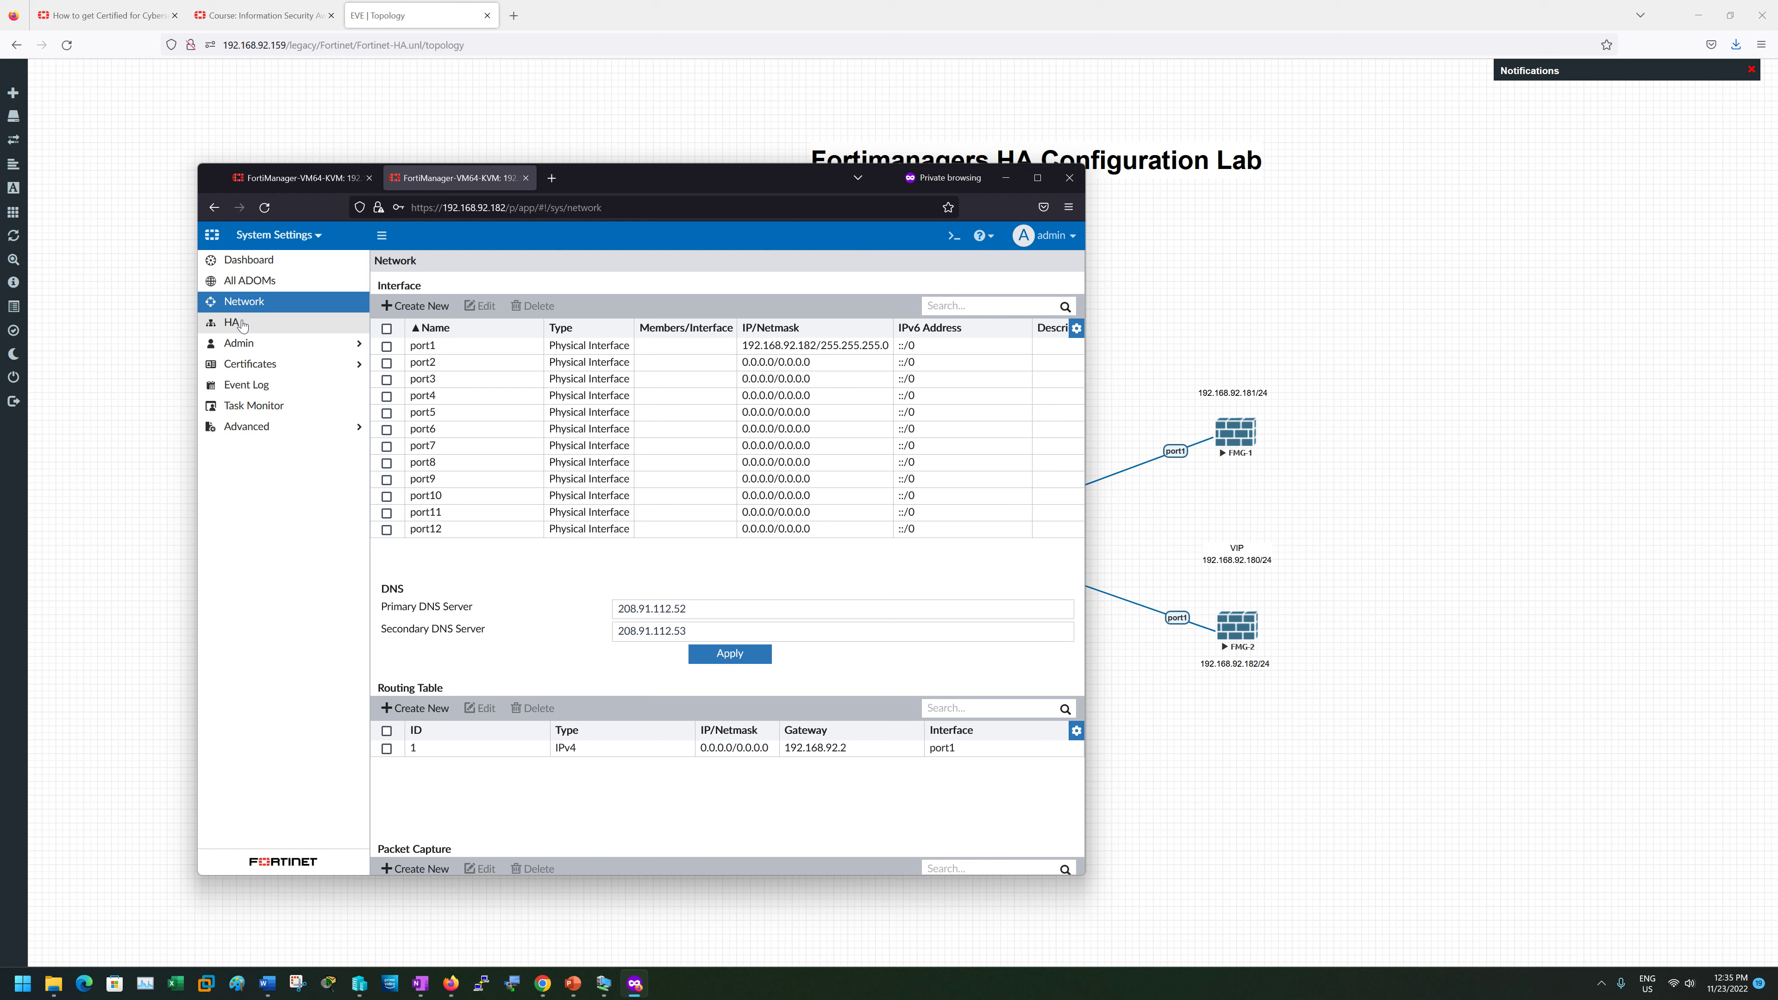
{"action": "left_click", "coordinate": [256, 262]}
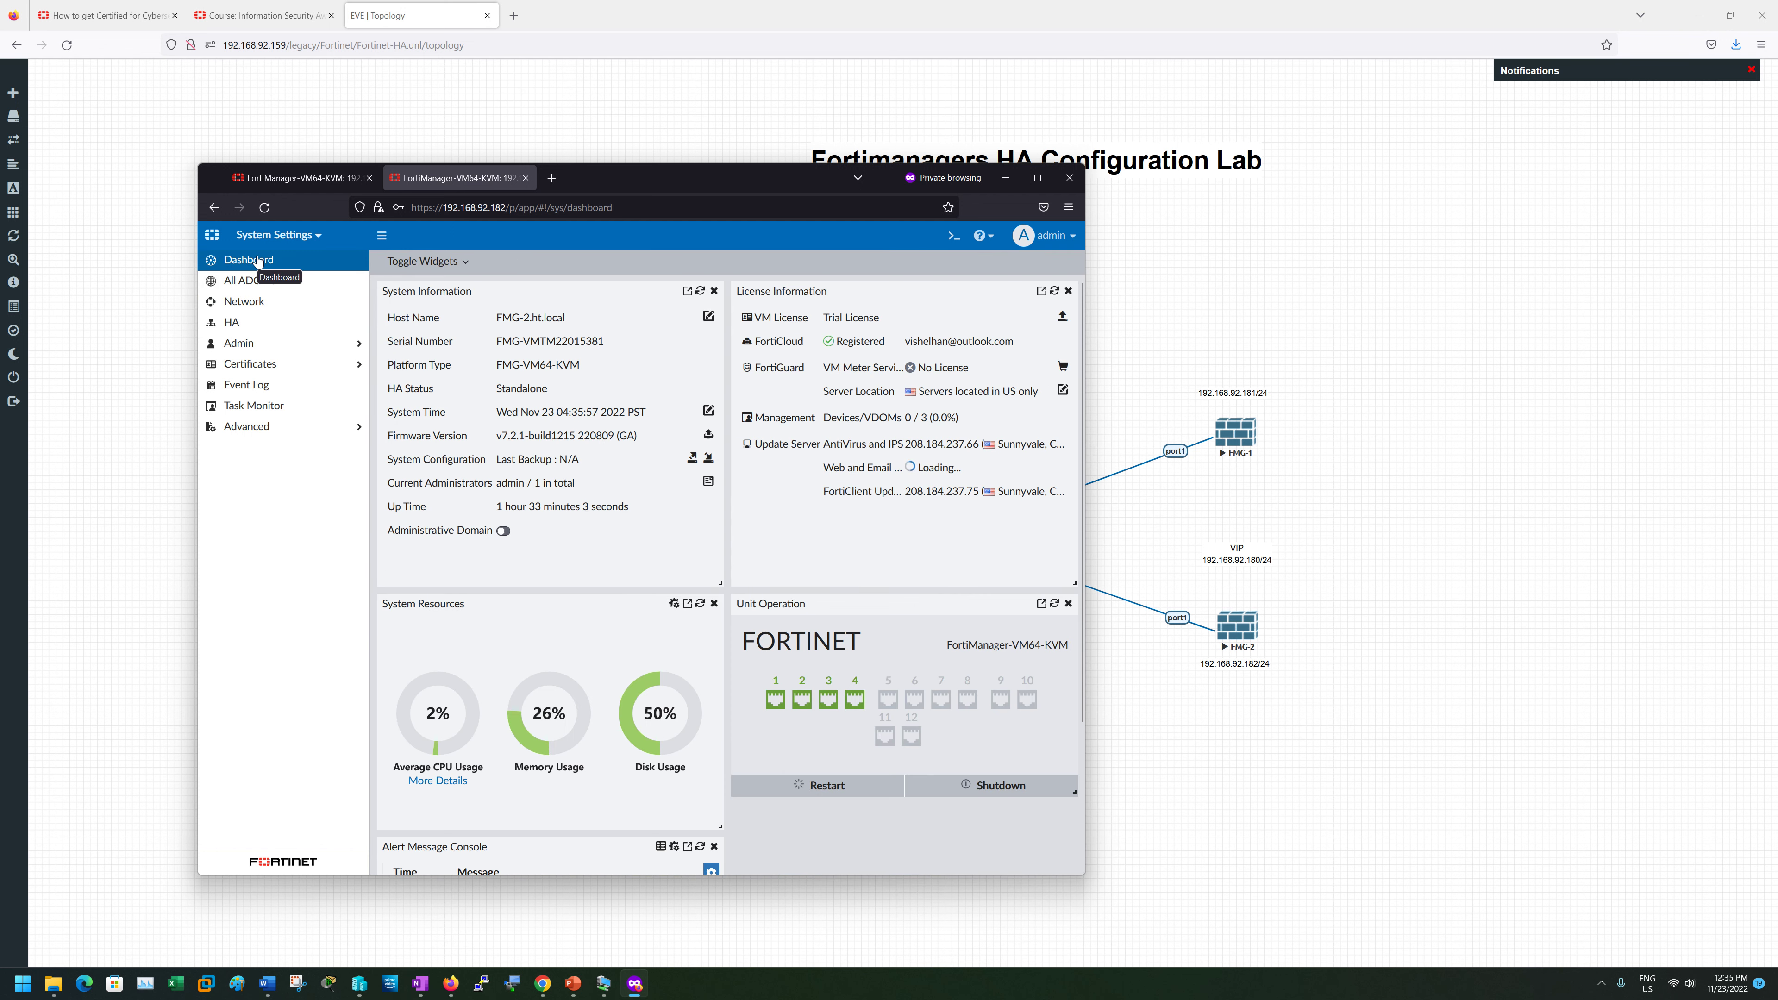
{"action": "left_click", "coordinate": [303, 179]}
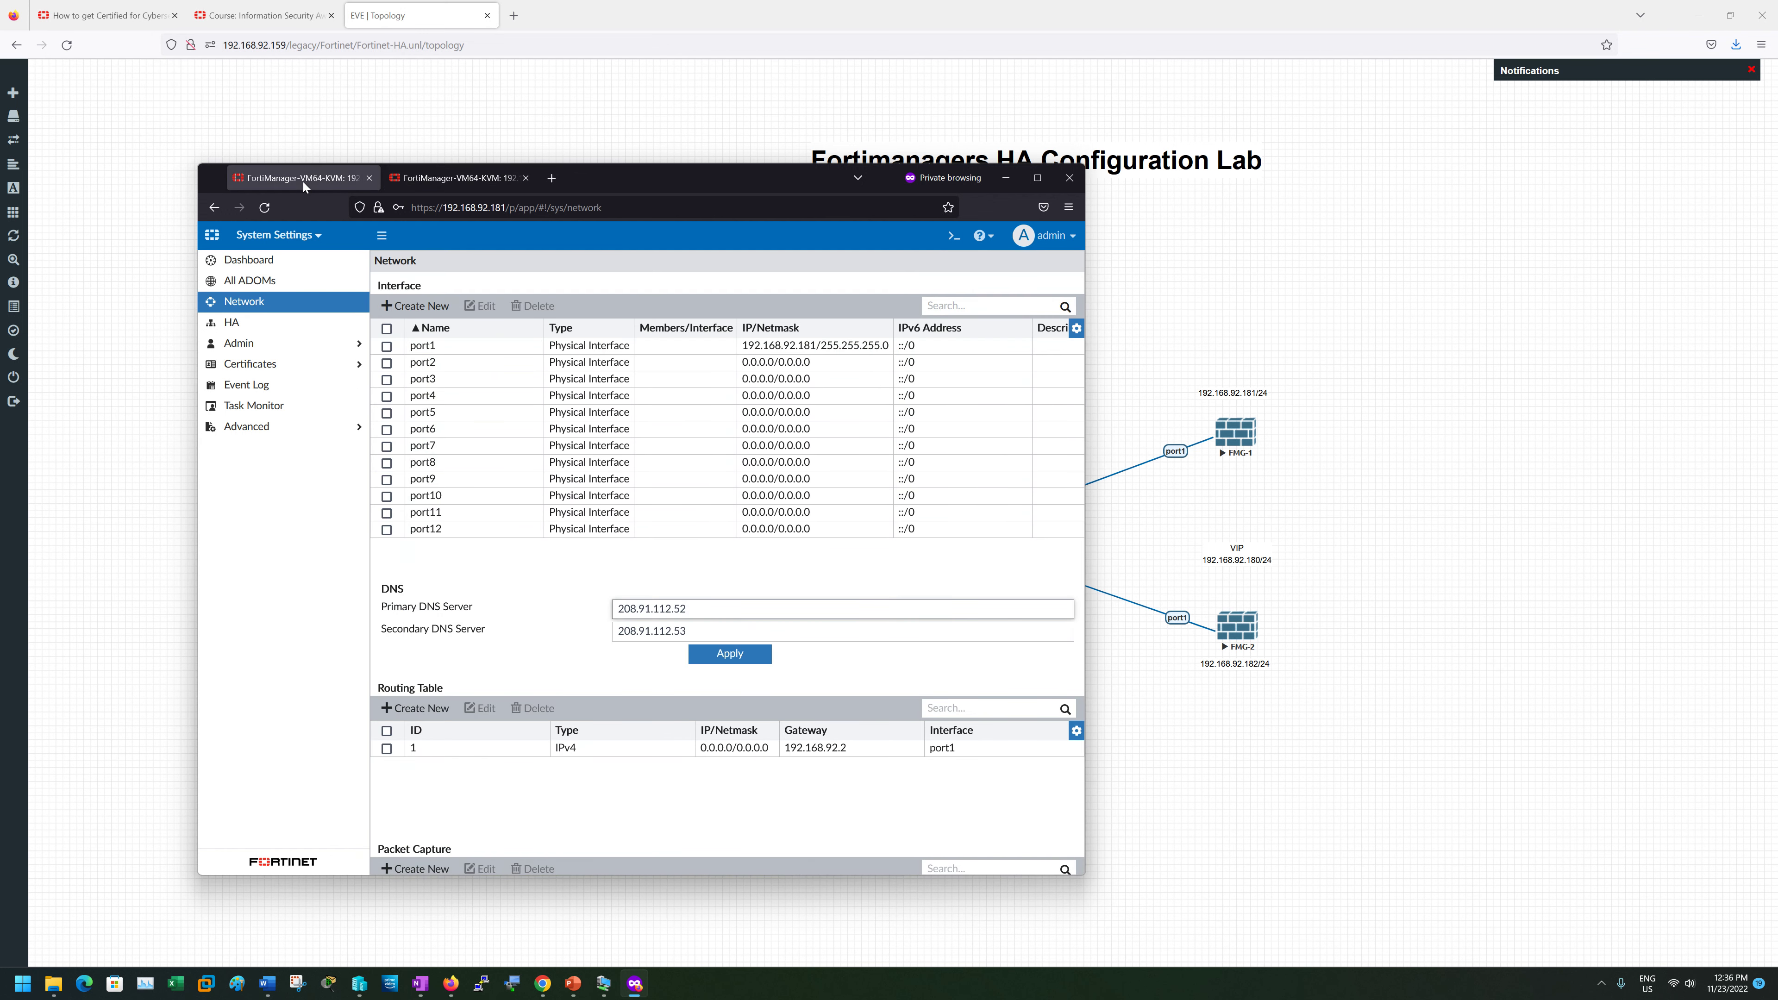
{"action": "left_click", "coordinate": [255, 327]}
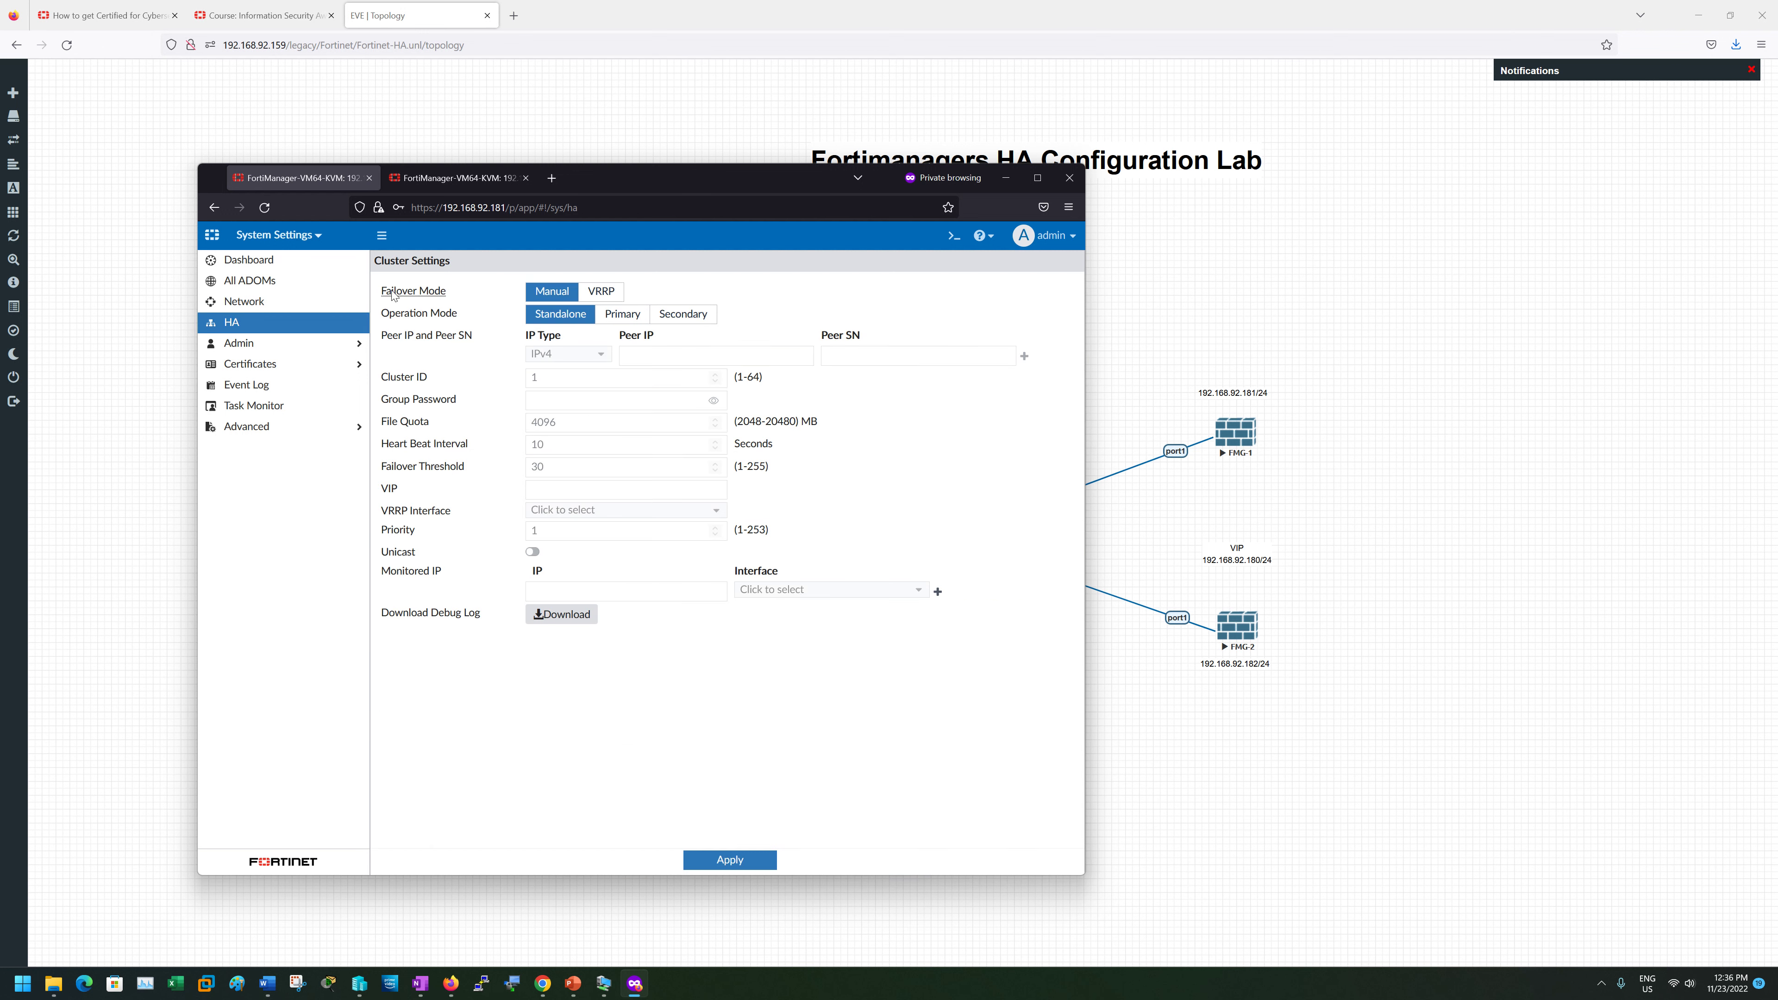
{"action": "left_click", "coordinate": [601, 291]}
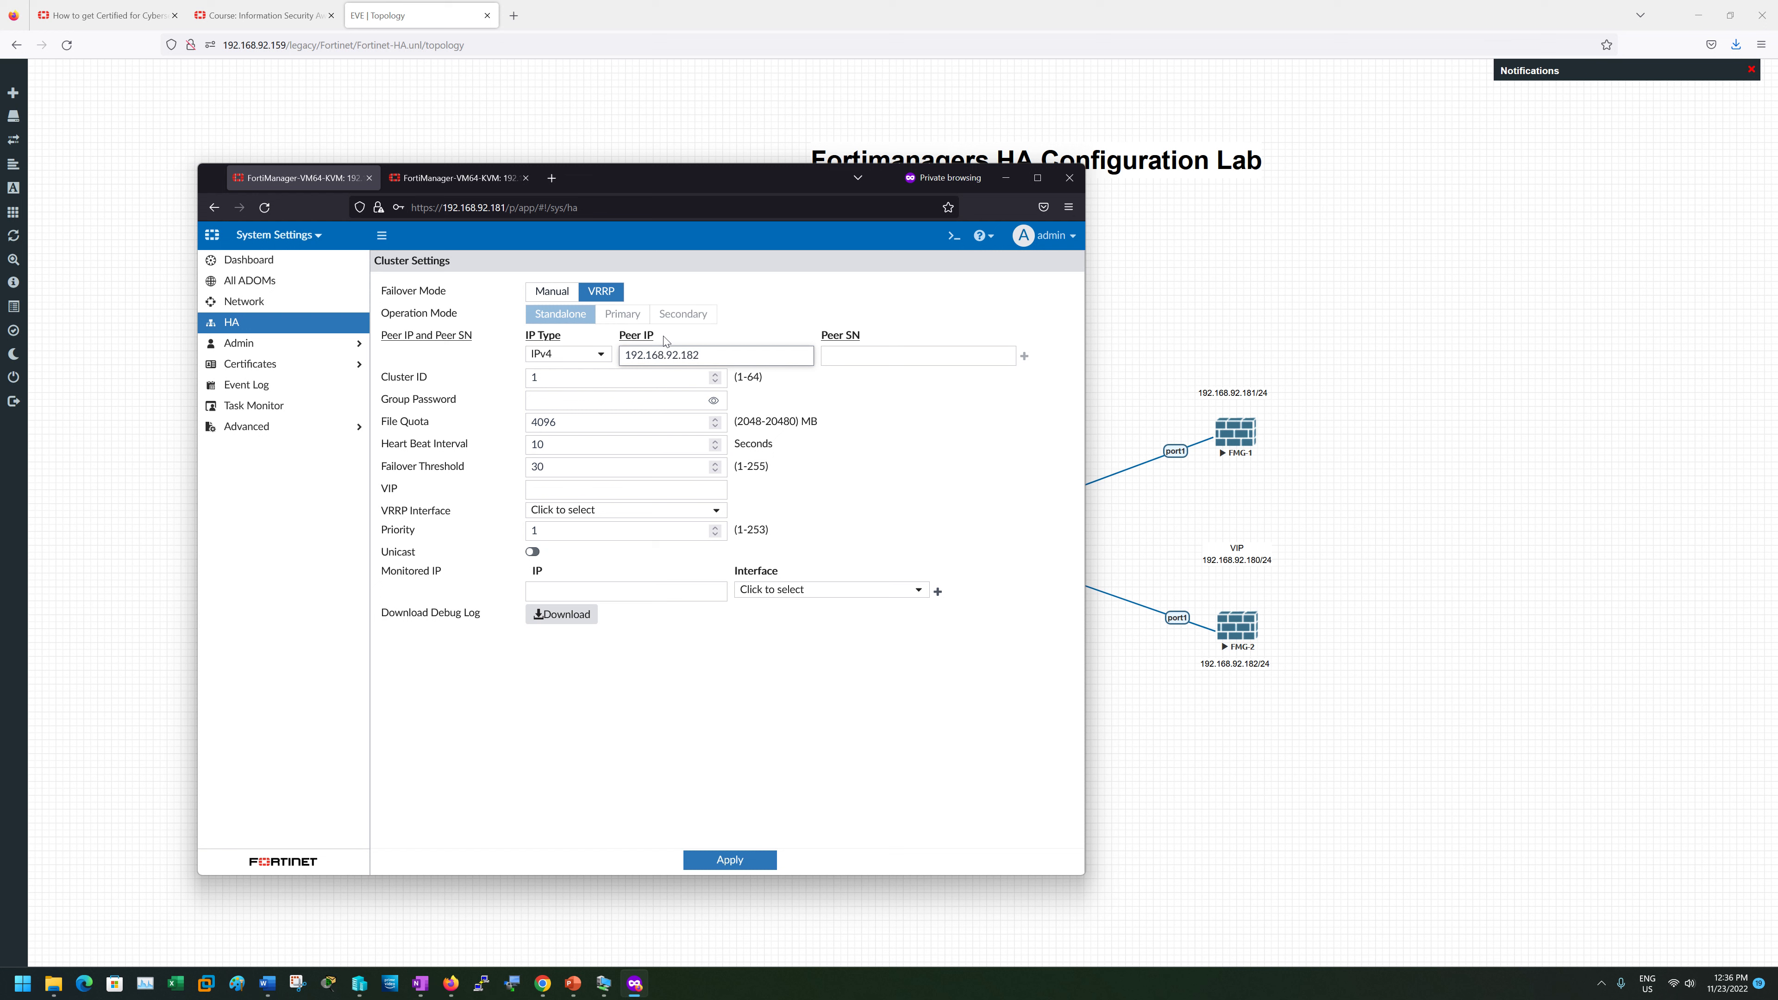
- Copy 192.168.92.182's serial number from its dashboard and paste it as 192.168.92.181's Peer SN
{"action": "key", "text": "Tab"}
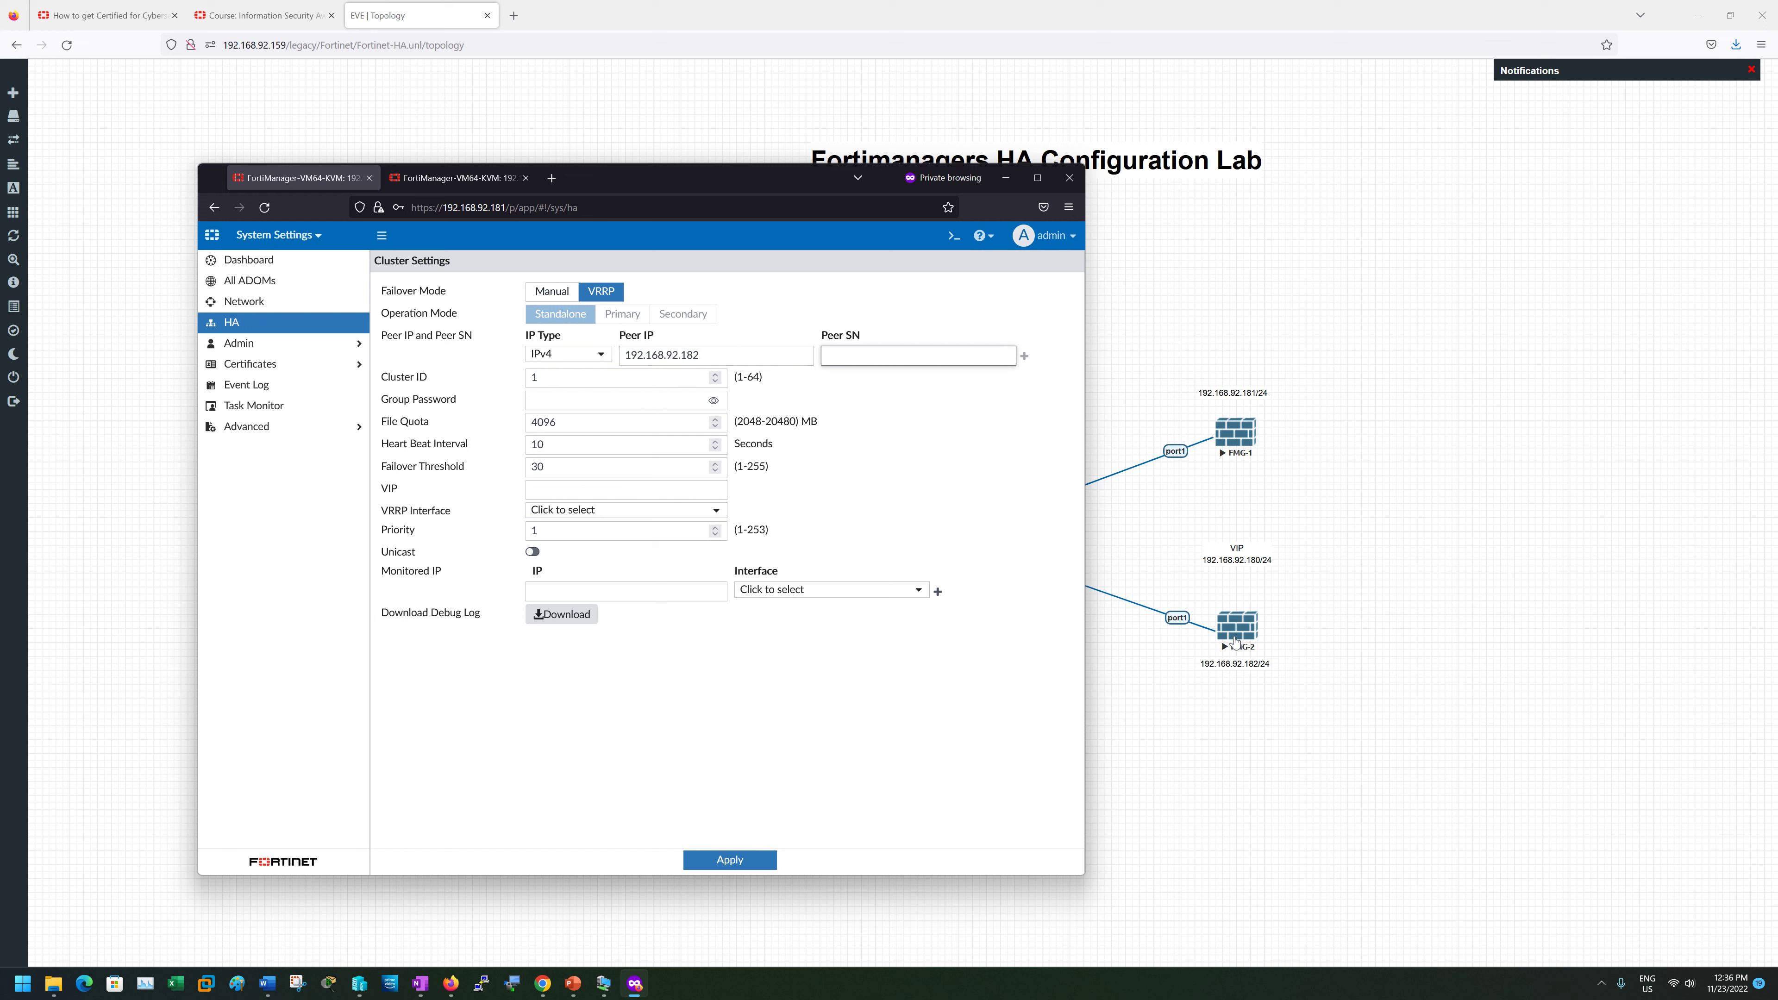
{"action": "left_click", "coordinate": [467, 181]}
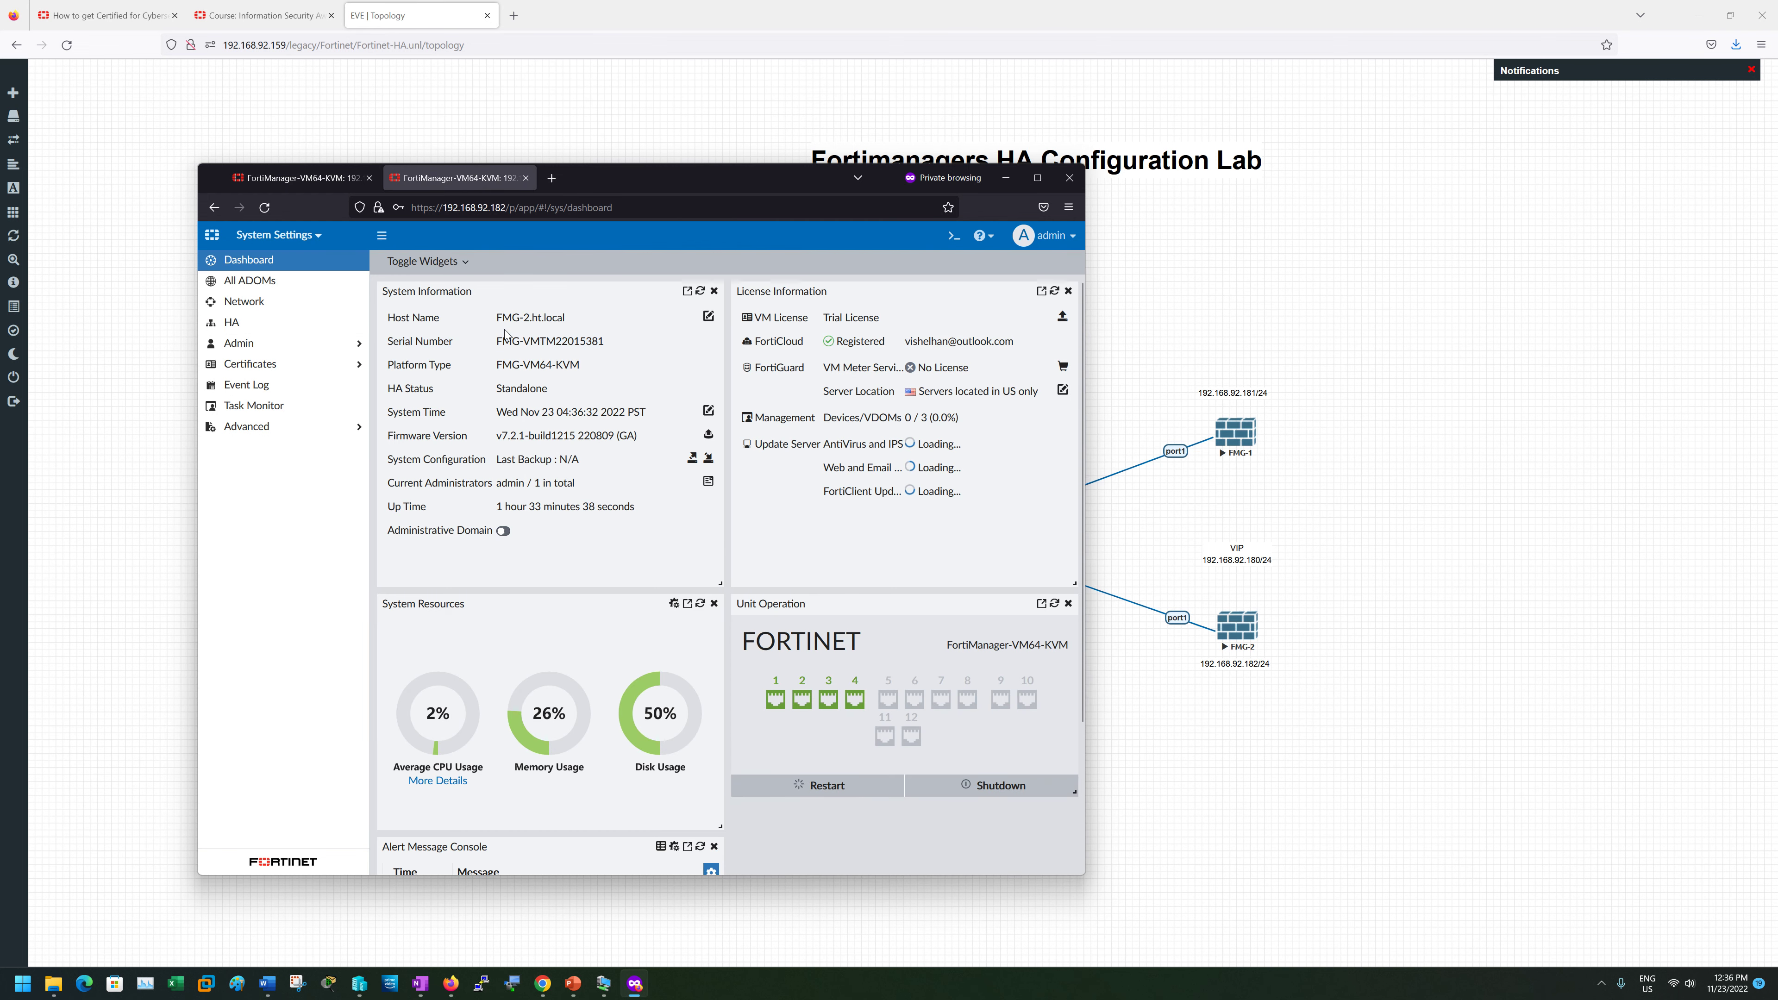
{"action": "left_click_drag", "start_coordinate": [496, 342], "coordinate": [599, 341]}
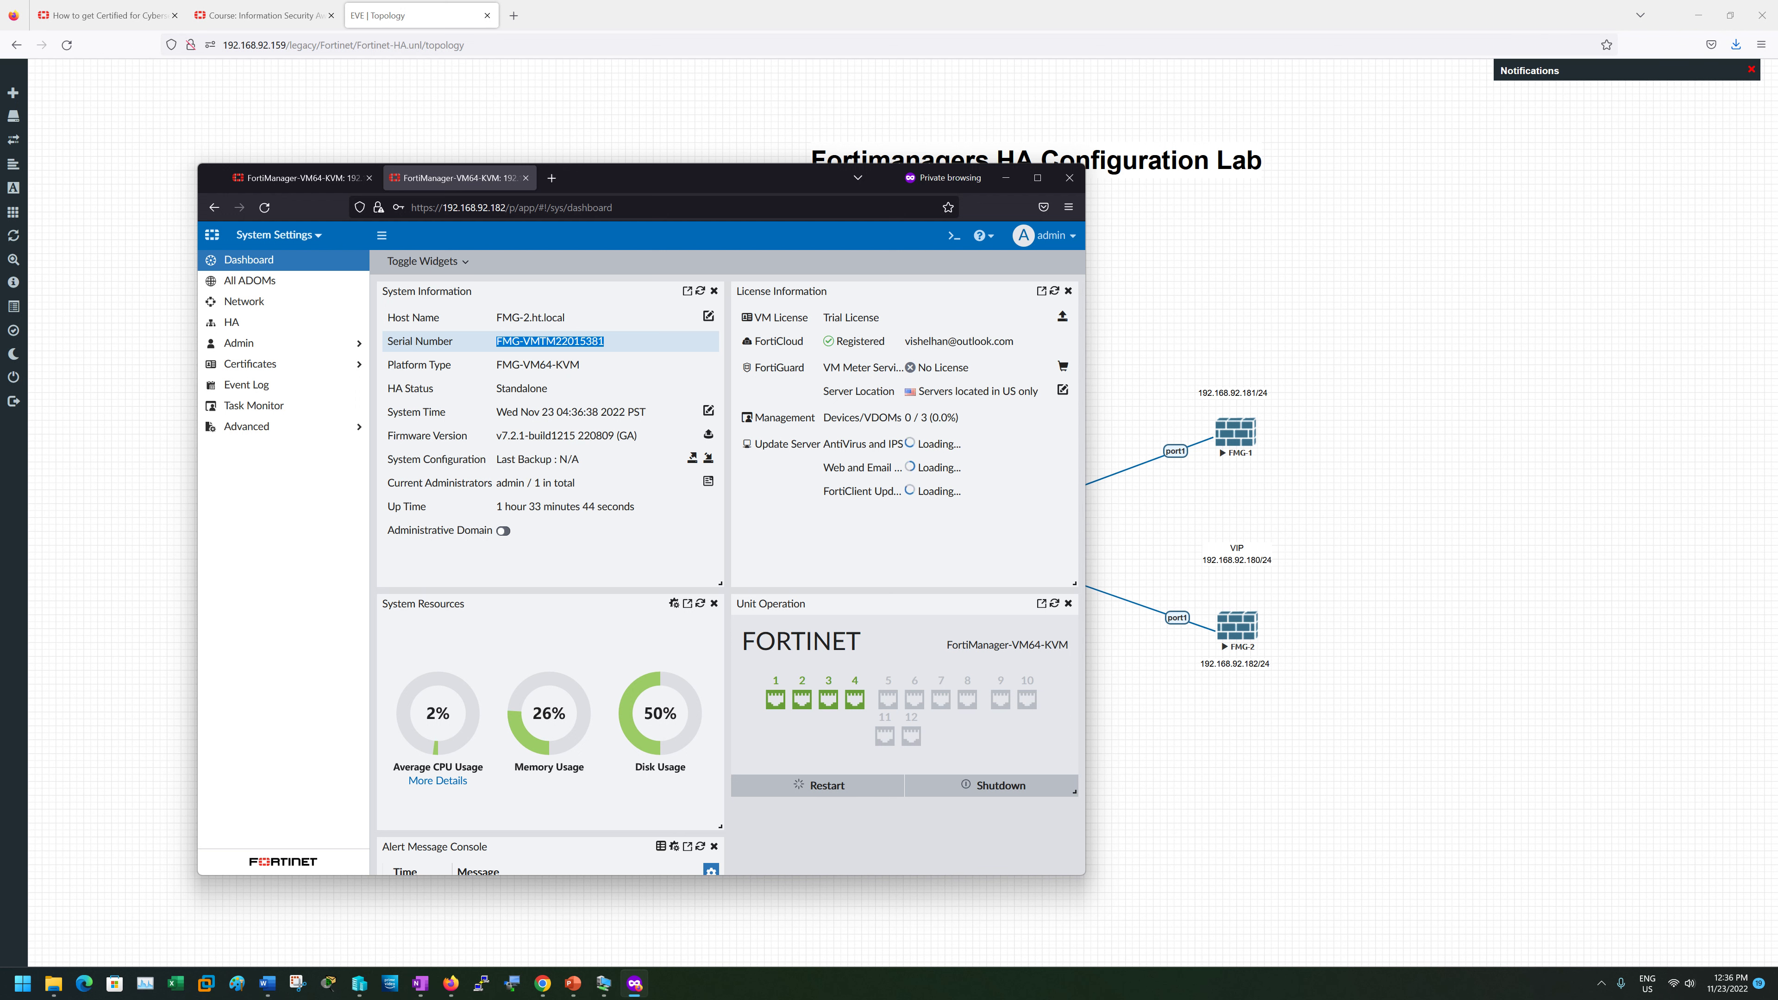
{"action": "left_click", "coordinate": [313, 177]}
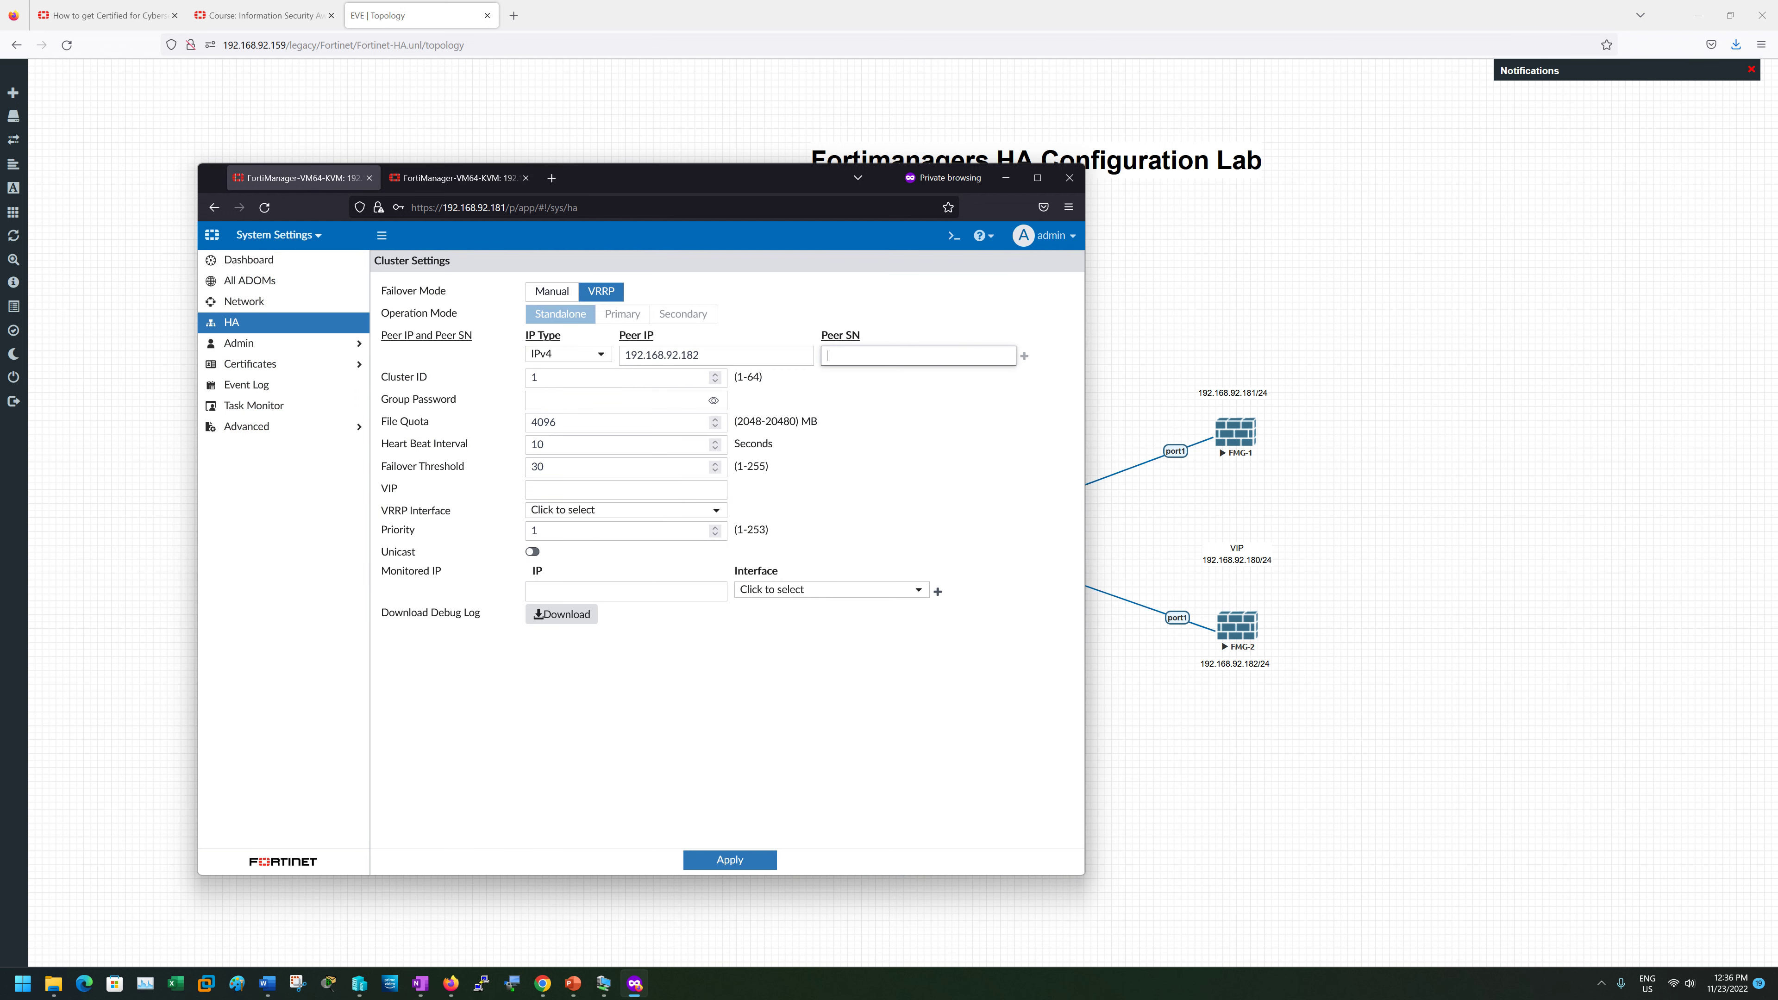
{"action": "type", "text": "FMG-VMTM22015381"}
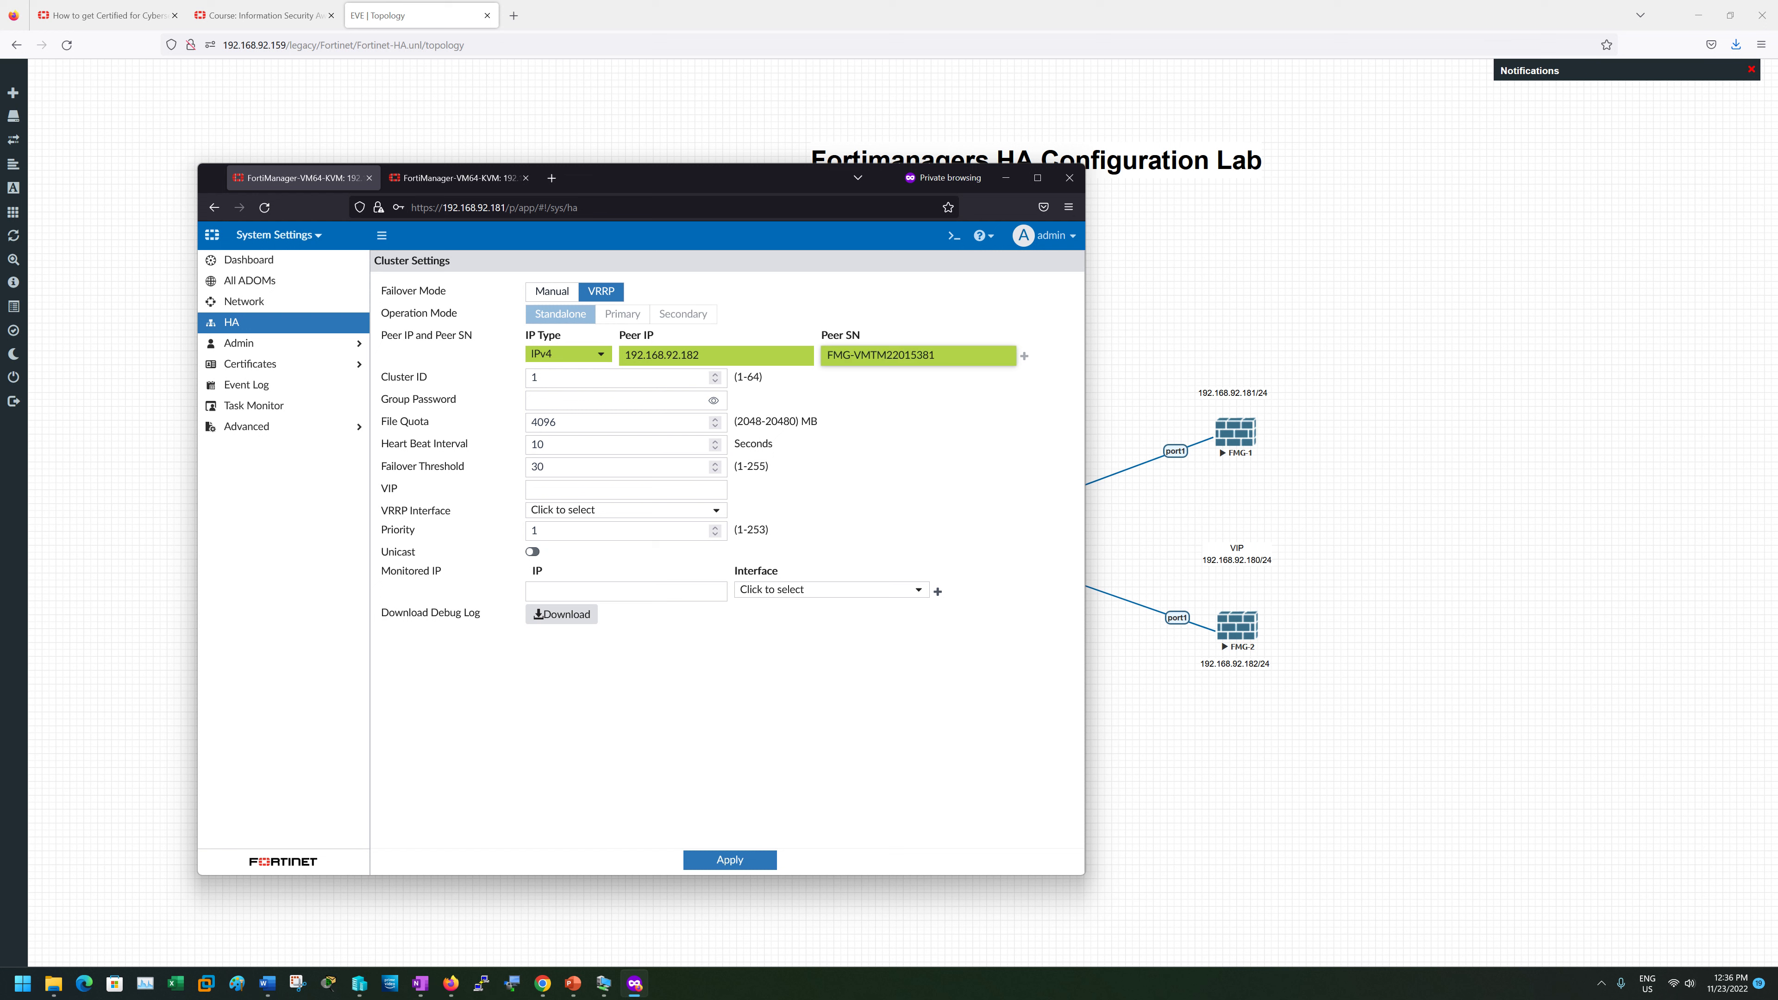
- Enter the HA group password and reveal it to confirm it is correct
{"action": "key", "text": "Tab"}
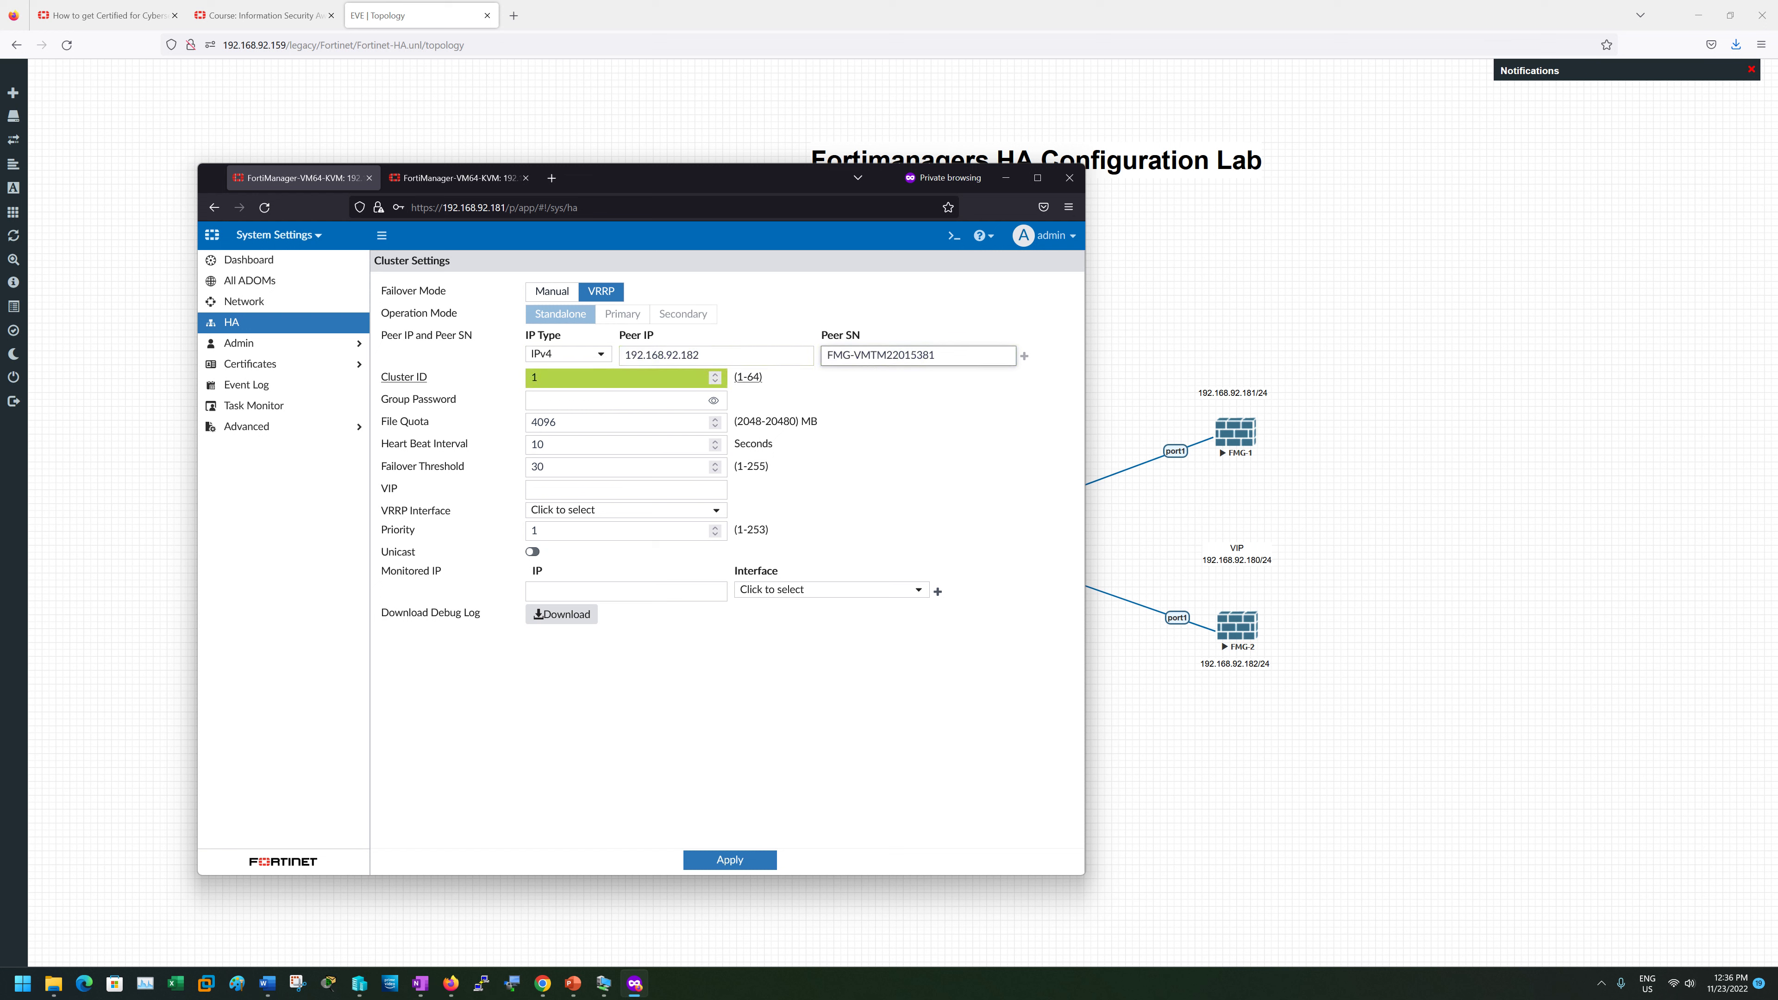
{"action": "key", "text": "Tab"}
{"action": "key", "text": "shift+Tab"}
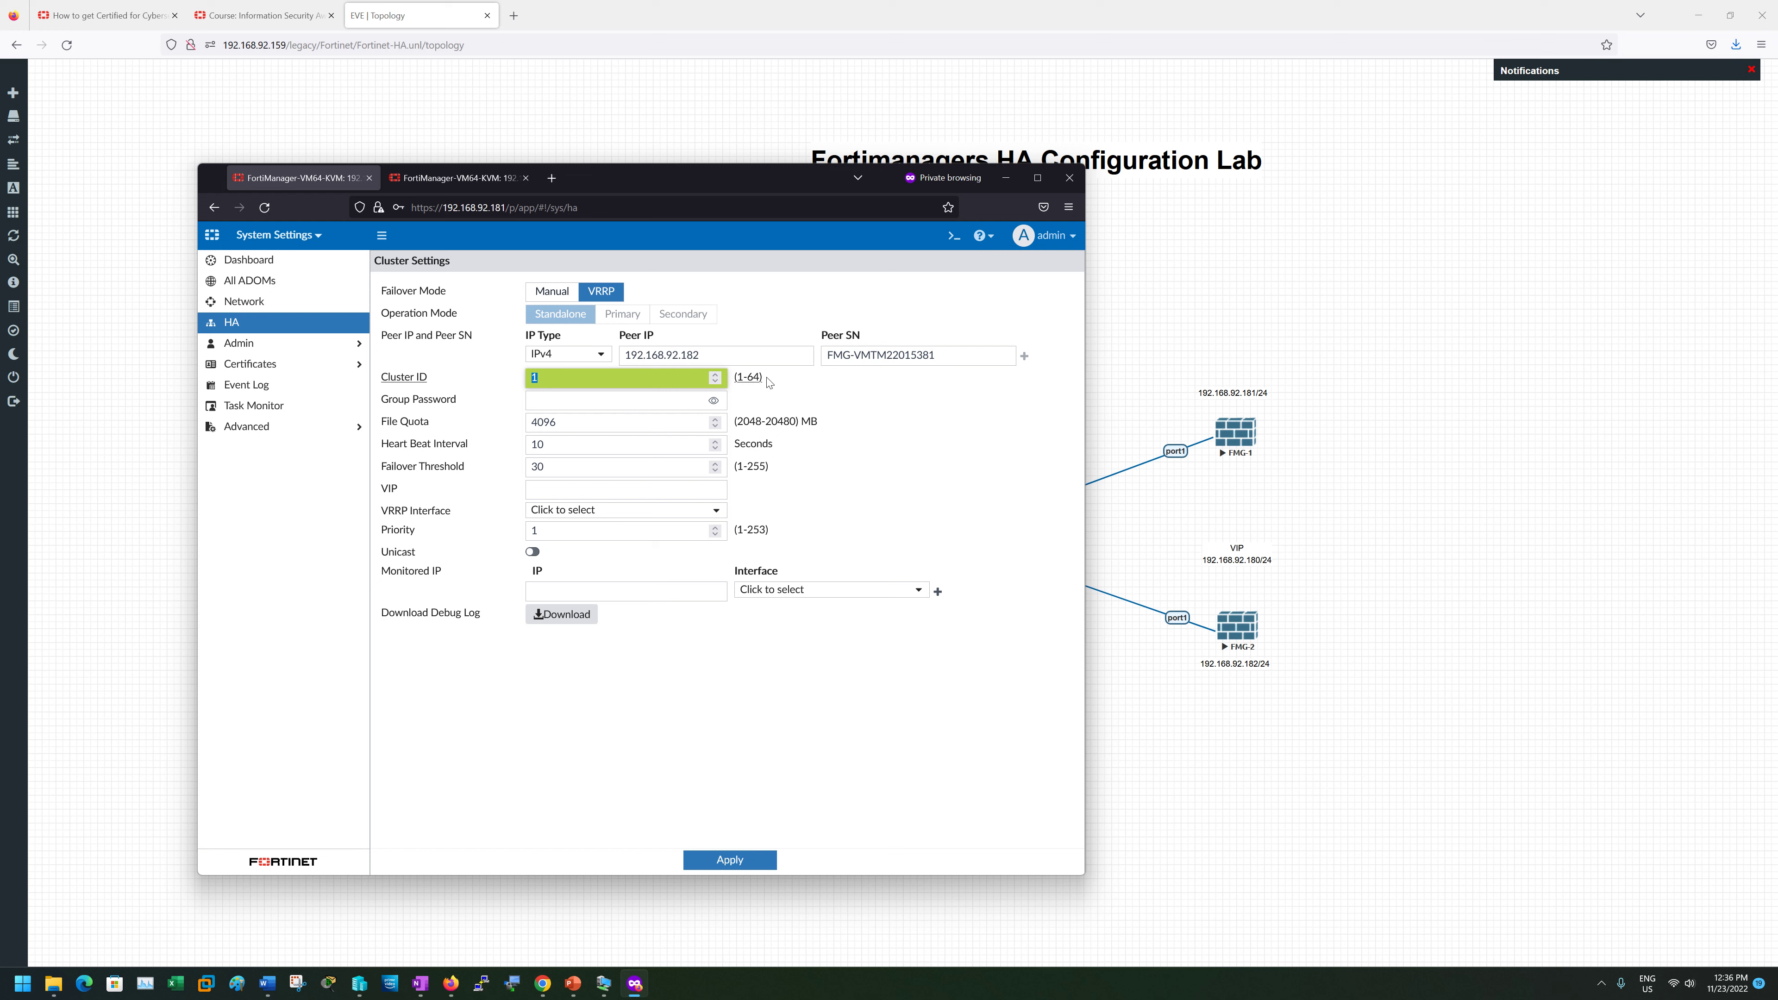
{"action": "key", "text": "Tab"}
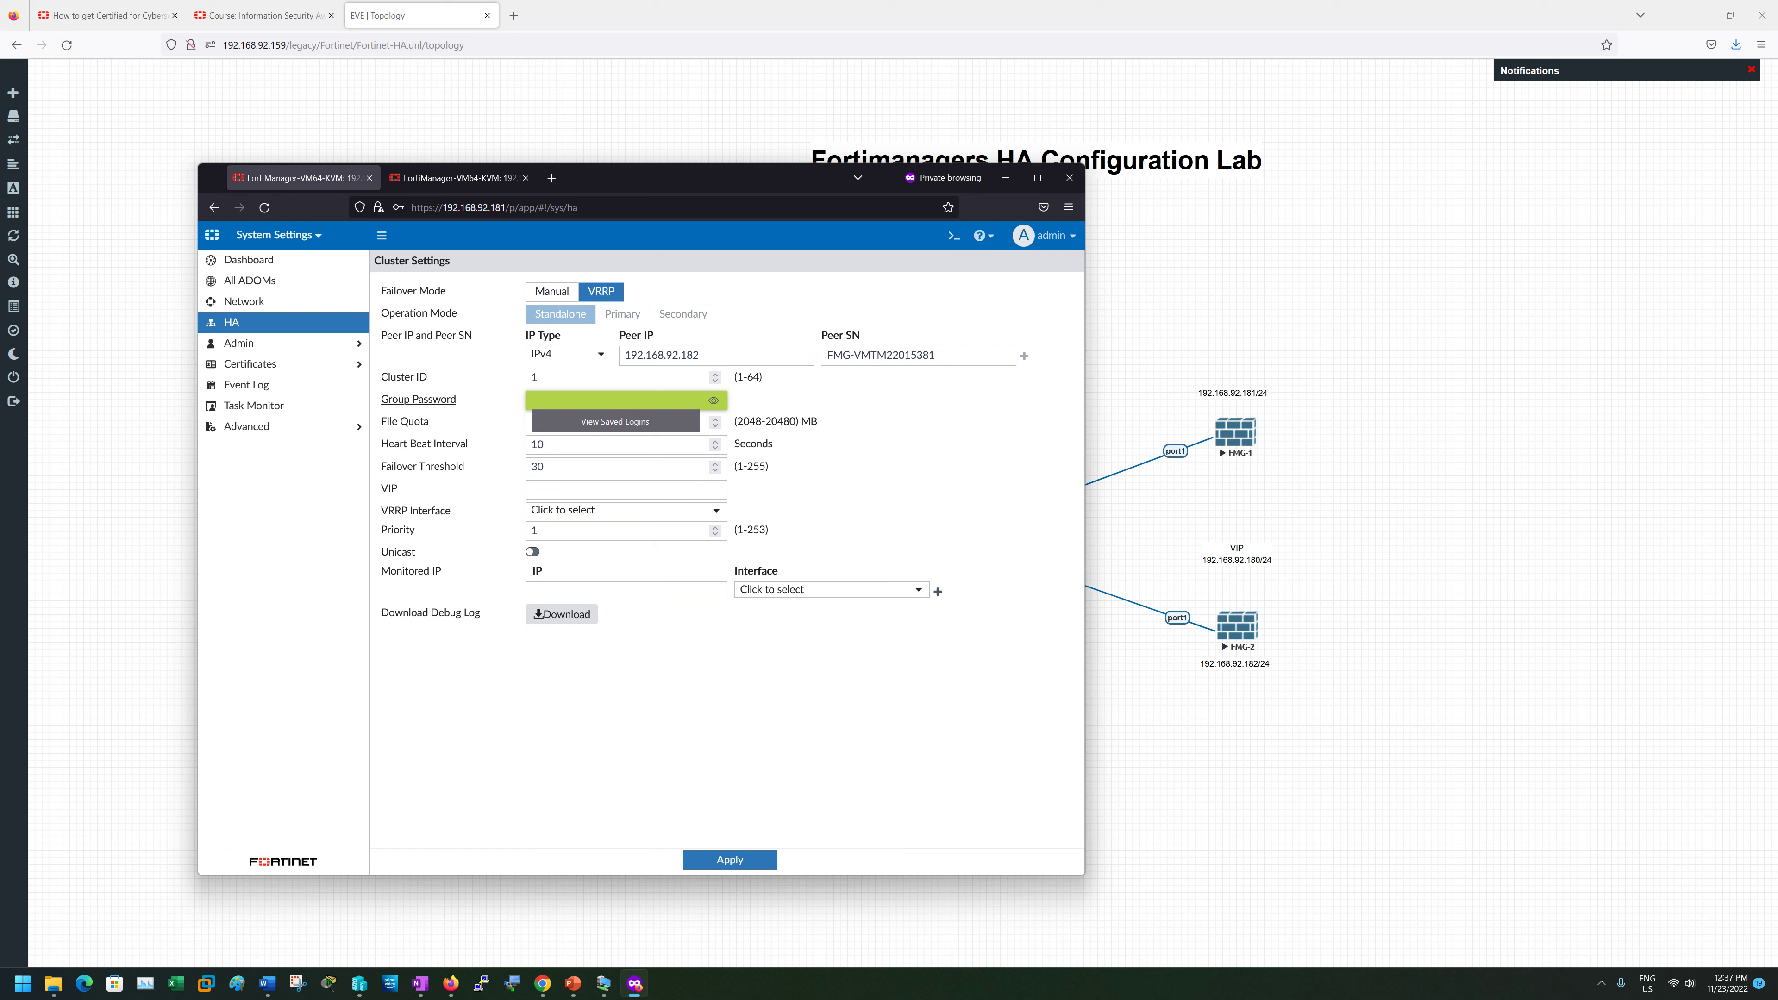
{"action": "type", "text": "f"}
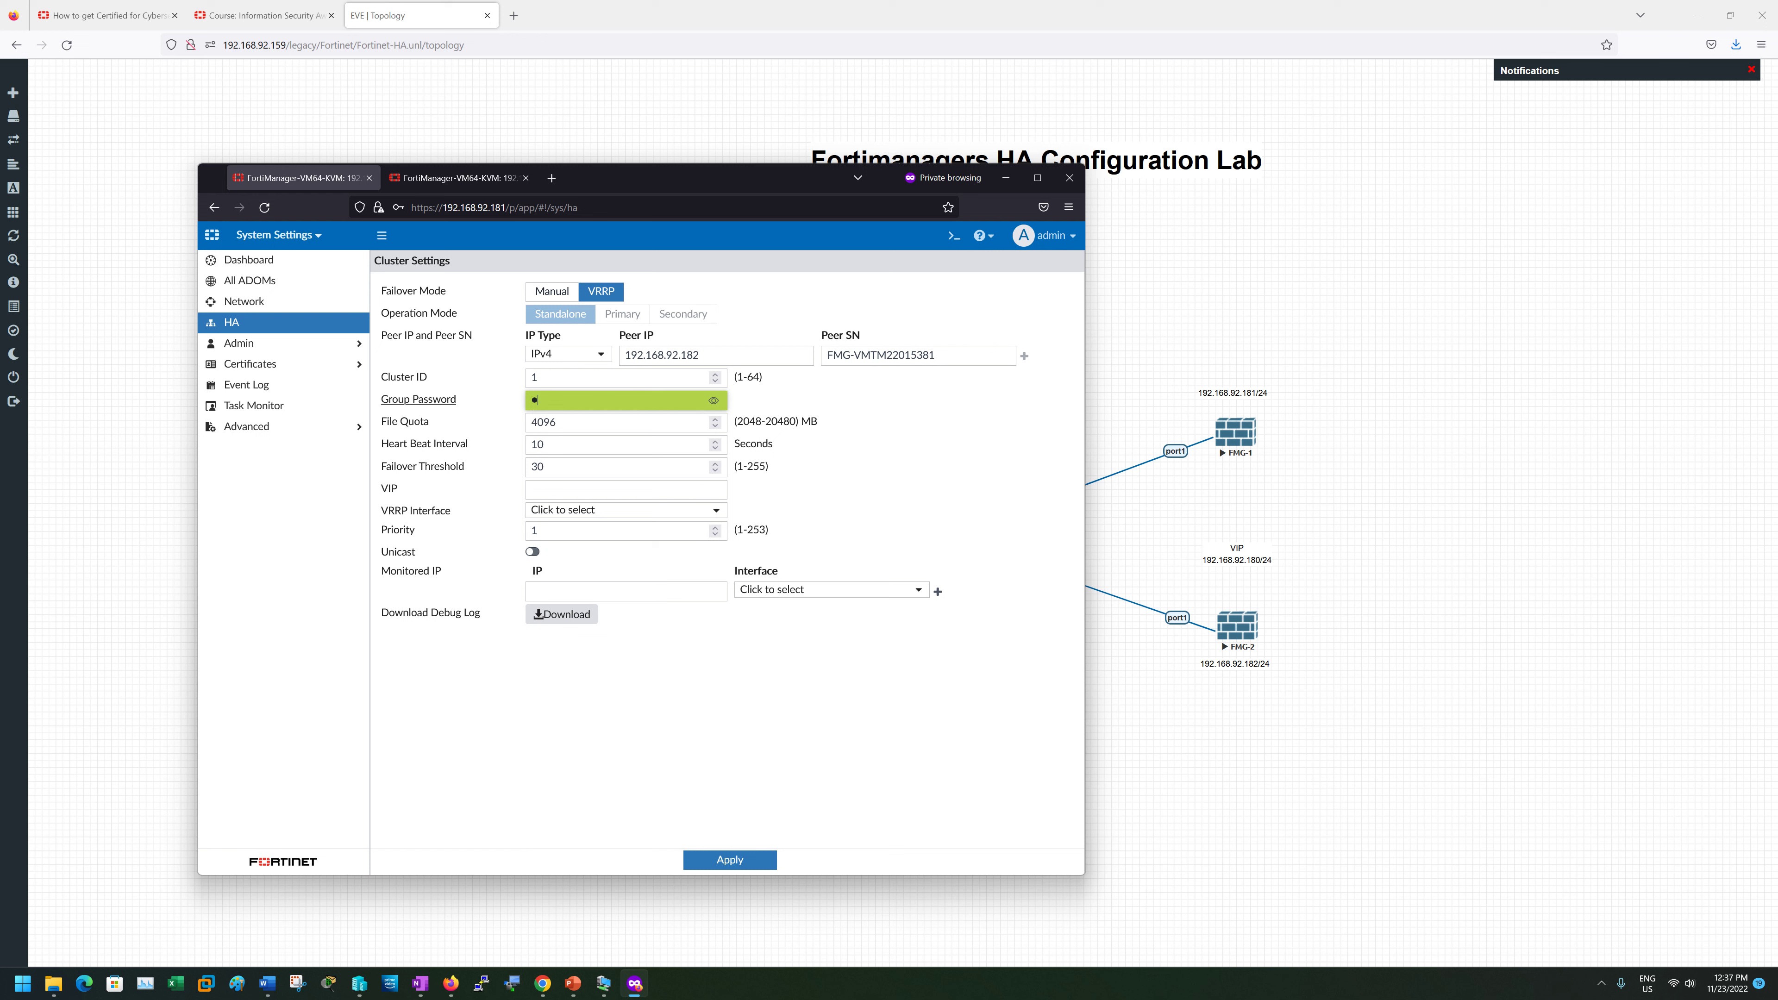
{"action": "type", "text": "••••••"}
{"action": "key", "text": "BackSpace"}
{"action": "key", "text": "BackSpace"}
{"action": "key", "text": "BackSpace"}
{"action": "key", "text": "BackSpace"}
{"action": "key", "text": "BackSpace"}
{"action": "key", "text": "BackSpace"}
{"action": "type", "text": "••••••"}
{"action": "key", "text": "BackSpace"}
{"action": "key", "text": "BackSpace"}
{"action": "key", "text": "BackSpace"}
{"action": "key", "text": "BackSpace"}
{"action": "key", "text": "BackSpace"}
{"action": "type", "text": "•••••"}
{"action": "left_click", "coordinate": [713, 400]}
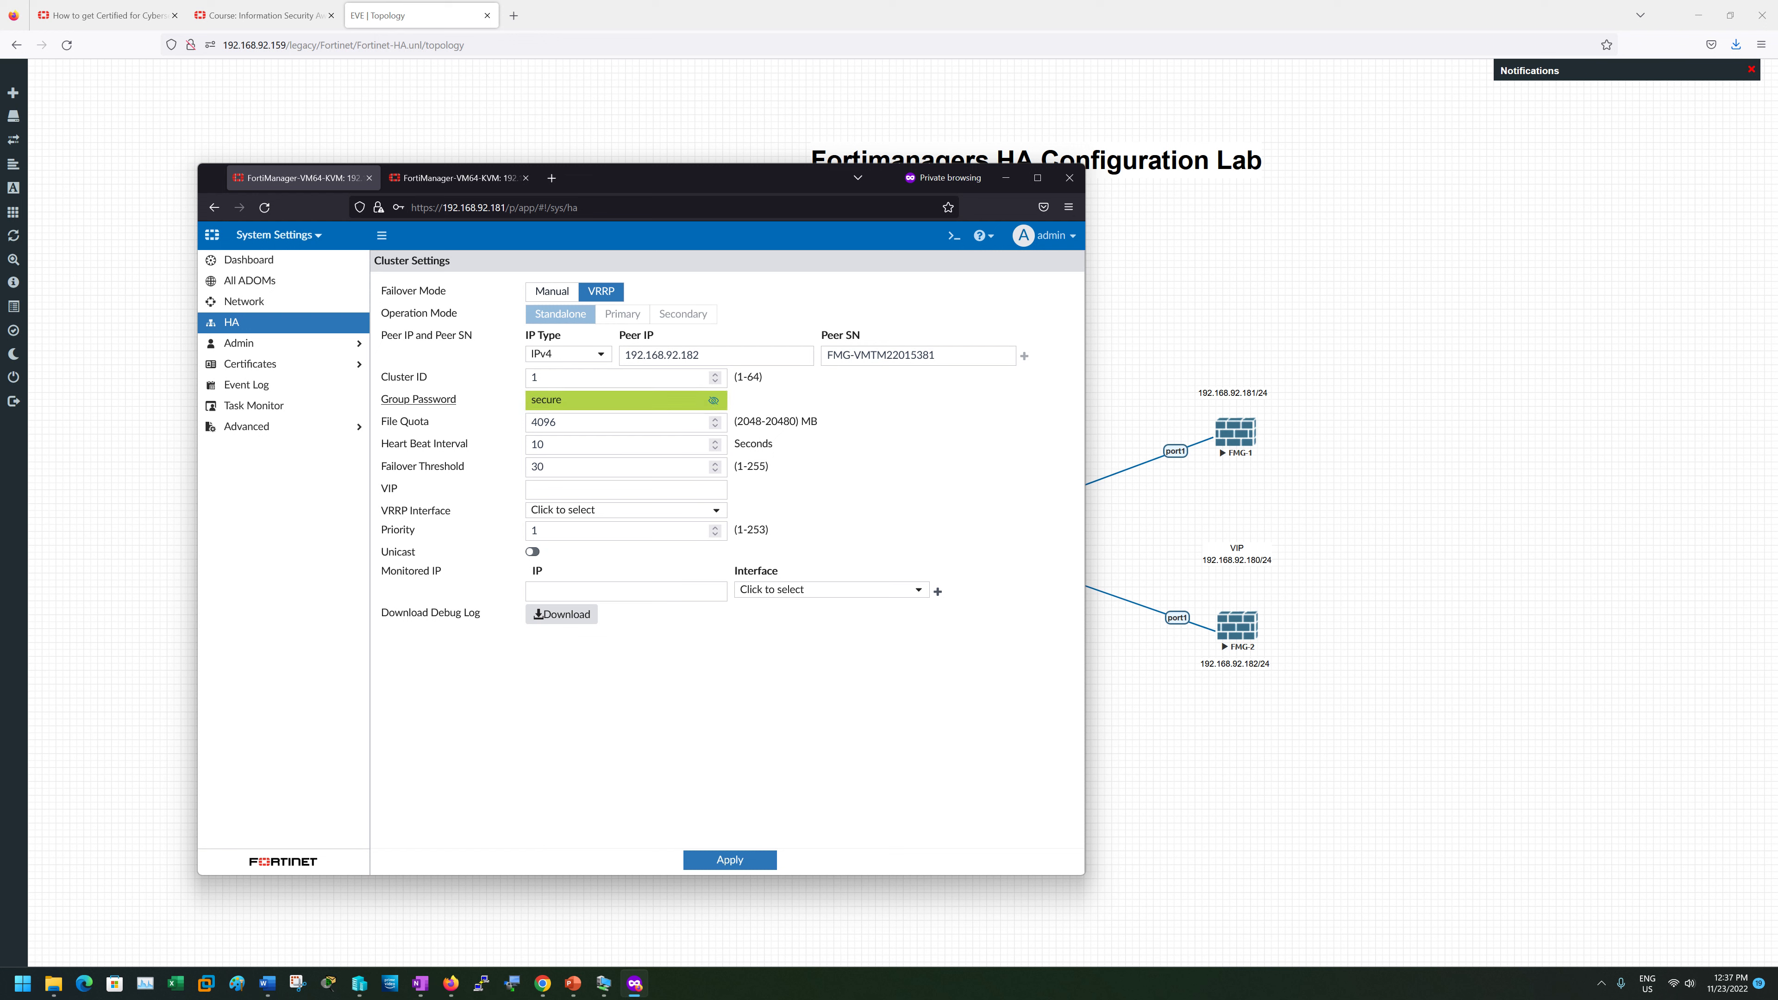
{"action": "double_click", "coordinate": [547, 400]}
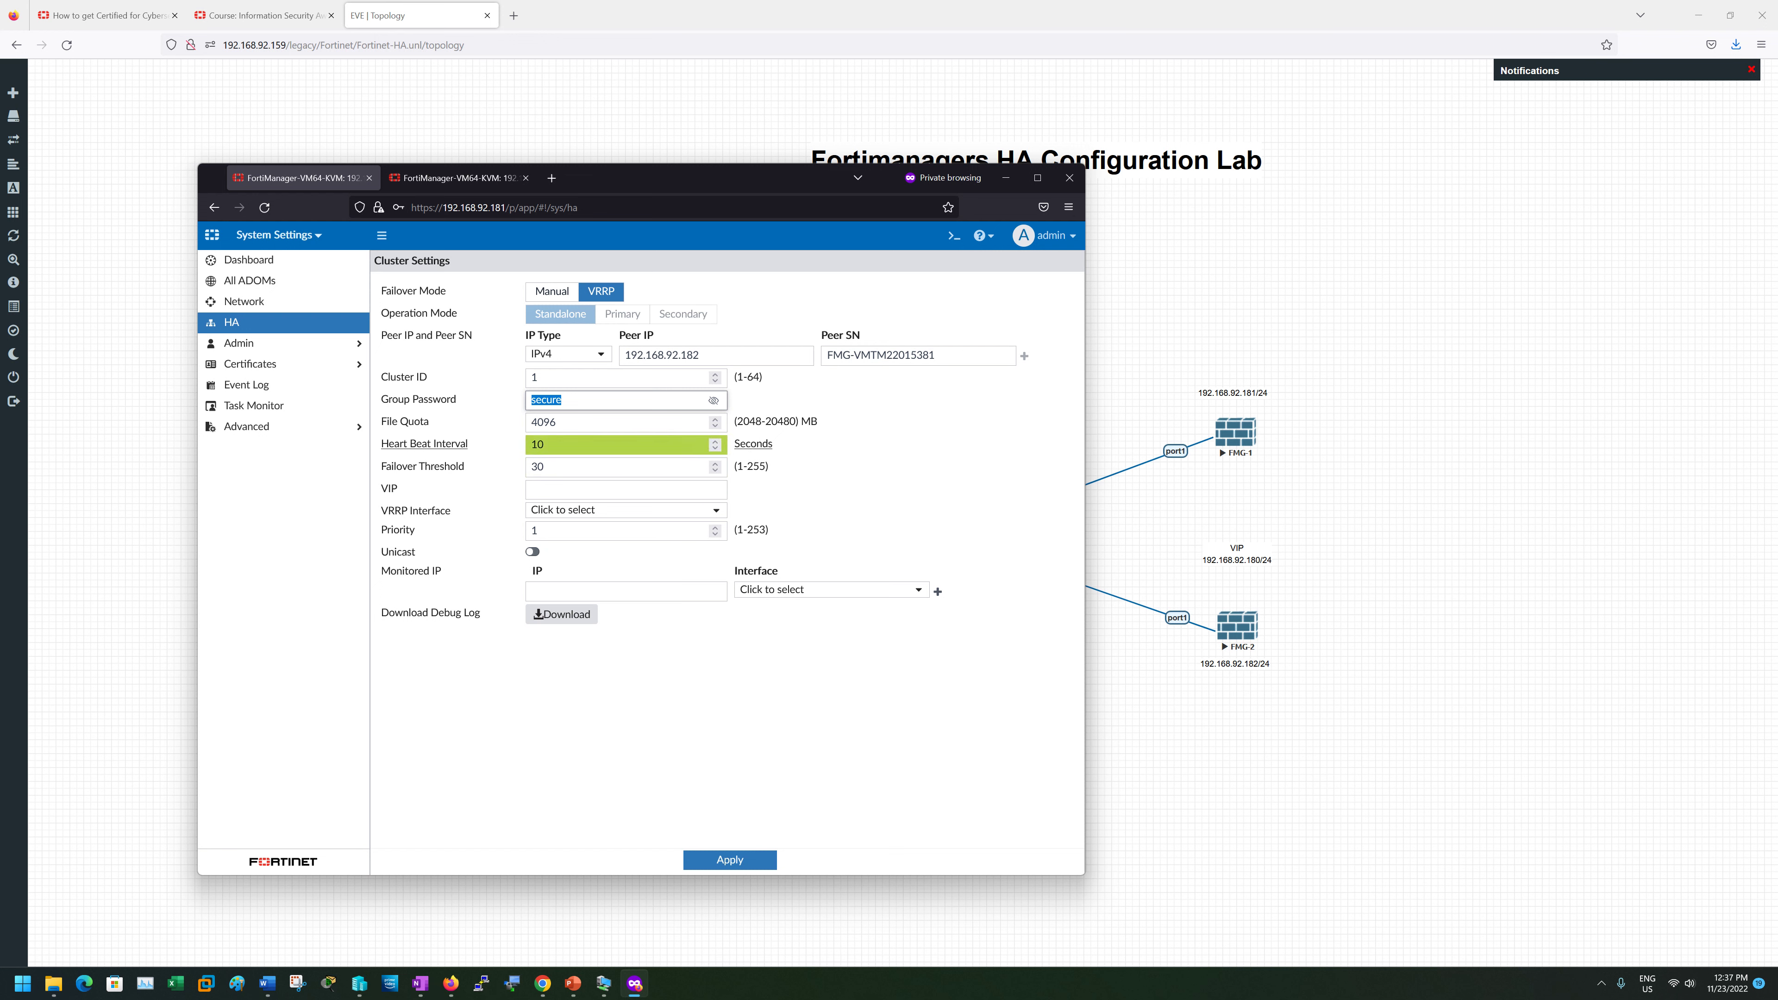
{"action": "left_click", "coordinate": [485, 451]}
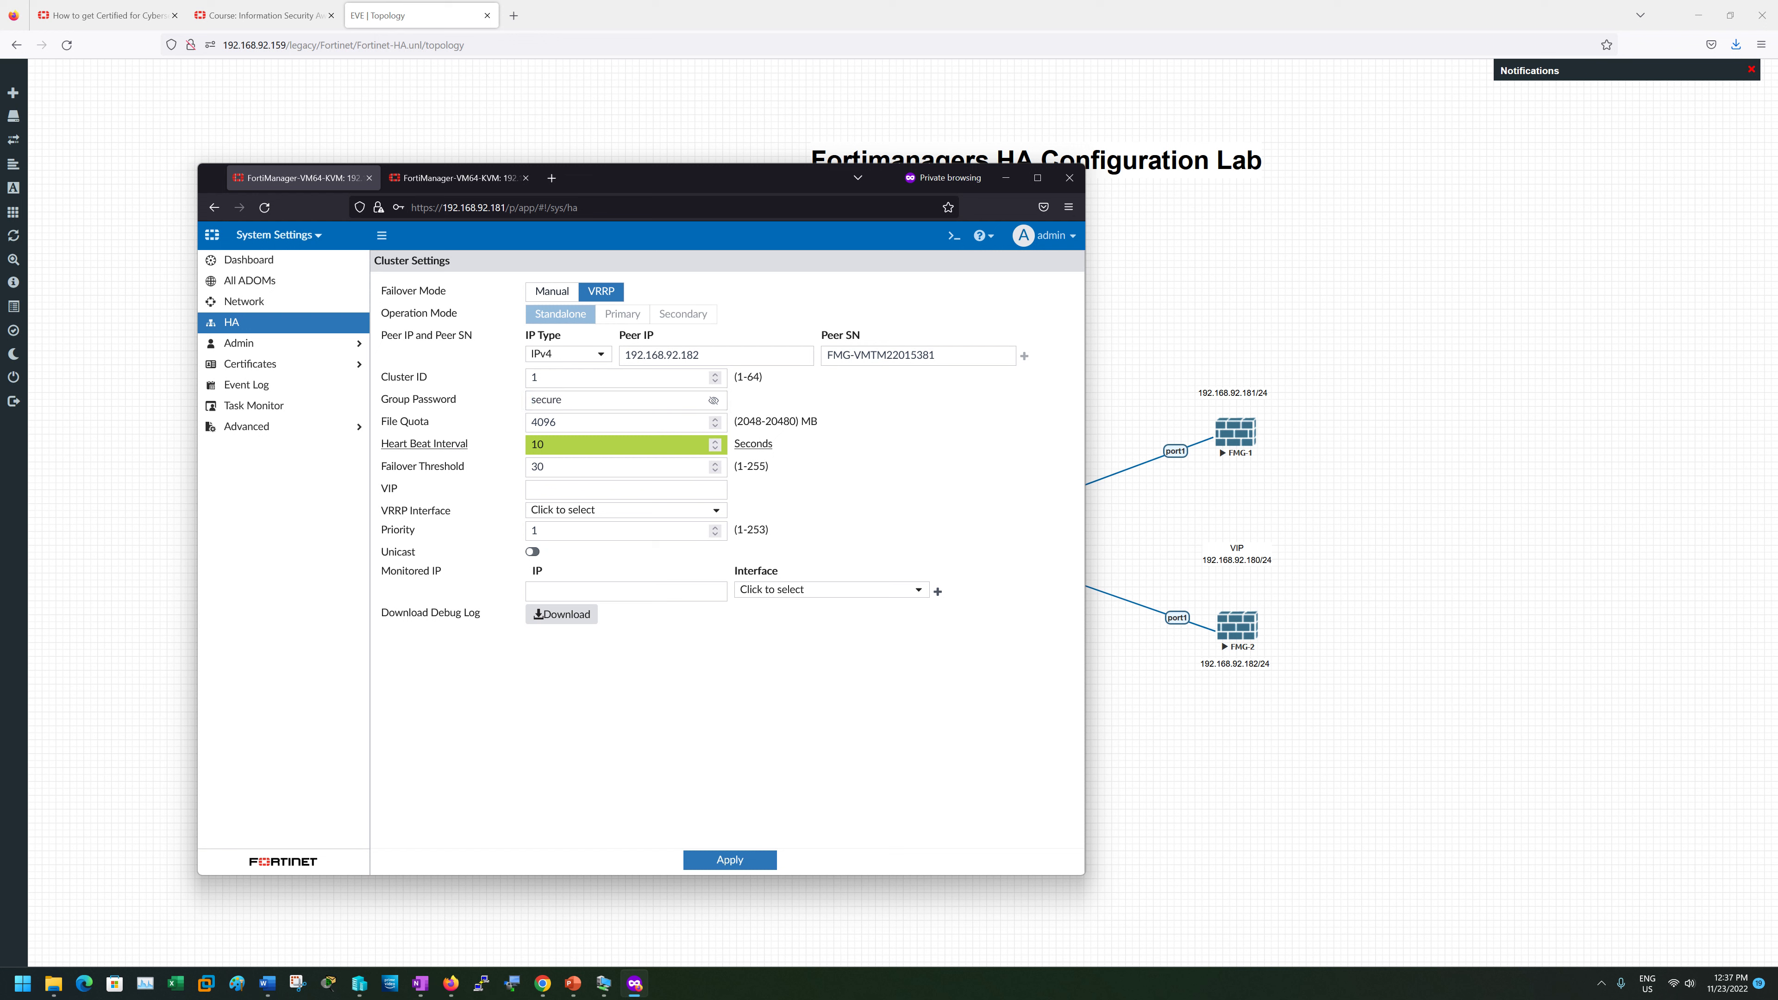
- Set the heartbeat interval to 5 seconds and the failover threshold to 10
{"action": "double_click", "coordinate": [543, 445]}
{"action": "type", "text": "5"}
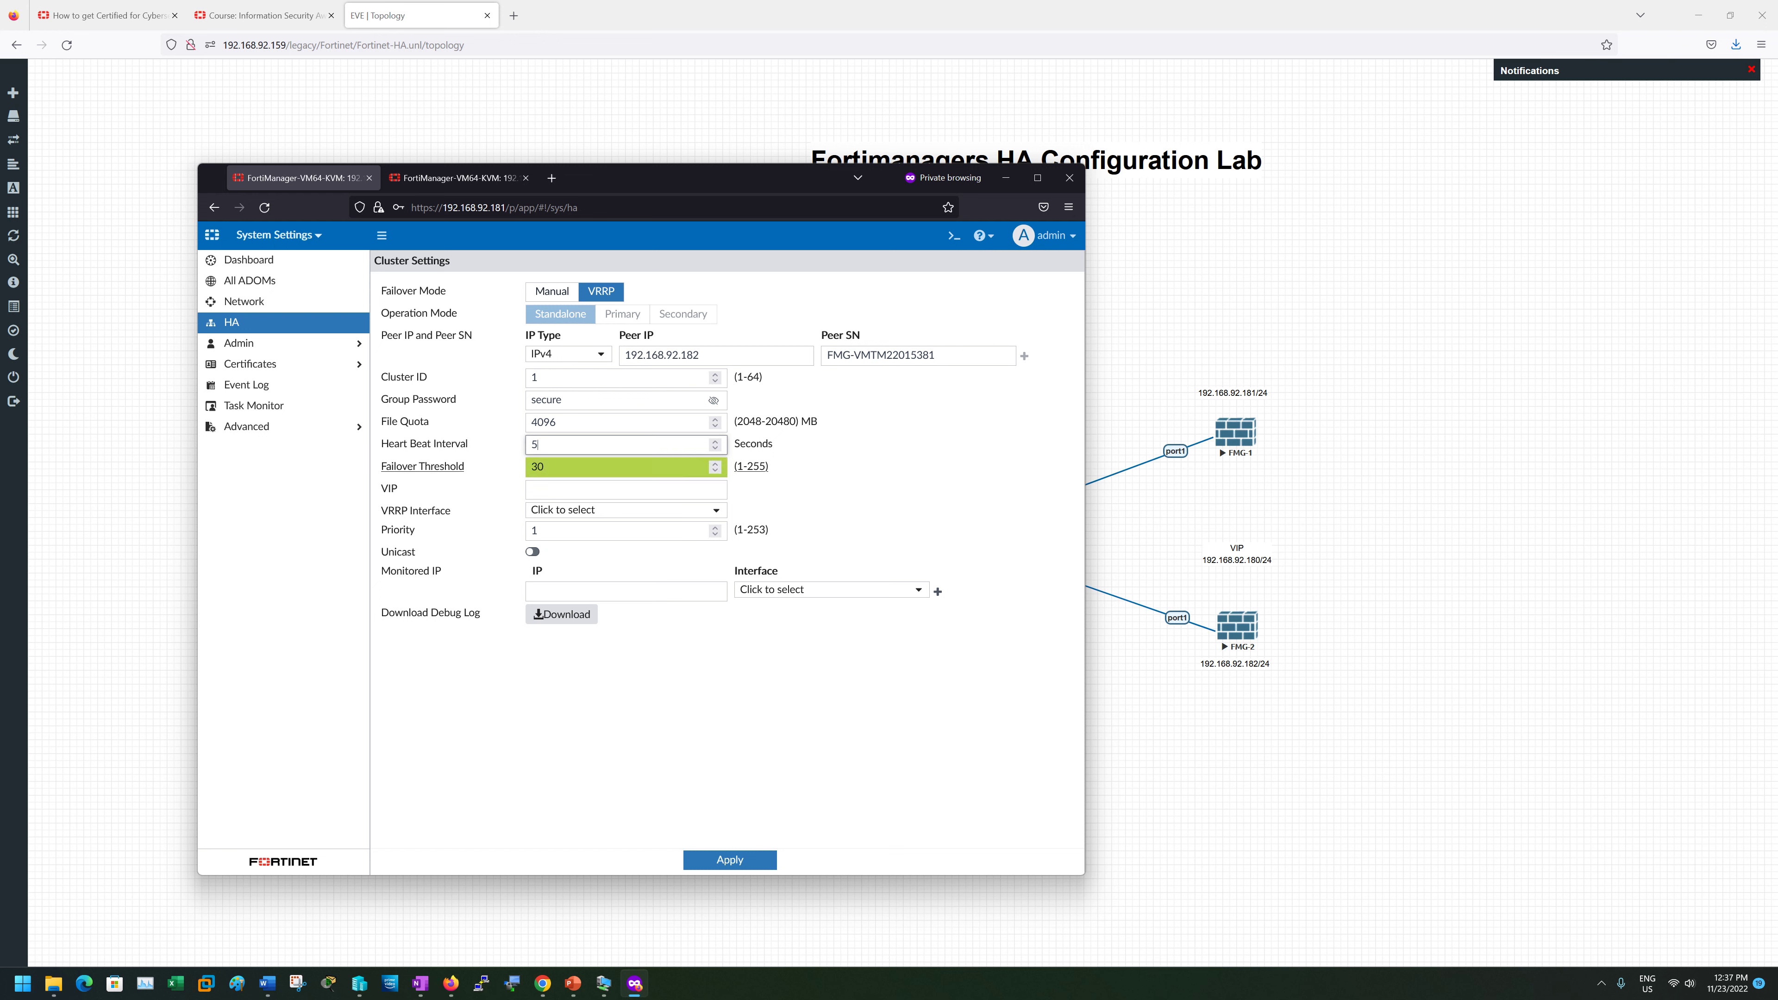
{"action": "double_click", "coordinate": [574, 467]}
{"action": "type", "text": "1"}
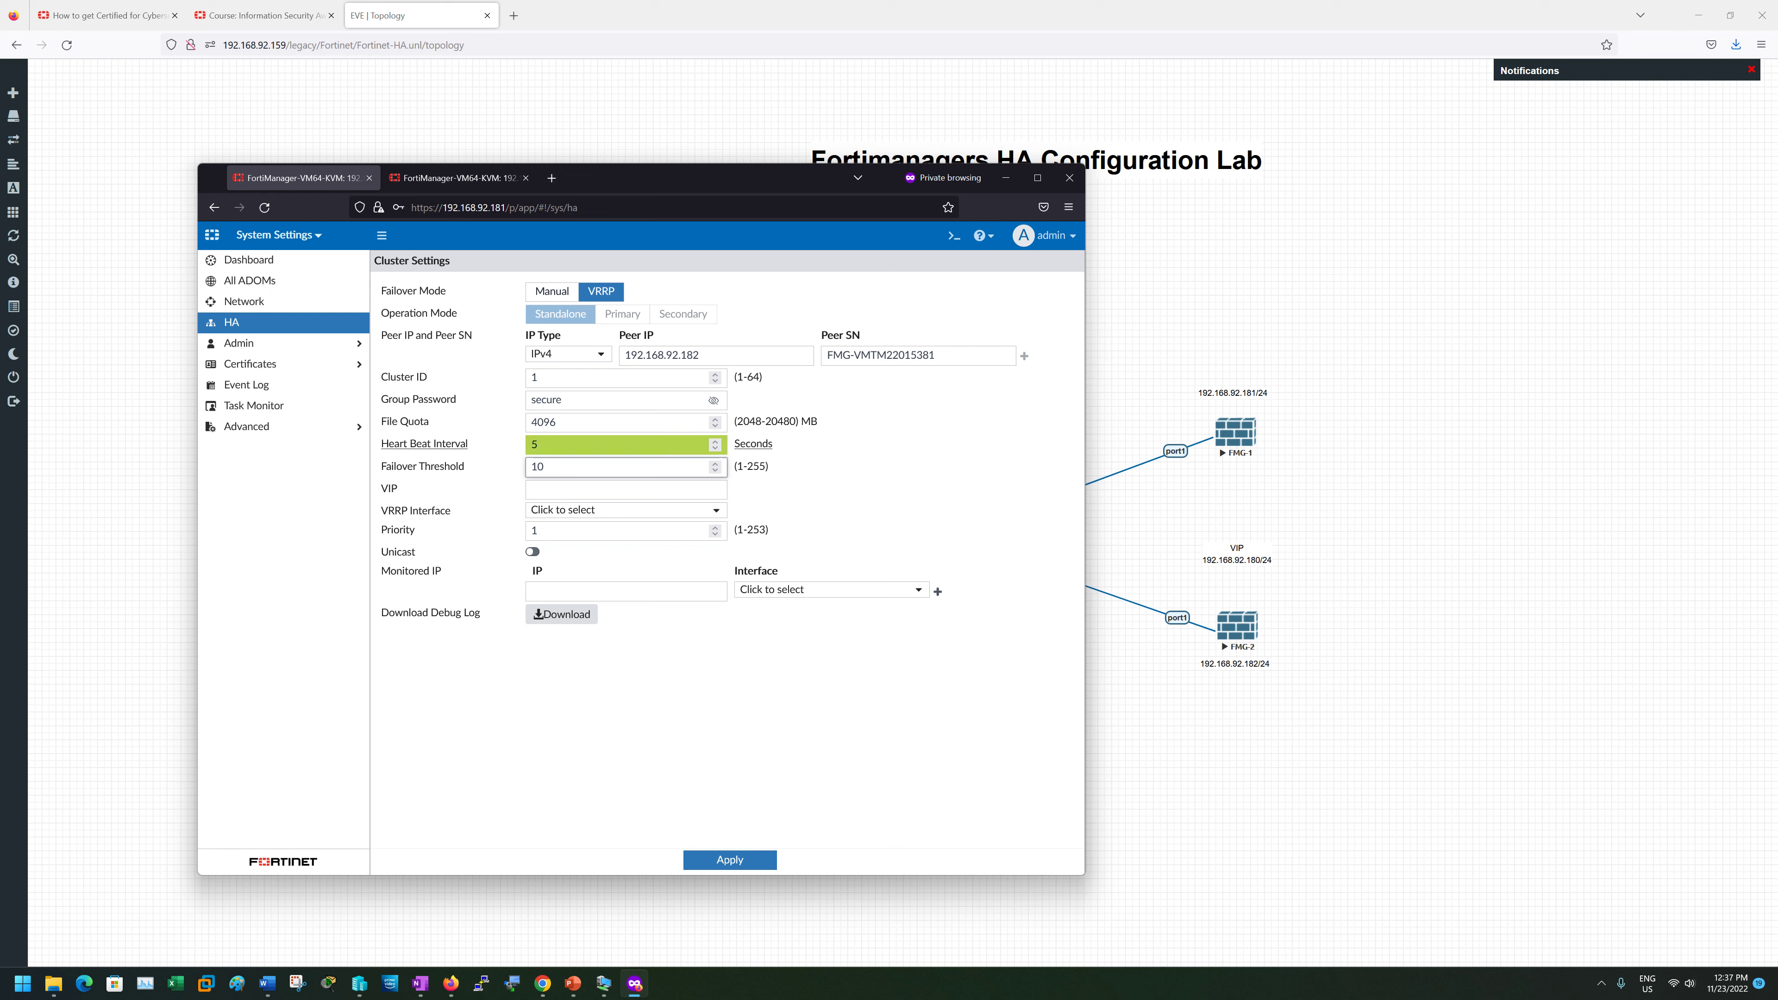
{"action": "left_click", "coordinate": [574, 445]}
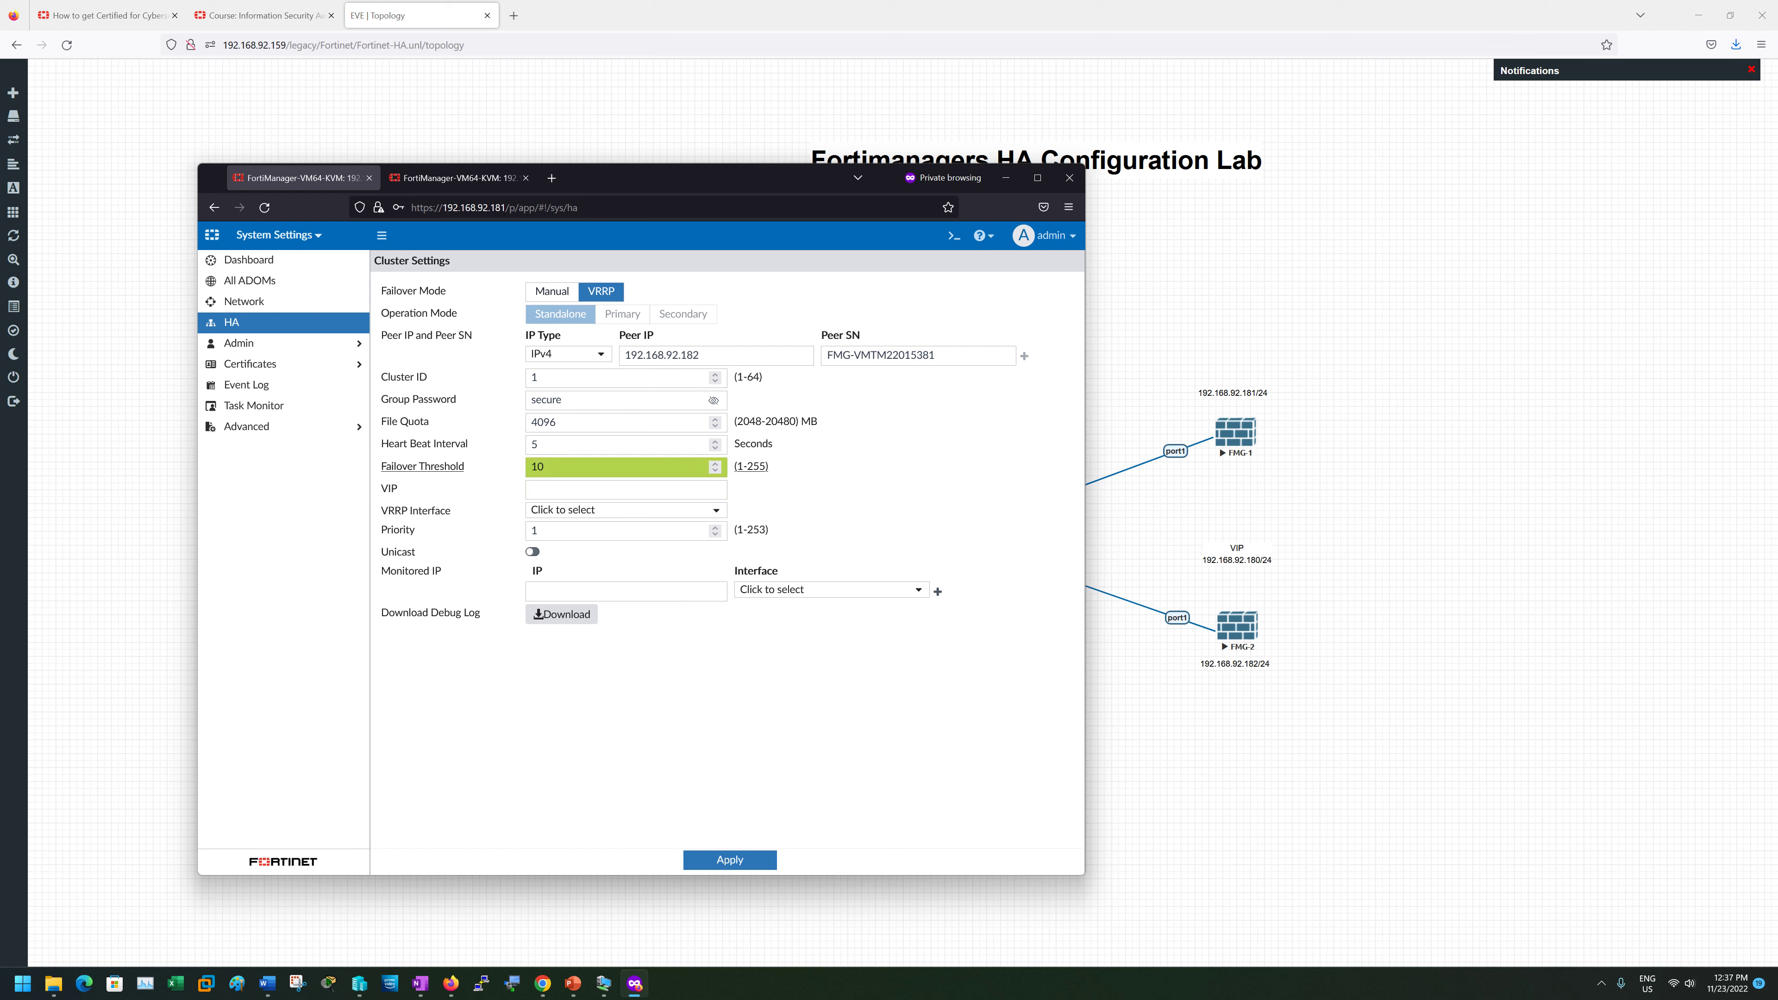
- Enter VIP 192.168.92.180, monitored IP 192.168.92.182 on port1, and toggle unicast
{"action": "left_click", "coordinate": [531, 489]}
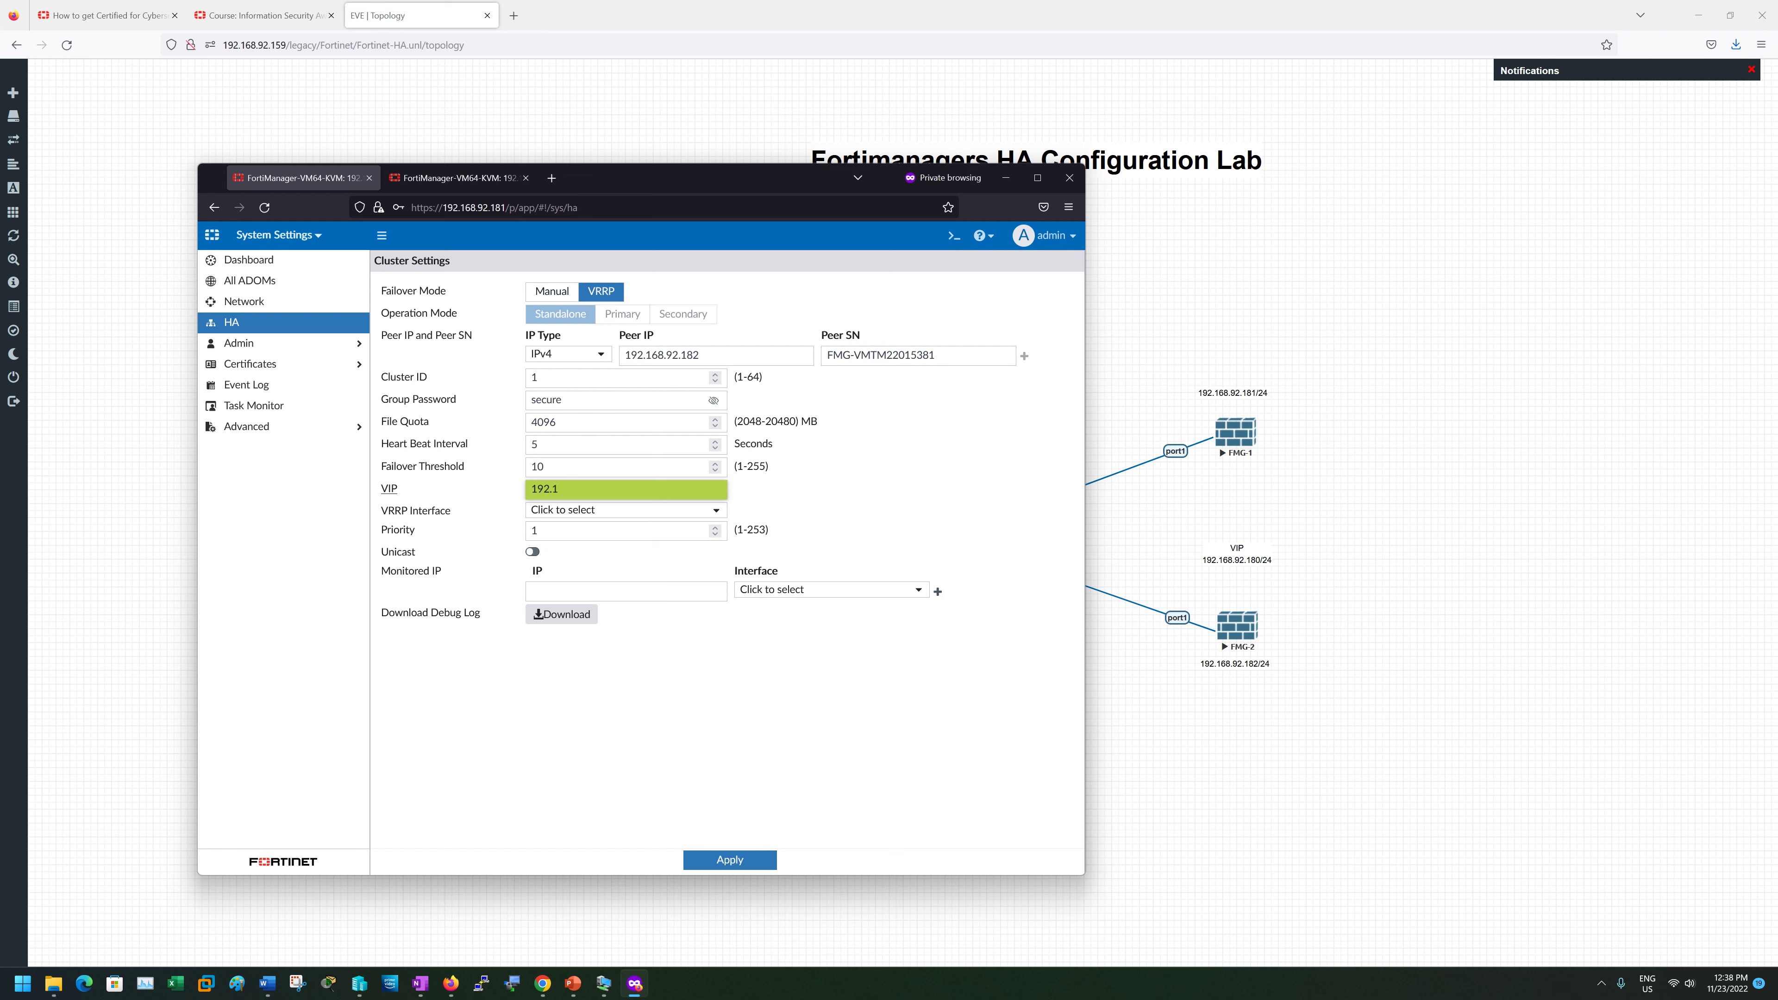
{"action": "type", "text": "192.168.92.180"}
{"action": "left_click_drag", "start_coordinate": [607, 489], "coordinate": [538, 489]}
{"action": "left_click", "coordinate": [588, 590]}
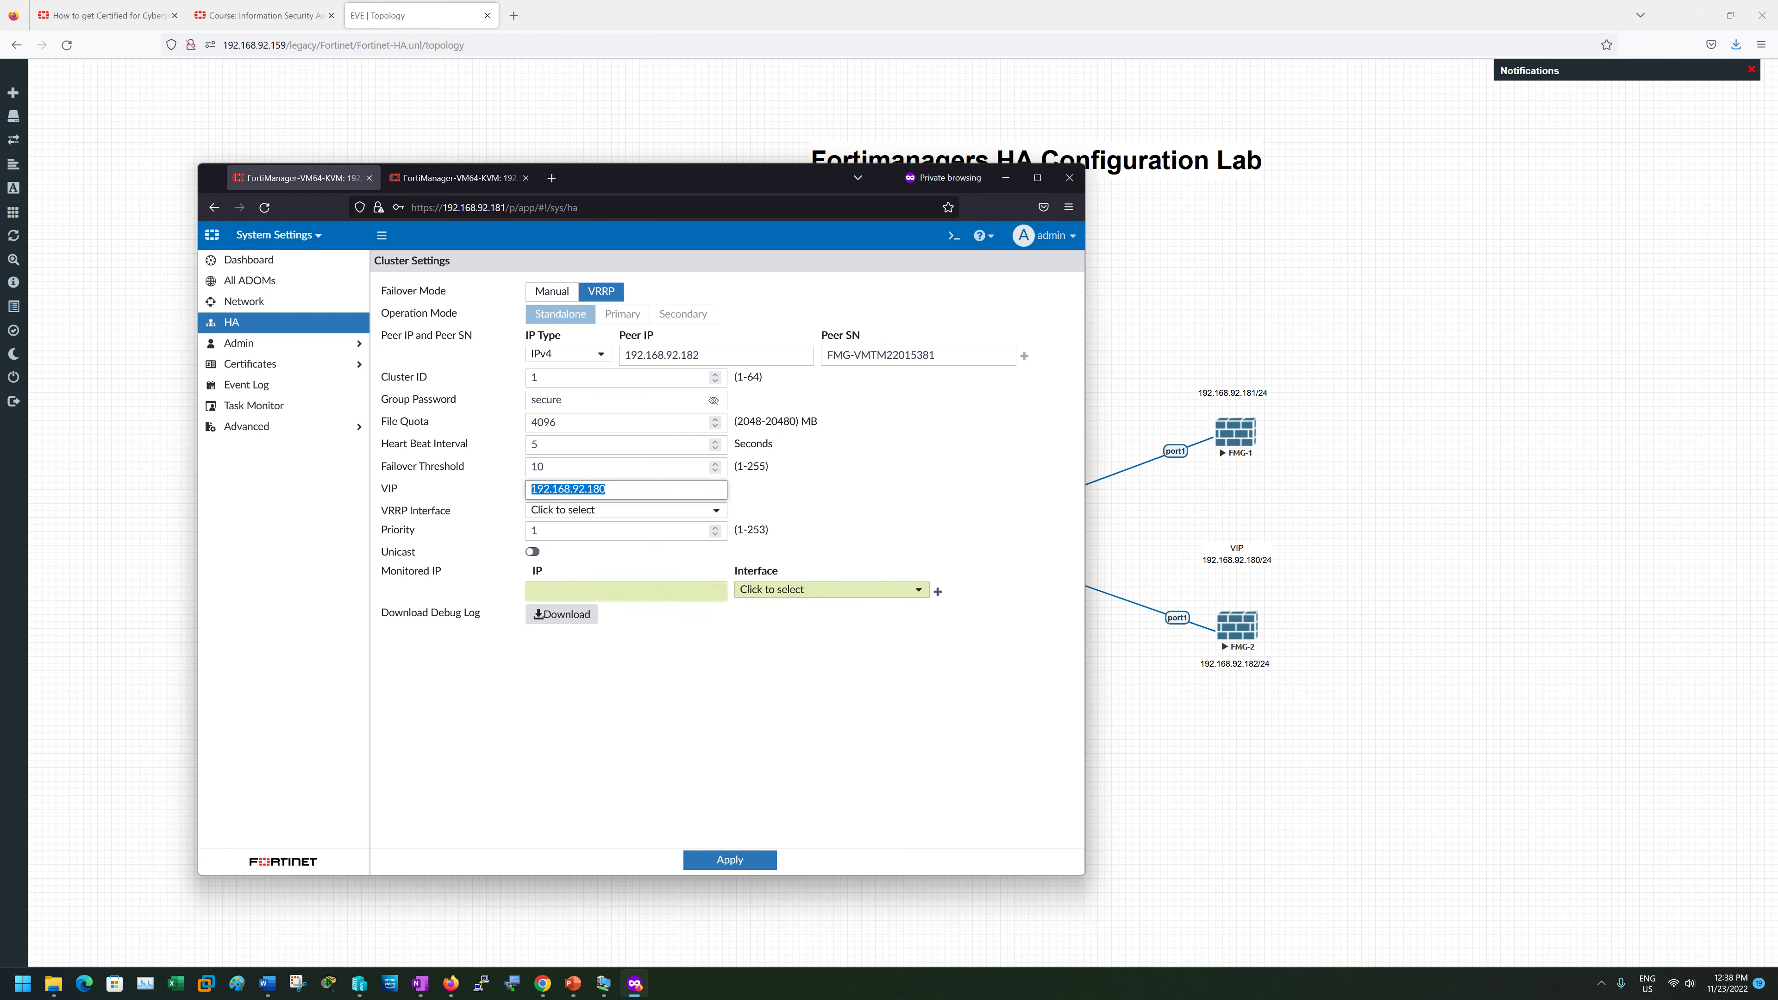
{"action": "type", "text": "192.168.92.180"}
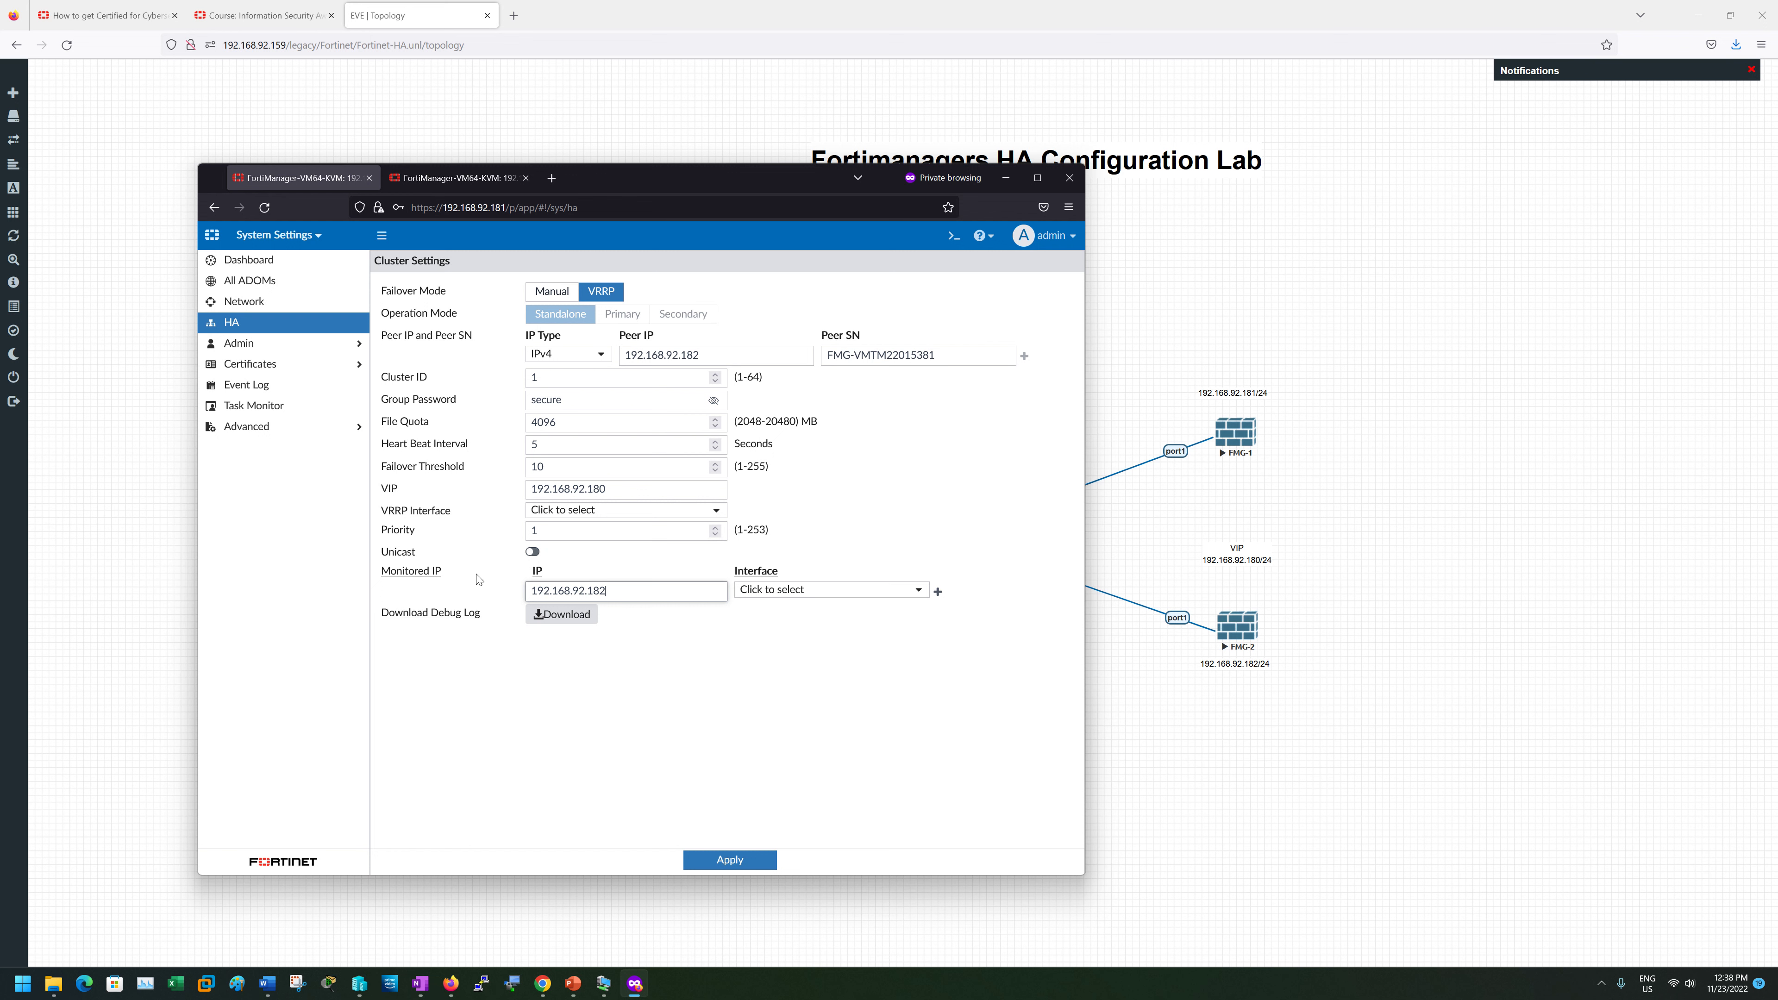
{"action": "left_click", "coordinate": [758, 597]}
{"action": "left_click", "coordinate": [756, 647]}
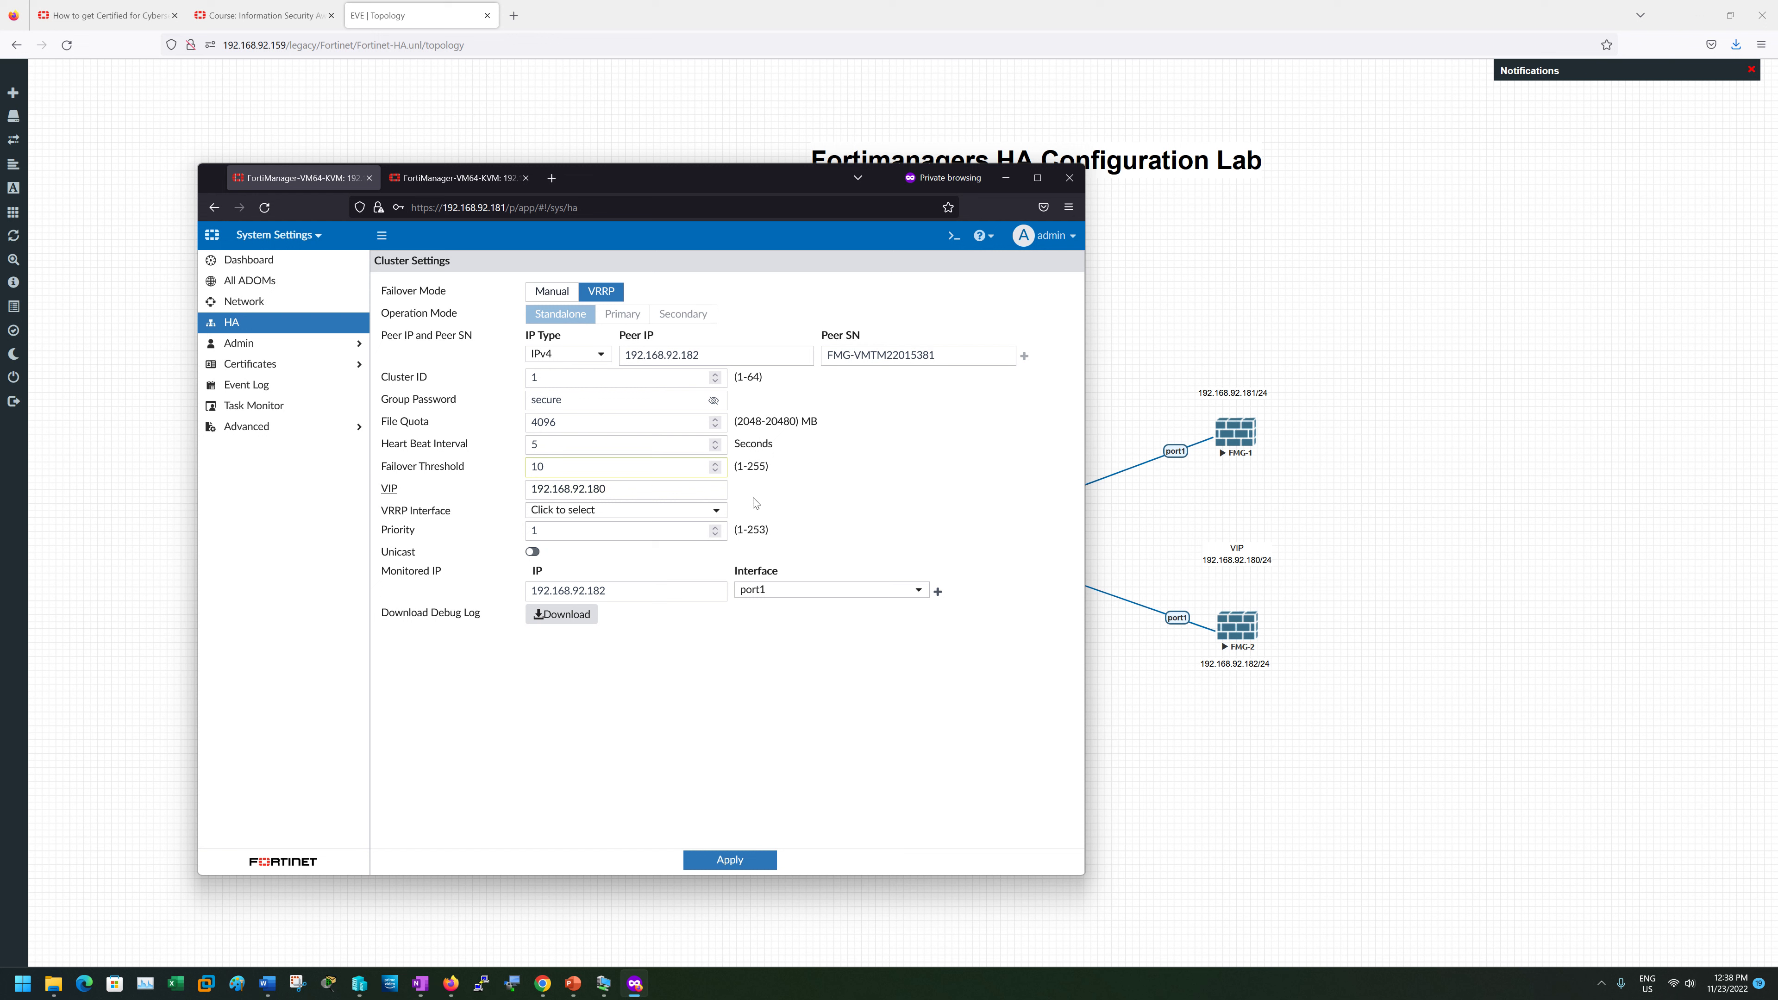
{"action": "left_click", "coordinate": [533, 553]}
{"action": "left_click", "coordinate": [532, 552]}
- Select port1 as the VRRP interface and apply the HA cluster settings
{"action": "left_click", "coordinate": [724, 861]}
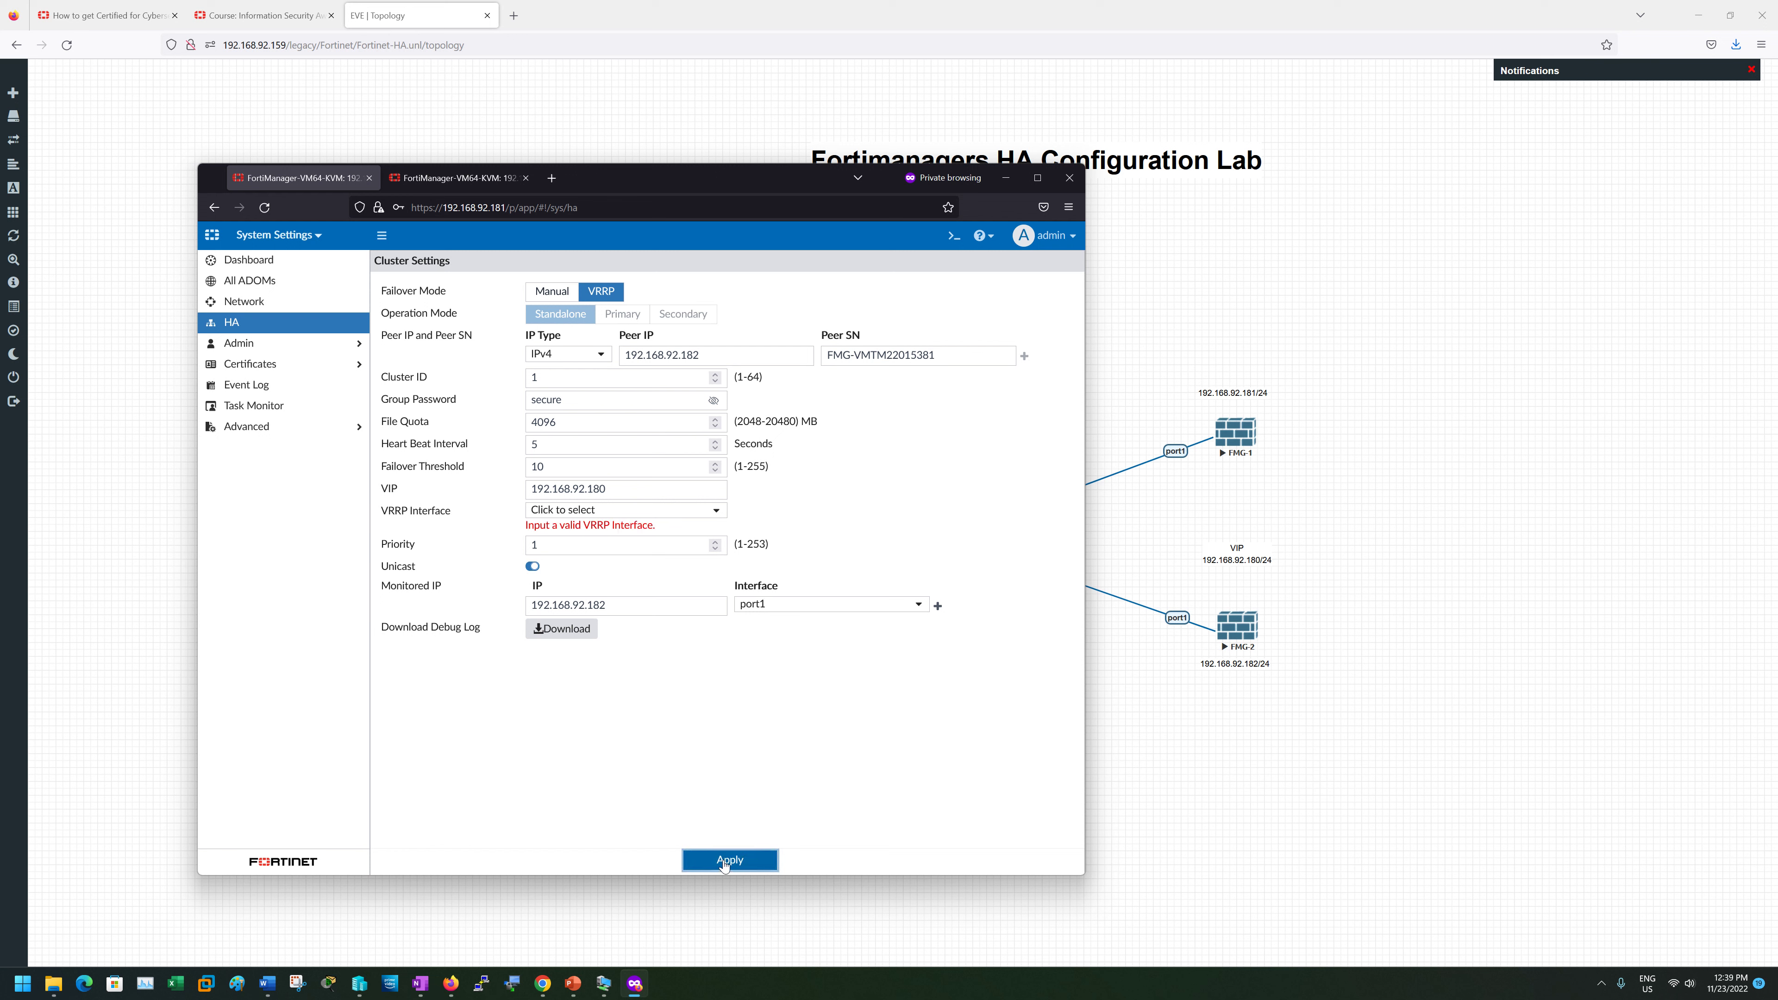
{"action": "left_click", "coordinate": [602, 510]}
{"action": "left_click", "coordinate": [606, 564]}
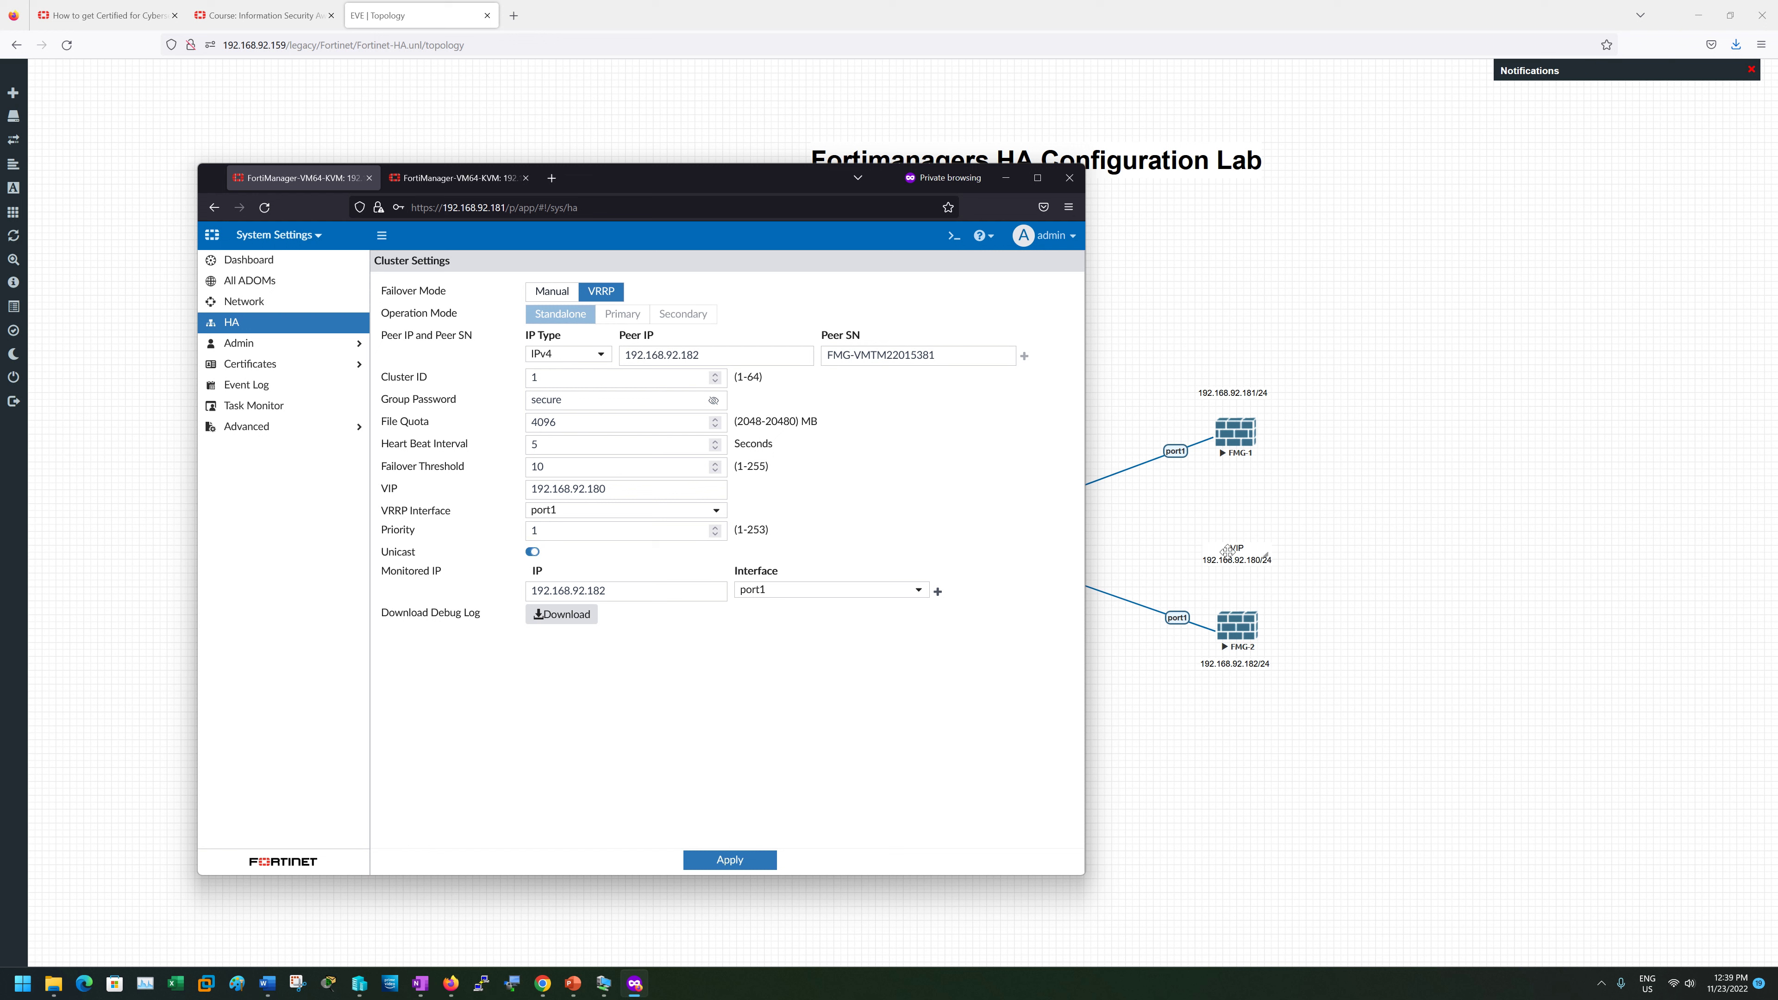
{"action": "left_click", "coordinate": [729, 860]}
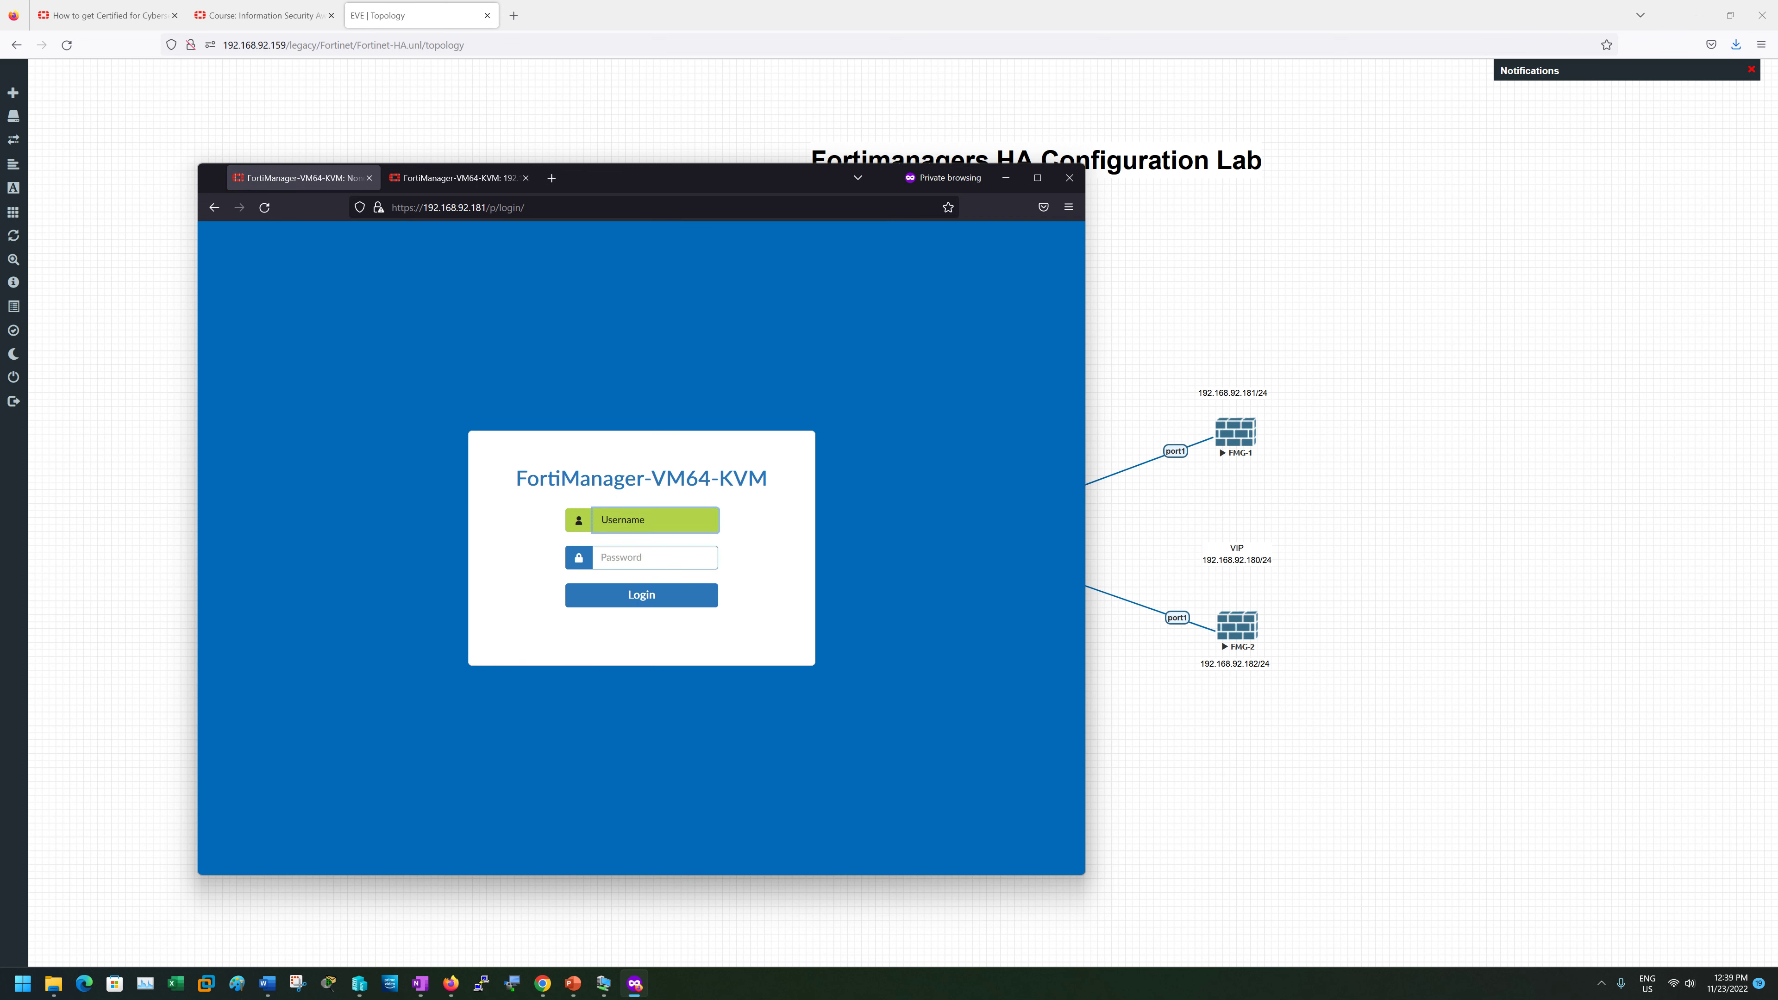
- Log back in to FortiManager 192.168.92.181 as admin
{"action": "type", "text": "admin"}
{"action": "key", "text": "Tab"}
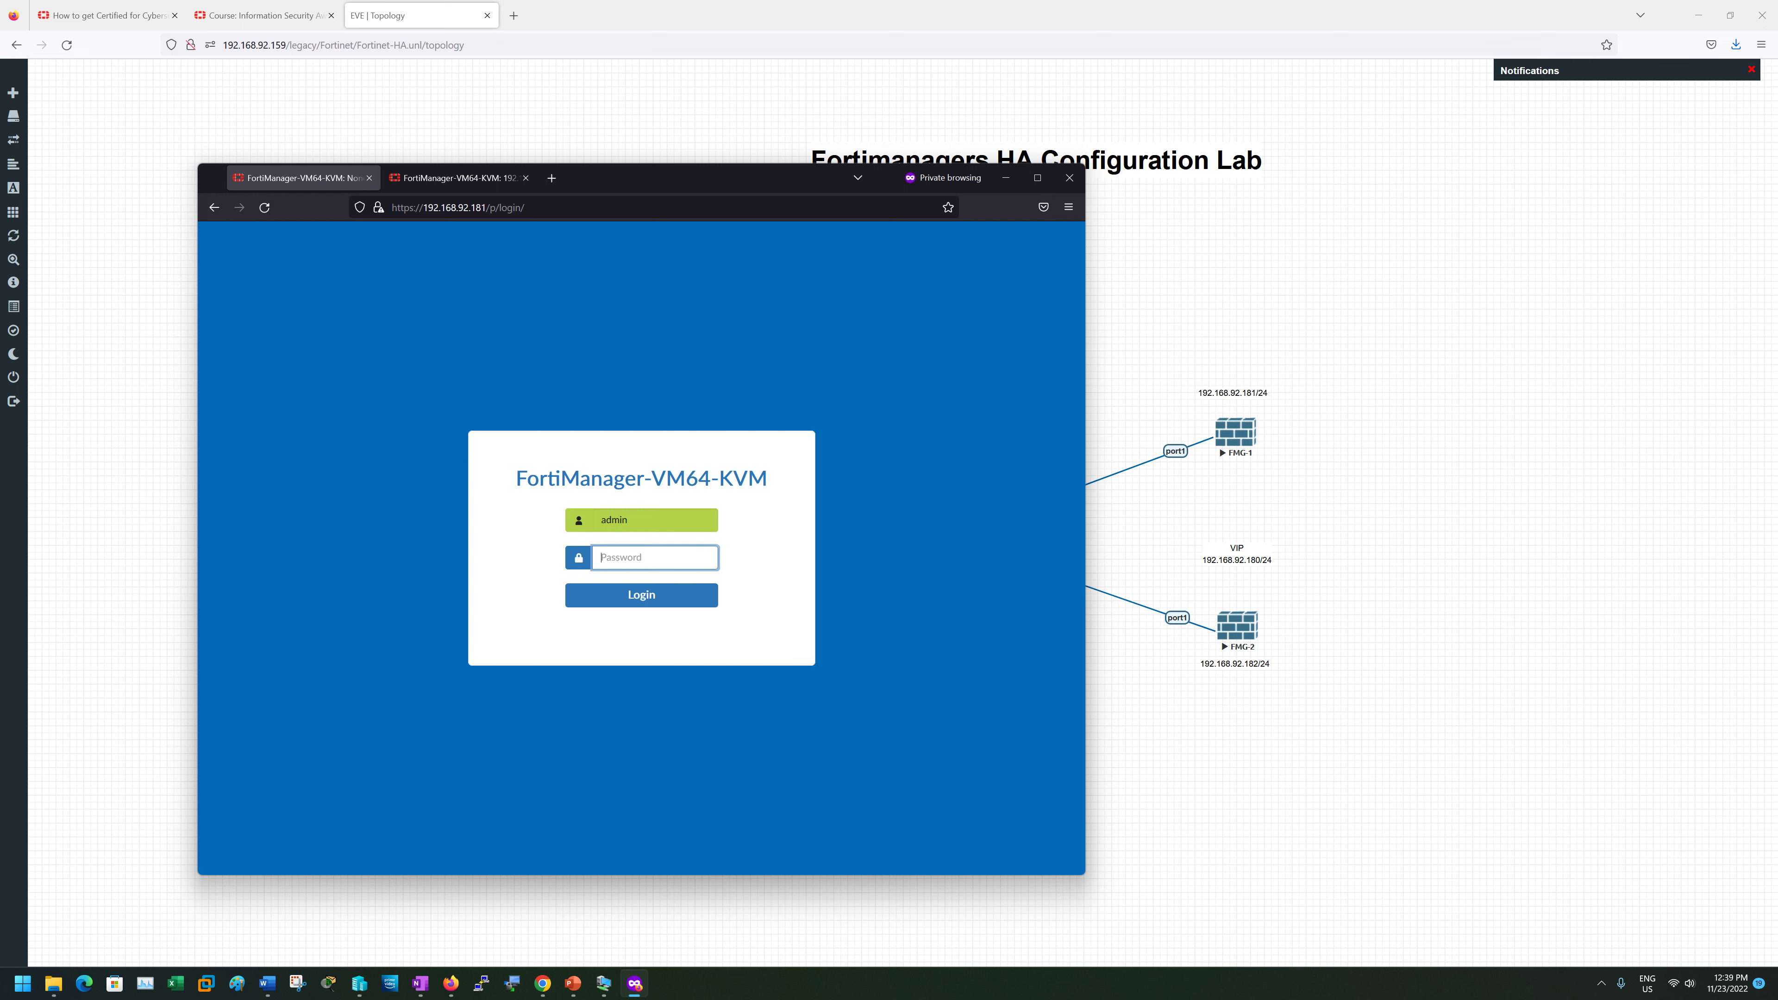
{"action": "type", "text": "a"}
{"action": "key", "text": "Return"}
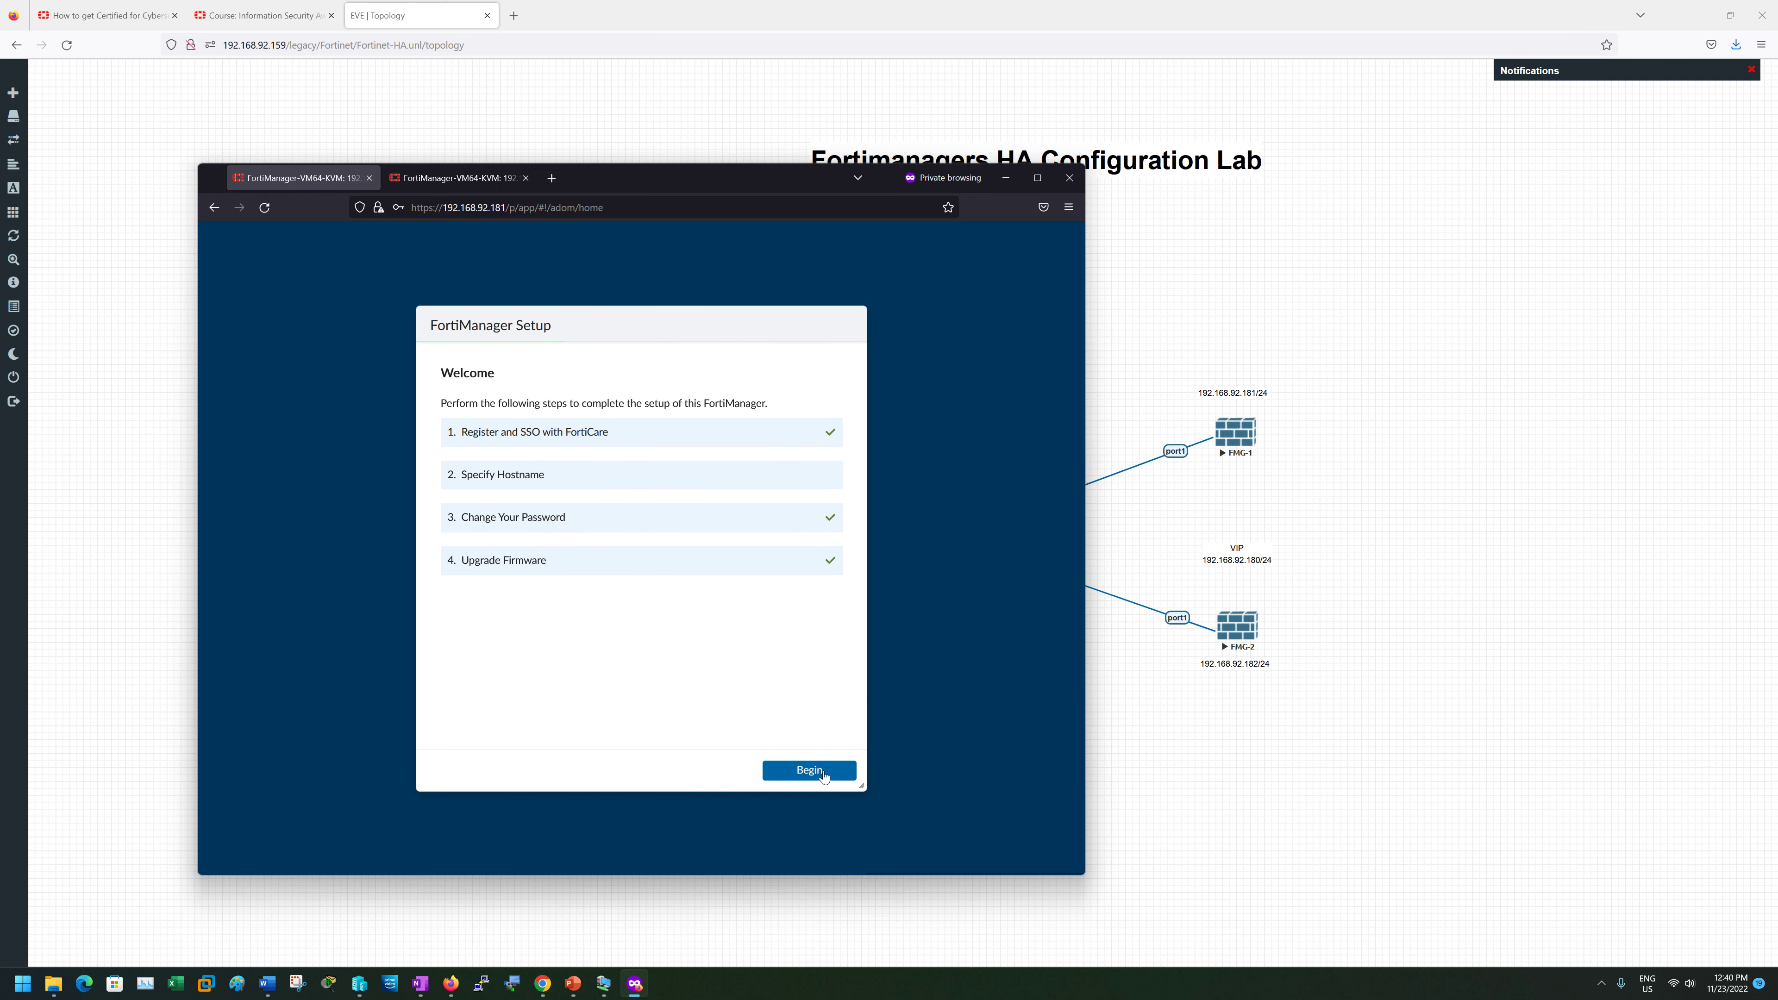
- Skip through the setup wizard and open the System Settings HA page
{"action": "left_click", "coordinate": [826, 770]}
{"action": "left_click", "coordinate": [843, 770]}
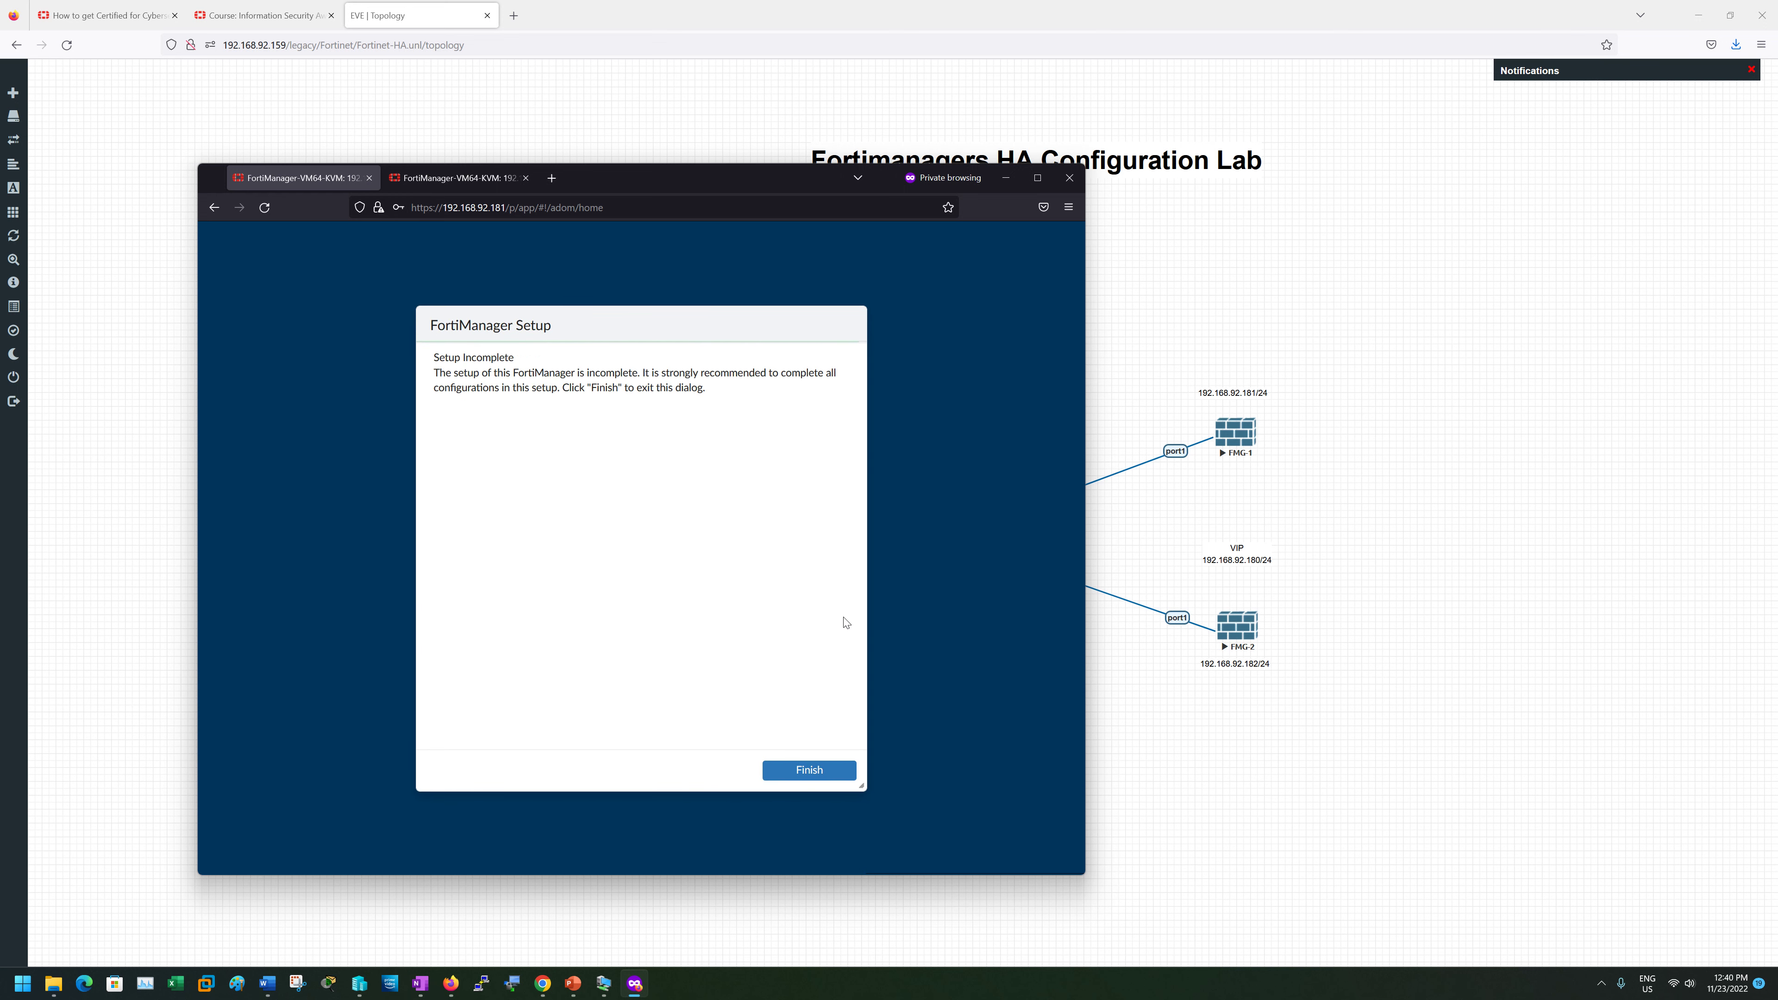
{"action": "left_click", "coordinate": [831, 775]}
{"action": "left_click", "coordinate": [762, 621]}
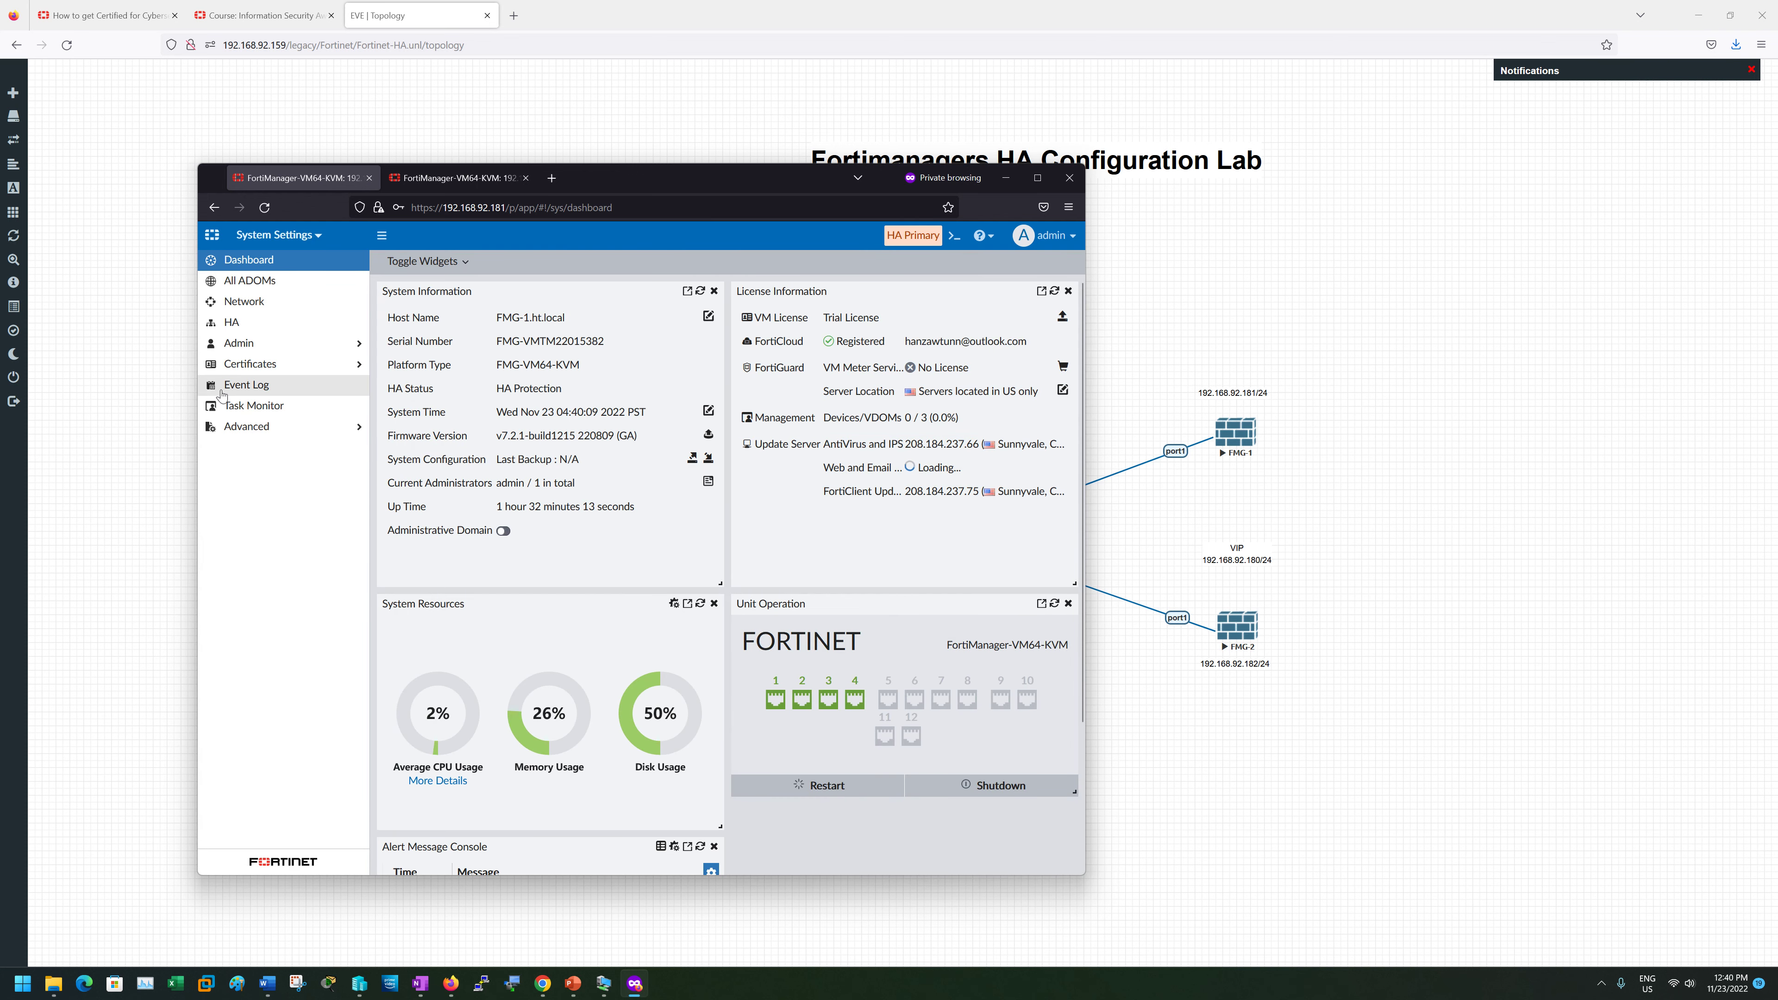
{"action": "left_click", "coordinate": [243, 327]}
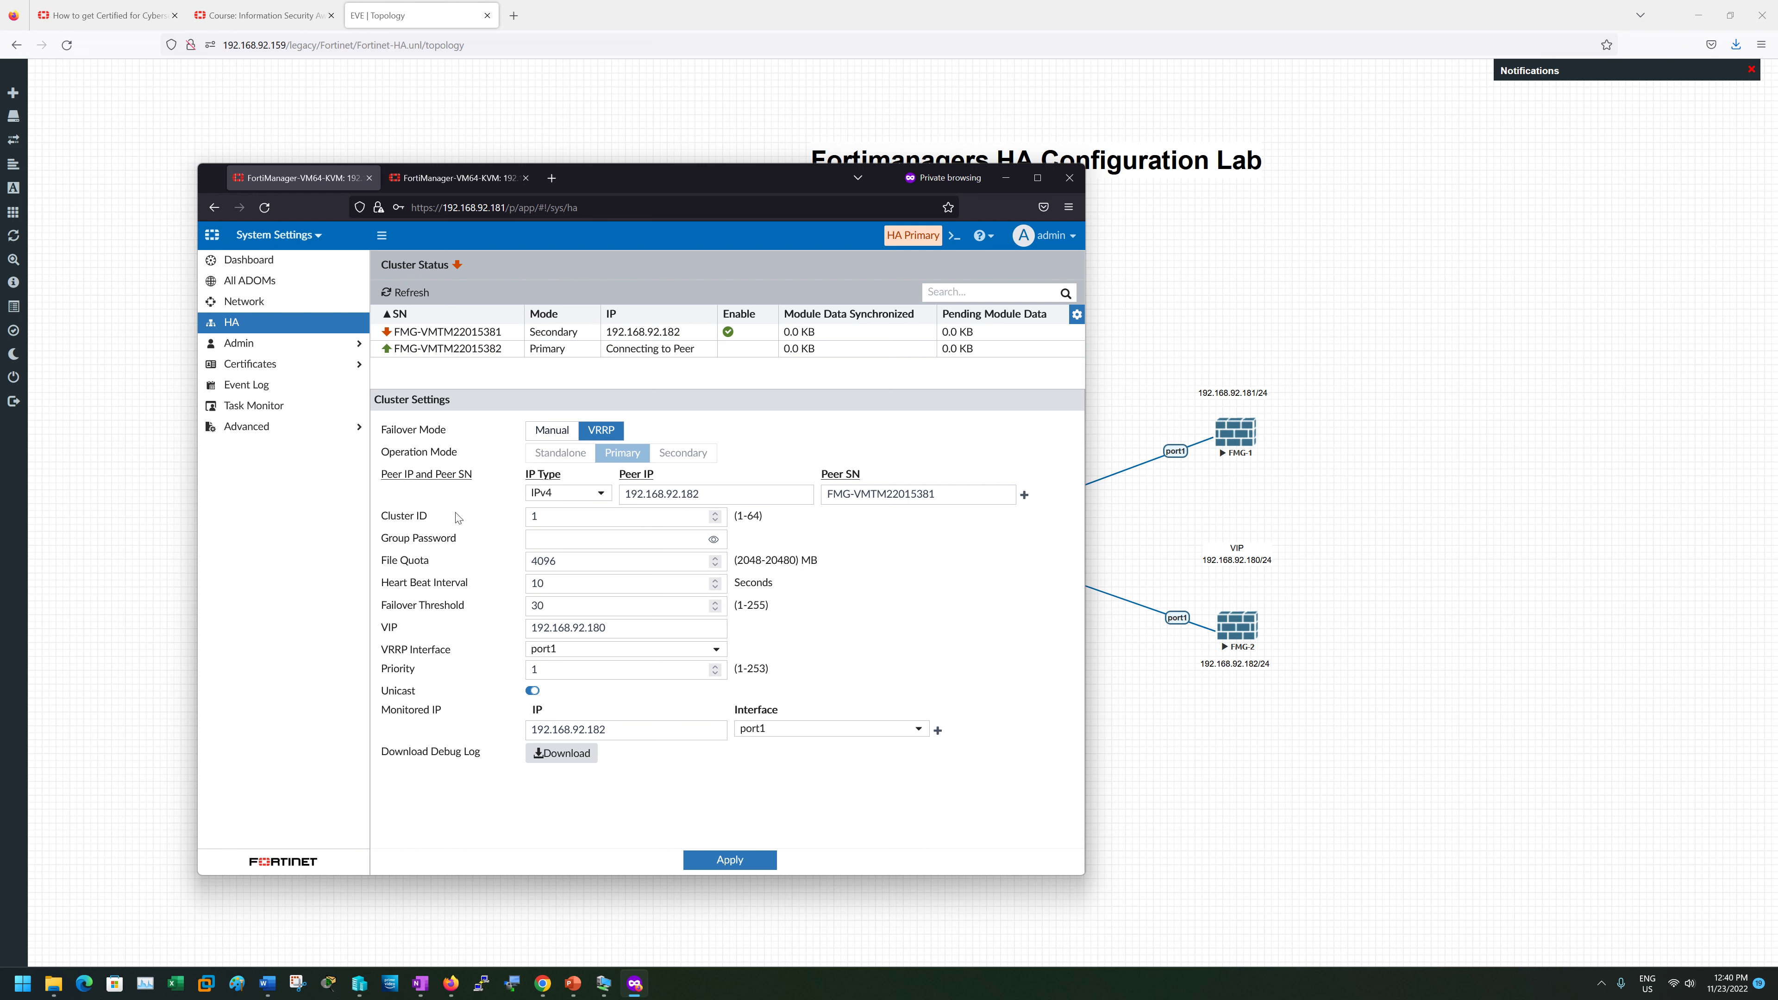
- Open the CLI console, move it lower, and run 'get system ha'
{"action": "left_click", "coordinate": [955, 237]}
{"action": "left_click_drag", "start_coordinate": [601, 280], "coordinate": [658, 269]}
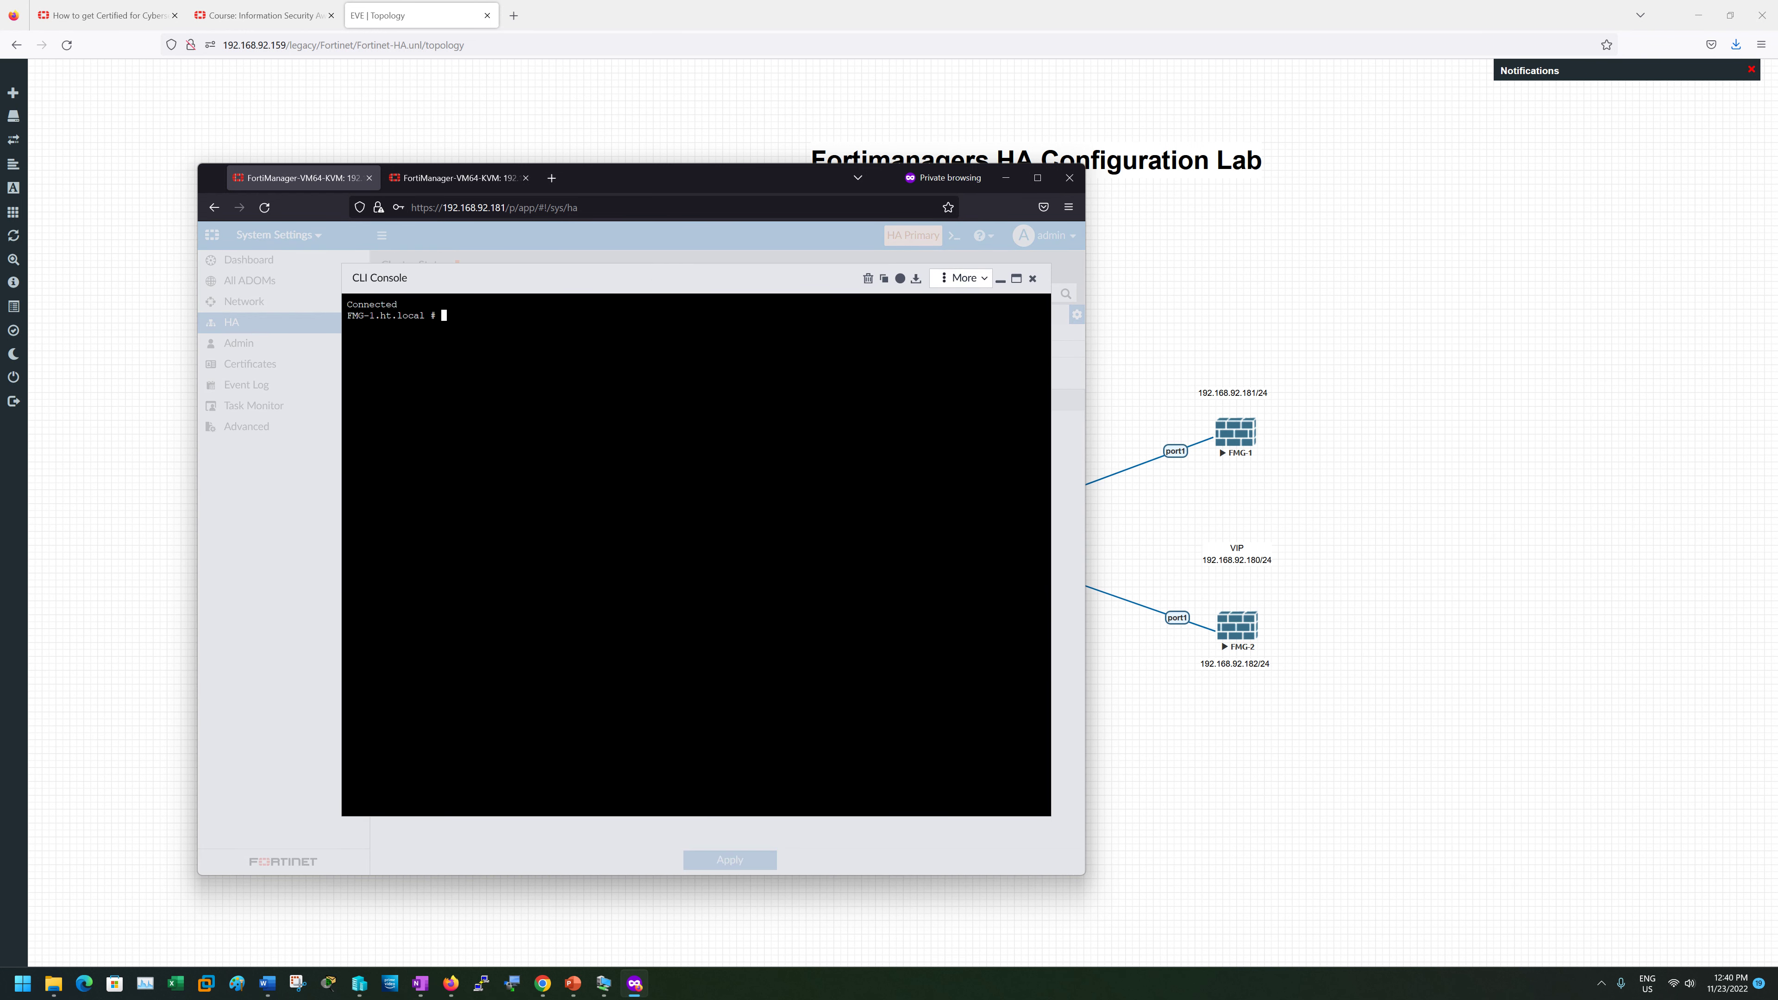
{"action": "type", "text": "get system ha"}
{"action": "key", "text": "Return"}
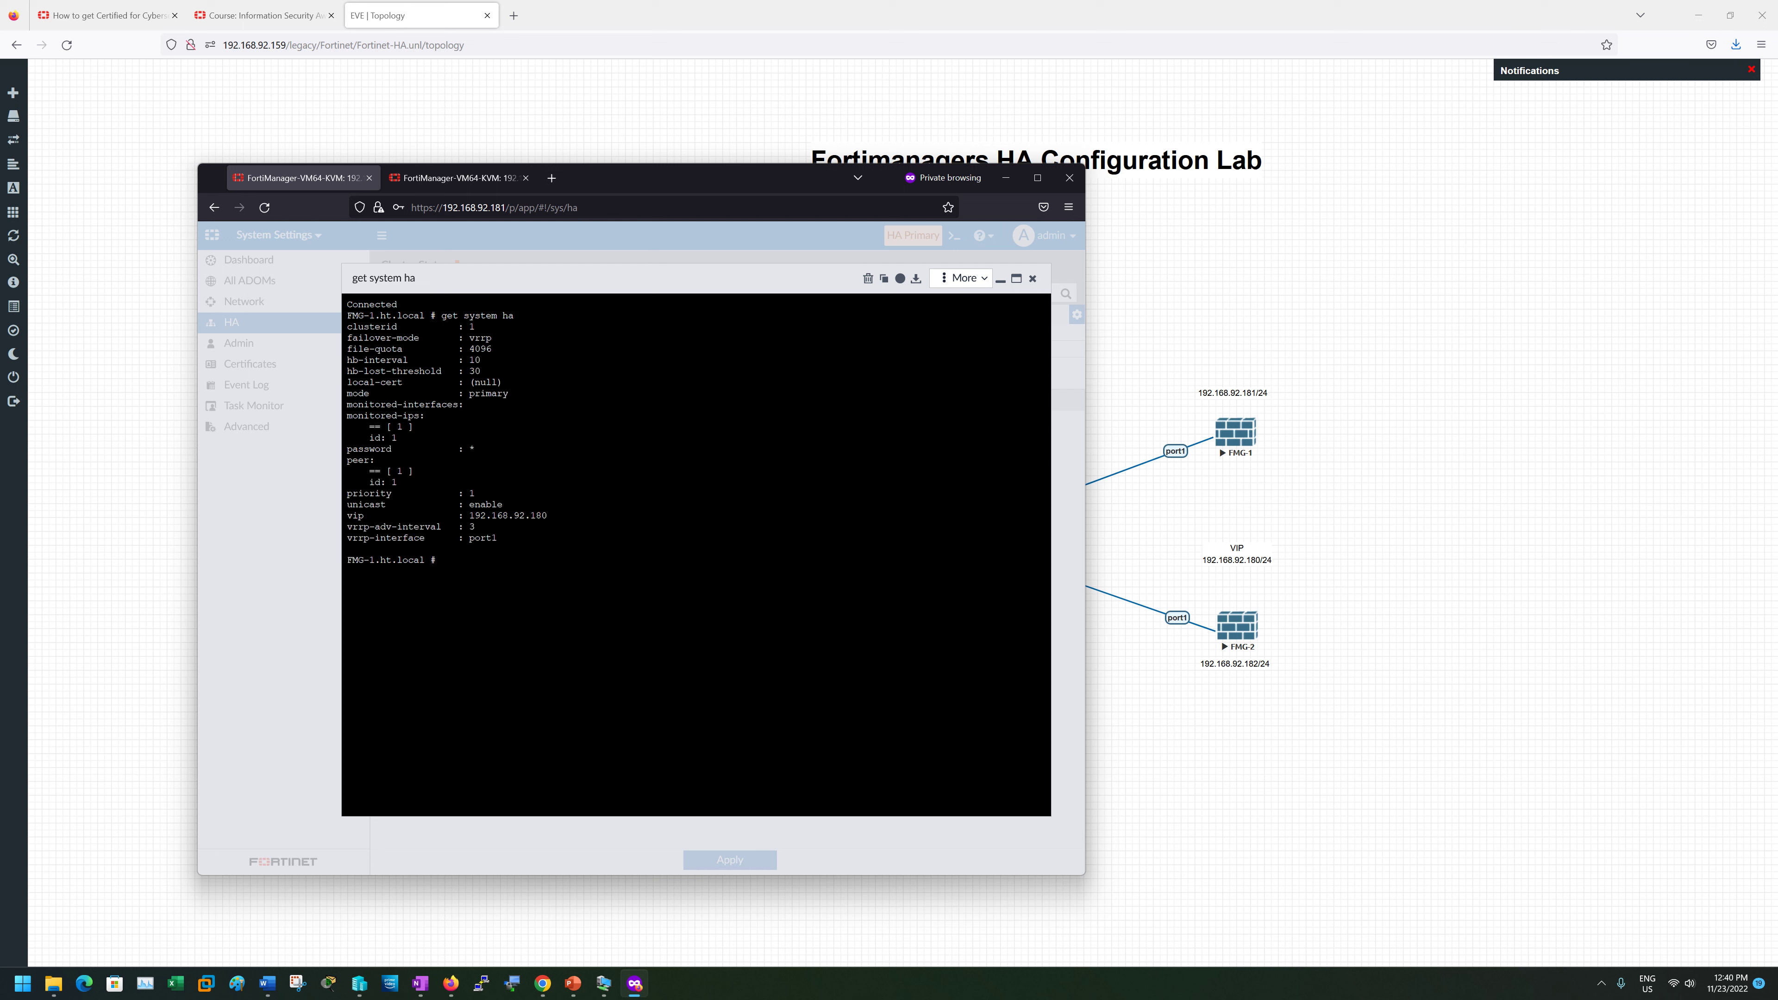
{"action": "type", "text": "g"}
{"action": "type", "text": "get system ha"}
{"action": "key", "text": "BackSpace"}
- Run 'get system ha-status' and highlight the health status, Primary role and FMG-HA status lines
{"action": "type", "text": "-status"}
{"action": "key", "text": "Return"}
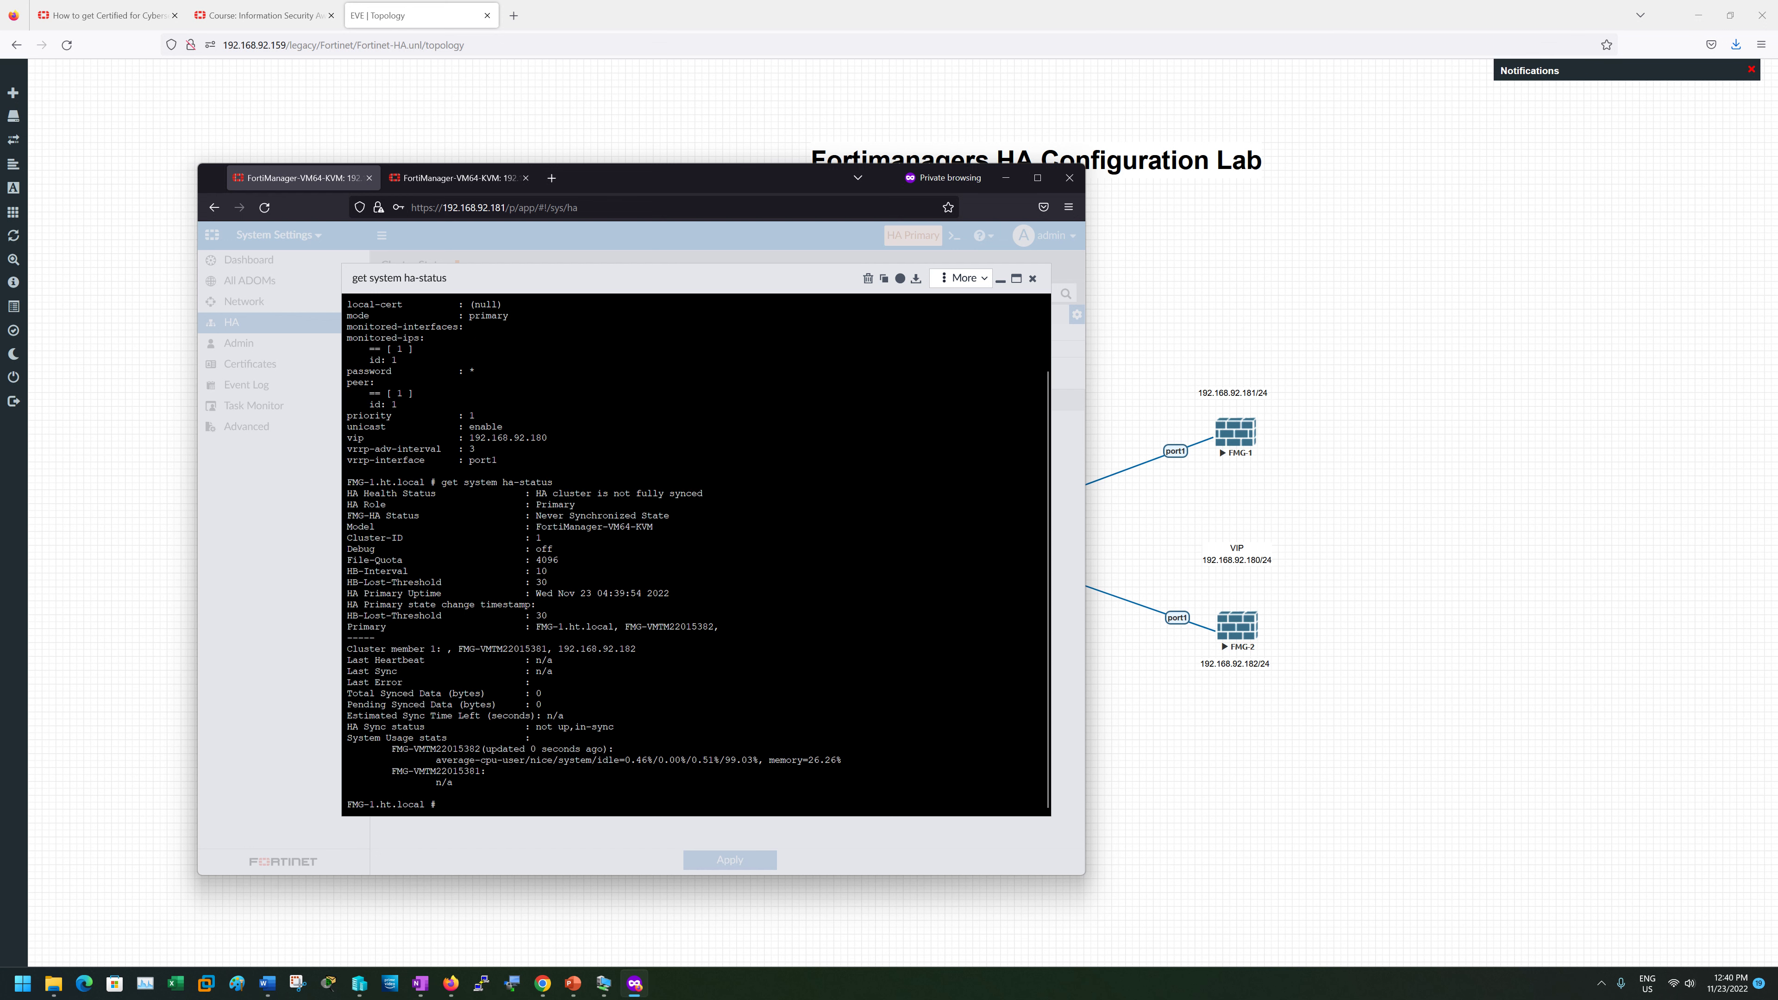
{"action": "left_click_drag", "start_coordinate": [347, 493], "coordinate": [686, 504]}
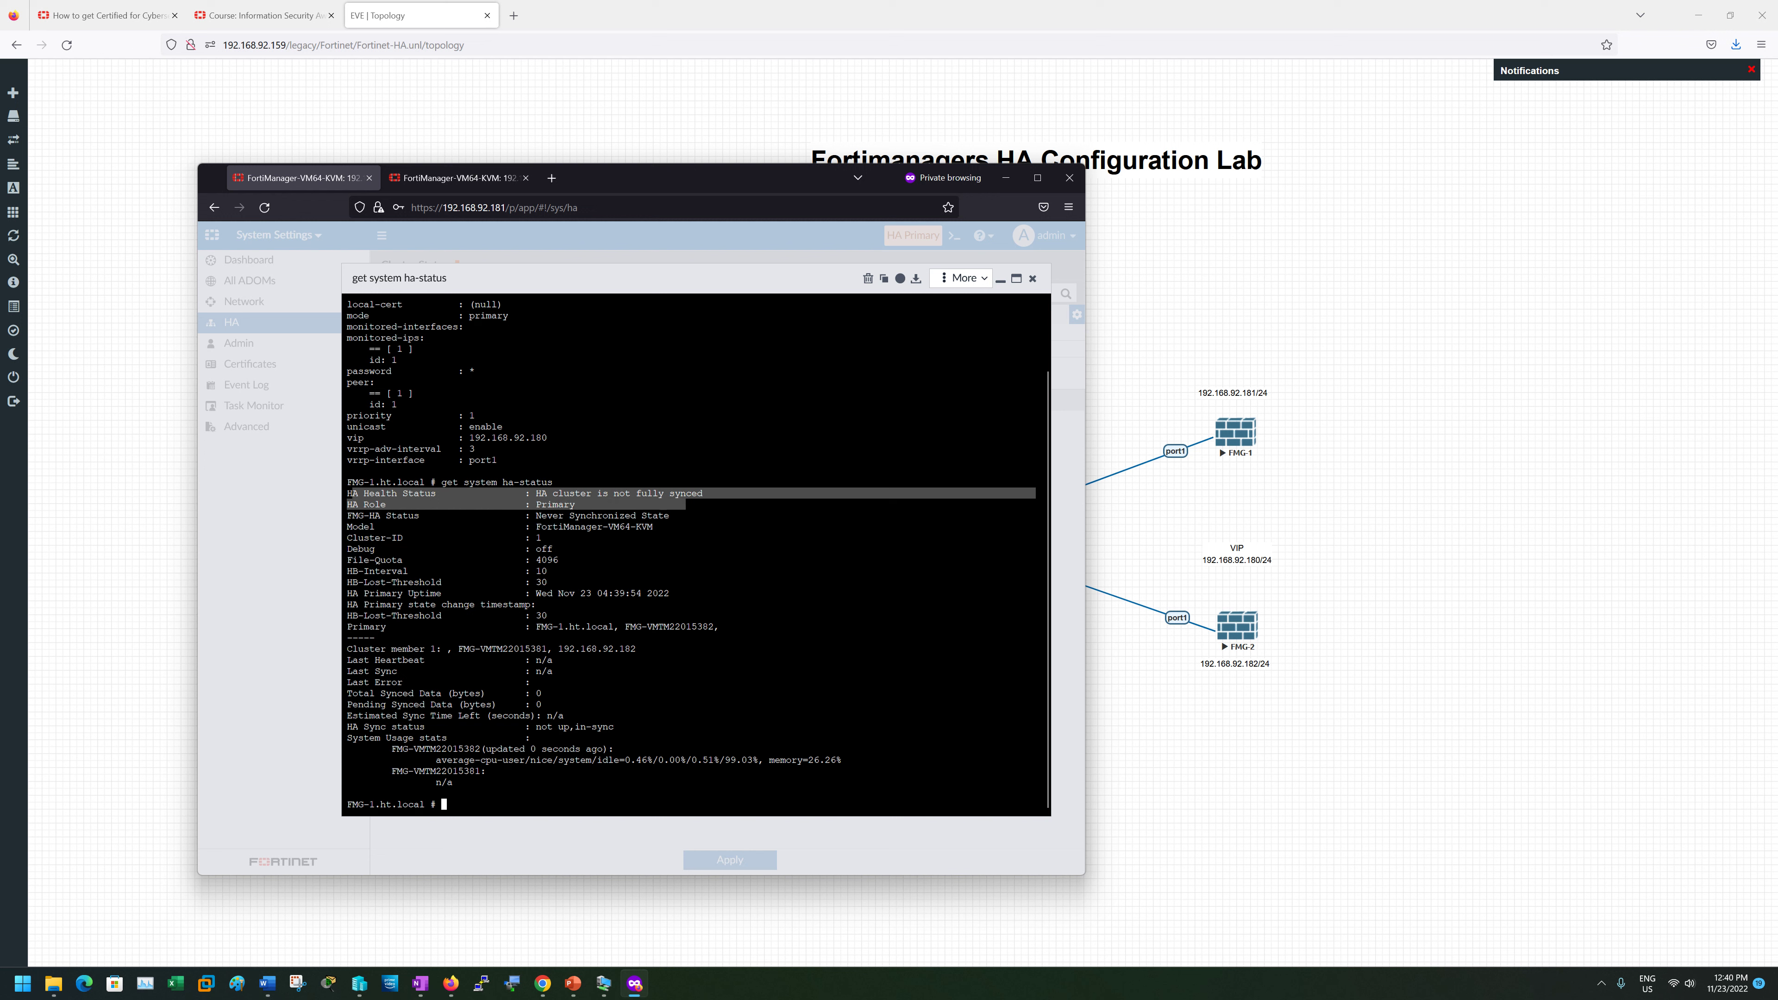
{"action": "left_click_drag", "start_coordinate": [347, 493], "coordinate": [712, 493]}
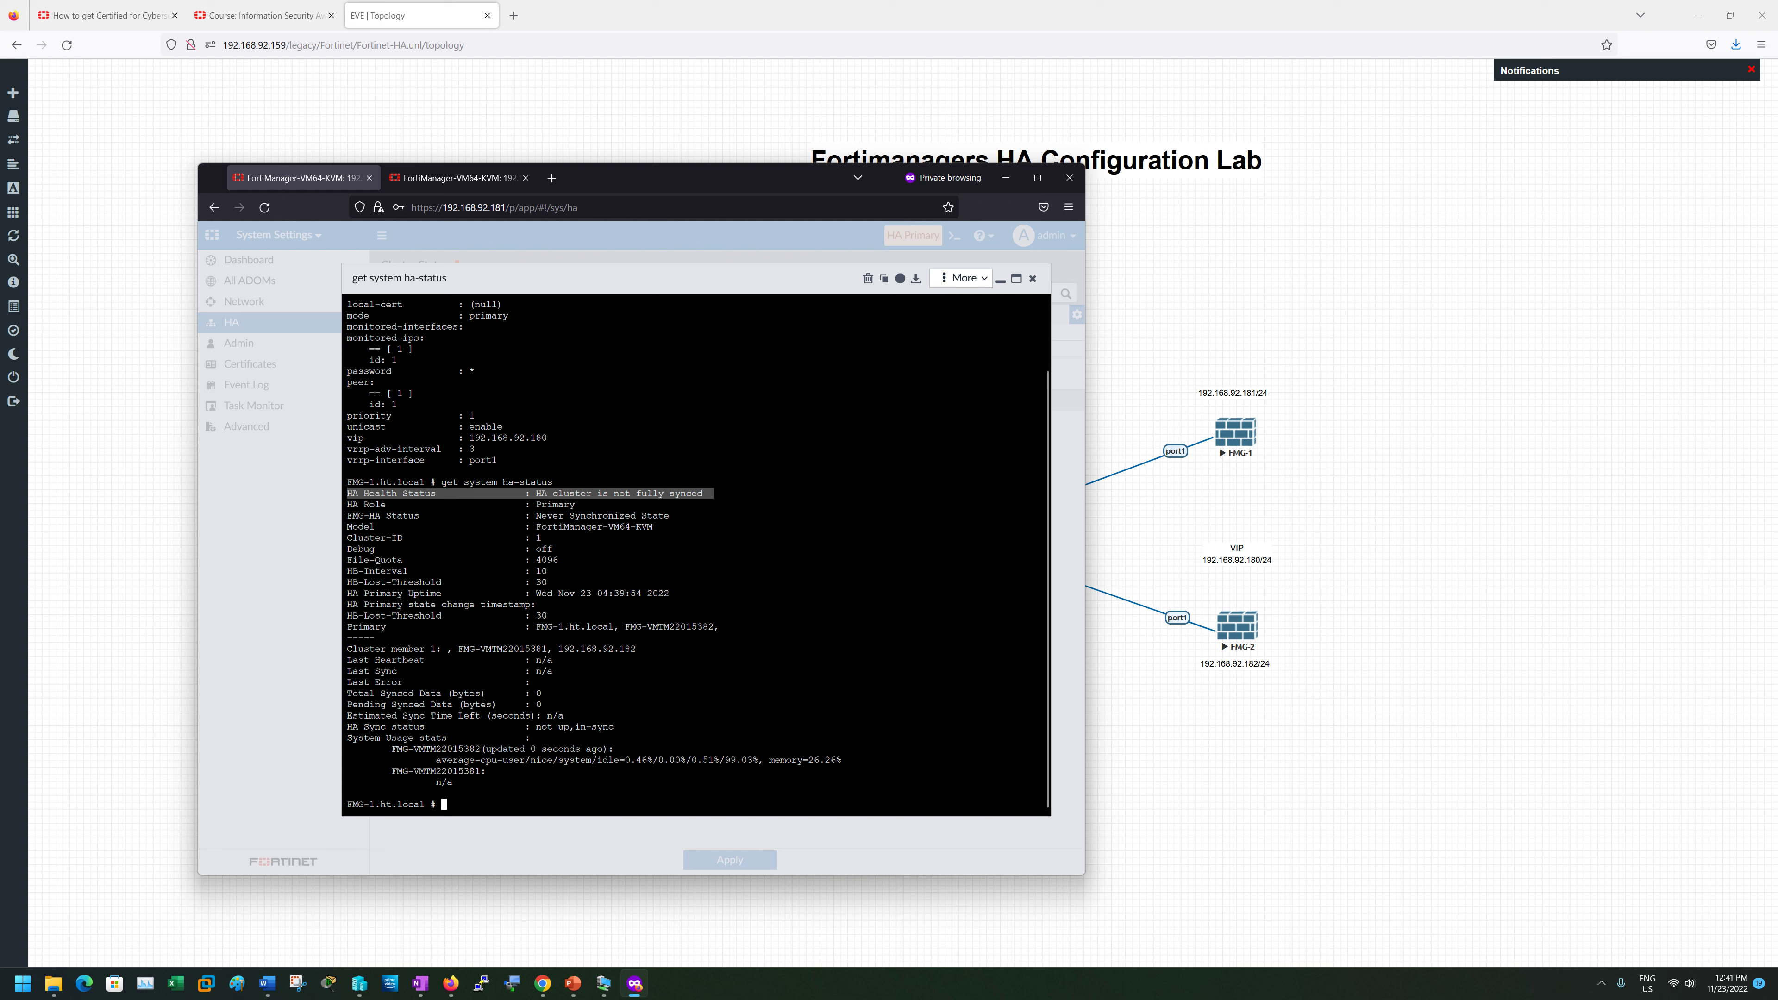
{"action": "left_click_drag", "start_coordinate": [347, 504], "coordinate": [585, 504]}
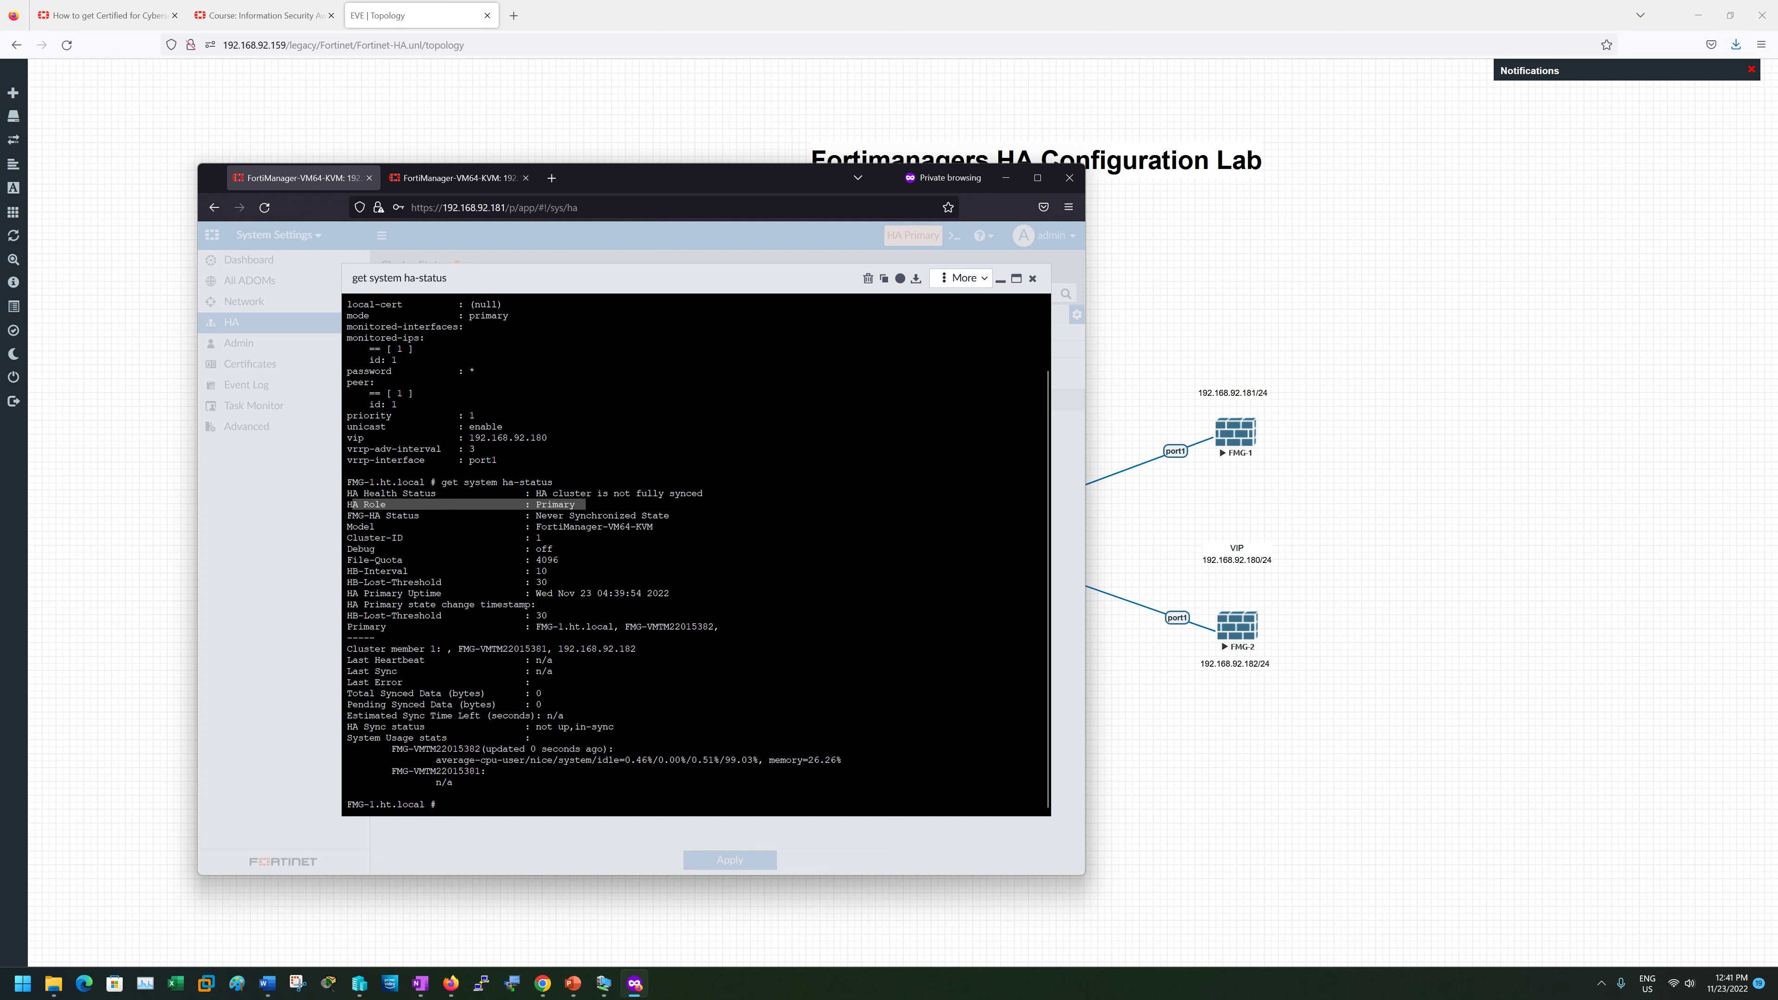
{"action": "left_click_drag", "start_coordinate": [347, 515], "coordinate": [680, 515]}
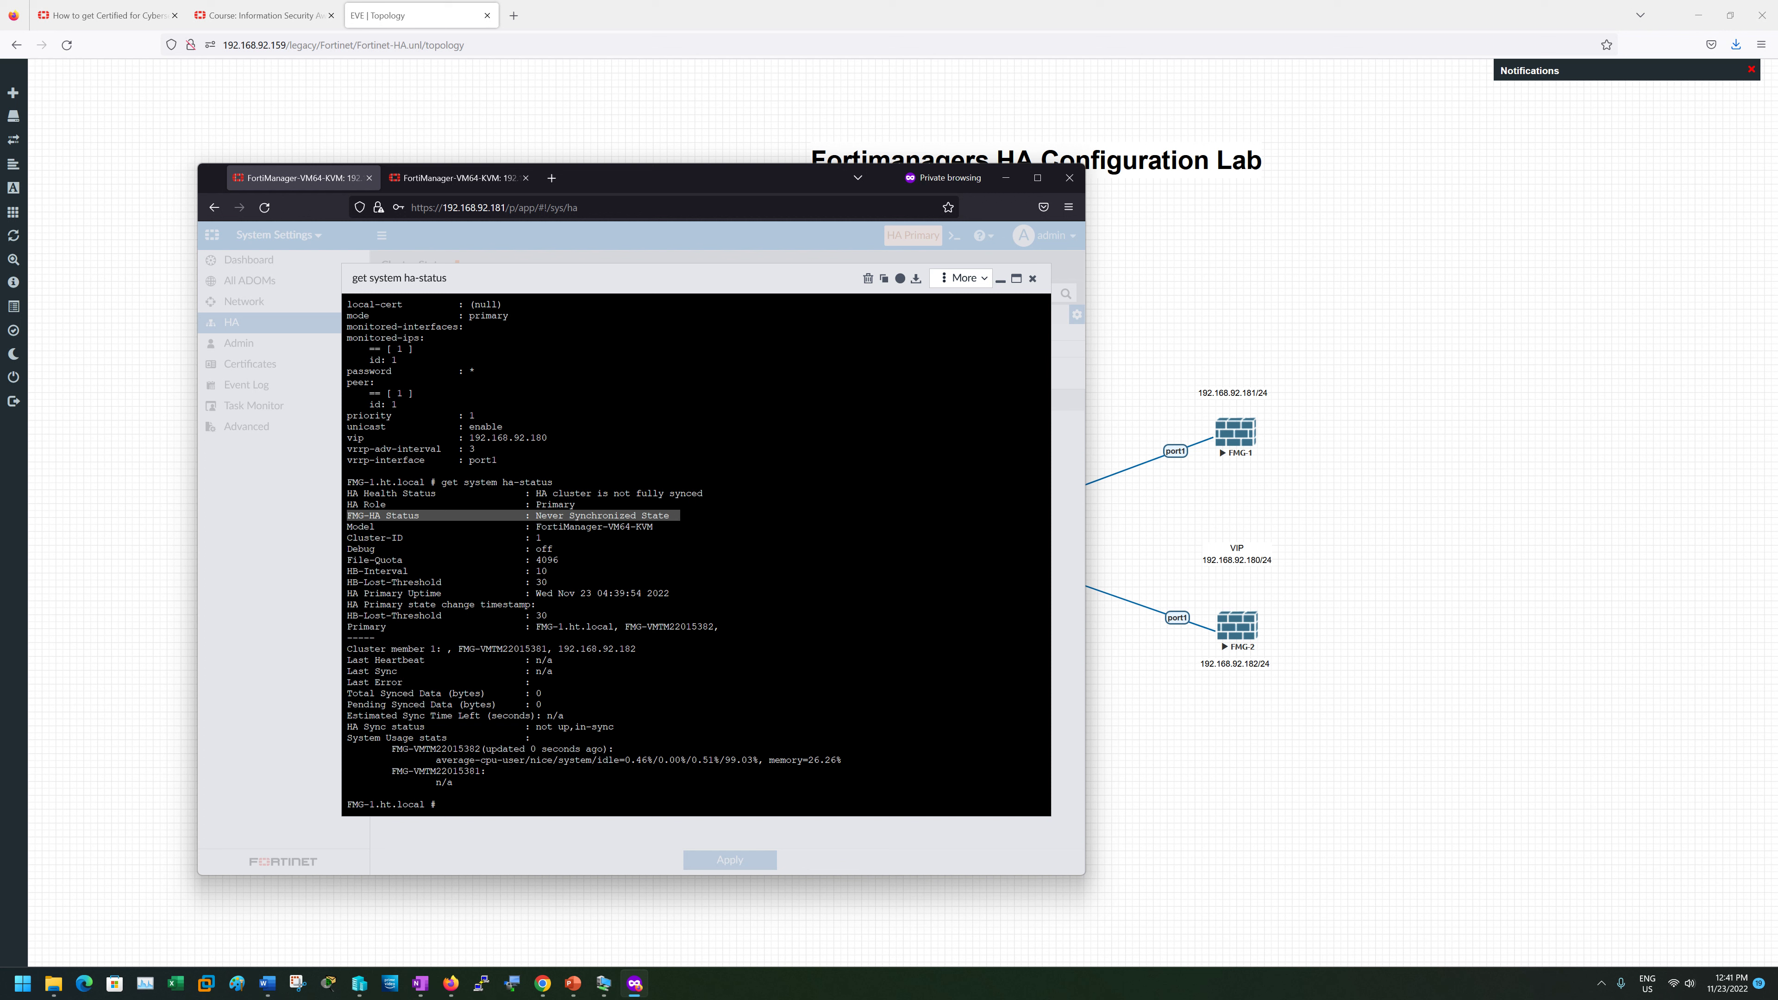
- Highlight the model name FortiManager-VM64-KVM and the HB-Interval value 10
{"action": "left_click_drag", "start_coordinate": [537, 527], "coordinate": [651, 526]}
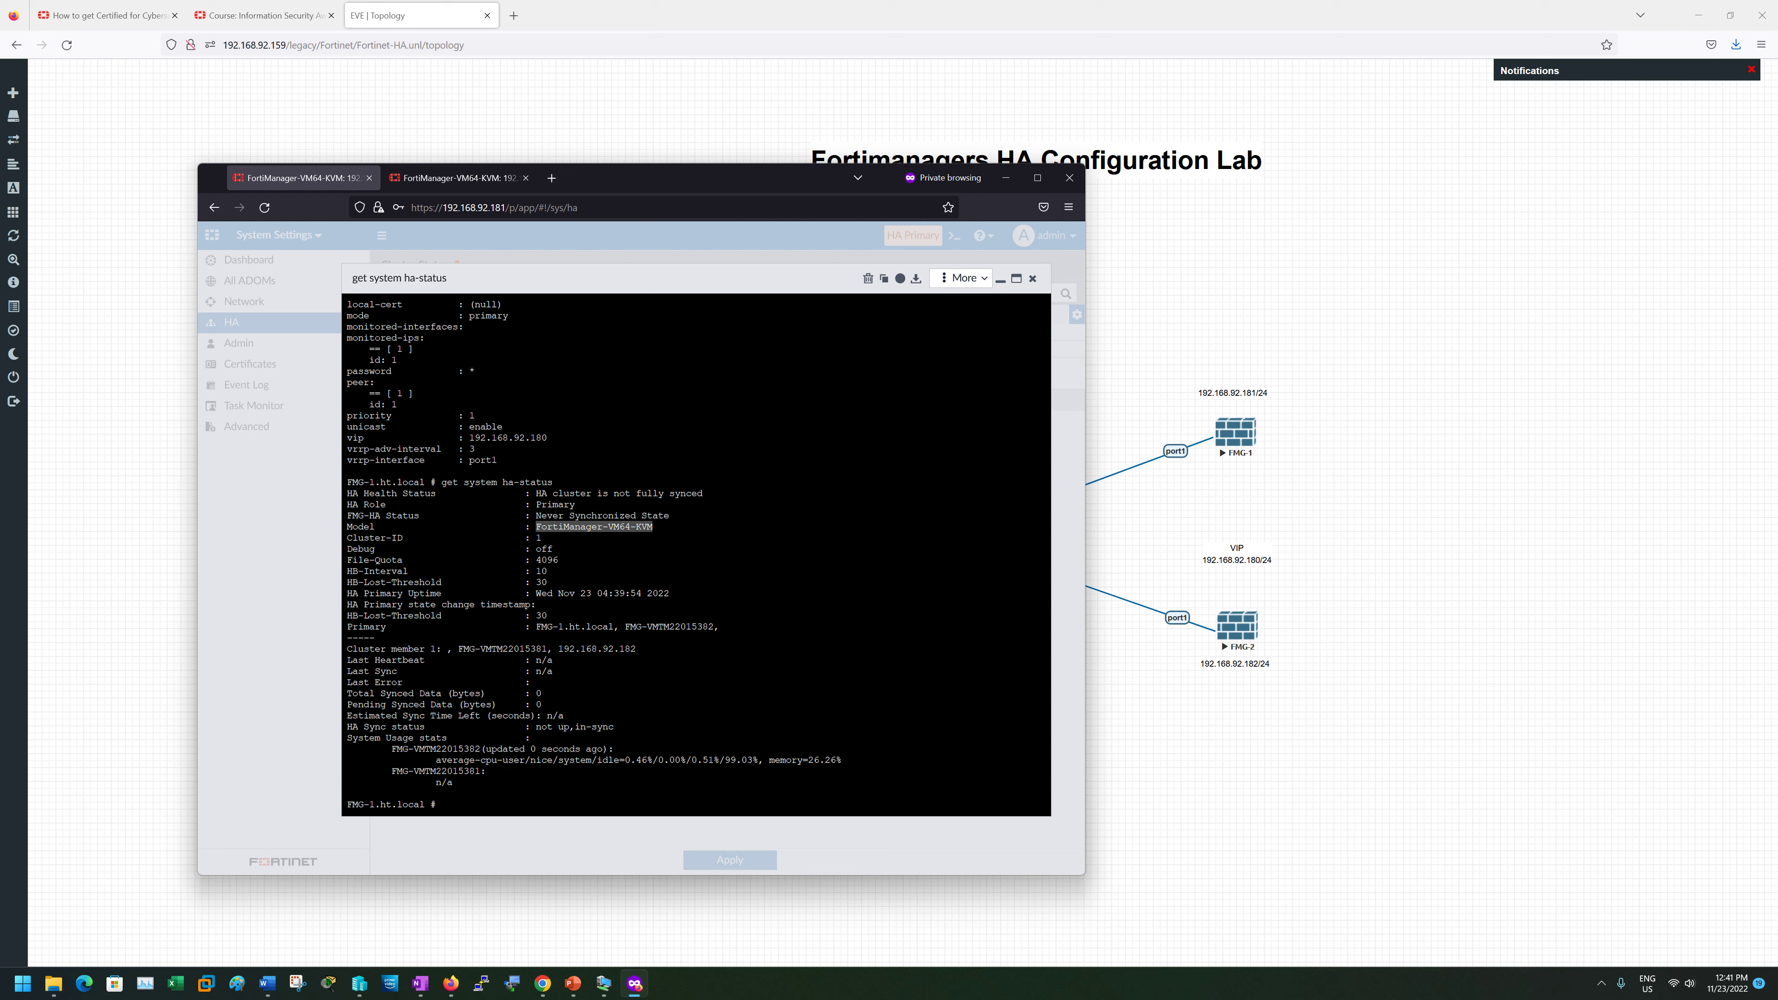
{"action": "left_click", "coordinate": [546, 538]}
{"action": "double_click", "coordinate": [588, 527]}
{"action": "left_click", "coordinate": [588, 535]}
{"action": "double_click", "coordinate": [541, 571]}
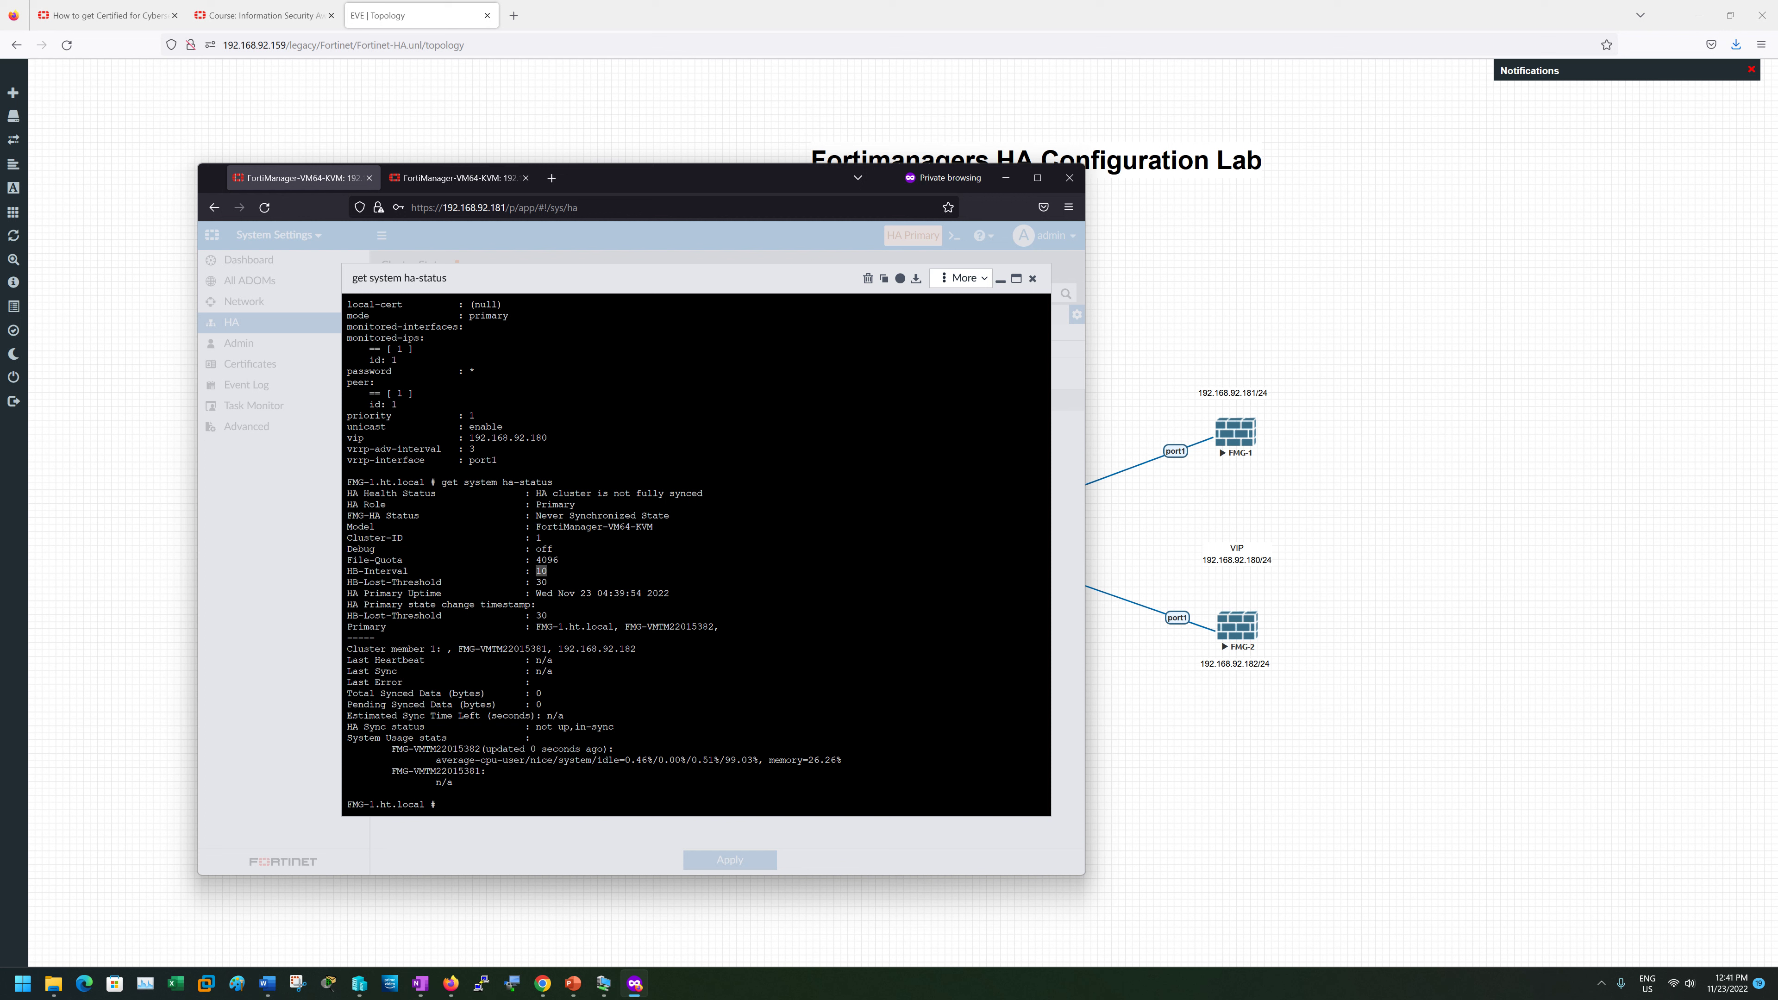
{"action": "left_click", "coordinate": [541, 581]}
{"action": "double_click", "coordinate": [541, 571]}
{"action": "left_click", "coordinate": [542, 579]}
- Highlight the system usage lines, the peer's n/a entry, and the heartbeat and lost-threshold values
{"action": "mouse_move", "coordinate": [350, 738]}
{"action": "left_mouse_down"}
{"action": "mouse_move", "coordinate": [562, 772]}
{"action": "mouse_move", "coordinate": [347, 737]}
{"action": "left_mouse_up"}
{"action": "left_click", "coordinate": [562, 772]}
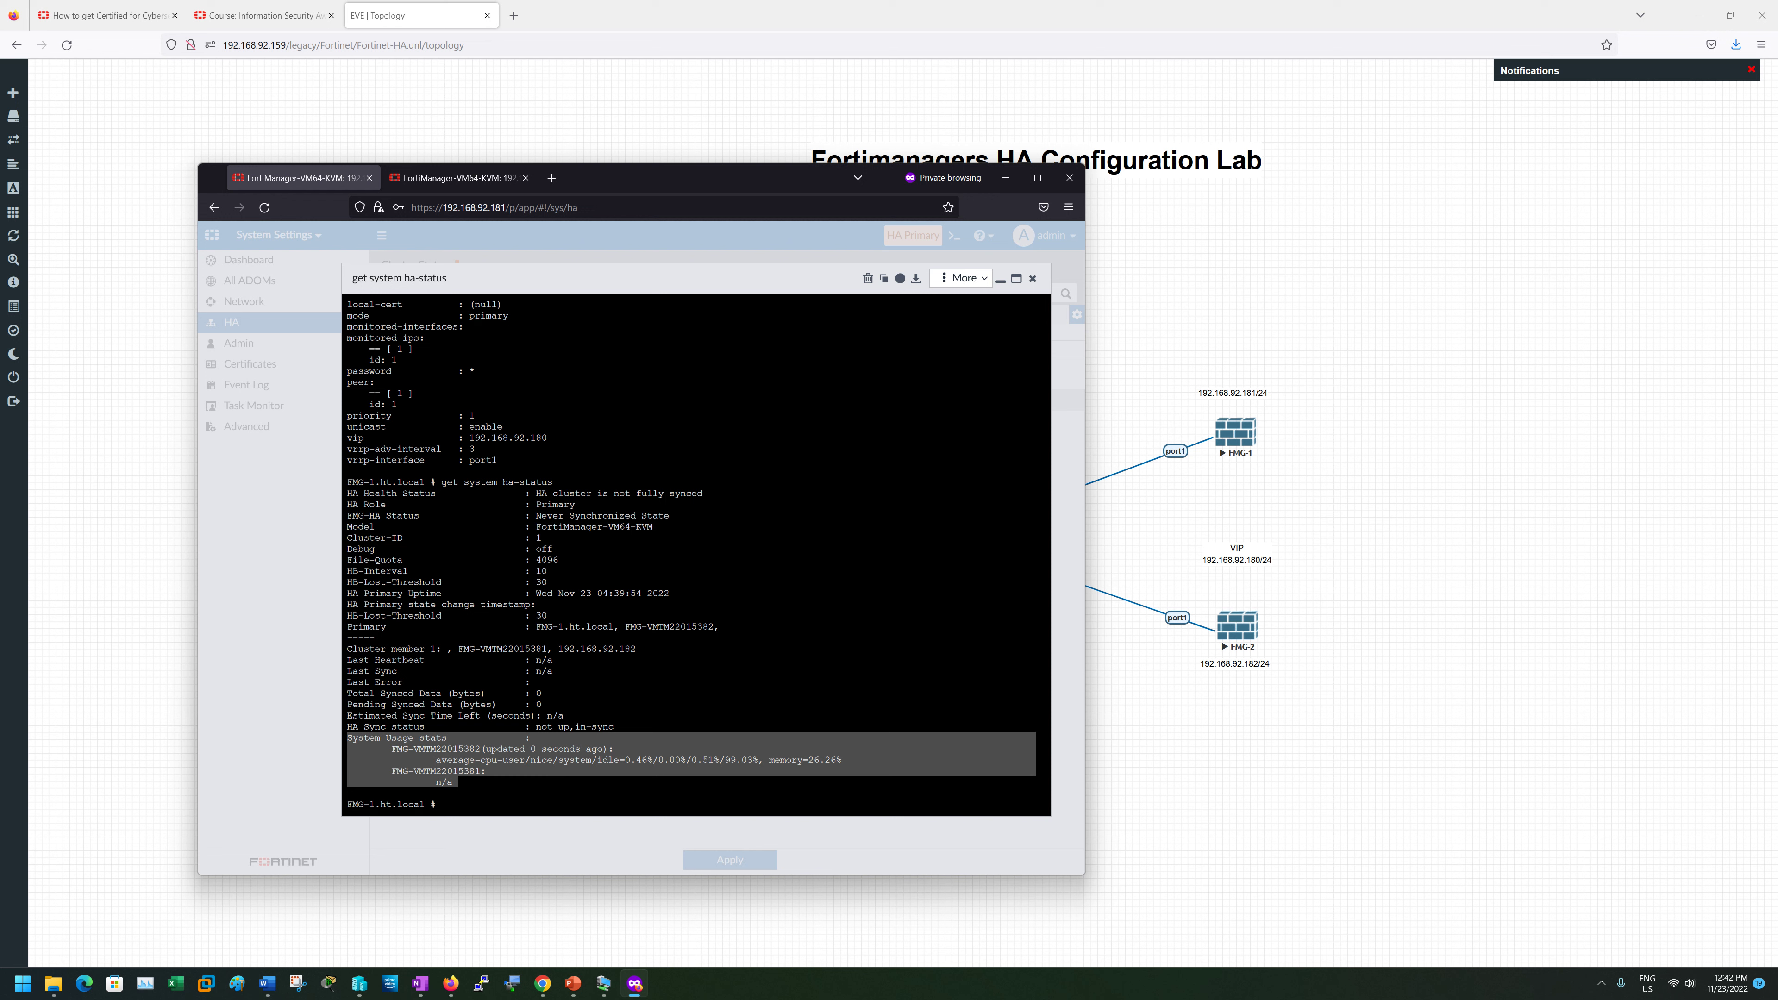
{"action": "left_click", "coordinate": [351, 740]}
{"action": "left_click_drag", "start_coordinate": [452, 782], "coordinate": [347, 771]}
{"action": "left_click", "coordinate": [352, 772]}
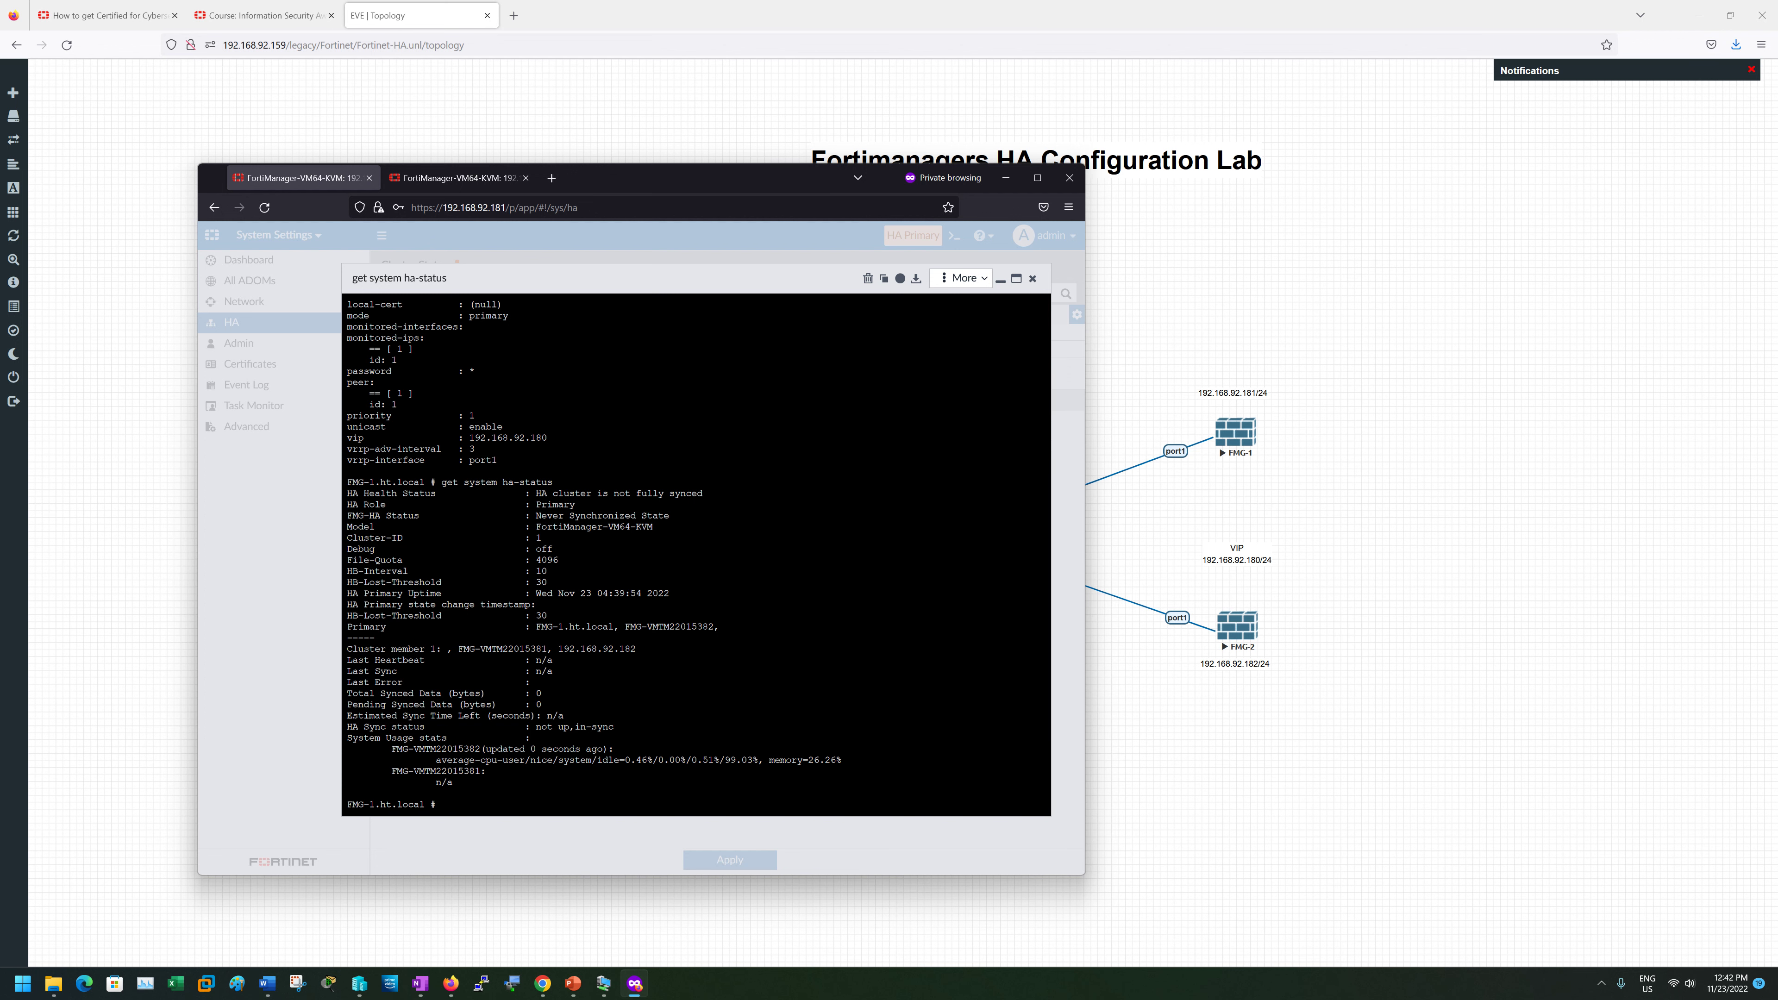
{"action": "left_click_drag", "start_coordinate": [536, 571], "coordinate": [547, 582]}
- Set HA priority 200, heartbeat interval 5 and failover threshold 10 on 192.168.92.181, then apply
{"action": "left_click", "coordinate": [1033, 278]}
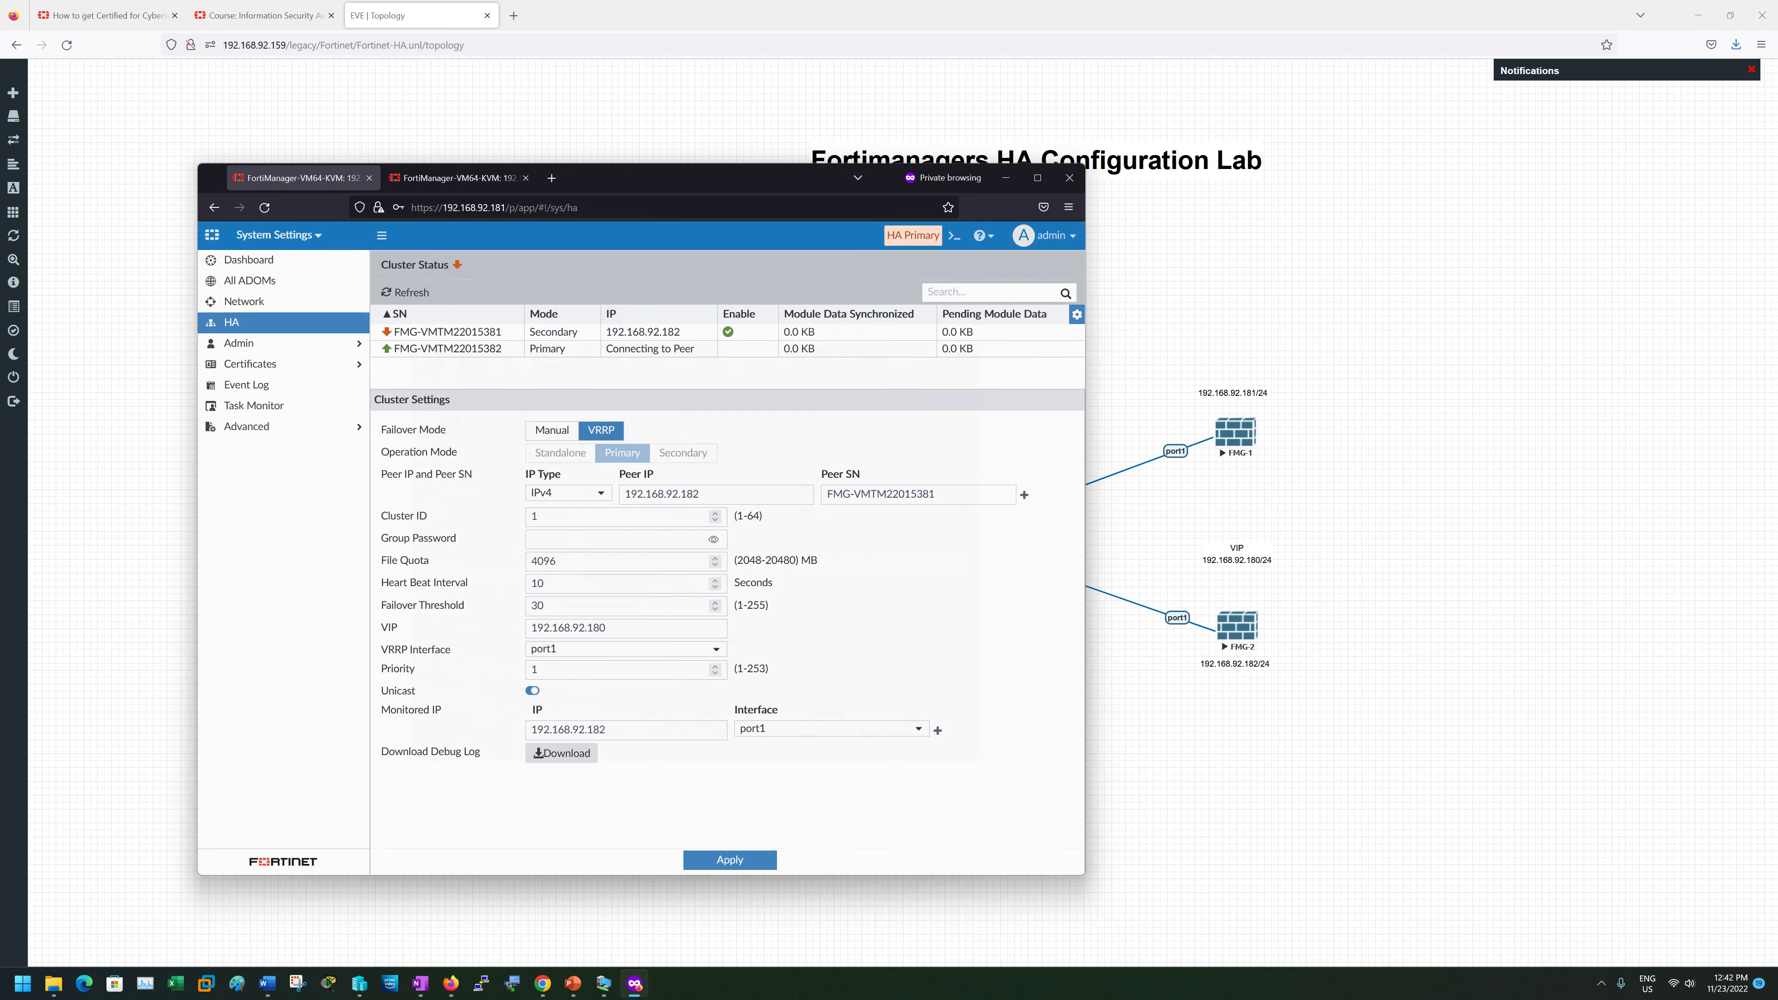
{"action": "left_click", "coordinate": [546, 582]}
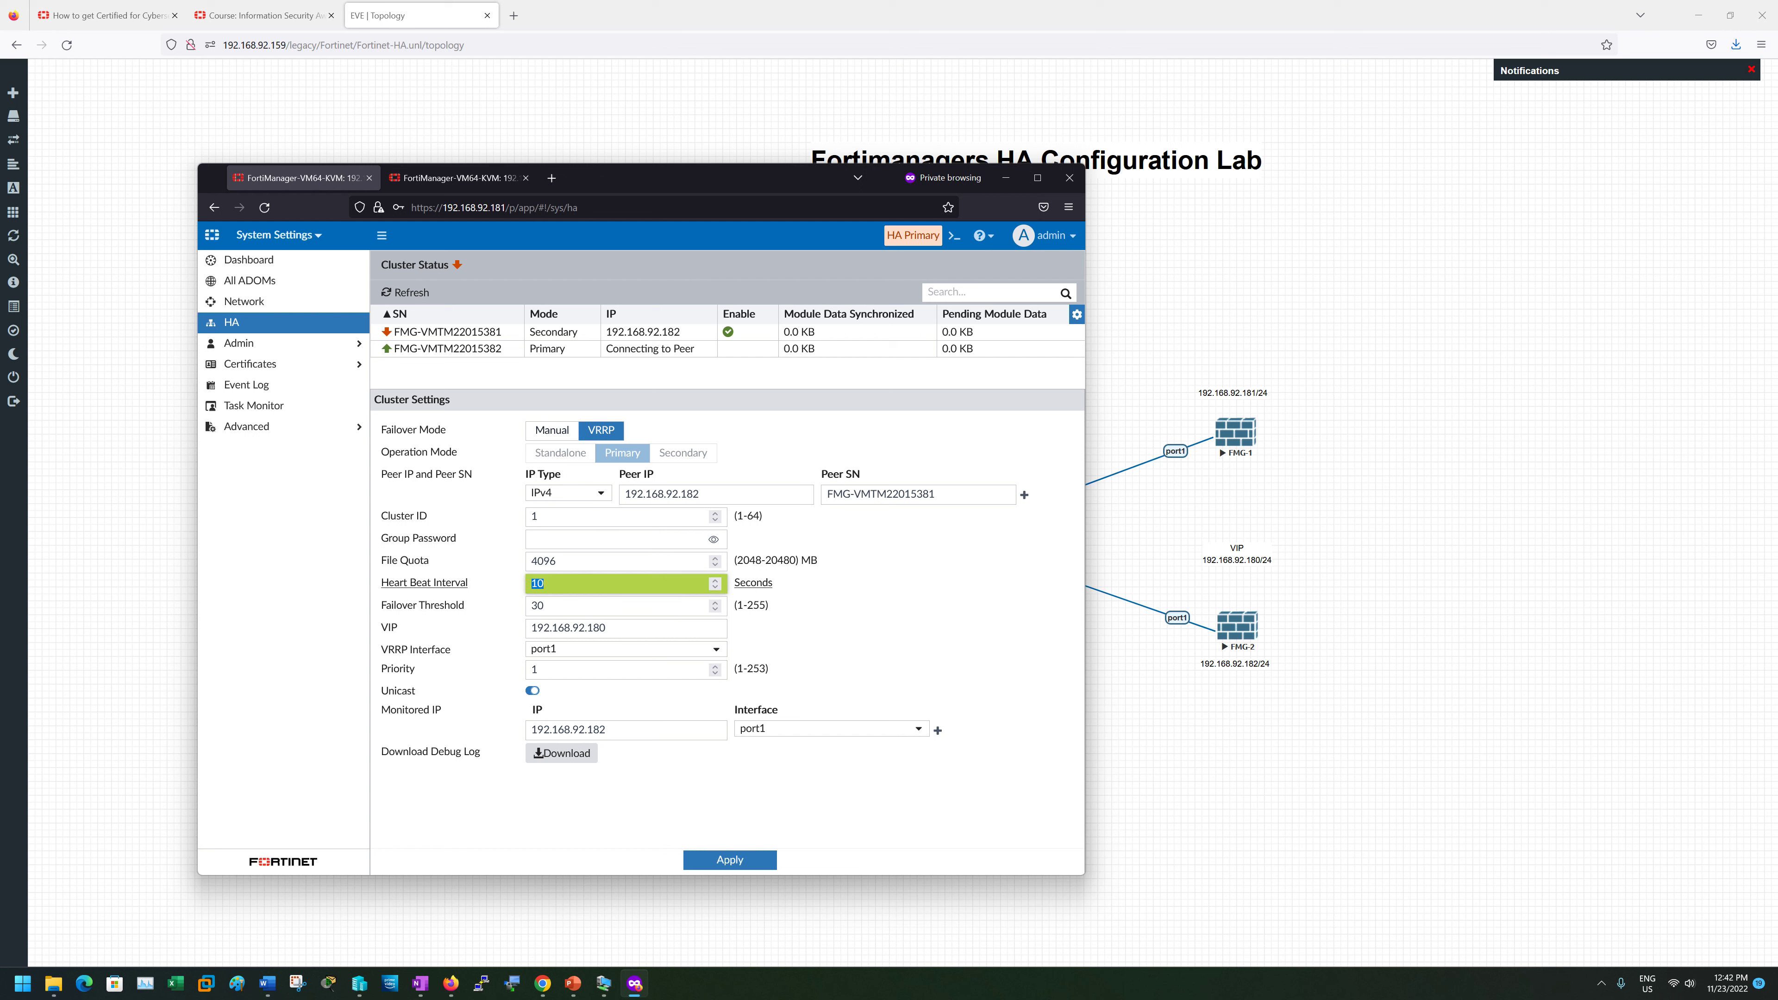
{"action": "left_click", "coordinate": [536, 669]}
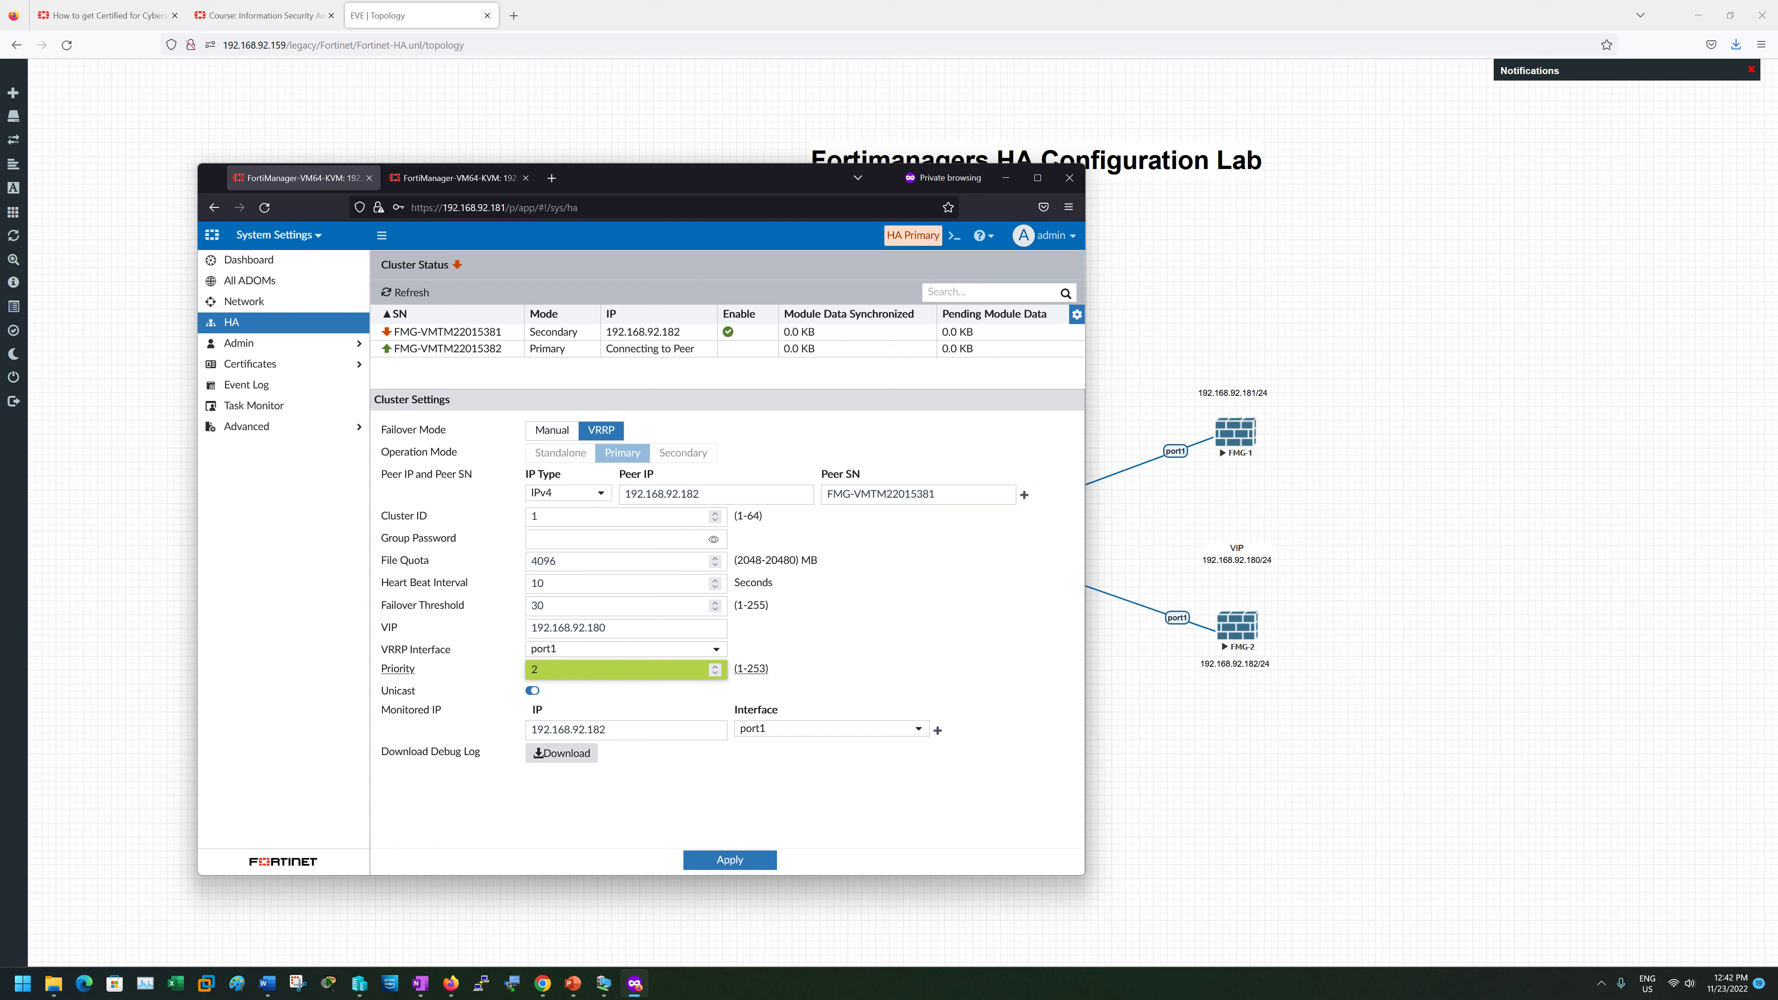
{"action": "type", "text": "200"}
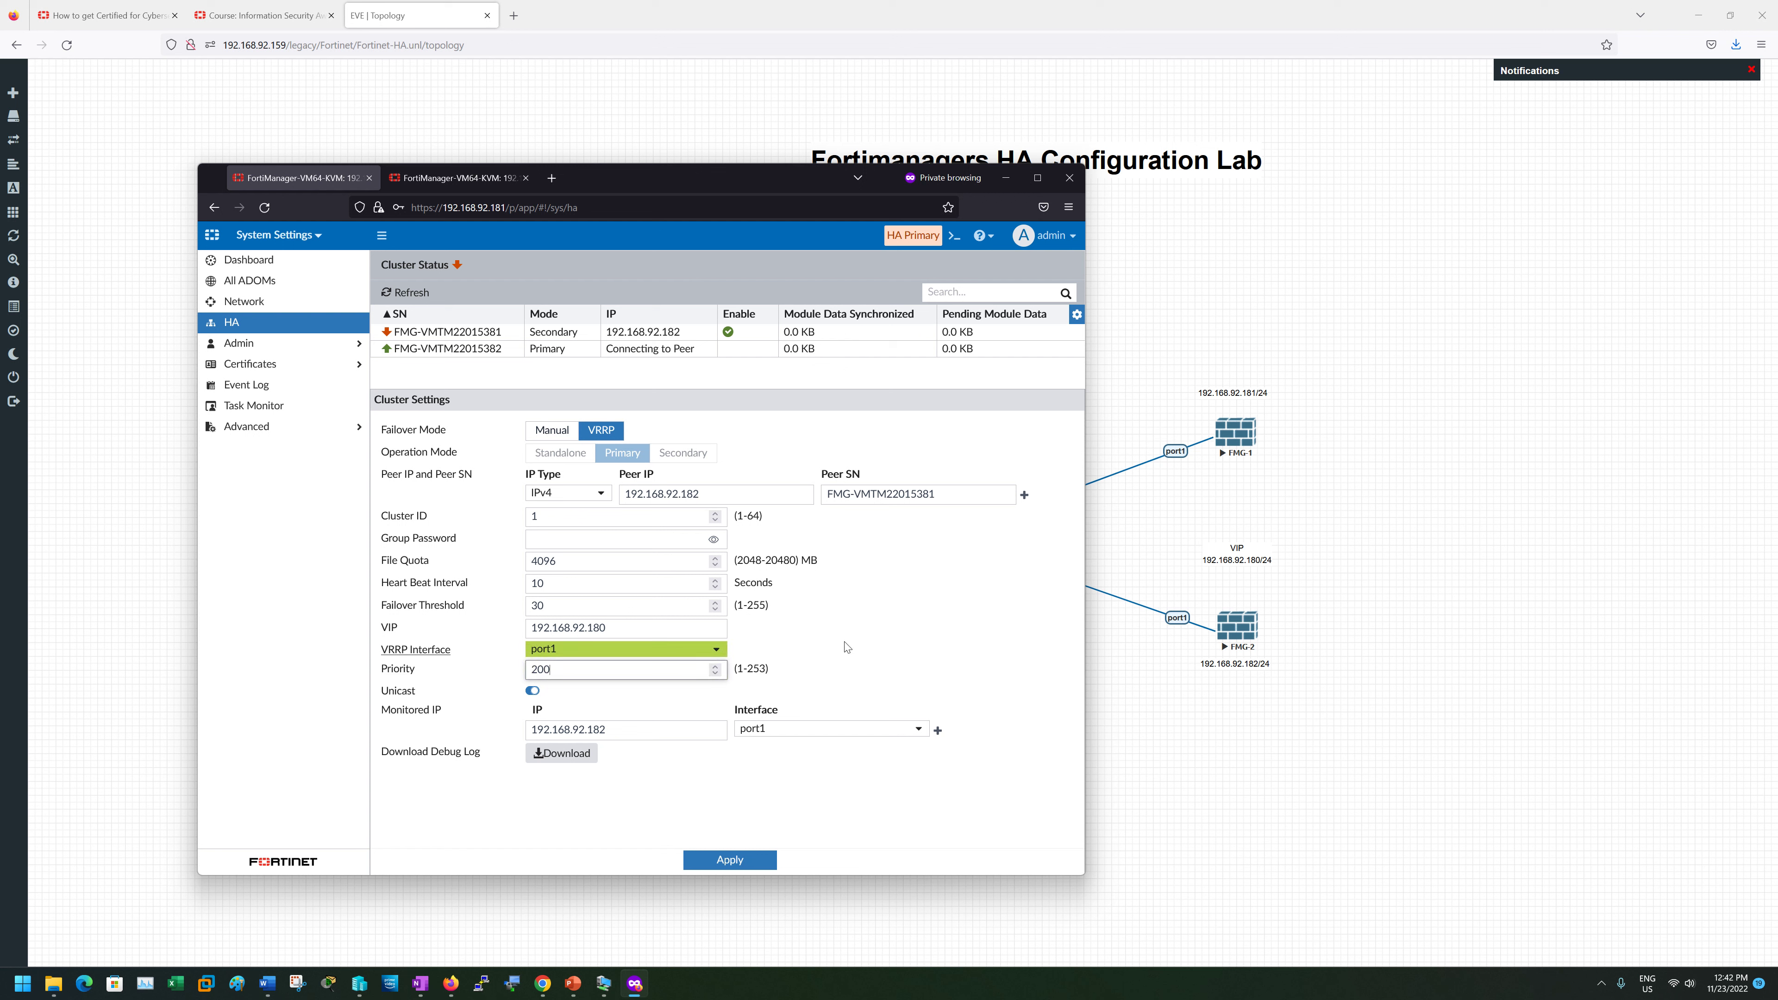
{"action": "left_click", "coordinate": [754, 657]}
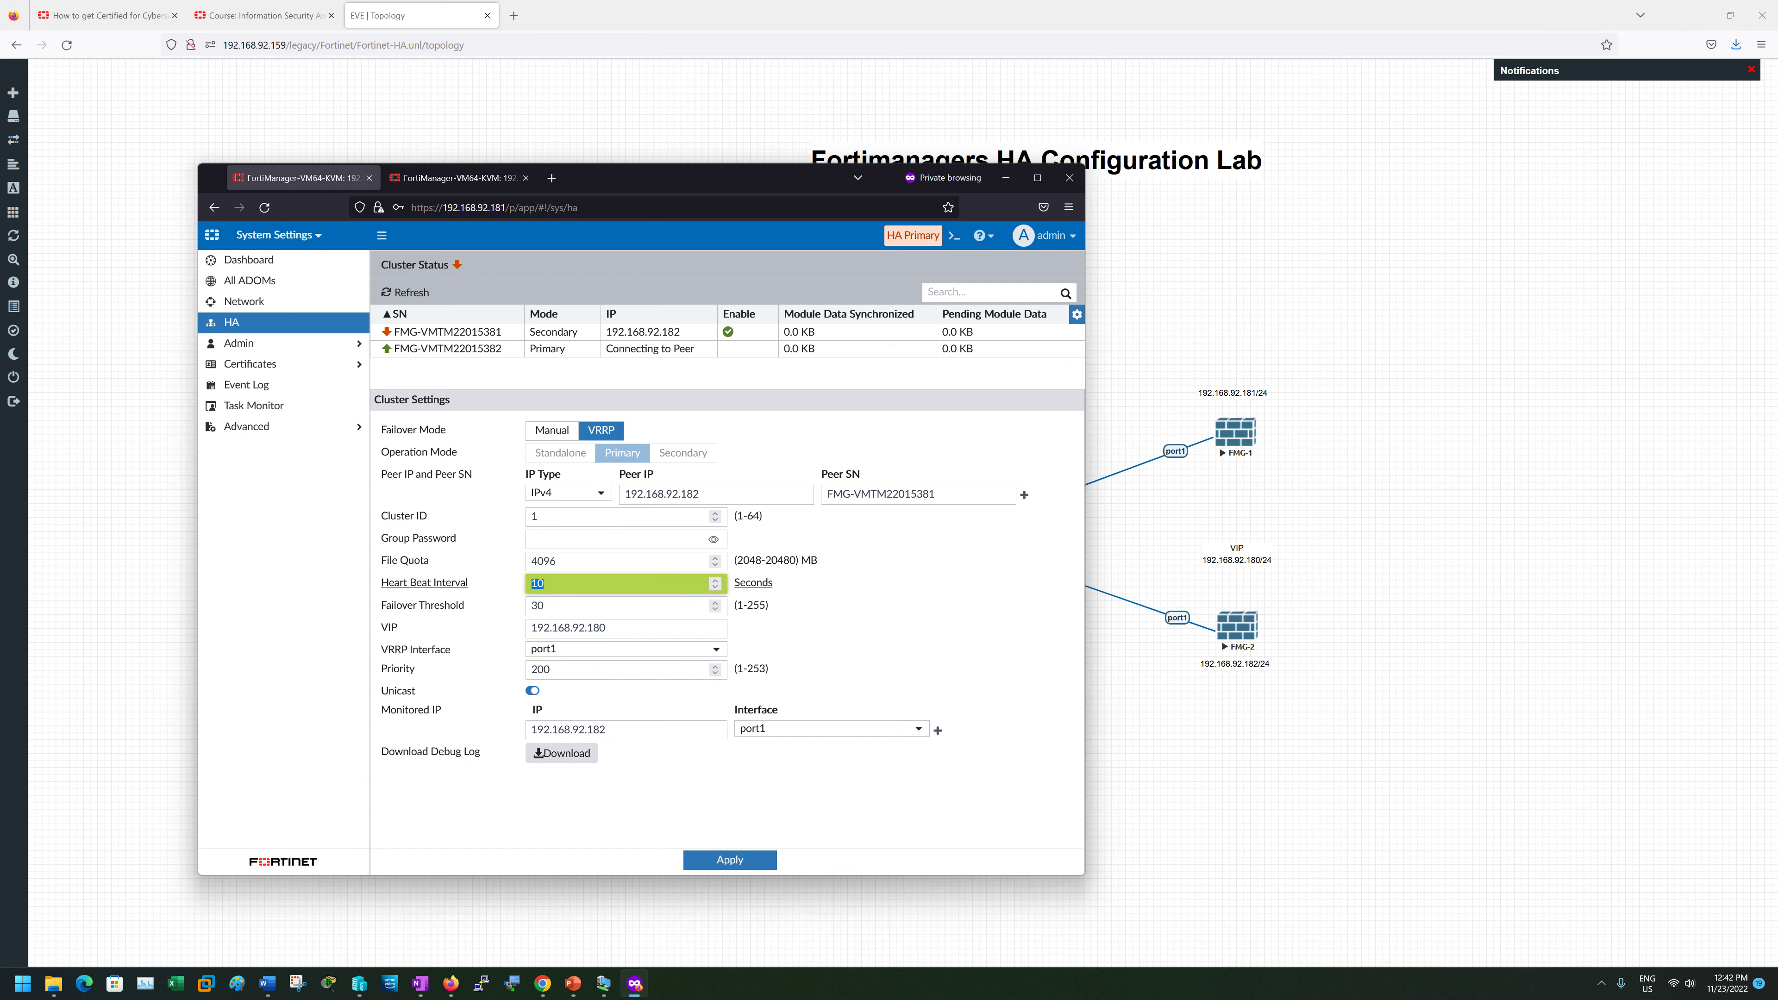
{"action": "double_click", "coordinate": [553, 586]}
{"action": "type", "text": "5"}
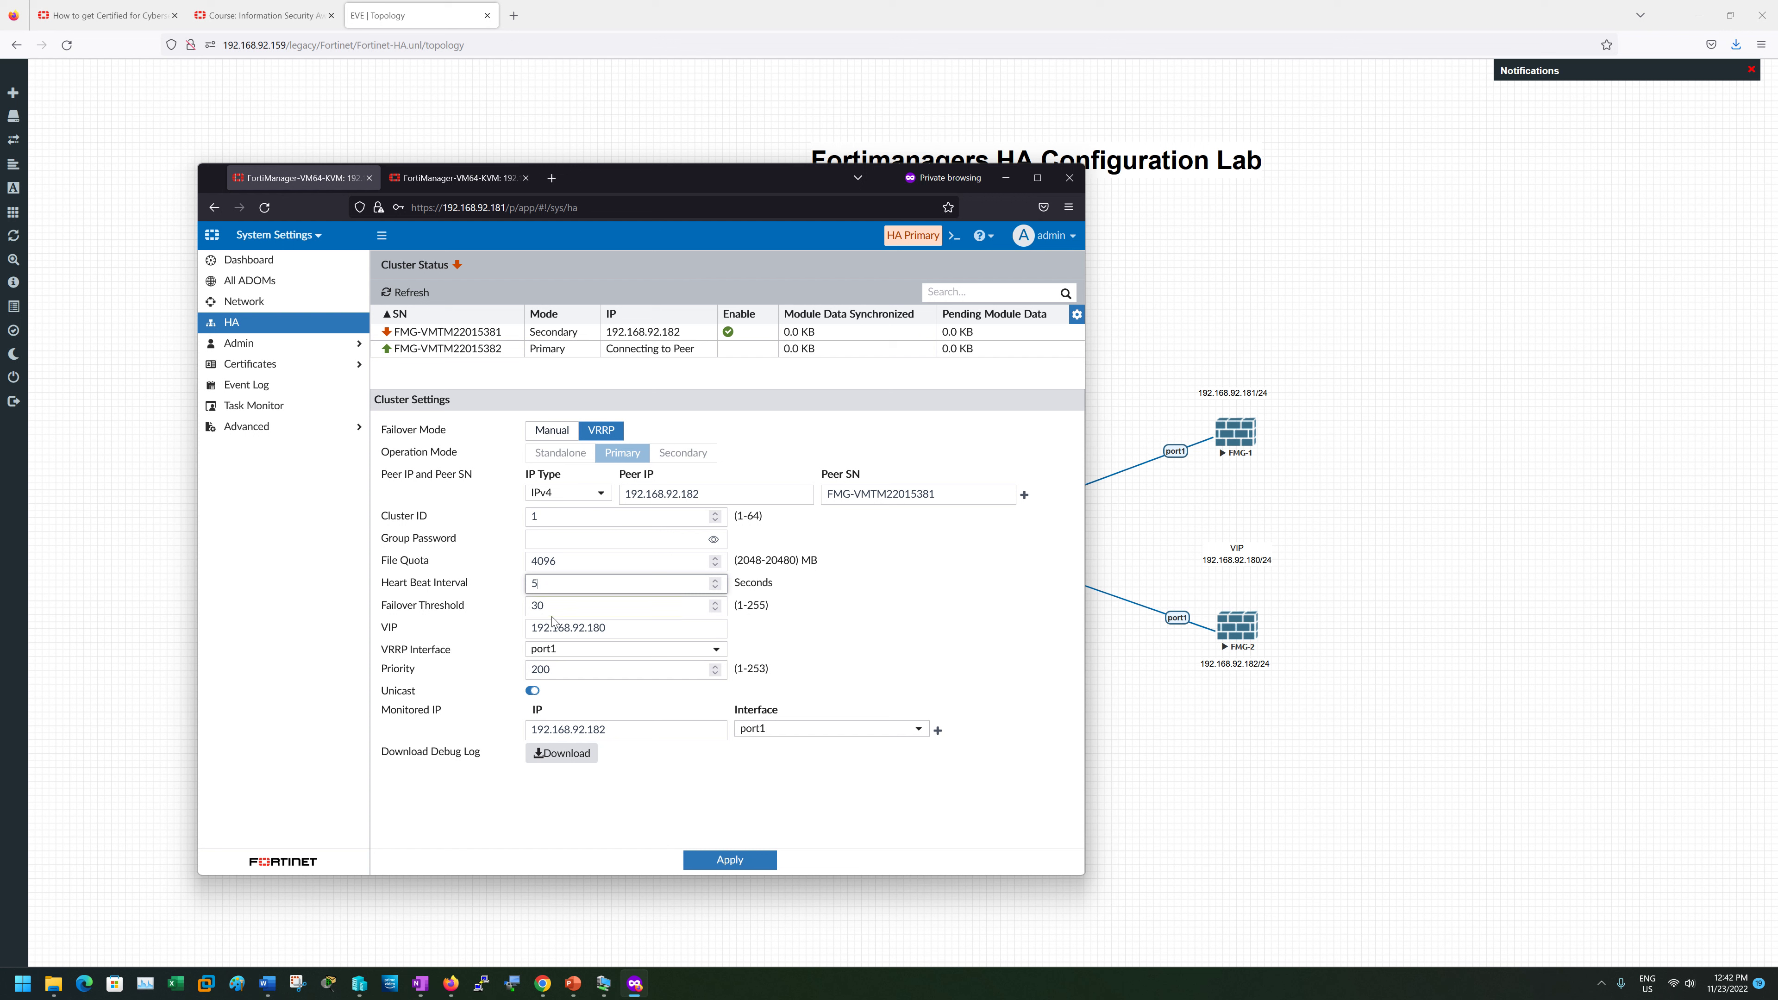
{"action": "key", "text": "Tab"}
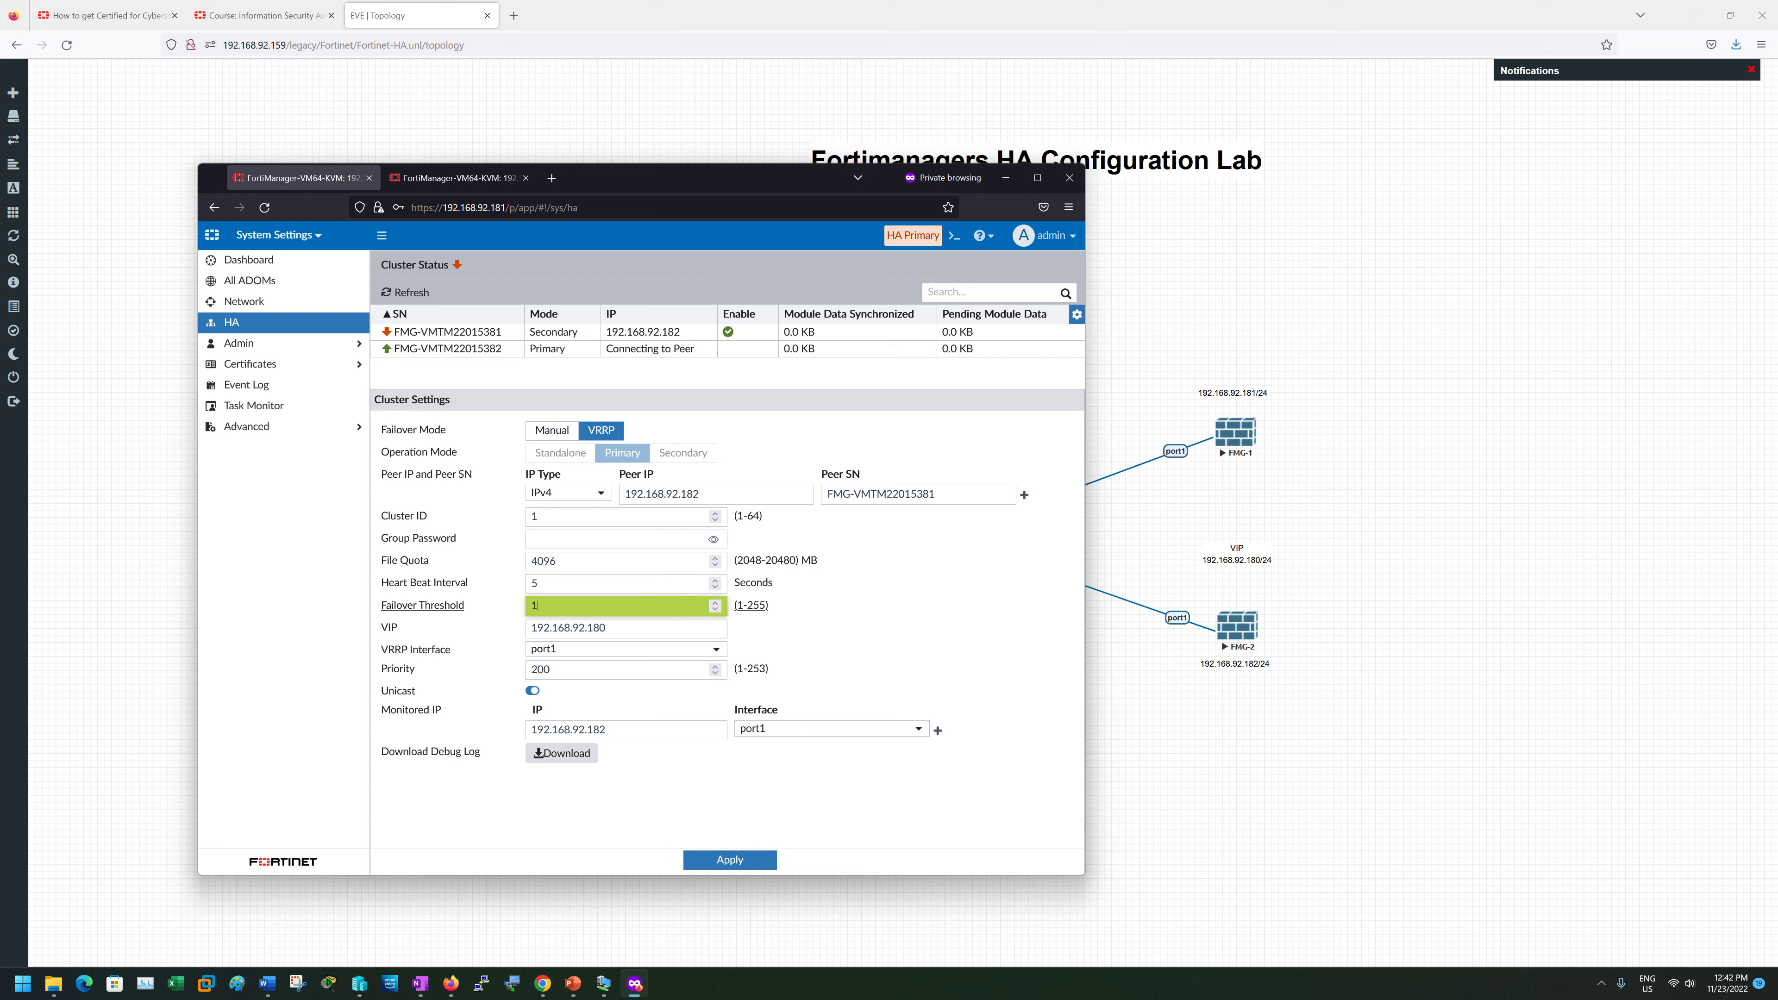
{"action": "type", "text": "10"}
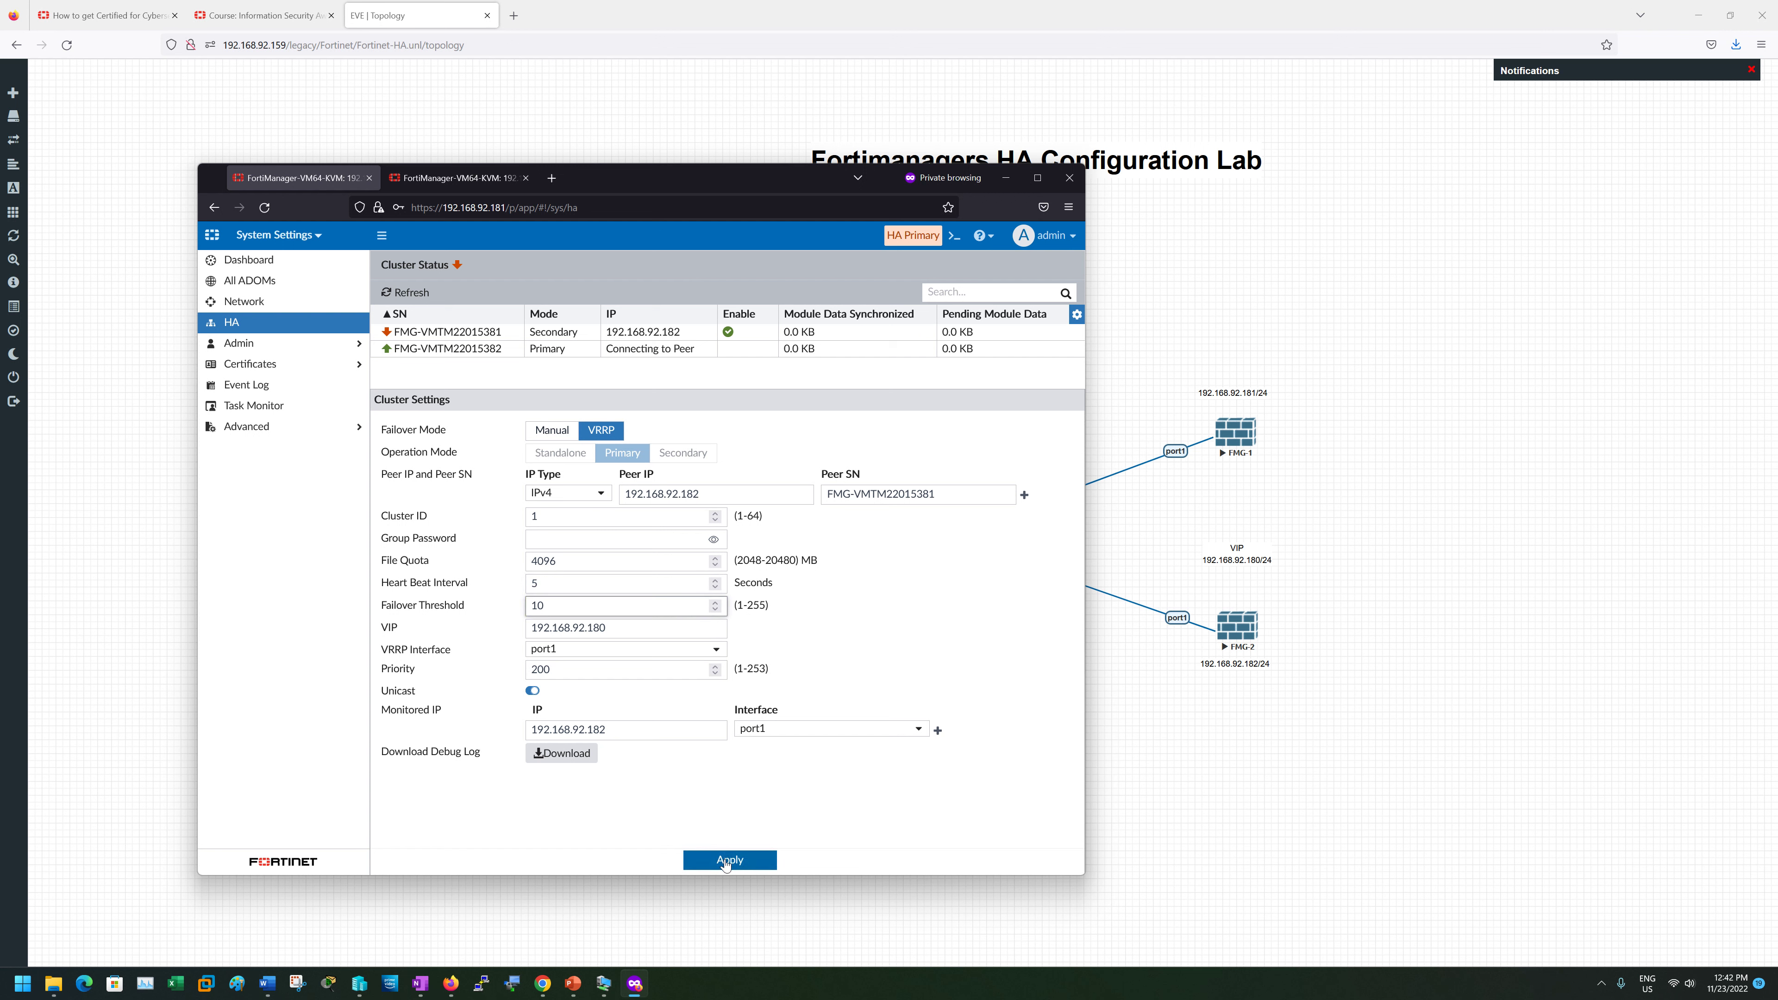
{"action": "left_click", "coordinate": [727, 861]}
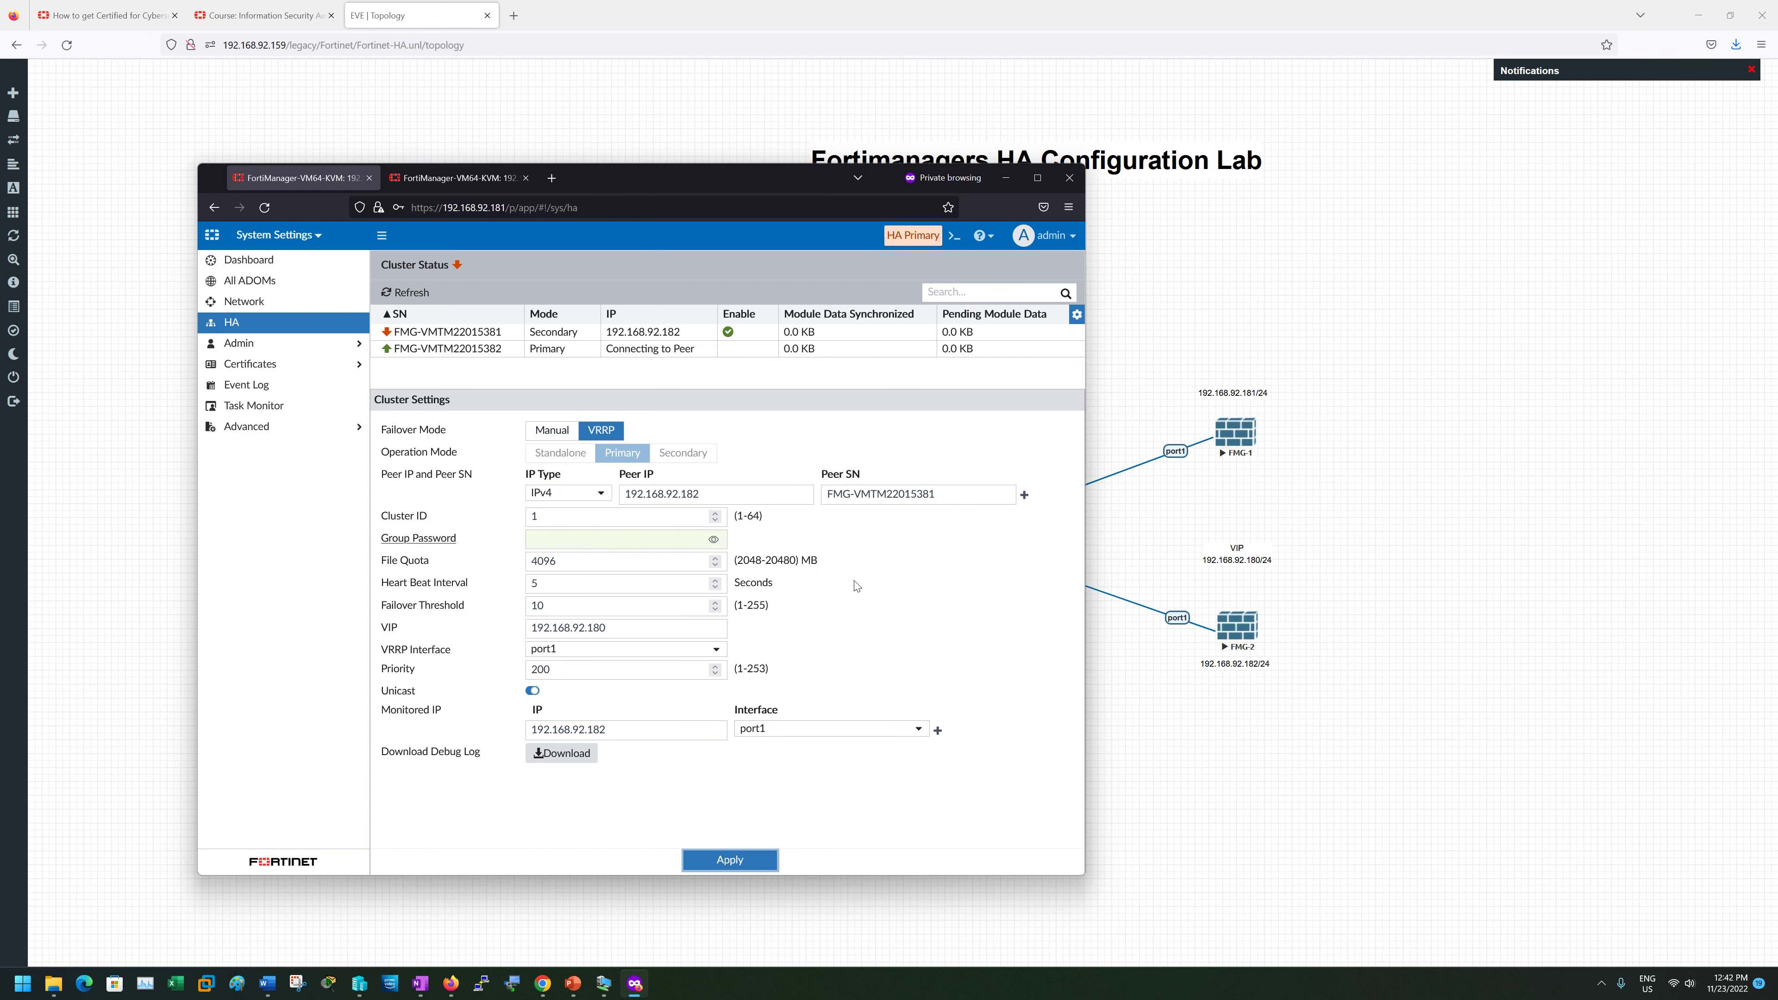
- Rerun 'get system ha-status' in the CLI console to confirm the new heartbeat settings
{"action": "left_click", "coordinate": [954, 235]}
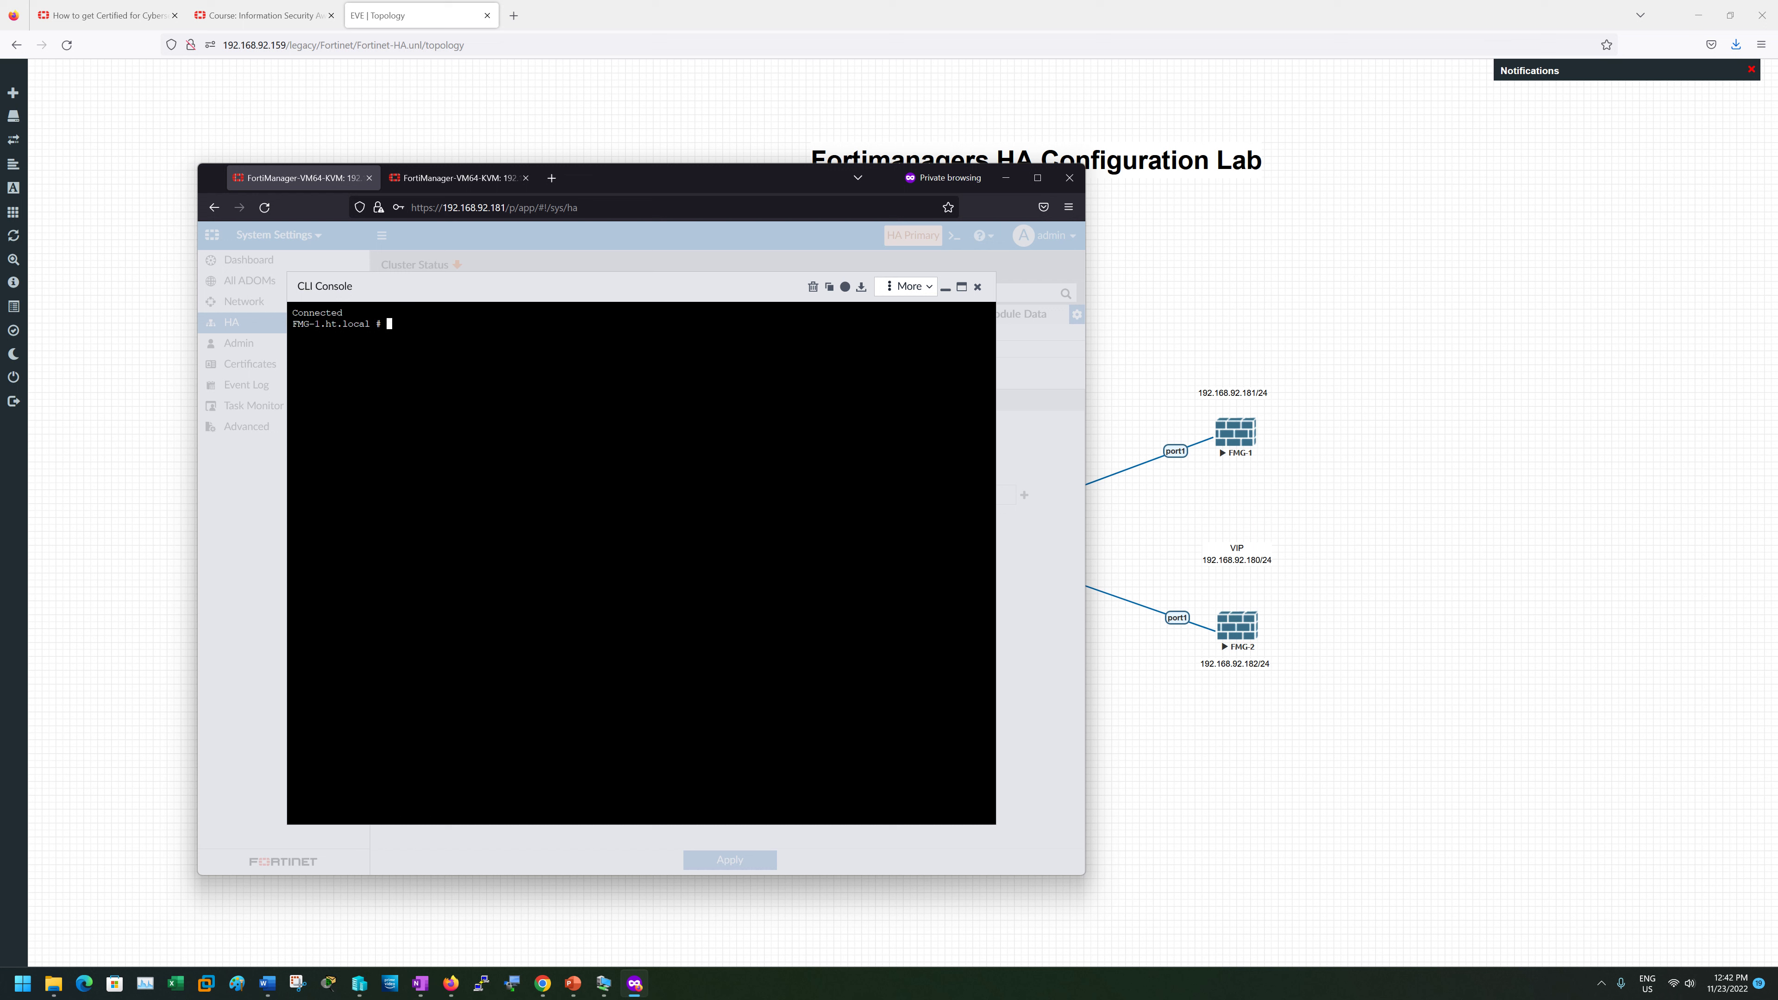
{"action": "type", "text": "get system ha-status"}
{"action": "key", "text": "Return"}
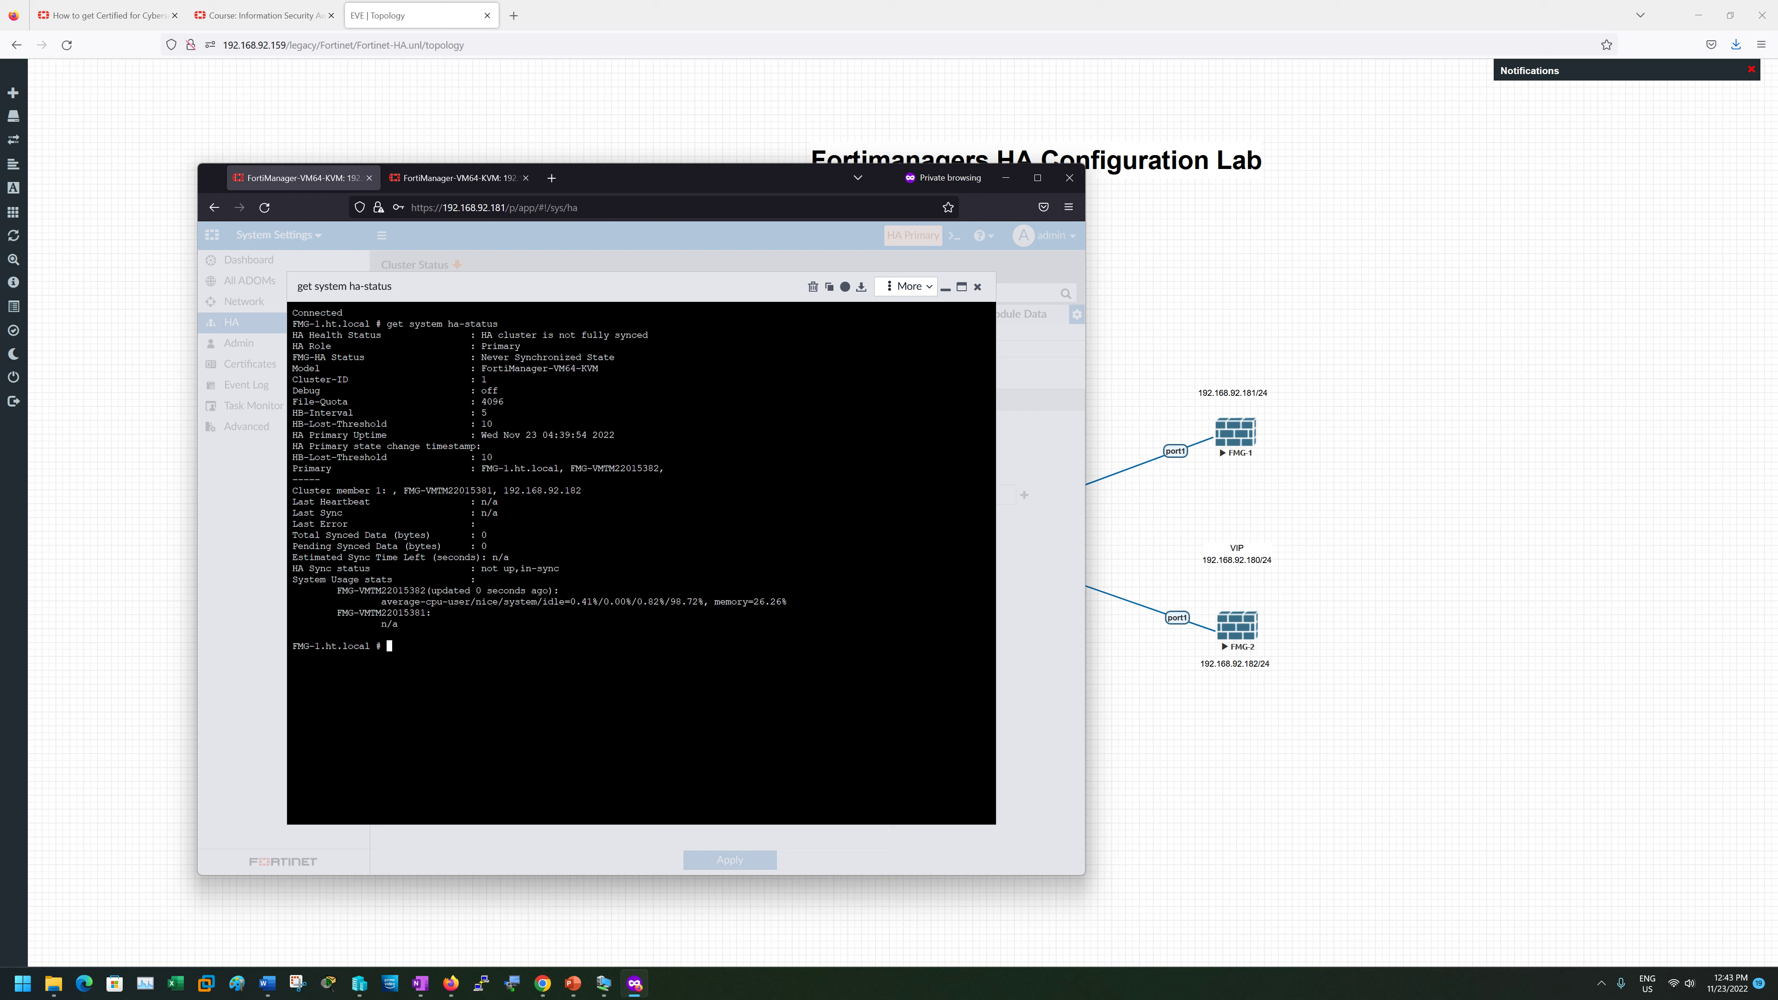
- Enter 'execute reboot', answer its prompt, and recall the reboot command from history
{"action": "type", "text": "re"}
{"action": "key", "text": "BackSpace"}
{"action": "key", "text": "BackSpace"}
{"action": "type", "text": "execute reboot"}
{"action": "key", "text": "Return"}
{"action": "type", "text": "u"}
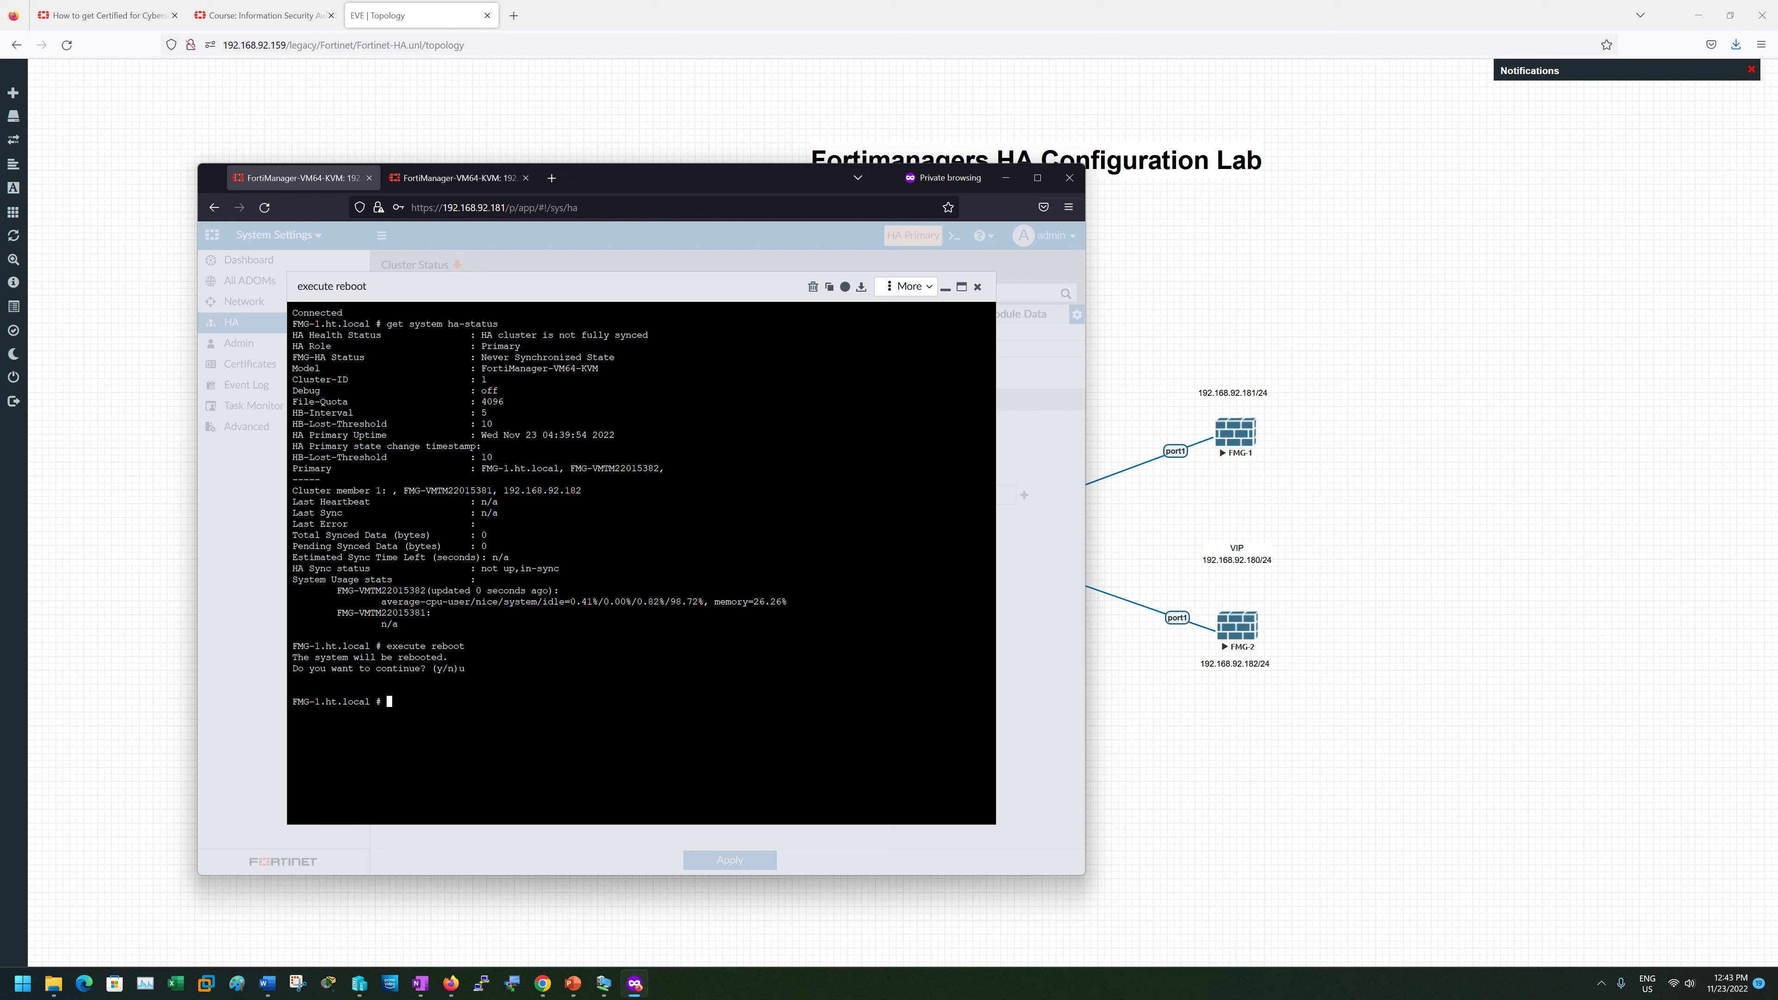
{"action": "key", "text": "Up"}
- Go to the first unit's dashboard and select its serial number FMG-VMTM22015382
{"action": "left_click", "coordinate": [976, 287]}
{"action": "left_click", "coordinate": [248, 260]}
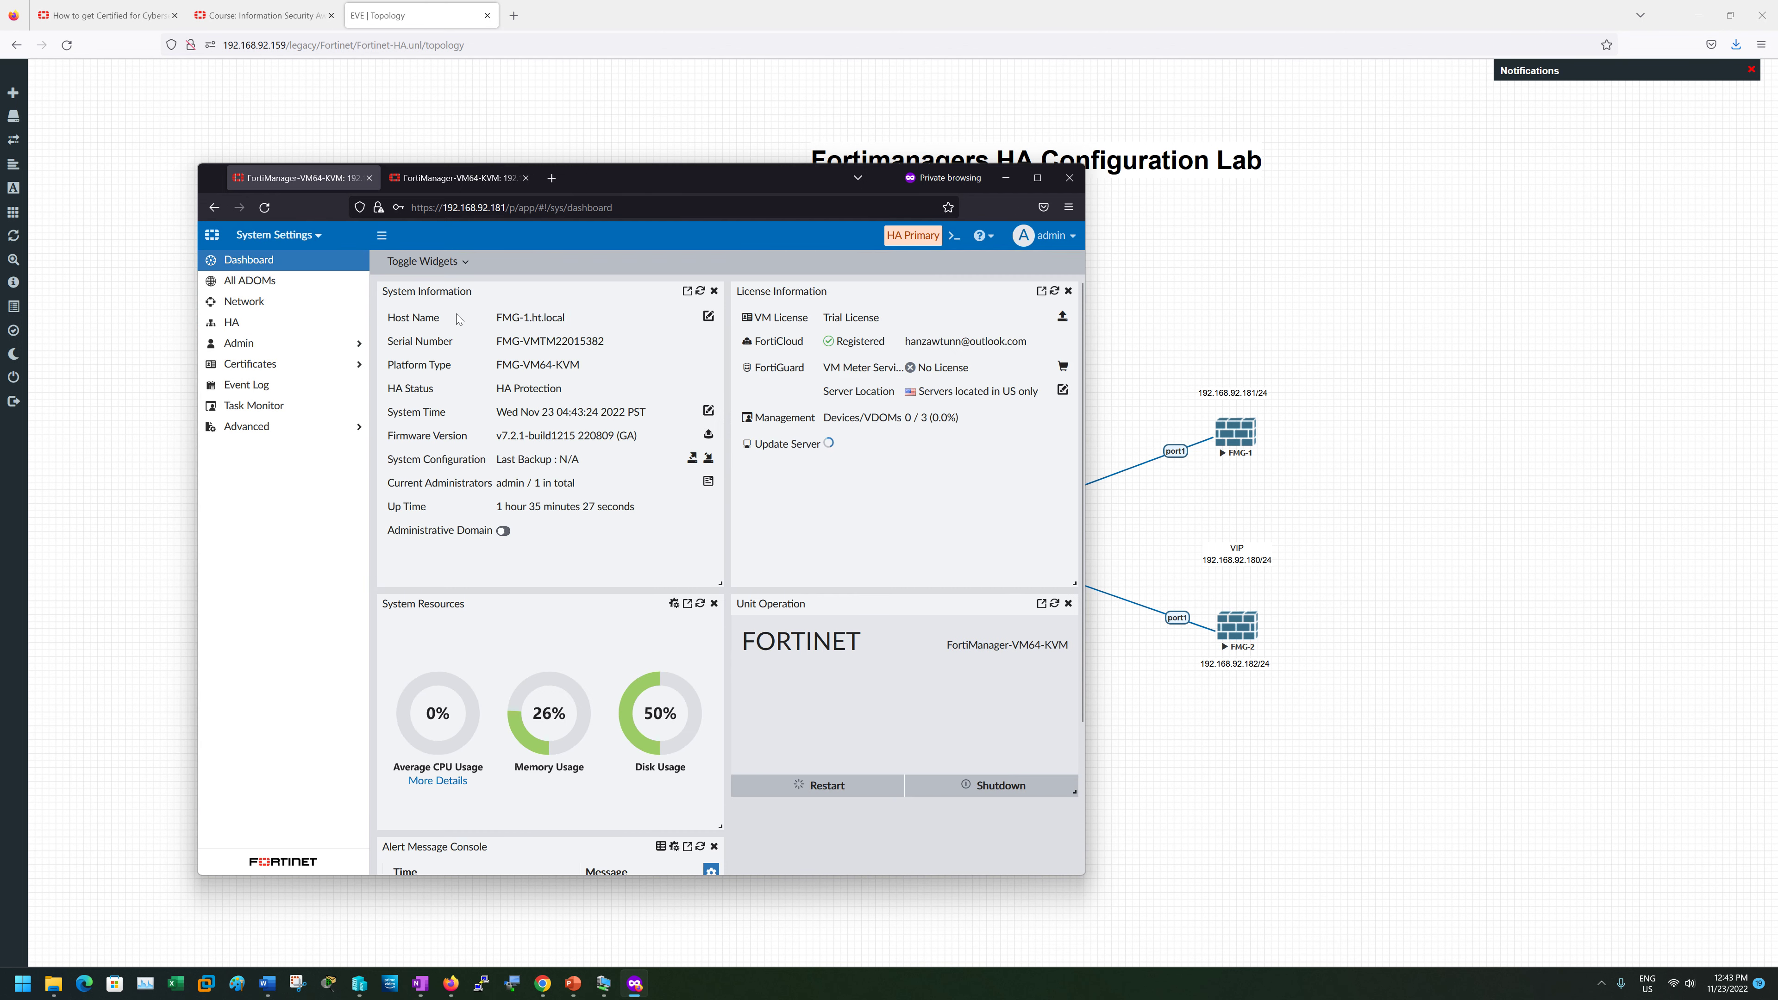
{"action": "left_click_drag", "start_coordinate": [607, 343], "coordinate": [492, 343]}
{"action": "key", "text": "ctrl+c"}
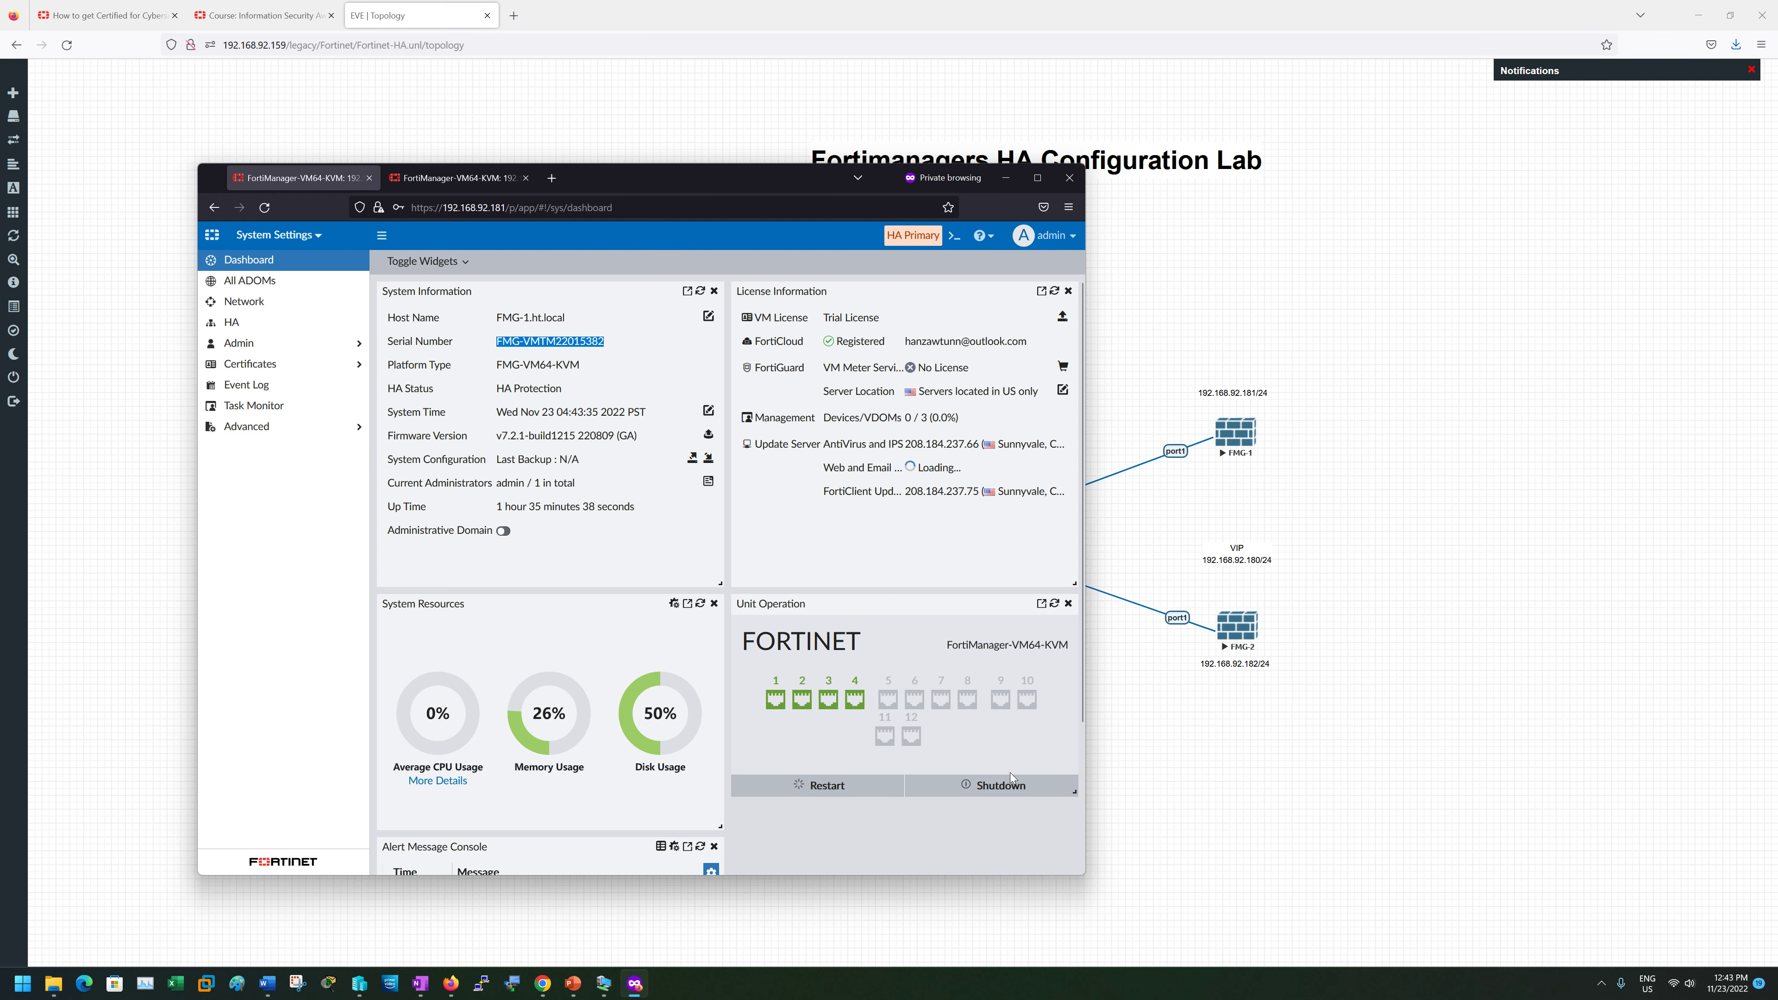
- Restart the first FortiManager unit and move to the 192.168.92.182 tab
{"action": "left_click", "coordinate": [863, 787]}
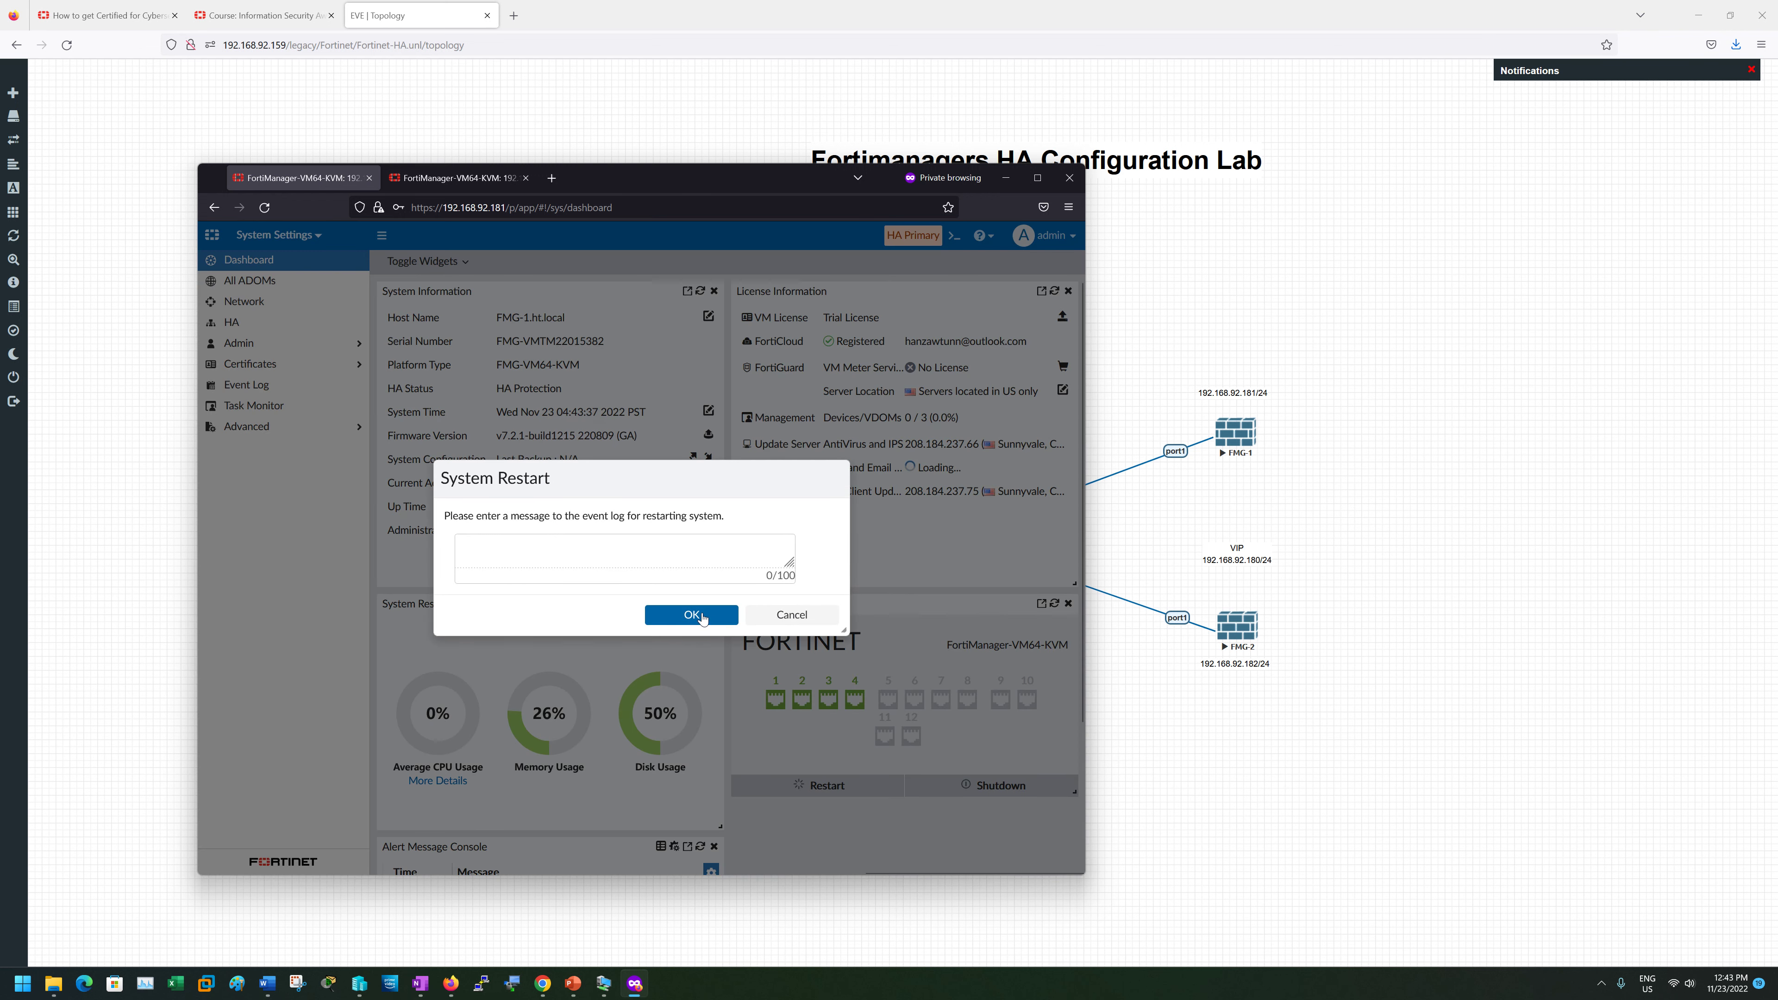
{"action": "left_click", "coordinate": [691, 615]}
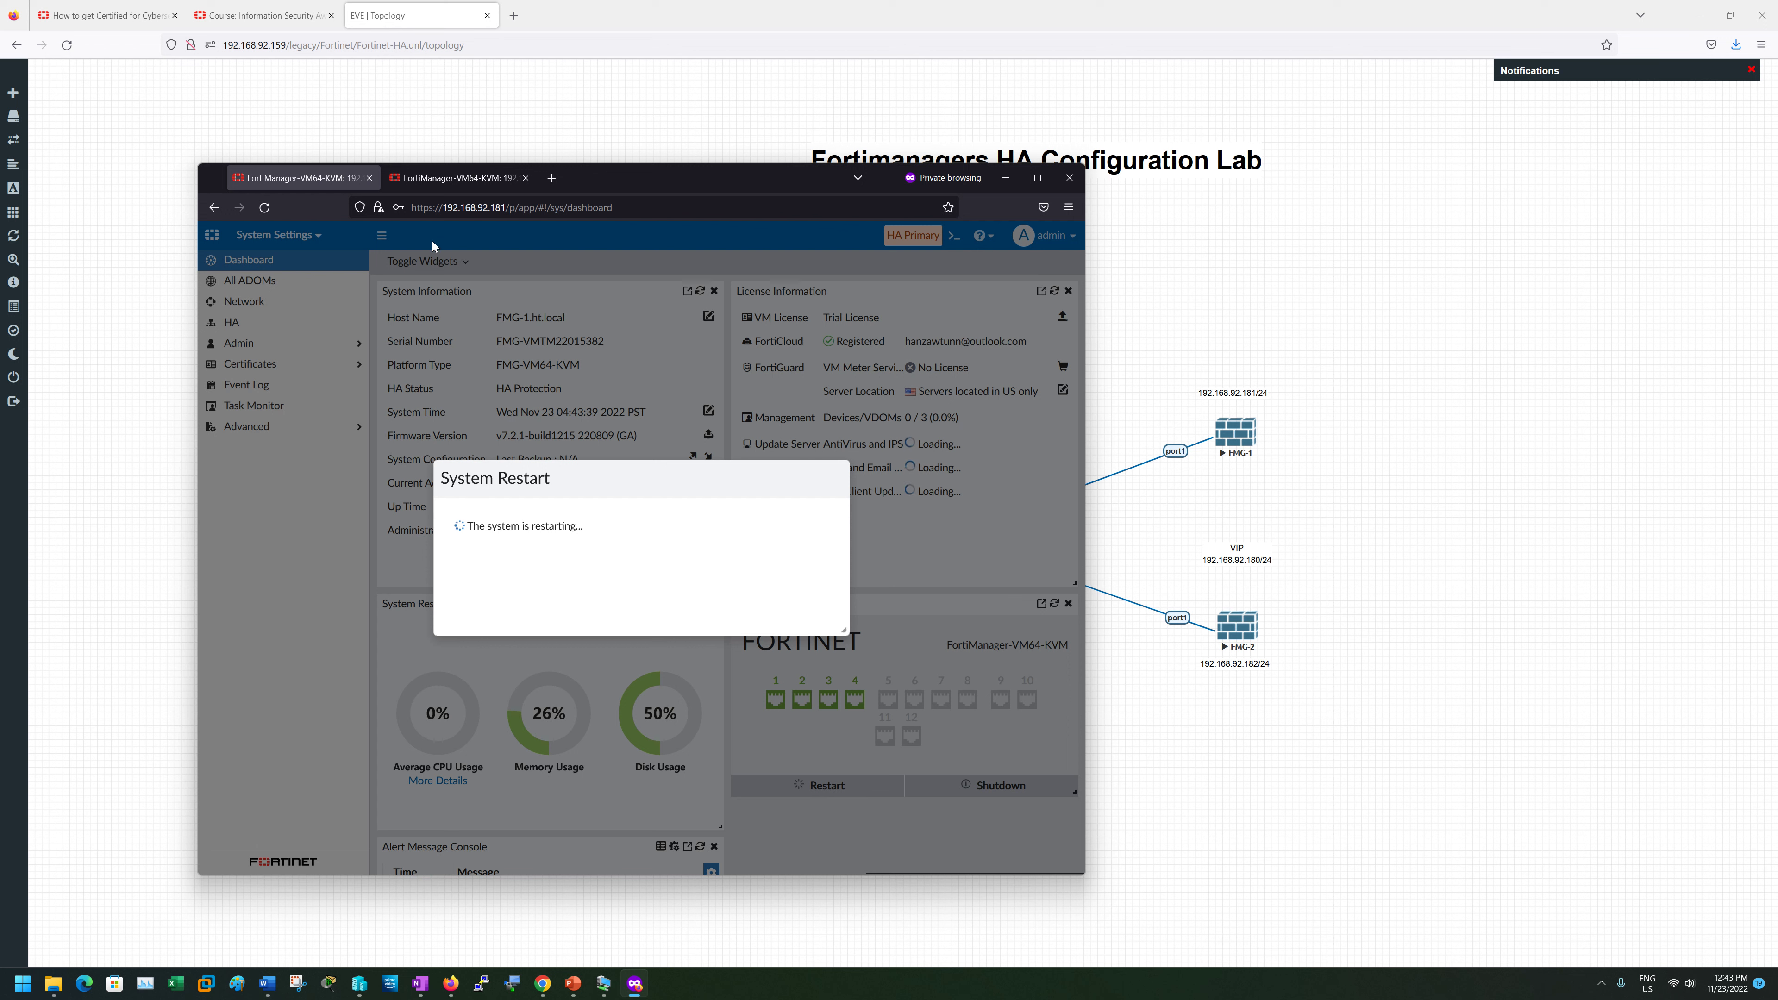
{"action": "left_click", "coordinate": [423, 175]}
- Switch HA to VRRP with peer 192.168.92.181, the peer's serial, and a group password
{"action": "left_click", "coordinate": [232, 324]}
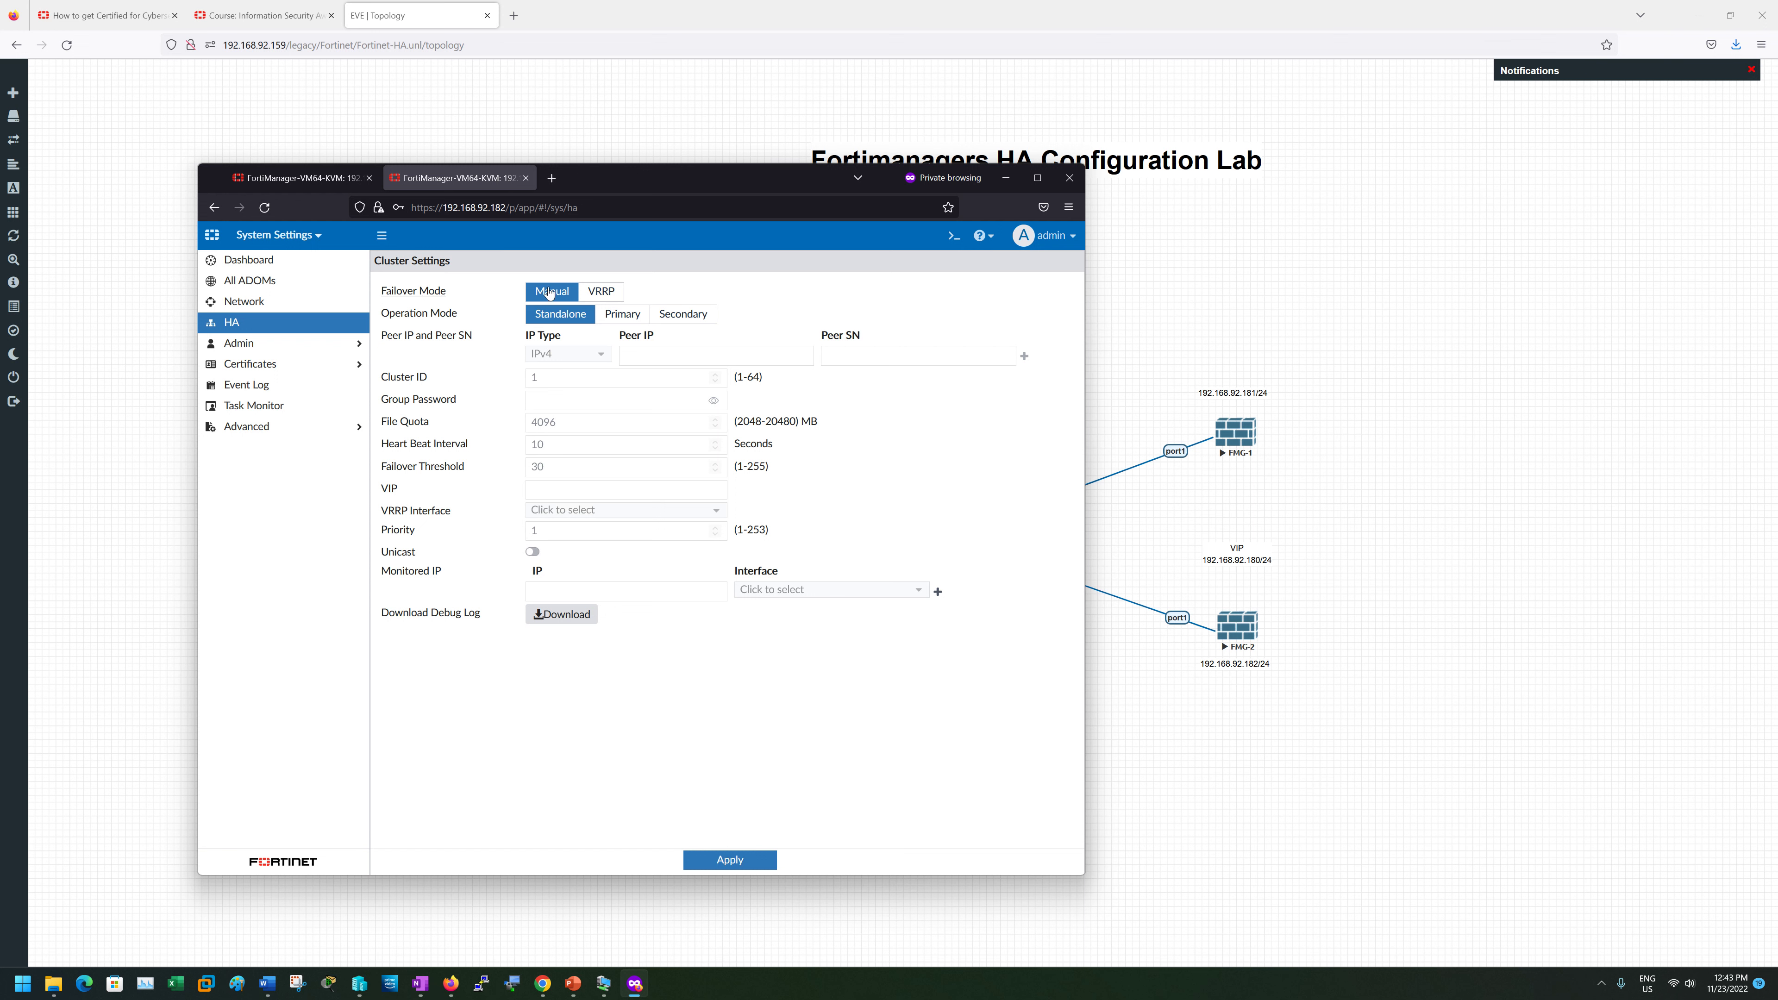
{"action": "left_click", "coordinate": [601, 292]}
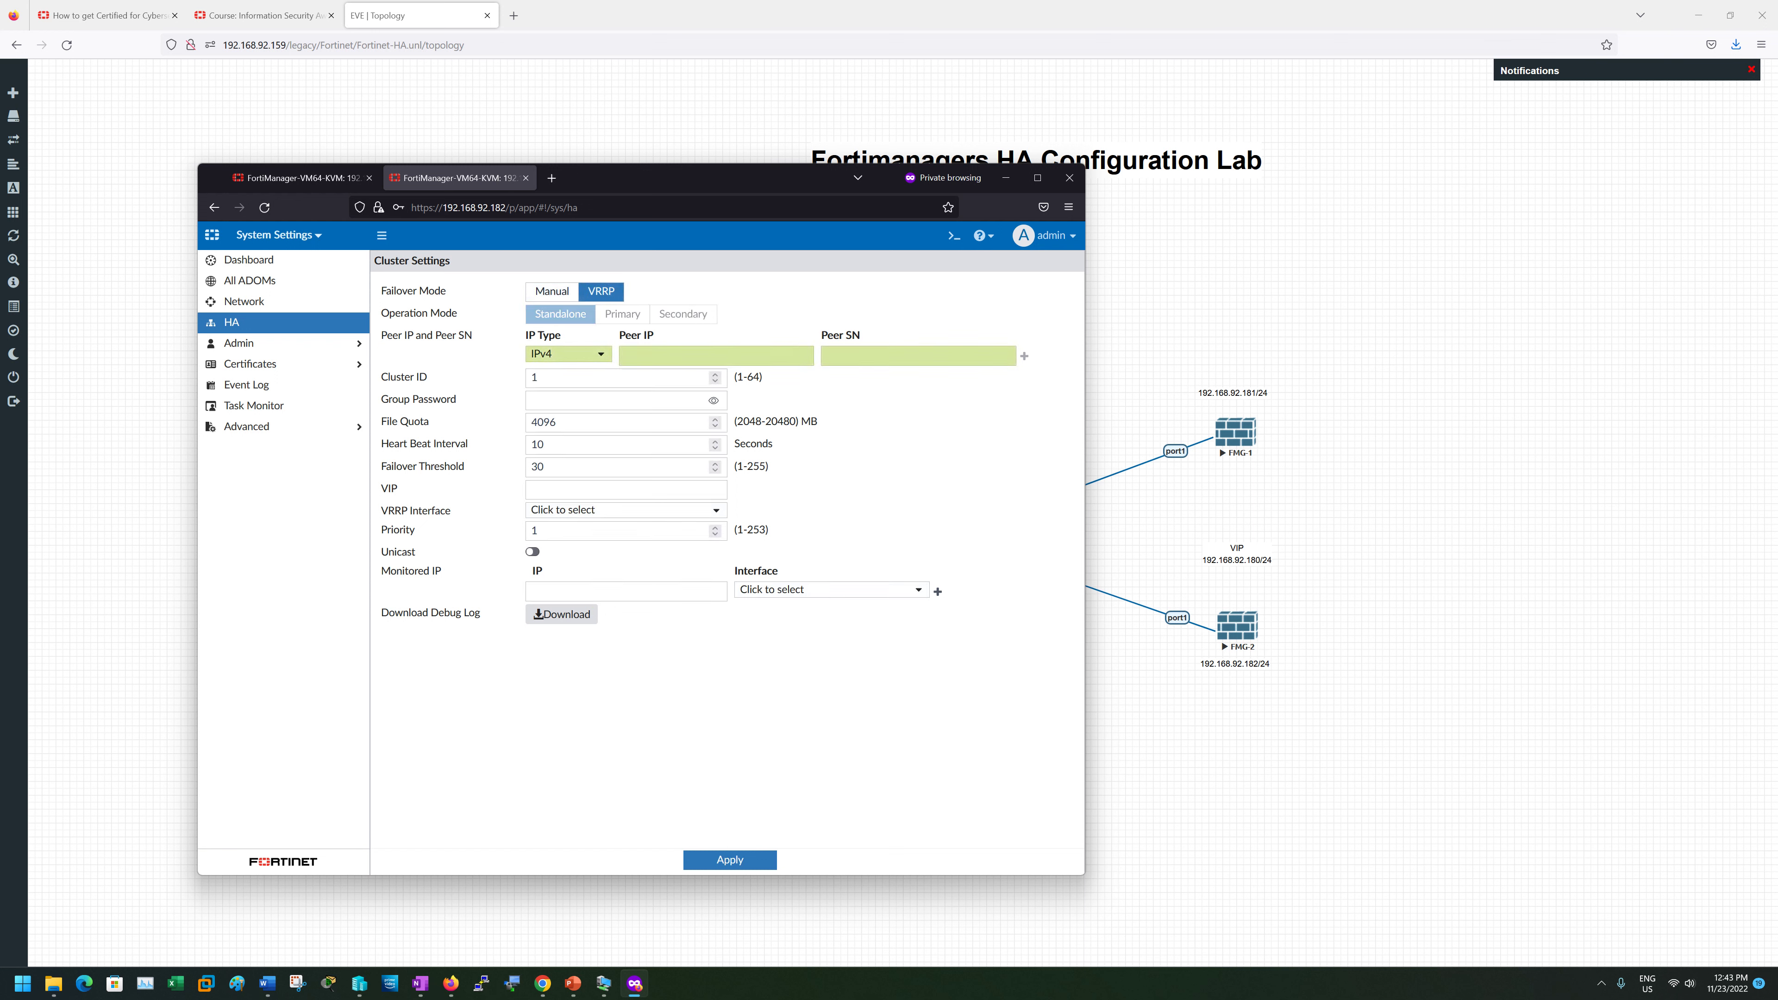
{"action": "left_click", "coordinate": [746, 355]}
{"action": "type", "text": "192.1"}
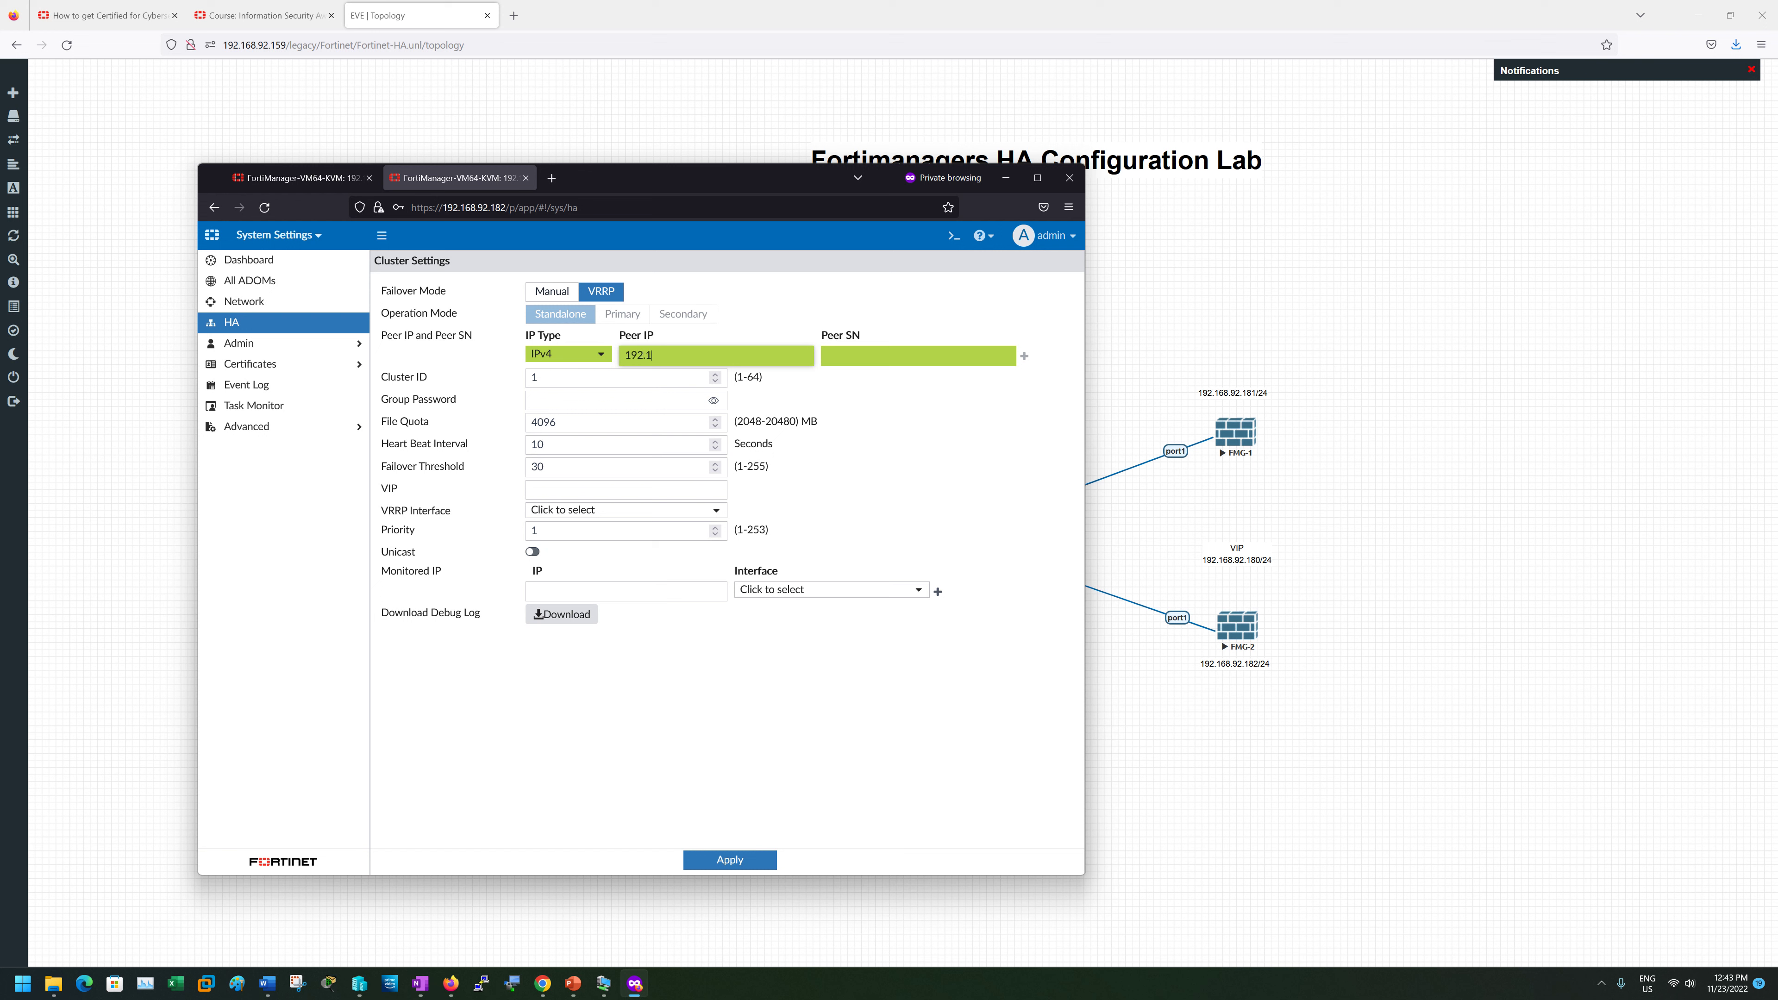
{"action": "type", "text": "68.92.181"}
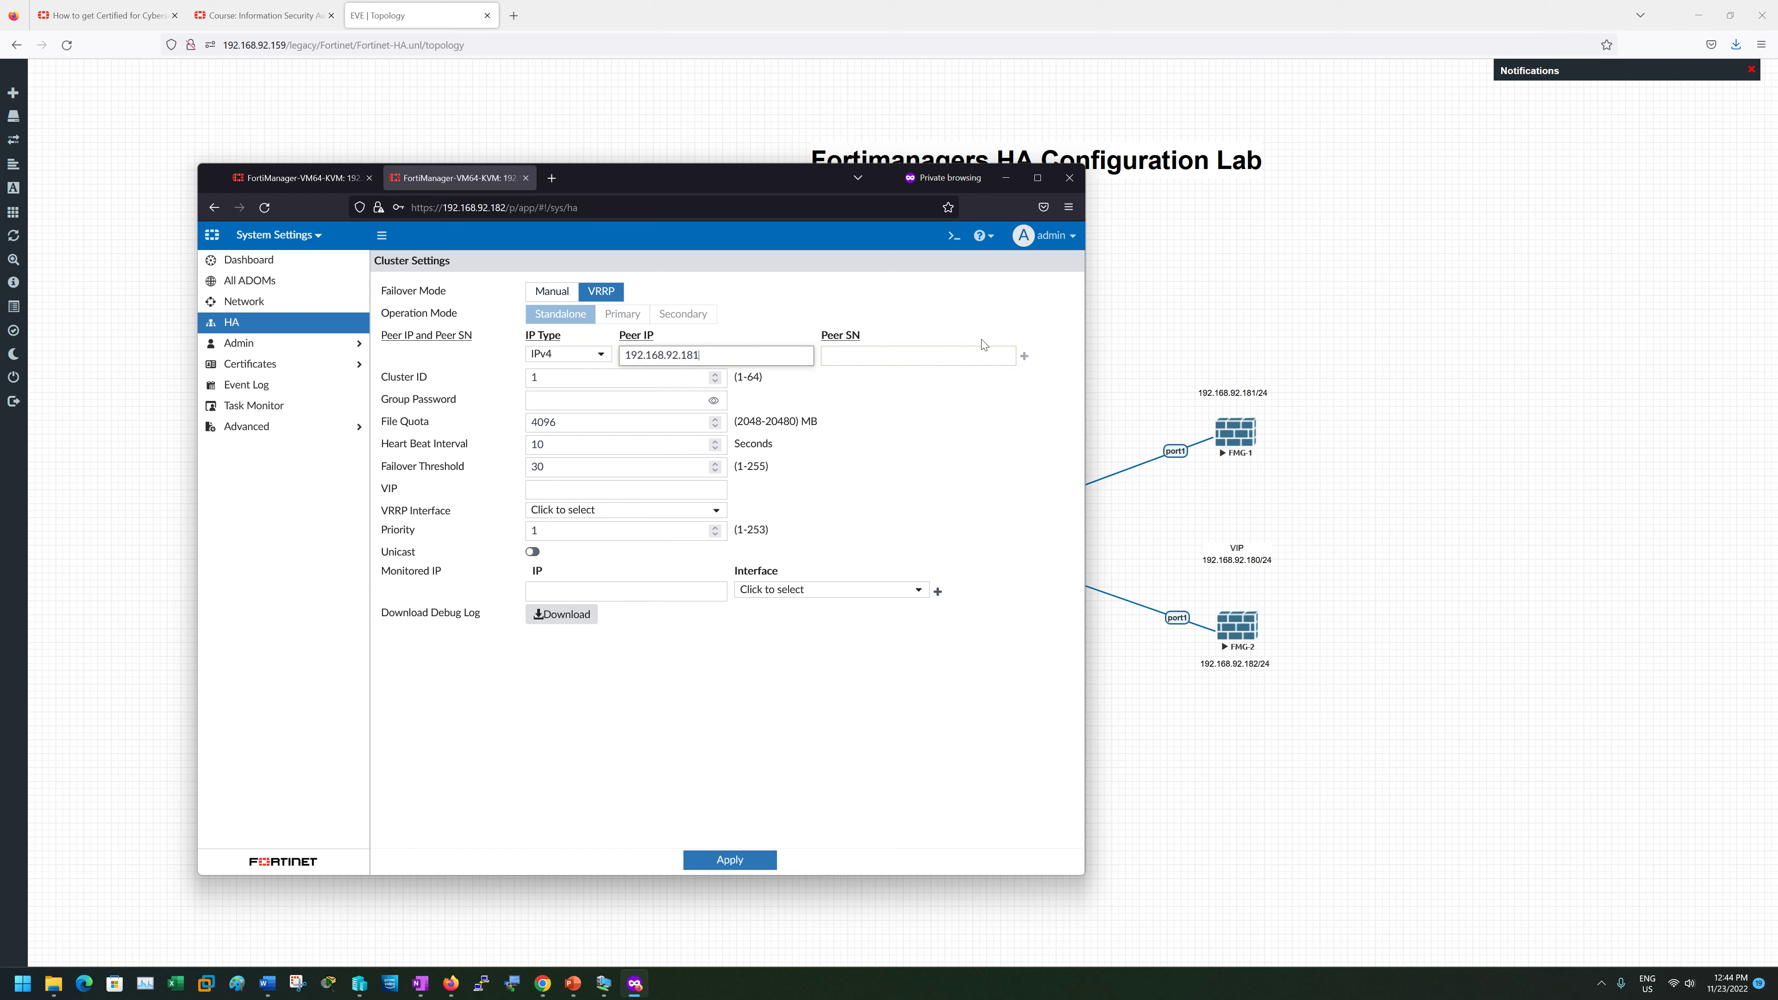
{"action": "left_click", "coordinate": [981, 356]}
{"action": "key", "text": "ctrl+v"}
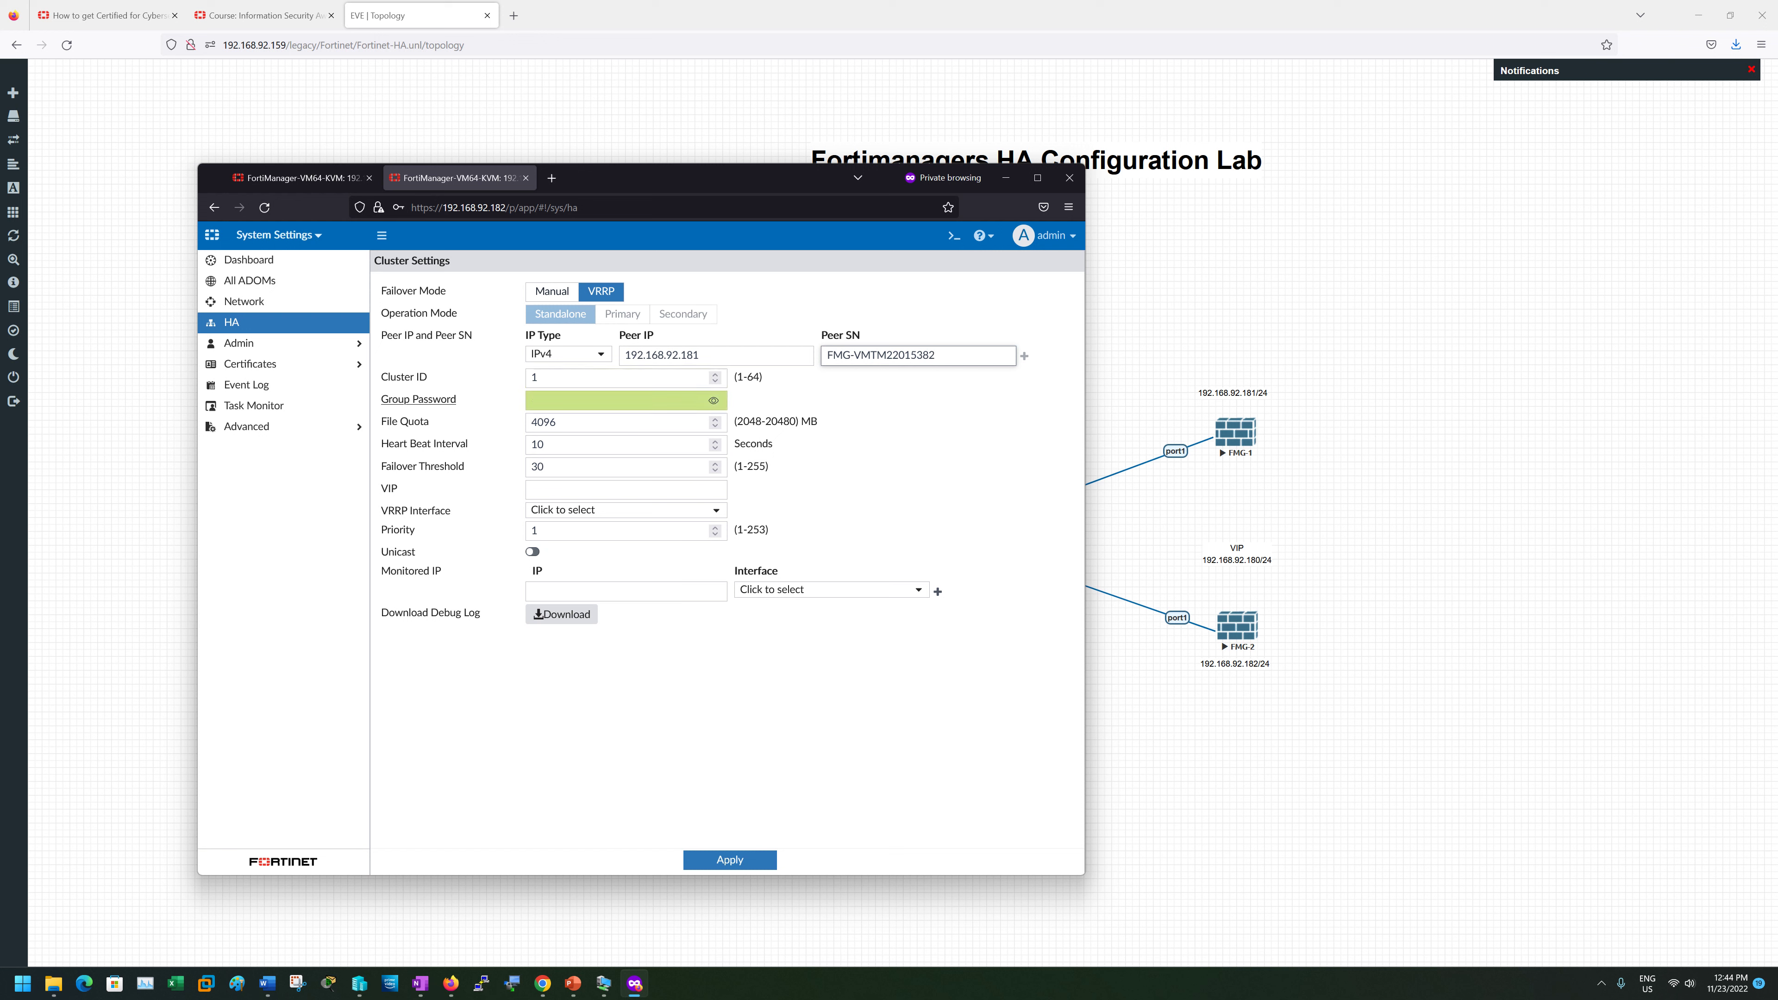
{"action": "left_click", "coordinate": [630, 401]}
{"action": "left_click", "coordinate": [714, 401]}
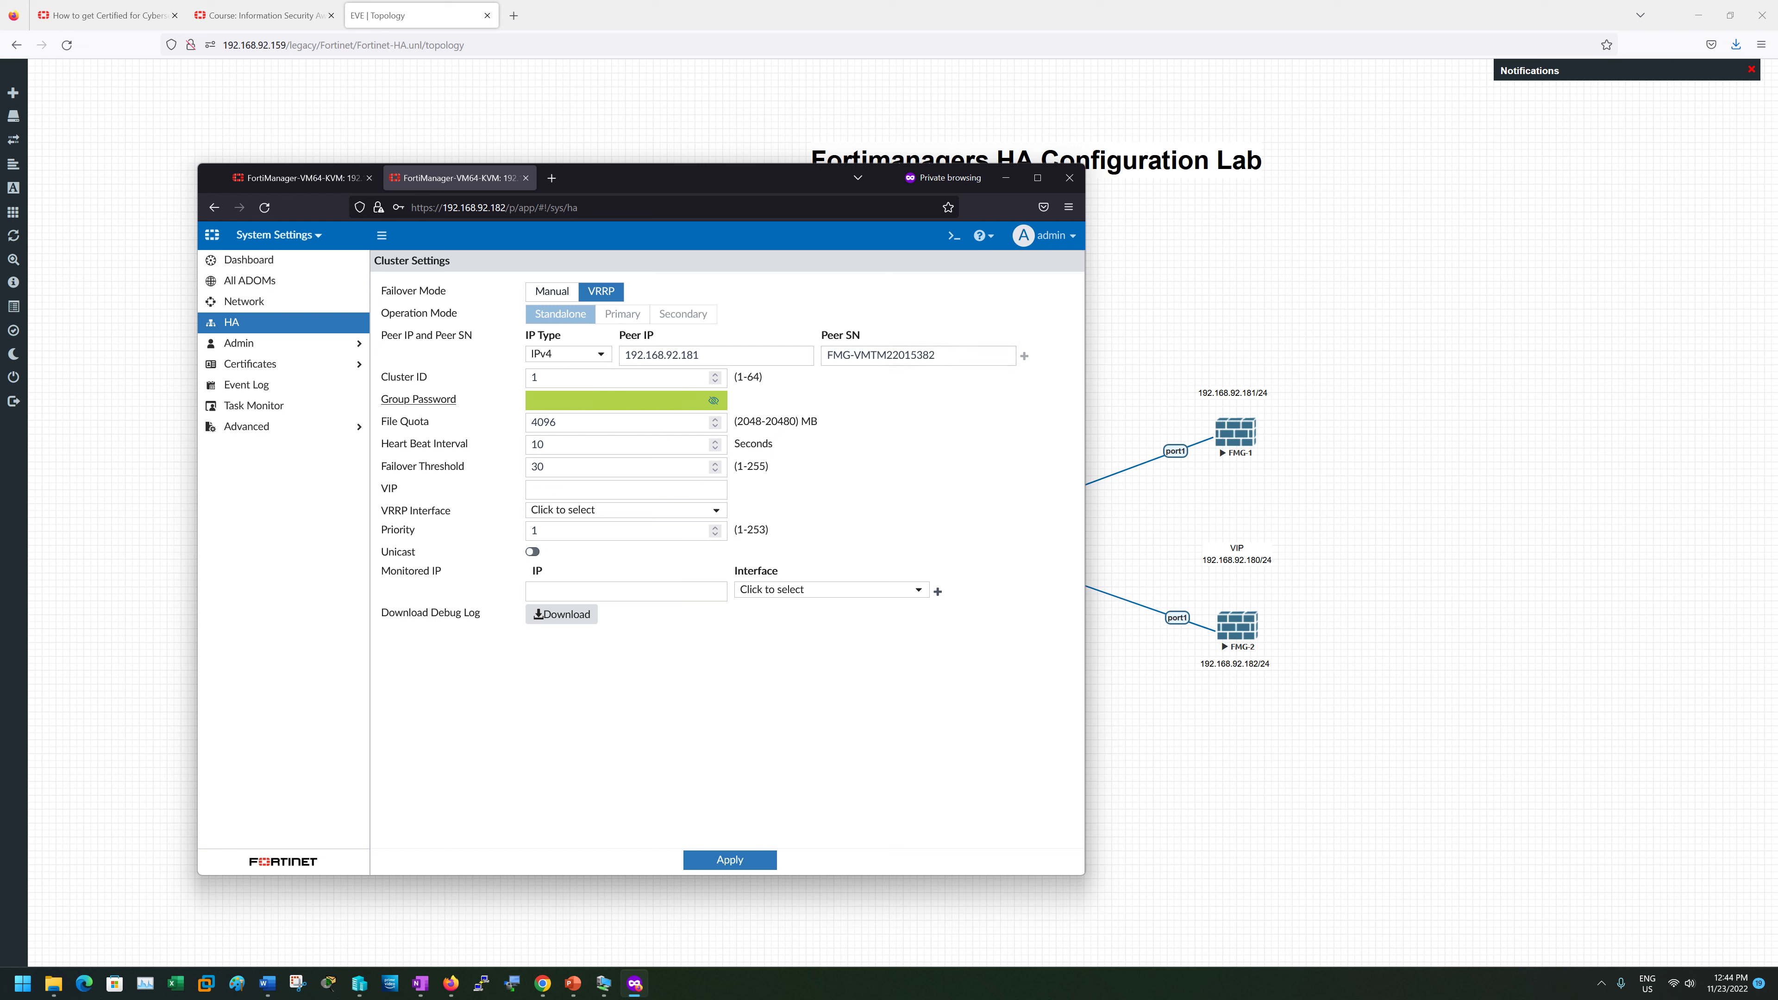
{"action": "left_click", "coordinate": [630, 401]}
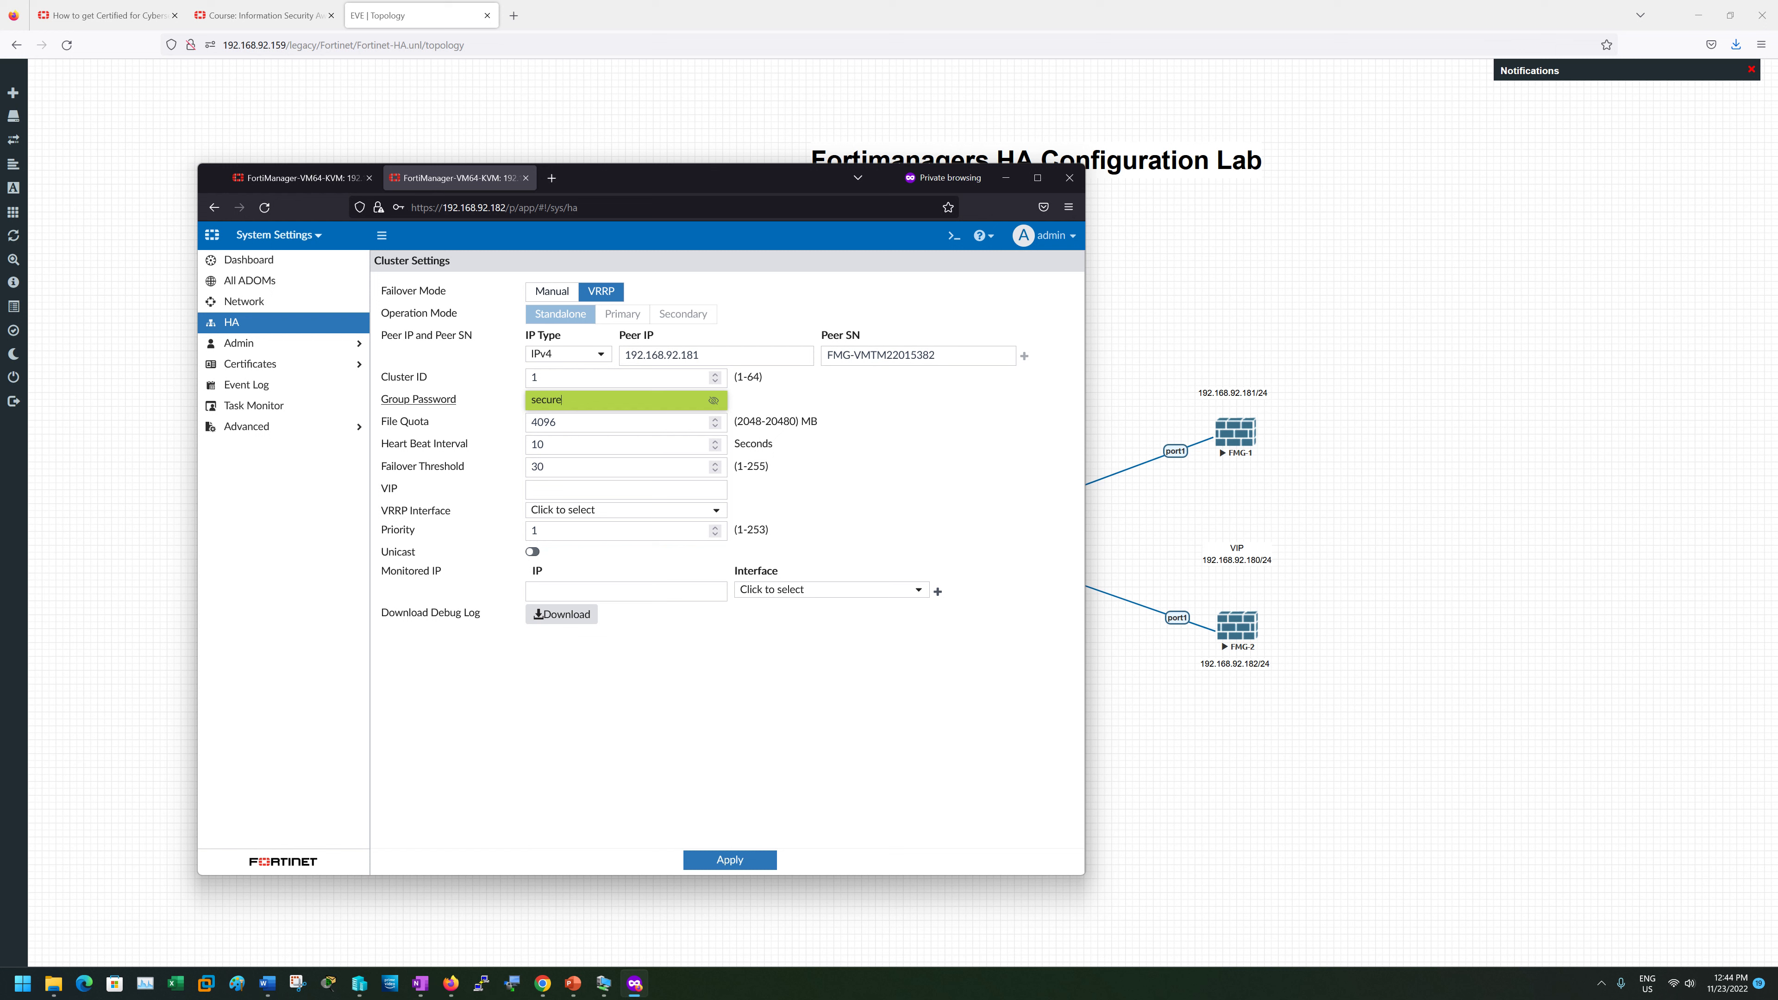
{"action": "key", "text": "shift+Left"}
{"action": "key", "text": "shift+Left"}
{"action": "key", "text": "shift+Left"}
{"action": "key", "text": "shift+Left"}
{"action": "key", "text": "shift+Left"}
{"action": "key", "text": "shift+Left"}
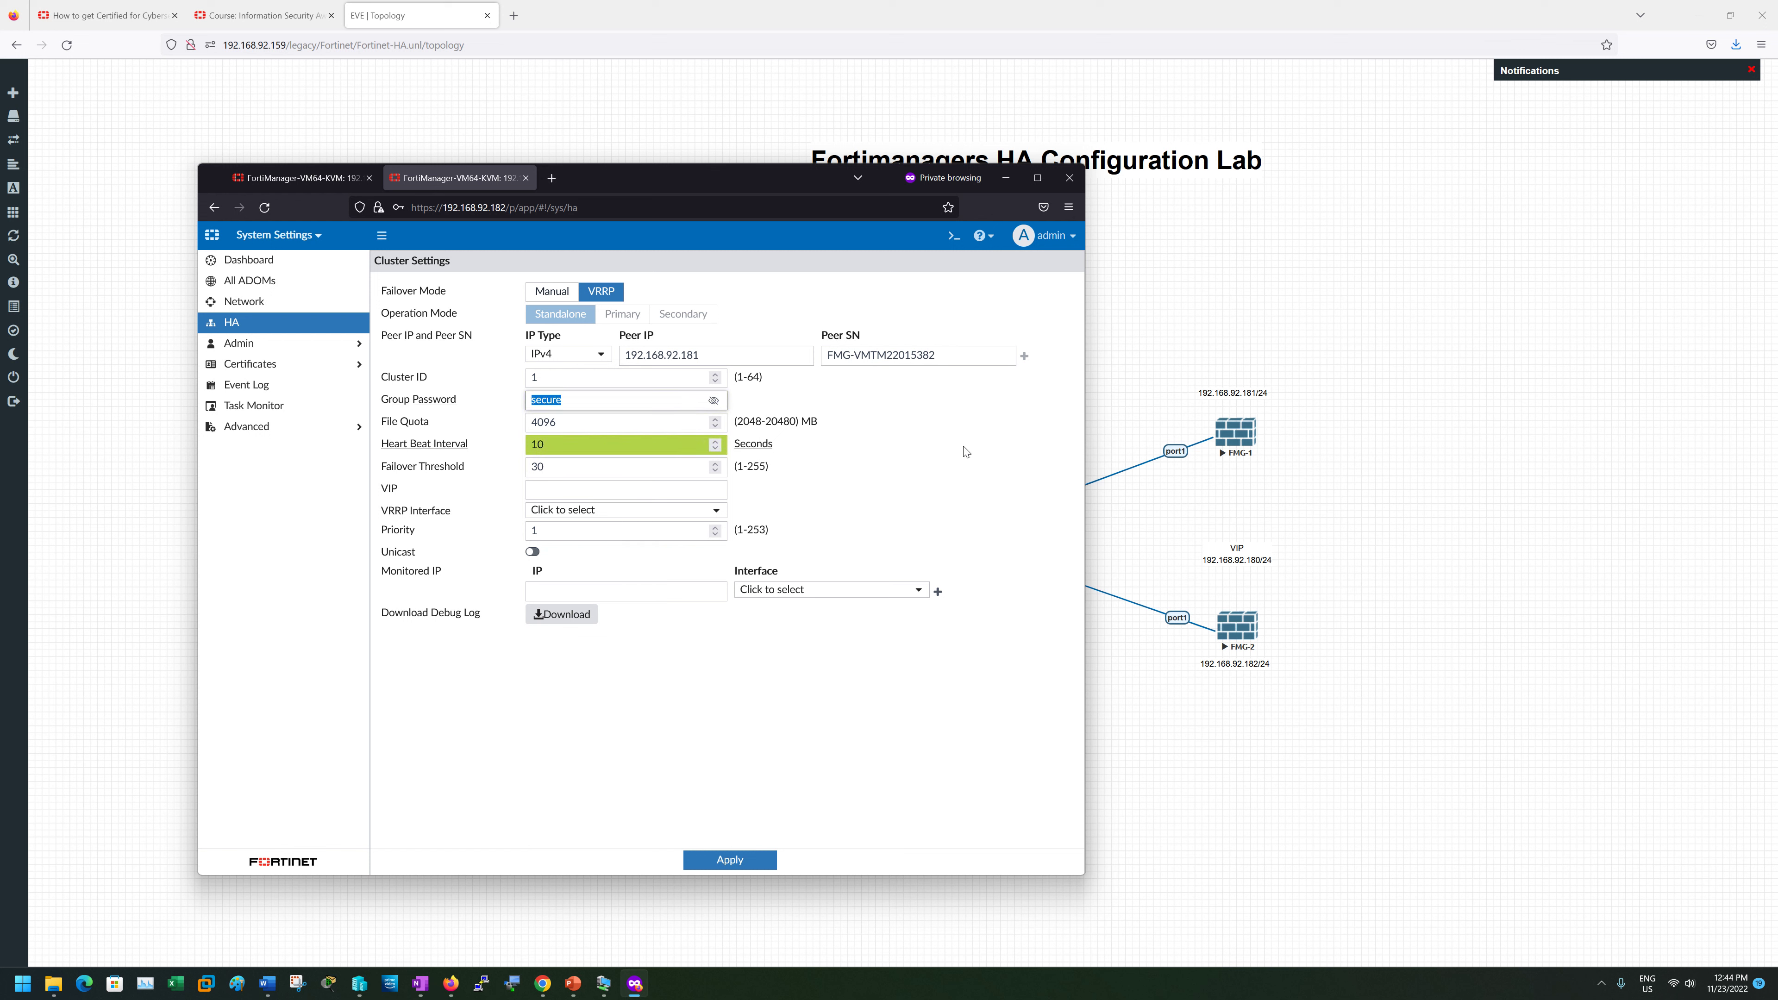
- Set heartbeat interval 5, failover threshold 10 and virtual IP 192.168.92.180
{"action": "left_click_drag", "start_coordinate": [530, 444], "coordinate": [711, 471]}
{"action": "type", "text": "5"}
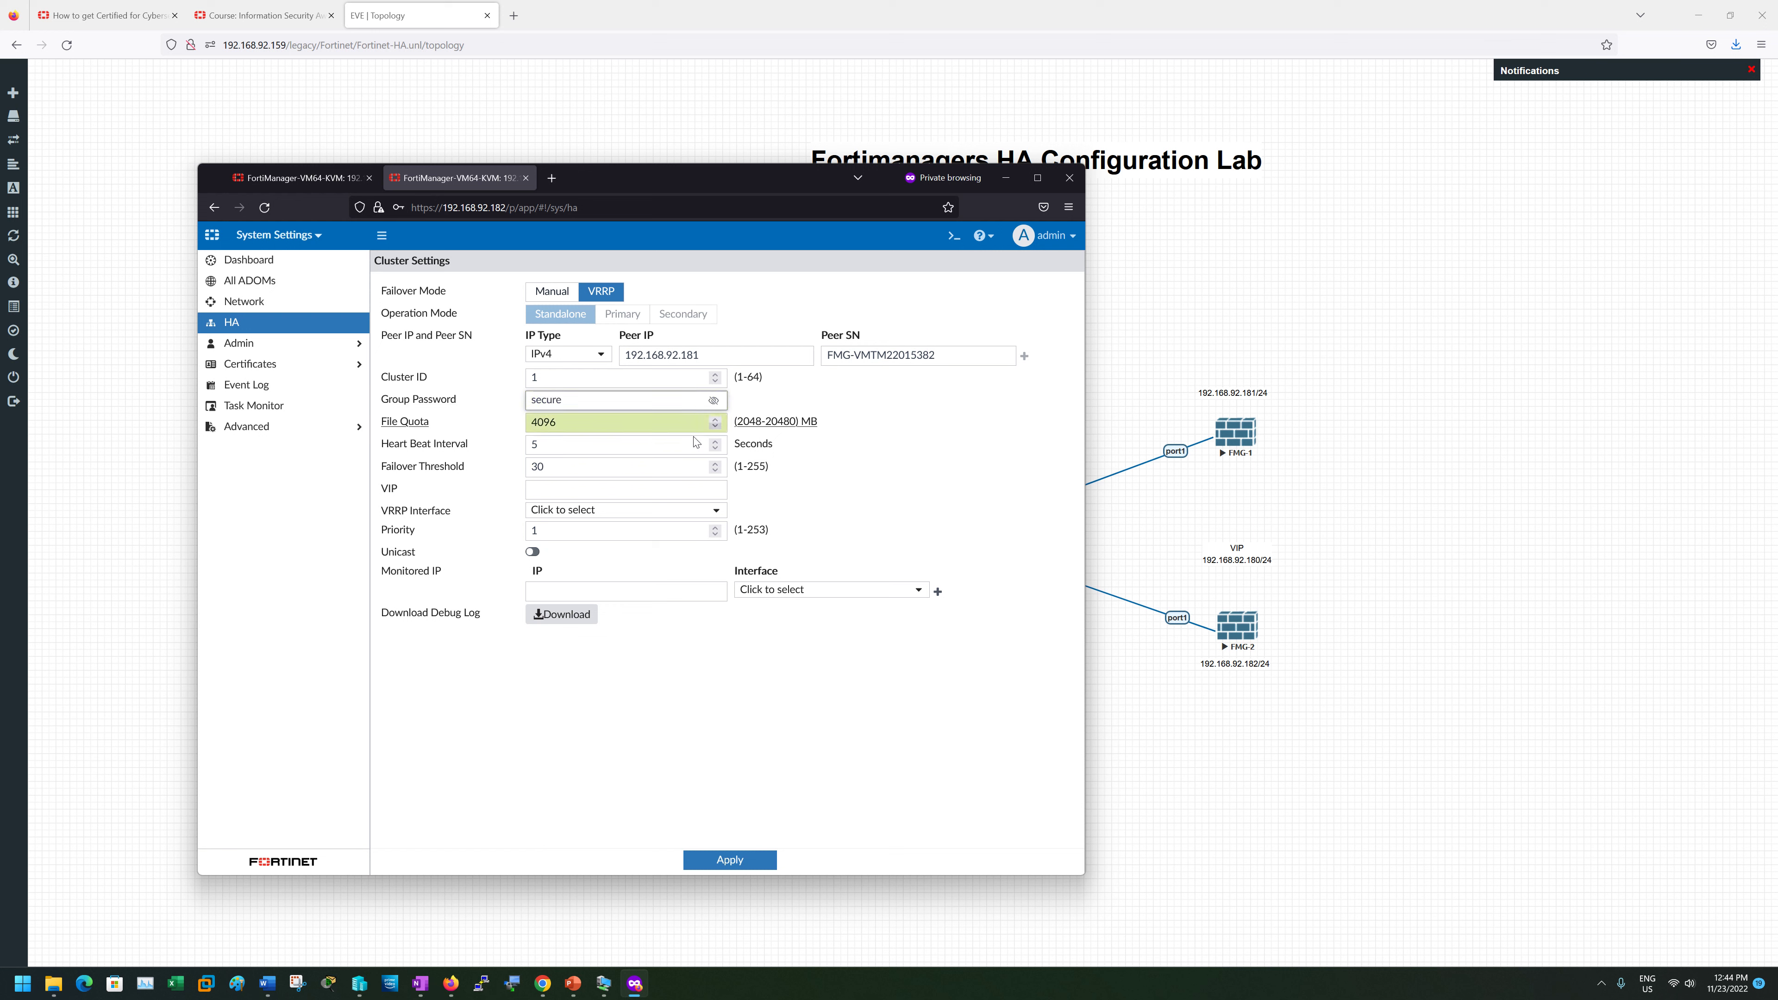
{"action": "double_click", "coordinate": [607, 467]}
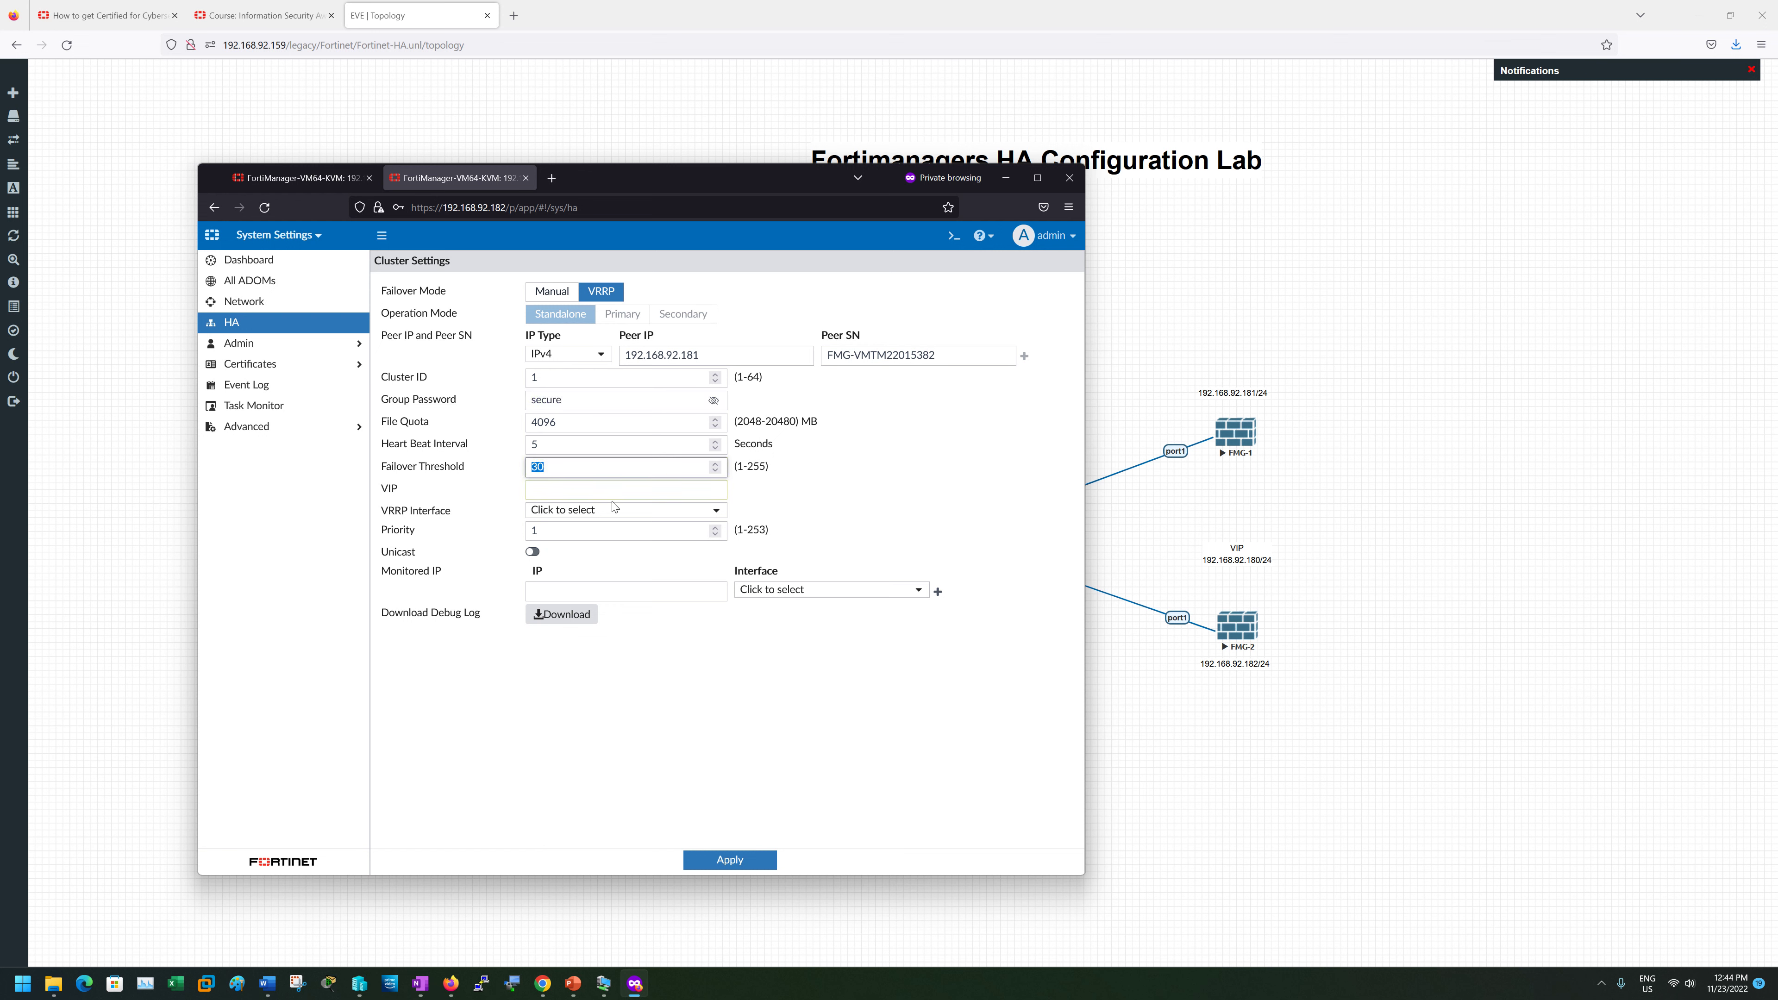
{"action": "type", "text": "1"}
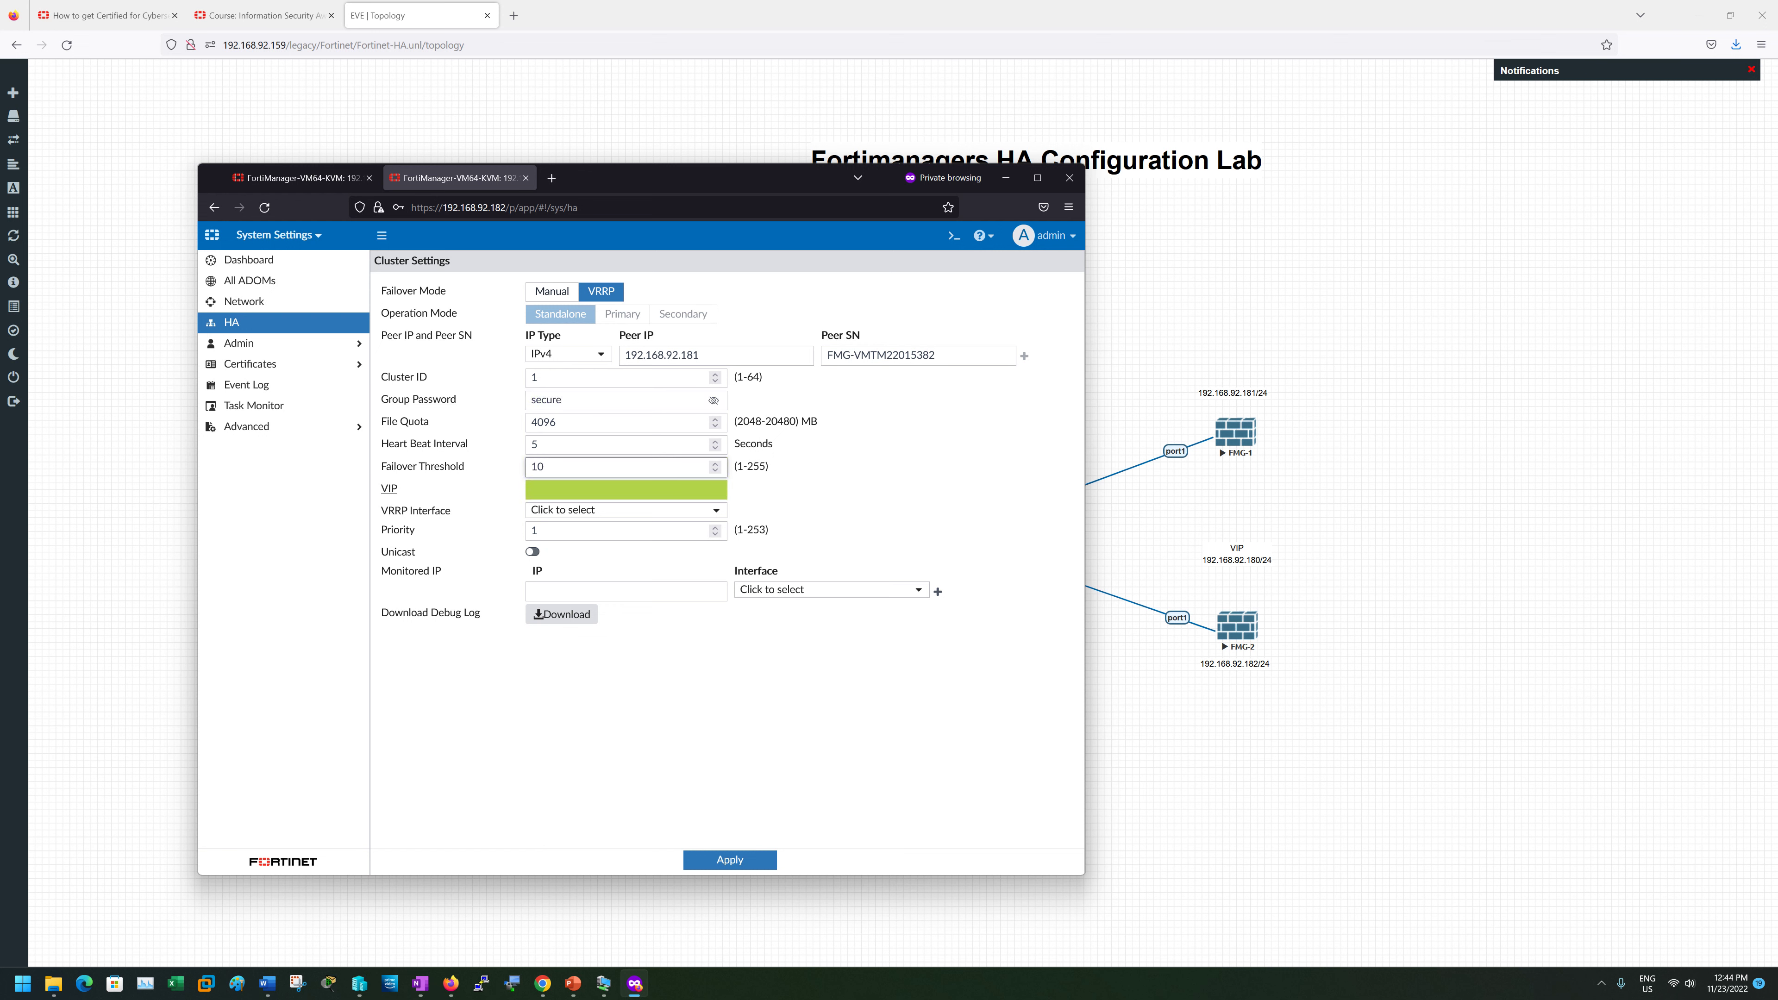
{"action": "left_click", "coordinate": [616, 490]}
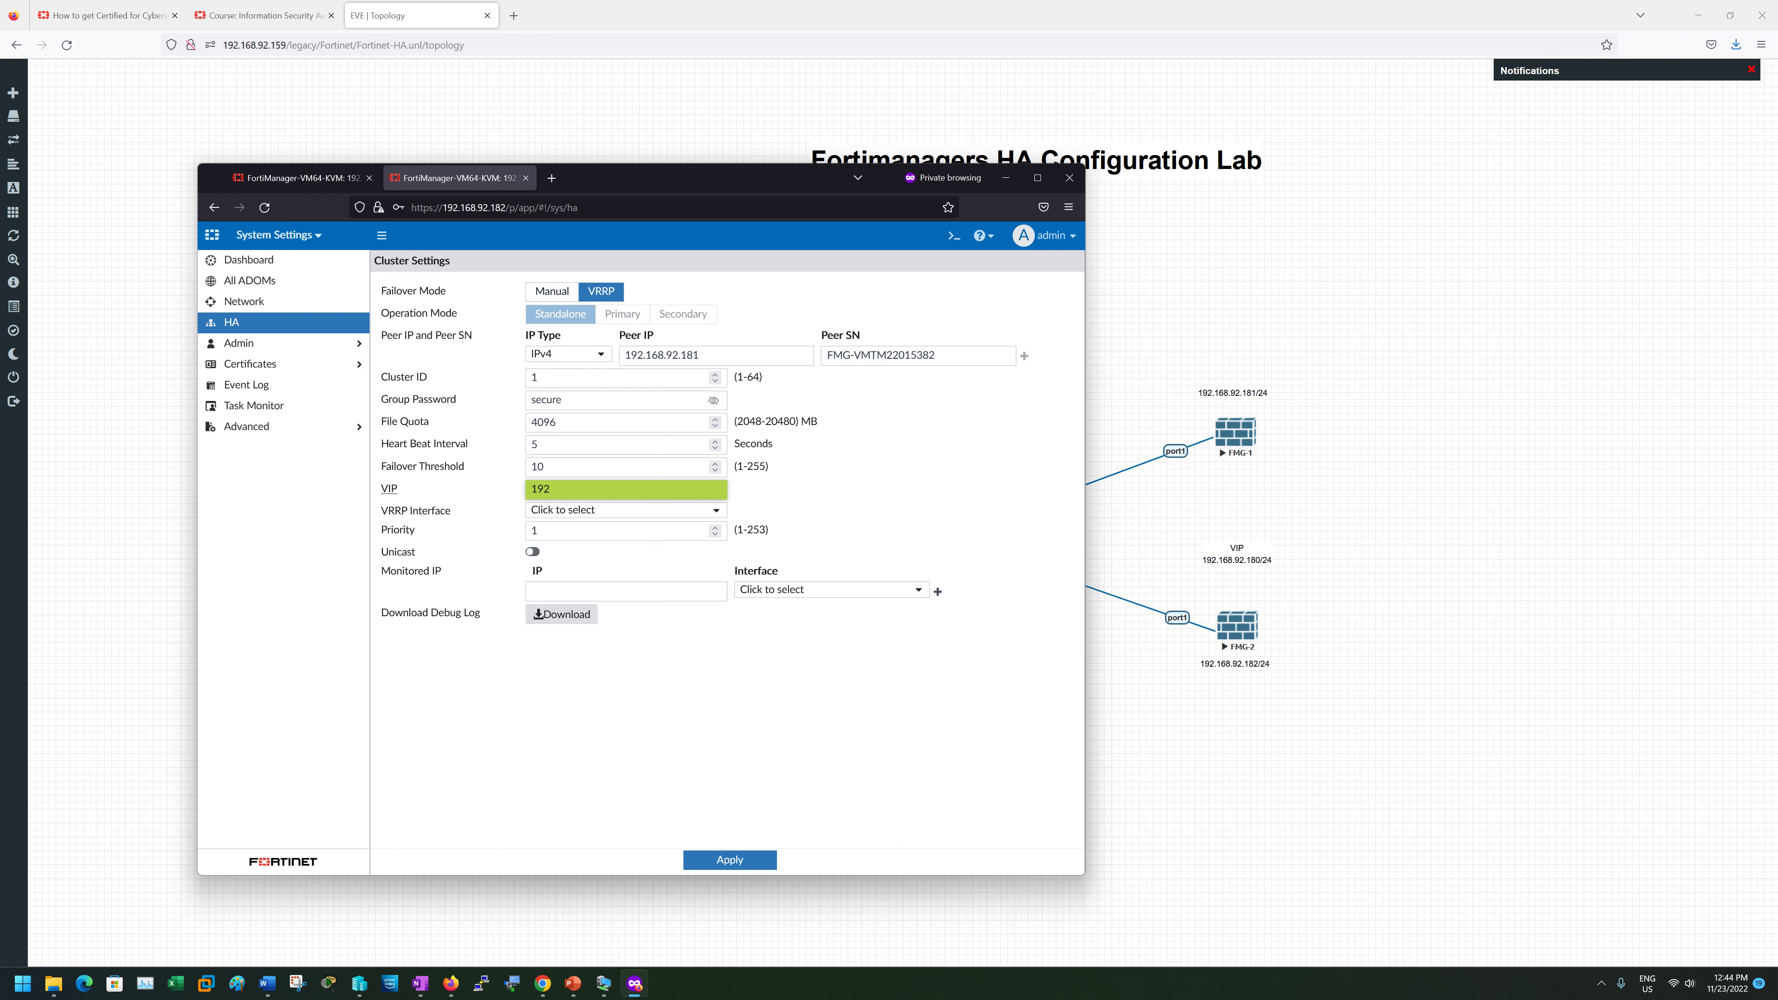
{"action": "type", "text": "192.168.92.180"}
- Use VRRP interface port1, priority 100, unicast on, monitored IP 192.168.92.181 on port1, and apply
{"action": "left_click", "coordinate": [655, 510]}
{"action": "left_click", "coordinate": [587, 565]}
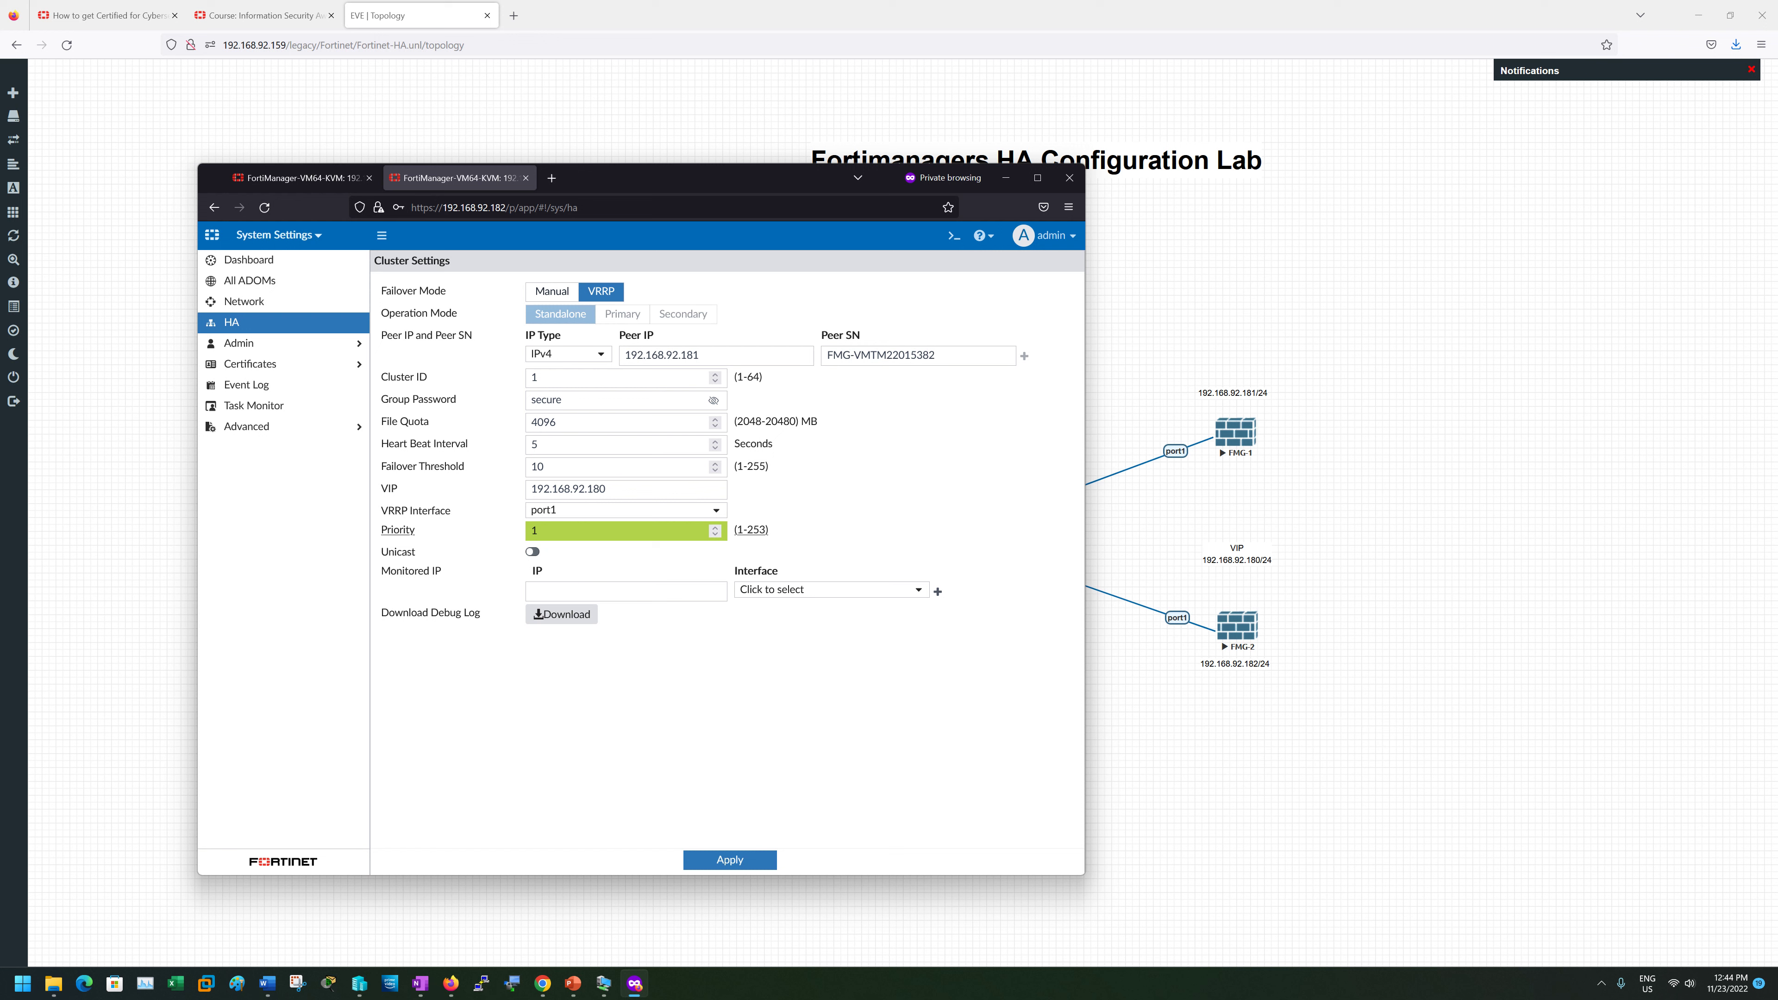
{"action": "left_click", "coordinate": [552, 530]}
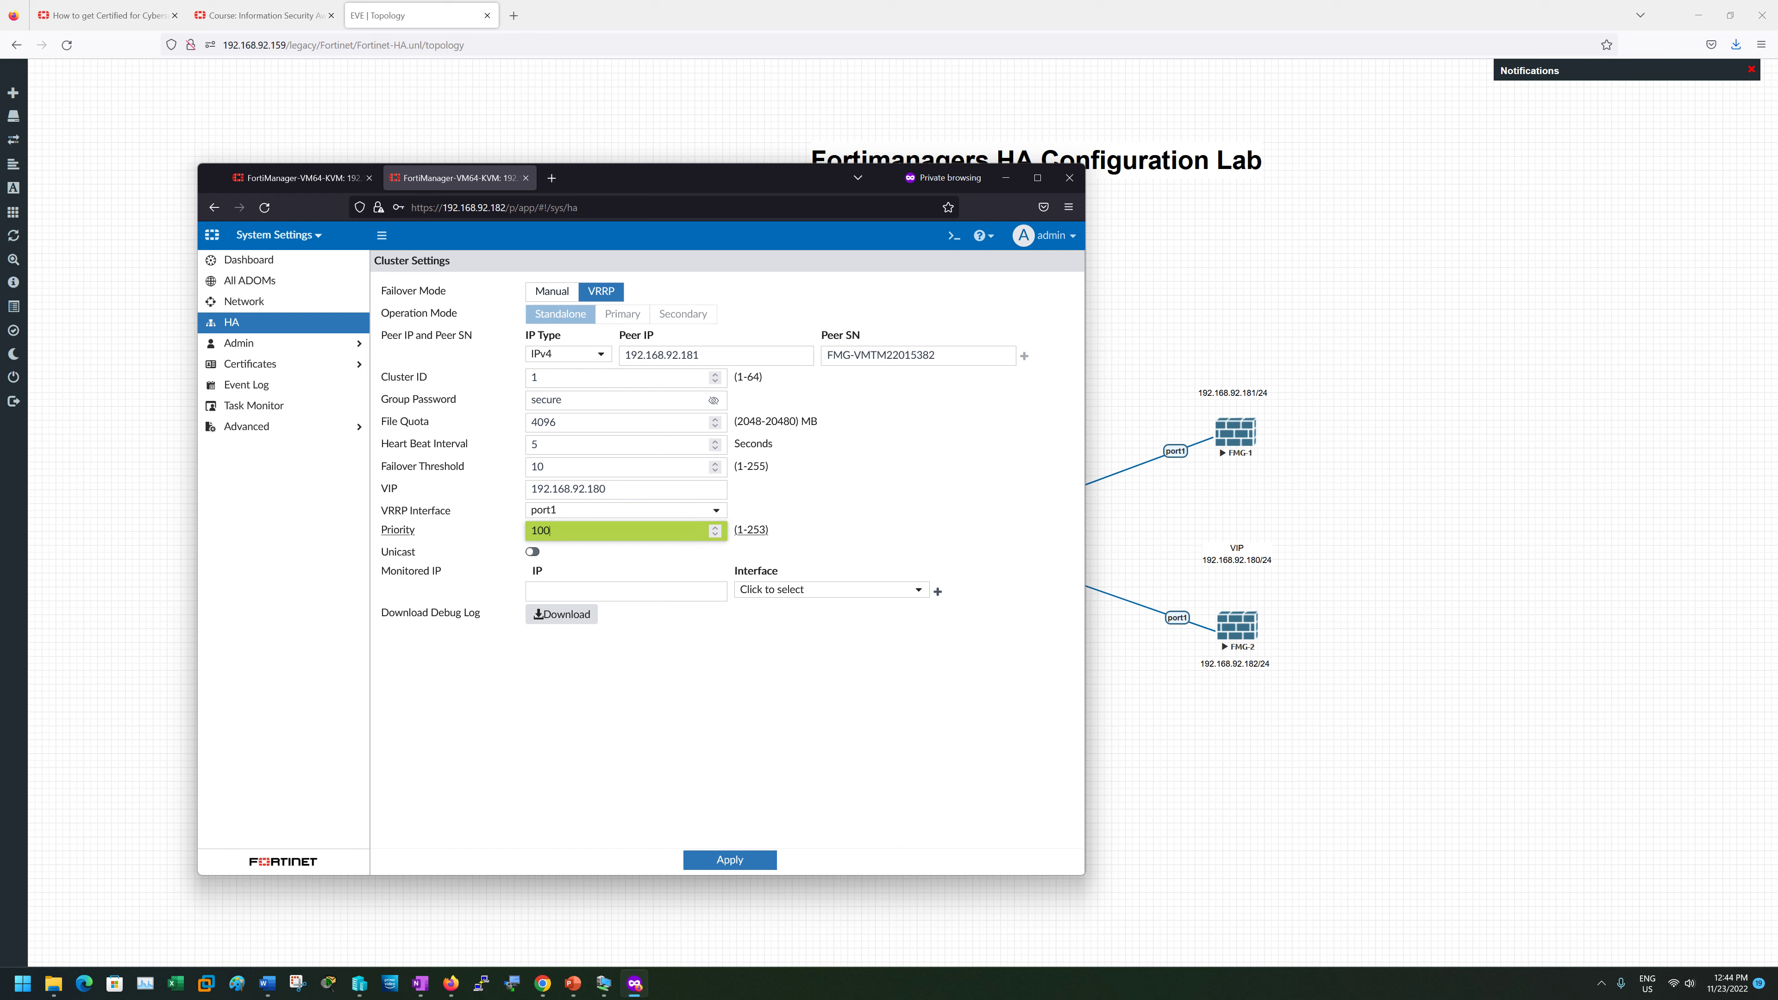
{"action": "left_click", "coordinate": [532, 551]}
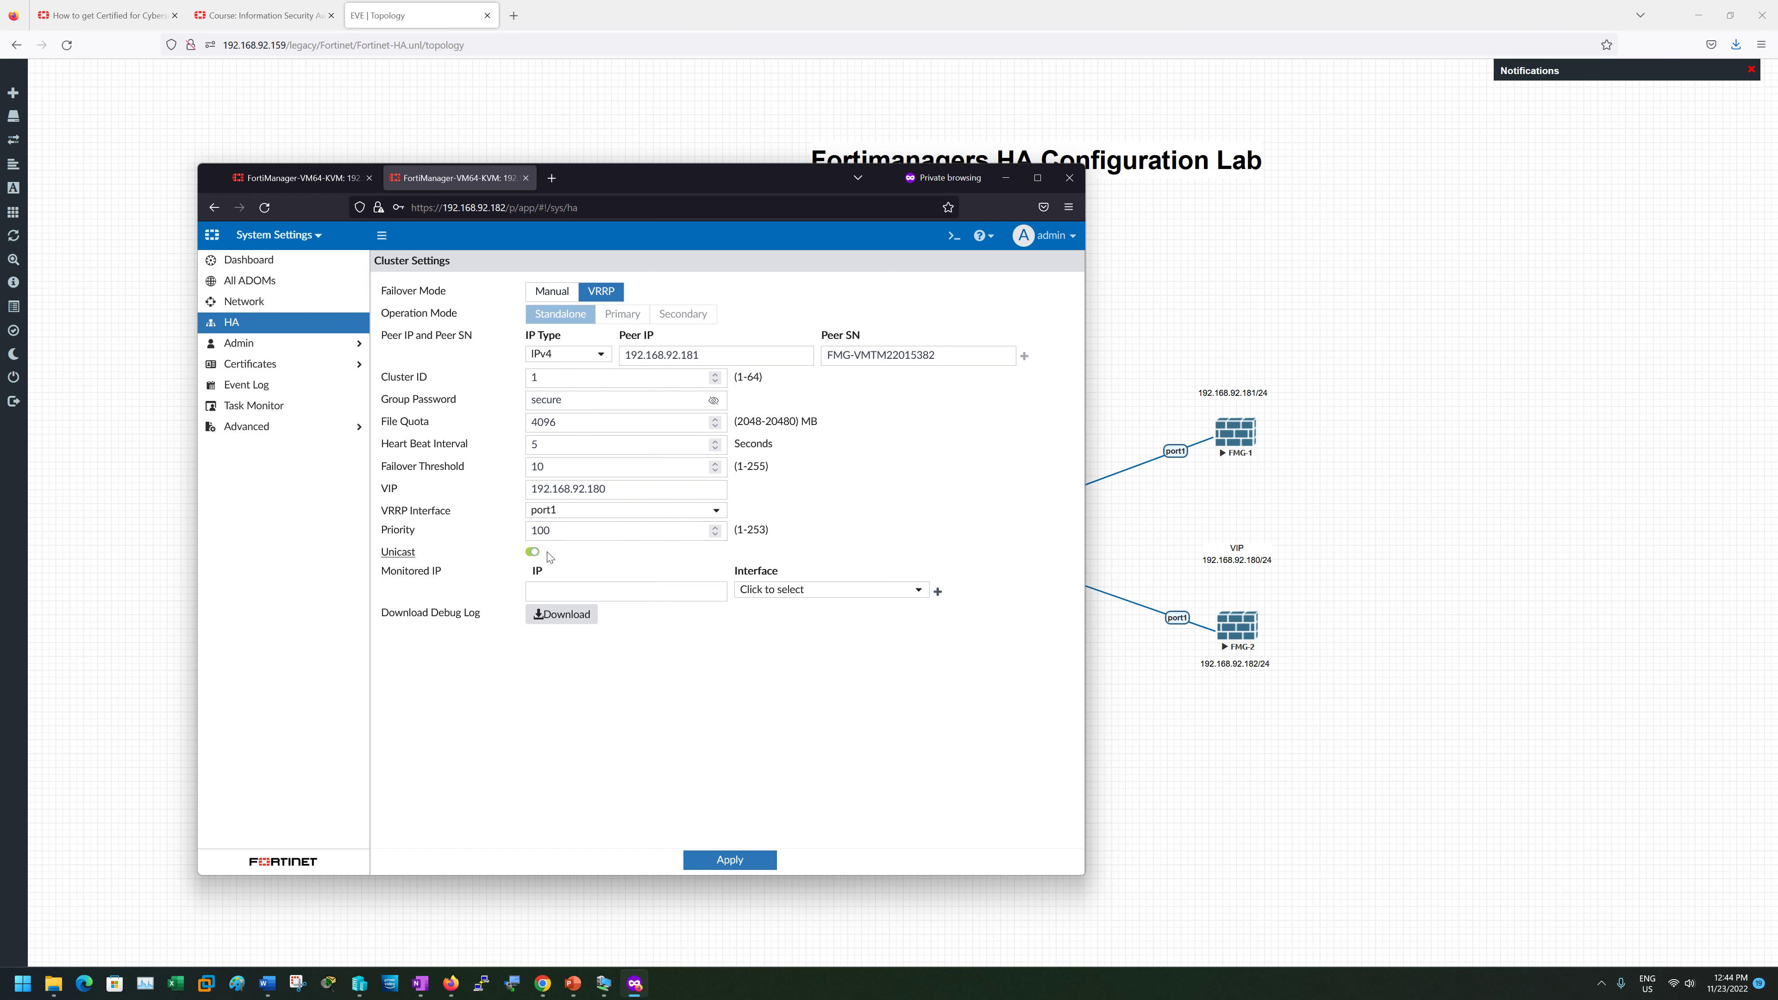
{"action": "key", "text": "Tab"}
{"action": "type", "text": "1"}
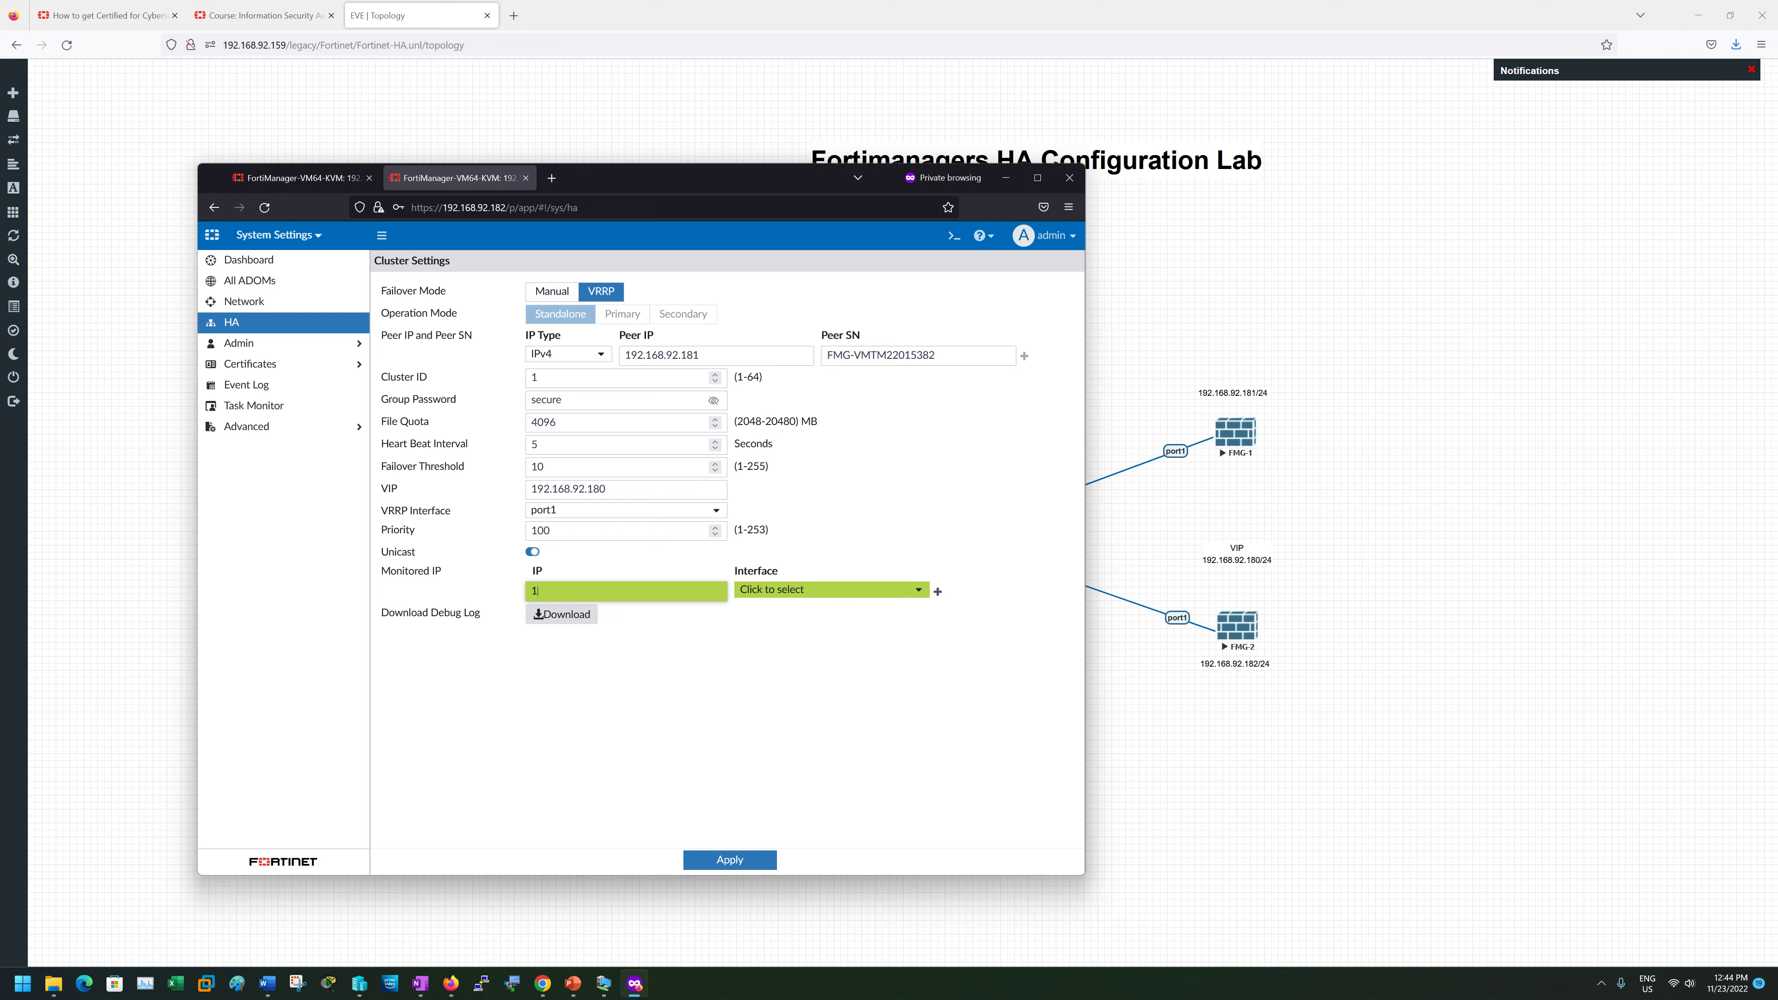
{"action": "type", "text": "92.168.92.181"}
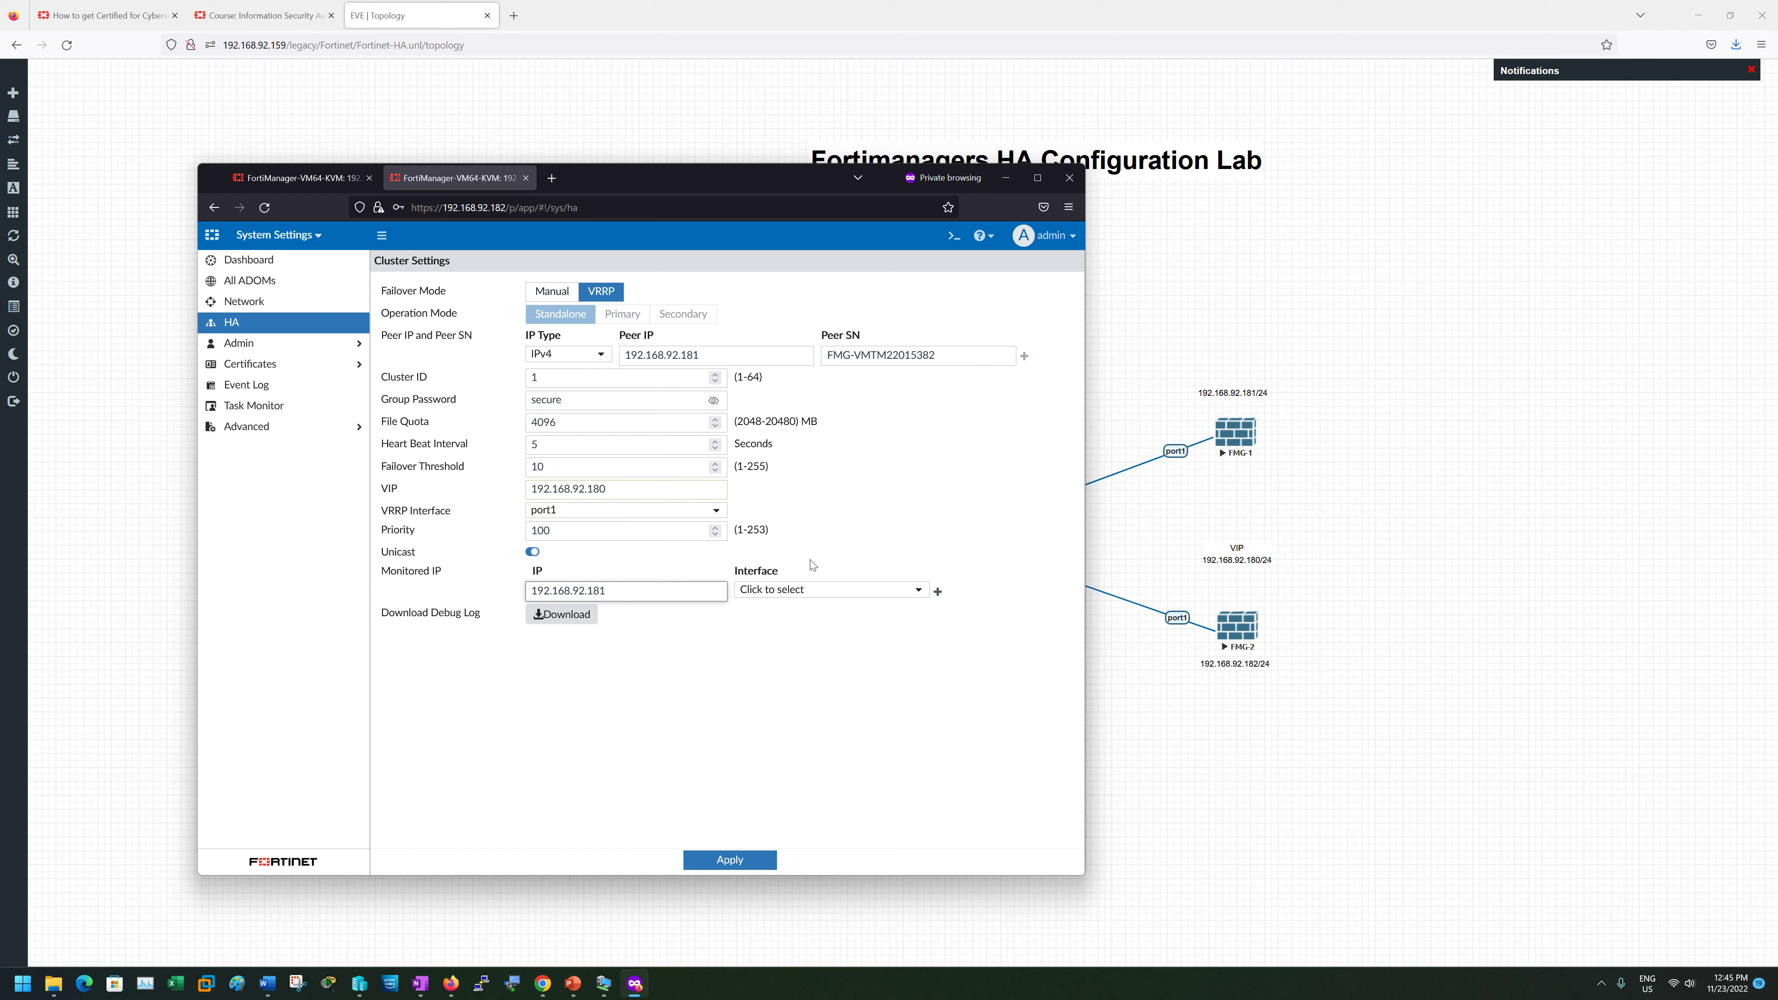
{"action": "left_click", "coordinate": [807, 593]}
{"action": "left_click", "coordinate": [791, 643]}
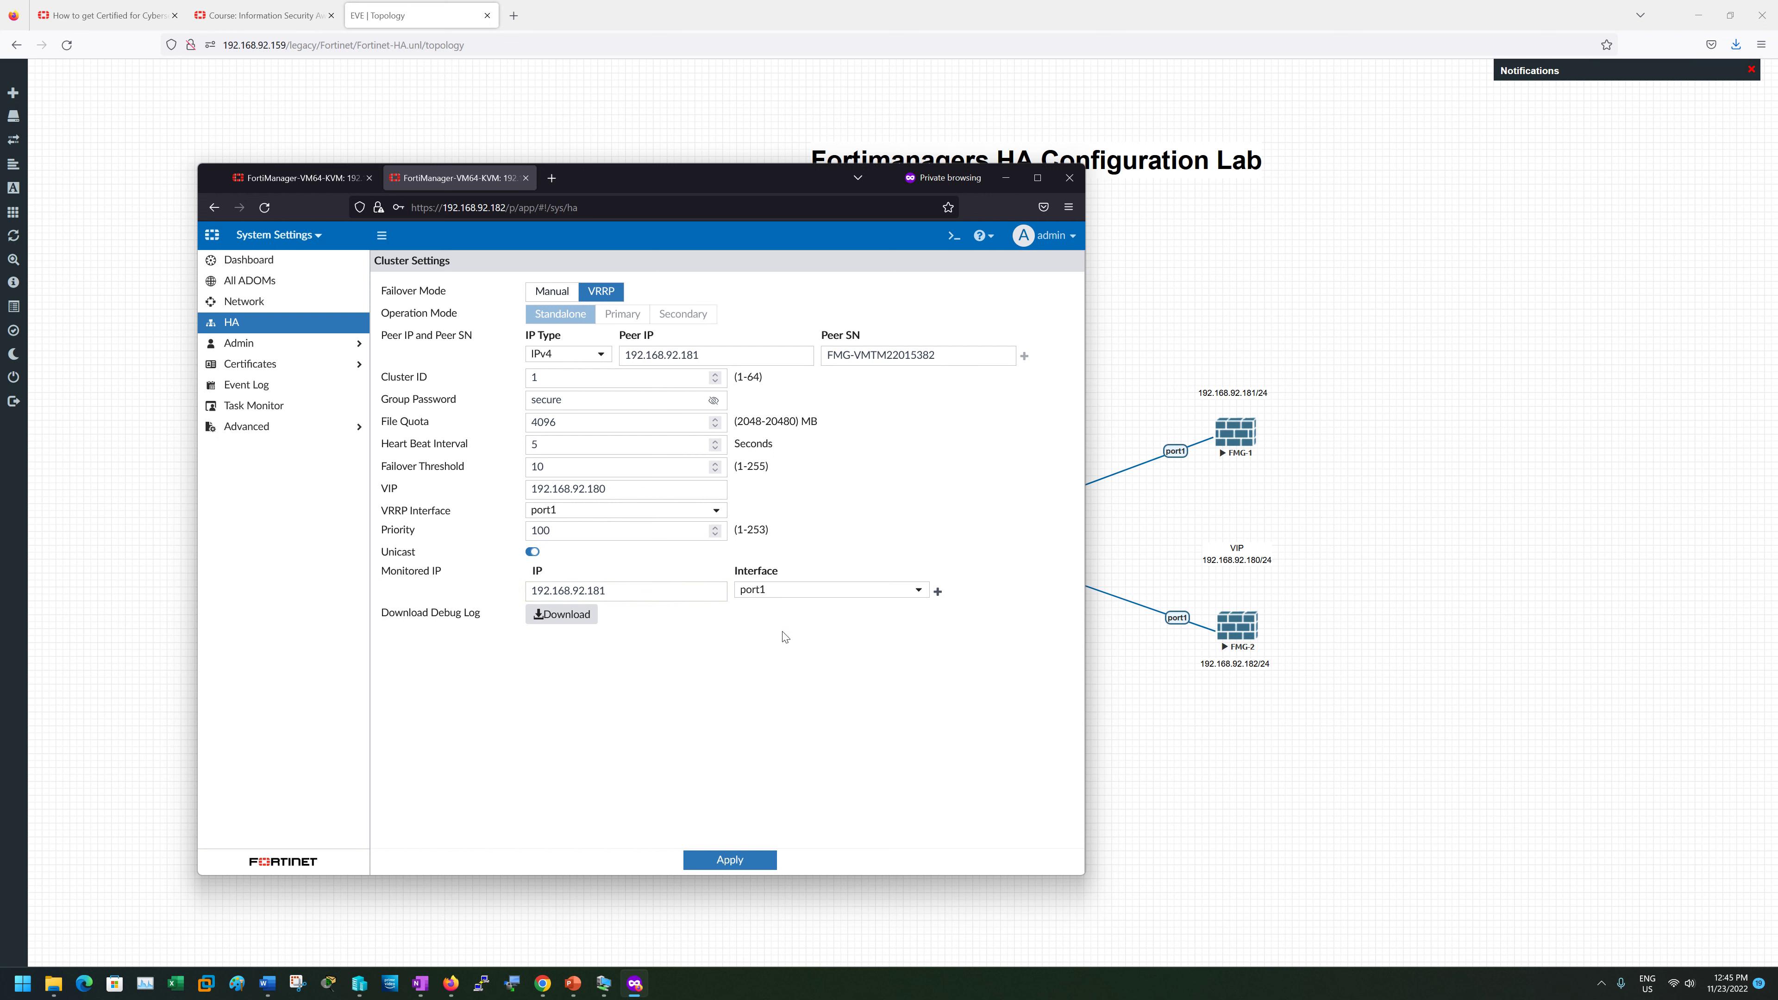
{"action": "left_click", "coordinate": [748, 858]}
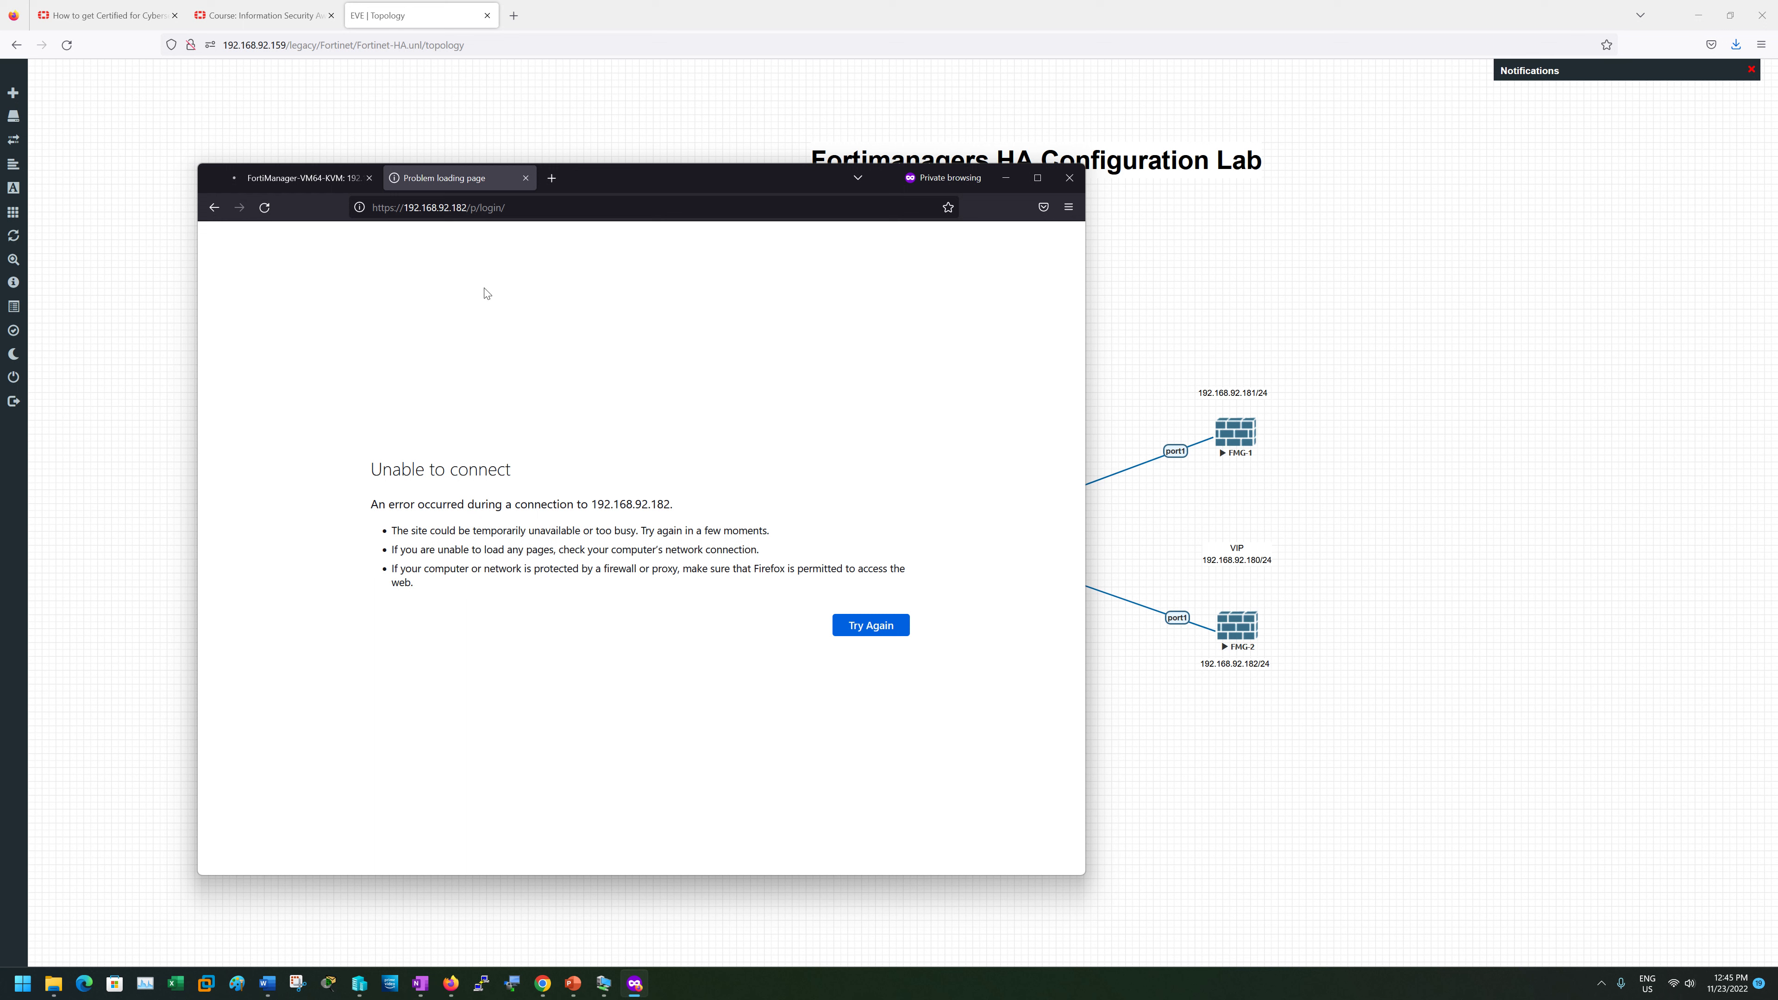
- Reload the 192.168.92.182 base address and sign in there with the admin account
{"action": "left_click_drag", "start_coordinate": [506, 207], "coordinate": [470, 207]}
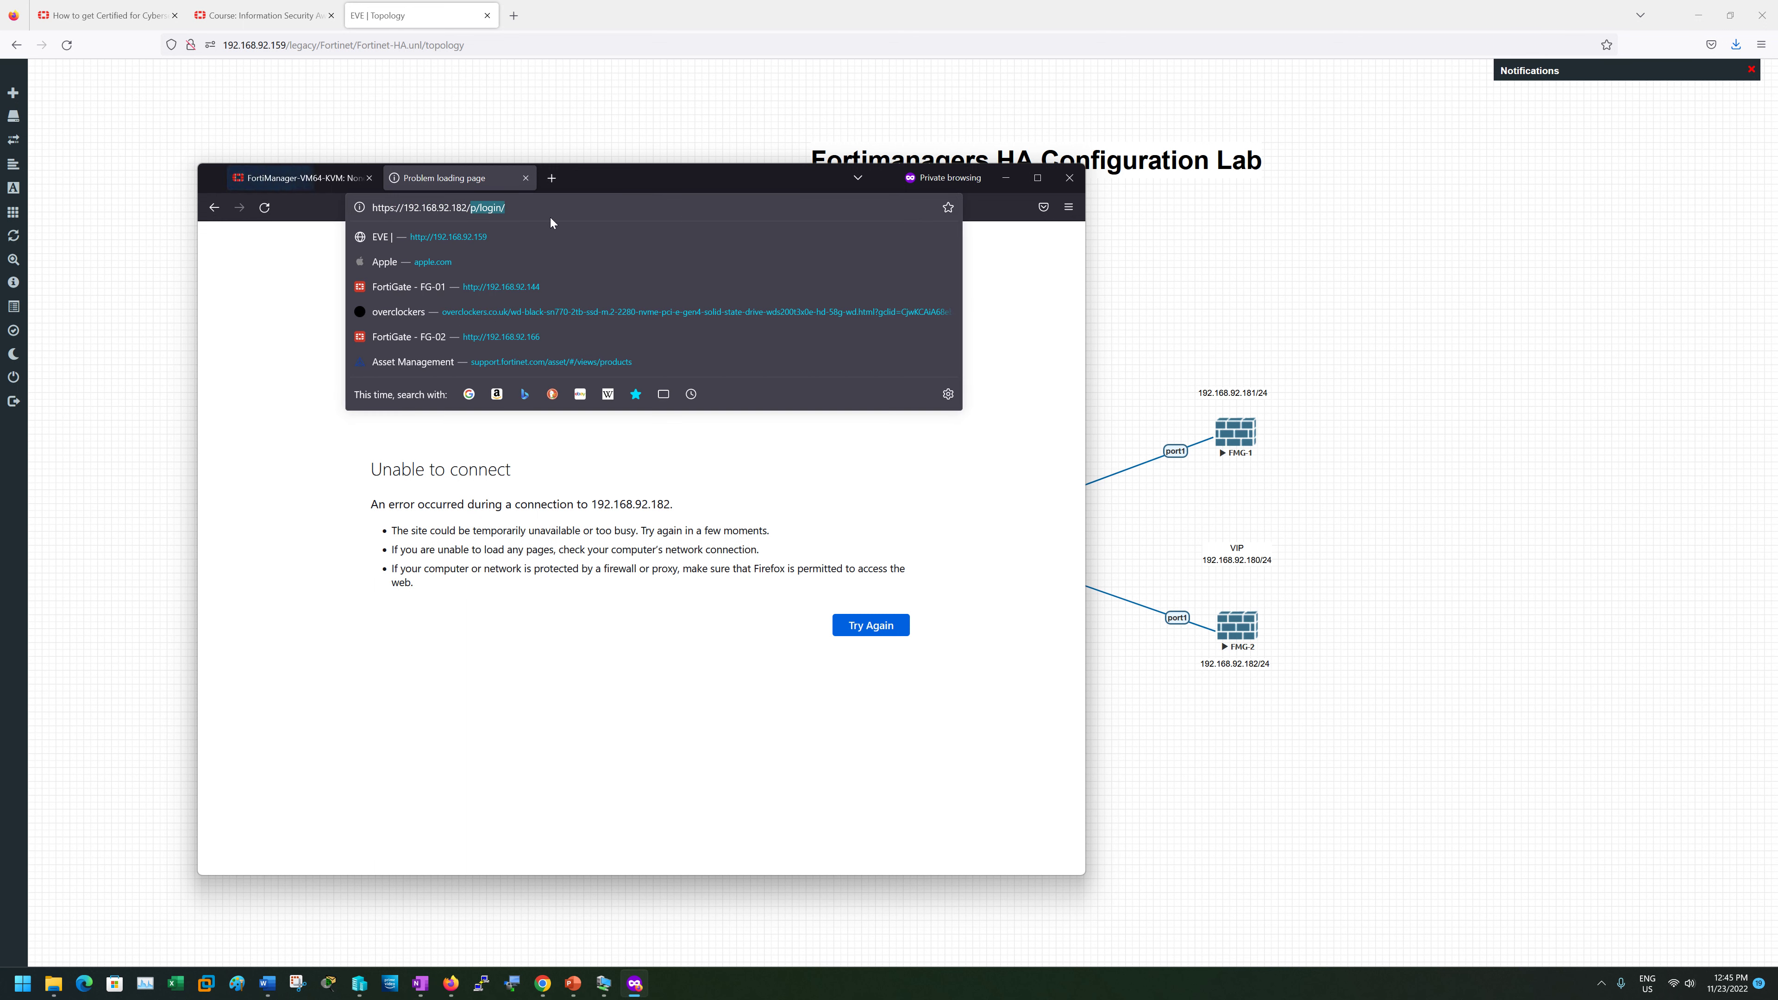
{"action": "key", "text": "BackSpace"}
{"action": "key", "text": "Return"}
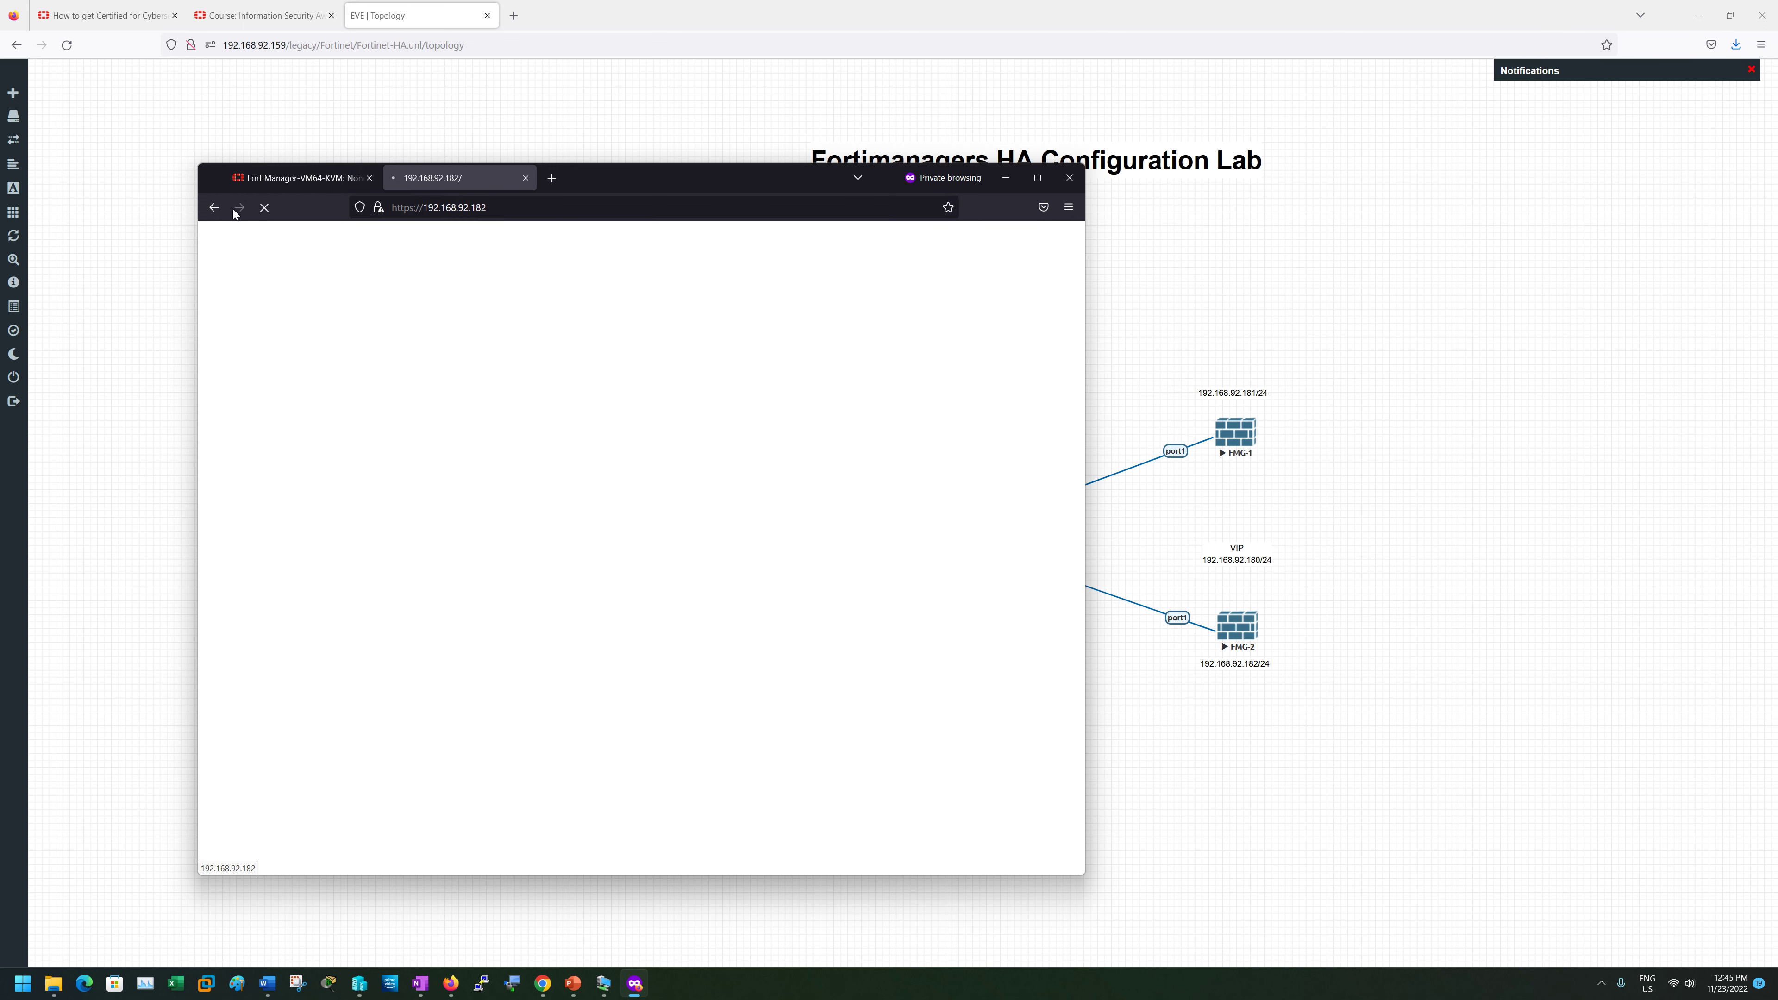
{"action": "left_click", "coordinate": [310, 176]}
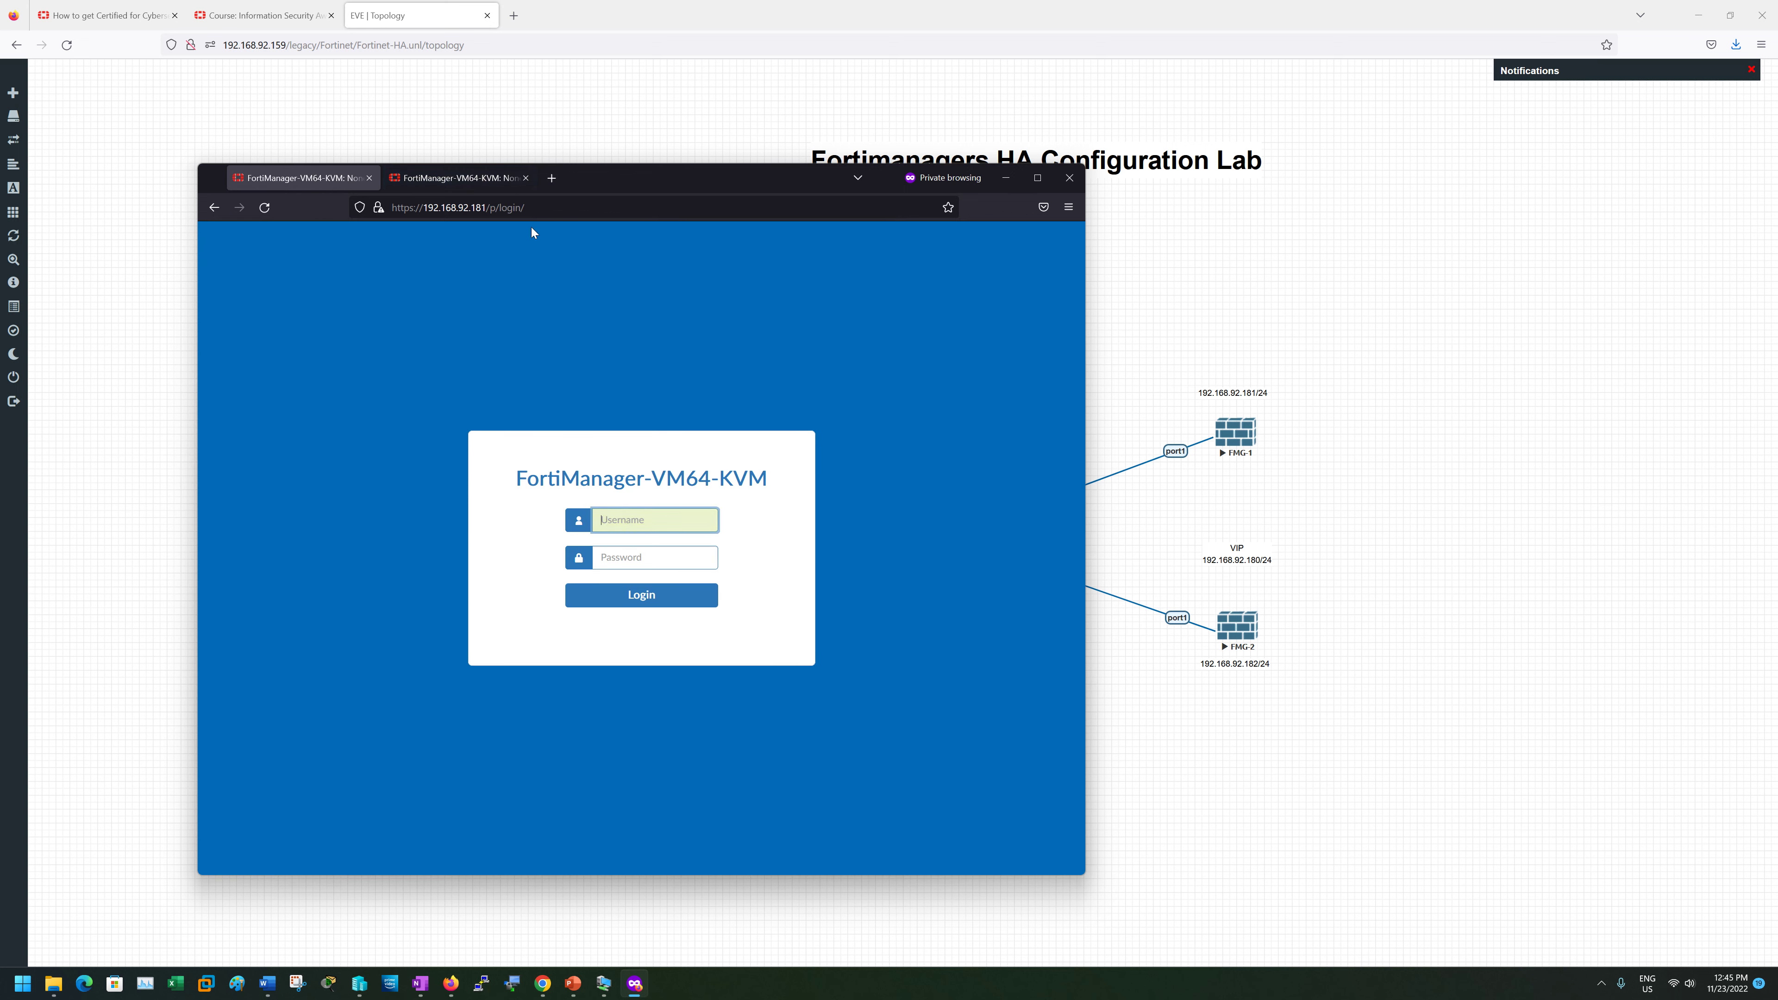
{"action": "left_click", "coordinate": [460, 176]}
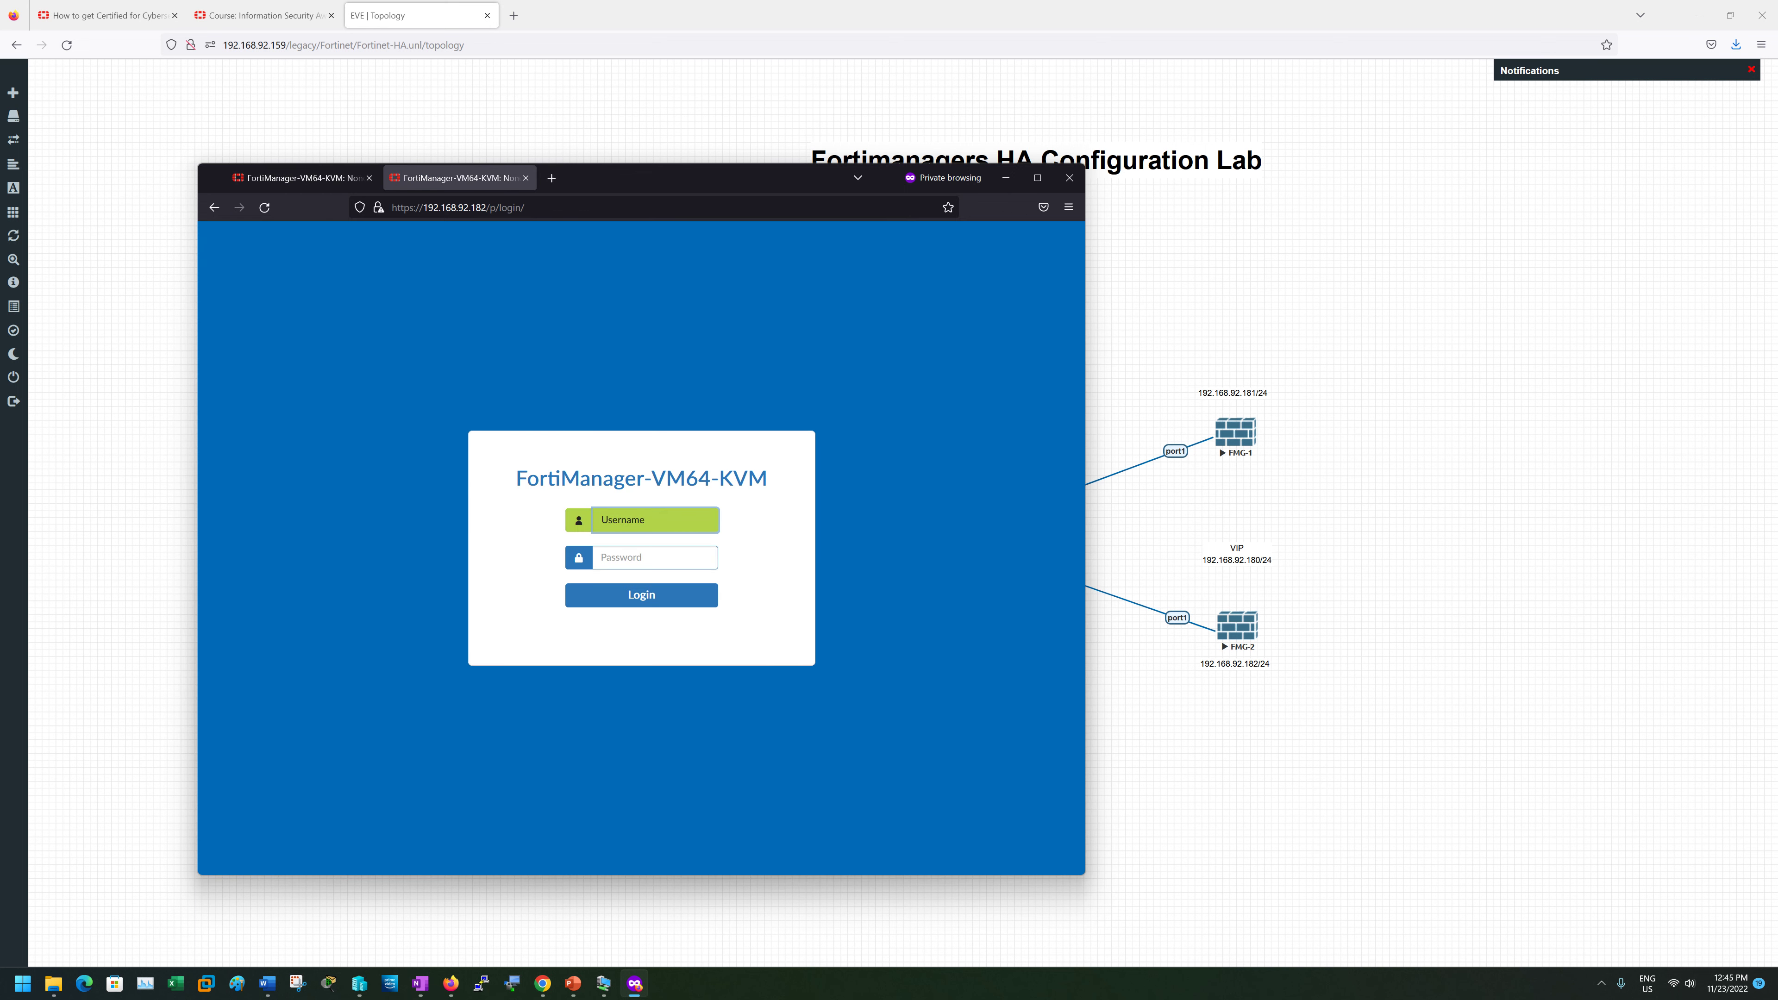
{"action": "type", "text": "admin"}
{"action": "key", "text": "Tab"}
{"action": "type", "text": "fo"}
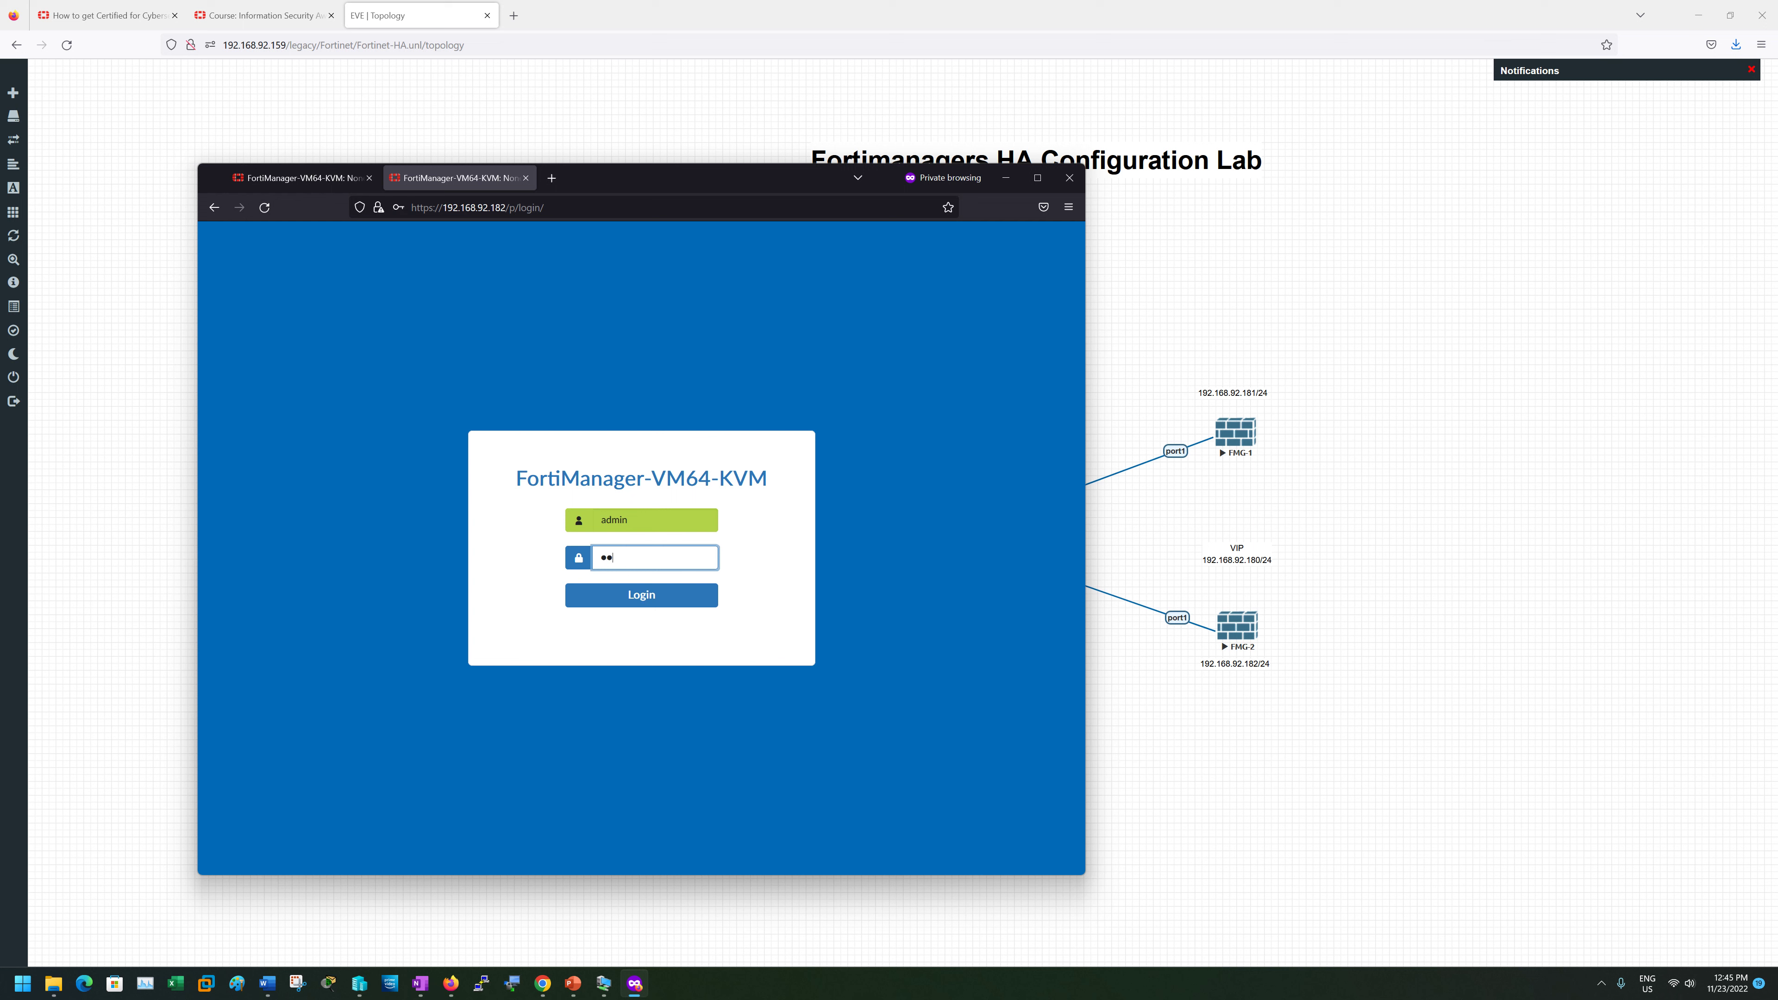
{"action": "type", "text": "rtinet1"}
{"action": "key", "text": "Return"}
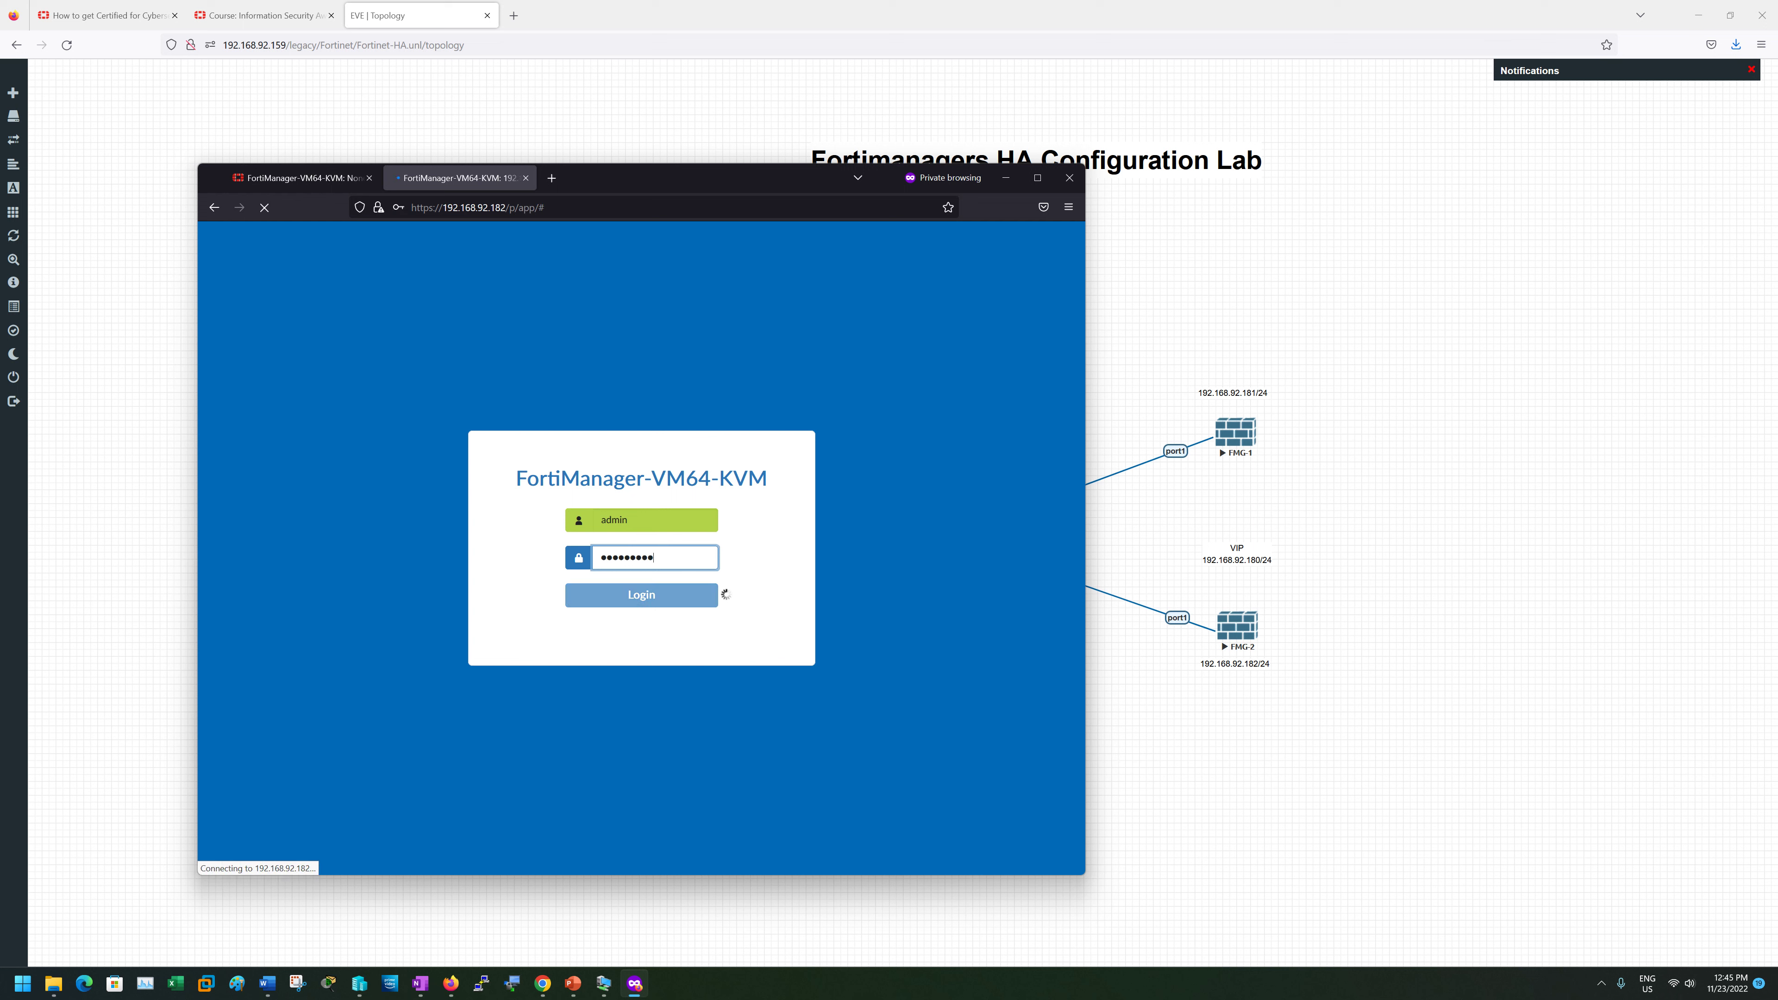
- Sign in to the 192.168.92.181 unit as admin with the administrator password
{"action": "left_click", "coordinate": [304, 179]}
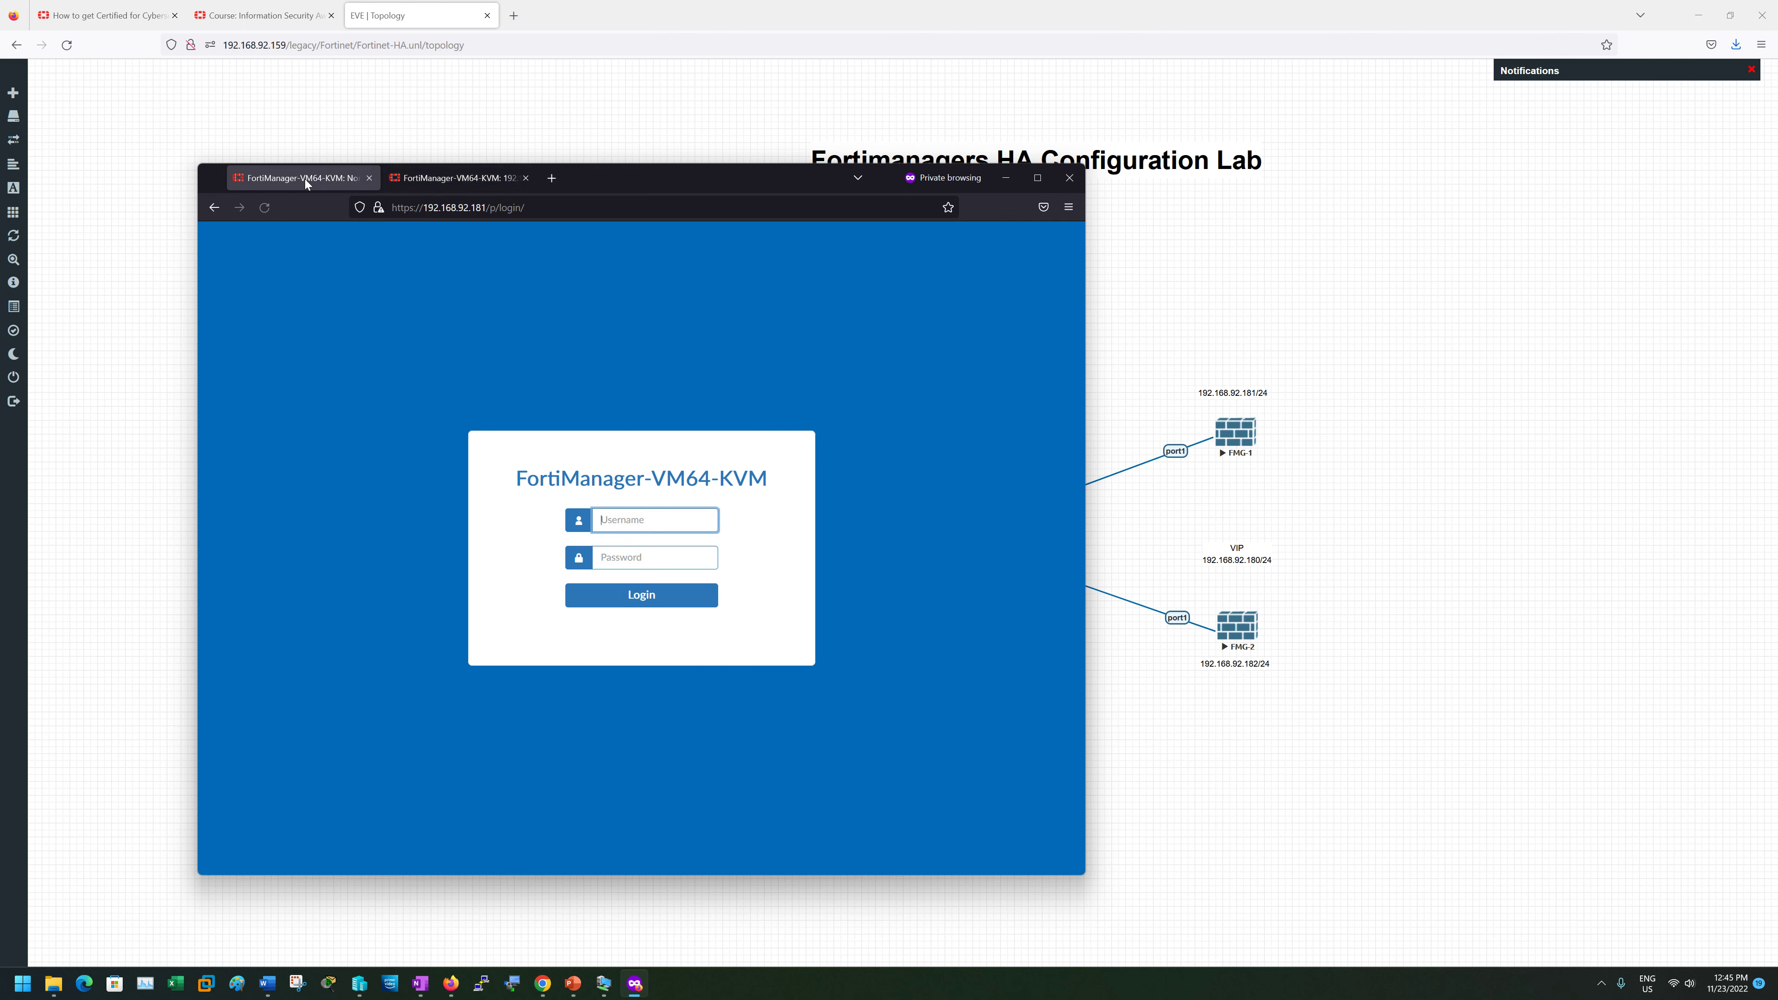
{"action": "left_click", "coordinate": [426, 184]}
{"action": "left_click", "coordinate": [268, 175]}
{"action": "type", "text": "adm"}
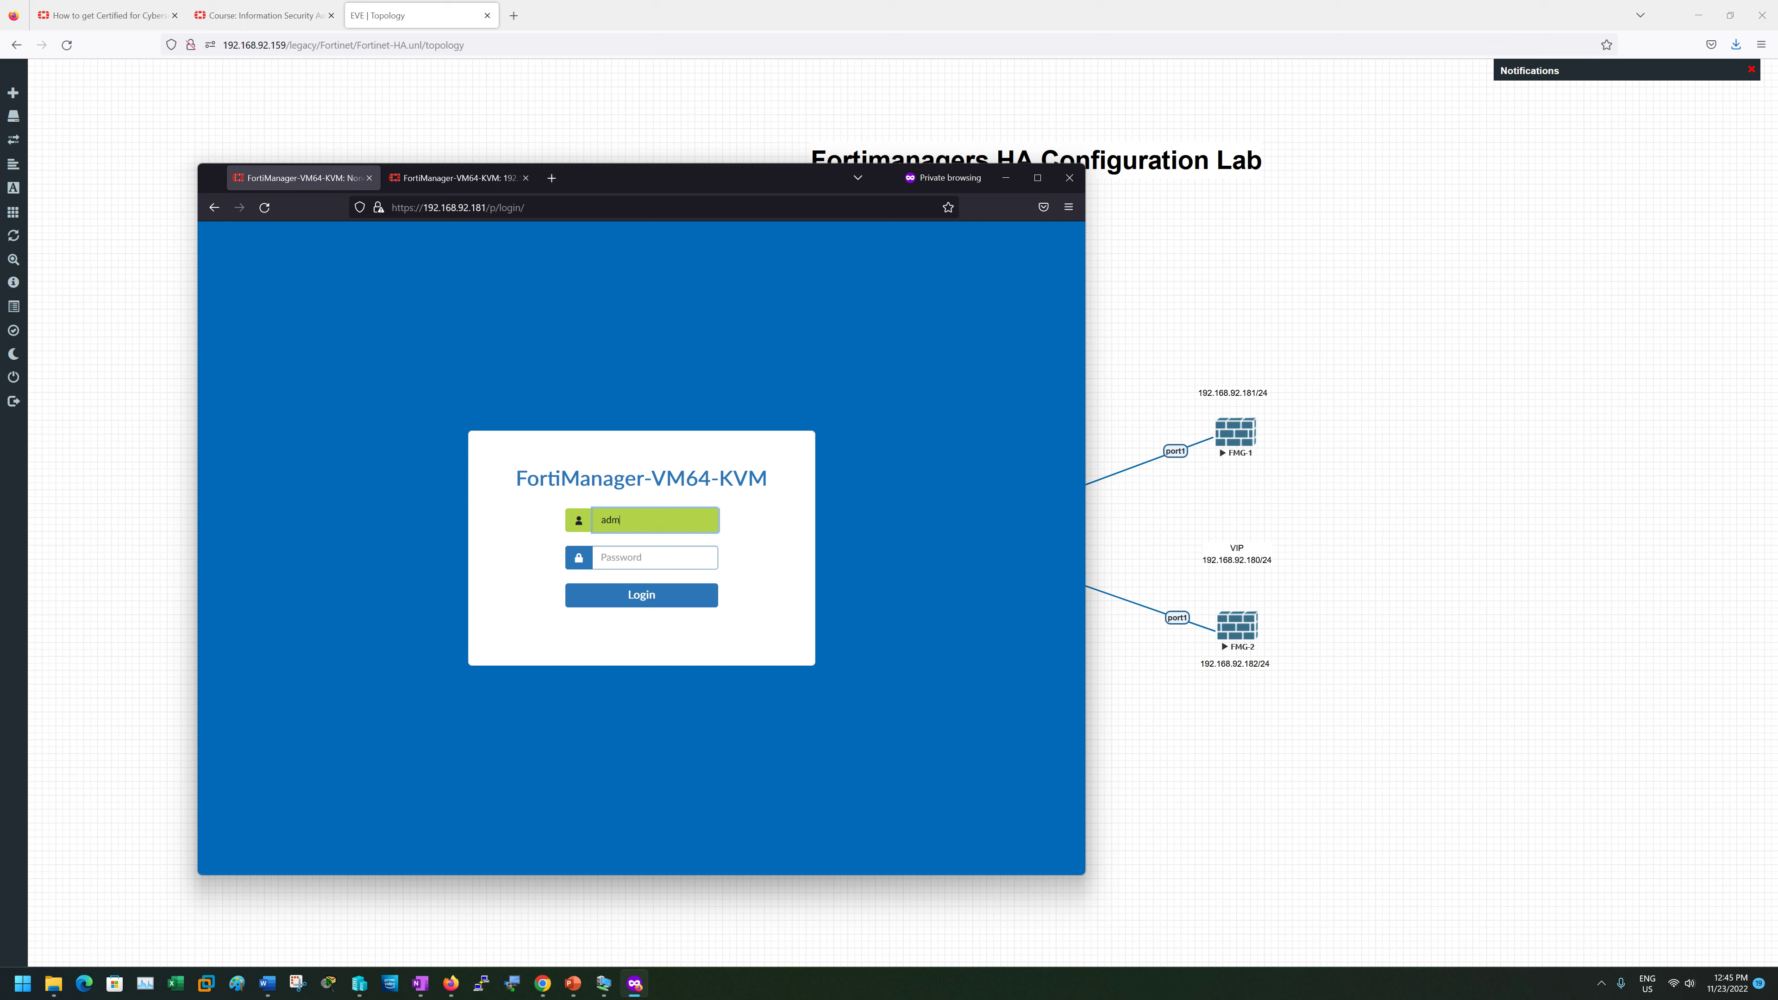
{"action": "type", "text": "in"}
{"action": "key", "text": "Tab"}
{"action": "type", "text": "admin"}
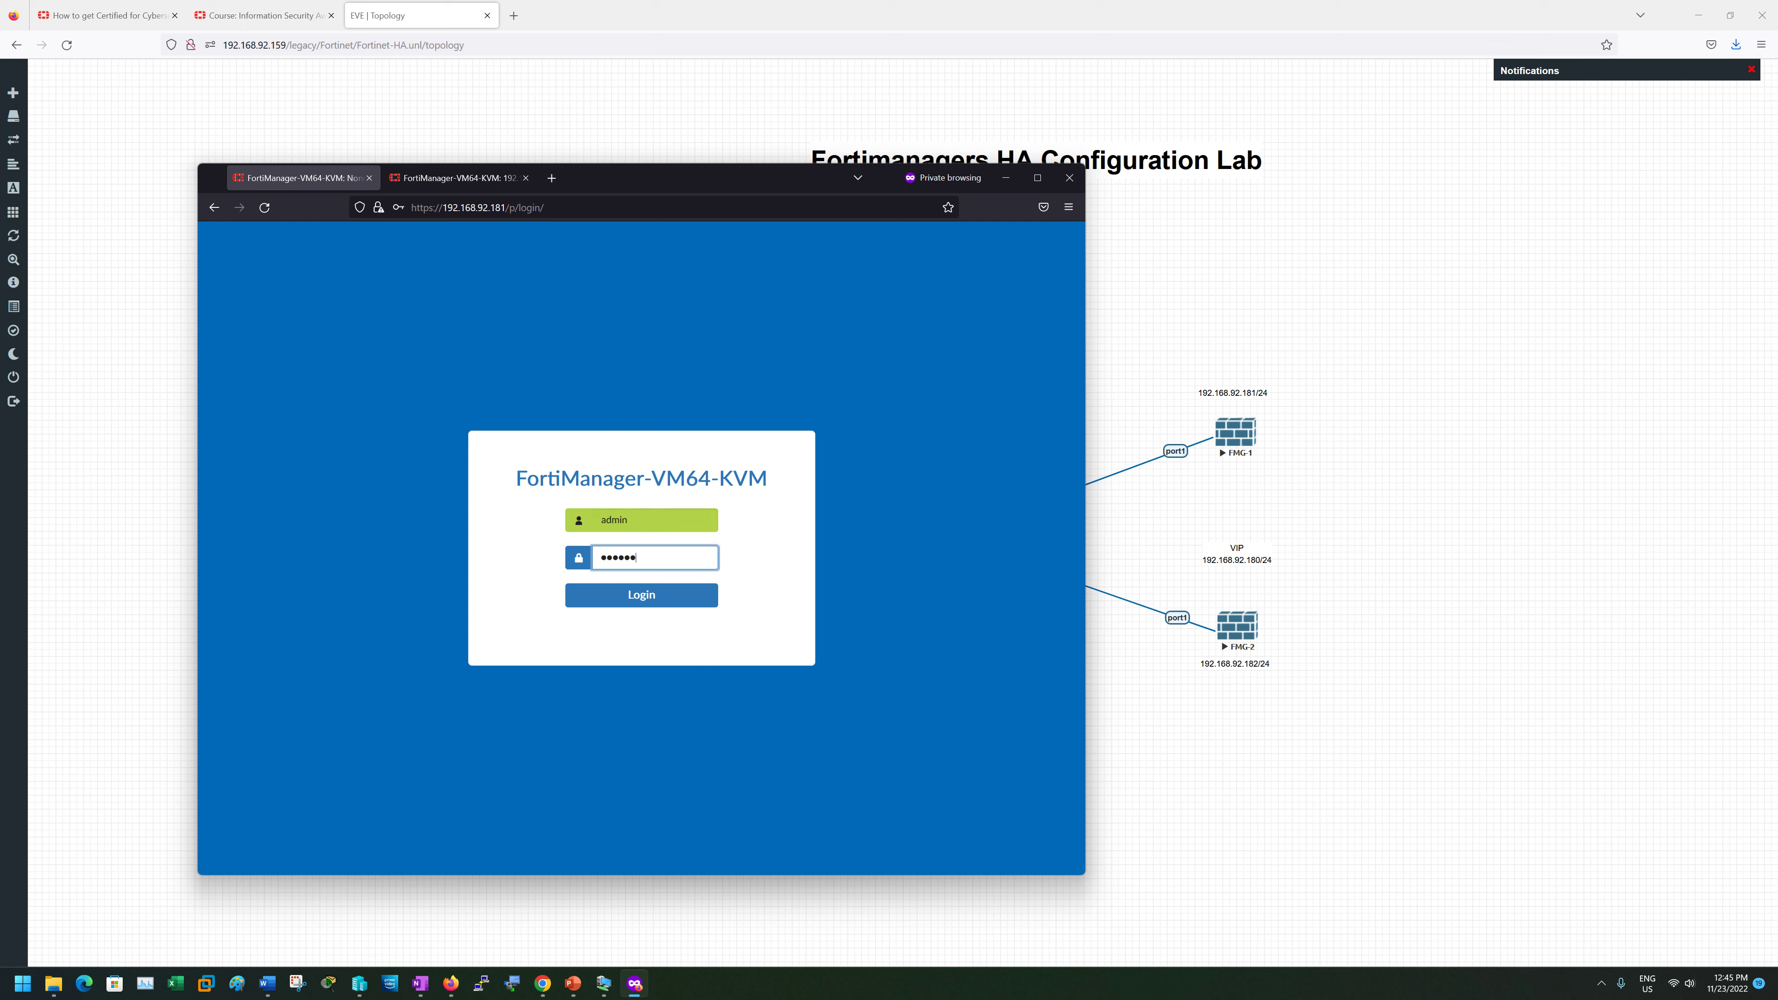
{"action": "key", "text": "BackSpace"}
{"action": "key", "text": "BackSpace"}
{"action": "key", "text": "BackSpace"}
{"action": "key", "text": "BackSpace"}
{"action": "key", "text": "Return"}
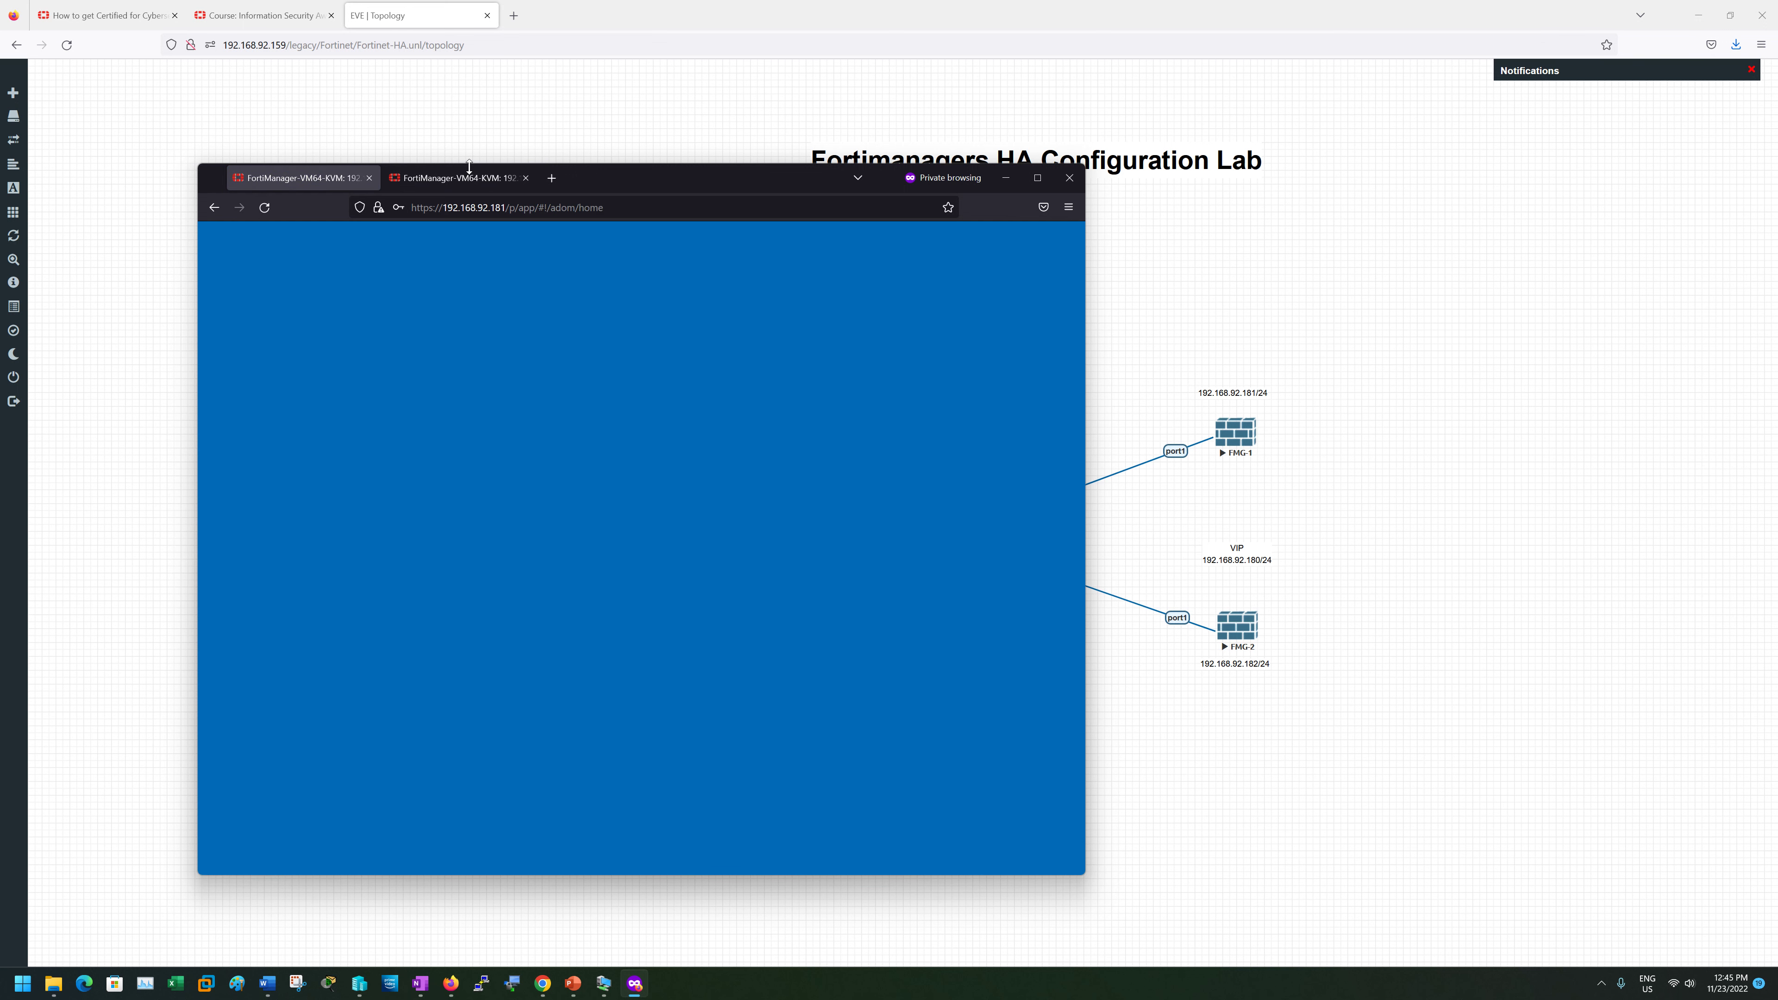
- Skip the setup wizard on 192.168.92.182 and go to its System Settings
{"action": "left_click", "coordinate": [461, 179]}
{"action": "left_click", "coordinate": [832, 764]}
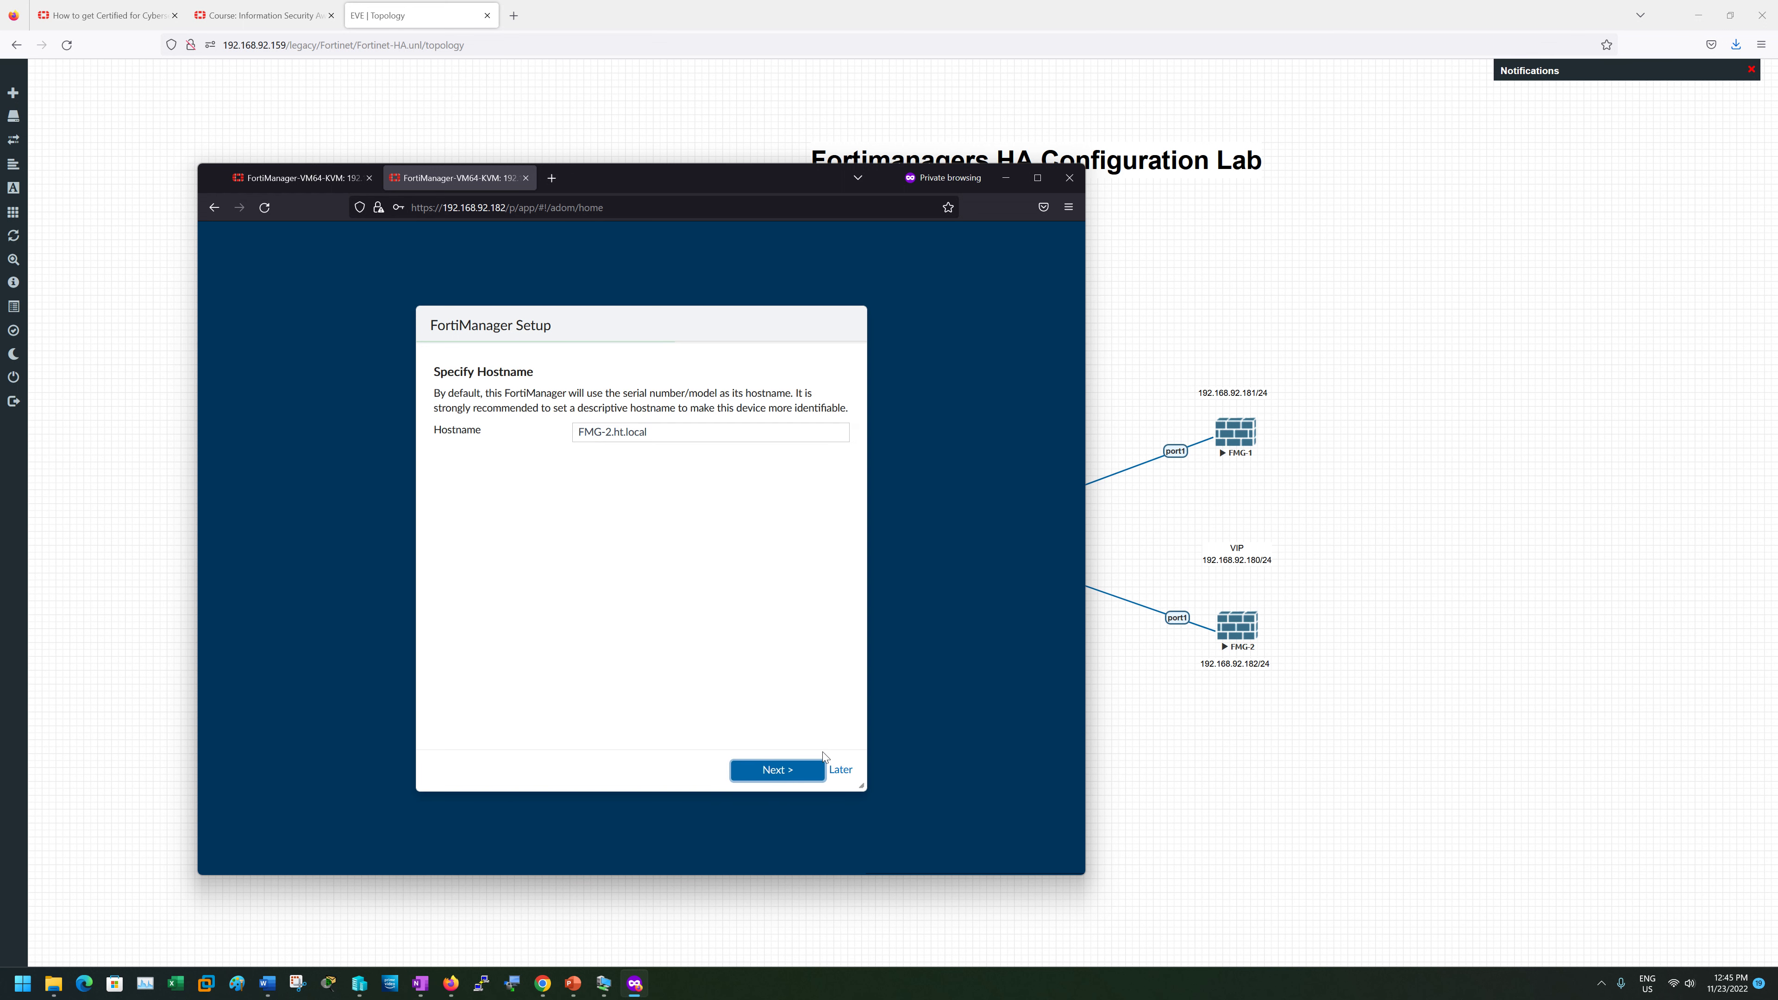
{"action": "left_click", "coordinate": [851, 765]}
{"action": "left_click", "coordinate": [837, 768]}
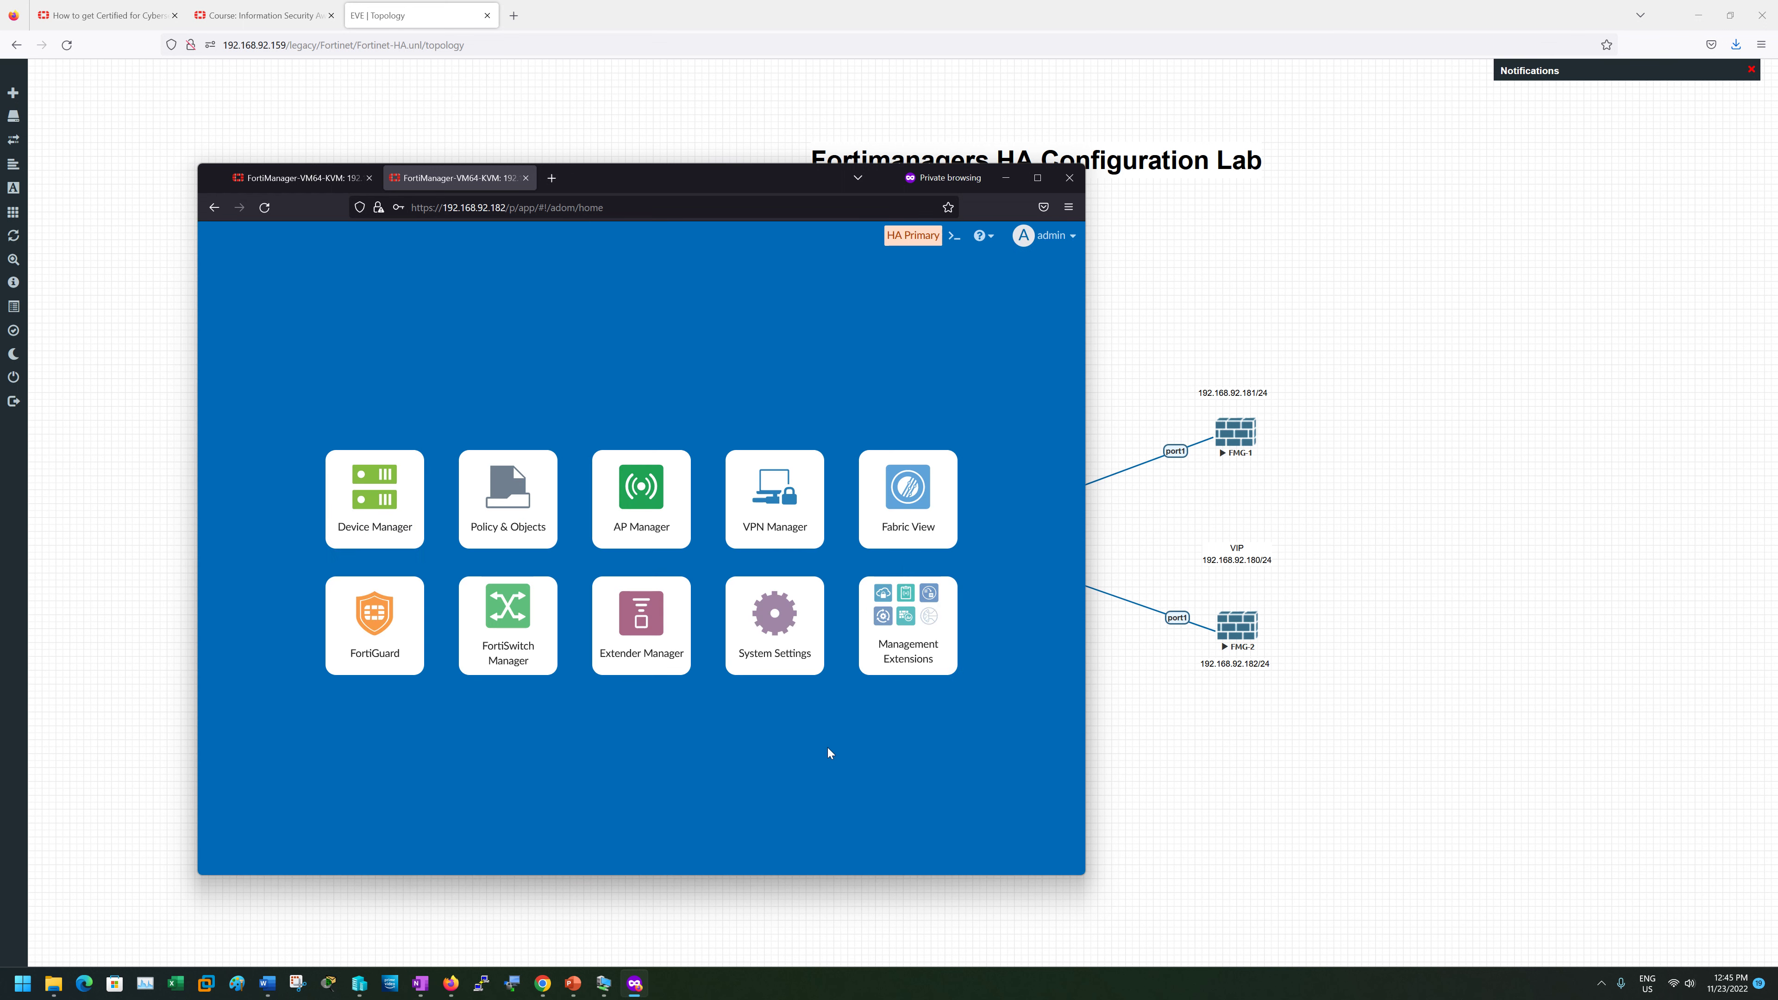
{"action": "left_click", "coordinate": [773, 636]}
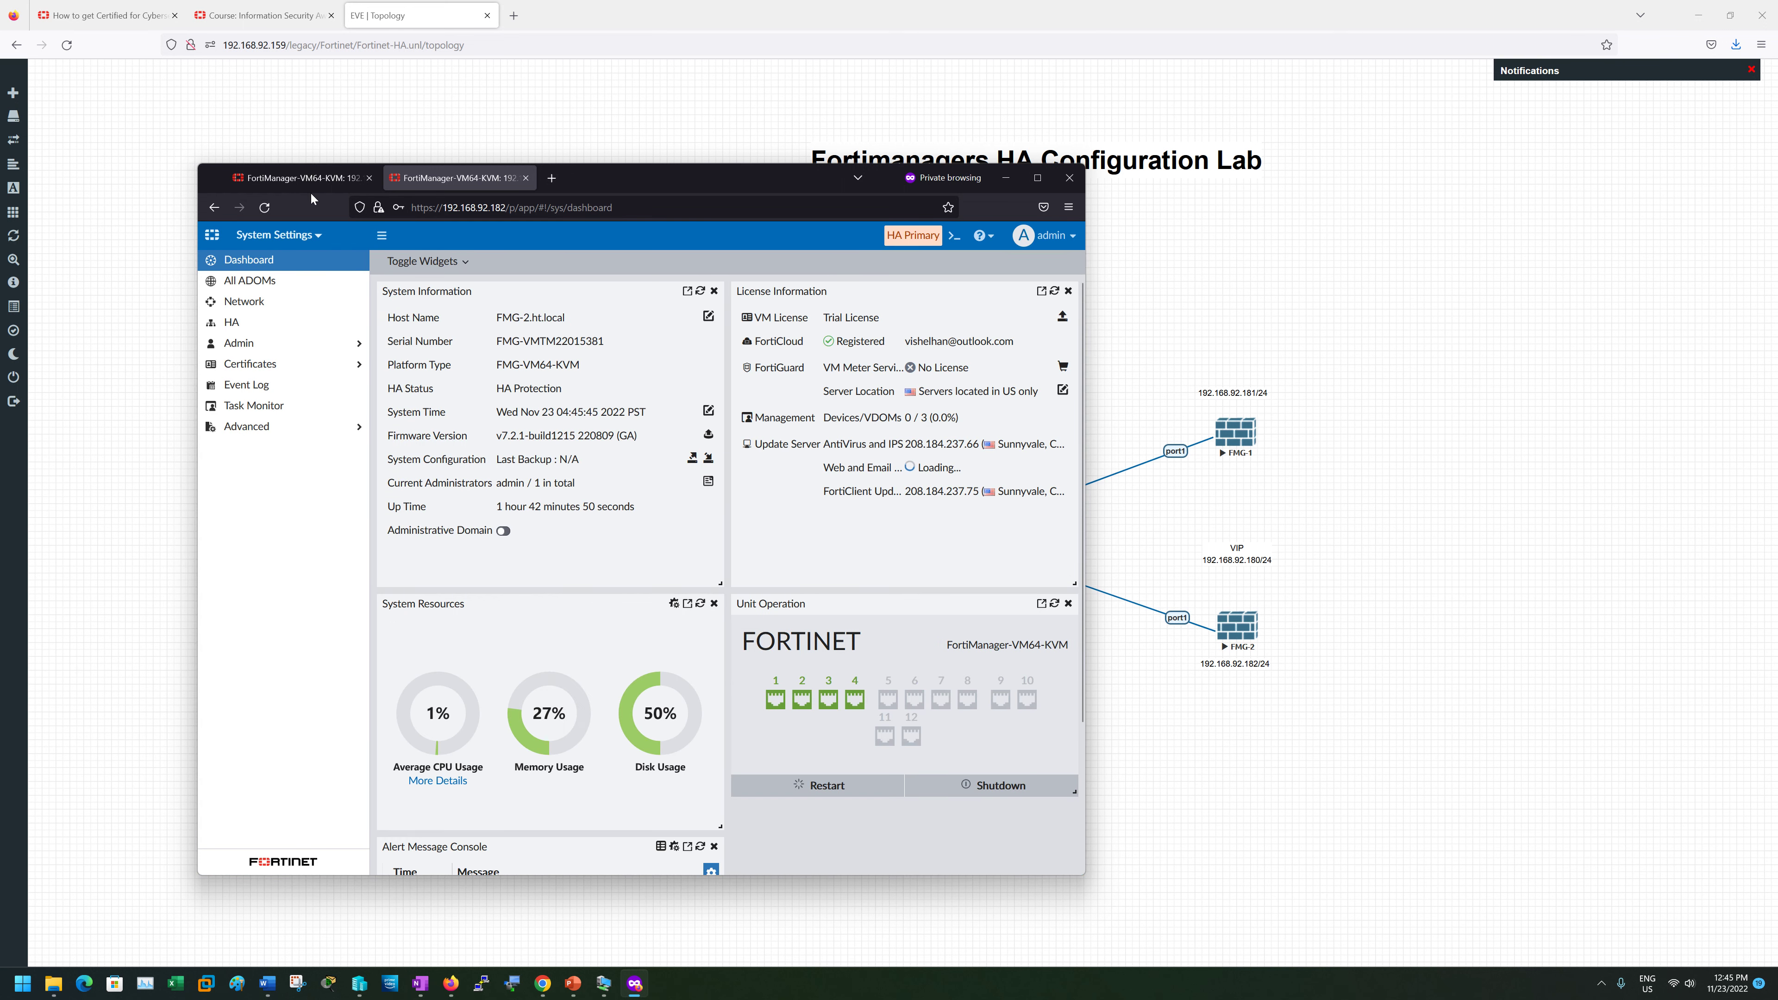
- Skip the wizard on 192.168.92.181, then review its Event Log and HA settings
{"action": "left_click", "coordinate": [299, 179]}
{"action": "left_click", "coordinate": [807, 768]}
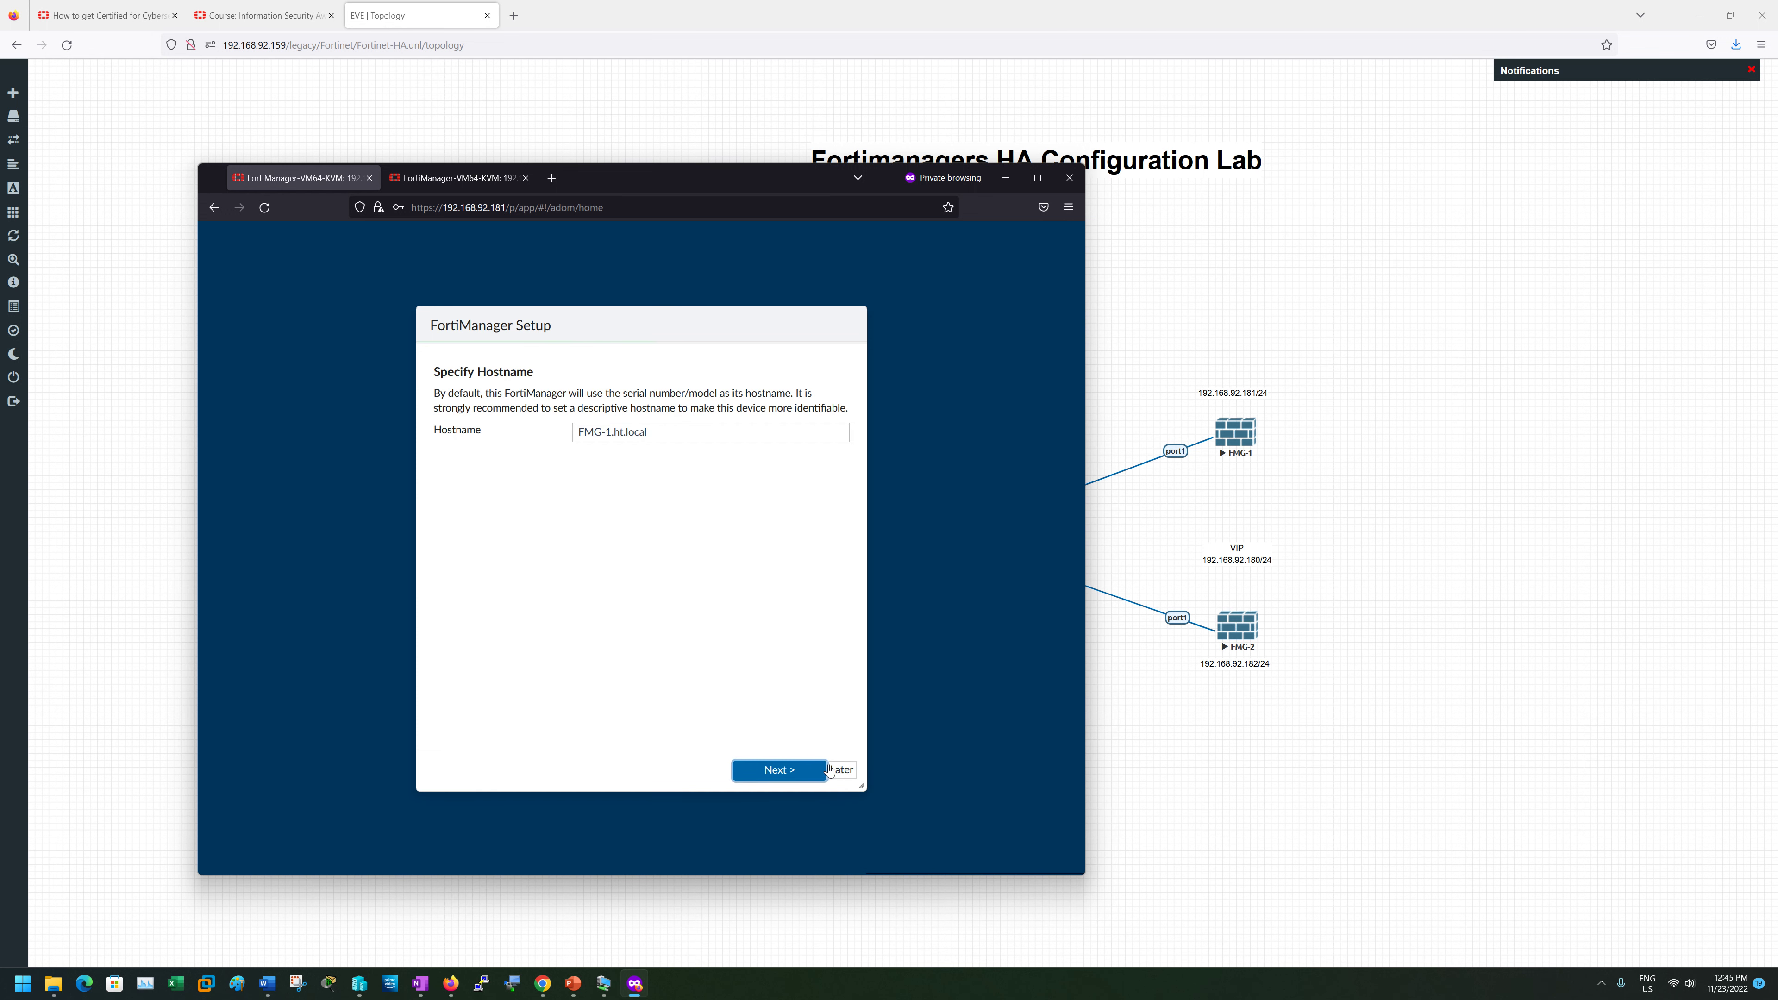
{"action": "left_click", "coordinate": [845, 772]}
{"action": "left_click", "coordinate": [844, 777]}
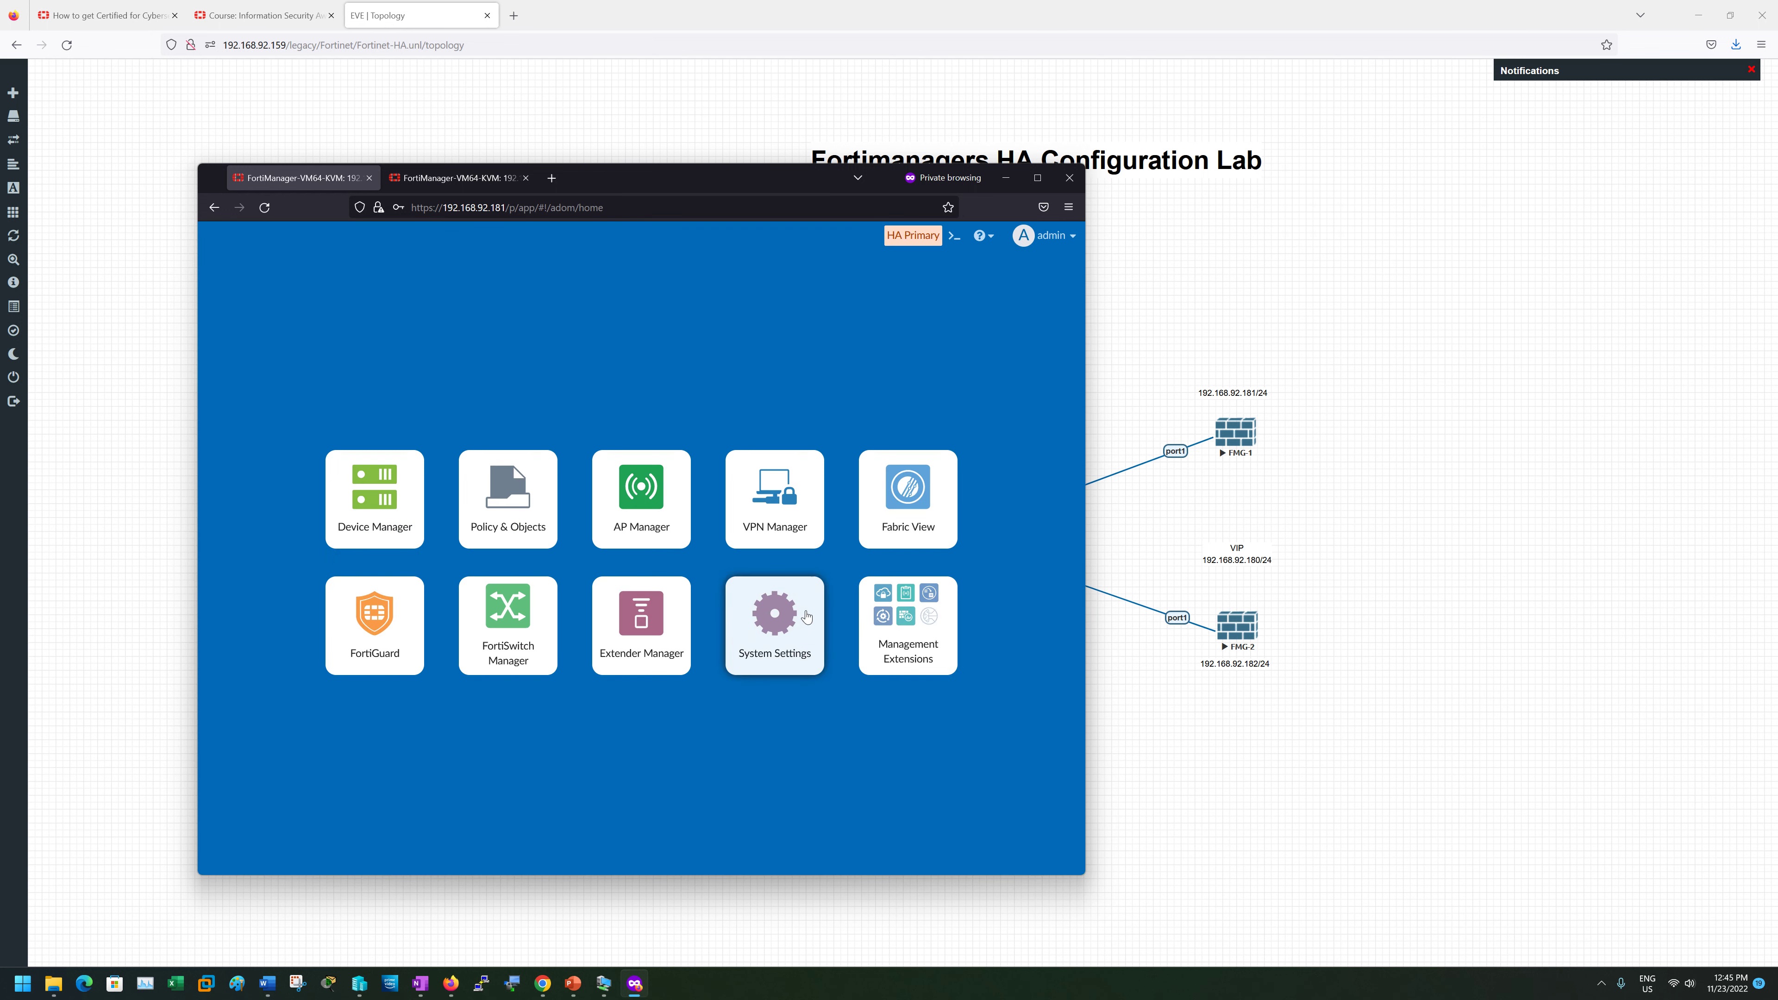
{"action": "left_click", "coordinate": [774, 616]}
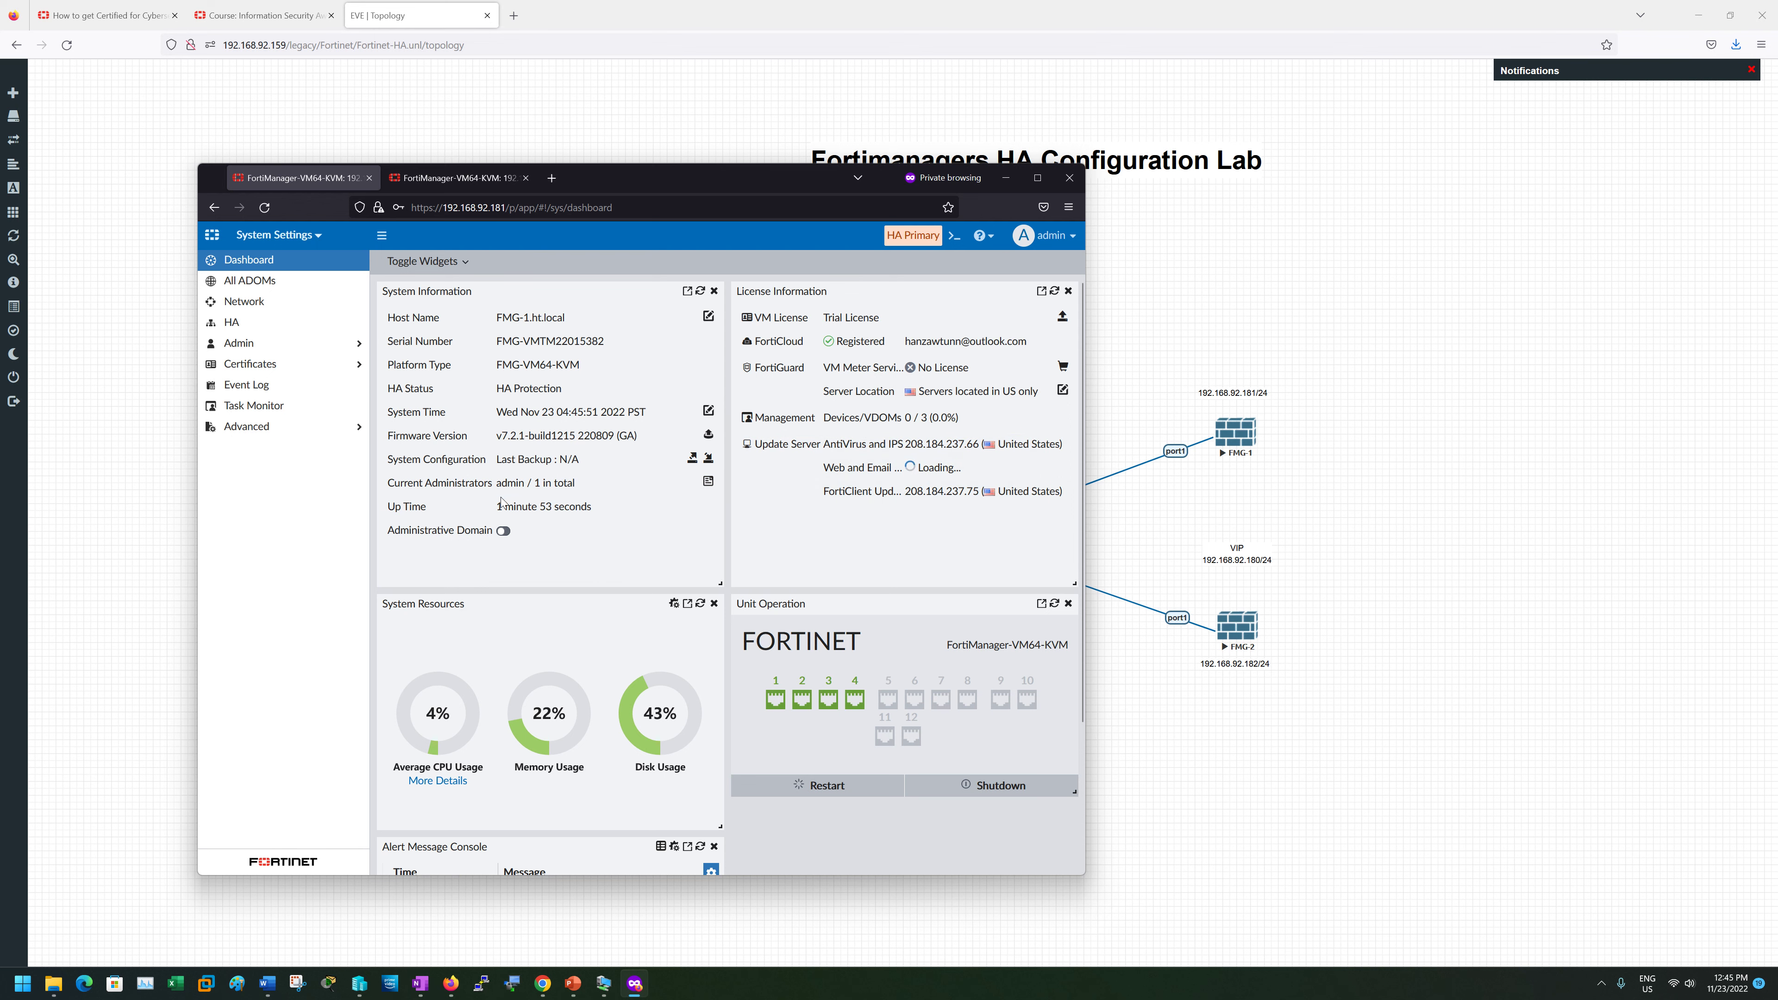
{"action": "left_click", "coordinate": [254, 395]}
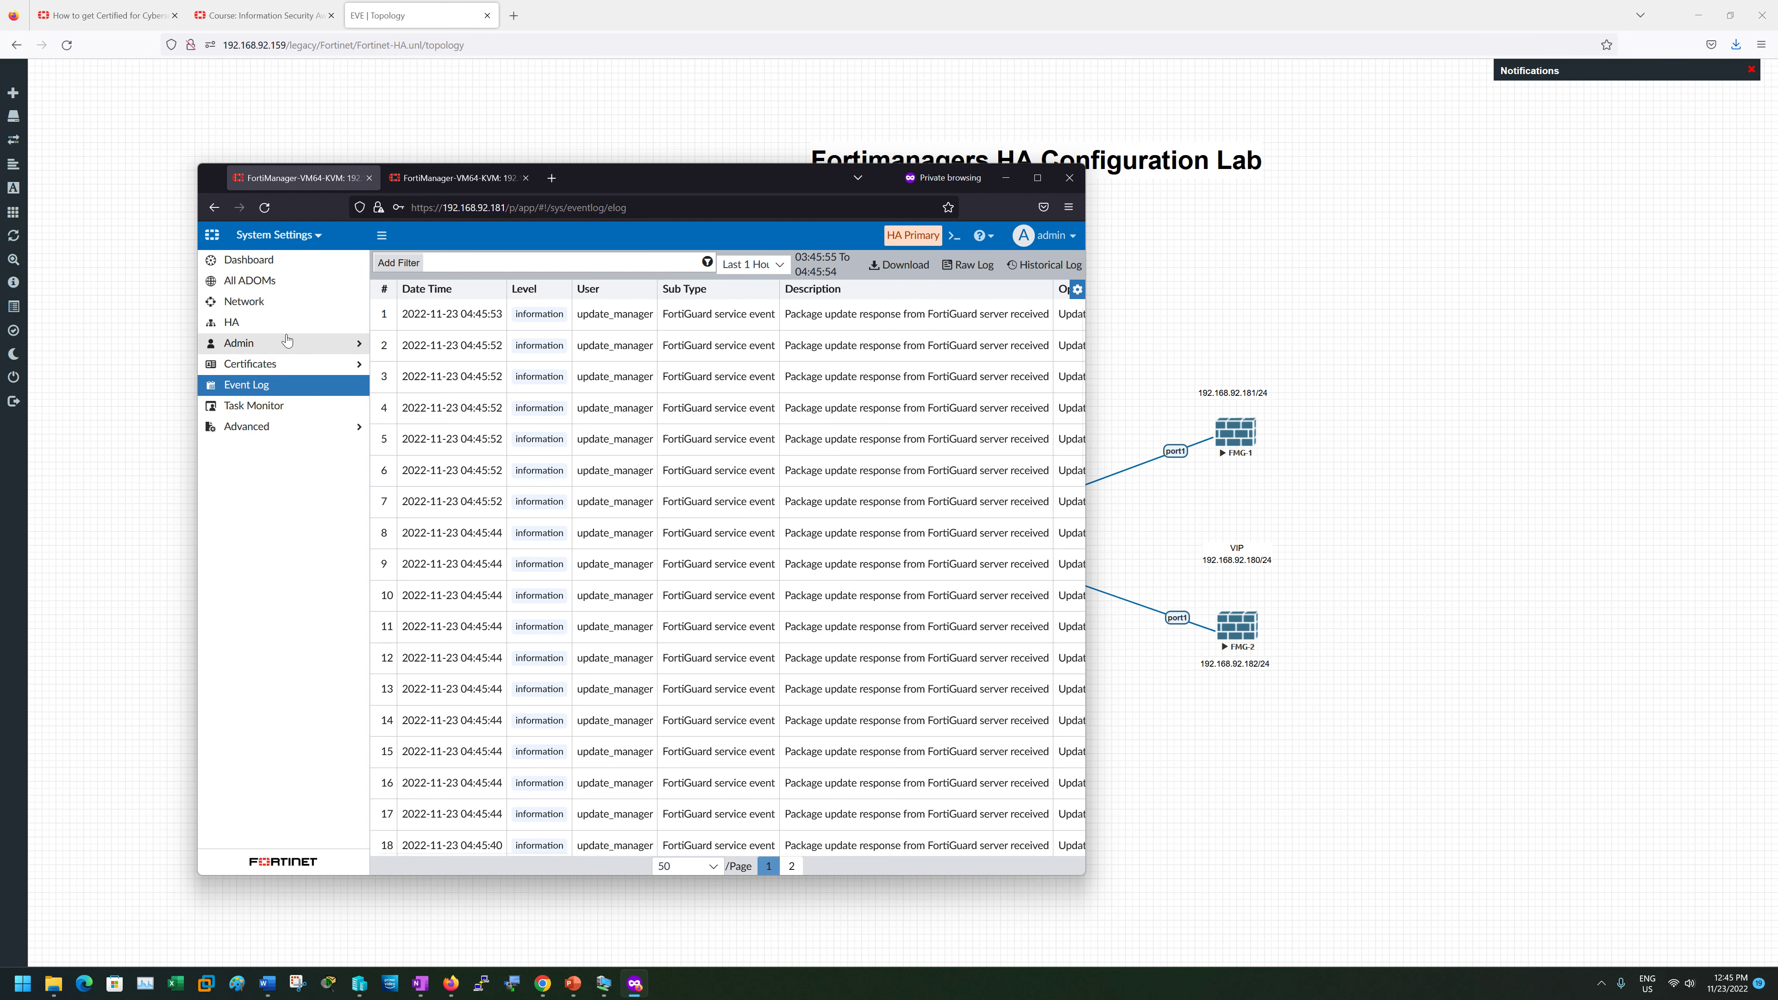
{"action": "left_click", "coordinate": [255, 326]}
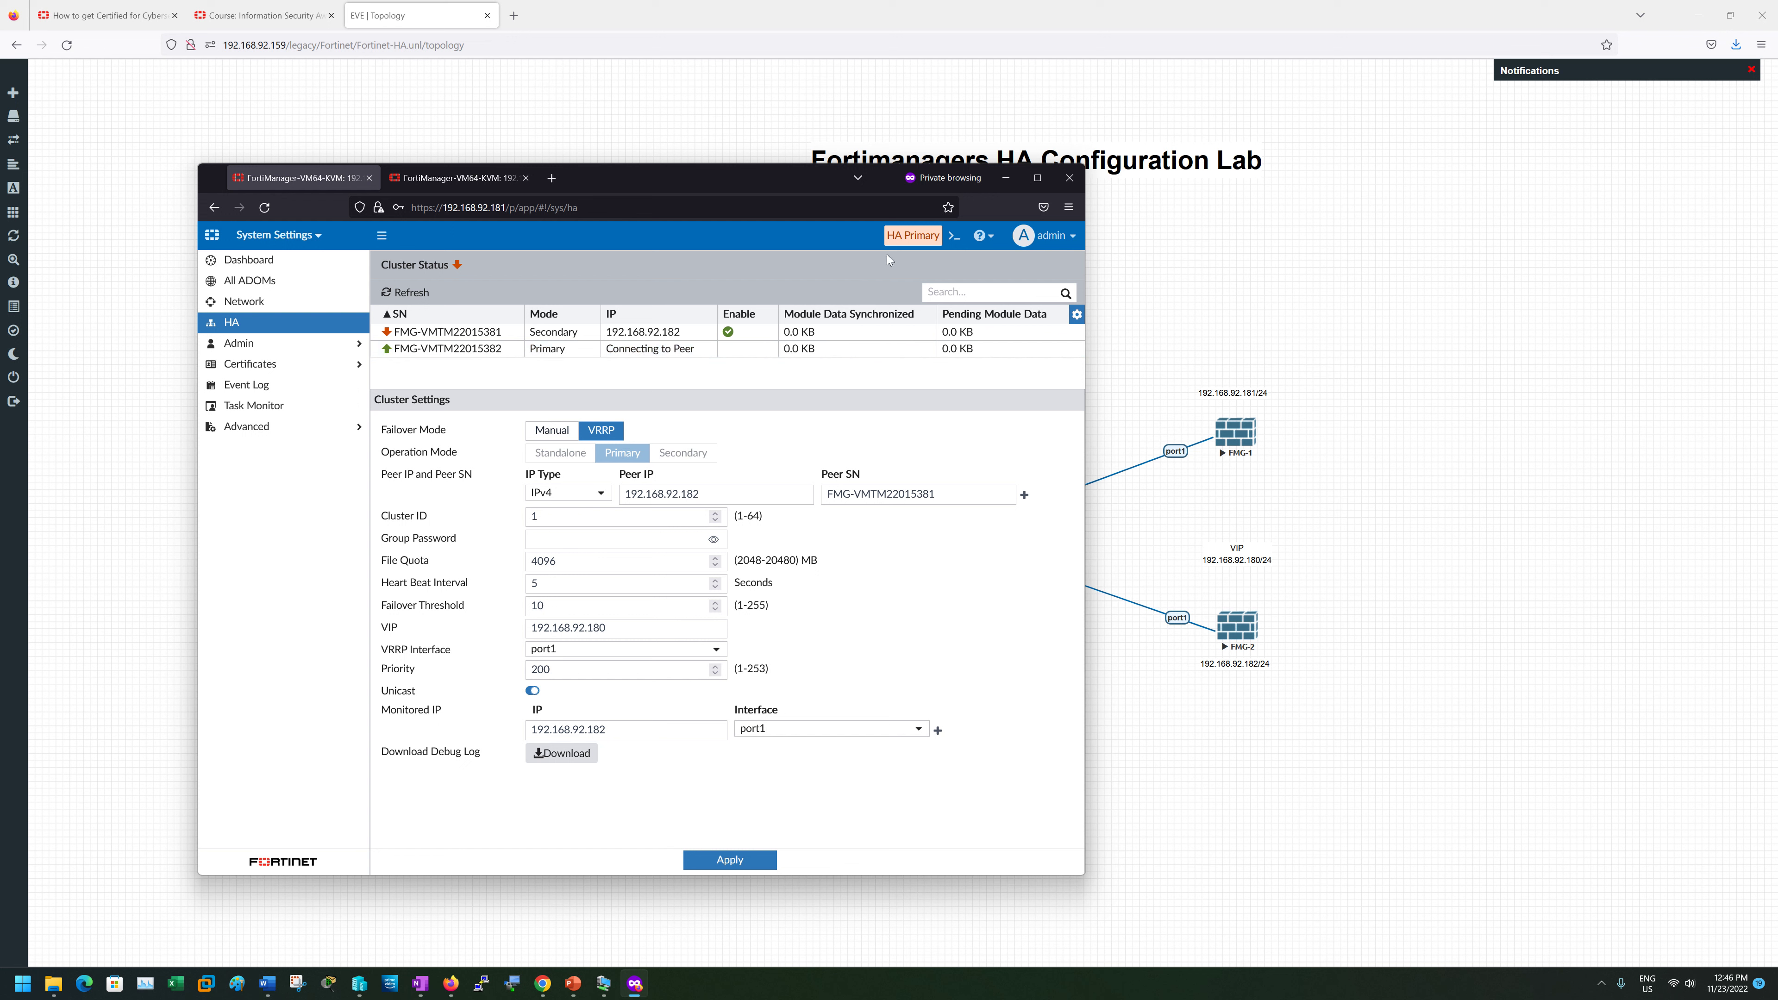
{"action": "left_click", "coordinate": [486, 180]}
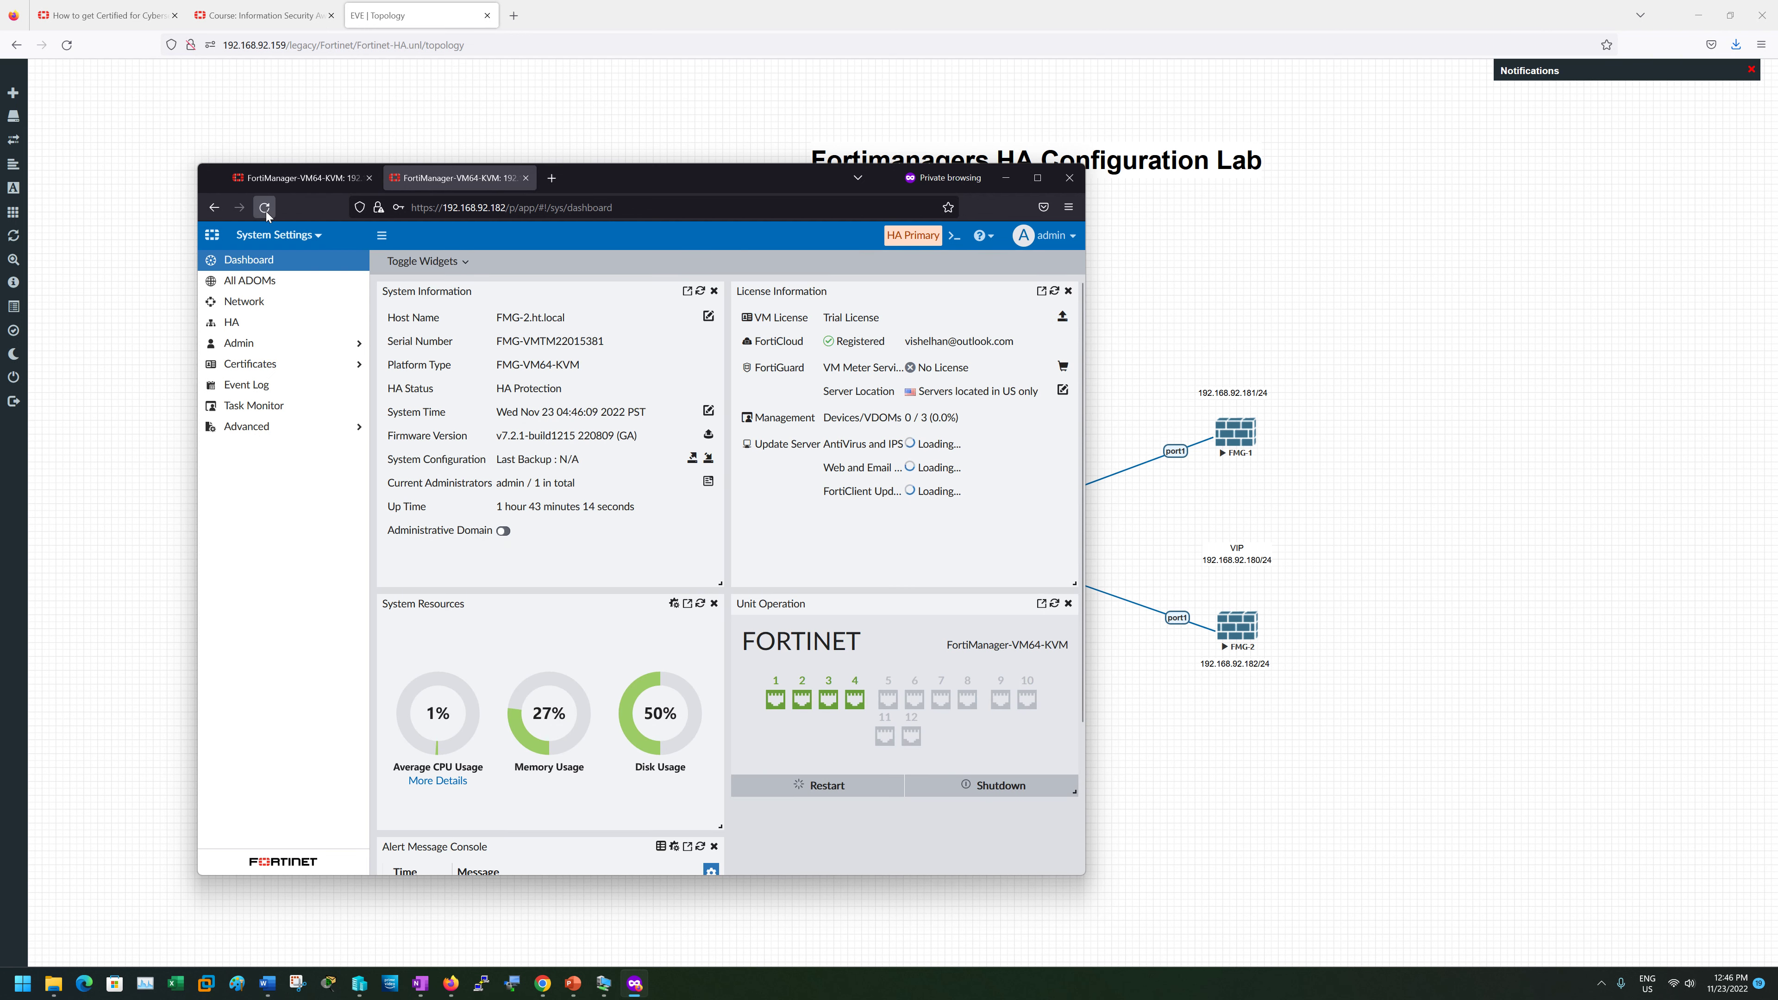
- Run 'get system ha-status' on 192.168.92.182, showing Primary role and cluster not fully synced
{"action": "left_click", "coordinate": [956, 240]}
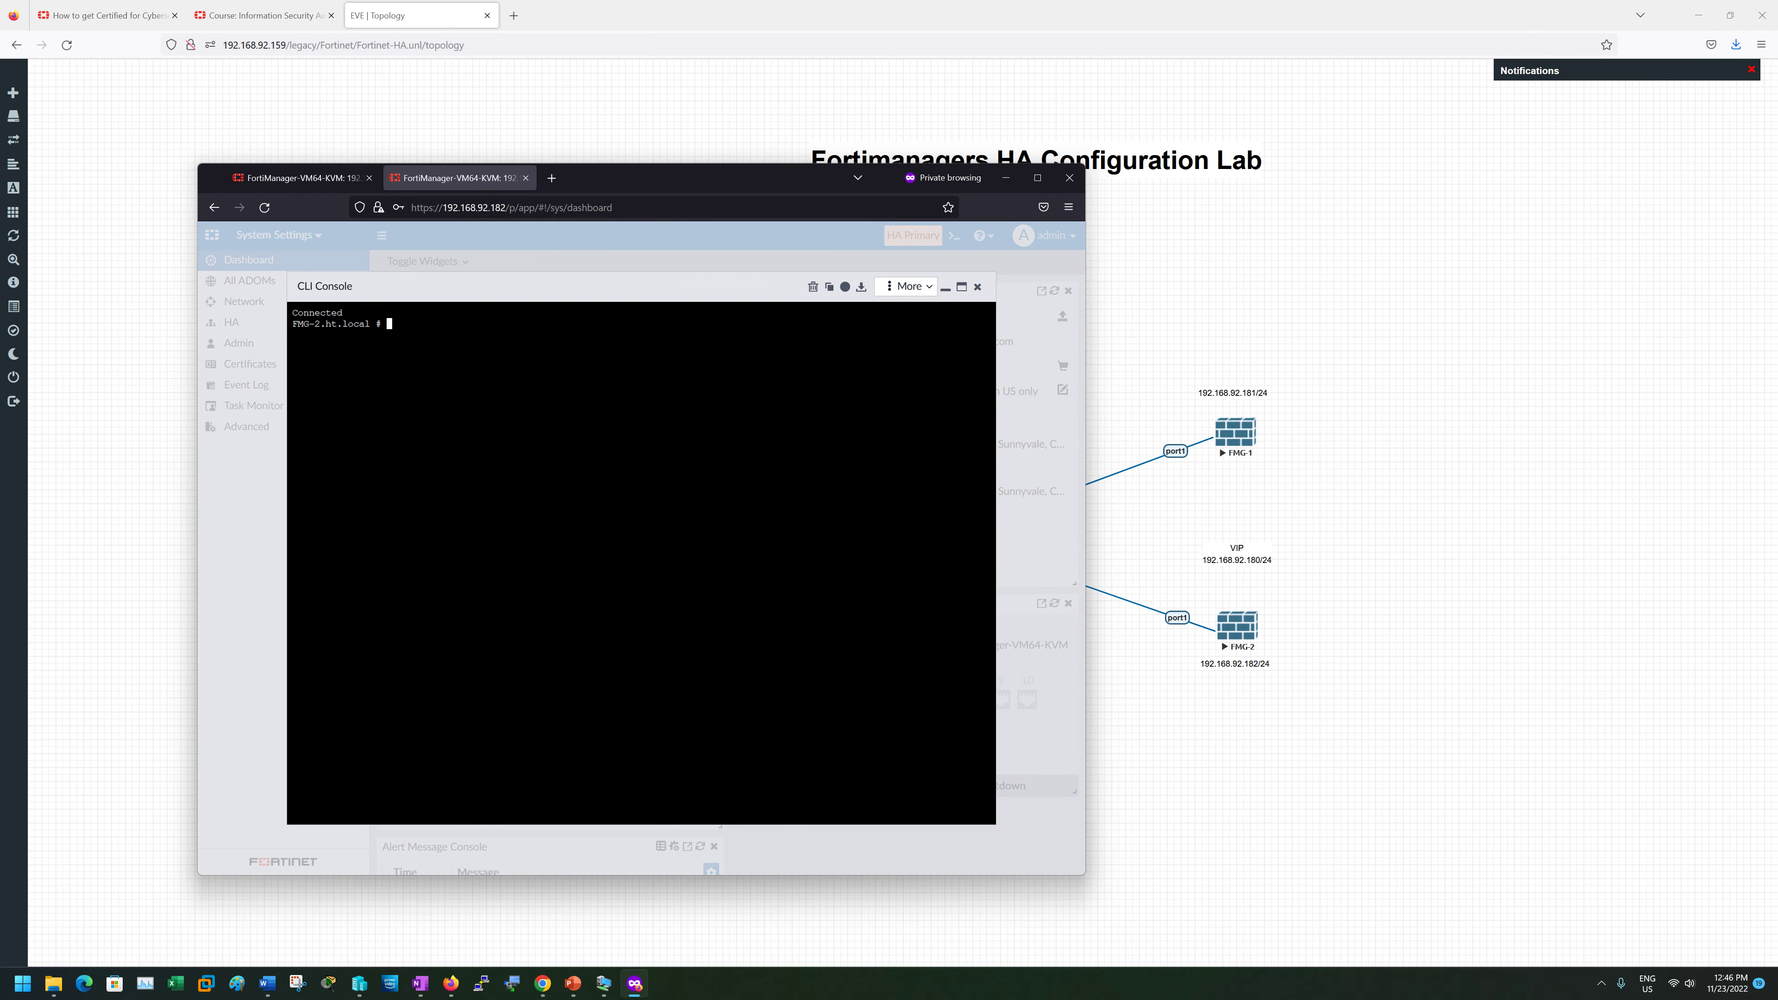
{"action": "type", "text": "get system ha-status"}
{"action": "key", "text": "Return"}
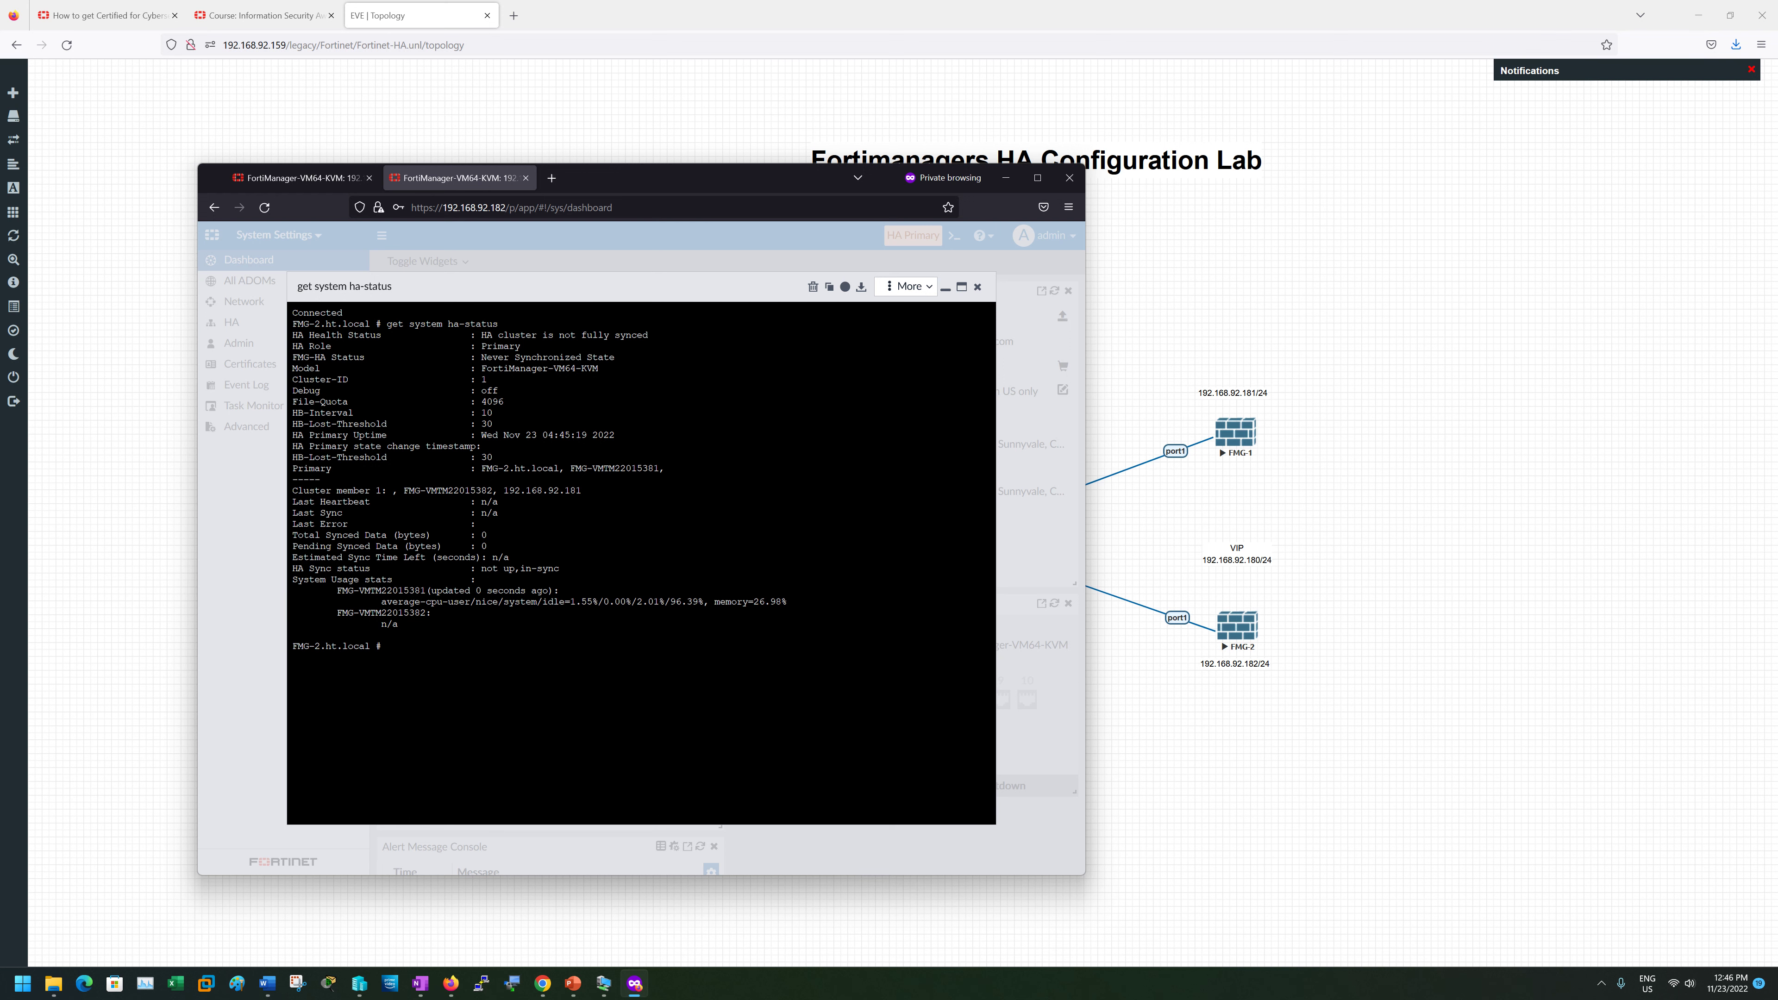
{"action": "left_click_drag", "start_coordinate": [483, 413], "coordinate": [523, 447]}
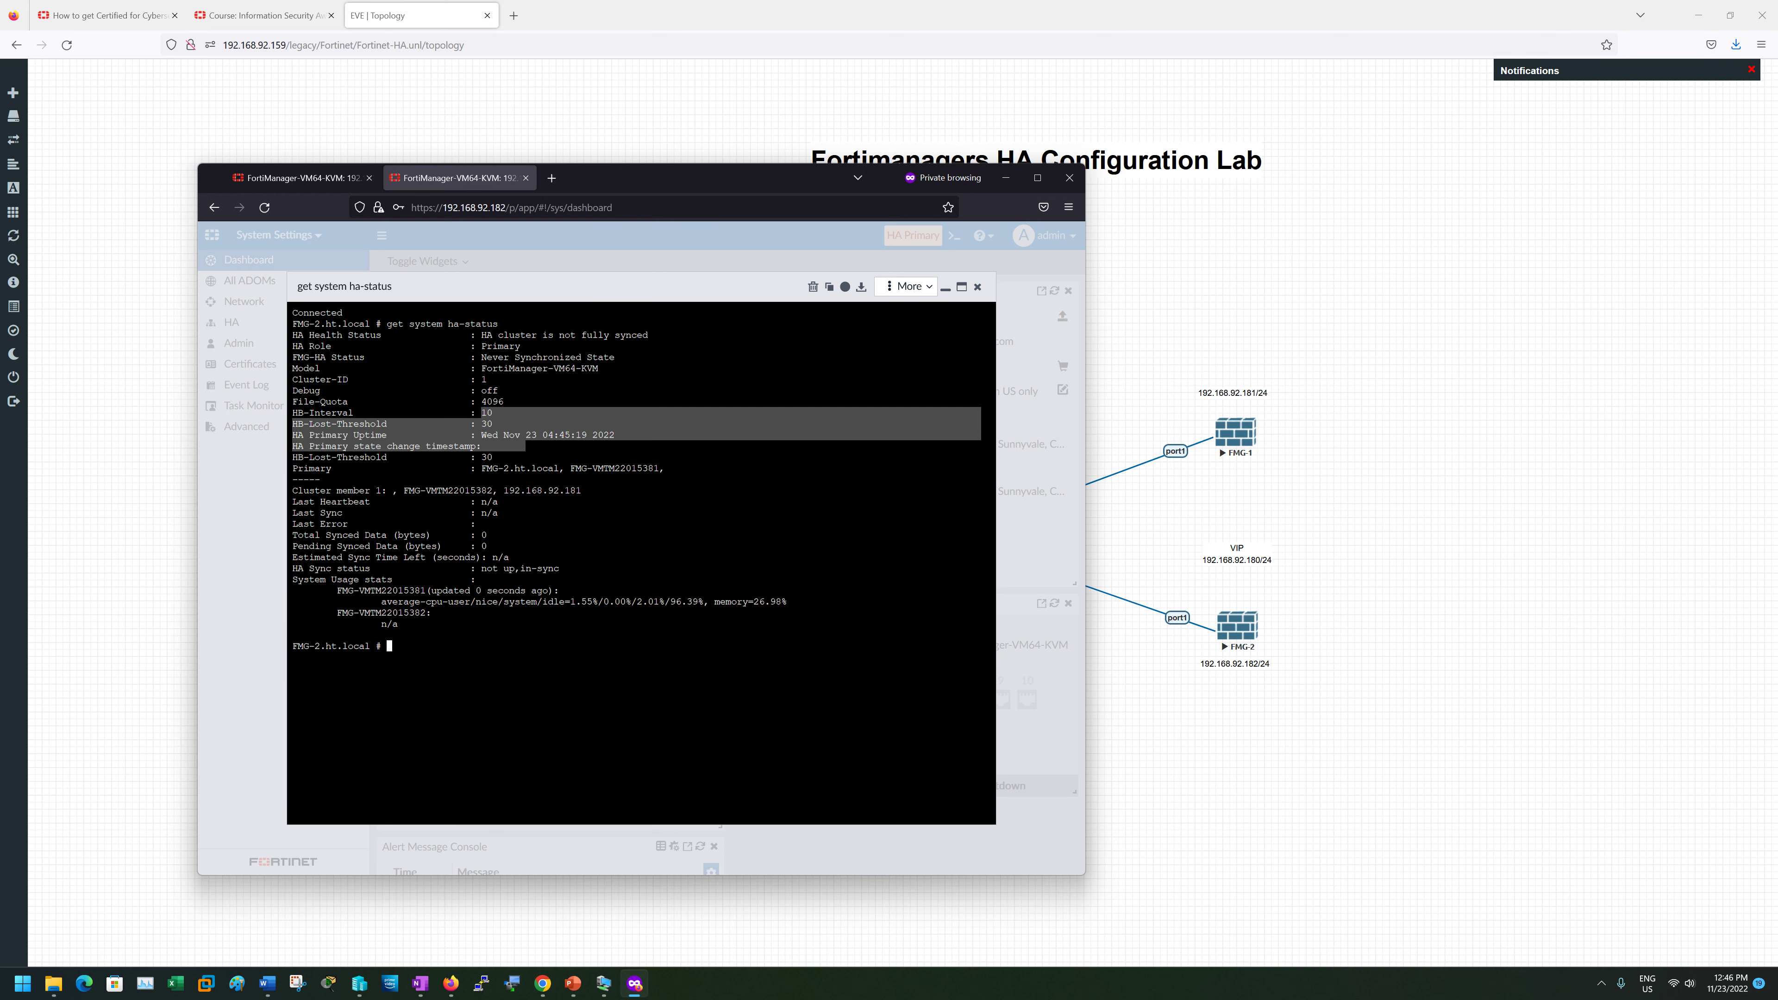
{"action": "left_click", "coordinate": [977, 287]}
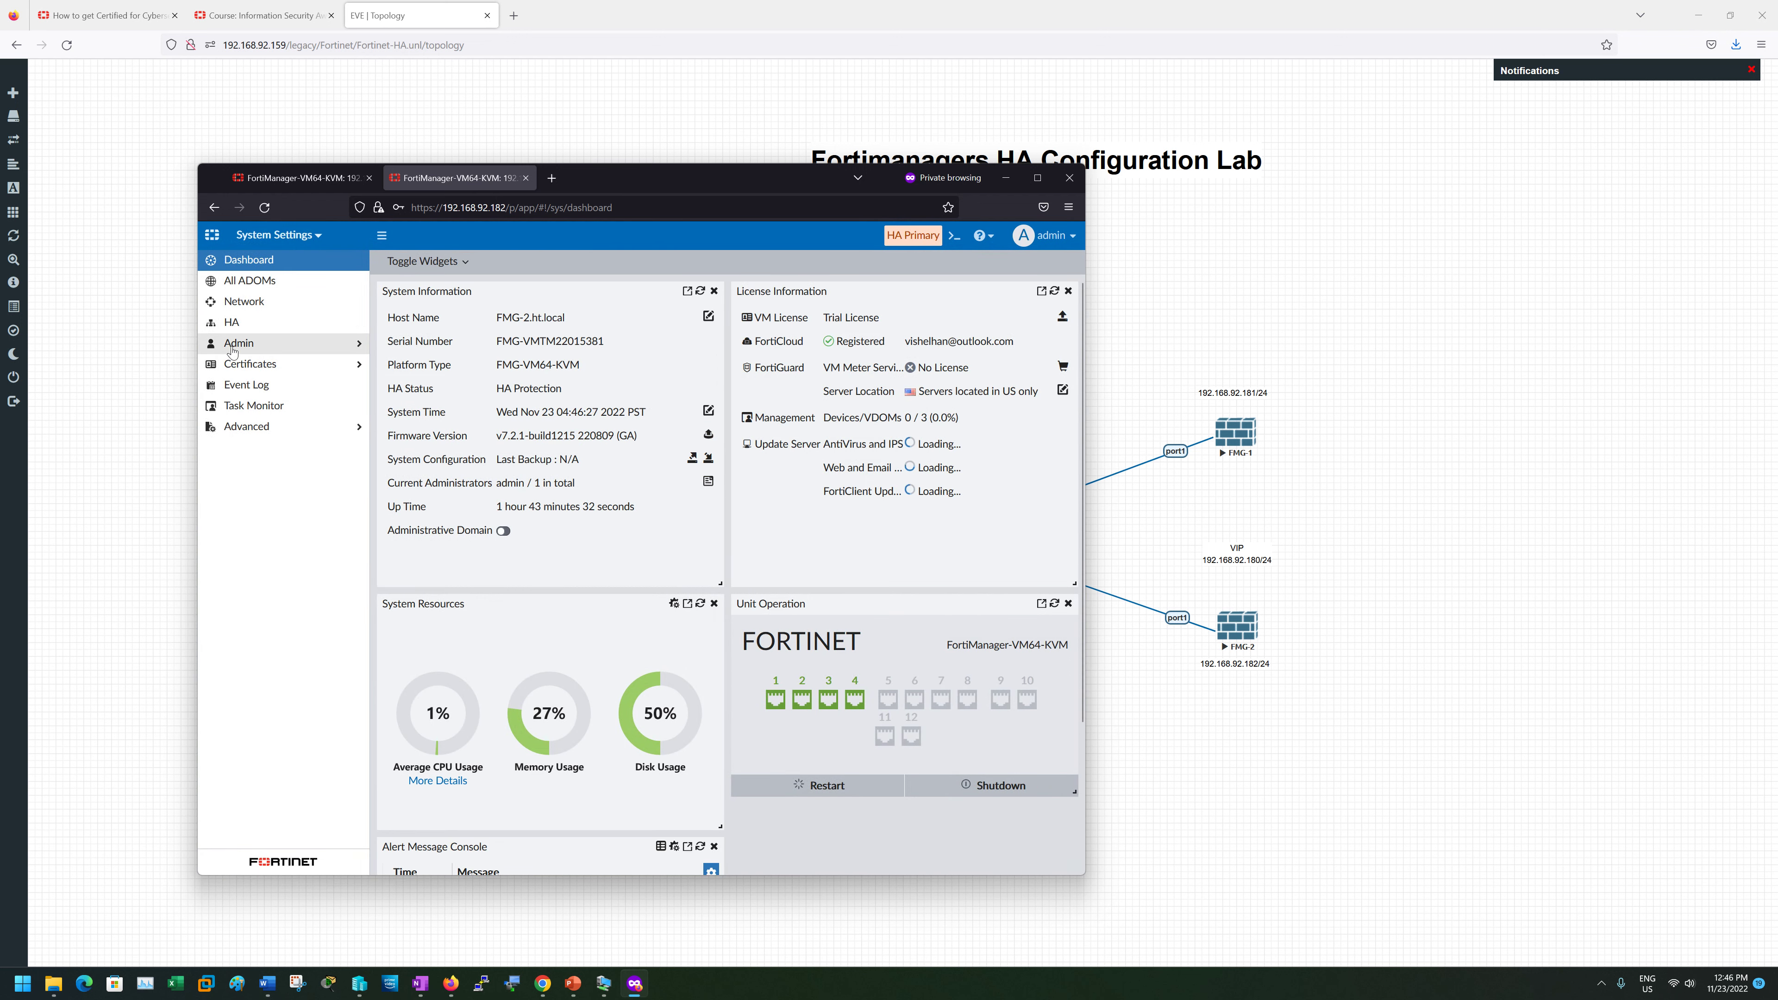
- Change the heartbeat interval from 10 to 5 and failover threshold from 30 to 10, then apply
{"action": "left_click", "coordinate": [231, 323]}
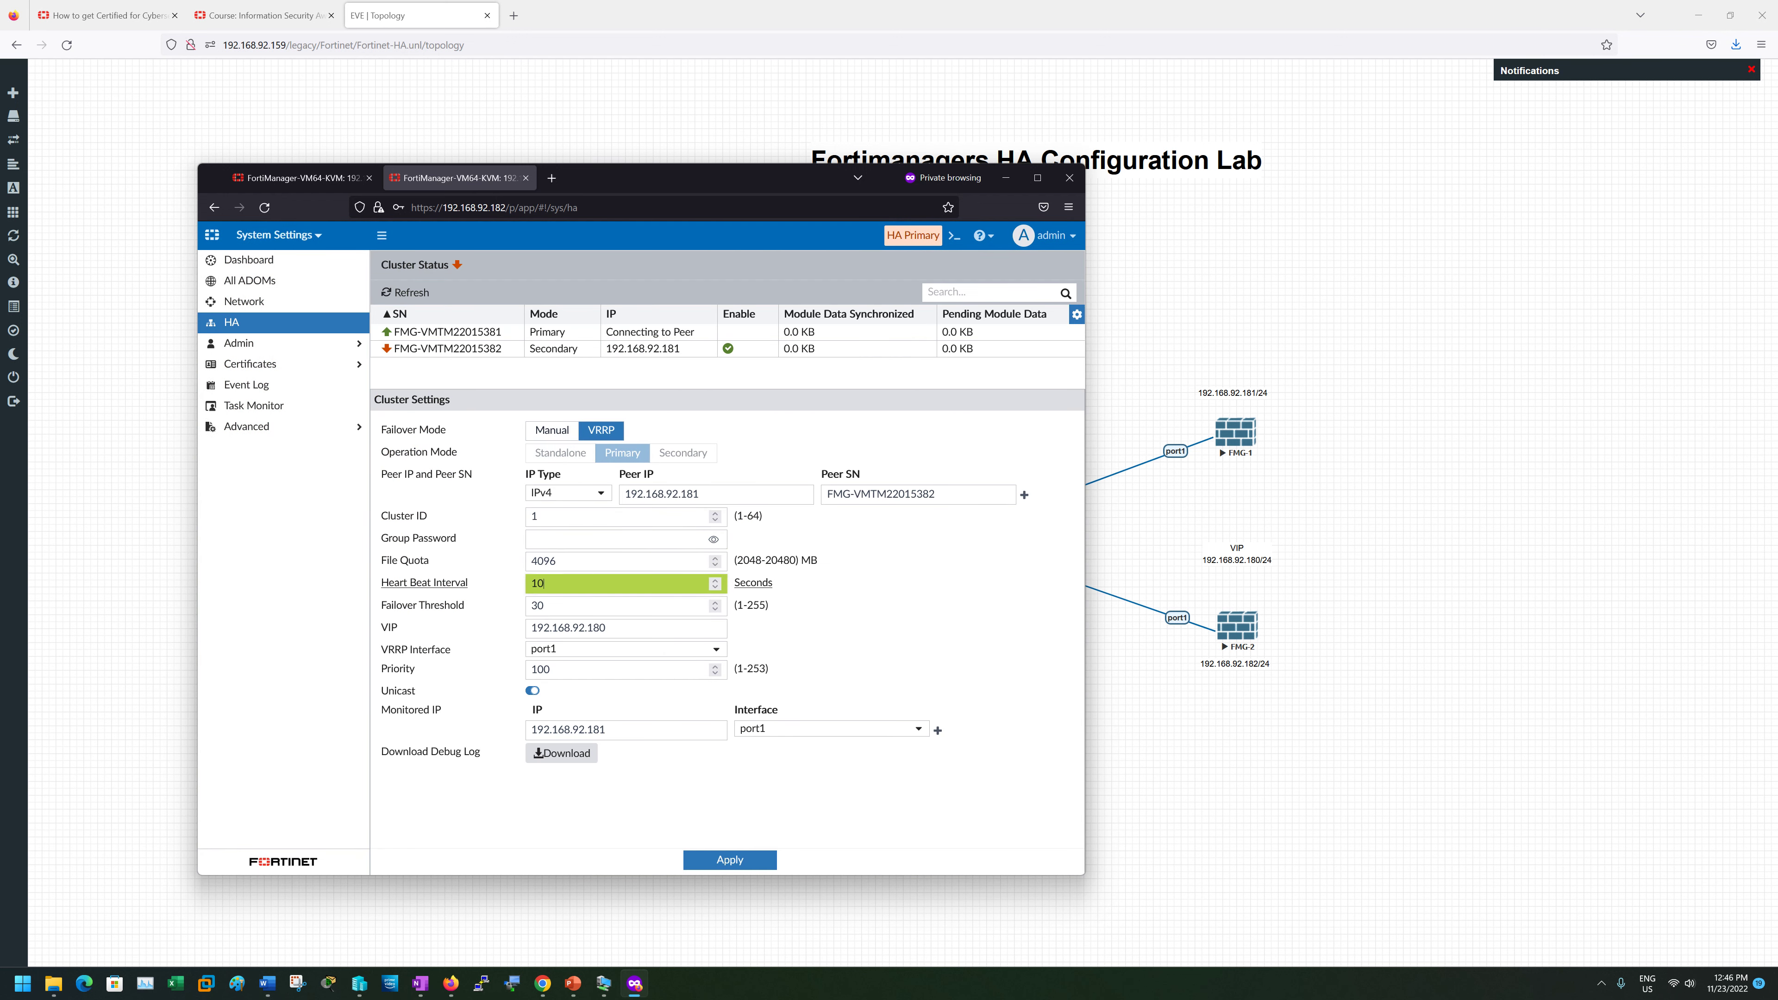
{"action": "double_click", "coordinate": [537, 583]}
{"action": "type", "text": "5"}
{"action": "key", "text": "Tab"}
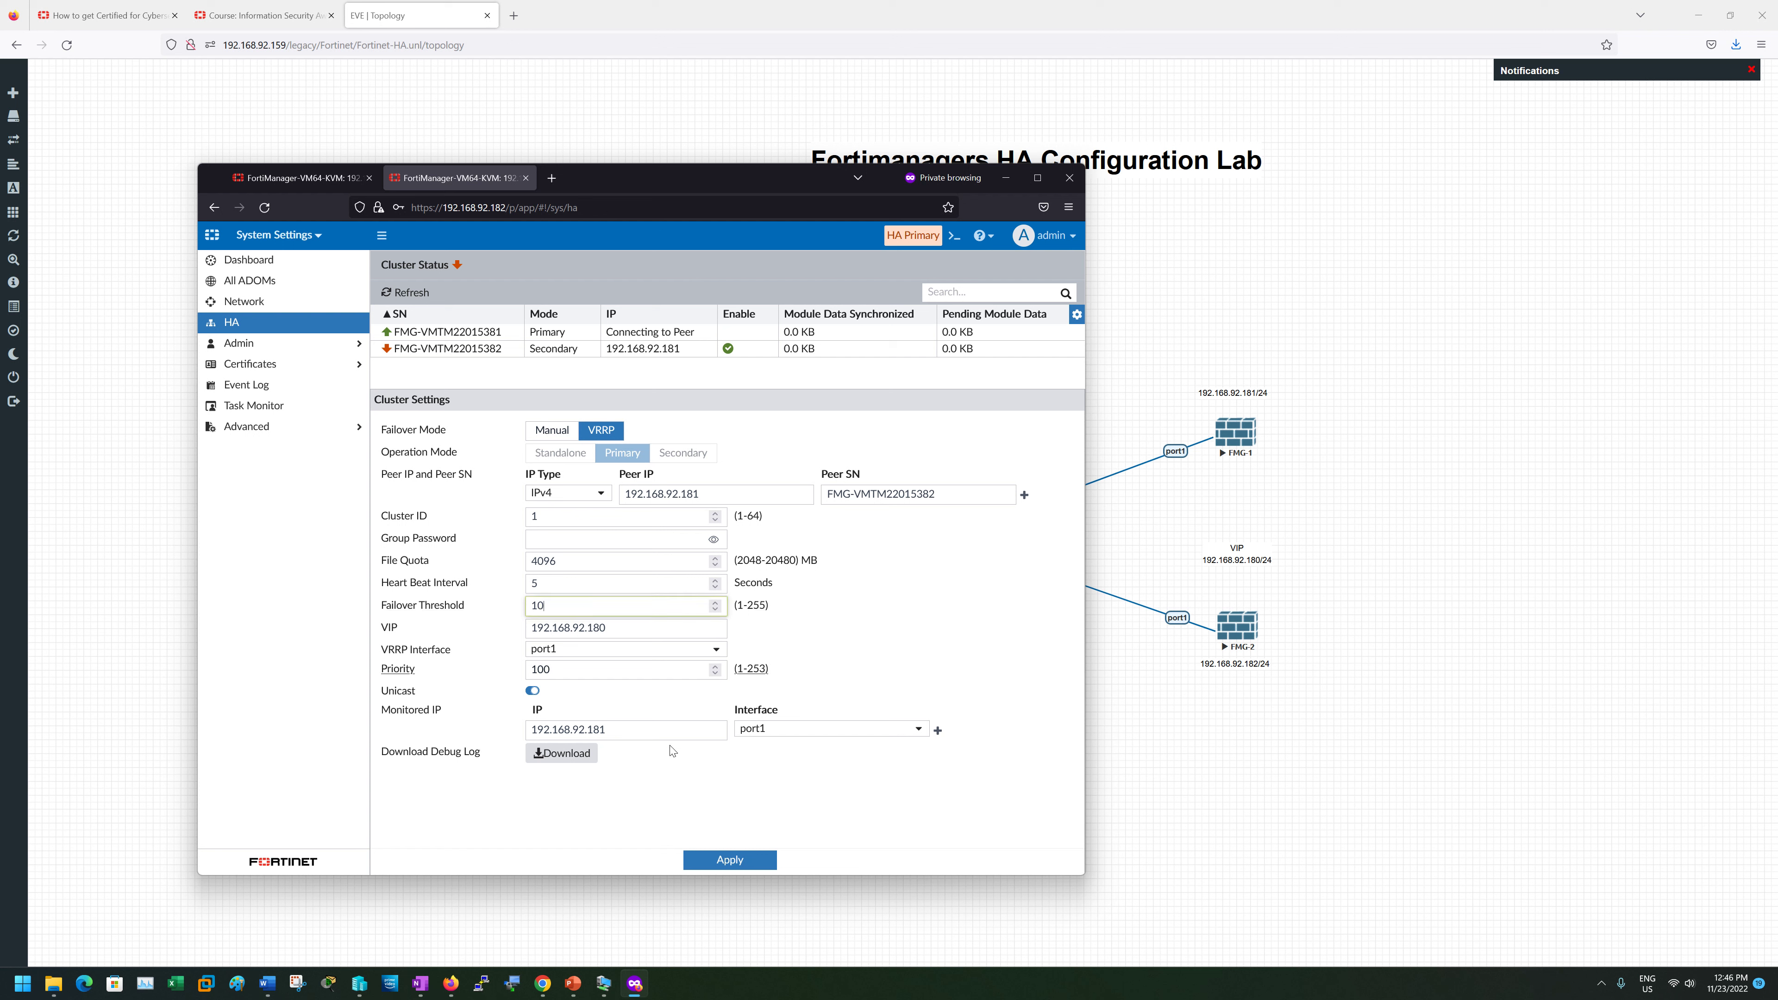
{"action": "left_click", "coordinate": [742, 867]}
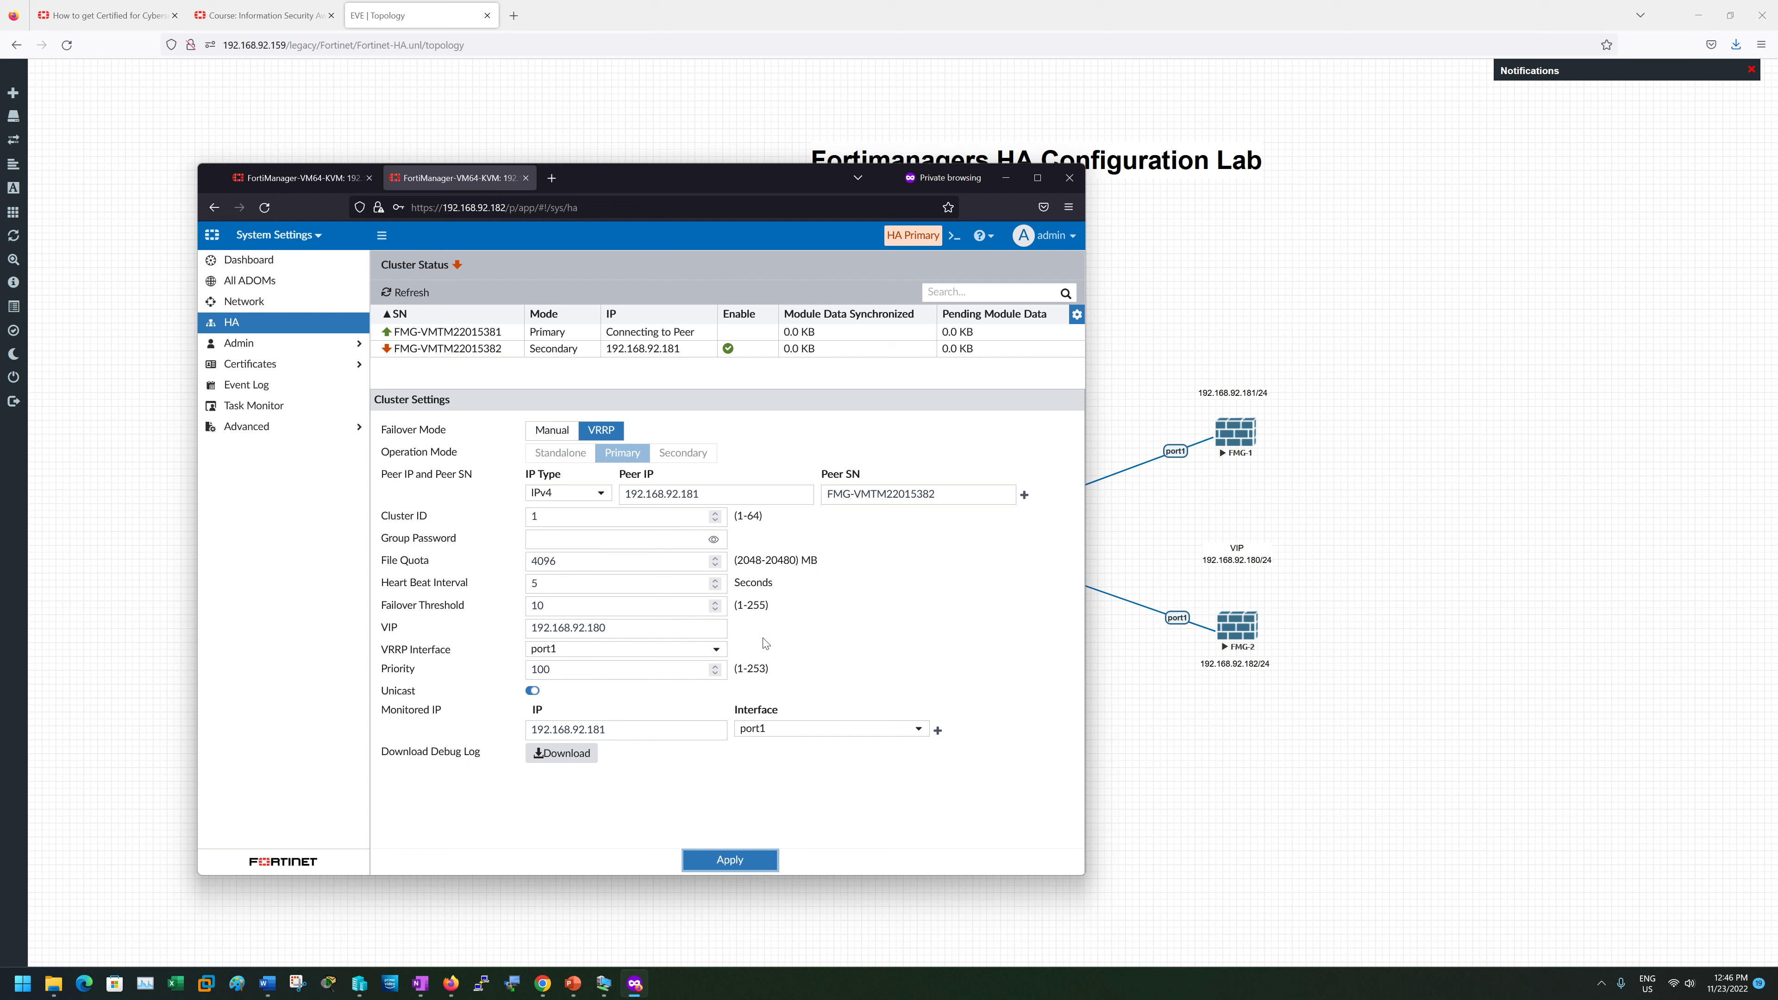
{"action": "left_click", "coordinate": [412, 293]}
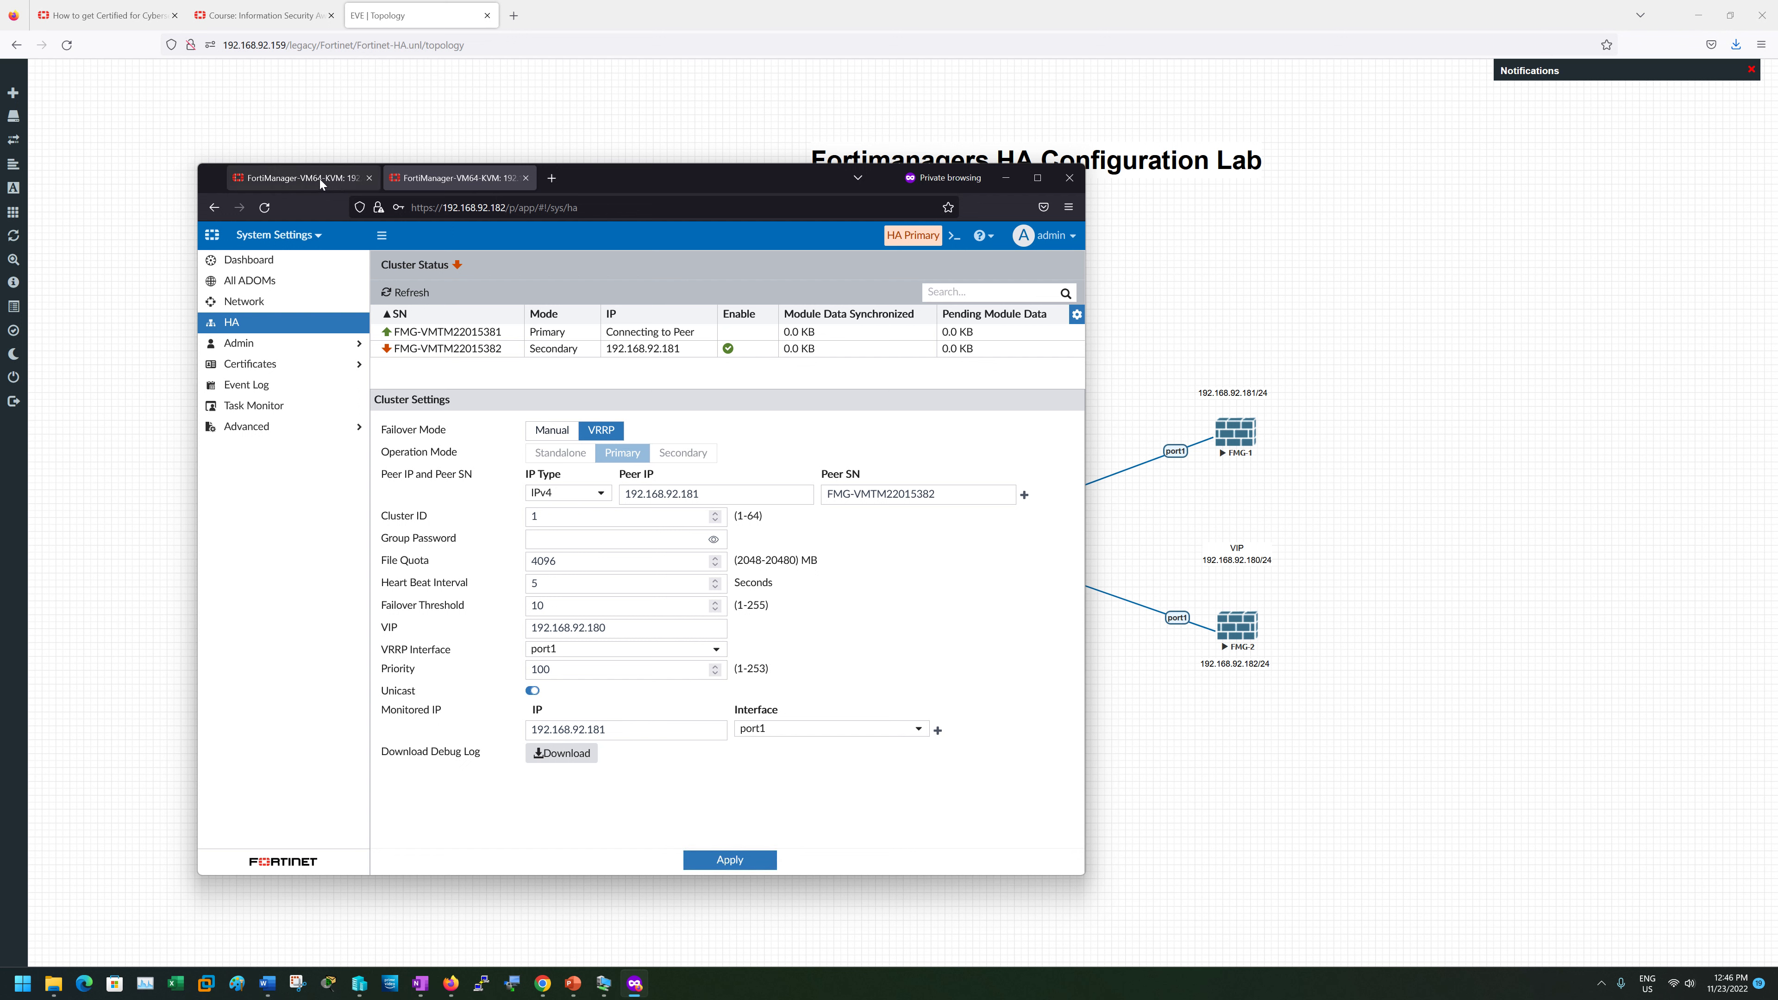
- Refresh cluster status and rerun 'get system ha-status' until it shows heartbeat 5, lost threshold 10
{"action": "left_click", "coordinate": [400, 294]}
{"action": "left_click", "coordinate": [953, 236]}
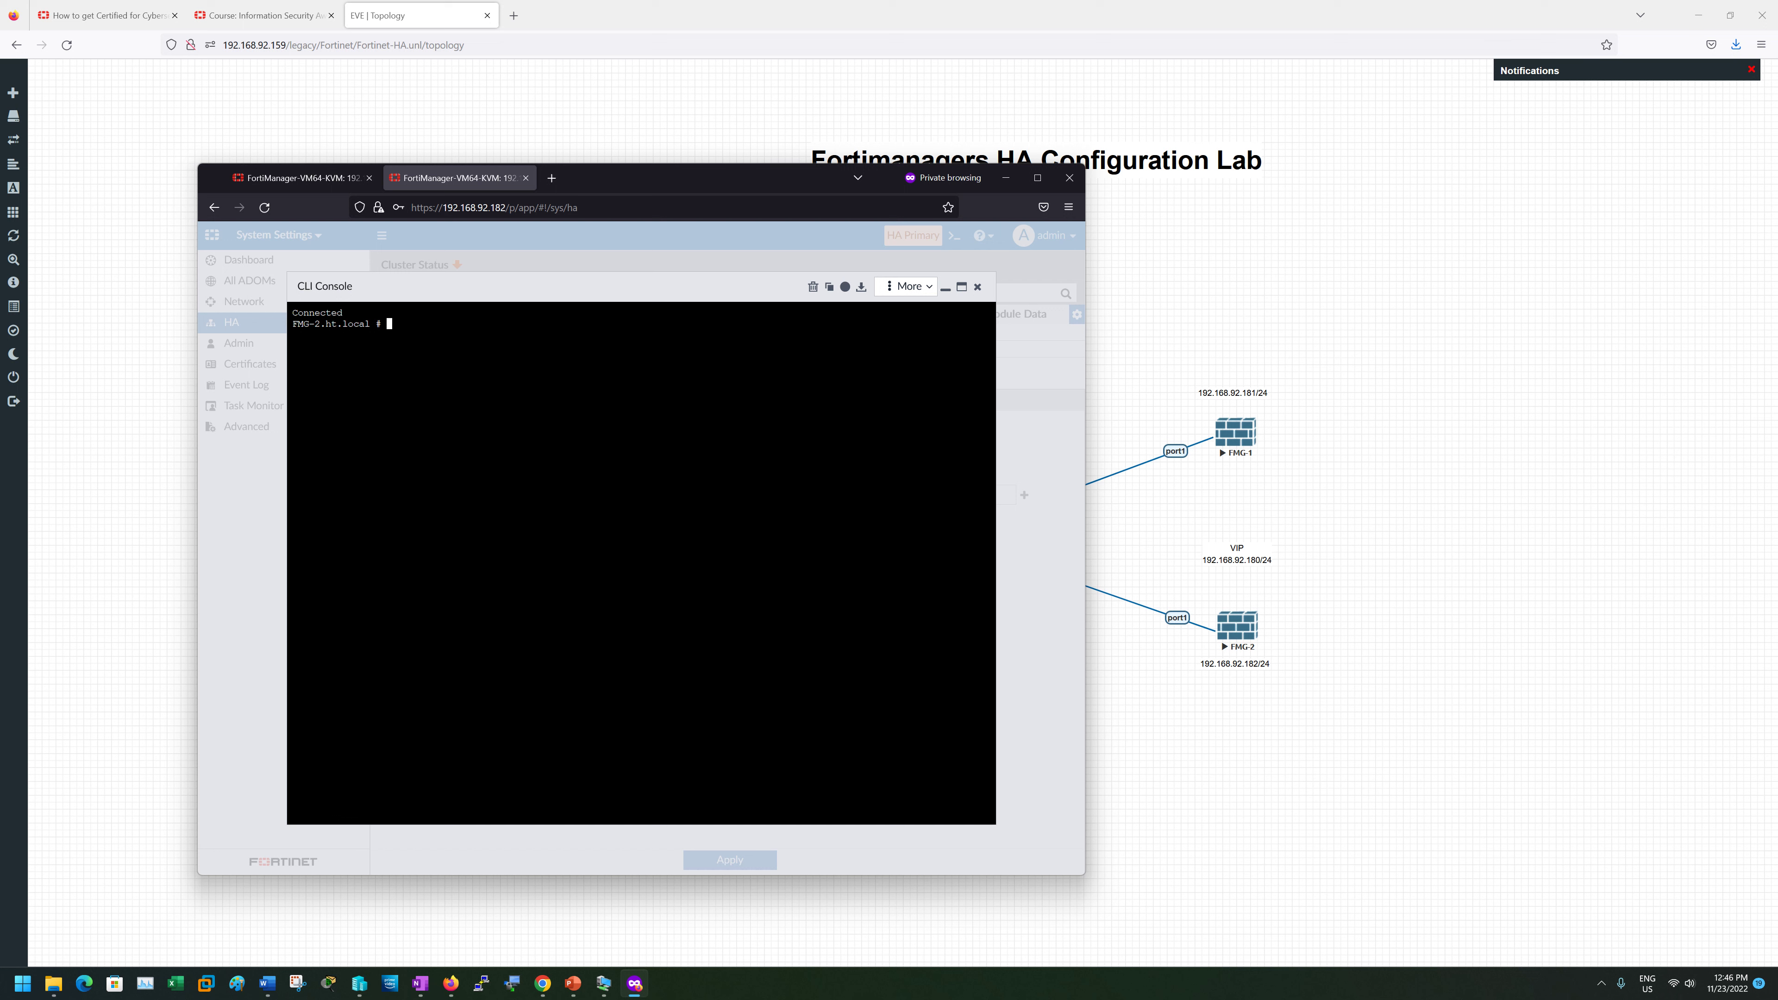
{"action": "type", "text": "get system ha-status"}
{"action": "key", "text": "Return"}
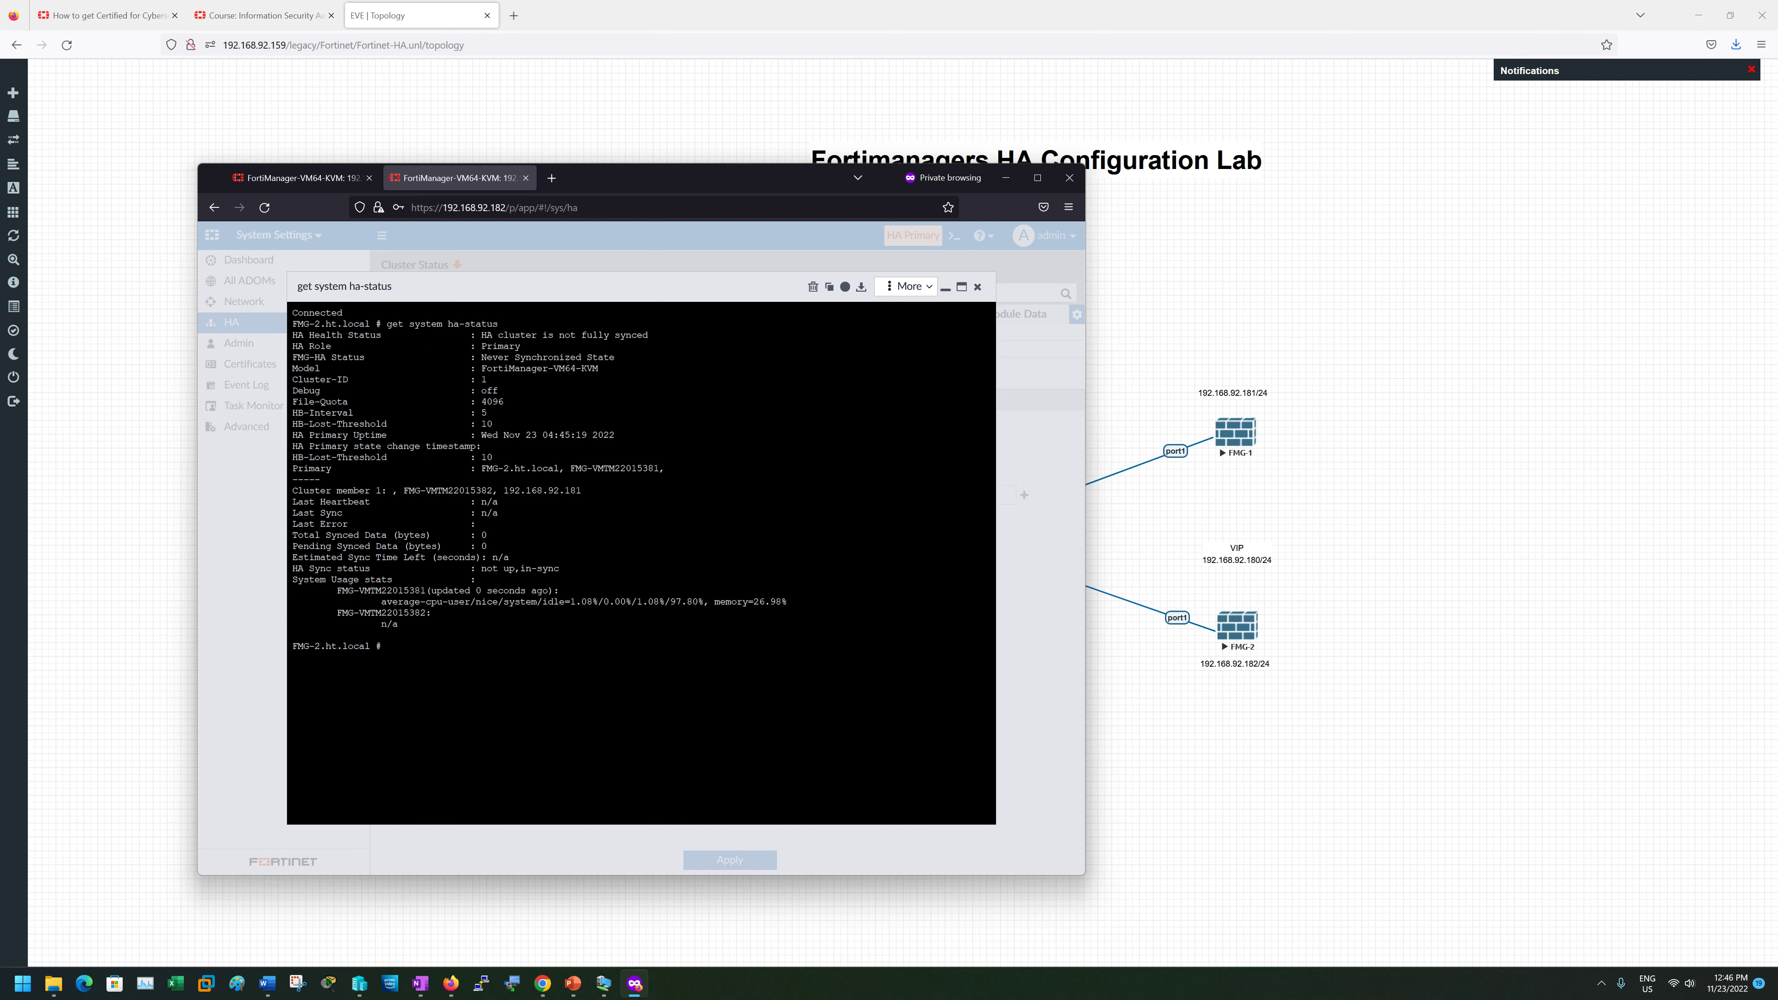
{"action": "key", "text": "Up"}
{"action": "key", "text": "Return"}
{"action": "key", "text": "Up"}
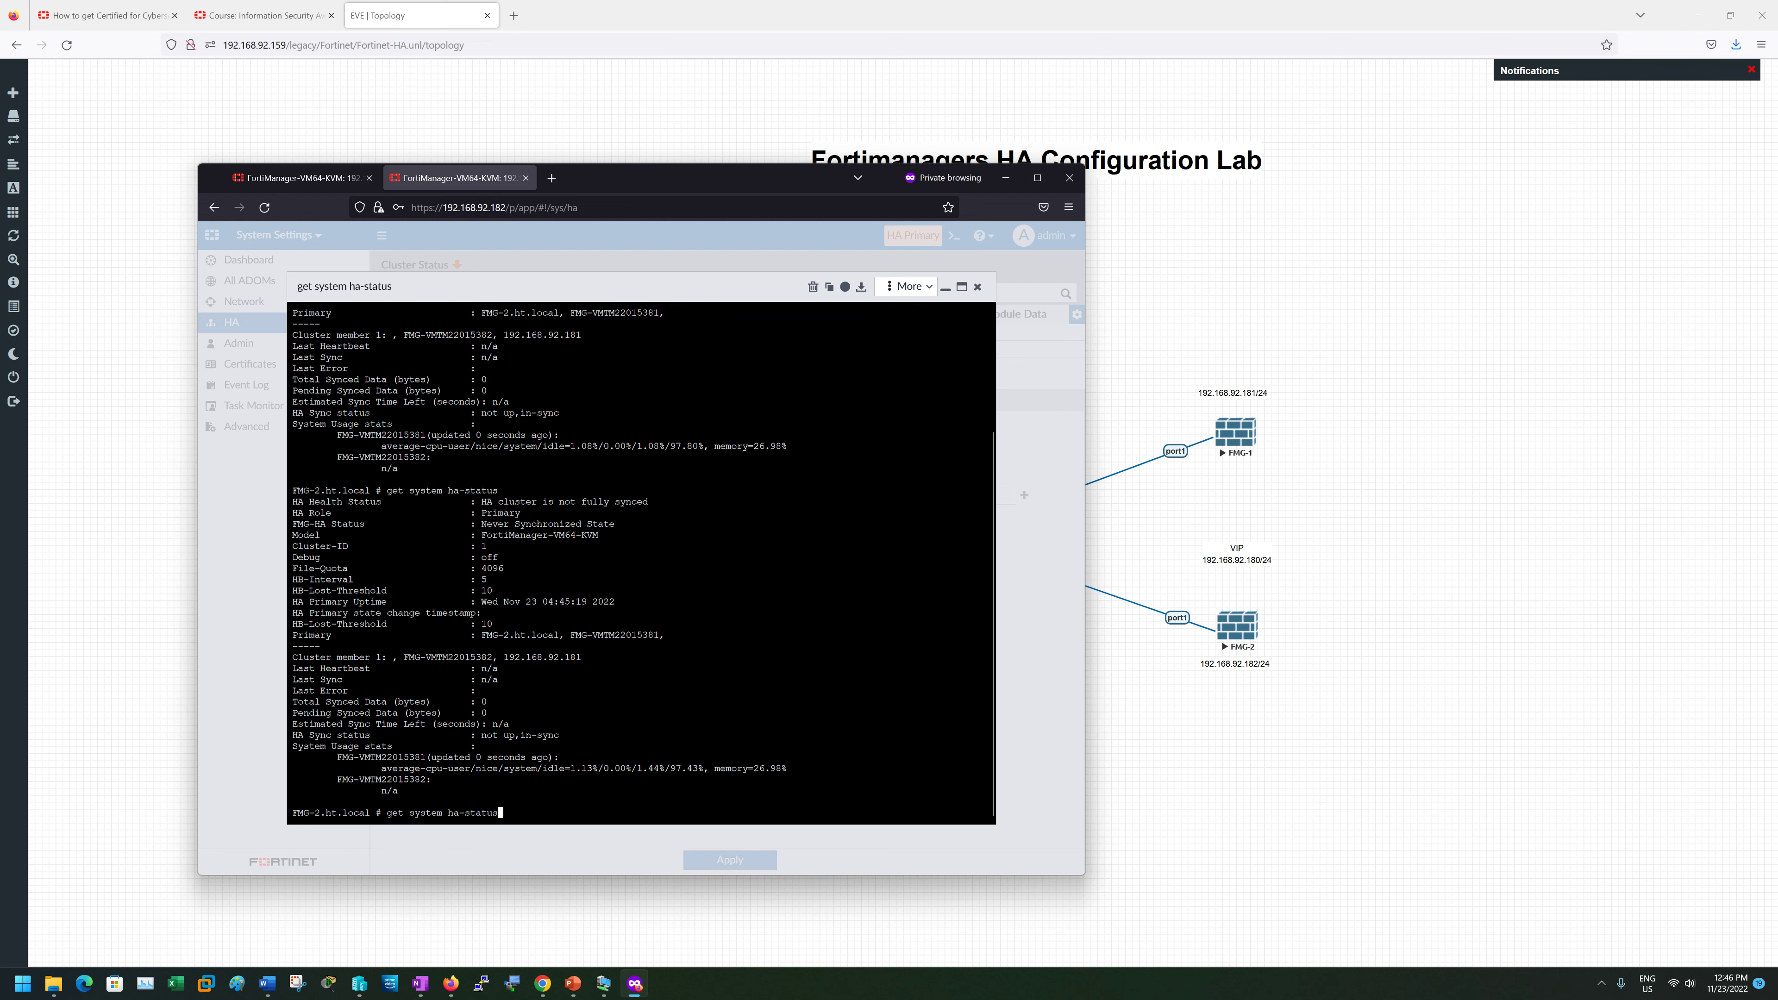
{"action": "key", "text": "Return"}
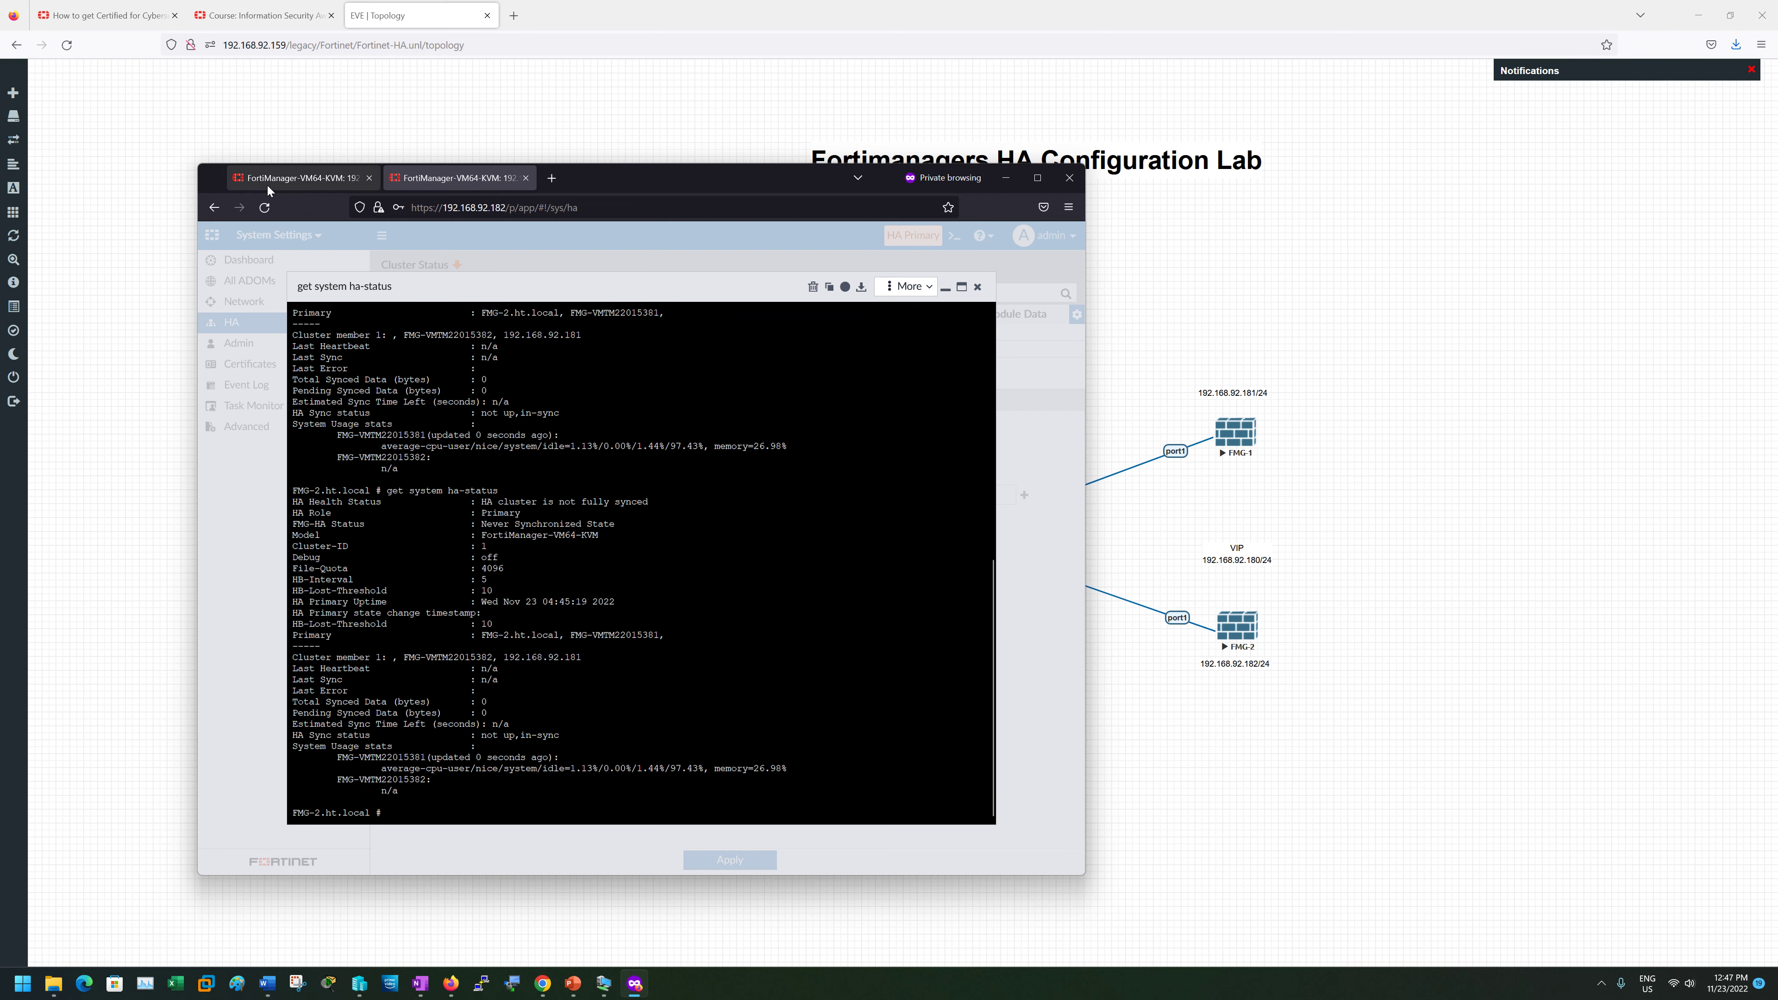
{"action": "left_click", "coordinate": [298, 178]}
- Run 'get system ha-status' in the 192.168.92.181 unit's CLI console
{"action": "left_click", "coordinate": [955, 237]}
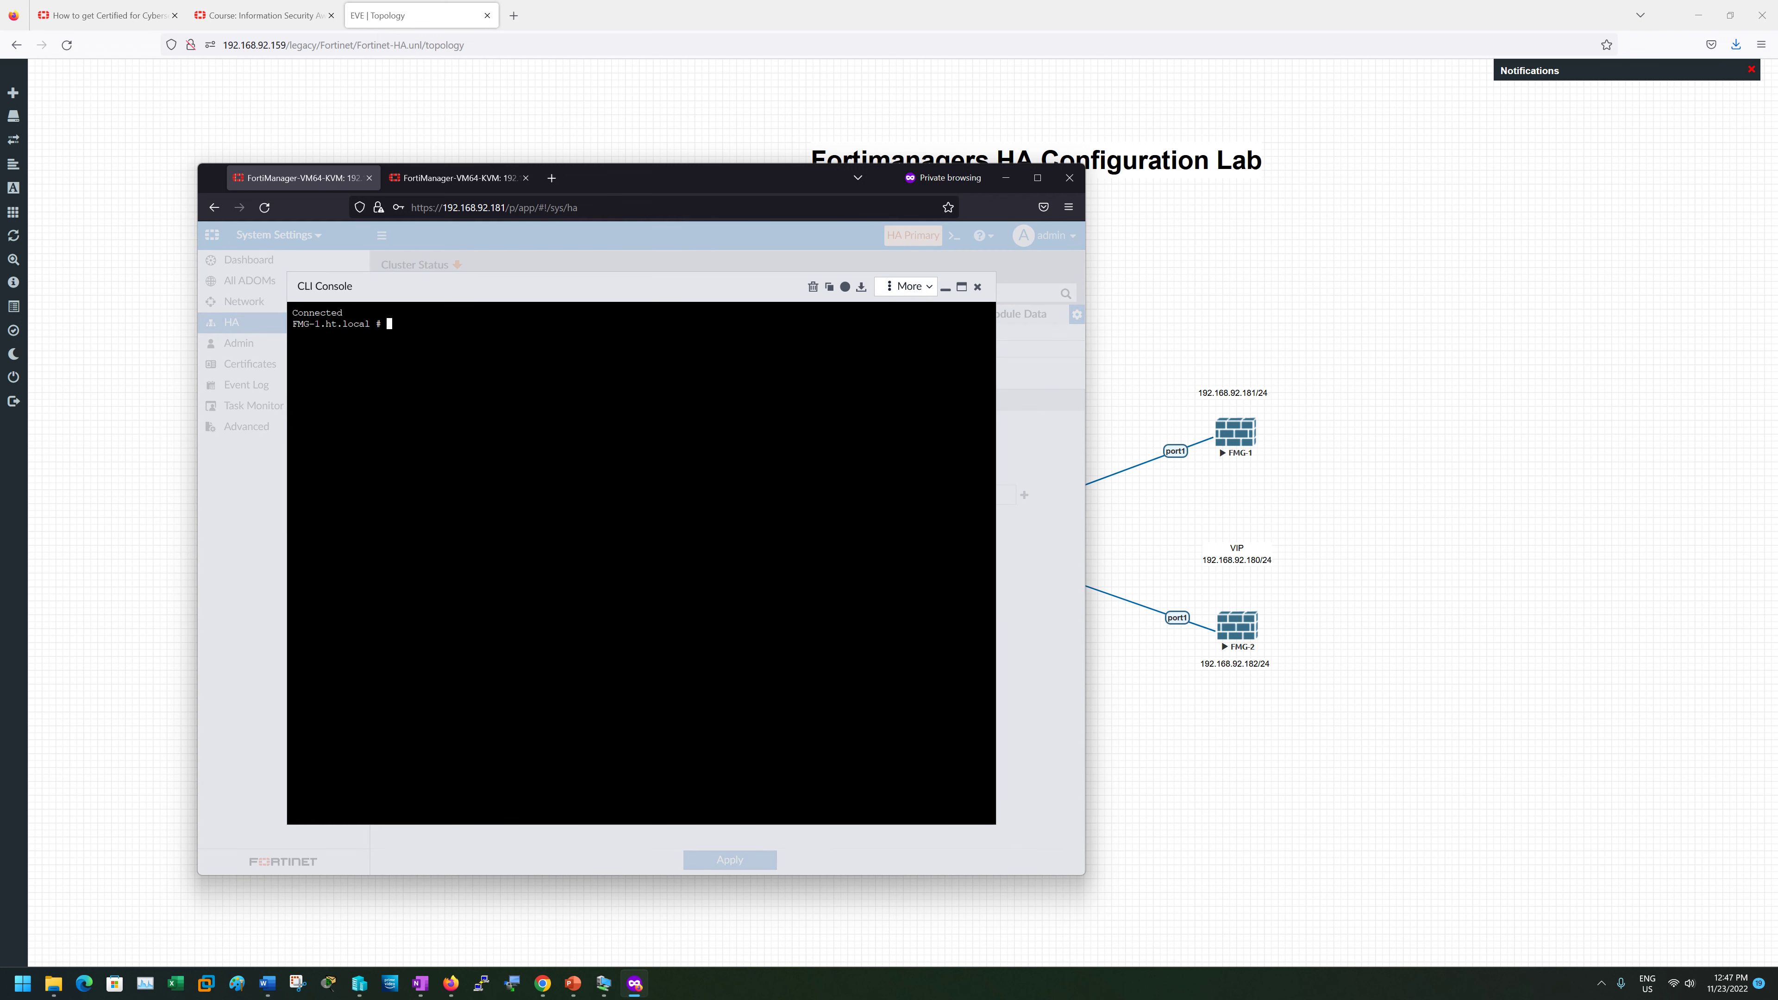
{"action": "type", "text": "get system ha"}
{"action": "key", "text": "BackSpace"}
{"action": "key", "text": "BackSpace"}
{"action": "type", "text": "=s"}
{"action": "type", "text": "tatus"}
{"action": "key", "text": "Return"}
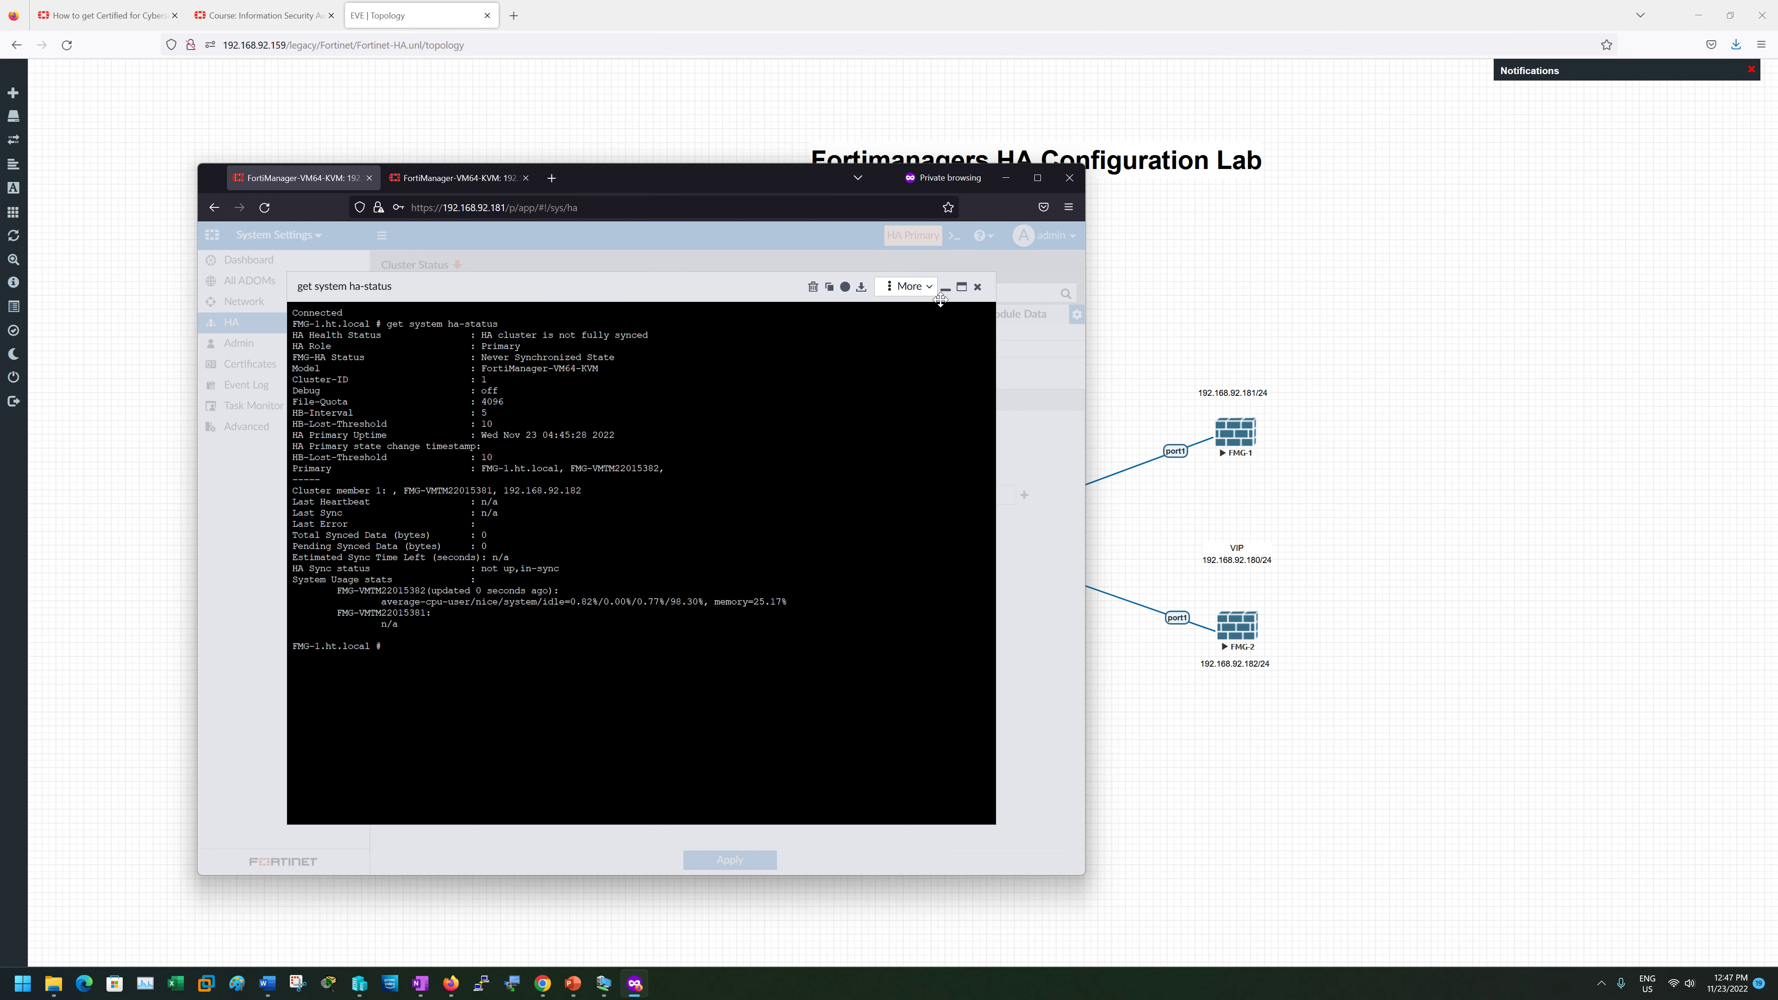
{"action": "left_click", "coordinate": [977, 286]}
- Recheck HA status on 192.168.92.182, then run 'execute reboot' and confirm with y
{"action": "left_click", "coordinate": [470, 179]}
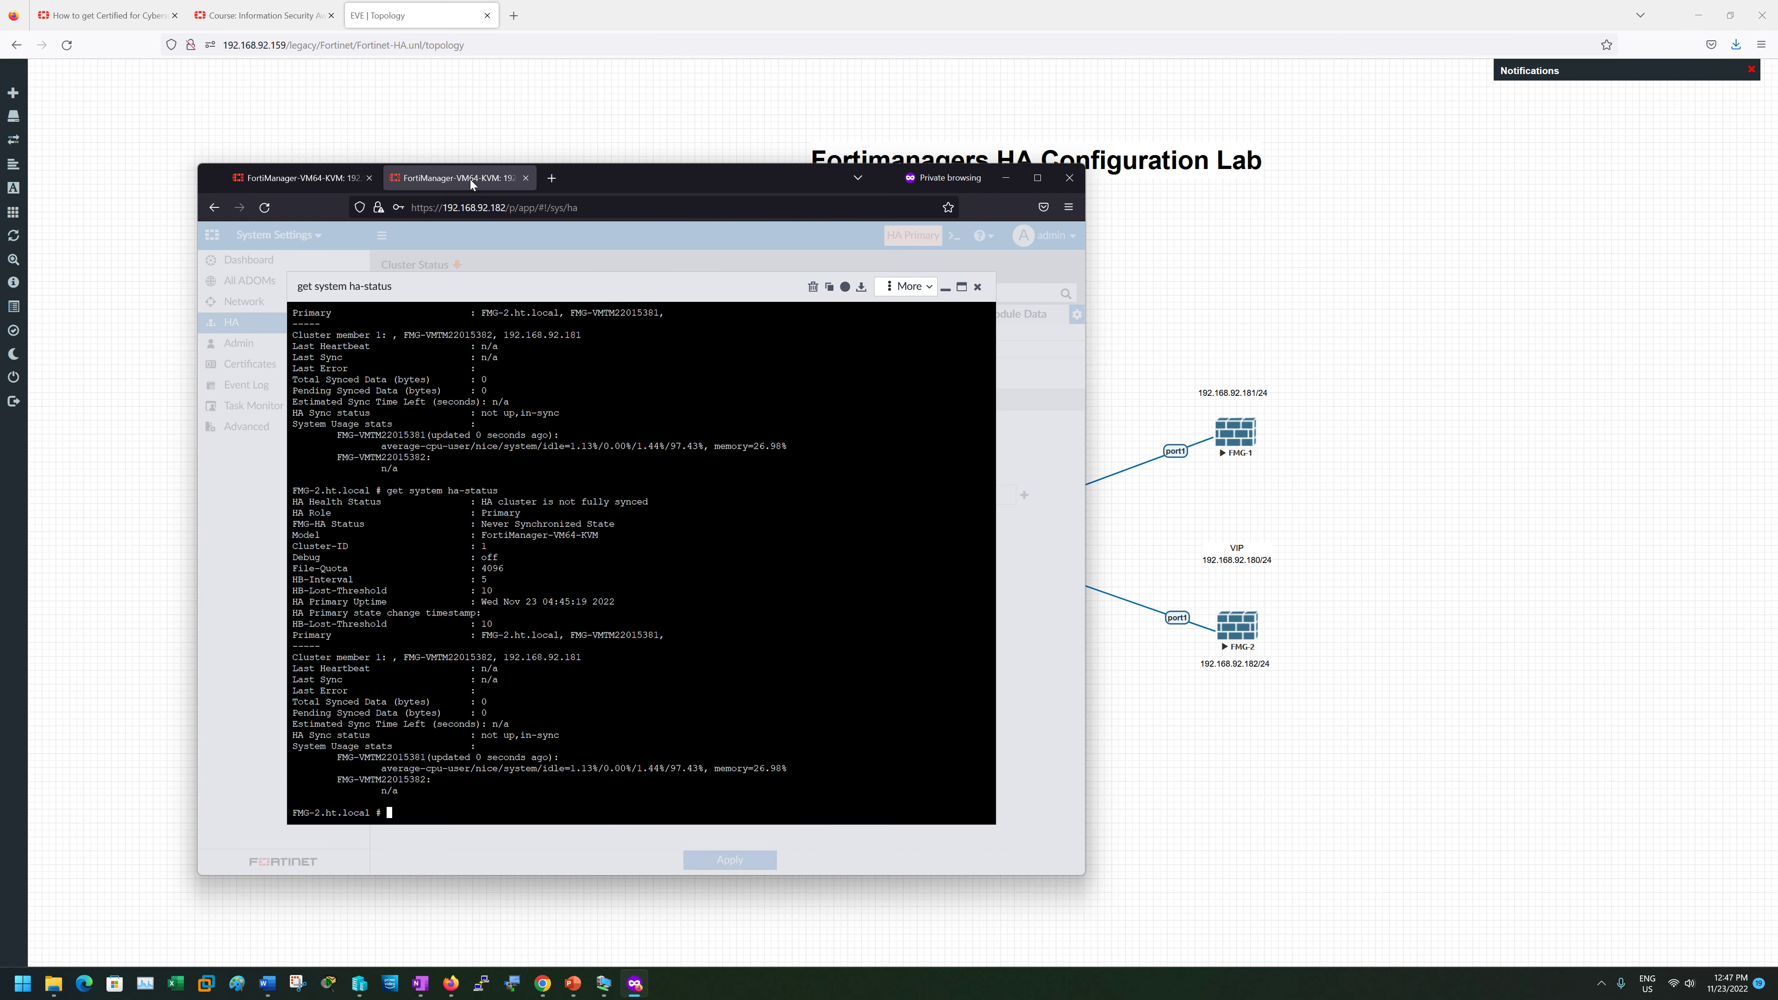
{"action": "key", "text": "Up"}
{"action": "key", "text": "Return"}
{"action": "type", "text": "exe"}
{"action": "key", "text": "Tab"}
{"action": "type", "text": "reboot"}
{"action": "key", "text": "Return"}
{"action": "type", "text": "y"}
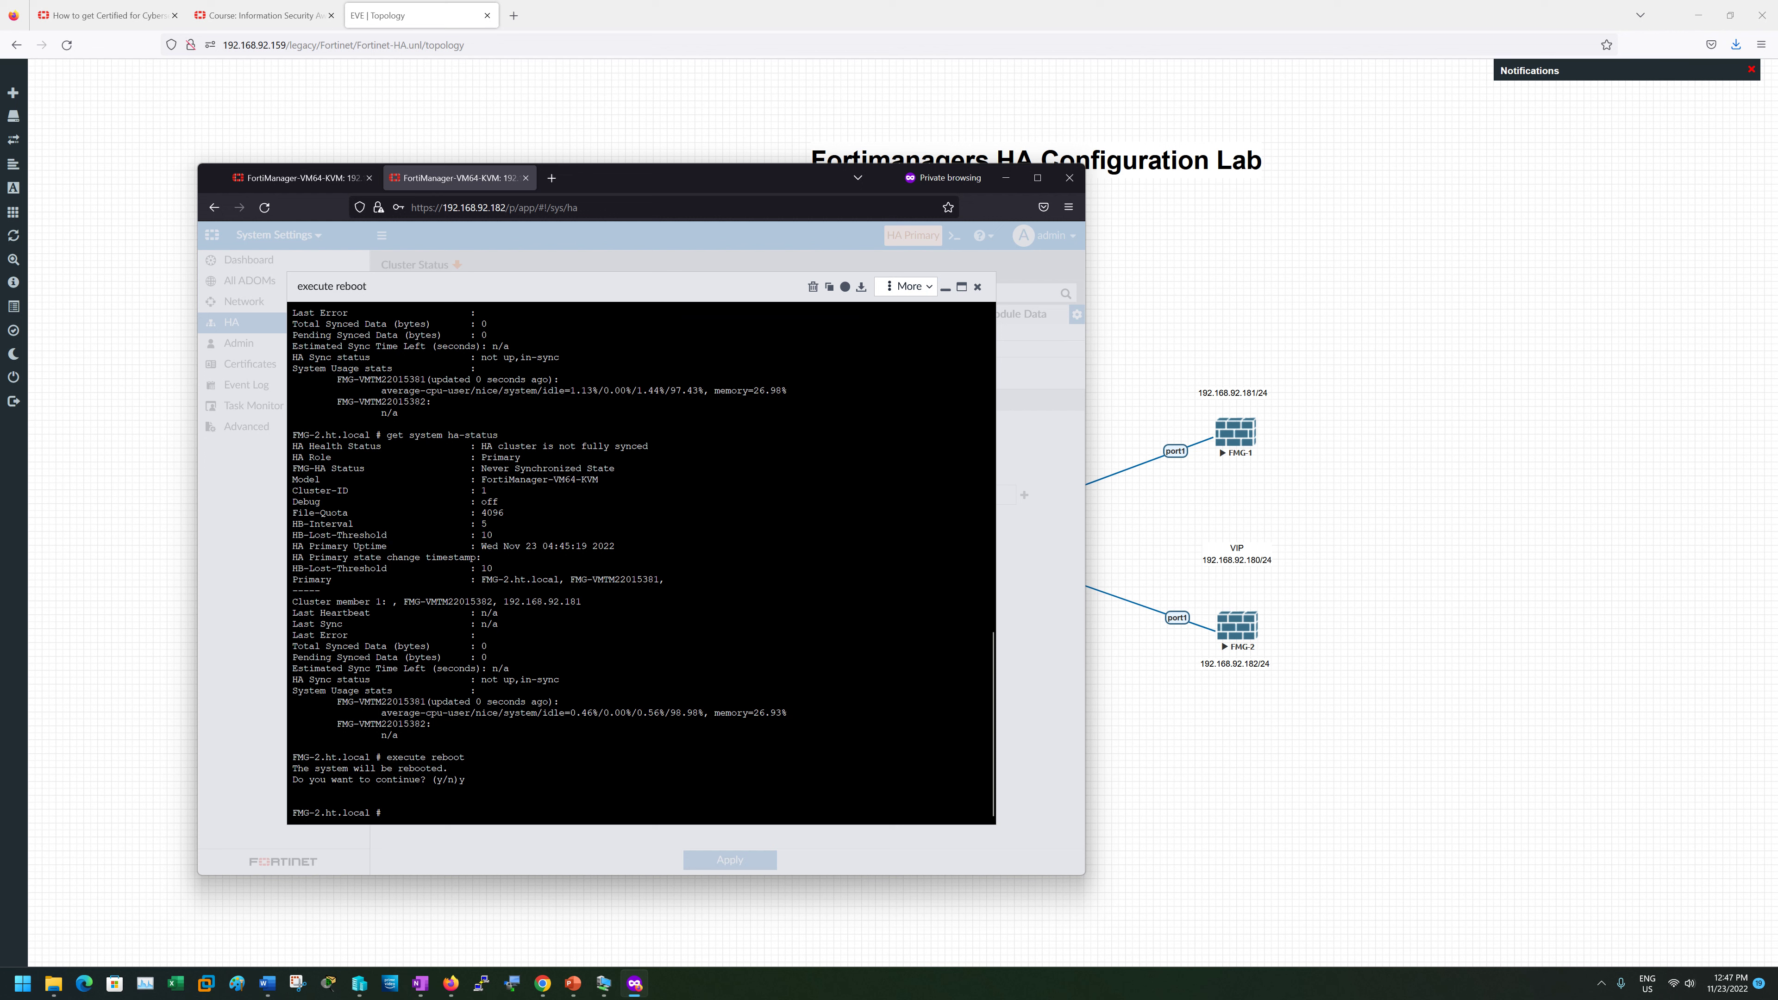
- Start a Wireshark capture on the FMG-1 node's port1 interface from the EVE-NG topology
{"action": "left_click", "coordinate": [978, 287]}
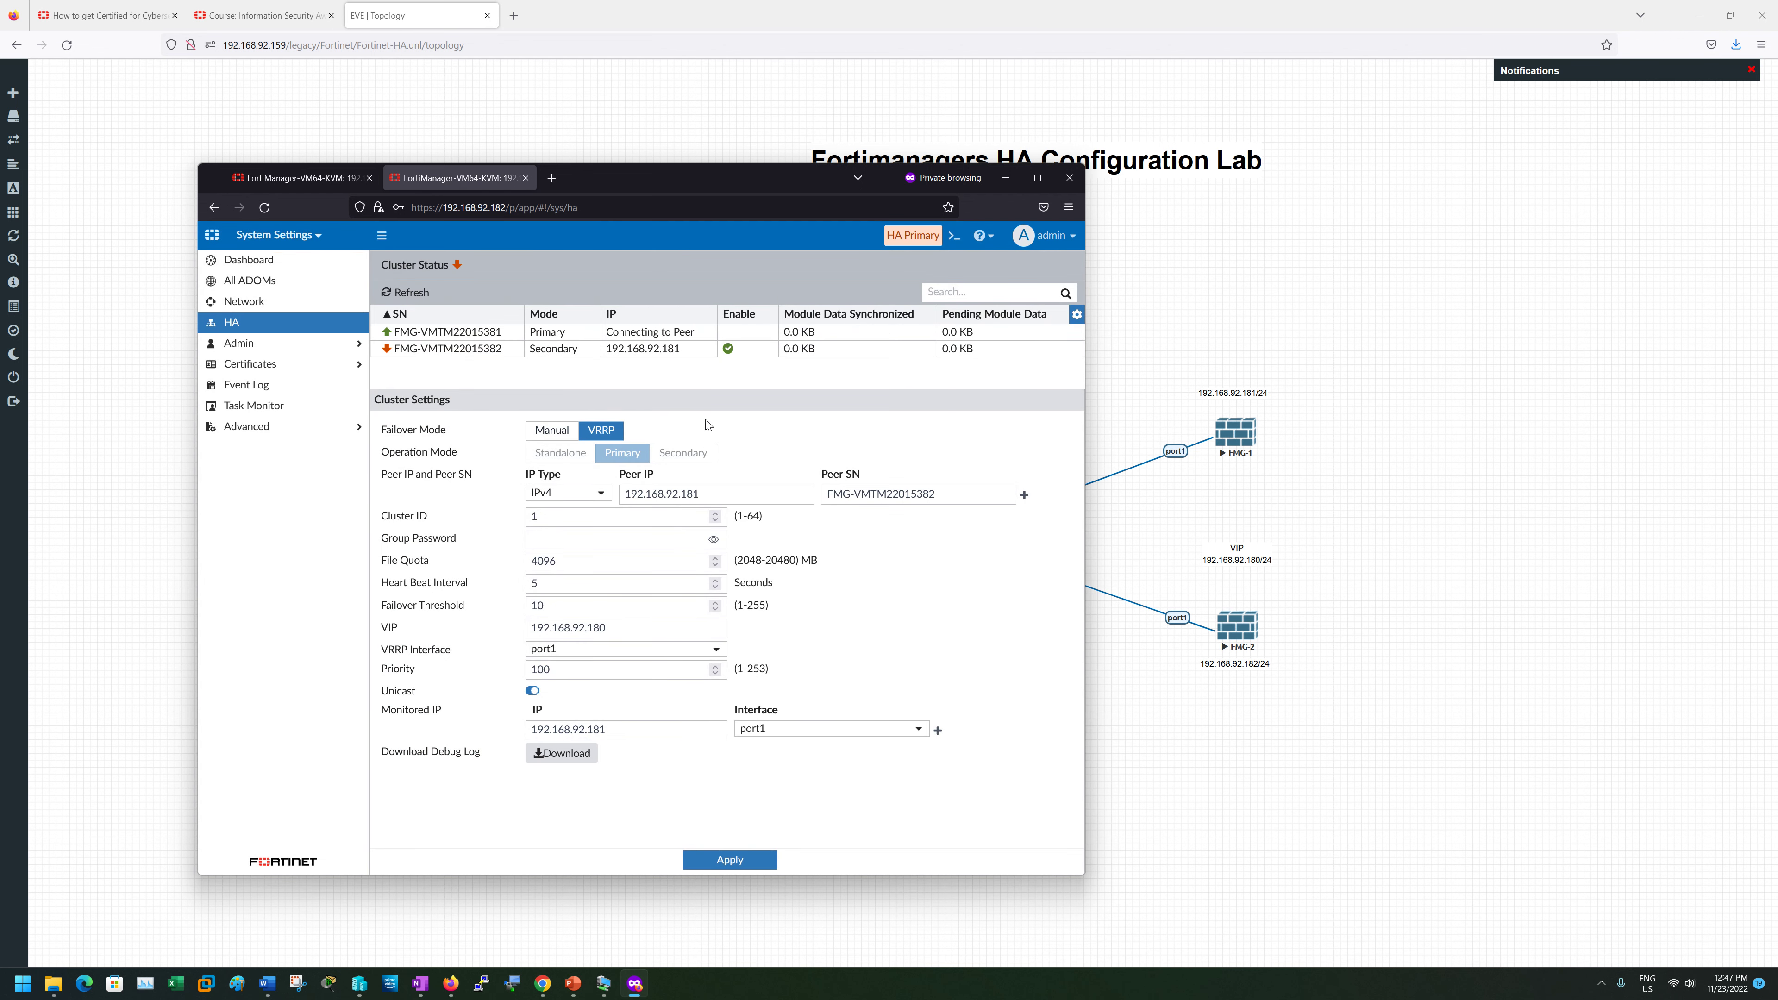
{"action": "left_click_drag", "start_coordinate": [837, 178], "coordinate": [762, 159]}
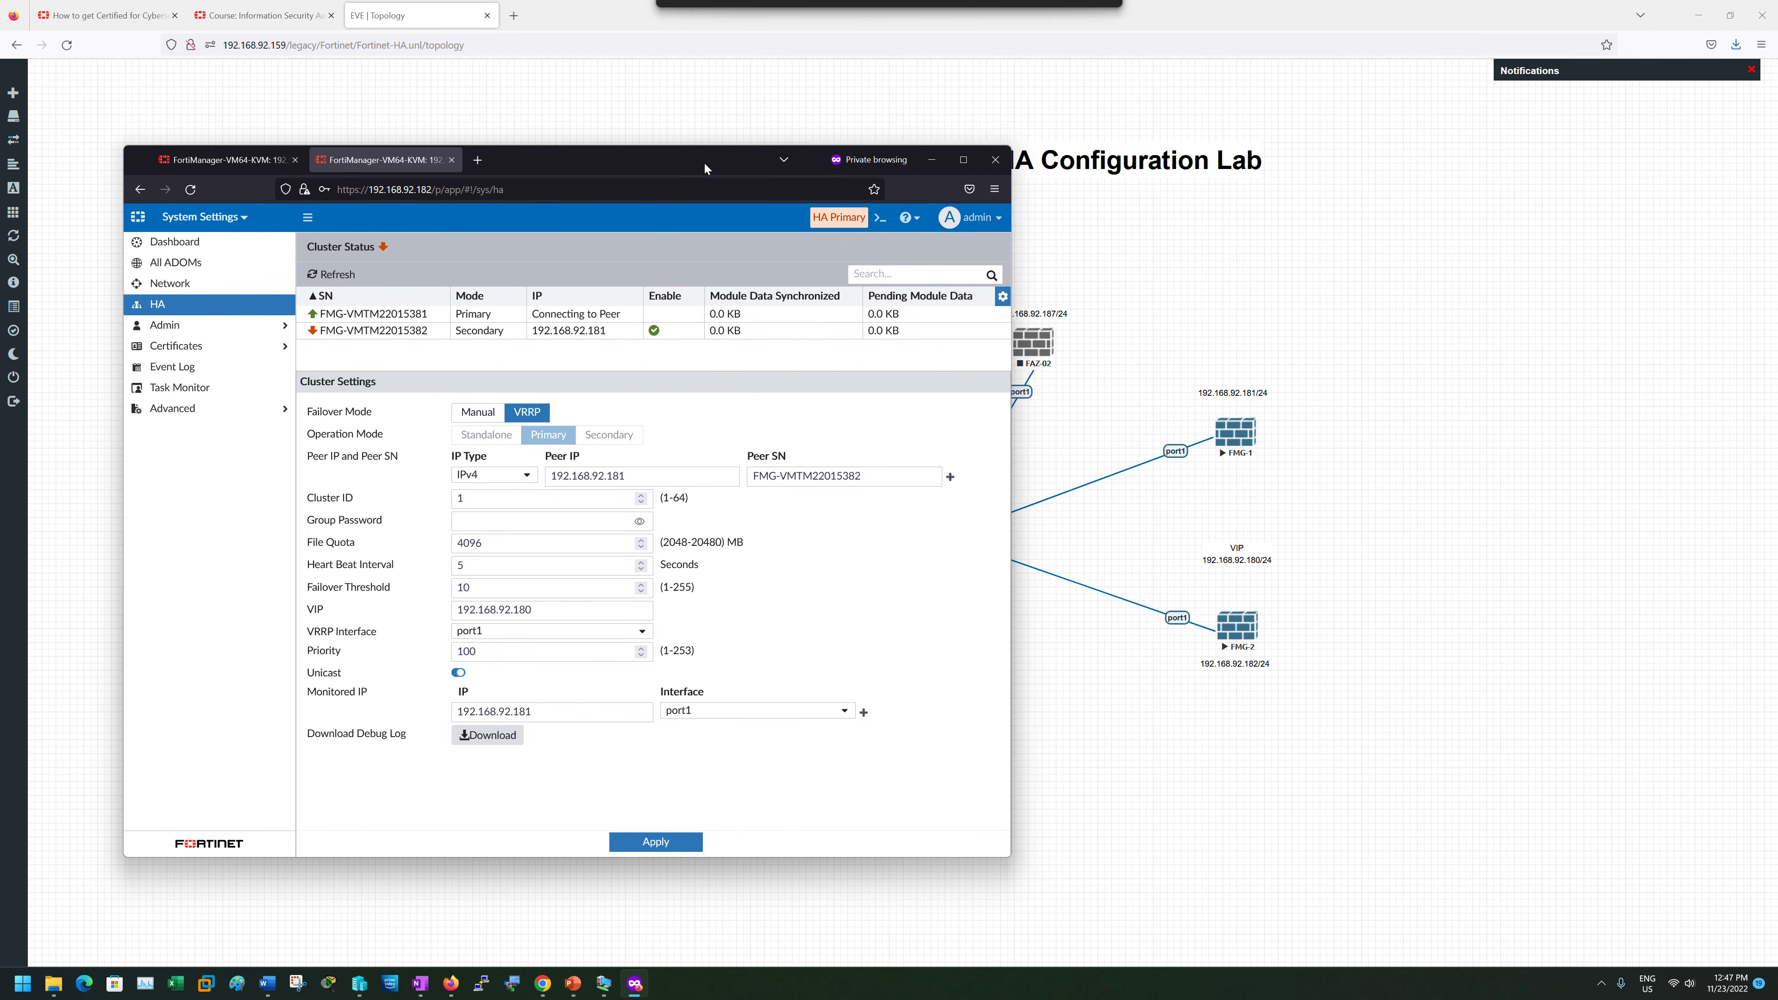
{"action": "right_click", "coordinate": [1234, 435]}
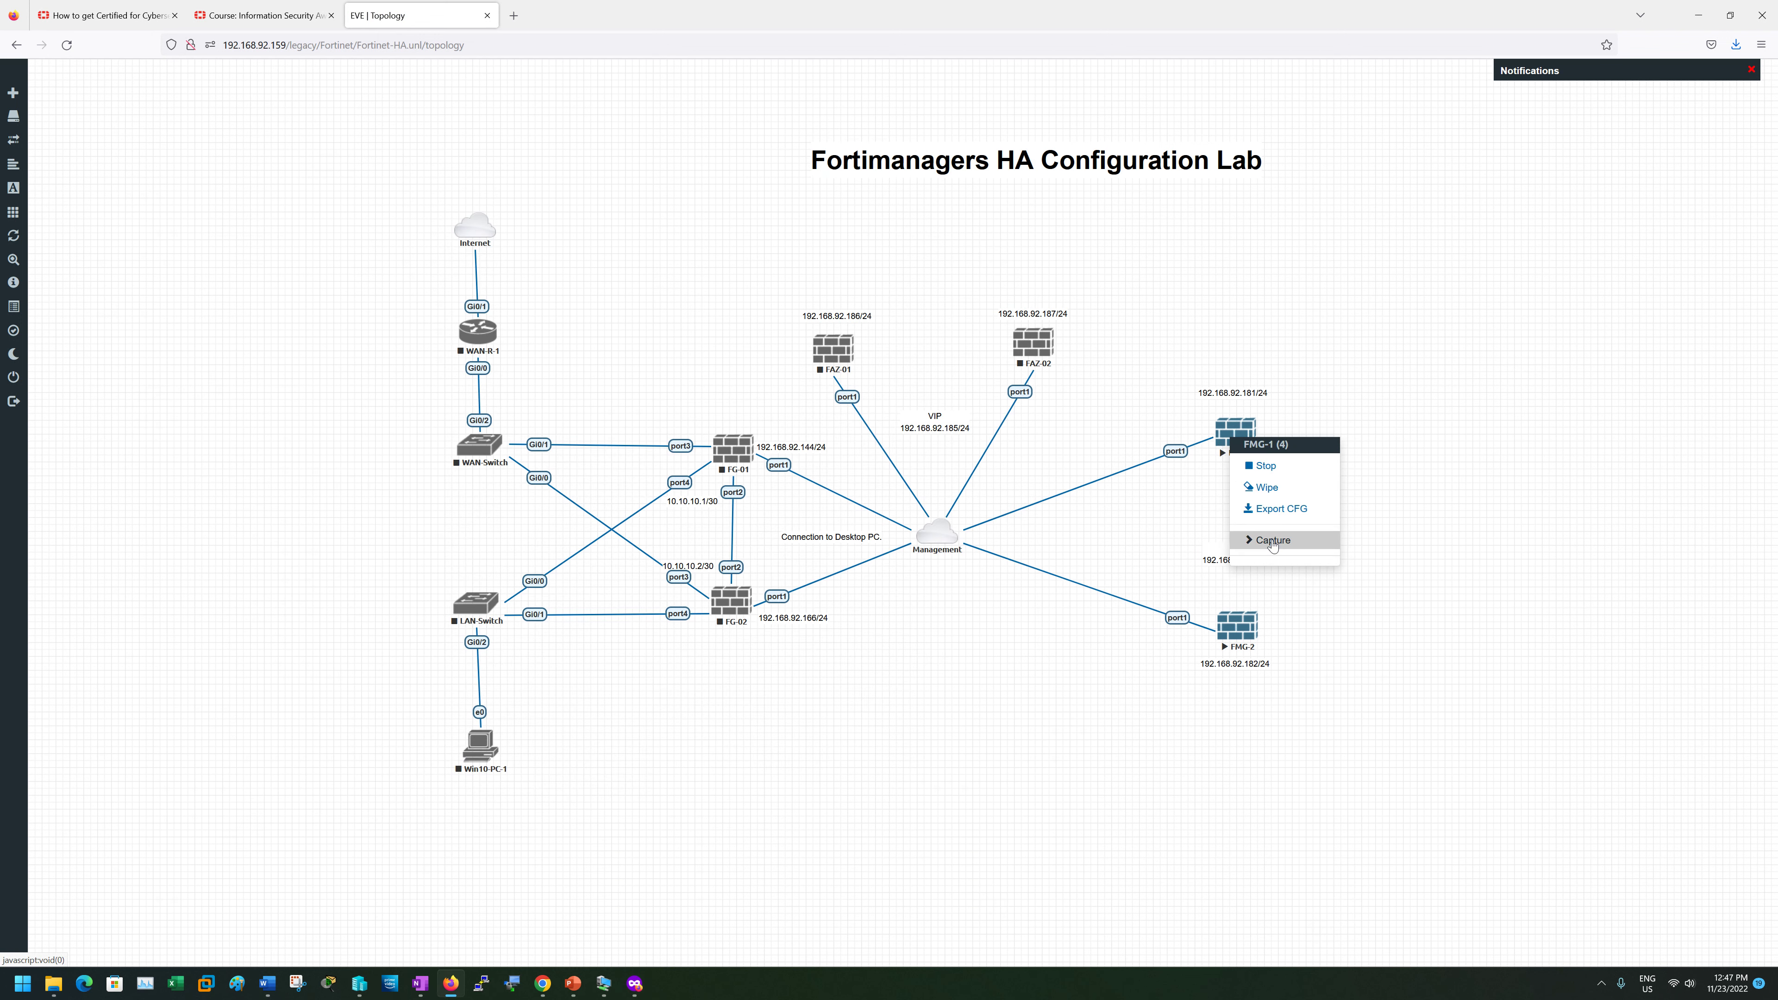
{"action": "mouse_move", "coordinate": [1272, 540]}
{"action": "left_click", "coordinate": [1370, 546]}
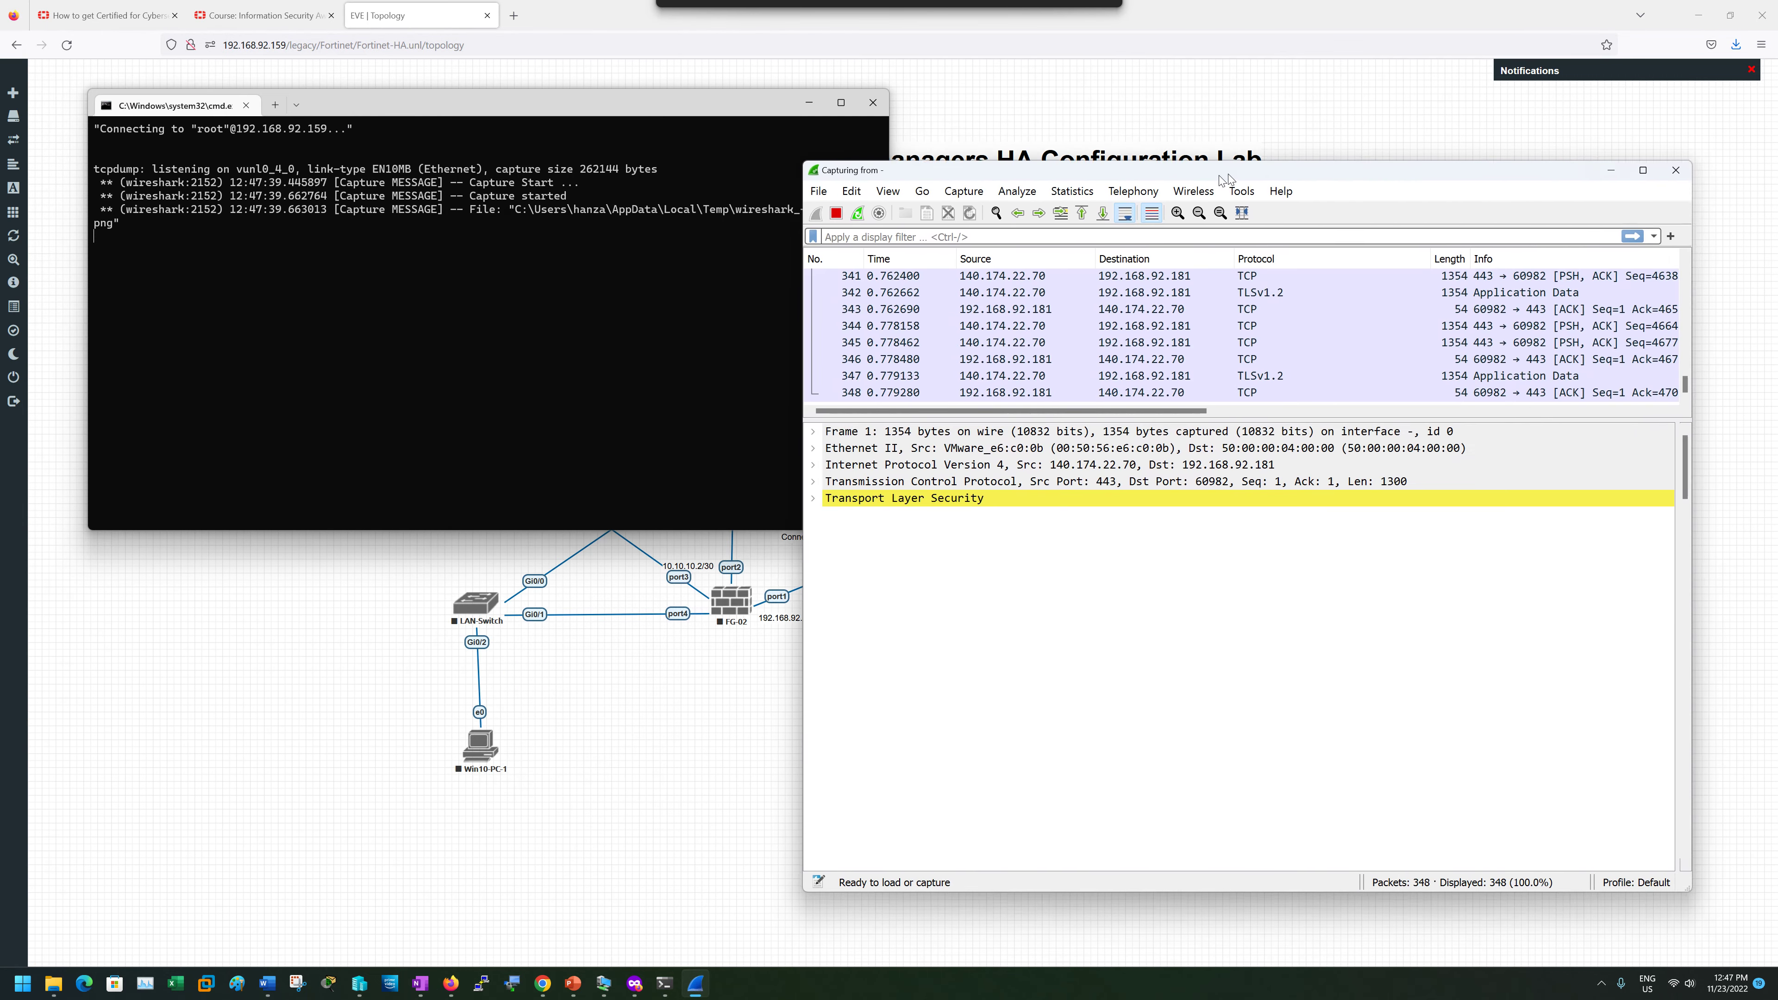
- Refresh the cluster status on the 192.168.92.181 FortiManager unit's HA page
{"action": "left_click", "coordinate": [808, 103]}
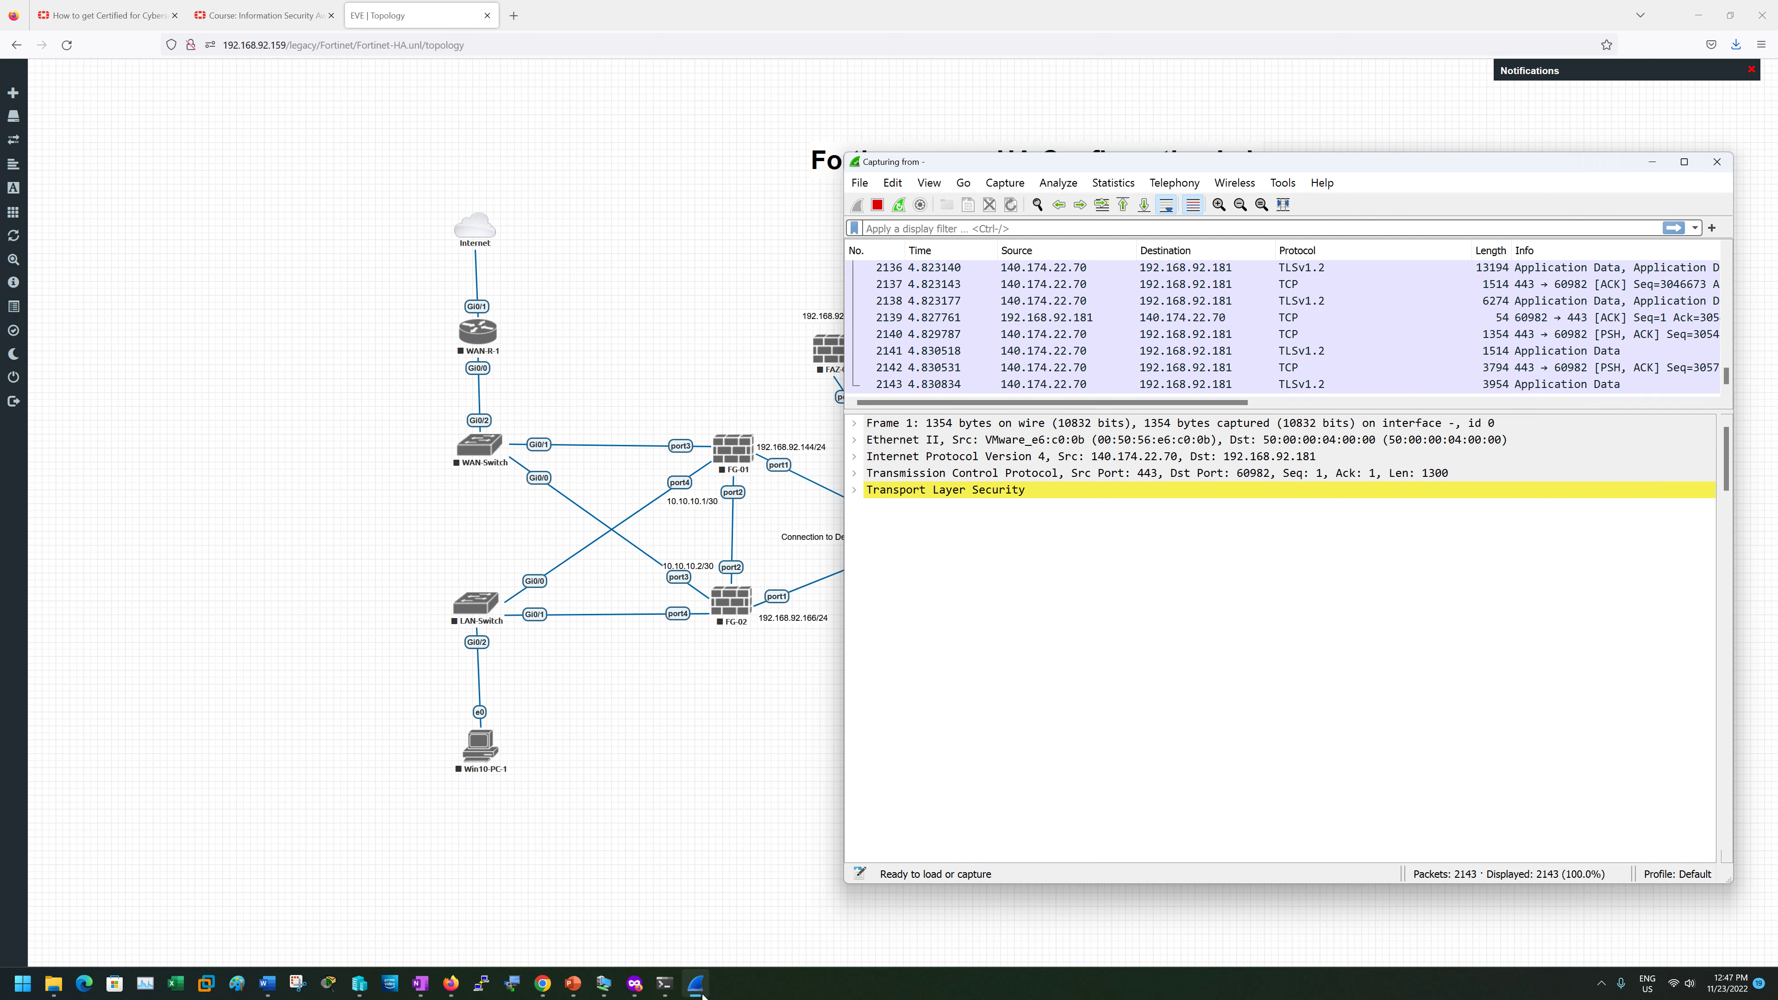
{"action": "left_click", "coordinate": [636, 983]}
{"action": "left_click", "coordinate": [223, 159]}
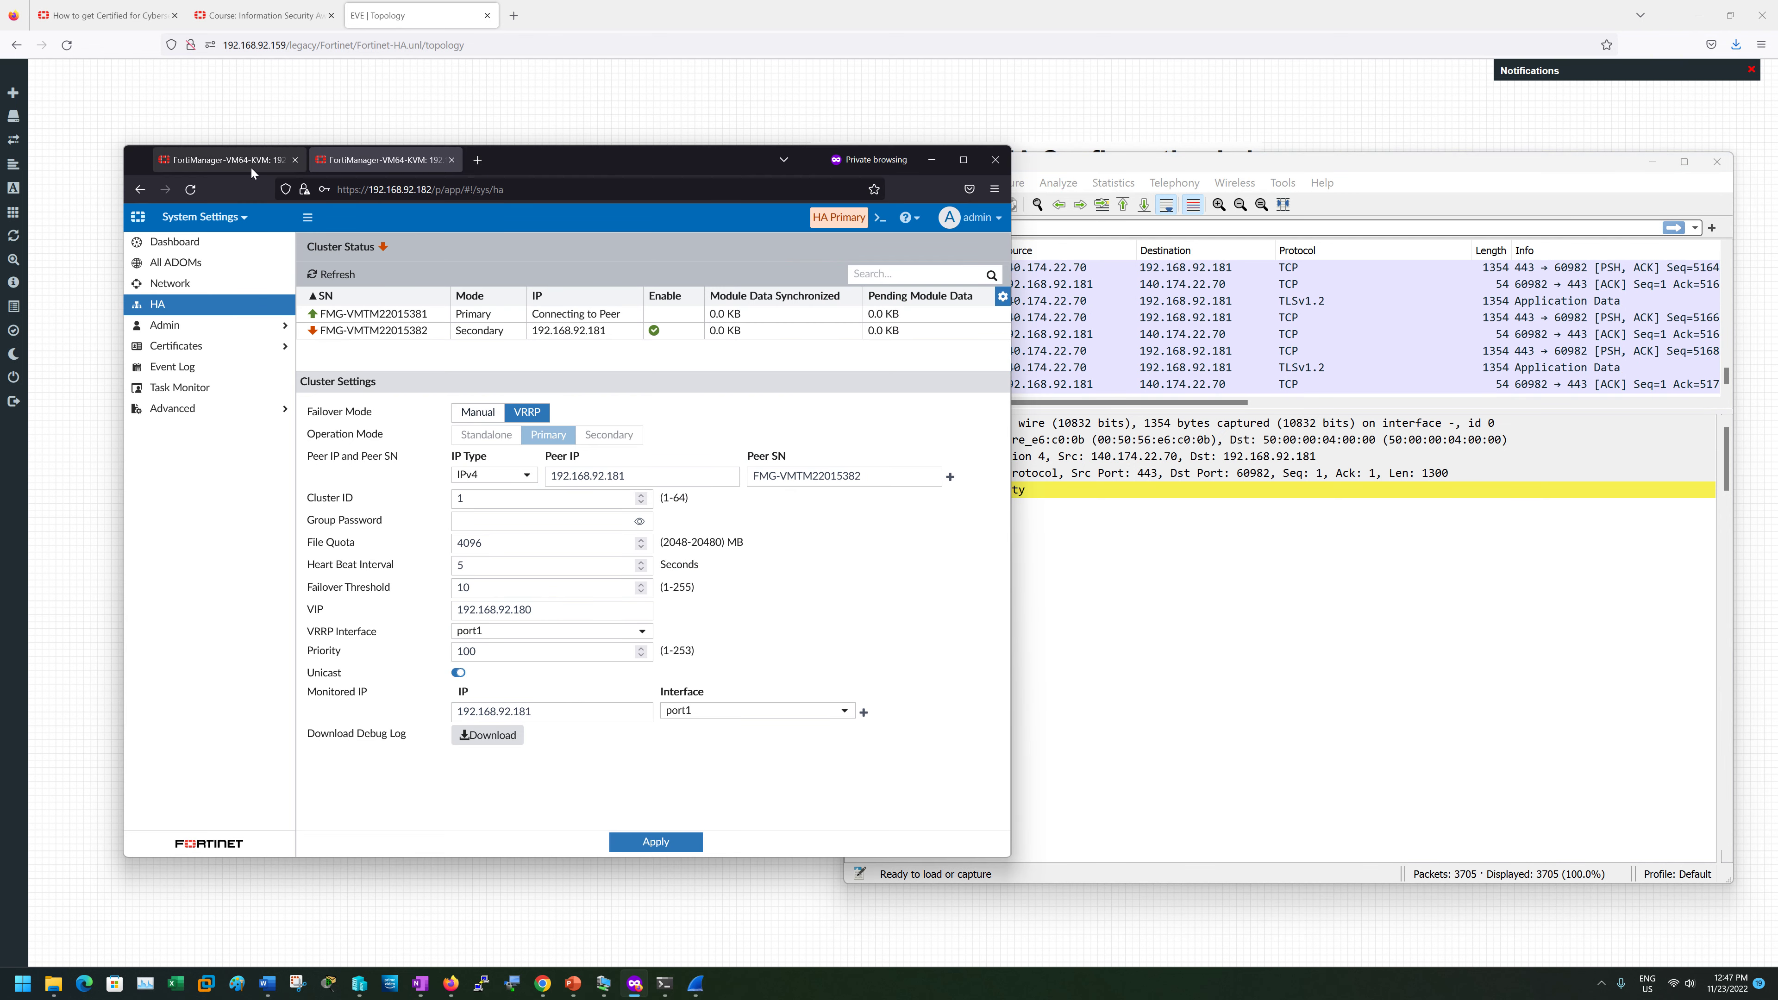
{"action": "left_click", "coordinate": [333, 275]}
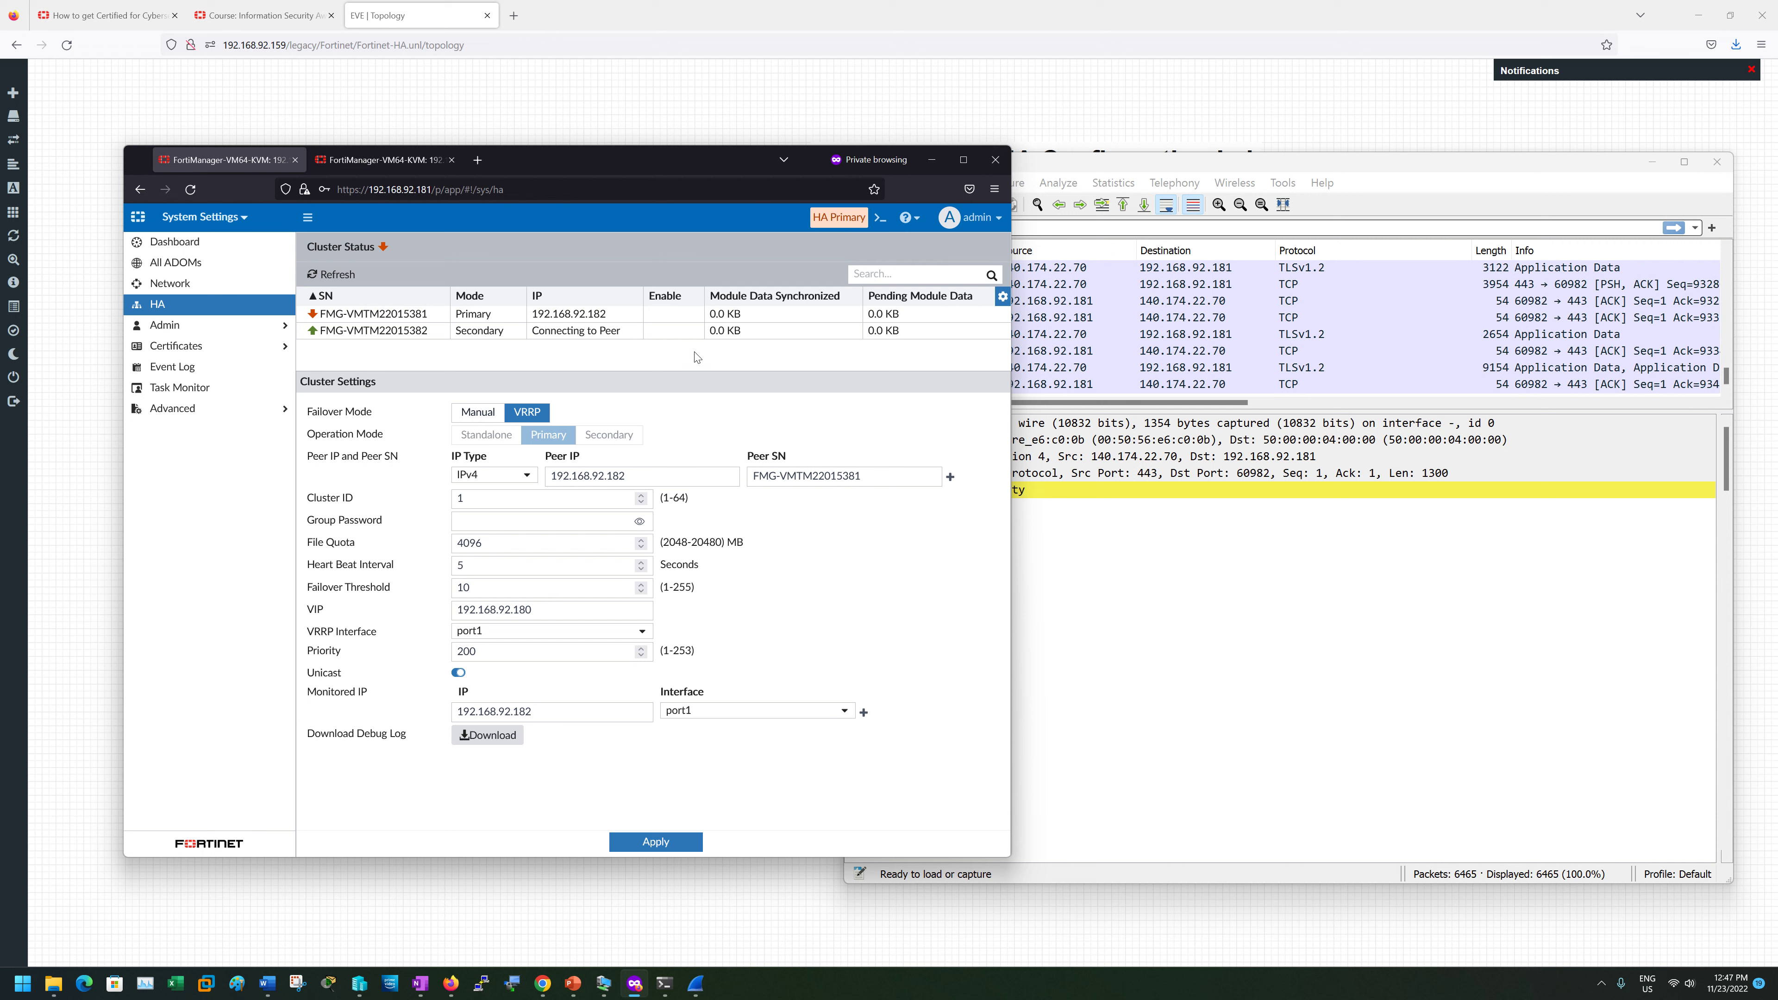
- Filter Wireshark to vrrp and expand frame 1241's VRRP fields, showing priority 0
{"action": "left_click", "coordinate": [1244, 329]}
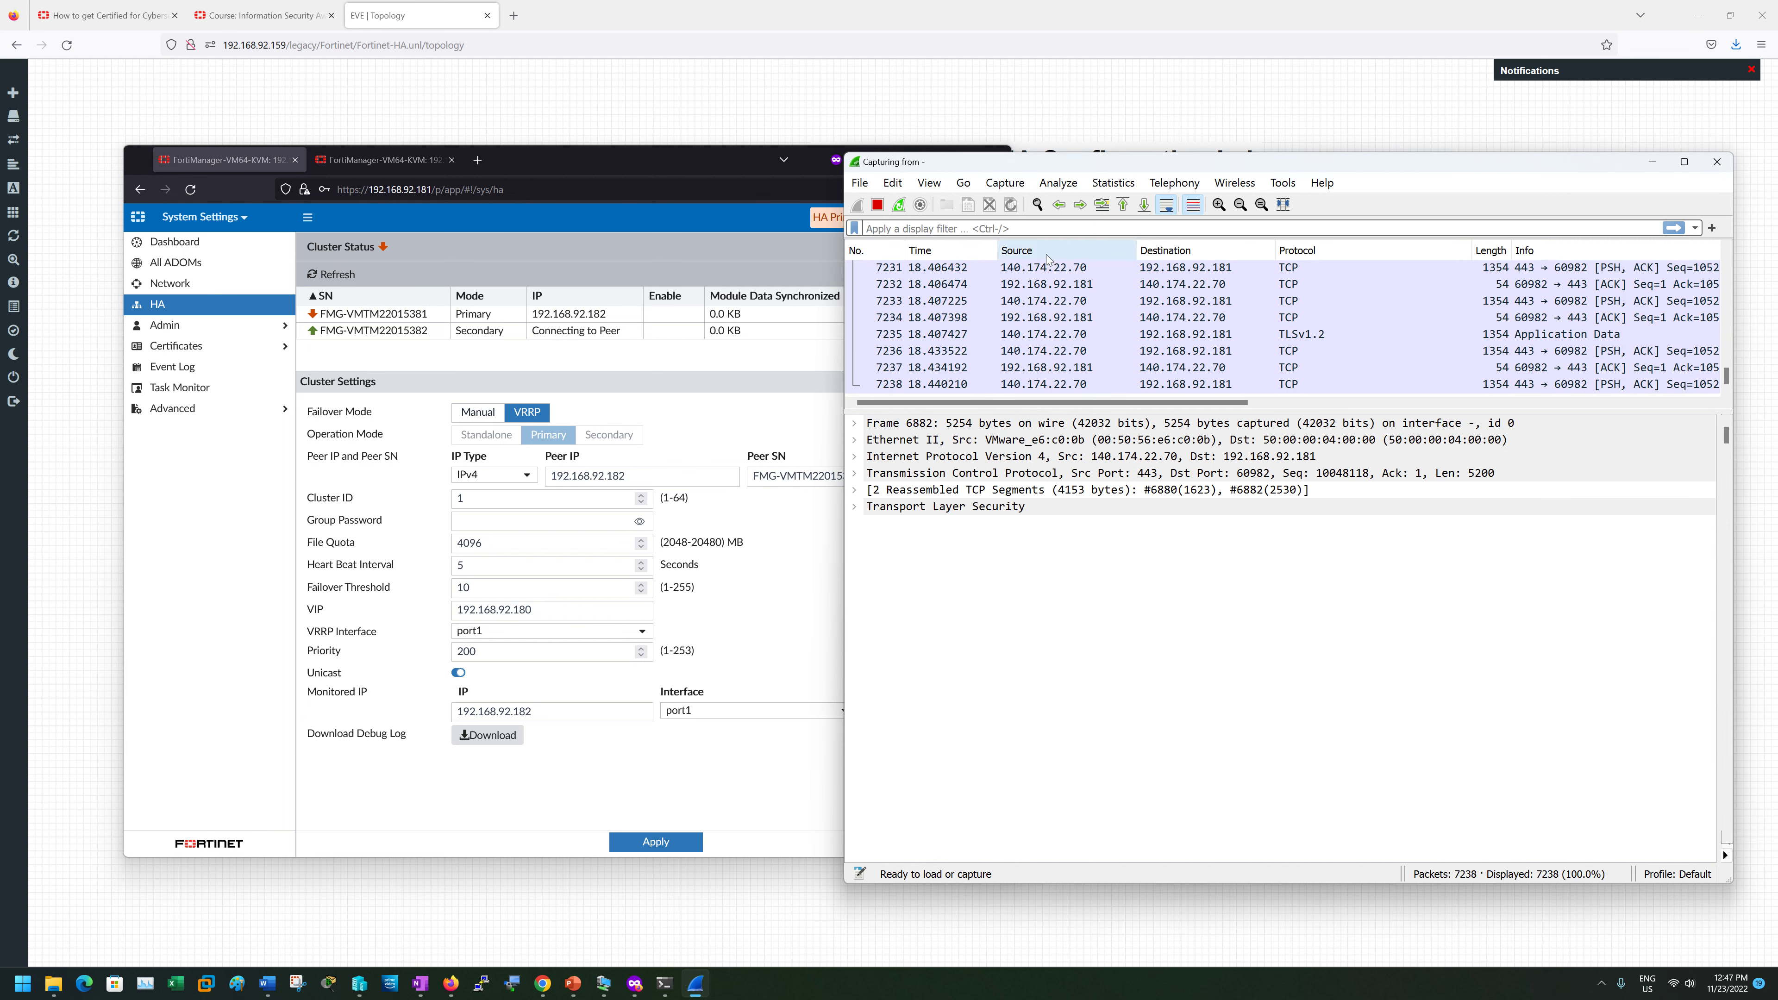
{"action": "left_click", "coordinate": [1014, 228]}
{"action": "type", "text": "vrrp"}
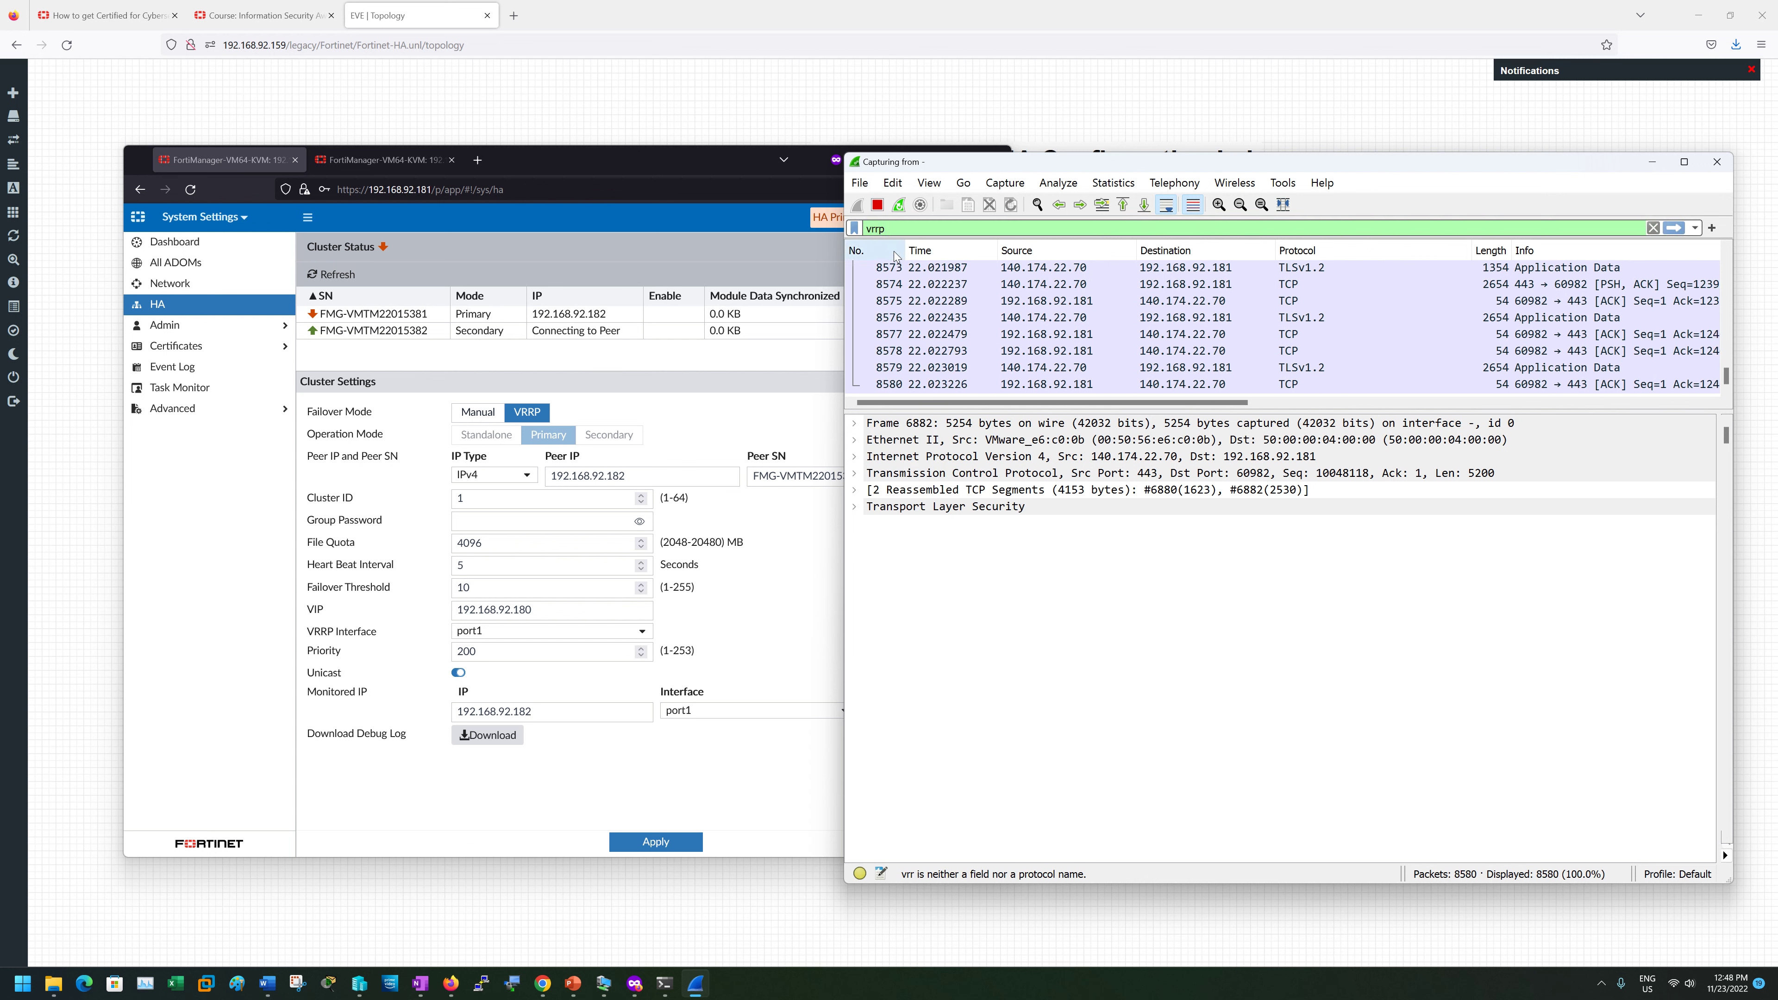
{"action": "key", "text": "Return"}
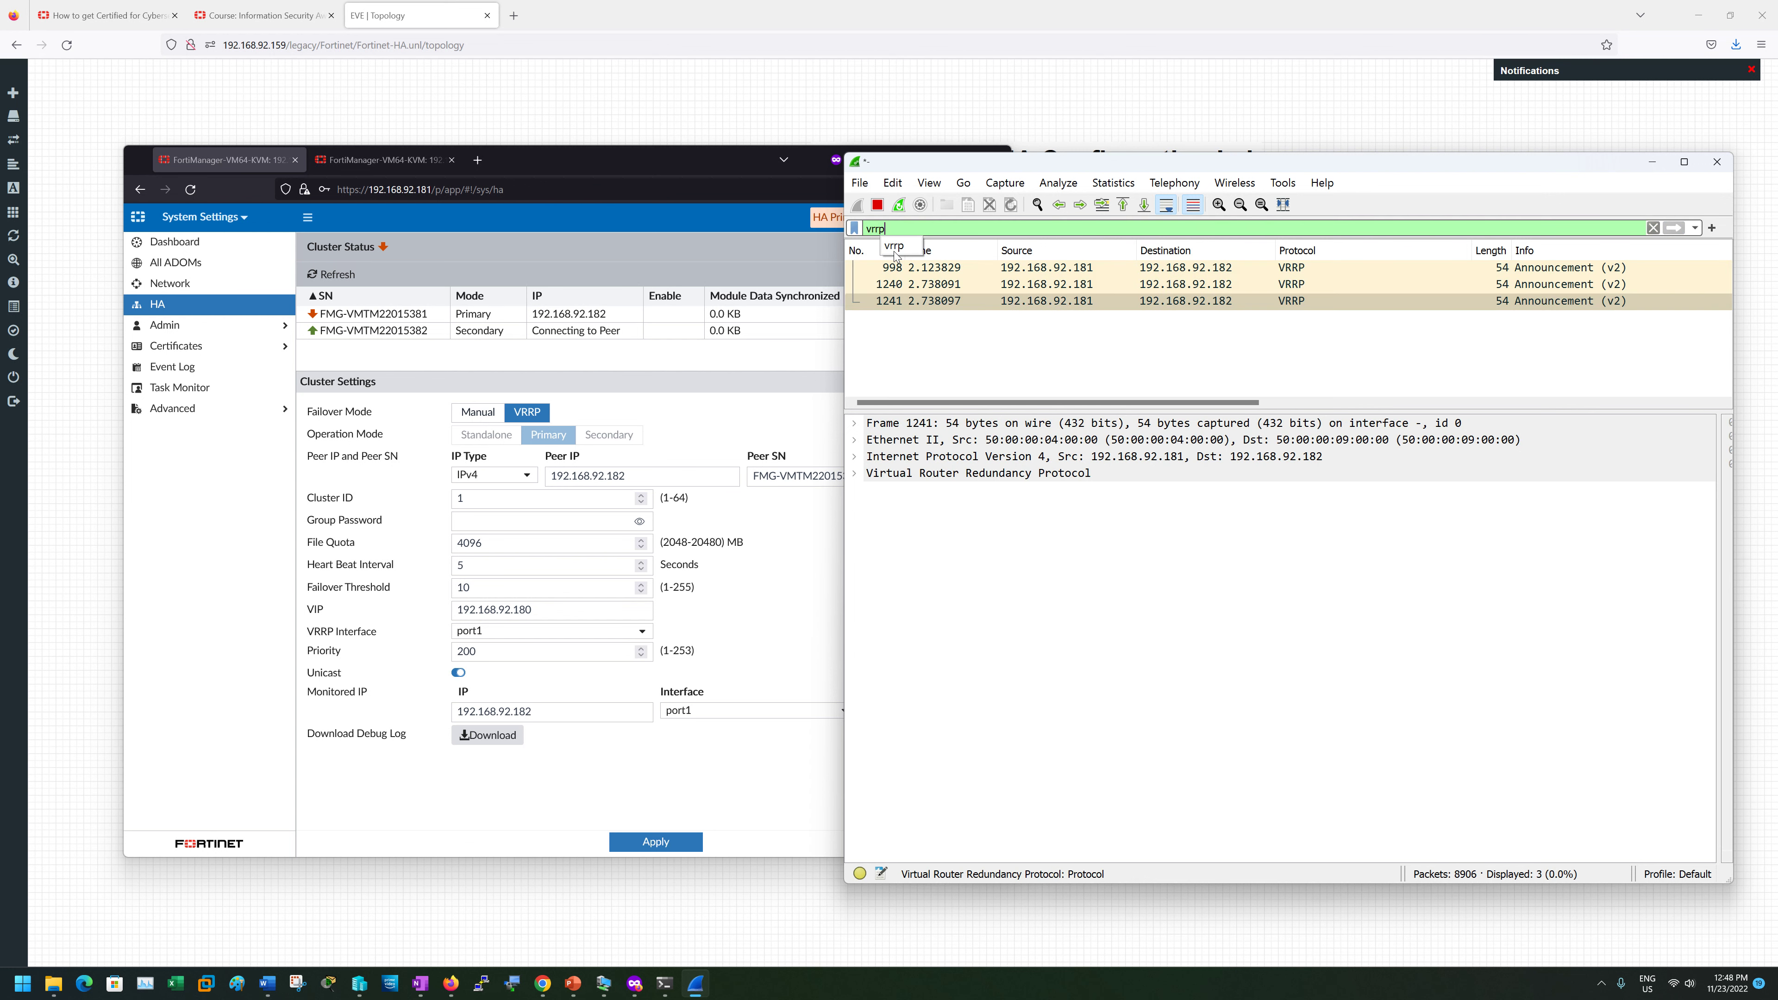
{"action": "left_click", "coordinate": [1198, 302]}
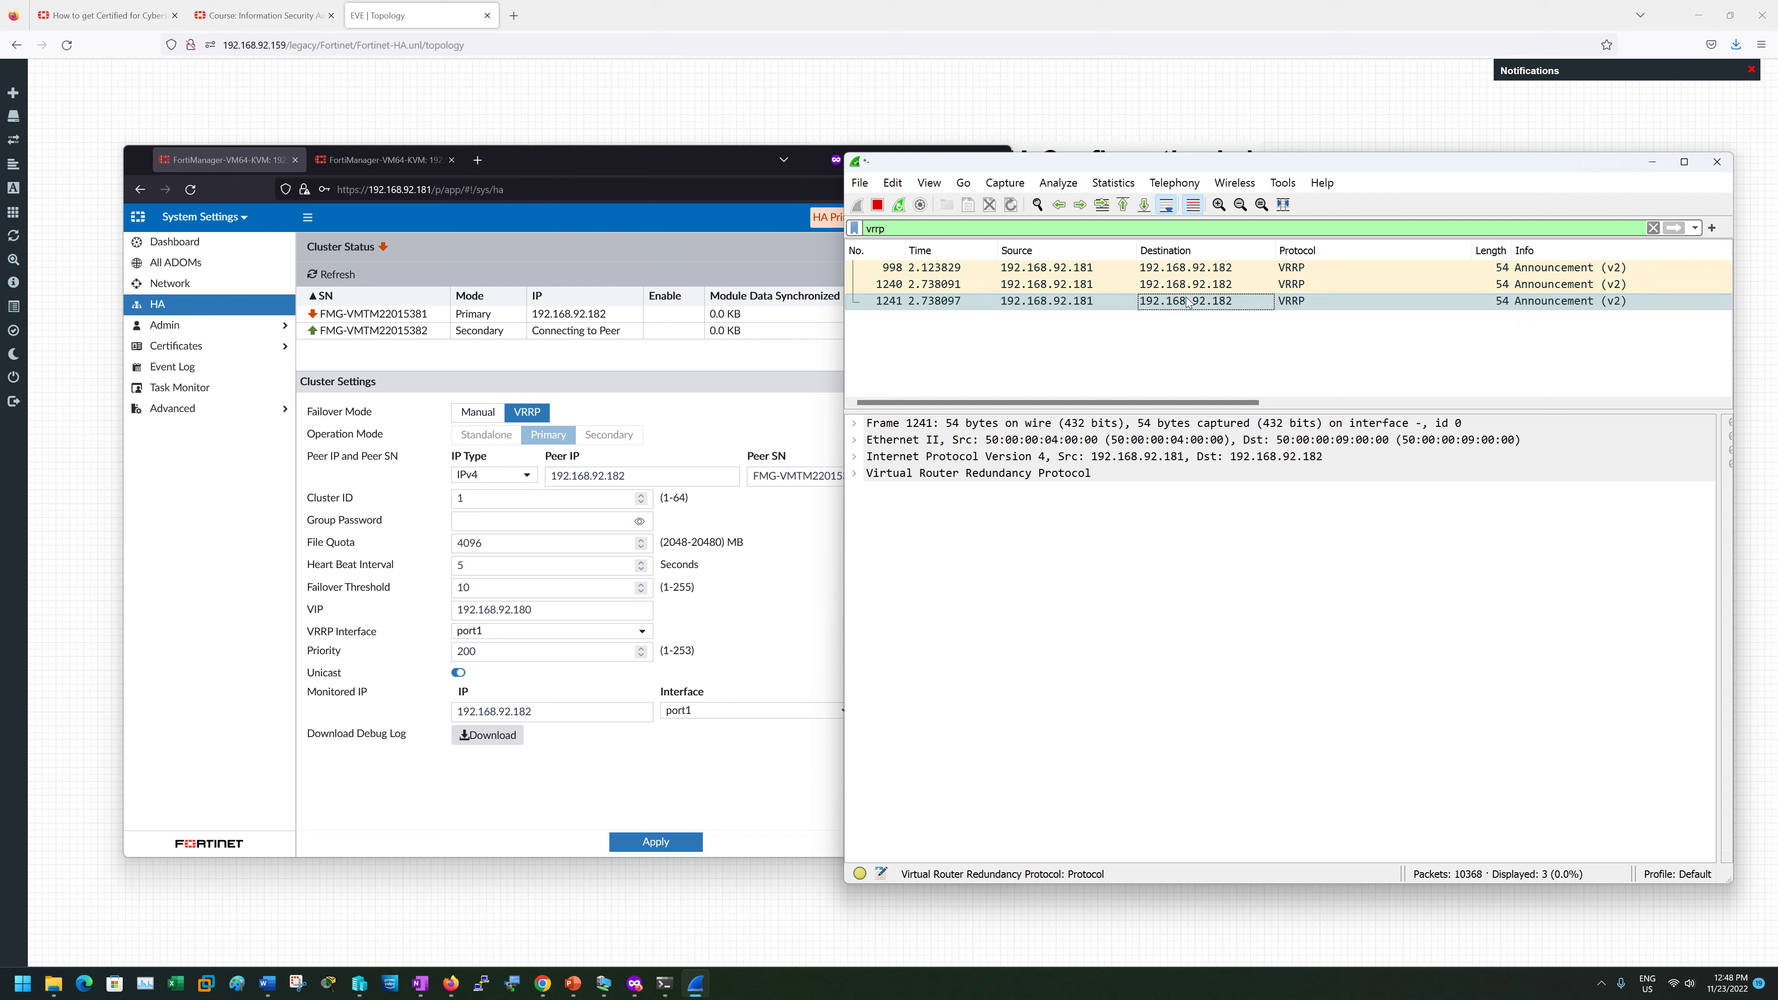
{"action": "left_click", "coordinate": [855, 477]}
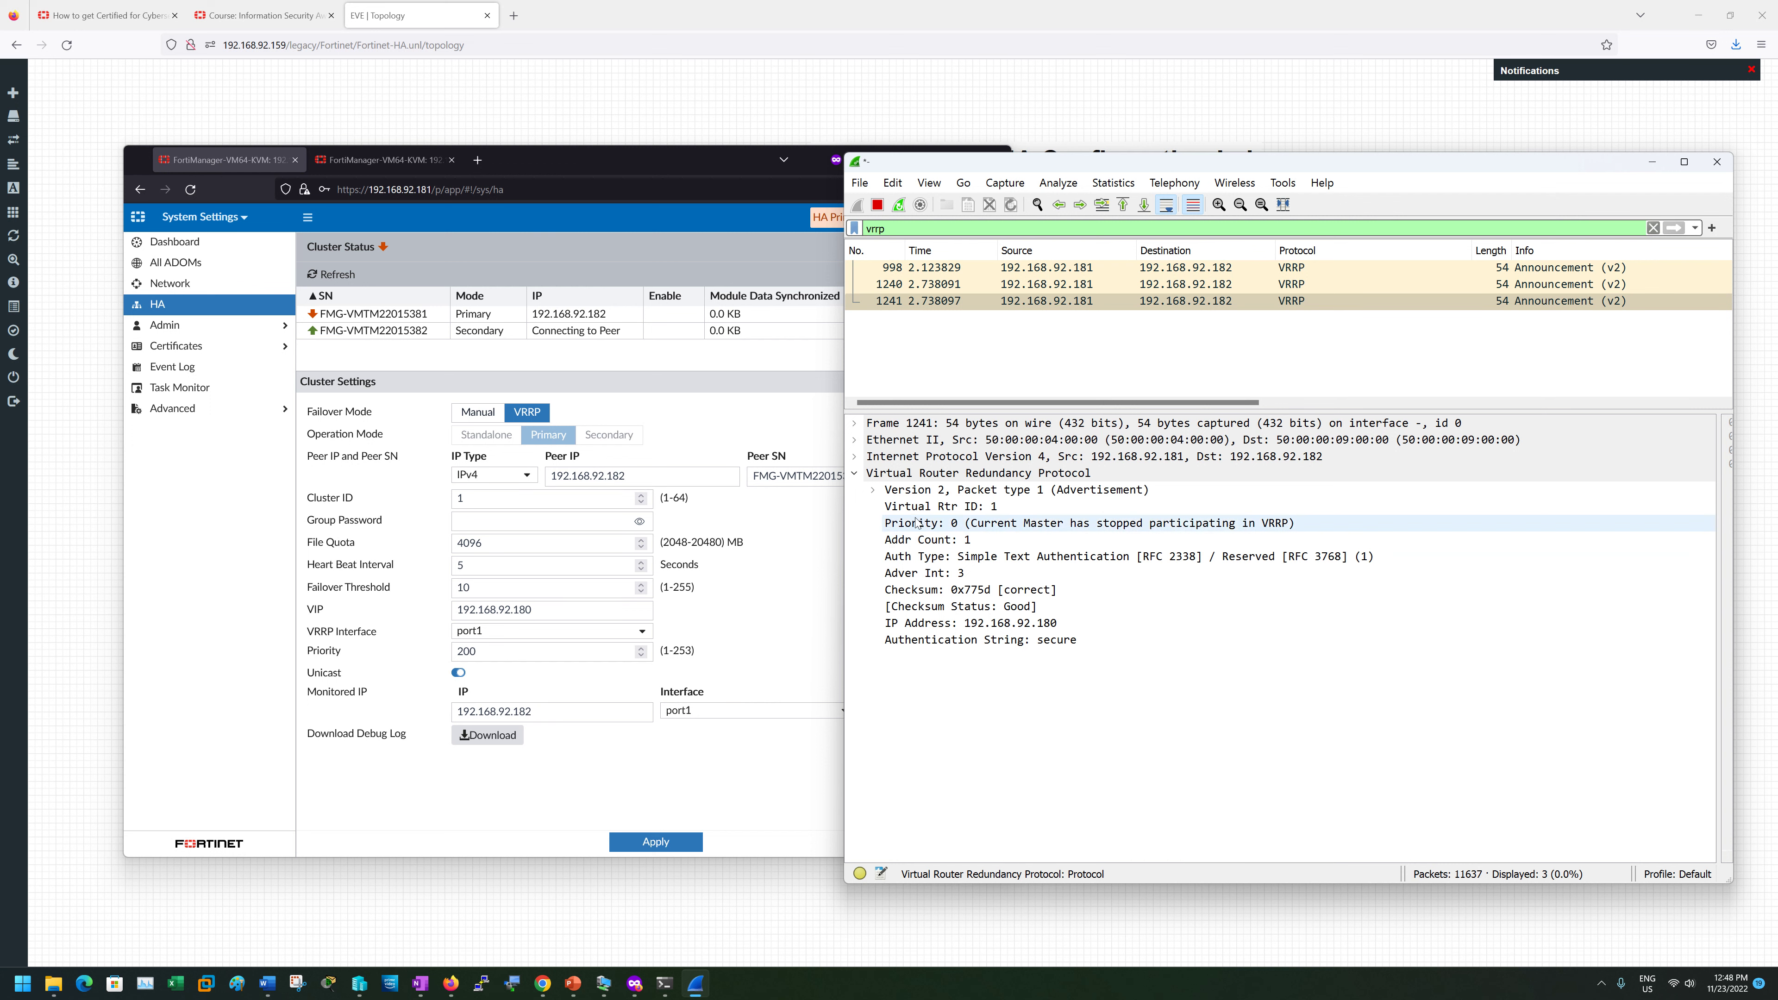
{"action": "left_click", "coordinate": [873, 490]}
{"action": "left_click", "coordinate": [1035, 526]}
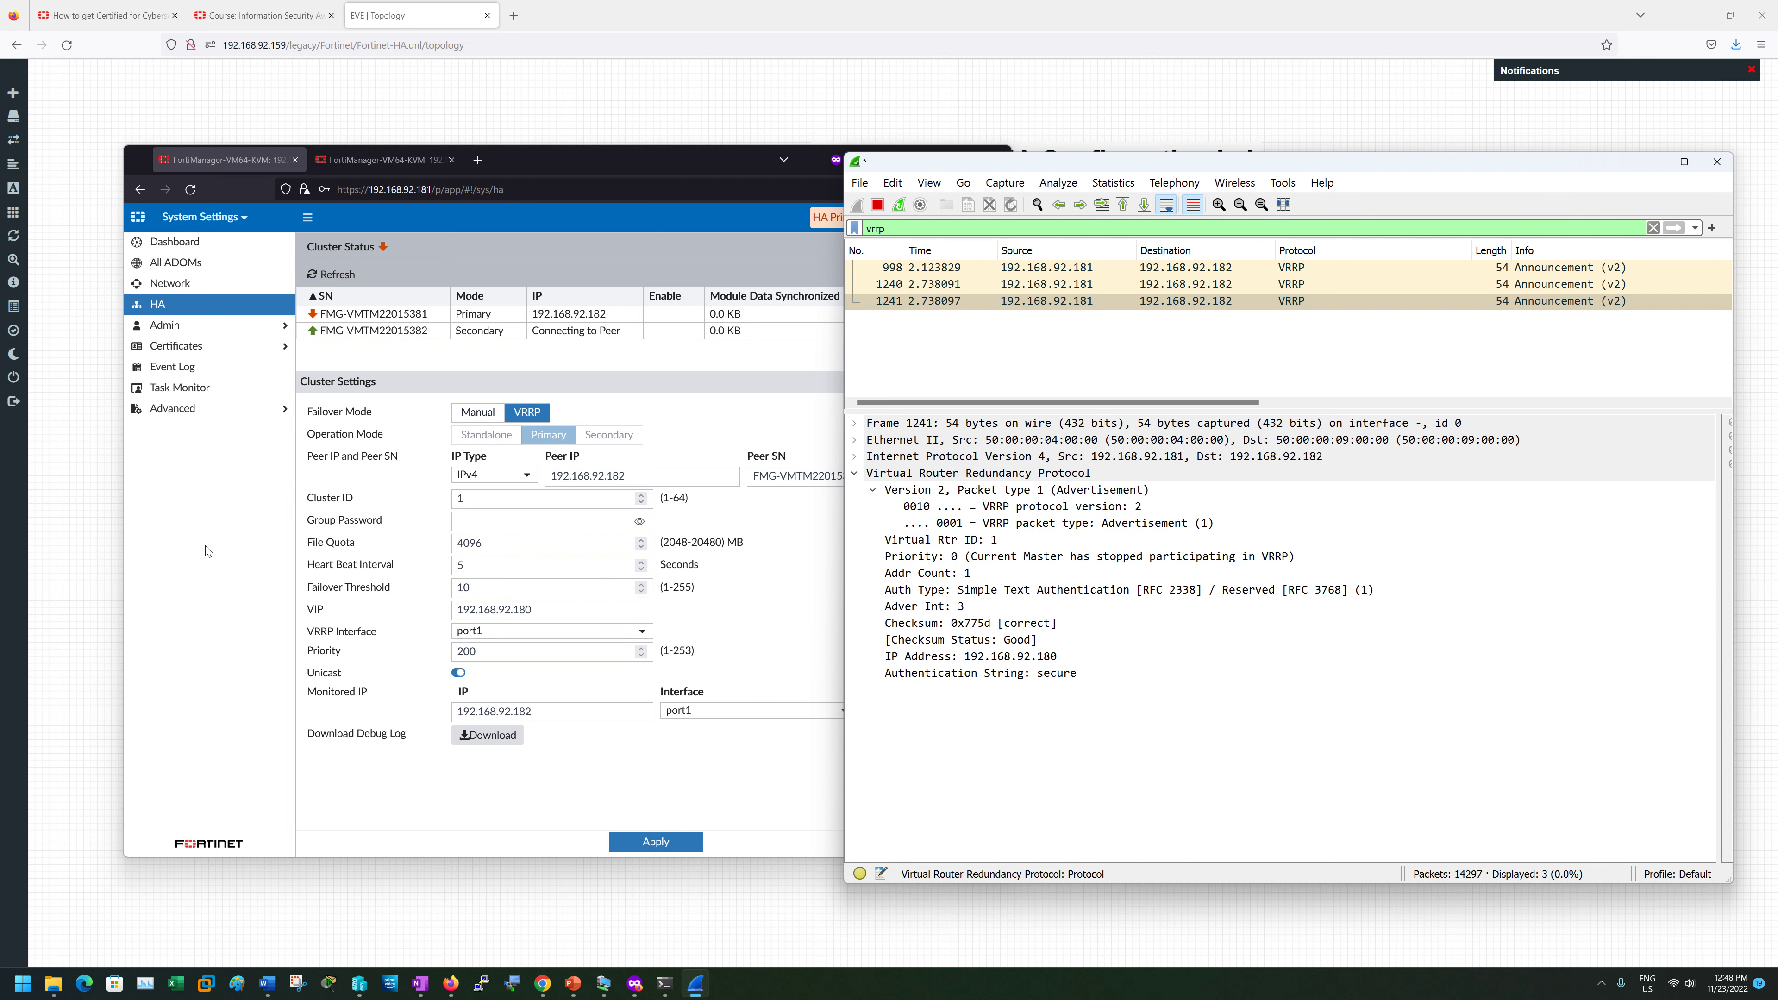
{"action": "left_click", "coordinate": [181, 300]}
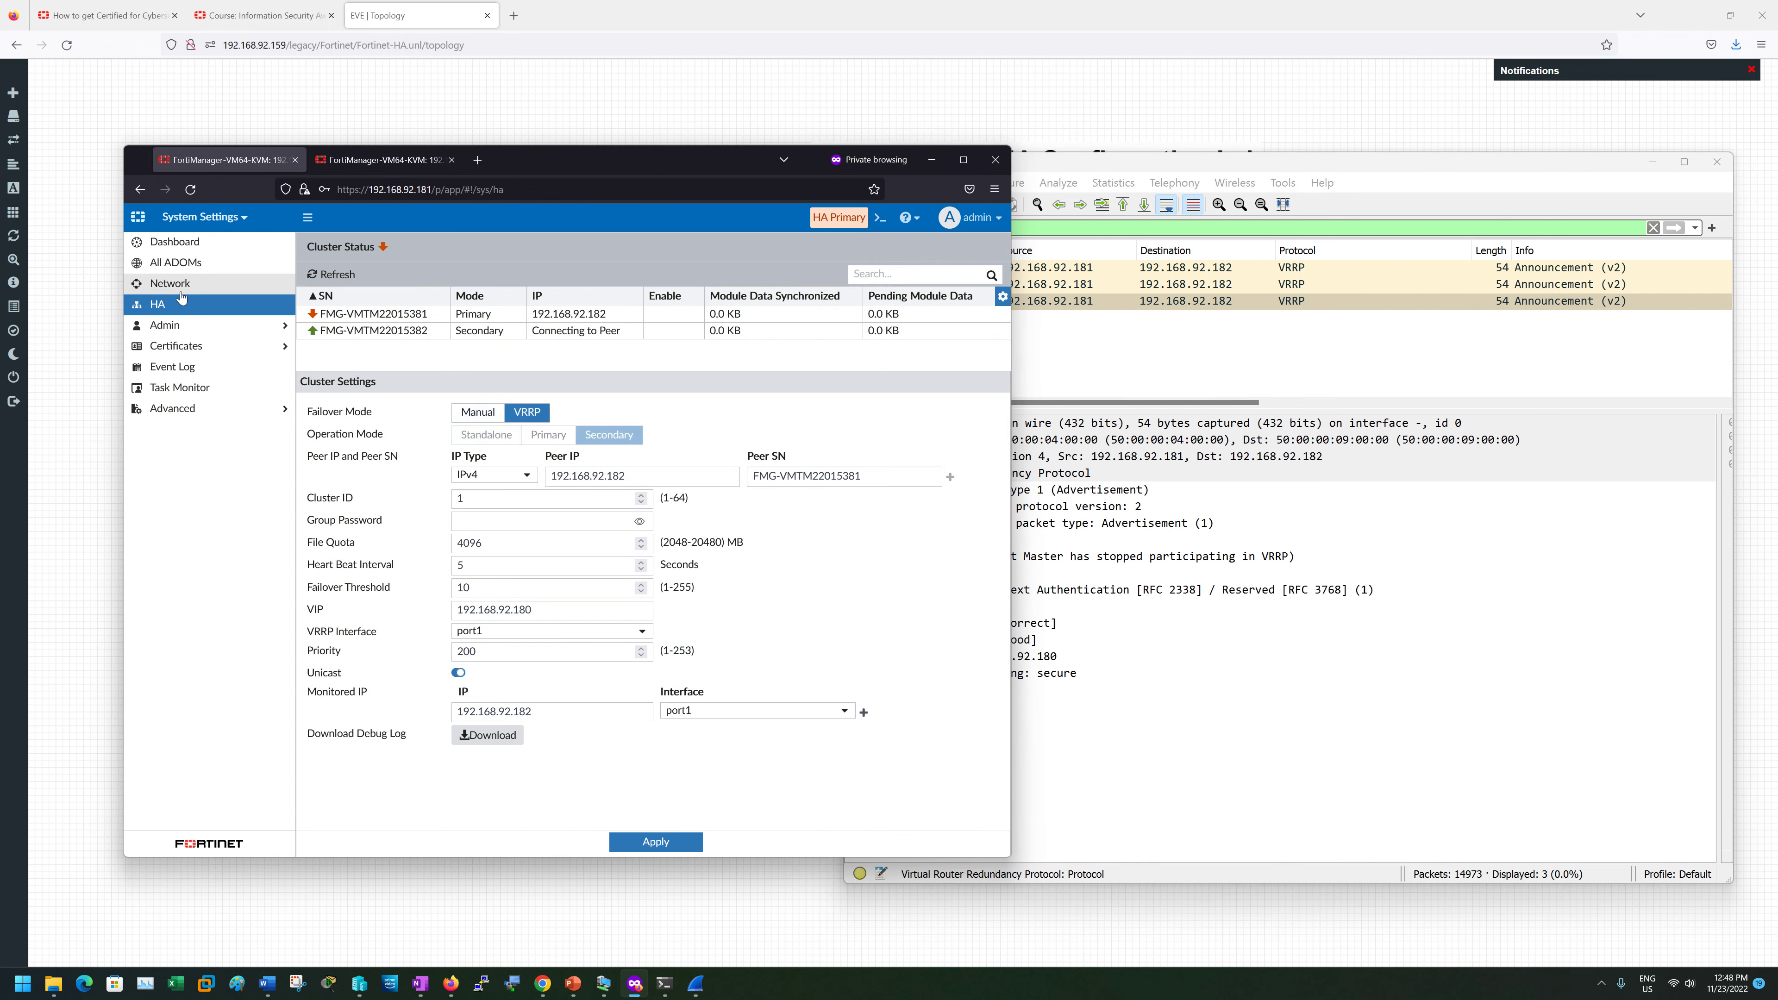
- Compare the priorities of VRRP announcement frames 1241 and 1240 in Wireshark
{"action": "left_click", "coordinate": [182, 285]}
{"action": "left_click", "coordinate": [181, 304]}
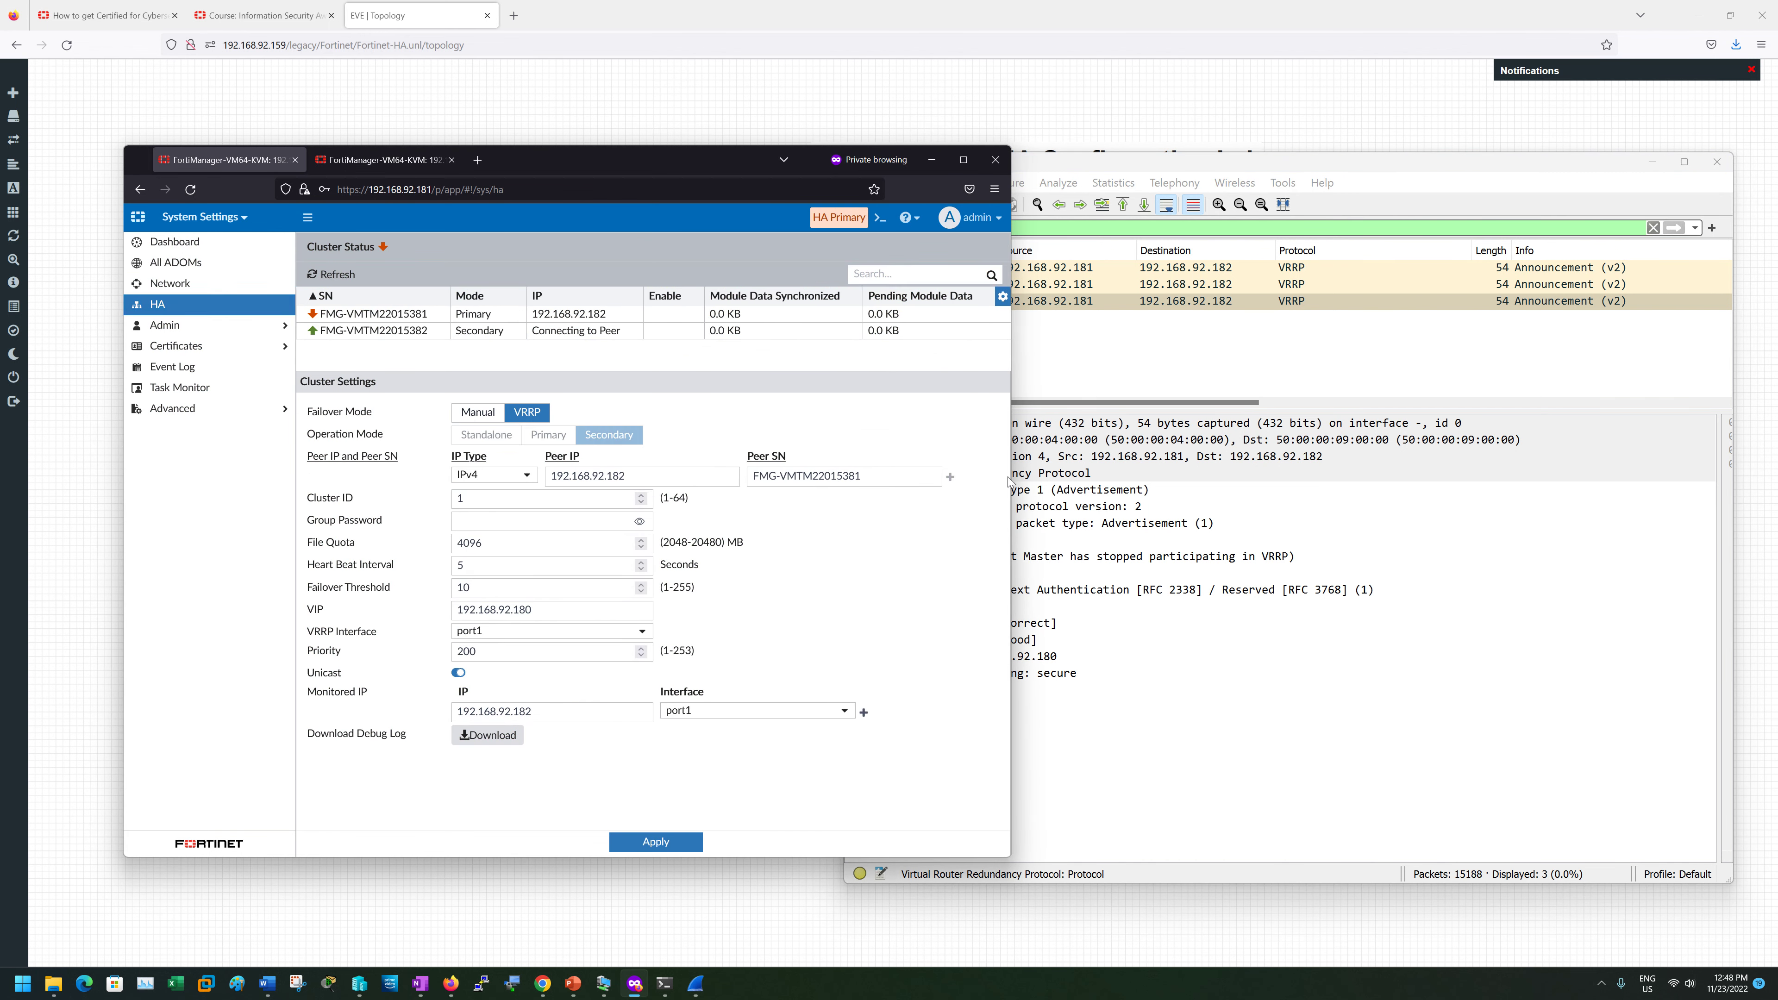
{"action": "left_click", "coordinate": [1162, 362]}
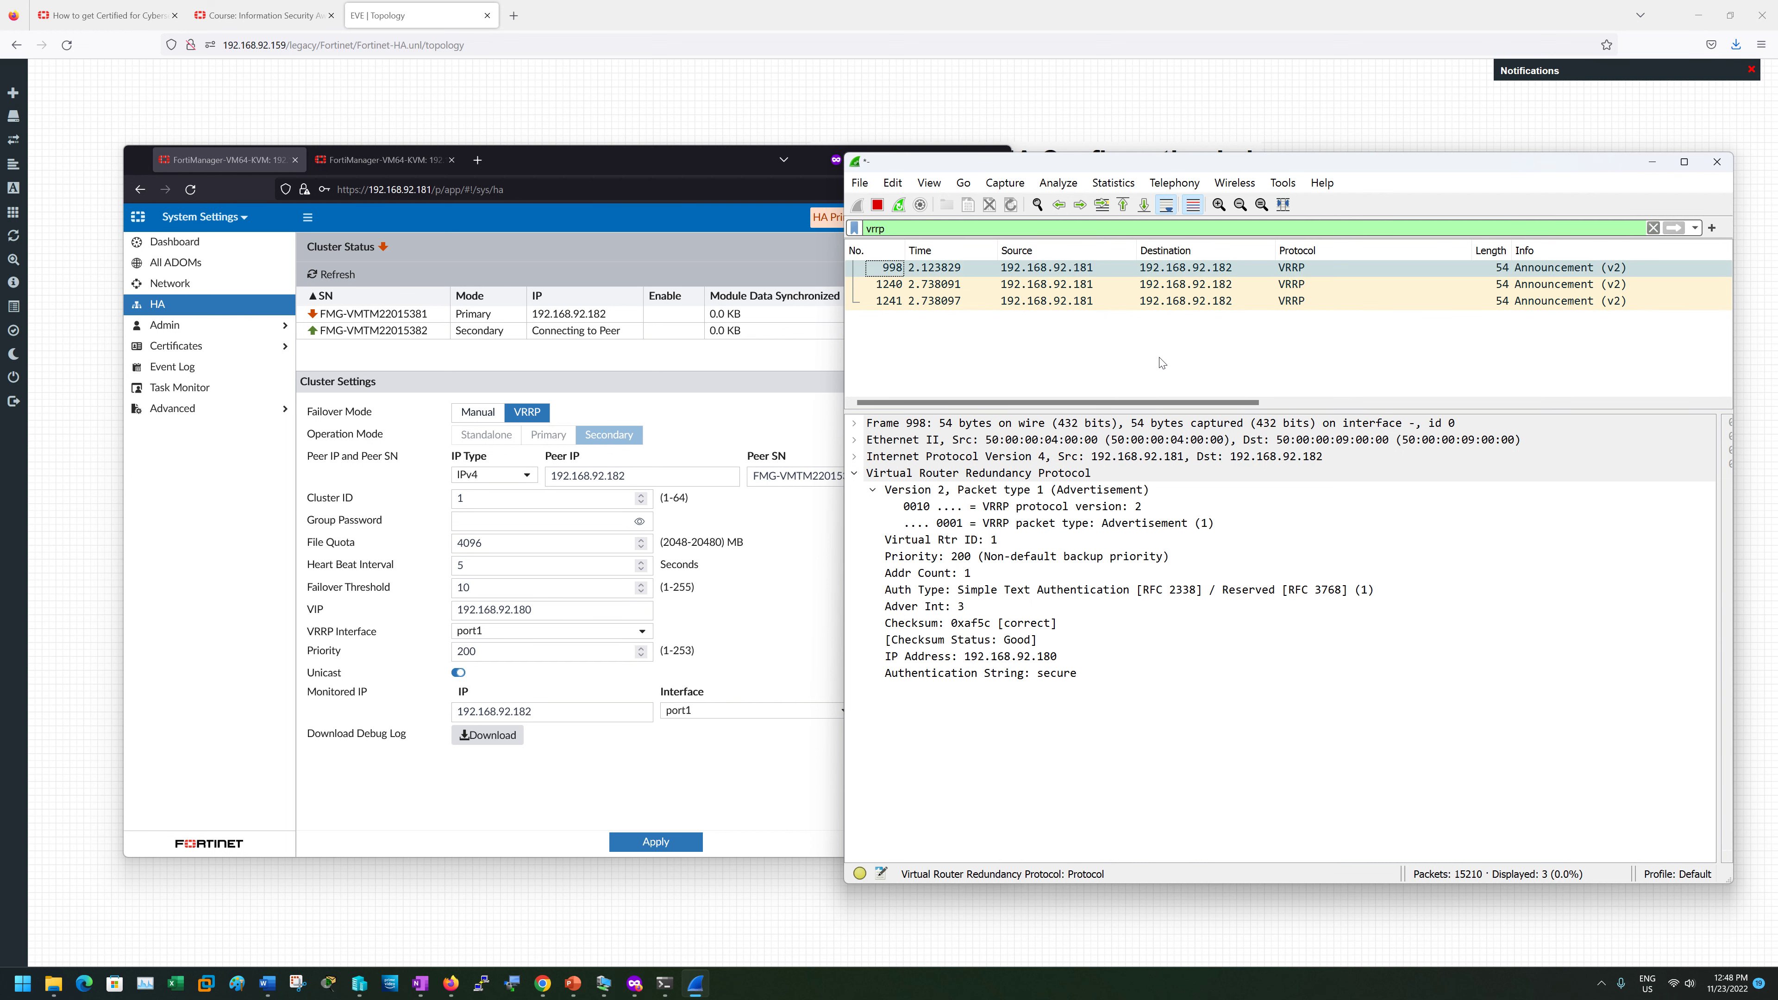
{"action": "left_click", "coordinate": [1169, 301]}
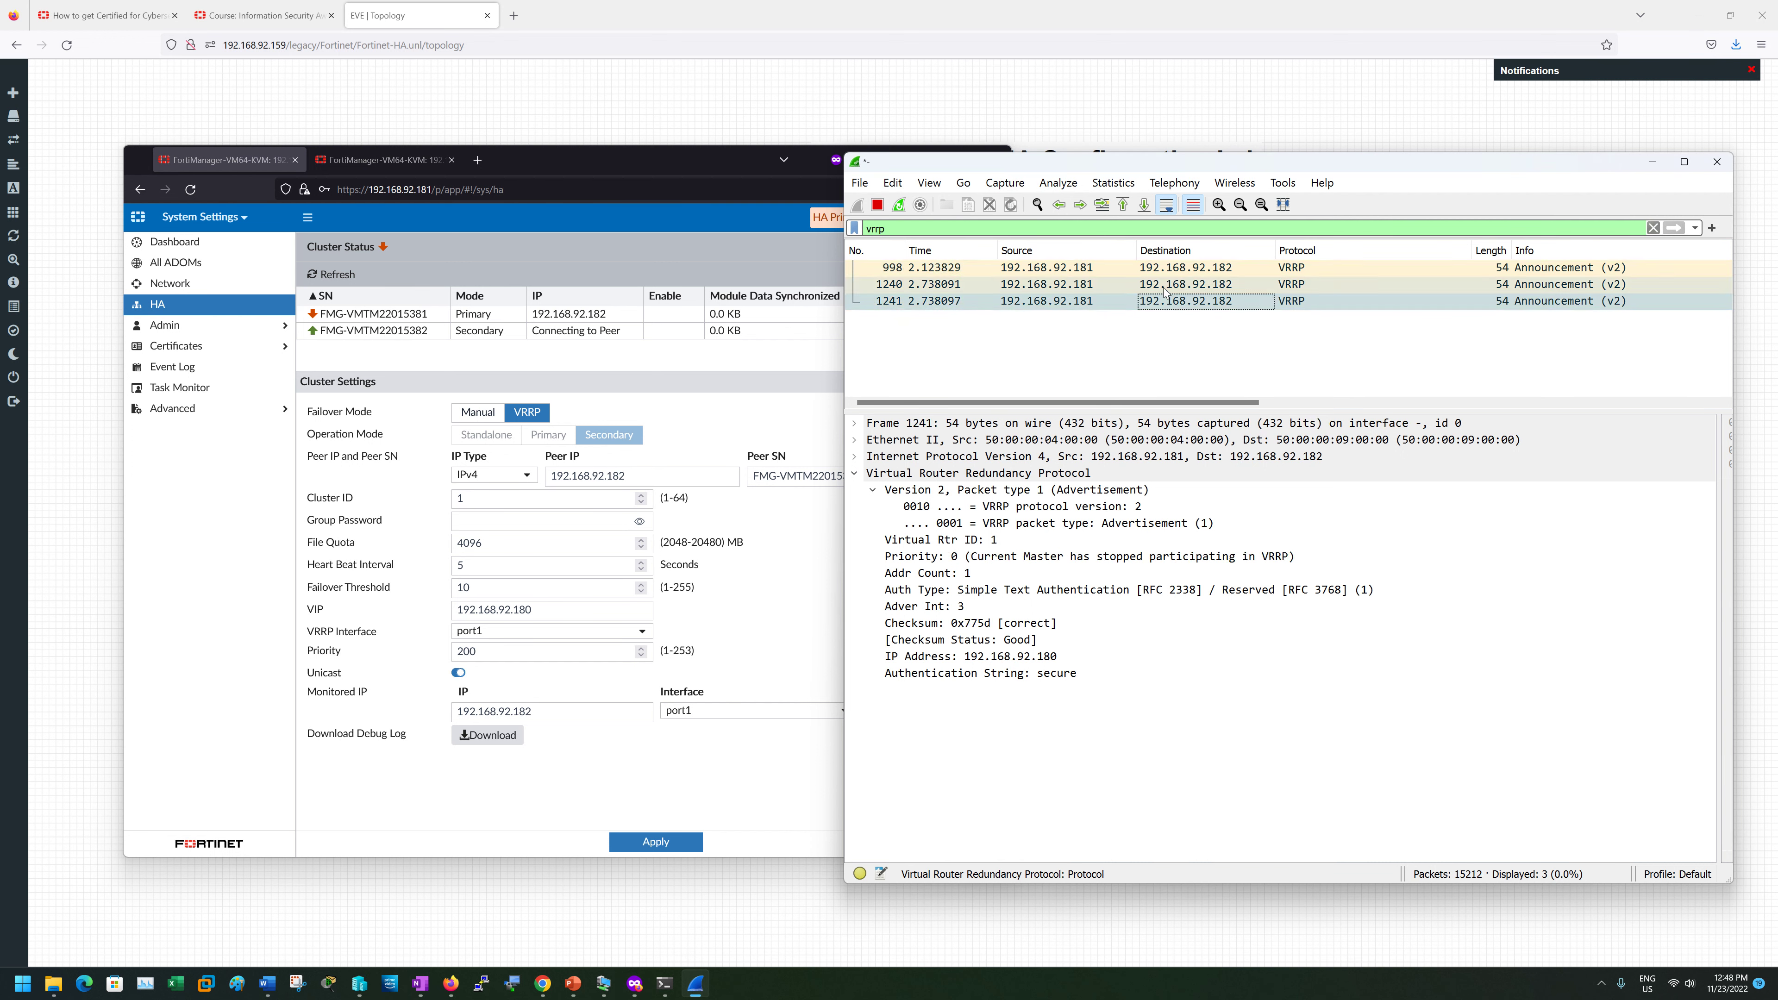
{"action": "left_click", "coordinate": [1161, 285]}
- Compare both units' HA pages, then reload the 192.168.92.182 unit's HA and Network settings
{"action": "left_click", "coordinate": [388, 160]}
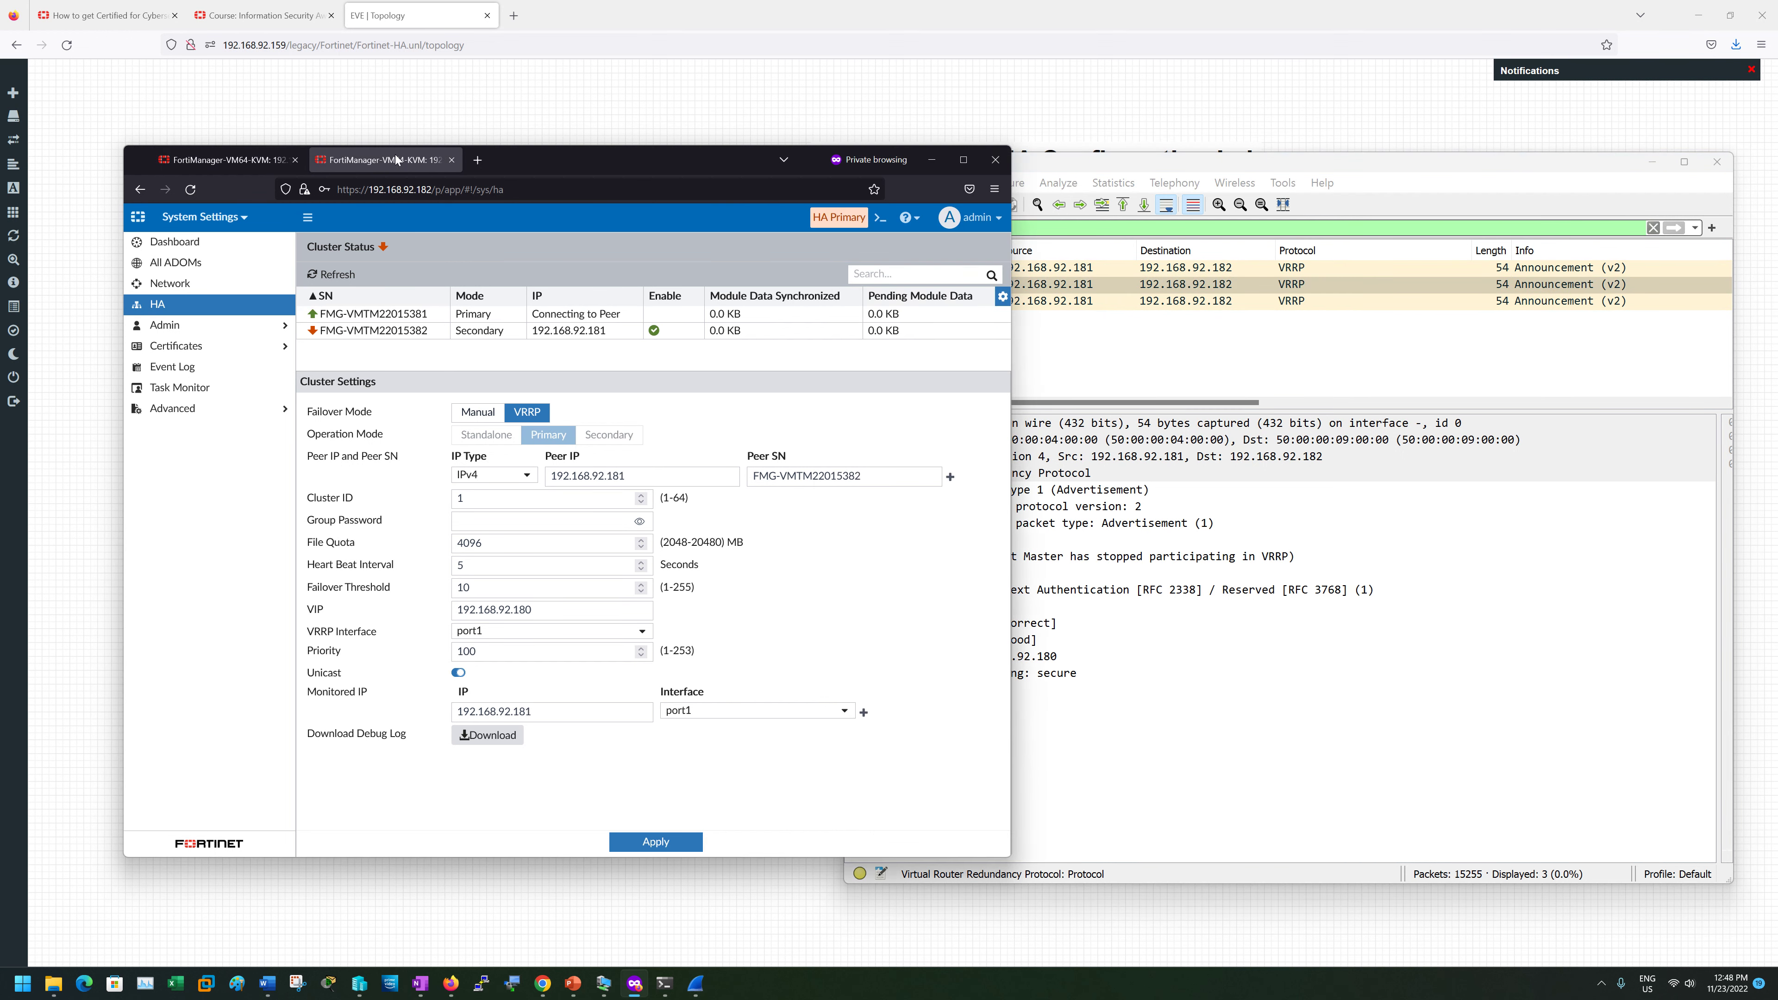
{"action": "left_click", "coordinate": [223, 160]}
{"action": "left_click", "coordinate": [346, 159]}
{"action": "left_click", "coordinate": [221, 306]}
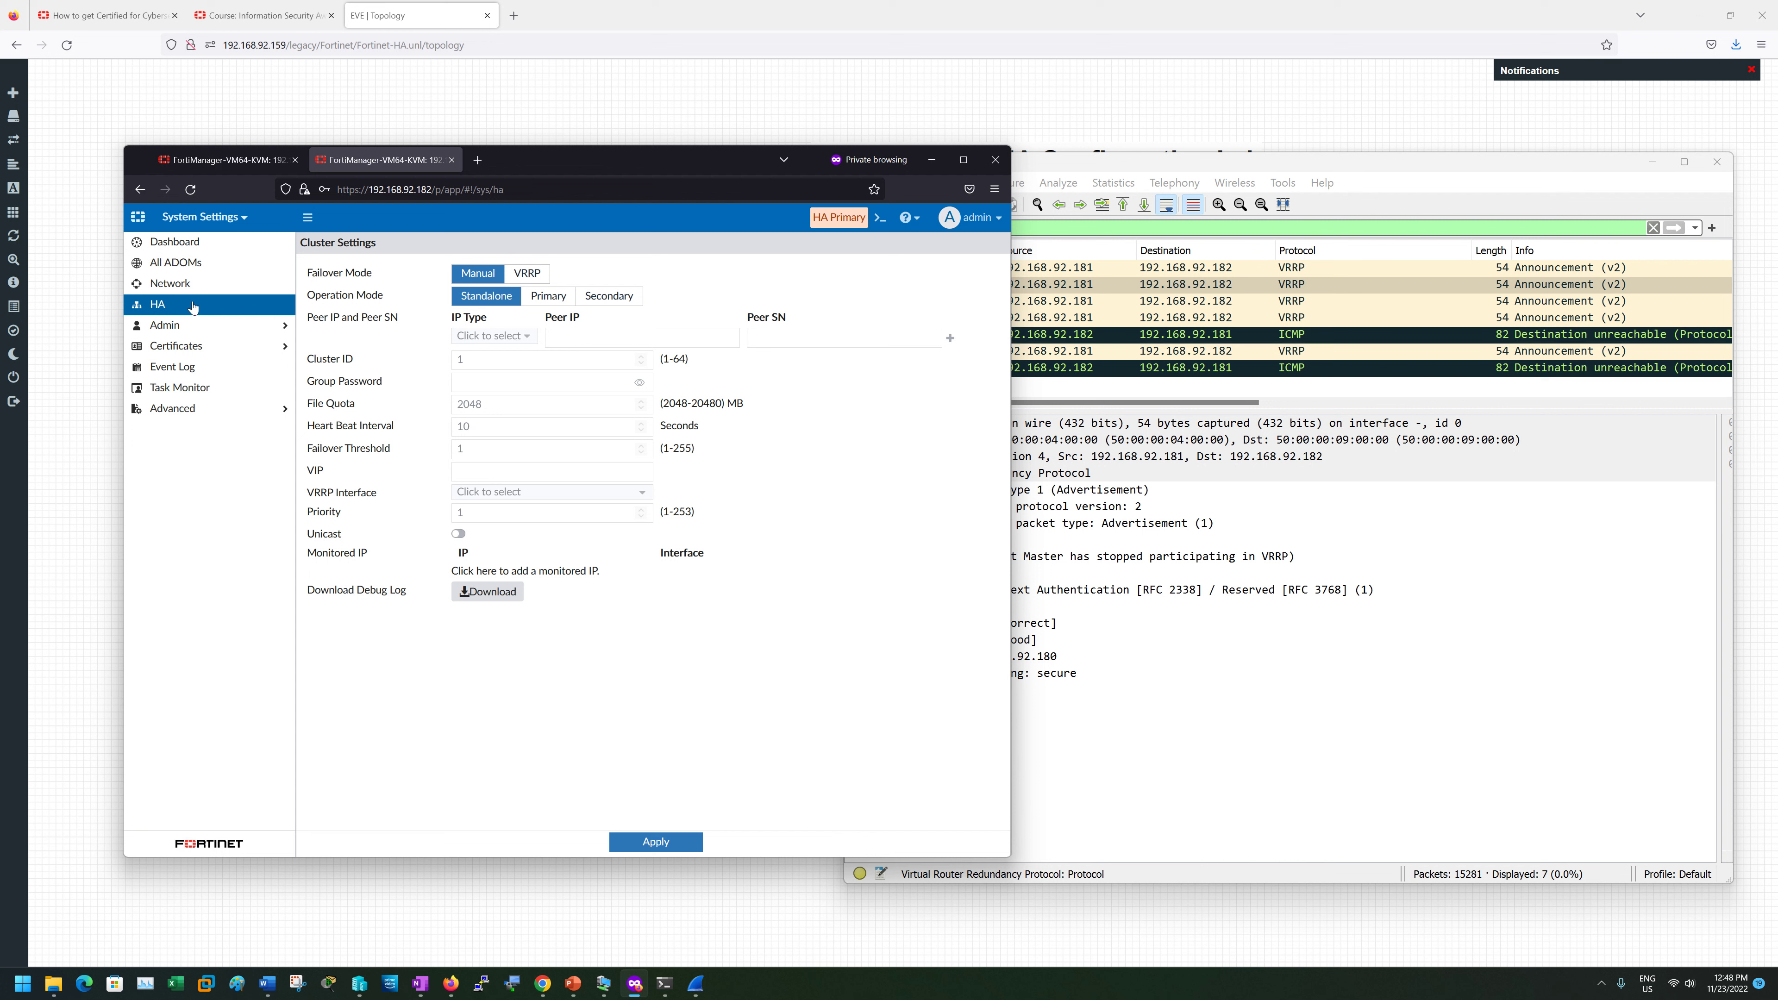
{"action": "left_click", "coordinate": [176, 284]}
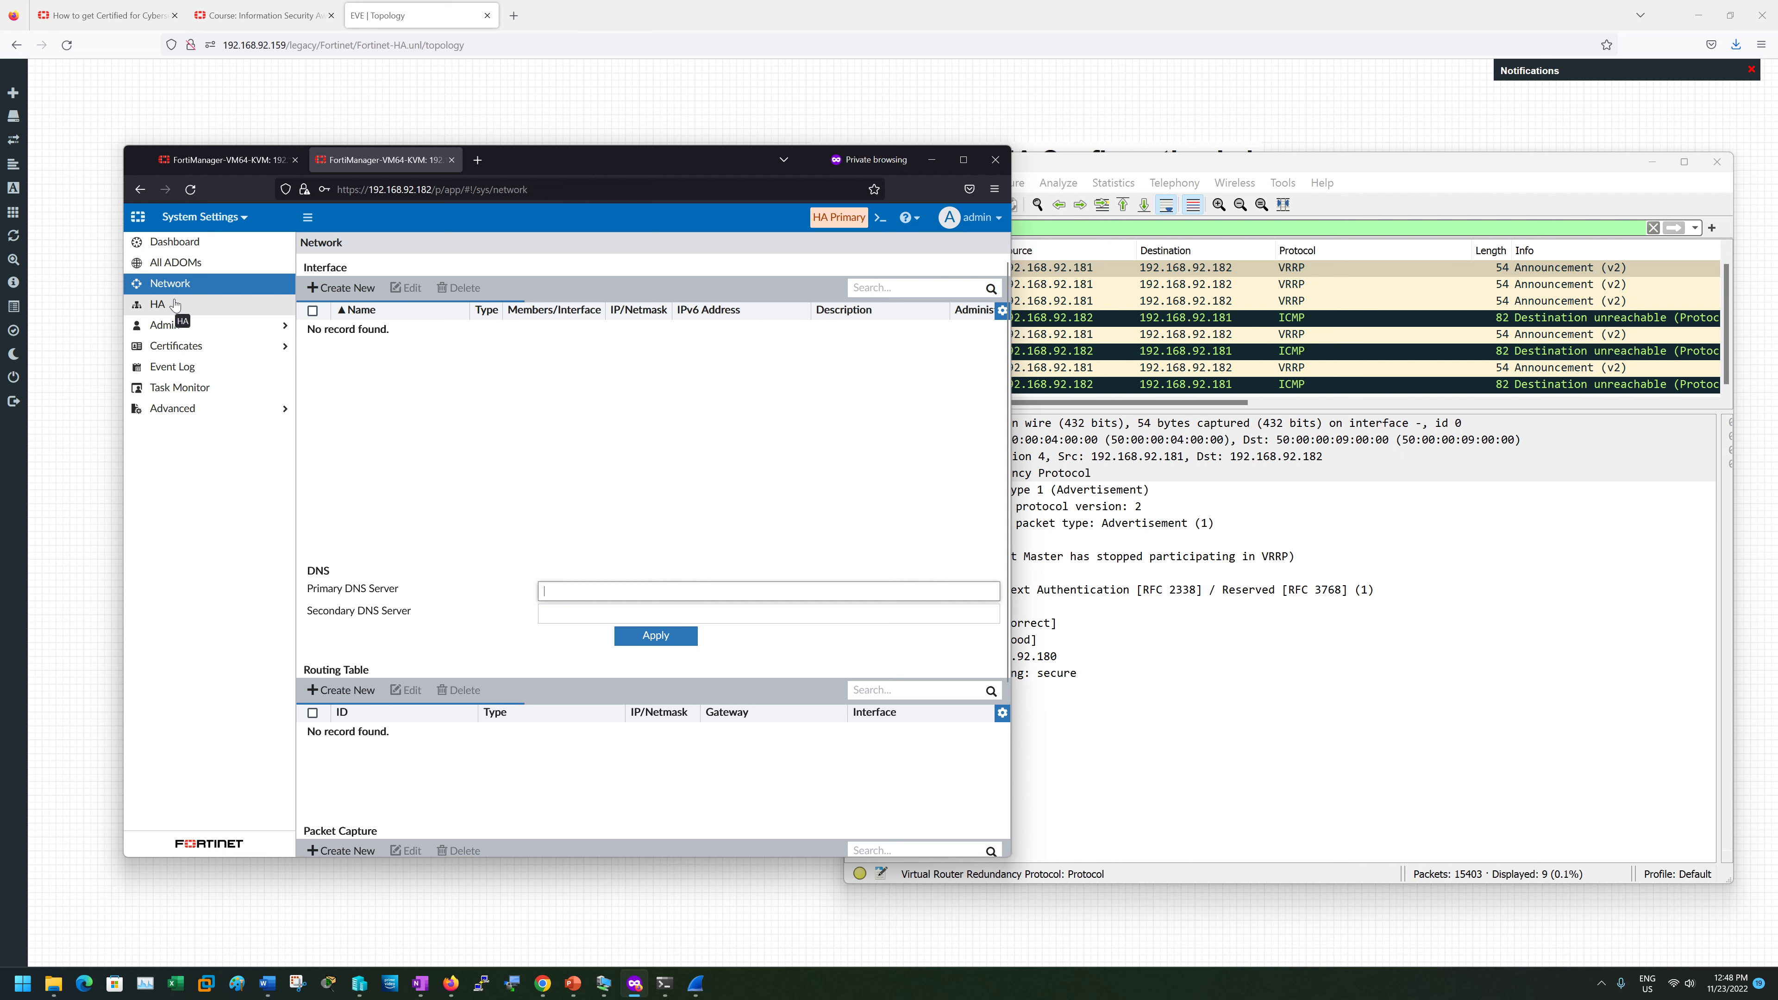
{"action": "left_click", "coordinate": [182, 281]}
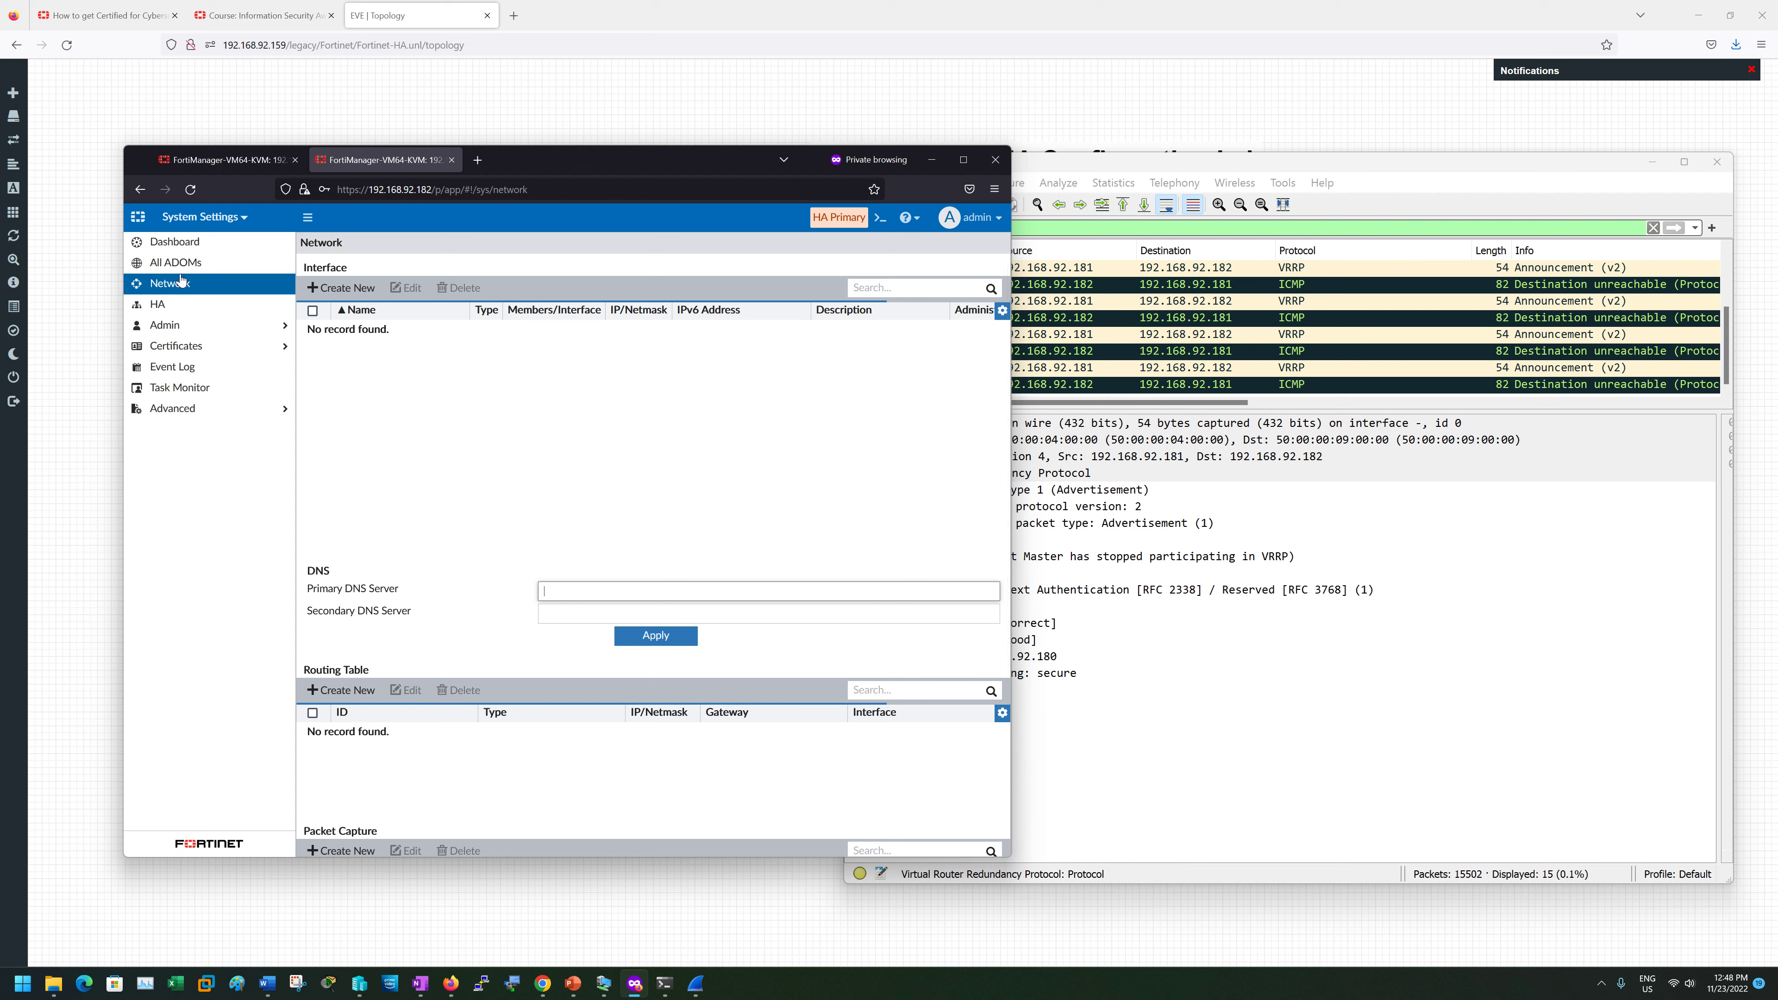
- Reload the 192.168.92.181 unit's HA cluster status, then reload the 192.168.92.182 unit's page
{"action": "left_click", "coordinate": [238, 159]}
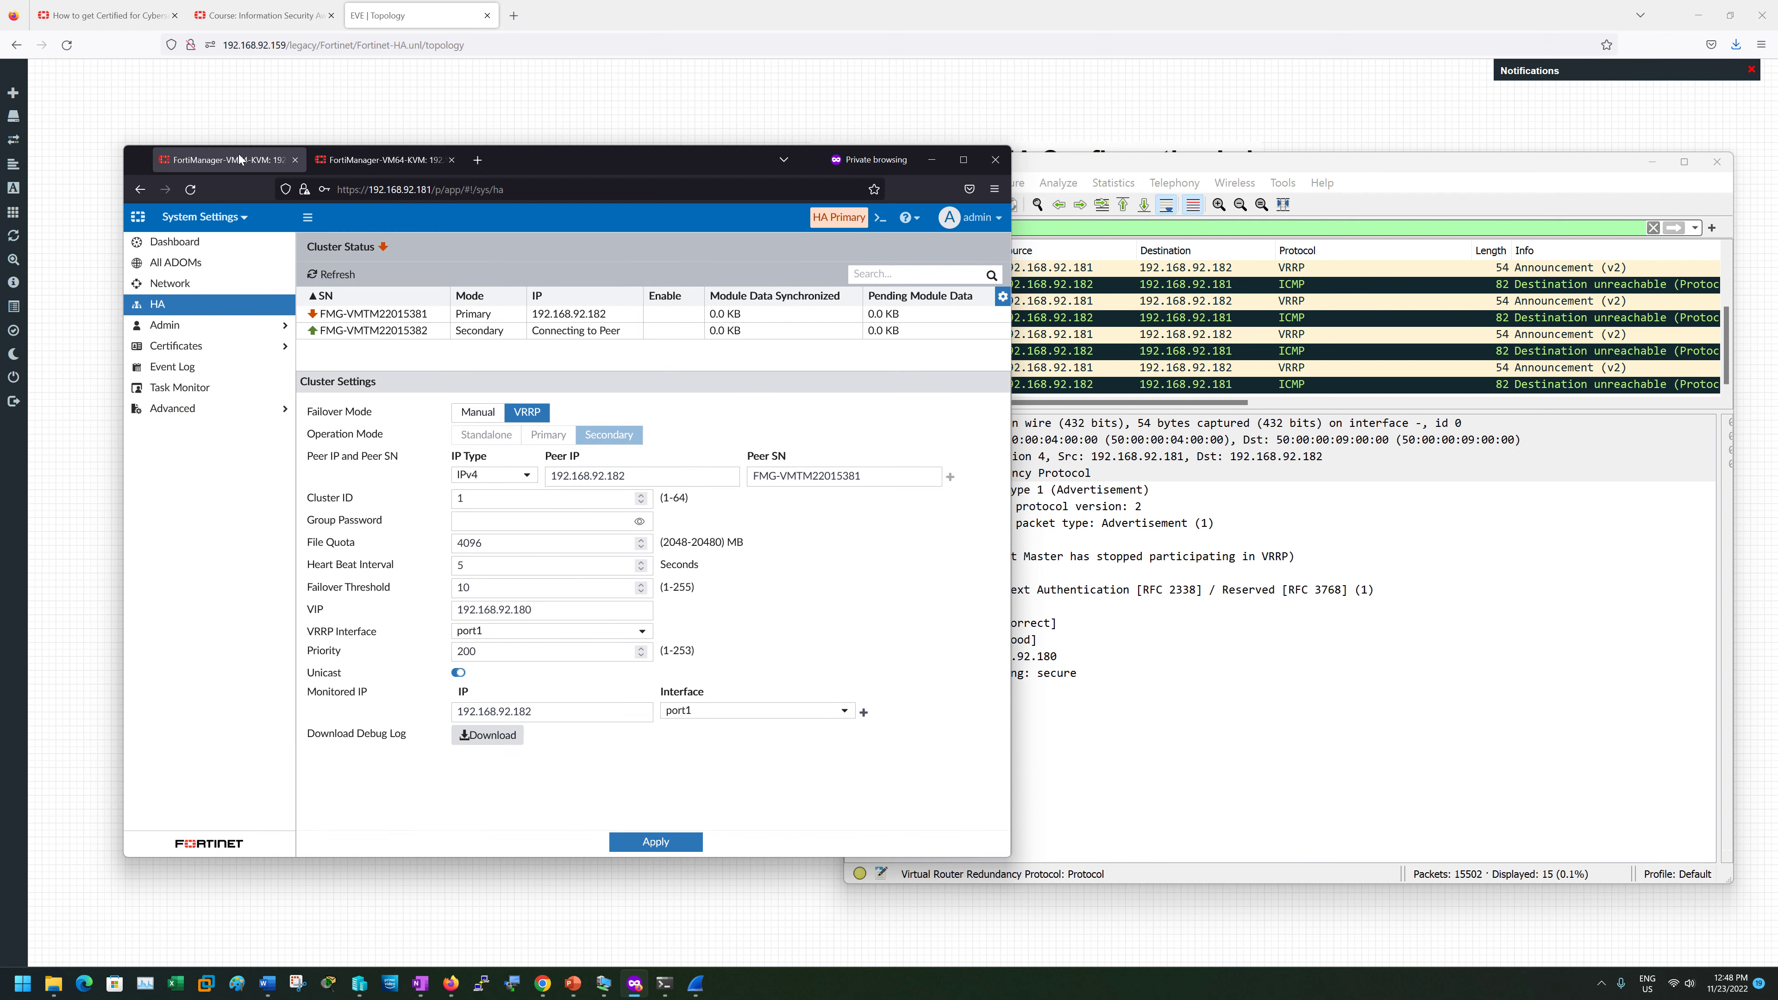
{"action": "left_click", "coordinate": [207, 305]}
{"action": "left_click", "coordinate": [198, 306]}
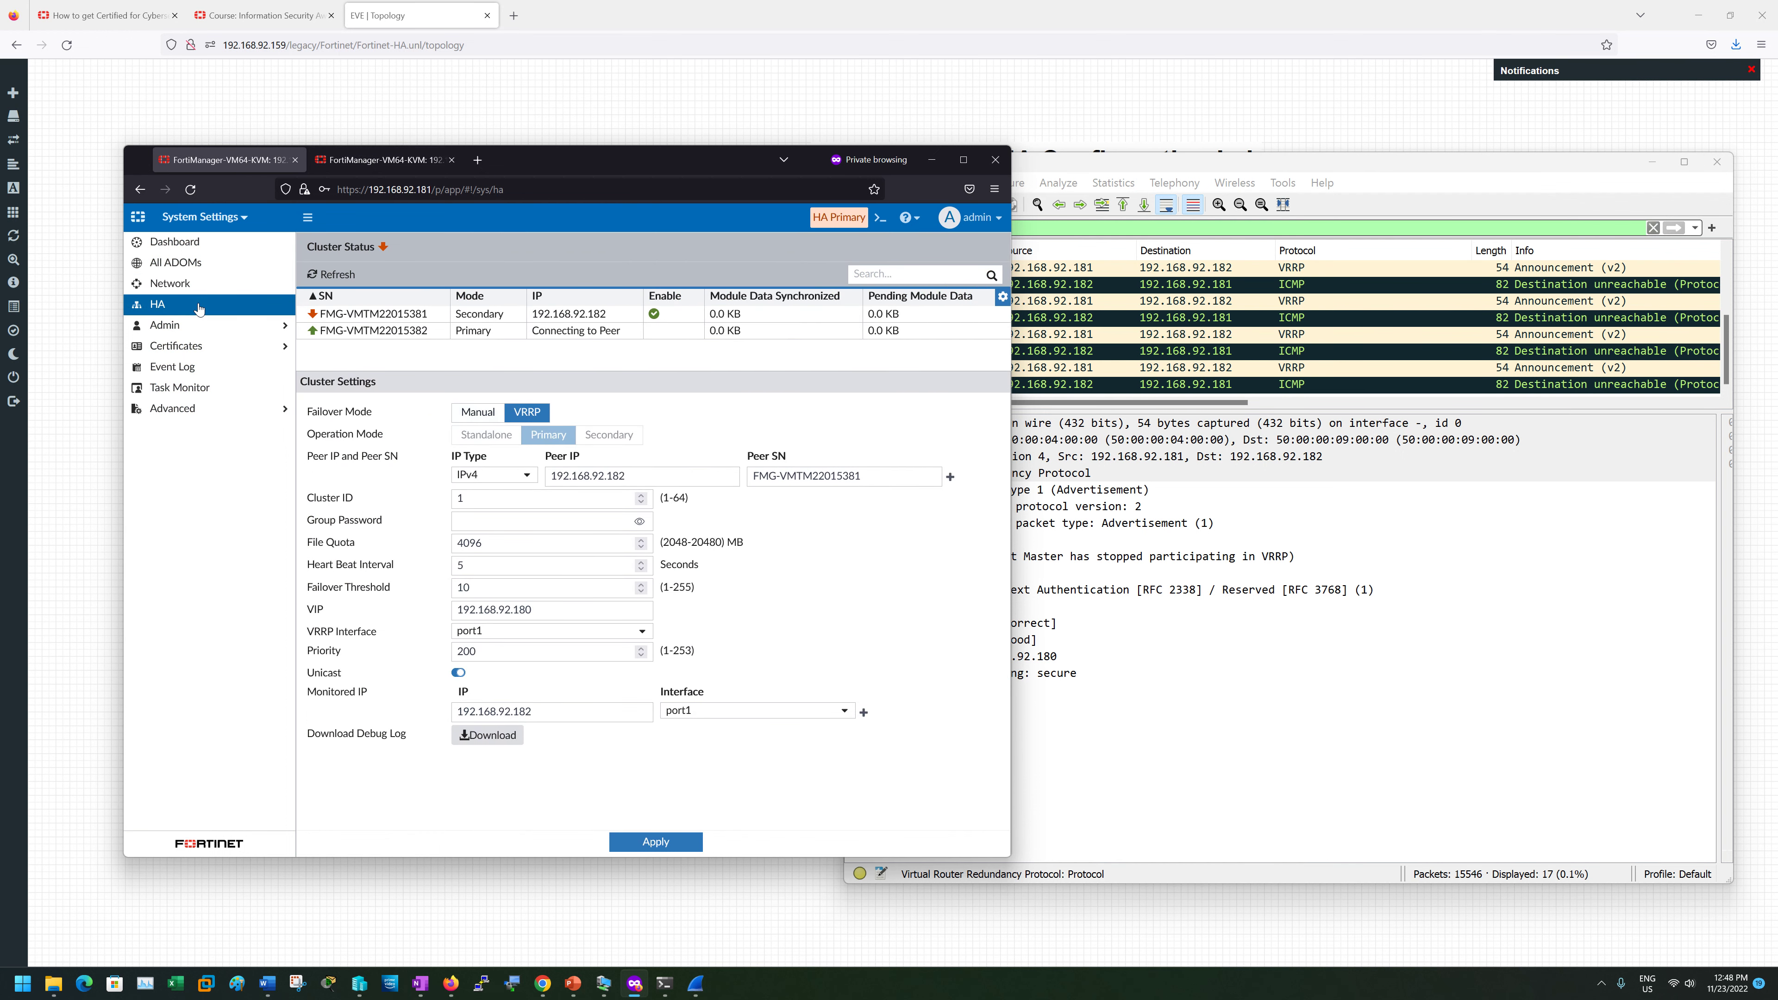
{"action": "left_click", "coordinate": [376, 158]}
{"action": "left_click", "coordinate": [190, 189]}
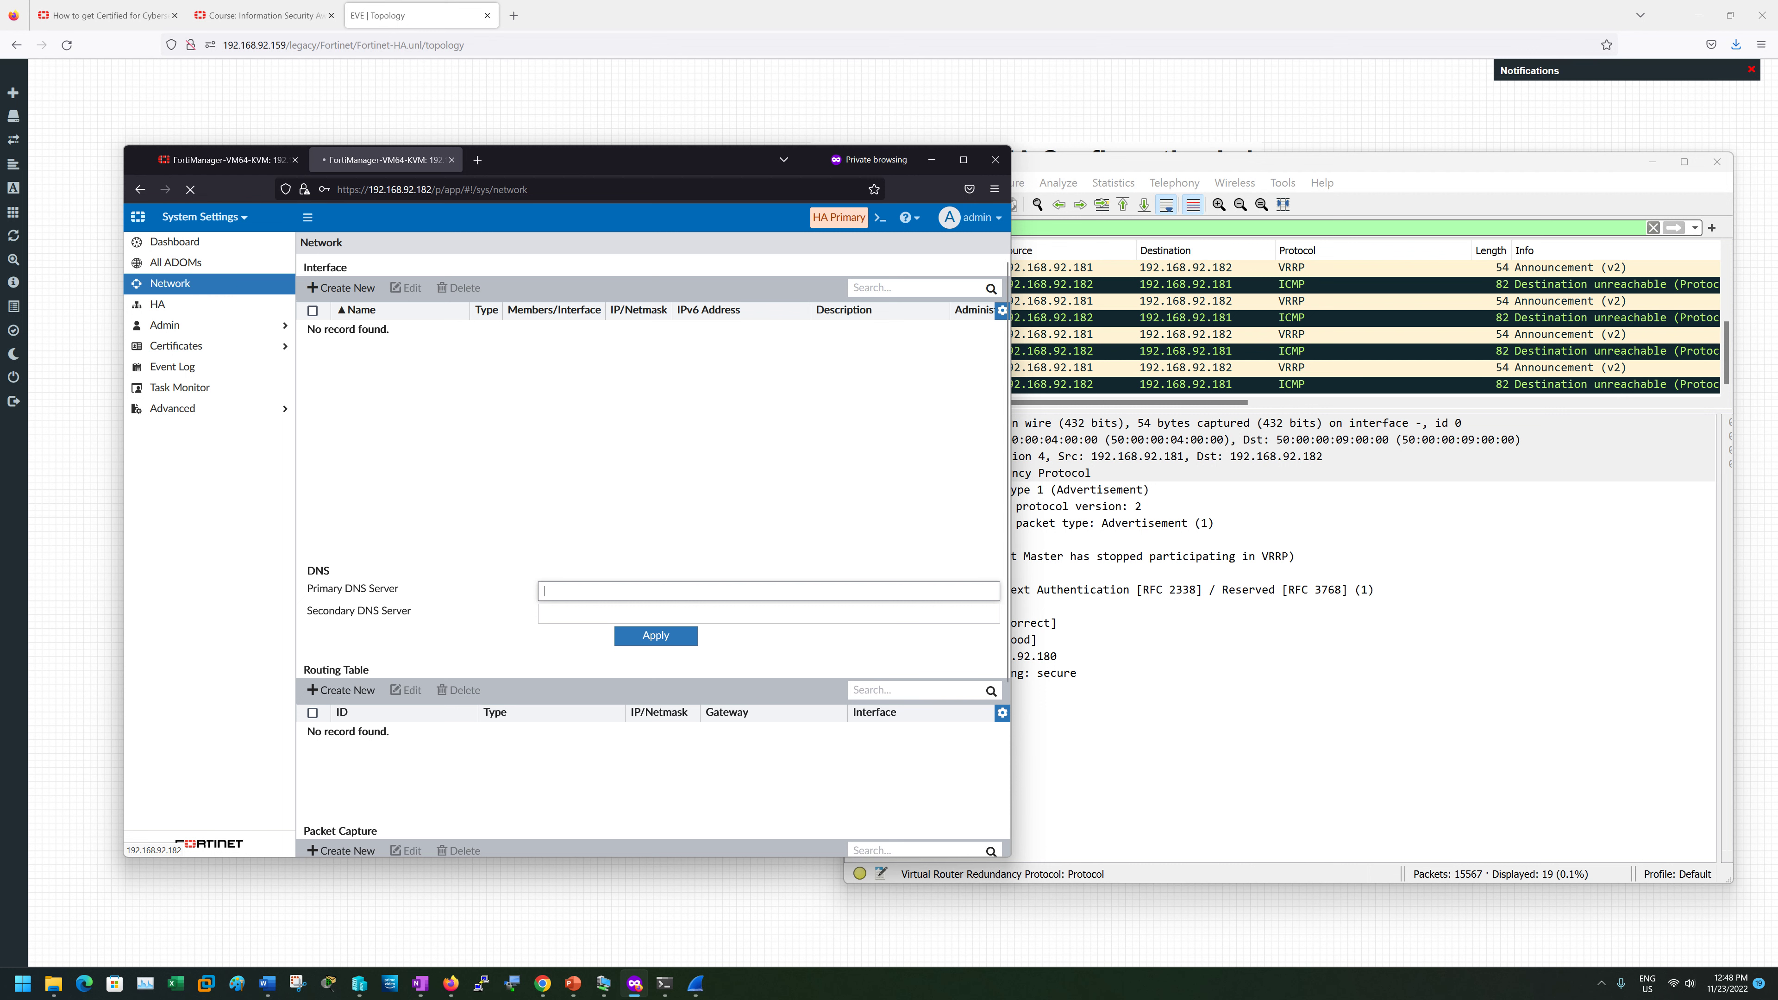
- Load the 192.168.92.182 unit's root page, bringing back its FortiManager login
{"action": "left_click_drag", "start_coordinate": [435, 190], "coordinate": [532, 190]}
{"action": "key", "text": "BackSpace"}
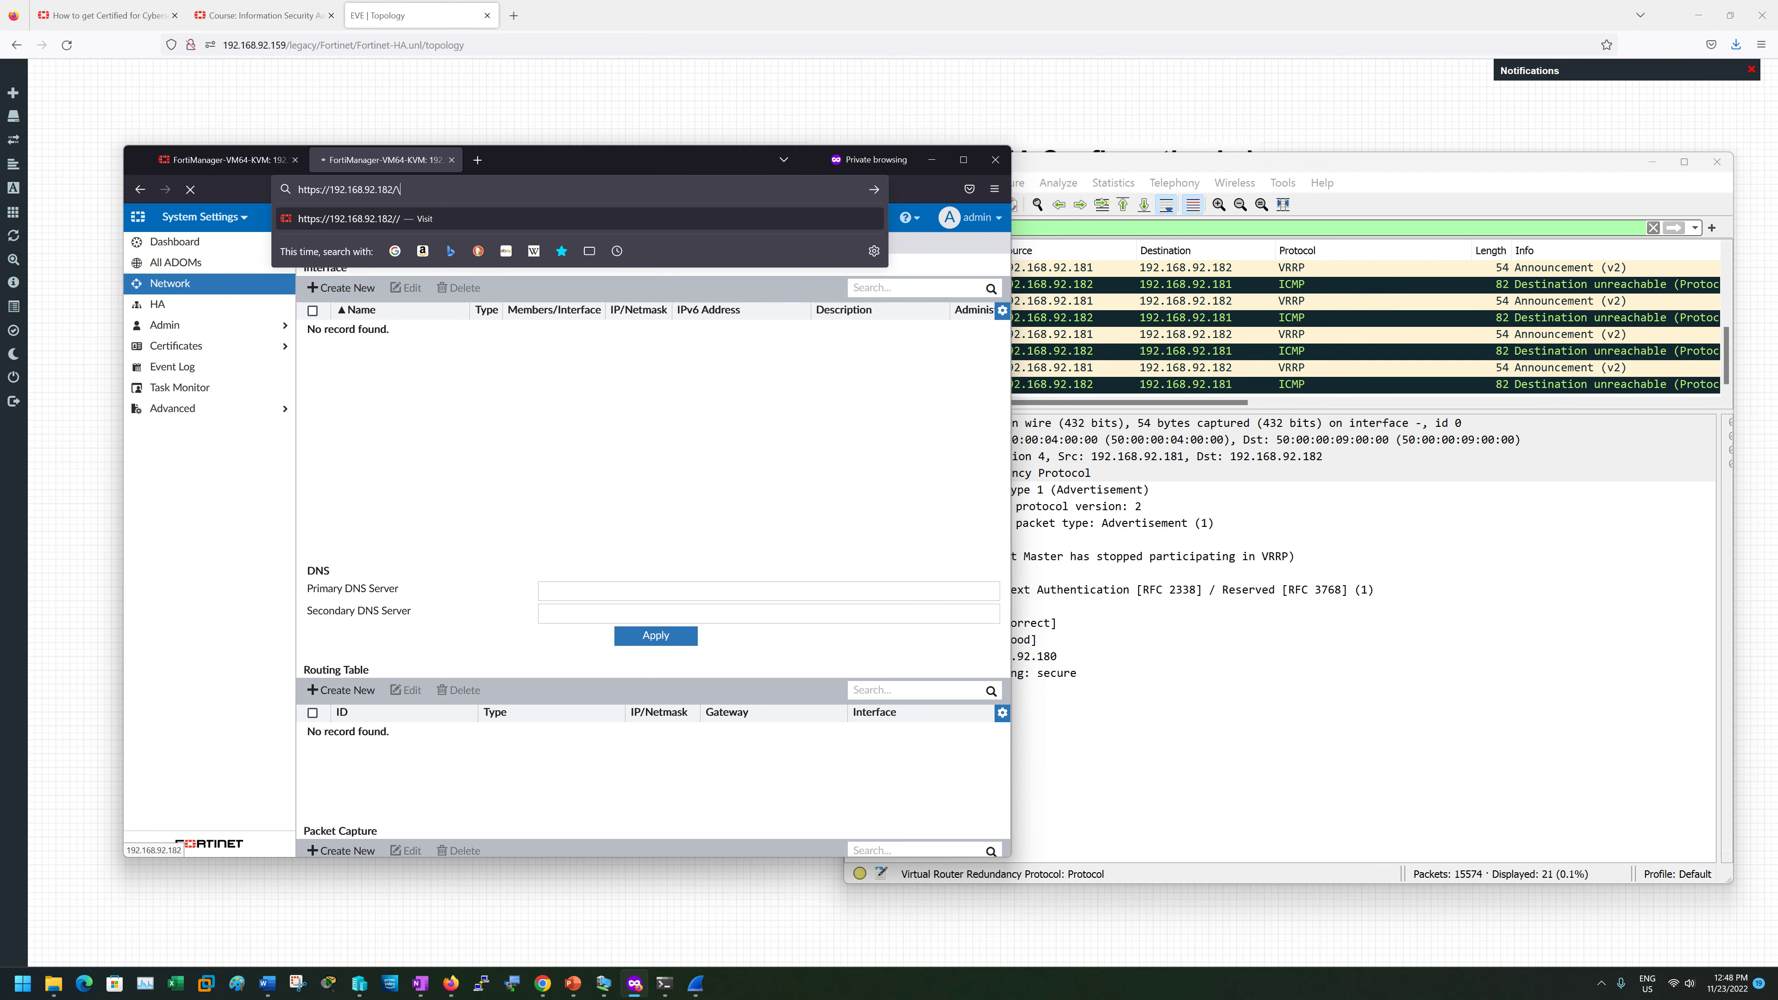
{"action": "key", "text": "Return"}
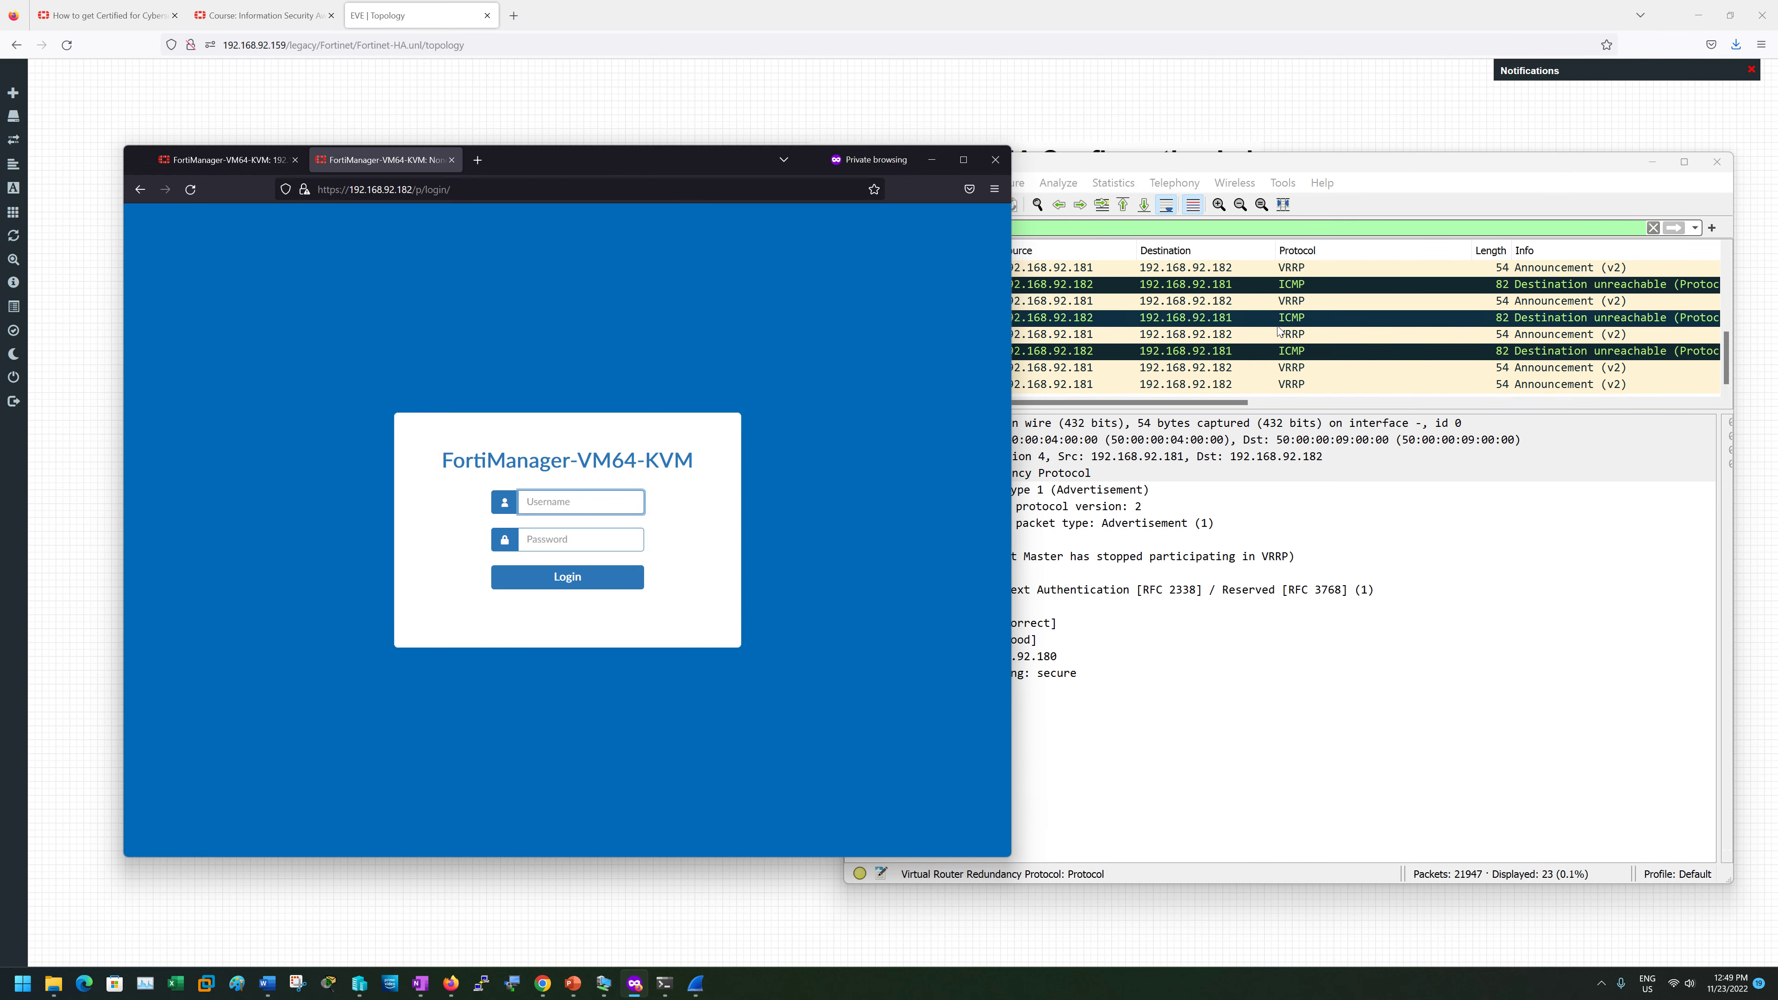
- Inspect VRRP frames 22122 and 22135 from 192.168.92.181, now advertising priority 200
{"action": "left_click", "coordinate": [1279, 332]}
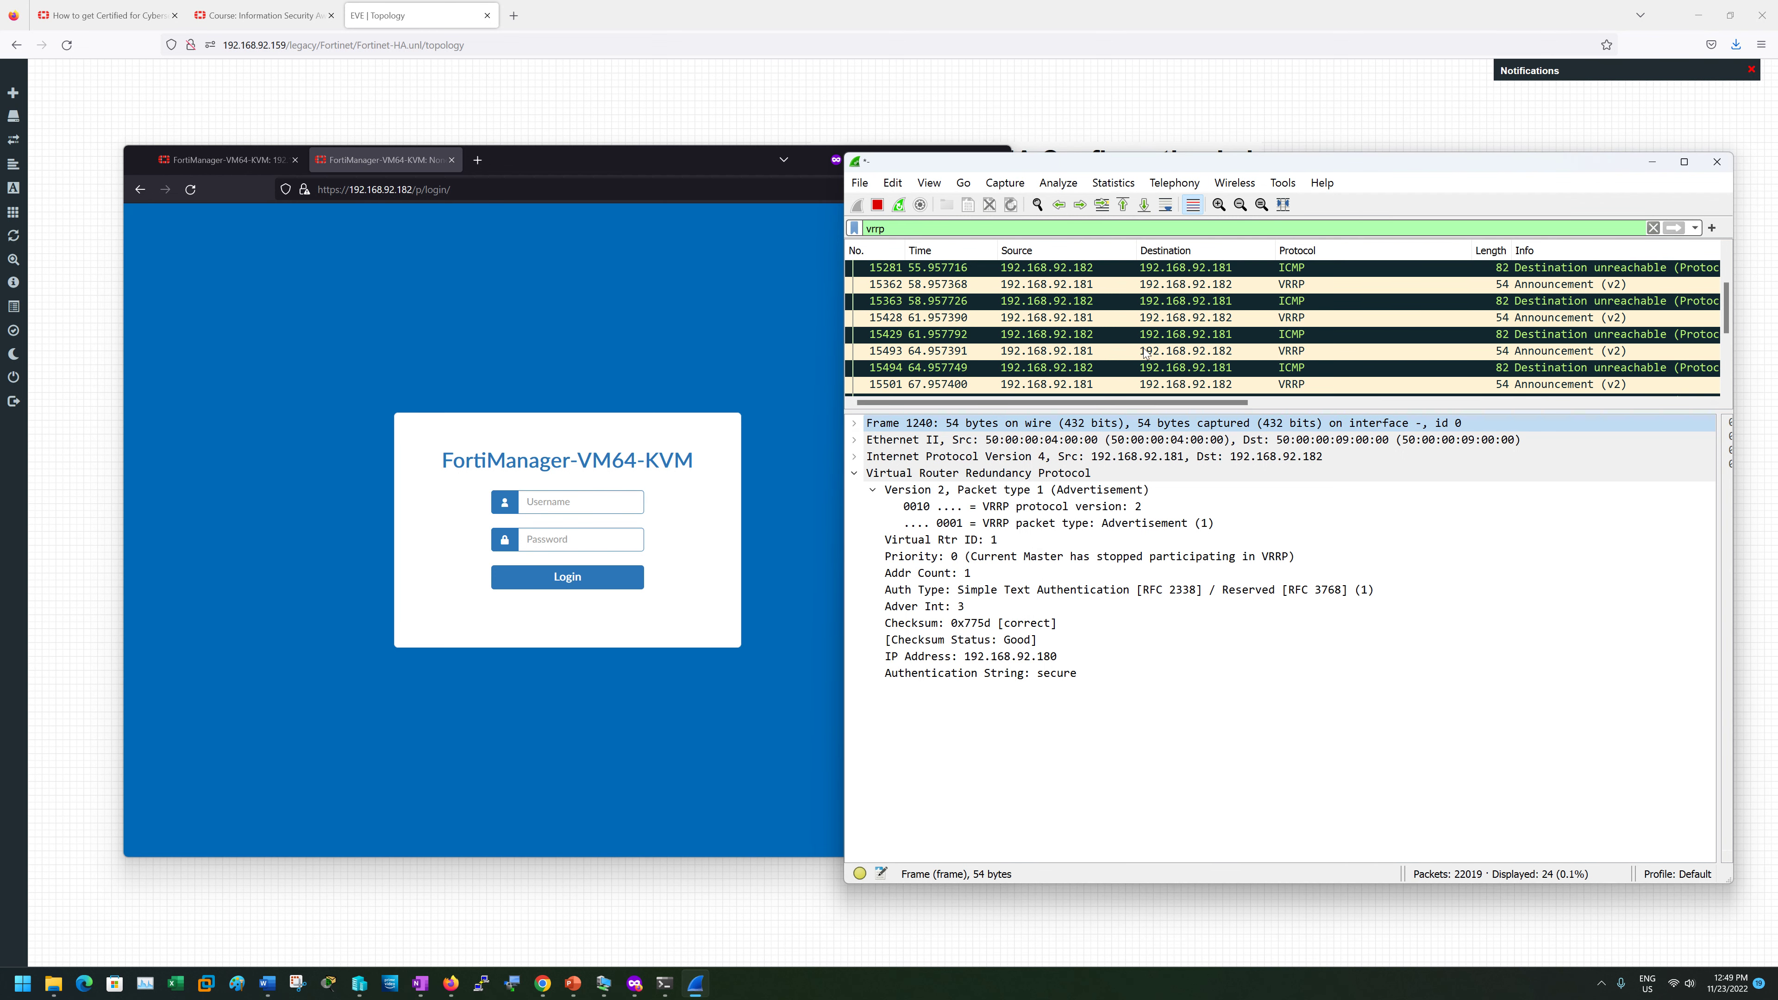
{"action": "scroll", "coordinate": [1113, 336], "scroll_direction": "down", "scroll_amount": 3}
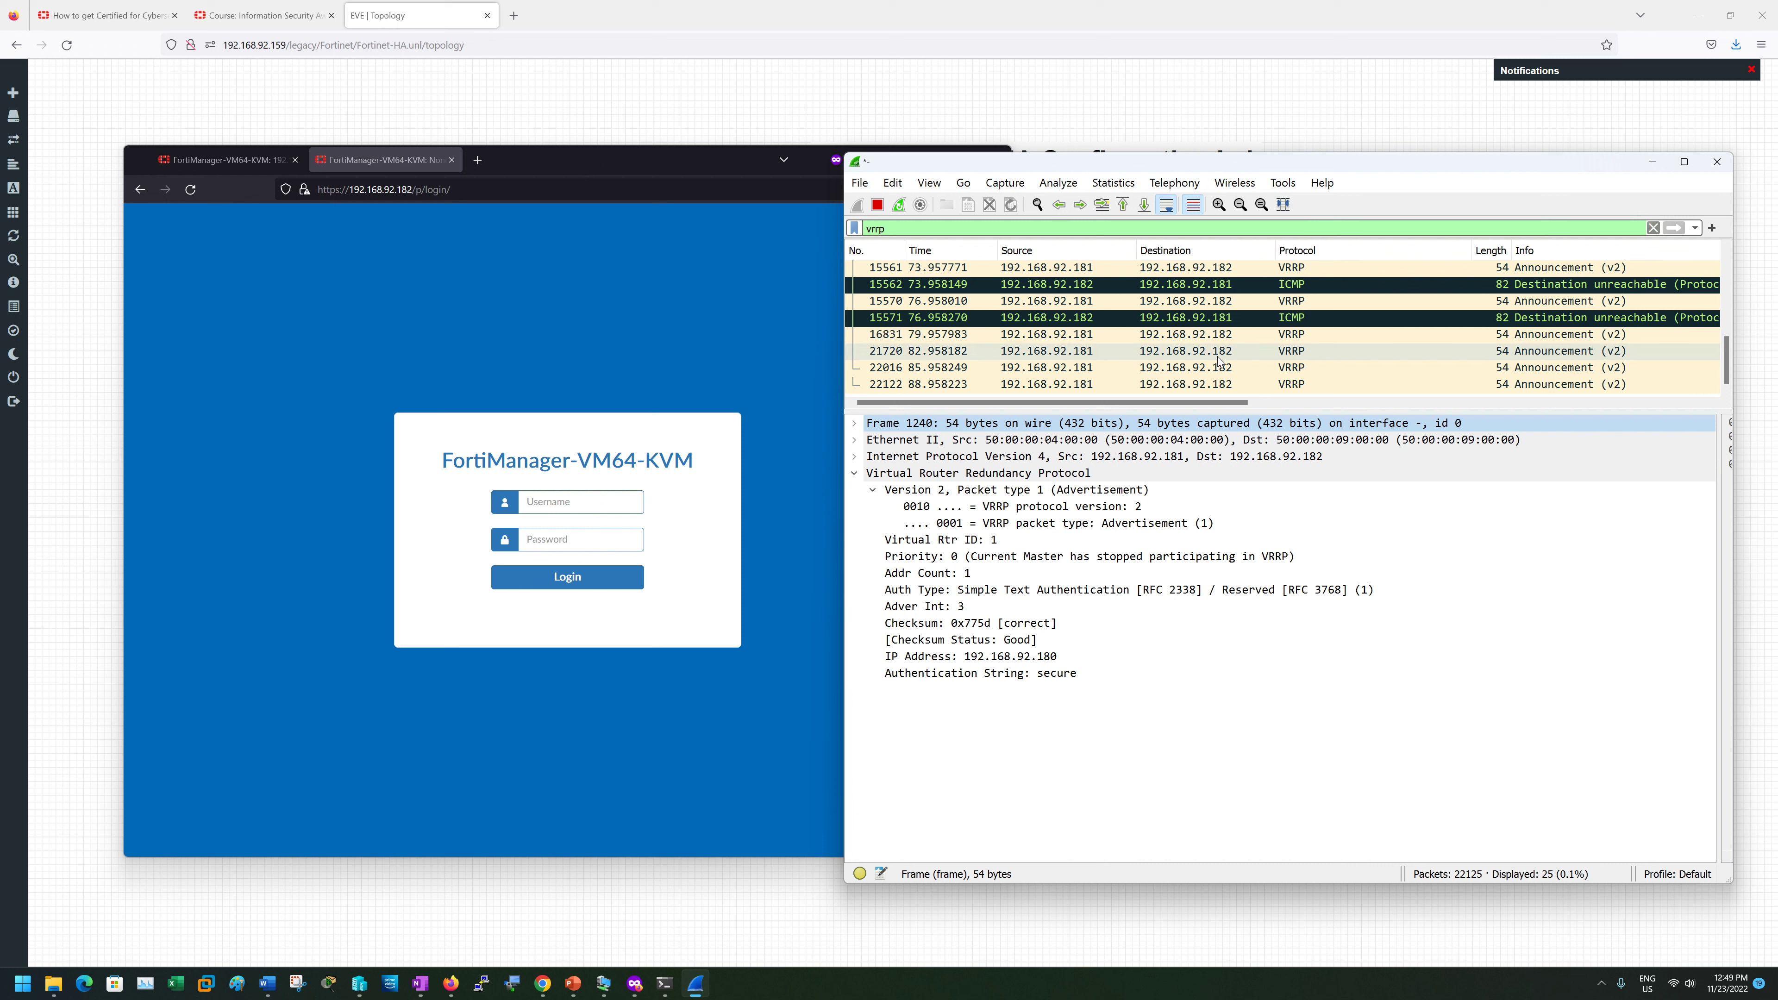
{"action": "left_click", "coordinate": [1183, 385]}
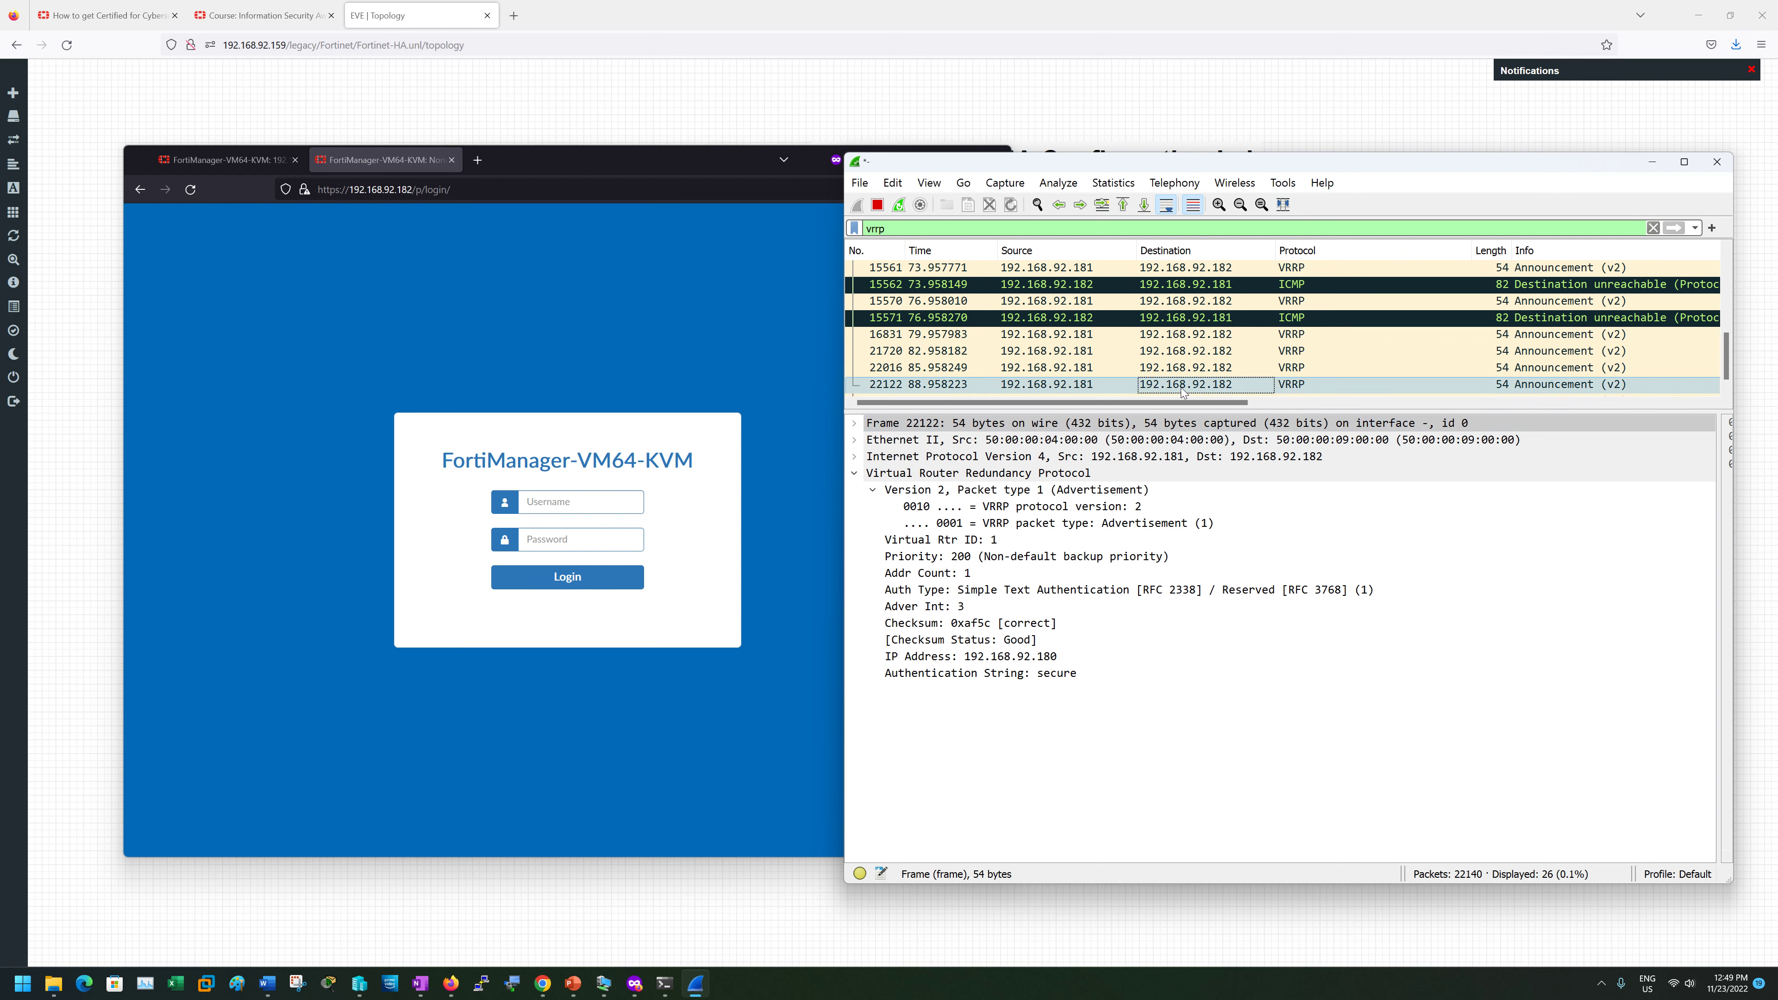
{"action": "left_click", "coordinate": [1075, 385]}
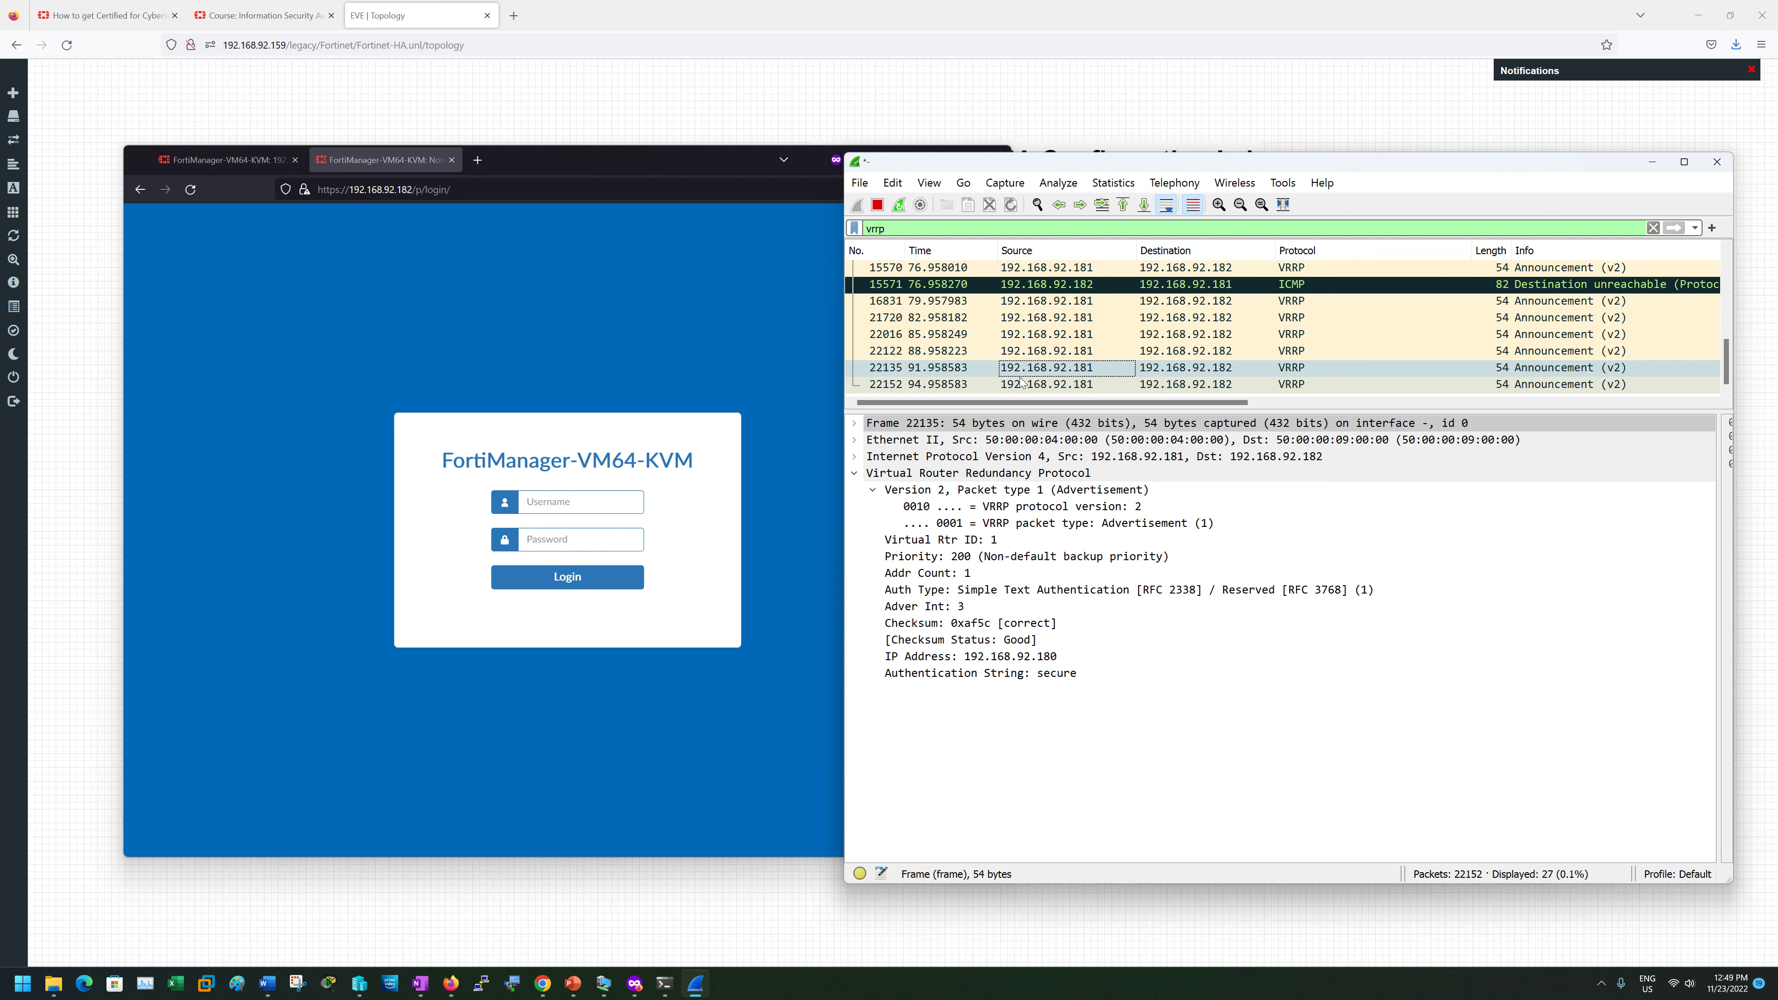
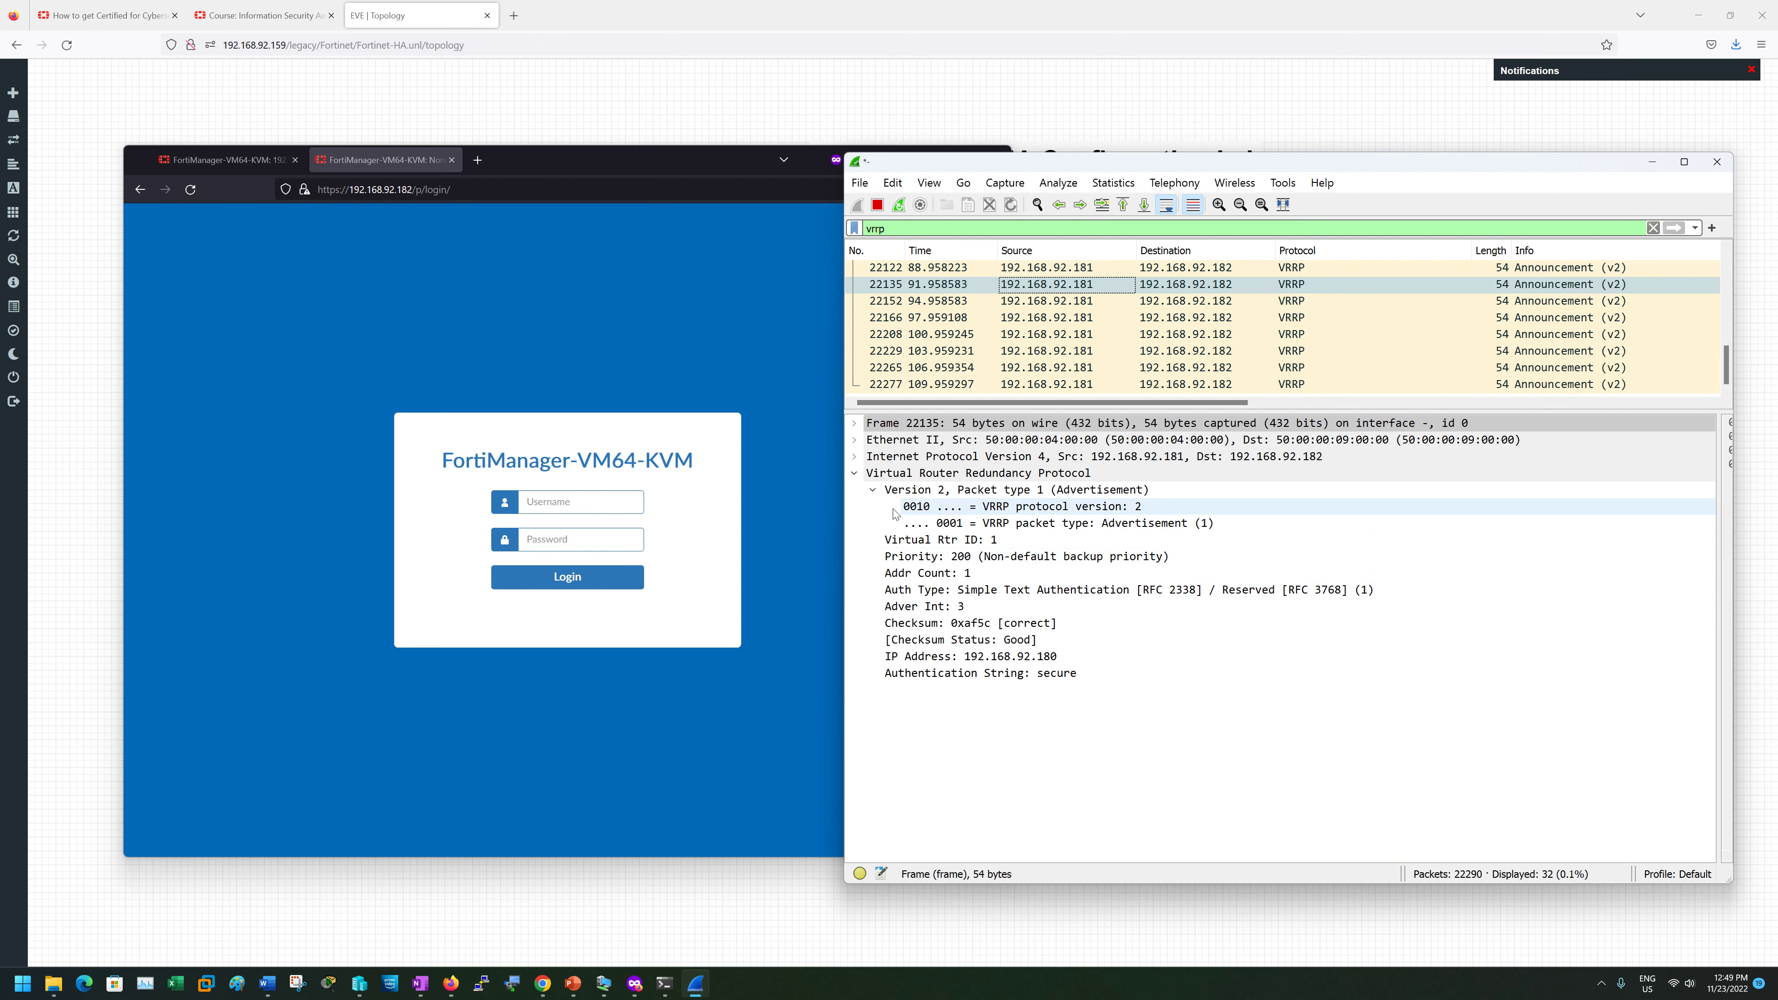
- Inspect the plaintext authentication string in the VRRP announcement from 192.168.92.181
{"action": "left_click", "coordinate": [992, 675]}
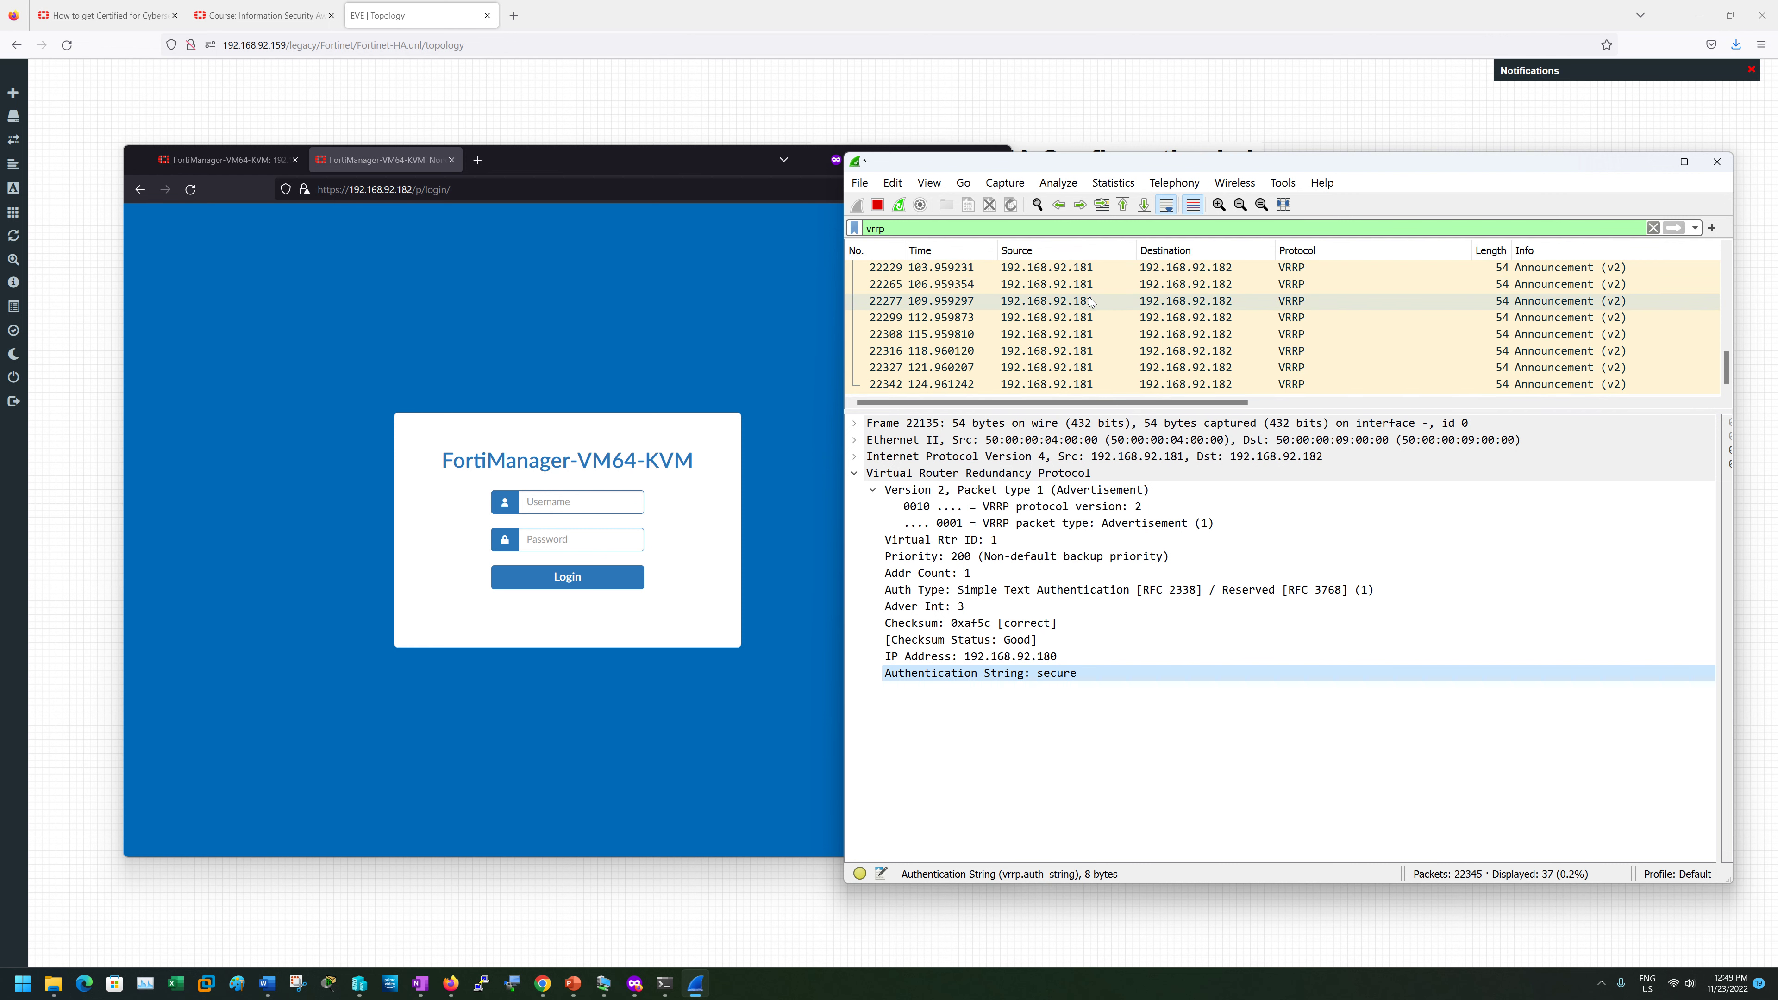
{"action": "scroll", "coordinate": [1090, 301], "scroll_direction": "up", "scroll_amount": 5}
{"action": "scroll", "coordinate": [1090, 301], "scroll_direction": "down", "scroll_amount": 5}
- Refresh FortiManager's HA cluster status to show 192.168.92.181 as Primary, then hide Wireshark
{"action": "left_click", "coordinate": [224, 160]}
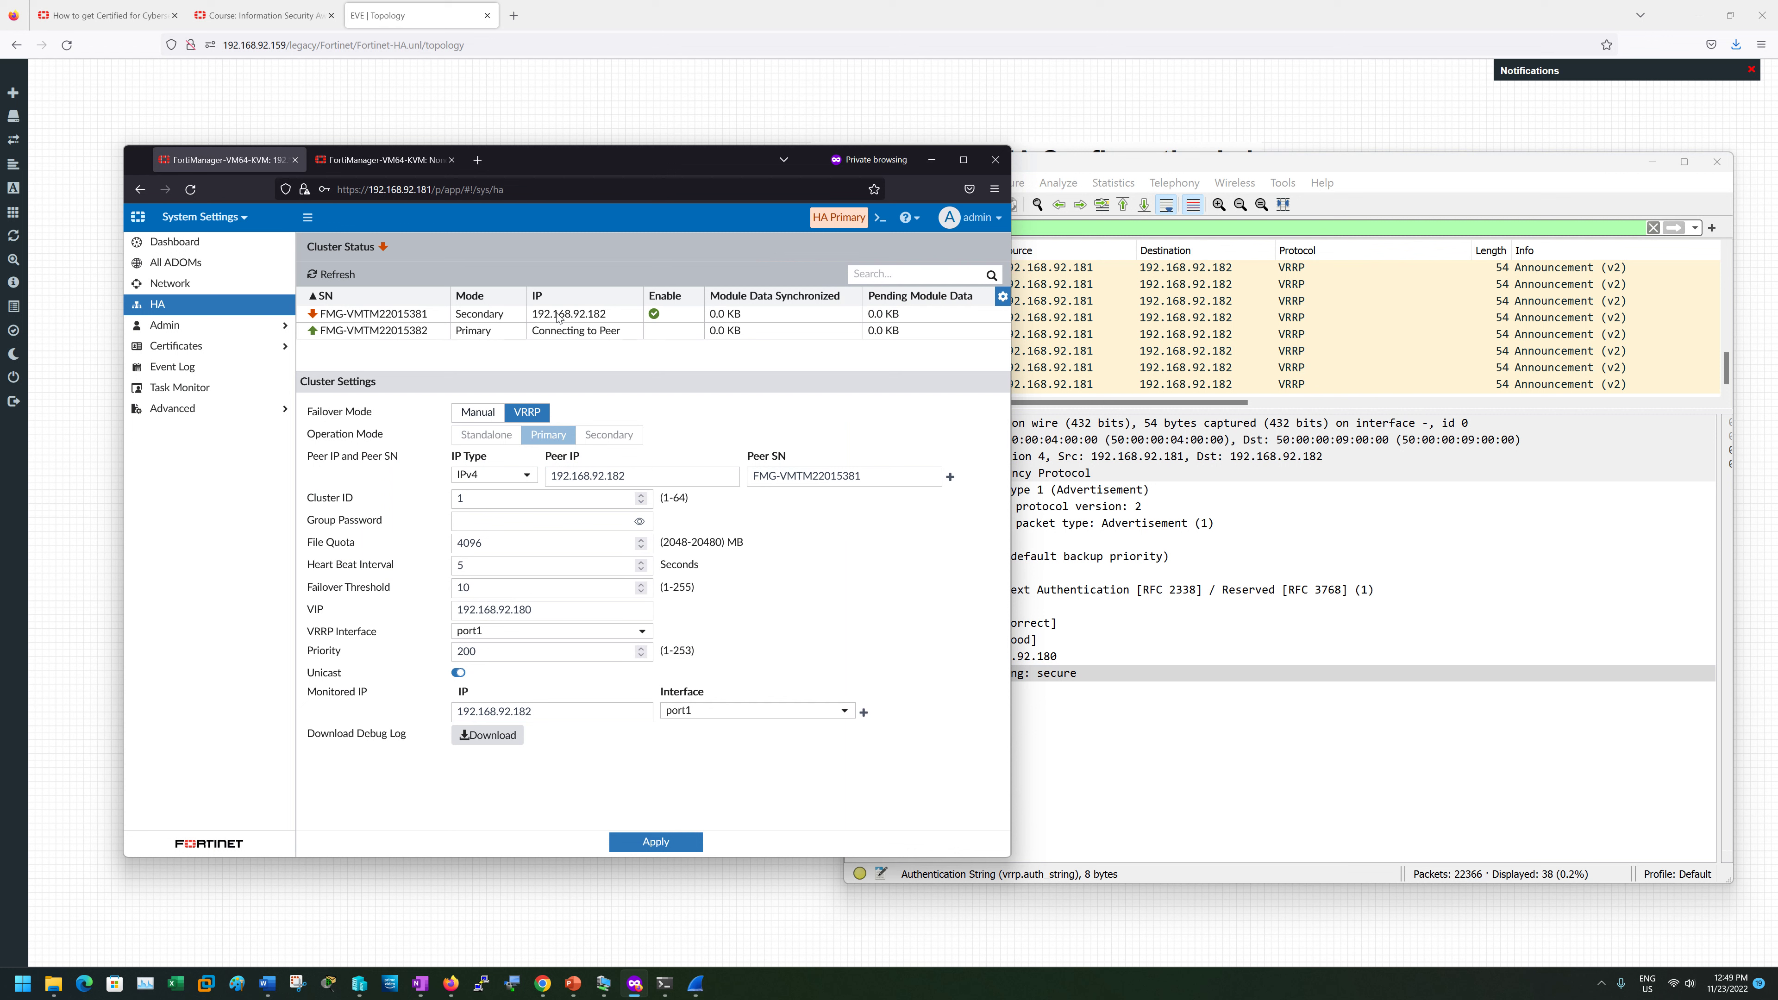
{"action": "left_click", "coordinate": [334, 275]}
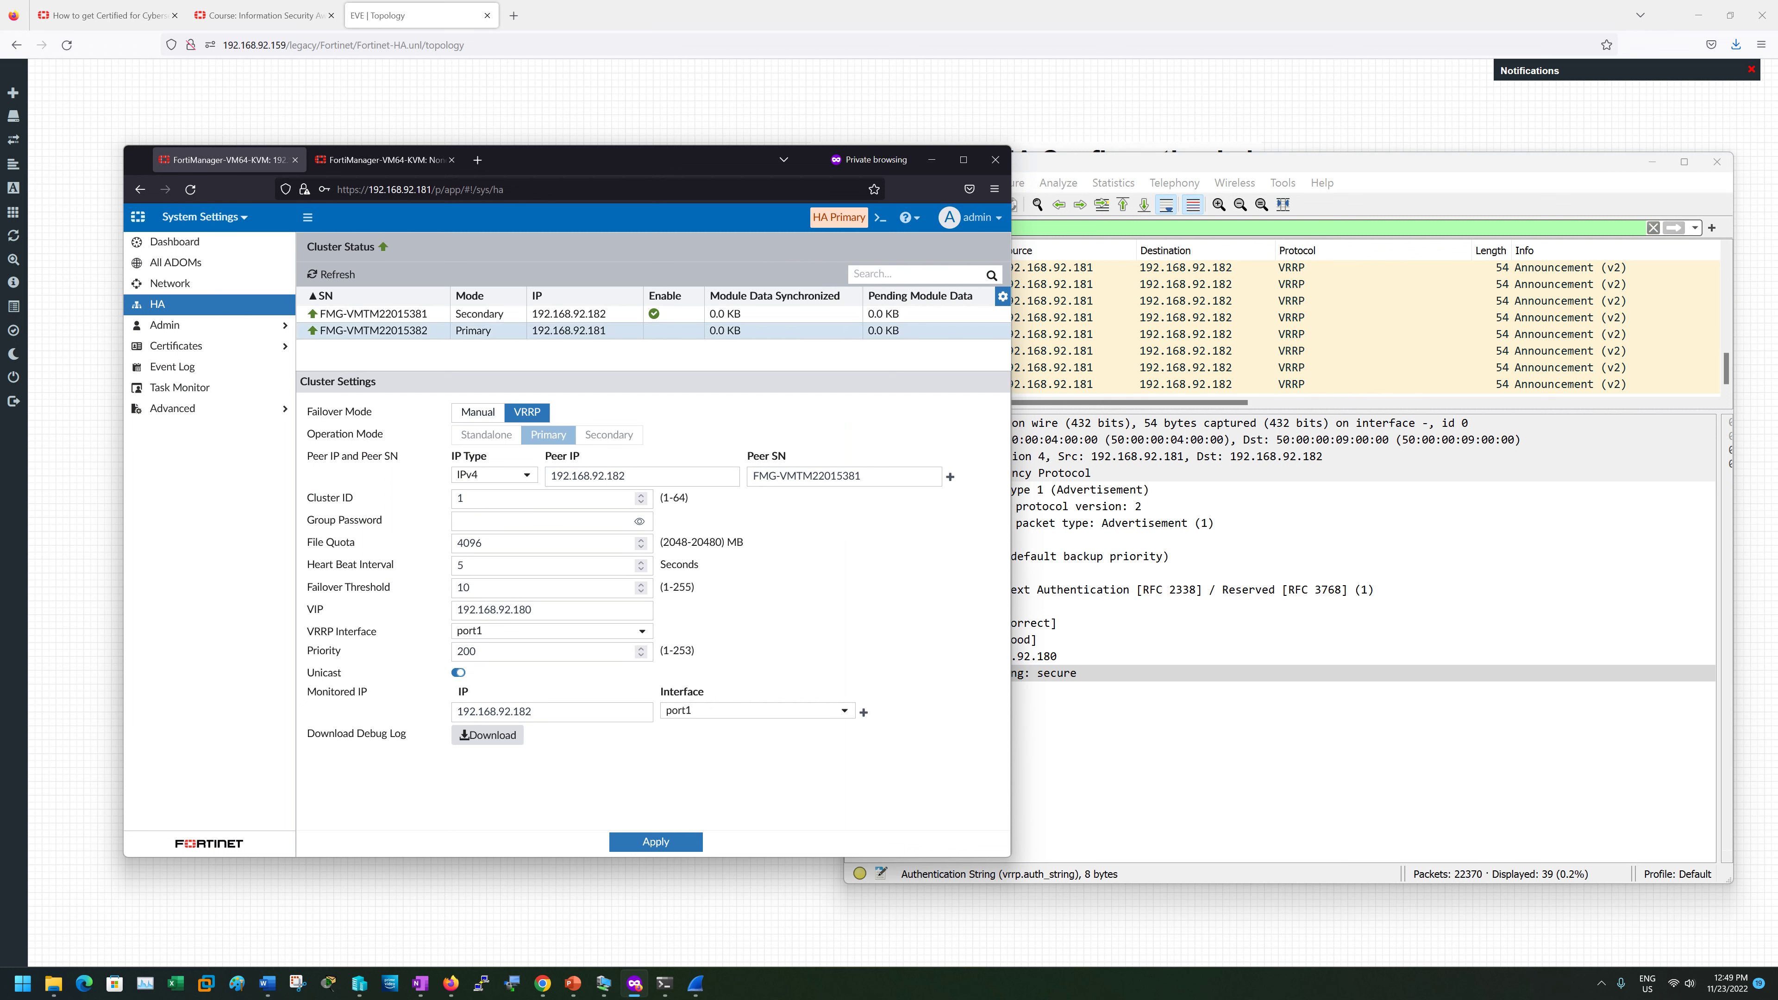
{"action": "left_click", "coordinate": [1196, 387]}
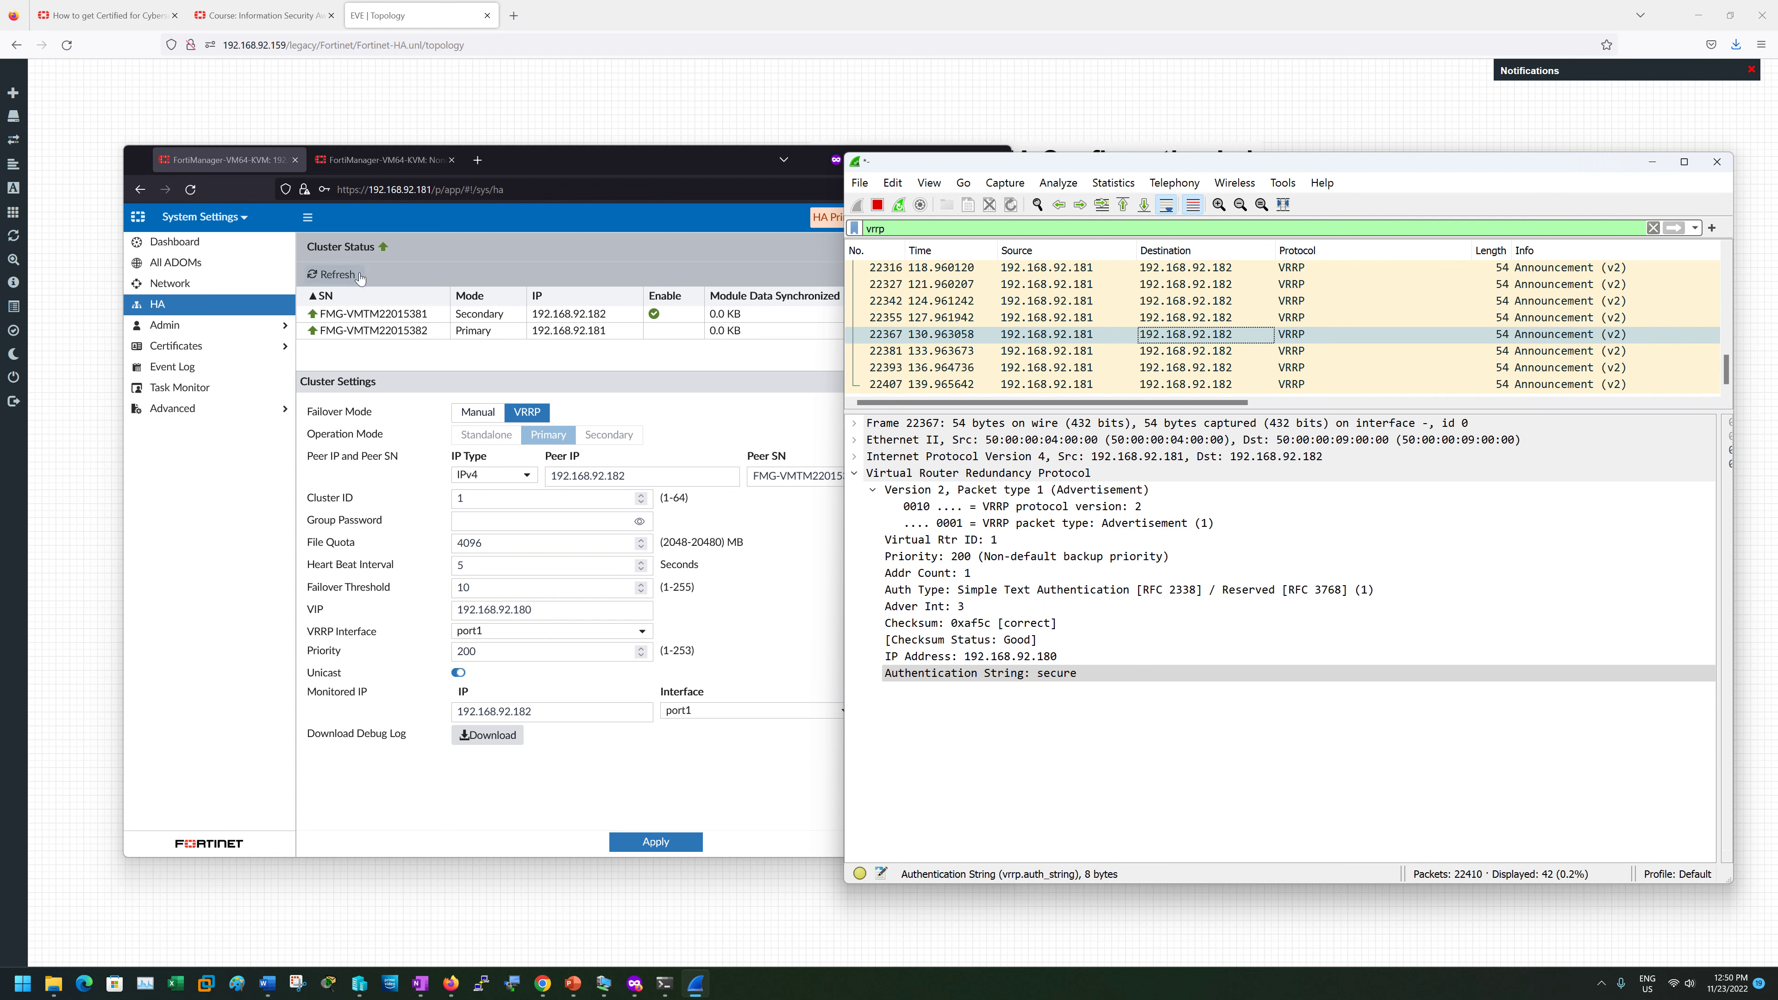
{"action": "scroll", "coordinate": [1160, 381], "scroll_direction": "up", "scroll_amount": 4}
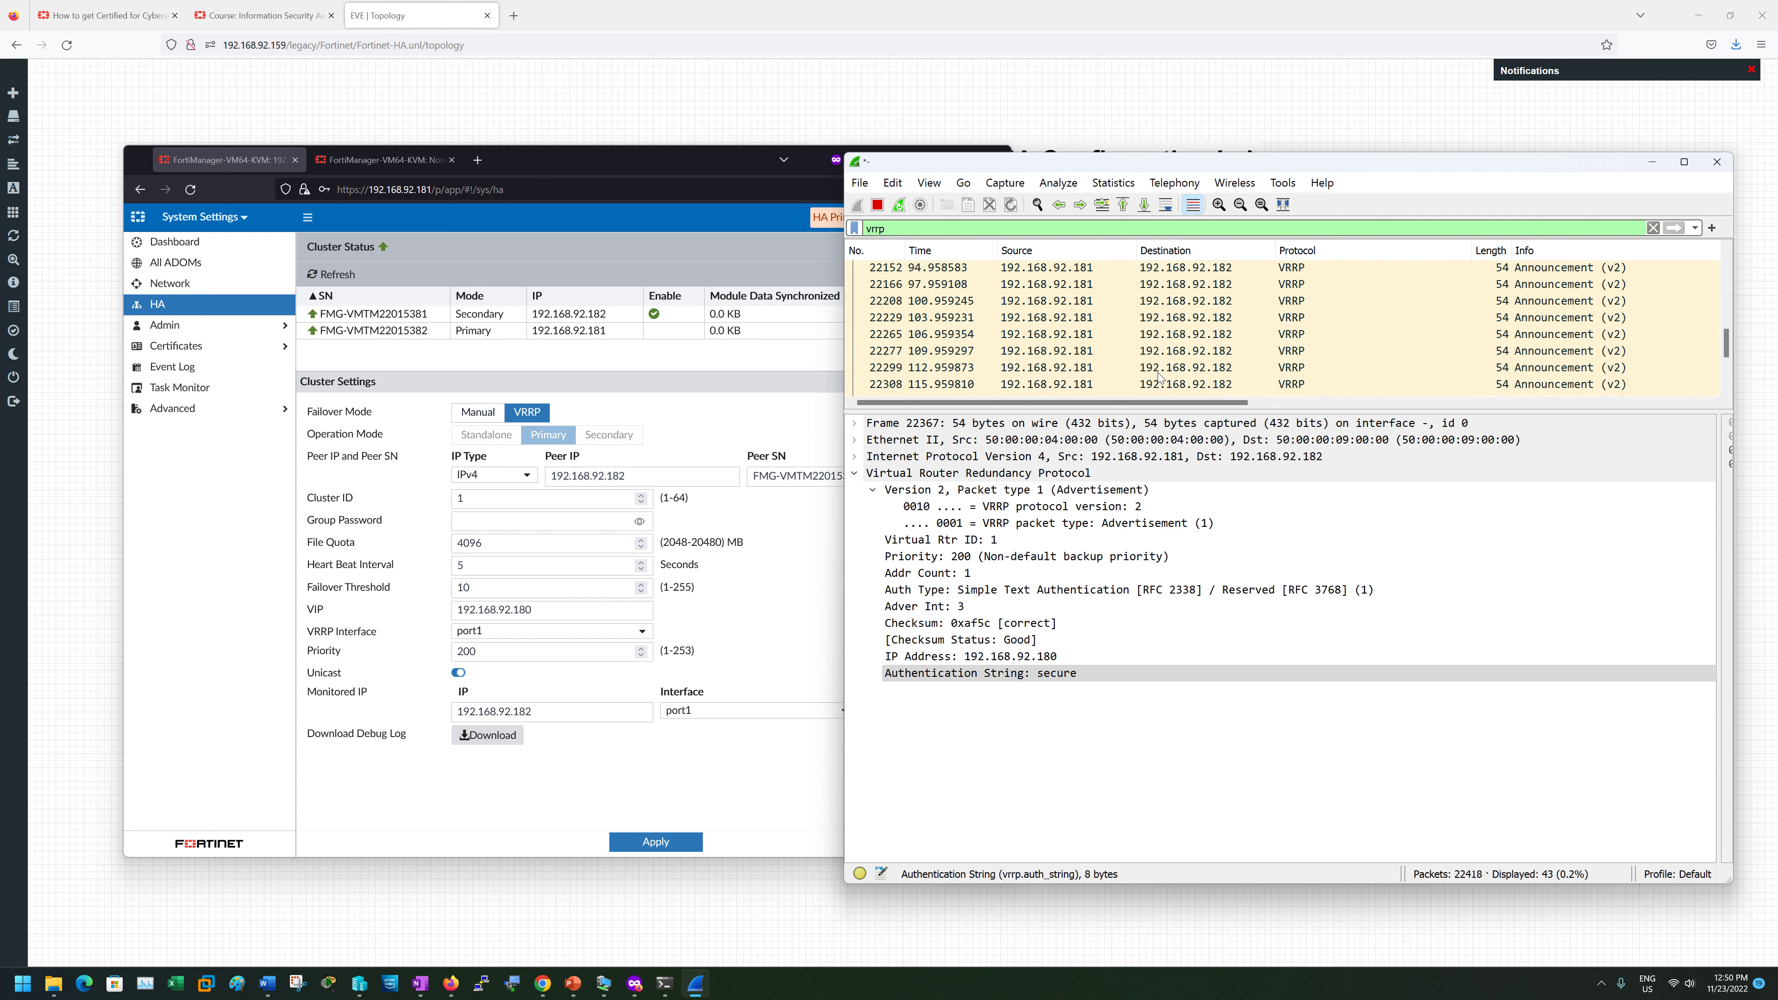
{"action": "scroll", "coordinate": [1671, 258], "scroll_direction": "down", "scroll_amount": 5}
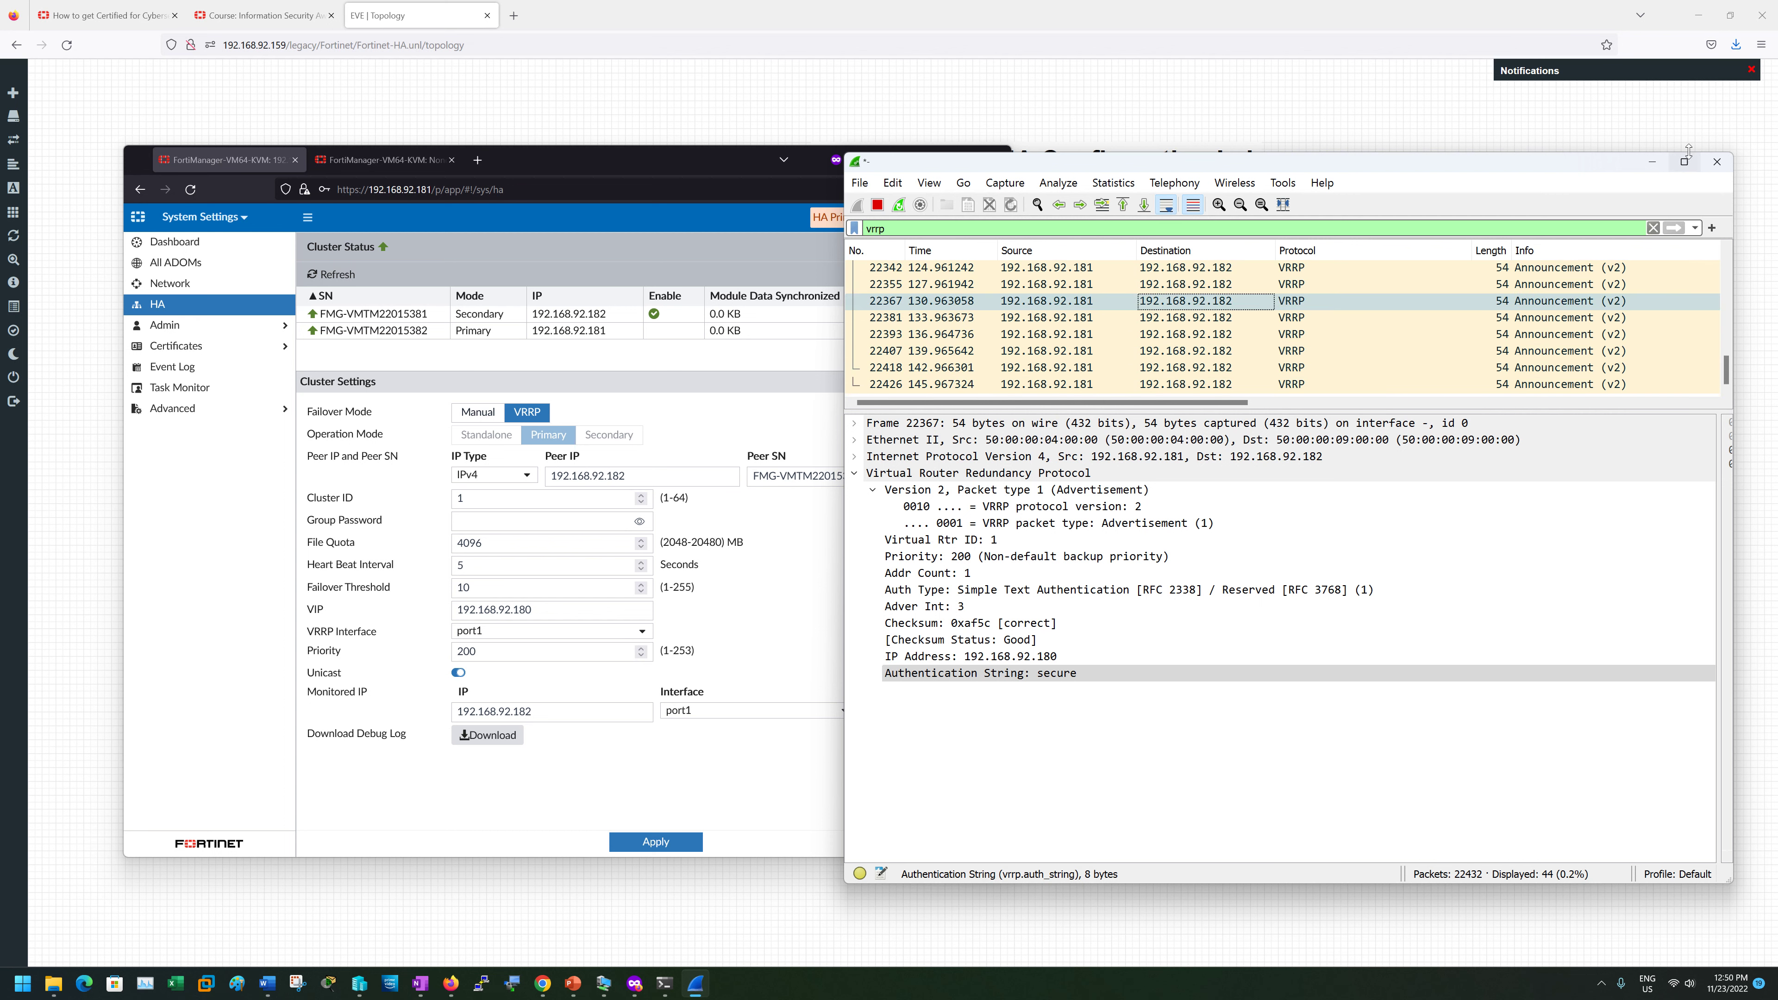
{"action": "left_click", "coordinate": [1652, 162]}
- Start a packet capture on FMG-2's port1 from the EVE-NG topology
{"action": "left_click", "coordinate": [1253, 616]}
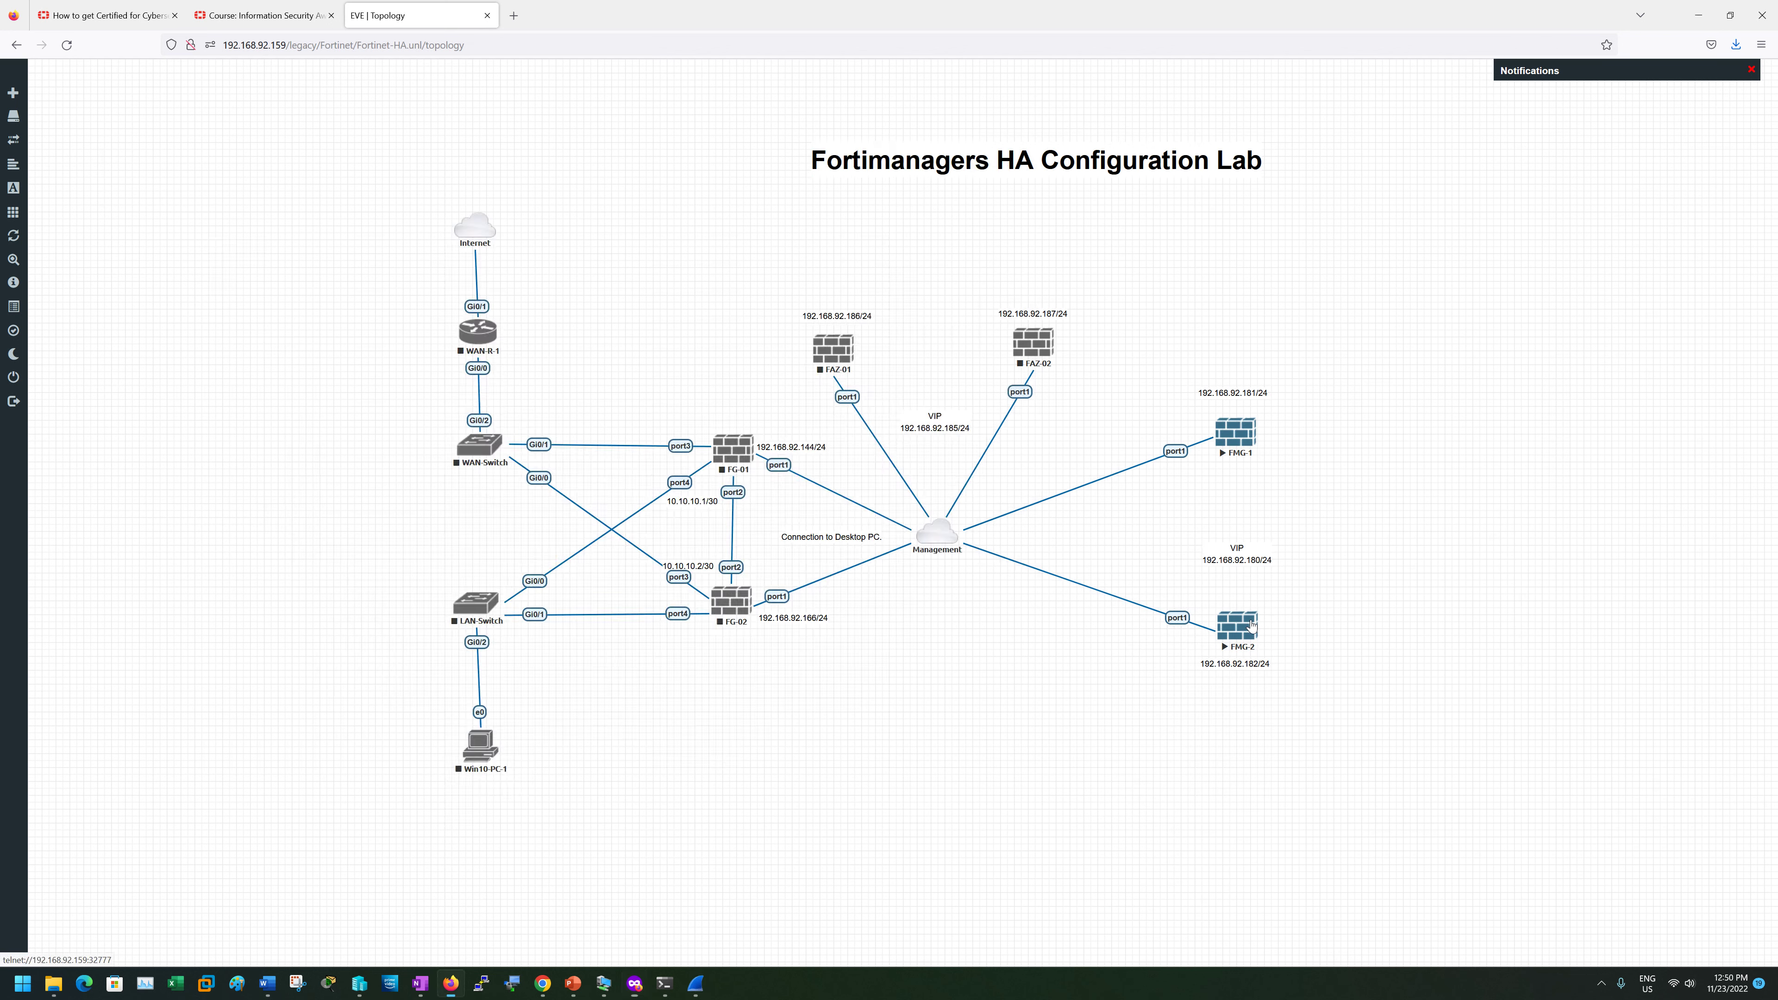
{"action": "right_click", "coordinate": [1257, 622]}
{"action": "mouse_move", "coordinate": [1295, 729]}
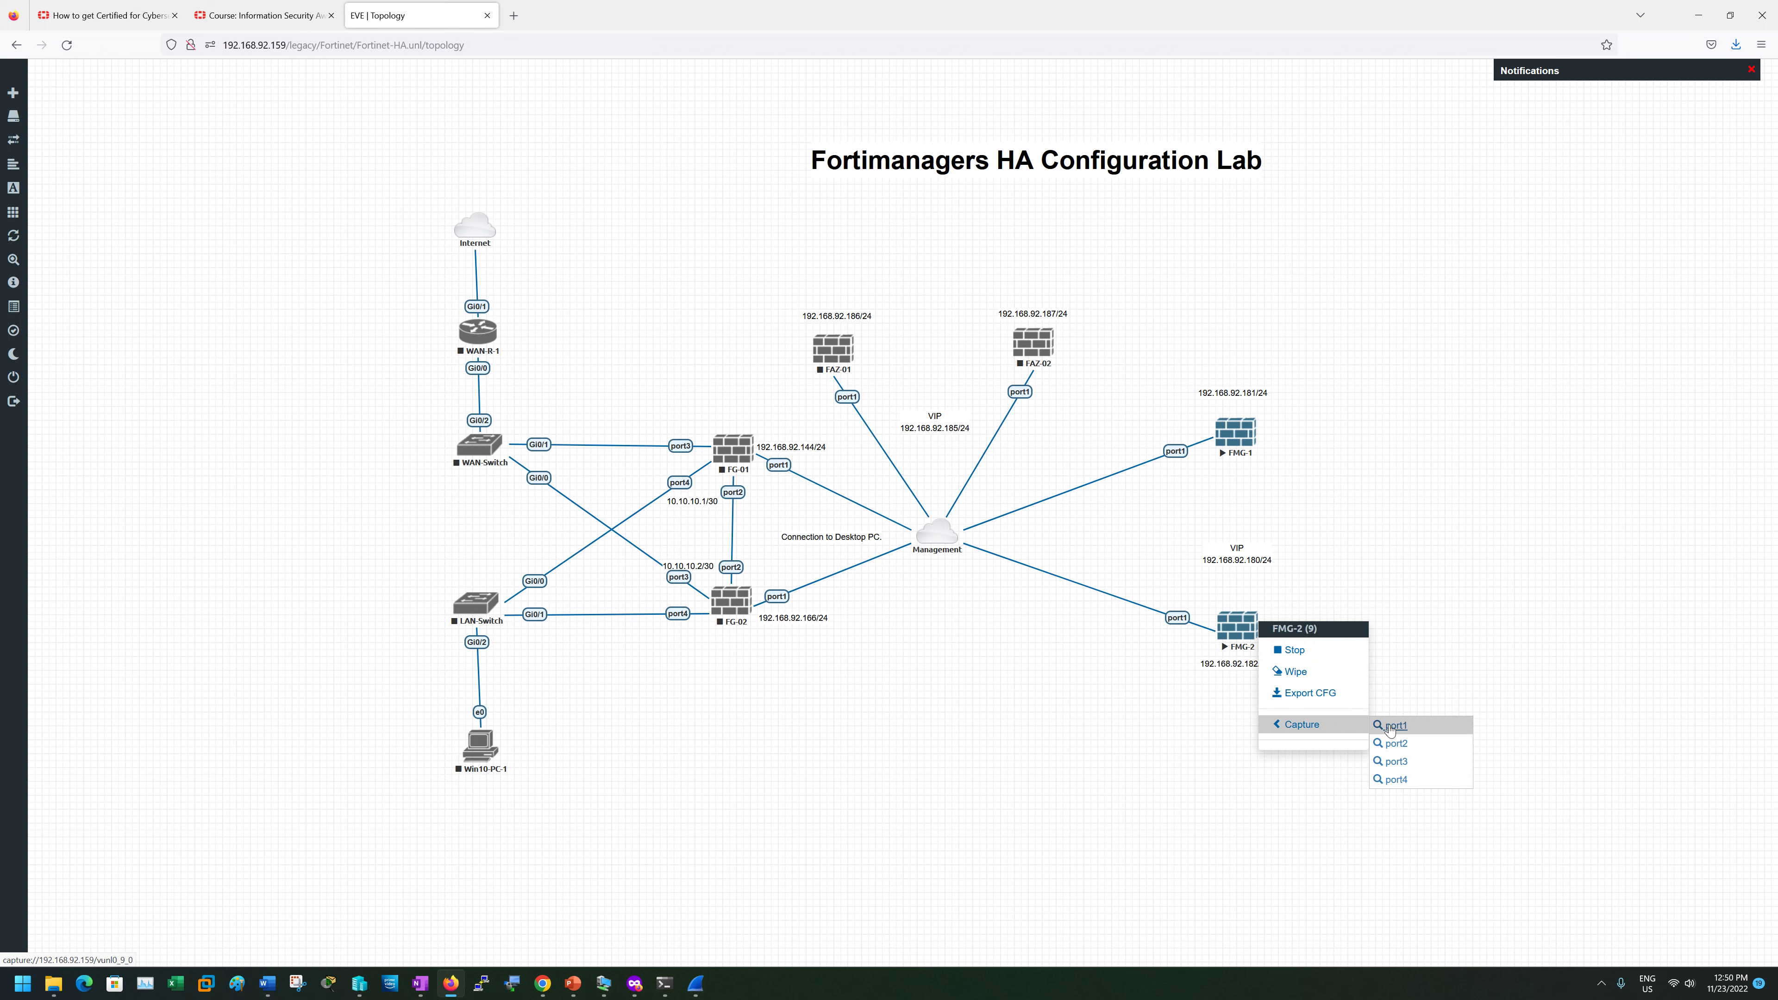
{"action": "left_click", "coordinate": [1387, 729]}
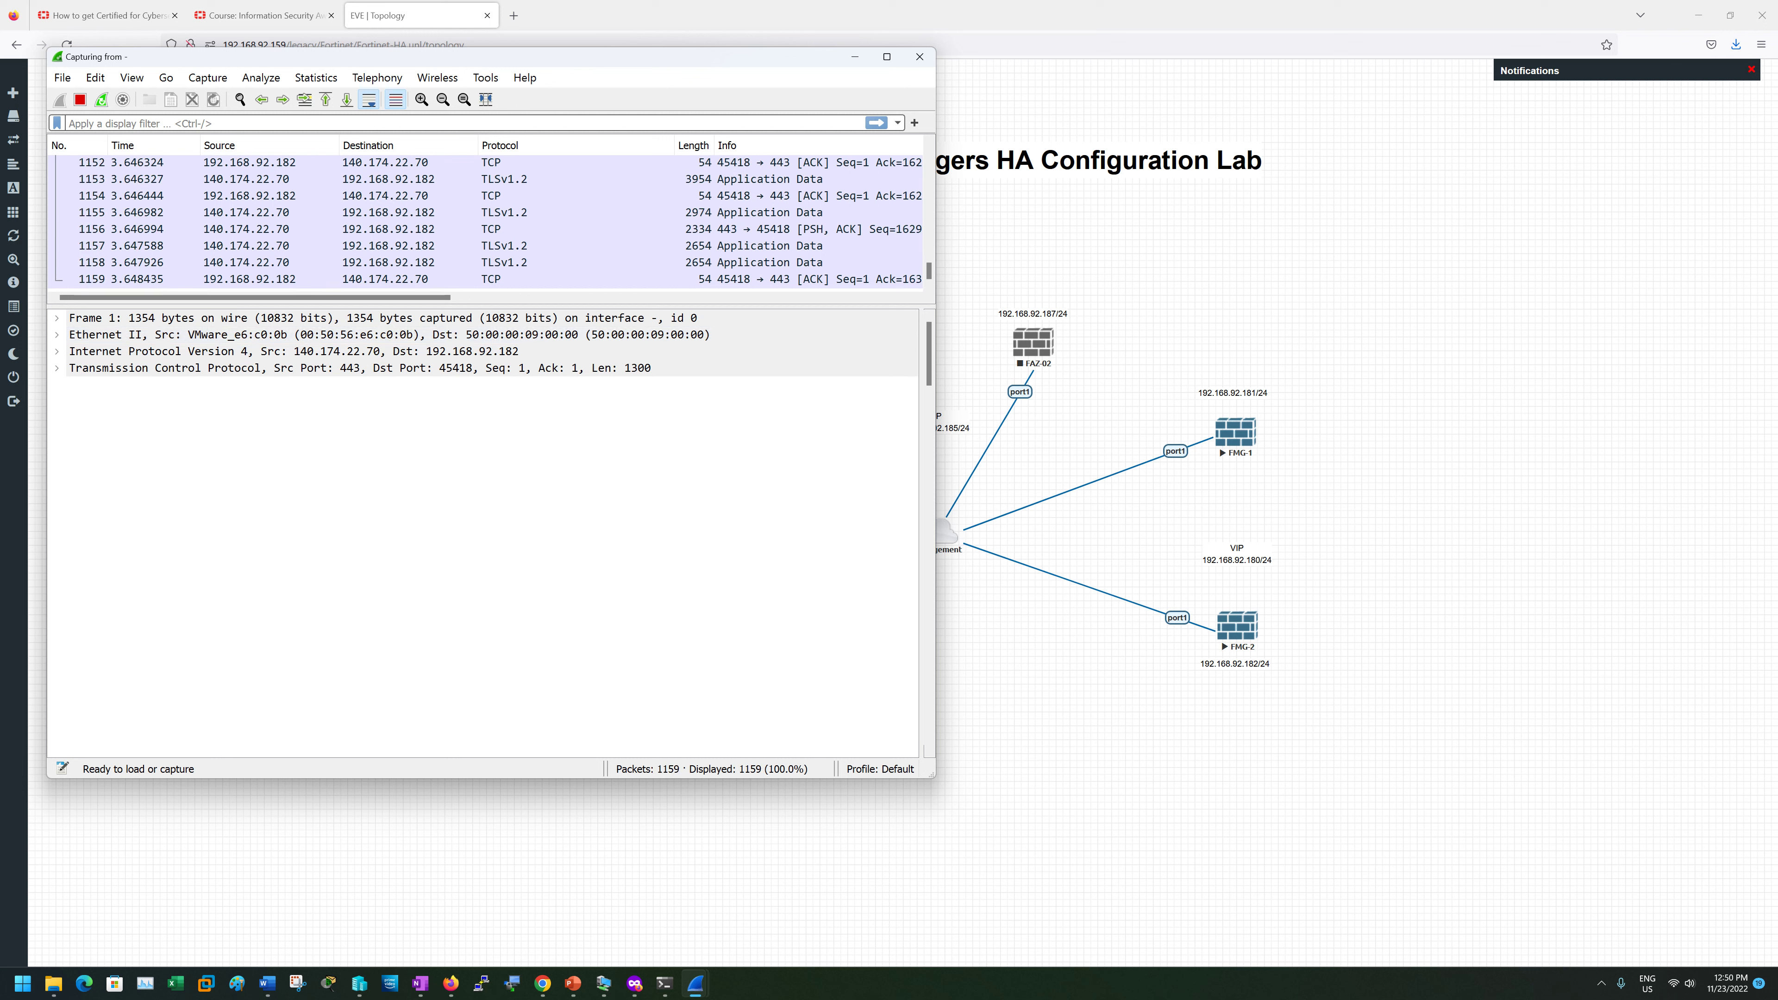
- Filter the capture for vrrp and expand the VRRP details of packet 2079
{"action": "left_click", "coordinate": [267, 123]}
{"action": "type", "text": "vrrp"}
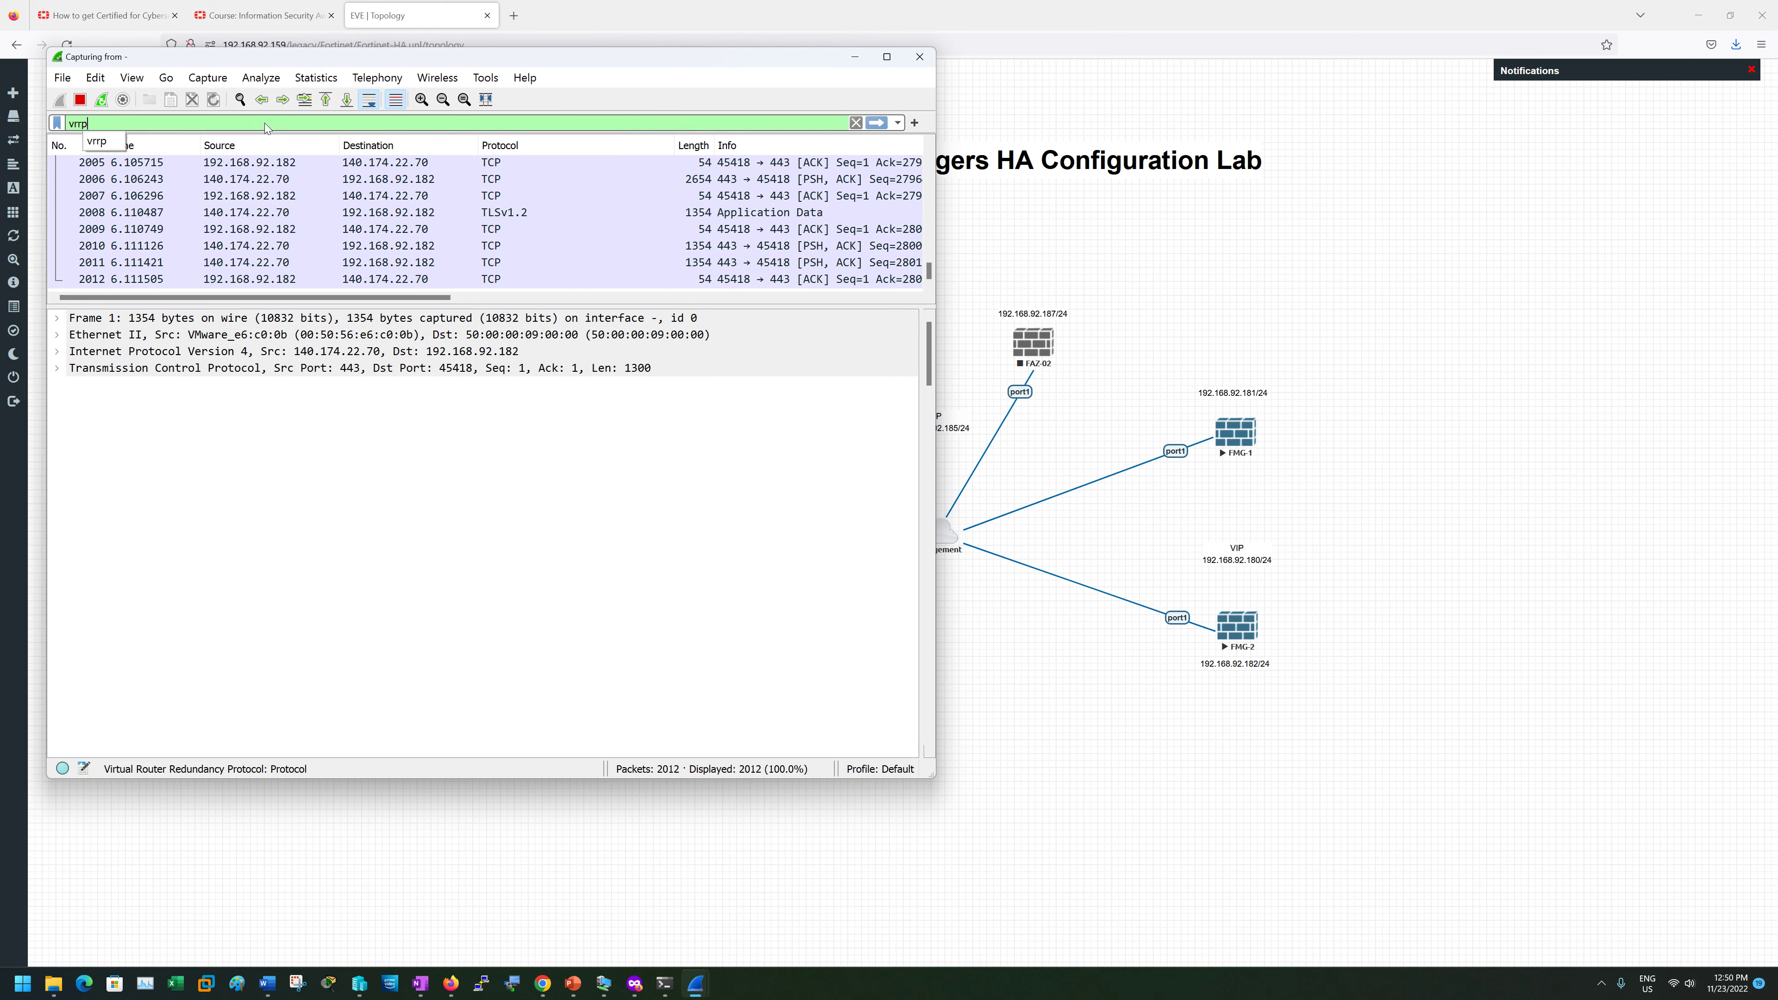
{"action": "key", "text": "Return"}
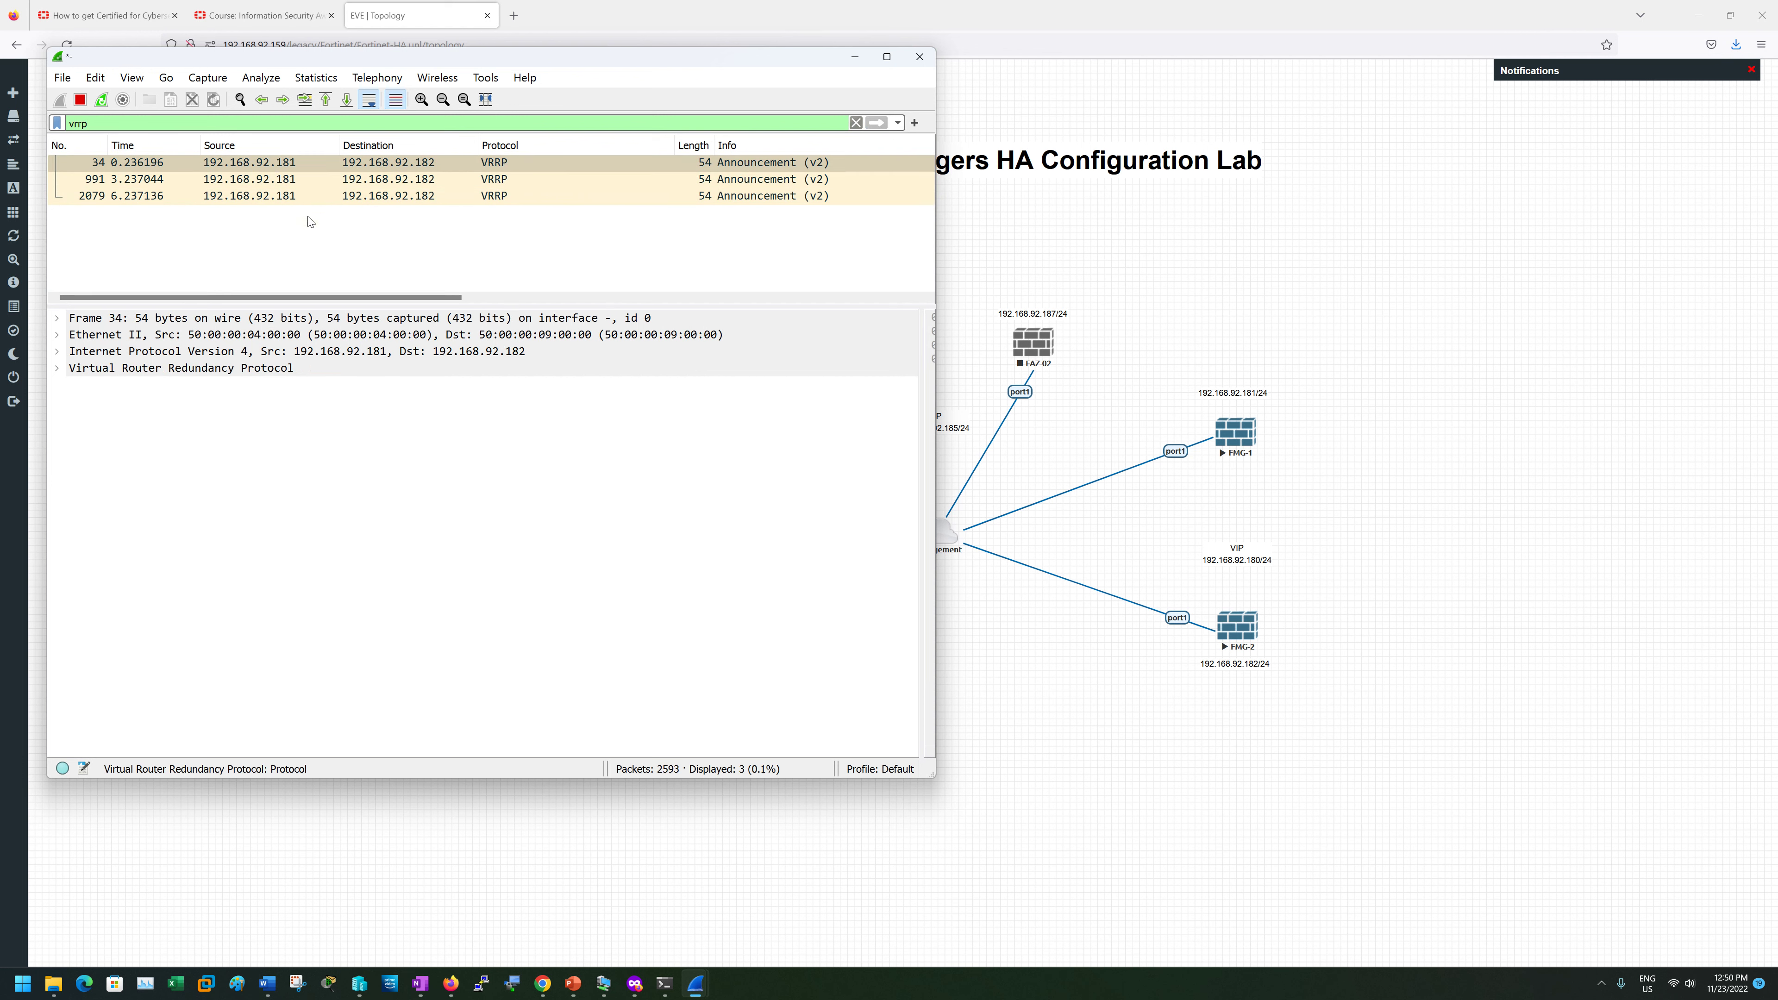
{"action": "left_click", "coordinate": [319, 196]}
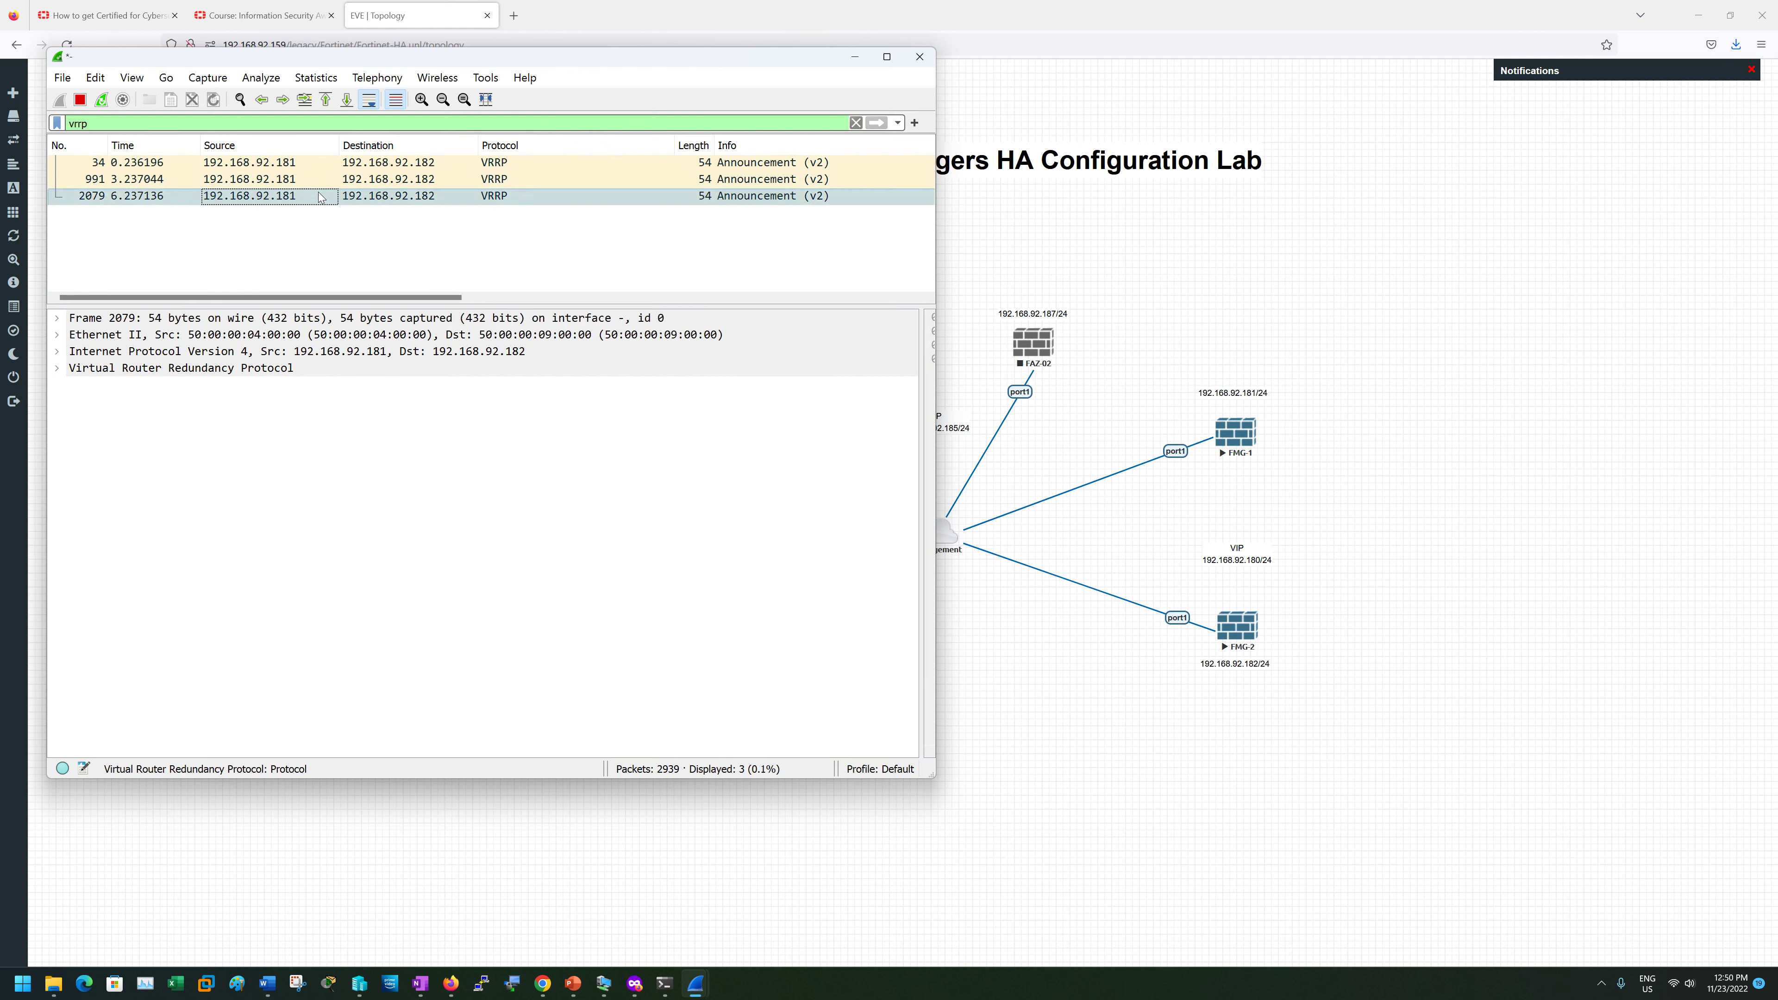
{"action": "left_click", "coordinate": [58, 368]}
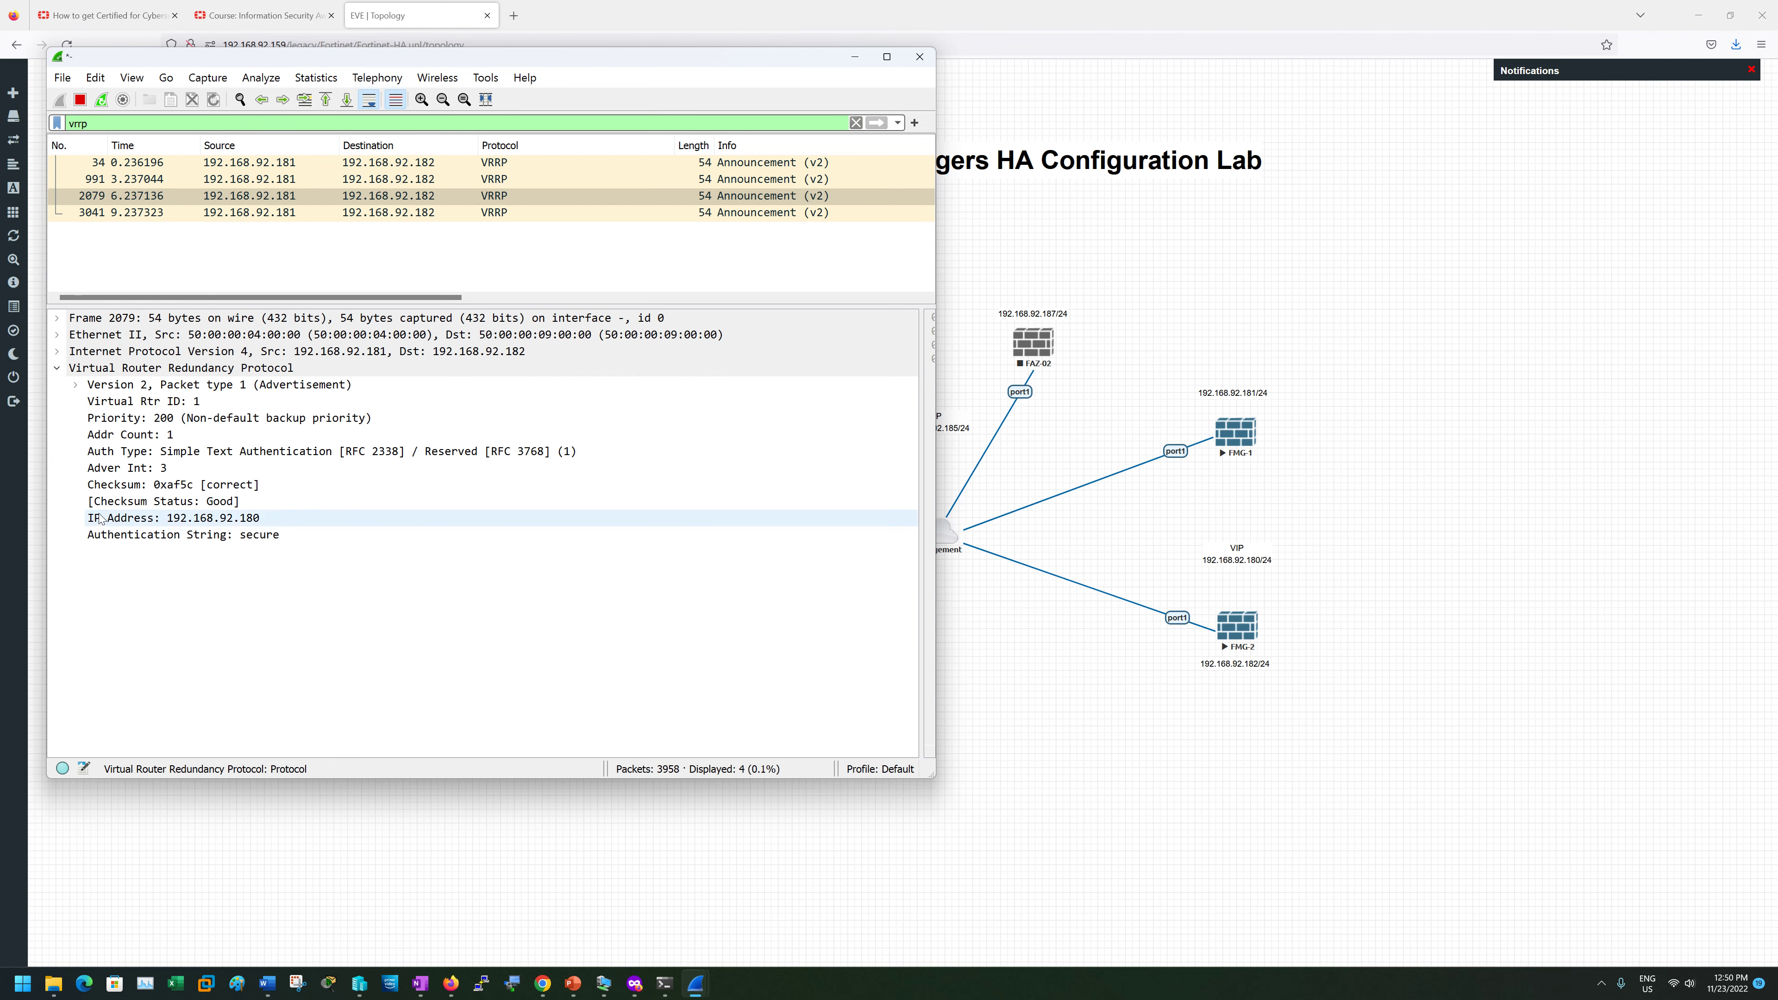
- Put away both Wireshark captures and the tcpdump window to return to the lab topology
{"action": "left_click", "coordinate": [854, 57]}
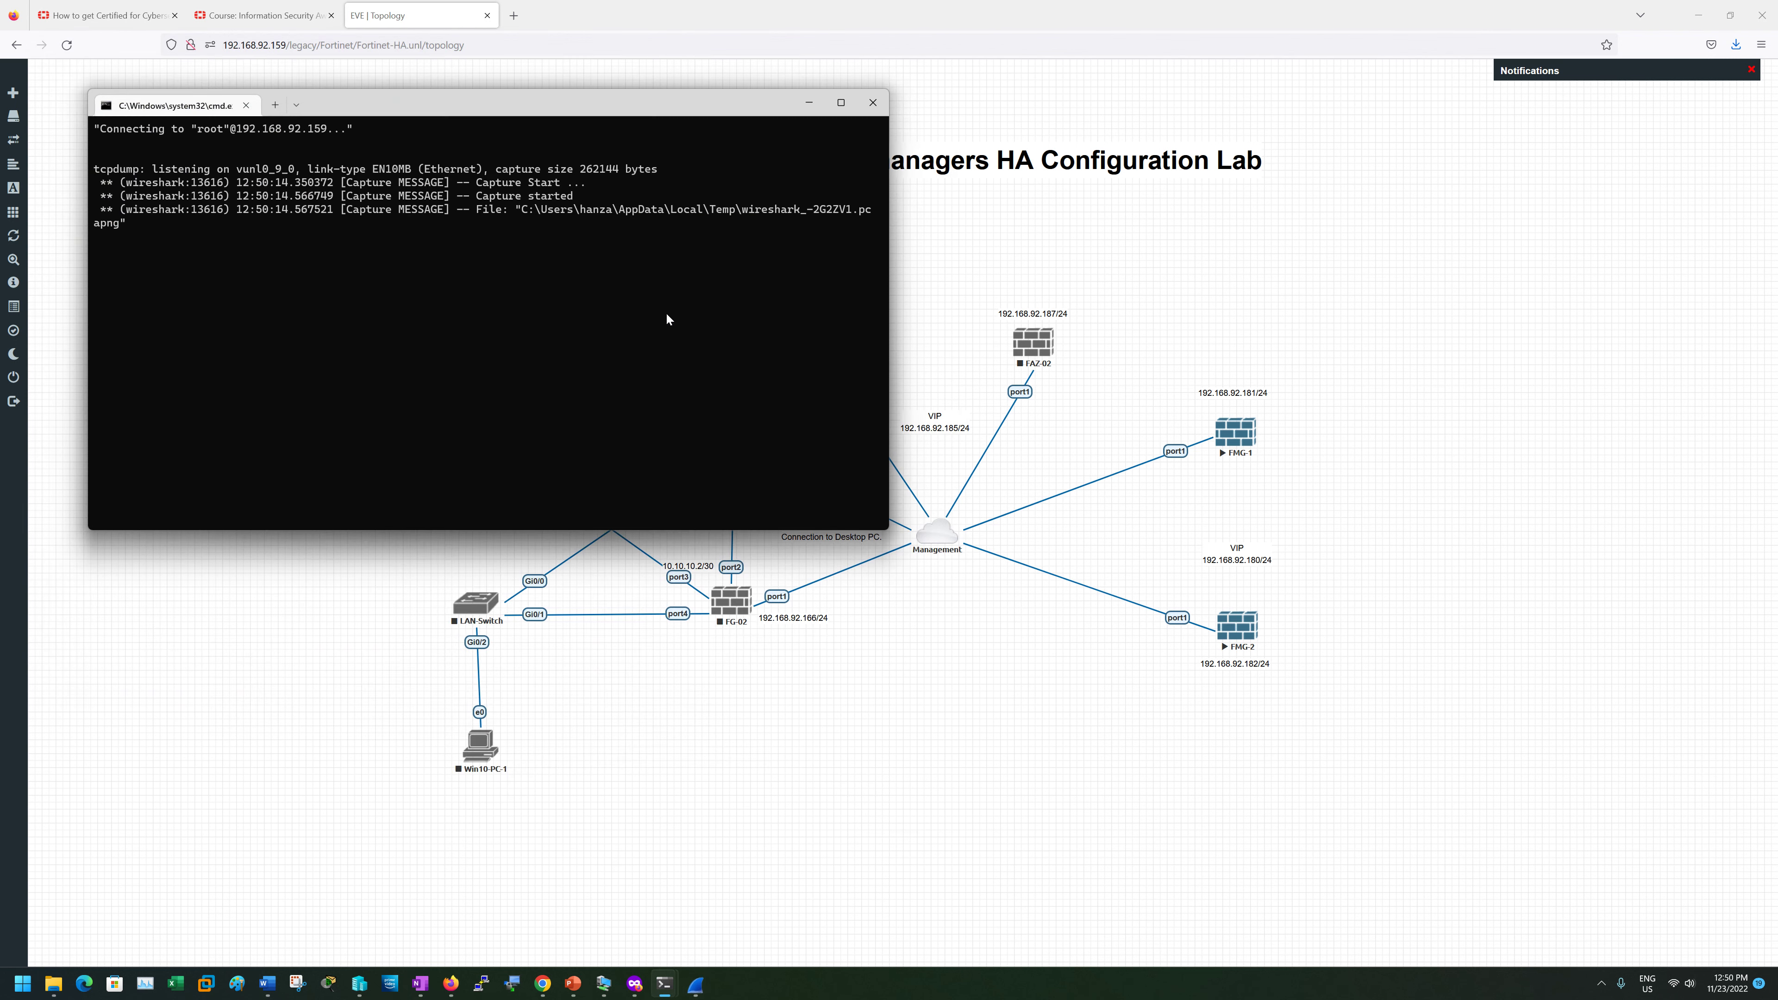
{"action": "left_click", "coordinate": [764, 164]}
{"action": "left_click", "coordinate": [808, 107]}
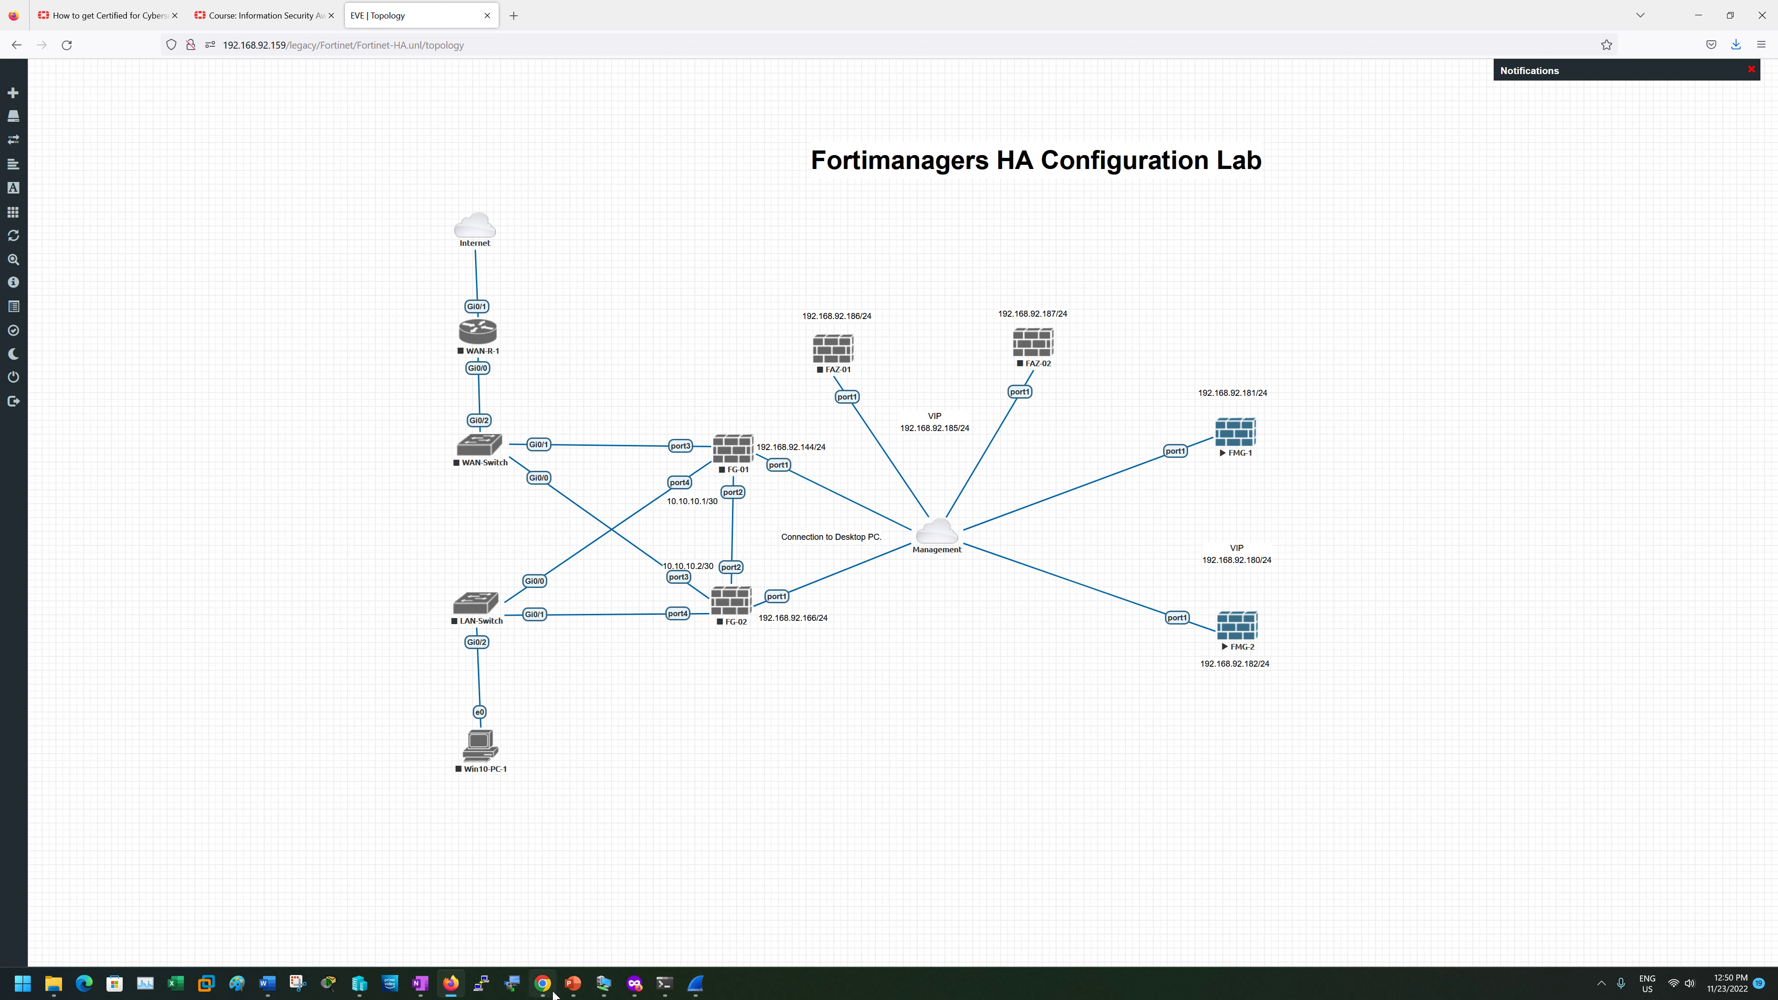
{"action": "mouse_move", "coordinate": [547, 993]}
{"action": "left_click", "coordinate": [747, 903]}
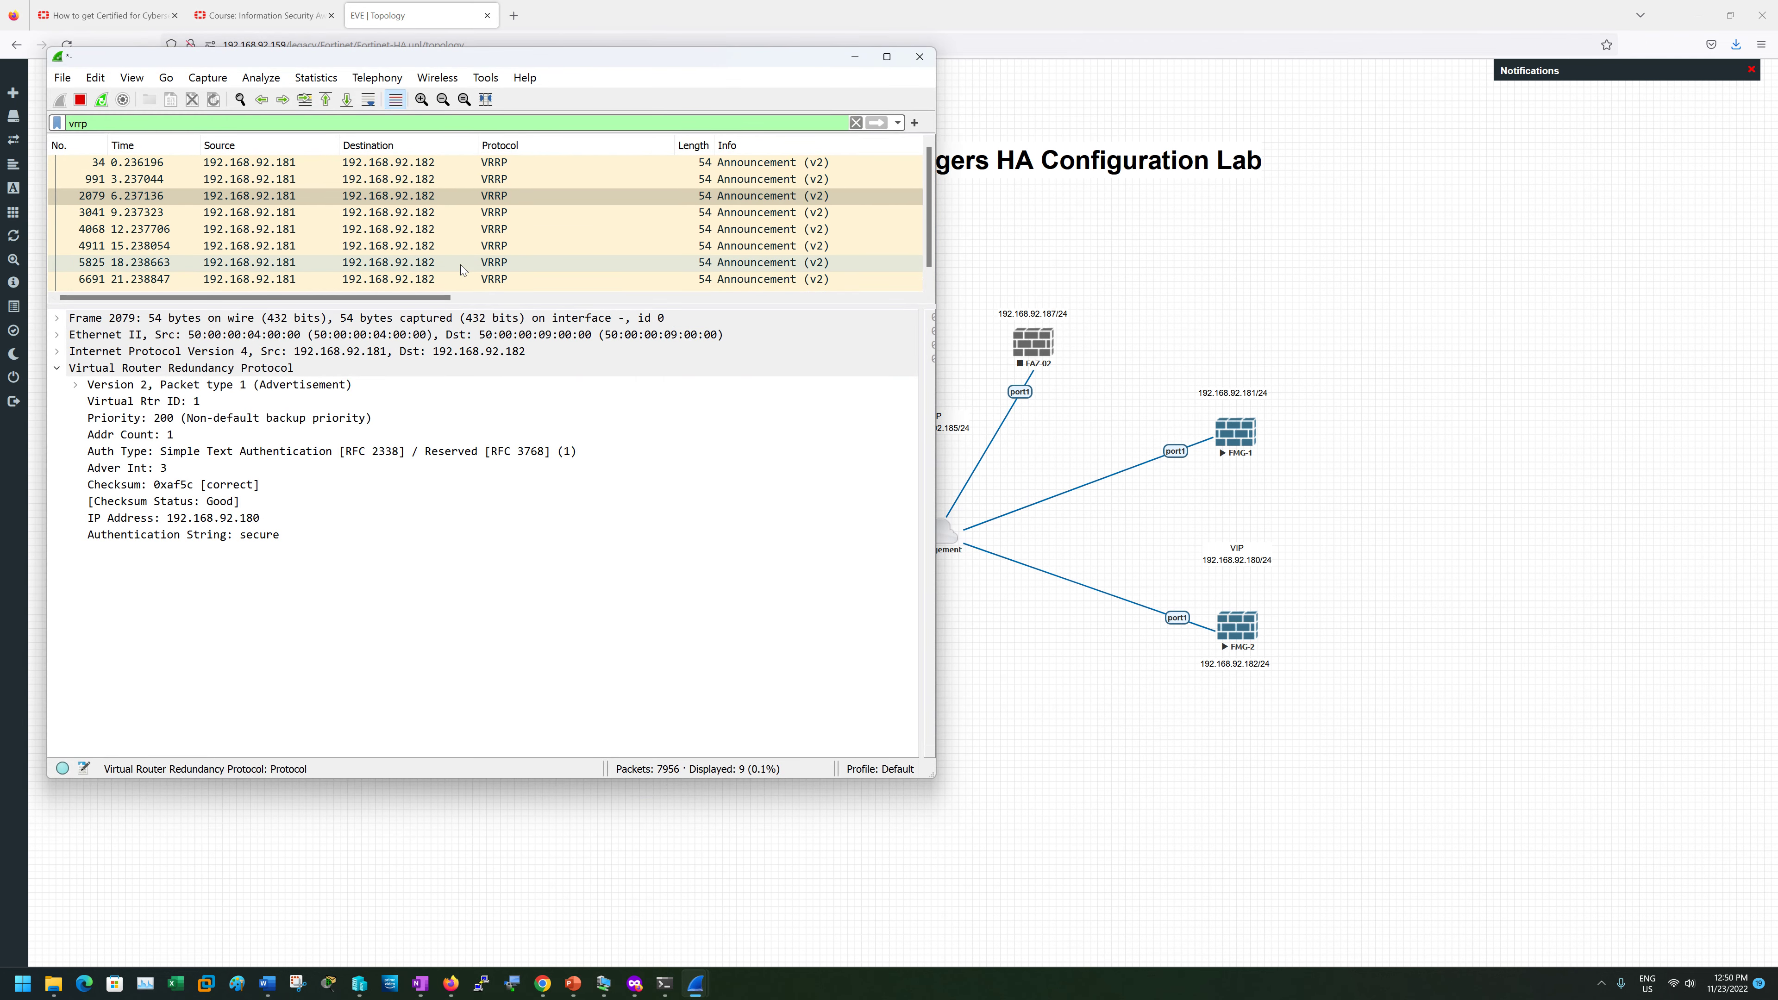
{"action": "mouse_move", "coordinate": [695, 983]}
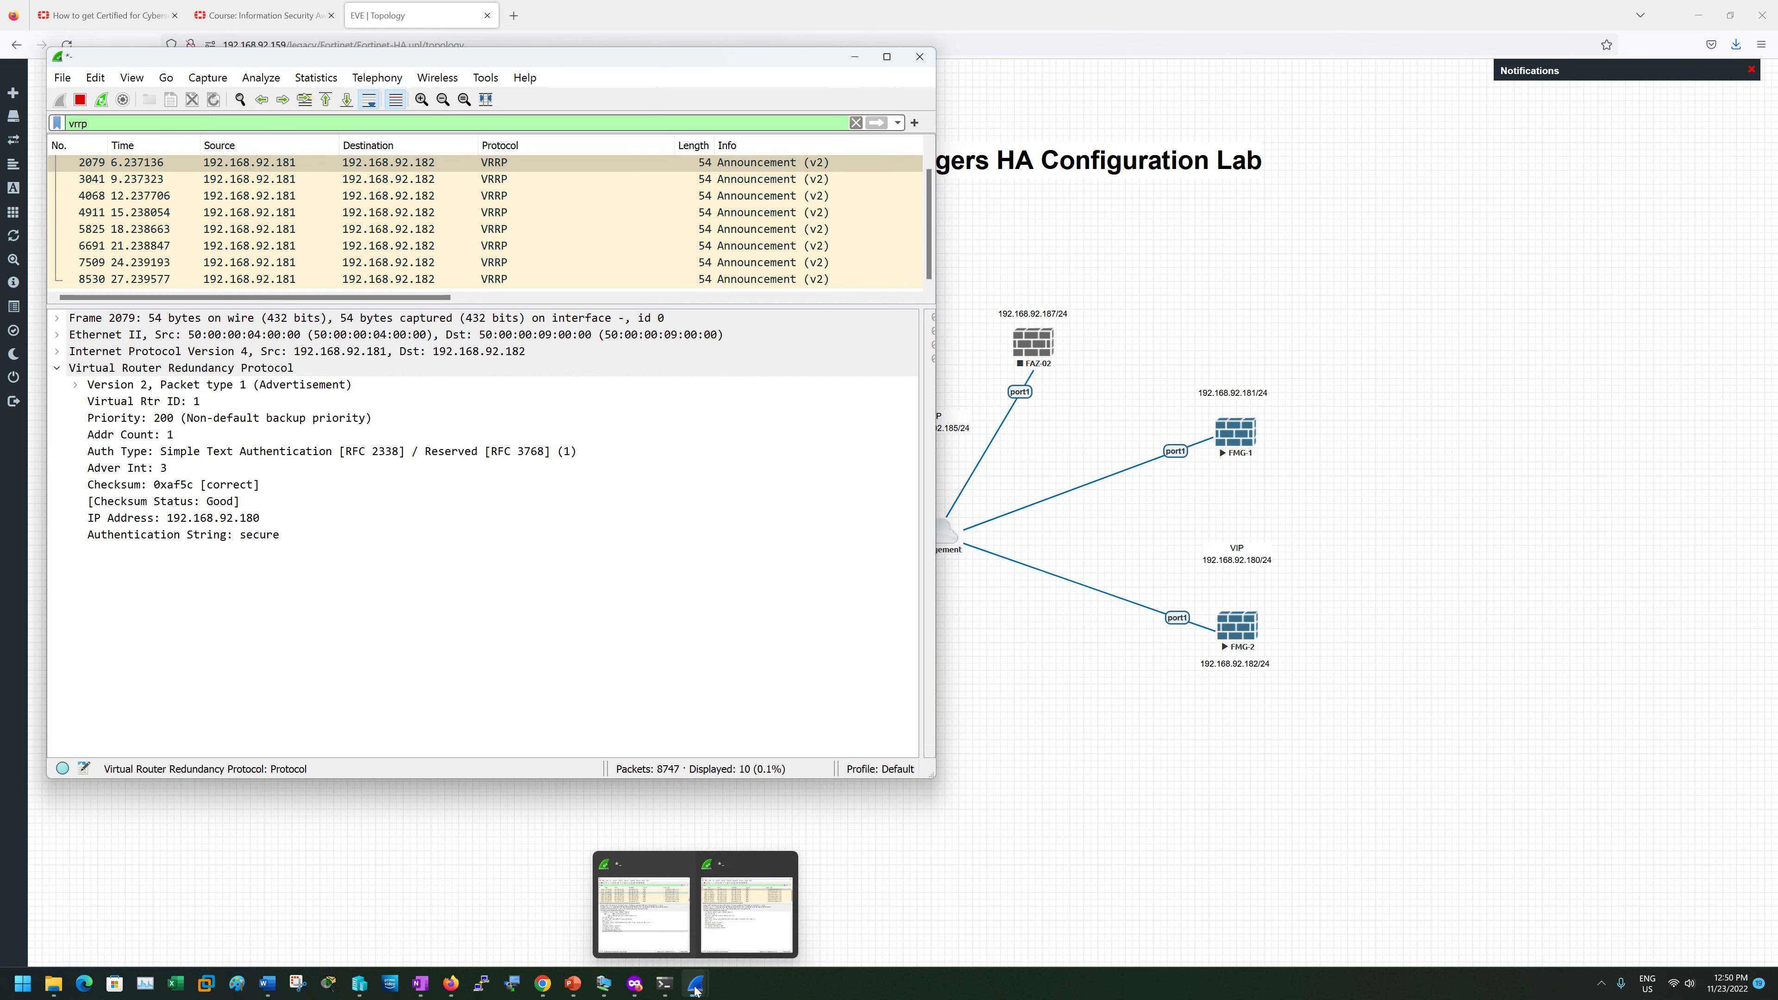
{"action": "left_click", "coordinate": [665, 910]}
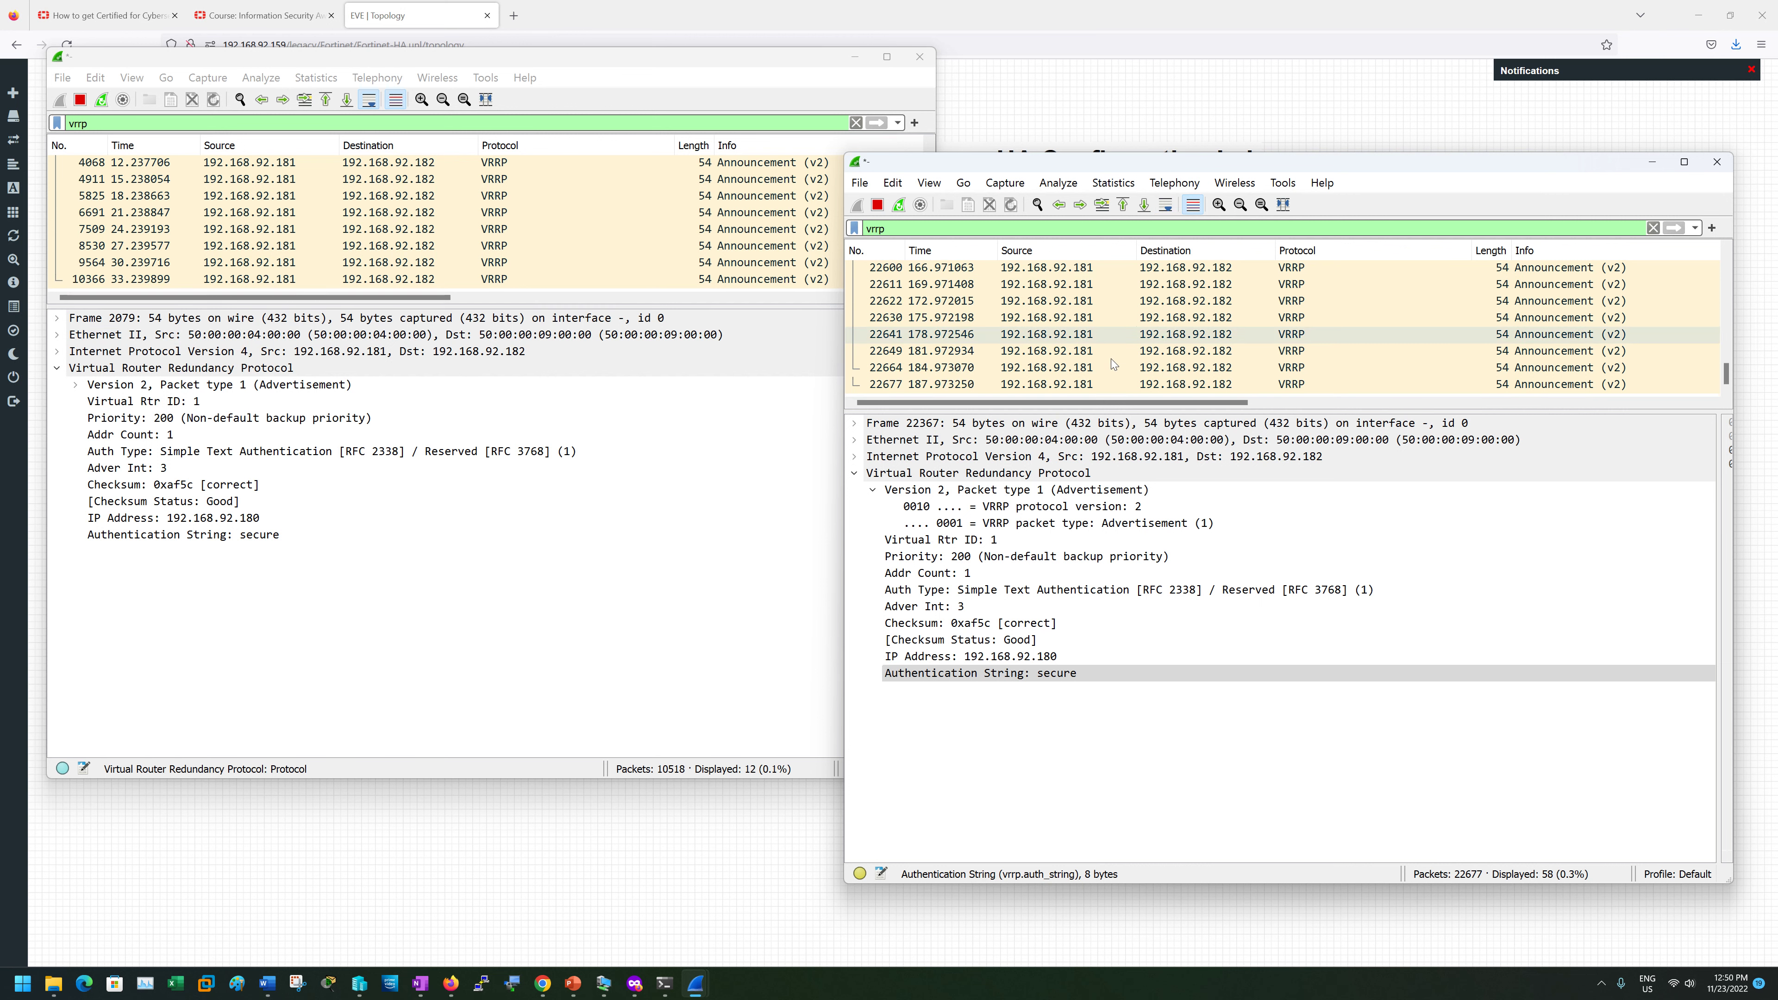
{"action": "left_click", "coordinate": [862, 70]}
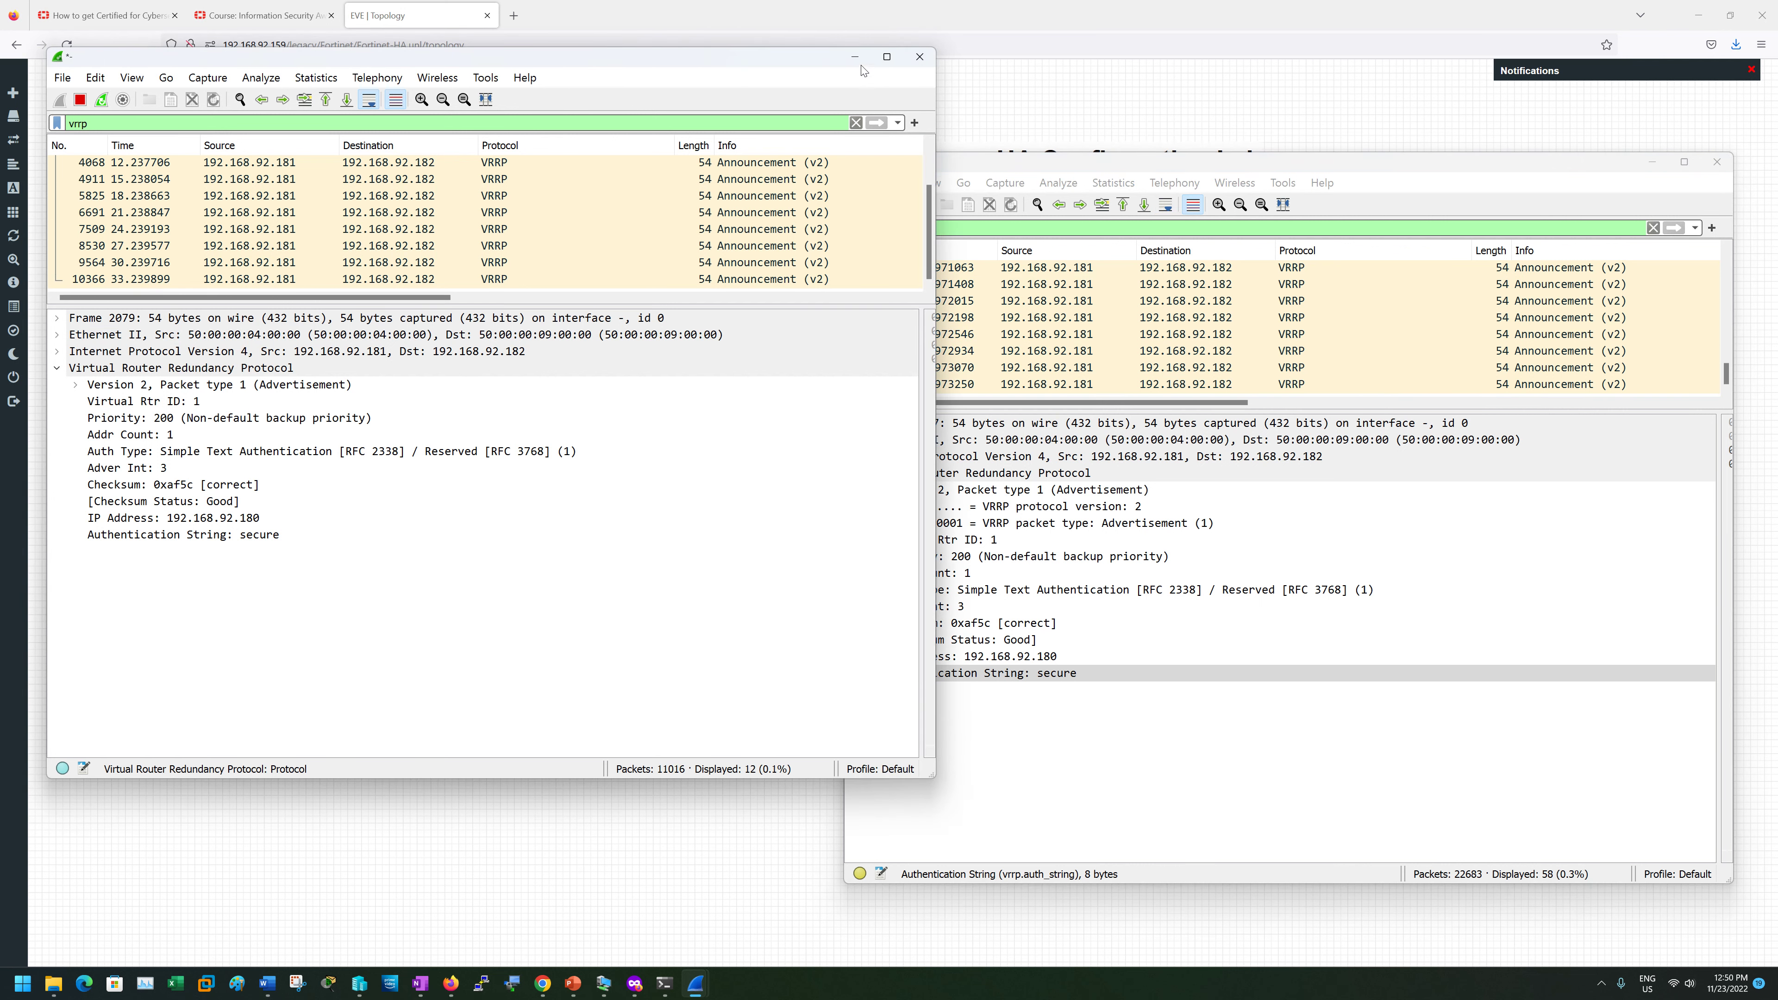
{"action": "left_click", "coordinate": [854, 57]}
{"action": "left_click", "coordinate": [1650, 163]}
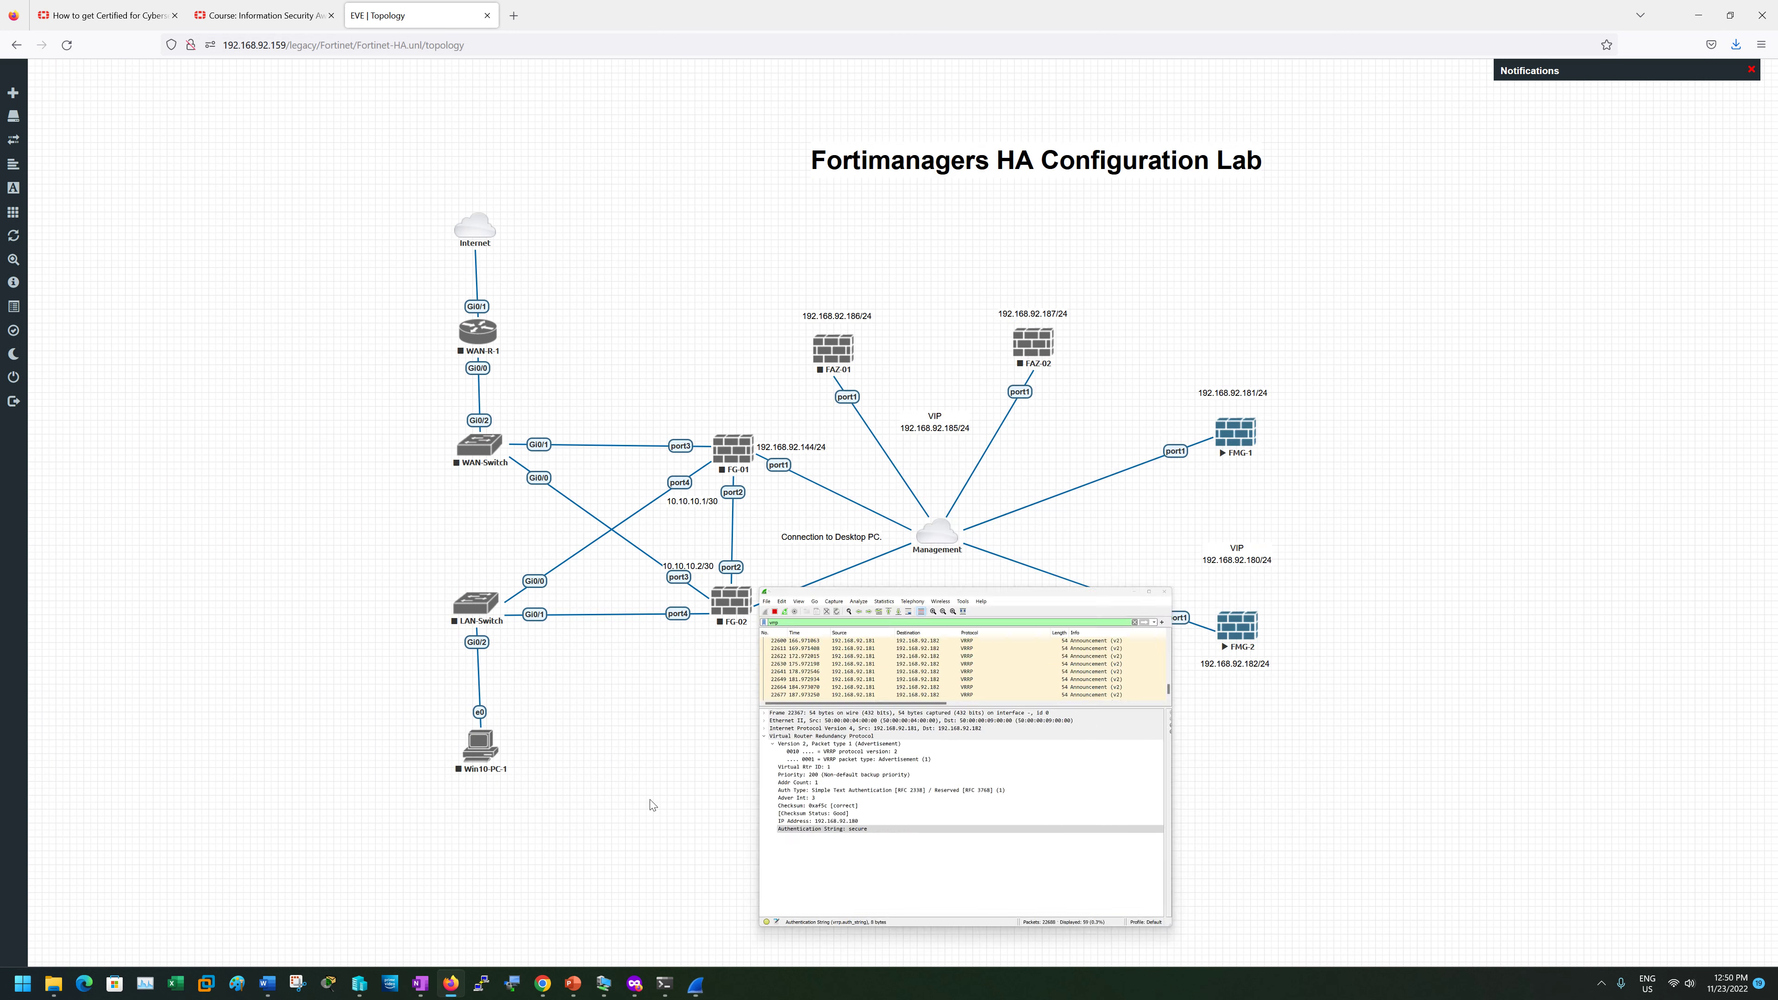
- In FMG-1's CLI console, run get system ha and get system ha-status, confirming Primary and in-sync
{"action": "left_click", "coordinate": [644, 989]}
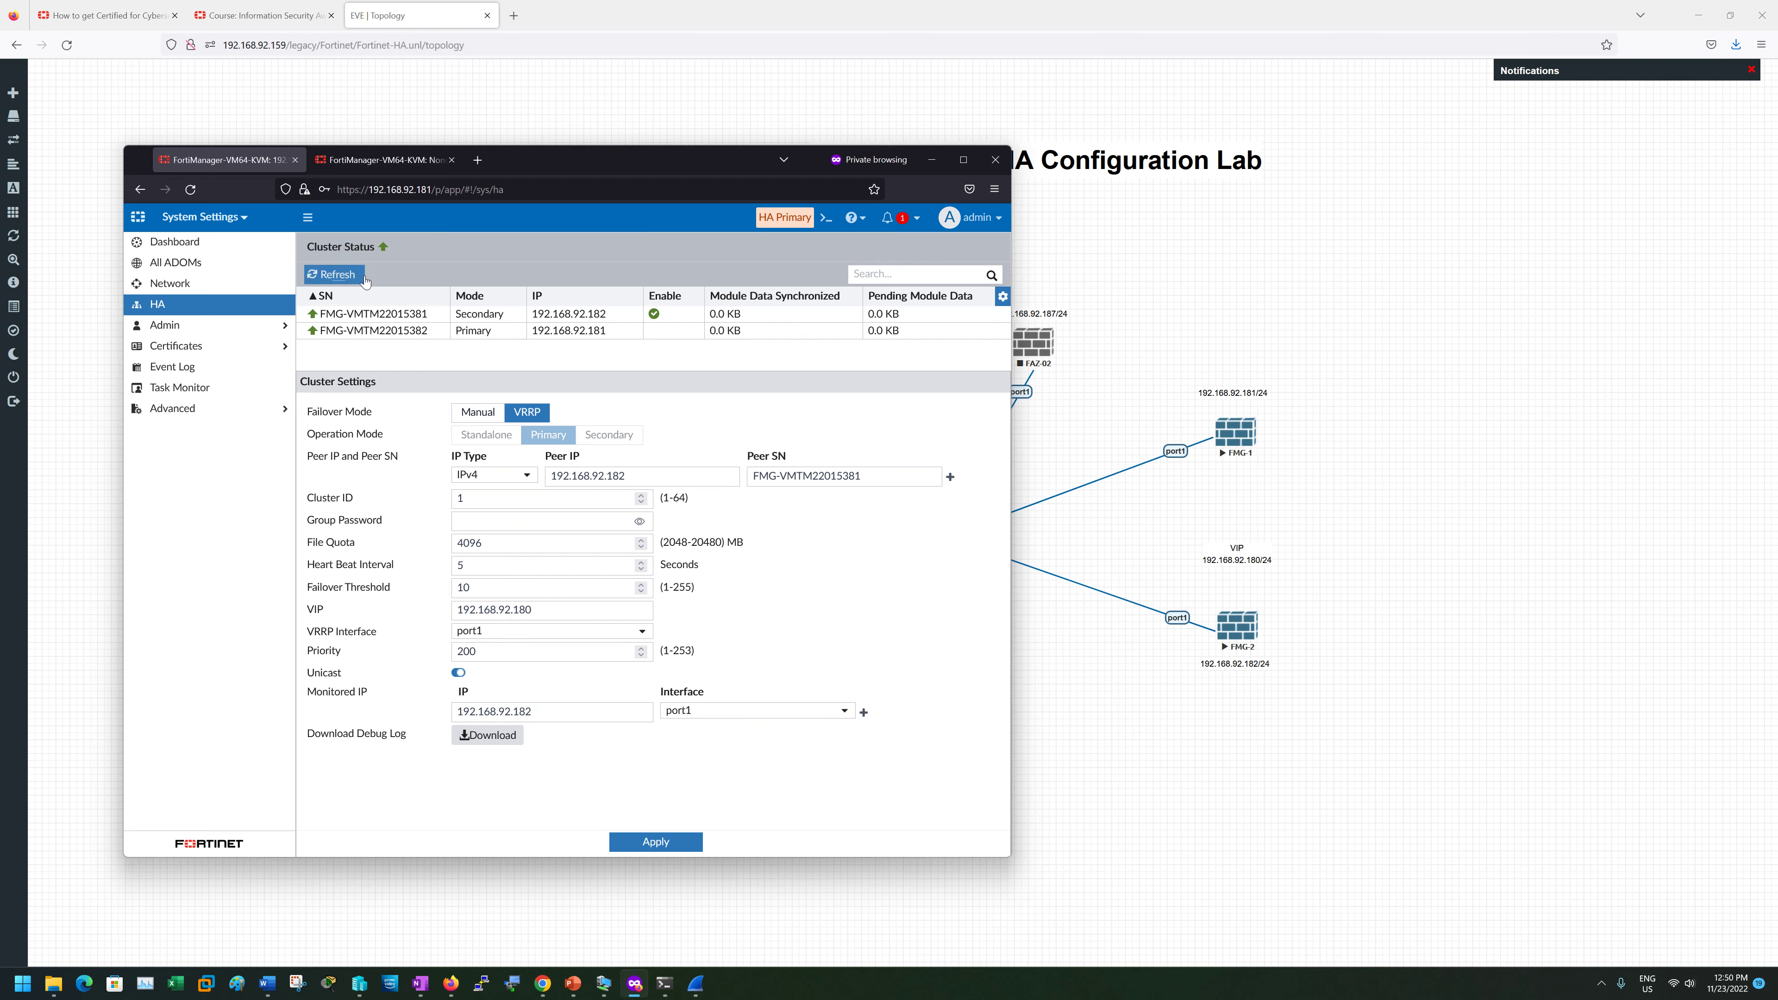
{"action": "left_click", "coordinate": [826, 217]}
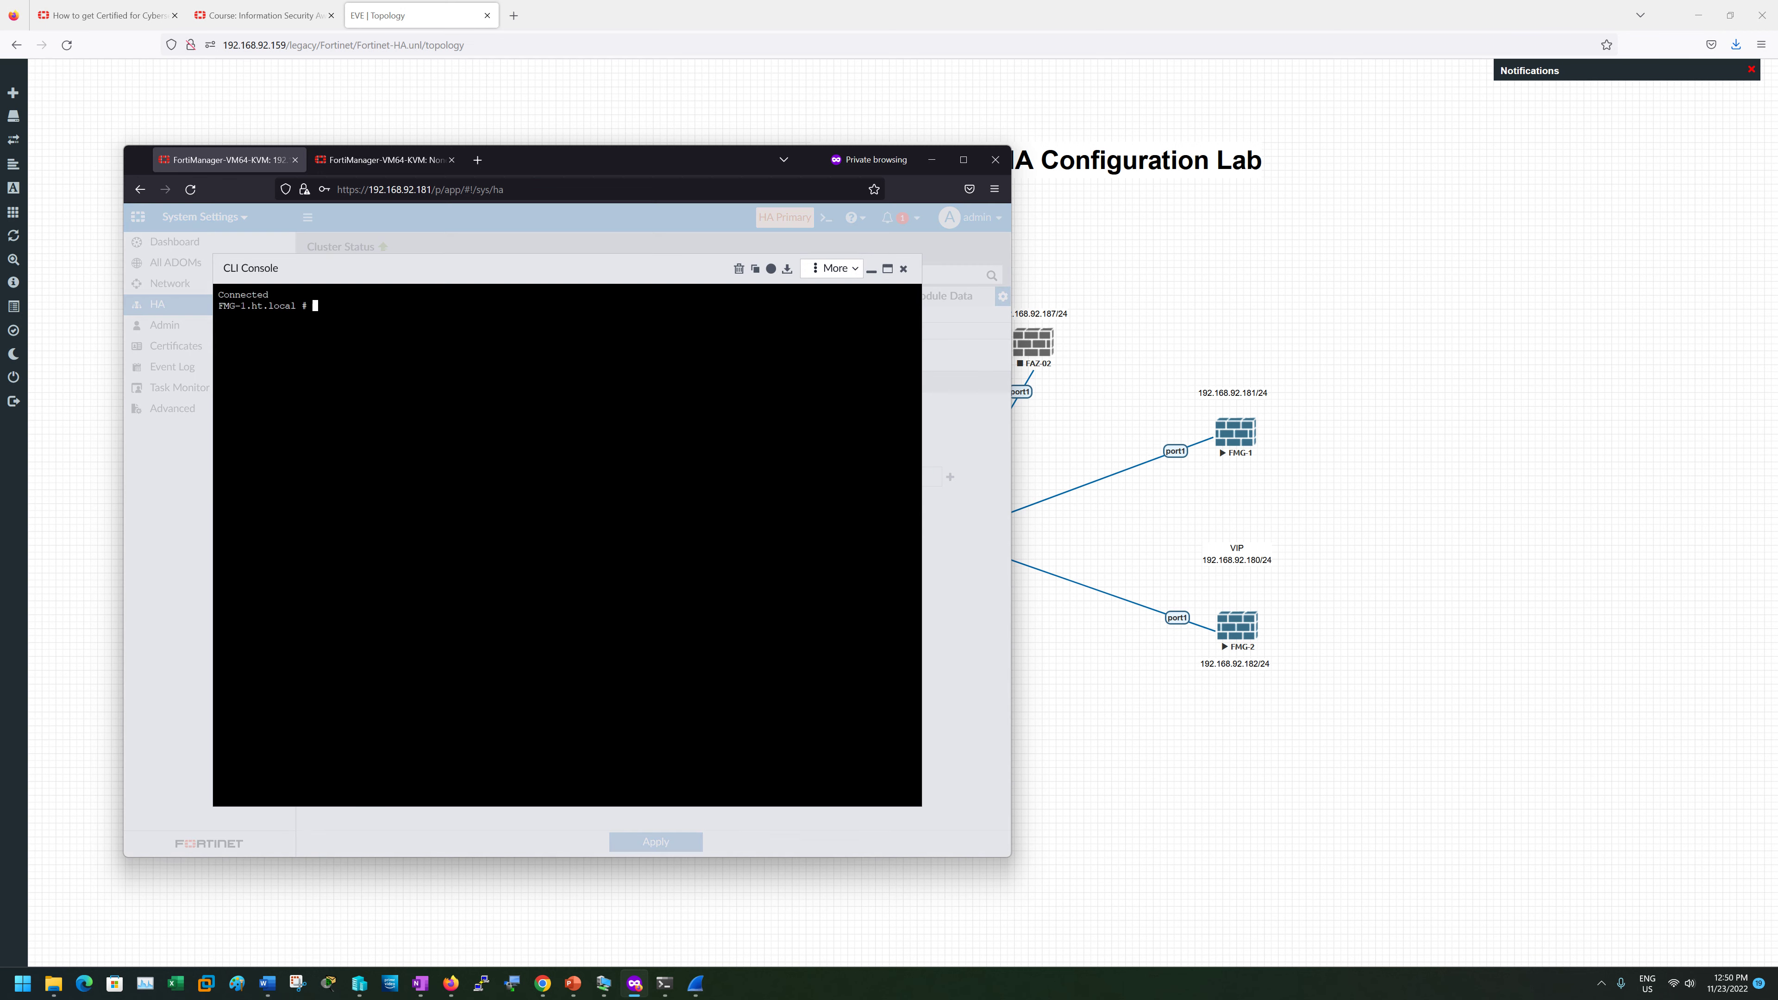
{"action": "type", "text": "get system ha"}
{"action": "key", "text": "Return"}
{"action": "type", "text": "get"}
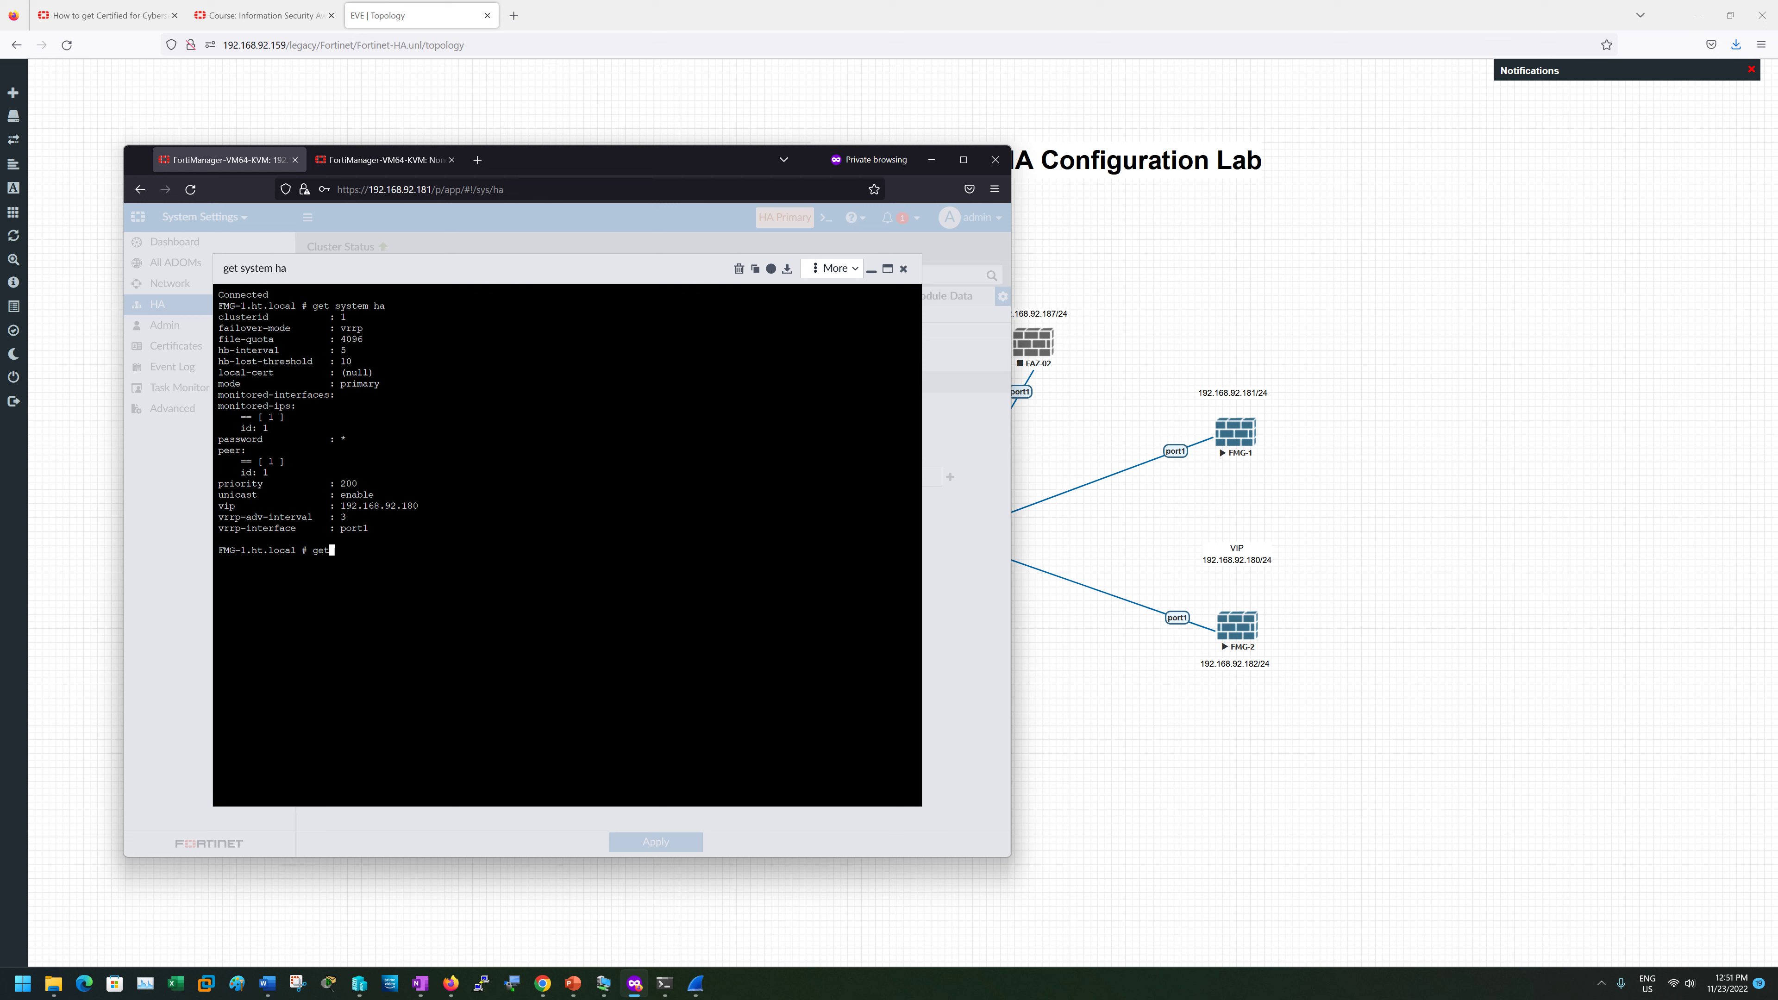
{"action": "type", "text": " system -ha-status"}
{"action": "key", "text": "Return"}
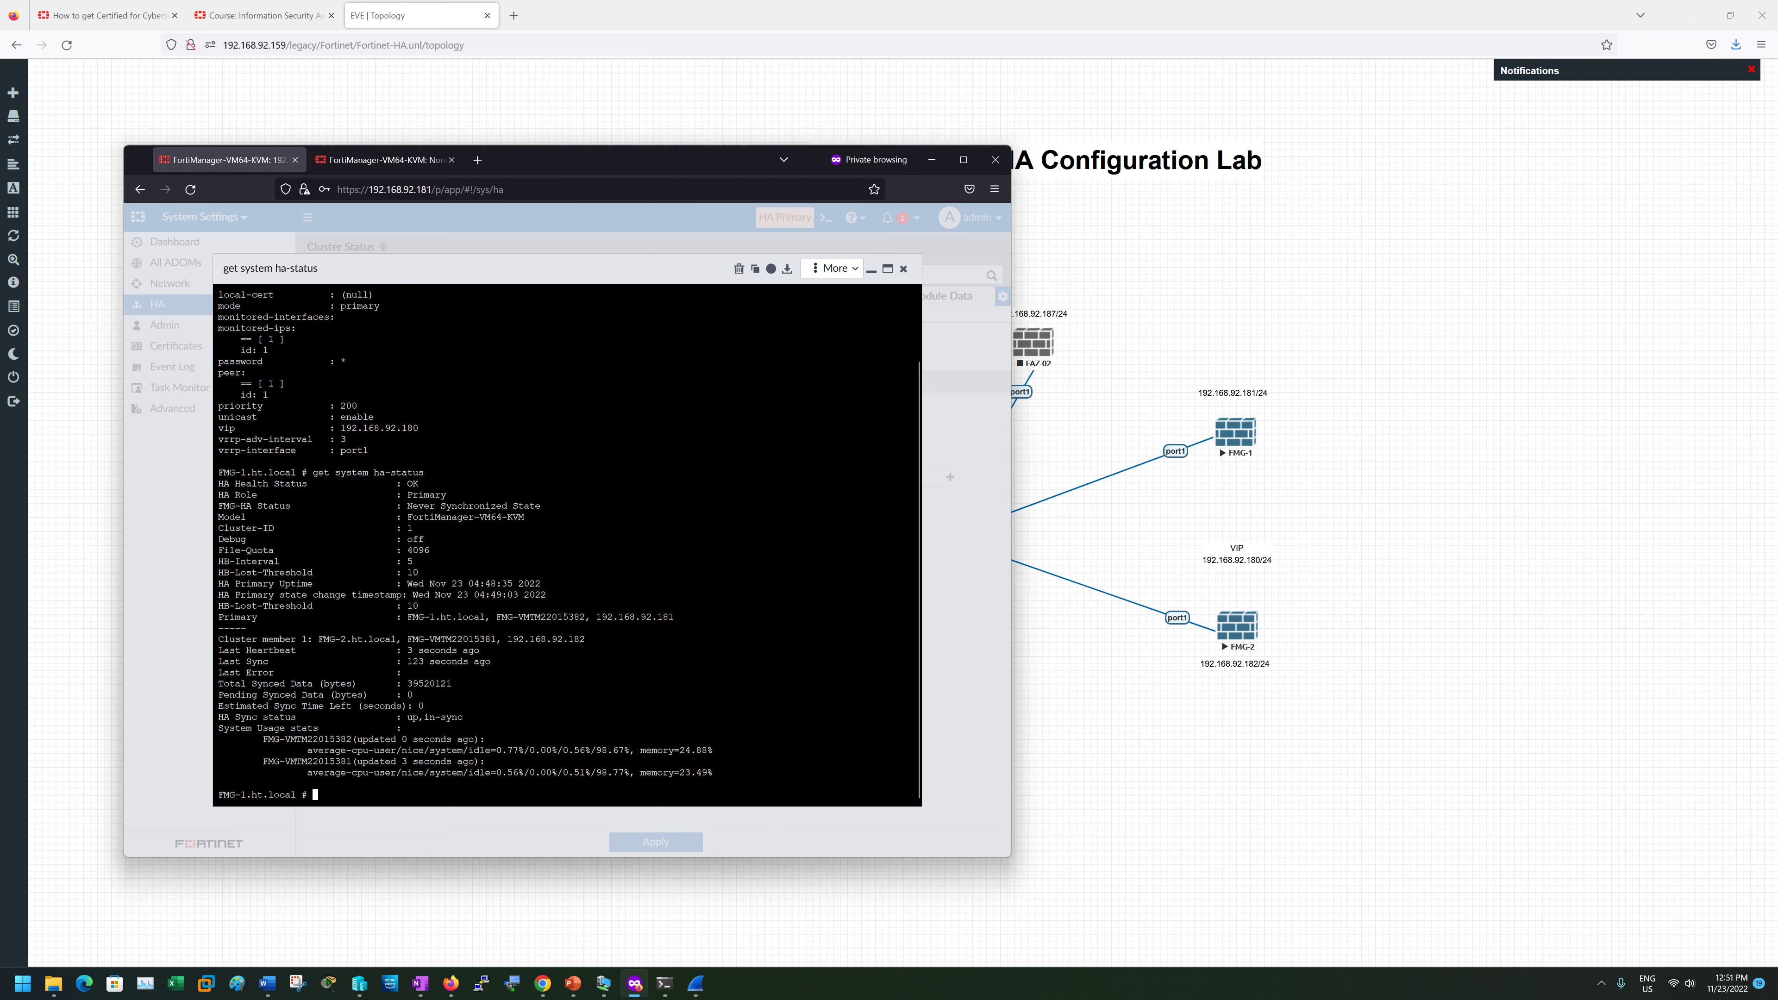
{"action": "key", "text": "Up"}
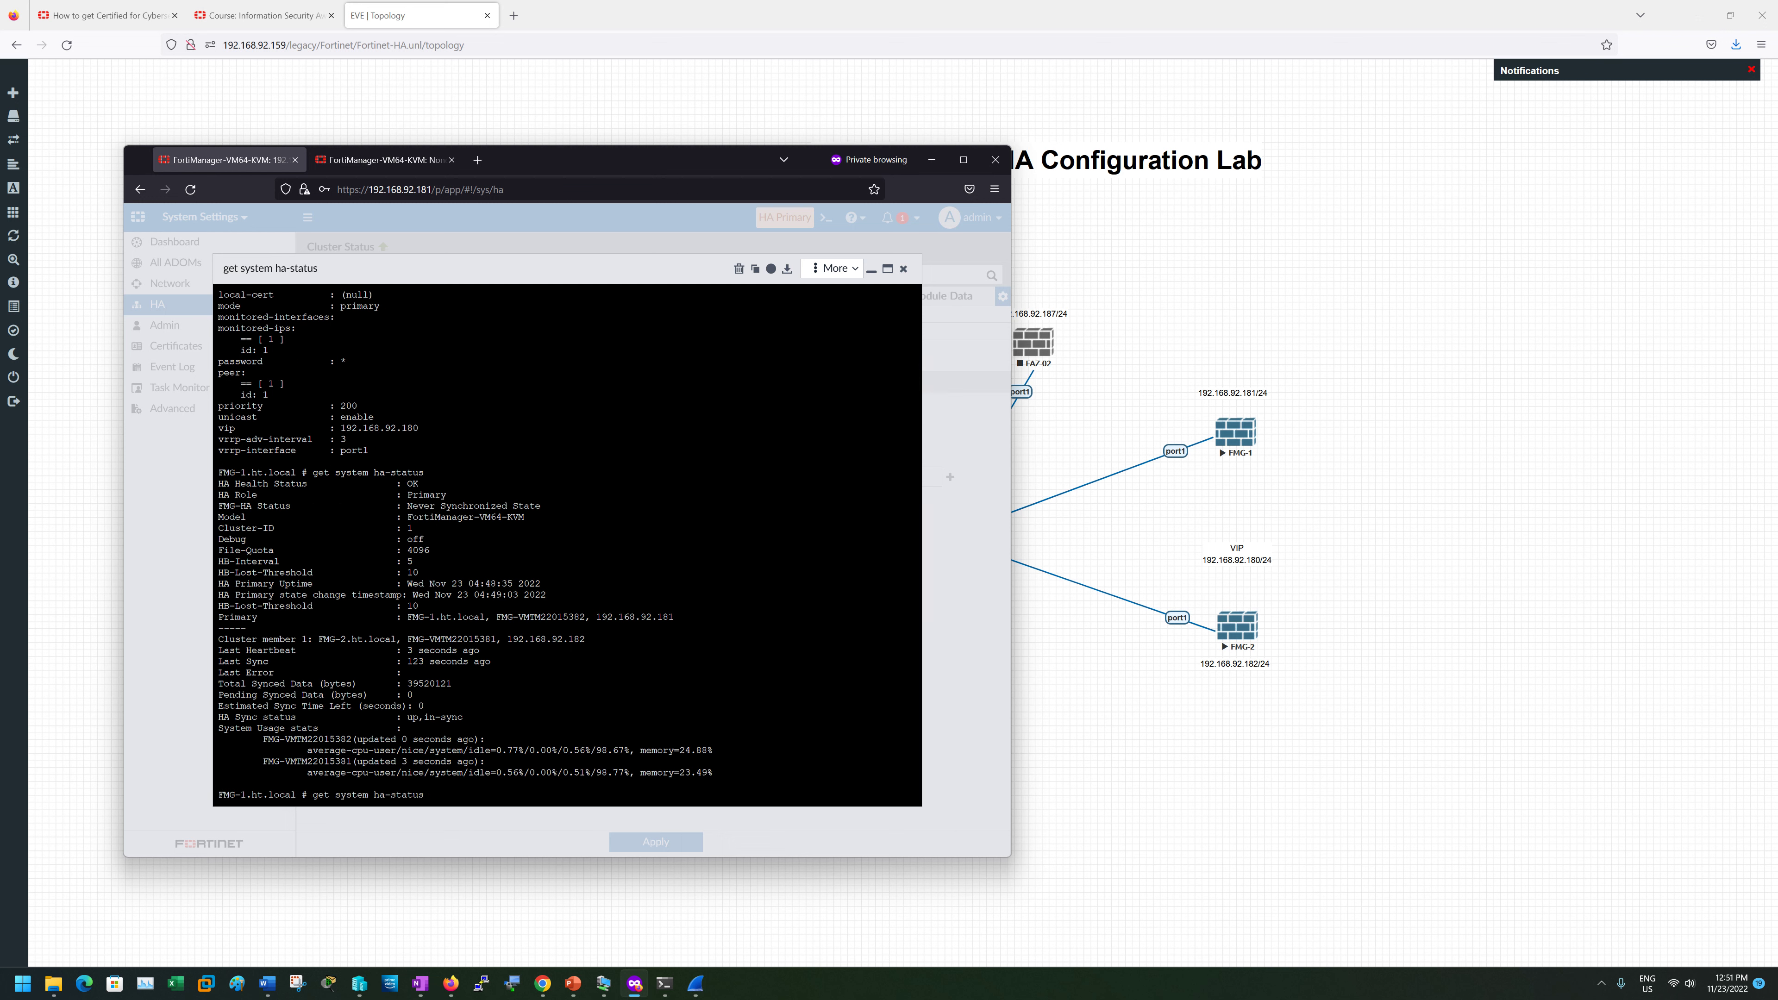
{"action": "key", "text": "Return"}
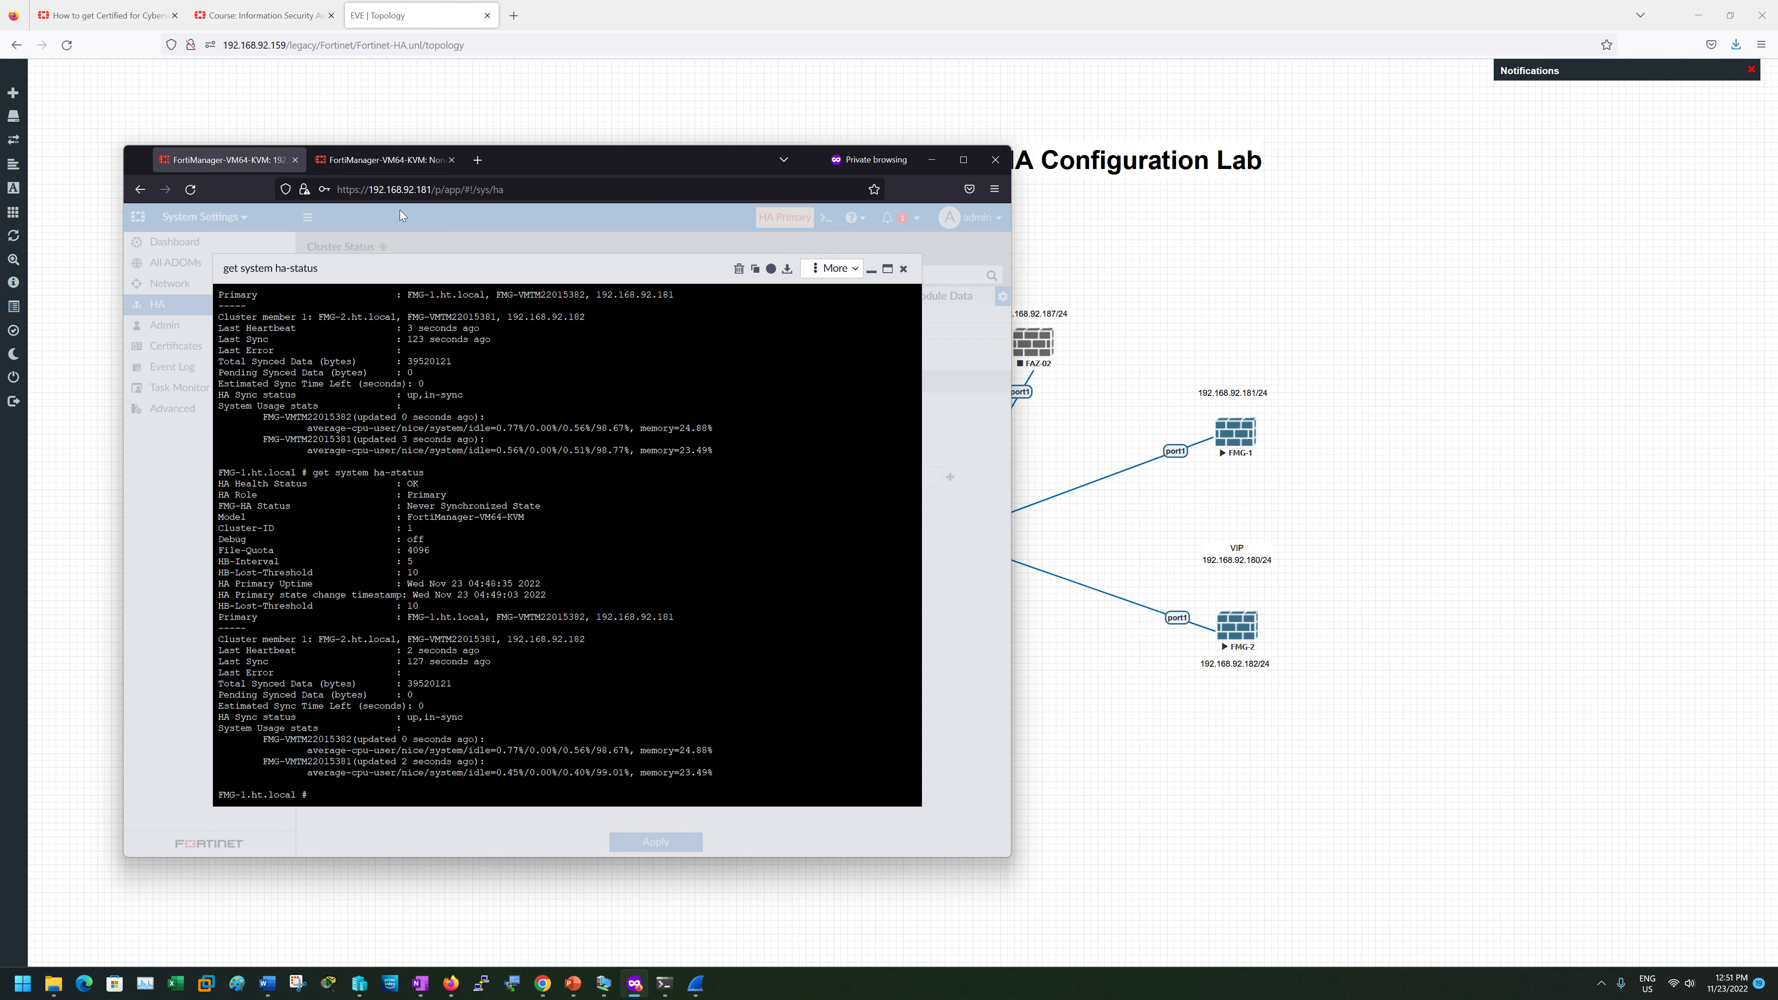
- Log in to FMG-2 at 192.168.92.182 with the admin credentials
{"action": "left_click", "coordinate": [378, 161]}
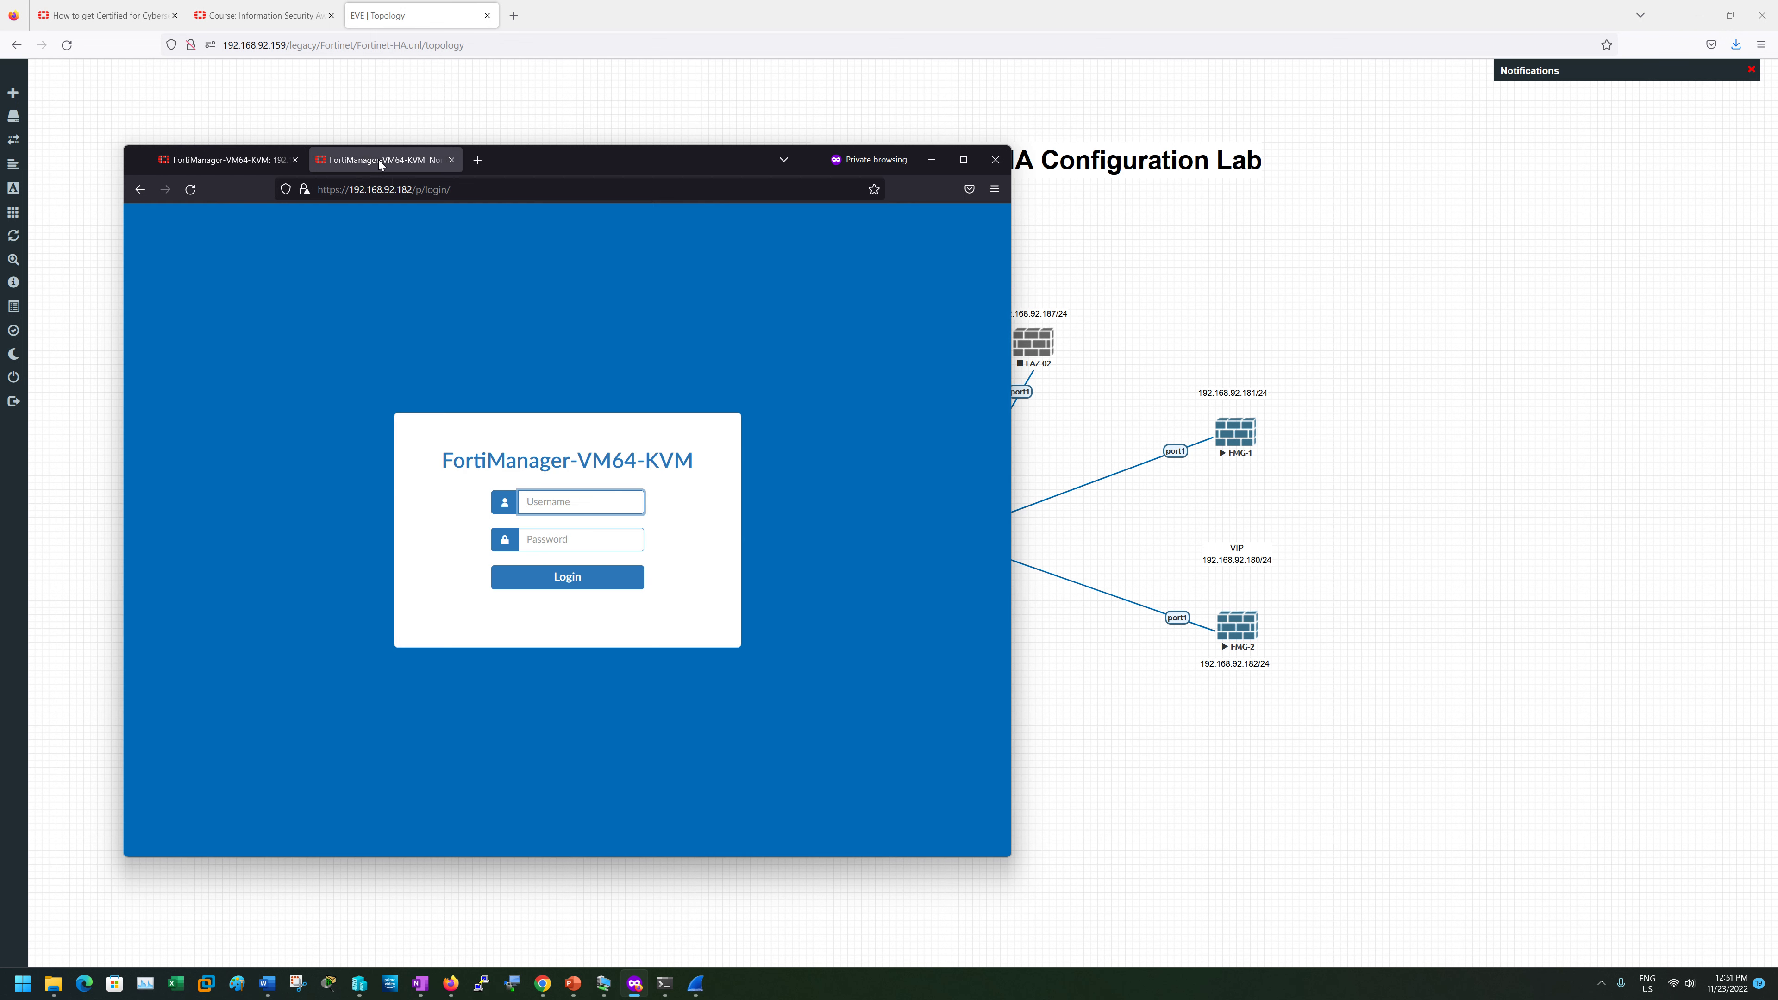
{"action": "type", "text": "admin"}
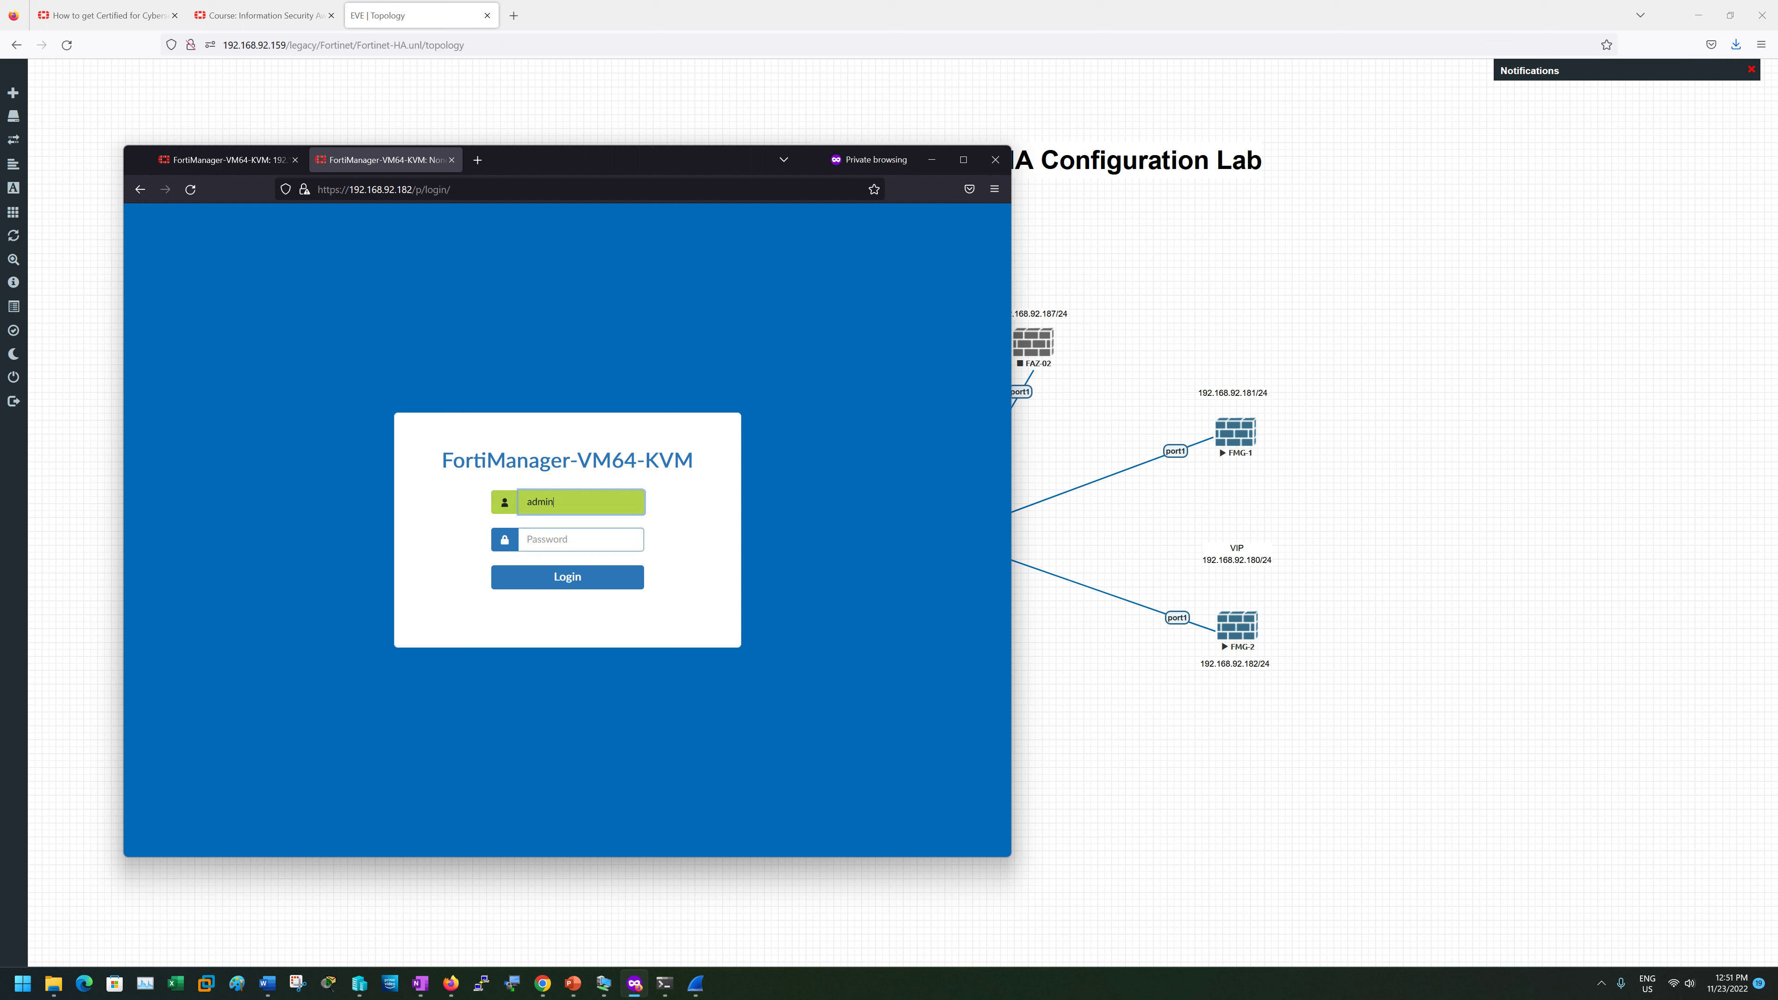
{"action": "key", "text": "Tab"}
{"action": "type", "text": "f•••••"}
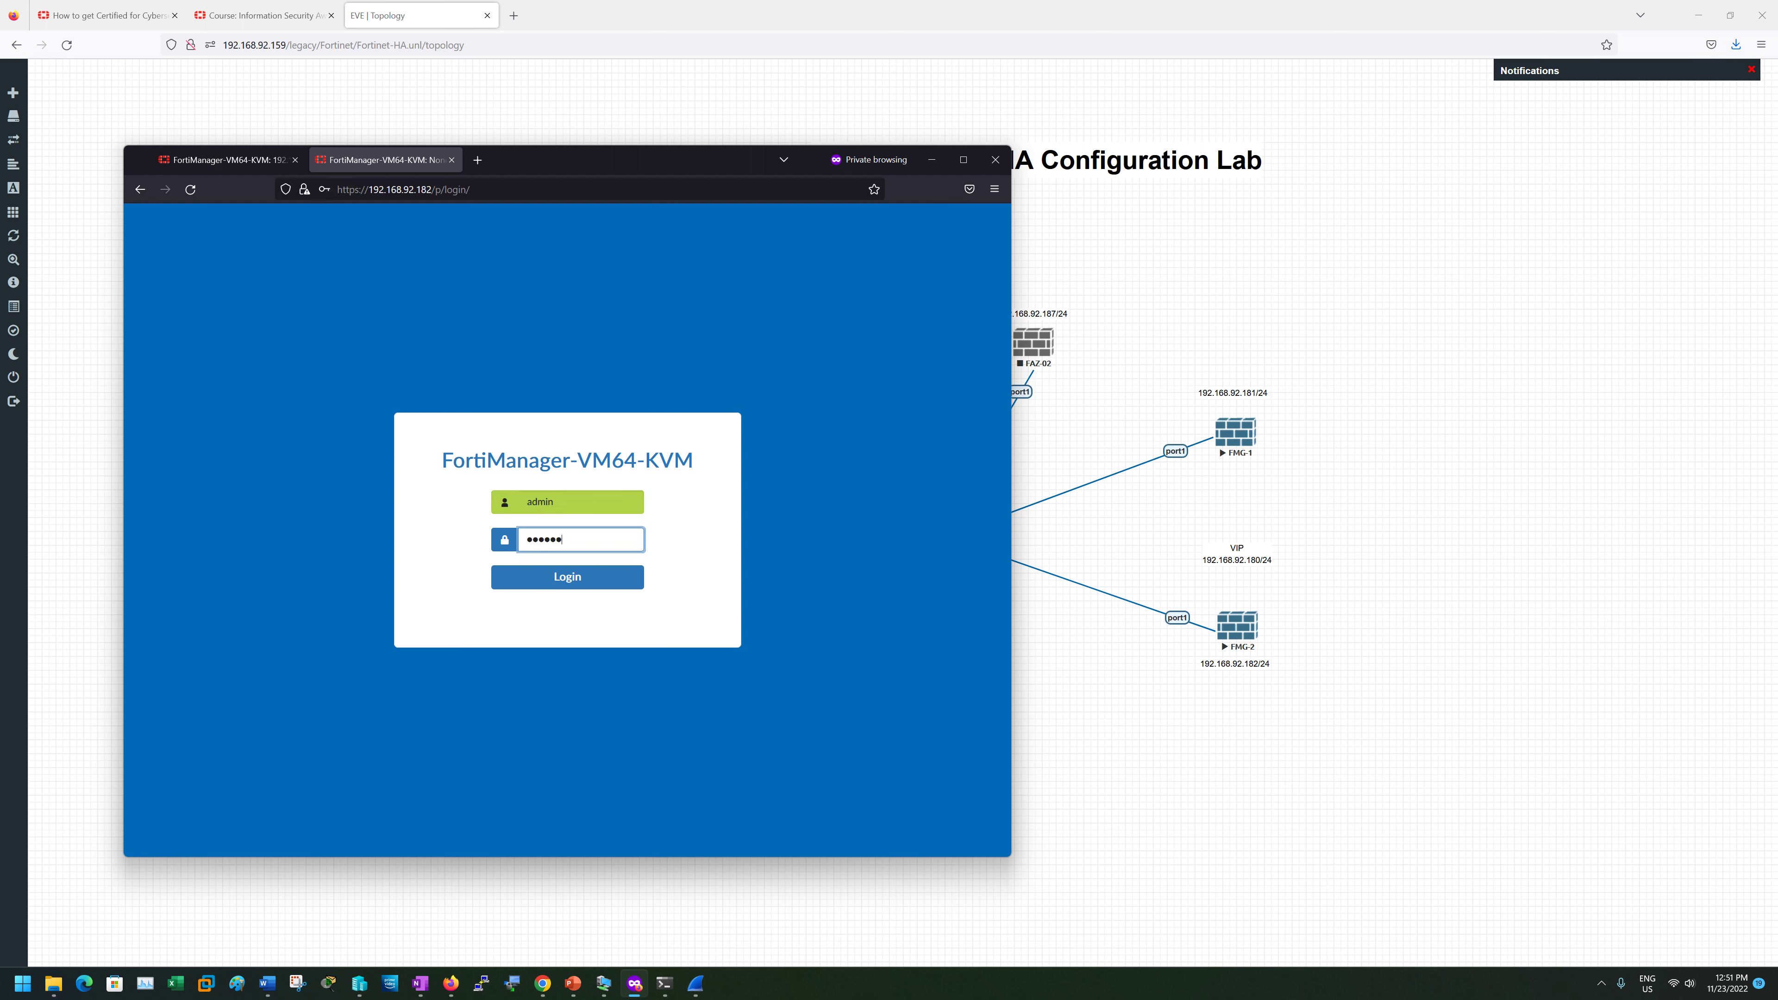
{"action": "type", "text": "•••"}
{"action": "key", "text": "Return"}
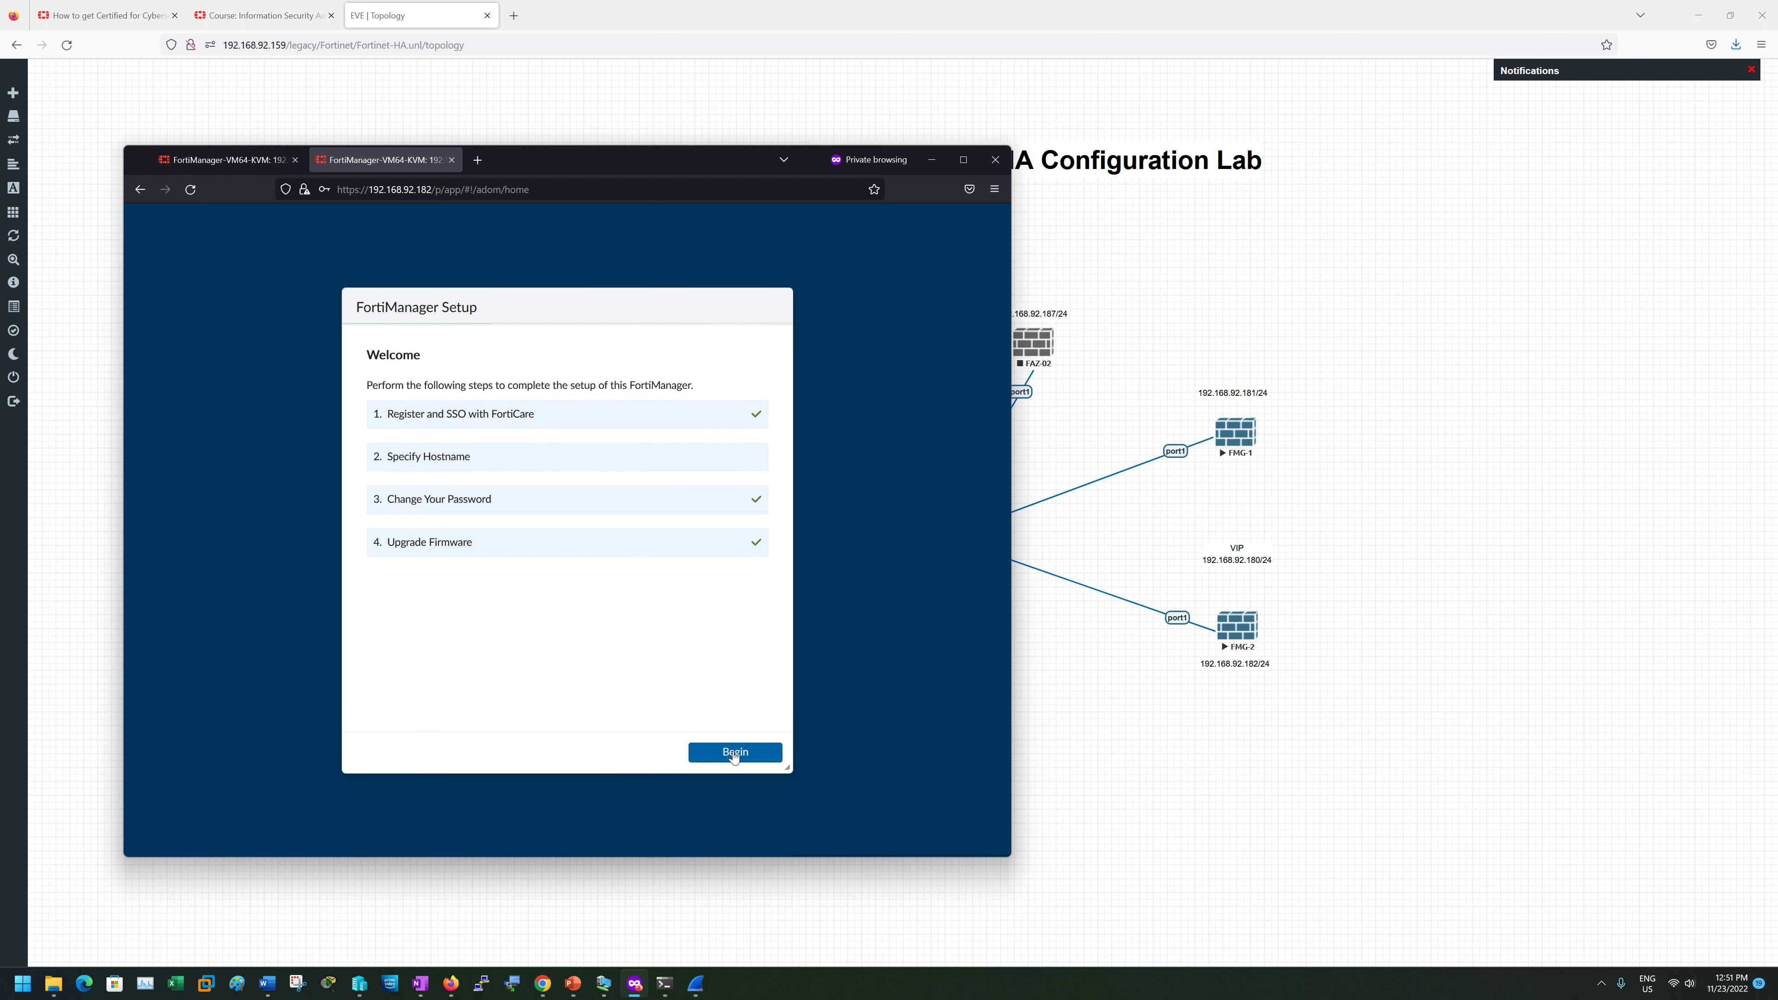
- Skip the setup wizard, open System Settings > HA, and launch a CLI console
{"action": "left_click", "coordinate": [733, 756]}
{"action": "left_click", "coordinate": [775, 753]}
{"action": "left_click", "coordinate": [769, 755]}
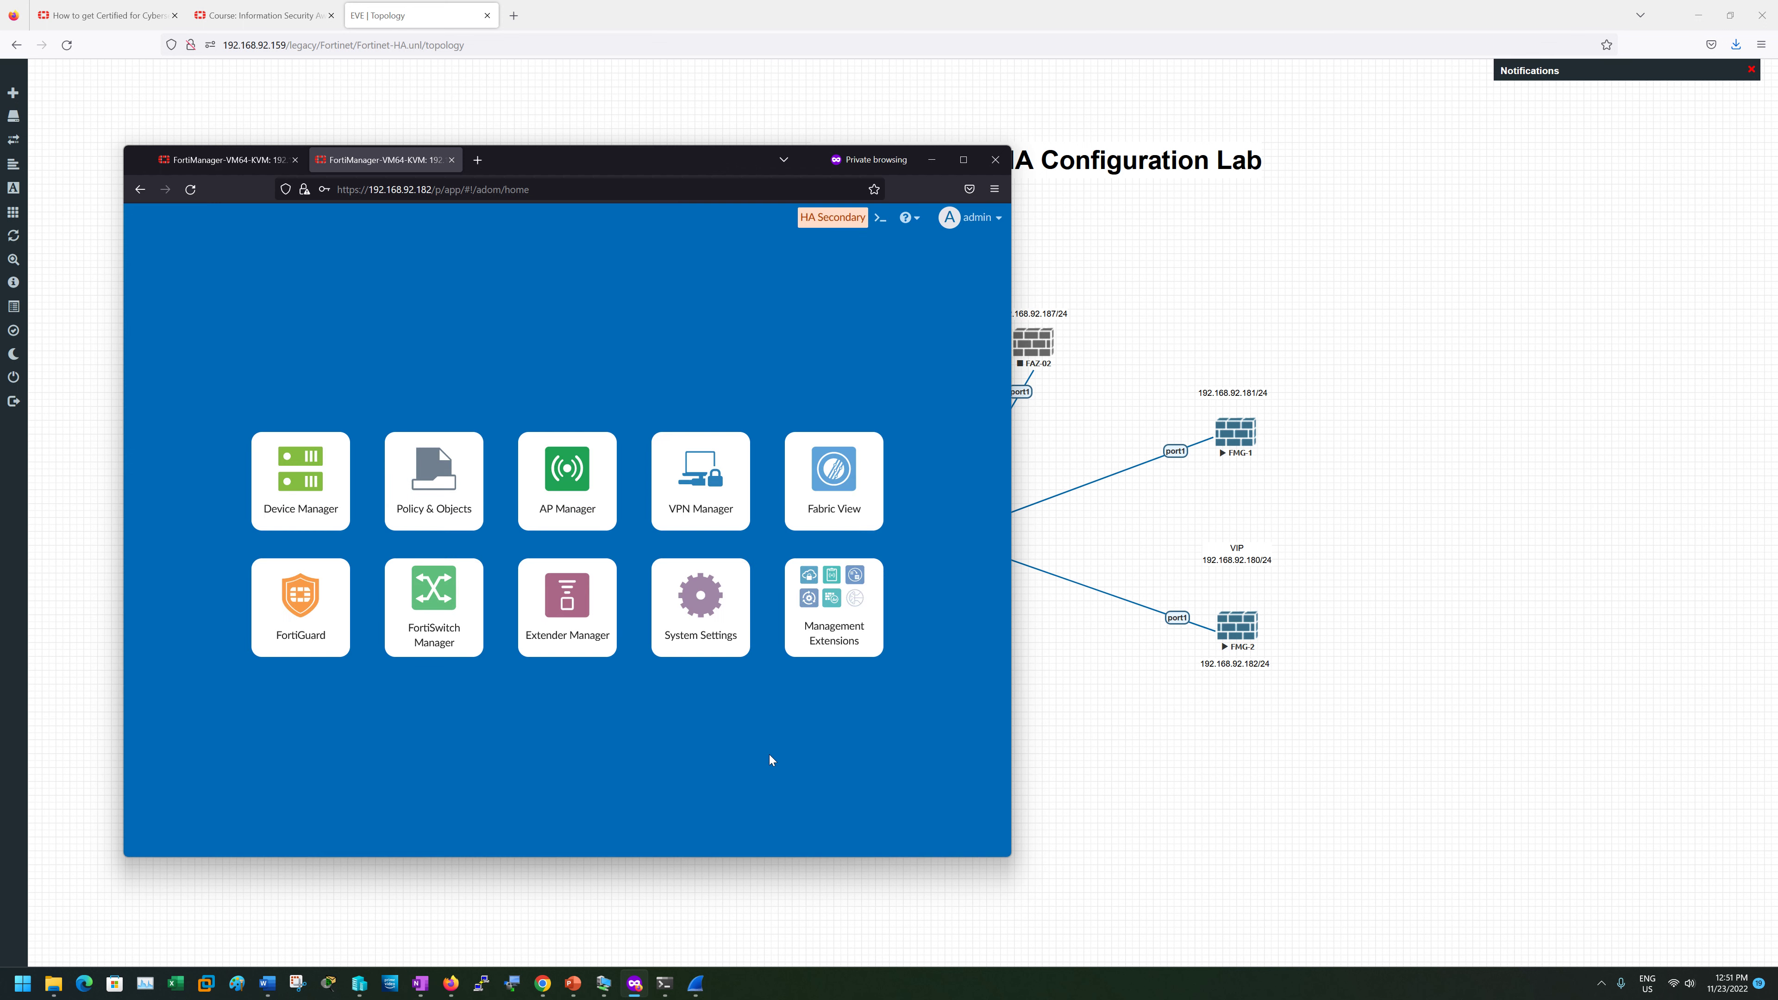
{"action": "left_click", "coordinate": [700, 603]}
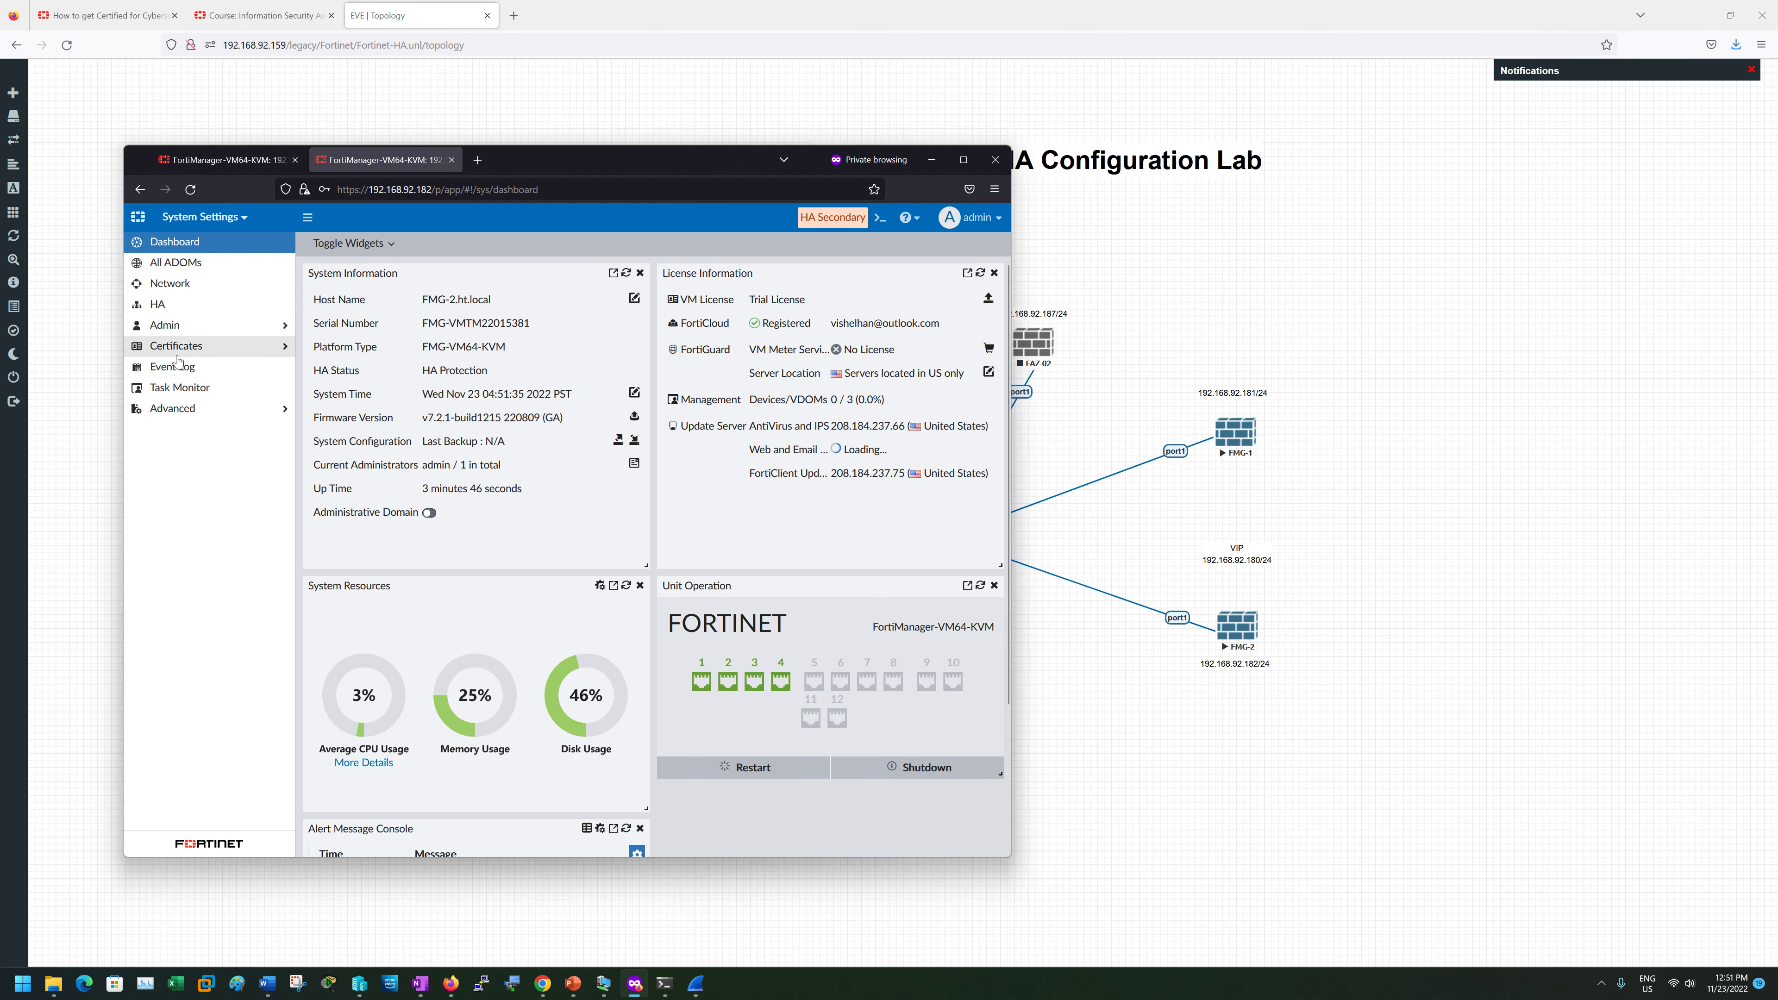
{"action": "left_click", "coordinate": [171, 306]}
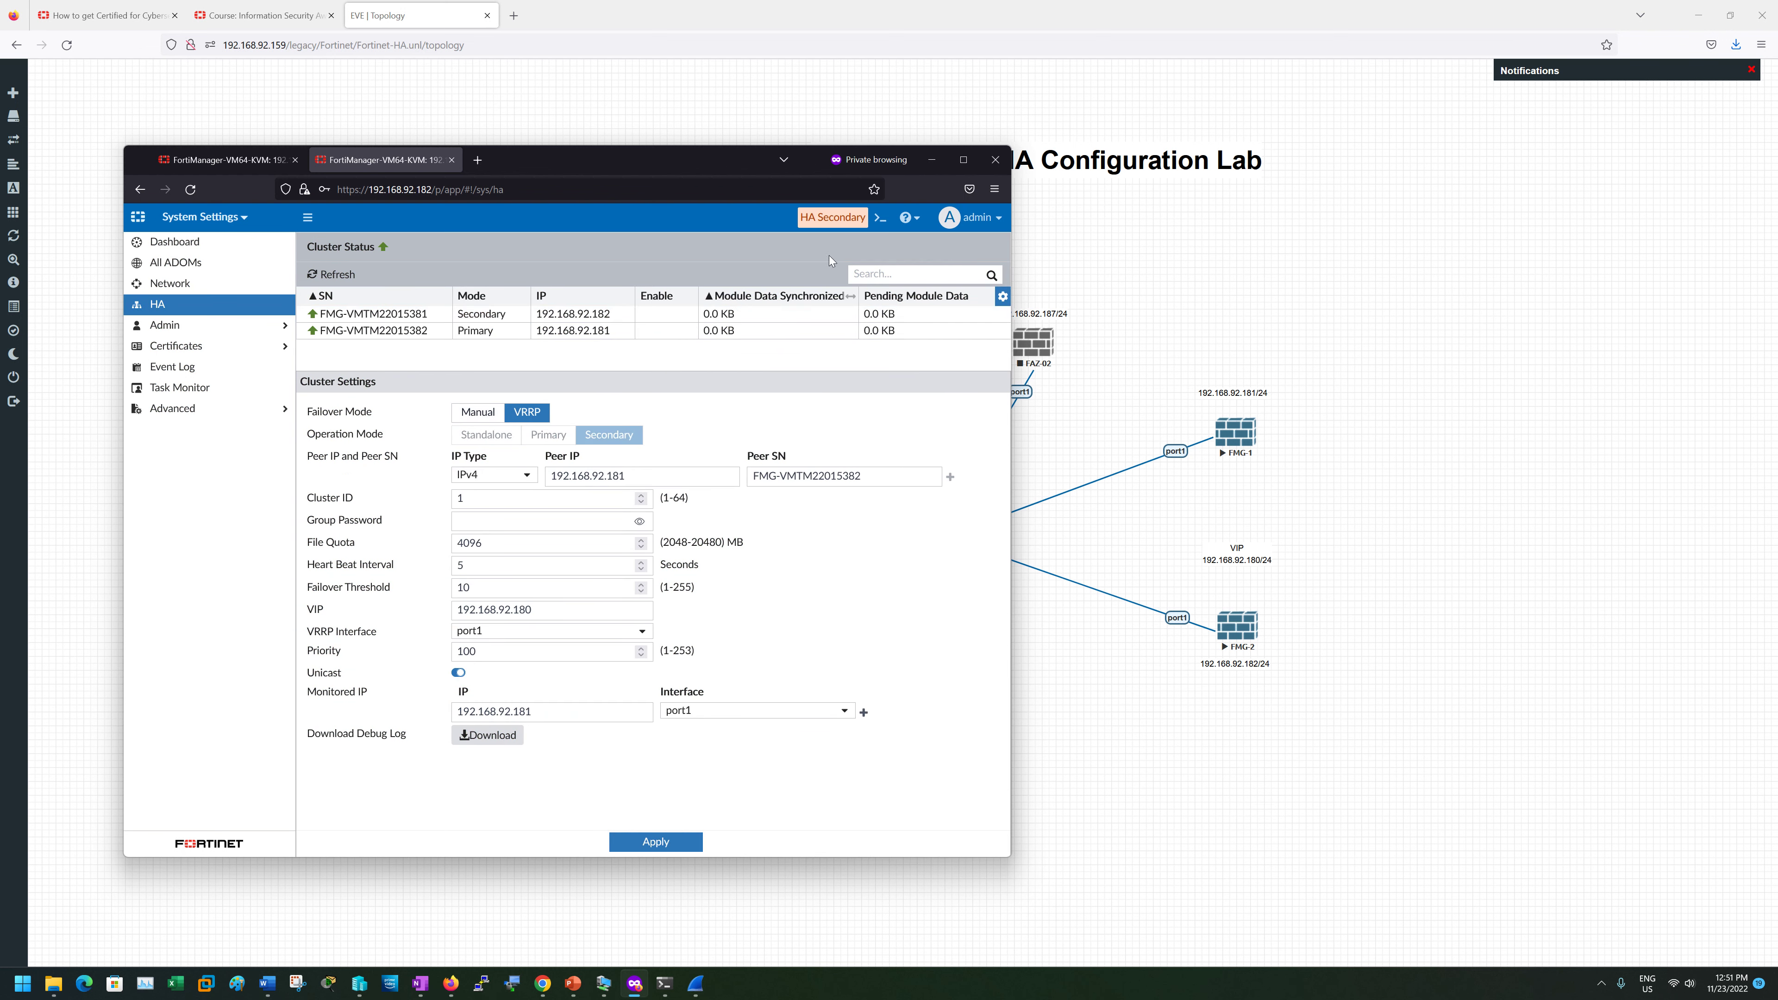
{"action": "left_click", "coordinate": [880, 219]}
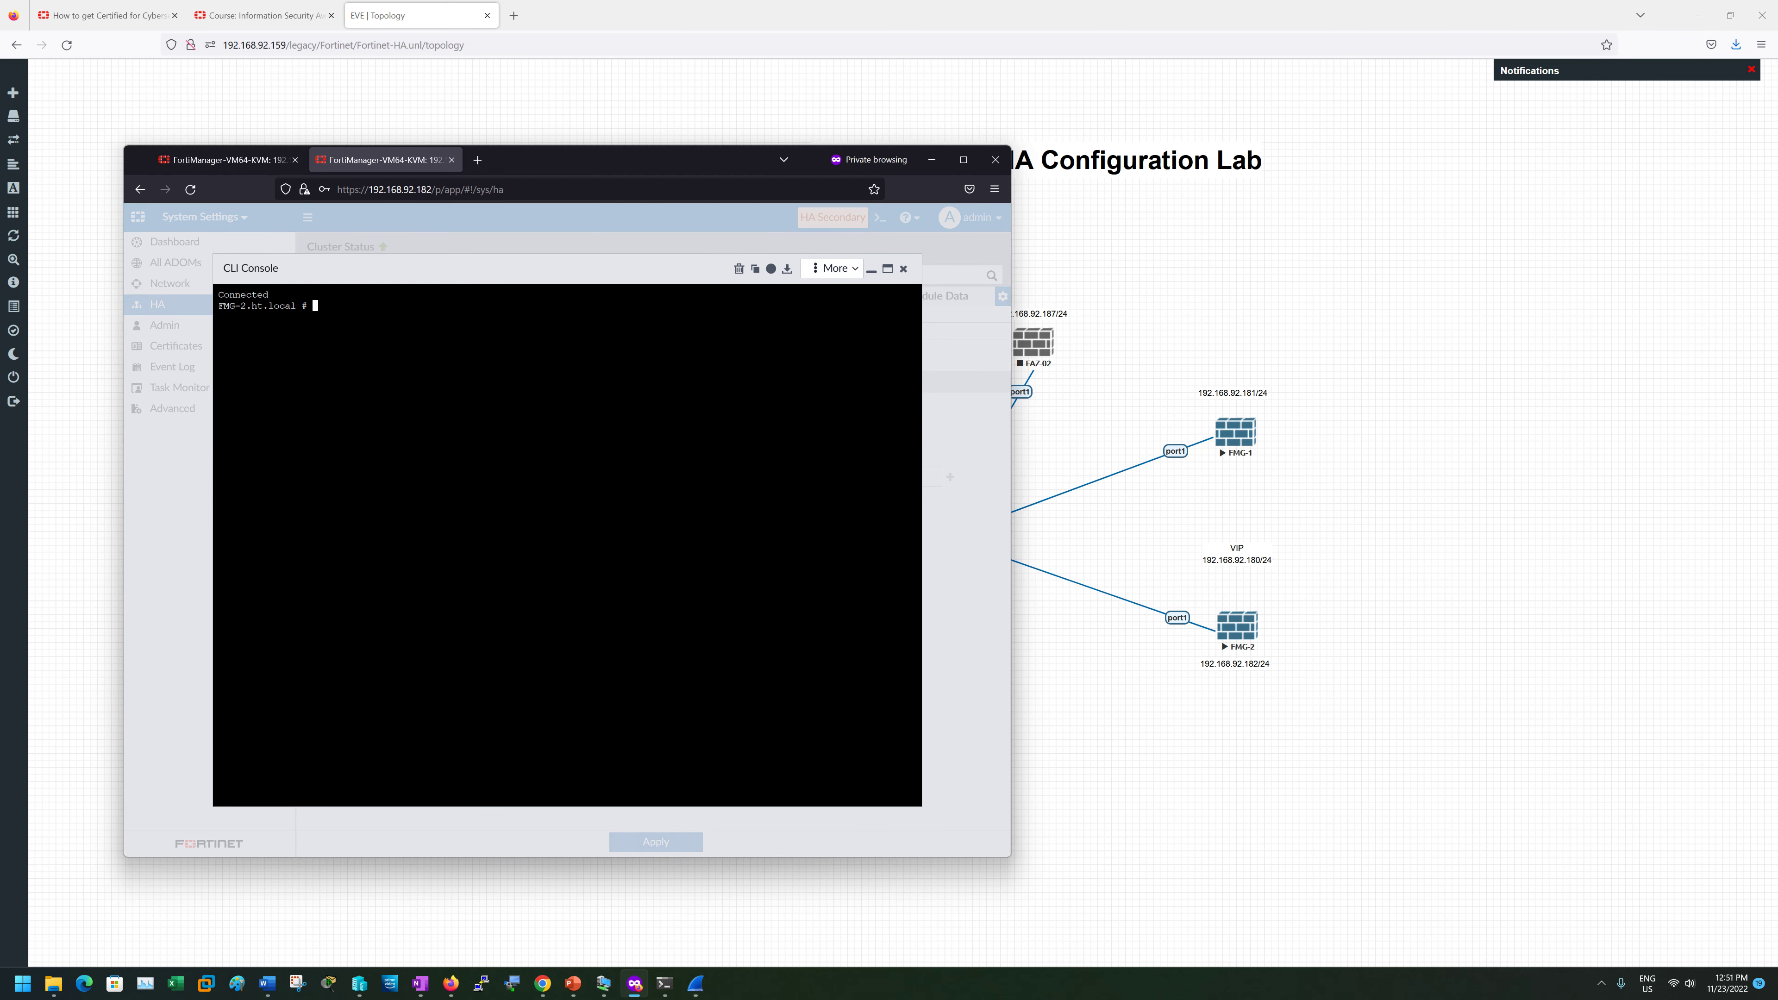
- Run get system ha-status twice on FMG-2, showing Secondary with health OK, then close the console
{"action": "type", "text": "get system ha-status"}
{"action": "key", "text": "Return"}
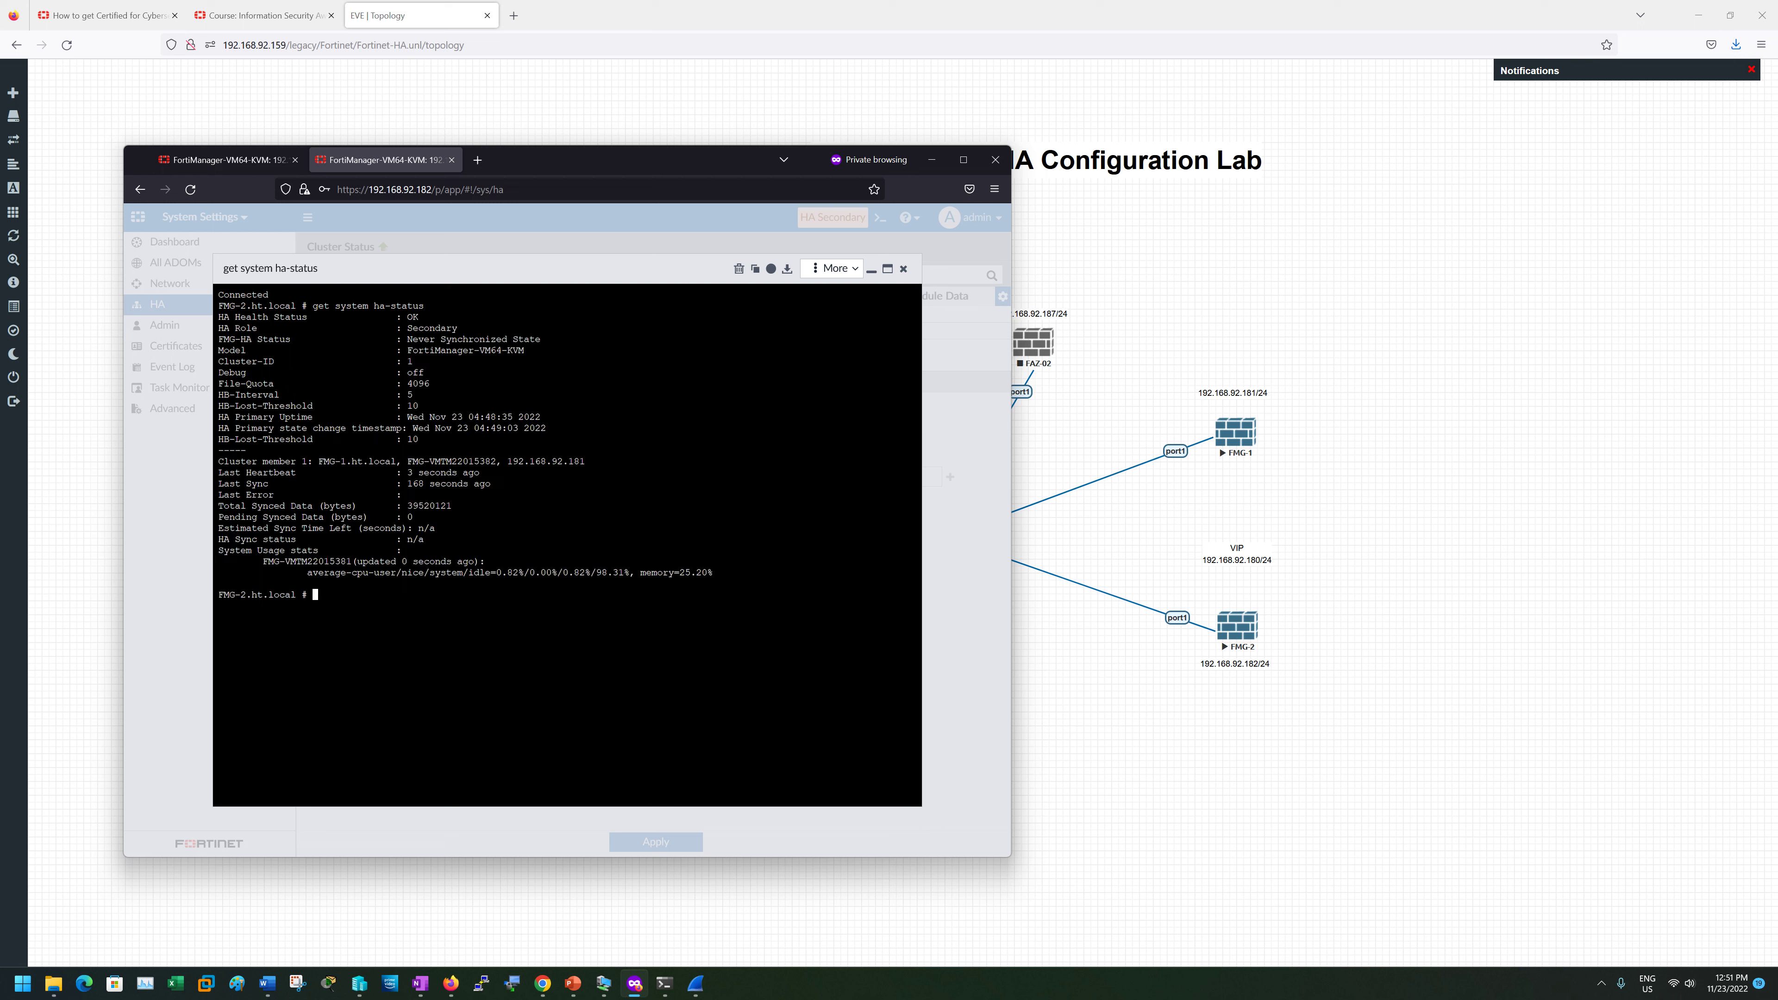
{"action": "left_click_drag", "start_coordinate": [425, 394], "coordinate": [223, 383]}
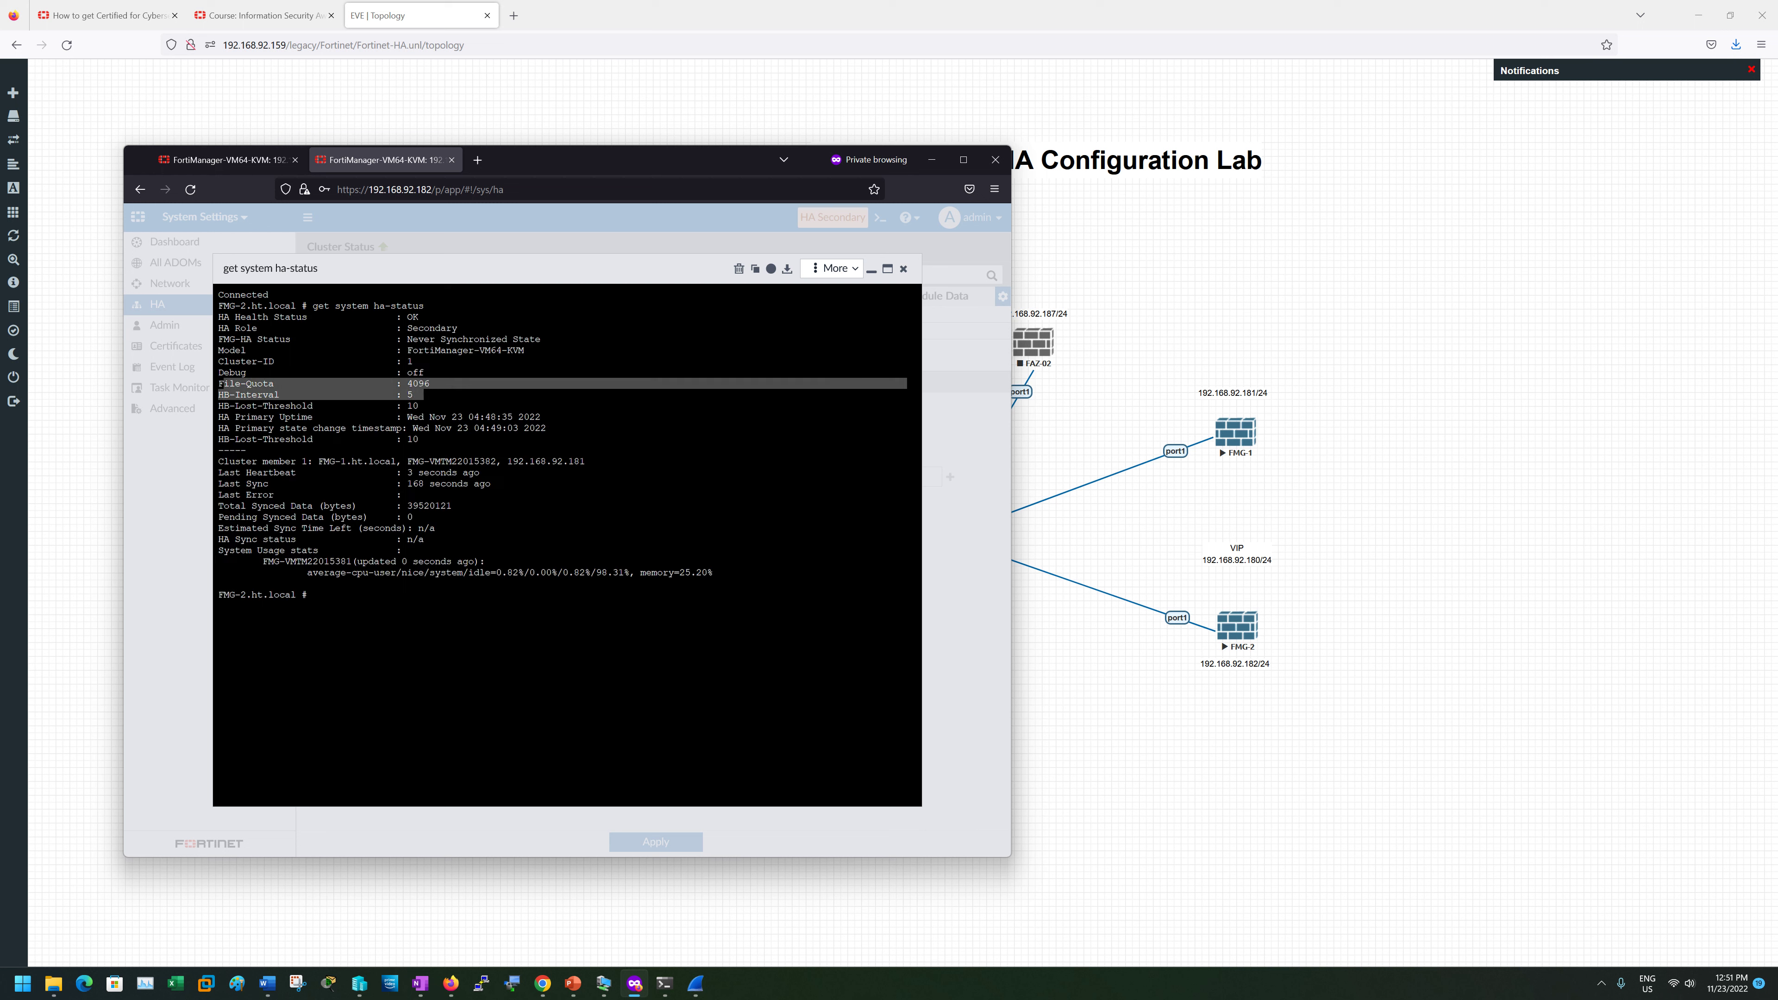
{"action": "left_click", "coordinate": [222, 384]}
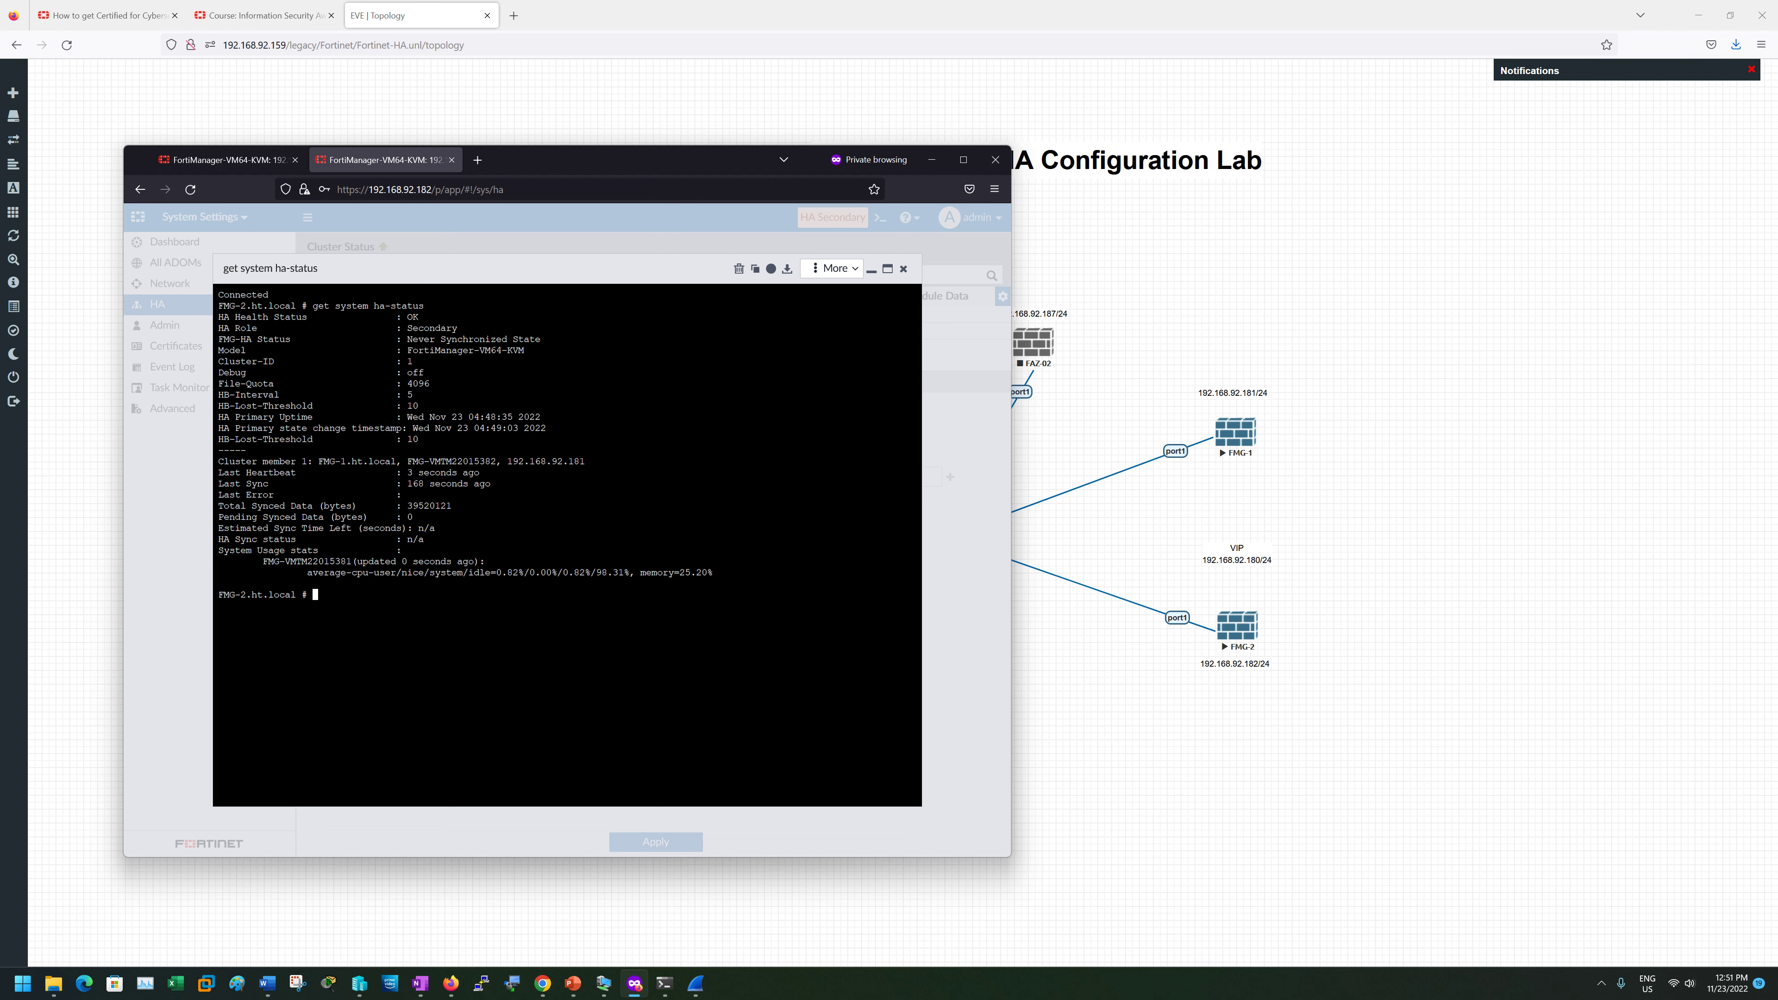
{"action": "key", "text": "Up"}
{"action": "key", "text": "Return"}
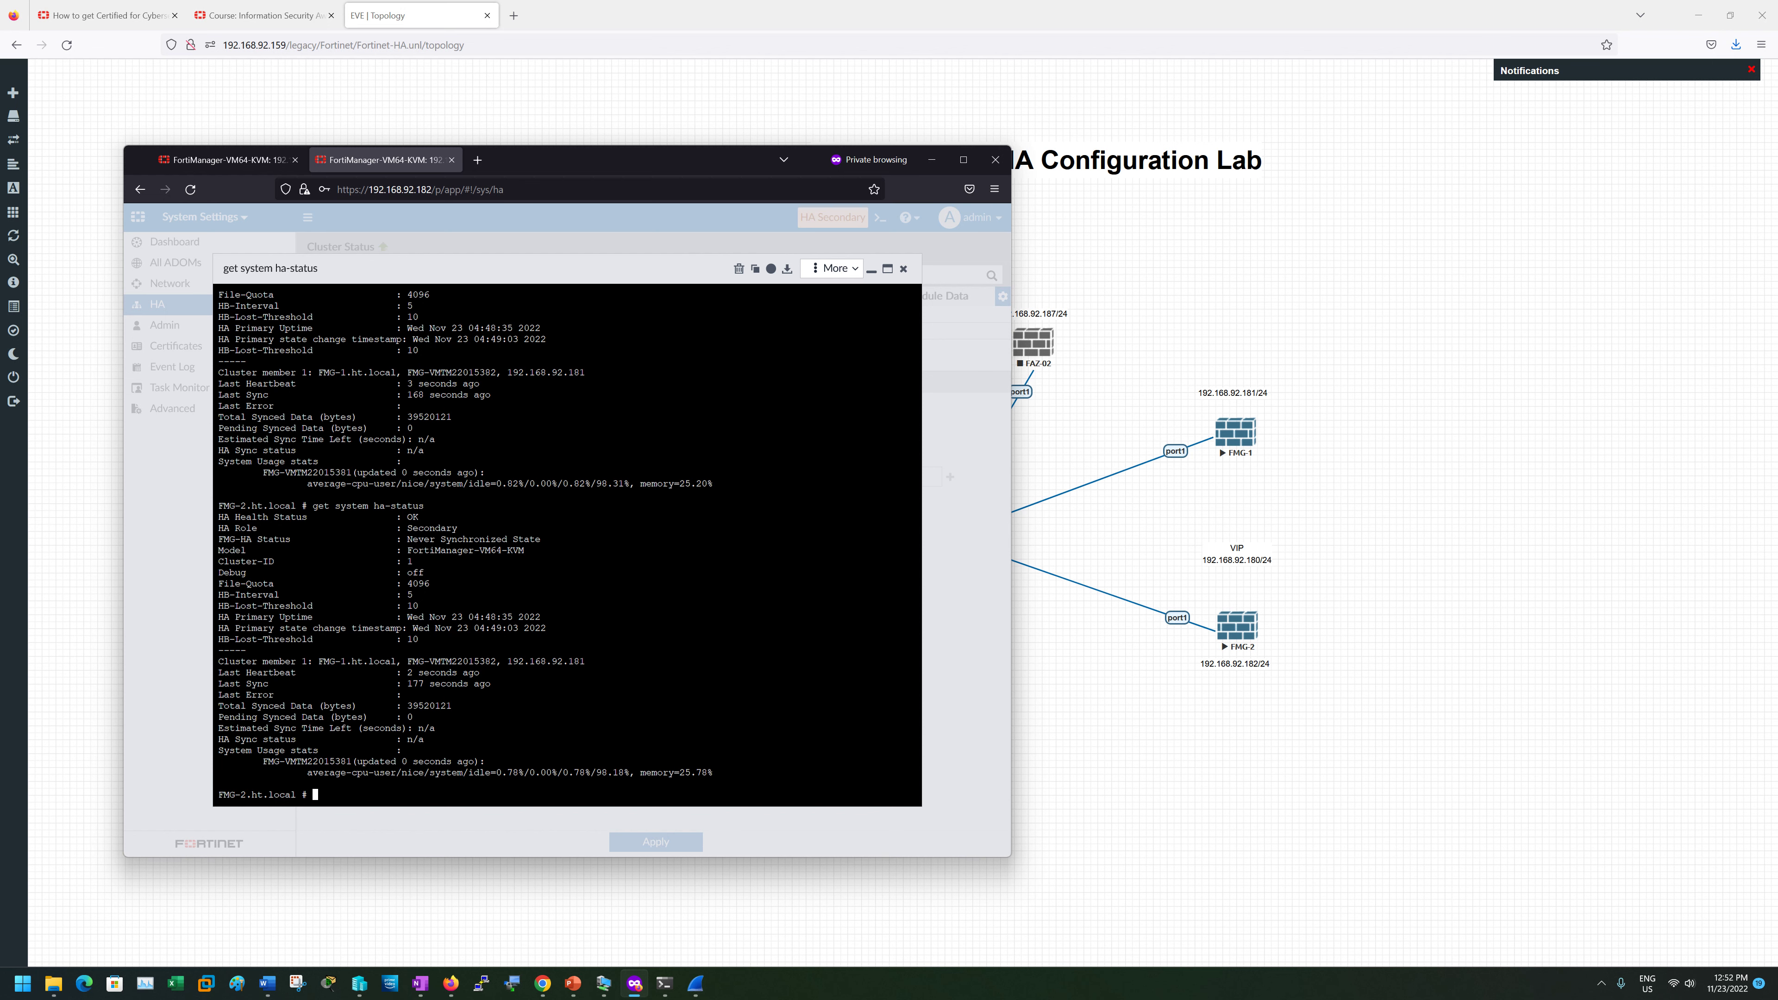
{"action": "left_click", "coordinate": [903, 269]}
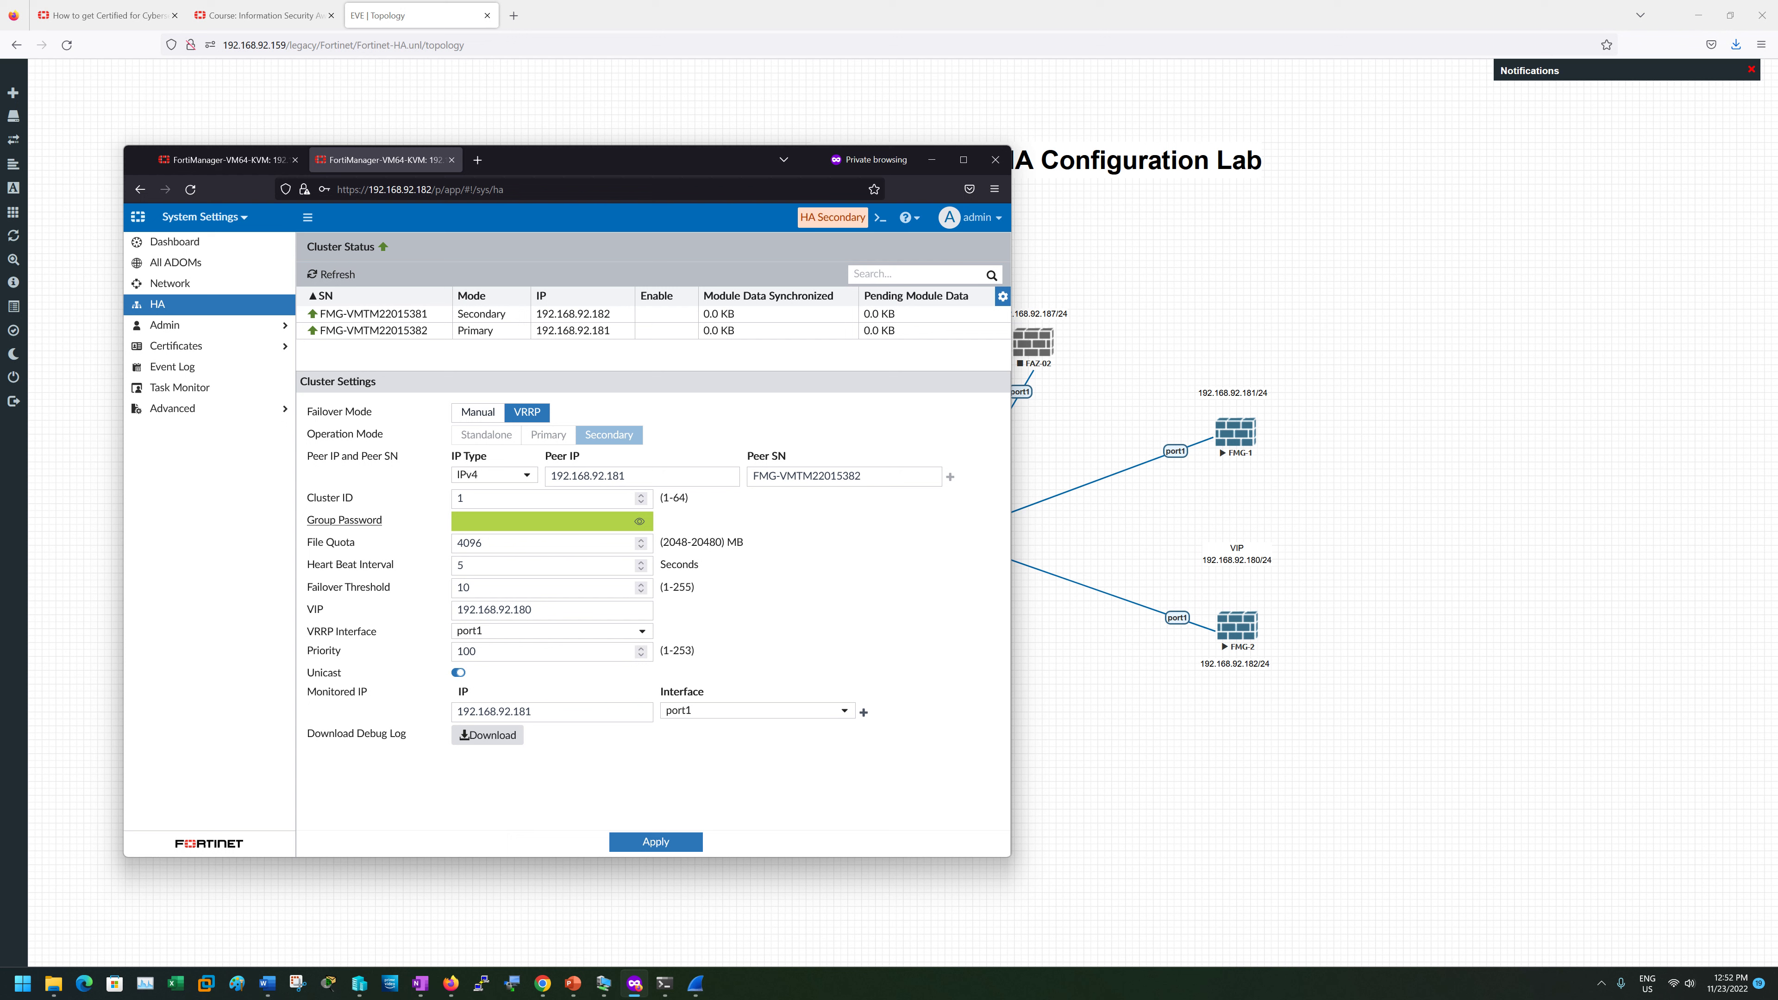
- Focus FMG-2's Group Password field, then switch to the FMG-1 session at 192.168.92.181
{"action": "left_click", "coordinate": [546, 521]}
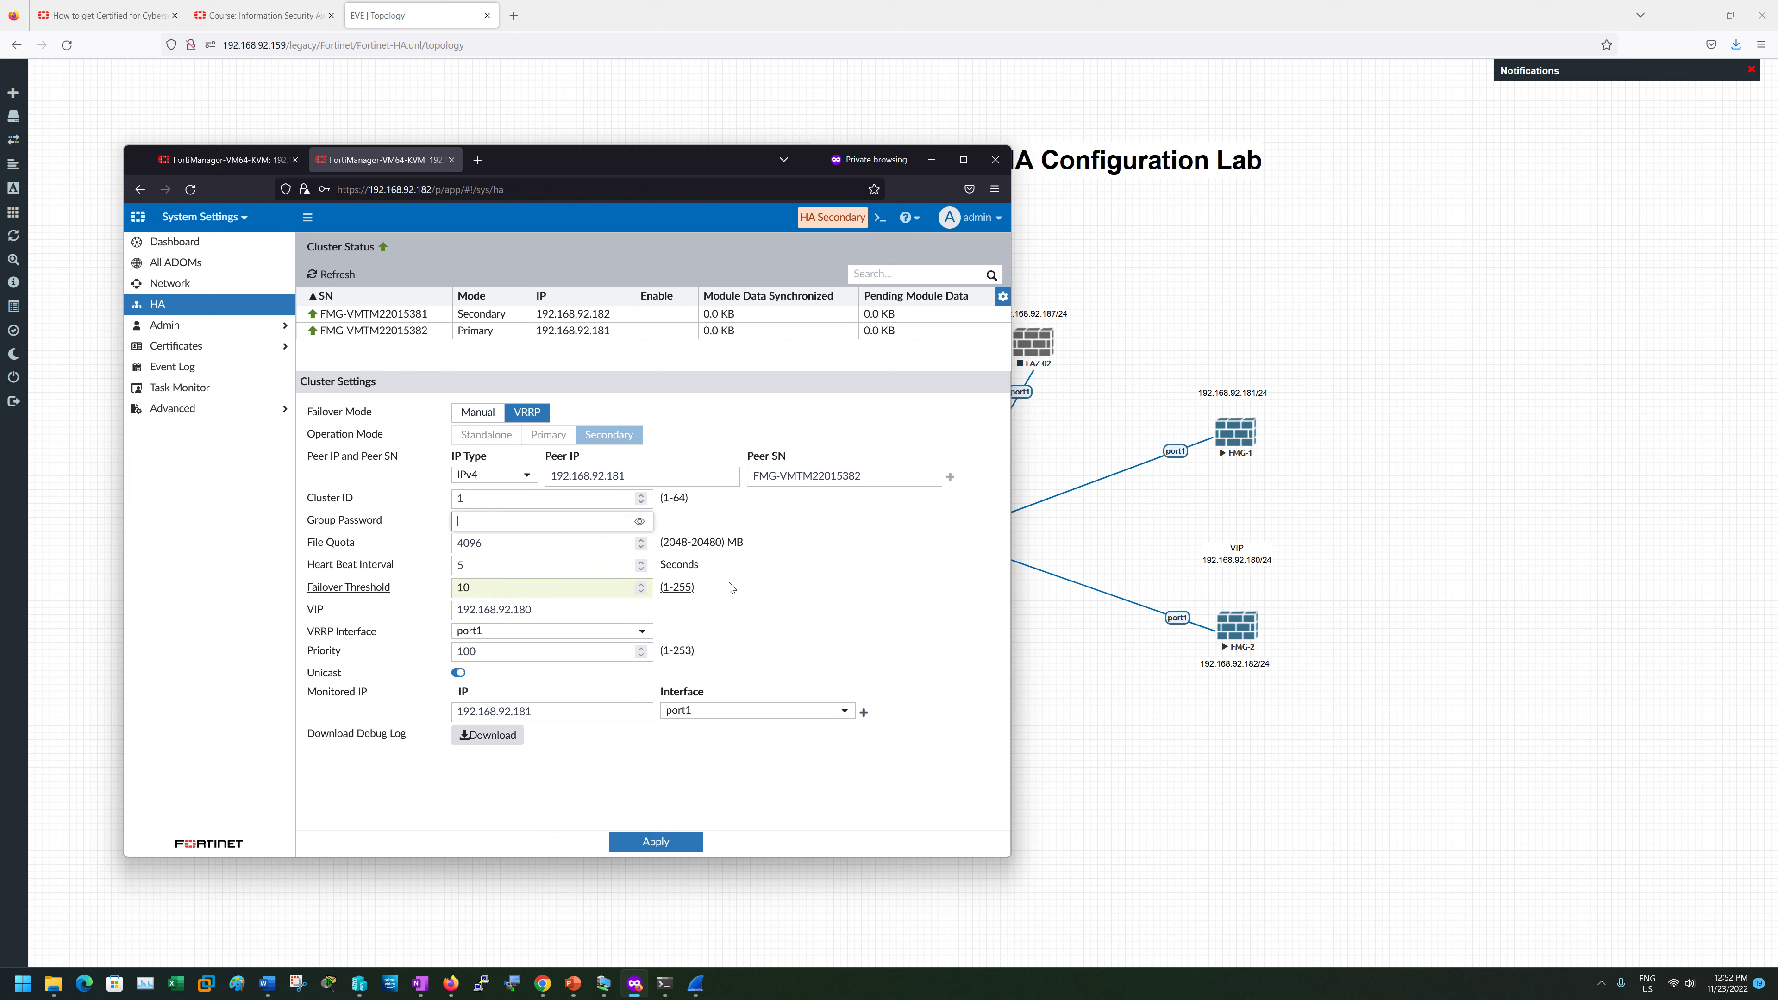
{"action": "left_click", "coordinate": [226, 163]}
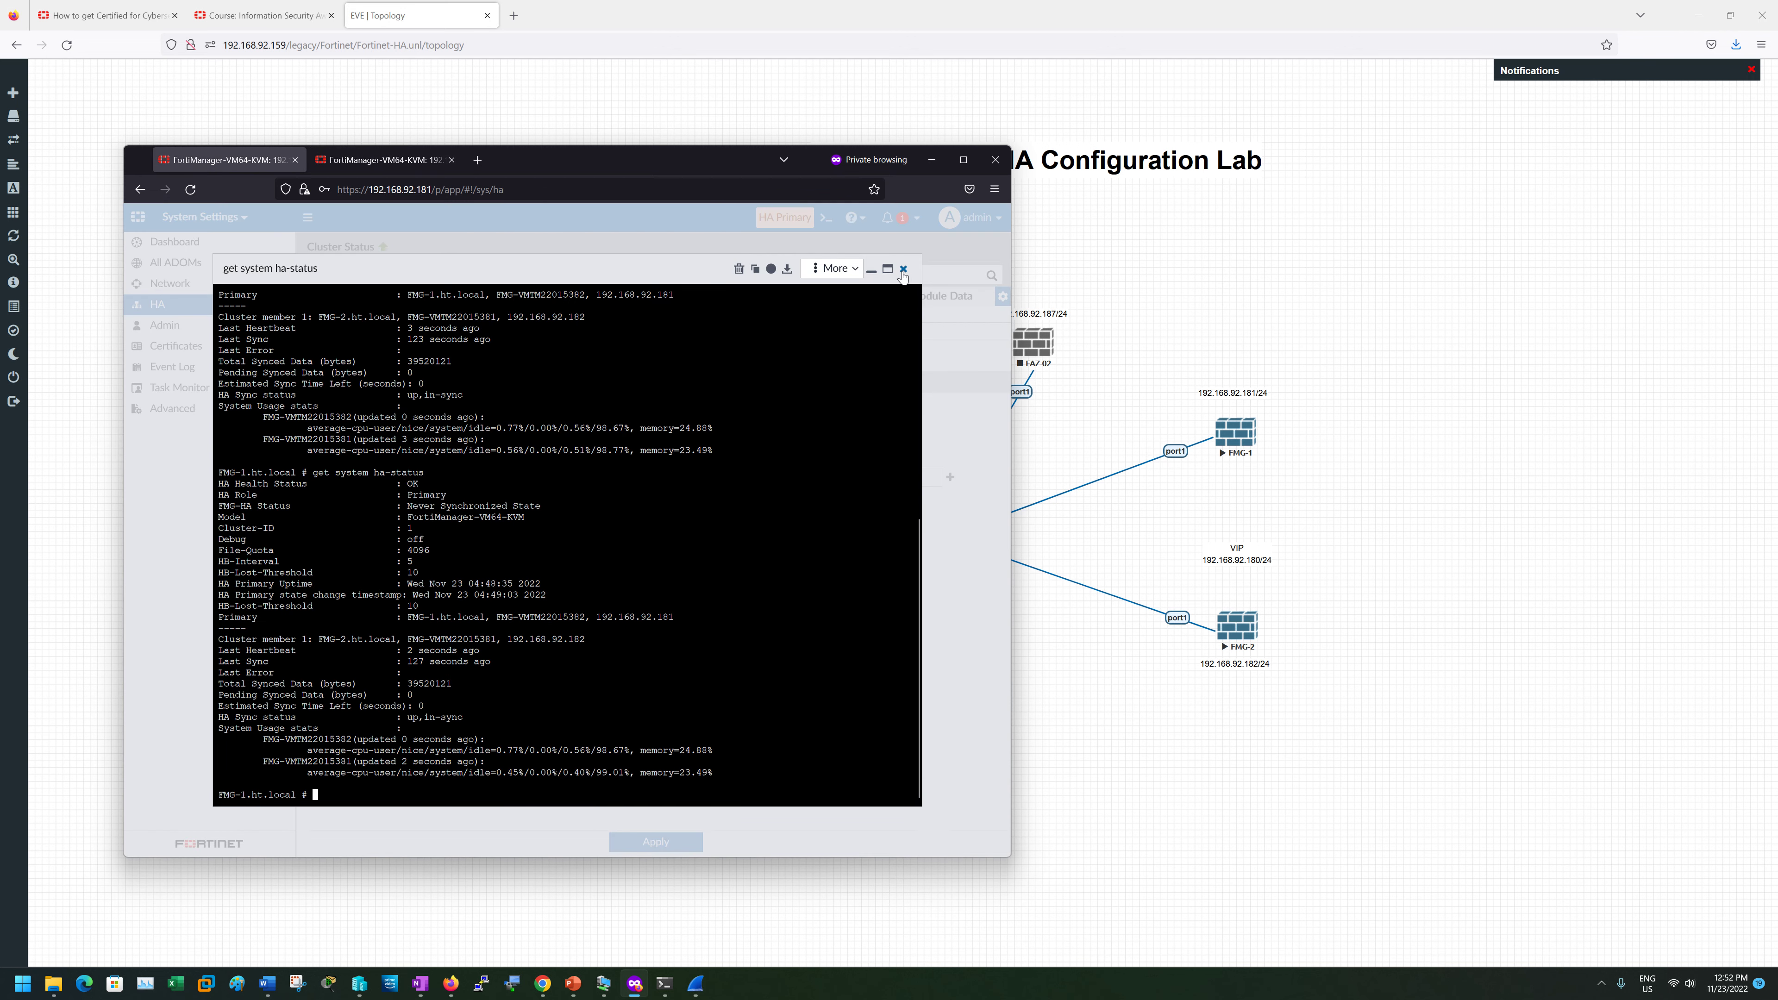
- Close FMG-1's CLI console, reopen it briefly, and close it again
{"action": "left_click", "coordinate": [903, 270]}
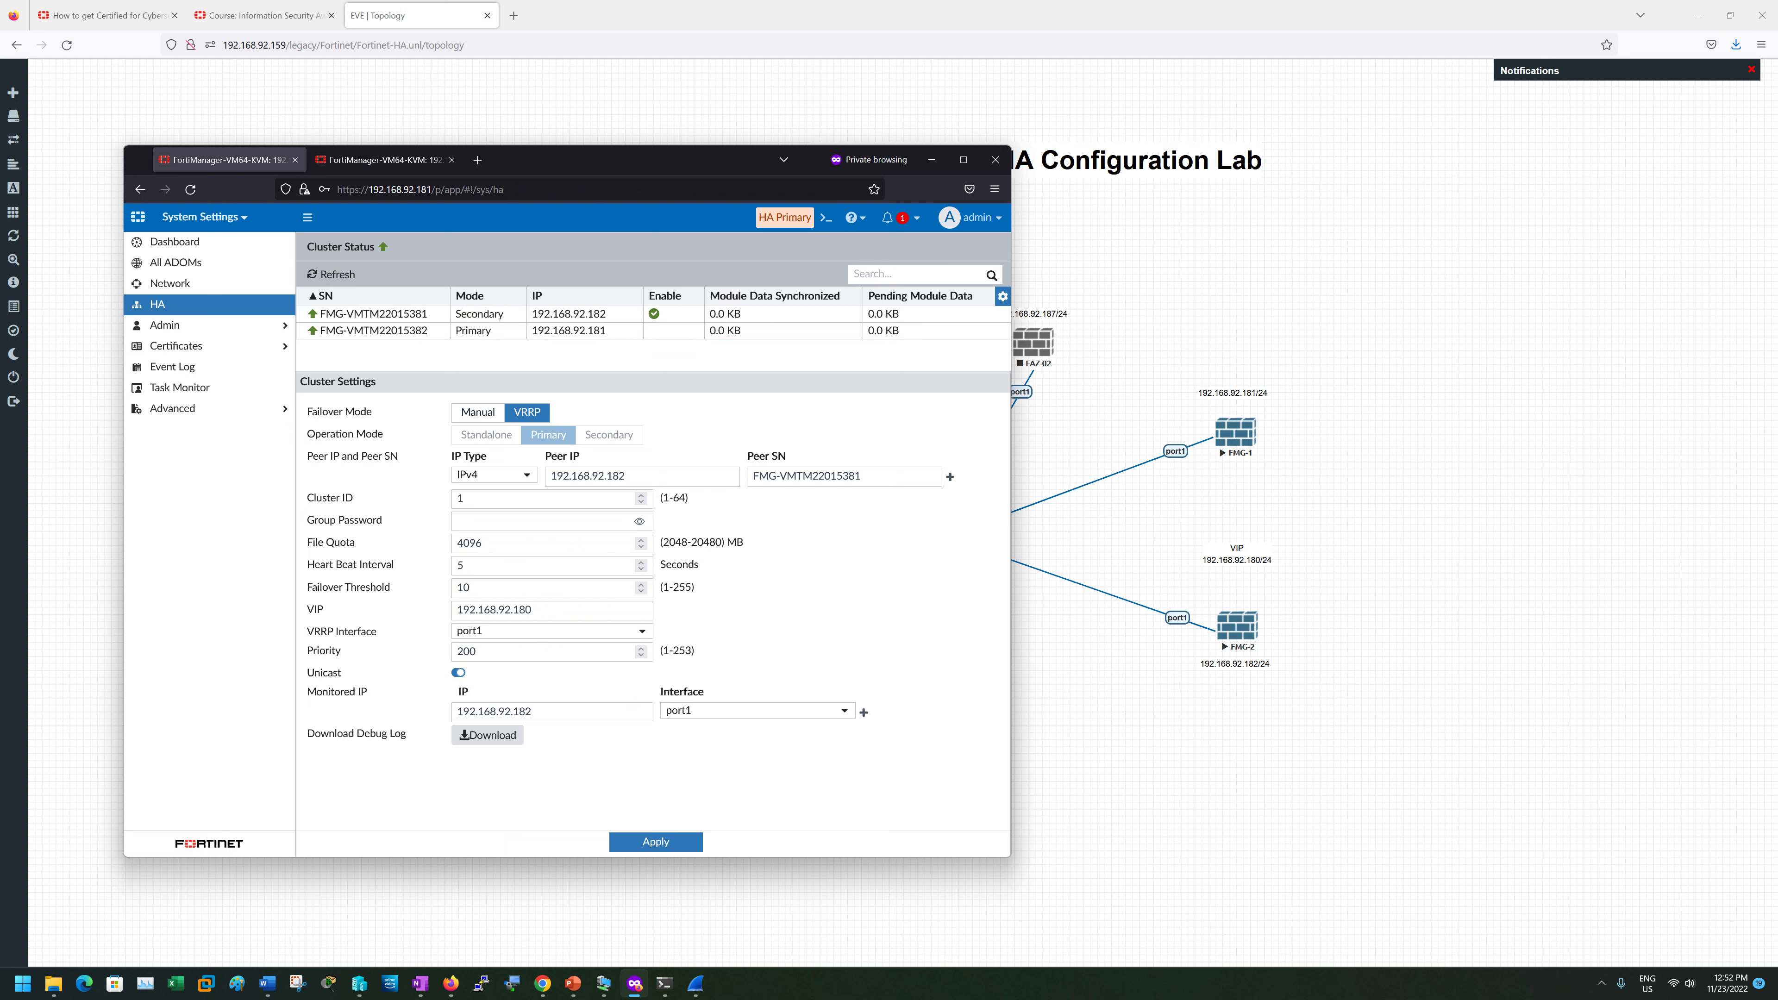
{"action": "left_click", "coordinate": [819, 220]}
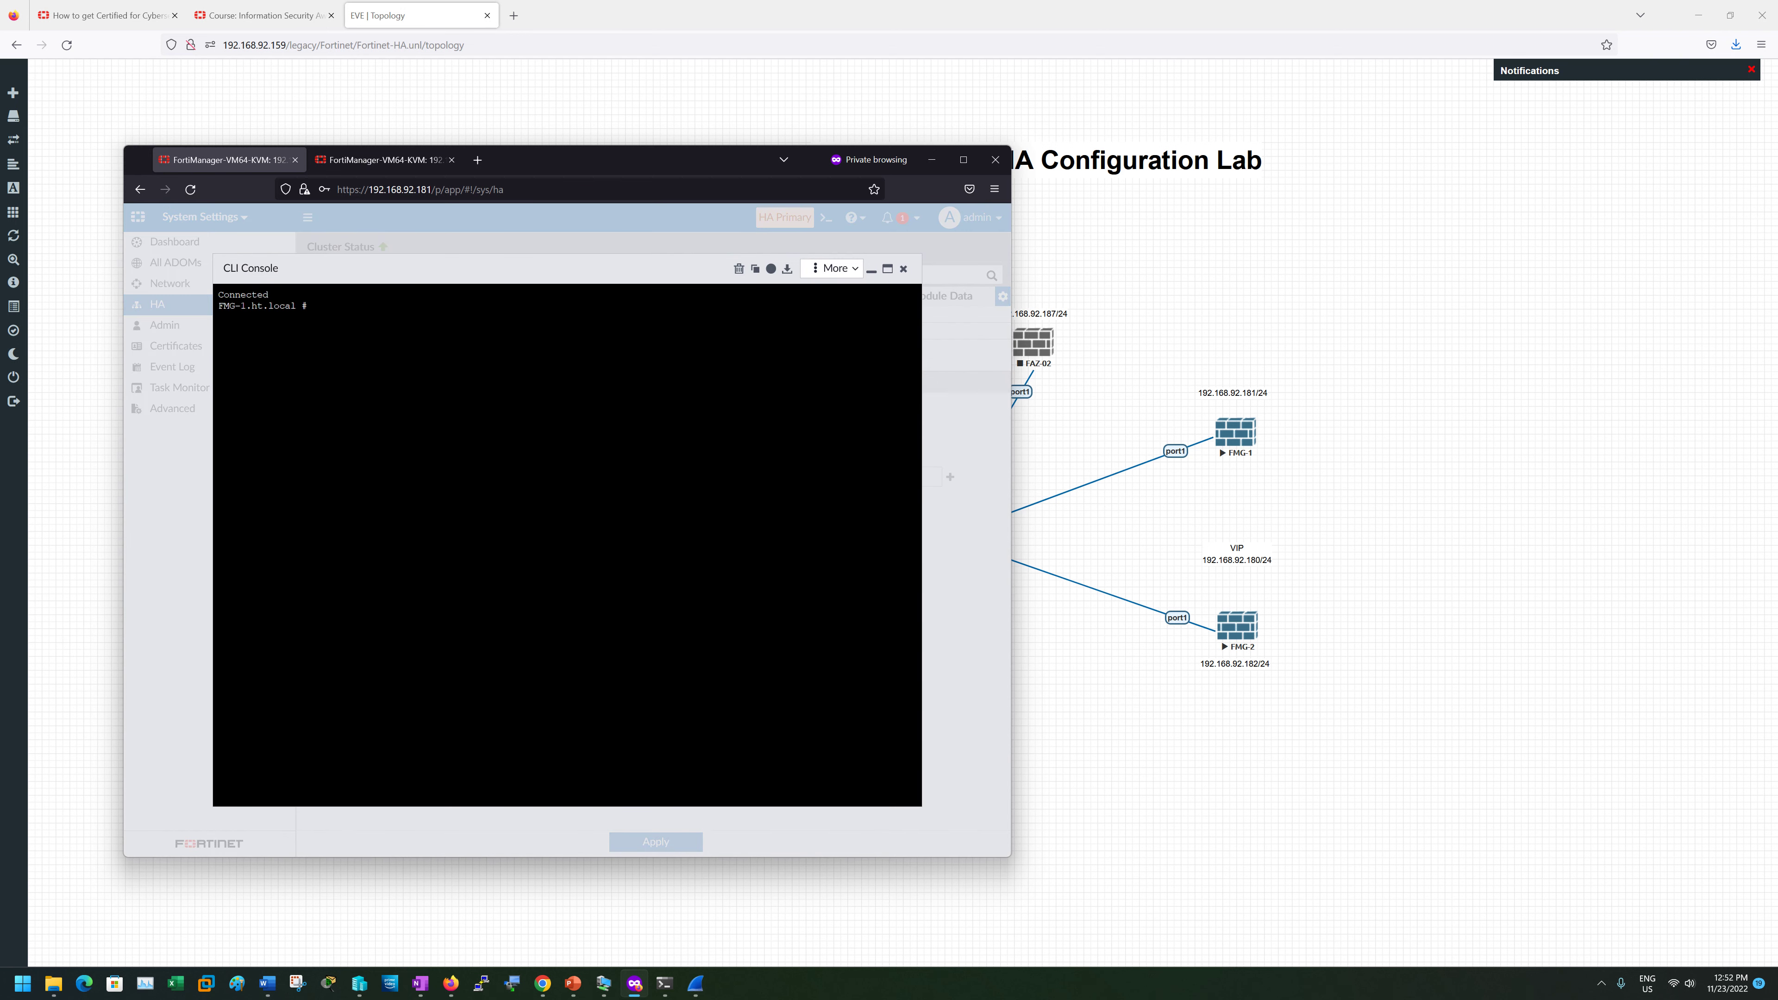
{"action": "left_click", "coordinate": [903, 269]}
- Restart FMG-1 from the dashboard's Unit Operation panel, confirming after one cancelled attempt
{"action": "left_click", "coordinate": [175, 242]}
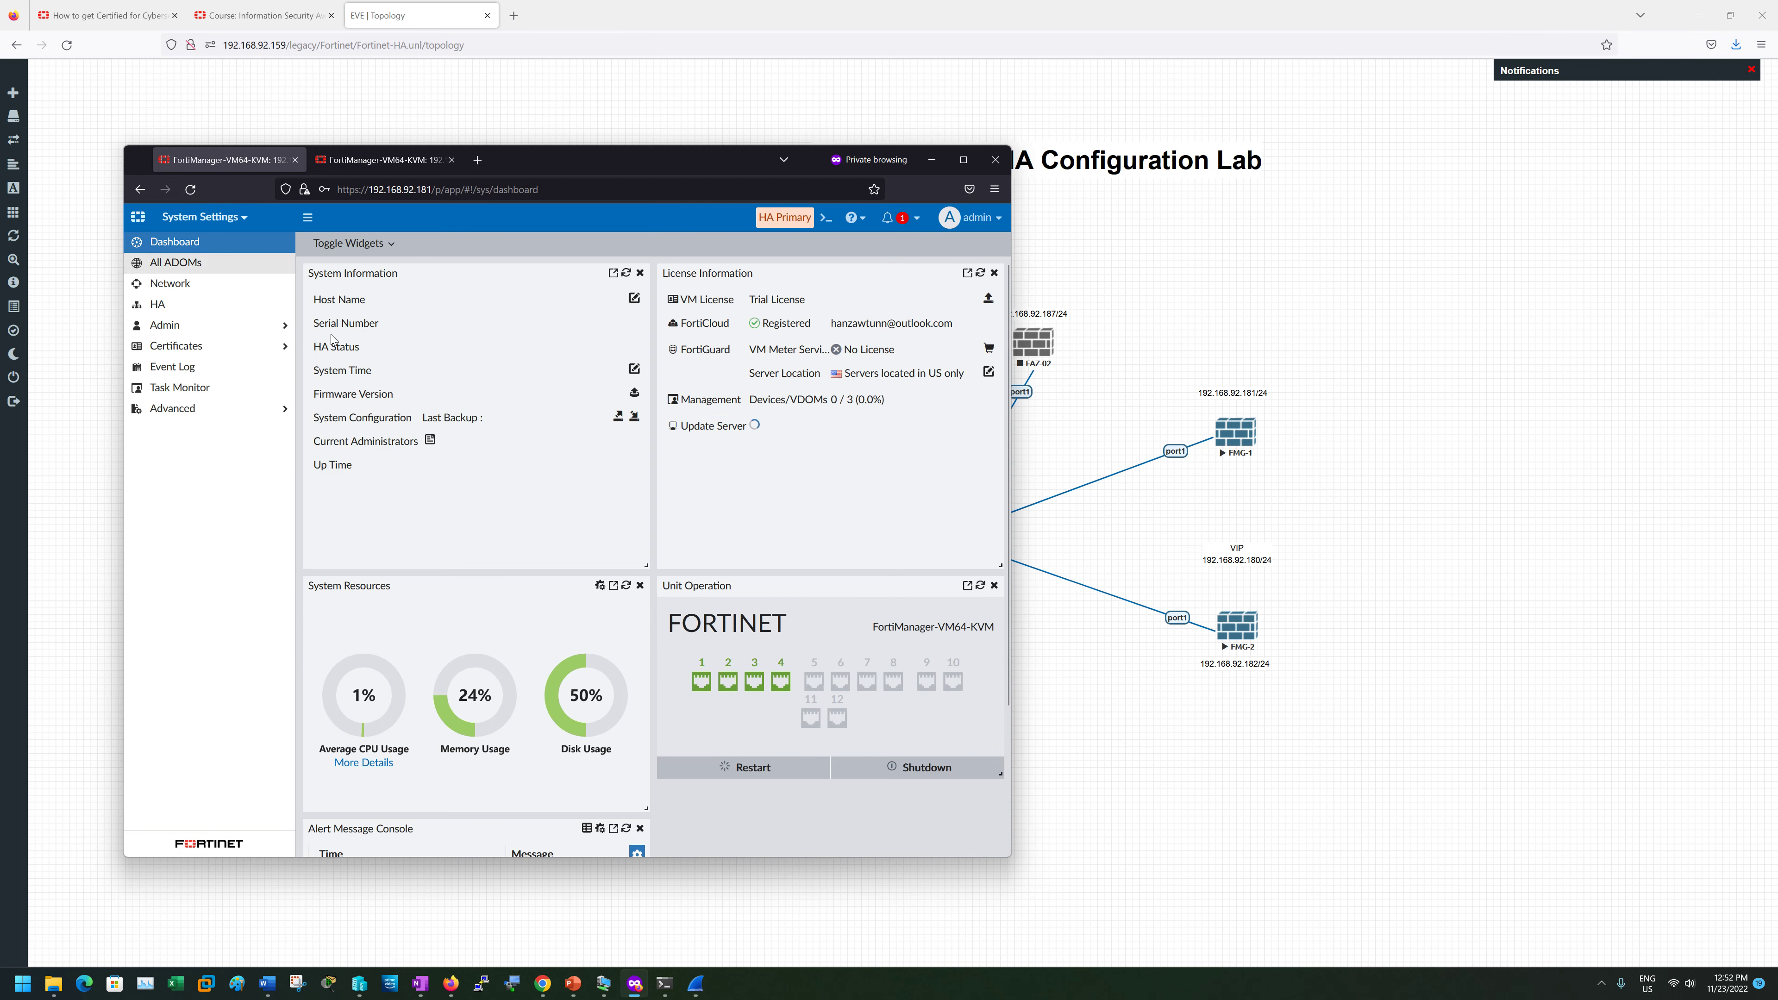
{"action": "scroll", "coordinate": [821, 607], "scroll_direction": "down", "scroll_amount": 3}
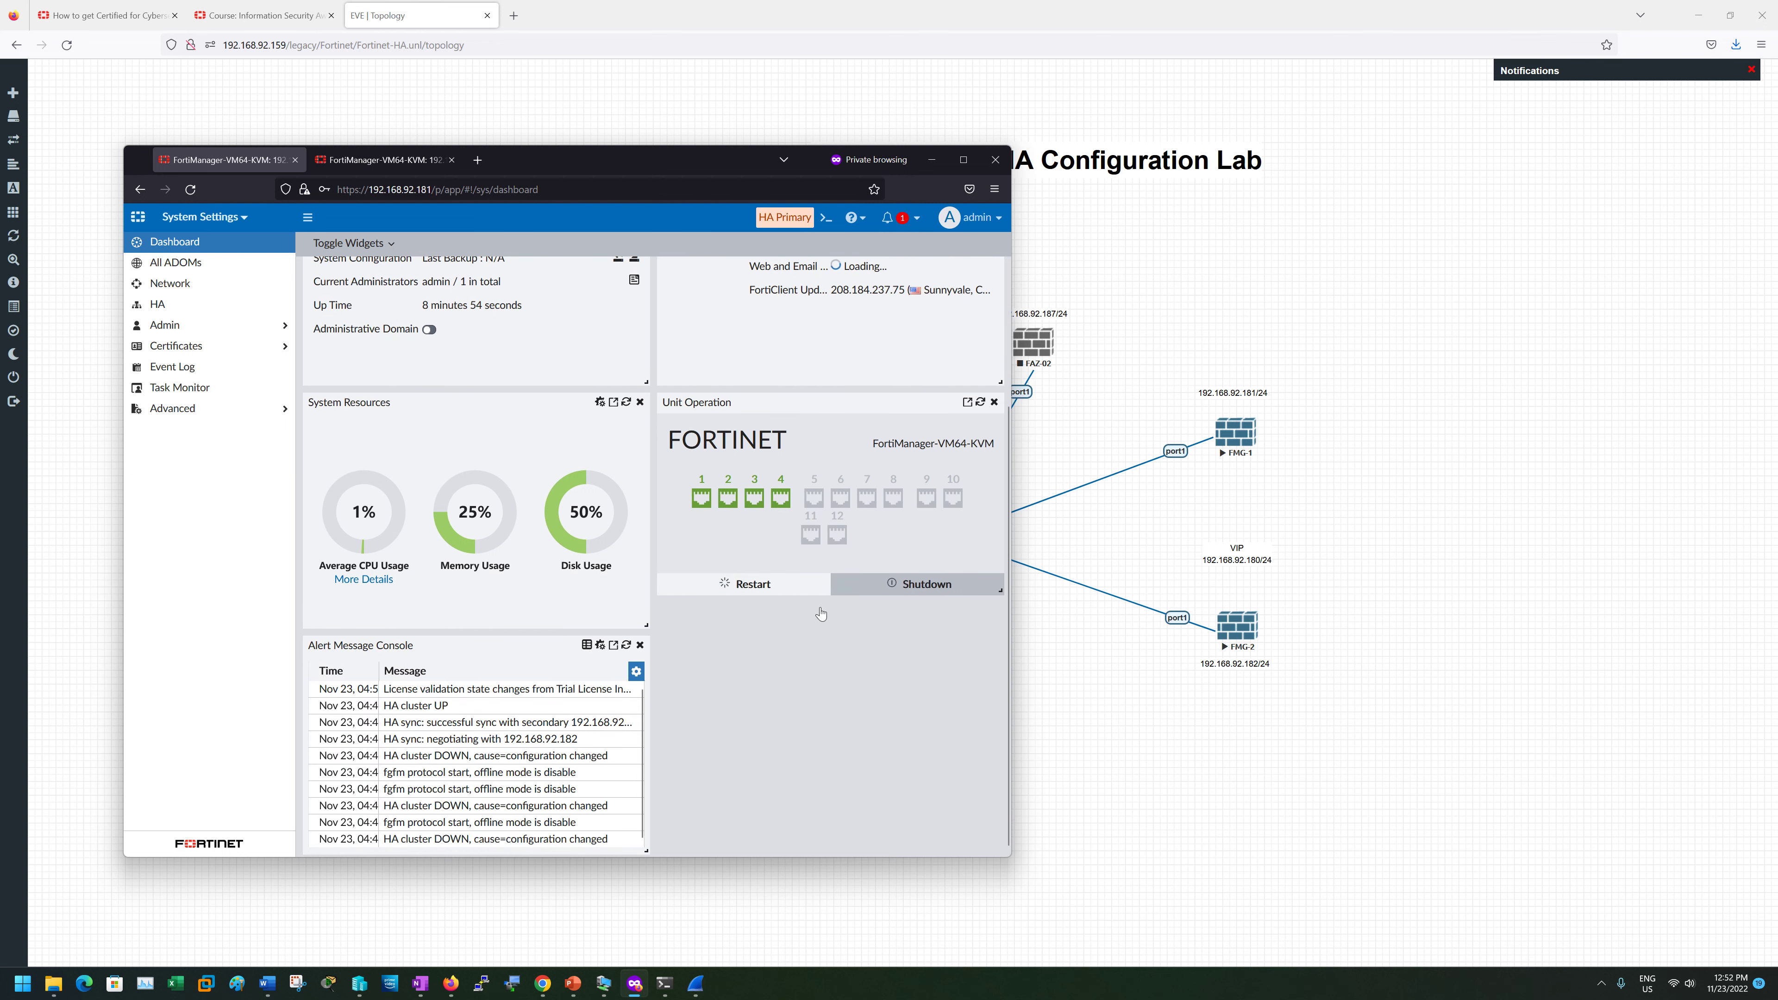
{"action": "left_click", "coordinate": [778, 588]}
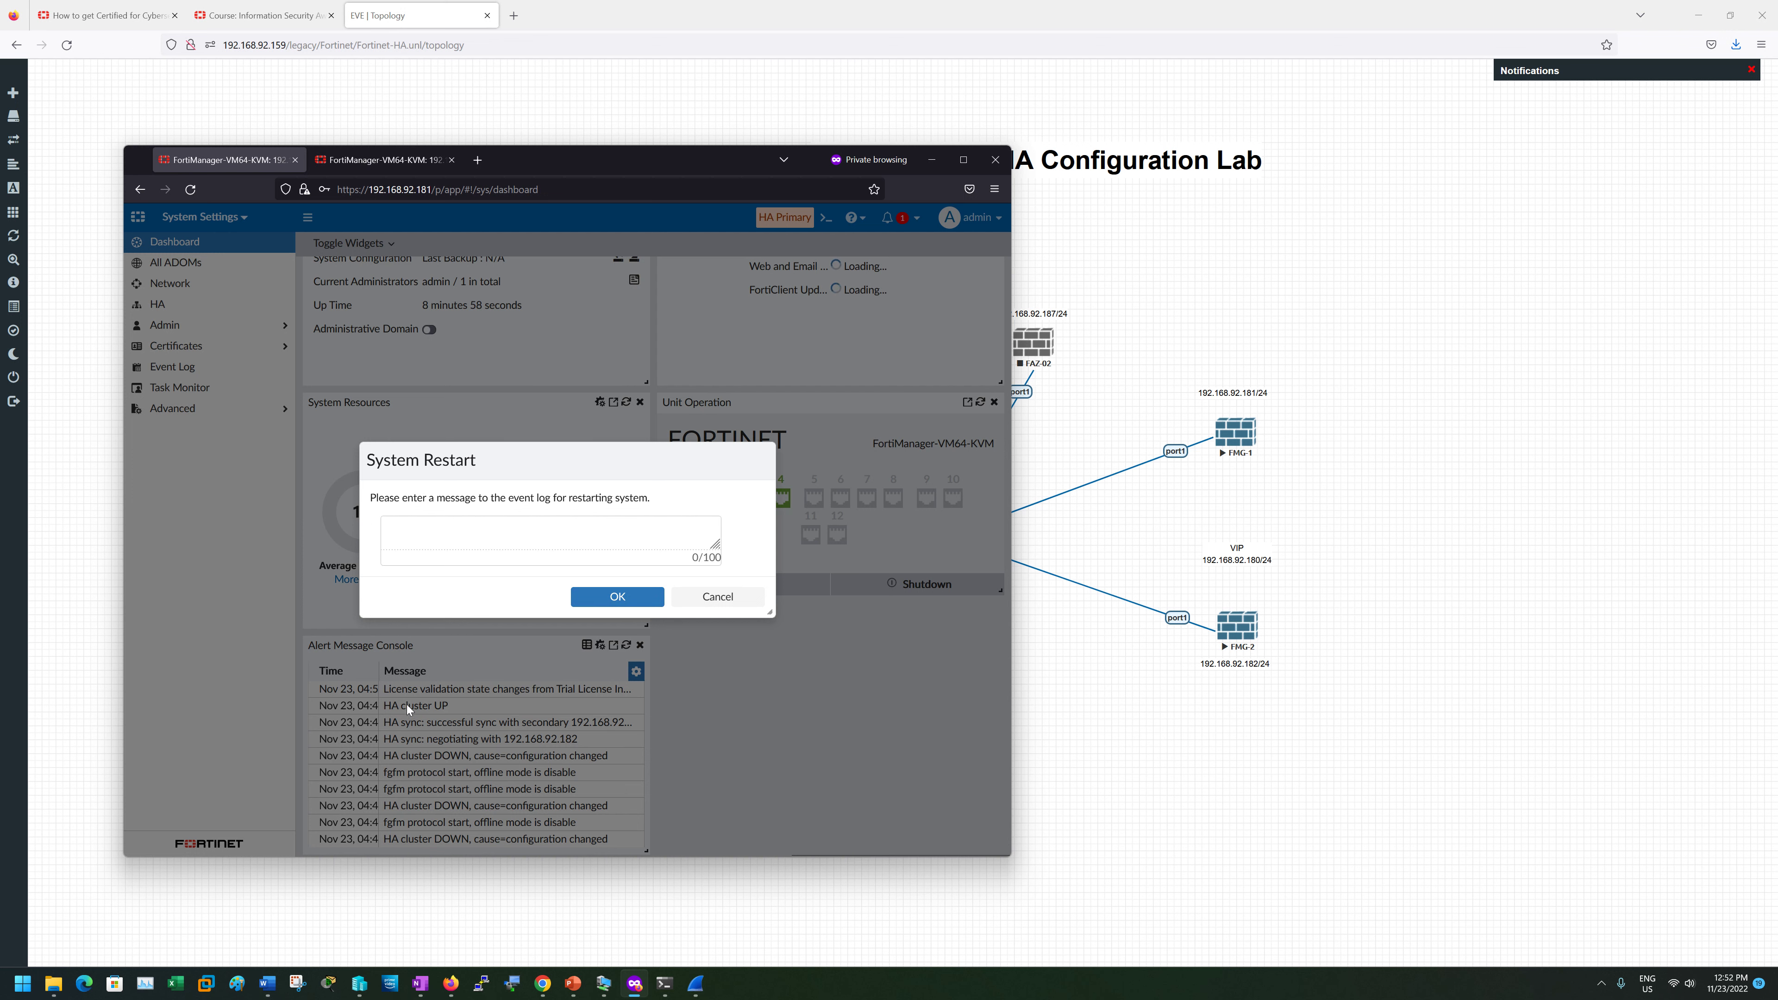
{"action": "left_click", "coordinate": [717, 596]}
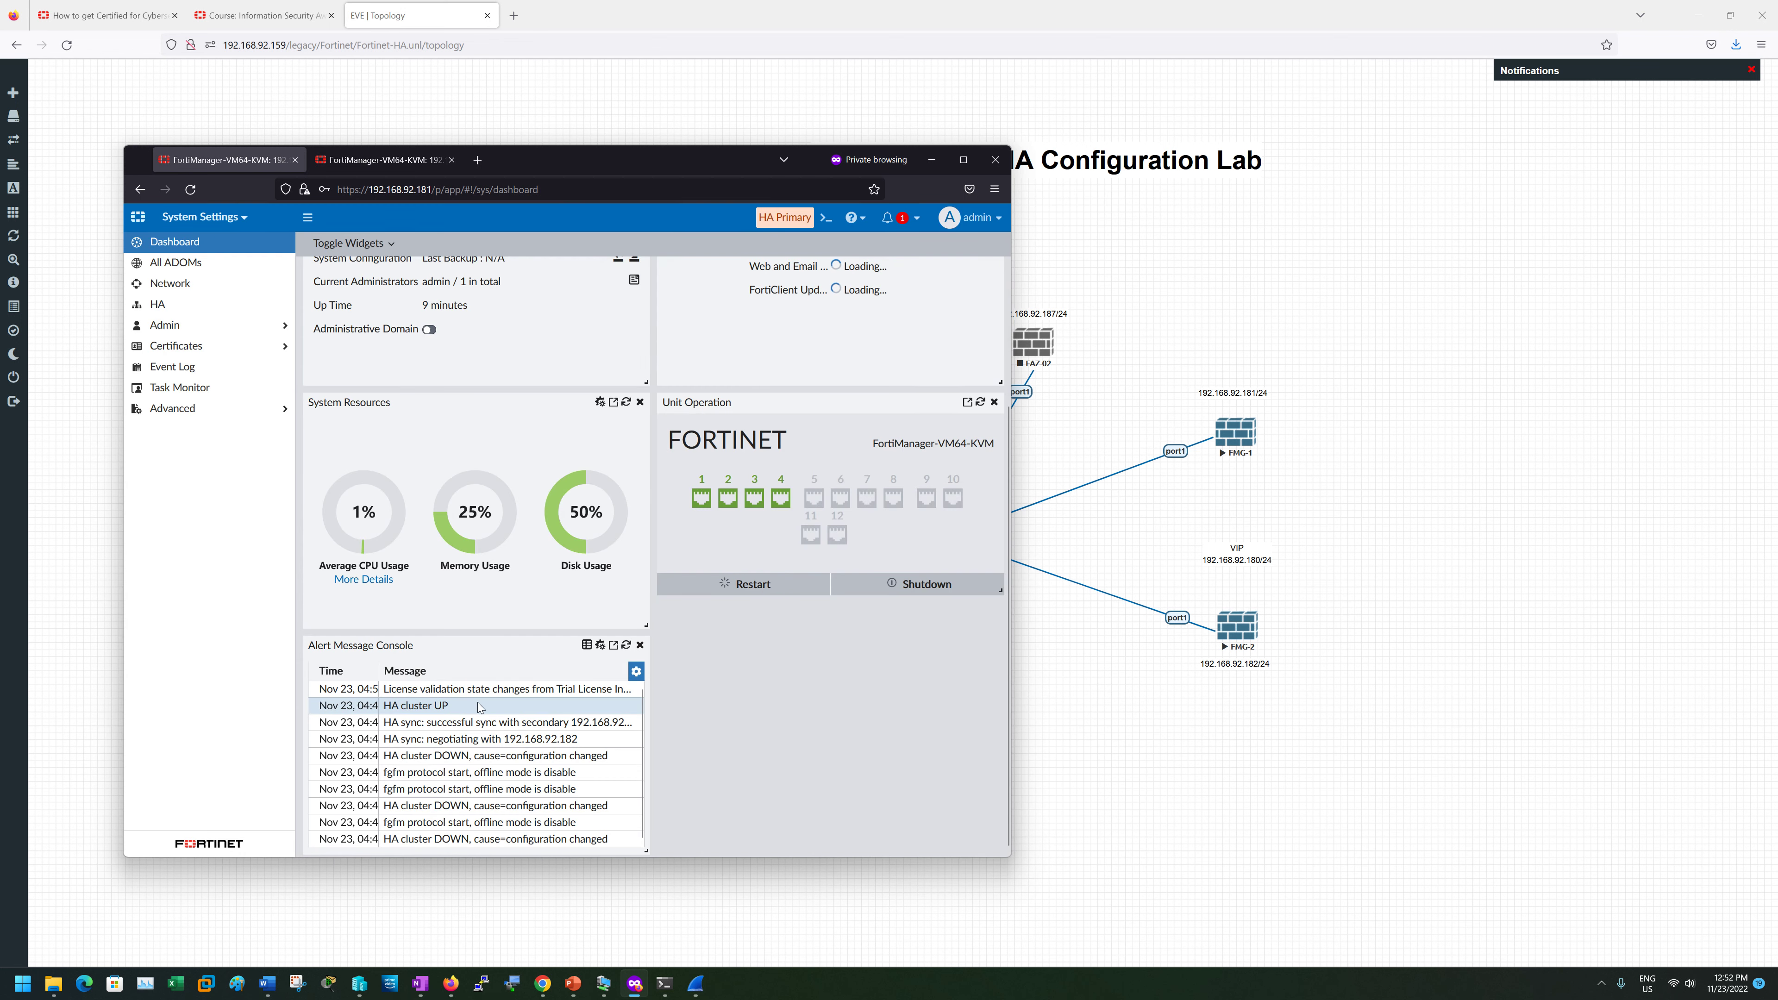
{"action": "left_click", "coordinate": [756, 586]}
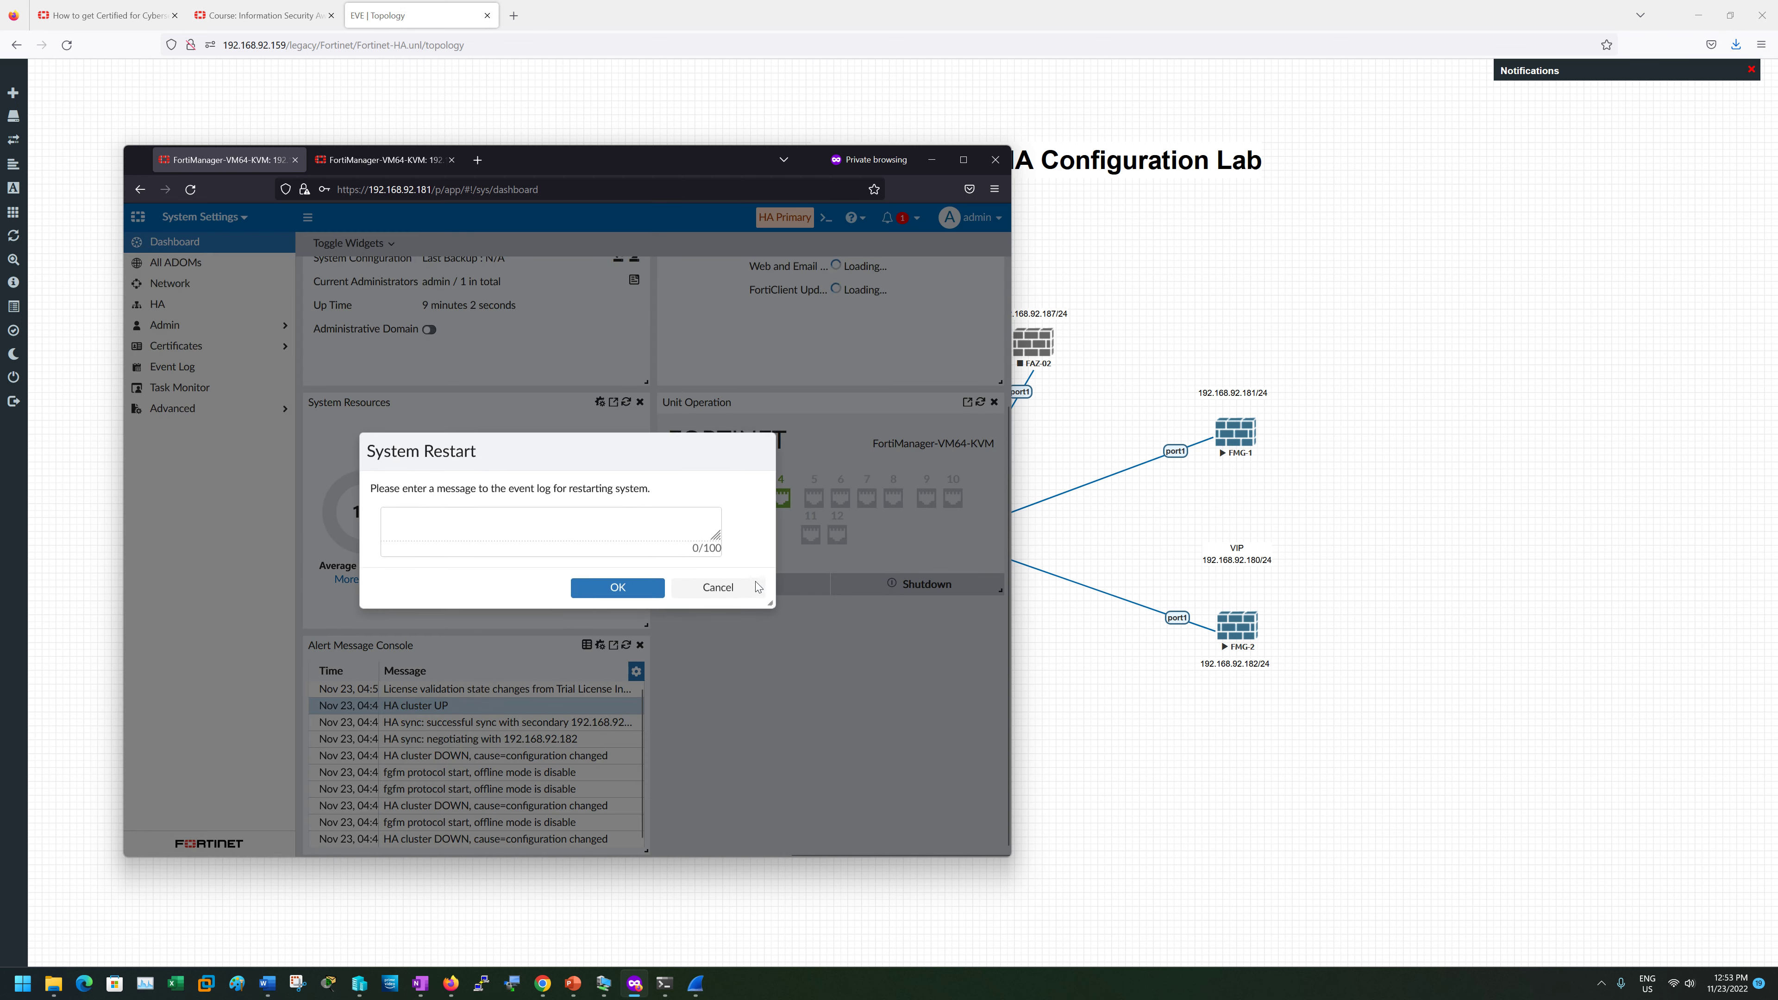
{"action": "left_click", "coordinate": [616, 602]}
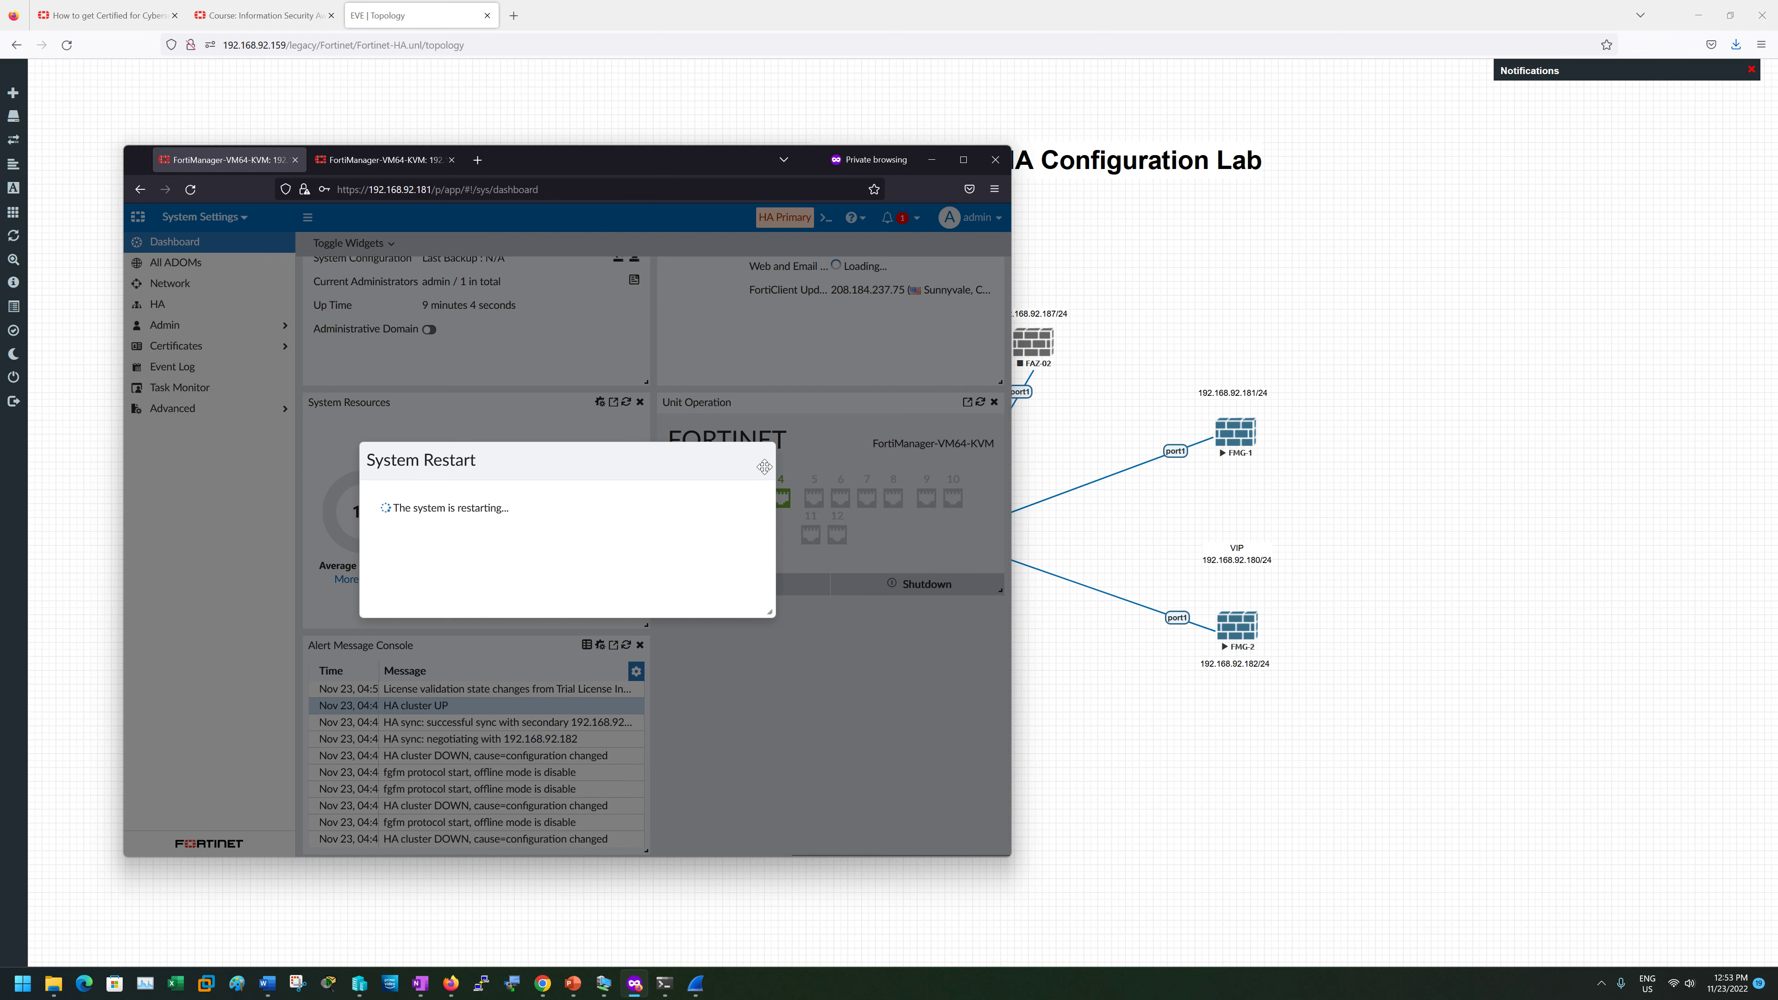
- Watch FMG-2 at 192.168.92.182 during FMG-1's restart, reloading the page and refreshing cluster status
{"action": "left_click", "coordinate": [362, 160]}
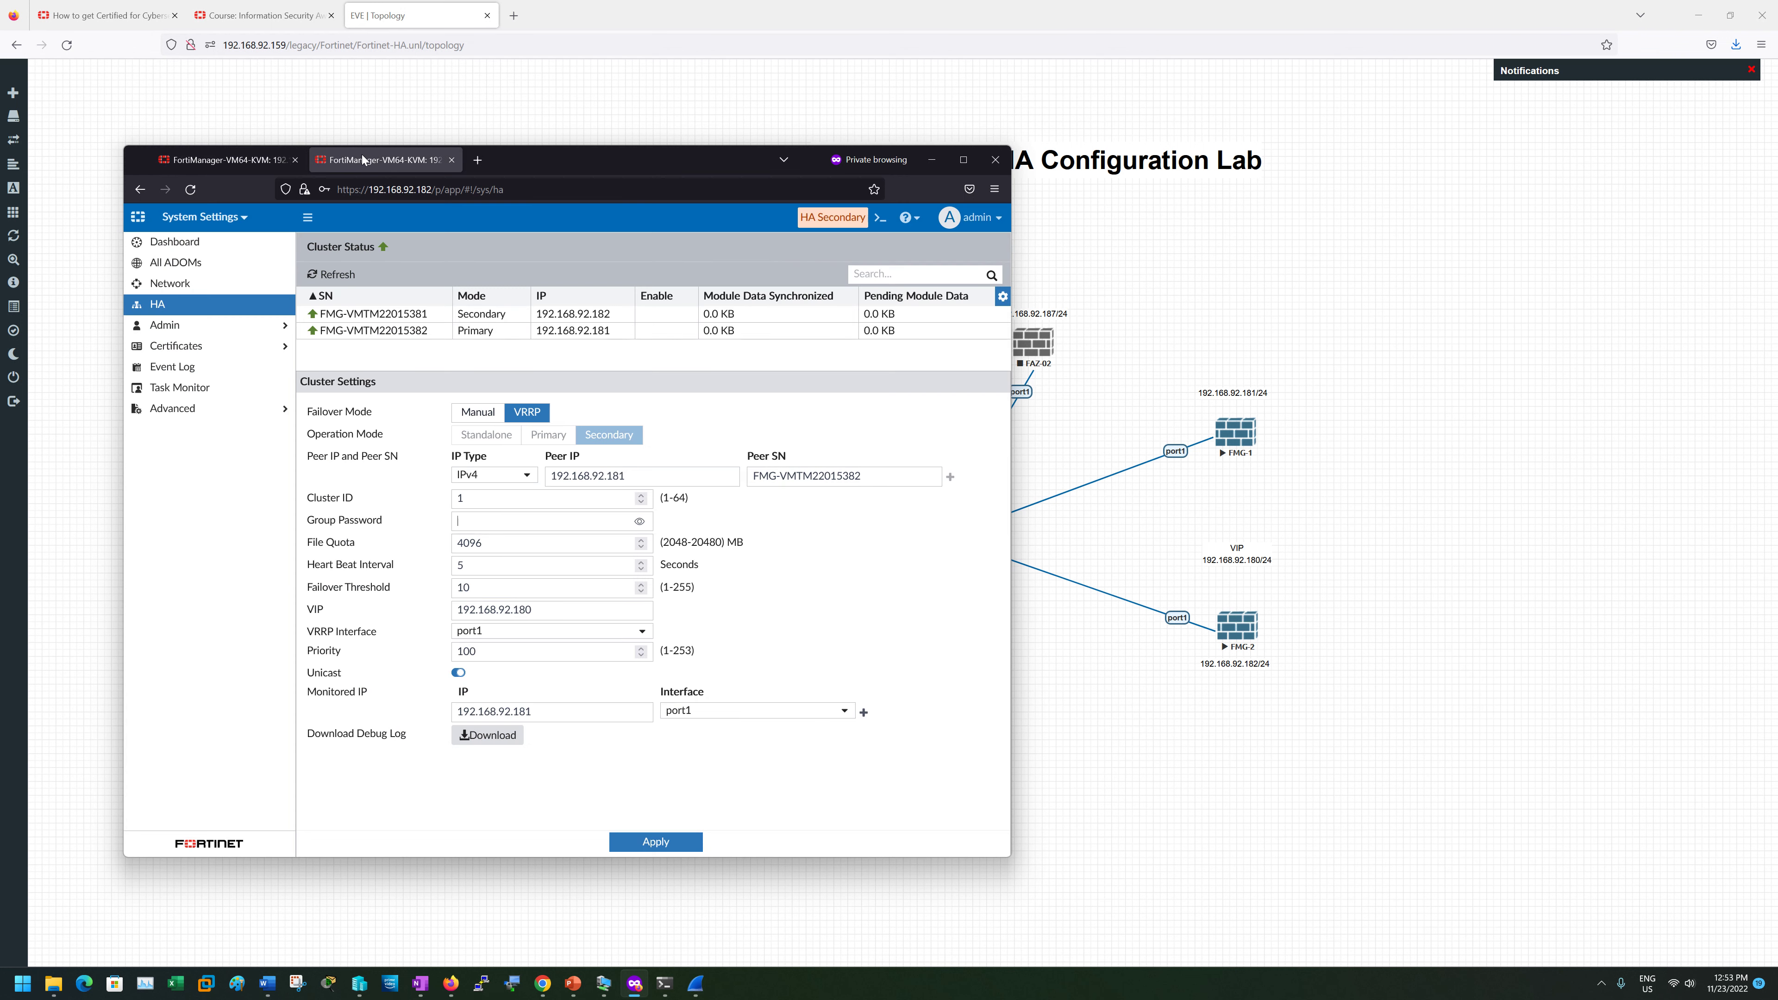
{"action": "left_click", "coordinate": [231, 165]}
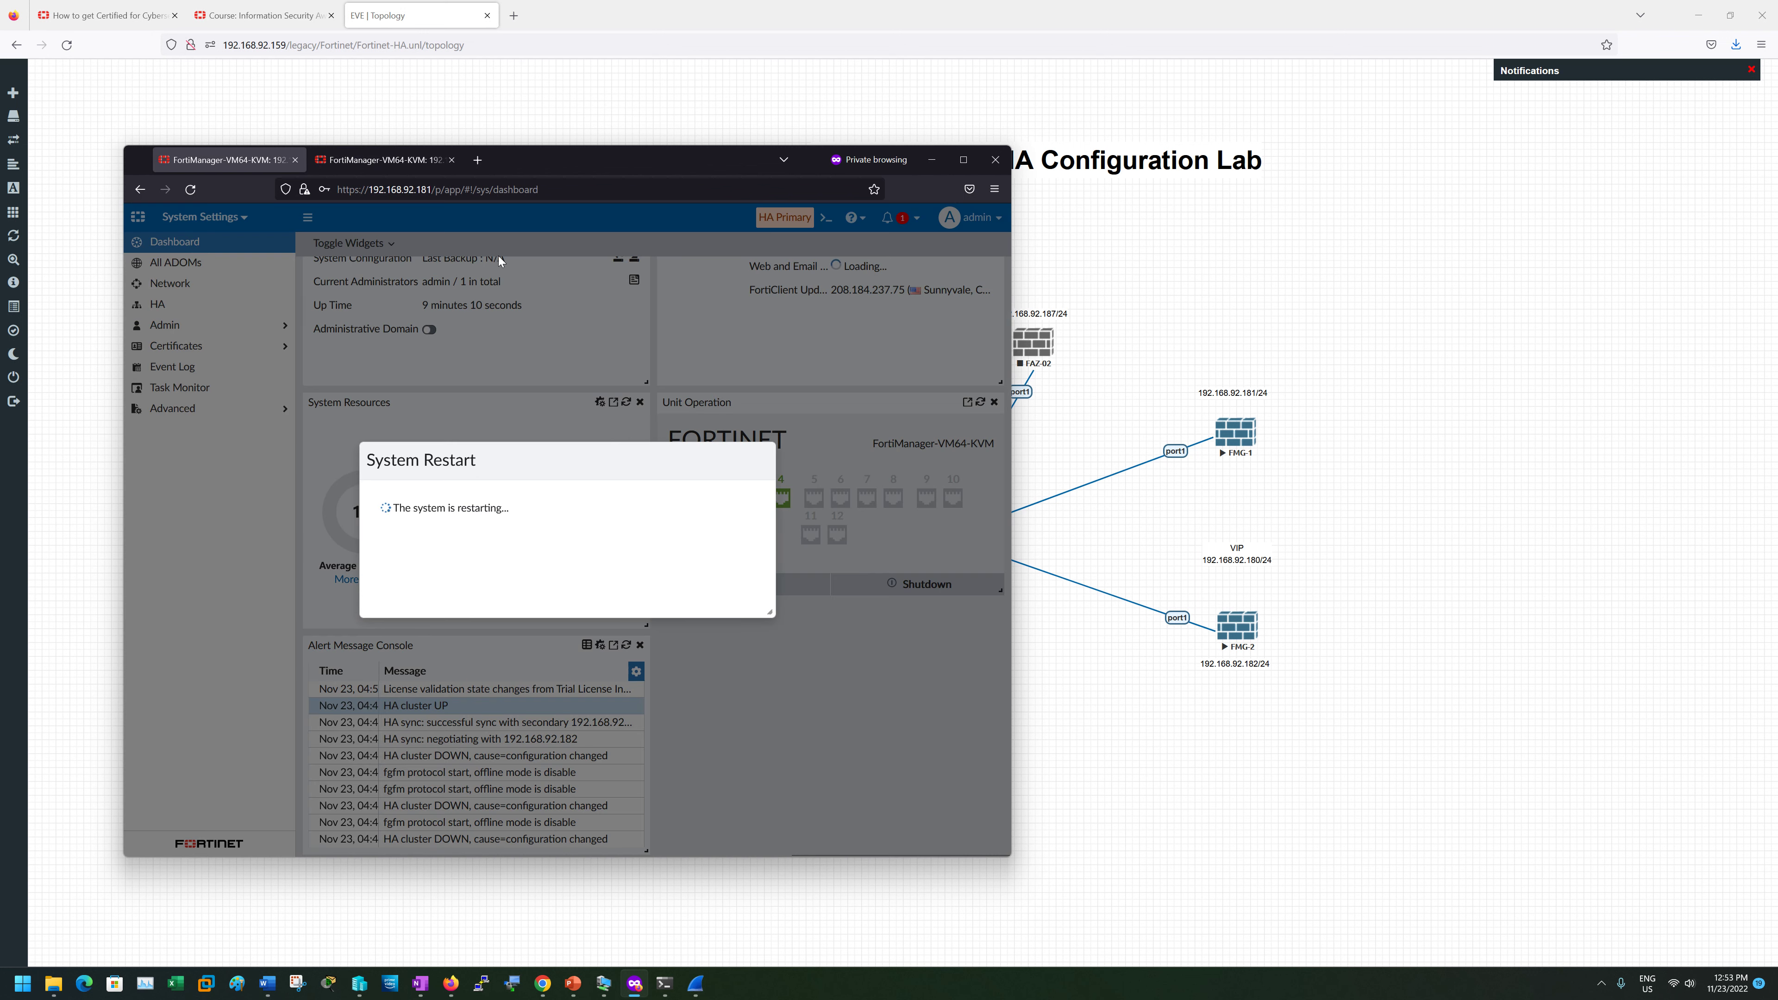
{"action": "left_click", "coordinate": [443, 166]}
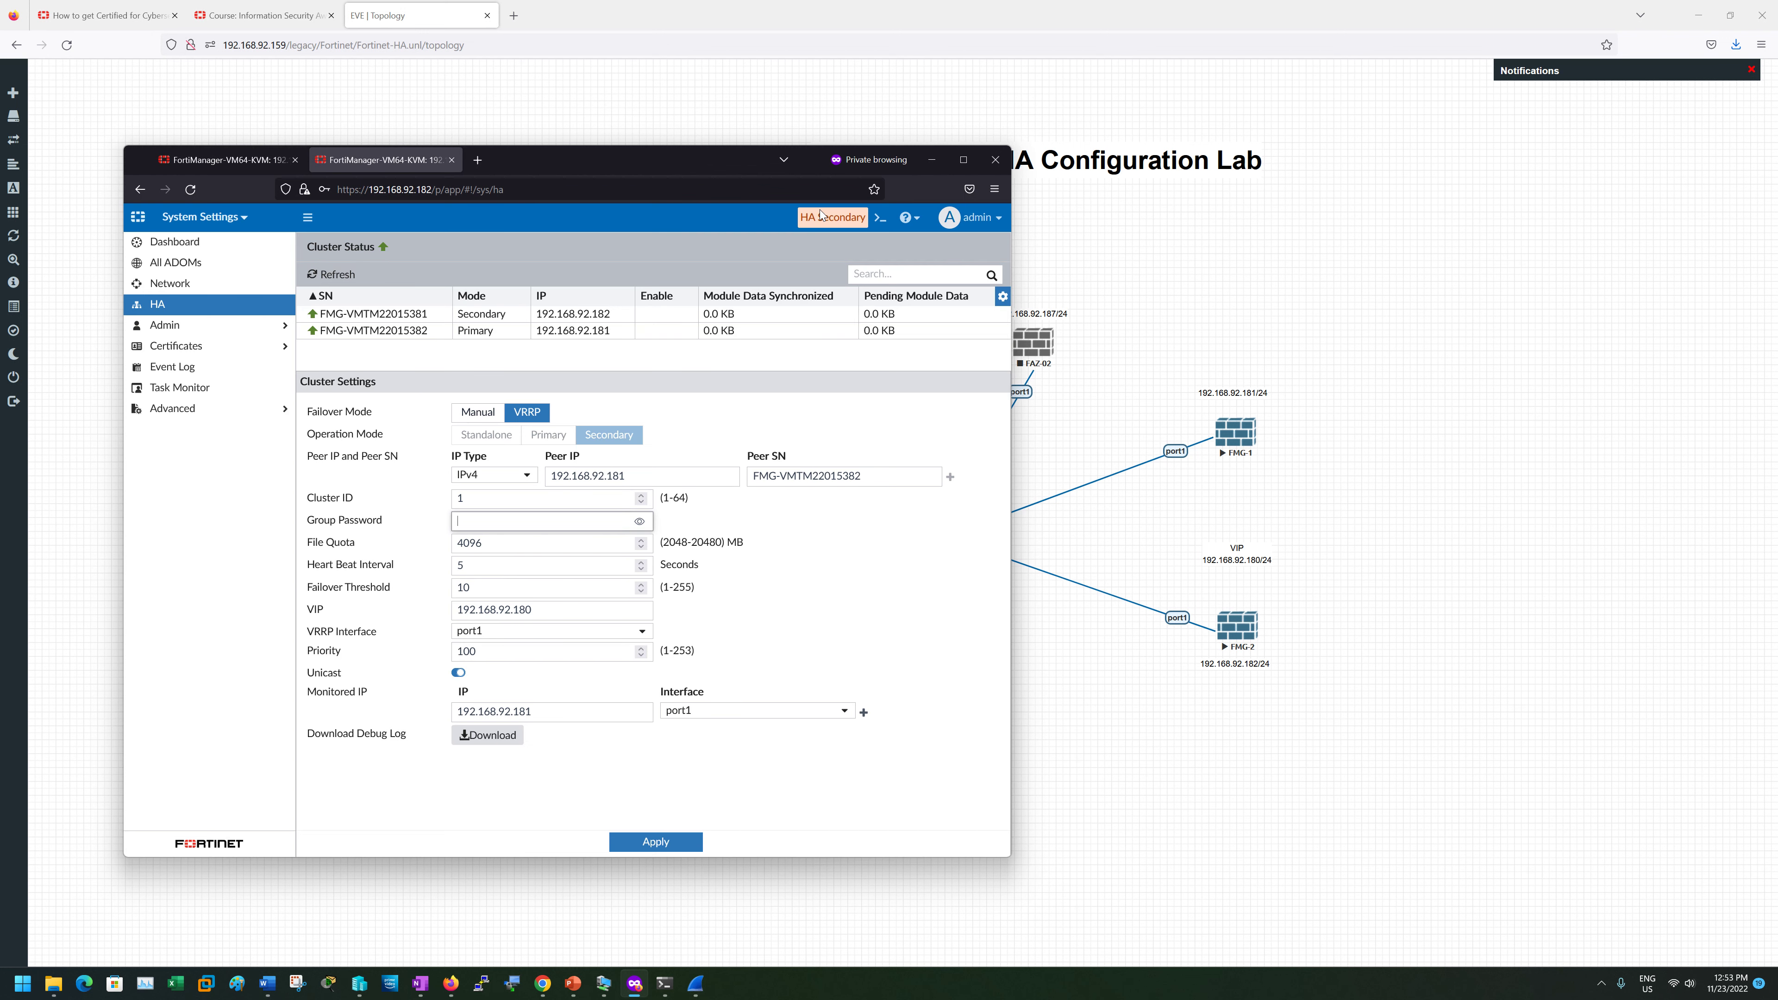
{"action": "left_click_drag", "start_coordinate": [800, 218], "coordinate": [870, 226]}
{"action": "left_click", "coordinate": [871, 226]}
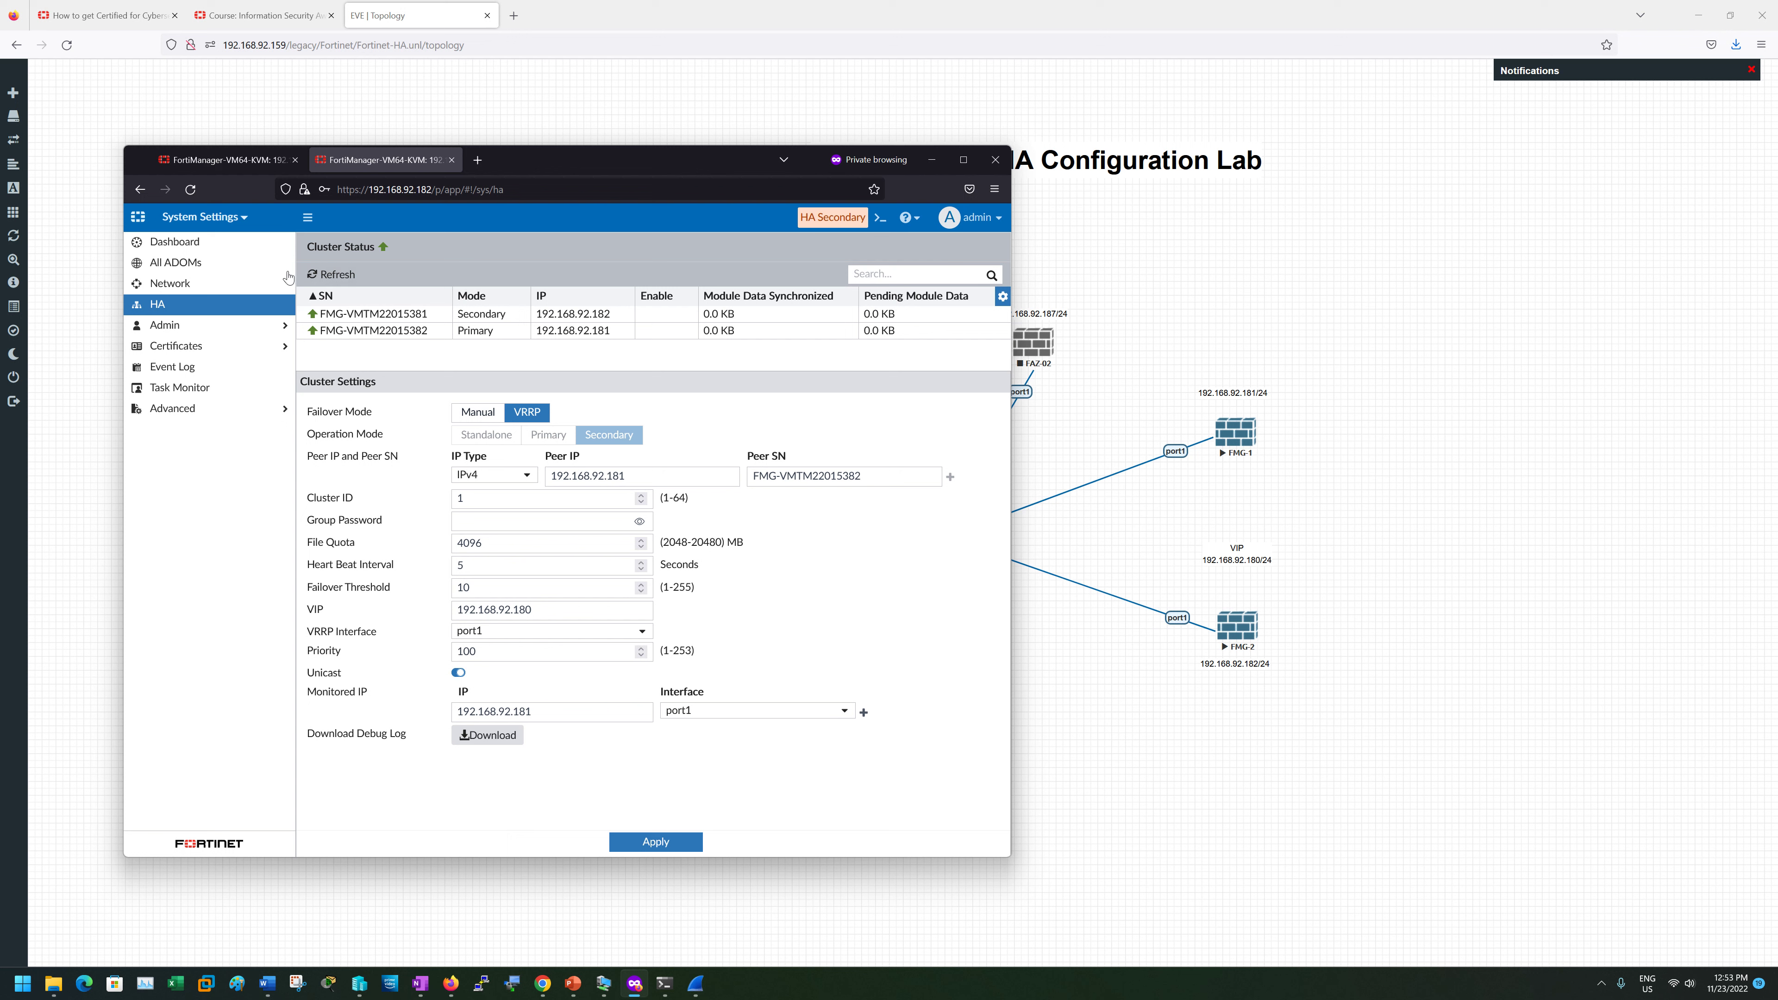
{"action": "left_click", "coordinate": [190, 188]}
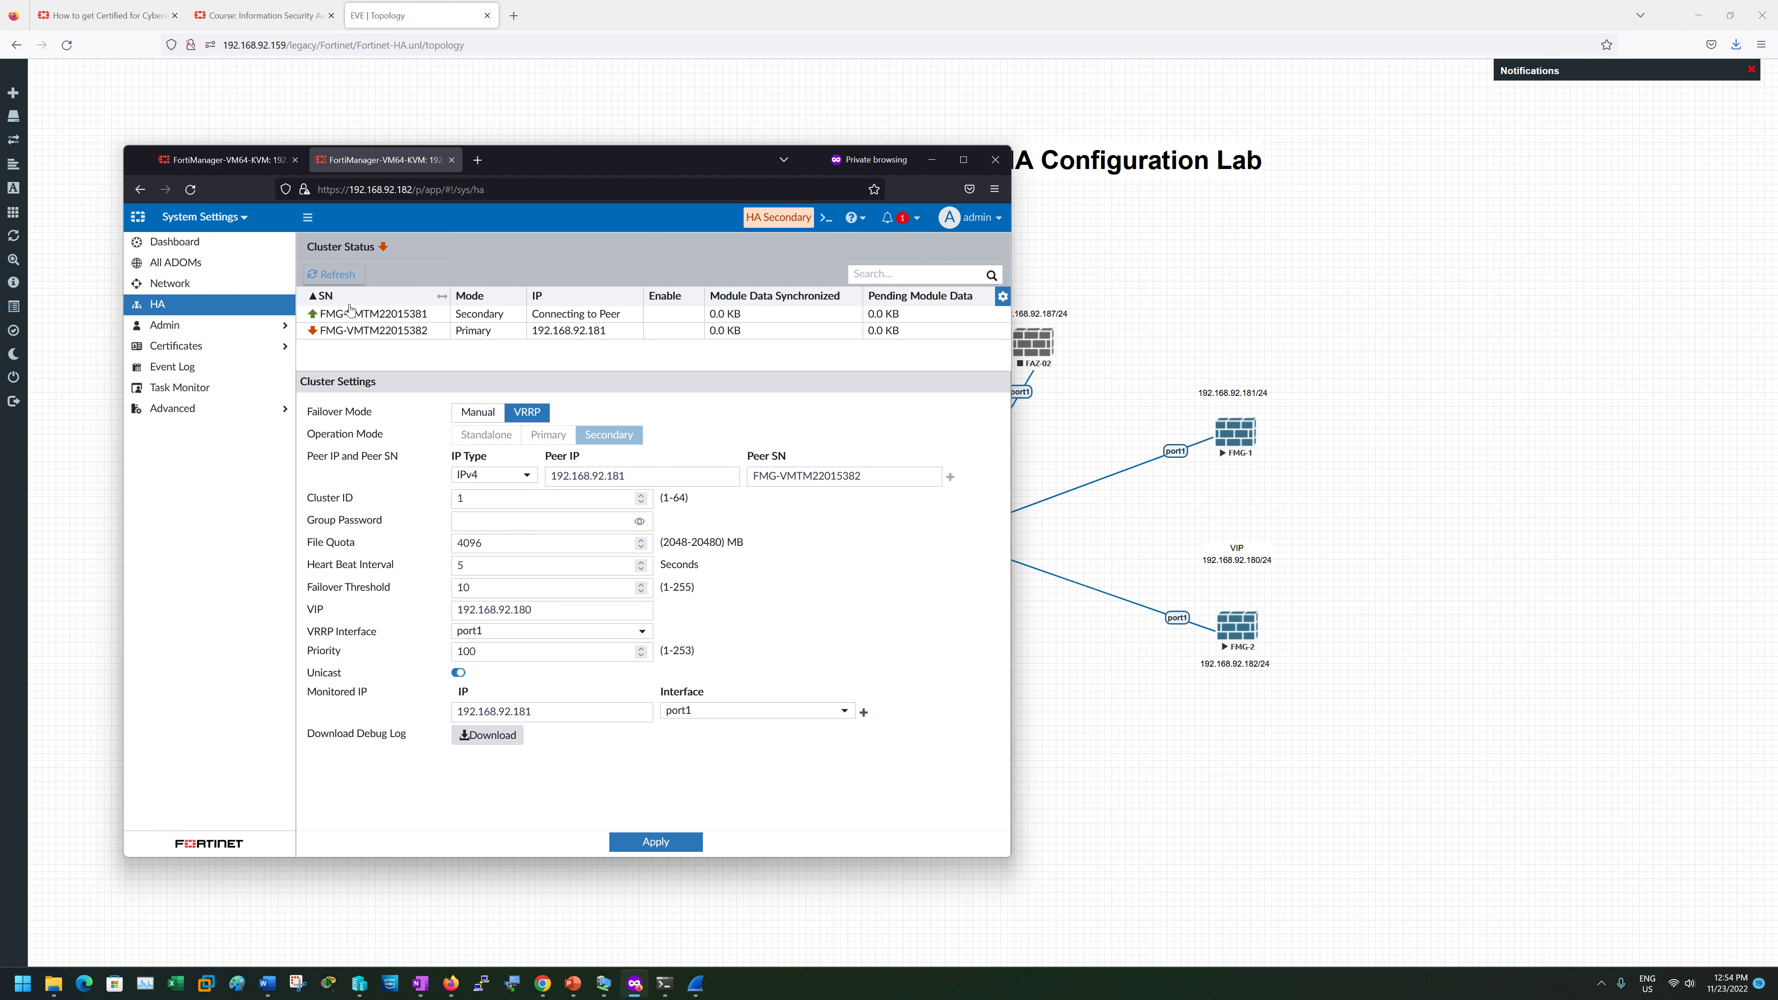
{"action": "left_click", "coordinate": [329, 280]}
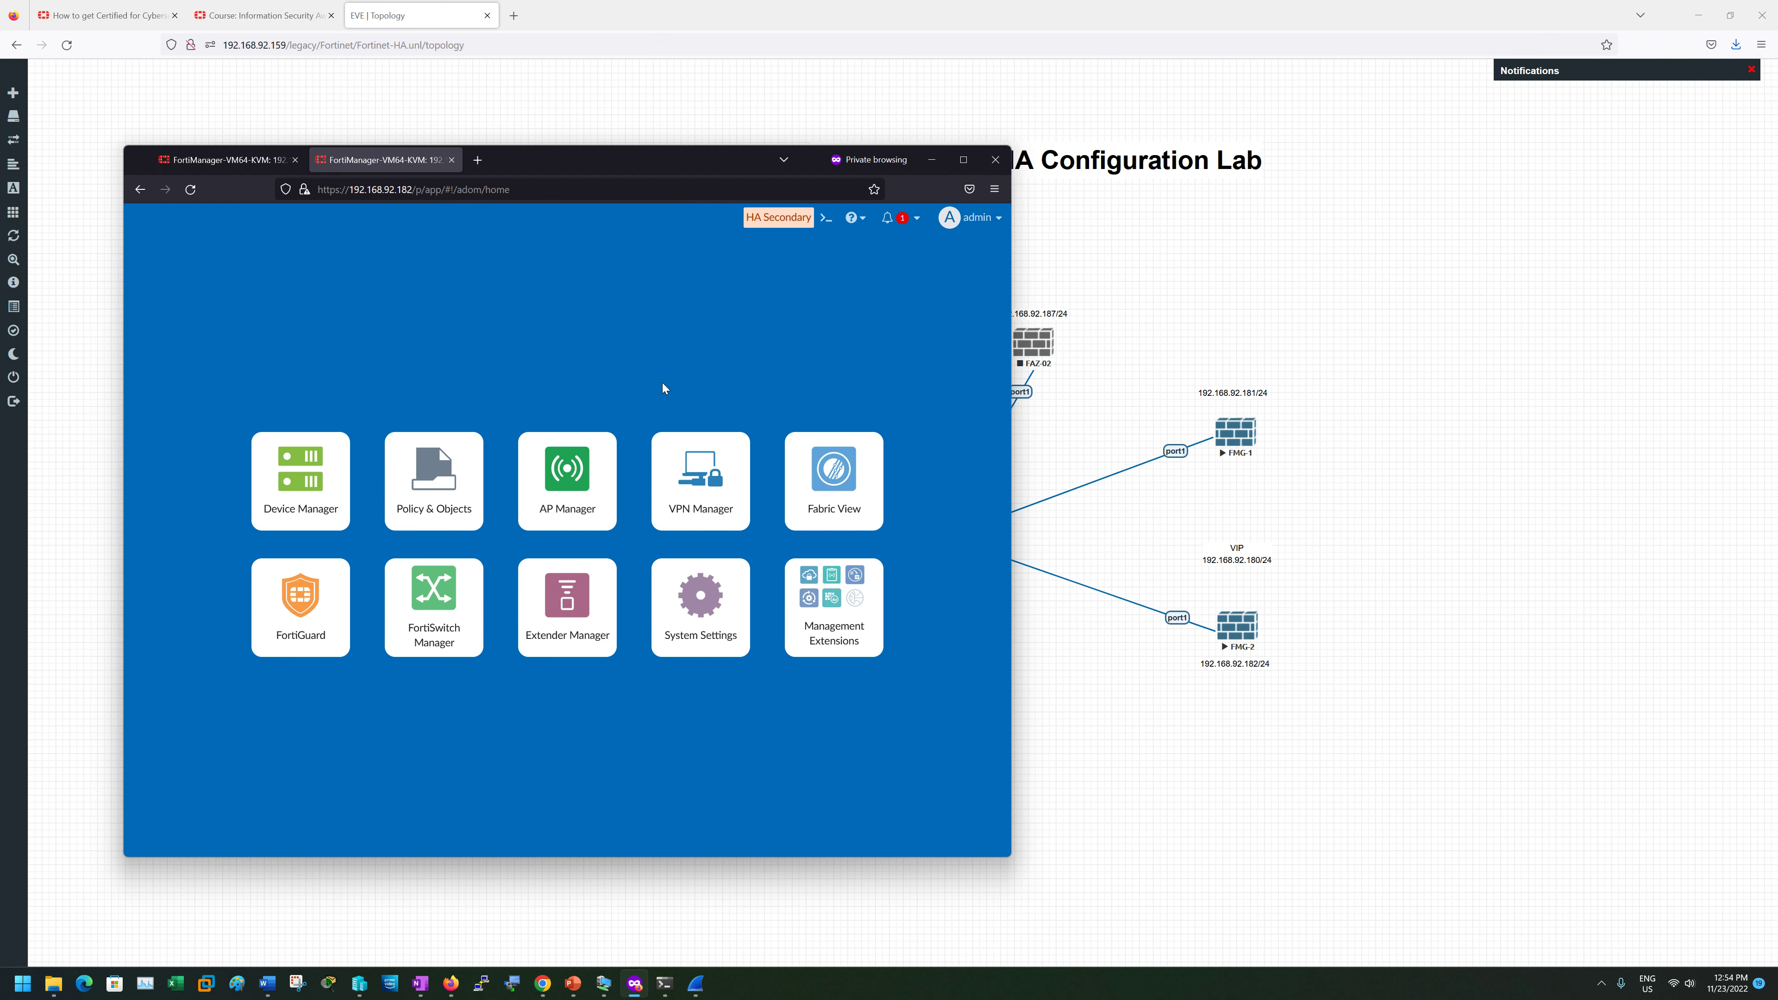
- Reload FMG-1's tab to check its restart status, then return to FMG-2's dashboard
{"action": "left_click", "coordinate": [729, 623]}
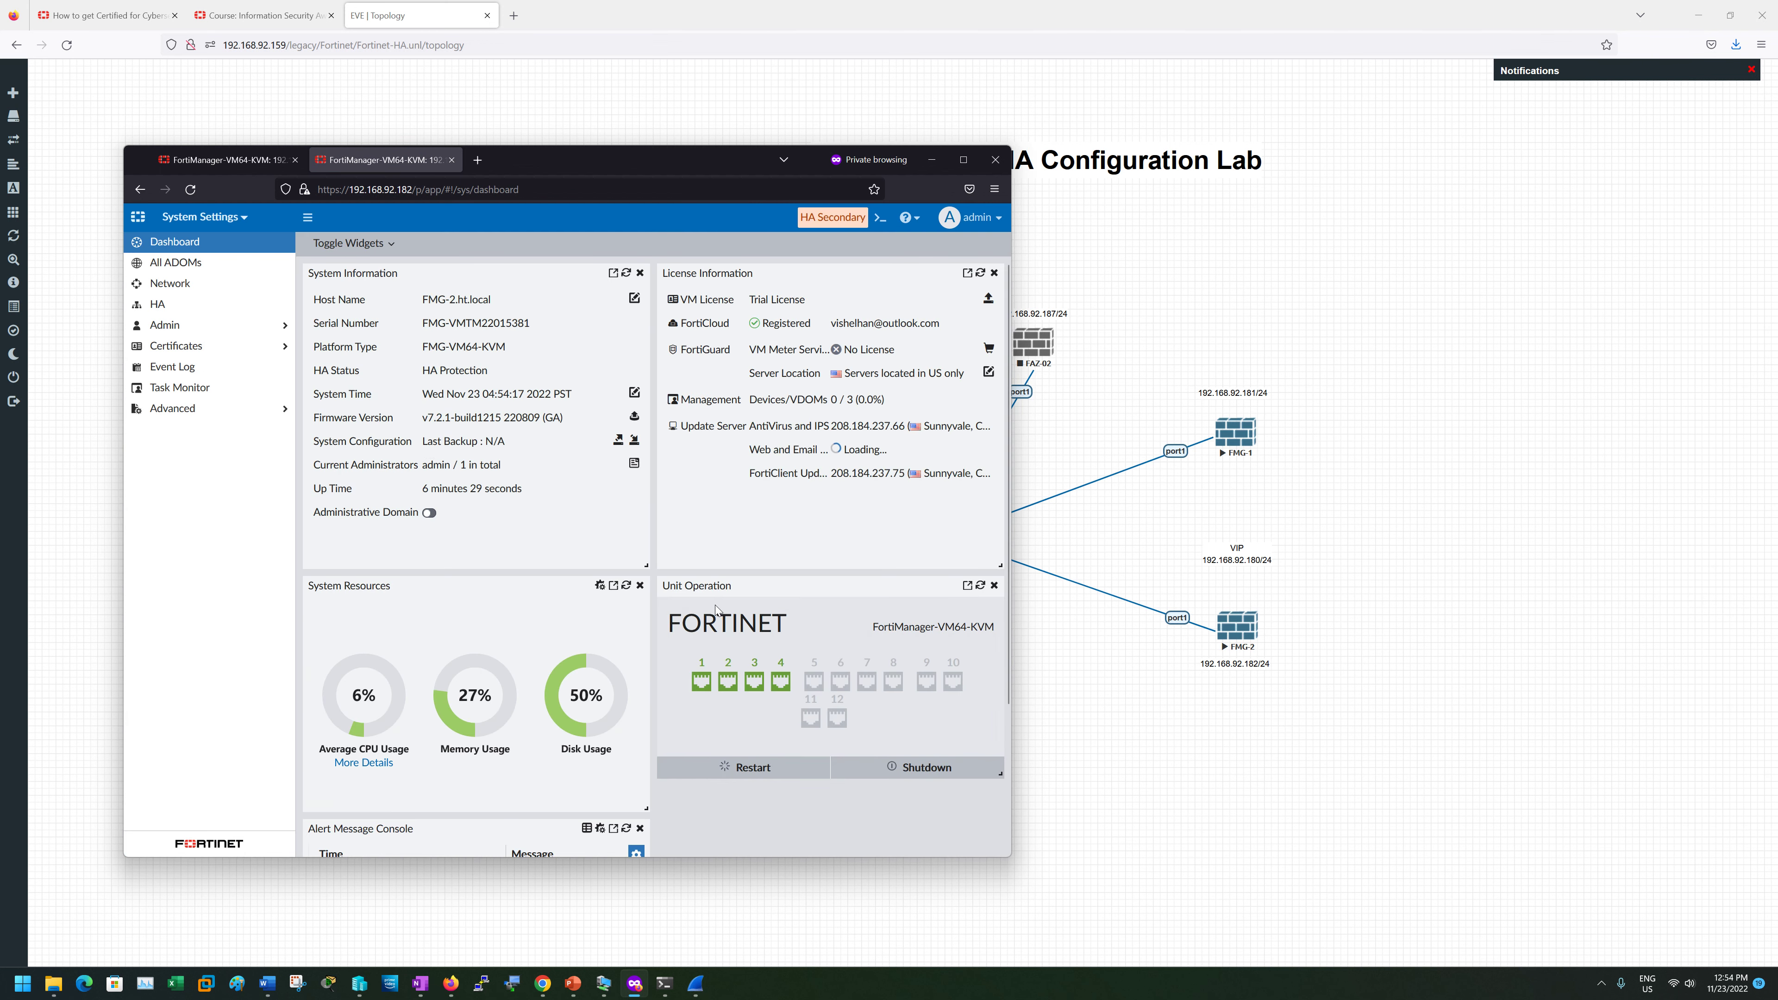
{"action": "left_click", "coordinate": [247, 161]}
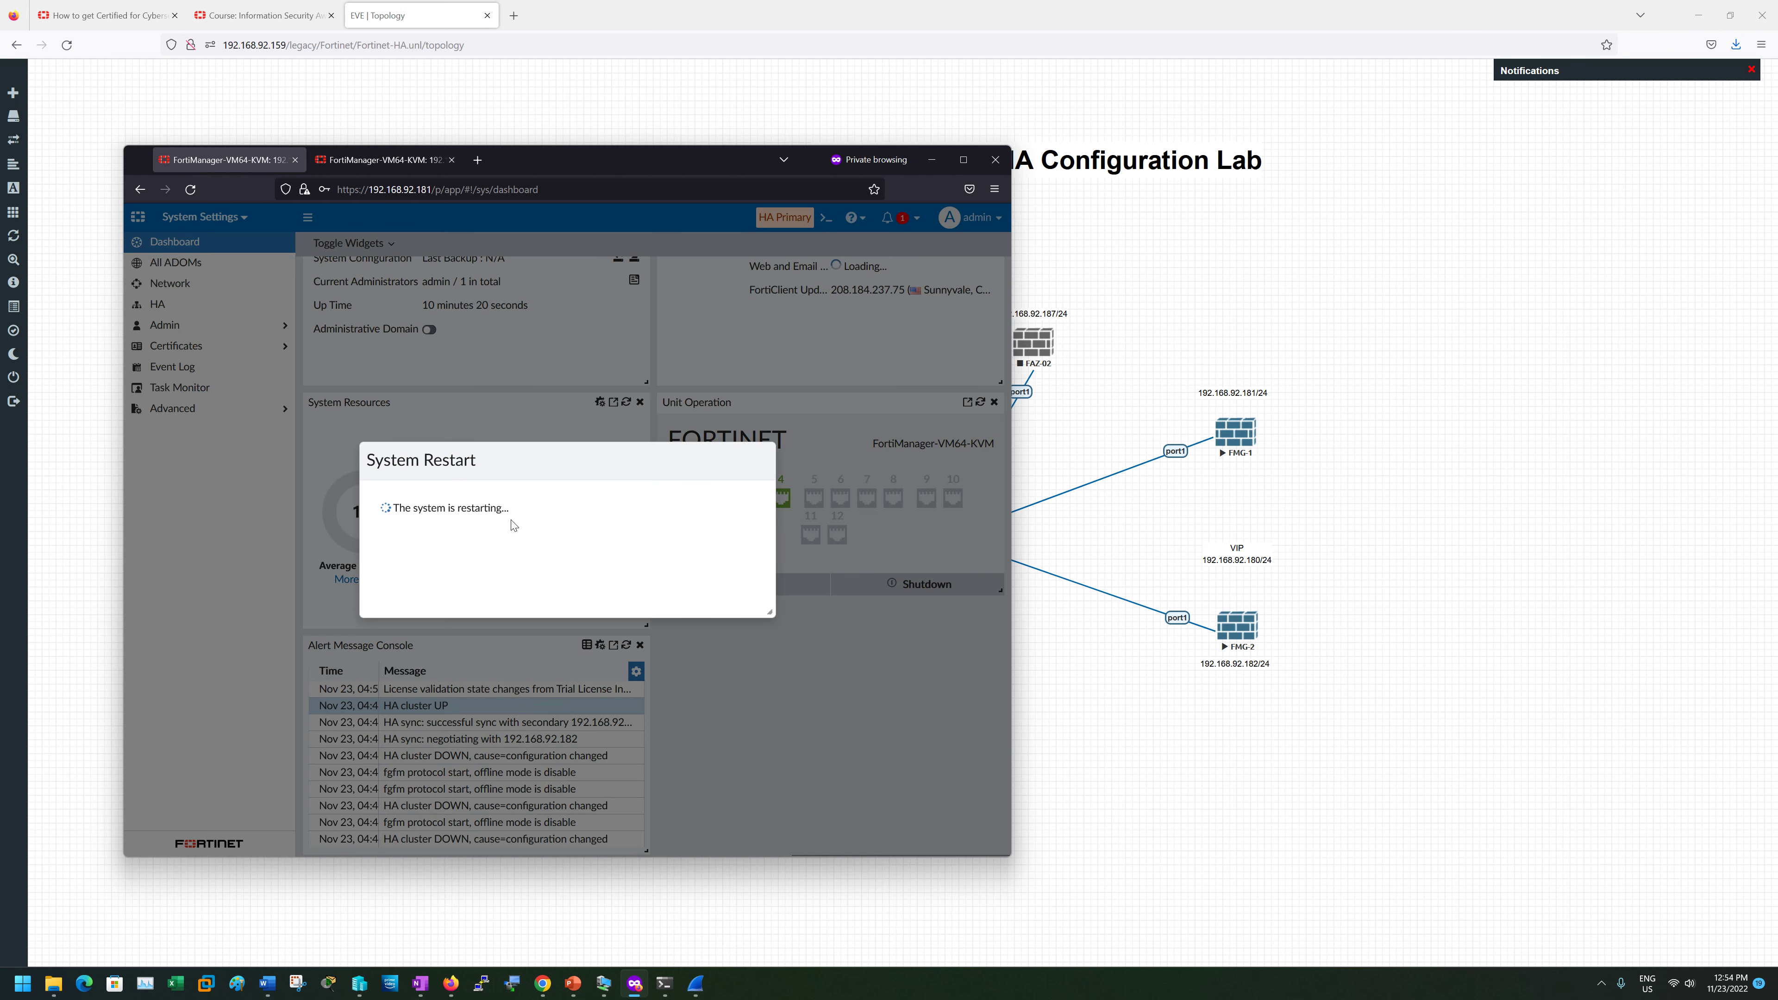
{"action": "left_click", "coordinate": [186, 191]}
{"action": "left_click", "coordinate": [368, 164]}
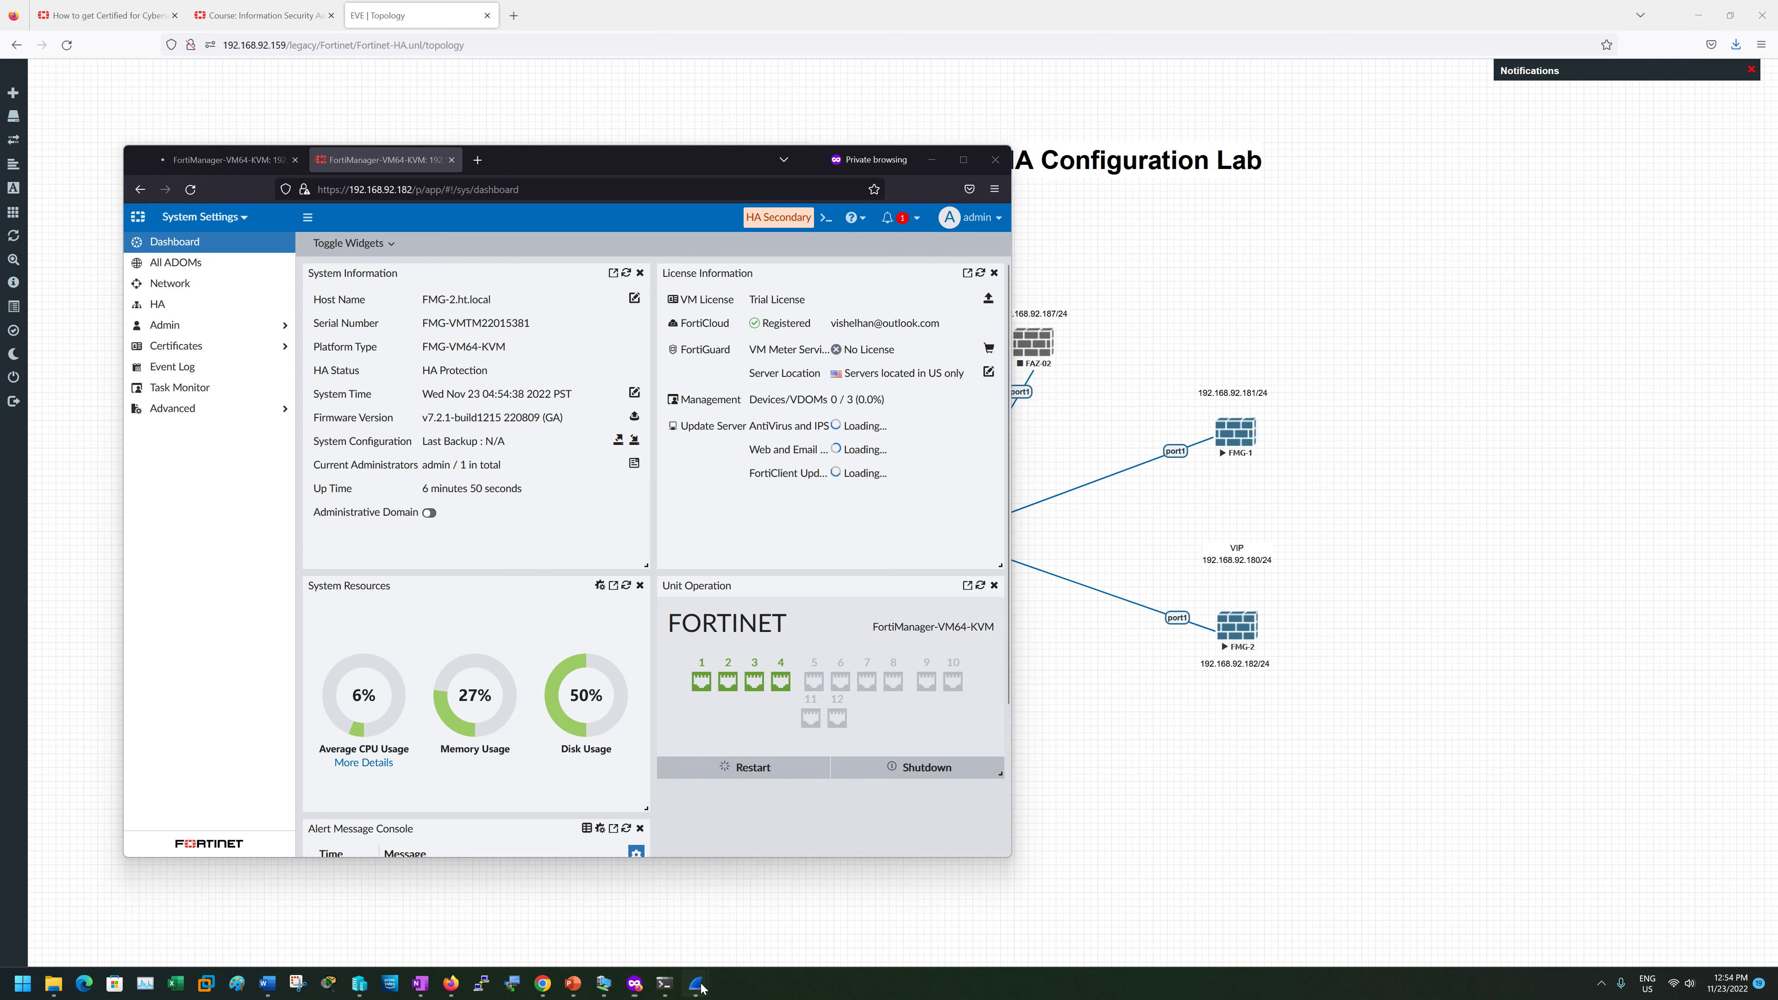
- Inspect VRRP announcement packet 34809 in Wireshark, then minimize the capture to reveal the dashboard
{"action": "mouse_move", "coordinate": [695, 983]}
{"action": "left_click", "coordinate": [734, 928]}
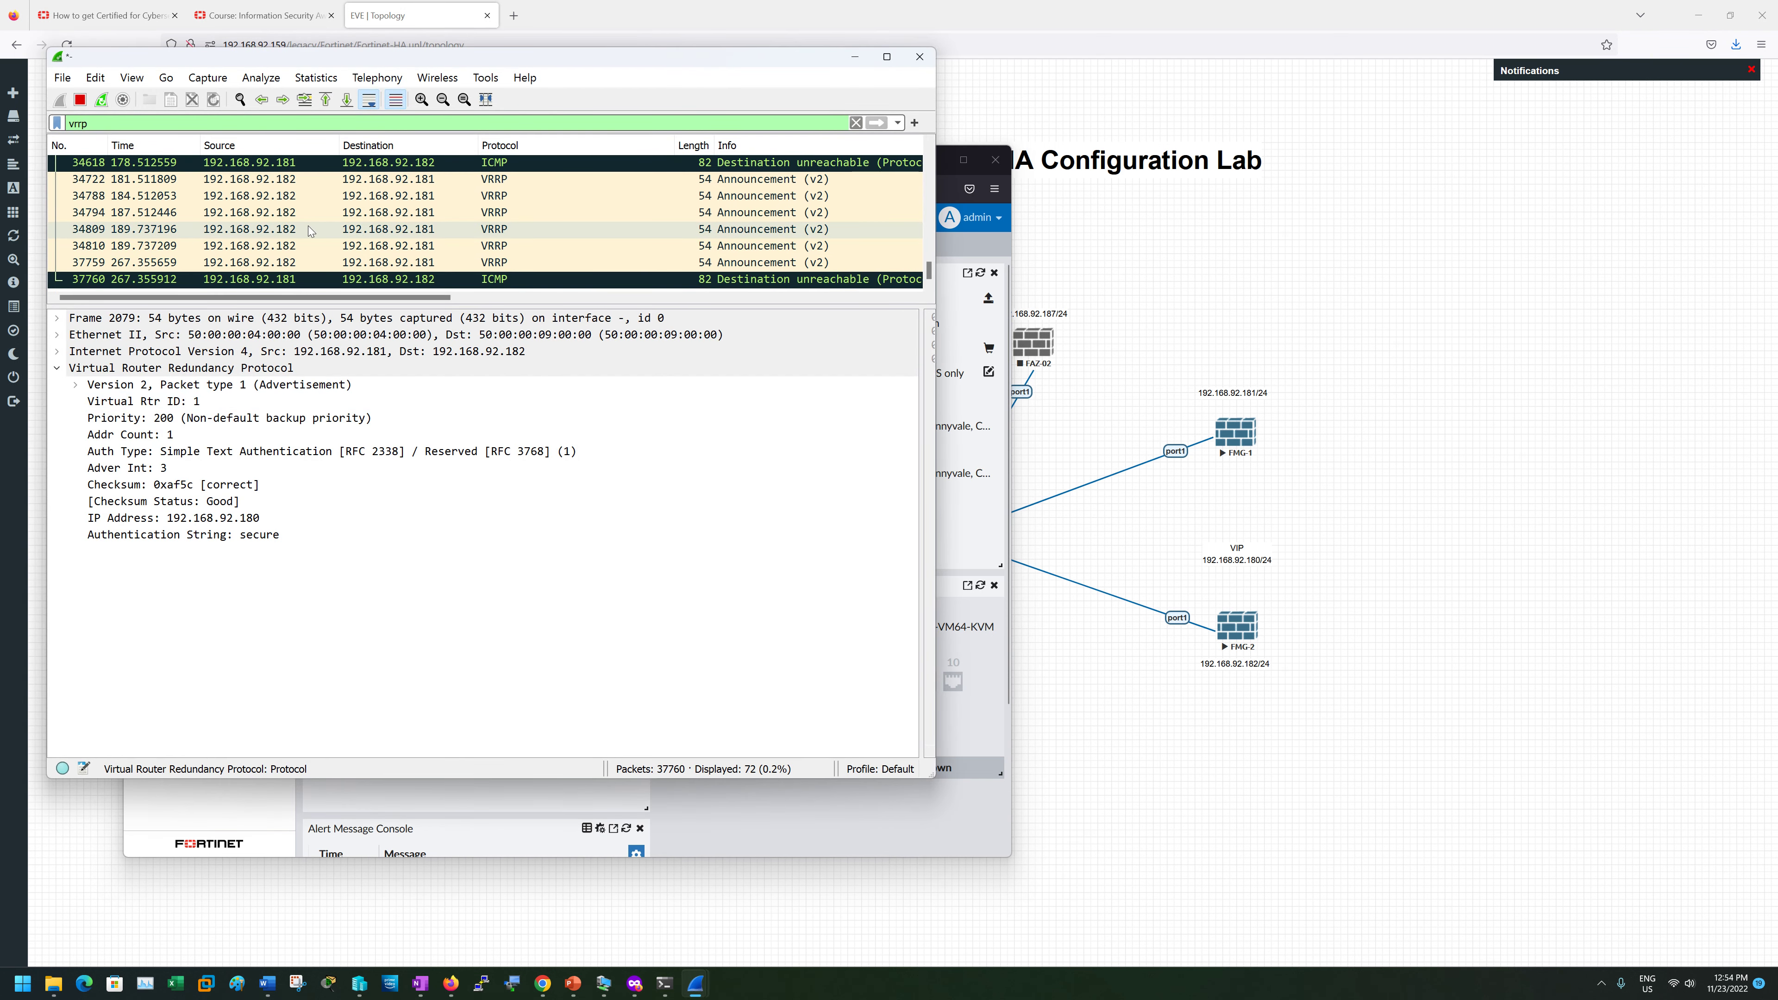
{"action": "left_click", "coordinate": [303, 235]}
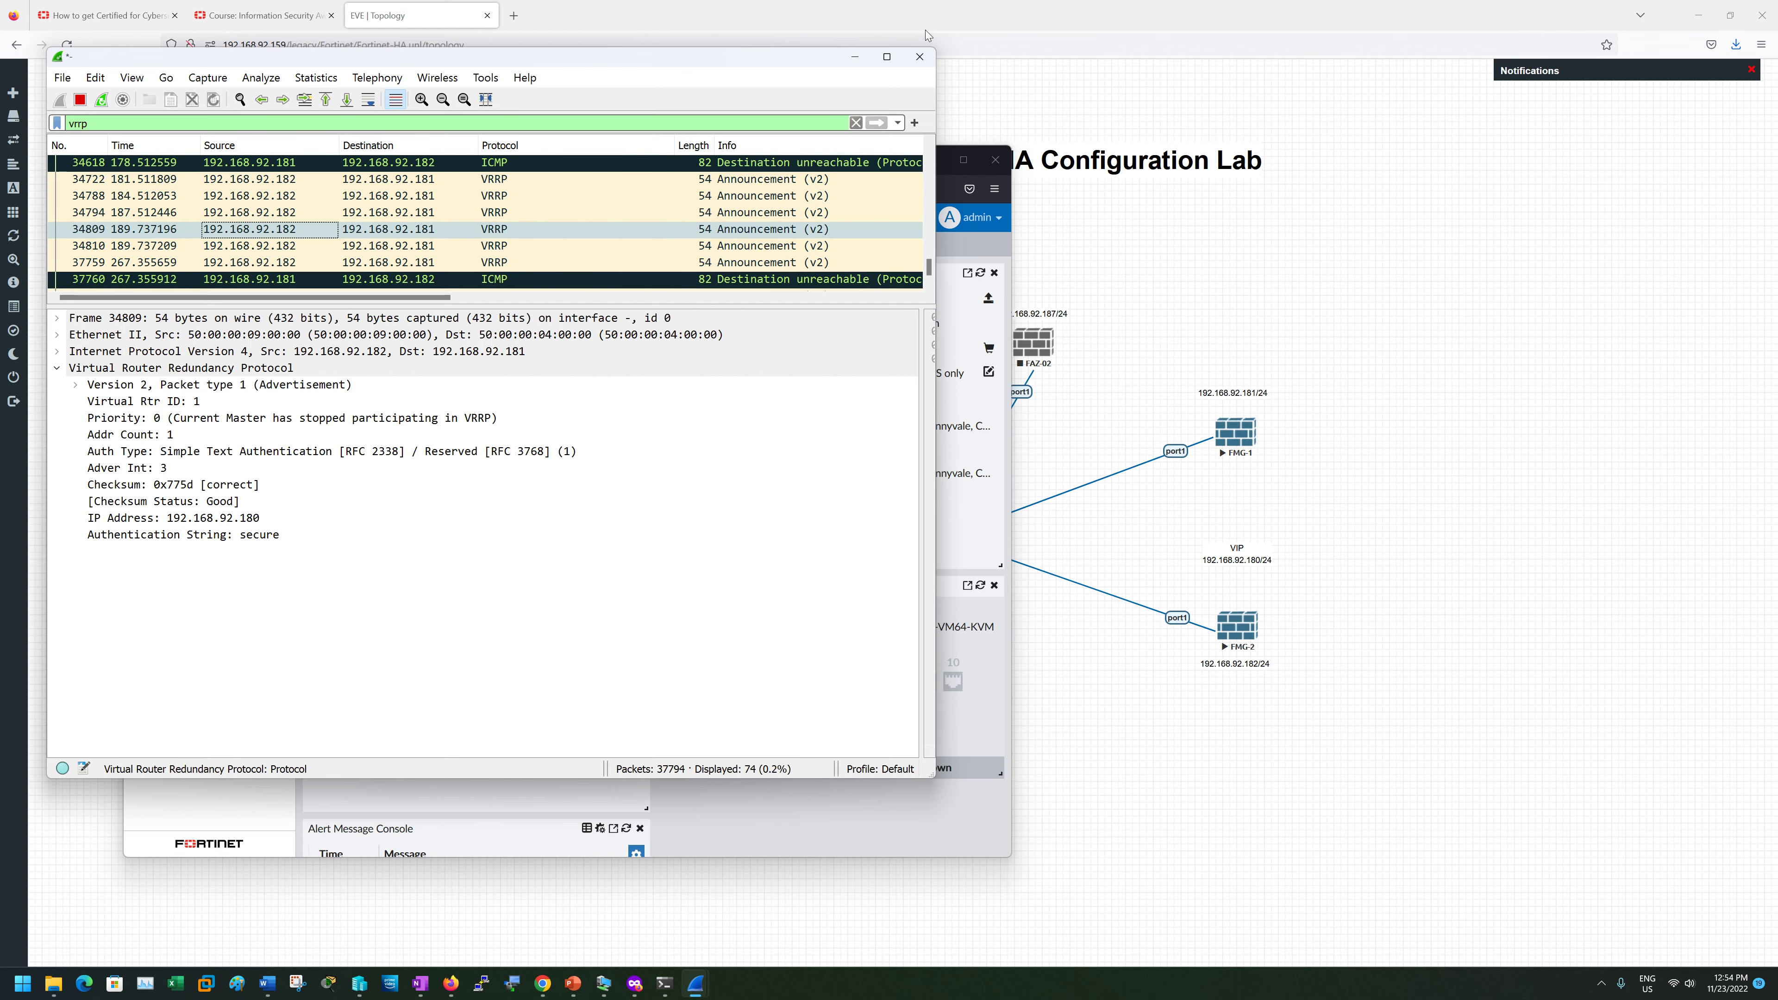
{"action": "left_click", "coordinate": [855, 56]}
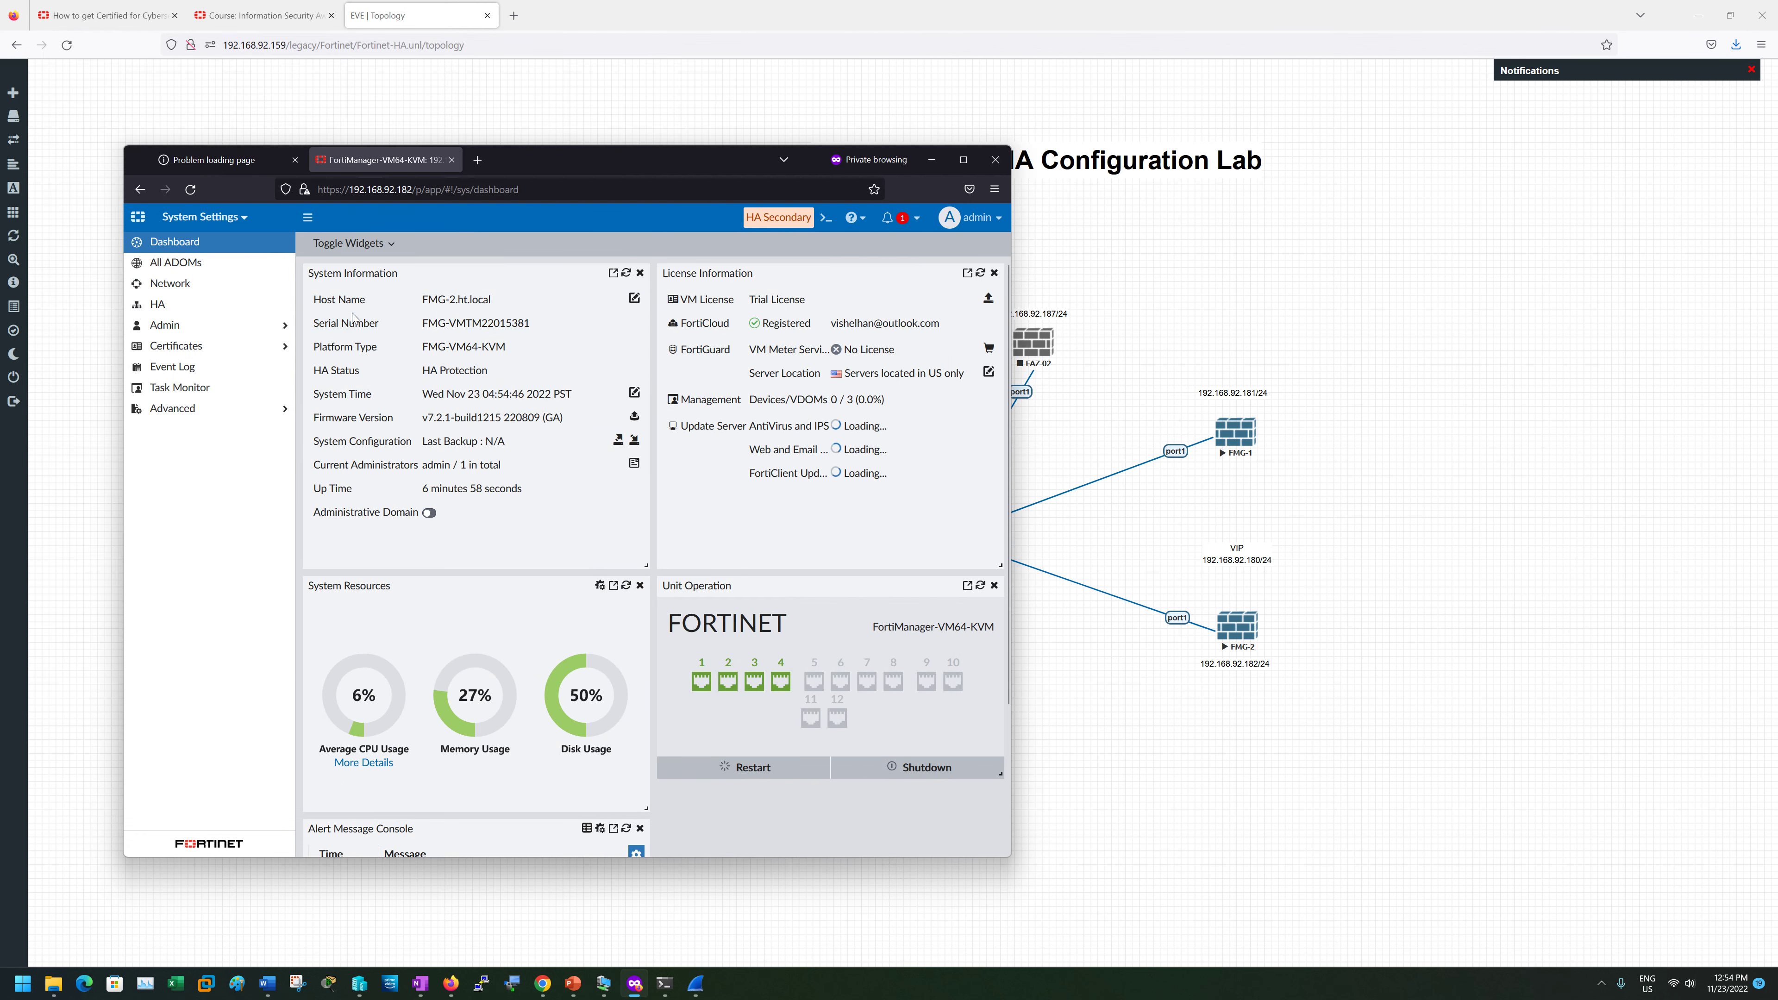
{"action": "left_click", "coordinate": [192, 190]}
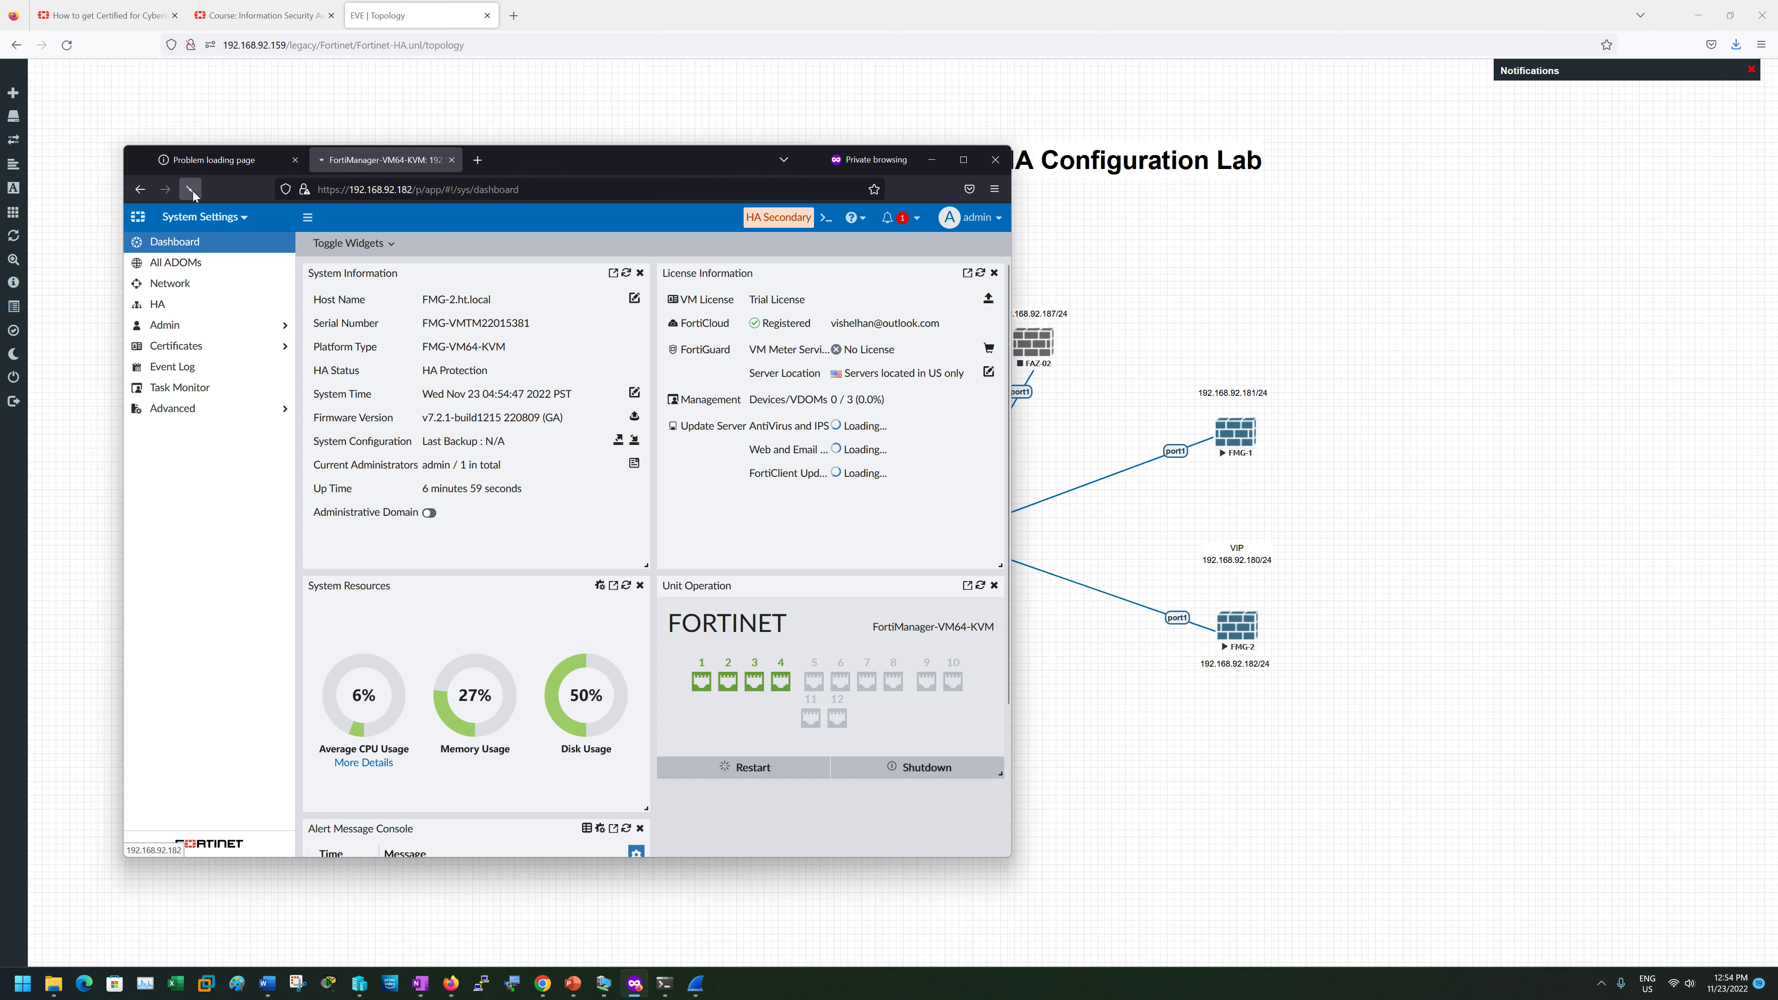
{"action": "left_click", "coordinate": [231, 160]}
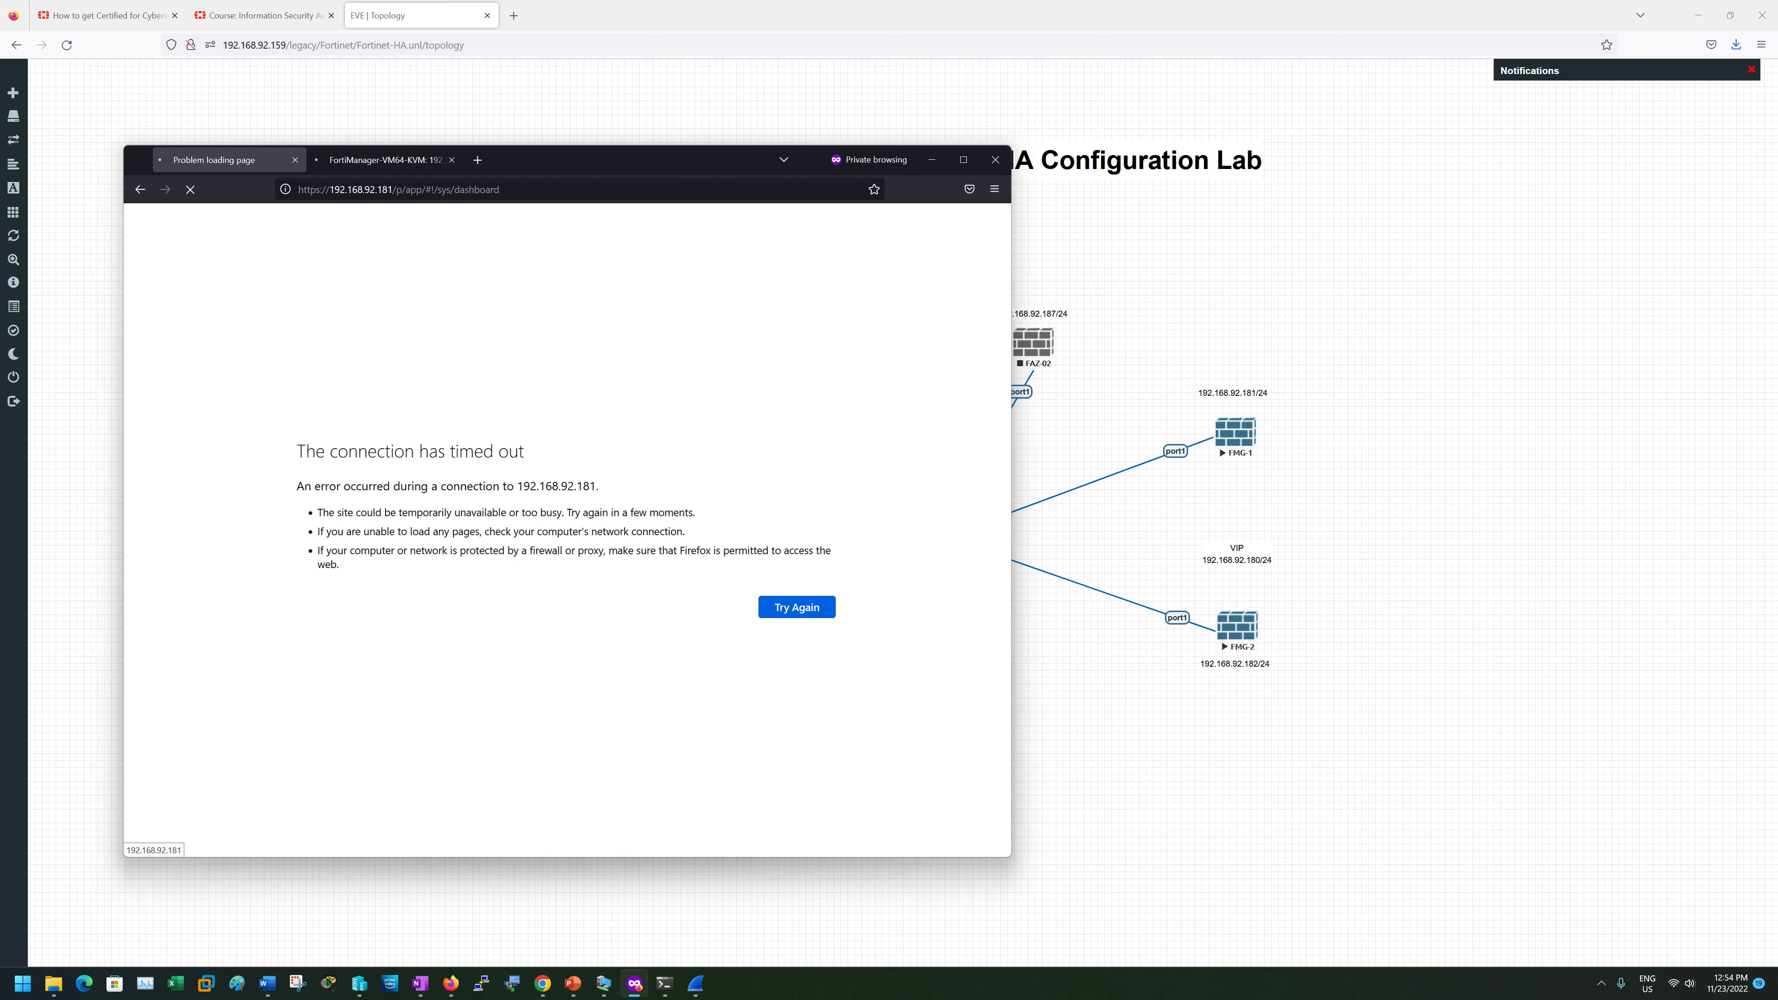
{"action": "left_click_drag", "start_coordinate": [396, 190], "coordinate": [500, 190]}
{"action": "key", "text": "BackSpace"}
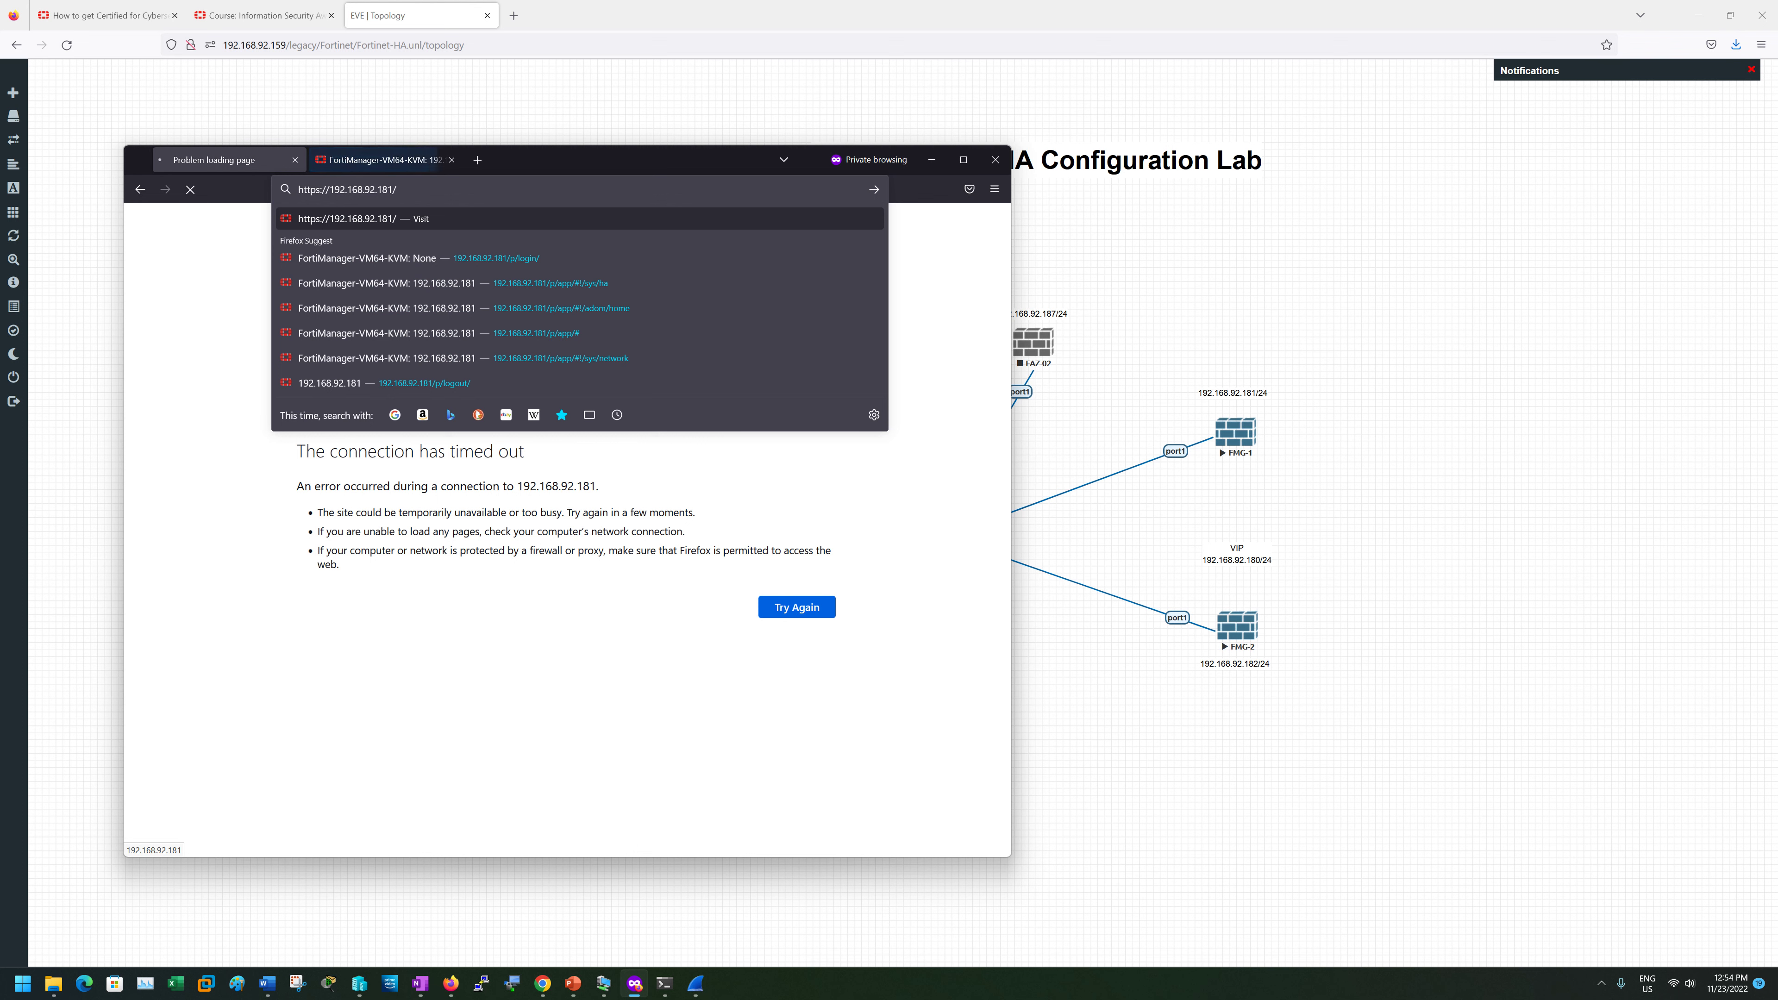
{"action": "key", "text": "Return"}
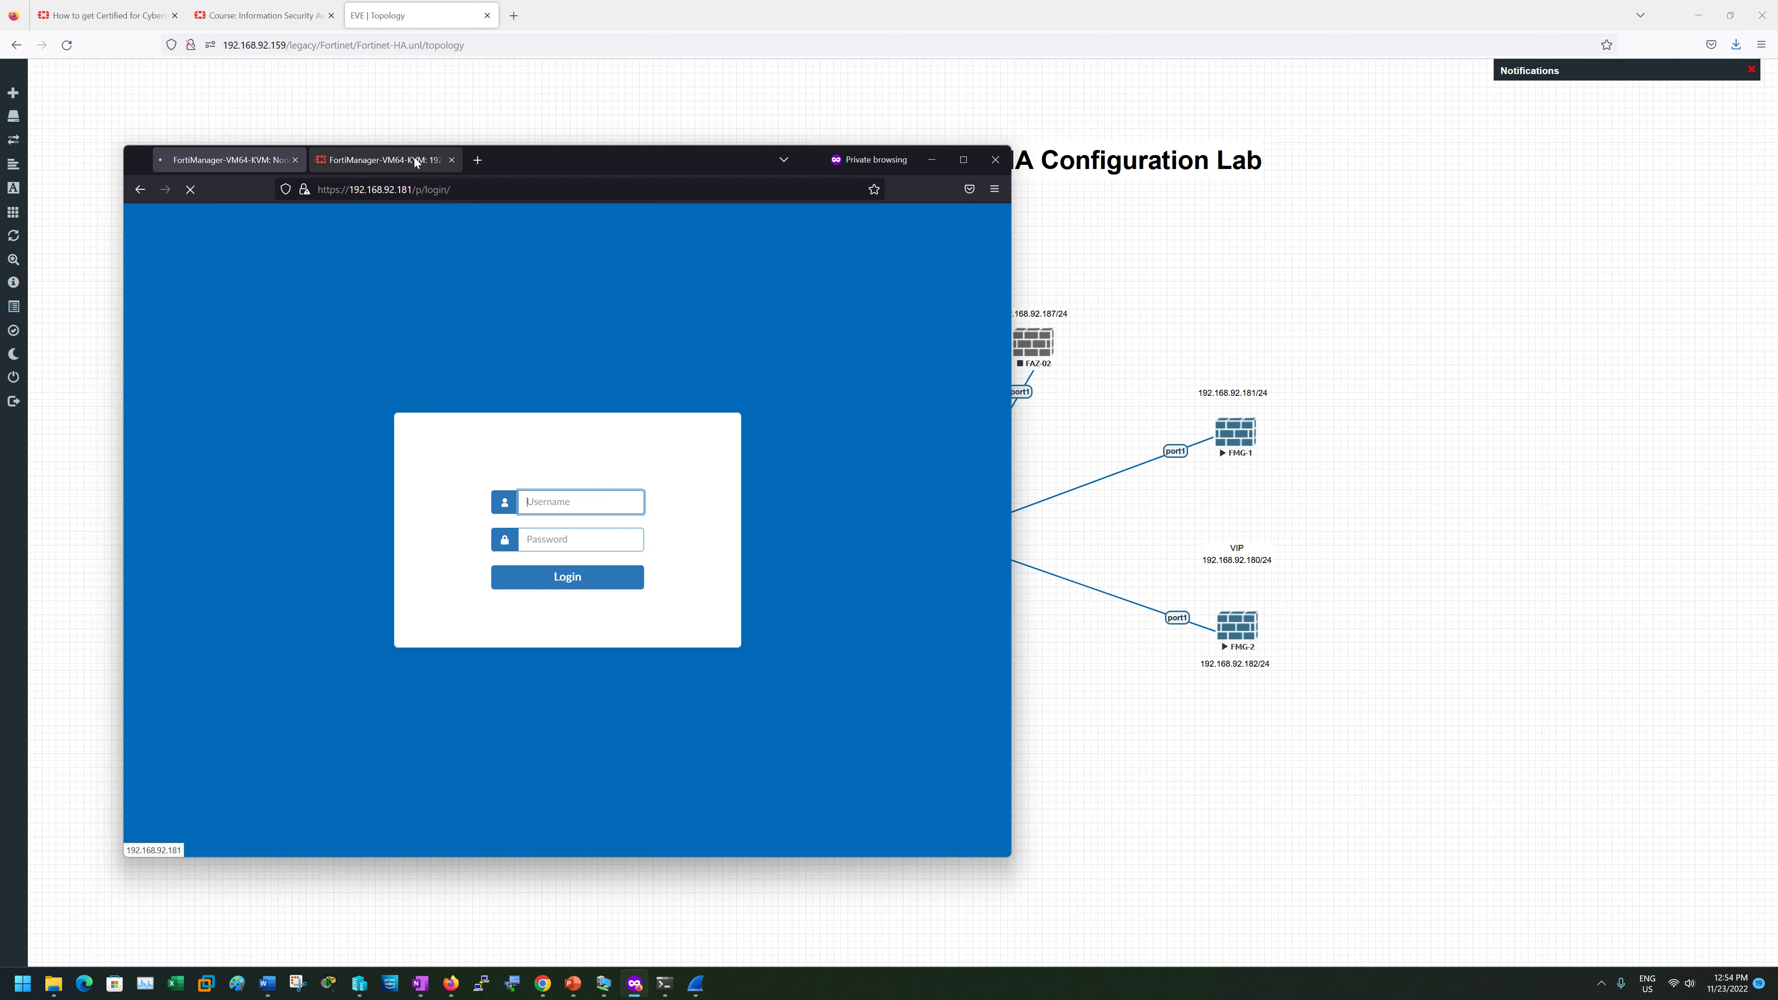
- Sign in to FMG-1's login page as admin with the account password
{"action": "left_click", "coordinate": [414, 157]}
{"action": "left_click", "coordinate": [211, 158]}
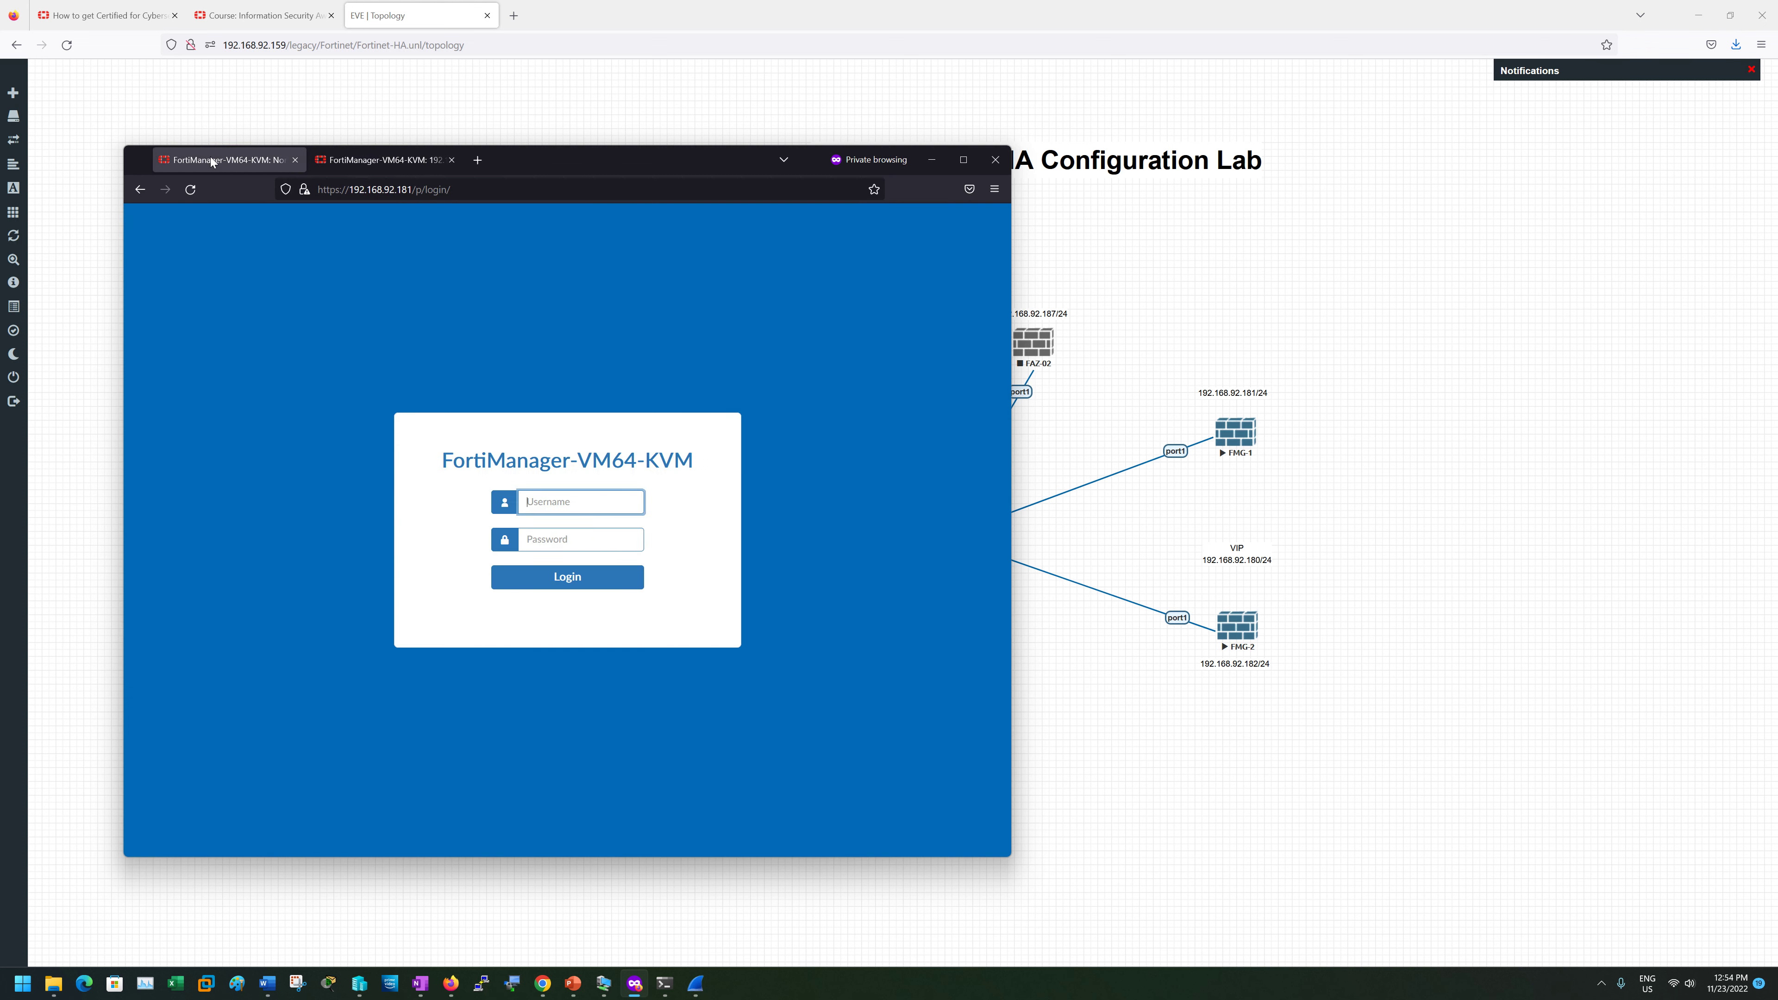
{"action": "type", "text": "a"}
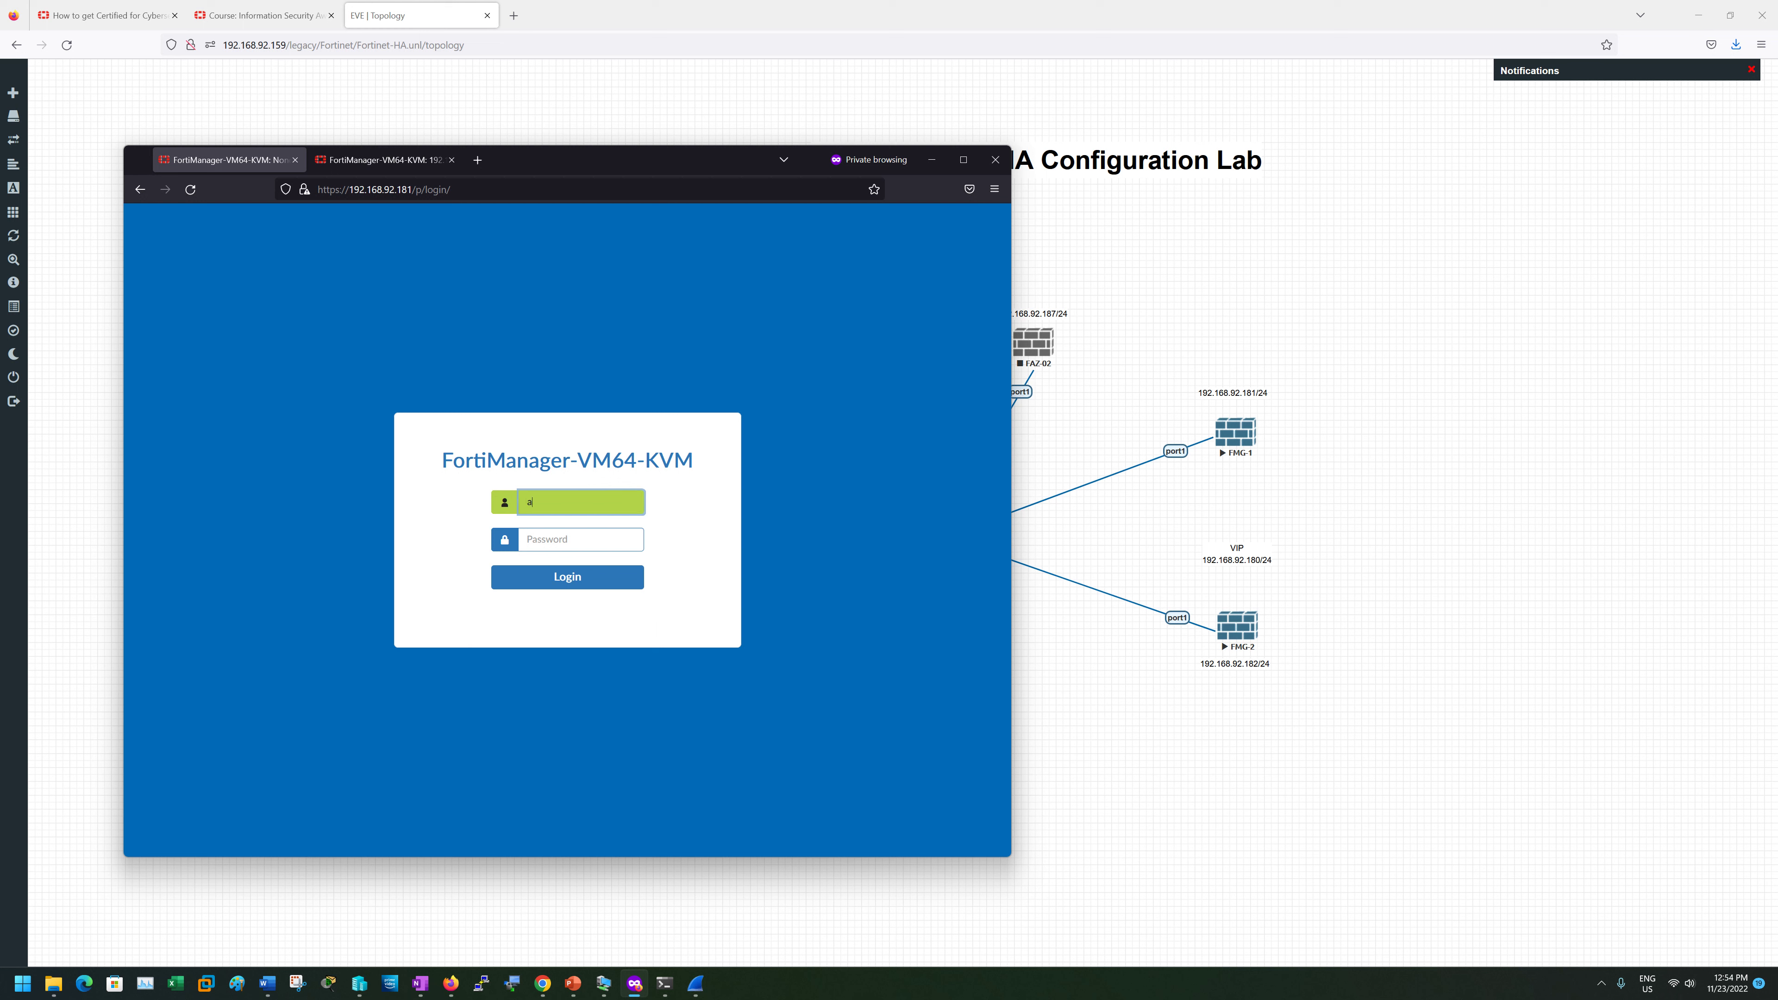
{"action": "type", "text": "dmin"}
{"action": "key", "text": "Tab"}
{"action": "type", "text": "eve1"}
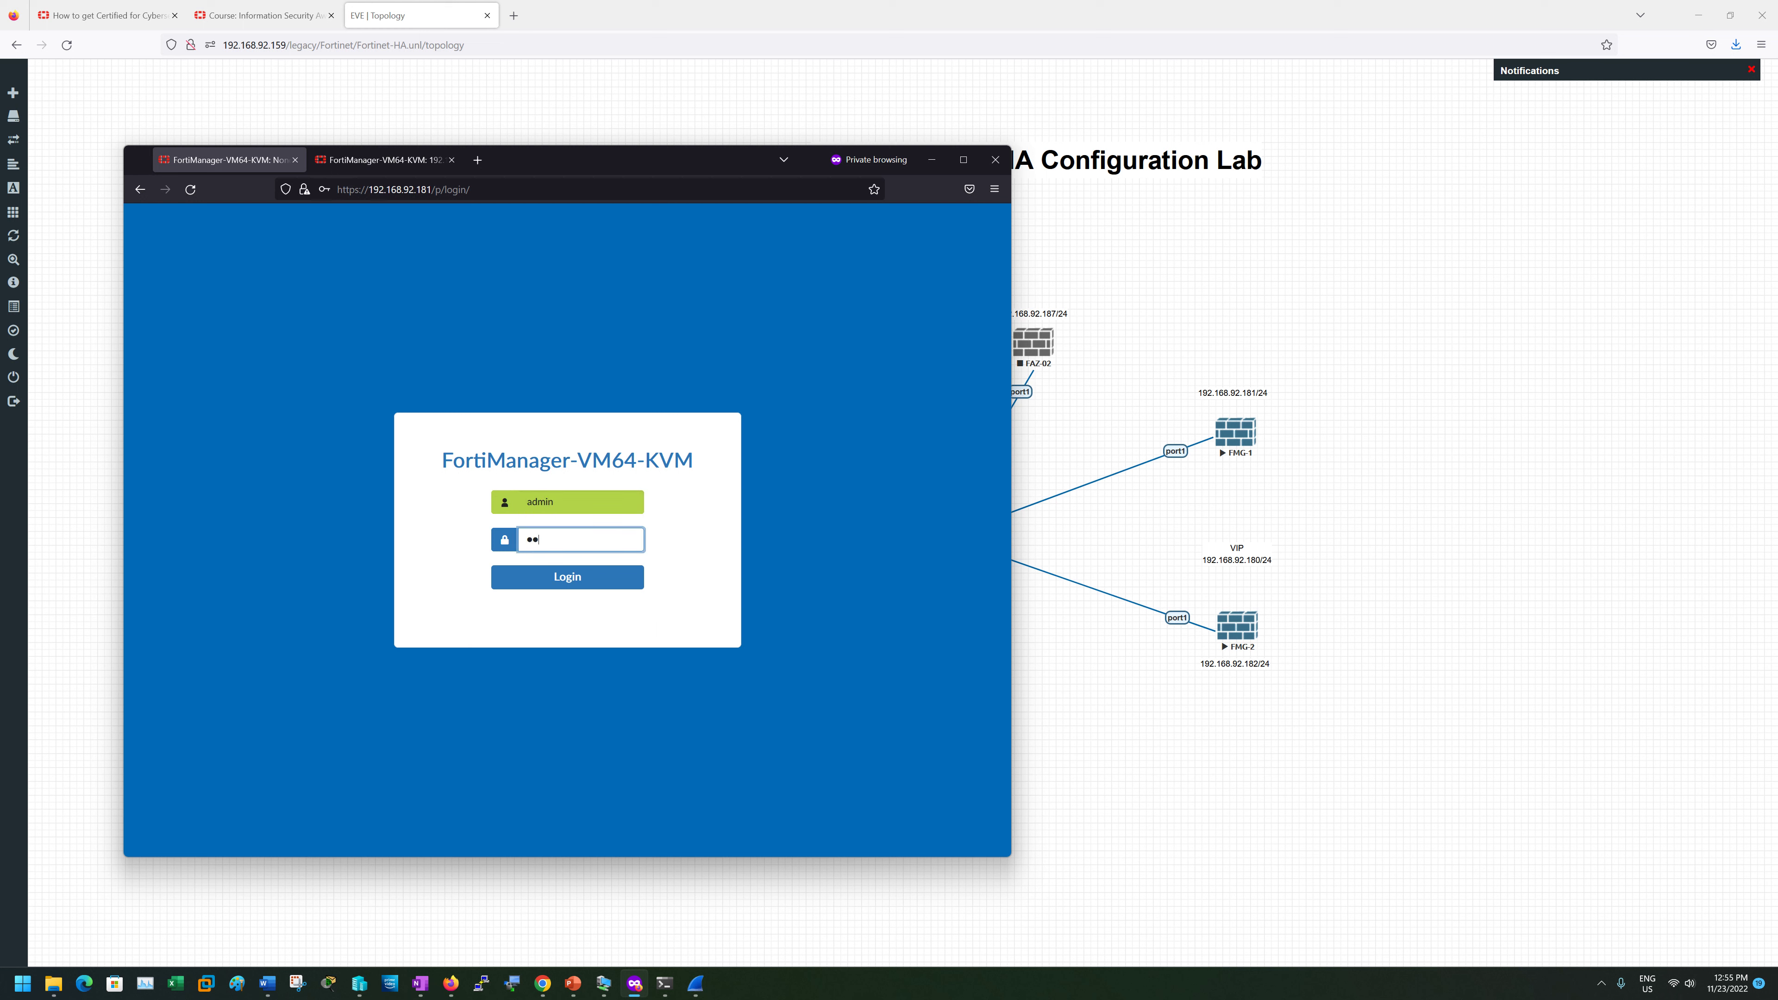
{"action": "type", "text": "23456"}
{"action": "key", "text": "Return"}
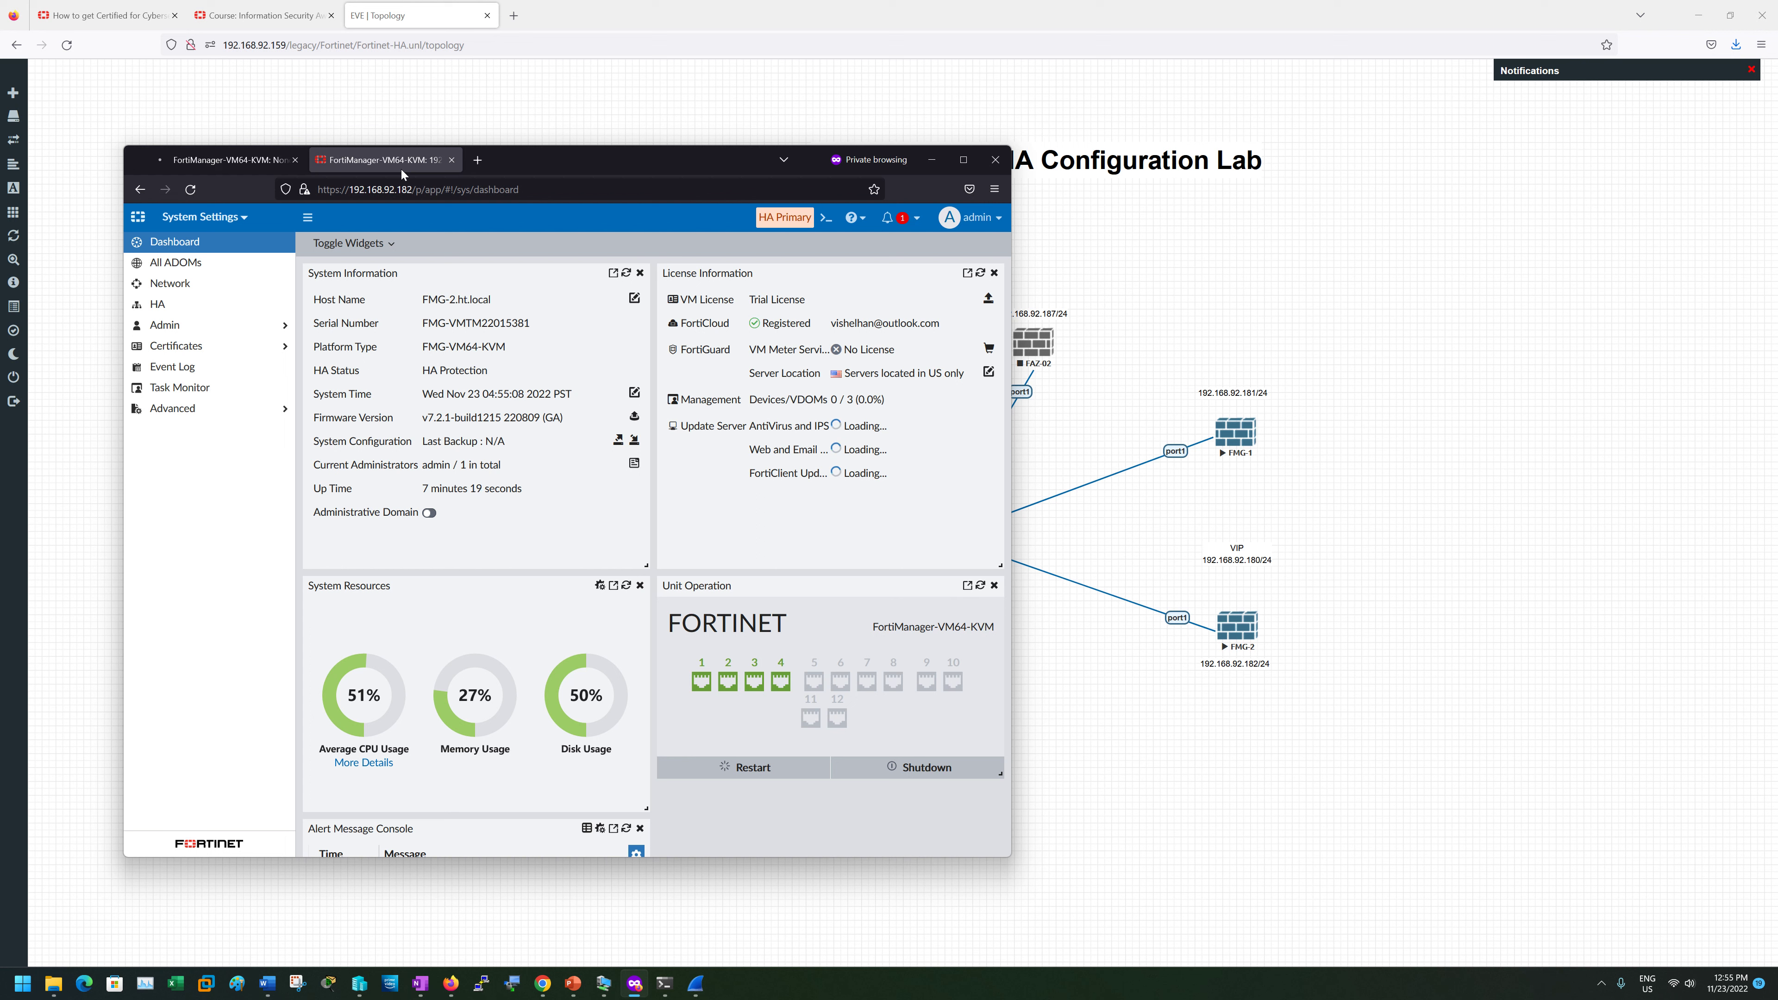
- Highlight FMG-2's HA Primary badge, open its Event Log, then view FMG-1's Setup welcome tab
{"action": "left_click_drag", "start_coordinate": [812, 219], "coordinate": [757, 219]}
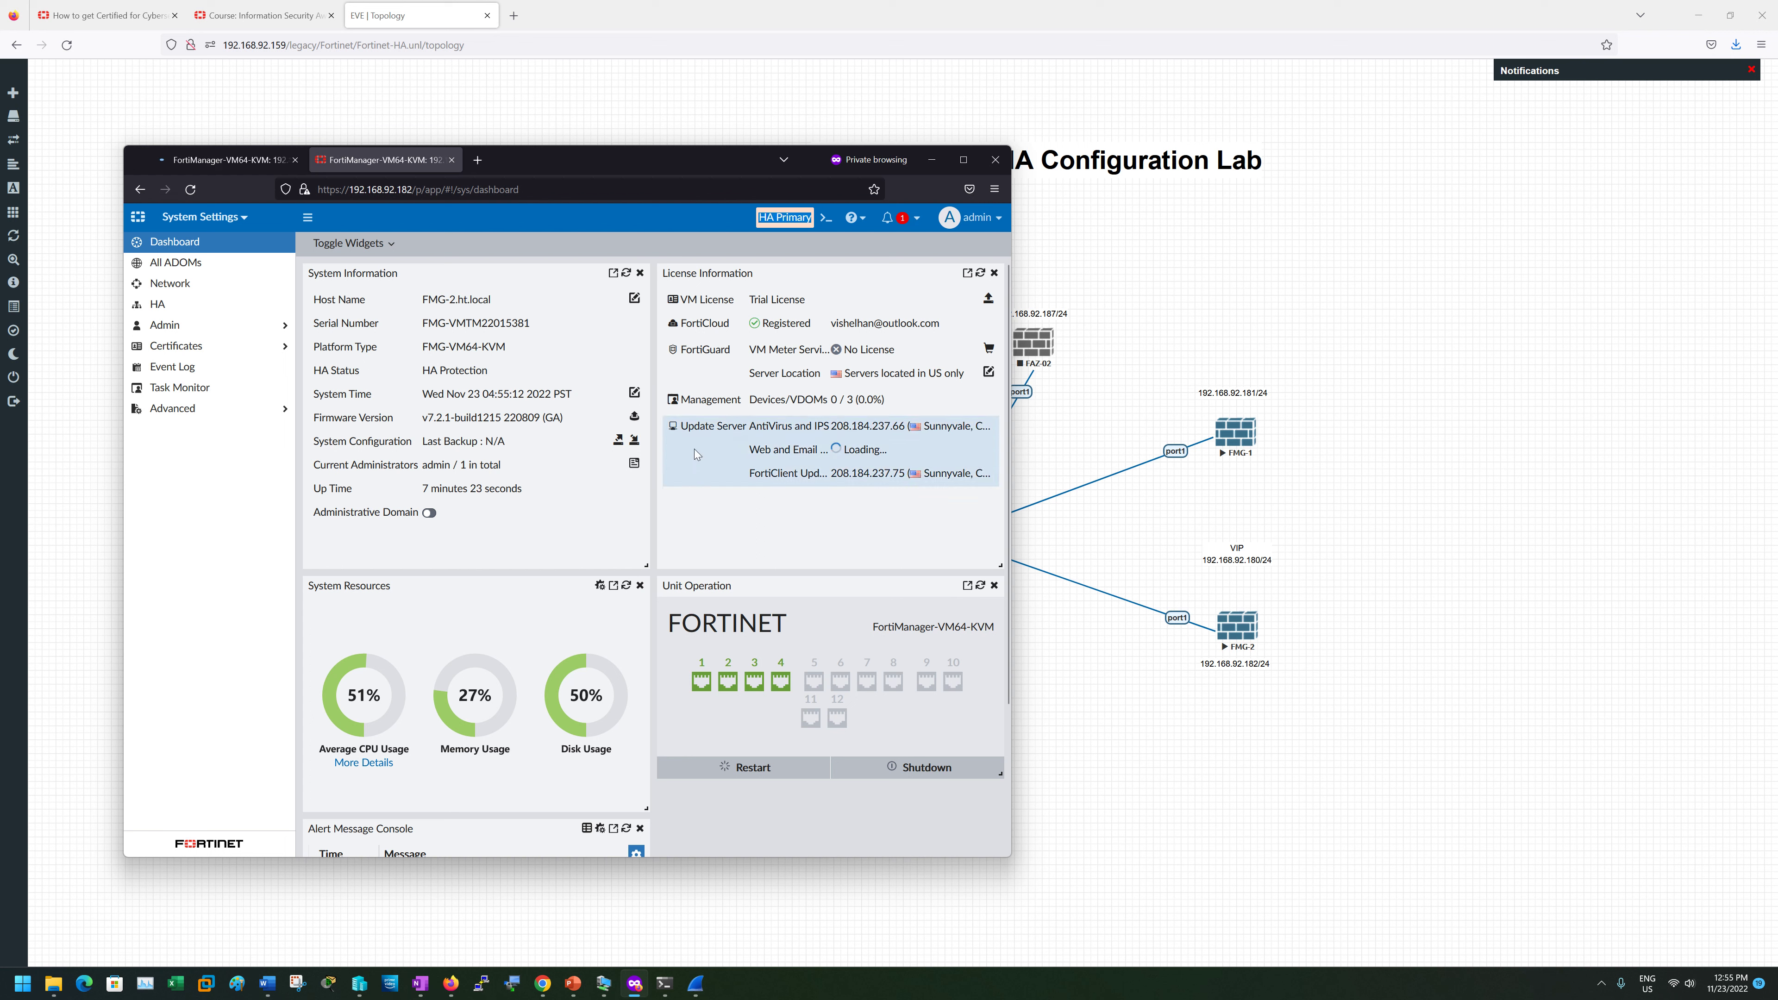
{"action": "left_click", "coordinate": [236, 160]}
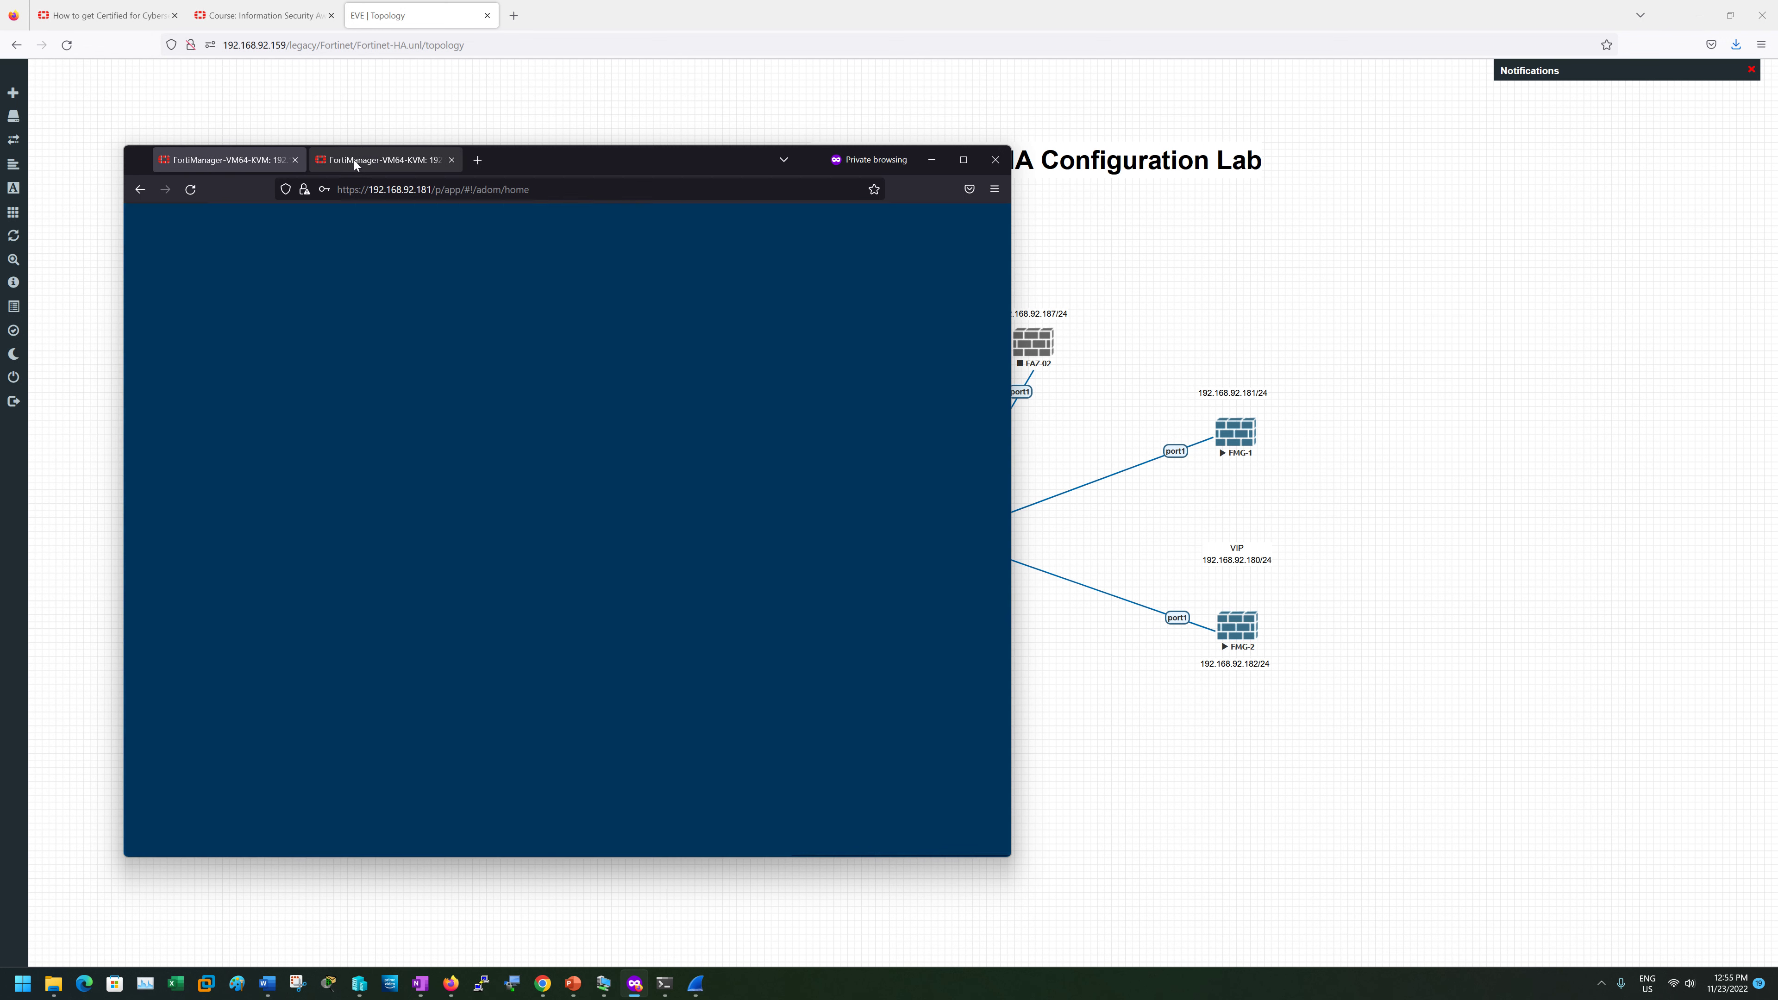
{"action": "left_click", "coordinate": [354, 160]}
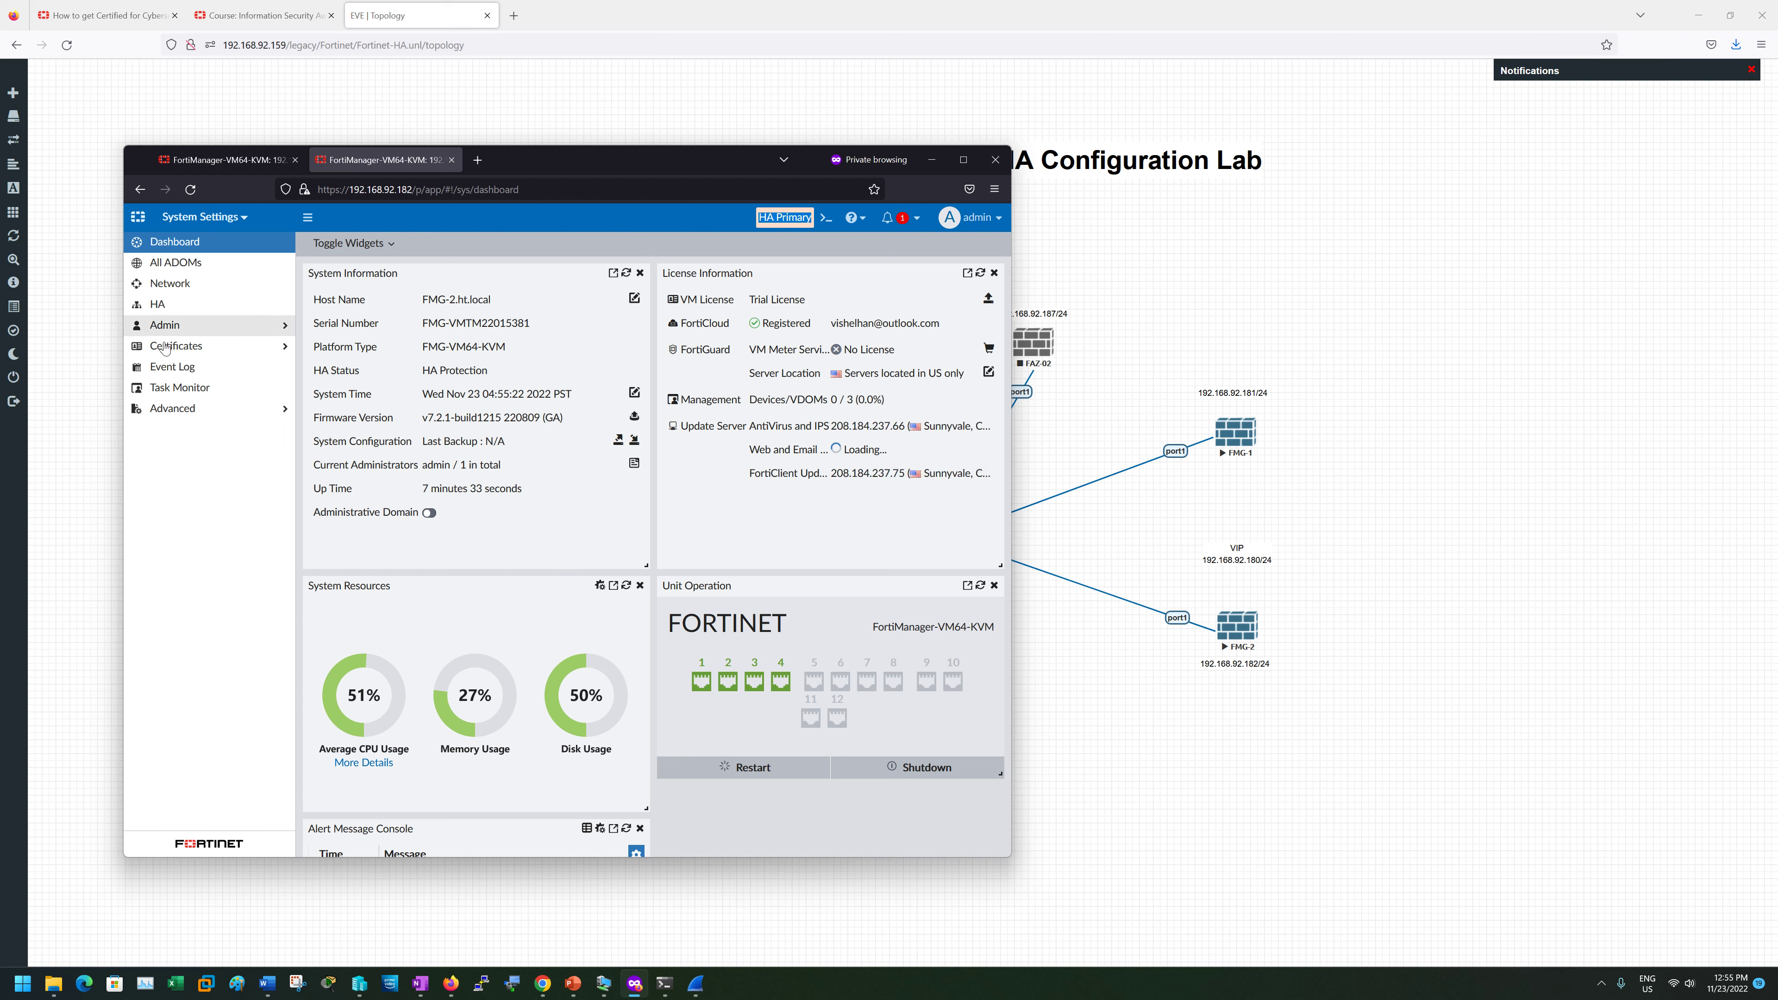
{"action": "left_click", "coordinate": [172, 366]}
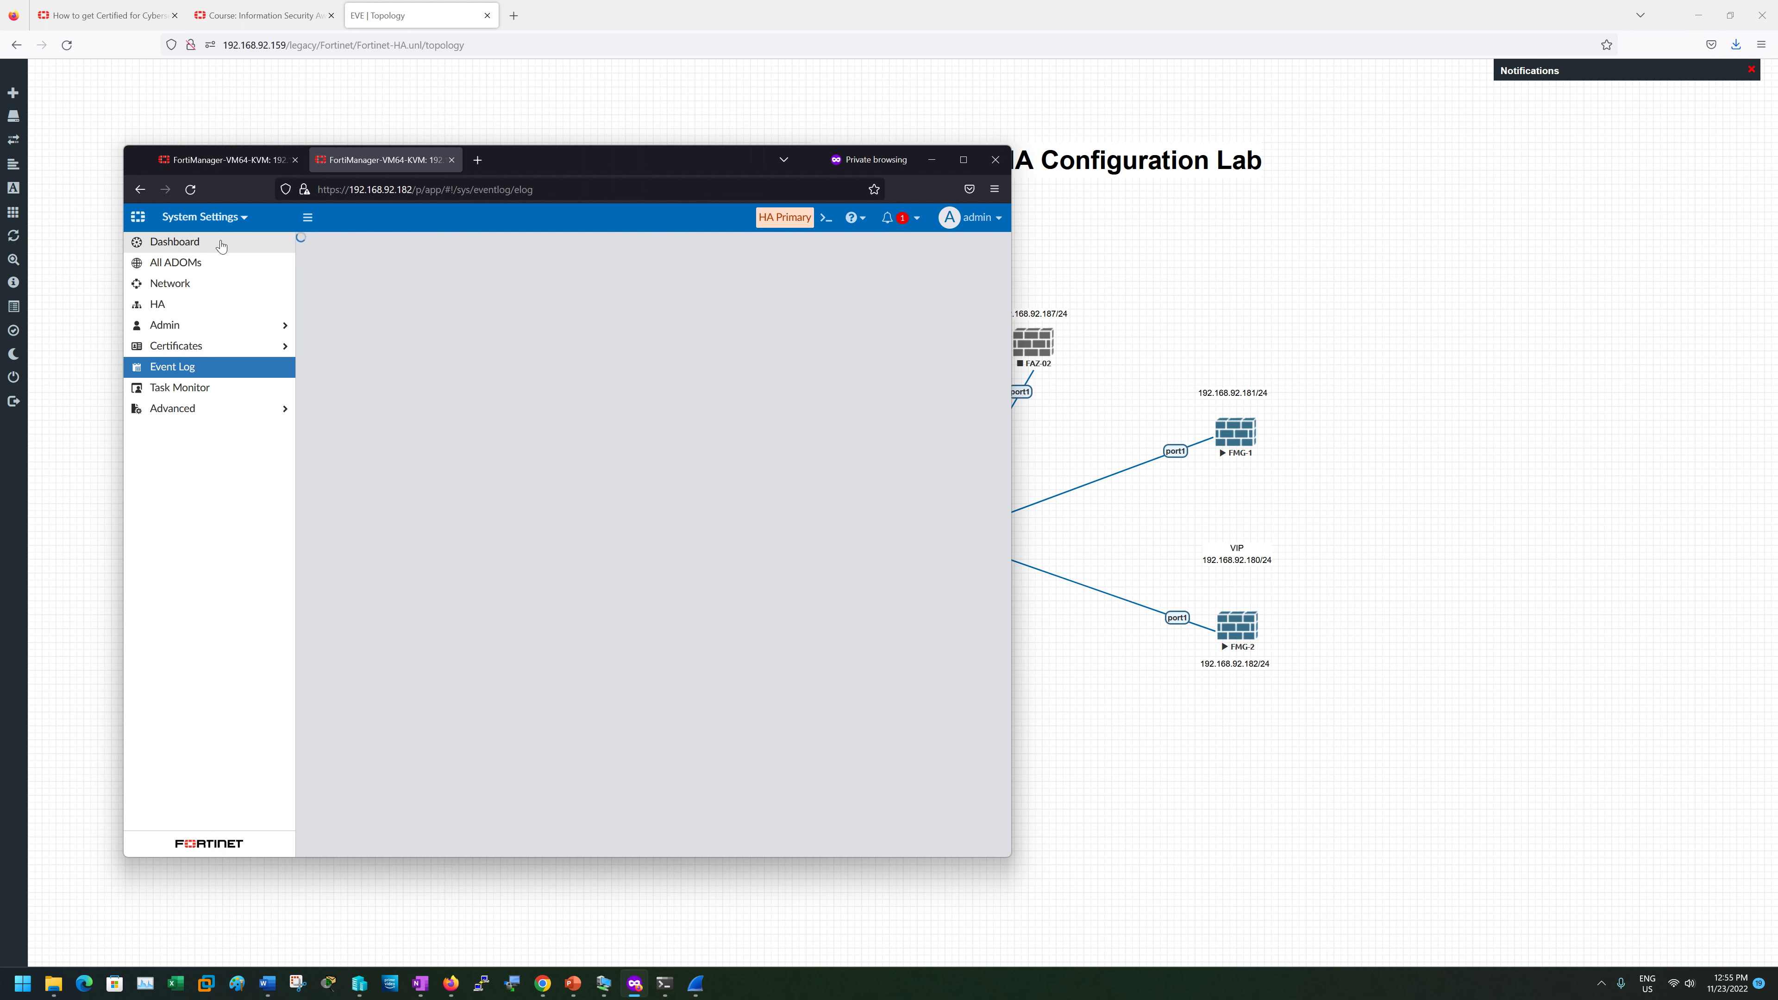
{"action": "left_click", "coordinate": [231, 161]}
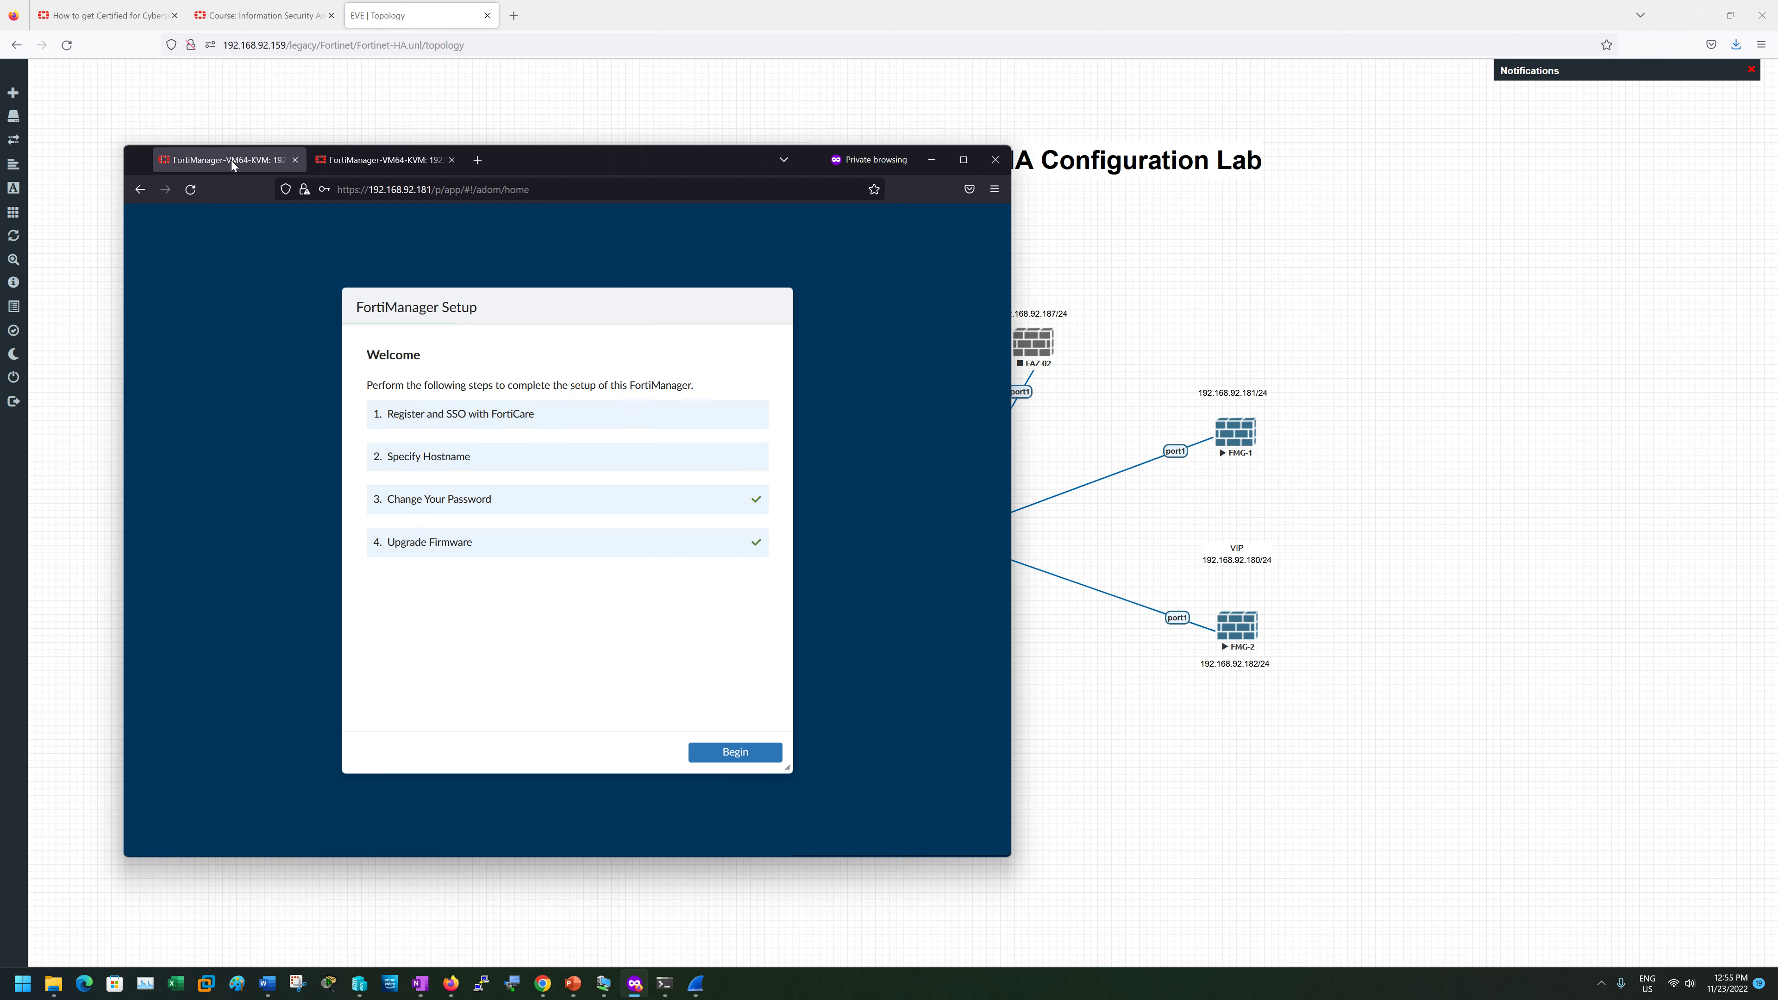
- Begin Setup, return to the FMG-1 login page, and sign in again as admin
{"action": "left_click", "coordinate": [743, 752]}
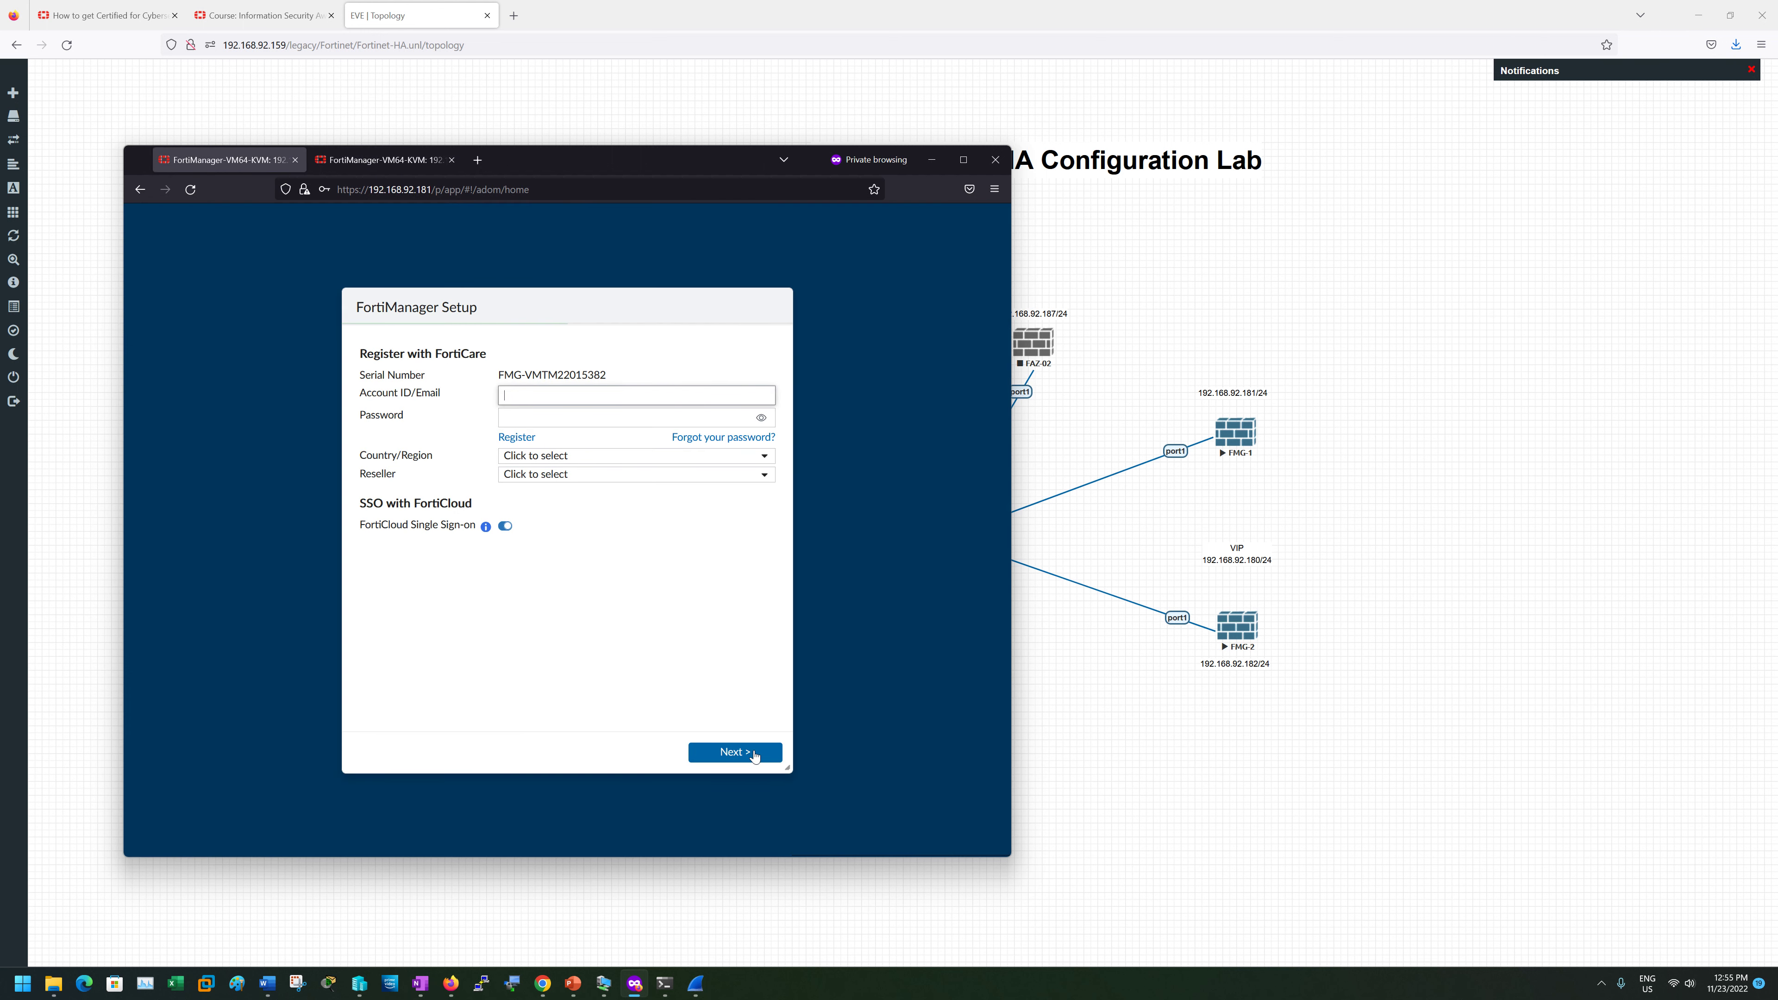
{"action": "left_click", "coordinate": [143, 189]}
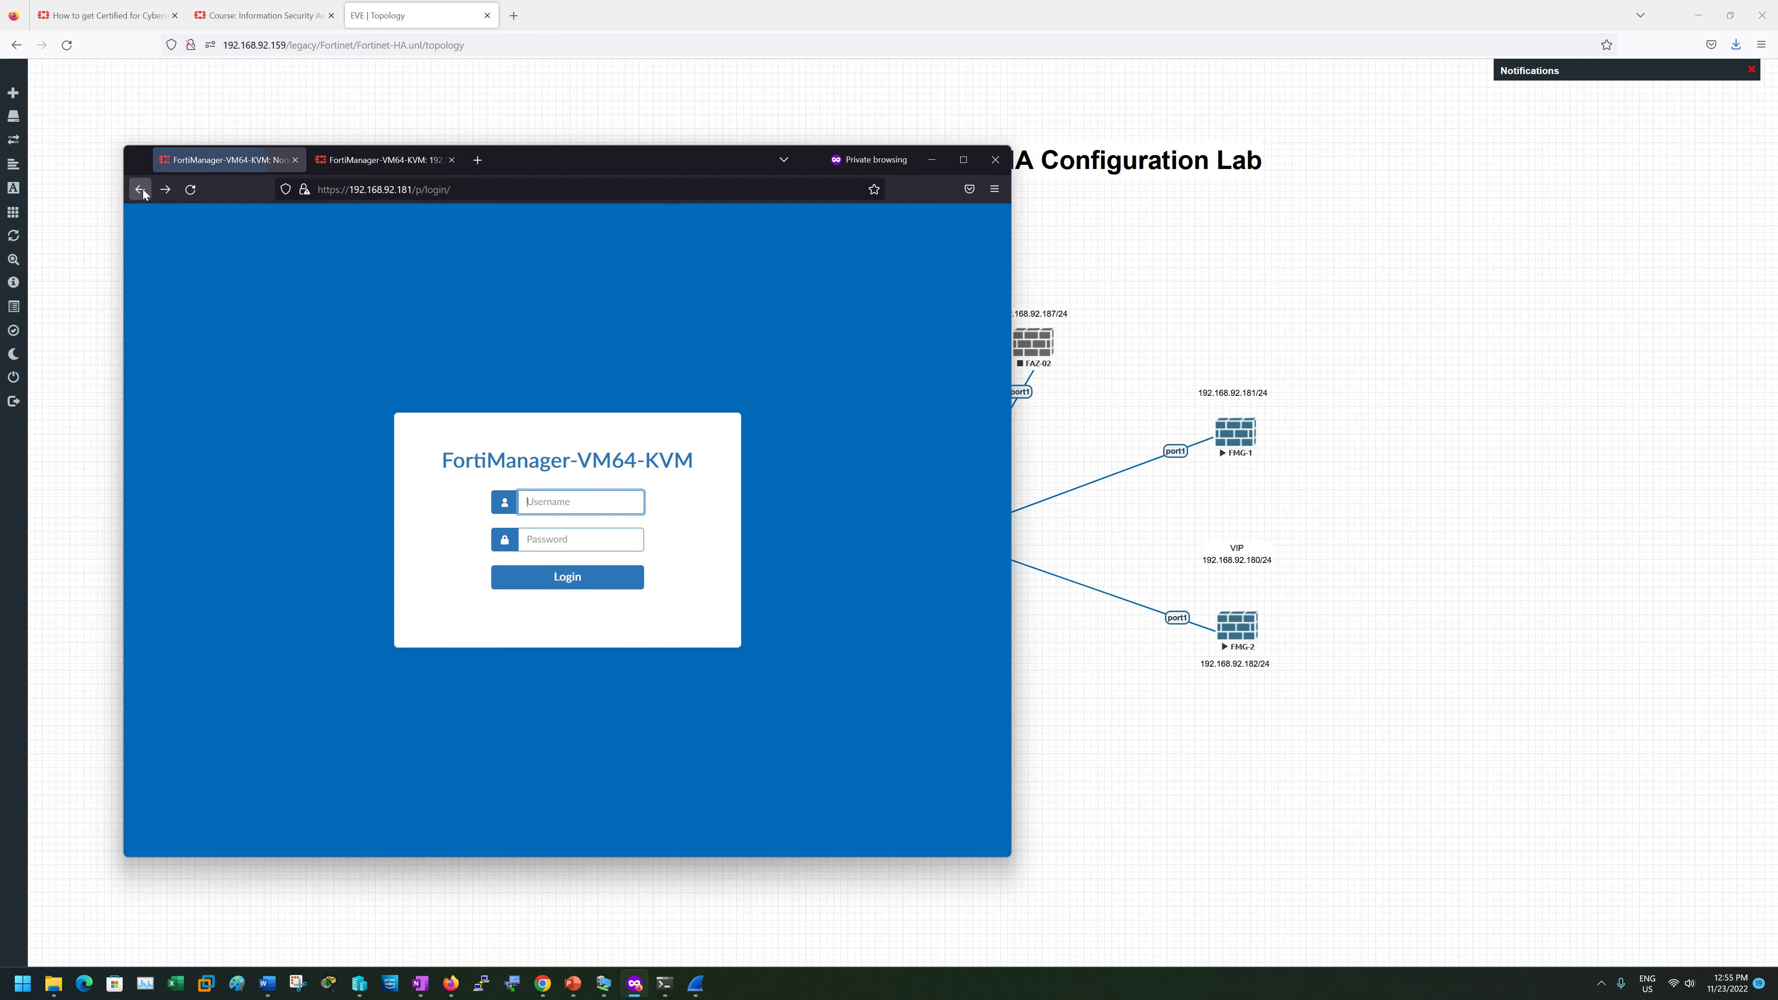
{"action": "left_click", "coordinate": [126, 189]}
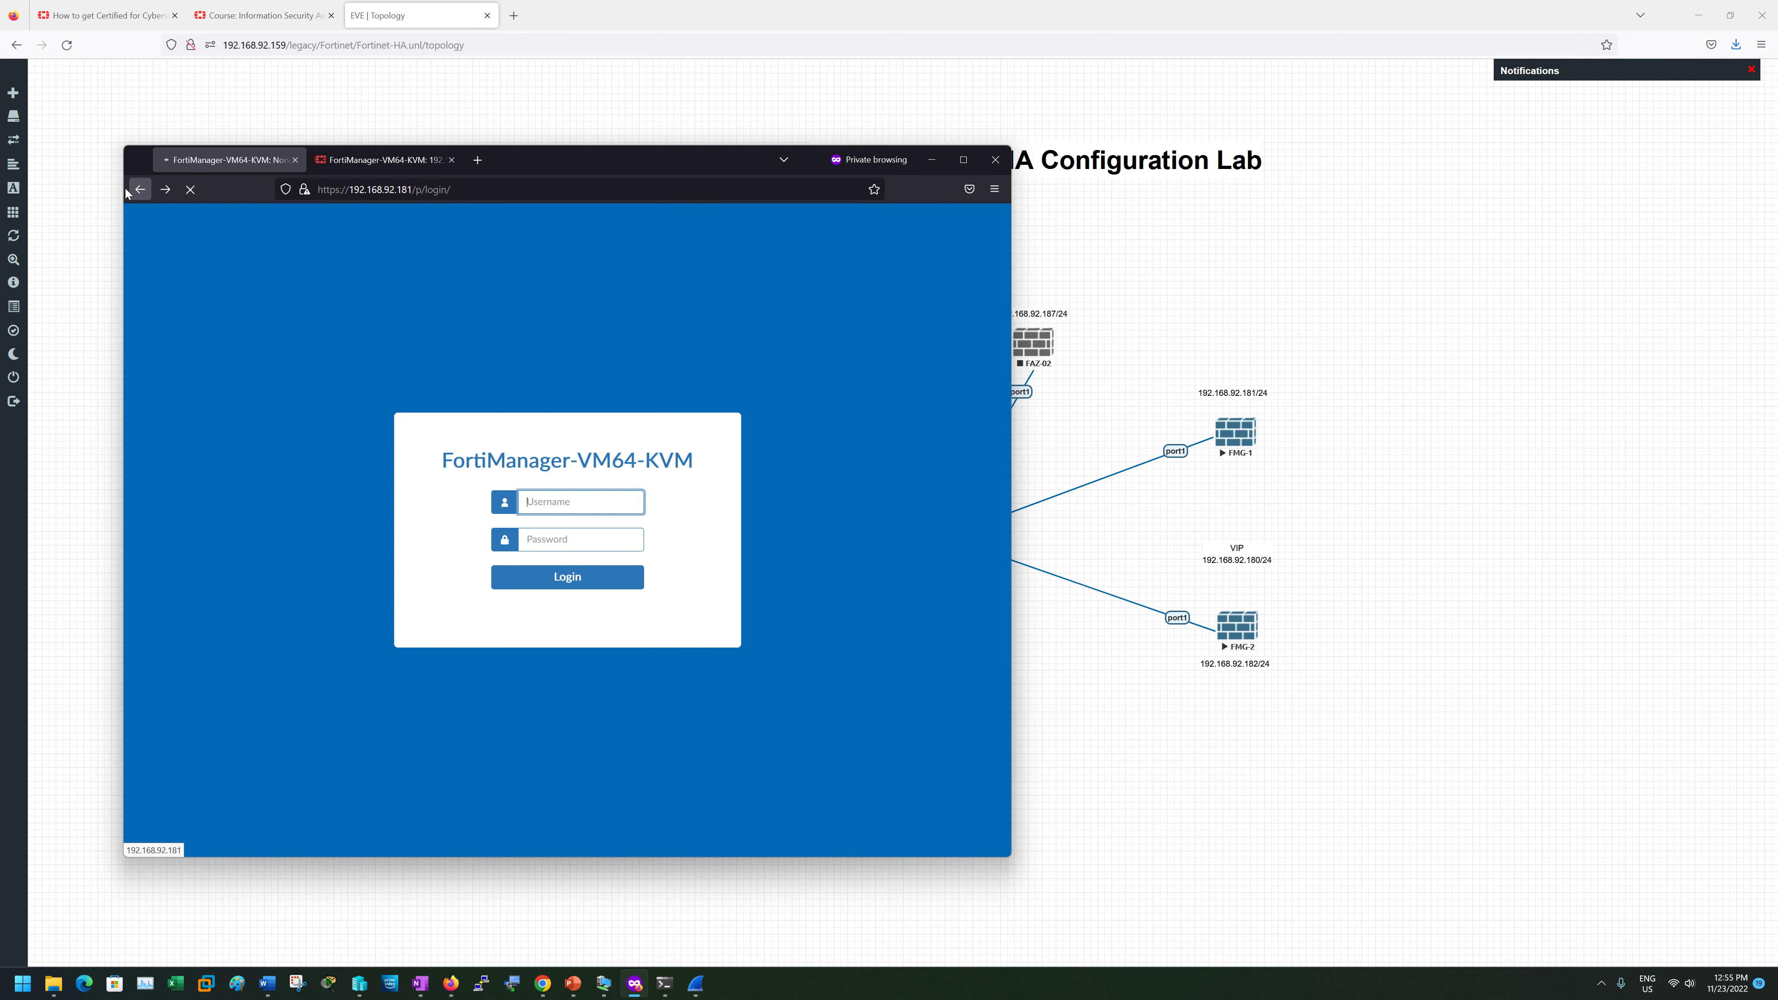
{"action": "left_click", "coordinate": [162, 190]}
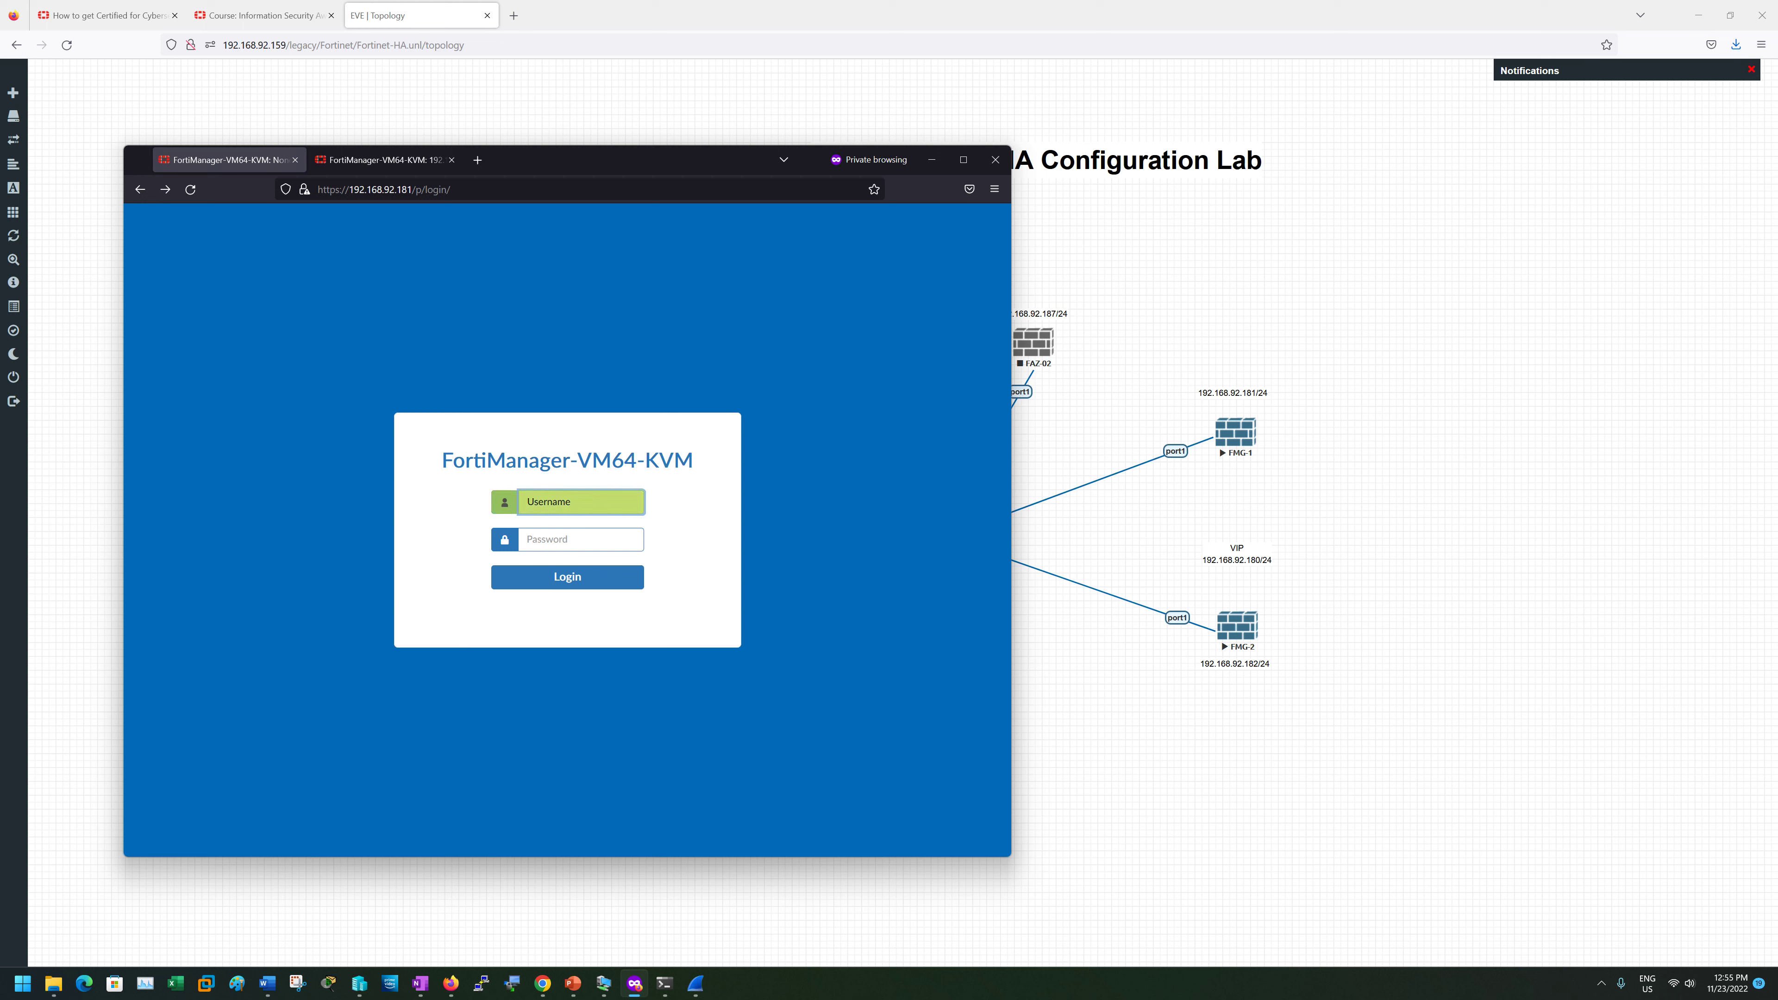
{"action": "type", "text": "admin"}
{"action": "key", "text": "Tab"}
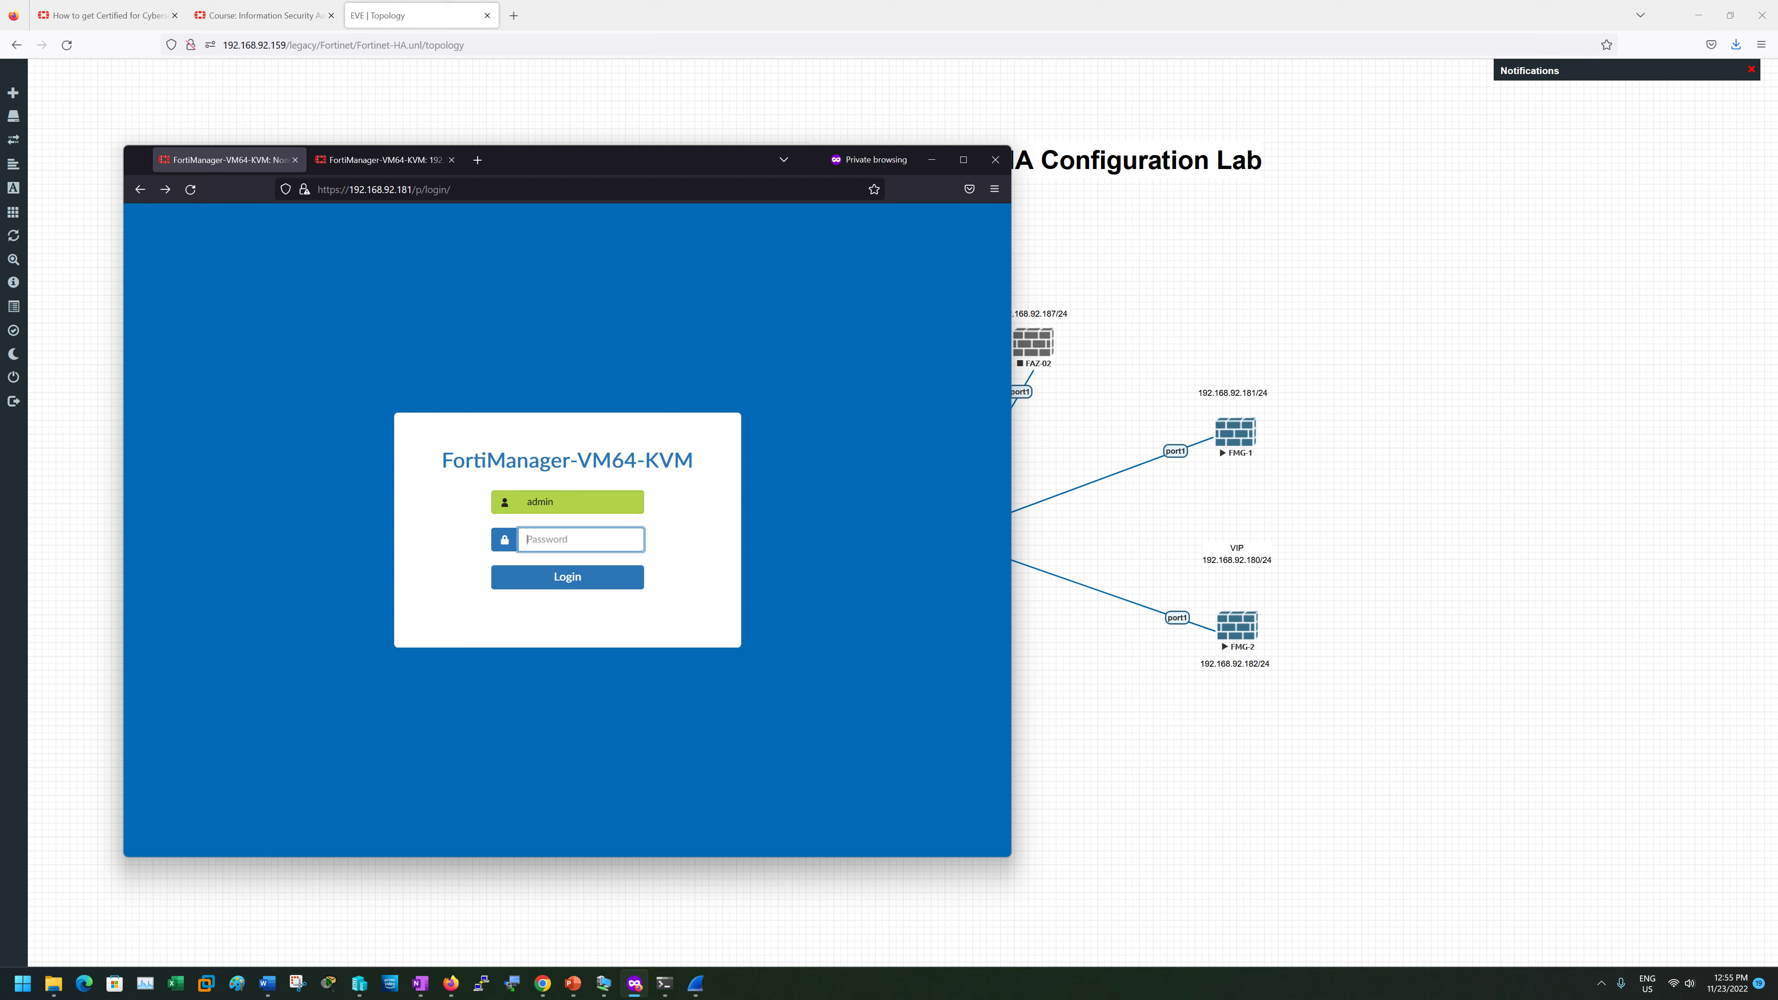
{"action": "type", "text": "******"}
{"action": "left_click", "coordinate": [640, 576]}
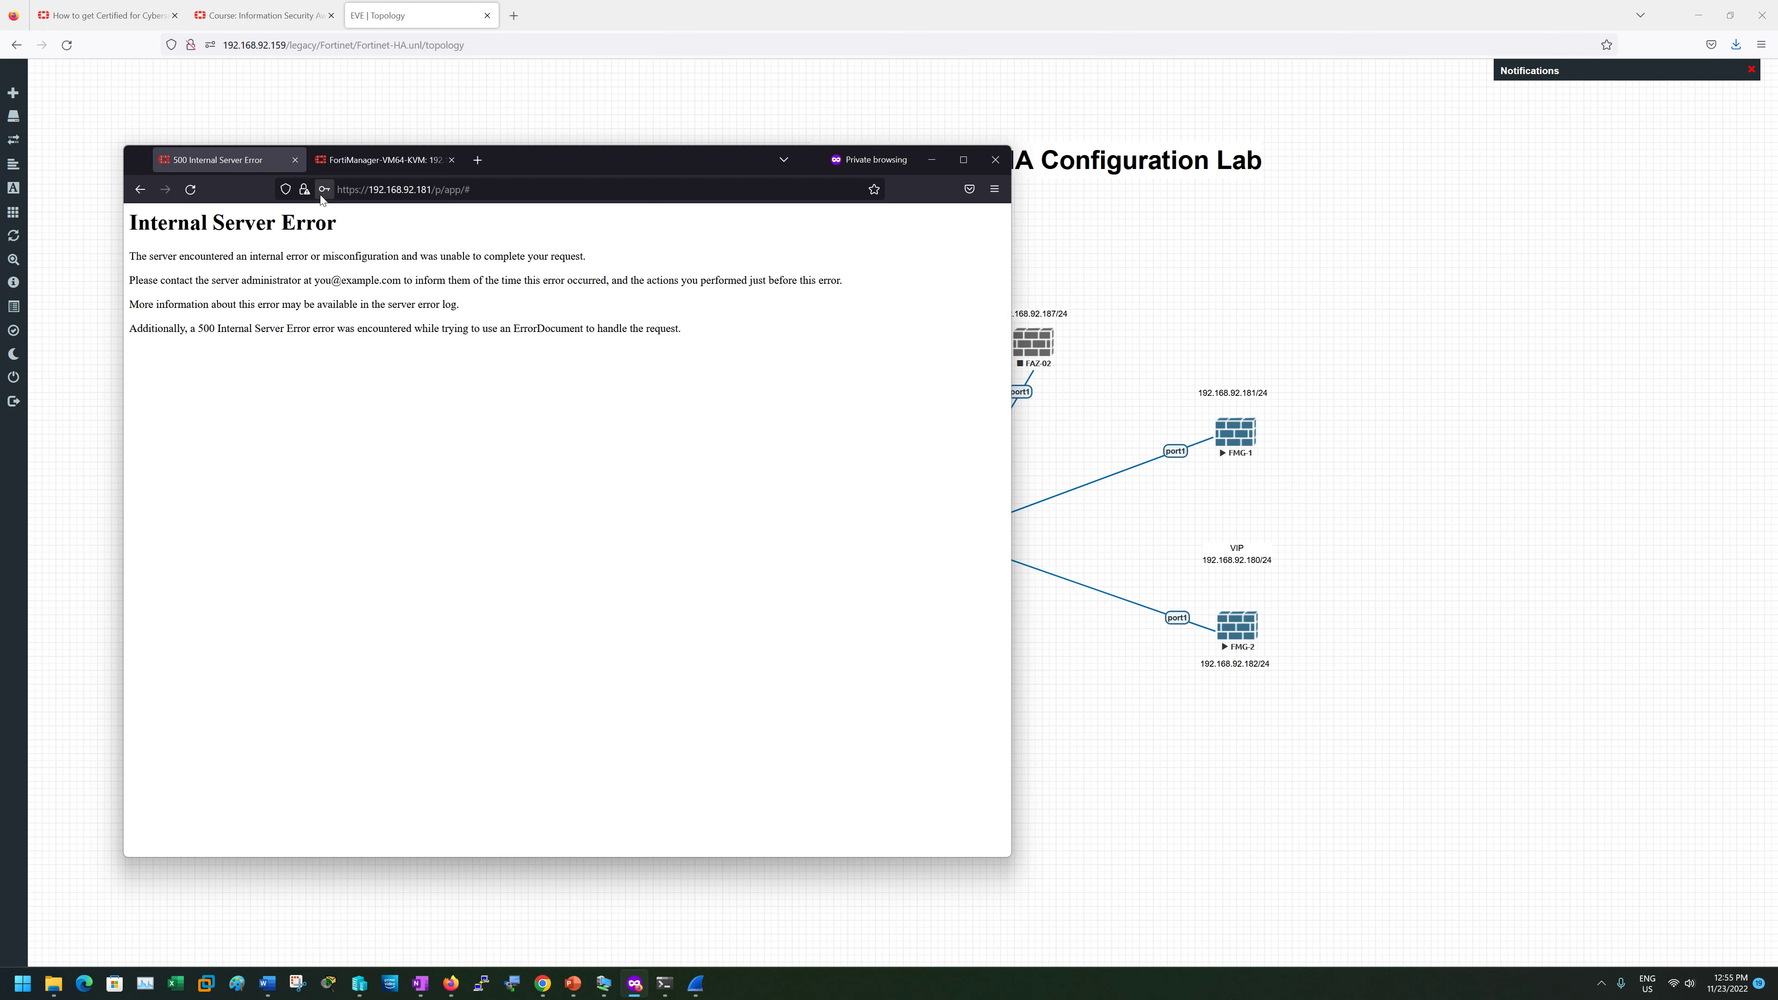
- Change FMG-1's address path to /p/login/ and load it, getting a 500 error
{"action": "left_click_drag", "start_coordinate": [435, 189], "coordinate": [472, 190]}
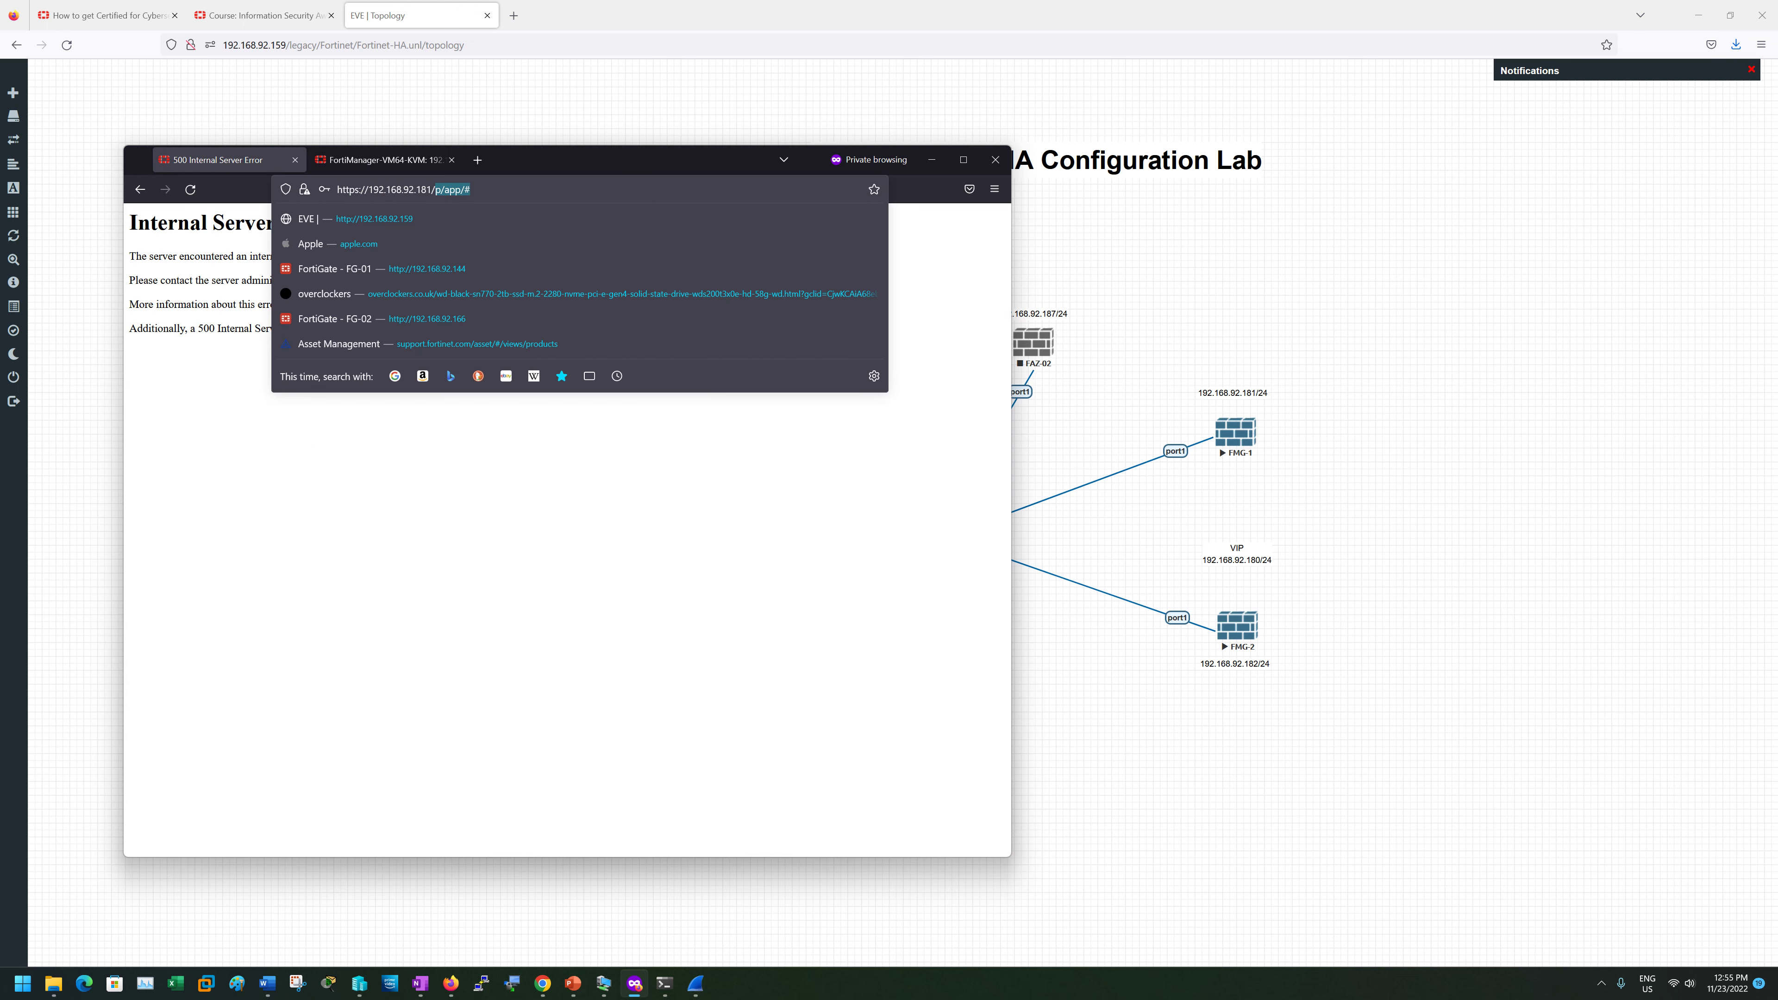
{"action": "type", "text": "p/login/"}
{"action": "key", "text": "Return"}
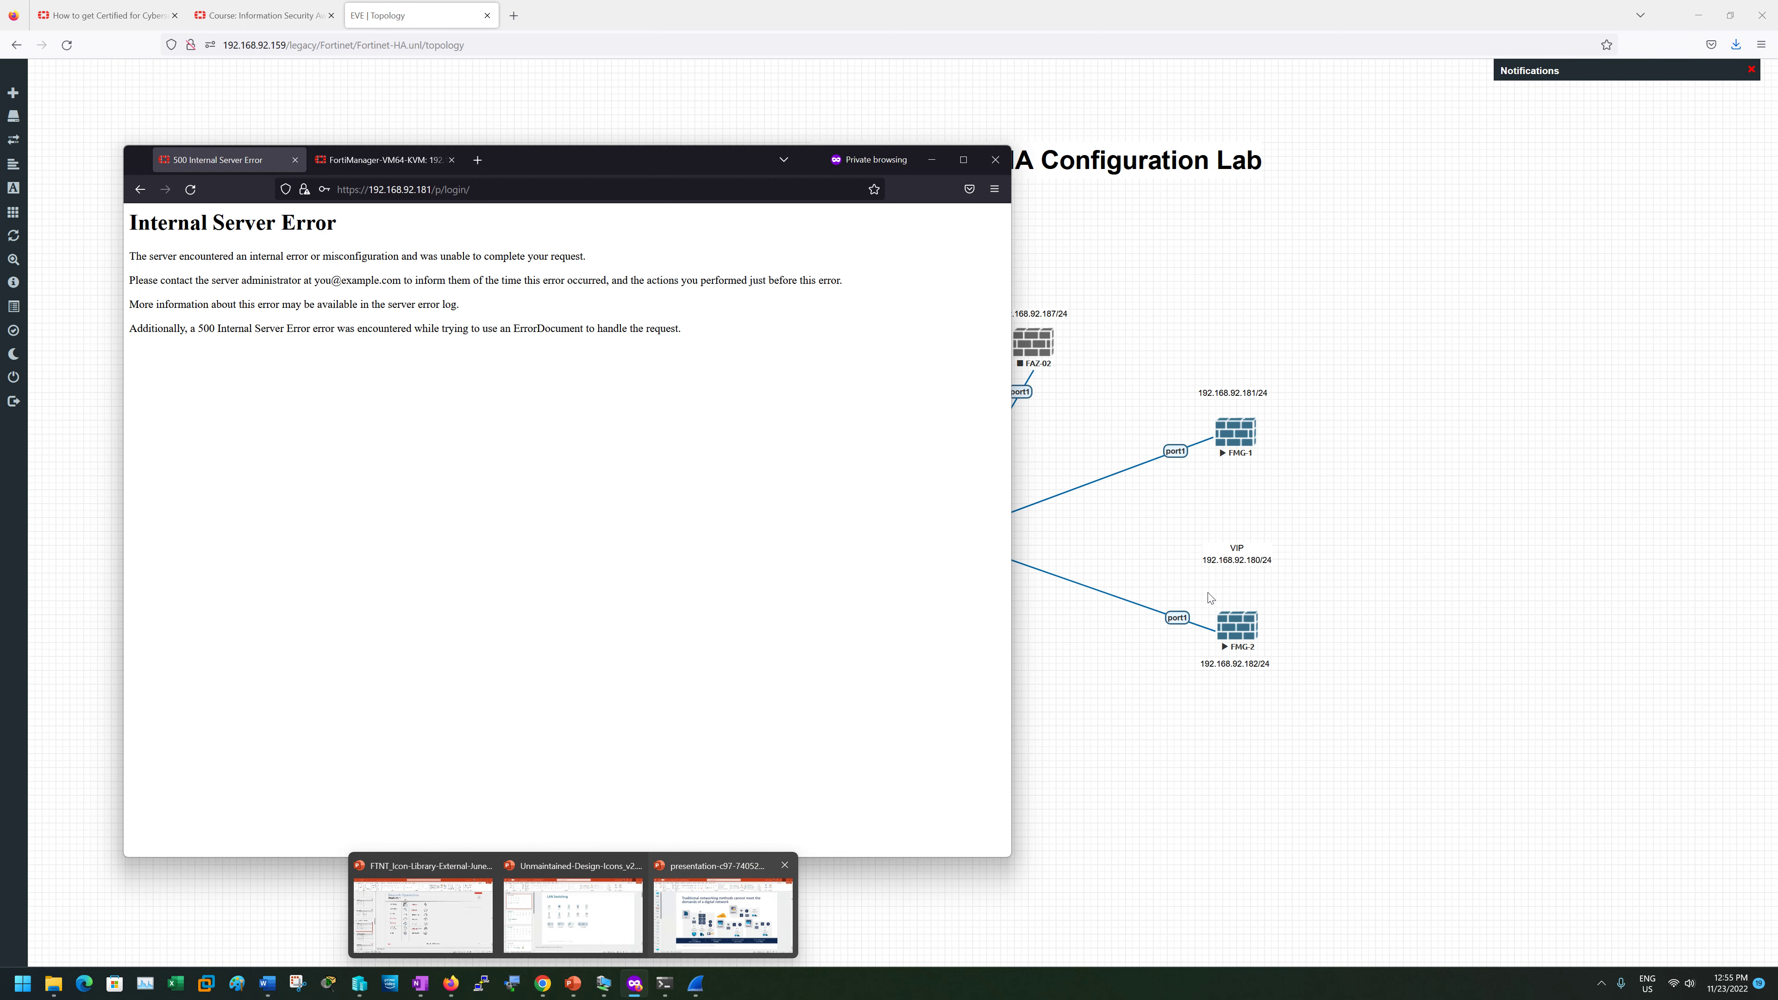
- Log in to FMG-1's console as admin and run execute reboot, confirming with y
{"action": "left_click", "coordinate": [1241, 438]}
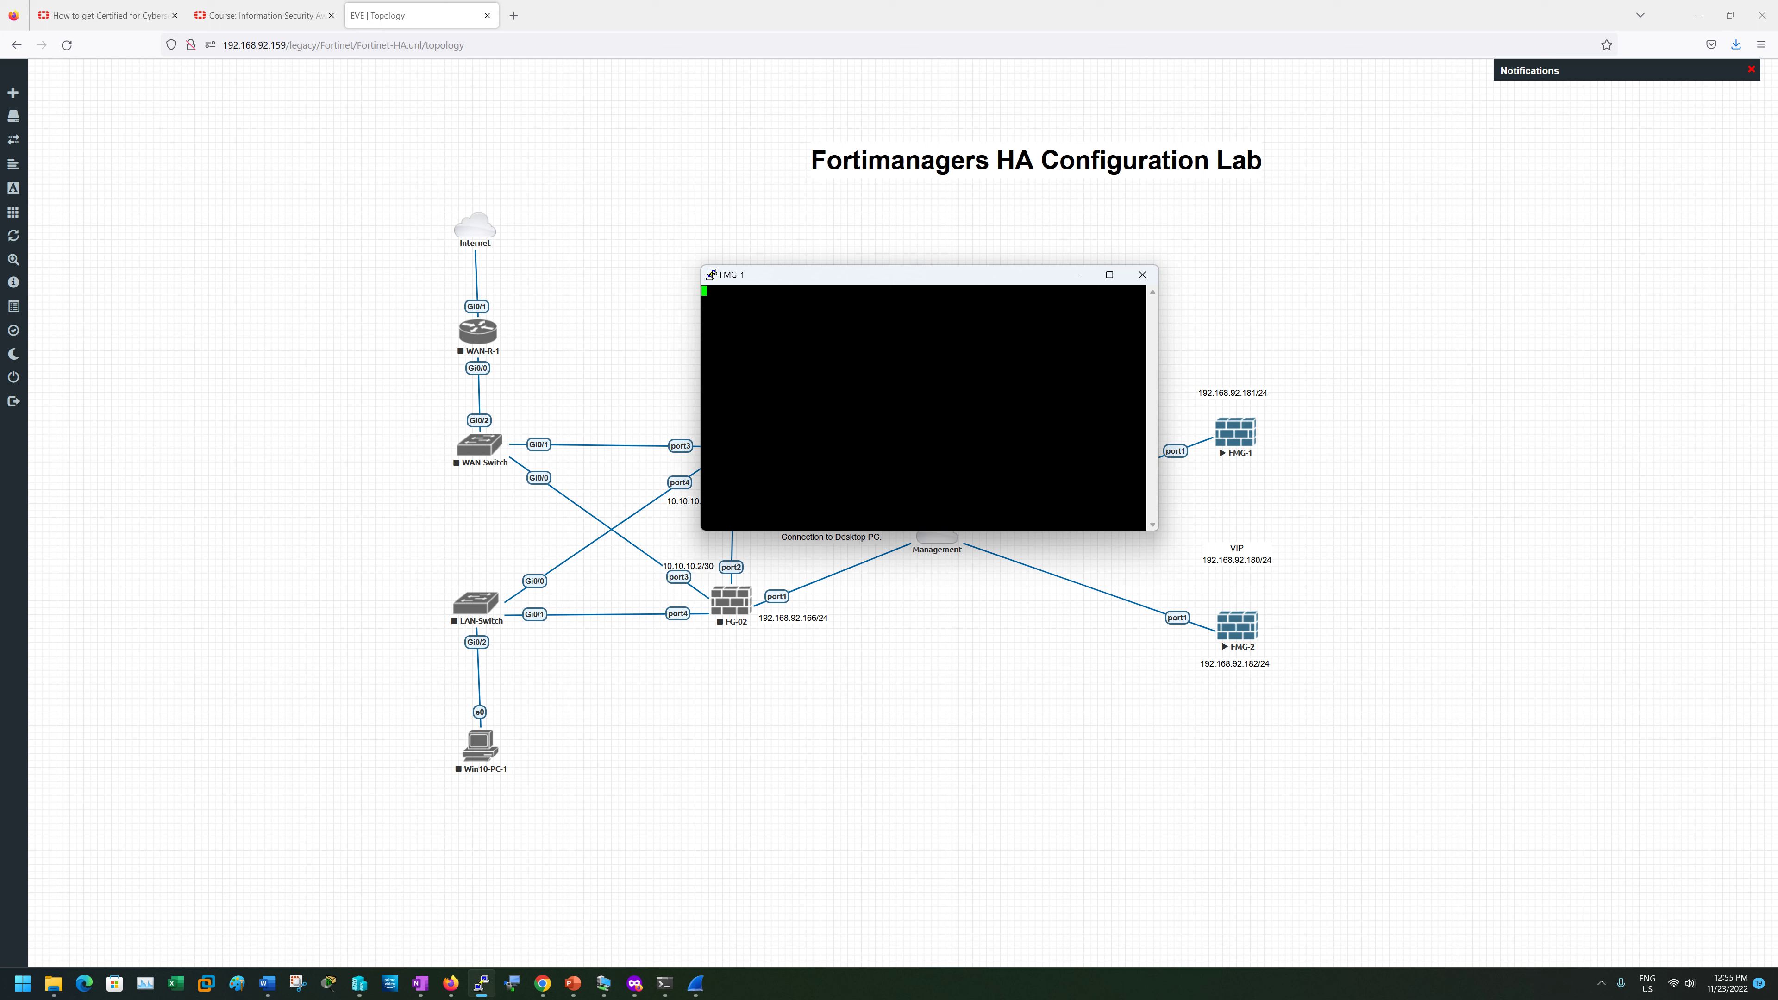
{"action": "key", "text": "Return"}
{"action": "type", "text": "admin"}
{"action": "key", "text": "Return"}
{"action": "key", "text": "Return"}
{"action": "type", "text": "execute"}
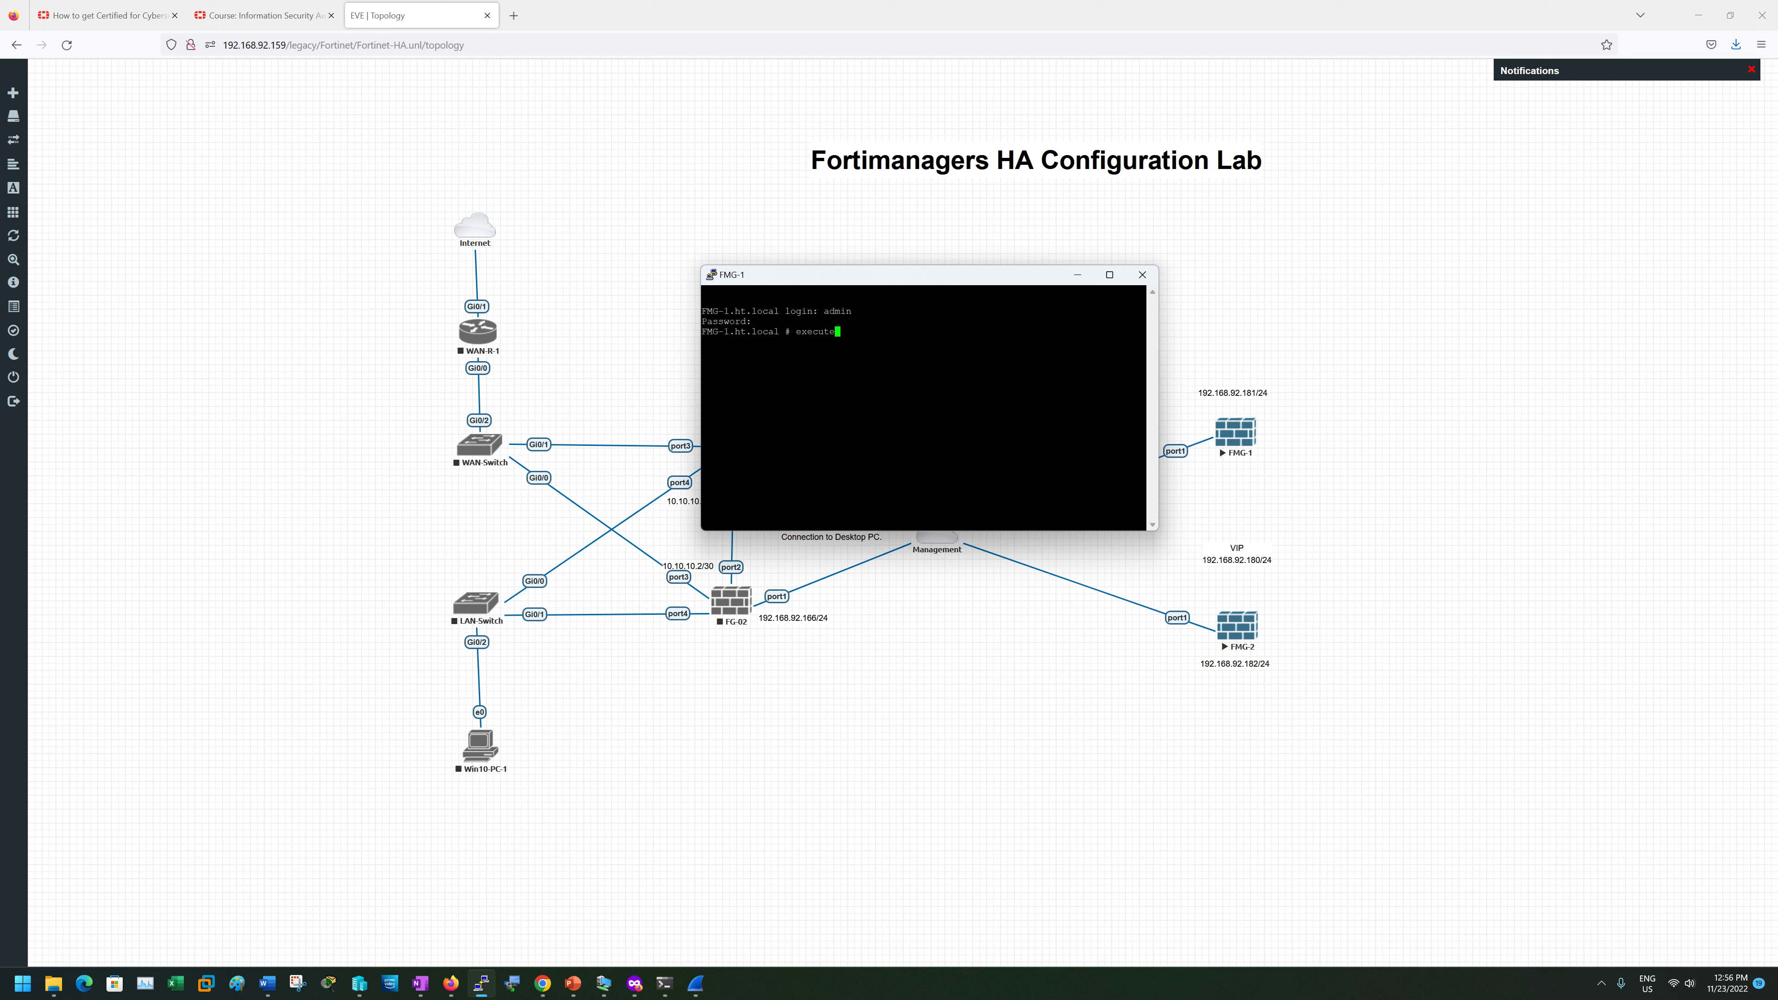
{"action": "type", "text": " eeboot"}
{"action": "key", "text": "Return"}
{"action": "type", "text": "y"}
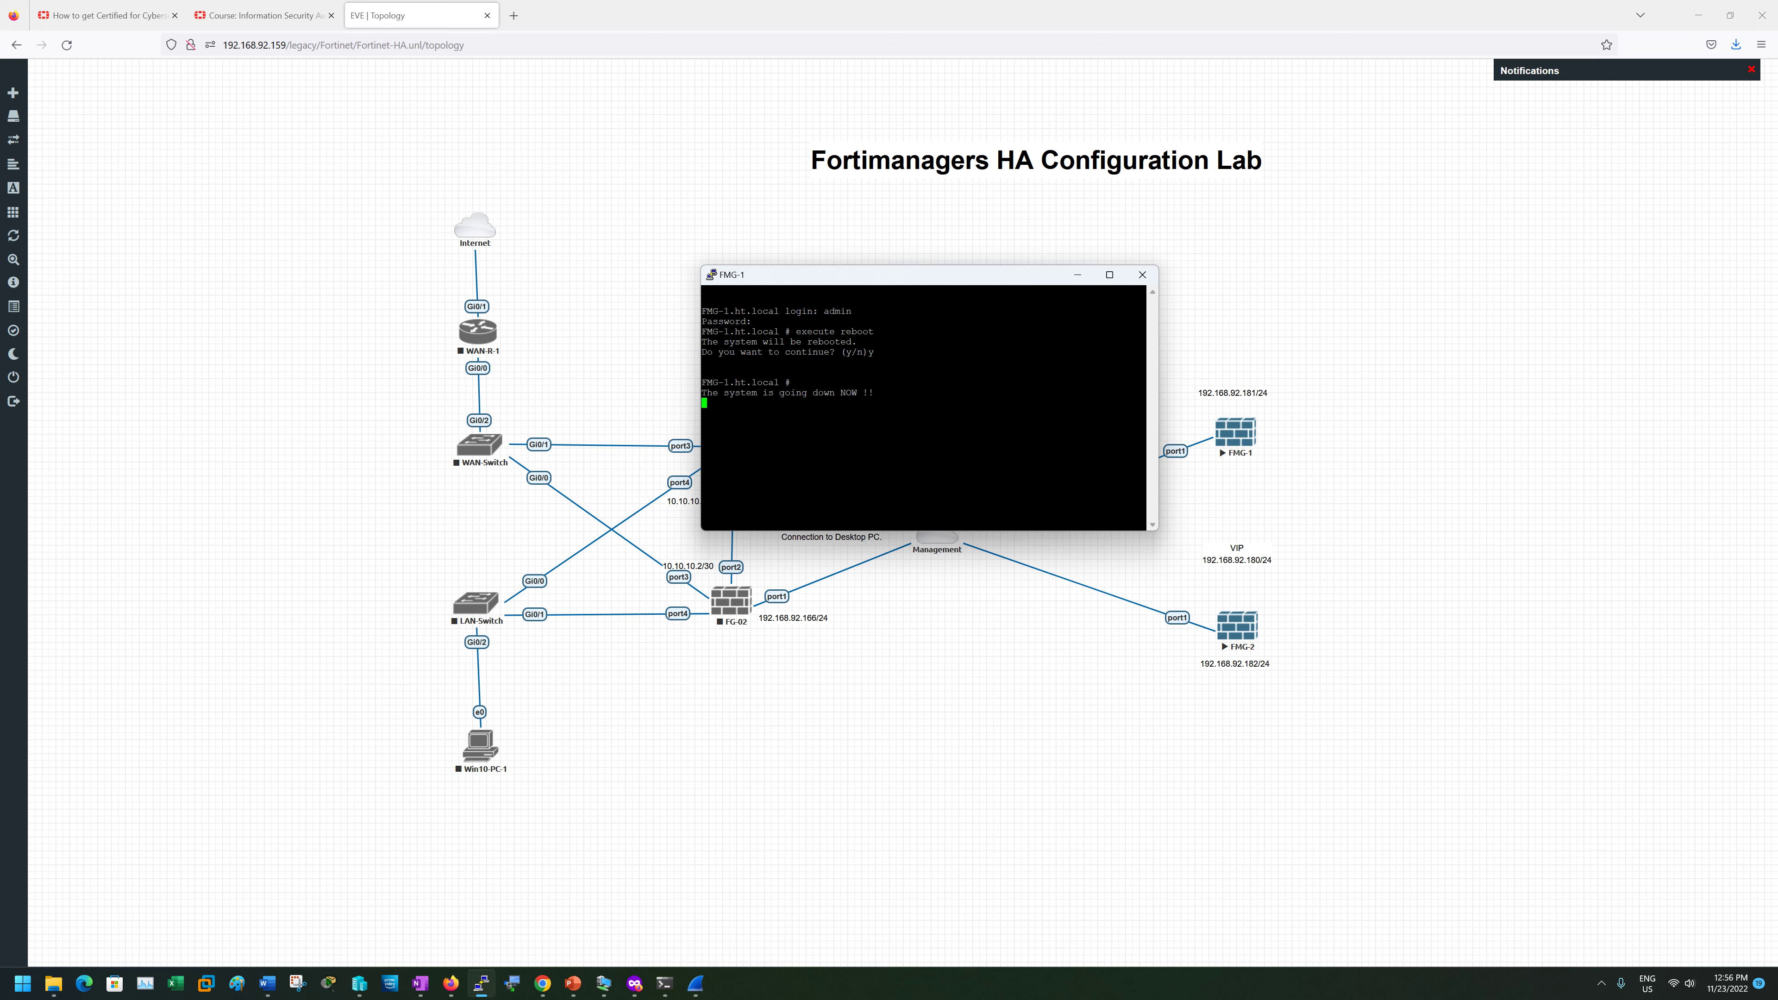
- Close the FMG-1 console and reload FMG-1's web tab
{"action": "left_click", "coordinate": [641, 982]}
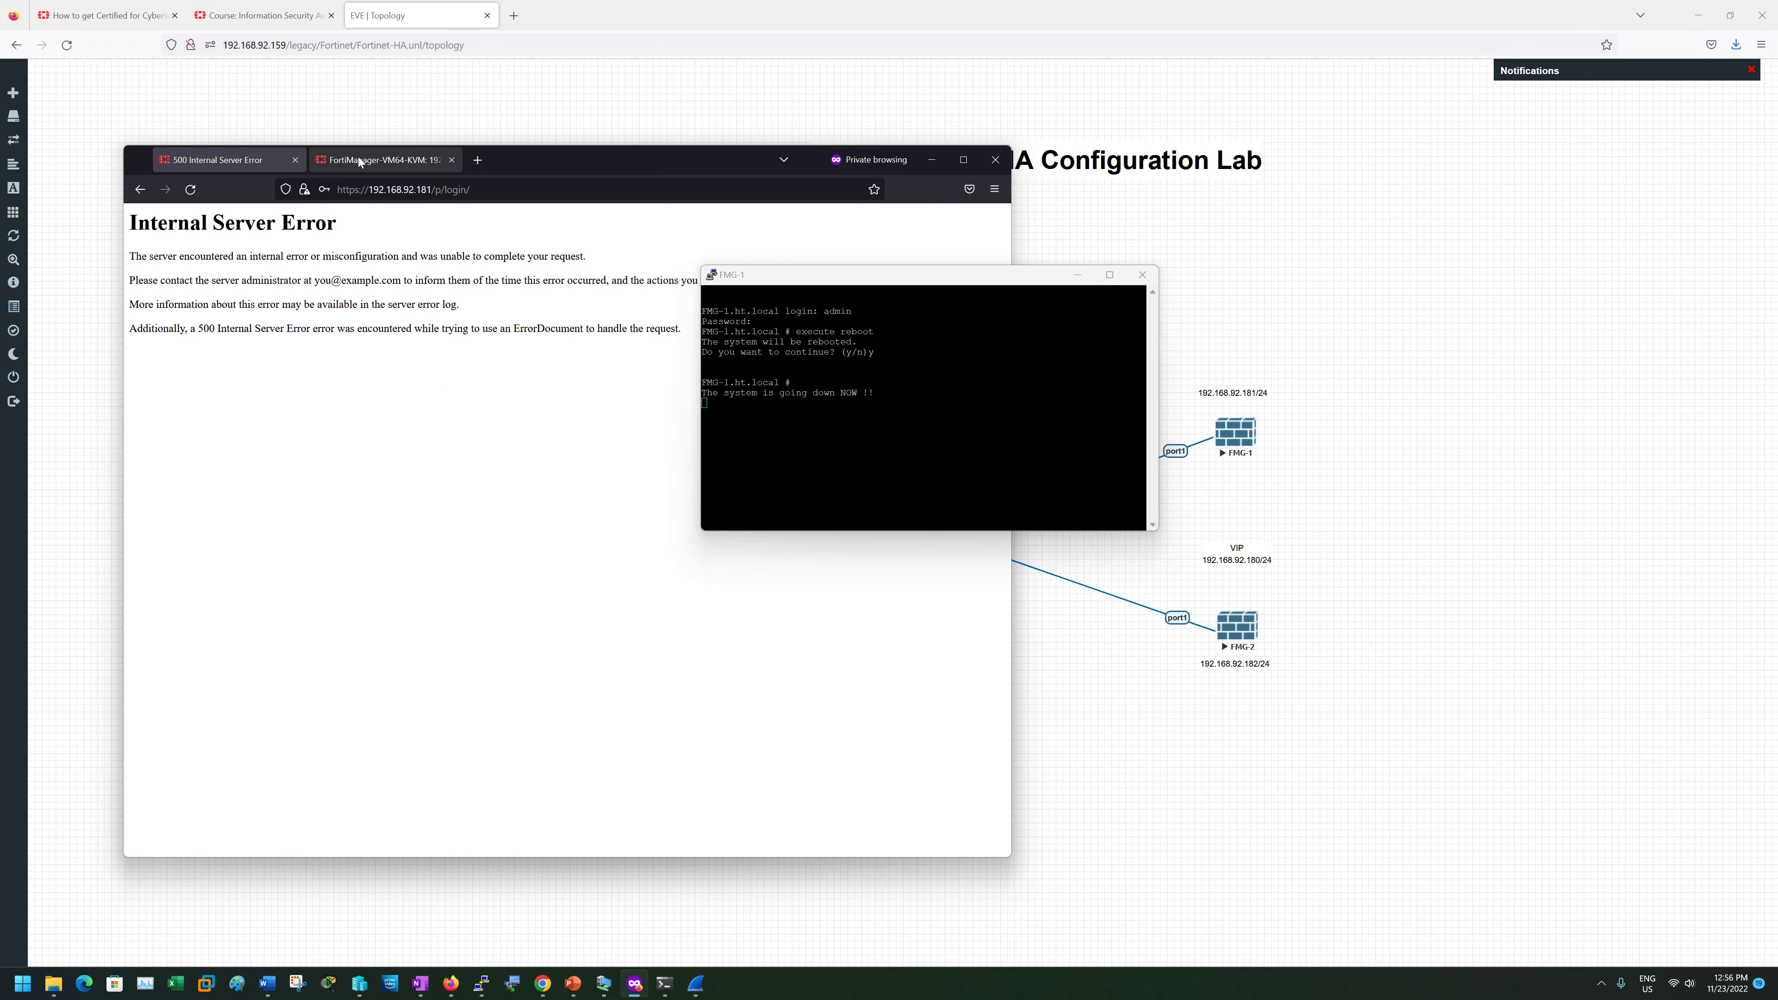
{"action": "left_click", "coordinate": [1142, 275]}
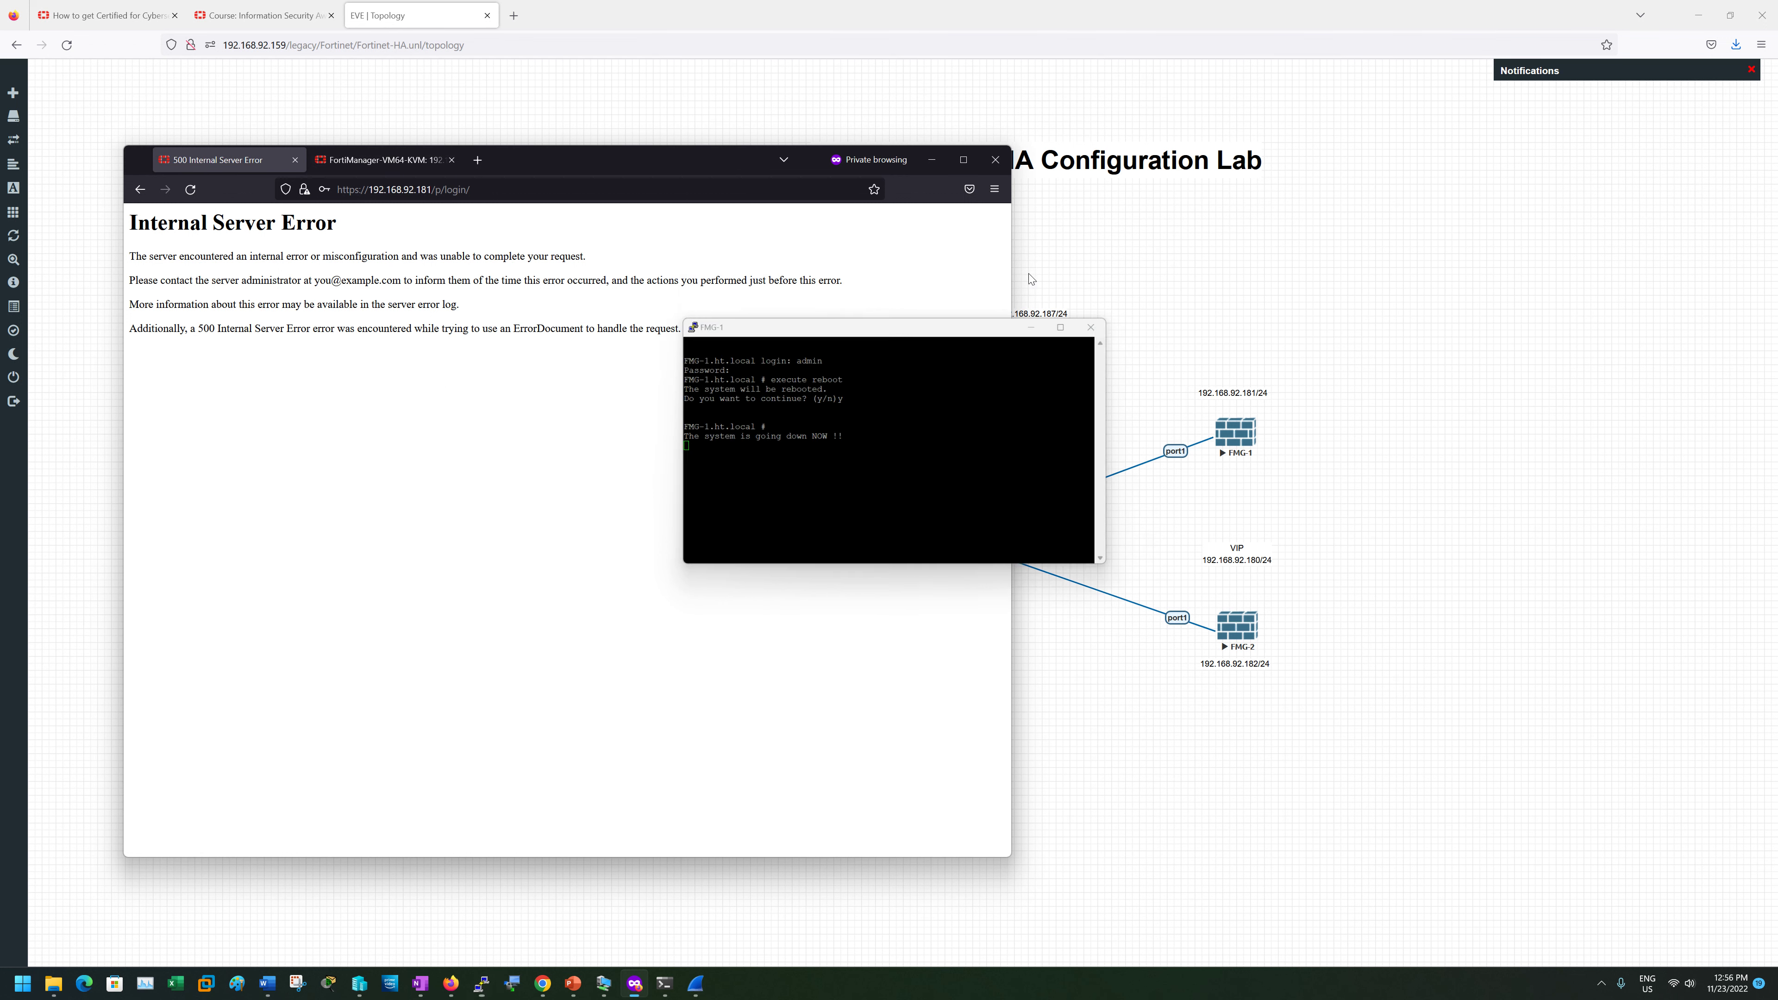
{"action": "left_click", "coordinate": [376, 159]}
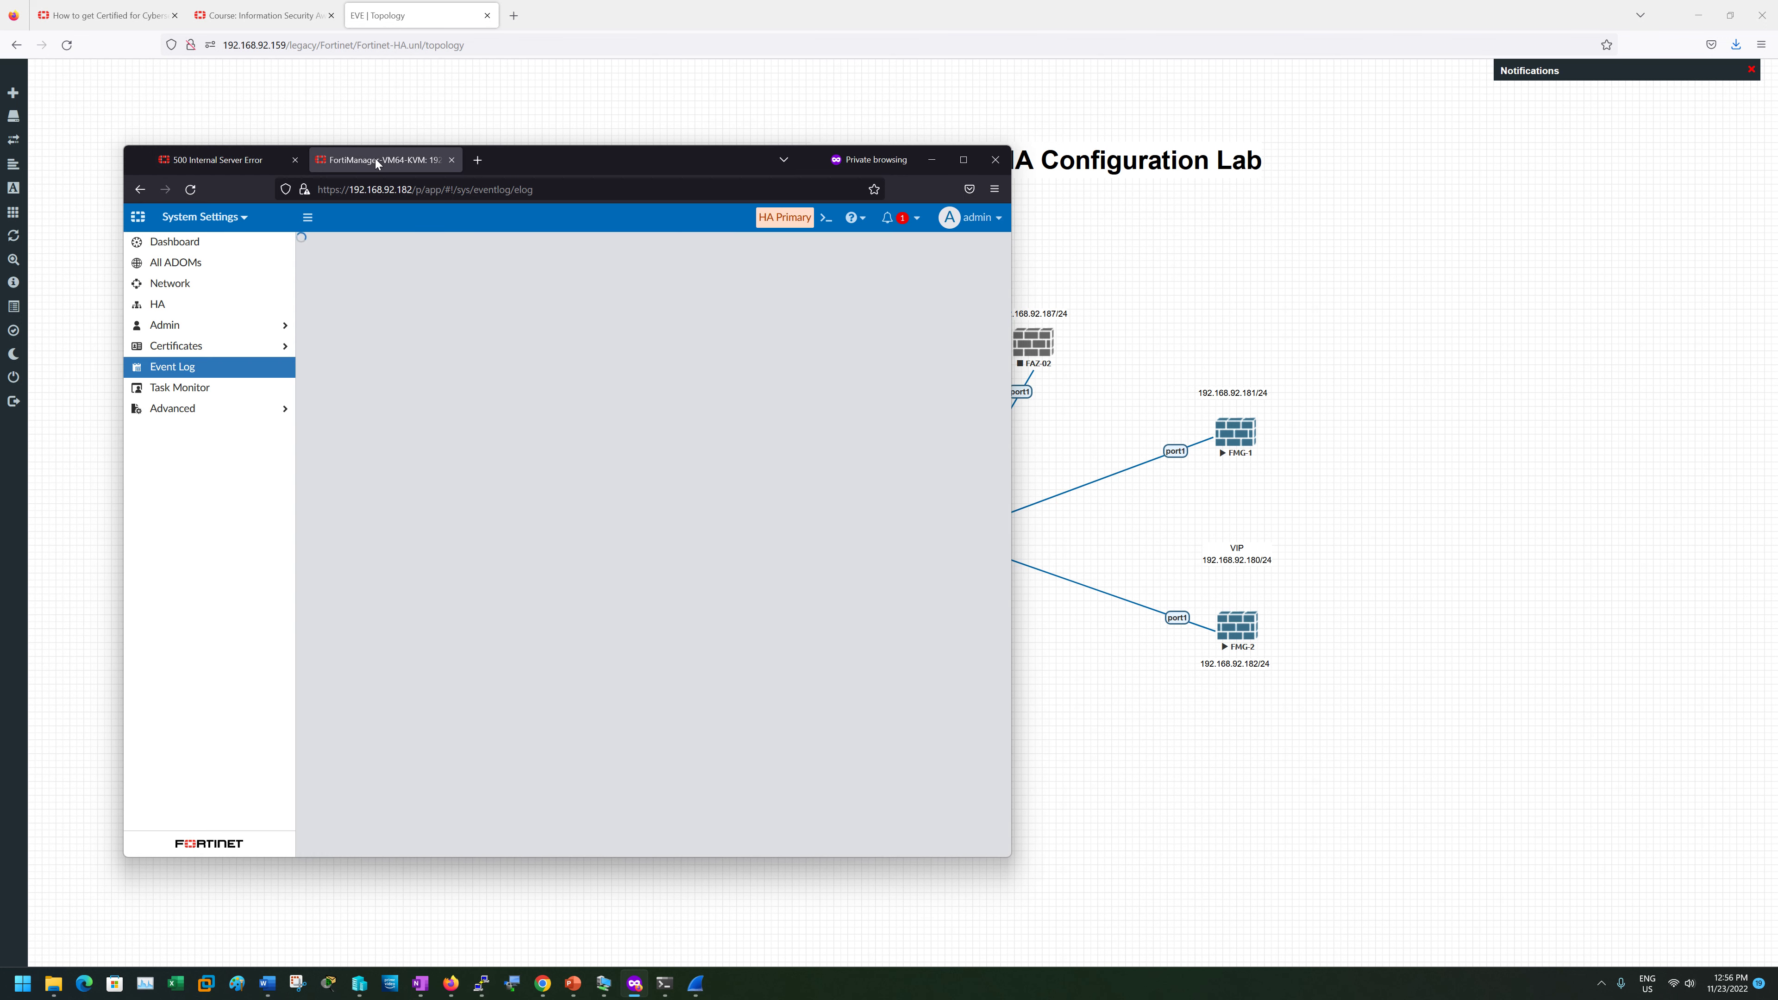
{"action": "left_click", "coordinate": [247, 163]}
{"action": "left_click", "coordinate": [188, 189]}
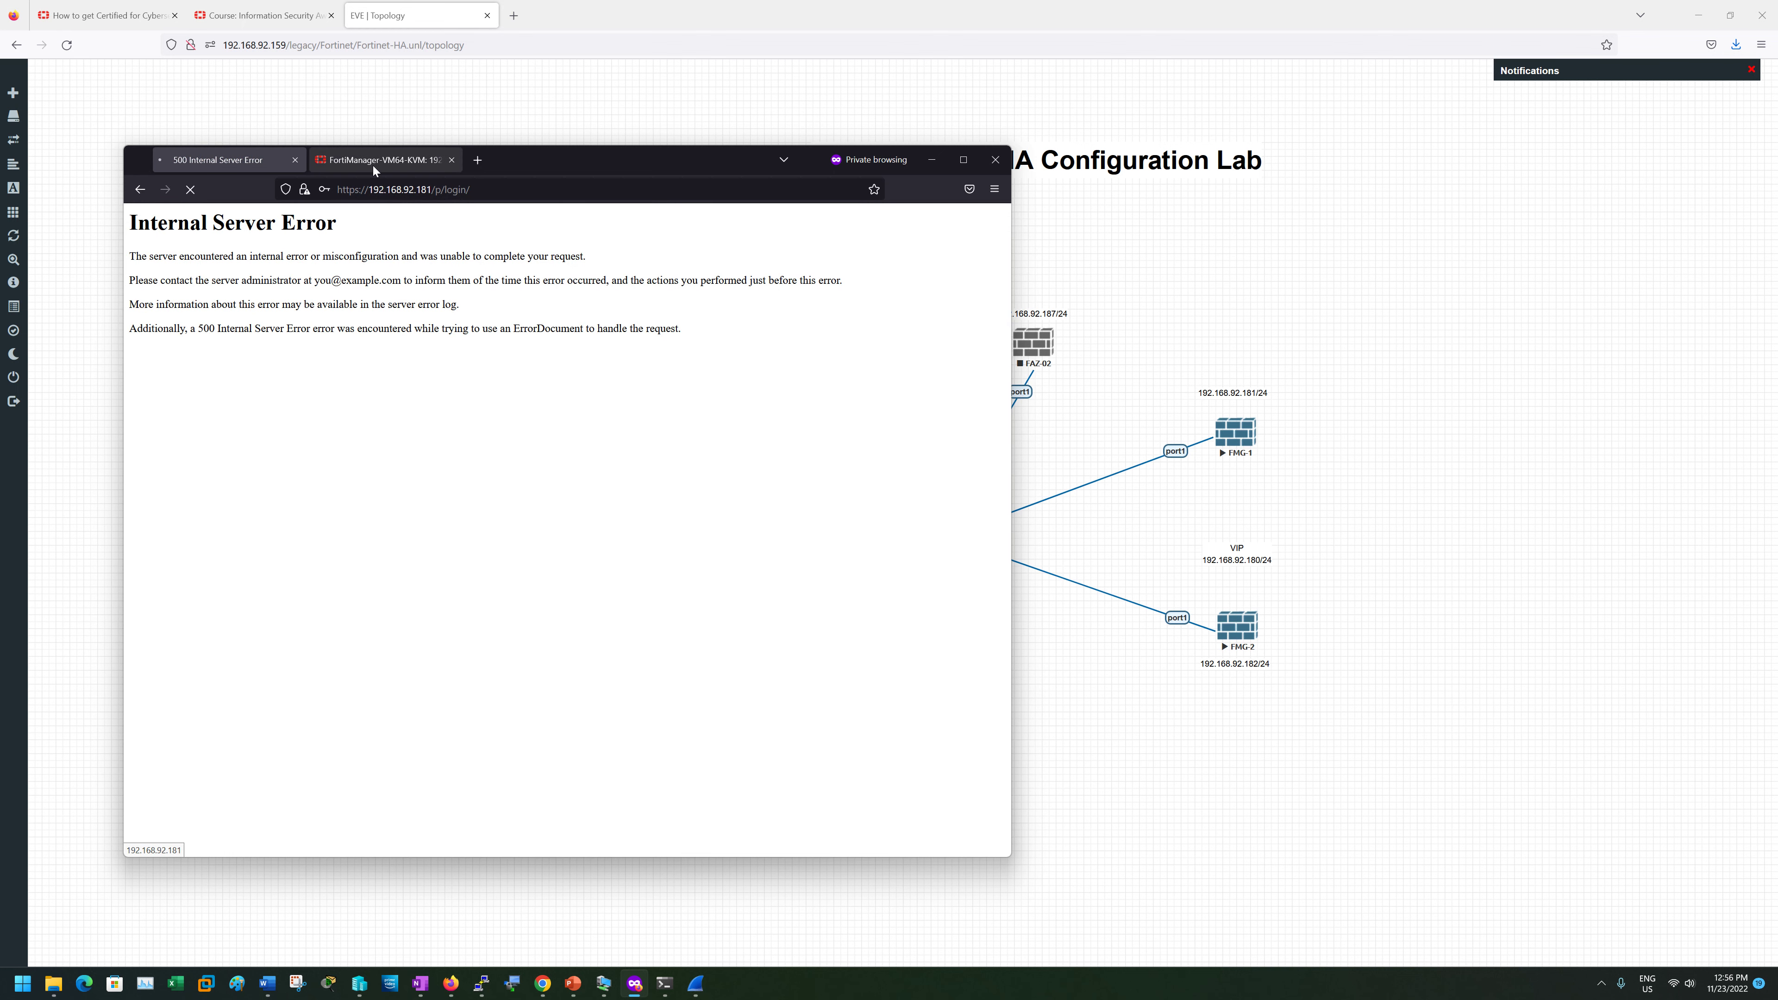
- Strip the login path and load the bare 192.168.92.181 address
{"action": "left_click_drag", "start_coordinate": [435, 190], "coordinate": [565, 201]}
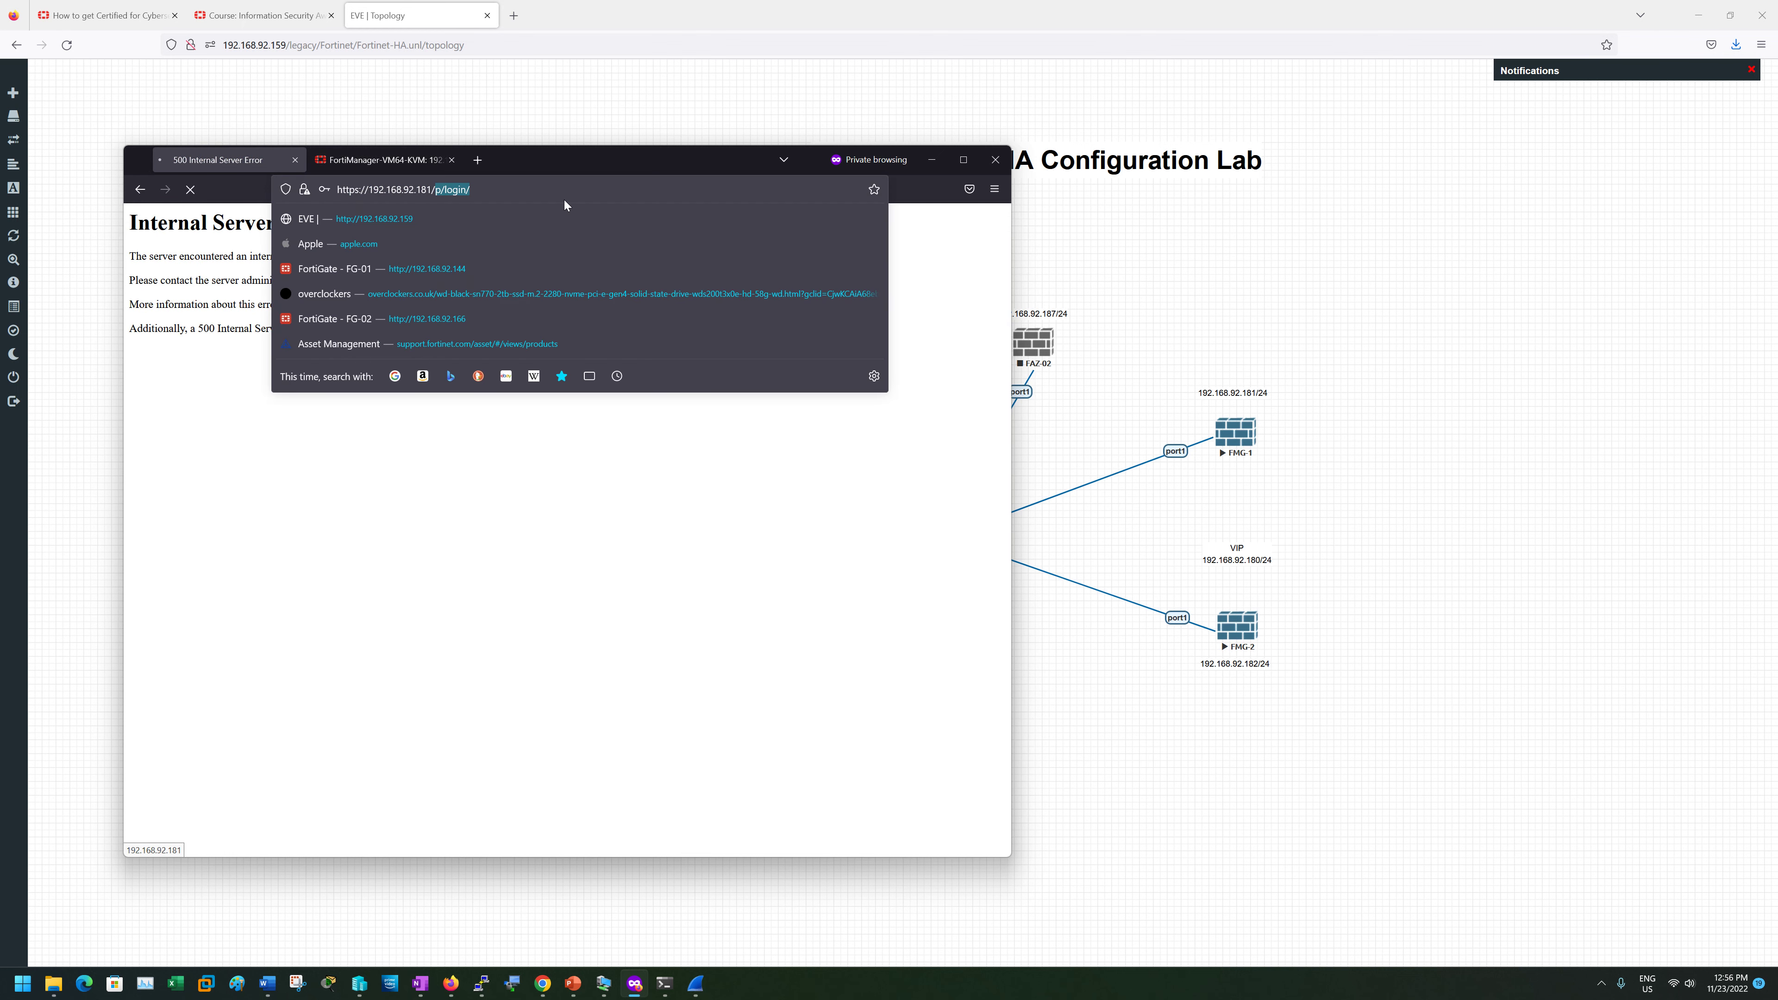
{"action": "key", "text": "BackSpace"}
{"action": "key", "text": "Return"}
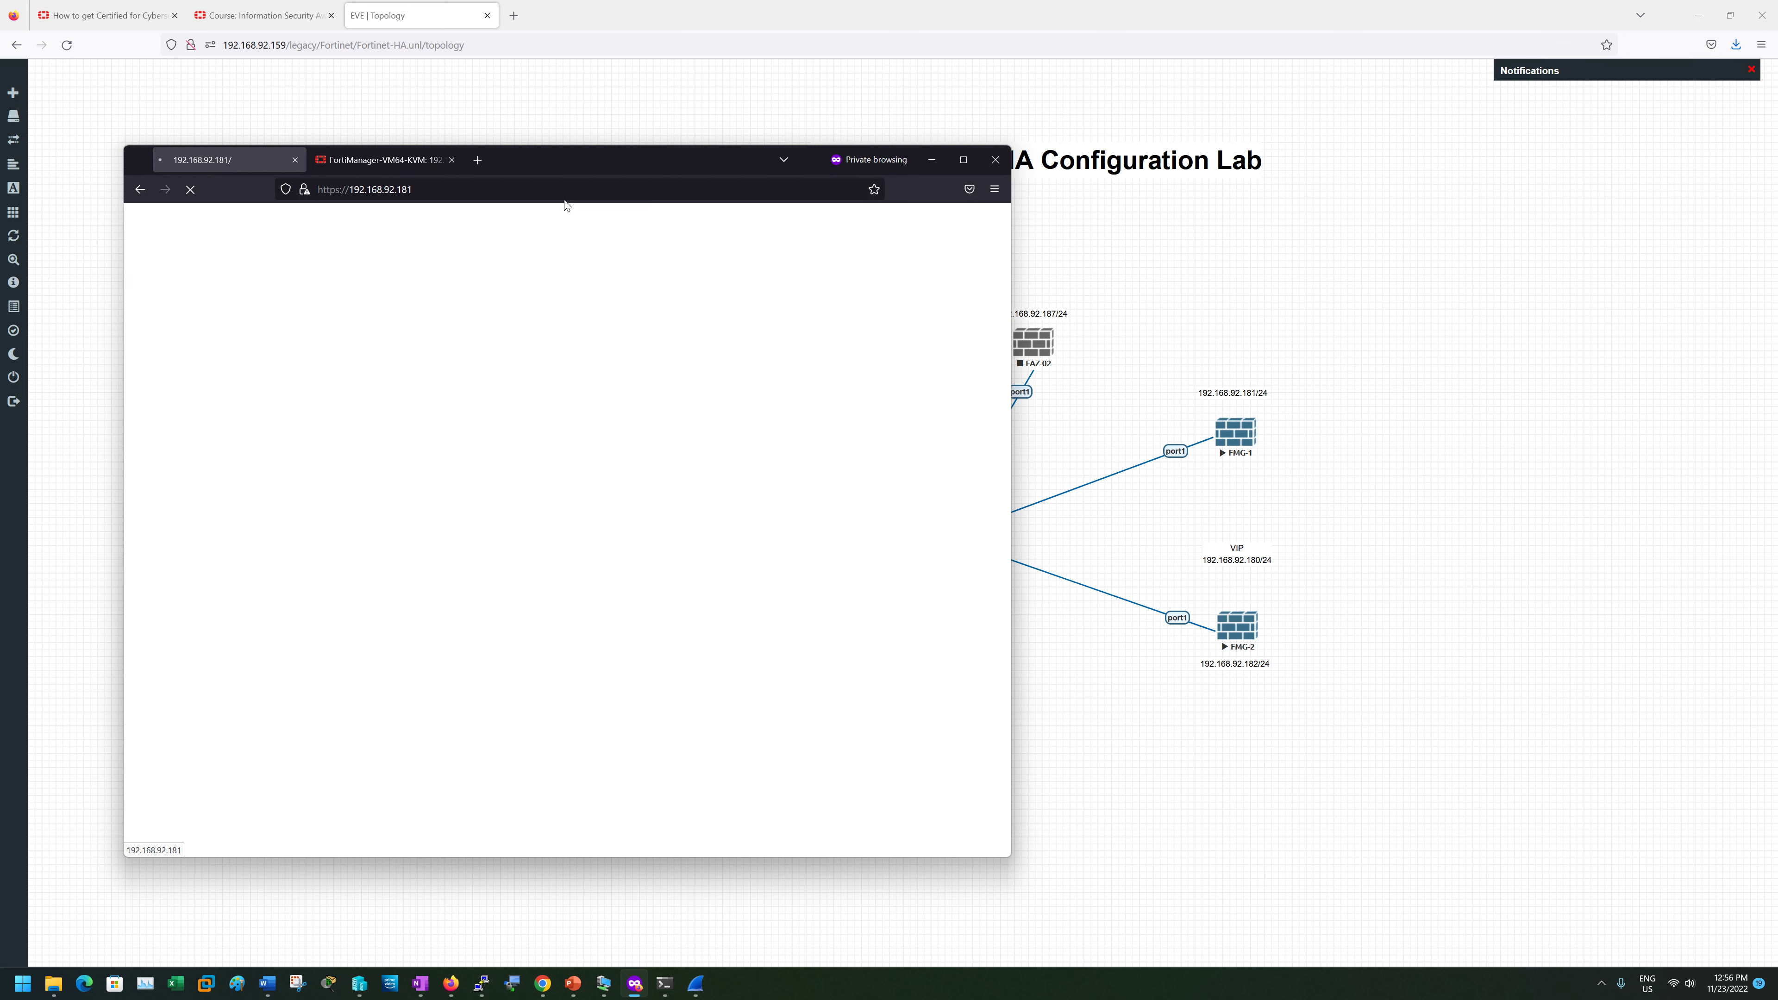
- Reload FMG-2's tab at the bare 192.168.92.182 address, then close the private window
{"action": "left_click", "coordinate": [412, 160]}
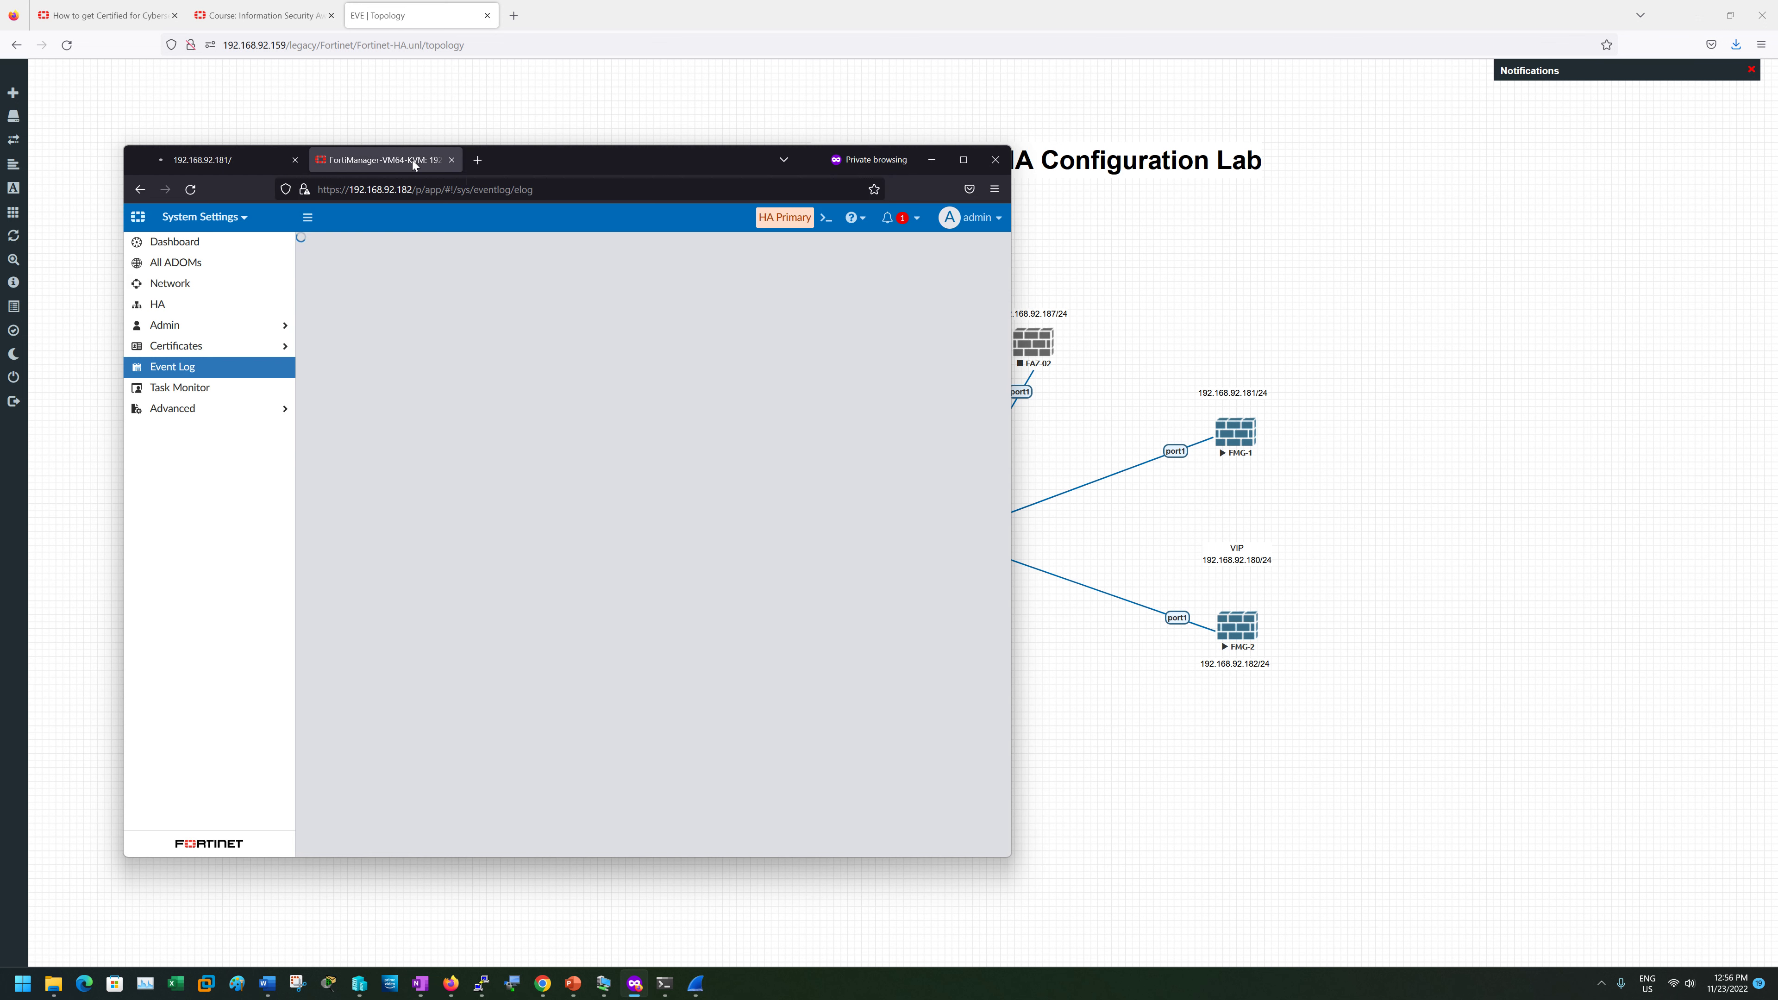
{"action": "left_click", "coordinate": [191, 190]}
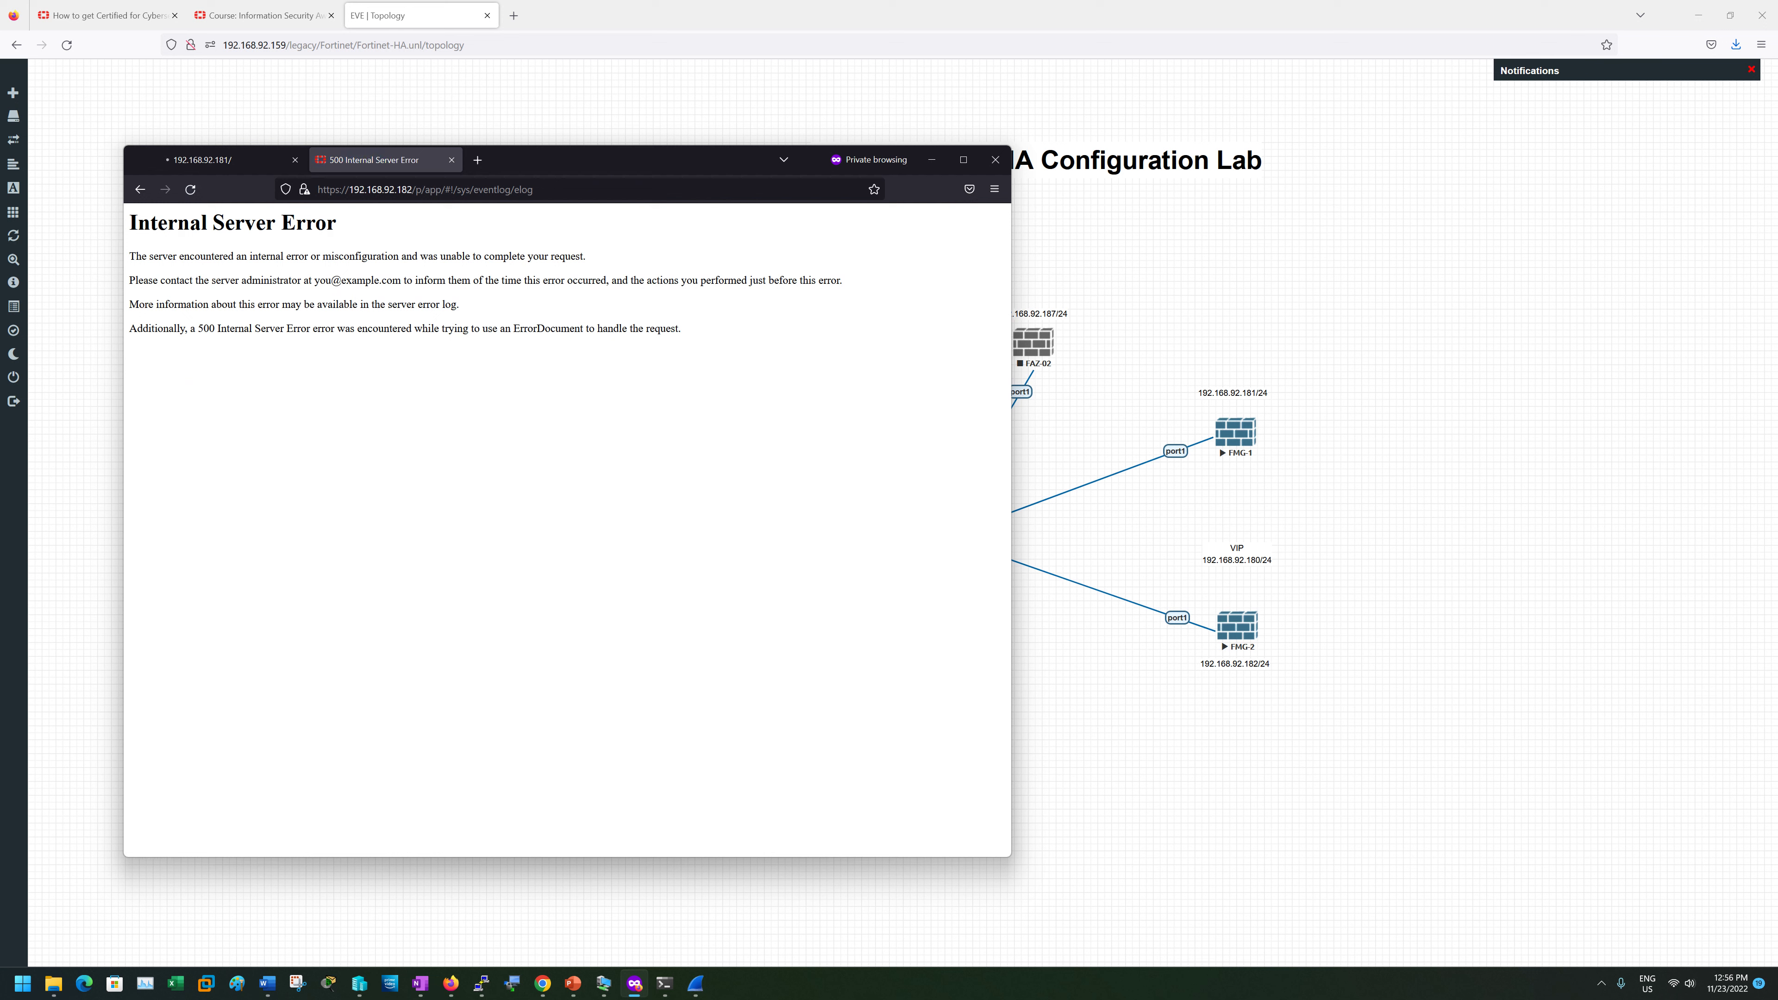
{"action": "left_click_drag", "start_coordinate": [551, 190], "coordinate": [417, 190]}
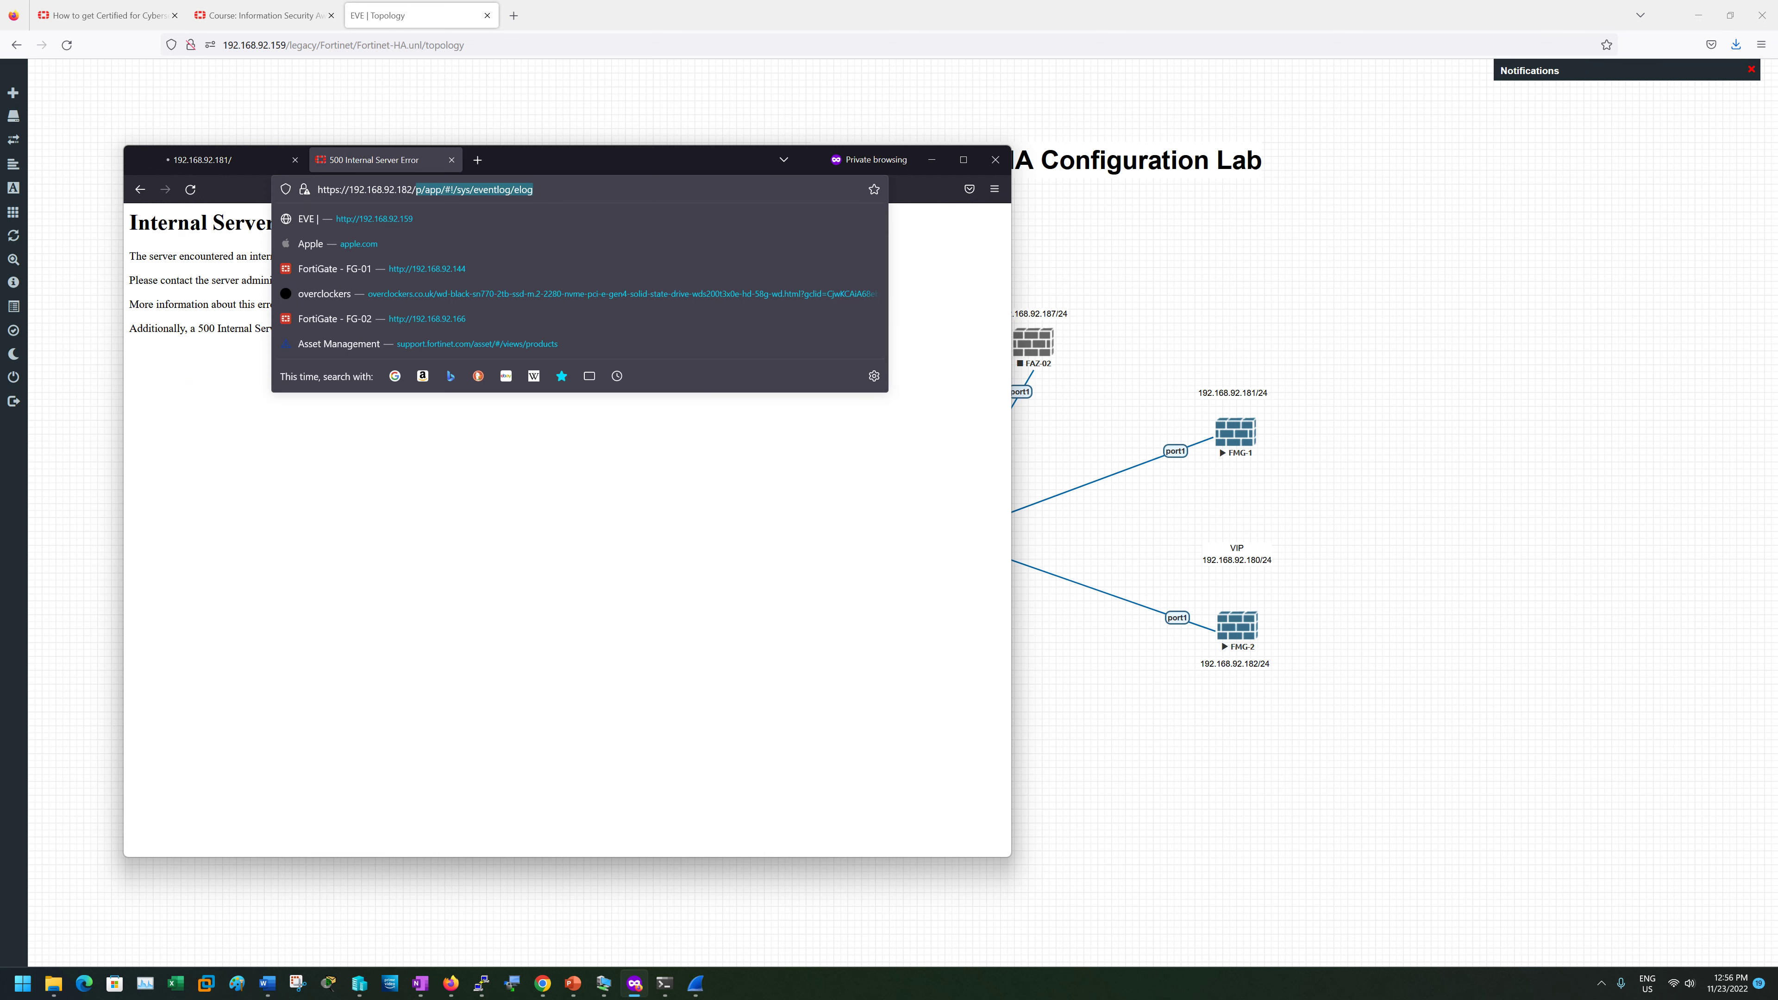
{"action": "key", "text": "BackSpace"}
{"action": "key", "text": "Return"}
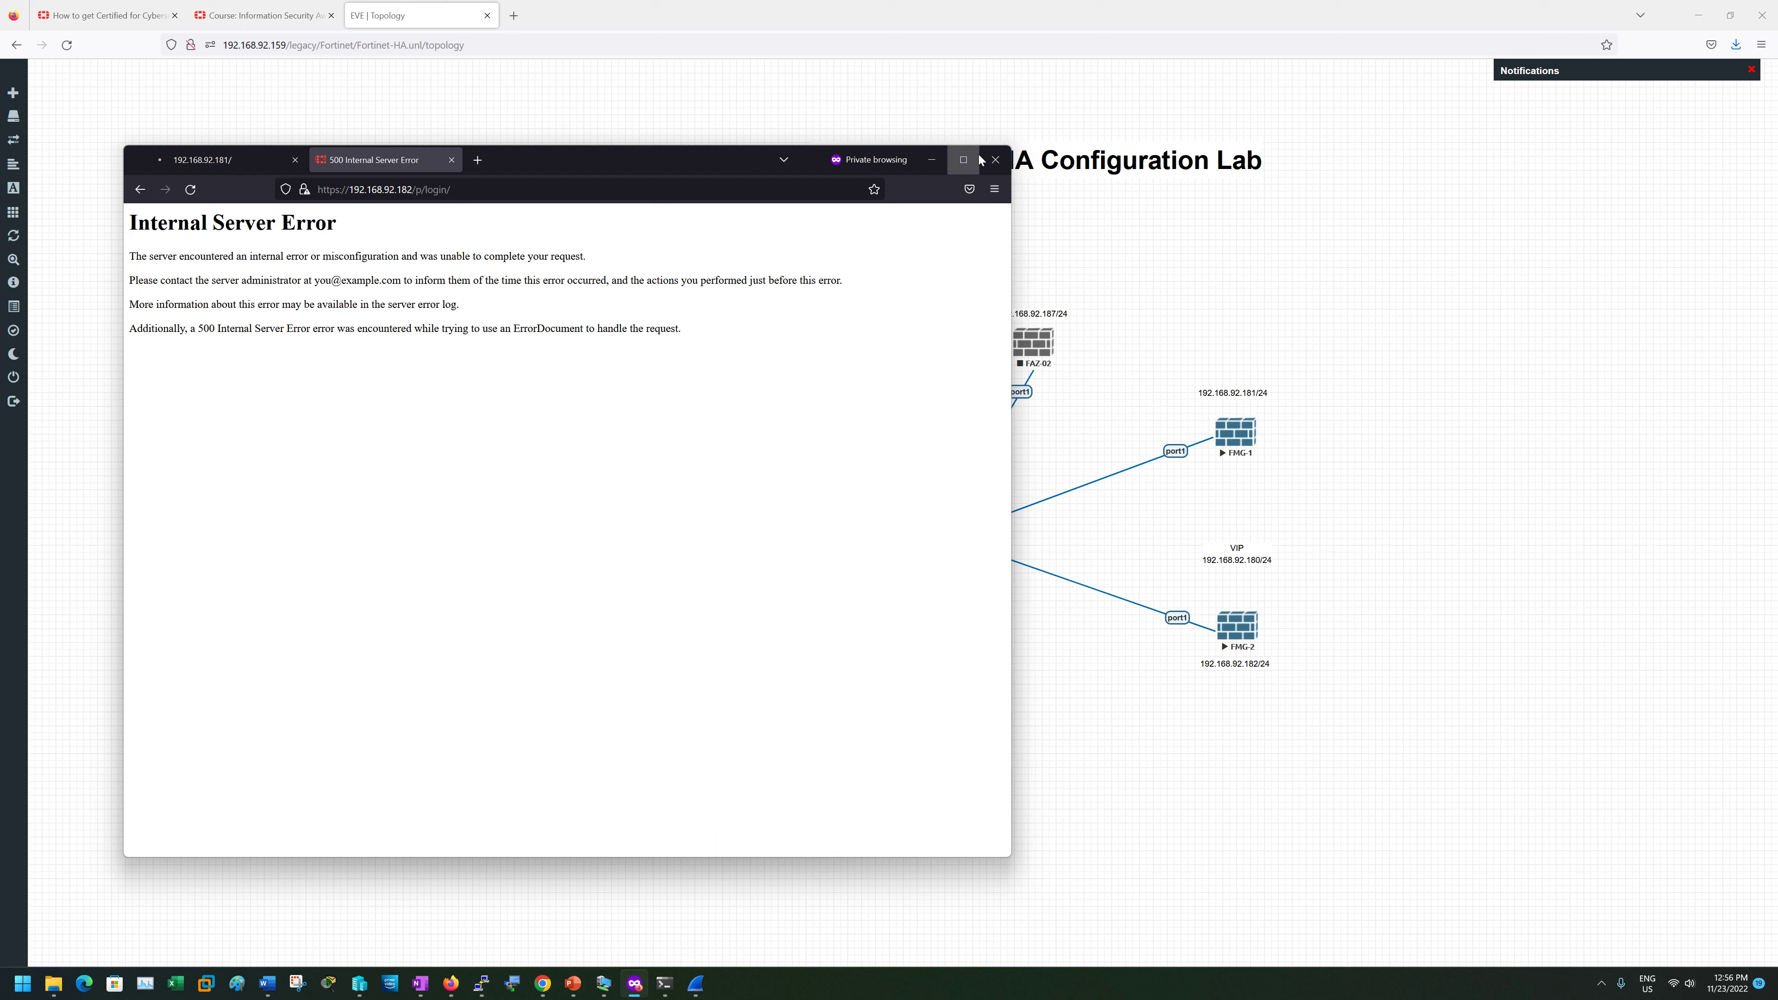
{"action": "left_click", "coordinate": [995, 160]}
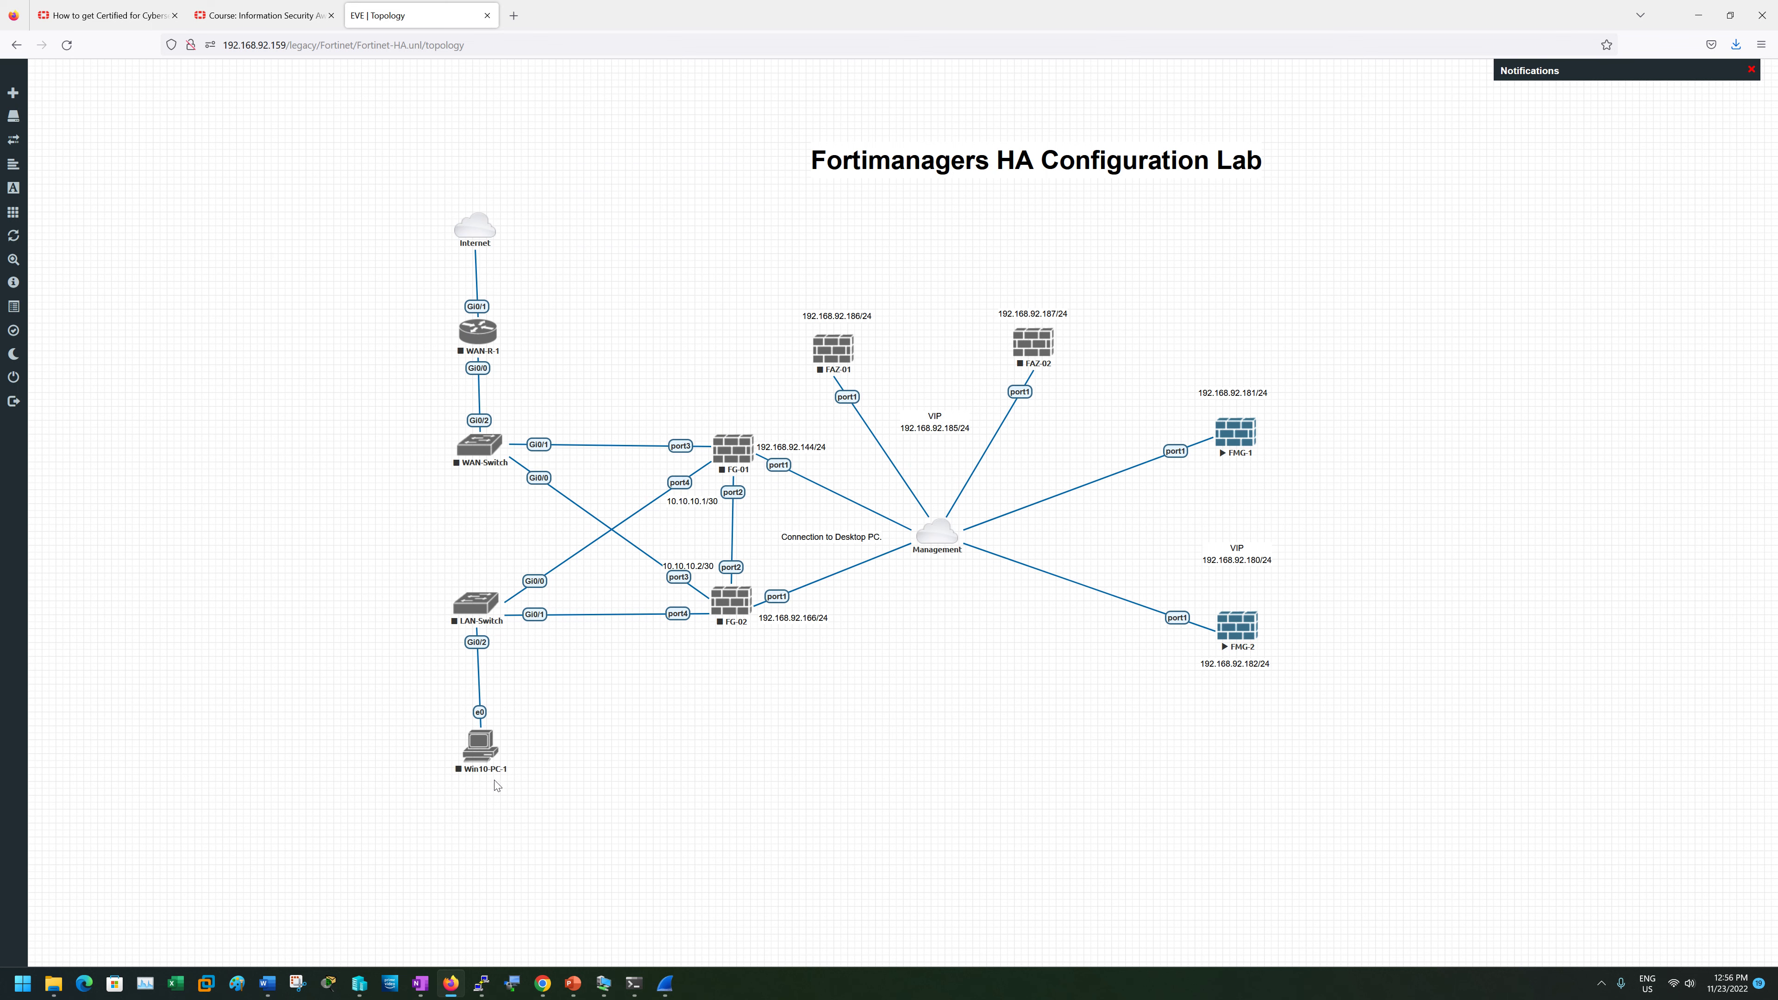
{"action": "right_click", "coordinate": [454, 984]}
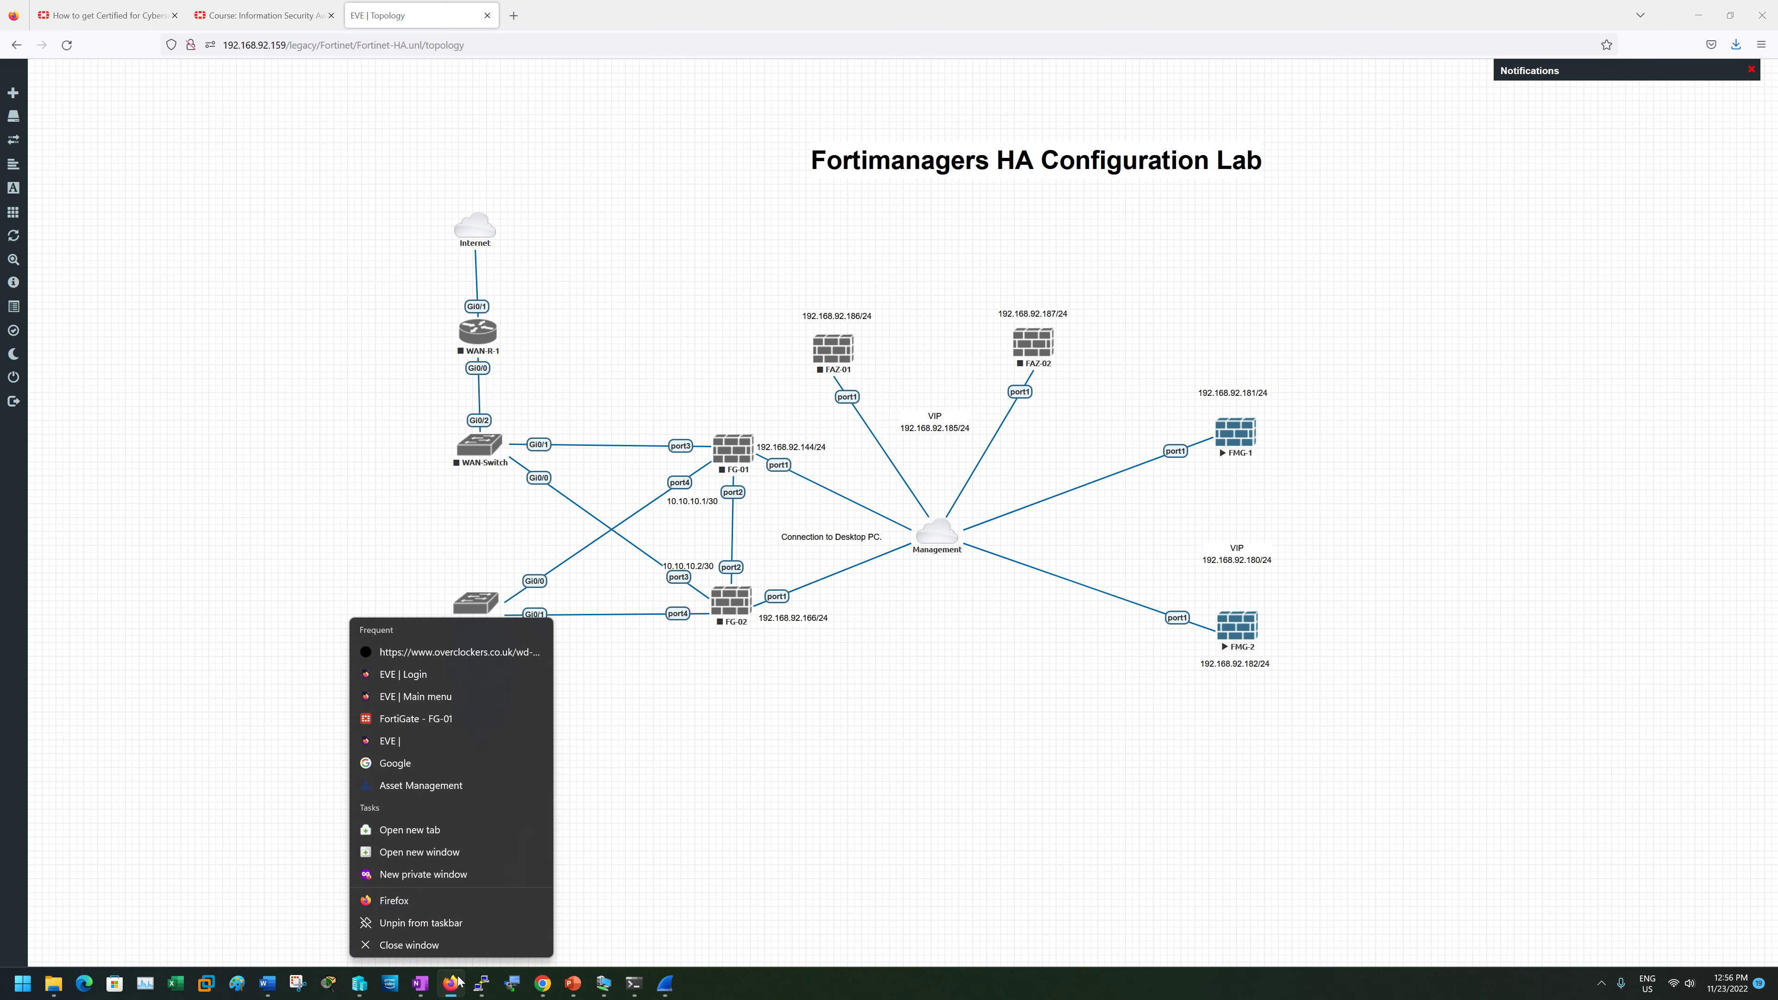
{"action": "left_click", "coordinate": [414, 875]}
{"action": "left_click_drag", "start_coordinate": [597, 15], "coordinate": [566, 183]}
{"action": "type", "text": "192.1"}
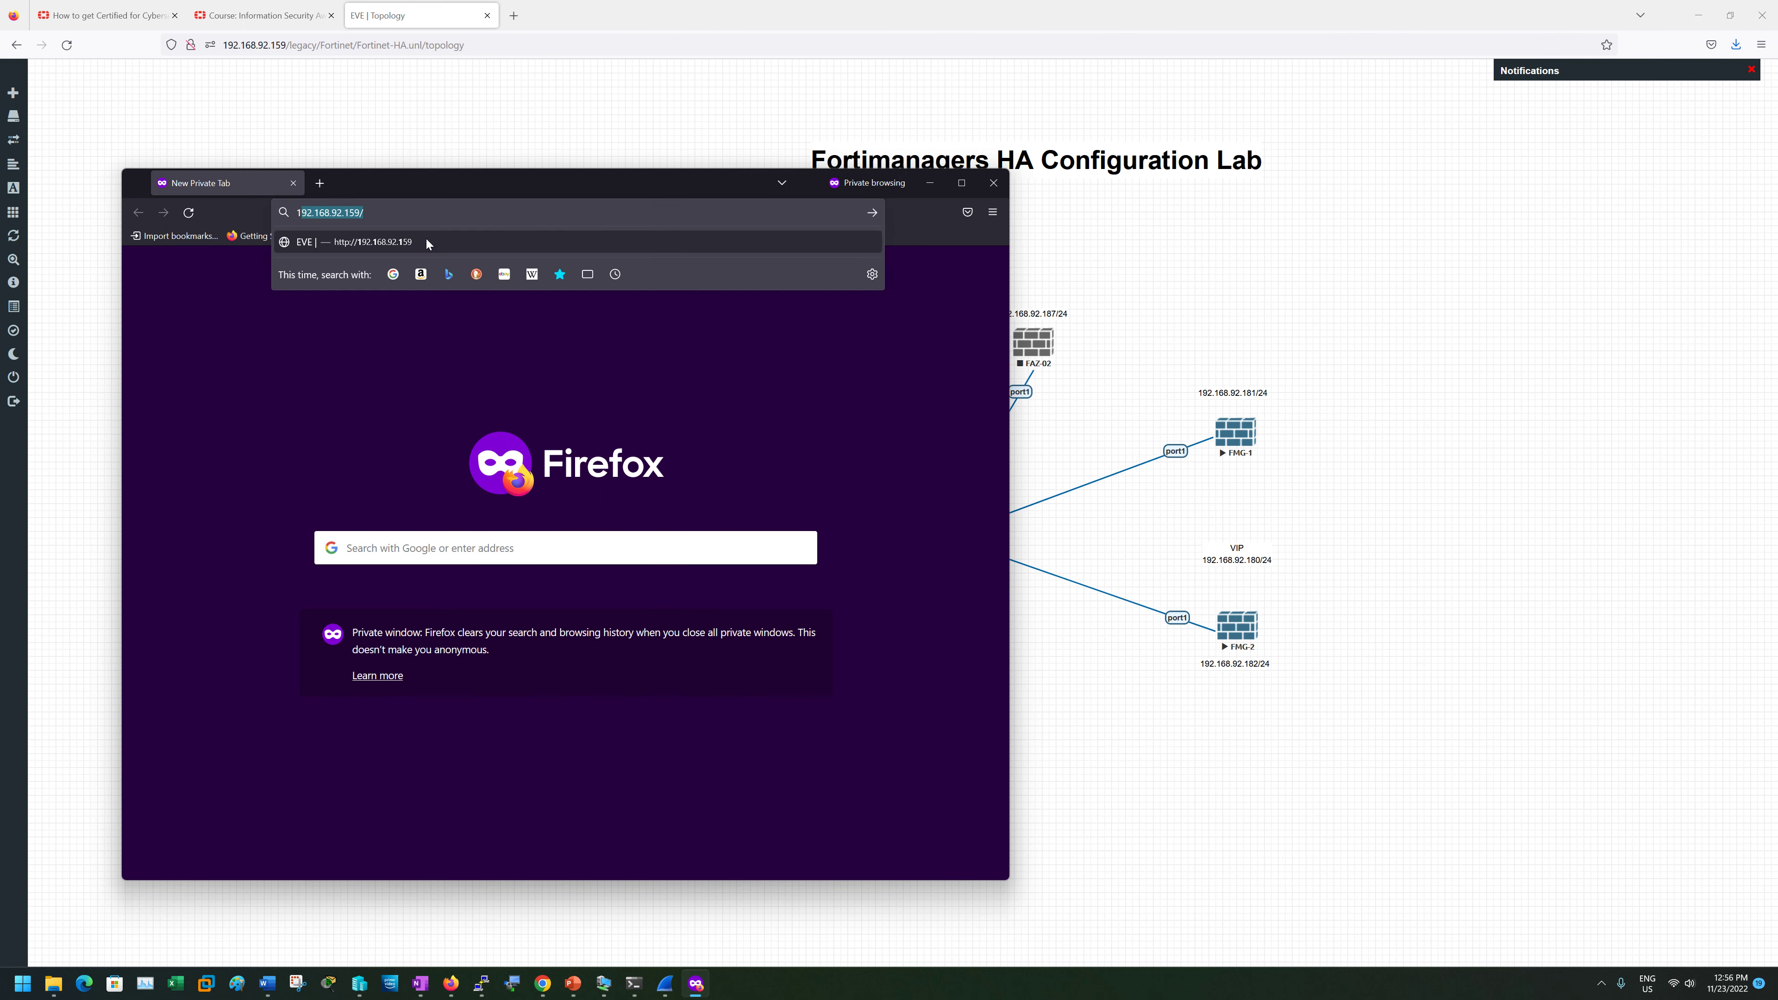
{"action": "type", "text": "68.92.182"}
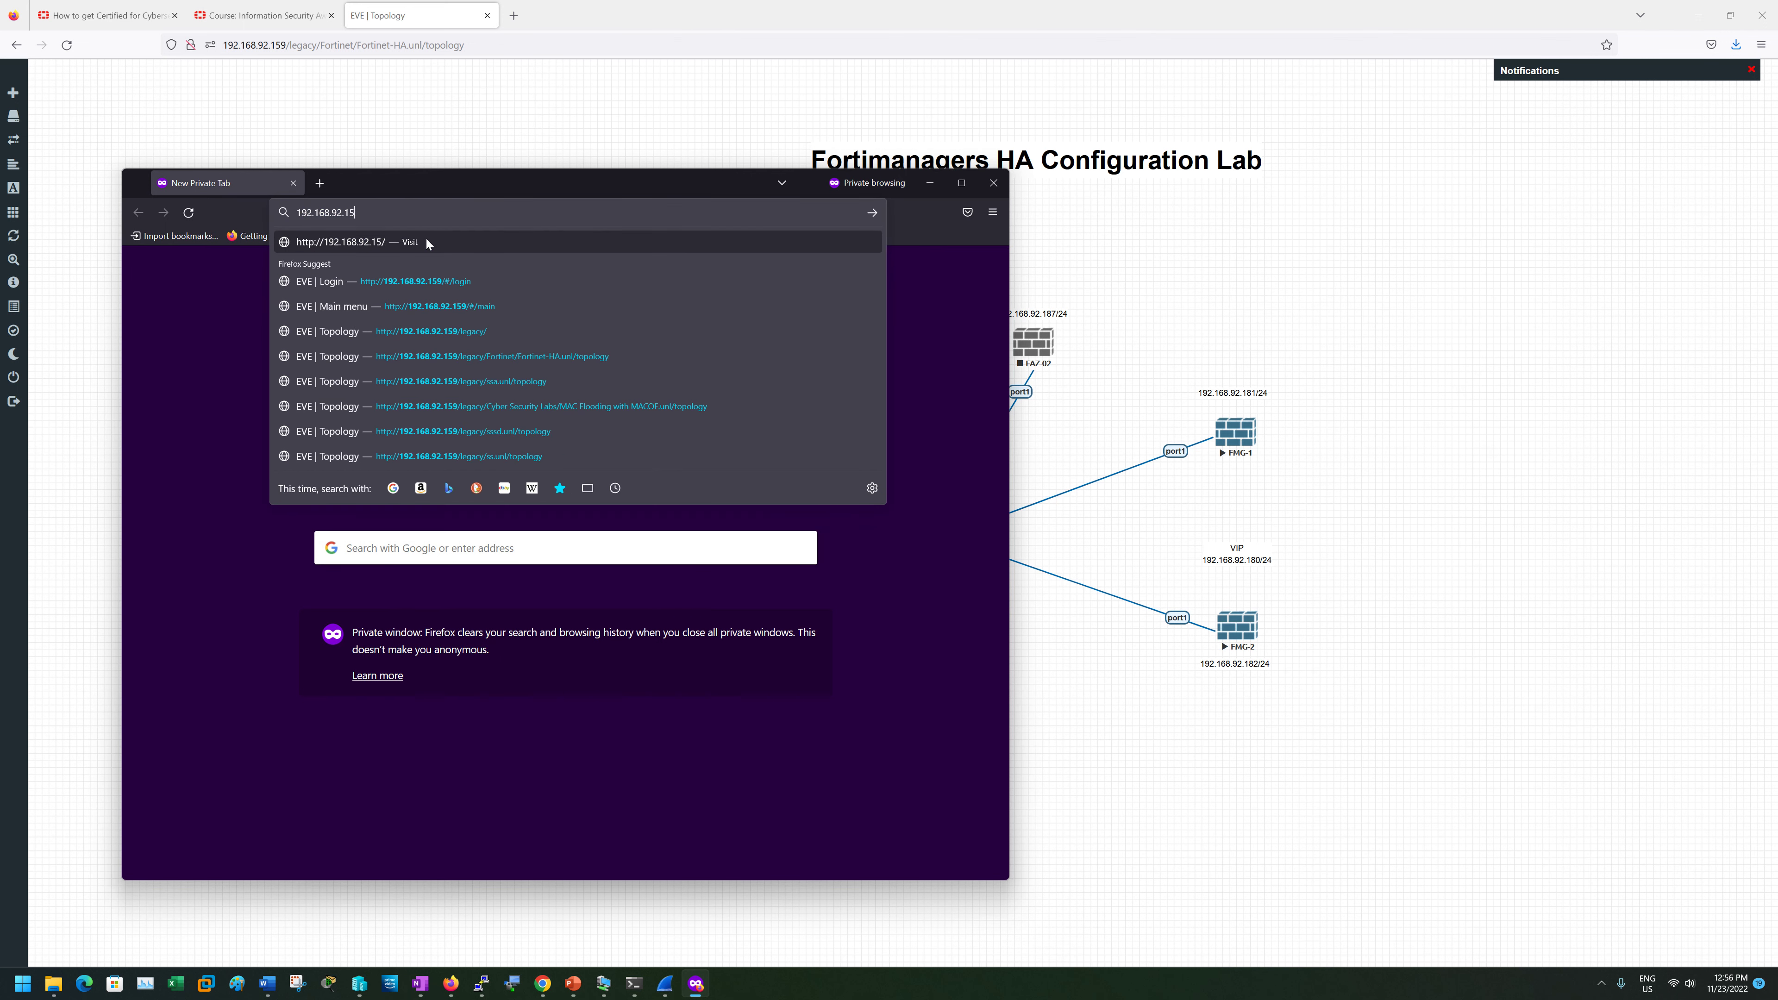
{"action": "left_click", "coordinate": [427, 244]}
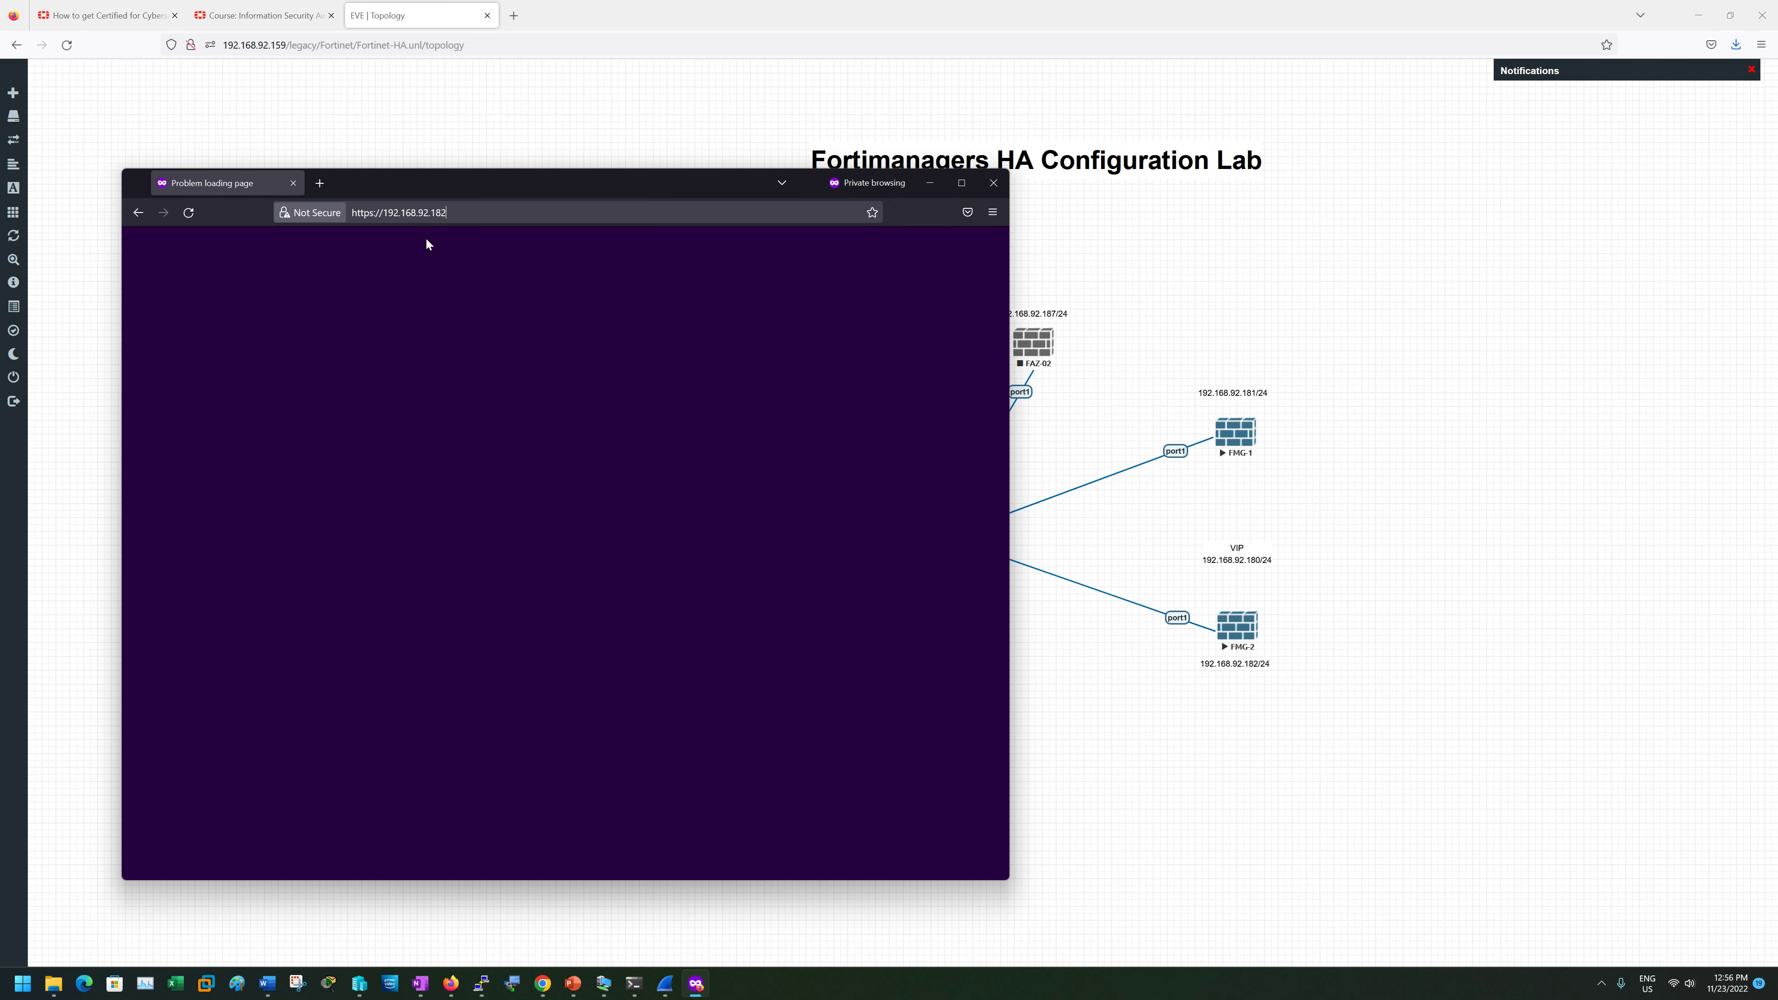
{"action": "left_click", "coordinate": [777, 608]}
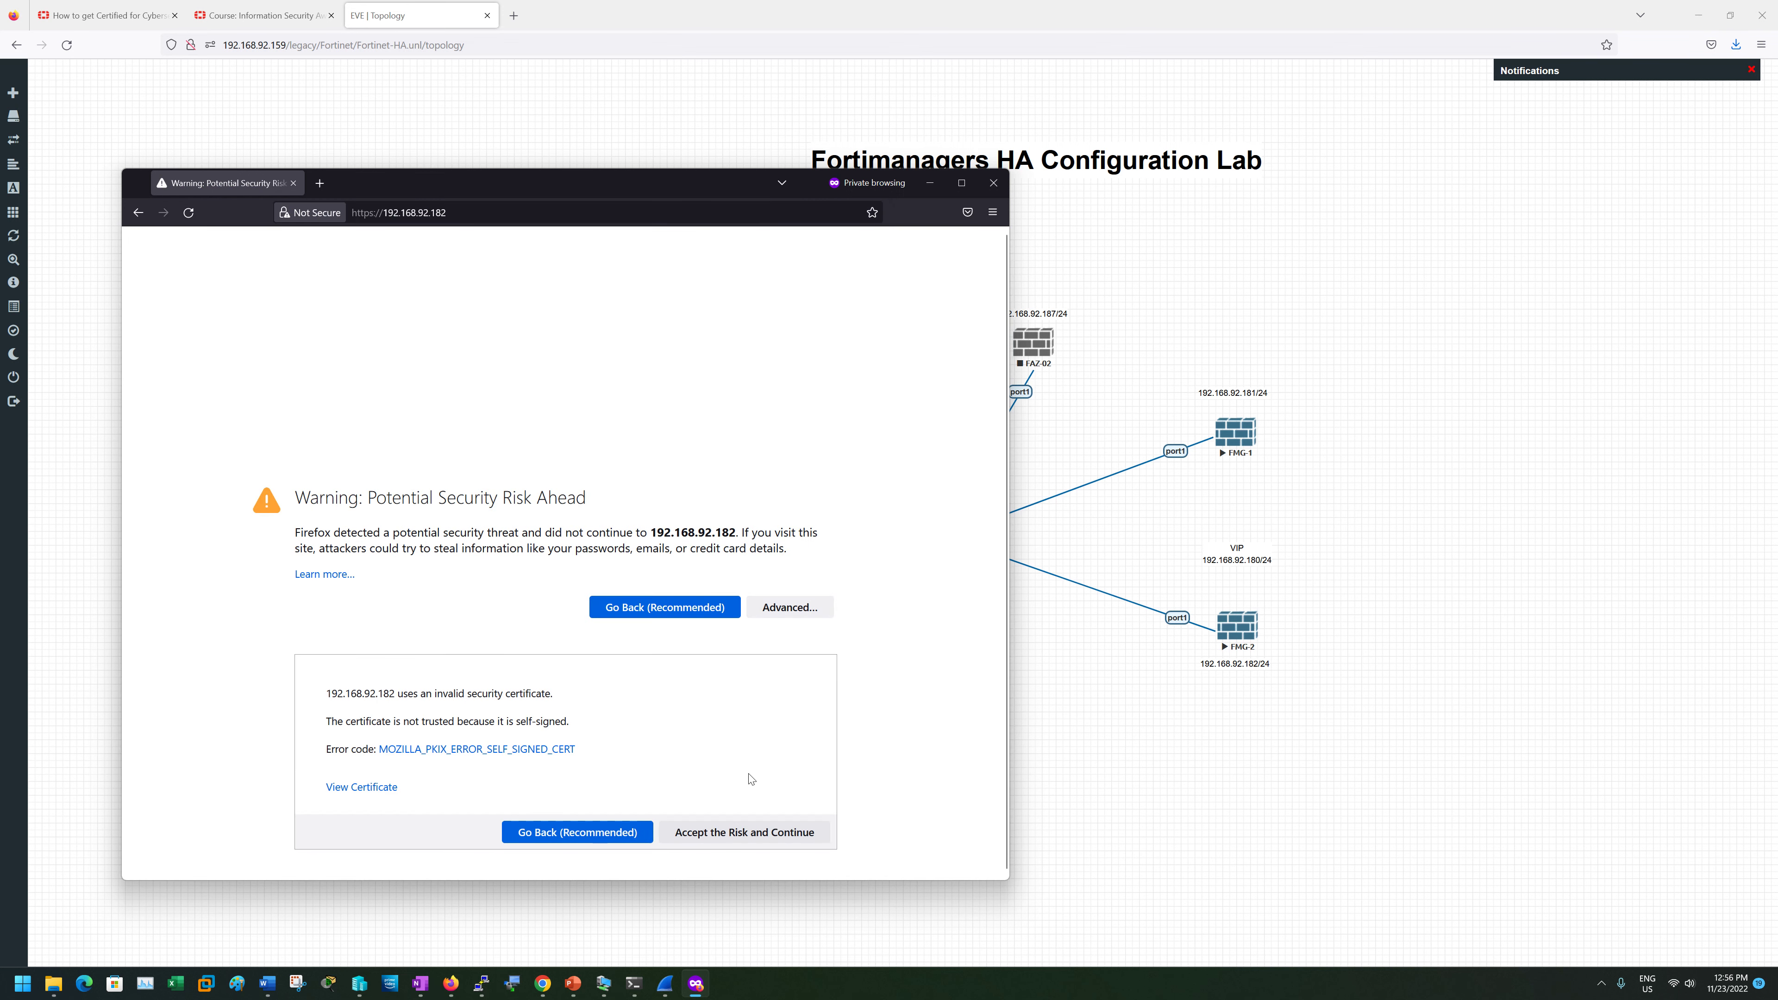
{"action": "left_click", "coordinate": [743, 832]}
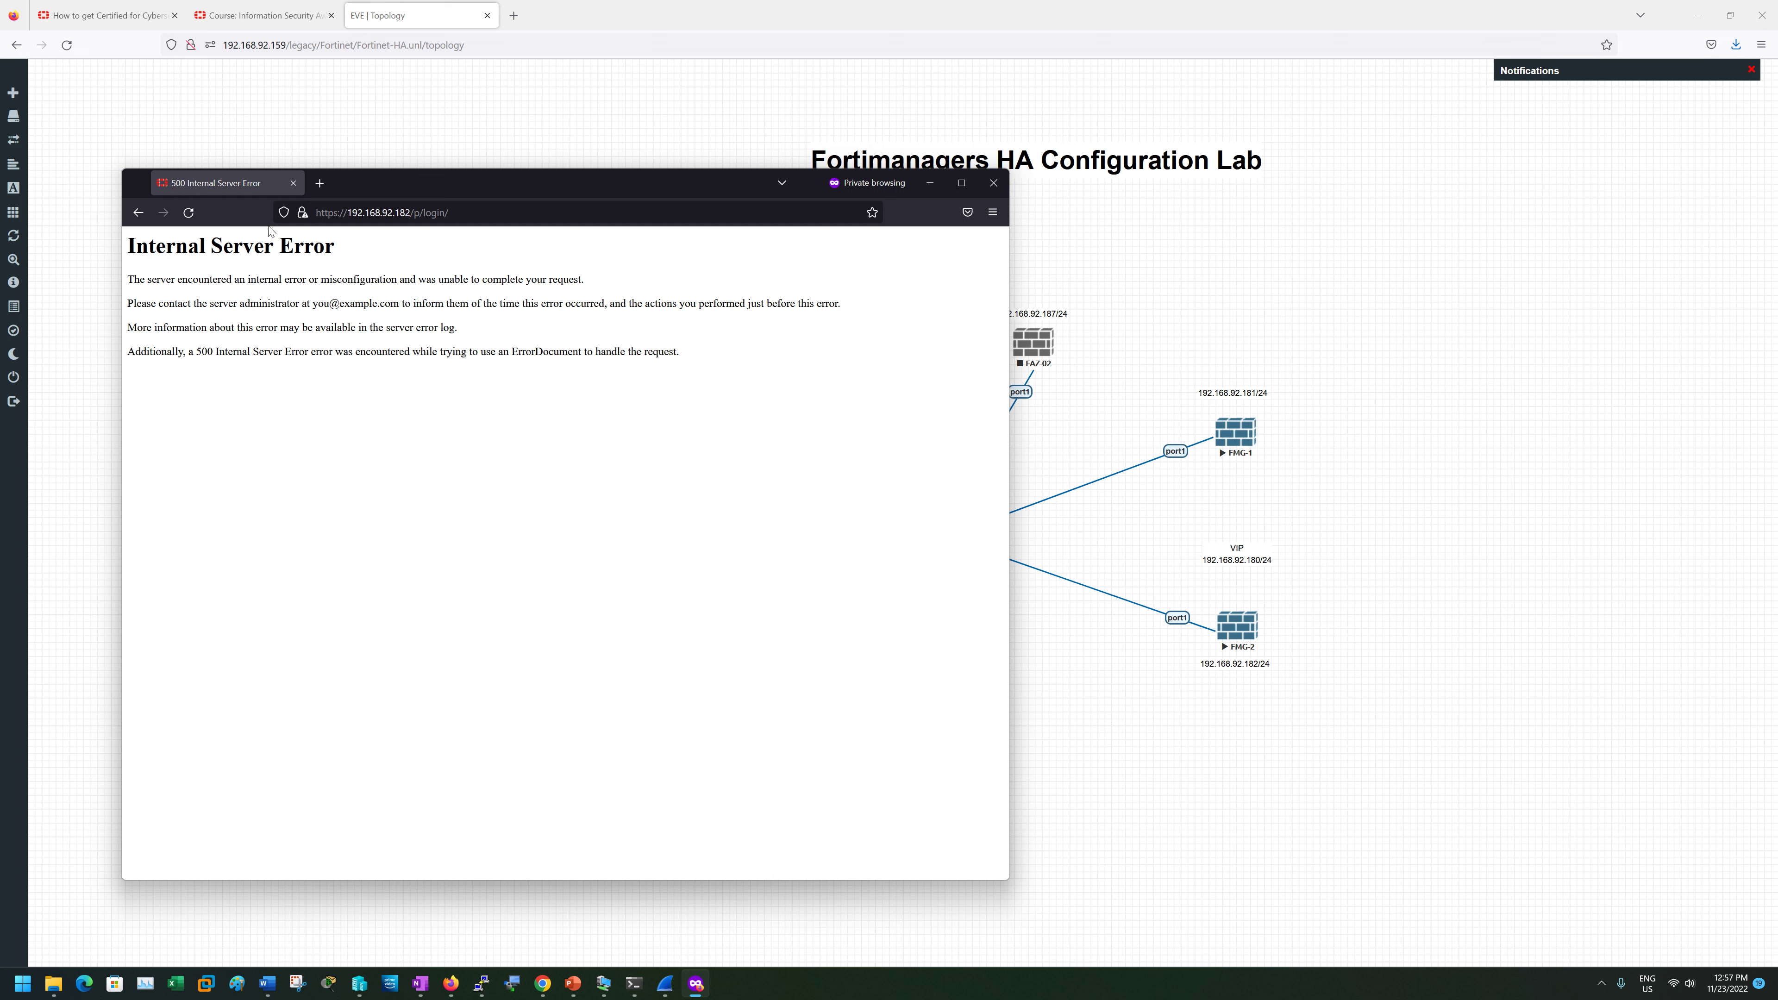
{"action": "left_click", "coordinate": [188, 213]}
{"action": "left_click", "coordinate": [994, 183]}
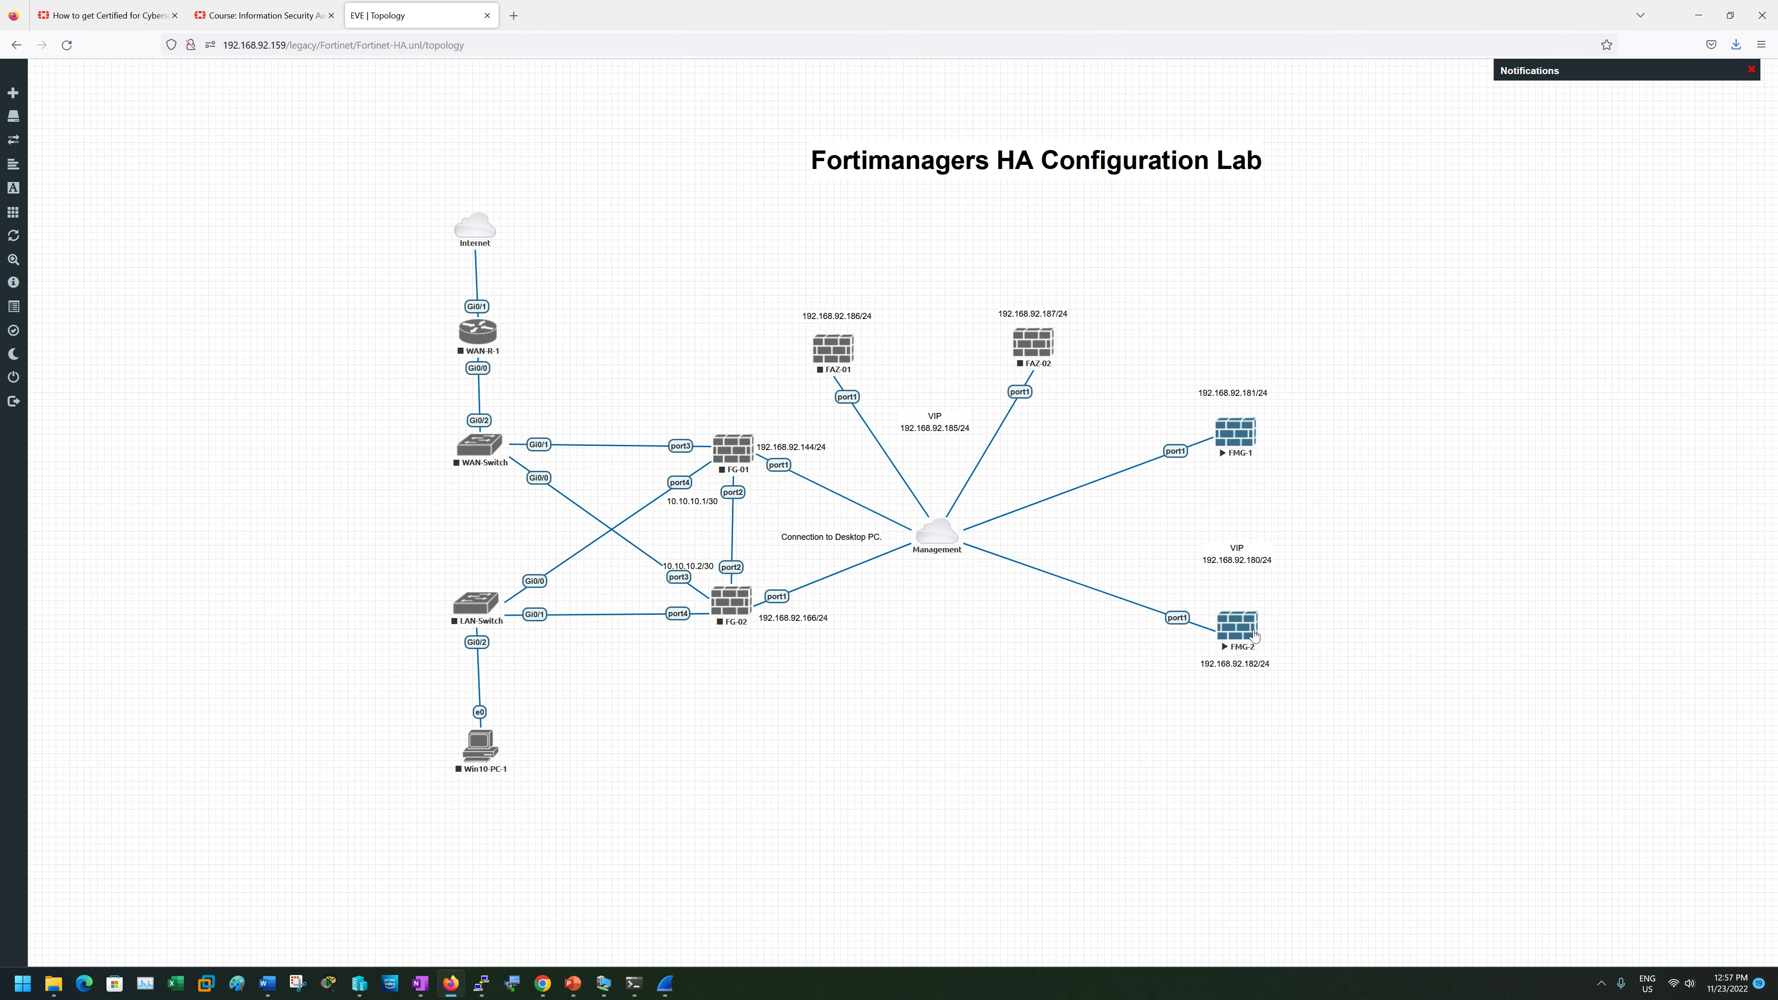
- Open FMG-2's console and log in as admin
{"action": "left_click", "coordinate": [1237, 627]}
{"action": "key", "text": "Return"}
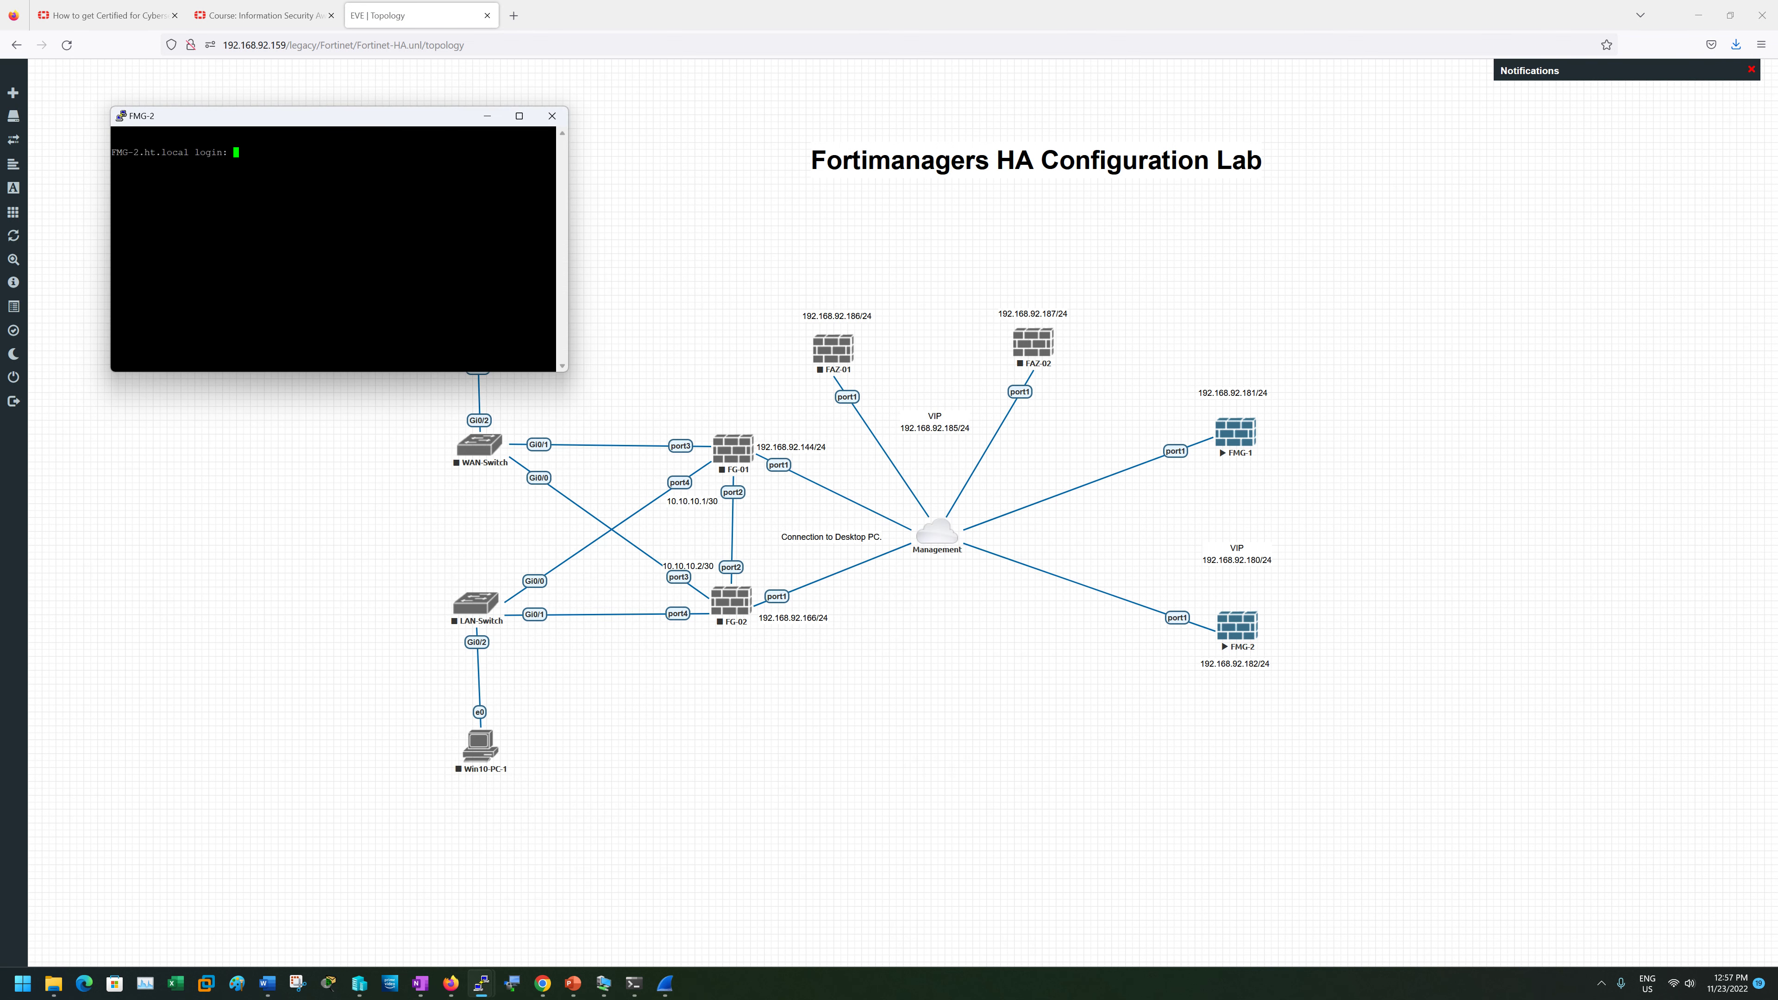
{"action": "type", "text": "admin"}
{"action": "key", "text": "Return"}
{"action": "key", "text": "Return"}
{"action": "type", "text": "execute reset"}
- Run execute reboot on FMG-2, confirm with y, and return to the browser
{"action": "key", "text": "Return"}
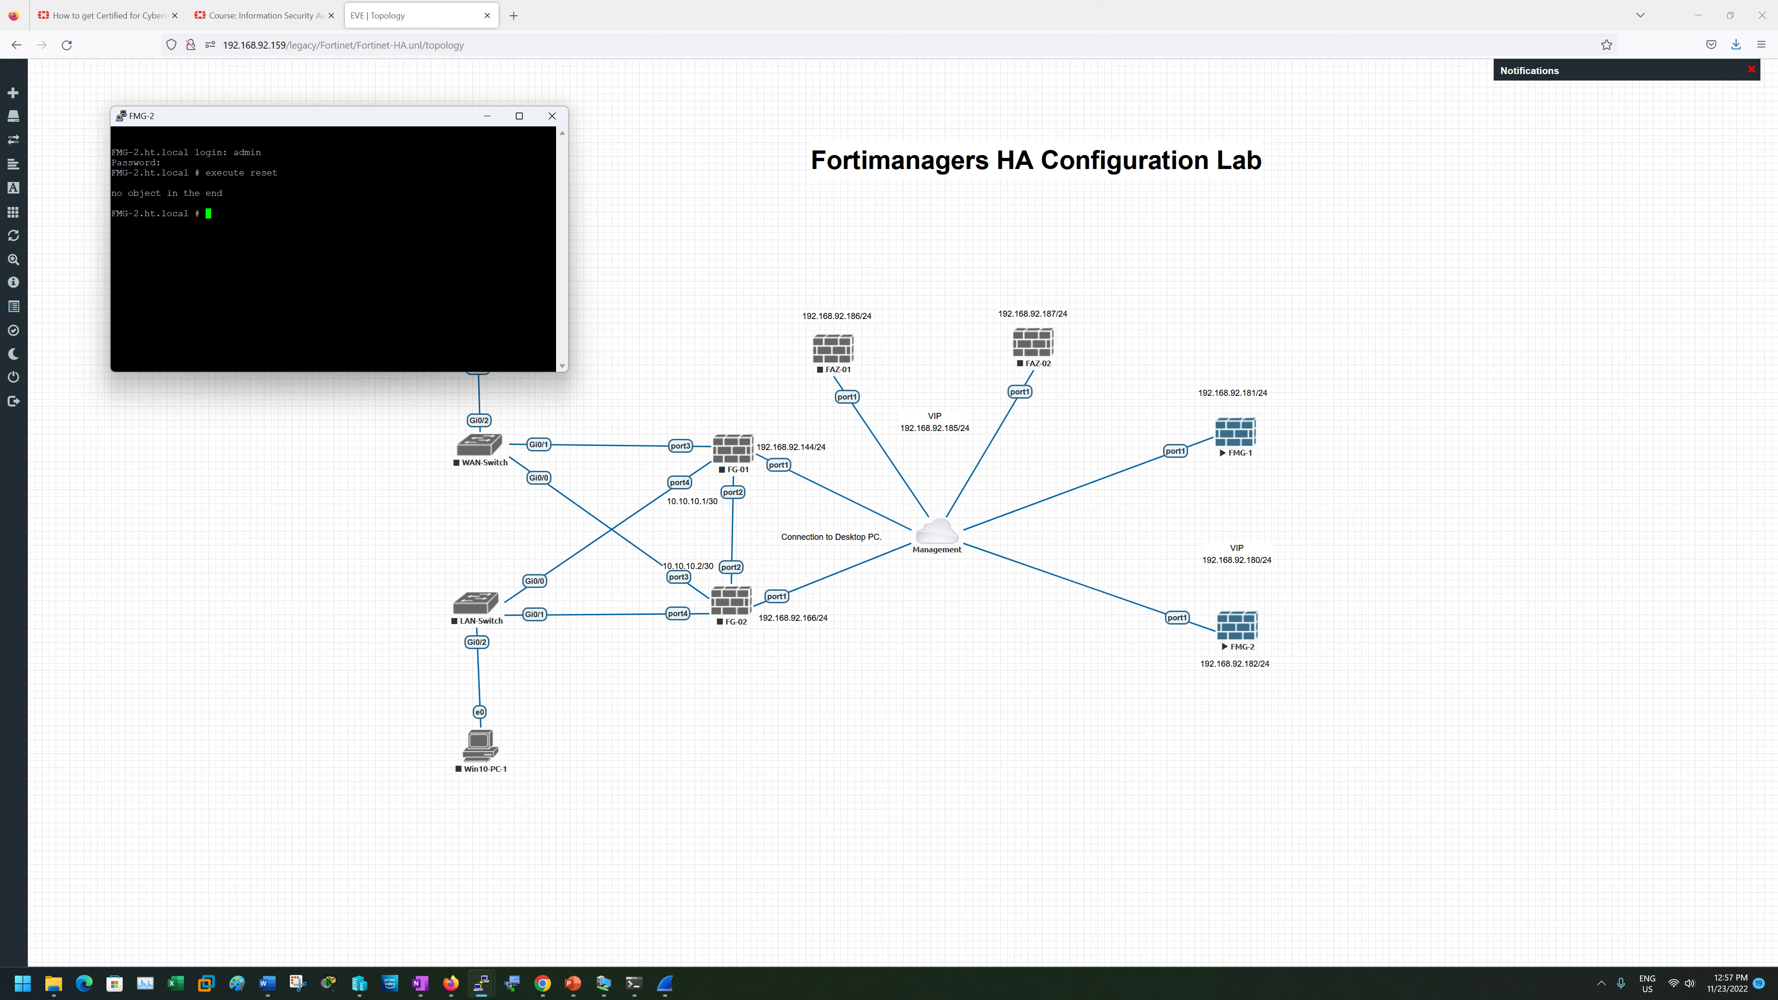
{"action": "key", "text": "Up"}
{"action": "key", "text": "BackSpace"}
{"action": "key", "text": "BackSpace"}
{"action": "key", "text": "BackSpace"}
{"action": "key", "text": "BackSpace"}
{"action": "type", "text": "eboot"}
{"action": "key", "text": "Return"}
{"action": "type", "text": "y"}
{"action": "key", "text": "Return"}
{"action": "key", "text": "Return"}
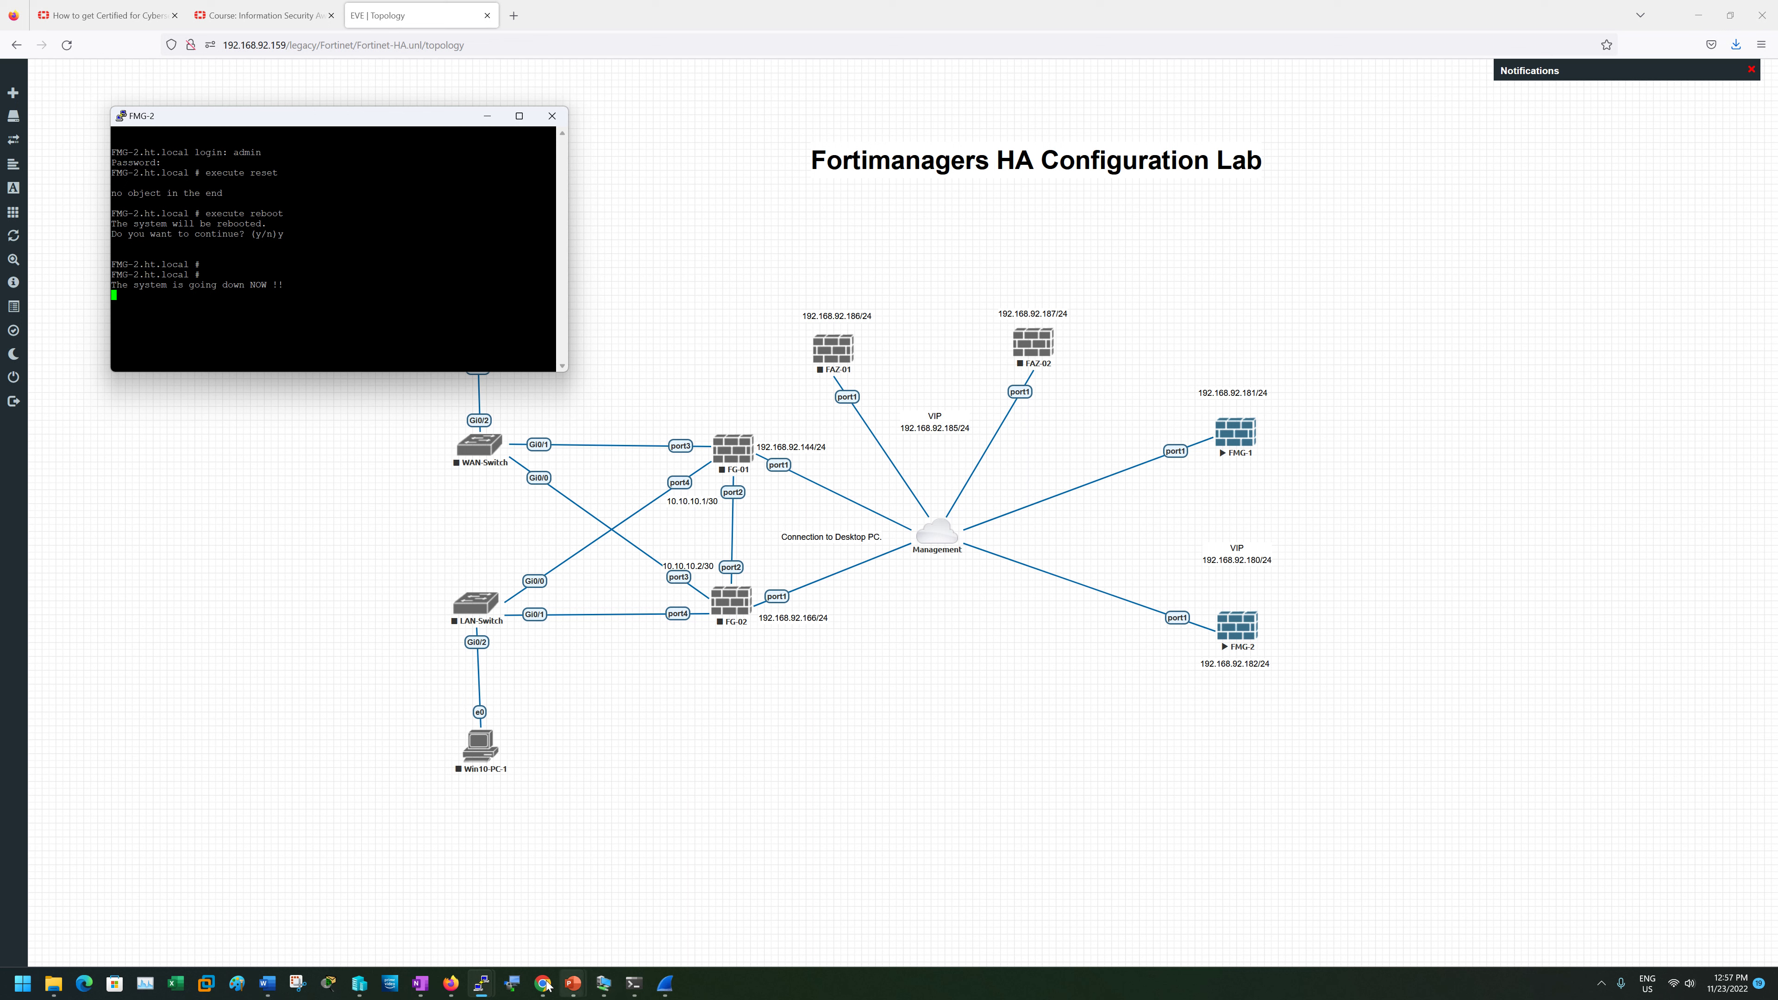
{"action": "left_click", "coordinate": [448, 987]}
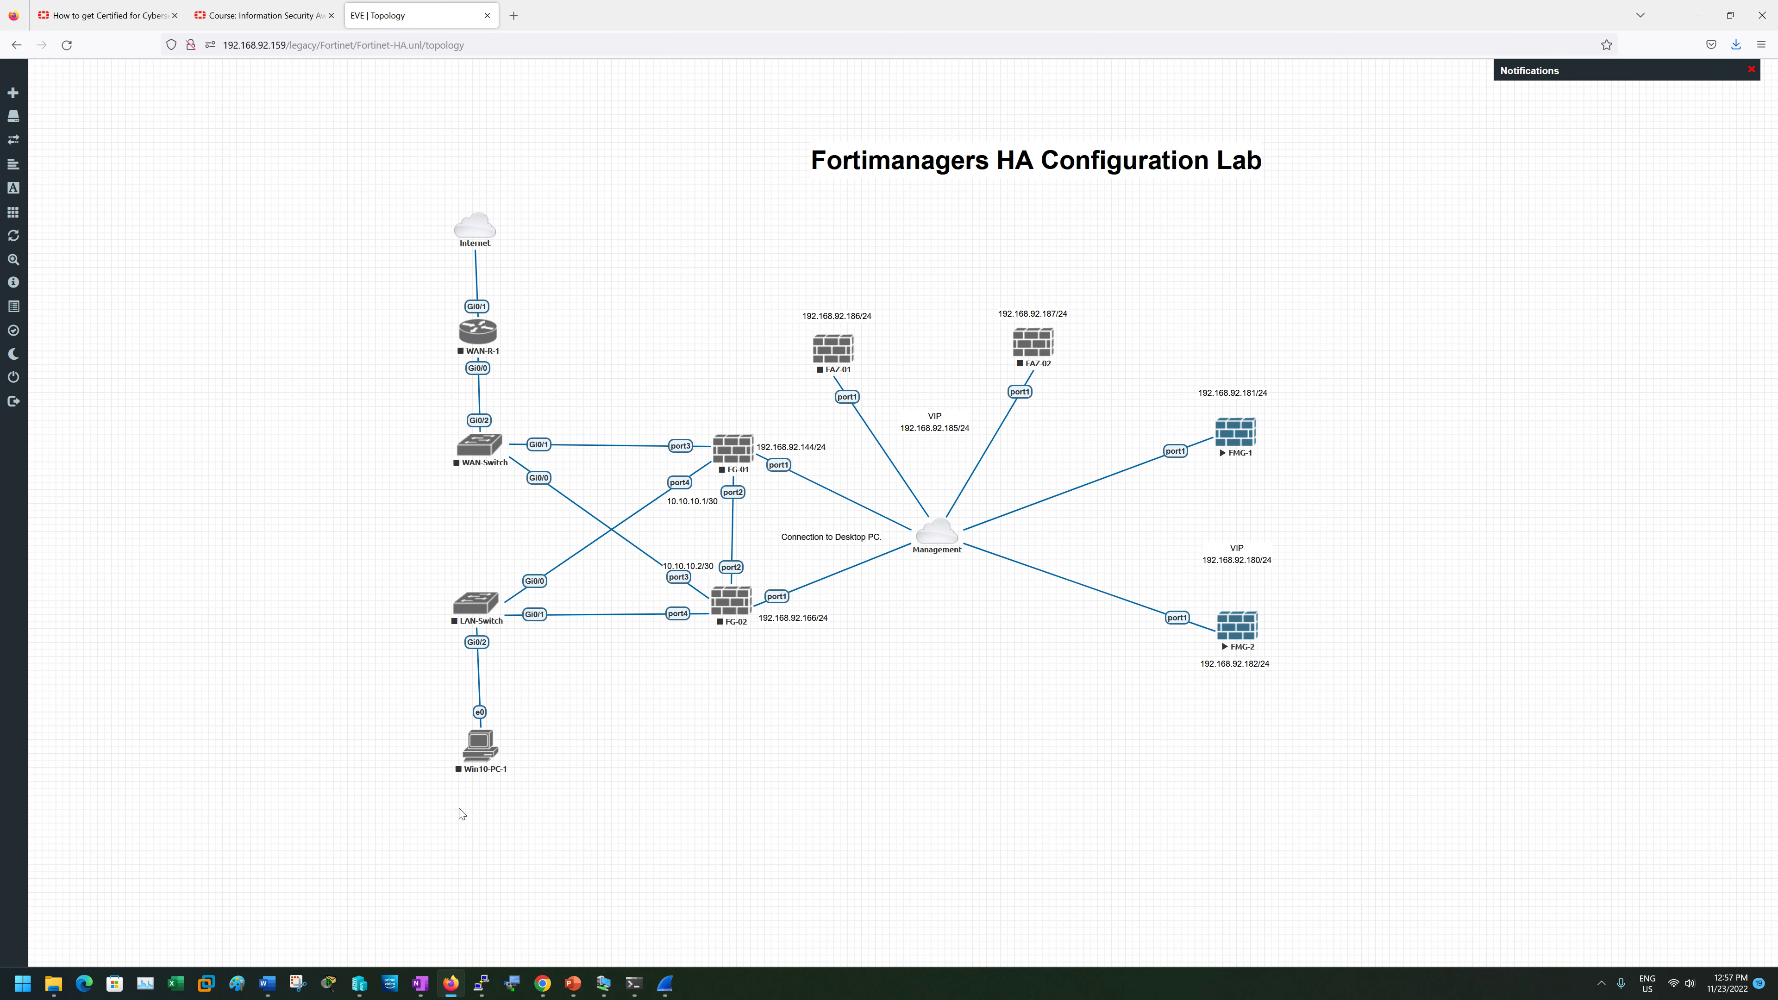
{"action": "right_click", "coordinate": [454, 984]}
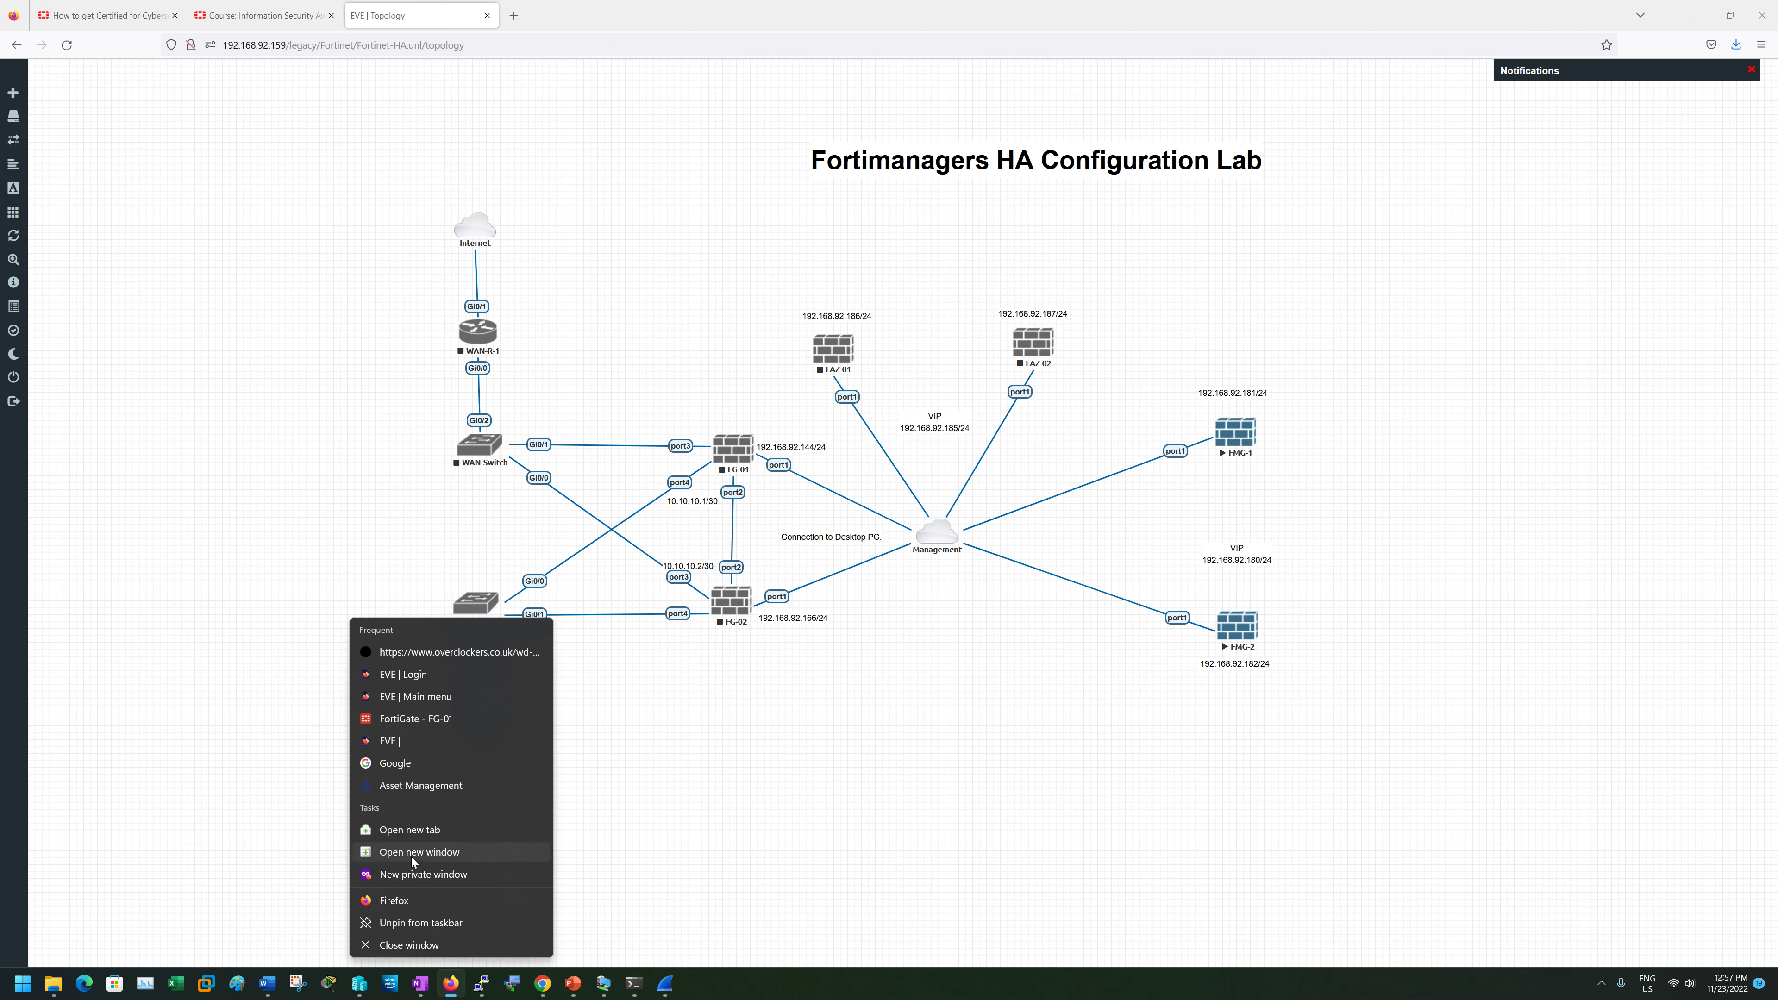
{"action": "left_click", "coordinate": [409, 874]}
{"action": "left_click_drag", "start_coordinate": [441, 10], "coordinate": [528, 134]}
{"action": "left_click", "coordinate": [504, 164]}
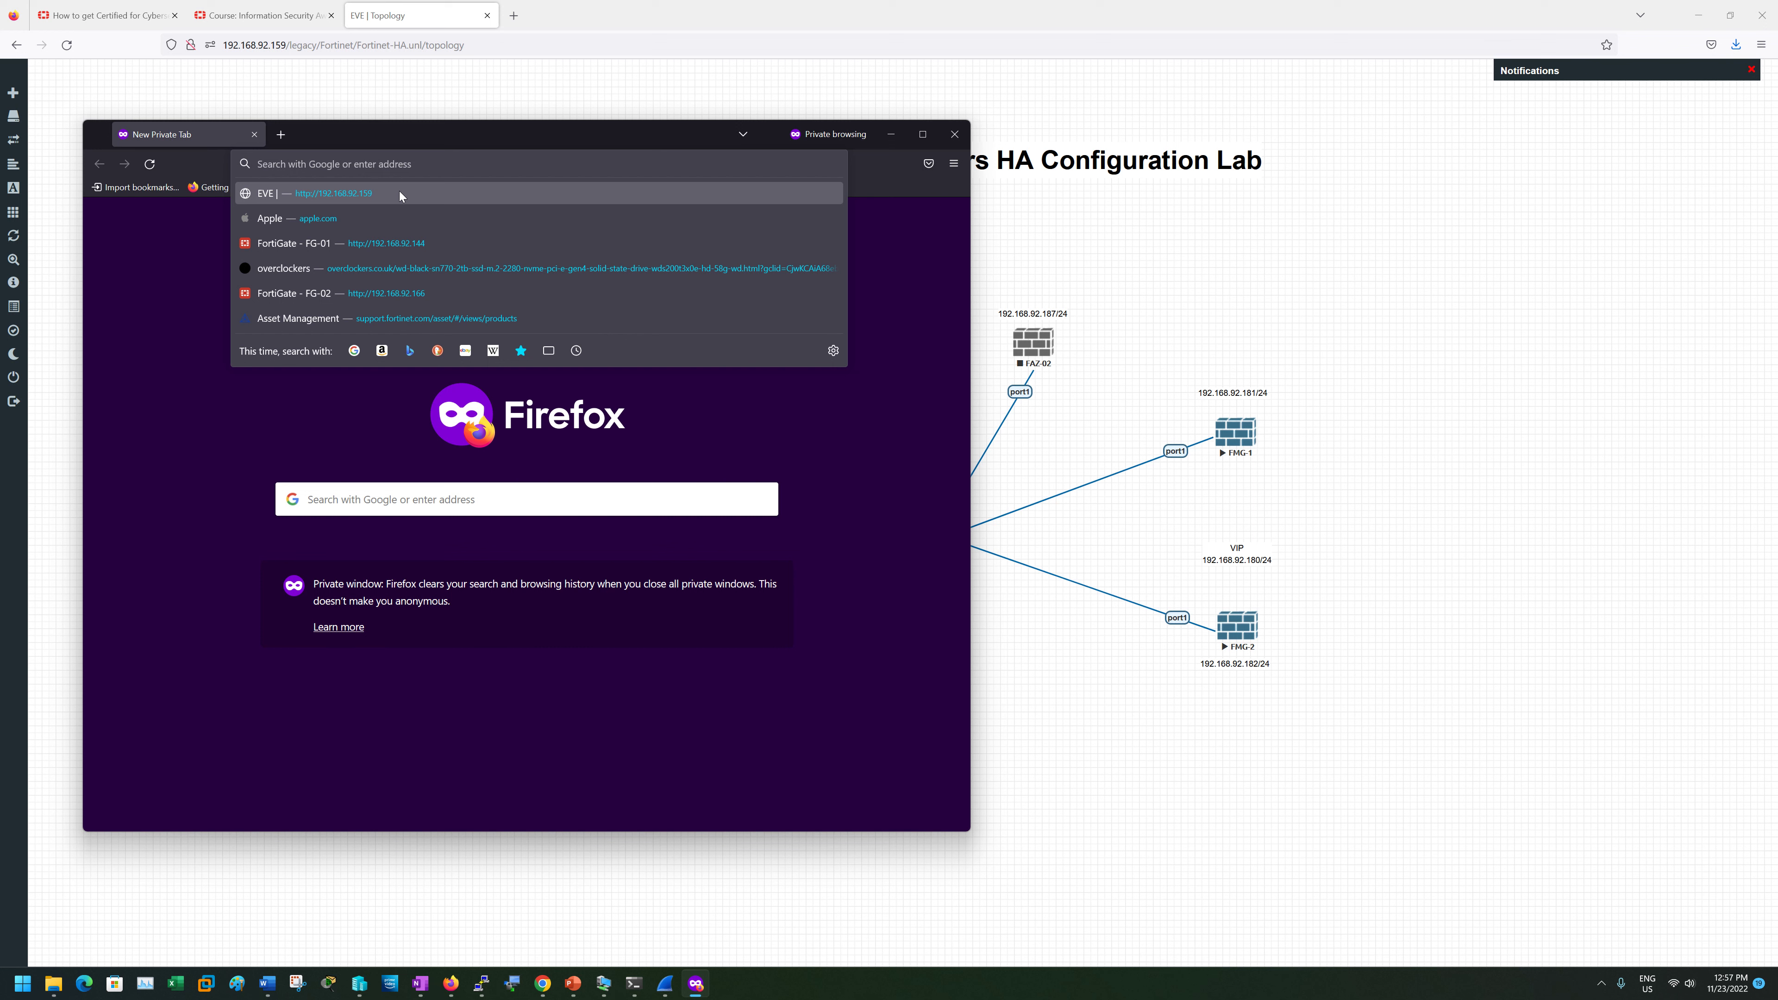
{"action": "left_click", "coordinate": [387, 241]}
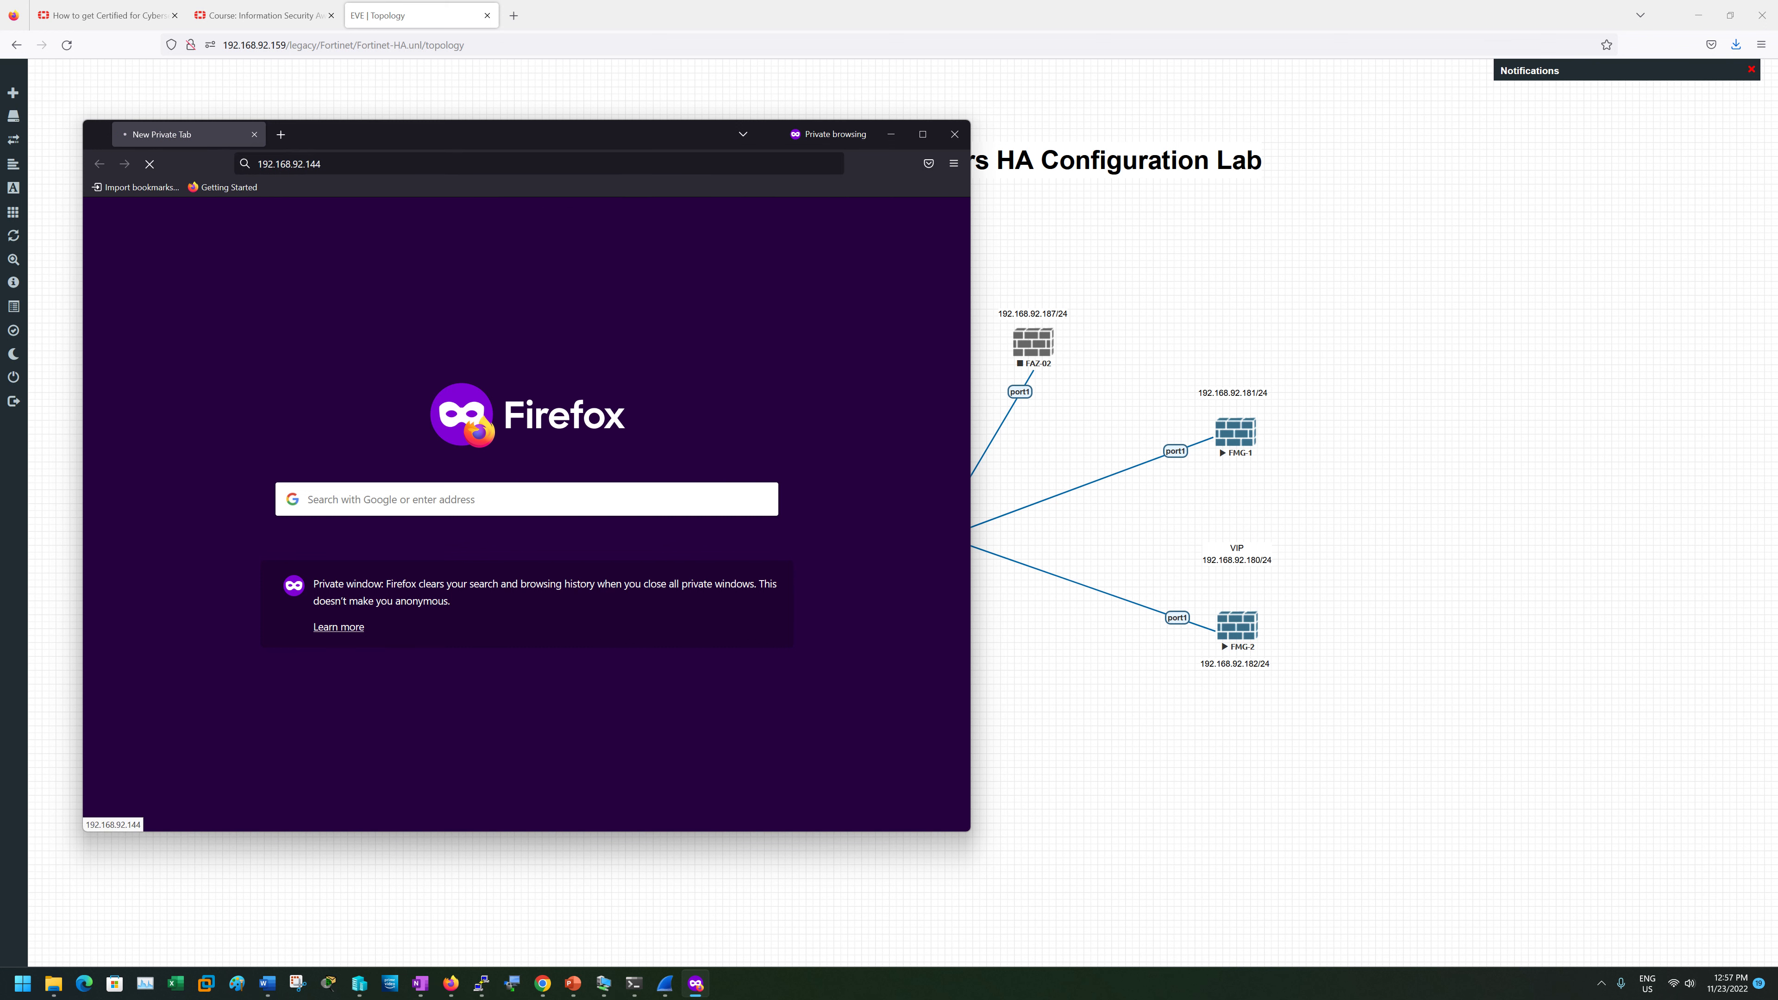
{"action": "type", "text": "/"}
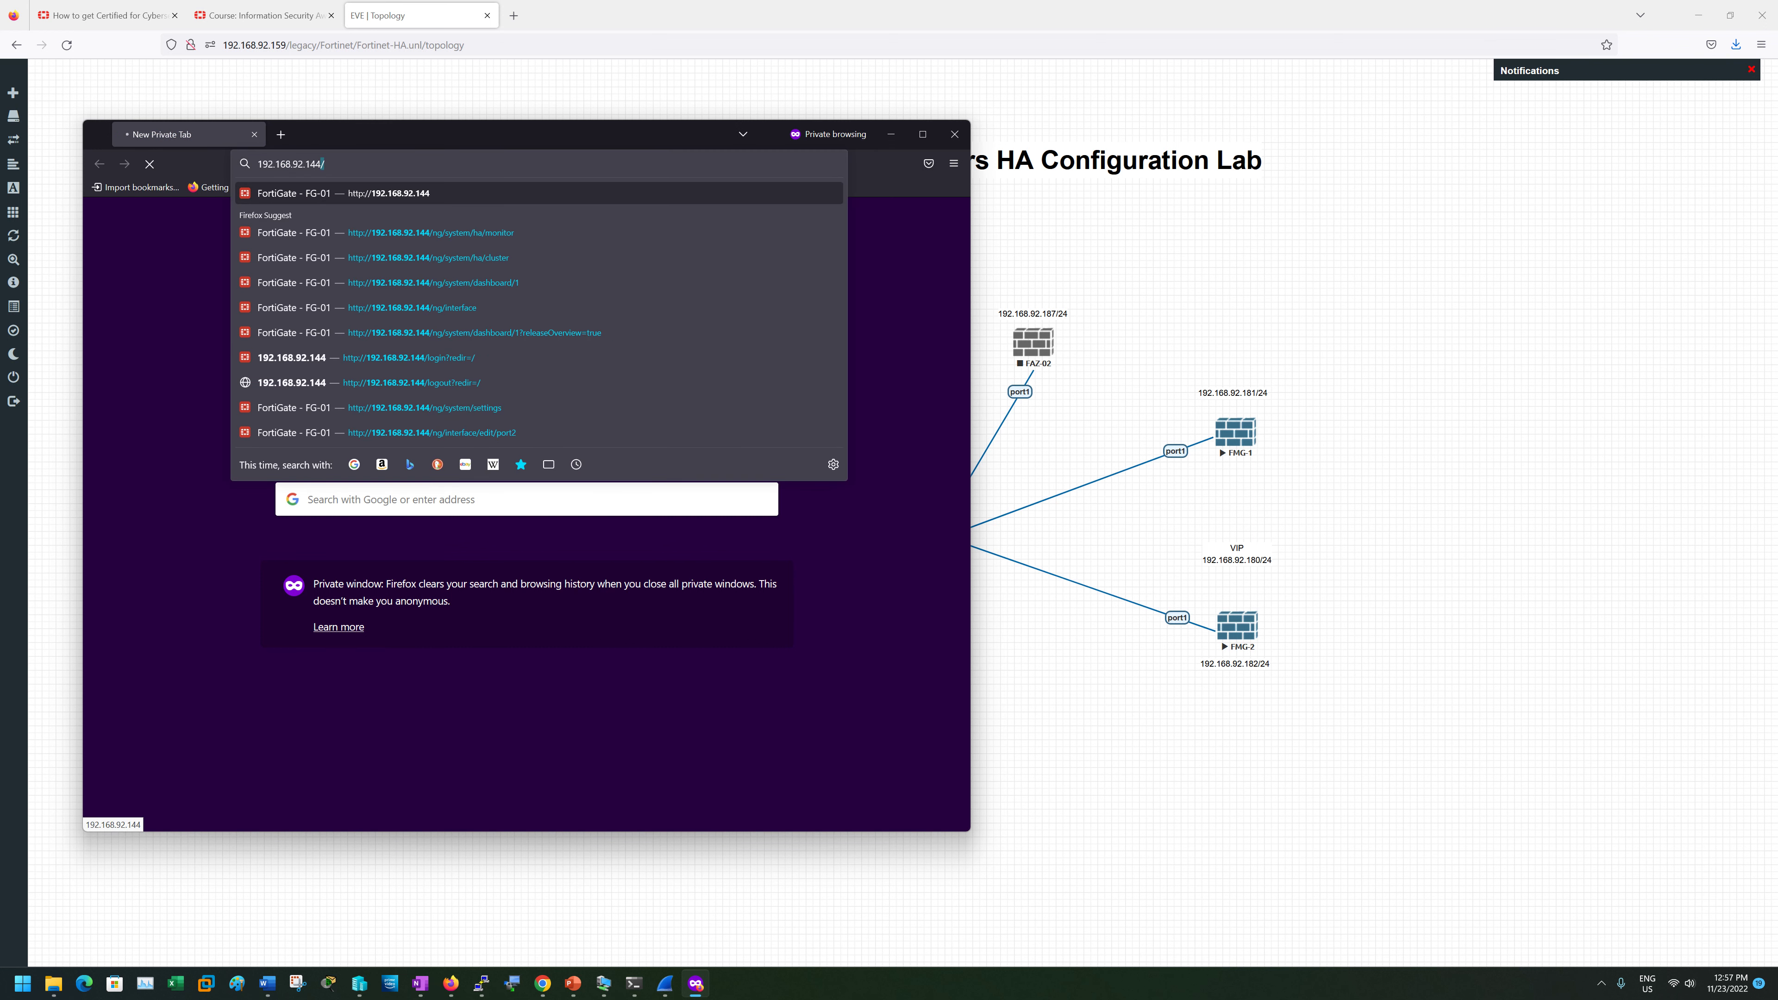
{"action": "key", "text": "BackSpace"}
{"action": "key", "text": "BackSpace"}
{"action": "key", "text": "BackSpace"}
{"action": "key", "text": "BackSpace"}
{"action": "key", "text": "BackSpace"}
{"action": "key", "text": "BackSpace"}
{"action": "key", "text": "BackSpace"}
{"action": "key", "text": "BackSpace"}
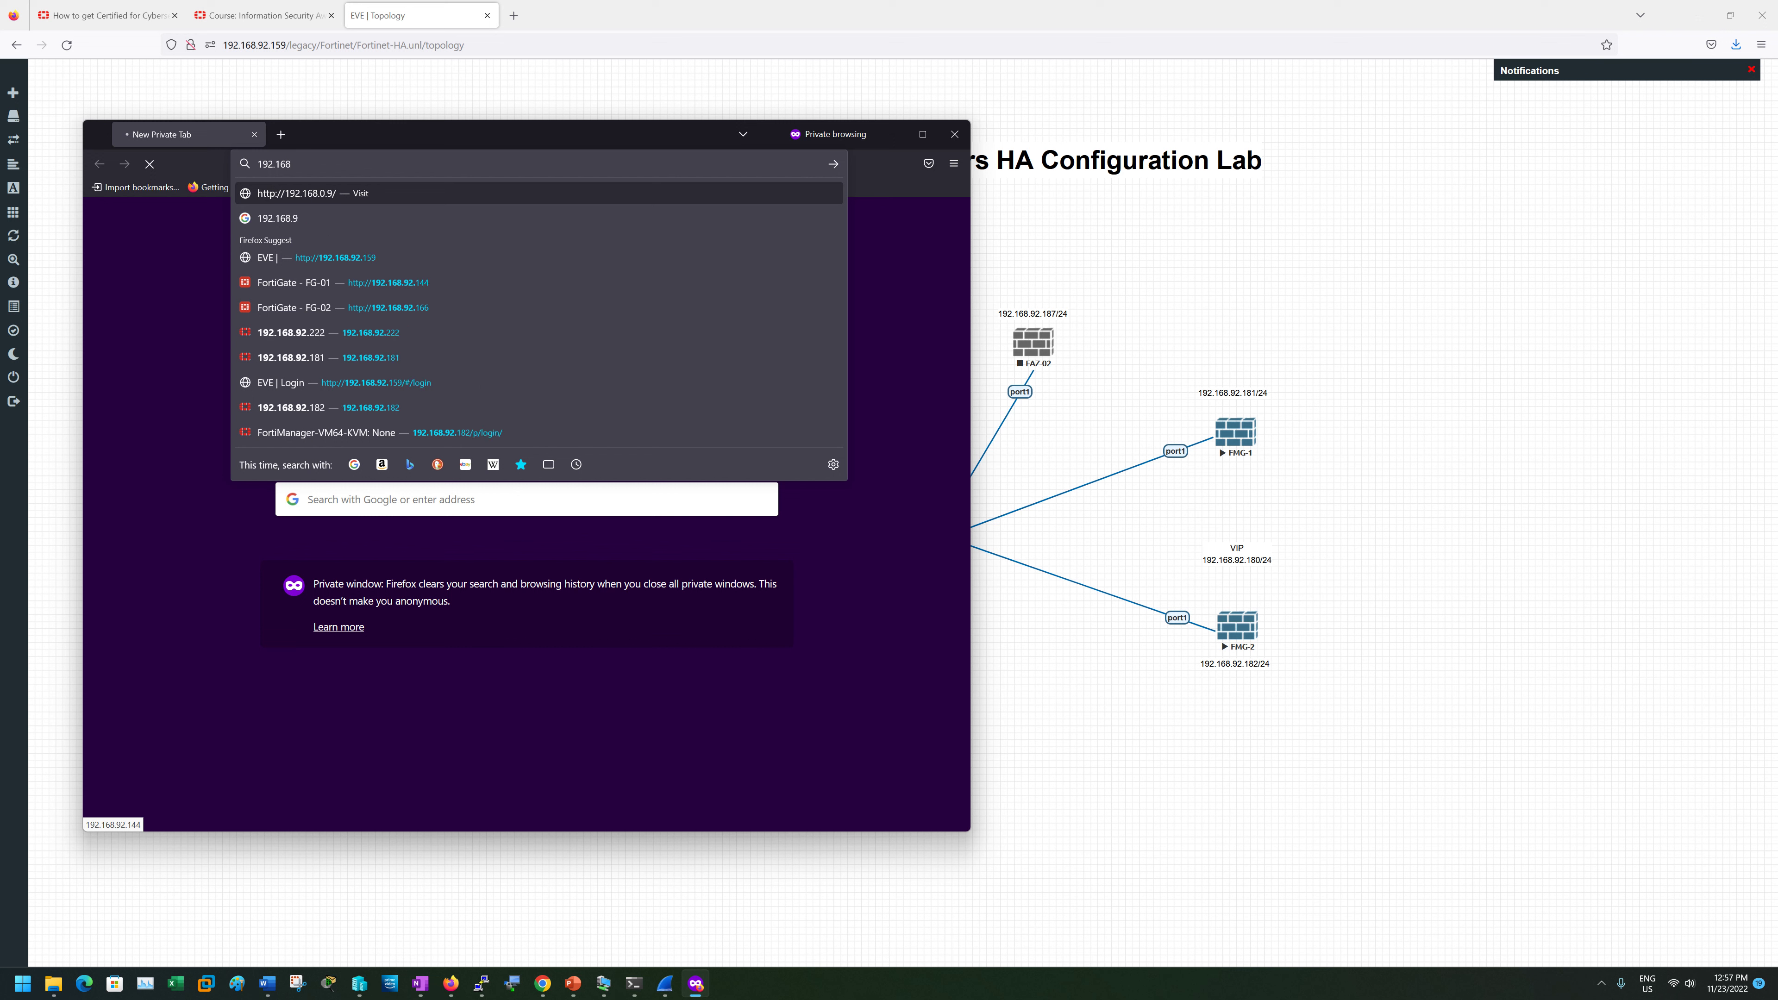
{"action": "key", "text": "BackSpace"}
{"action": "key", "text": "BackSpace"}
{"action": "key", "text": "BackSpace"}
{"action": "key", "text": "BackSpace"}
{"action": "key", "text": "BackSpace"}
{"action": "key", "text": "BackSpace"}
{"action": "key", "text": "BackSpace"}
{"action": "type", "text": "https:"}
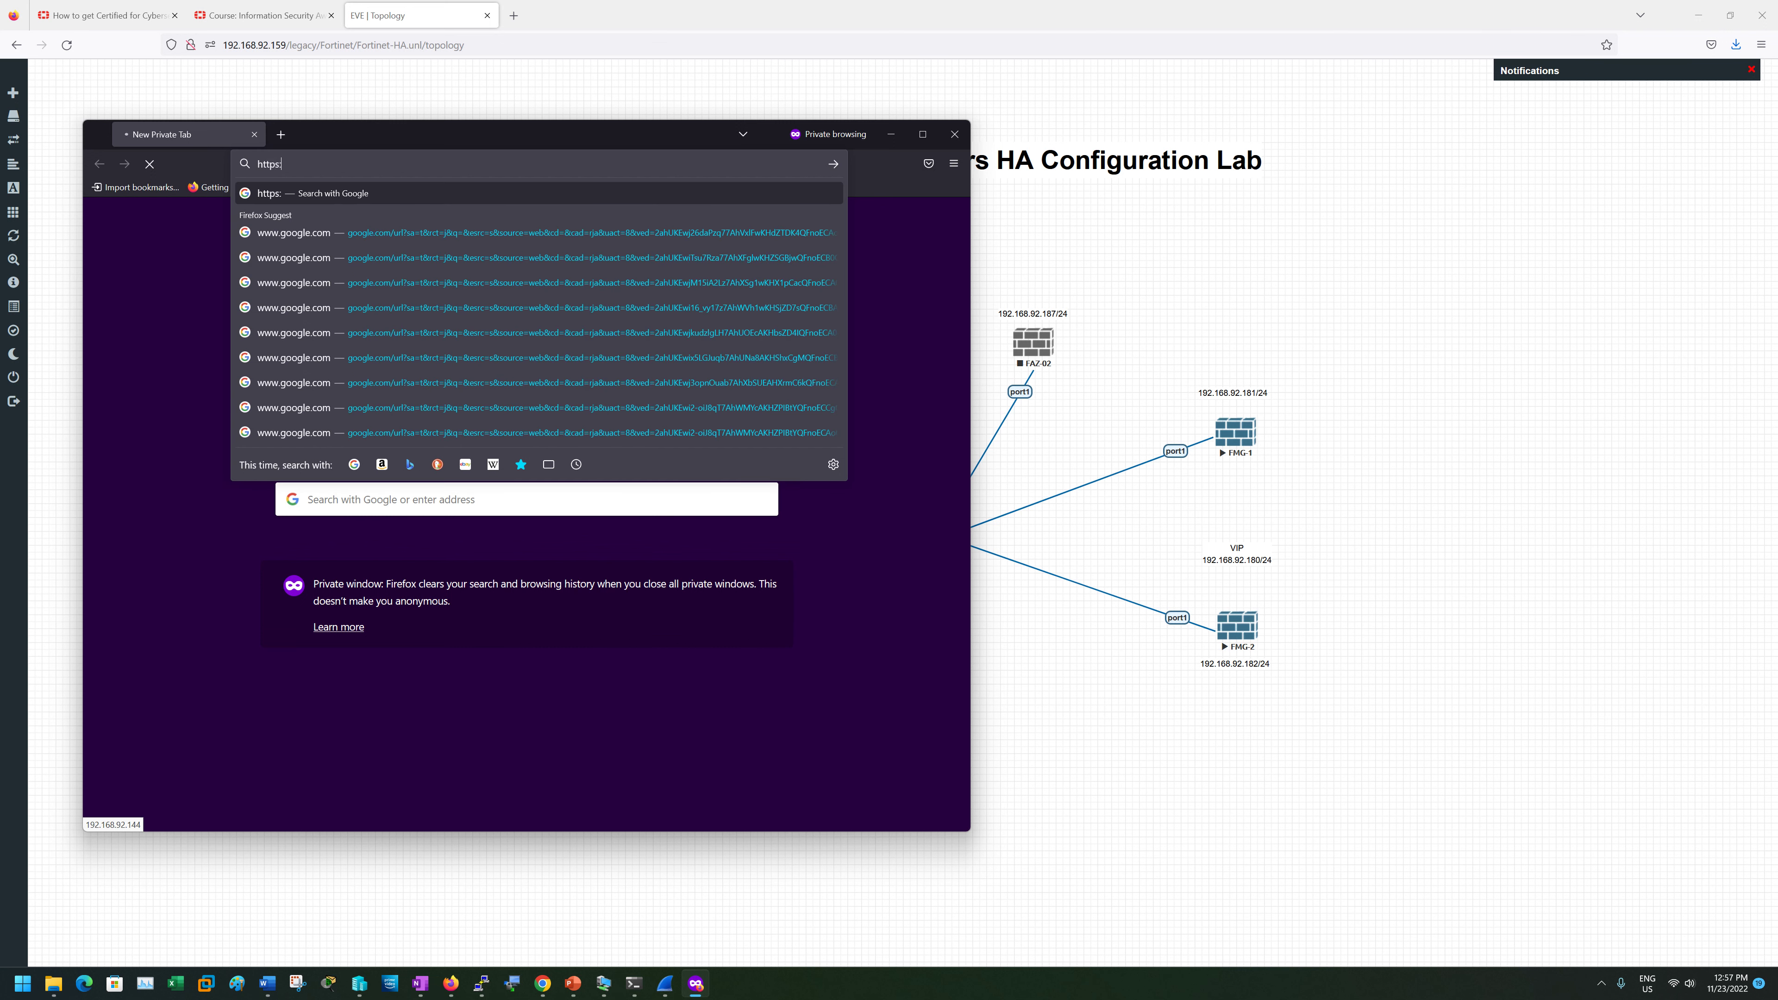
{"action": "type", "text": "//192."}
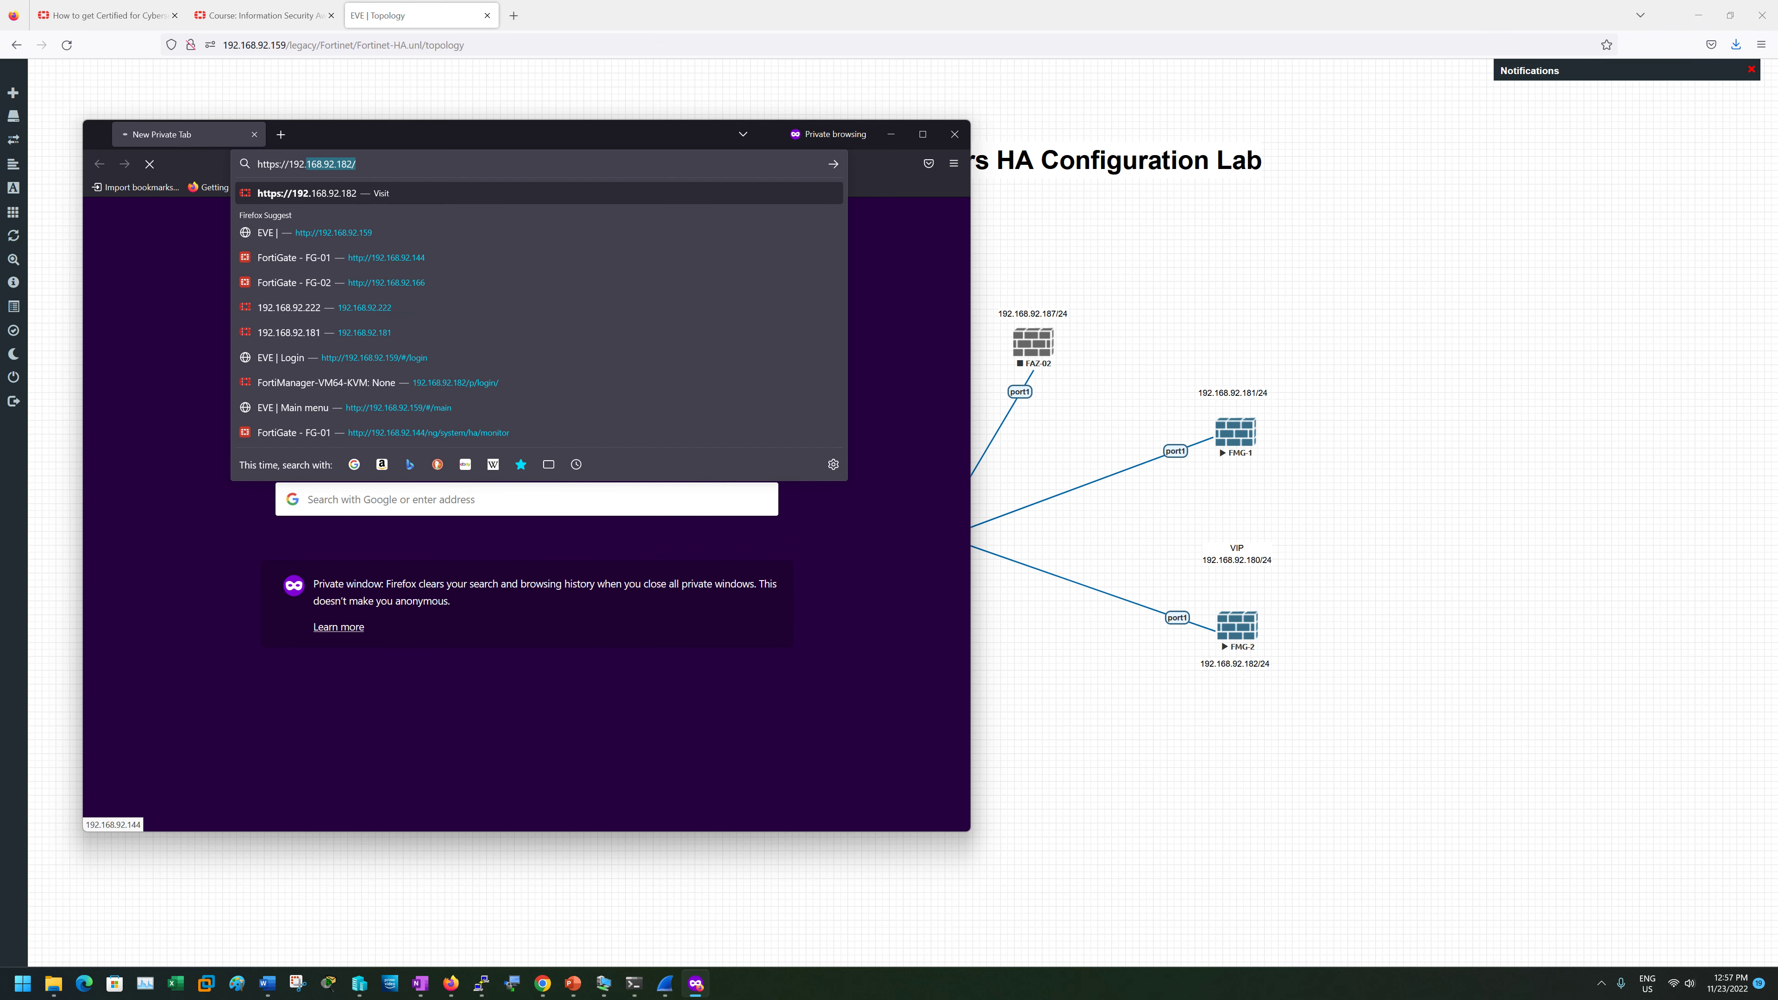
{"action": "type", "text": "168.92.181"}
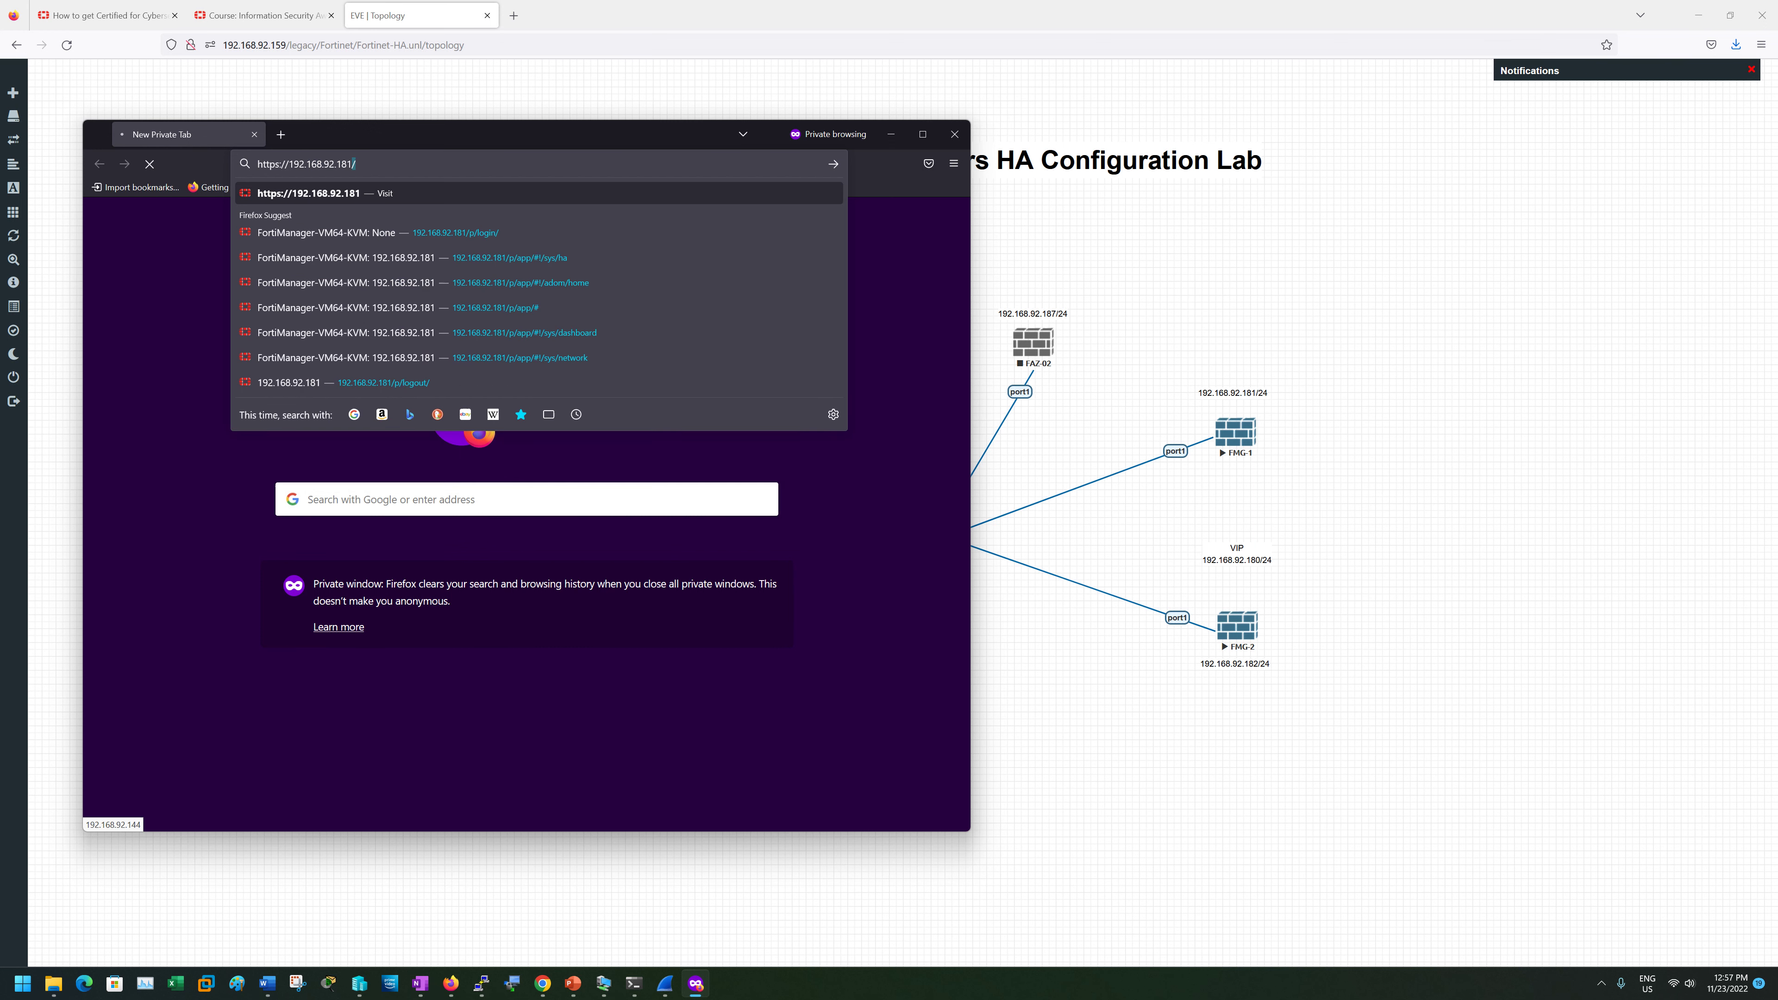
{"action": "key", "text": "Return"}
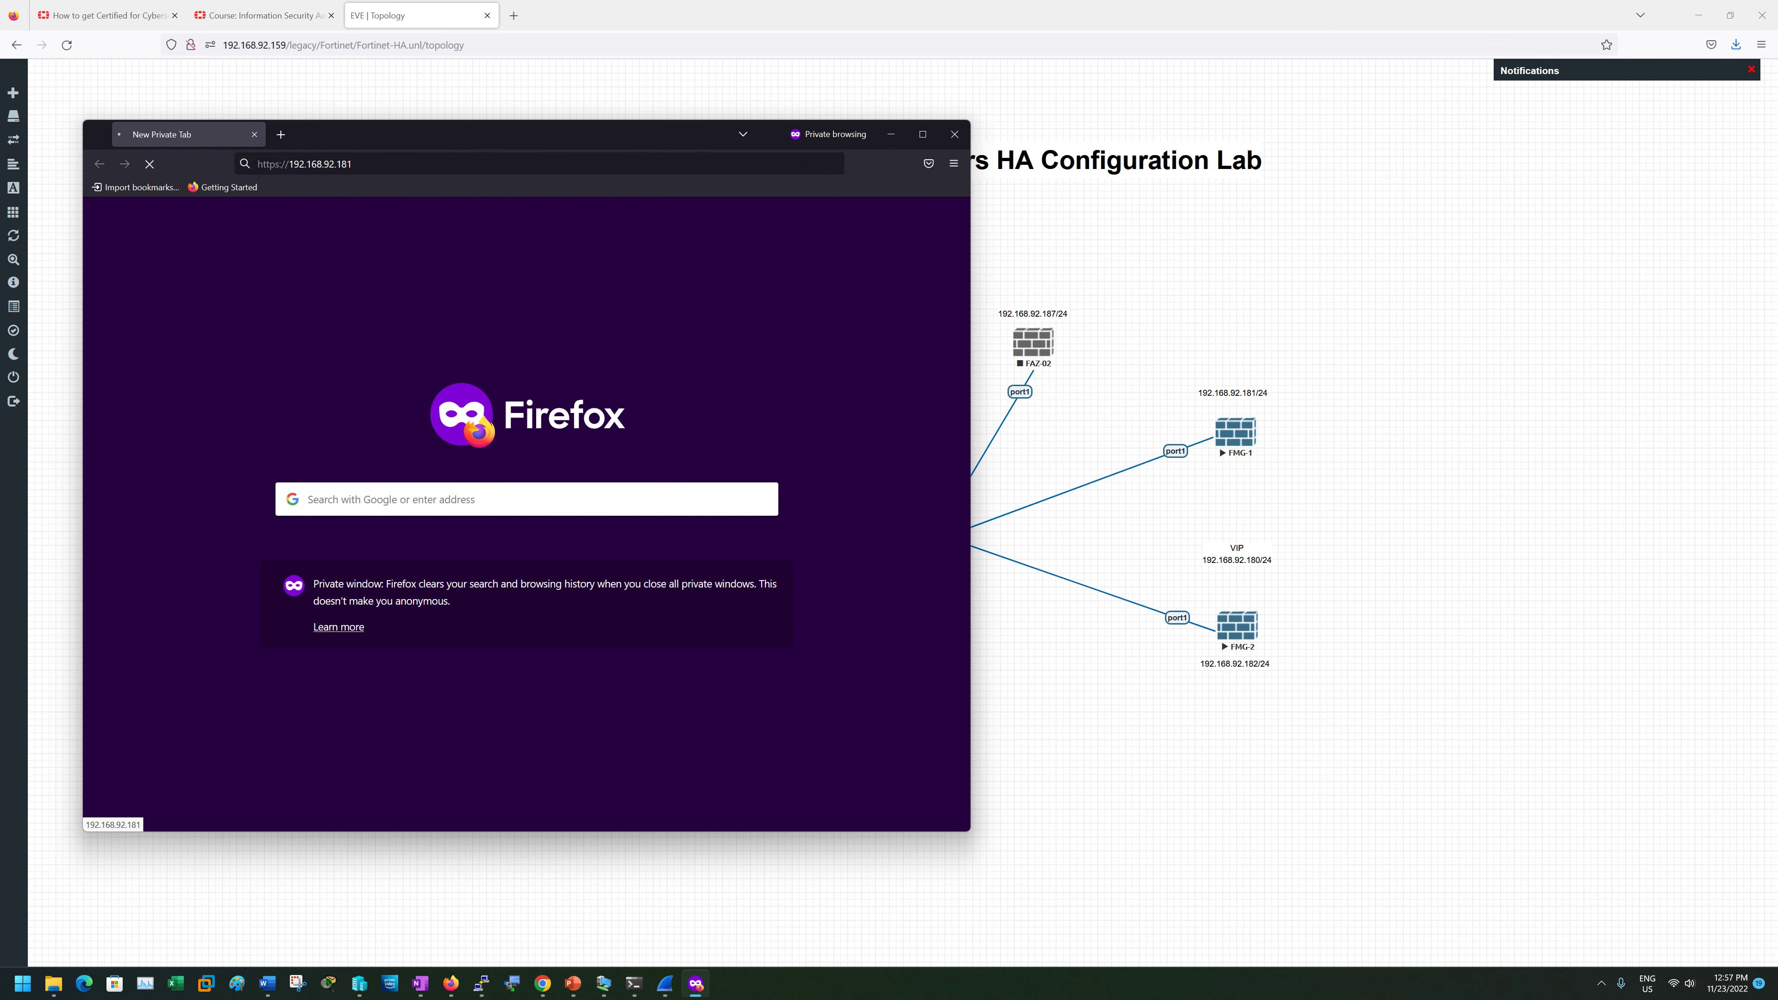
{"action": "left_click", "coordinate": [281, 133]}
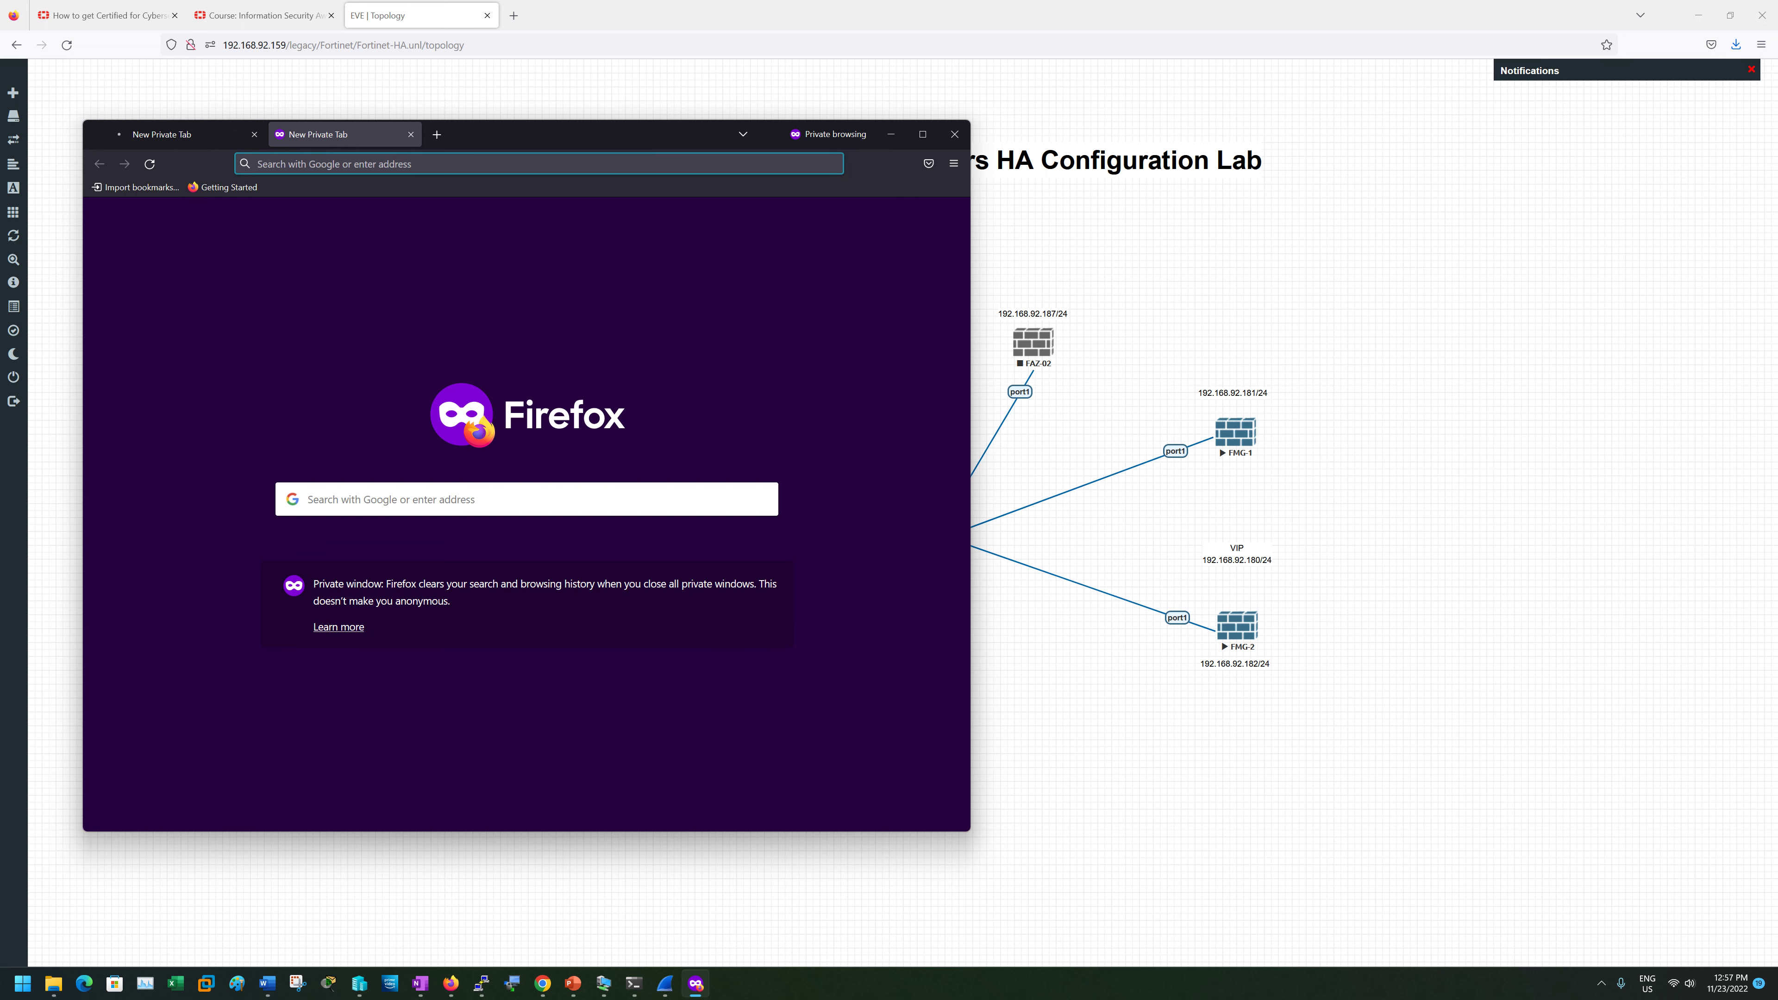
{"action": "type", "text": "https:/"}
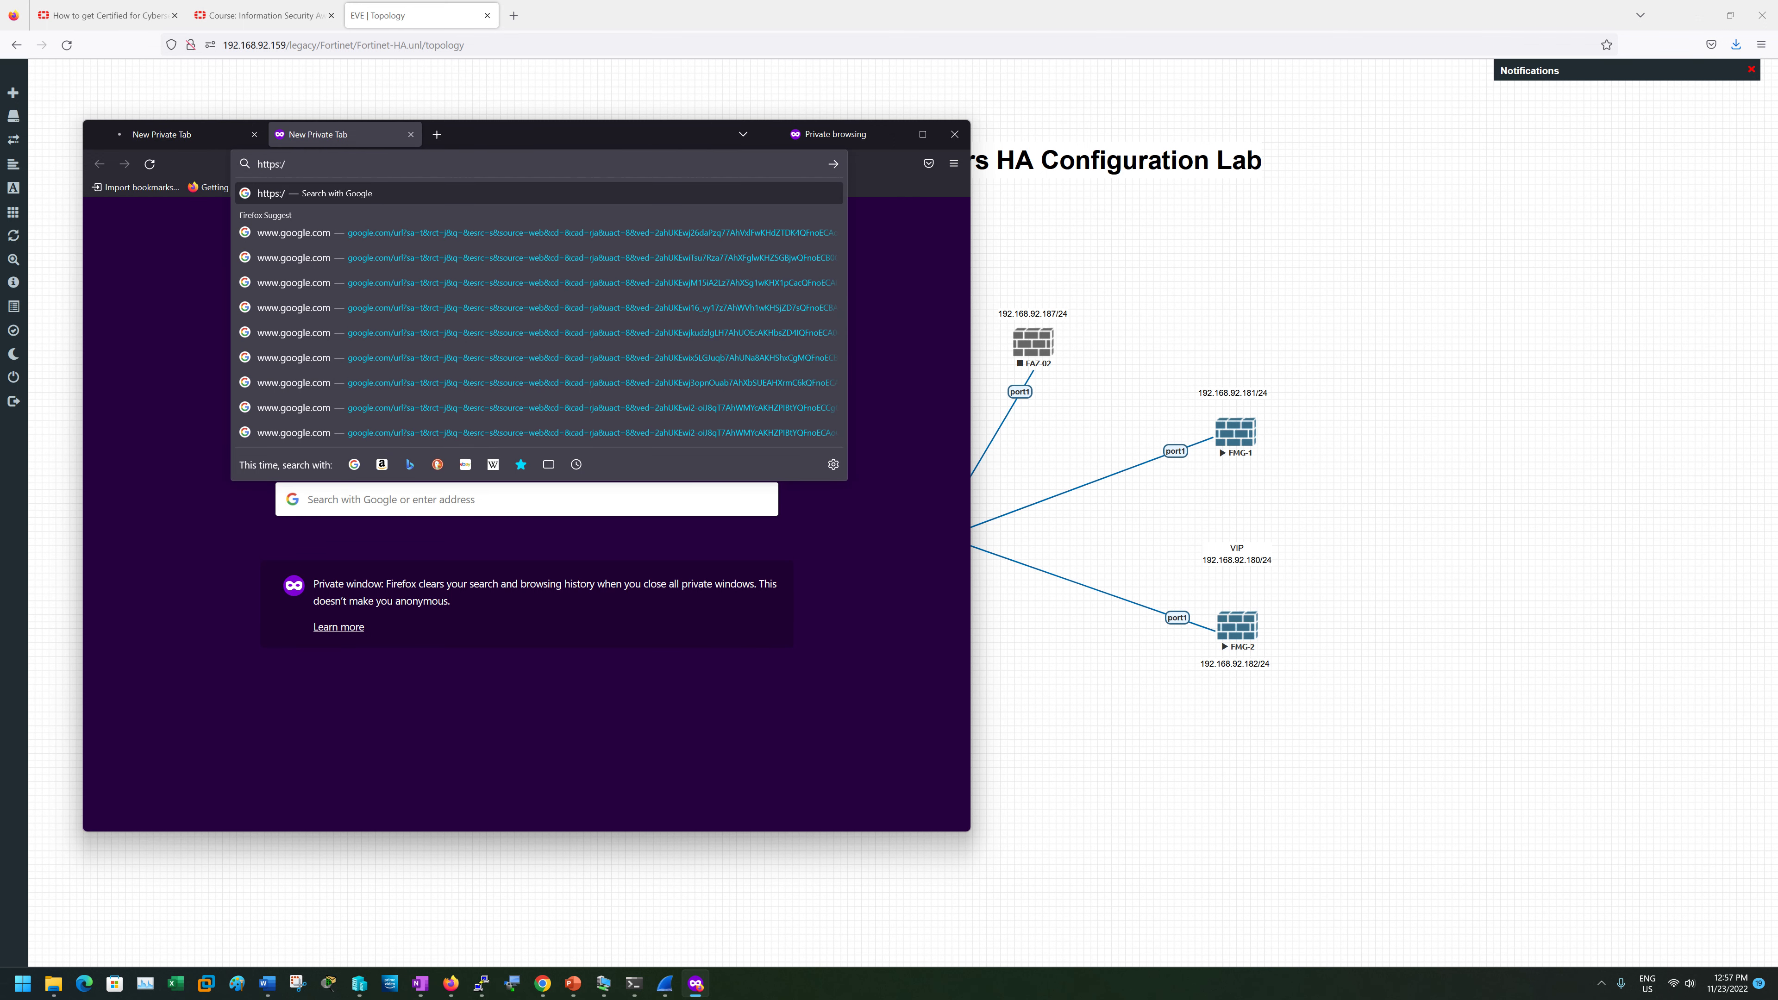
{"action": "type", "text": "/192.168.92.182/"}
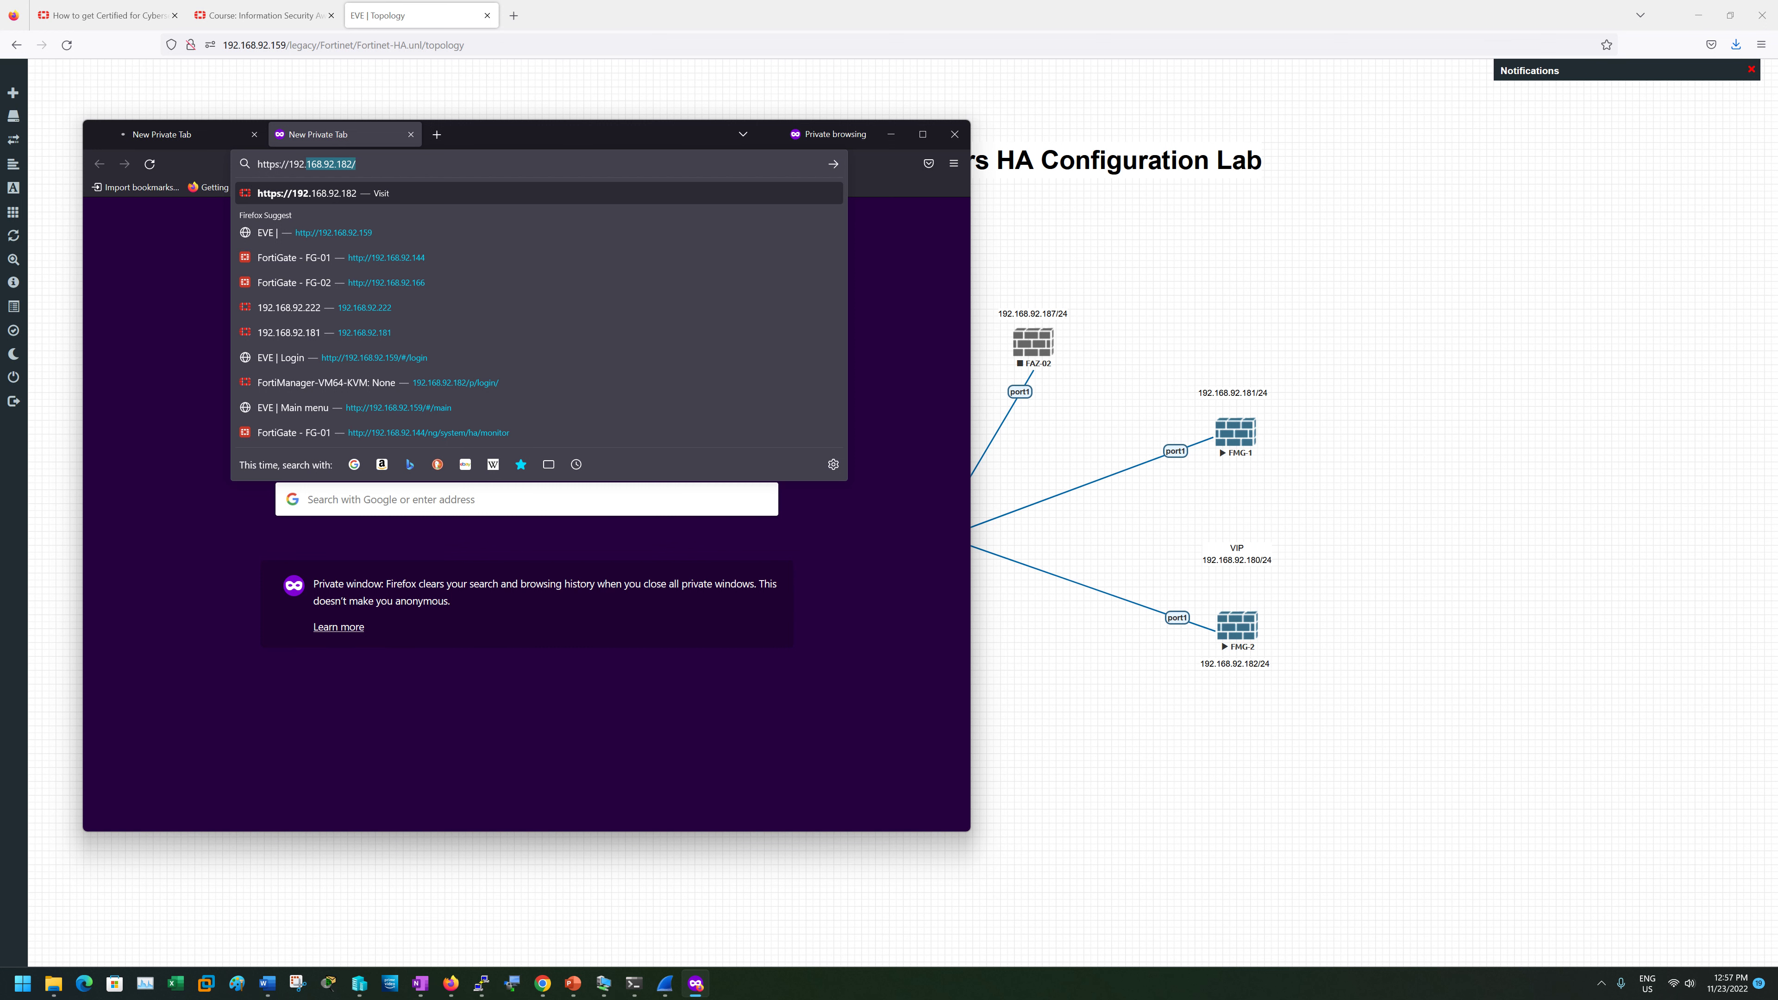
{"action": "key", "text": "Return"}
{"action": "left_click", "coordinate": [185, 134]}
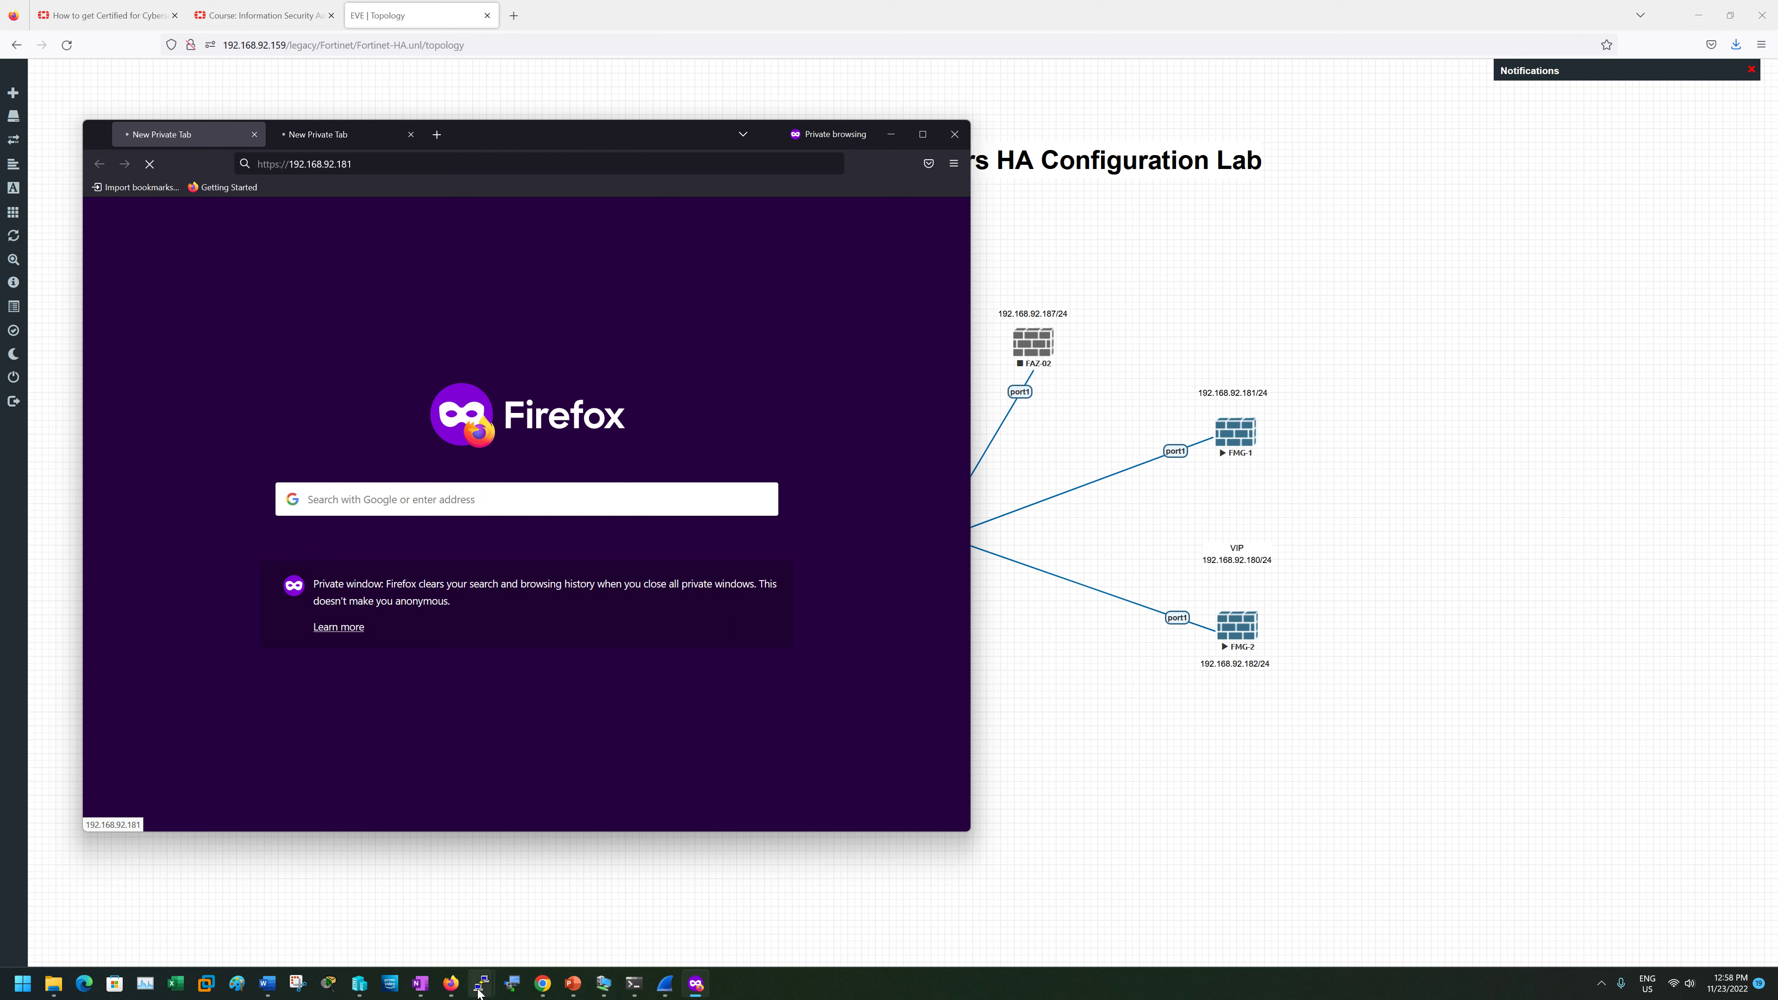
- Arrange the FMG-1 and FMG-2 console windows and get a fresh login prompt on FMG-1
{"action": "mouse_move", "coordinate": [481, 984]}
{"action": "left_click", "coordinate": [428, 909]}
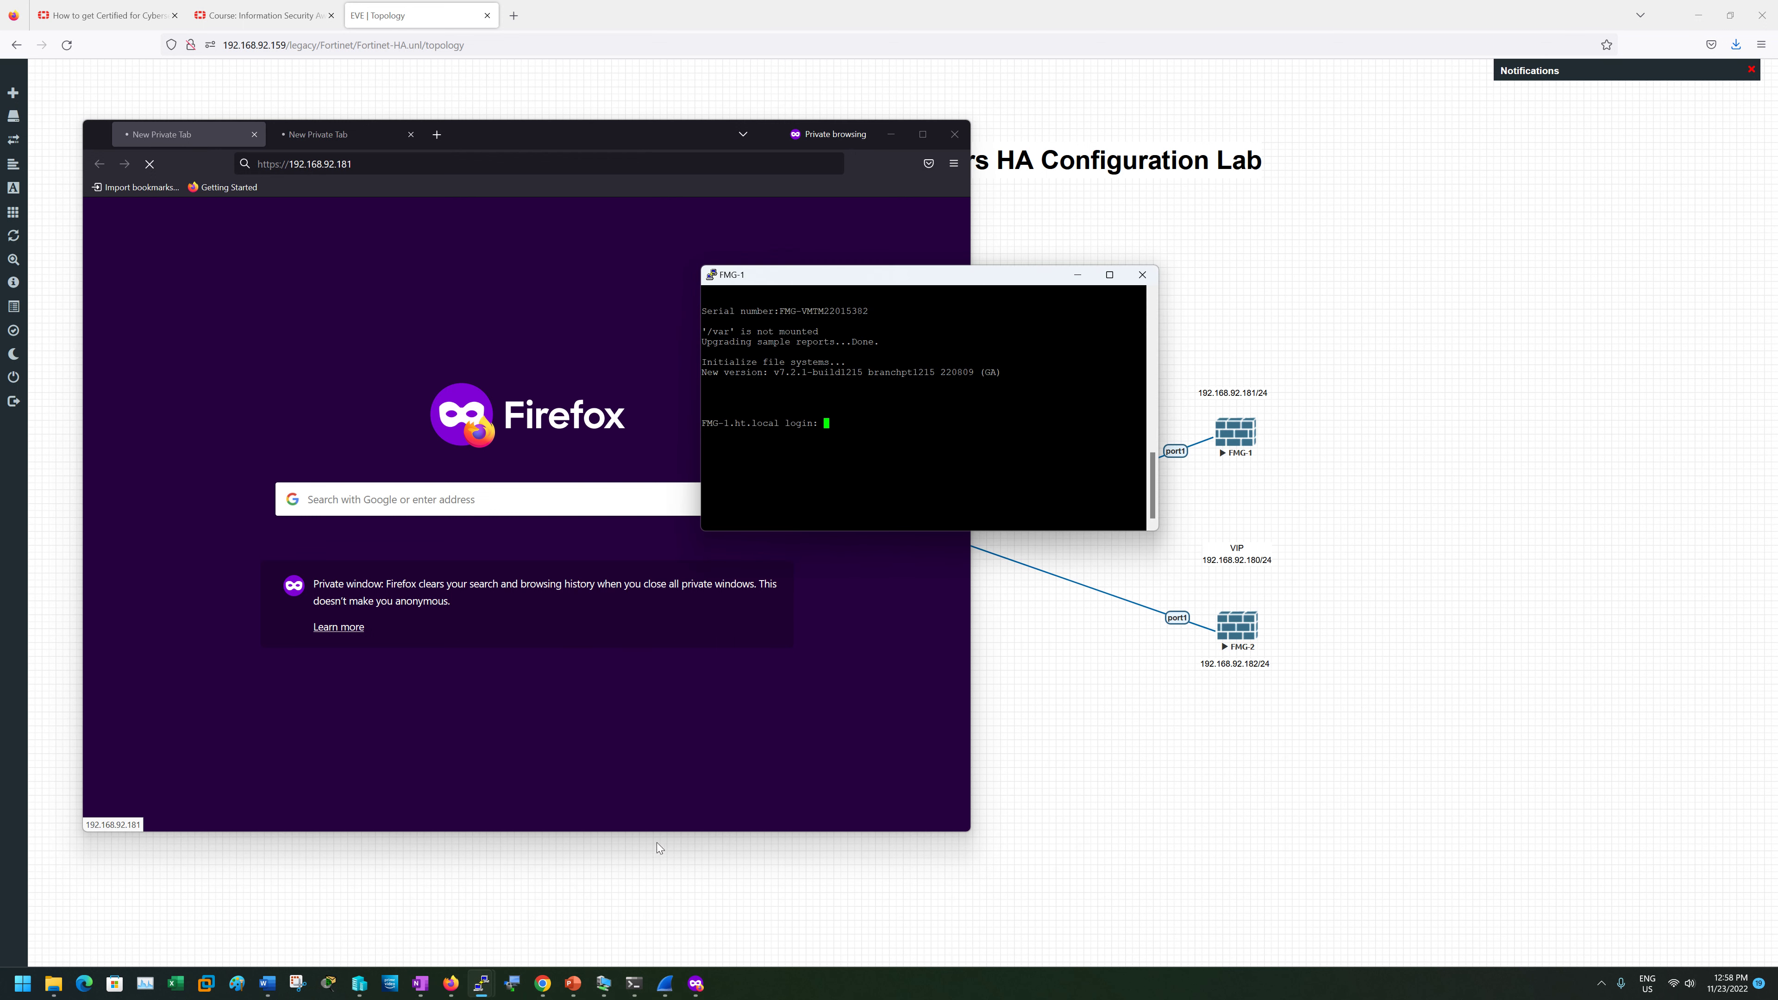
{"action": "mouse_move", "coordinate": [481, 984]}
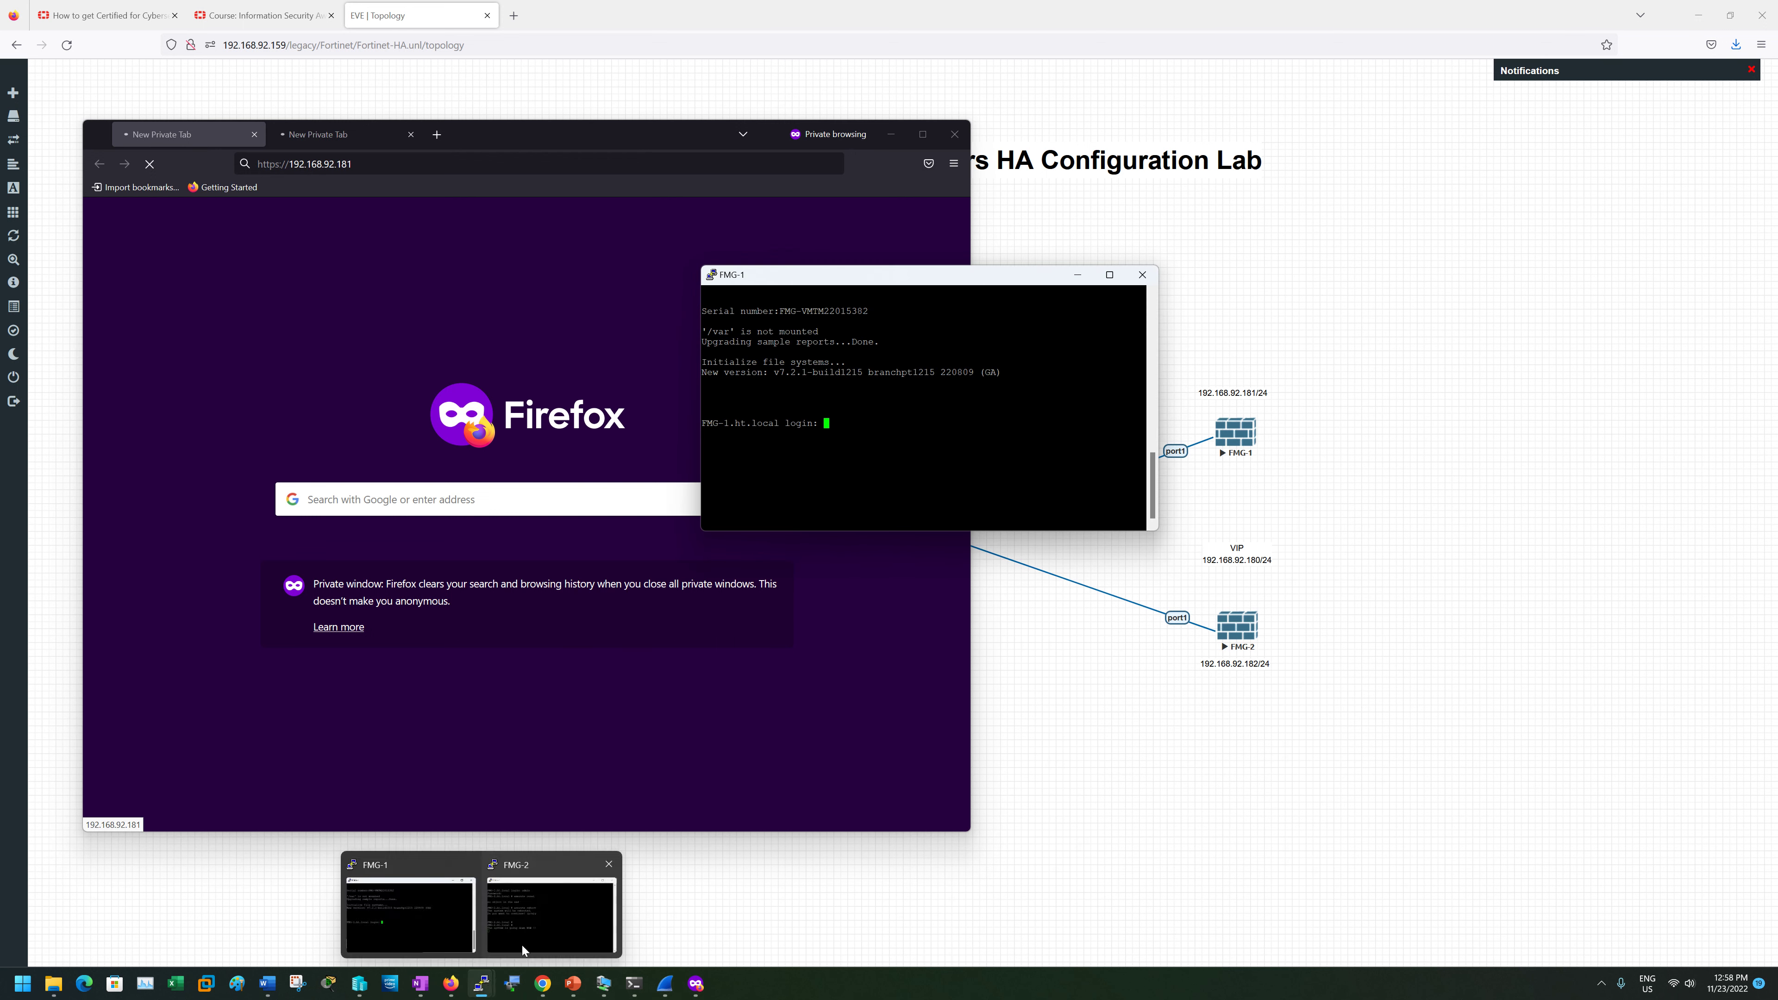
{"action": "left_click", "coordinate": [543, 909]}
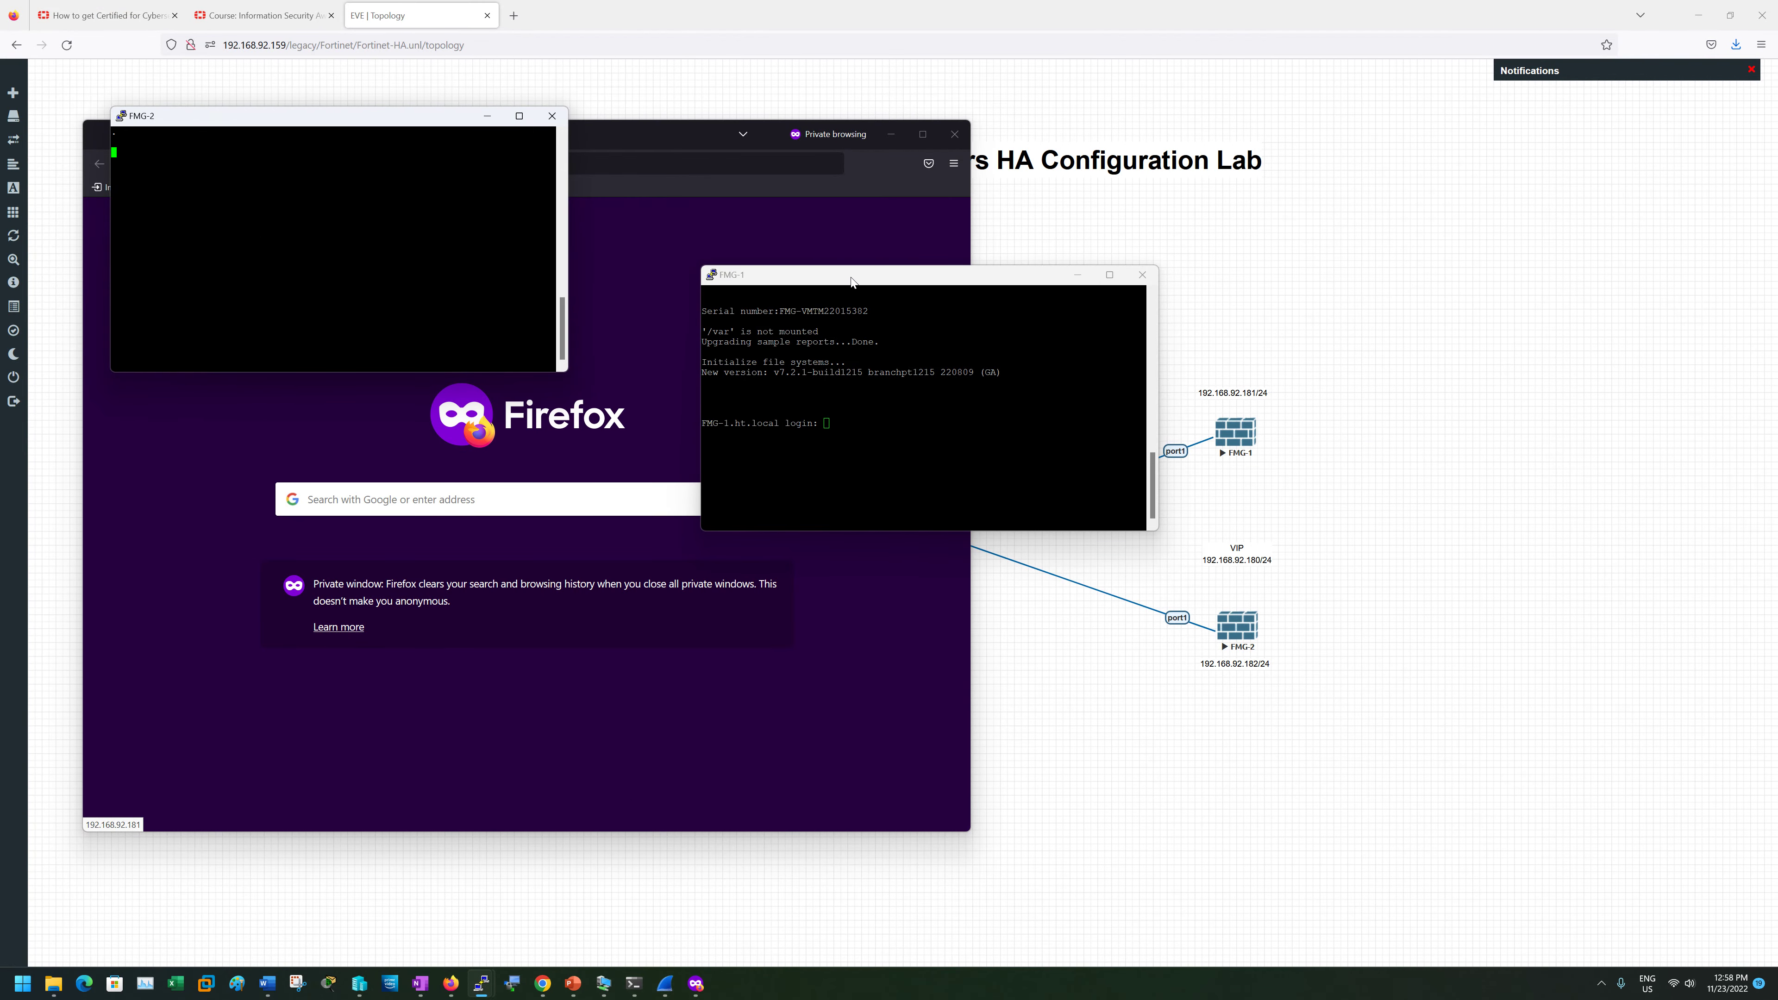
{"action": "left_click_drag", "start_coordinate": [851, 273], "coordinate": [1250, 269]}
{"action": "left_click", "coordinate": [293, 364]}
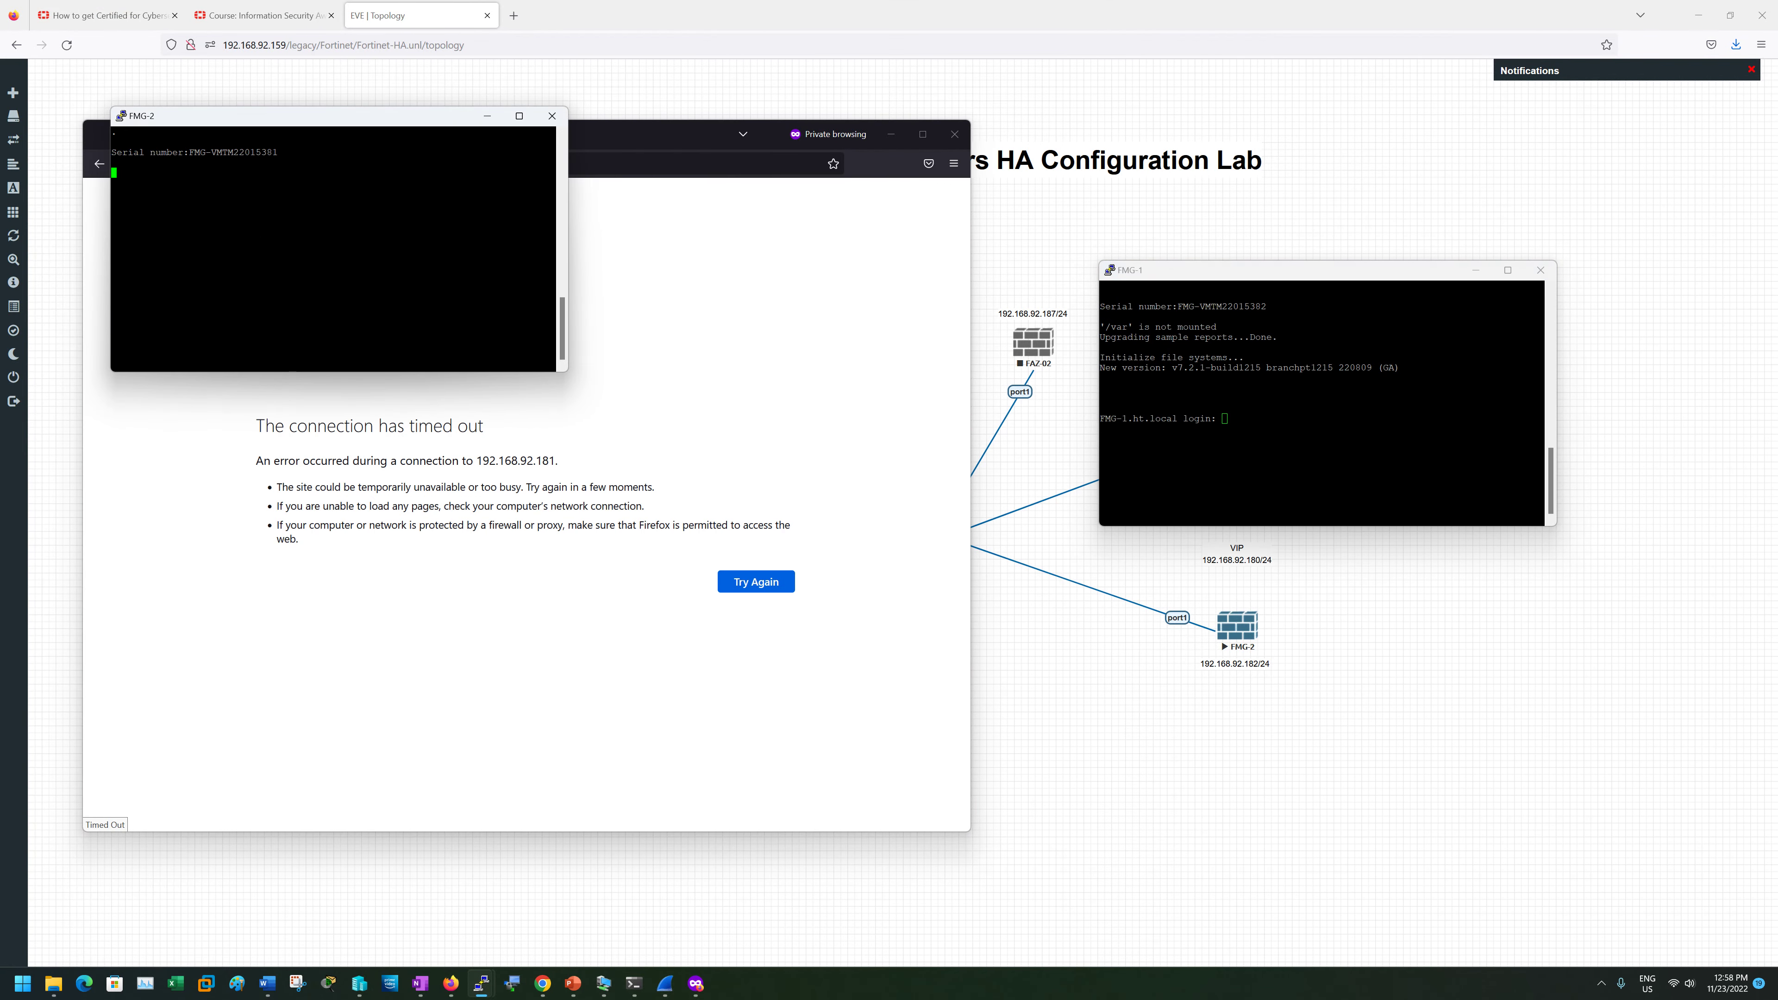
{"action": "left_click", "coordinate": [1301, 447]}
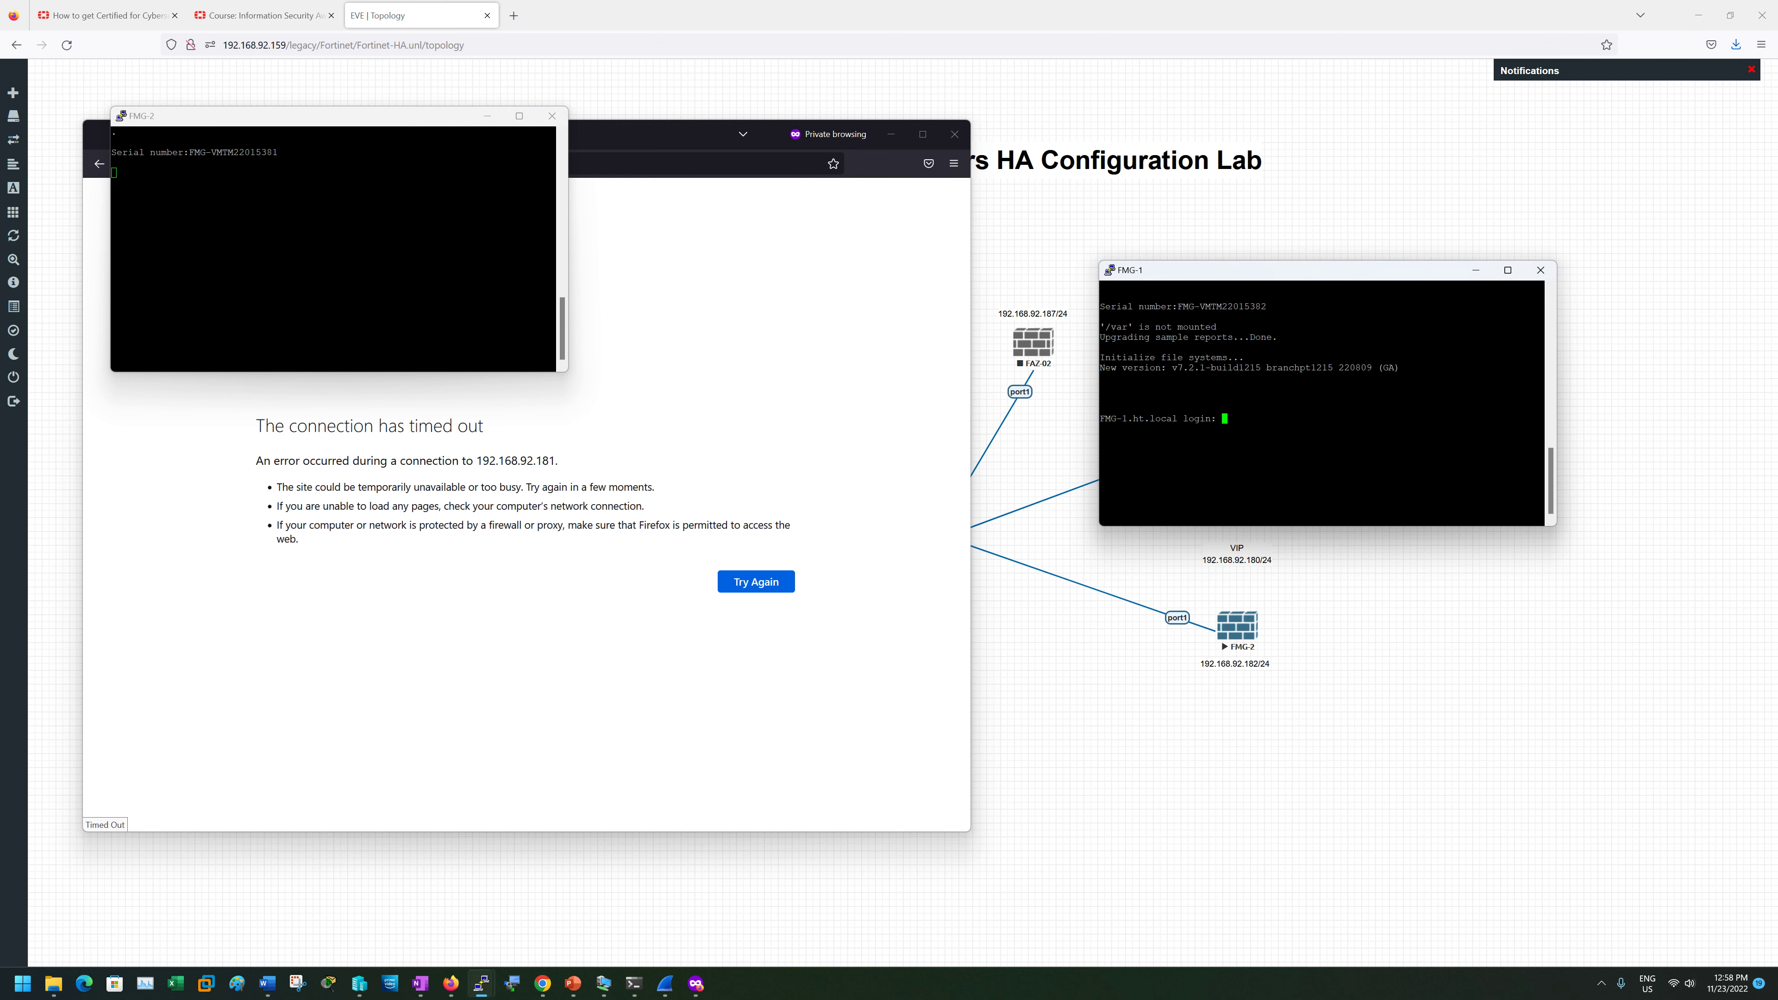
{"action": "key", "text": "Return"}
{"action": "left_click", "coordinate": [483, 123]}
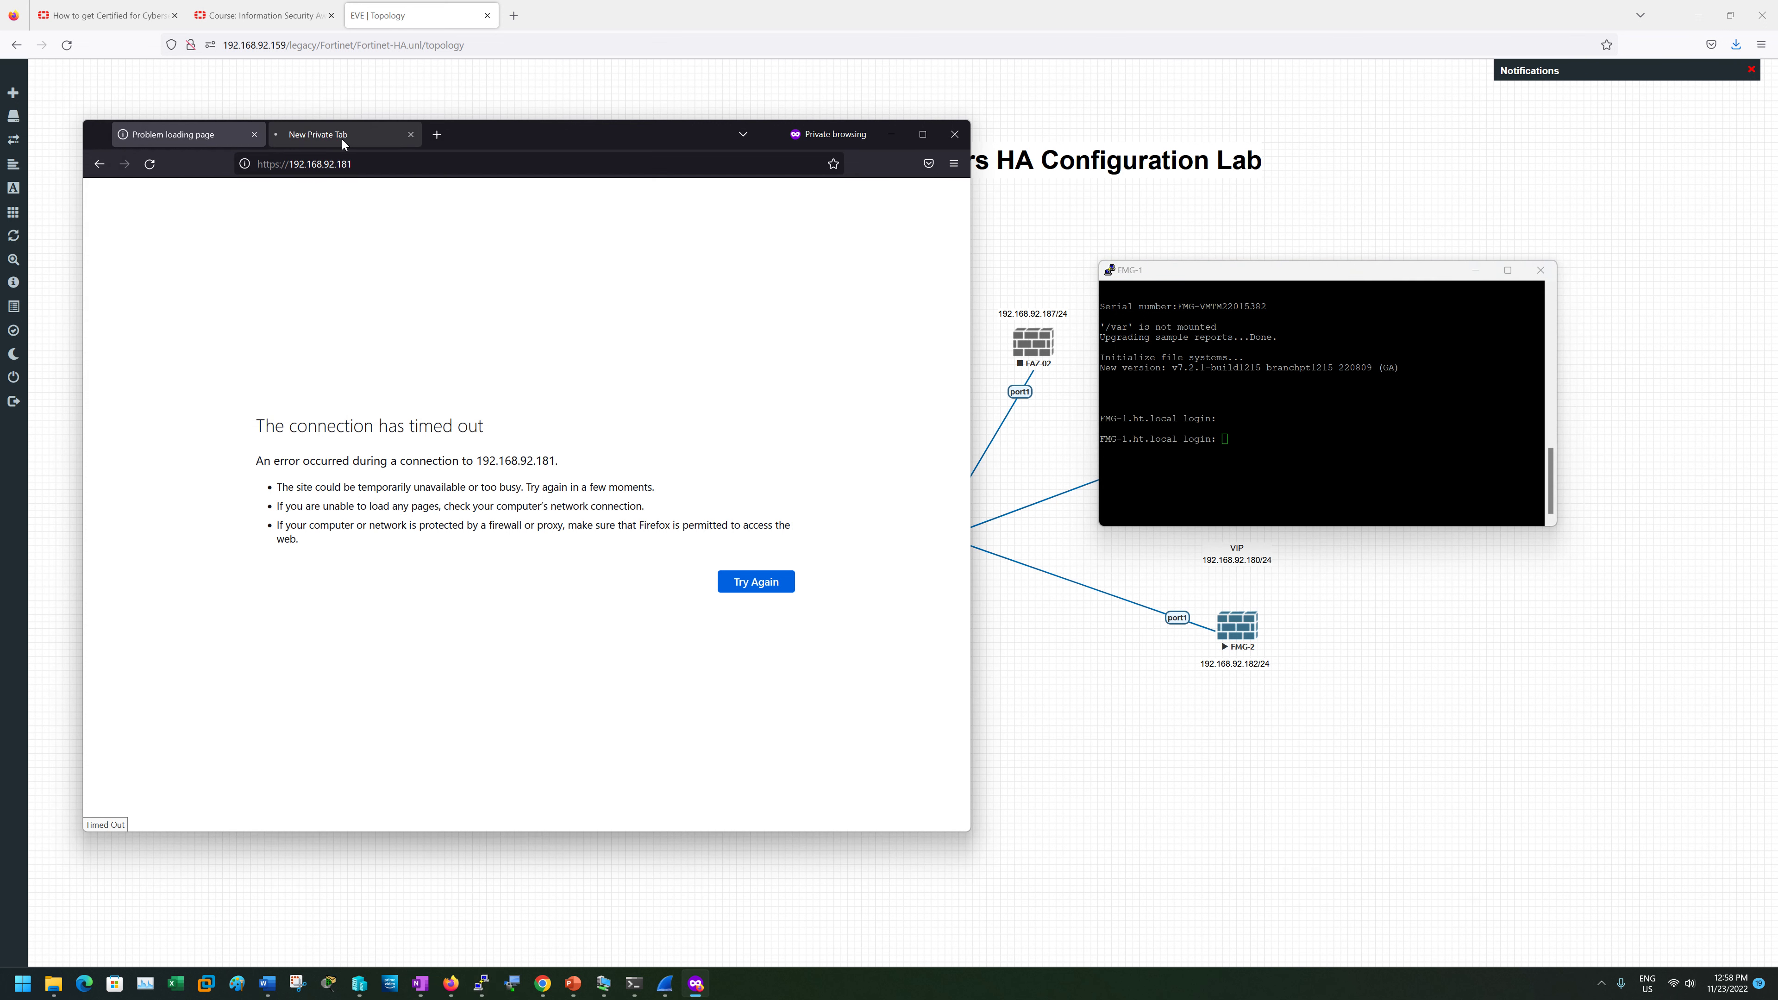
{"action": "left_click", "coordinate": [341, 139]}
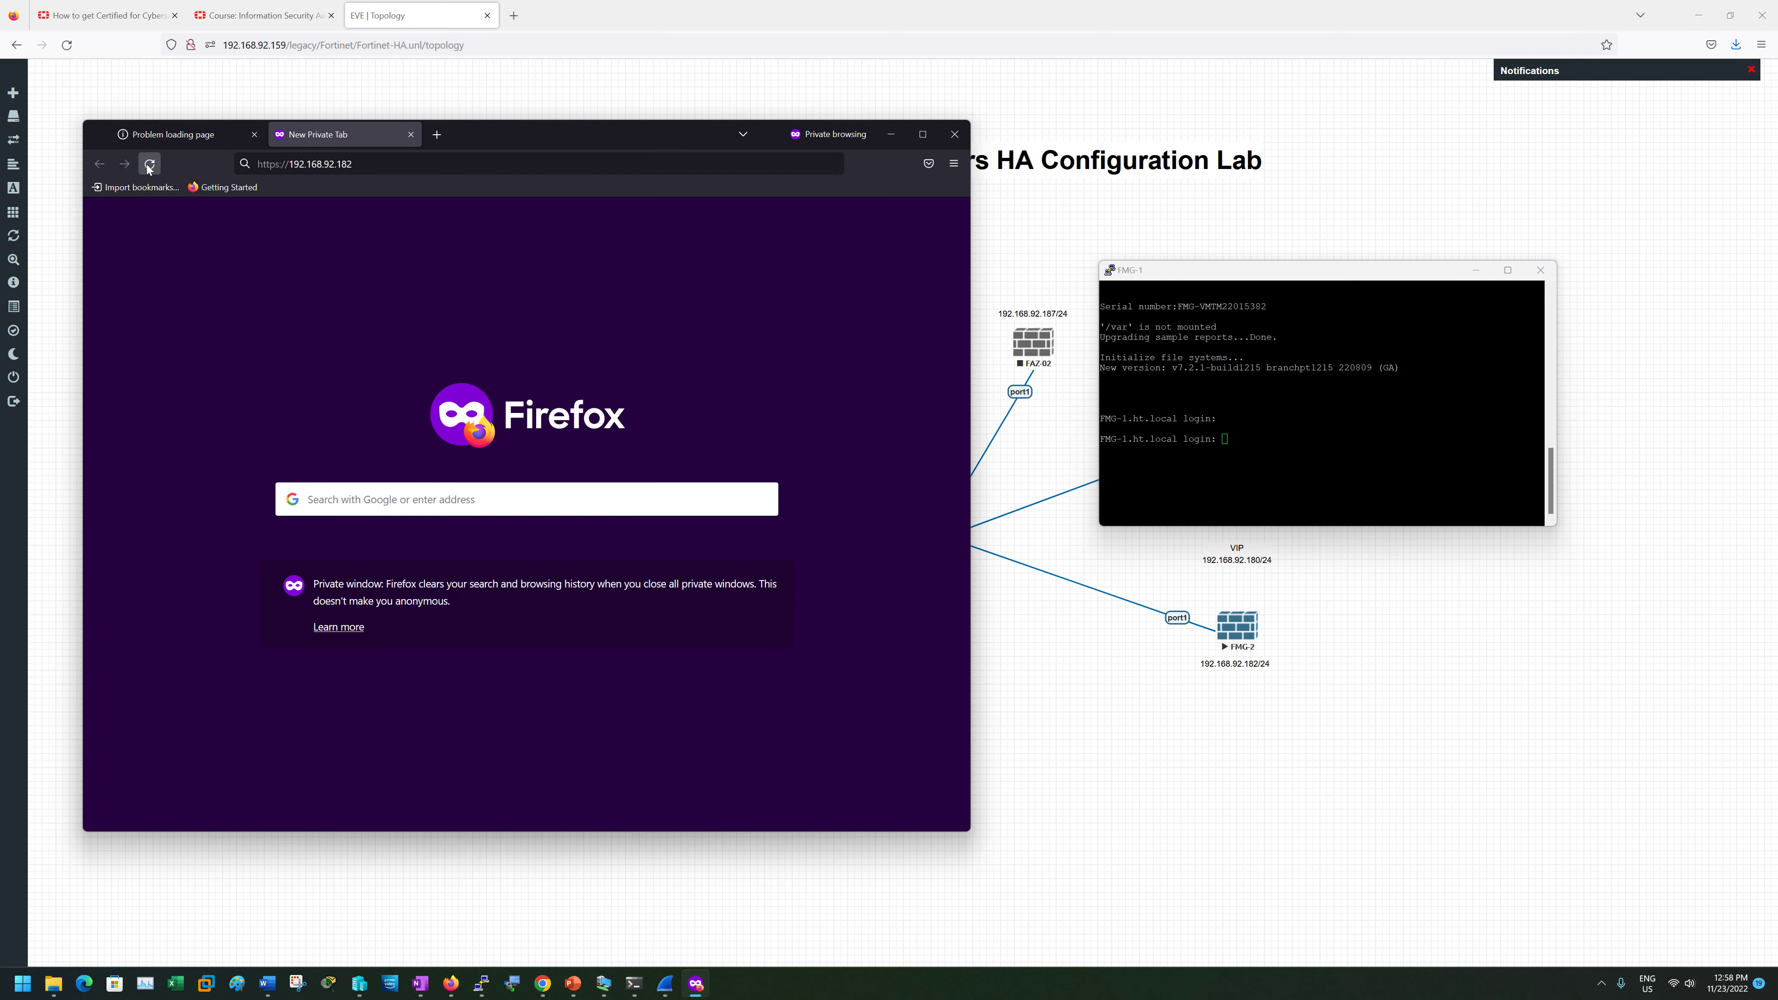
{"action": "left_click", "coordinate": [147, 163]}
{"action": "key", "text": "ctrl+l"}
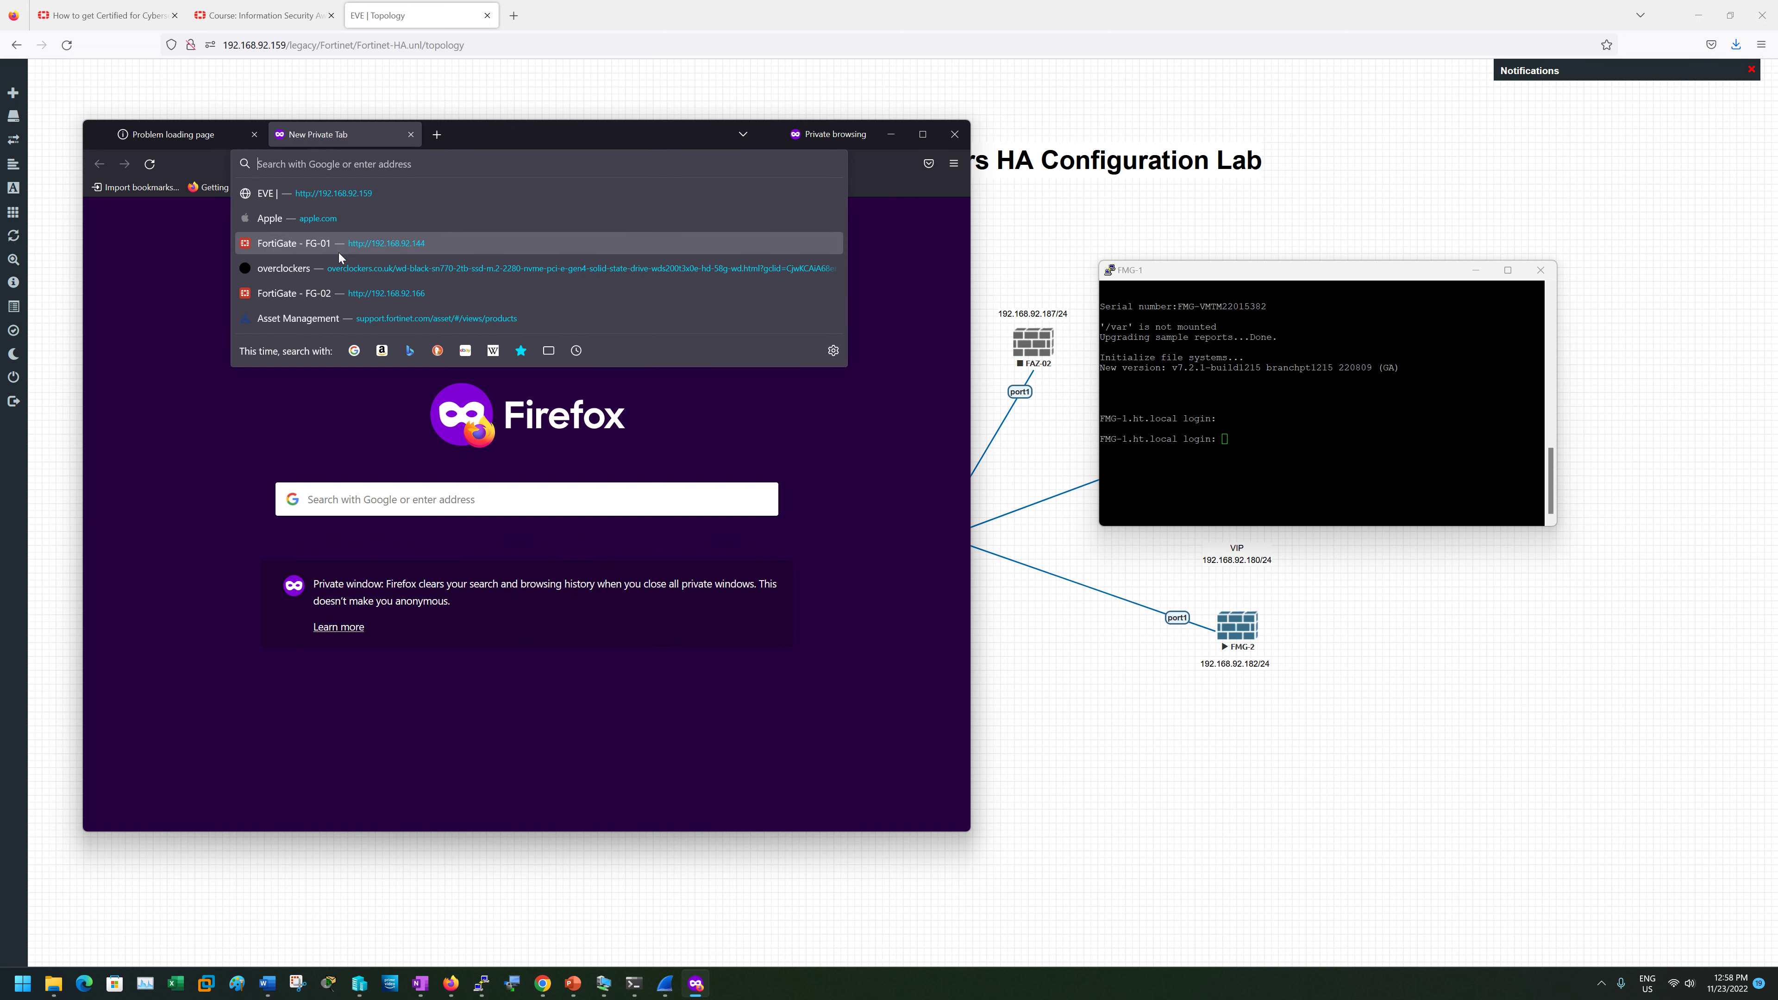
{"action": "type", "text": "htt"}
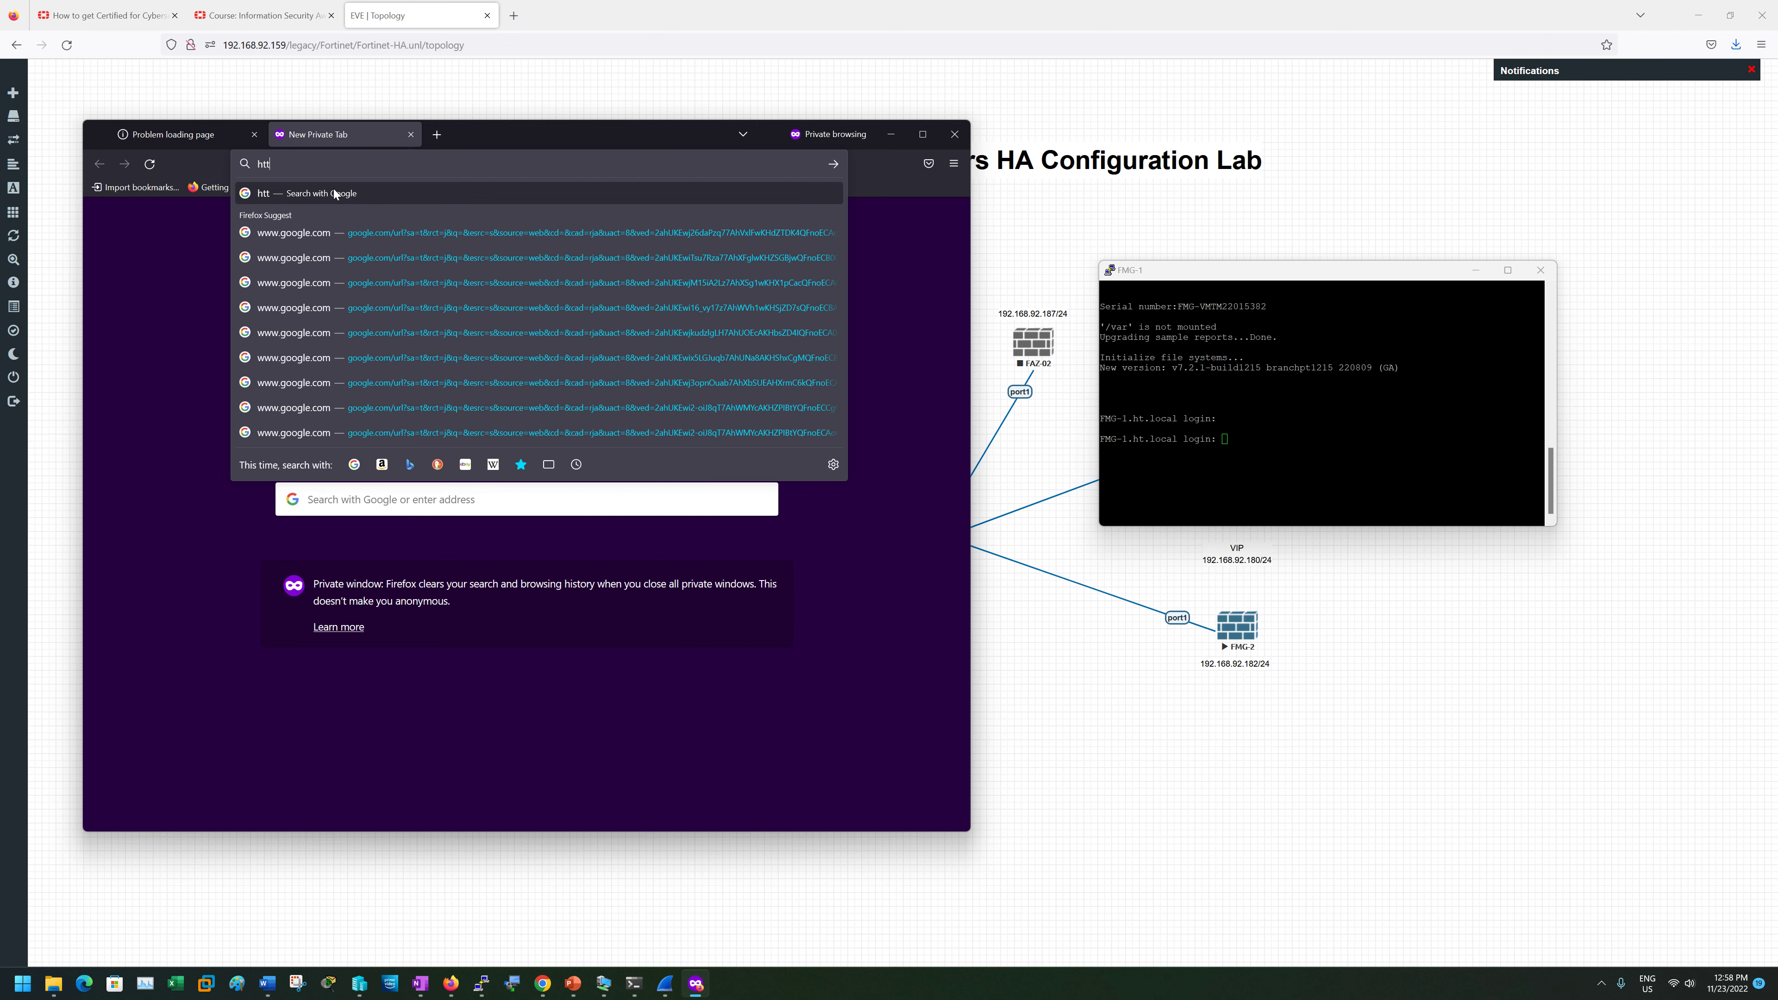
{"action": "type", "text": "ps://192.168.92.182/"}
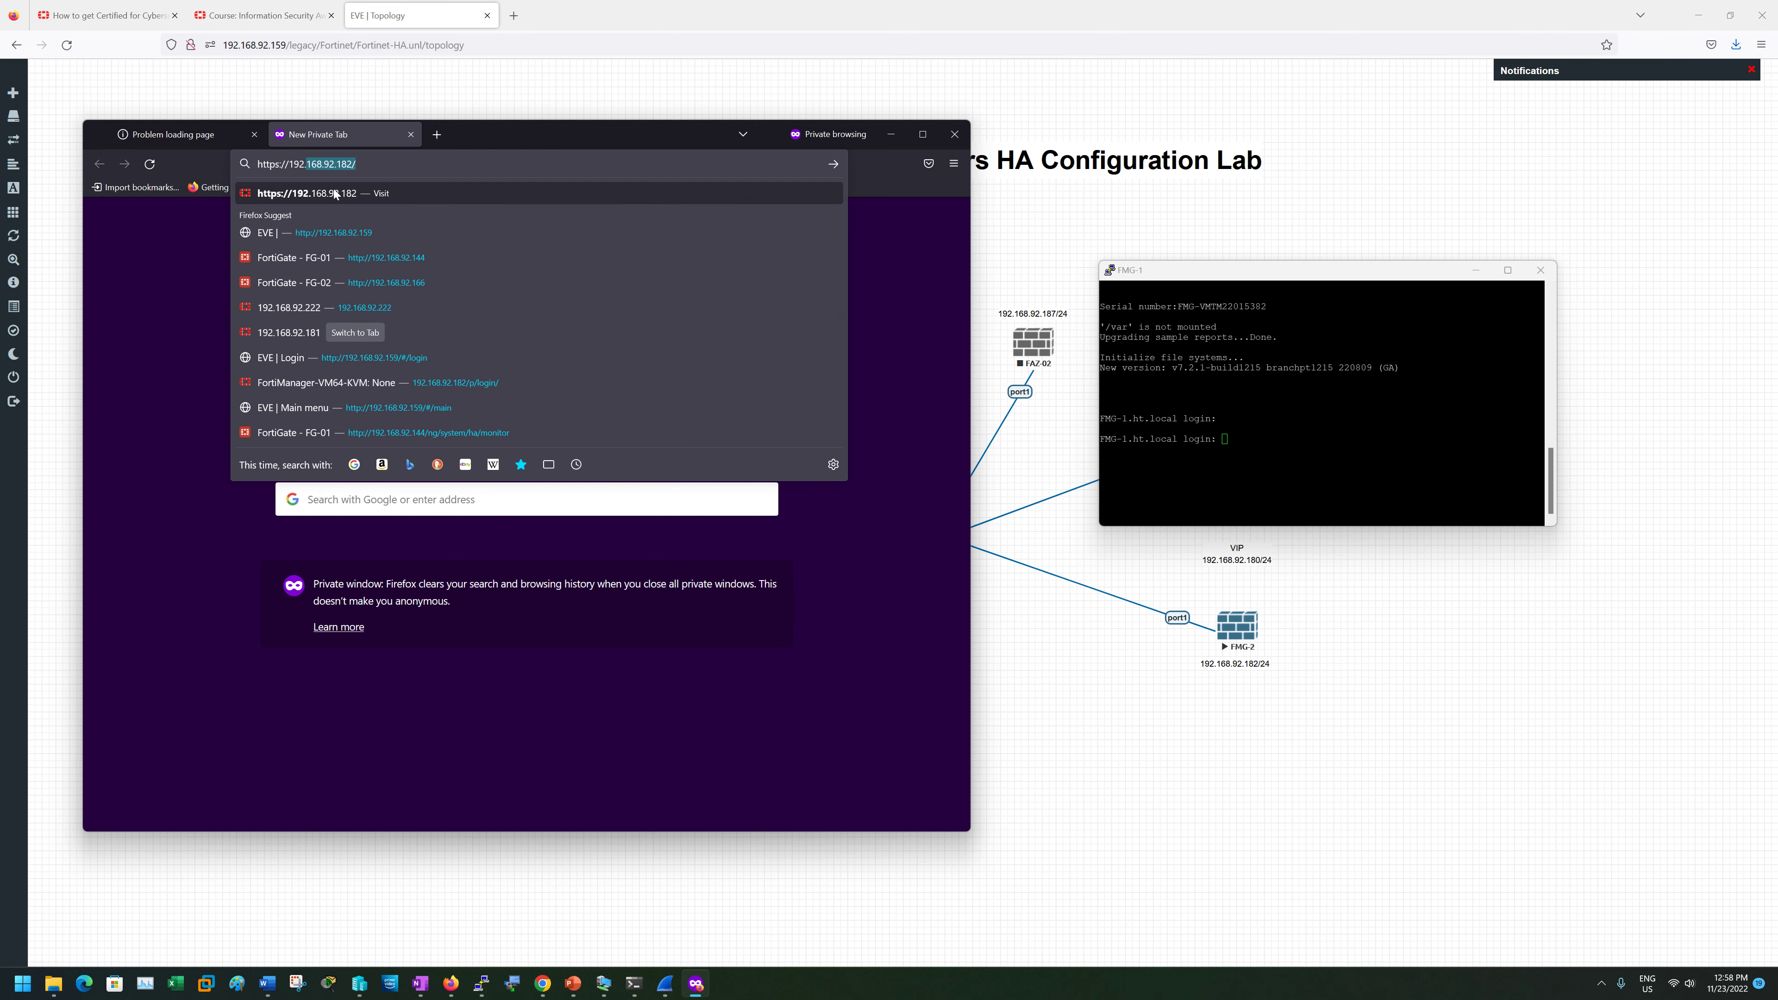
{"action": "left_click", "coordinate": [334, 190]}
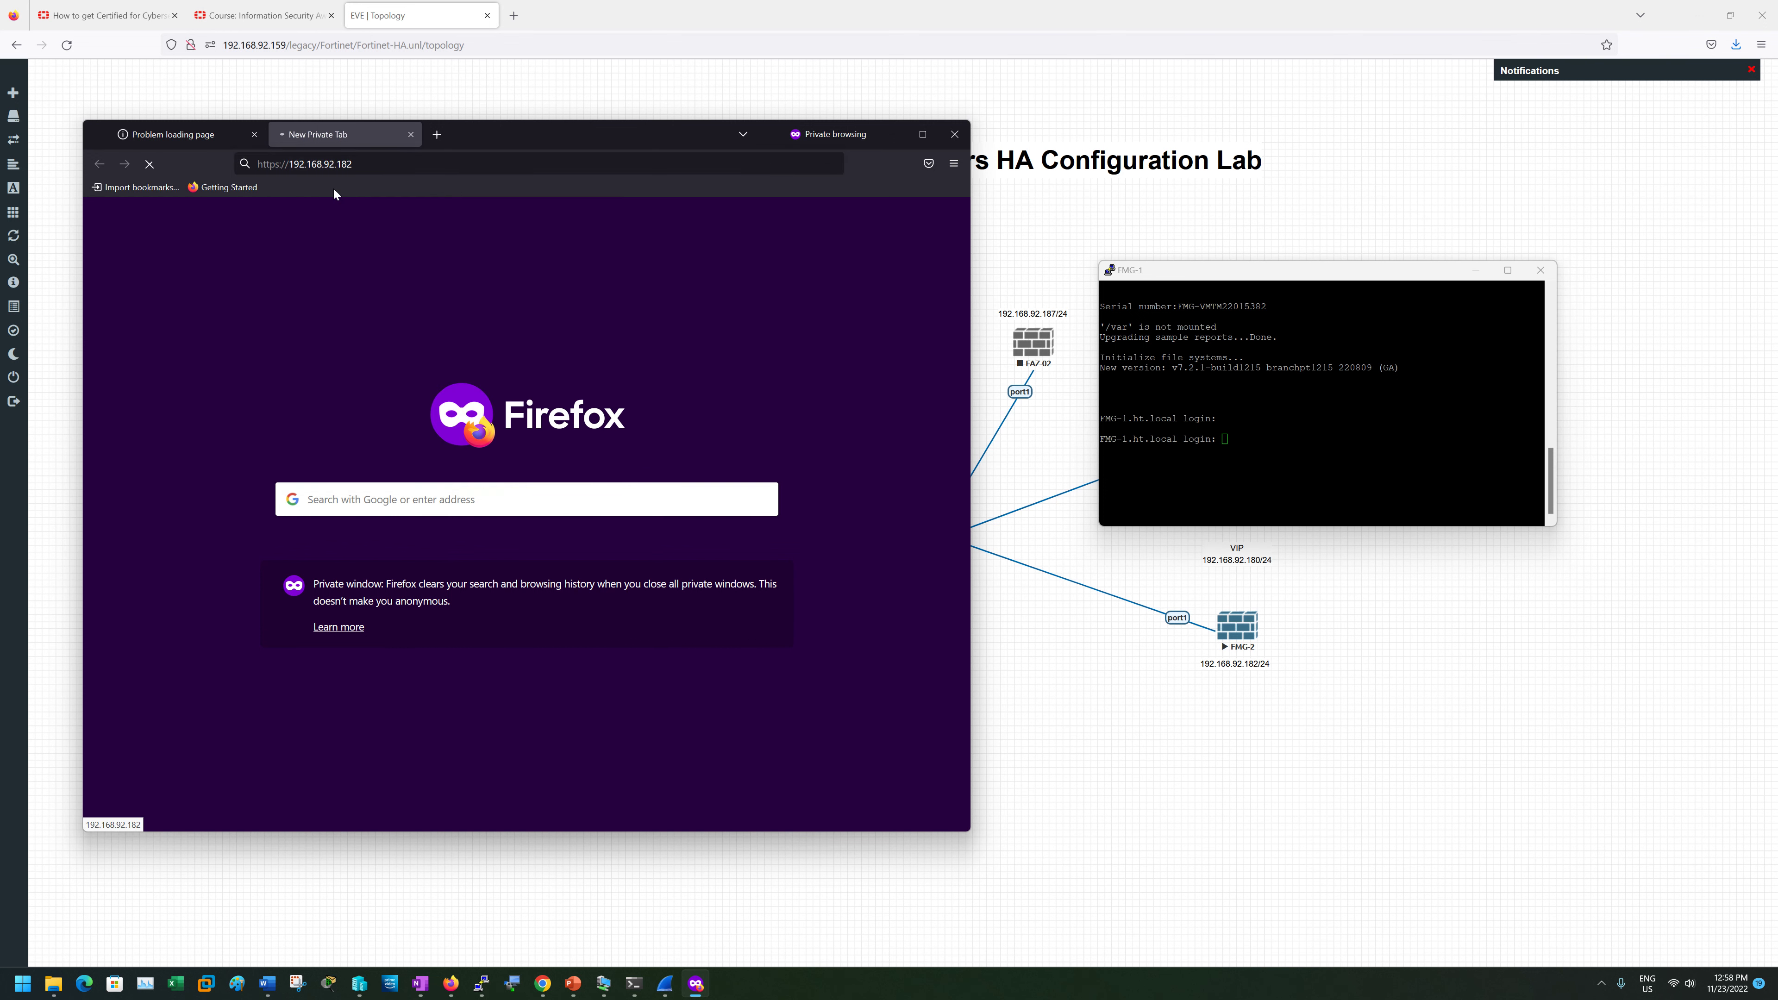
- Retry loading 192.168.92.181 in the first tab
{"action": "left_click", "coordinate": [213, 135]}
{"action": "key", "text": "ctrl+l"}
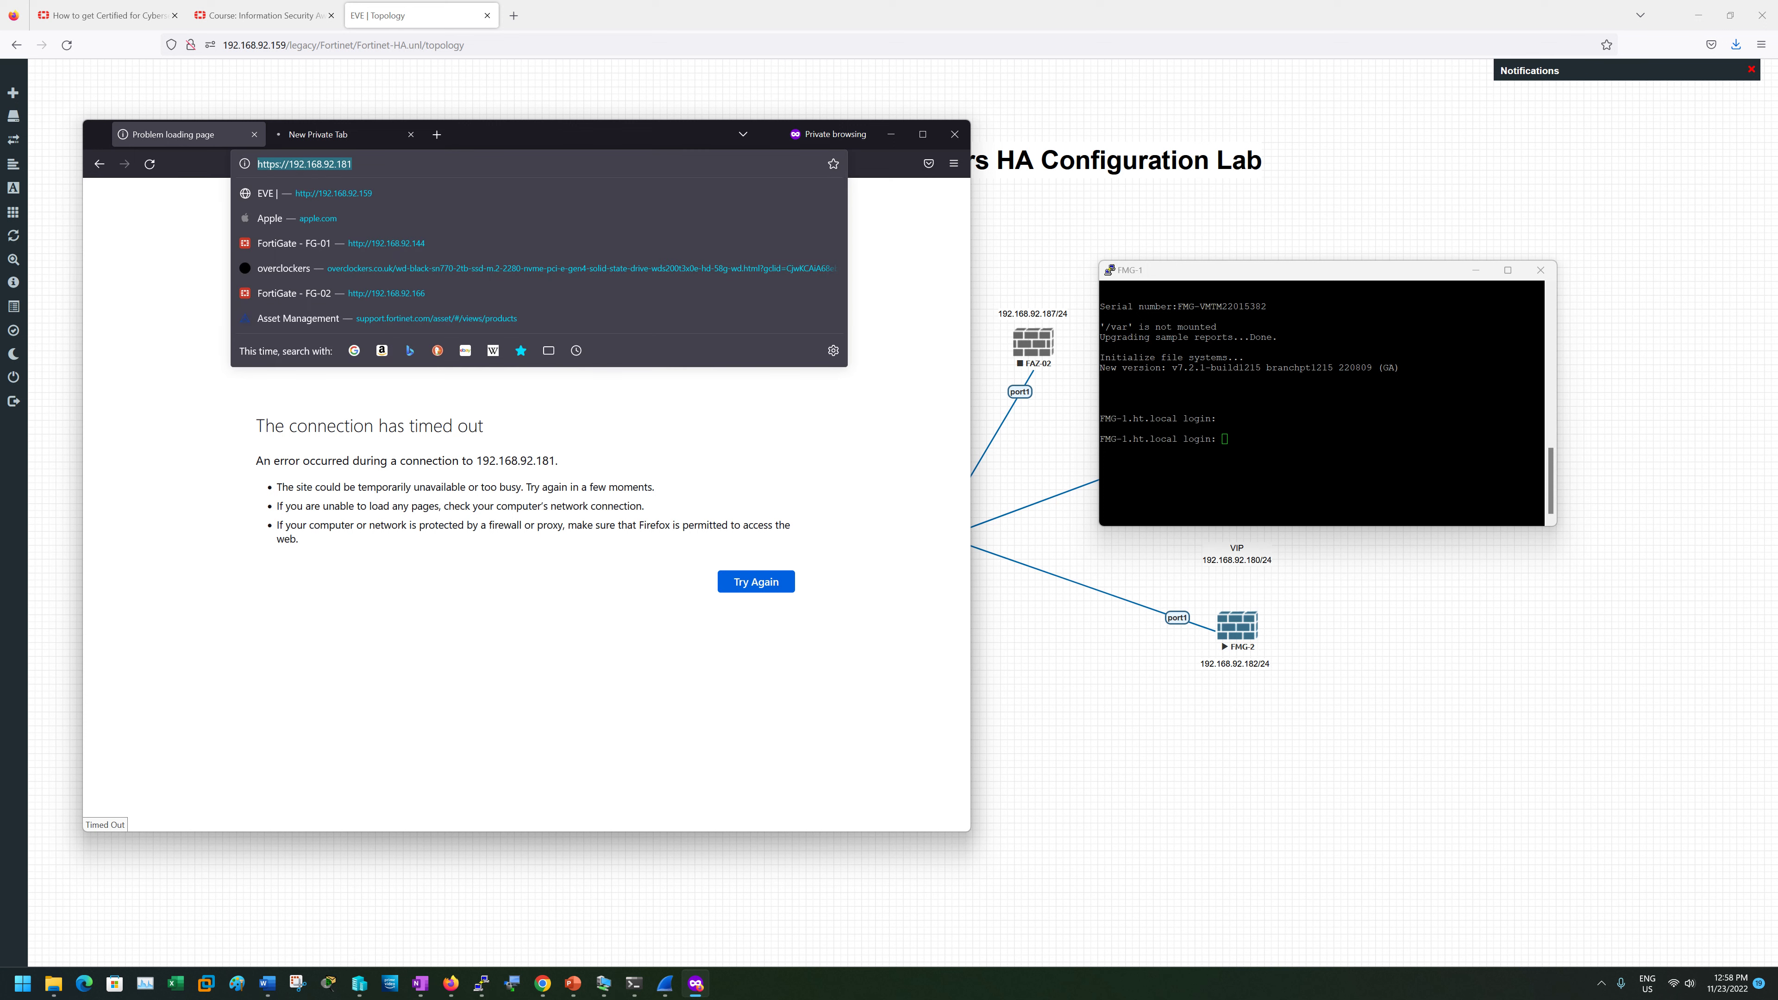
{"action": "key", "text": "Return"}
- Accept the self-signed certificate risk and sign in to FMG-1 as admin with the password
{"action": "left_click", "coordinate": [727, 560]}
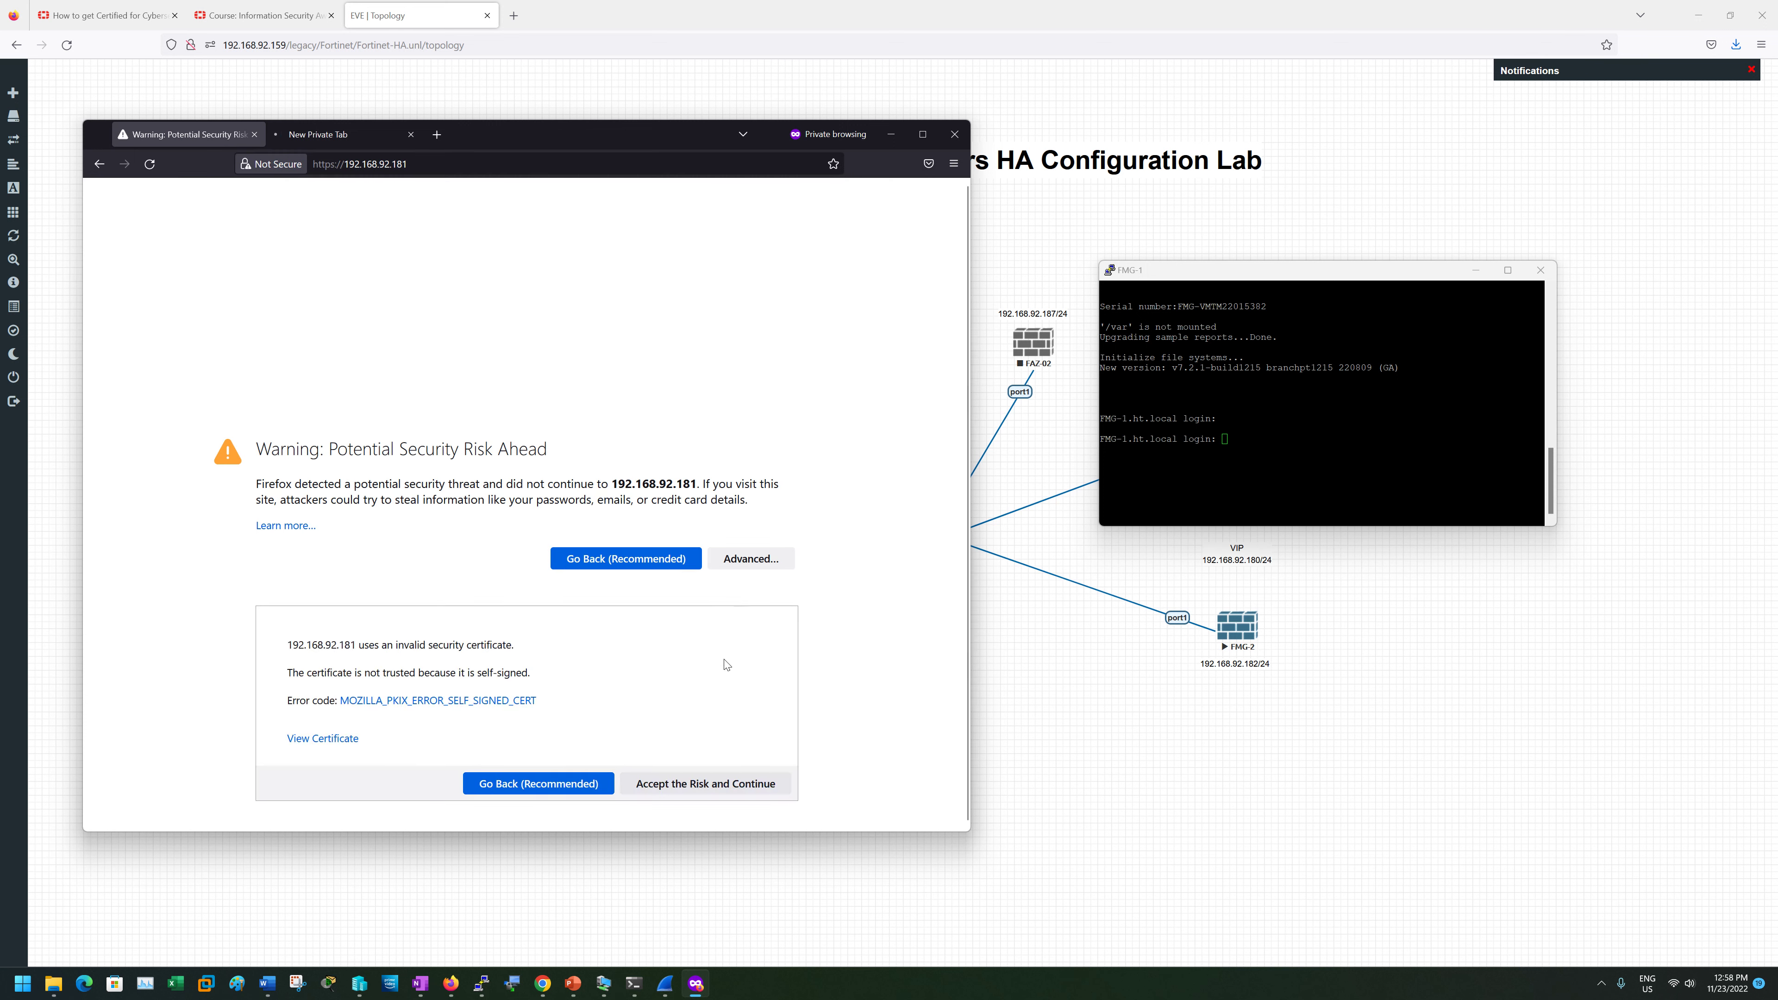
{"action": "left_click", "coordinate": [706, 785]}
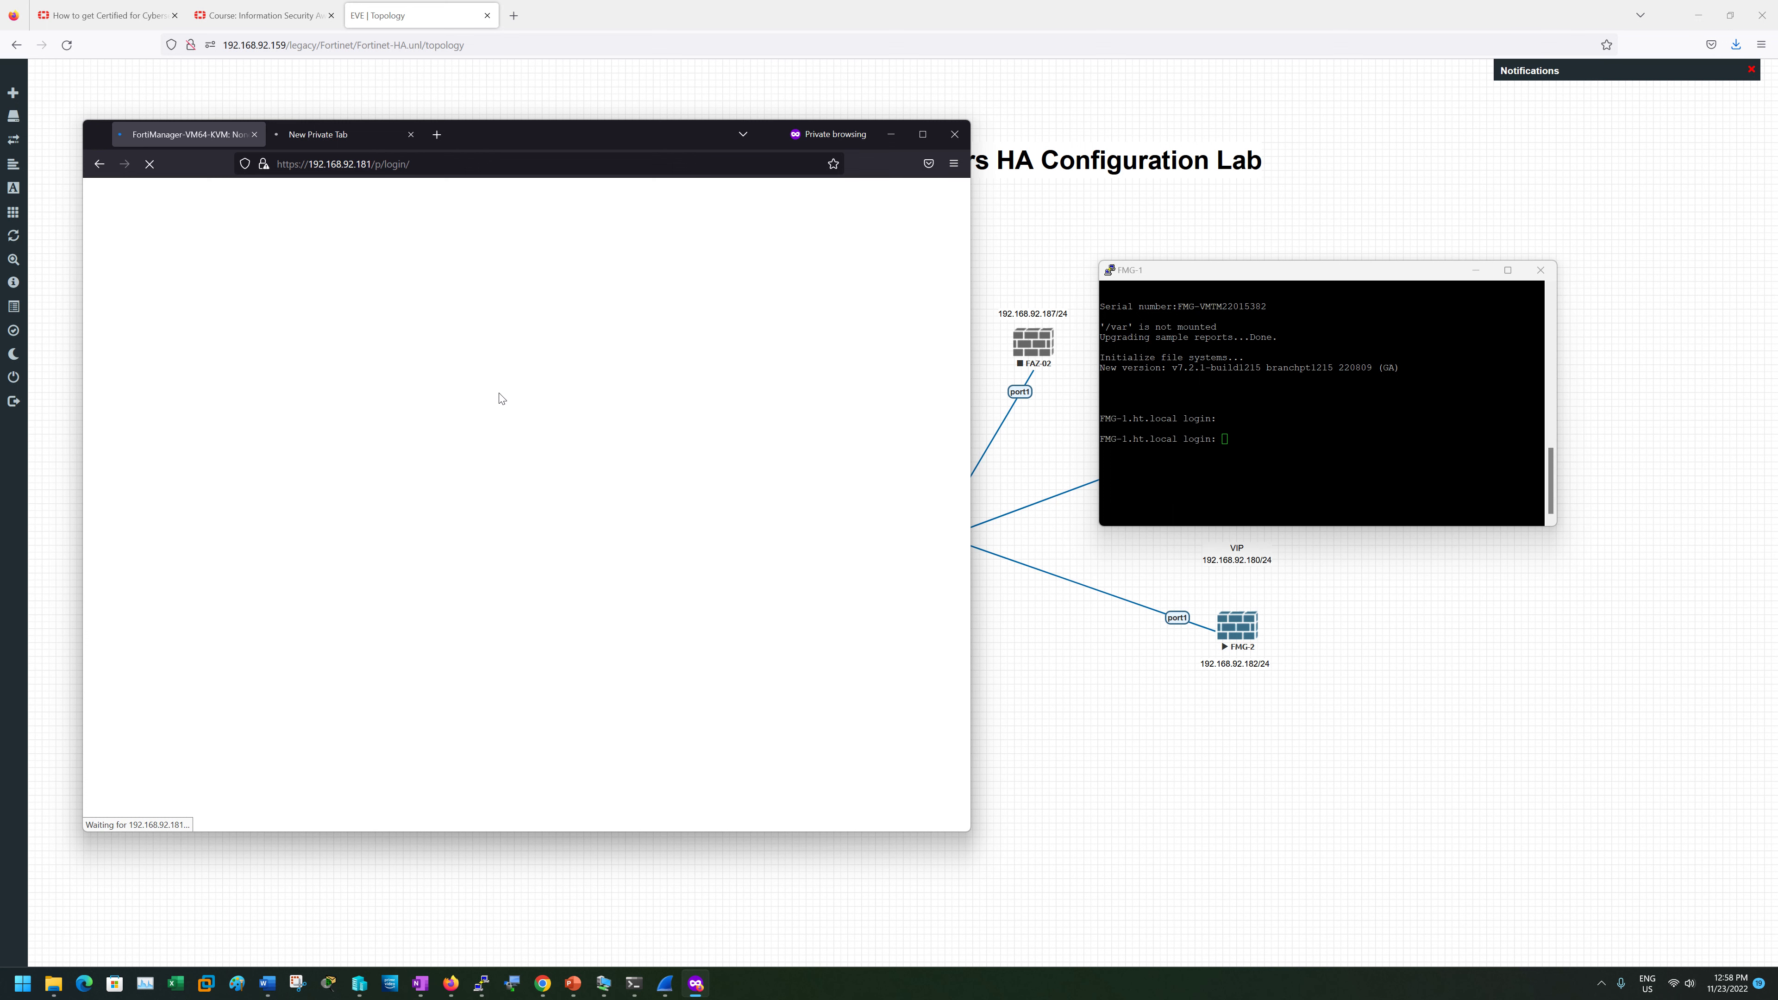
{"action": "left_click", "coordinate": [336, 127]}
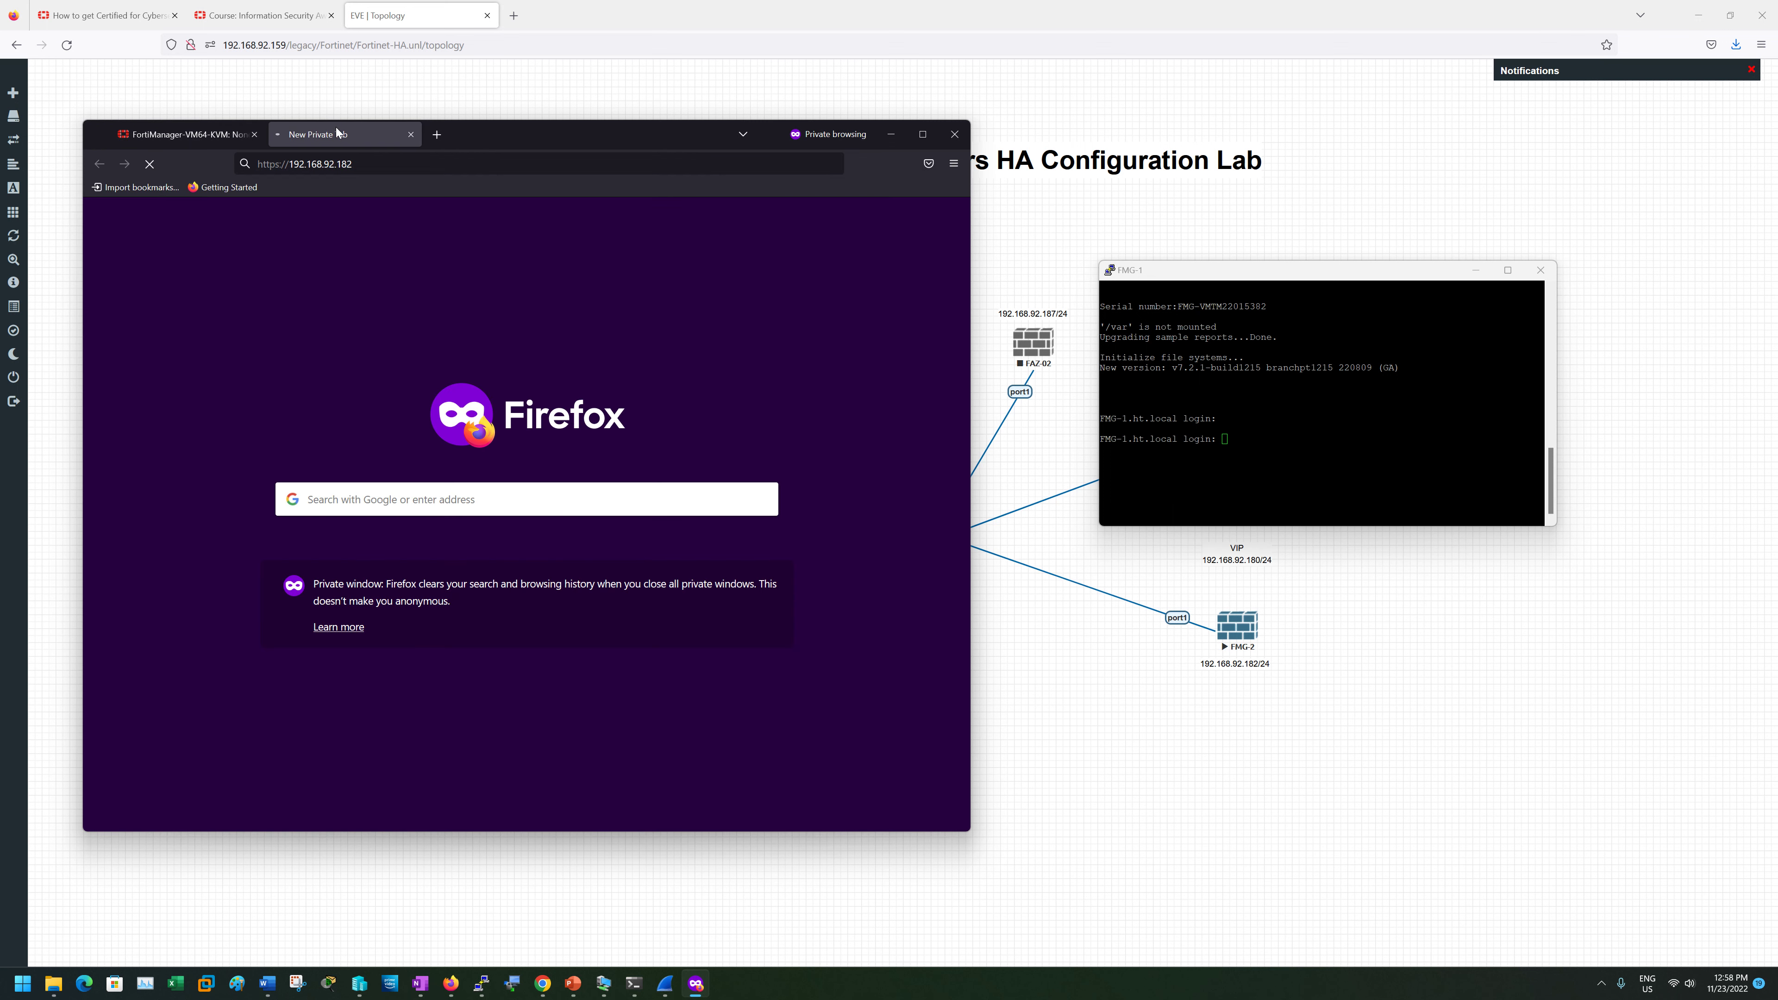
{"action": "left_click", "coordinate": [199, 132]}
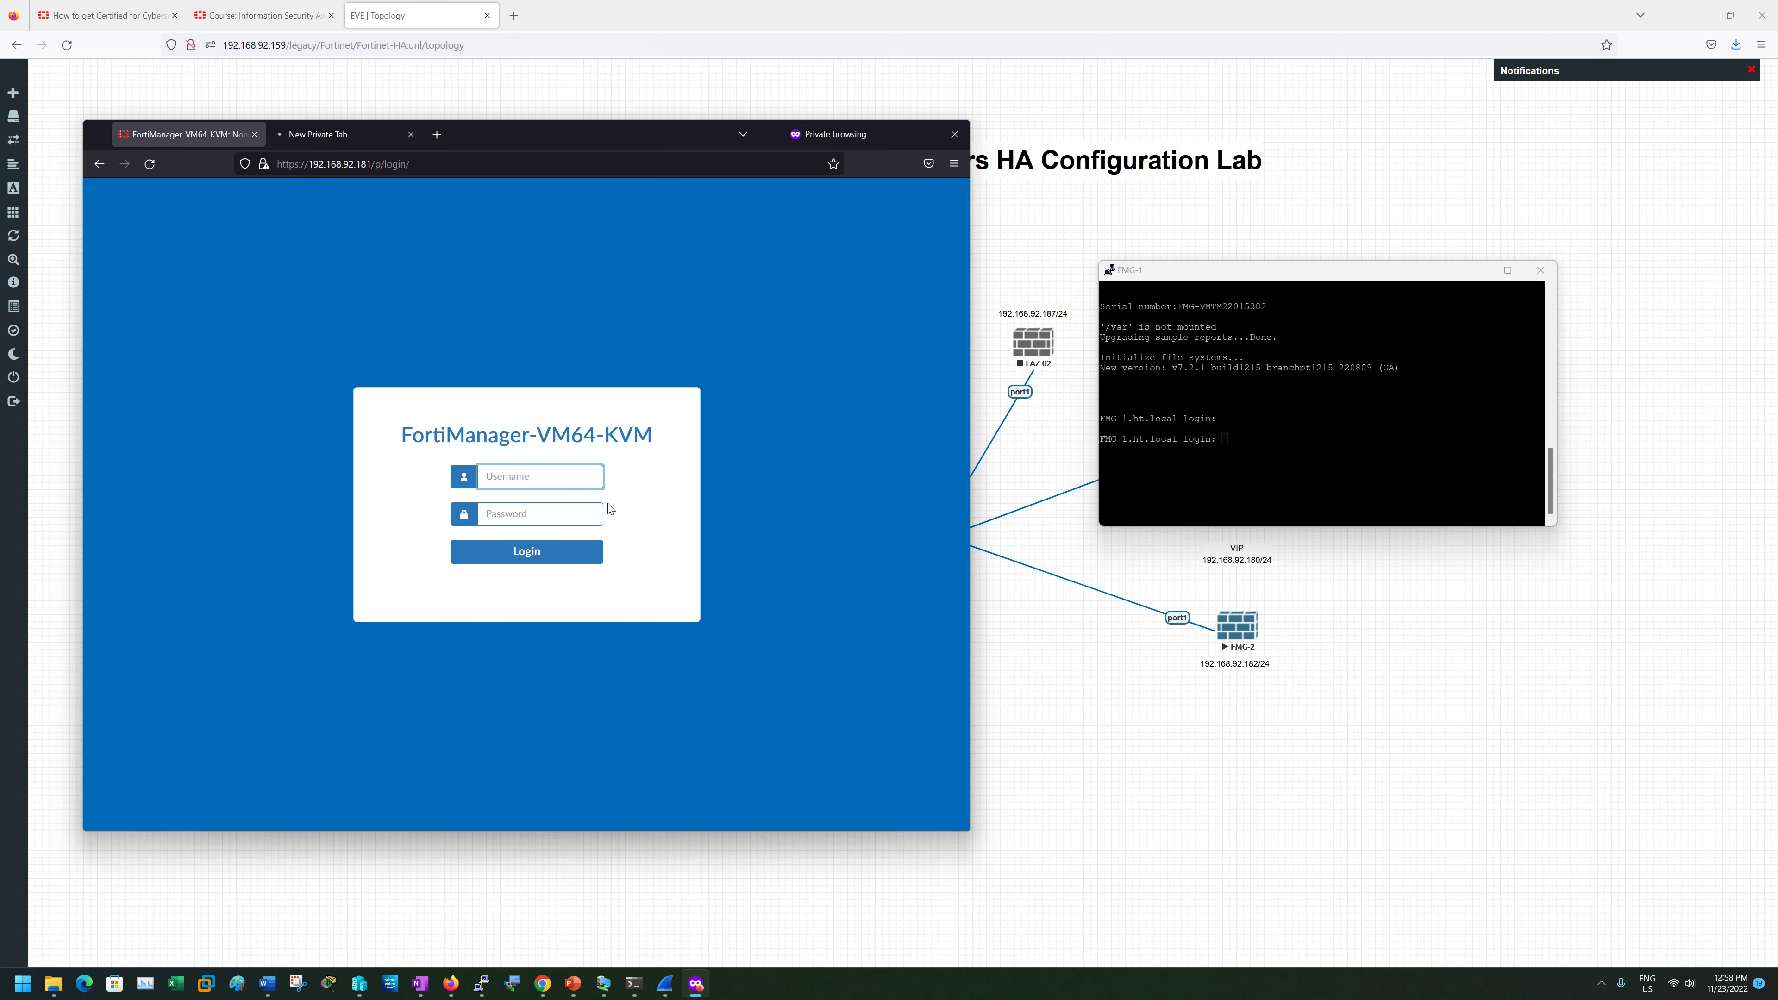
{"action": "type", "text": "adm"}
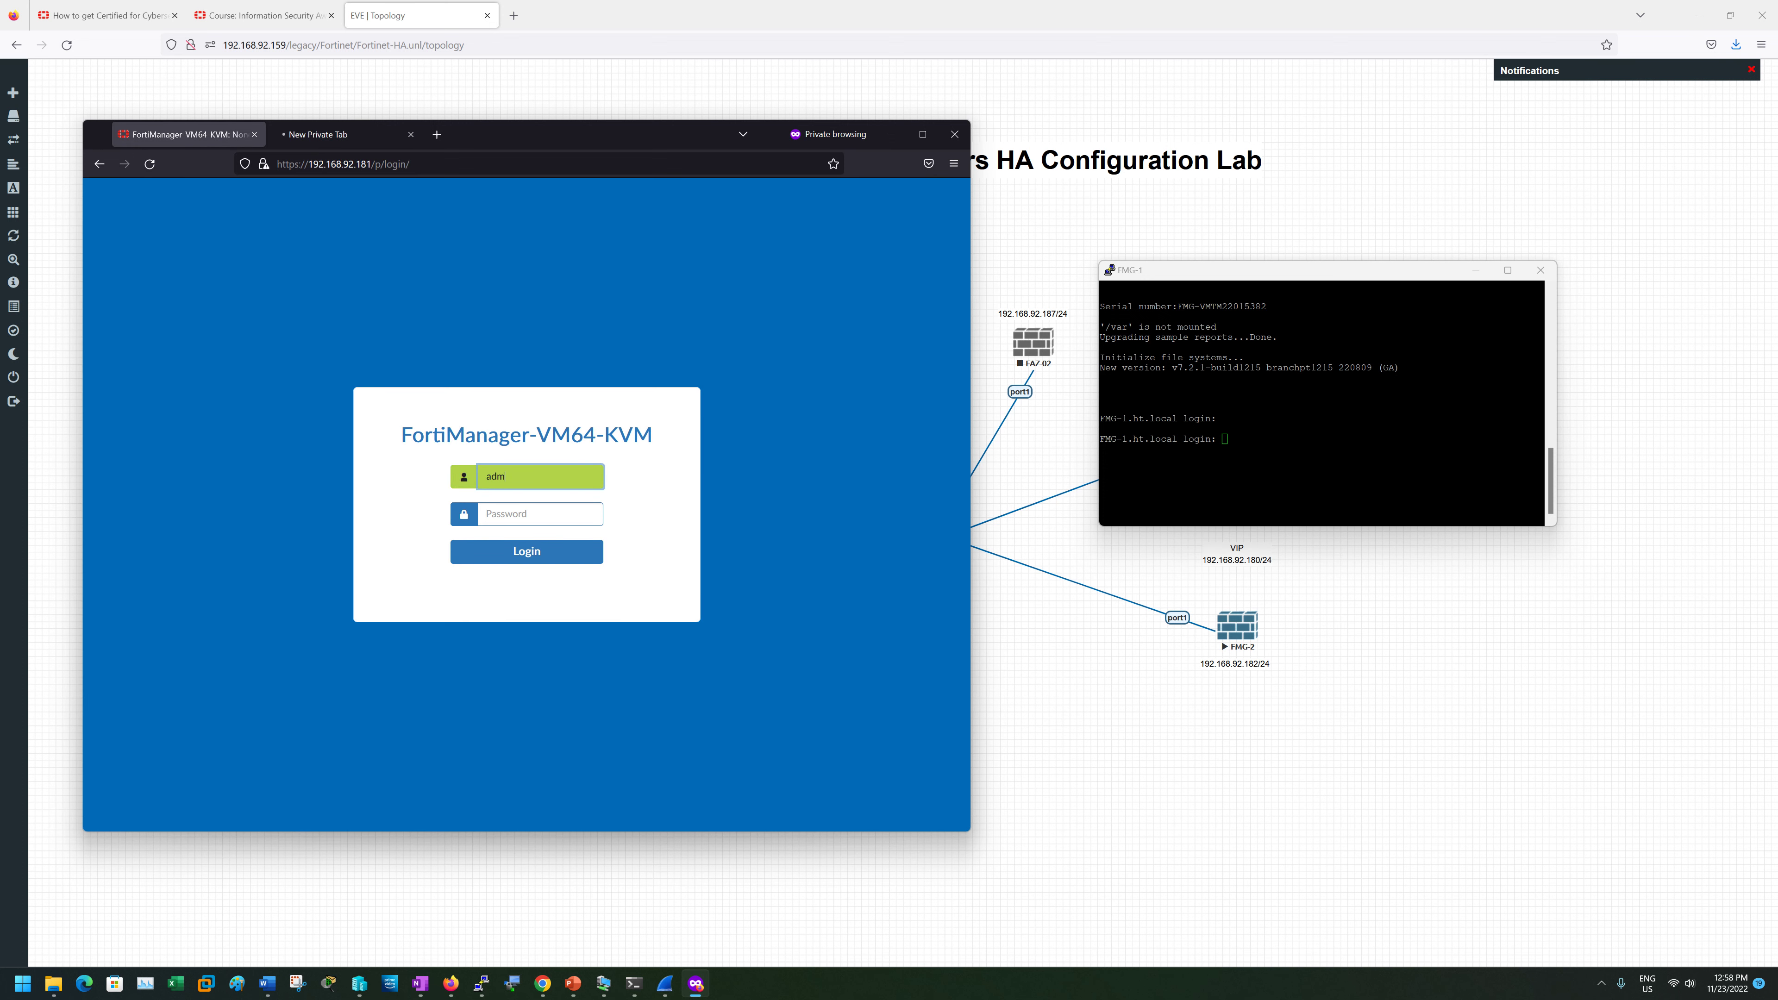
{"action": "type", "text": "in"}
{"action": "key", "text": "Tab"}
{"action": "type", "text": "p•••••"}
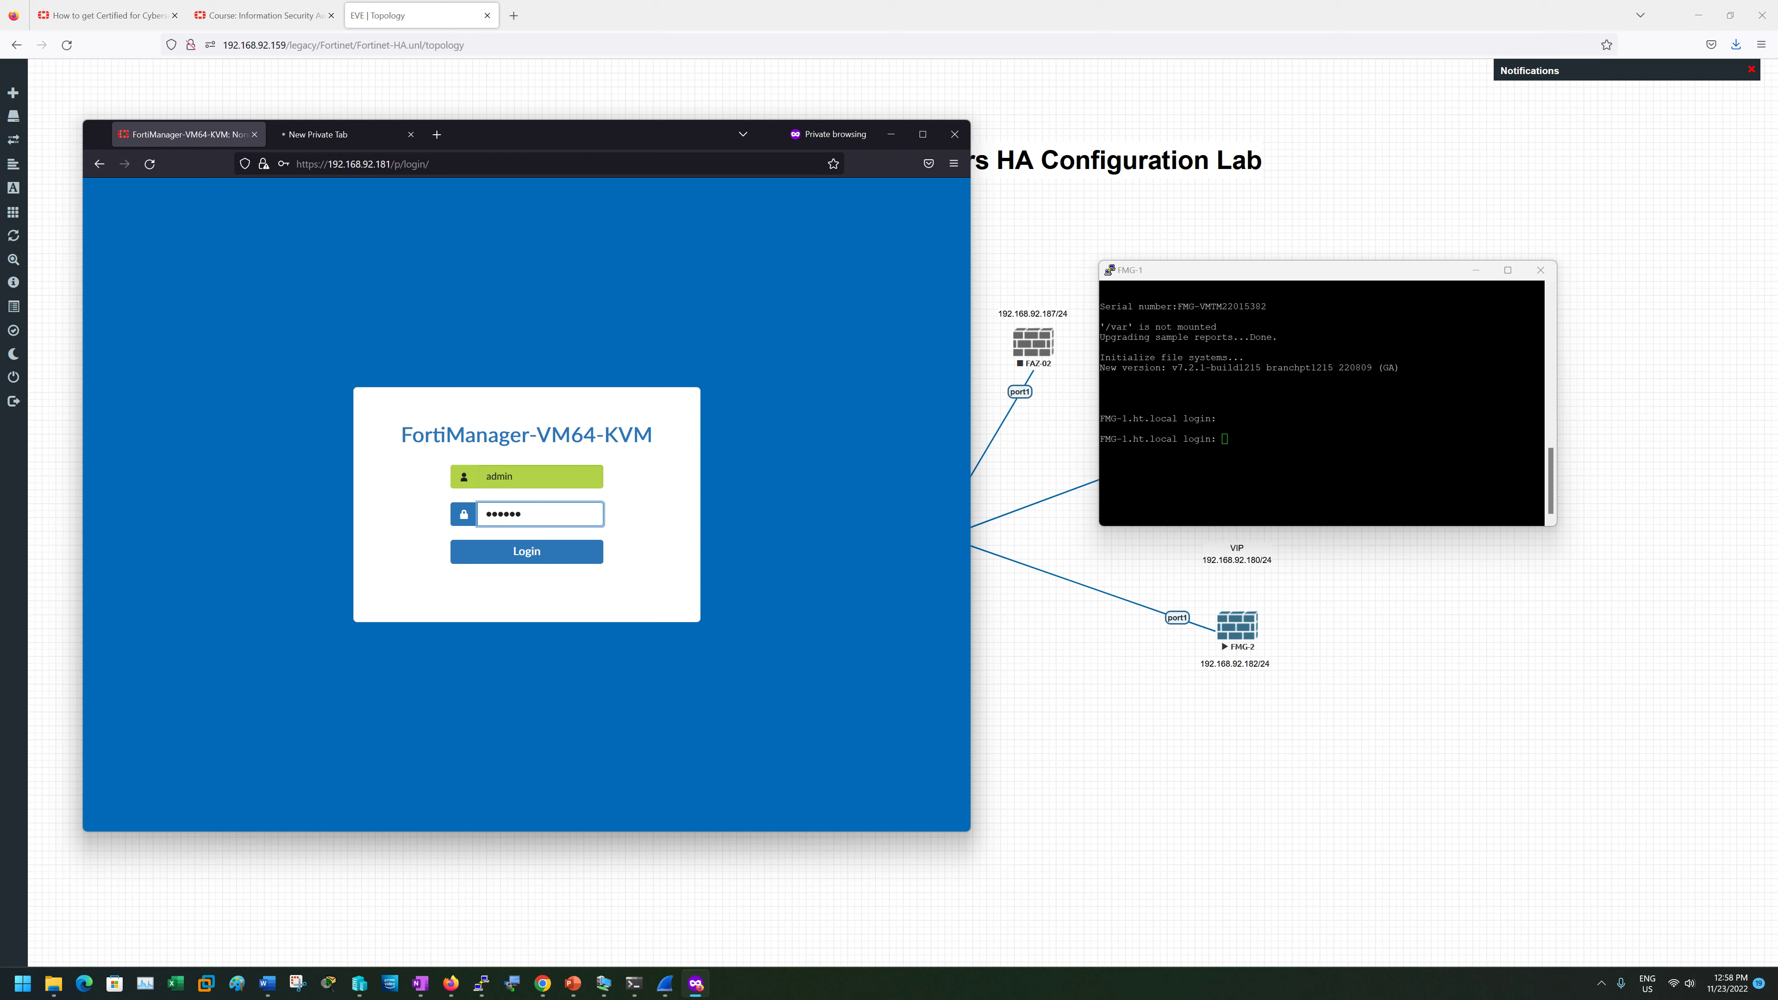
{"action": "type", "text": "•••"}
{"action": "key", "text": "Return"}
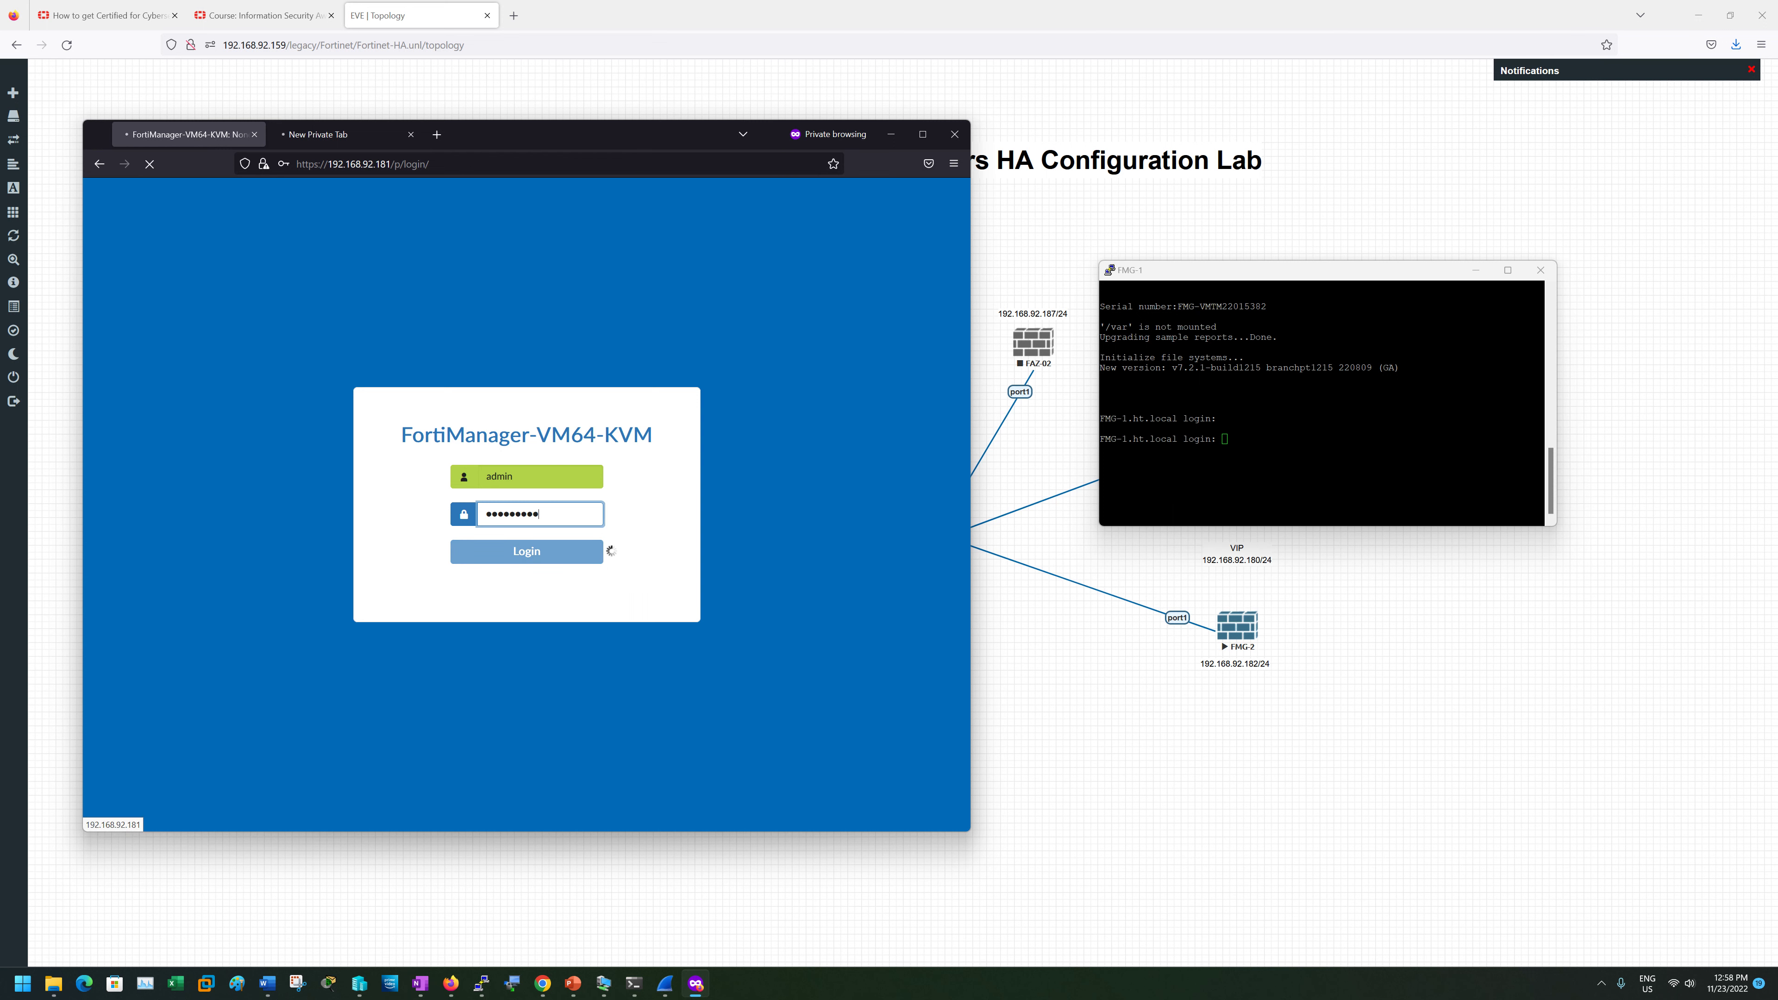
- Retry the timed-out 192.168.92.182 tab and stack the FMG-2 console over FMG-1's
{"action": "left_click", "coordinate": [357, 133]}
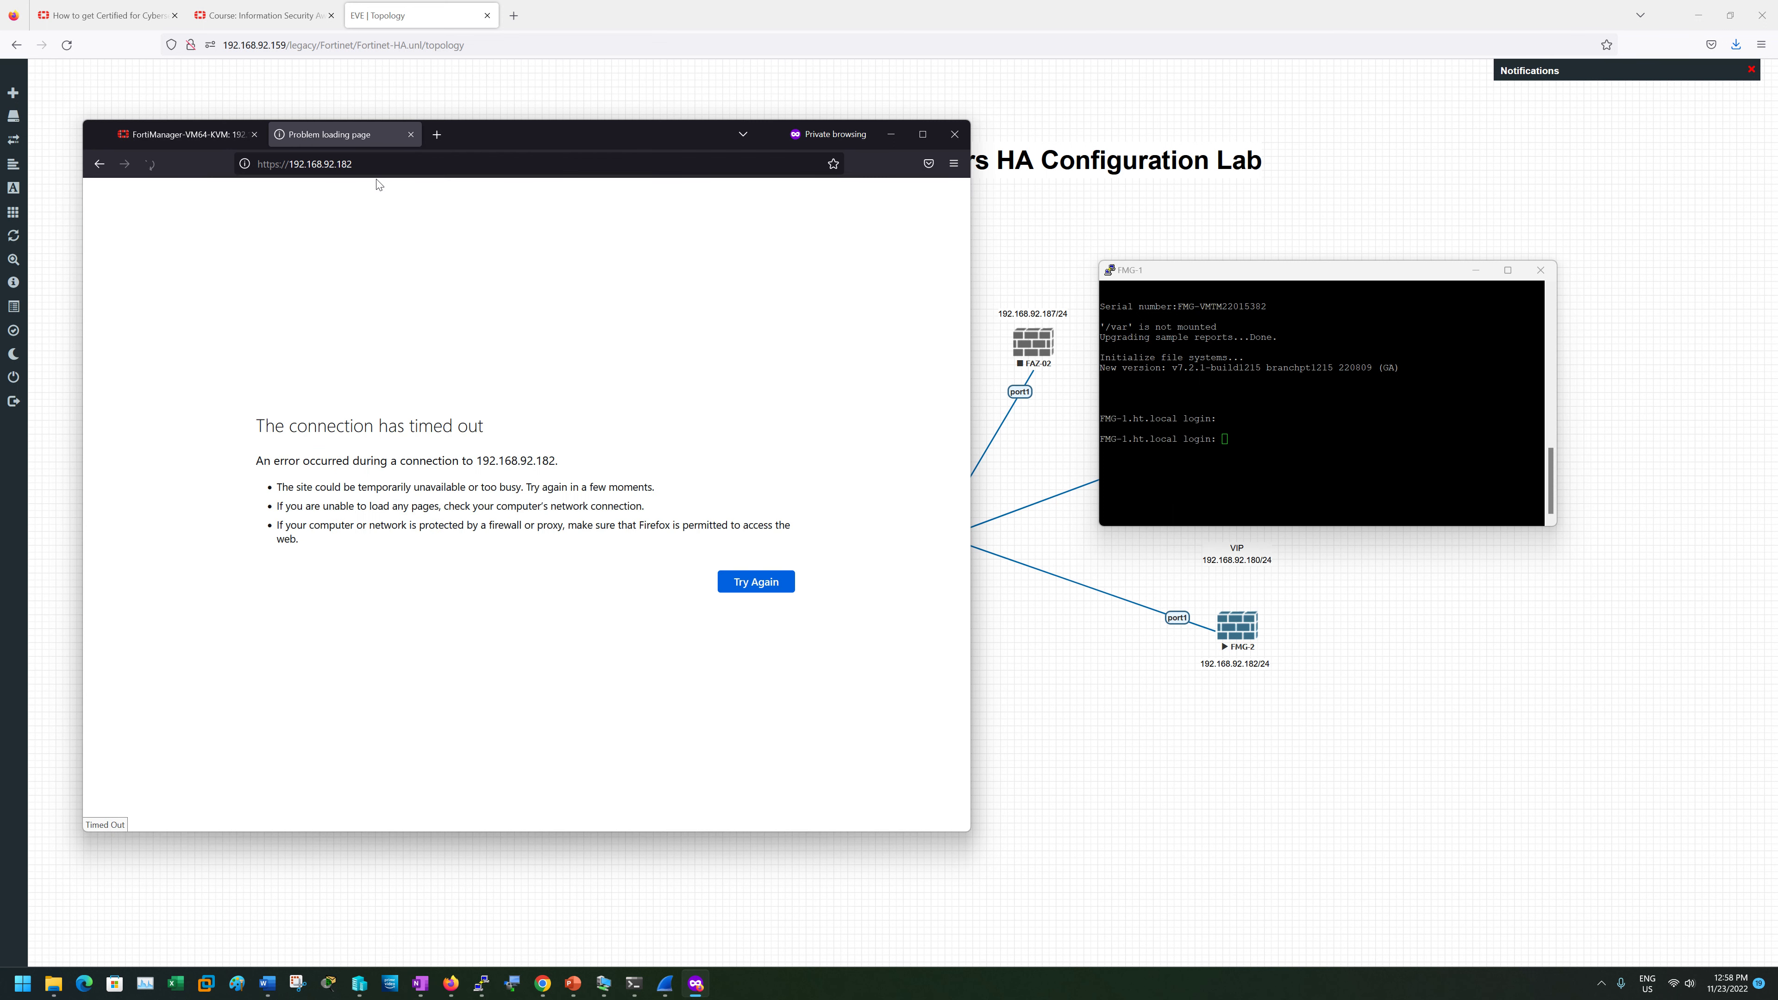
{"action": "left_click", "coordinate": [184, 136]}
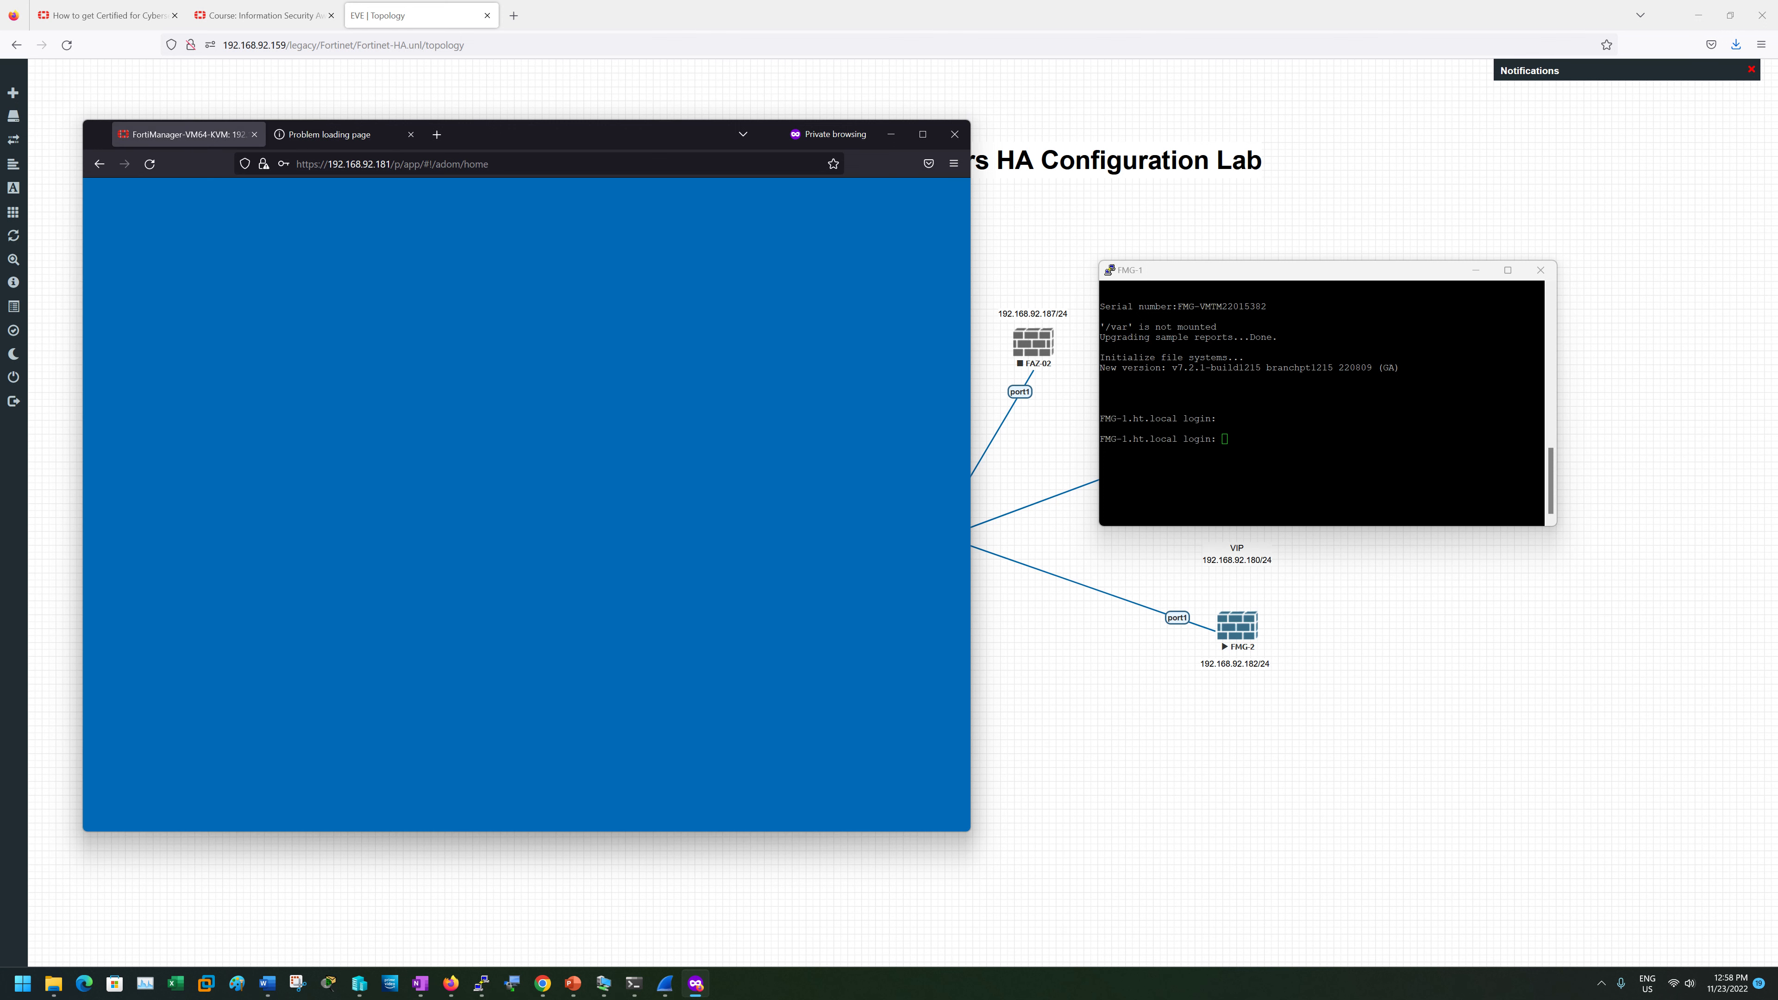
{"action": "left_click", "coordinate": [328, 143]}
{"action": "key", "text": "ctrl+l"}
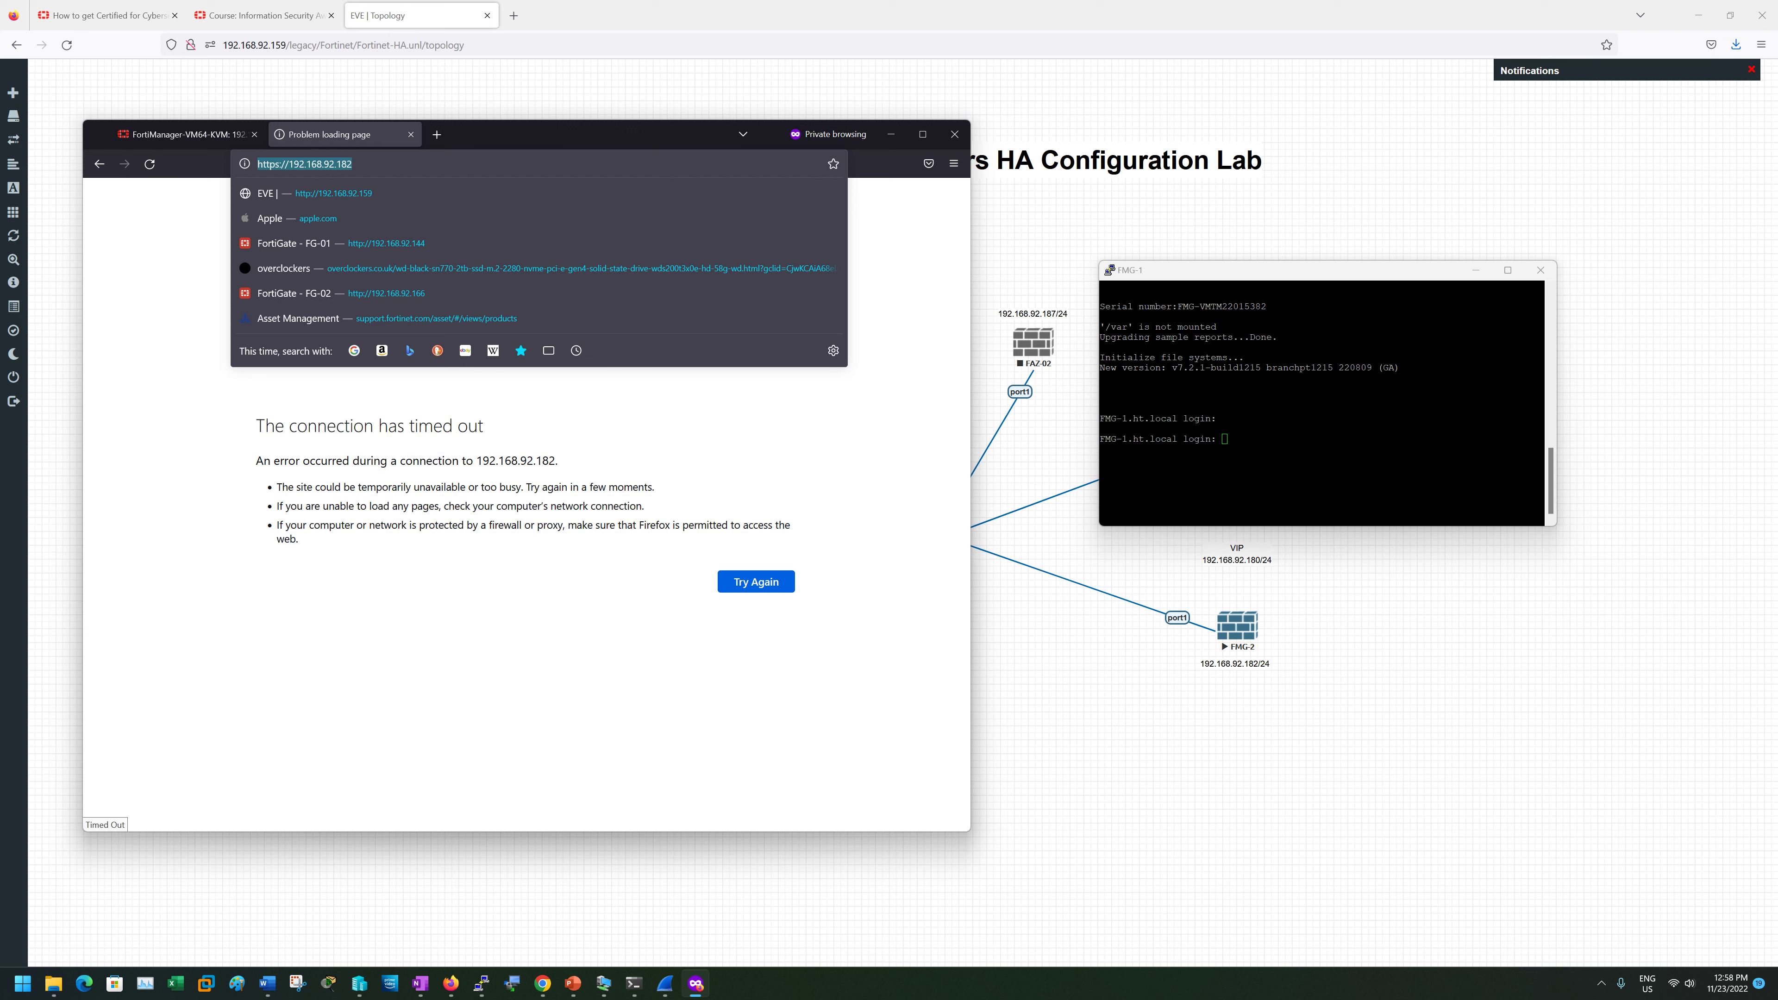
{"action": "key", "text": "Return"}
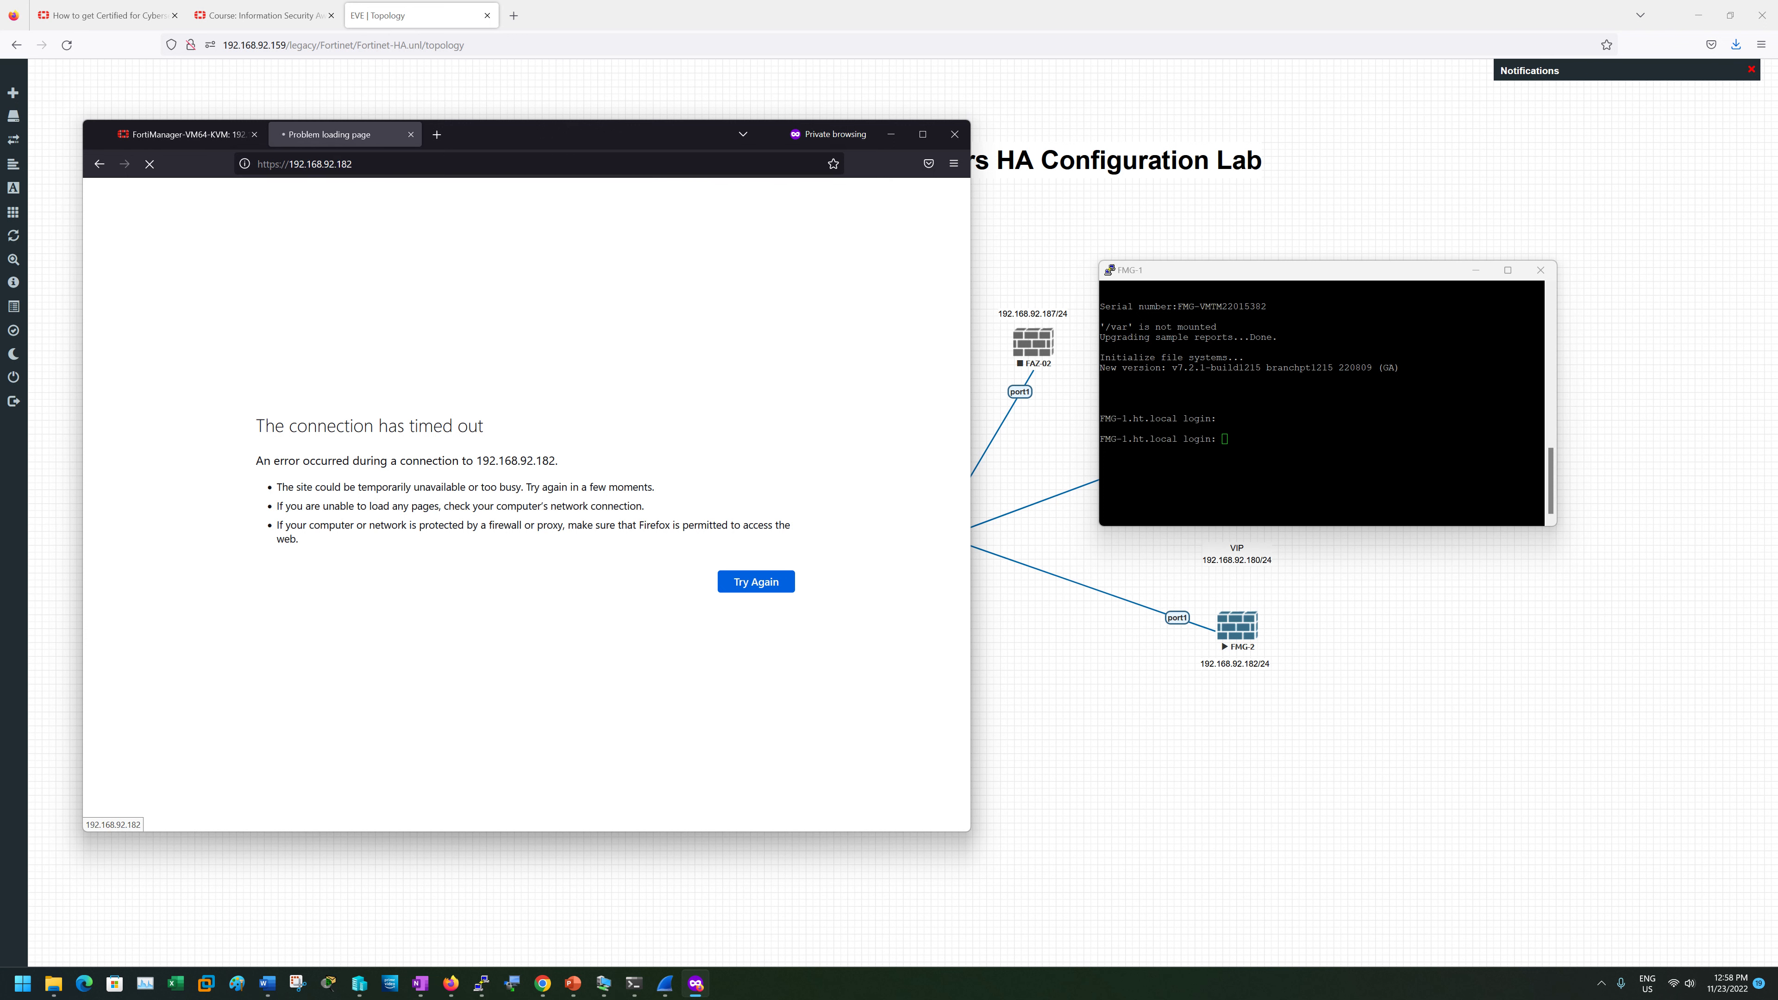
{"action": "left_click", "coordinate": [1253, 435]}
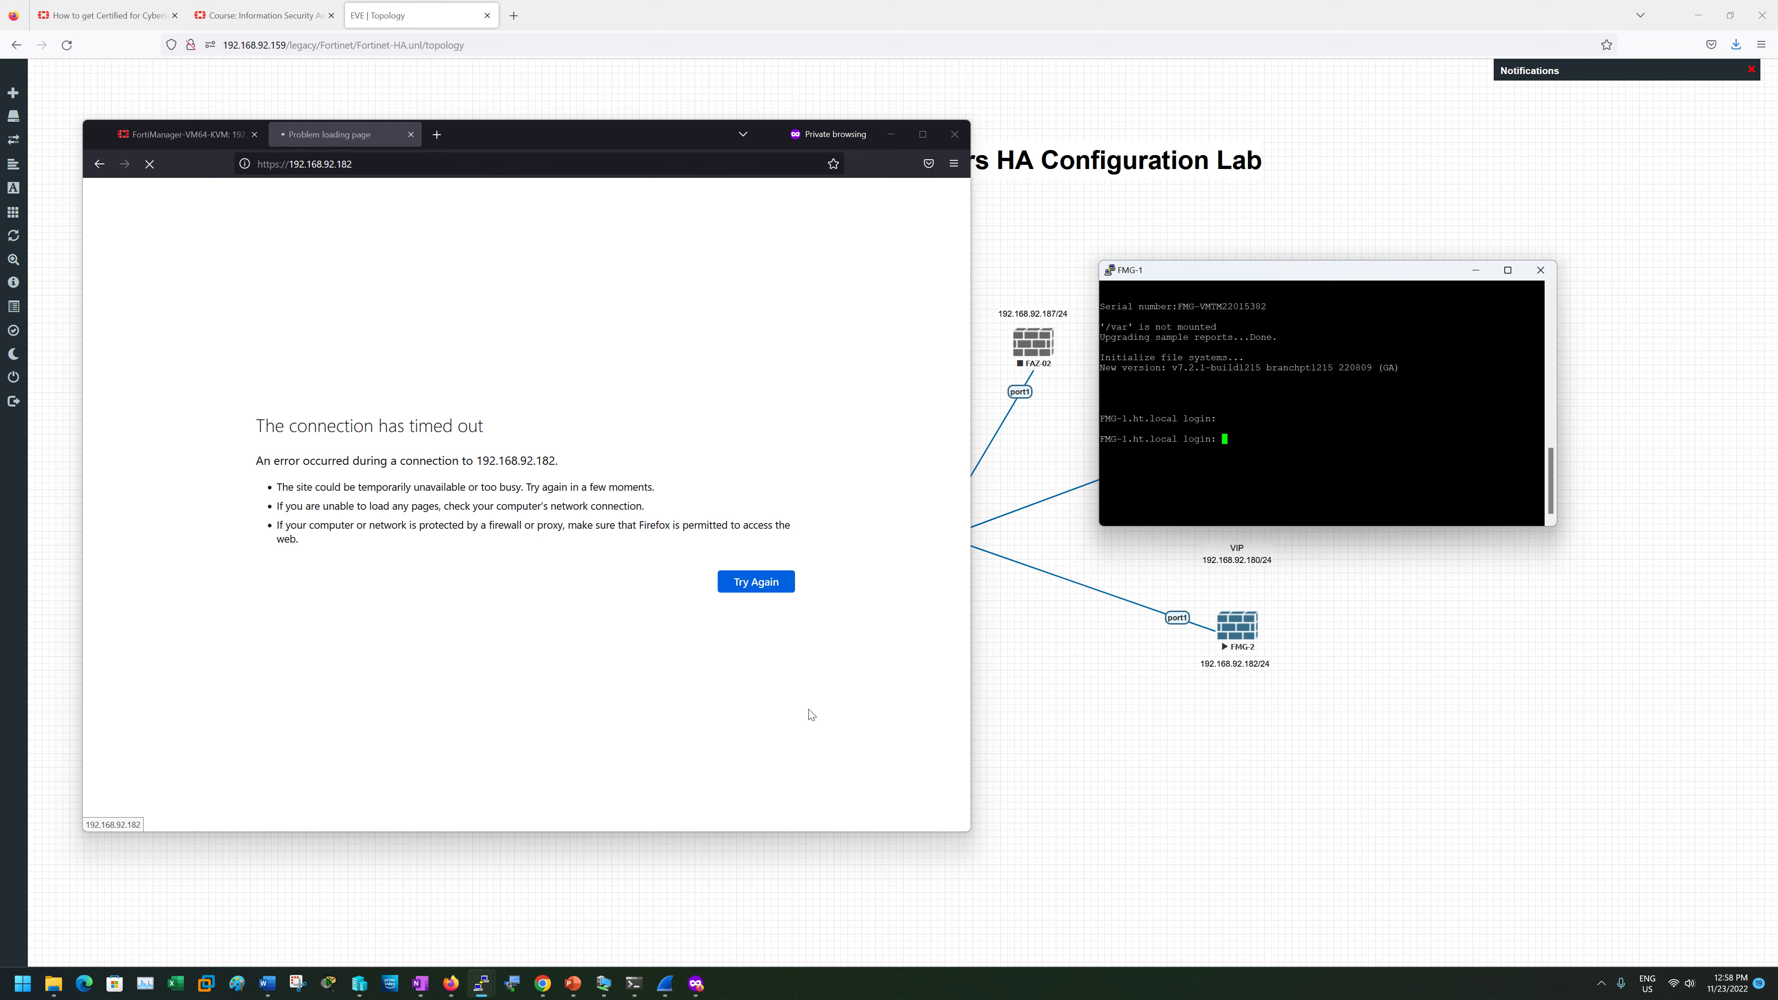
{"action": "mouse_move", "coordinate": [481, 984]}
{"action": "left_click", "coordinate": [528, 903]}
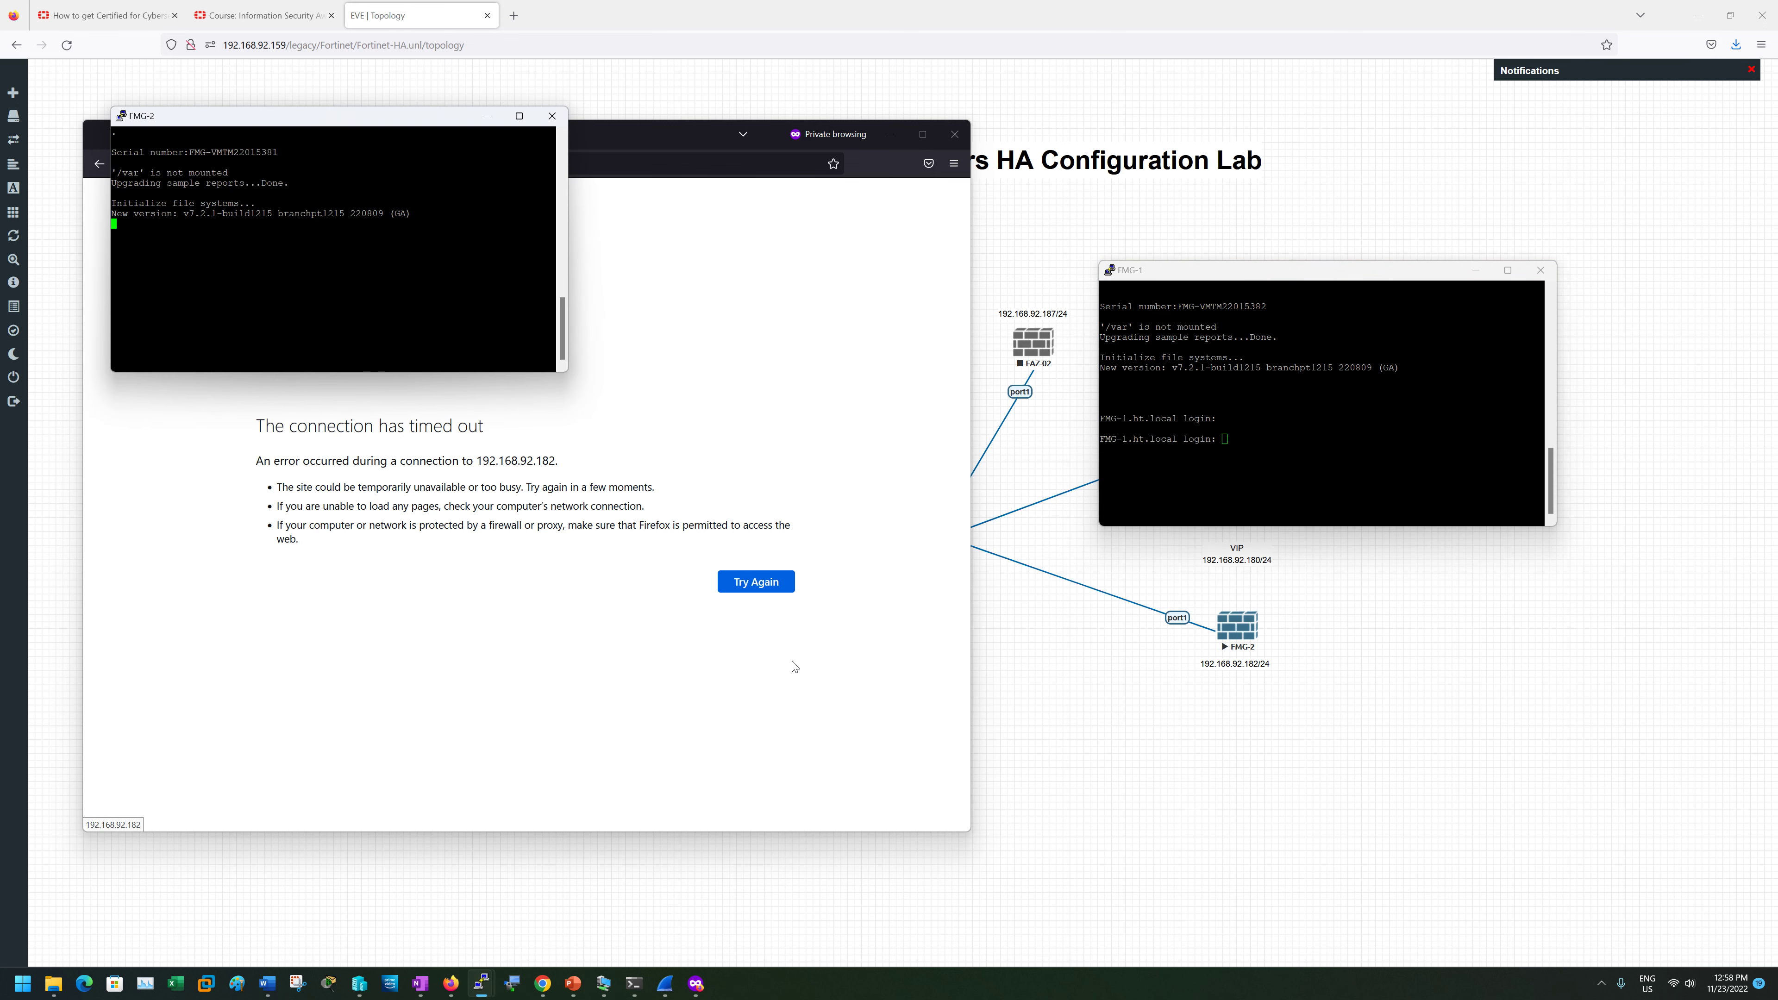
{"action": "left_click_drag", "start_coordinate": [373, 128], "coordinate": [1365, 248]}
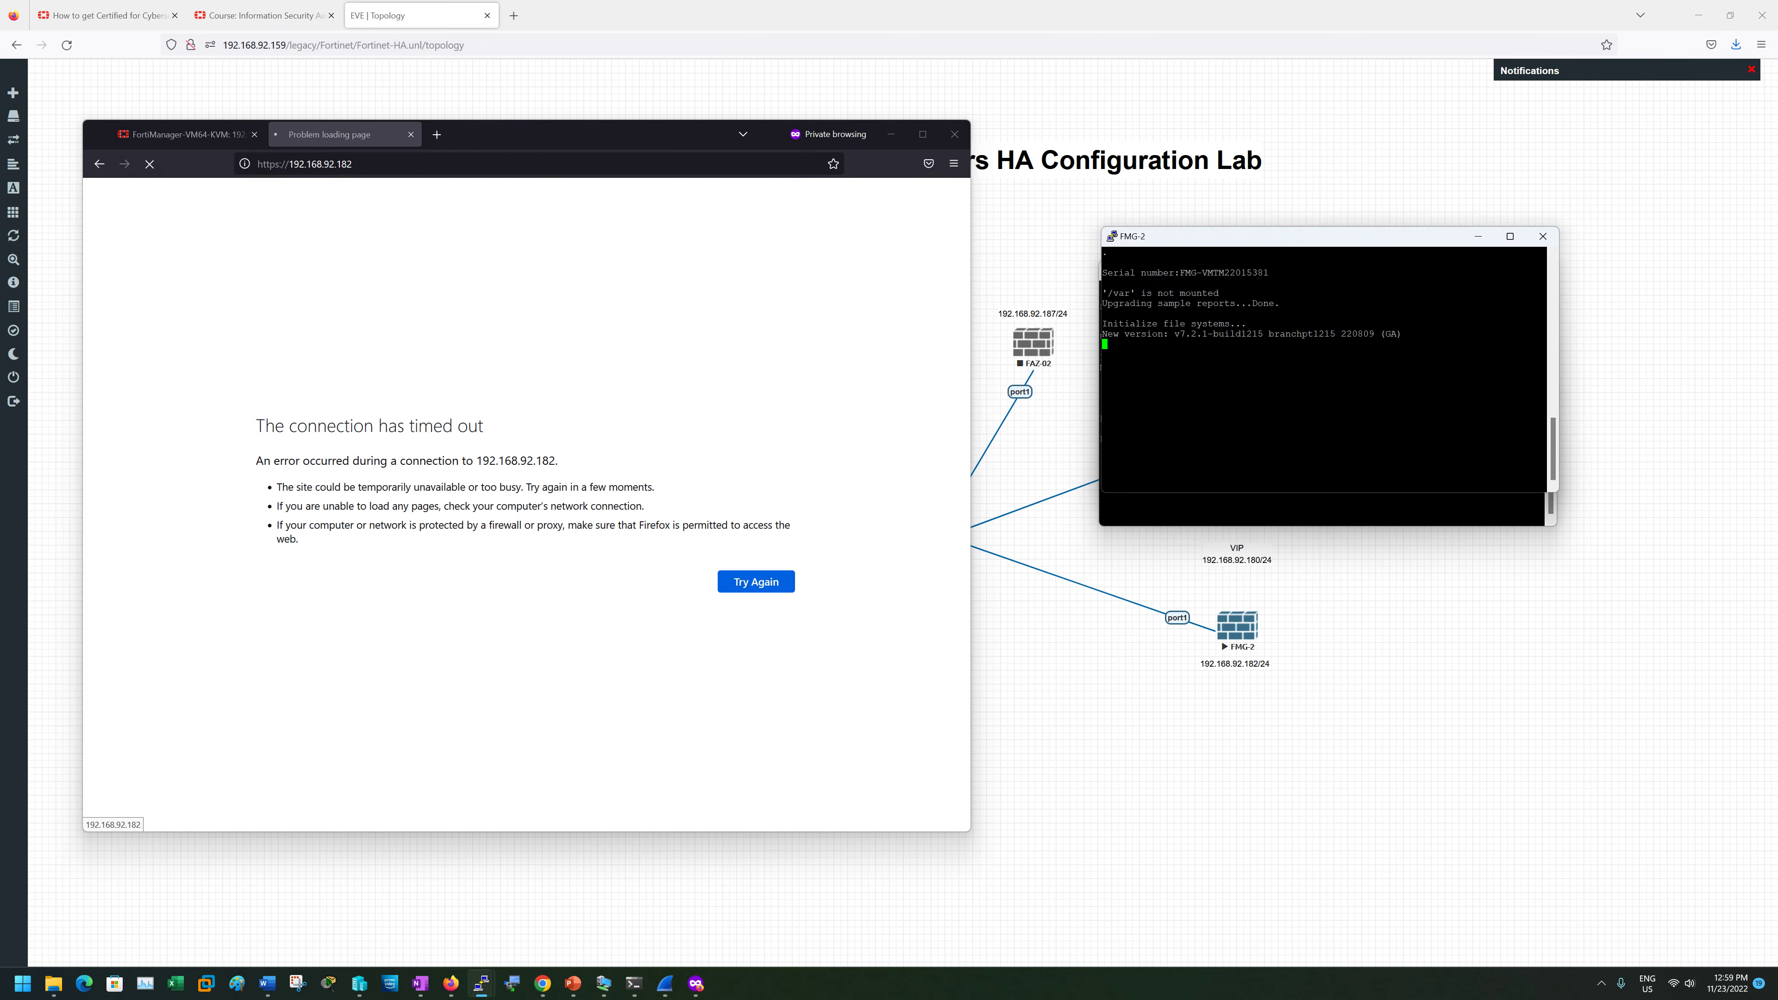
- Close the timed-out 192.168.92.182 tab and open System Settings > HA on FMG-1
{"action": "left_click", "coordinate": [411, 133]}
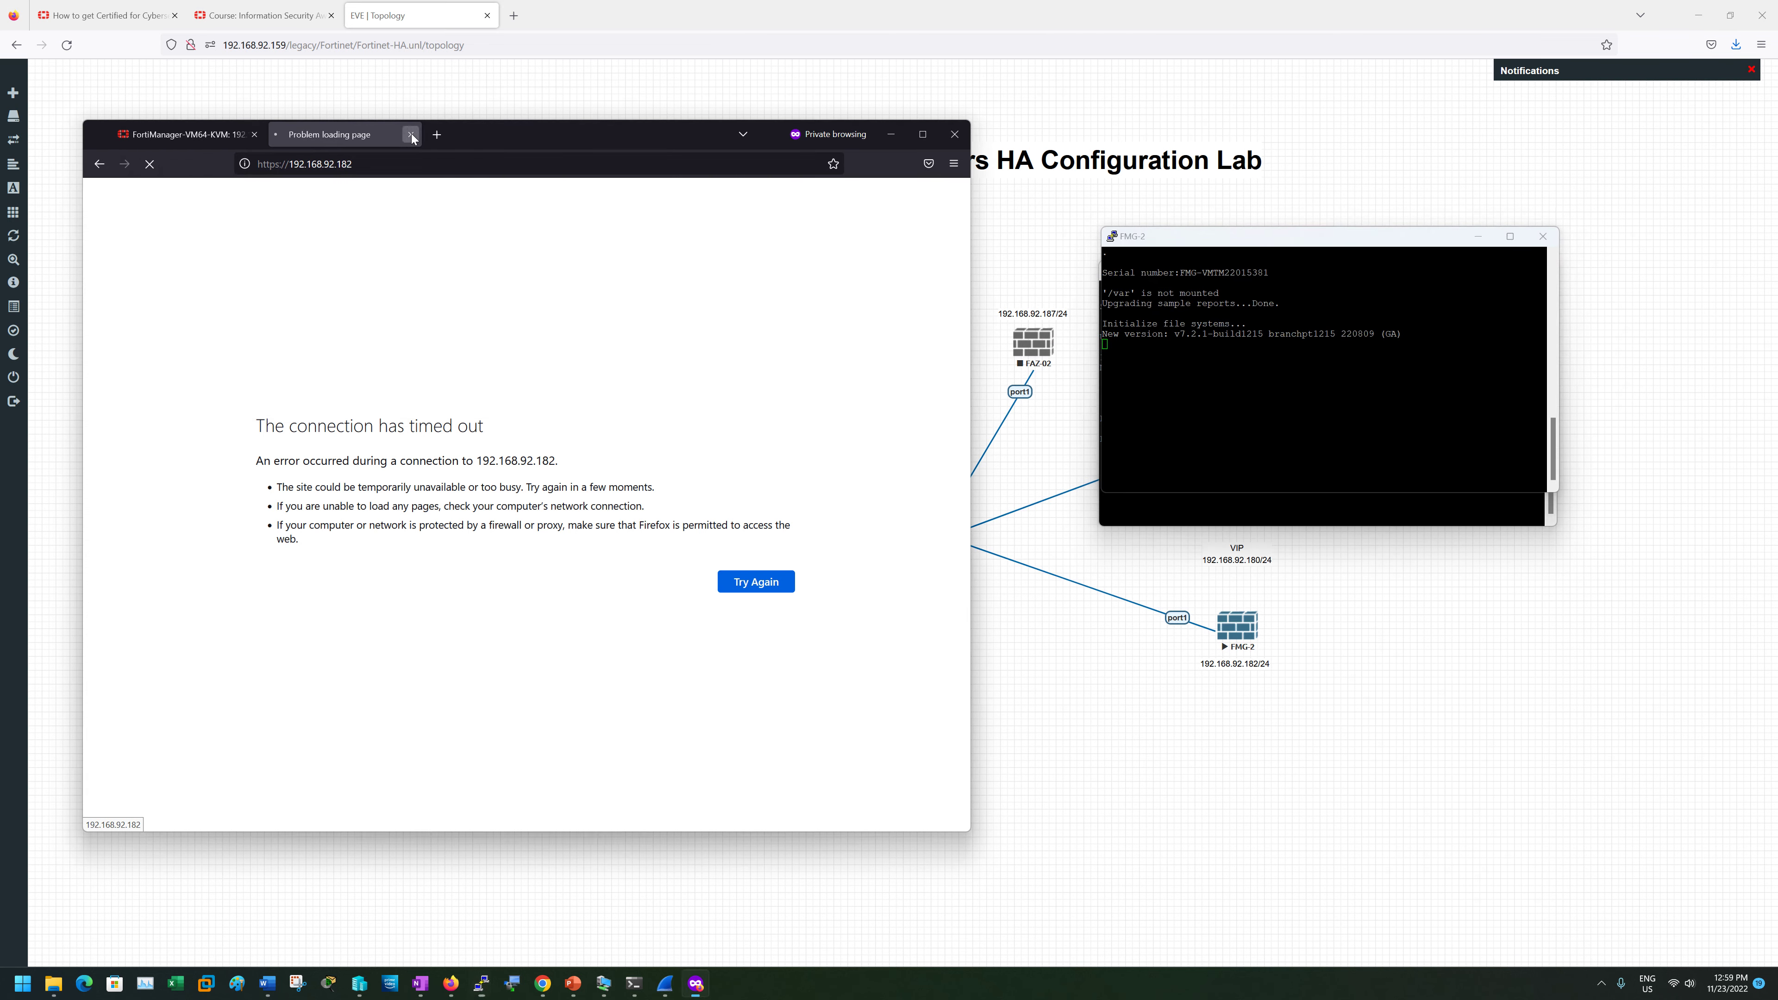
{"action": "left_click", "coordinate": [632, 567]}
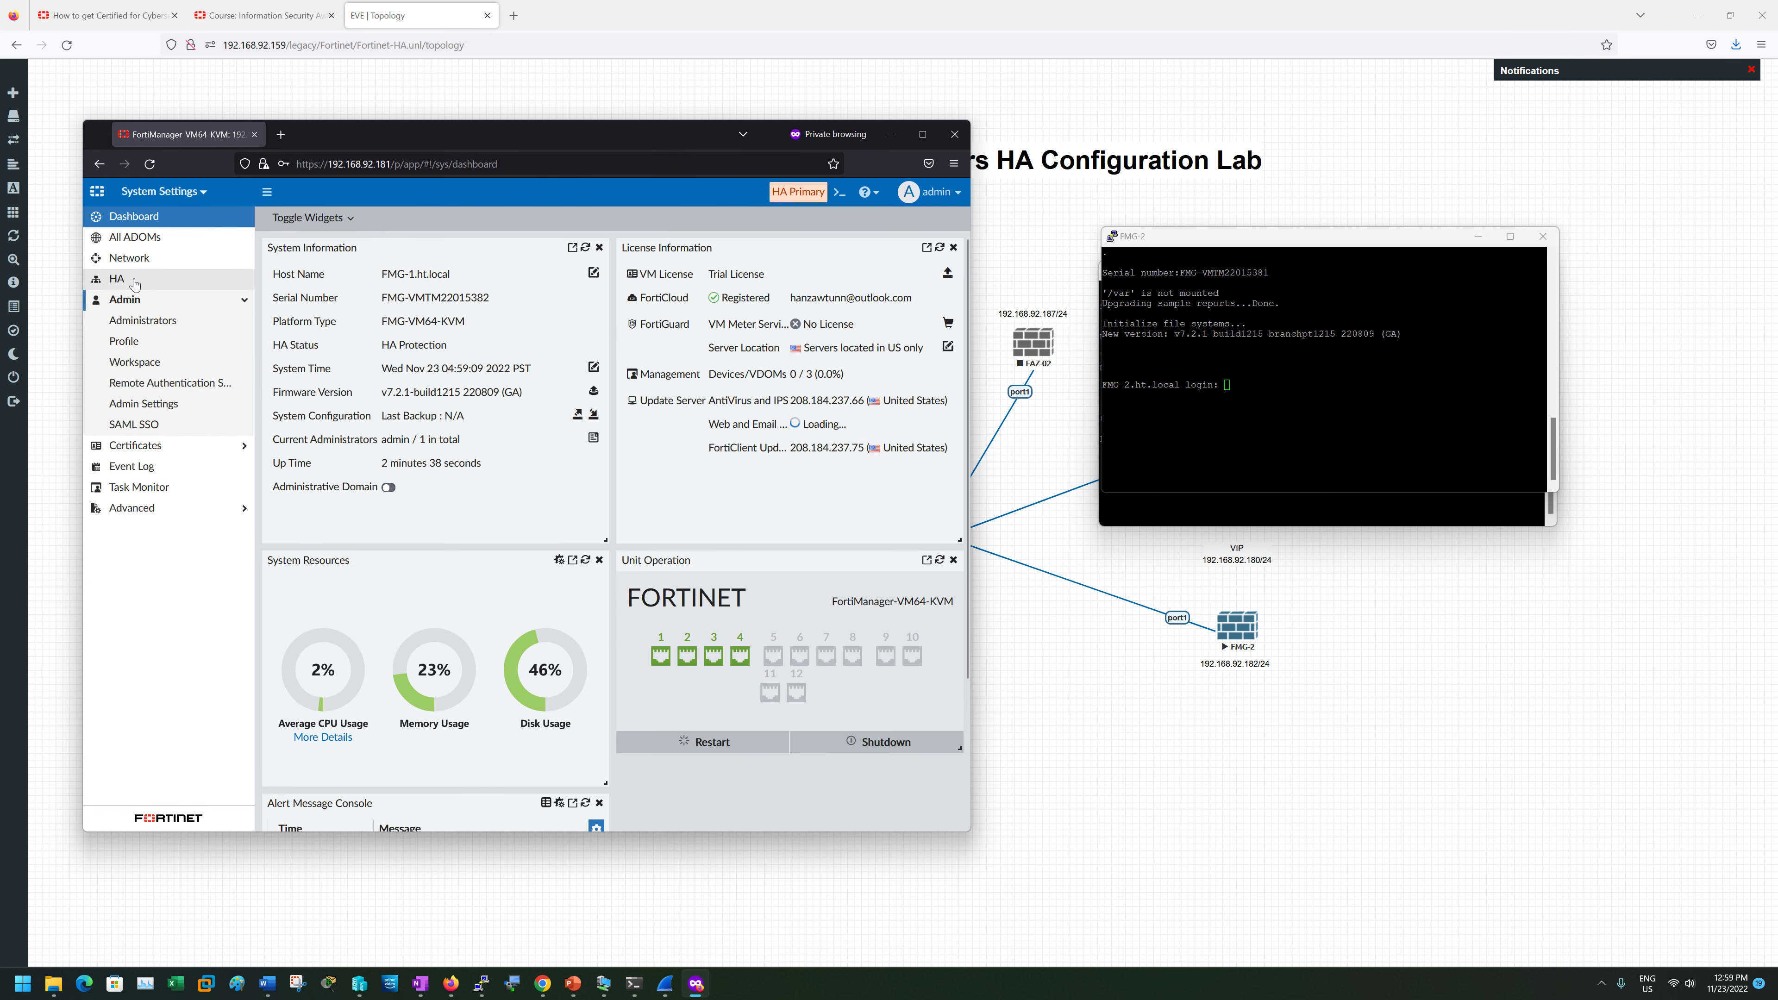
{"action": "left_click", "coordinate": [135, 281]}
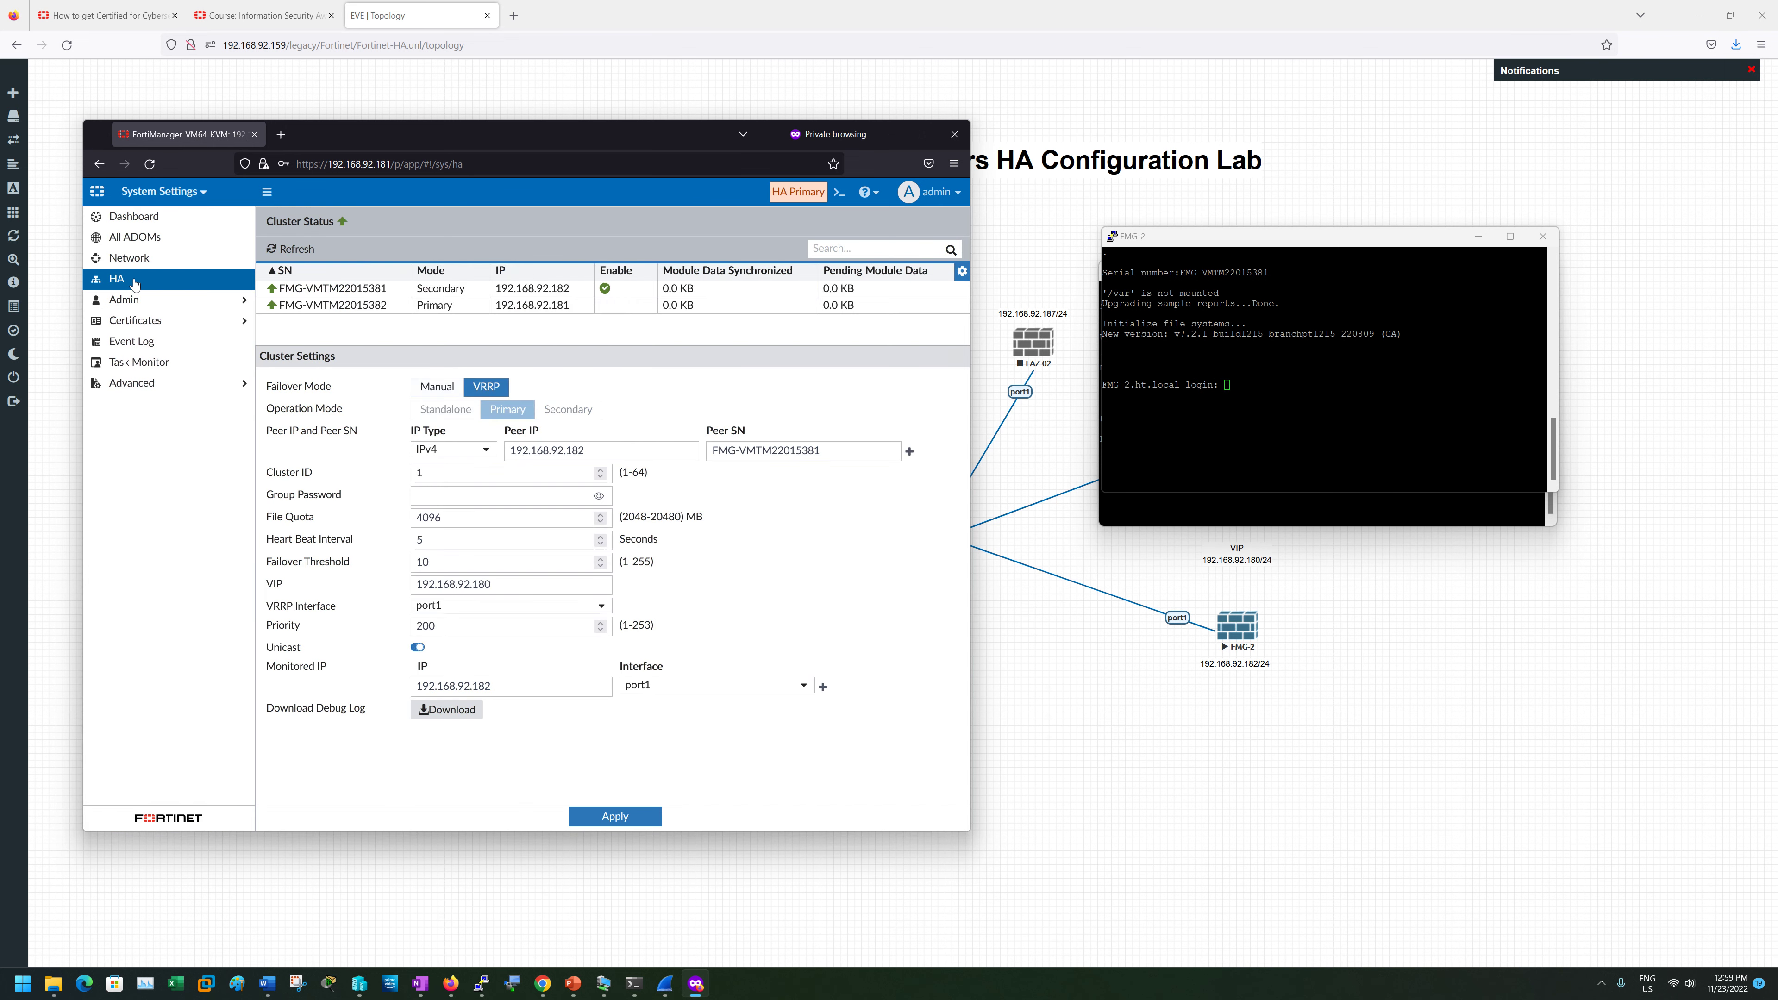
{"action": "left_click", "coordinate": [290, 132]}
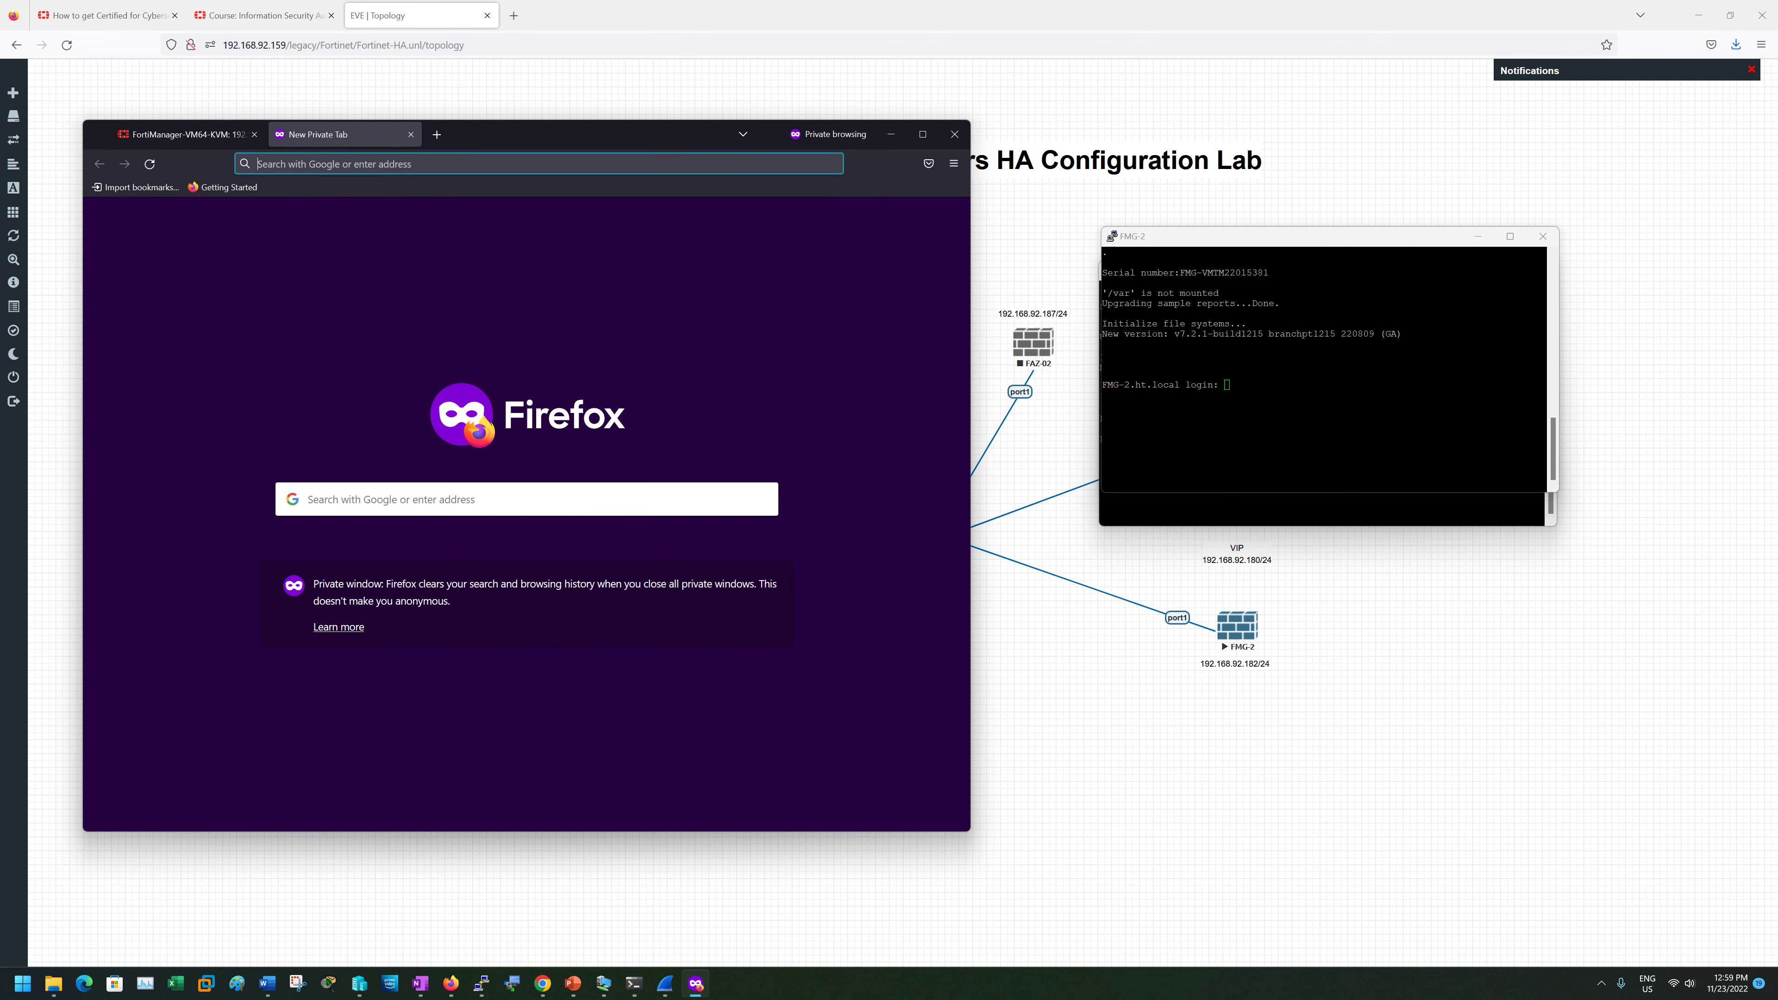
{"action": "type", "text": "https://1"}
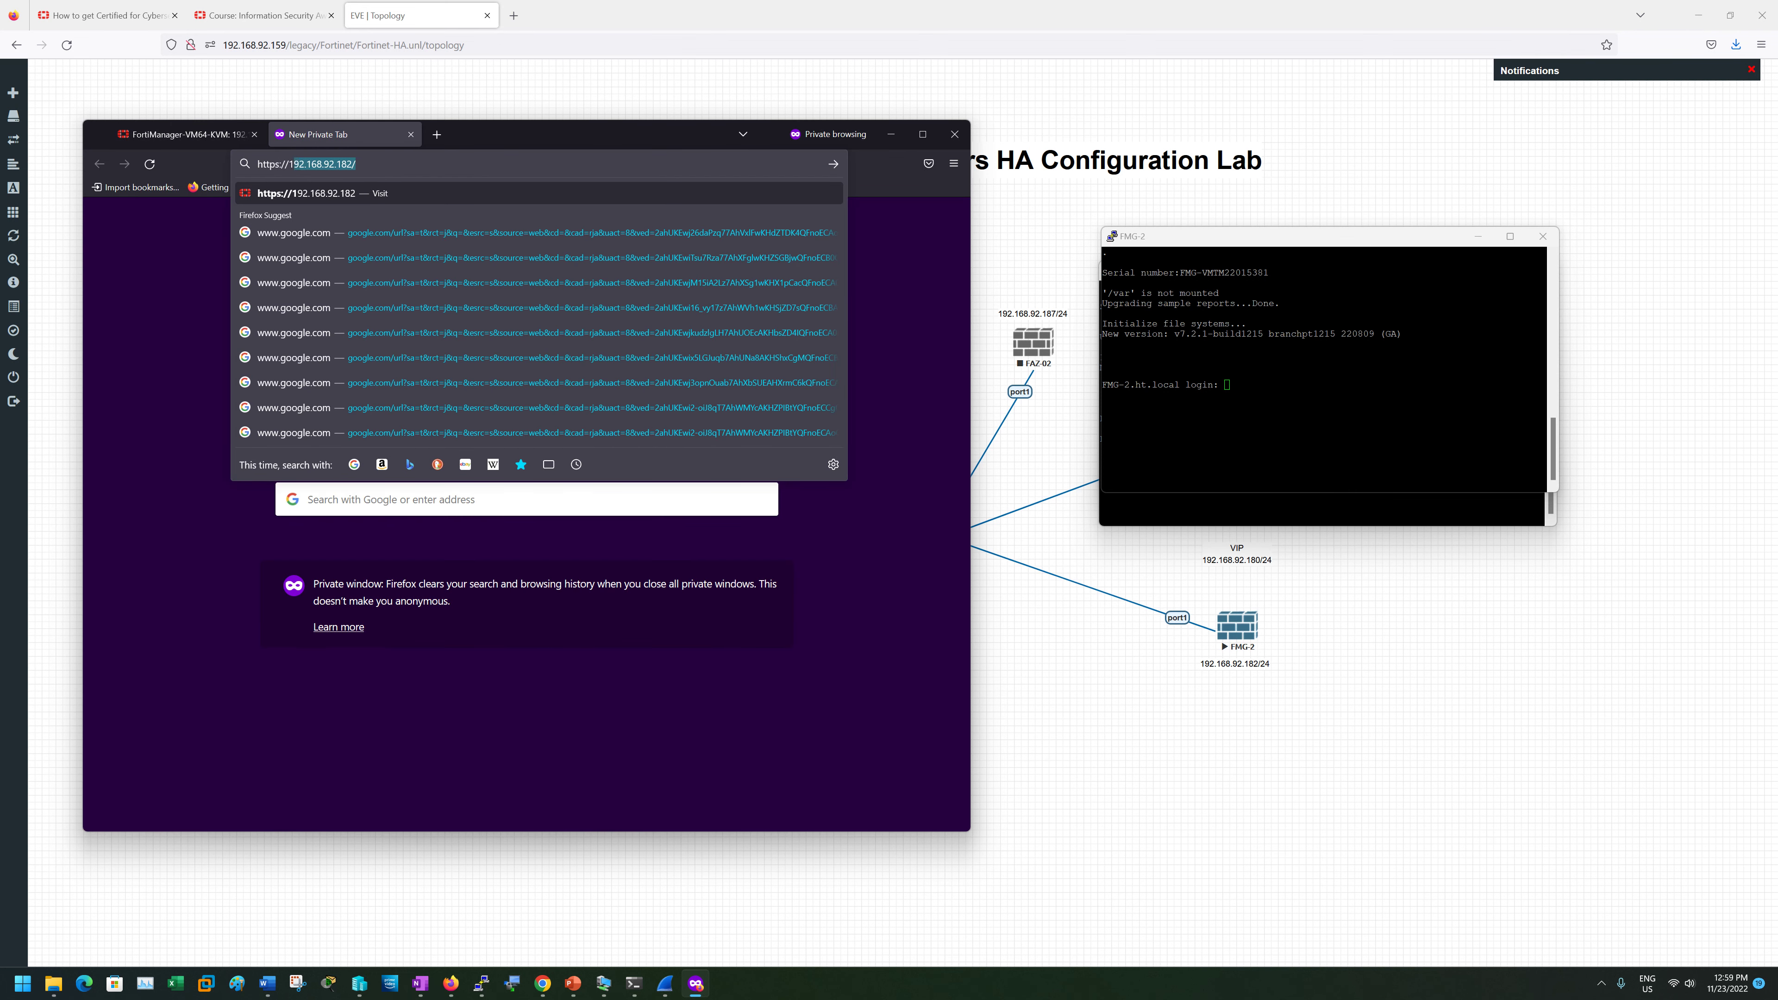
{"action": "type", "text": "92"}
{"action": "key", "text": "Return"}
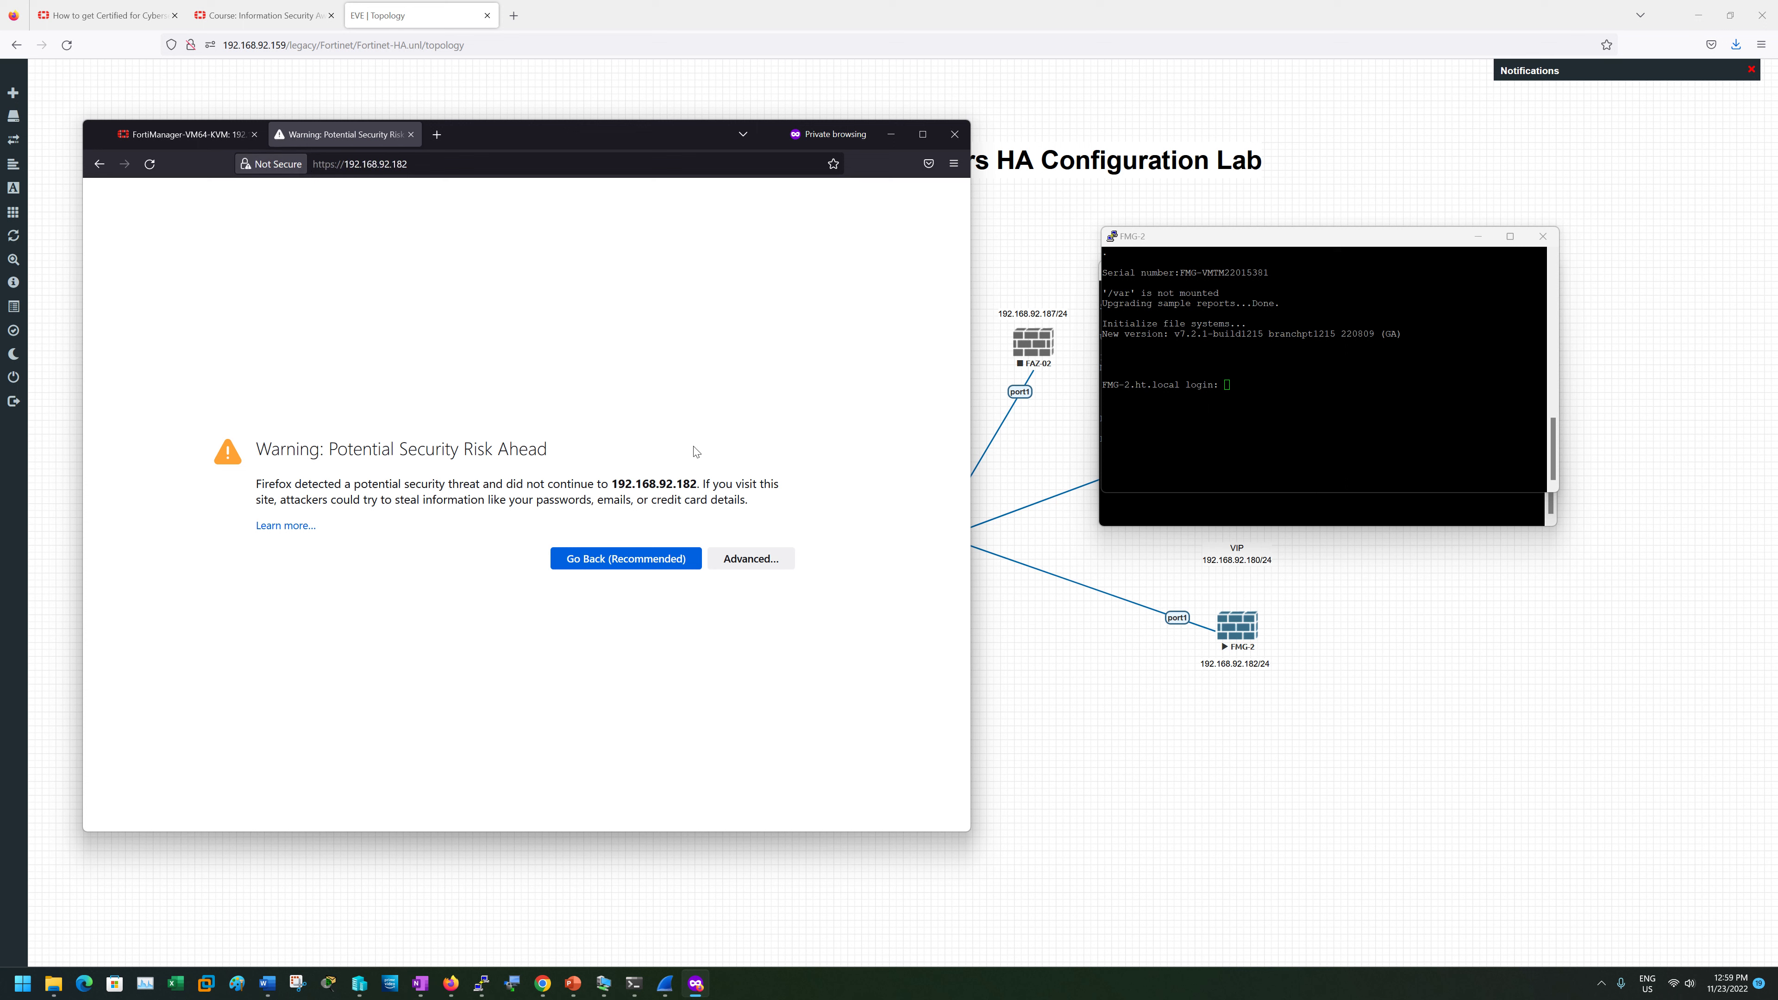
{"action": "left_click", "coordinate": [751, 558]}
{"action": "left_click", "coordinate": [706, 783]}
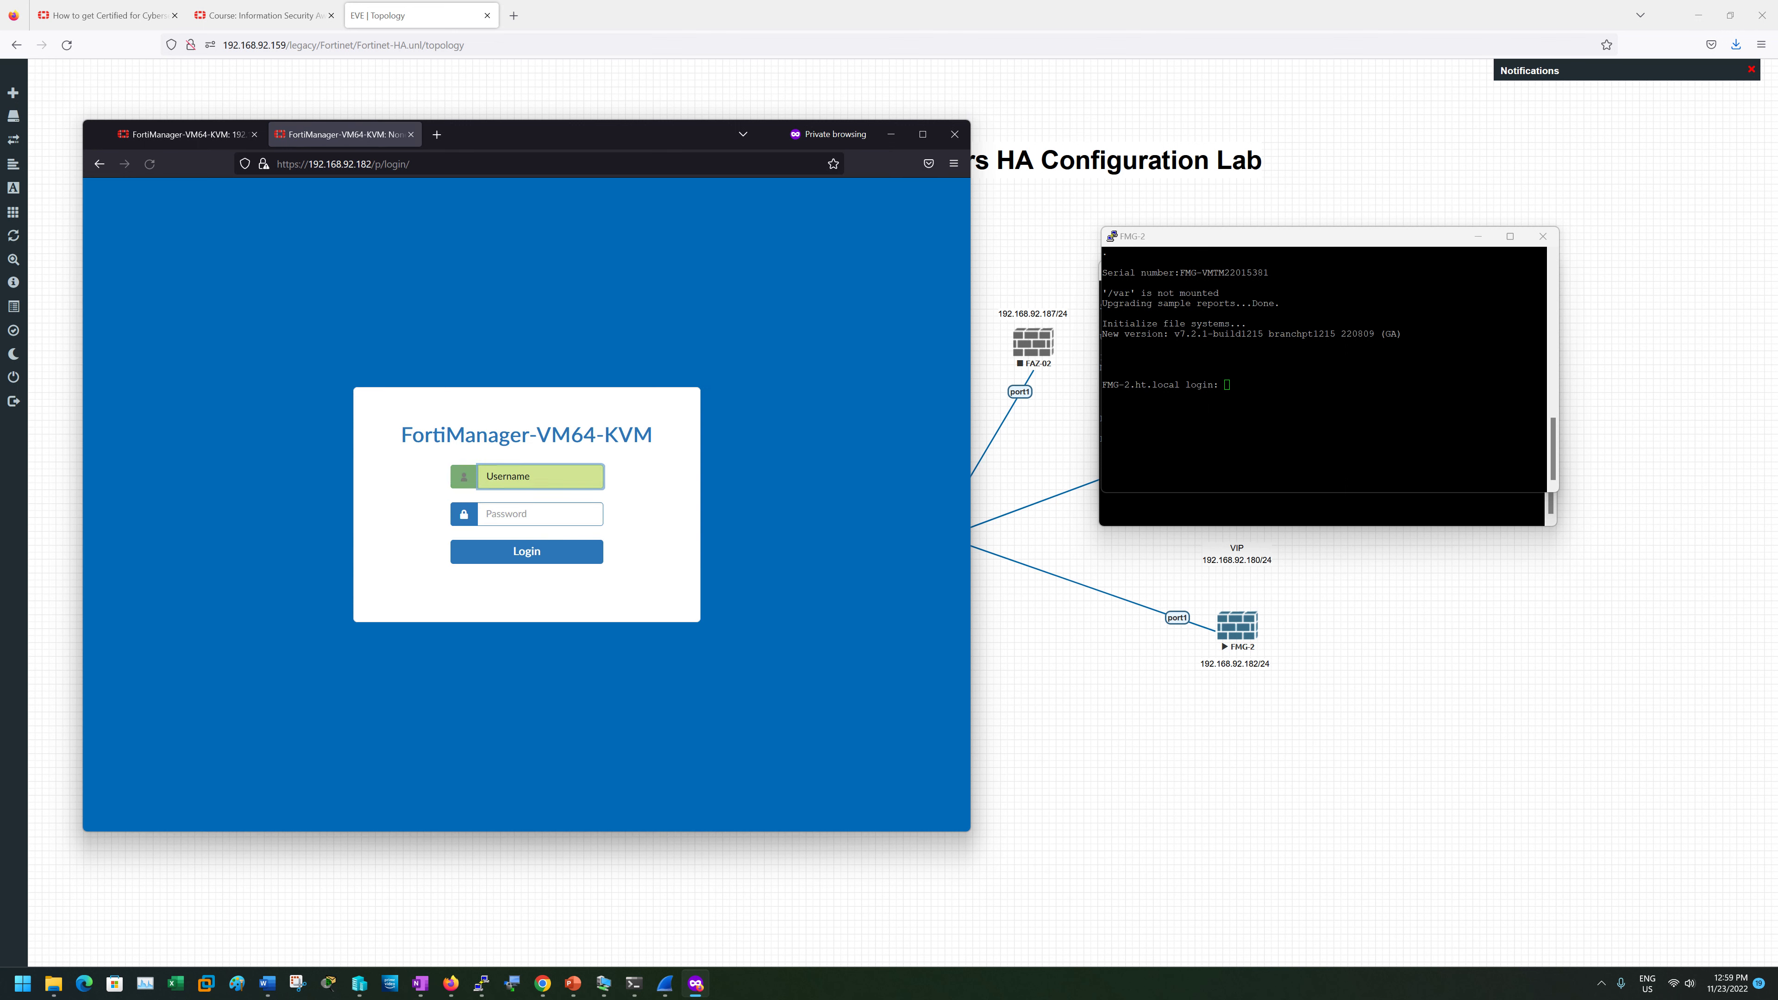
{"action": "type", "text": "admin"}
{"action": "key", "text": "Tab"}
{"action": "type", "text": "1234"}
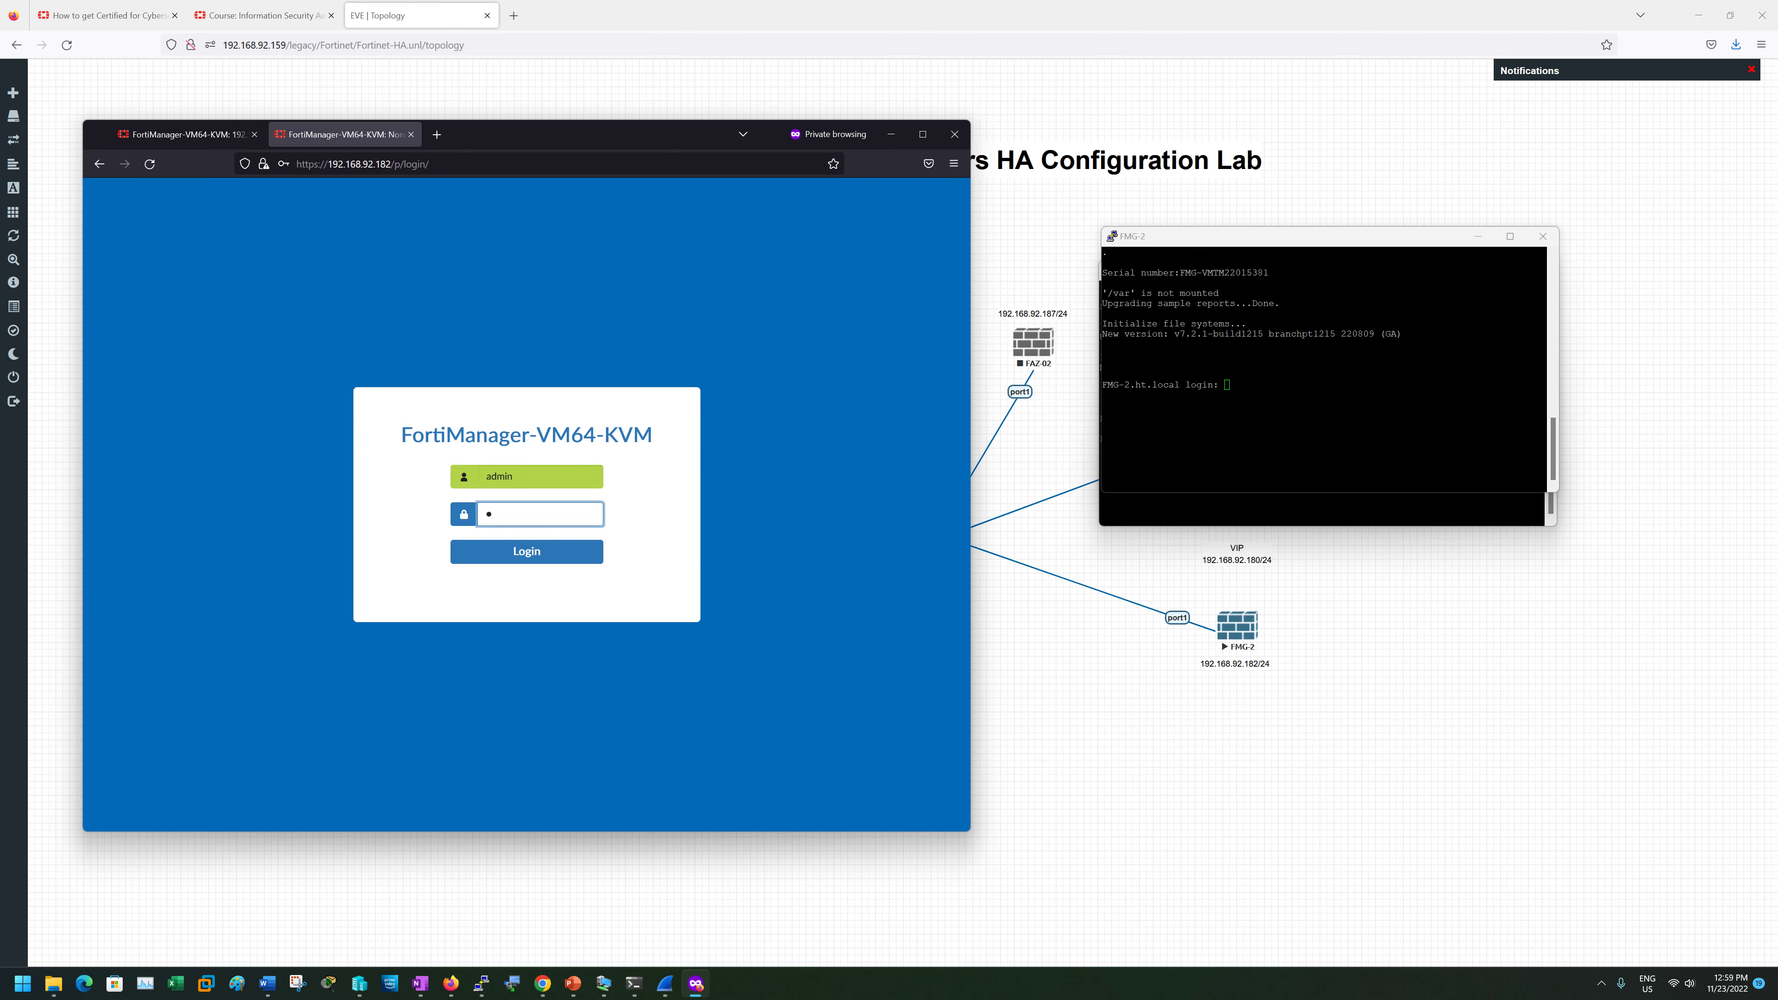
{"action": "type", "text": "56"}
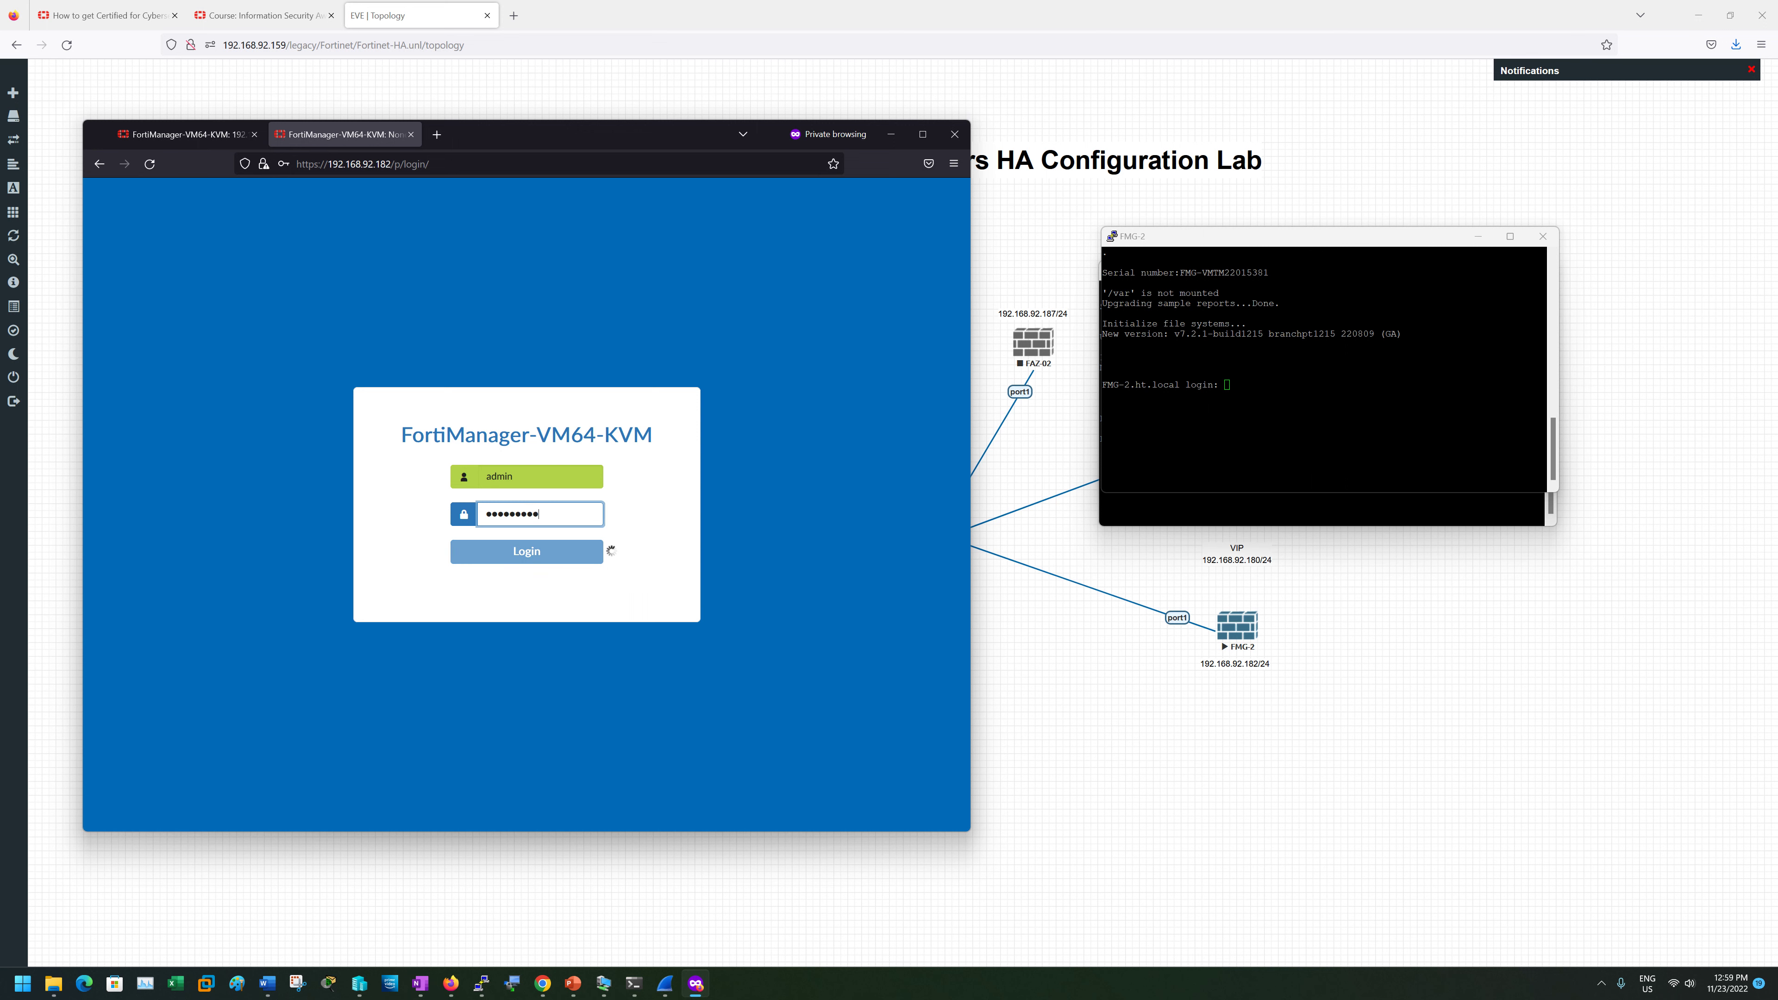
{"action": "left_click", "coordinate": [596, 551]}
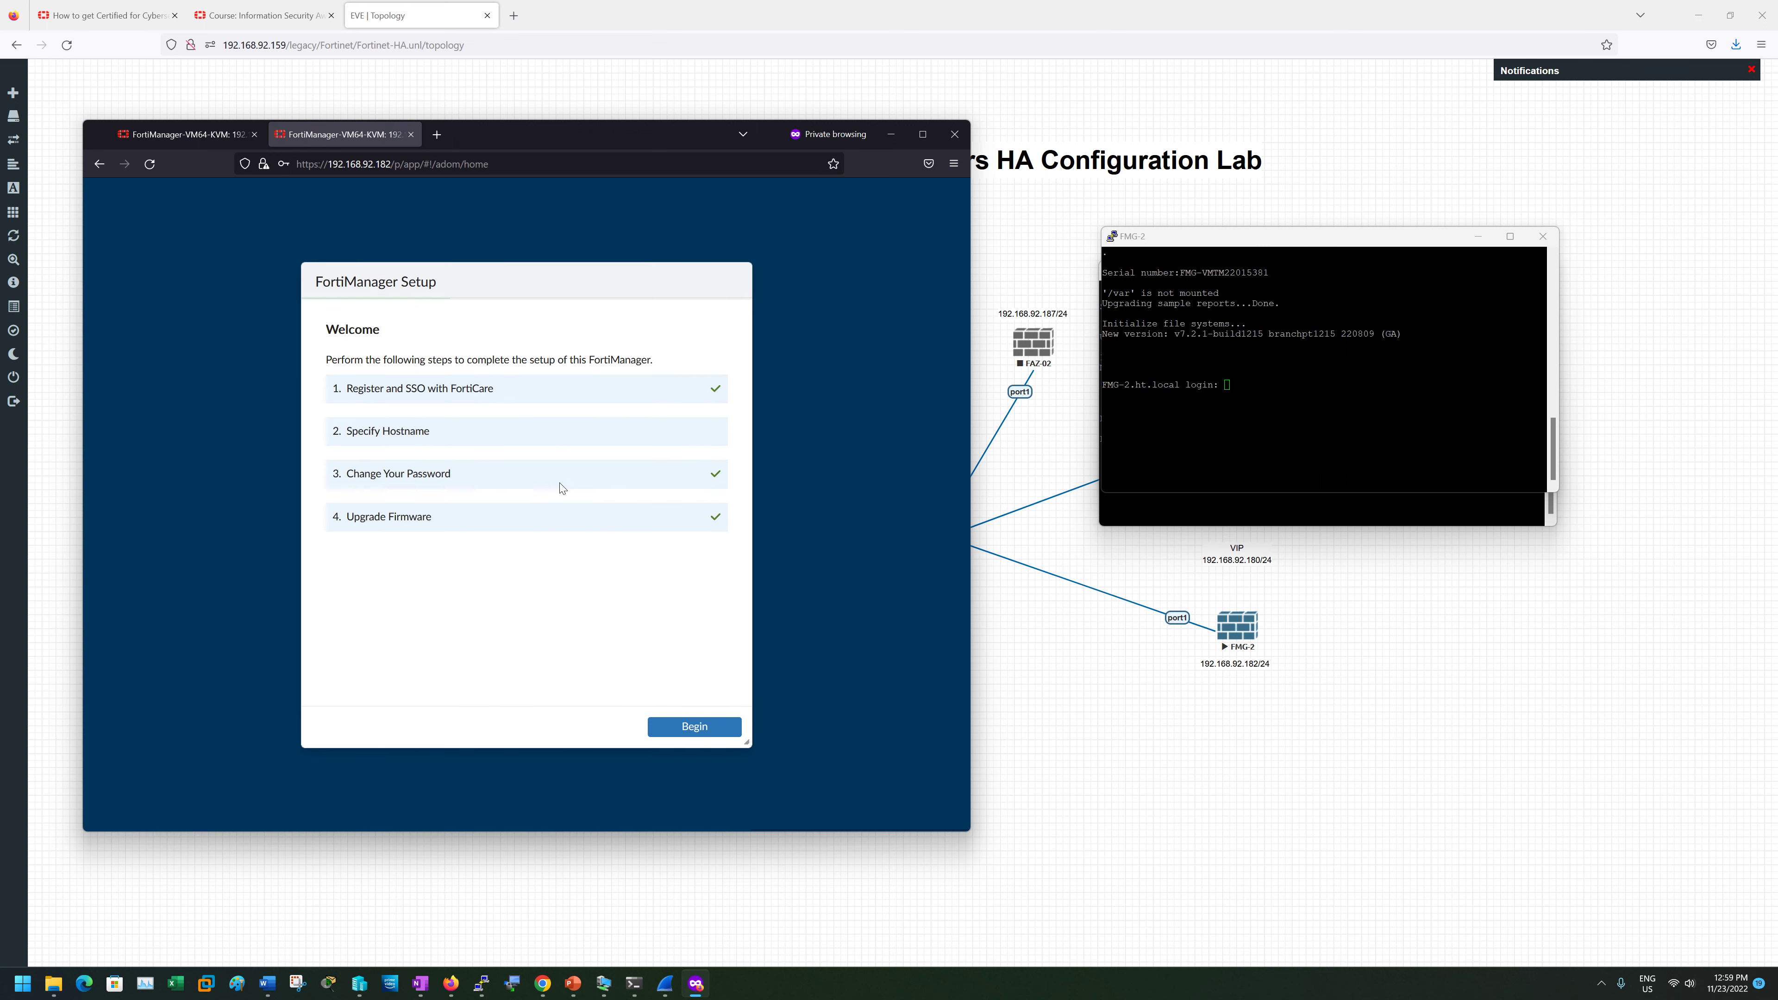
- Skip through the setup wizard to System Settings, showing HA Secondary
{"action": "left_click", "coordinate": [699, 725]}
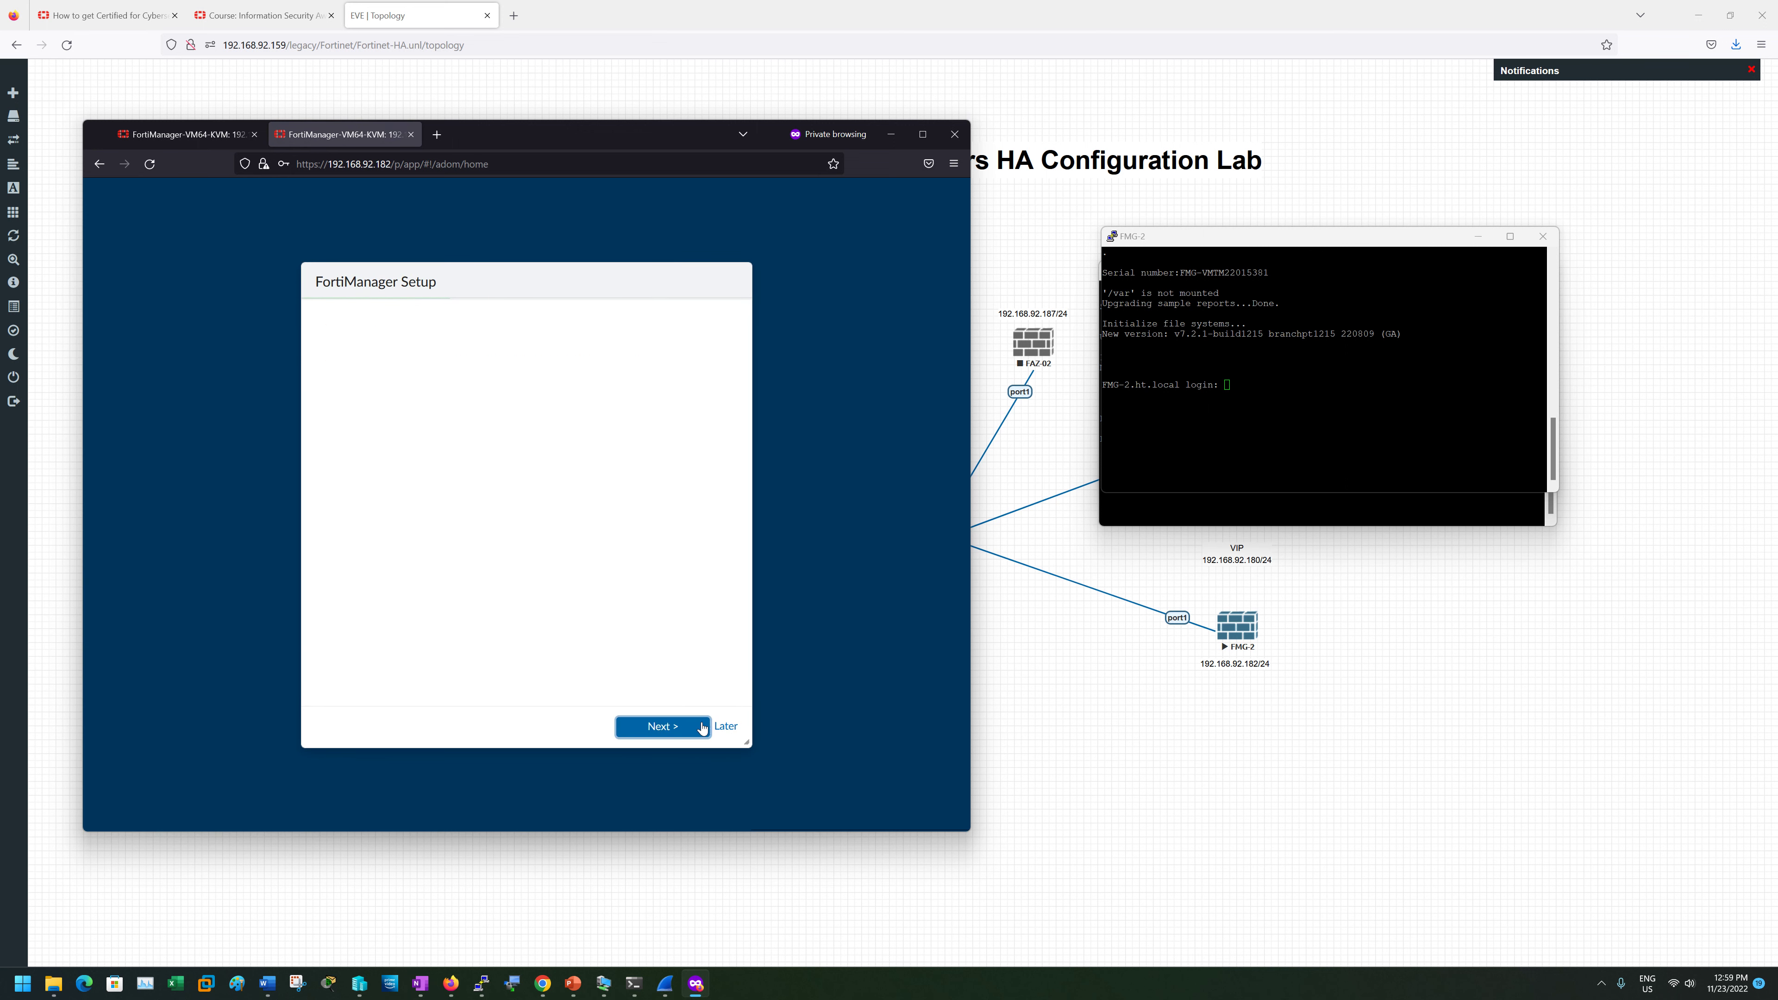
{"action": "left_click", "coordinate": [696, 726]}
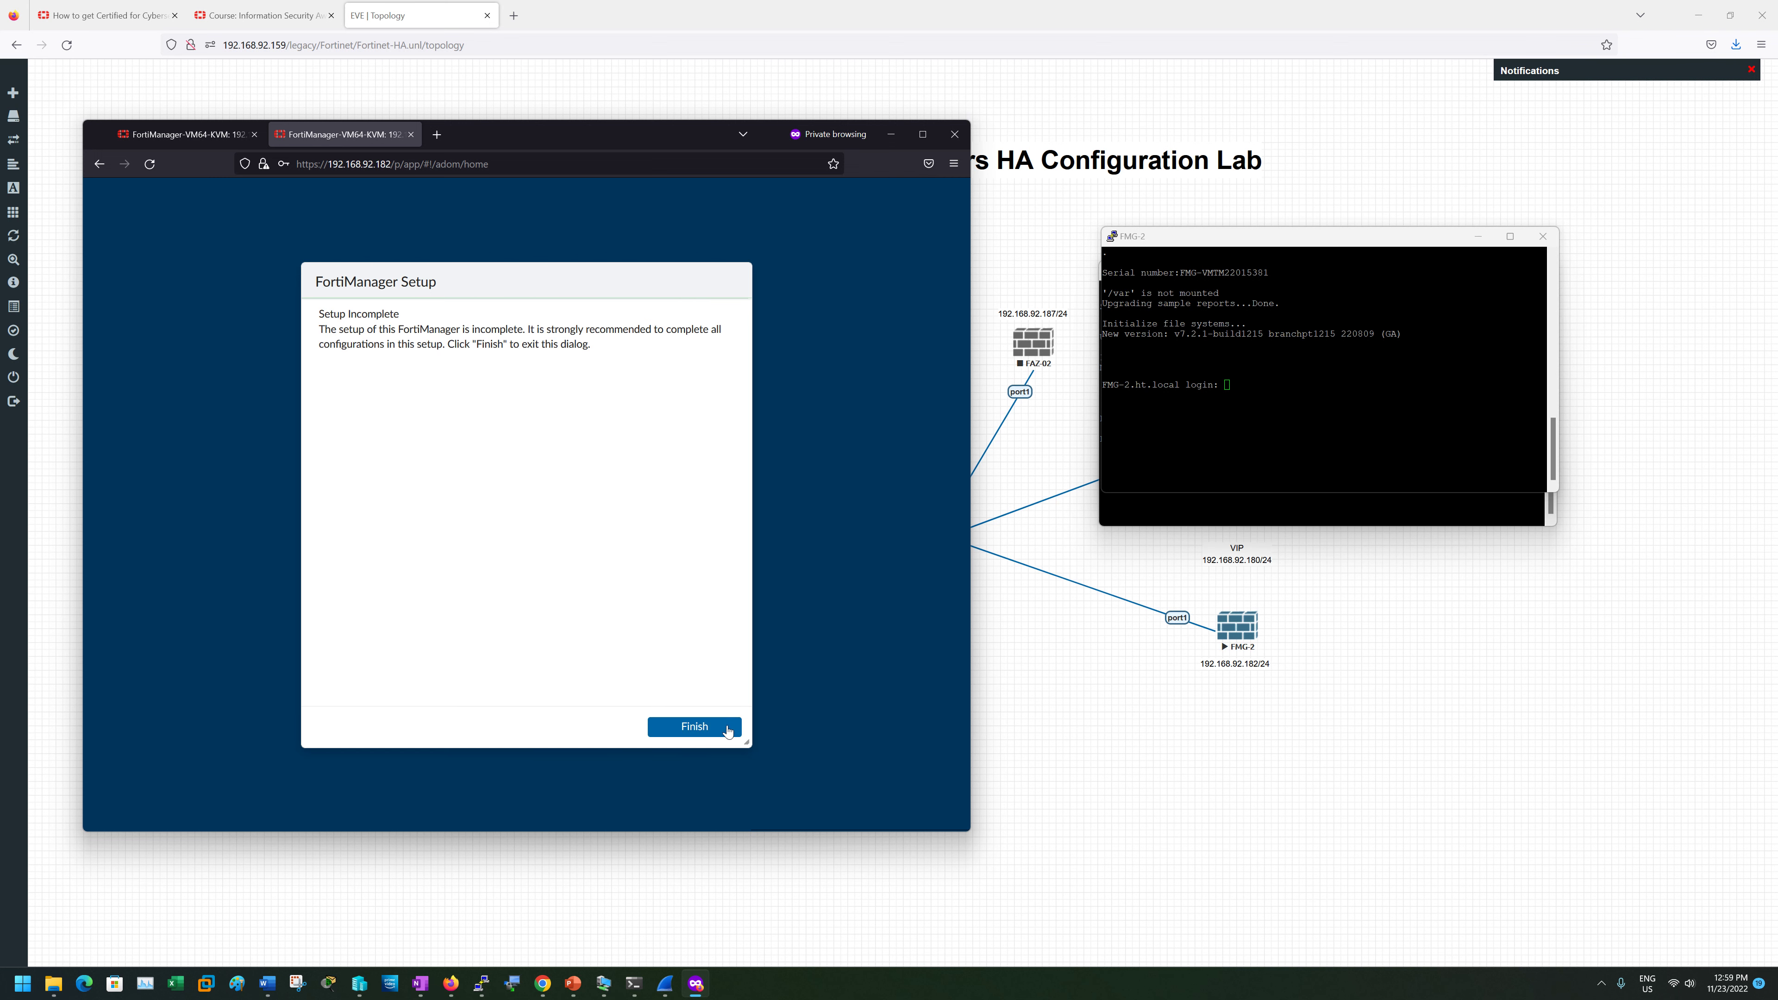
{"action": "left_click", "coordinate": [700, 727]}
{"action": "left_click", "coordinate": [665, 587]}
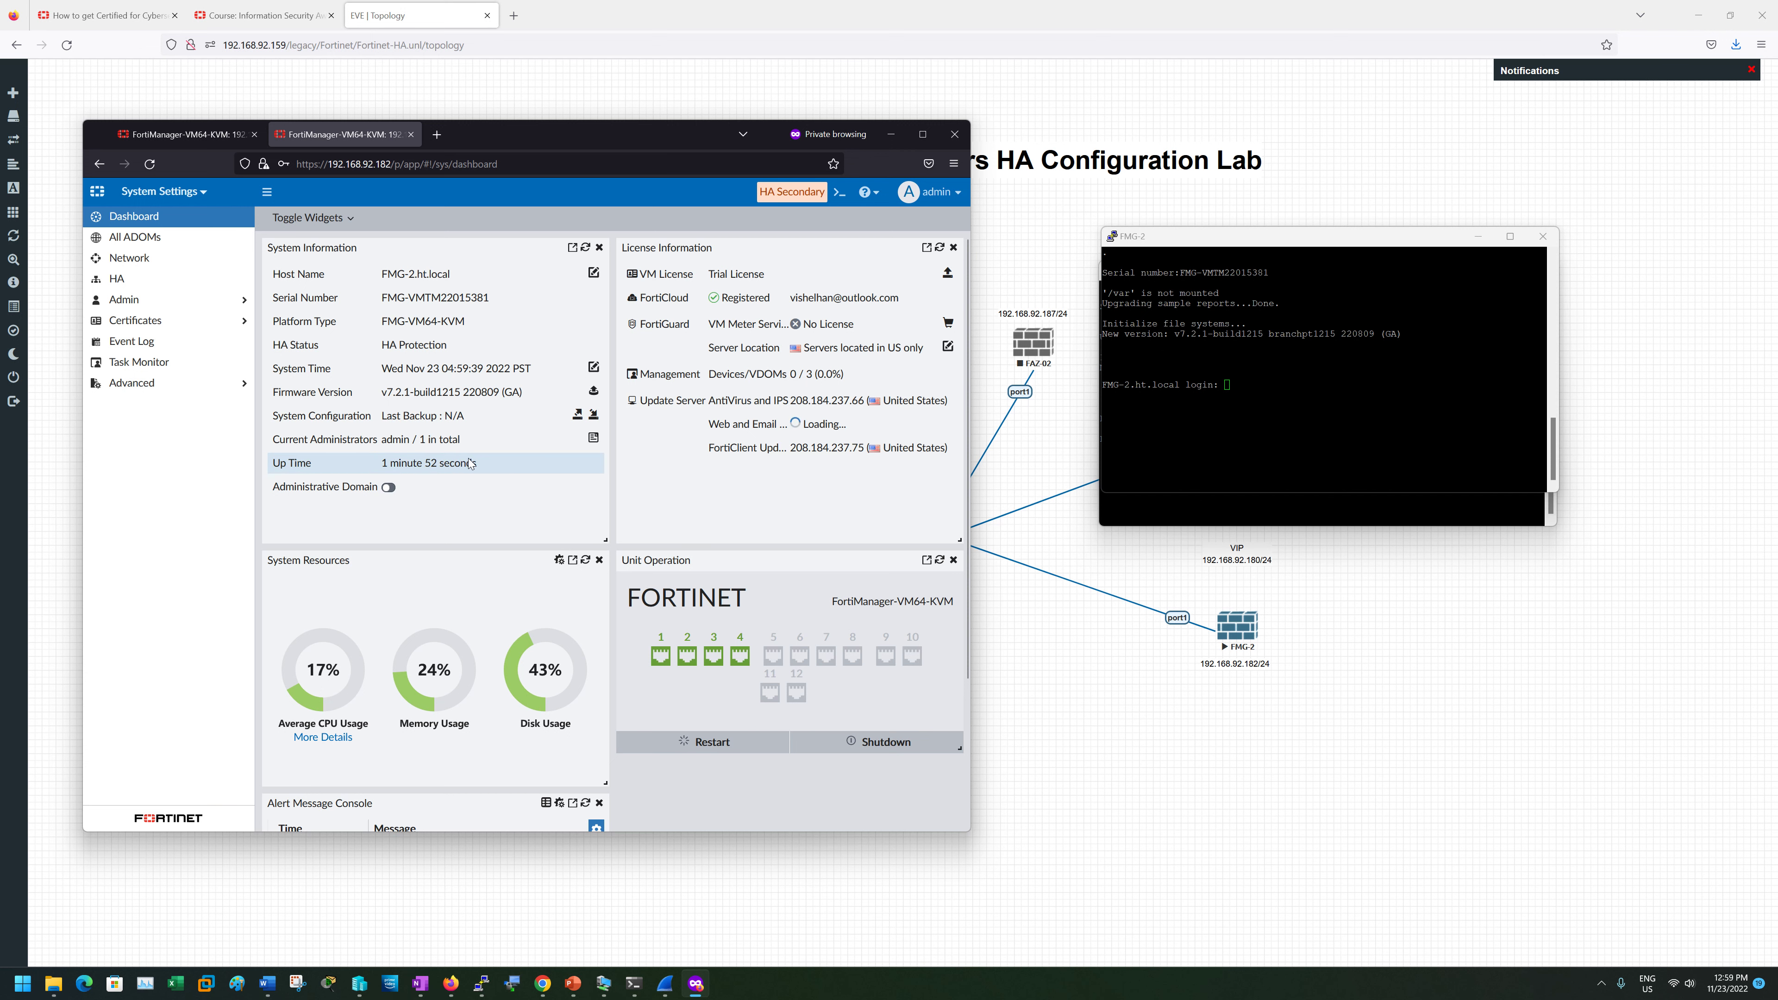
- Compare HA pages: .182 is HA Secondary, .181 Primary; end on FMG-1's dashboard
{"action": "left_click", "coordinate": [112, 279]}
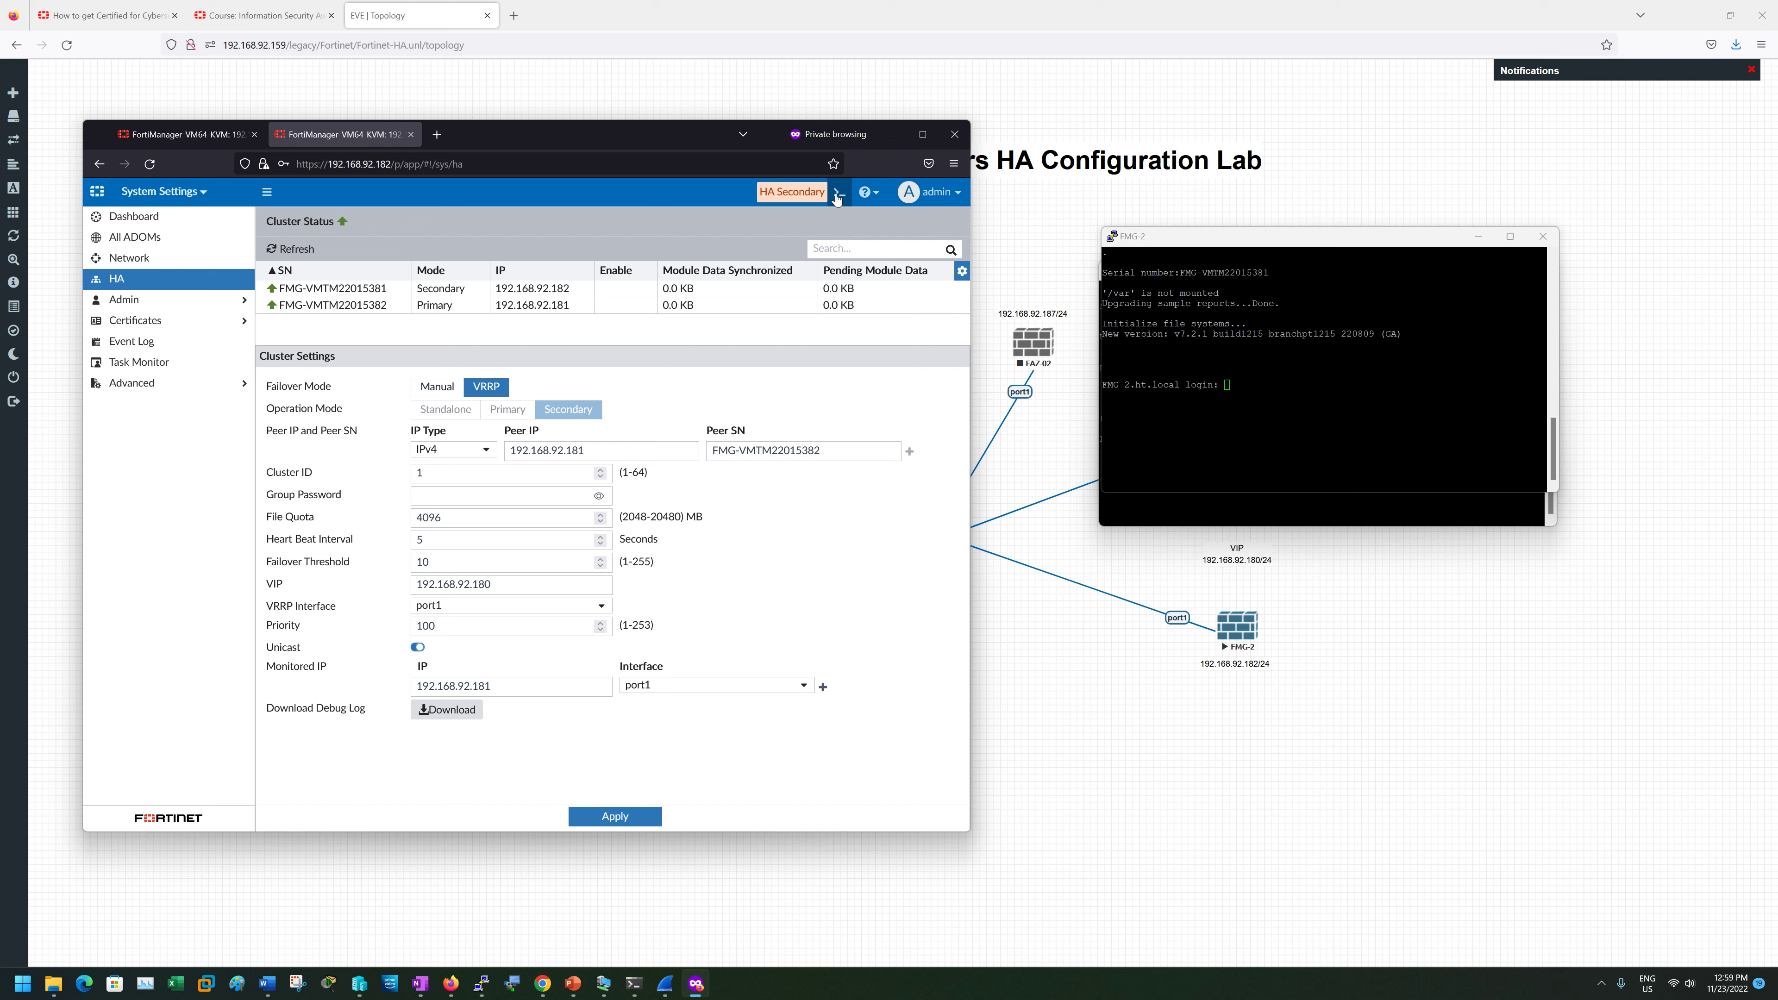
{"action": "left_click", "coordinate": [189, 136]}
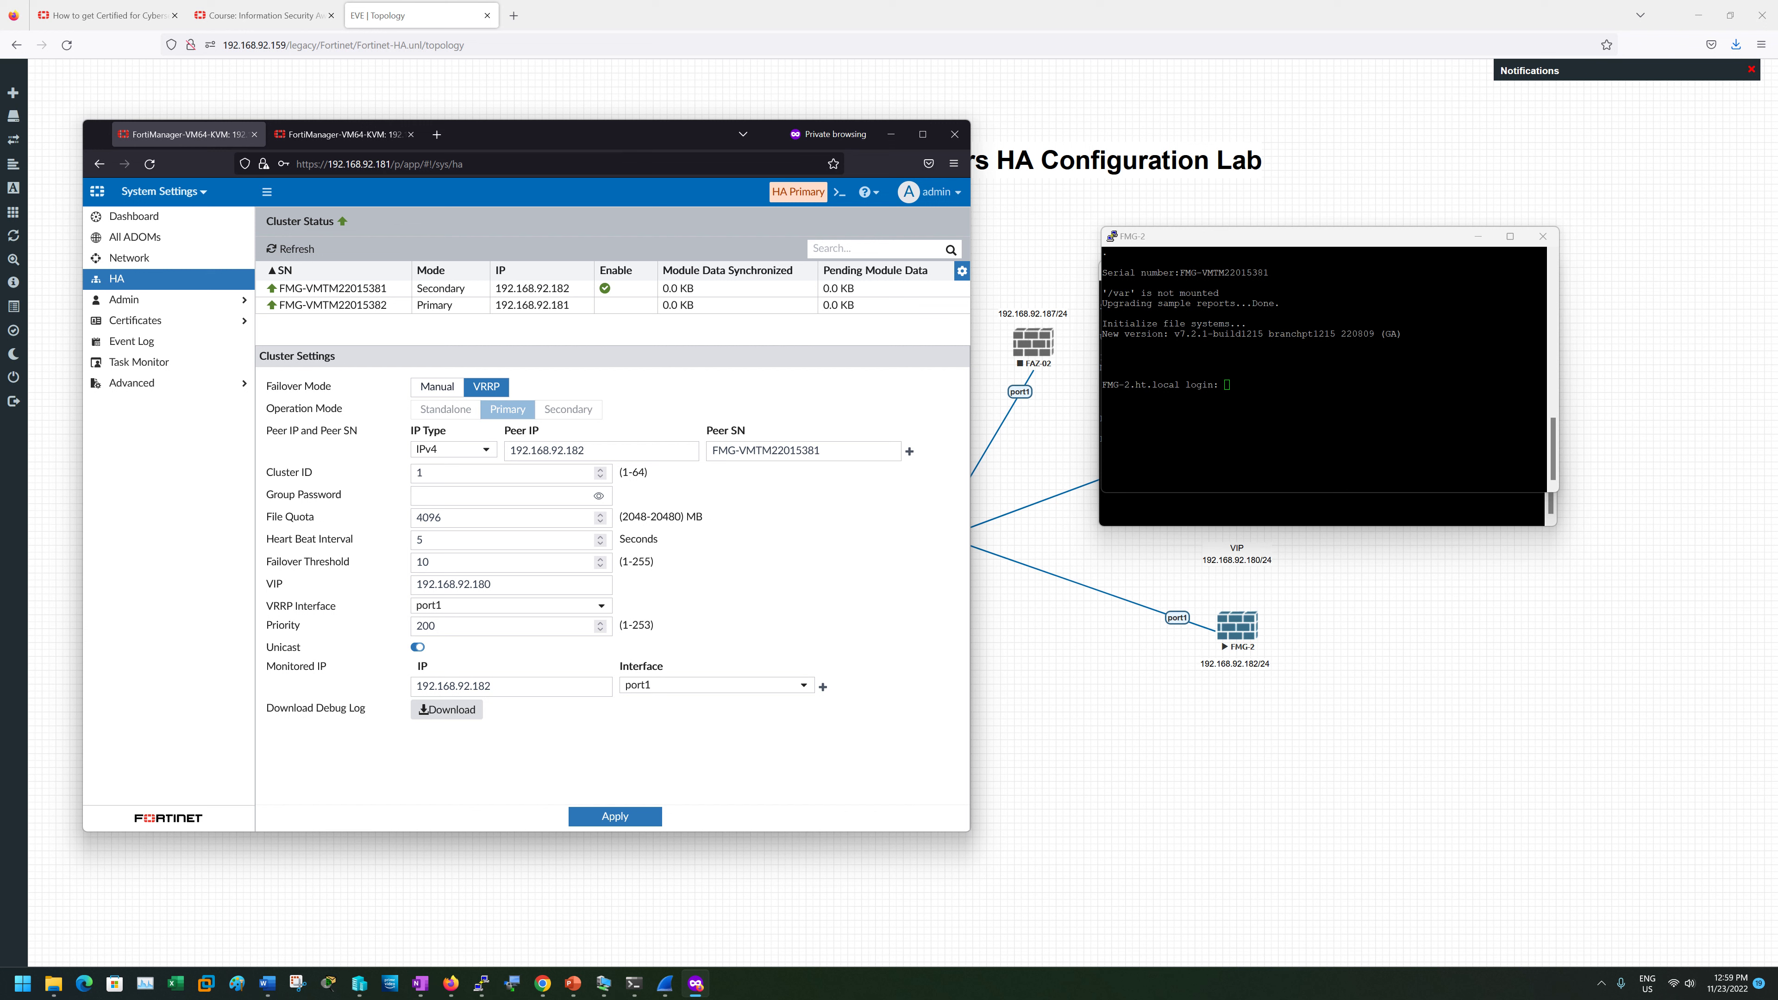
{"action": "left_click", "coordinate": [409, 136]}
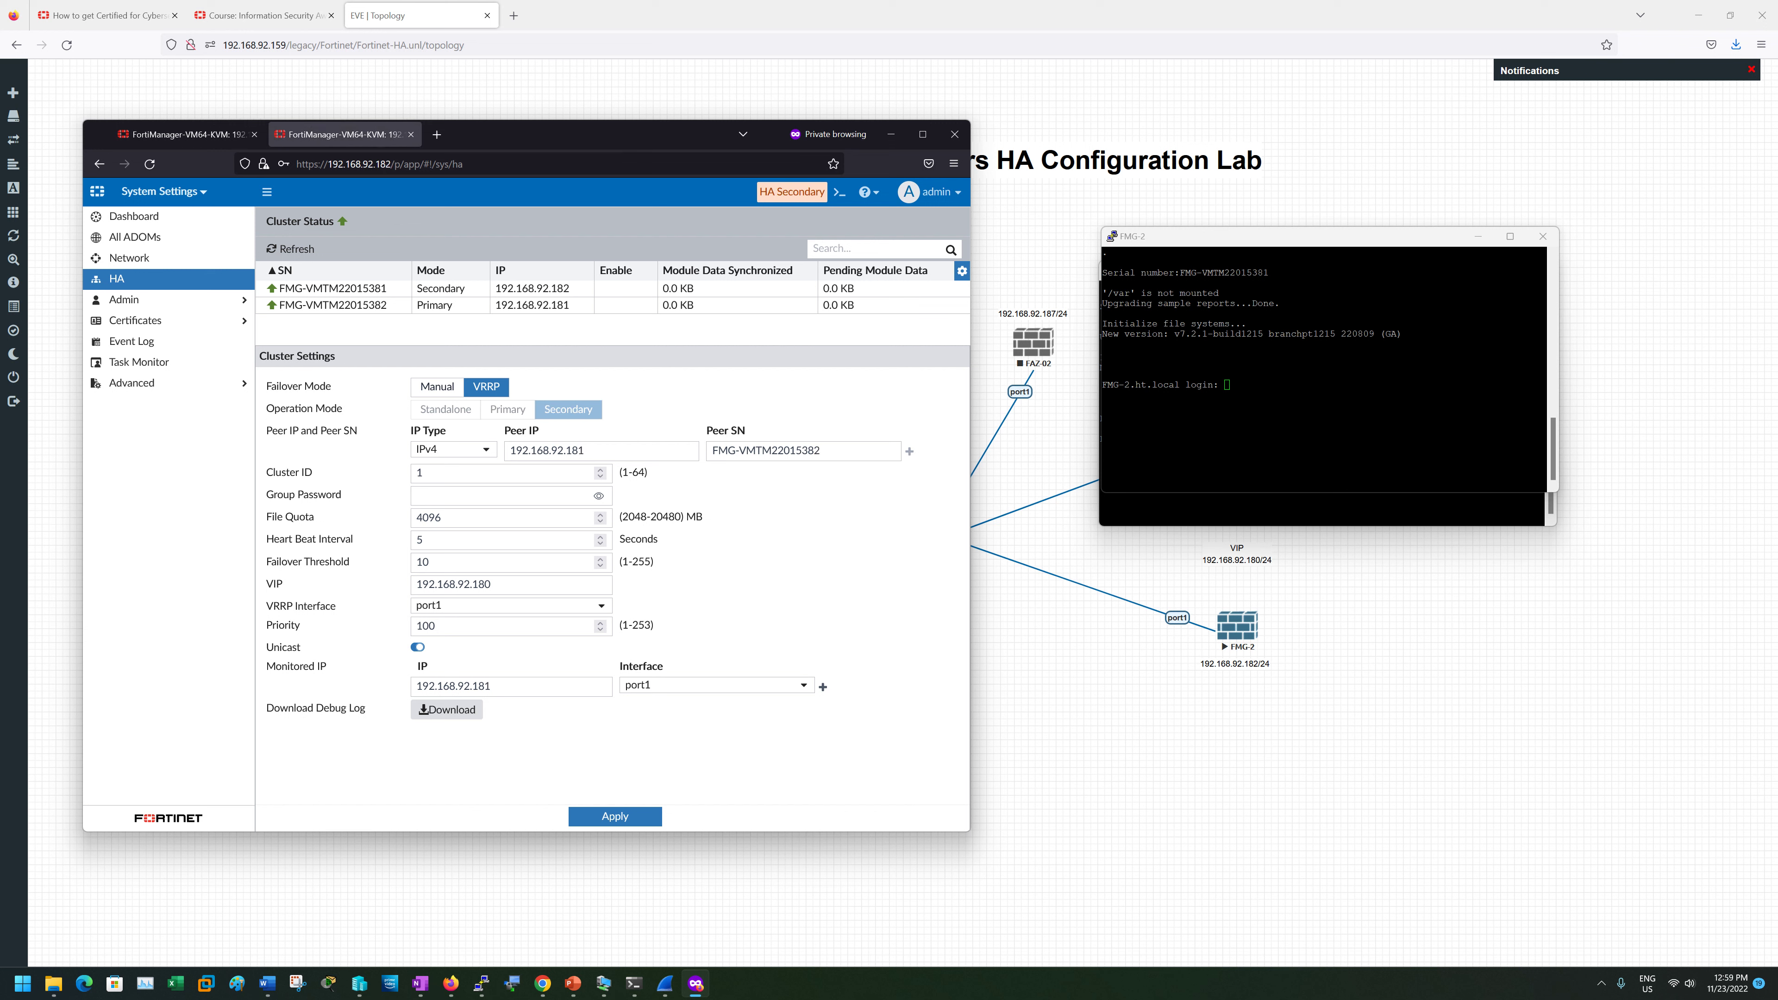
{"action": "left_click_drag", "start_coordinate": [759, 192], "coordinate": [811, 192]}
{"action": "left_click", "coordinate": [145, 139]}
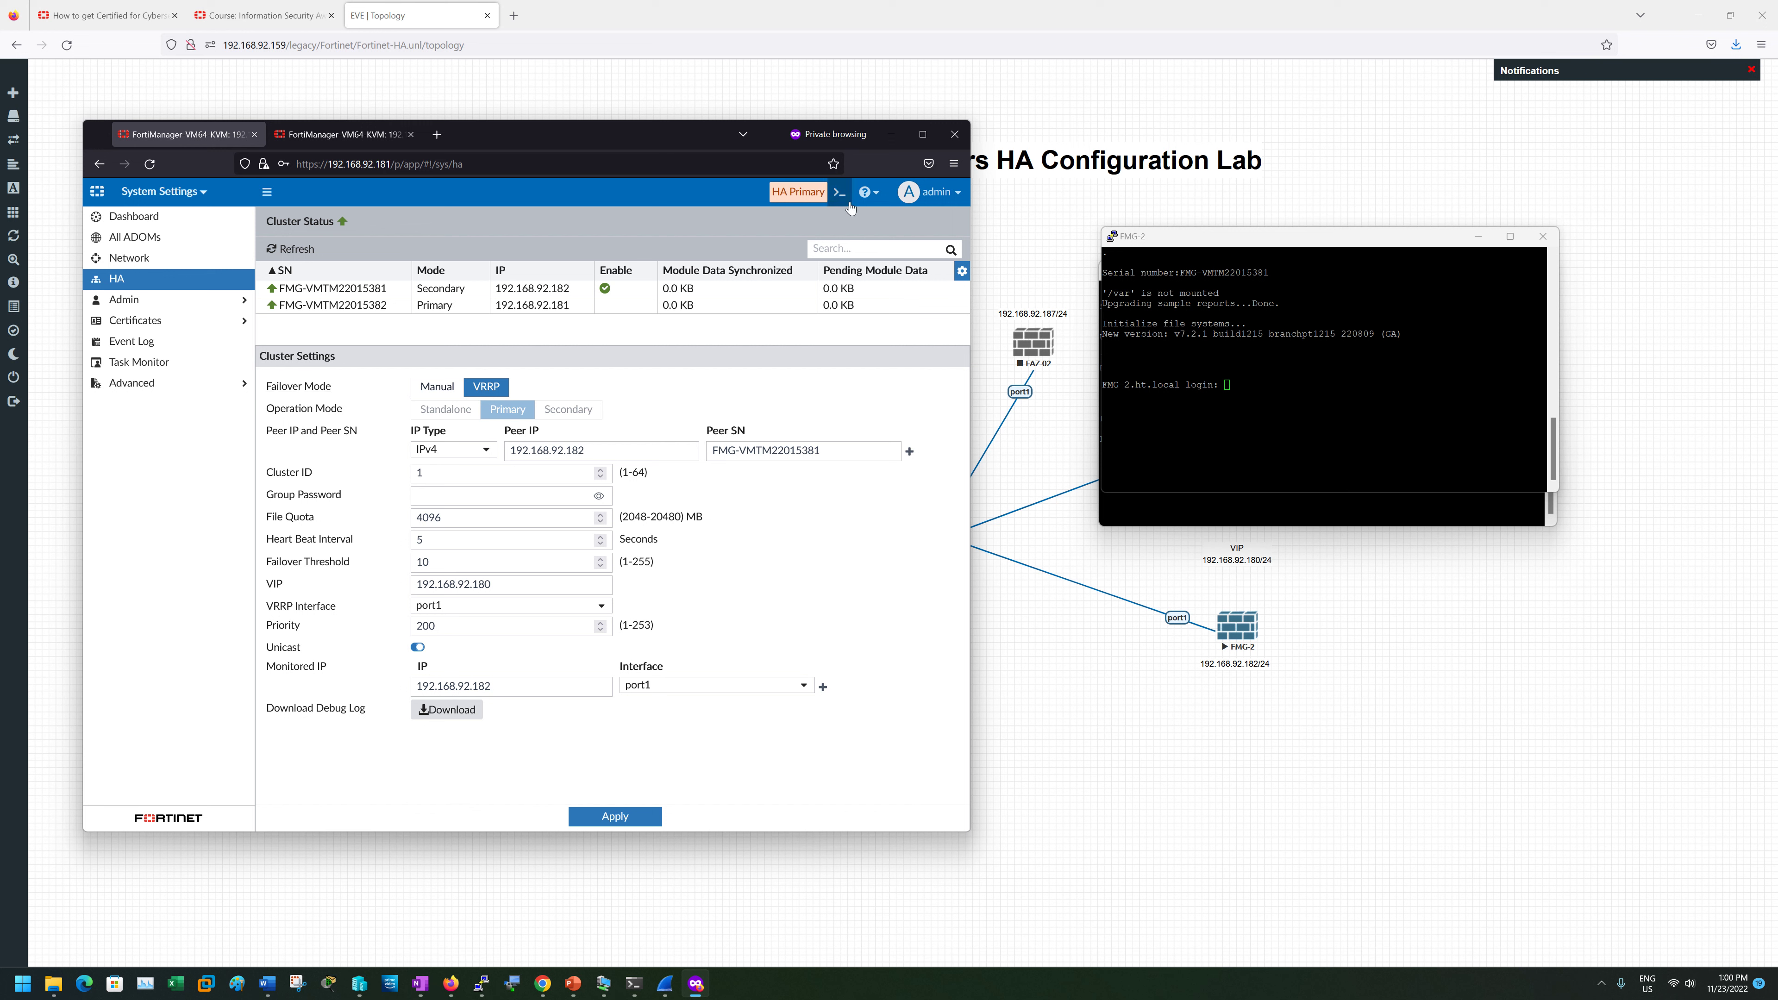
{"action": "left_click", "coordinate": [184, 216]}
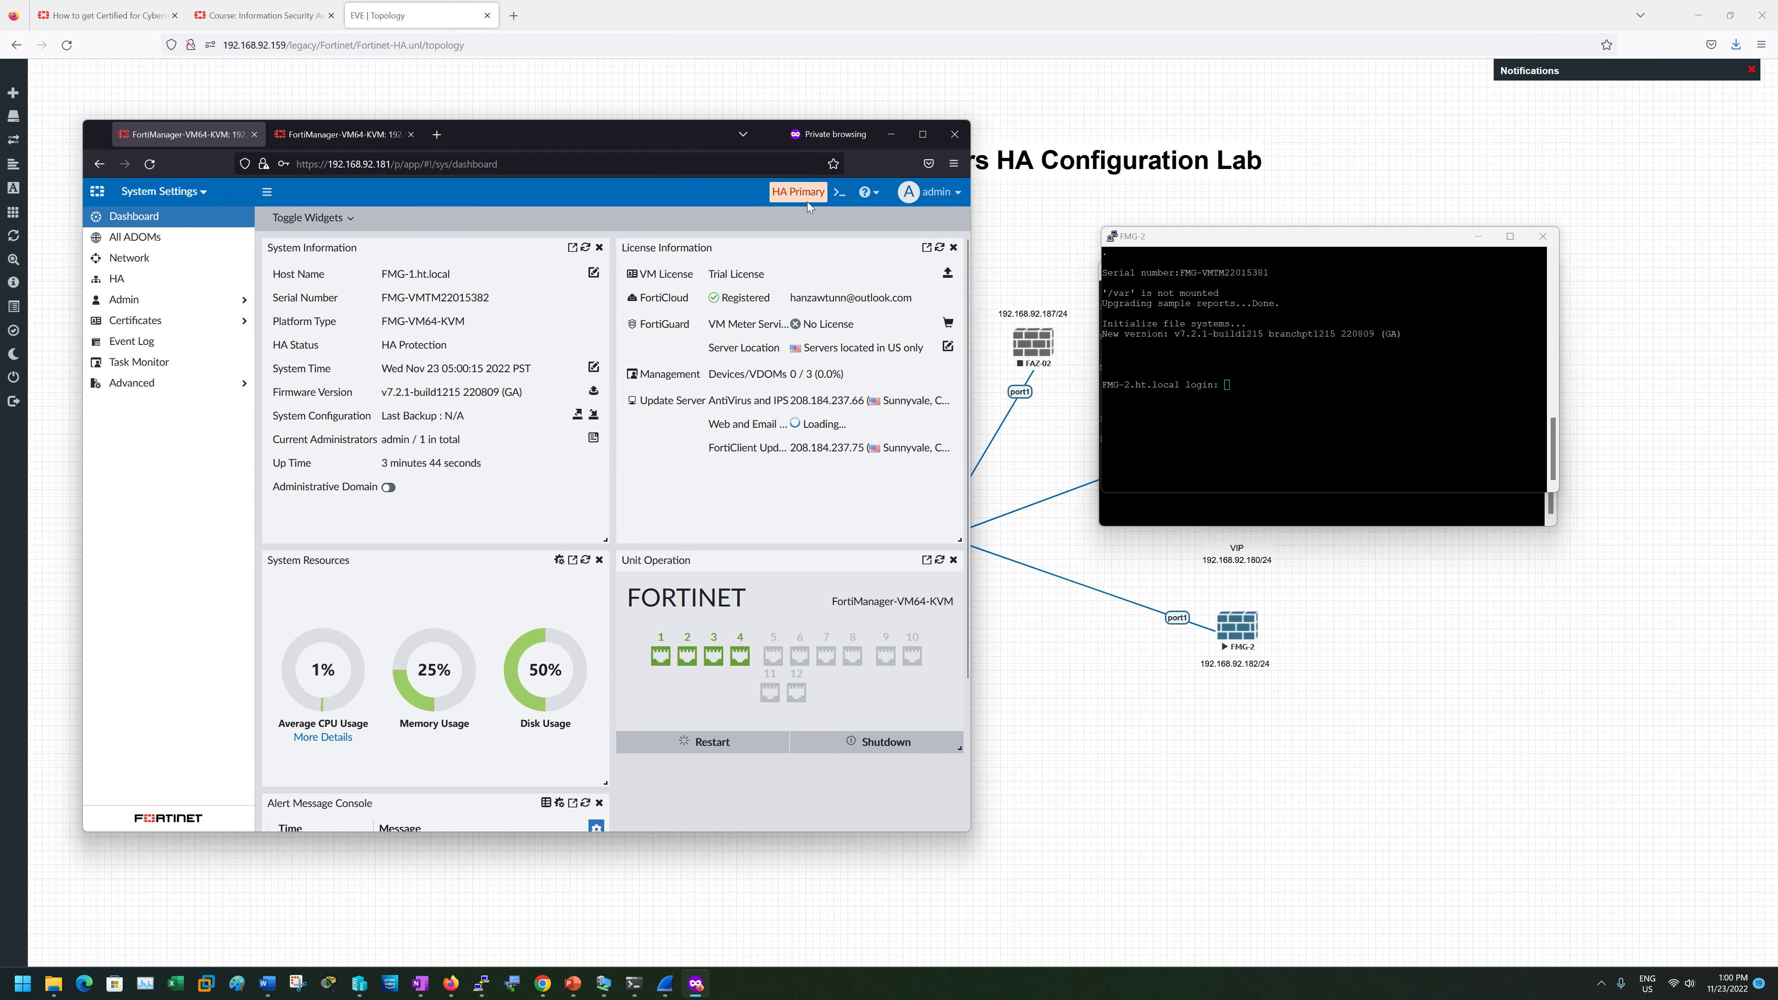
{"action": "left_click", "coordinate": [331, 133]}
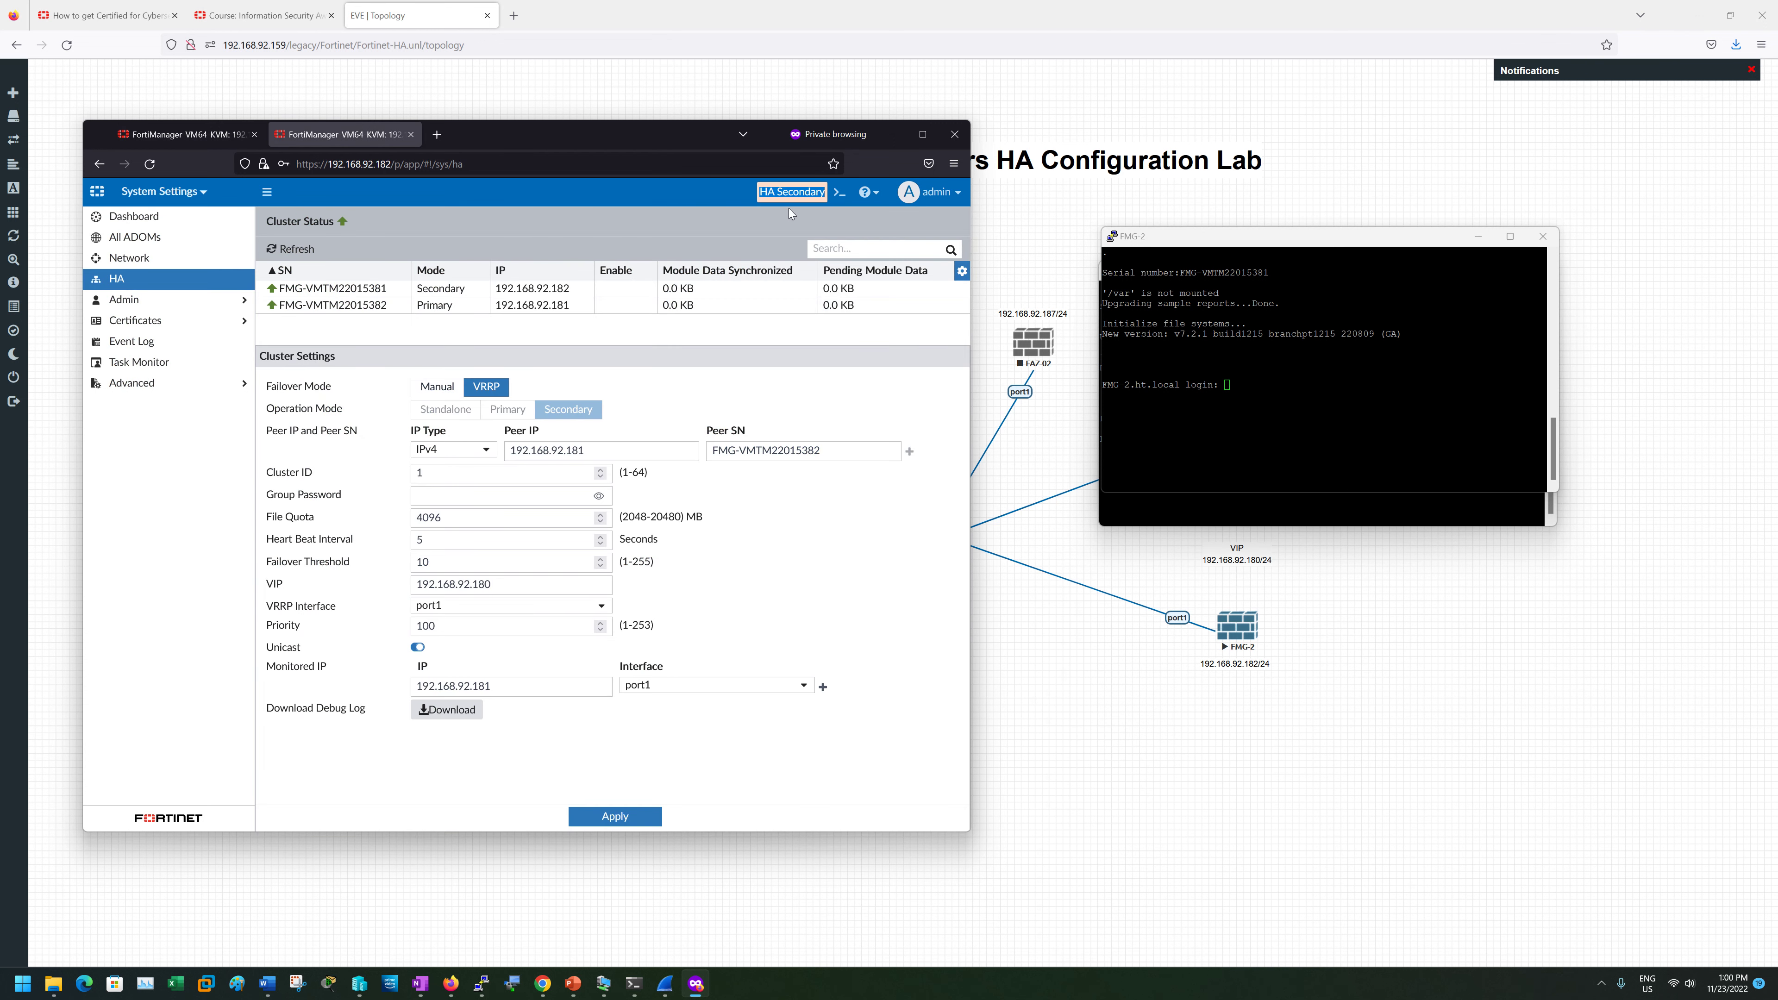
{"action": "left_click", "coordinate": [188, 134]}
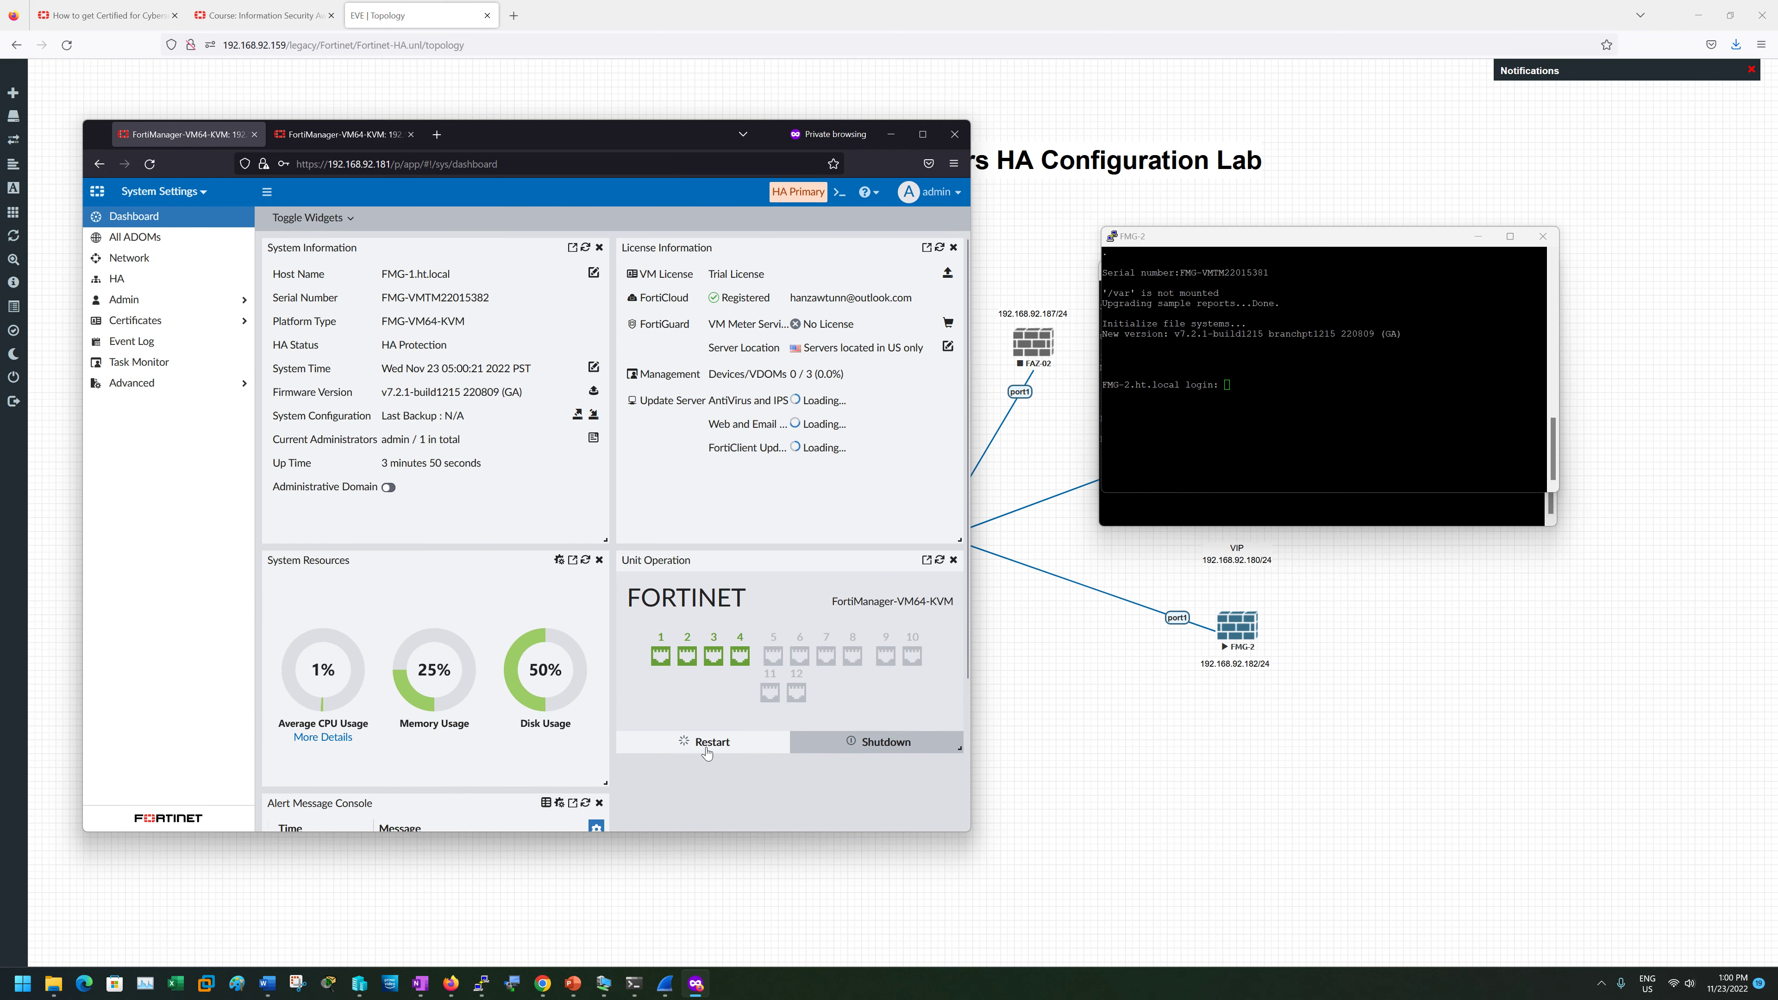
- Shut down the primary unit FMG-1 and bring its console to the front
{"action": "left_click", "coordinate": [821, 751]}
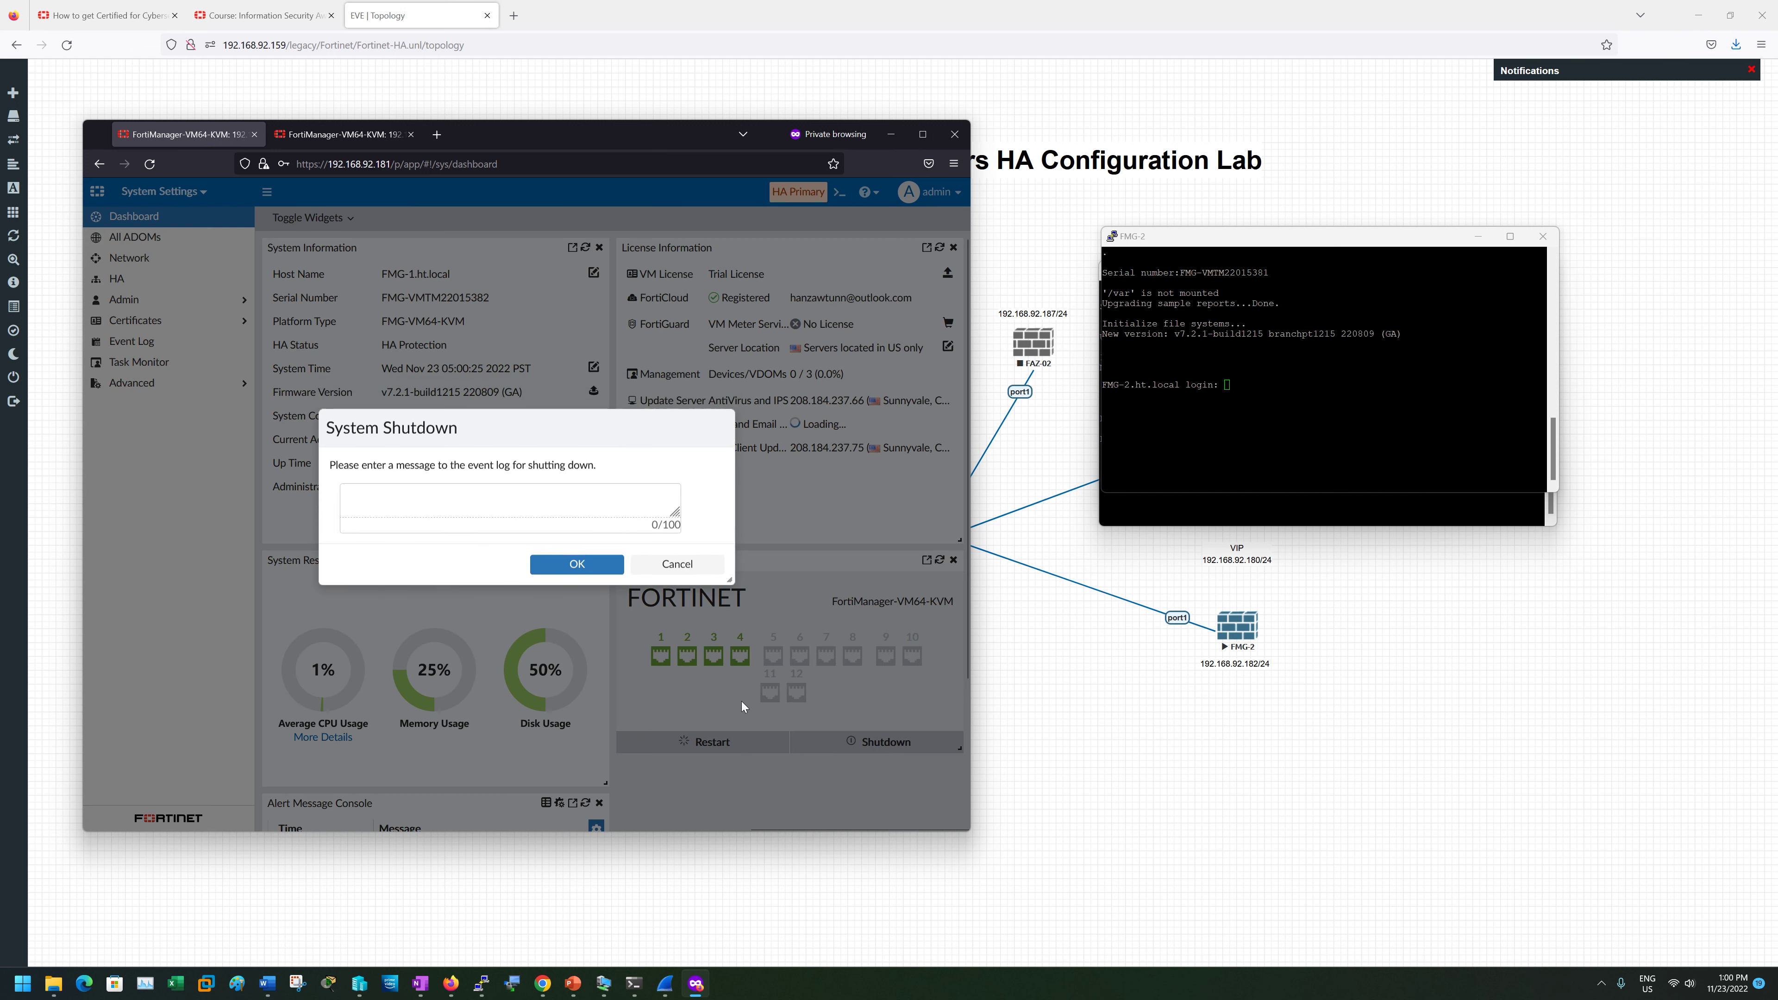
{"action": "left_click", "coordinate": [580, 572]}
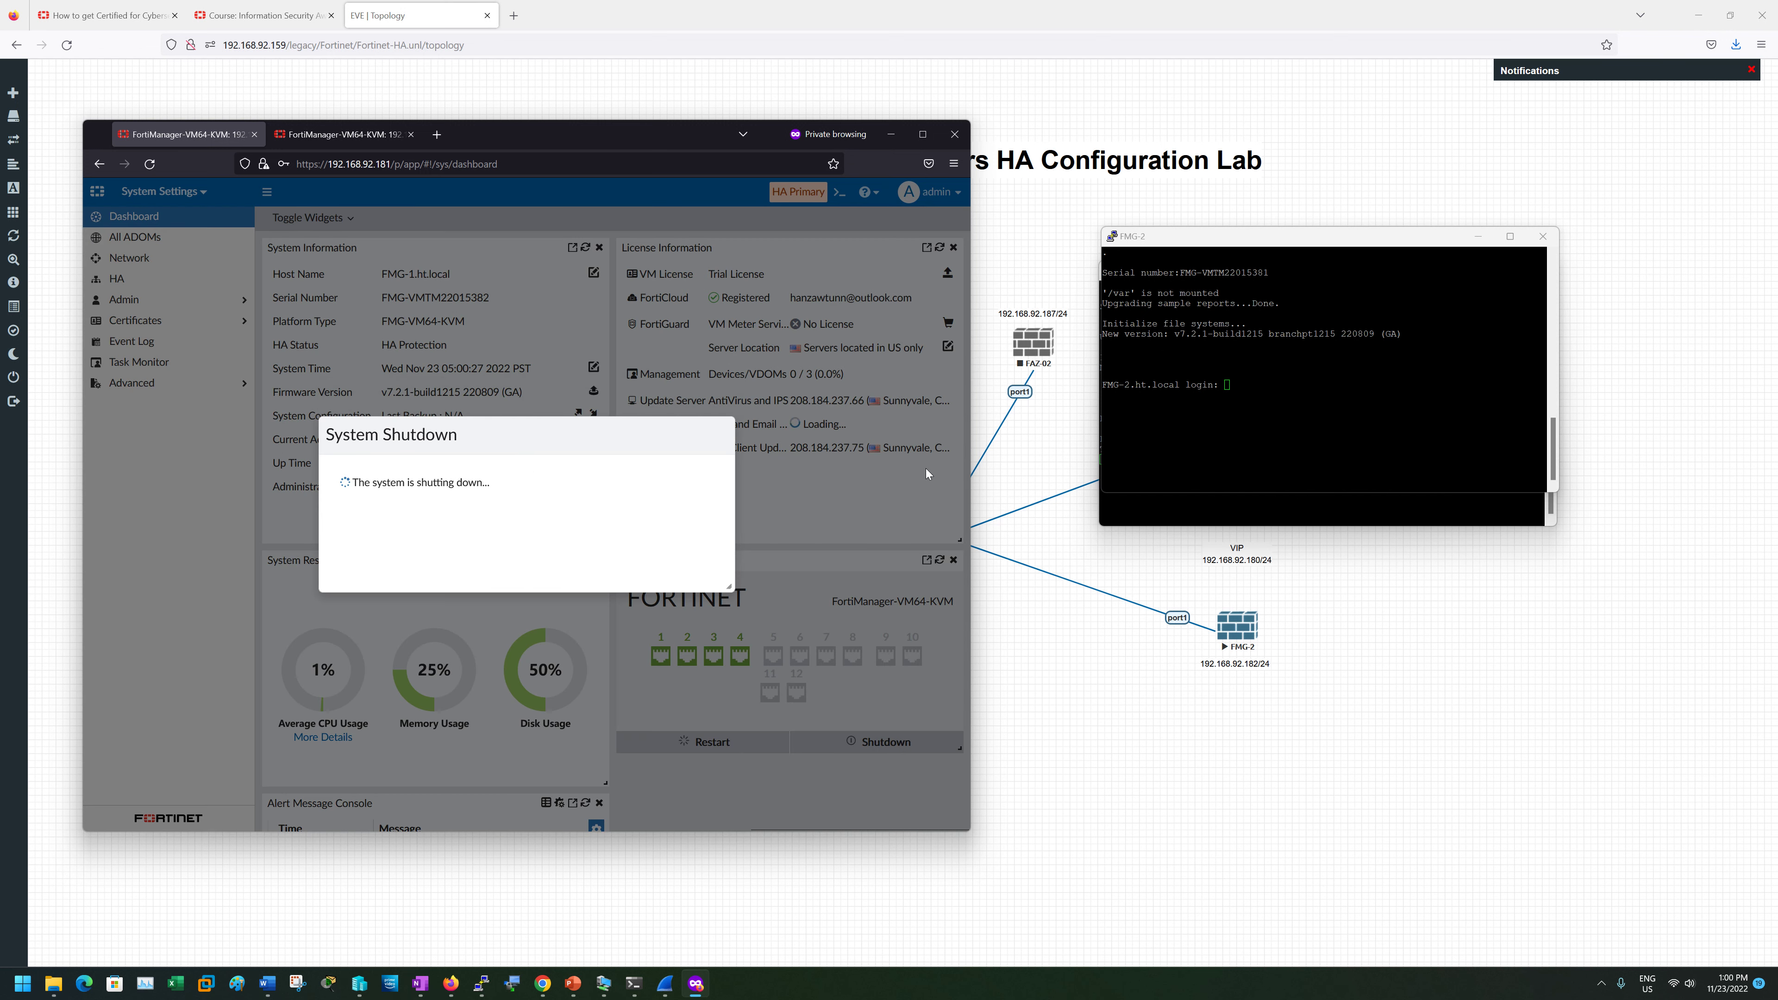
{"action": "left_click_drag", "start_coordinate": [1244, 234], "coordinate": [1388, 174]}
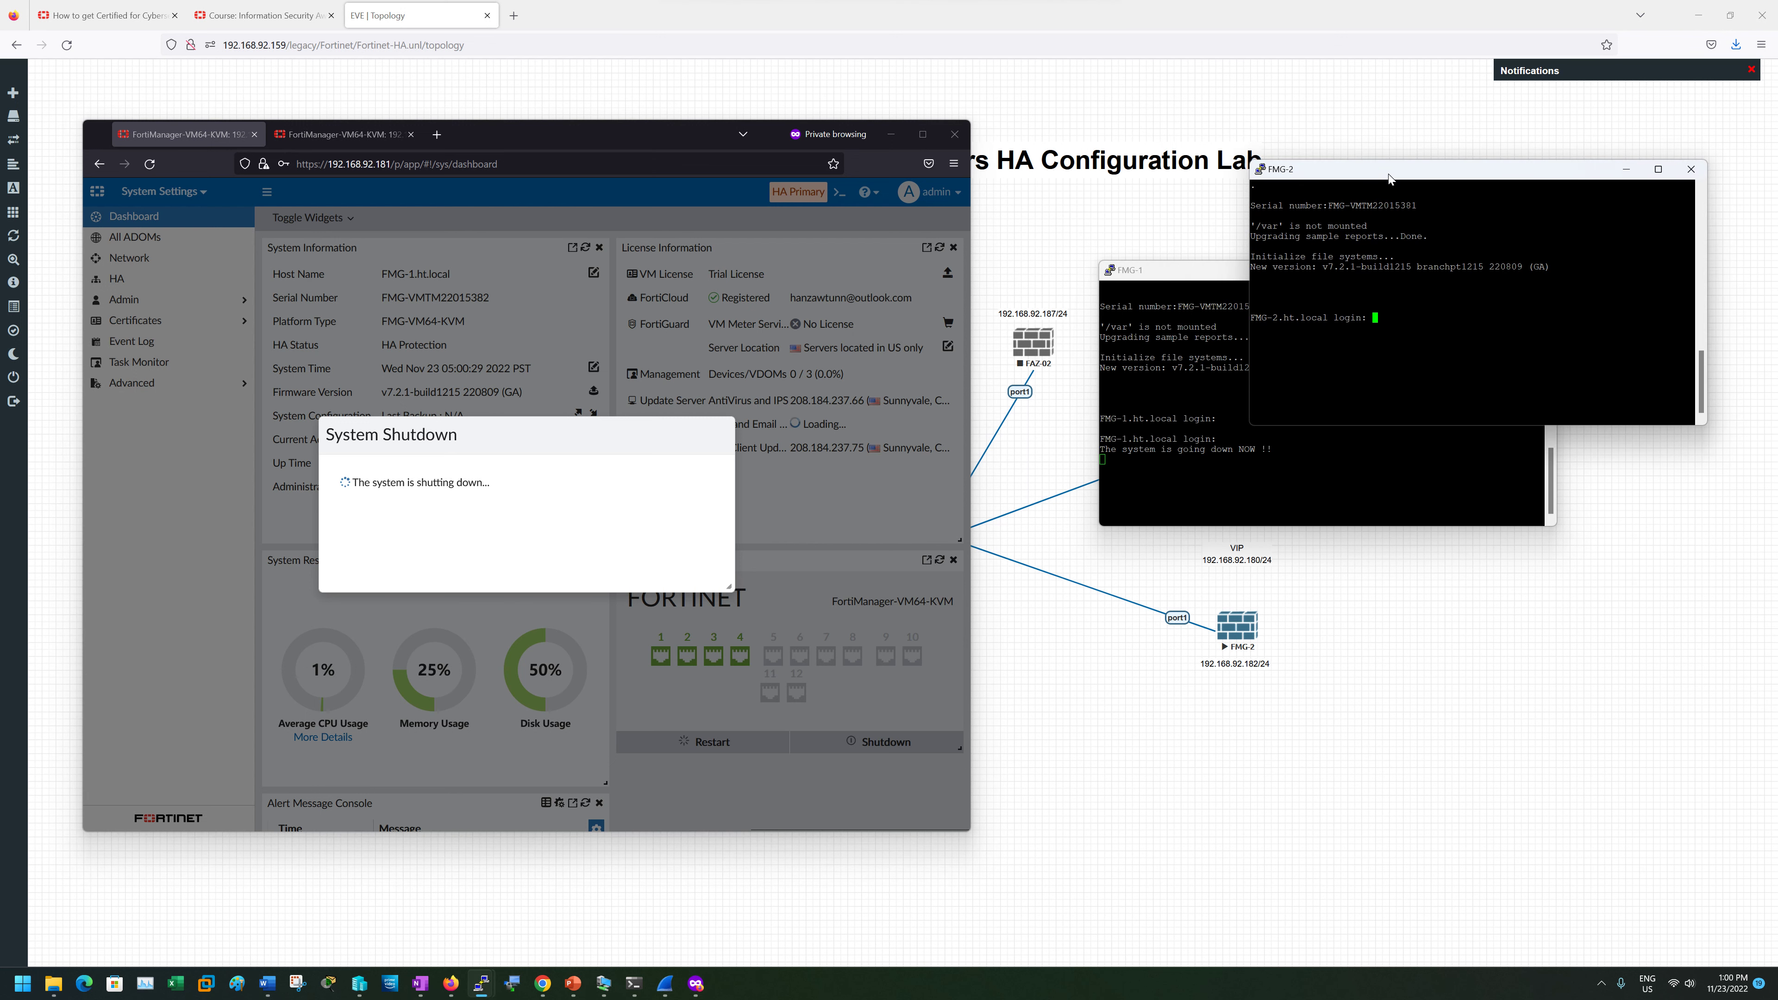
{"action": "left_click", "coordinate": [1137, 278]}
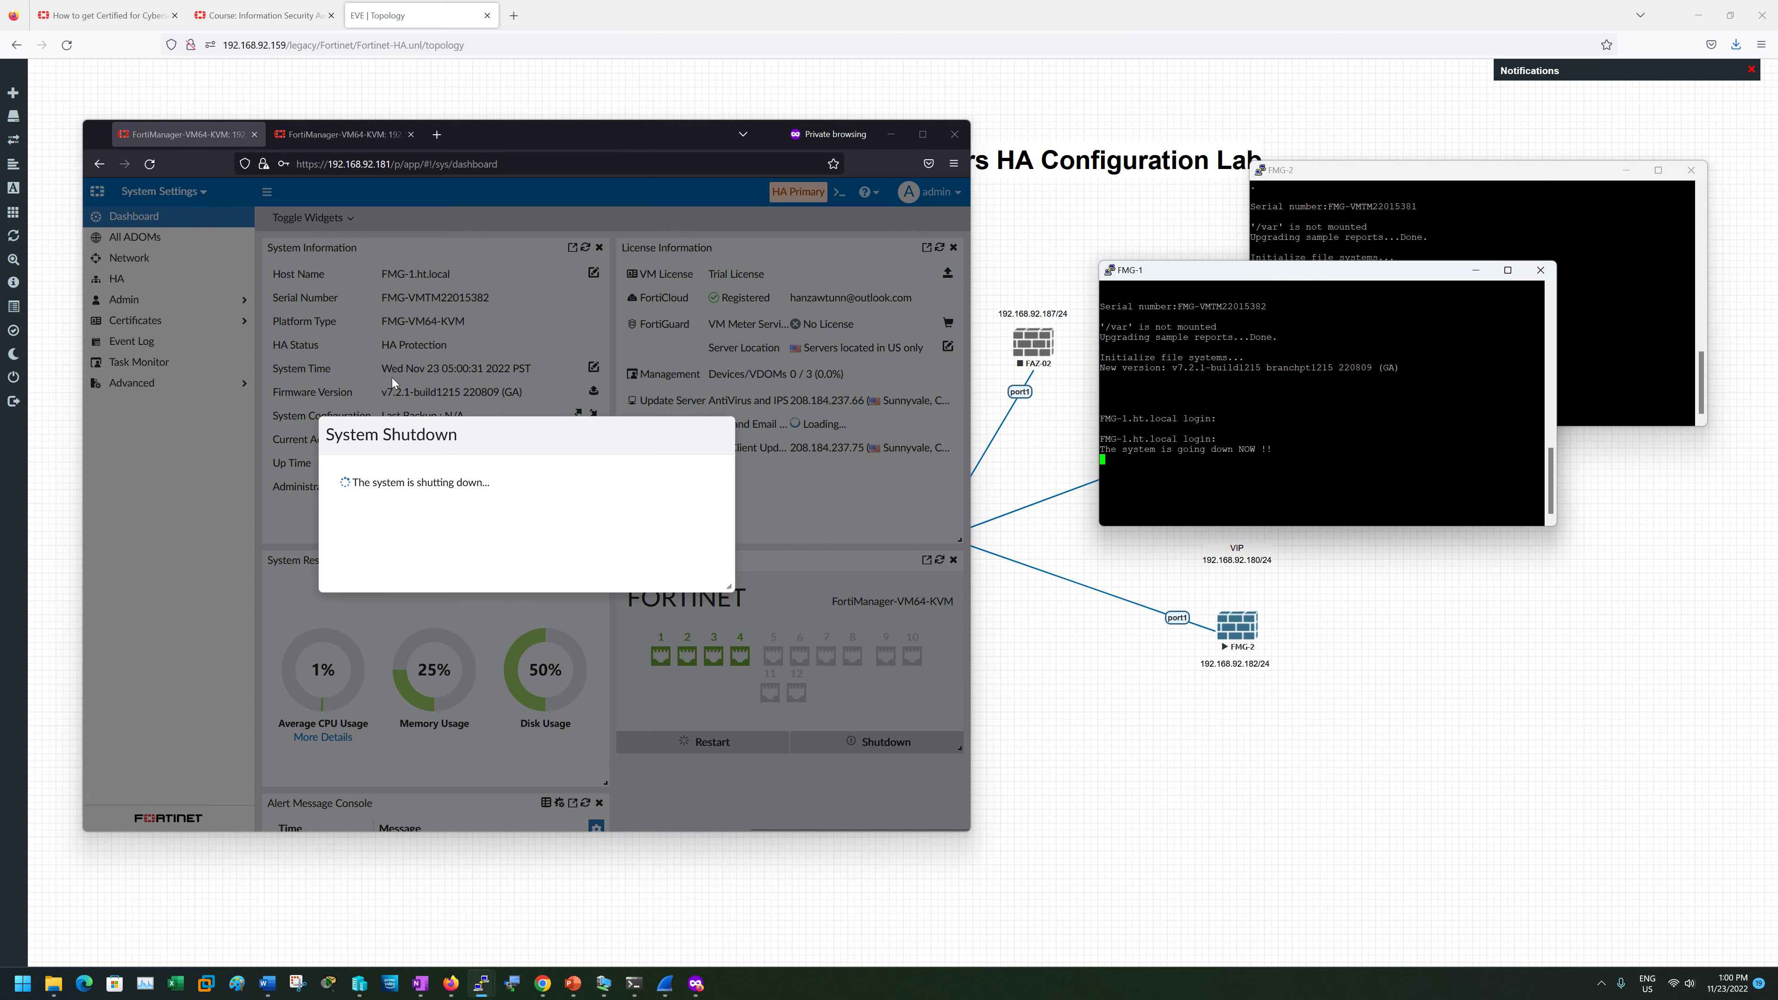
- Refresh the 192.168.92.182 HA cluster status while FMG-1 shuts down
{"action": "left_click", "coordinate": [343, 133]}
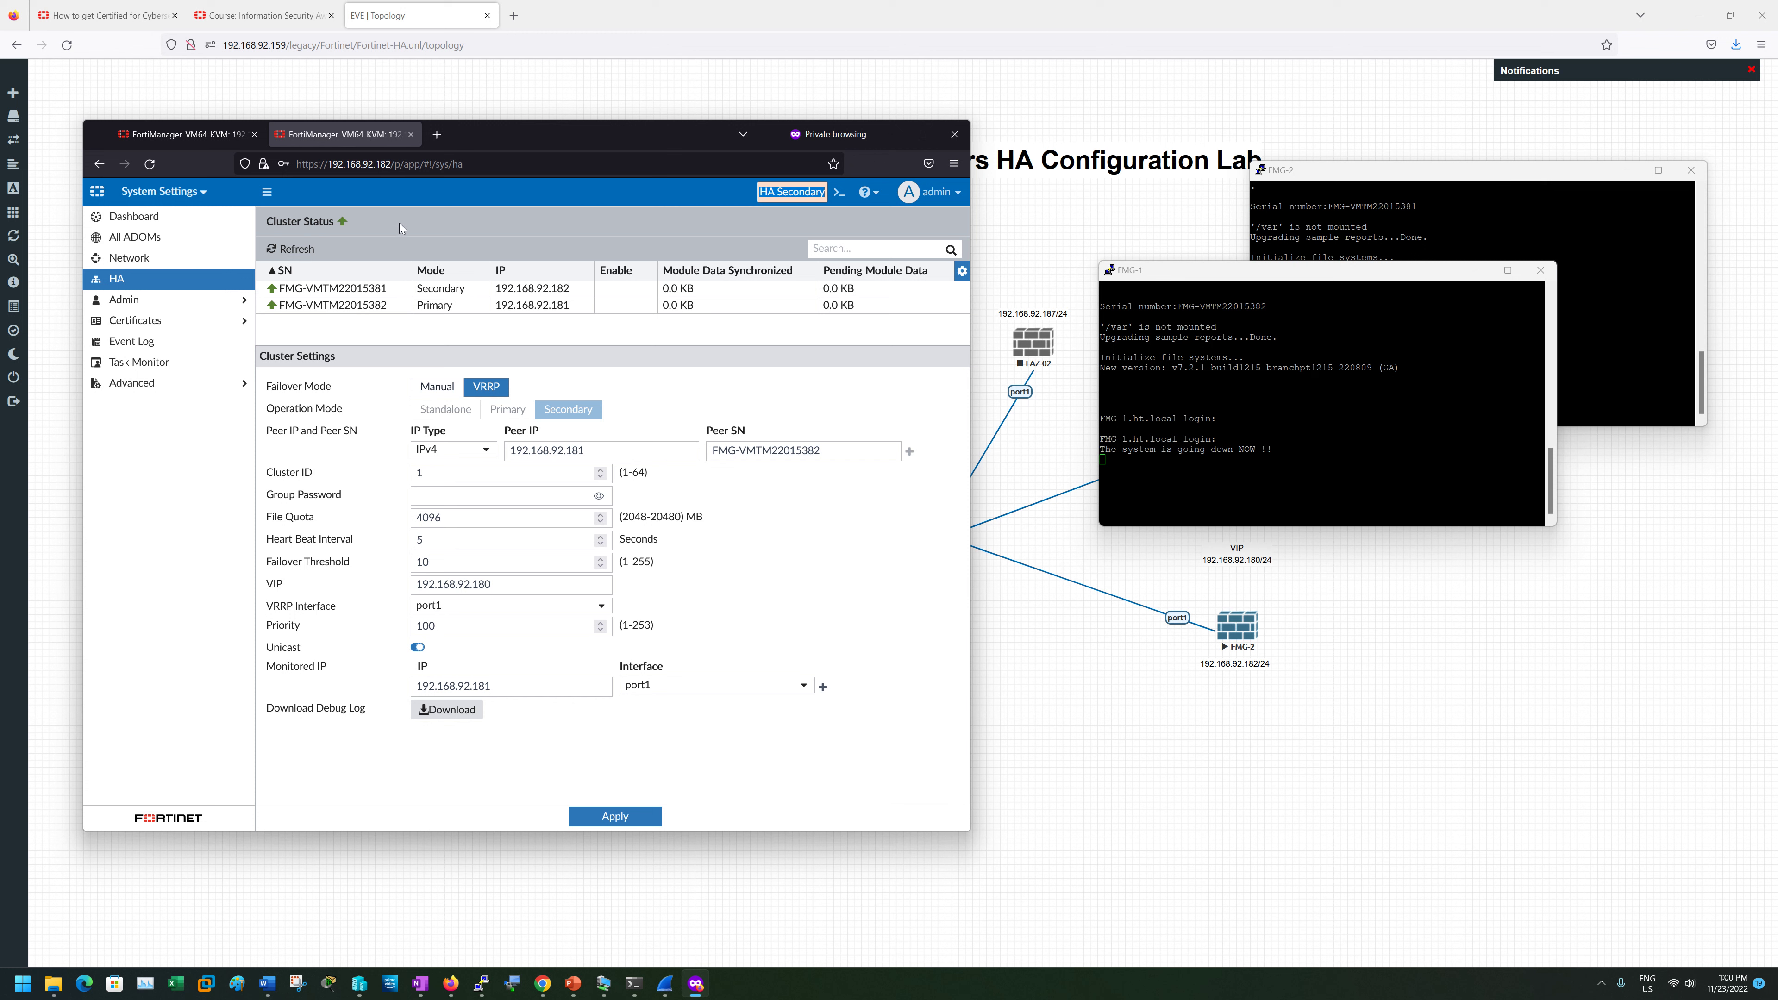
{"action": "left_click", "coordinate": [293, 249]}
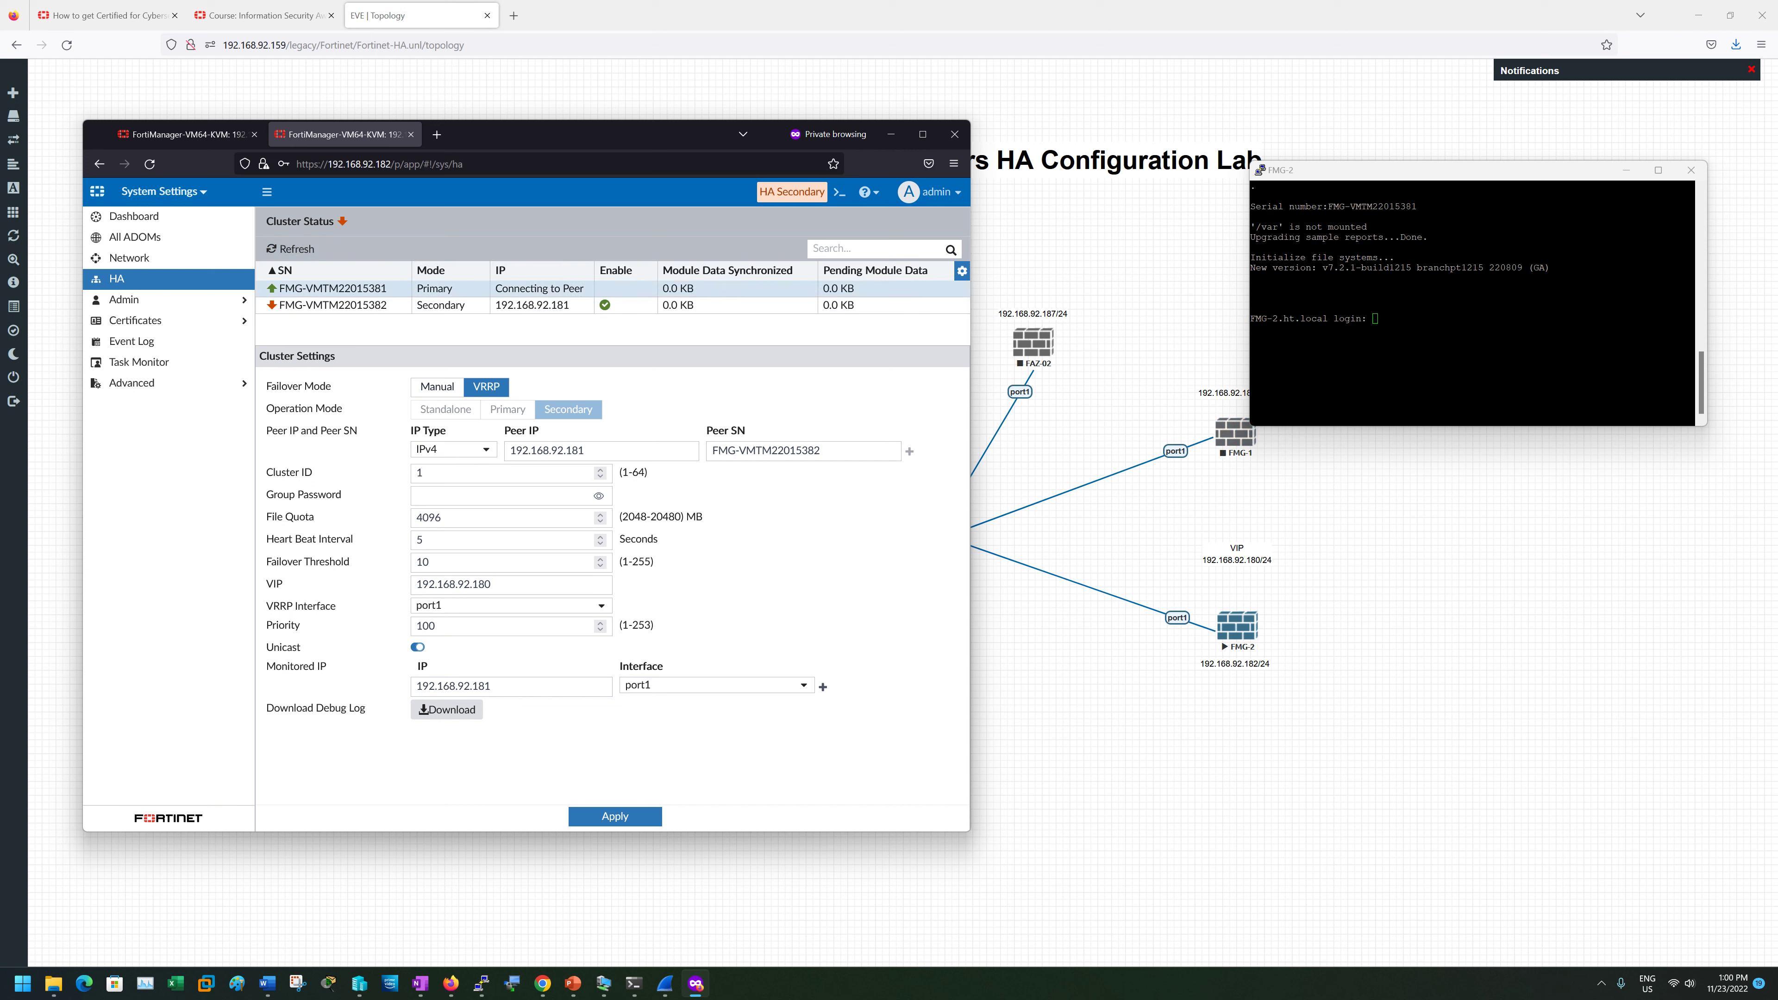
{"action": "left_click", "coordinate": [149, 163]}
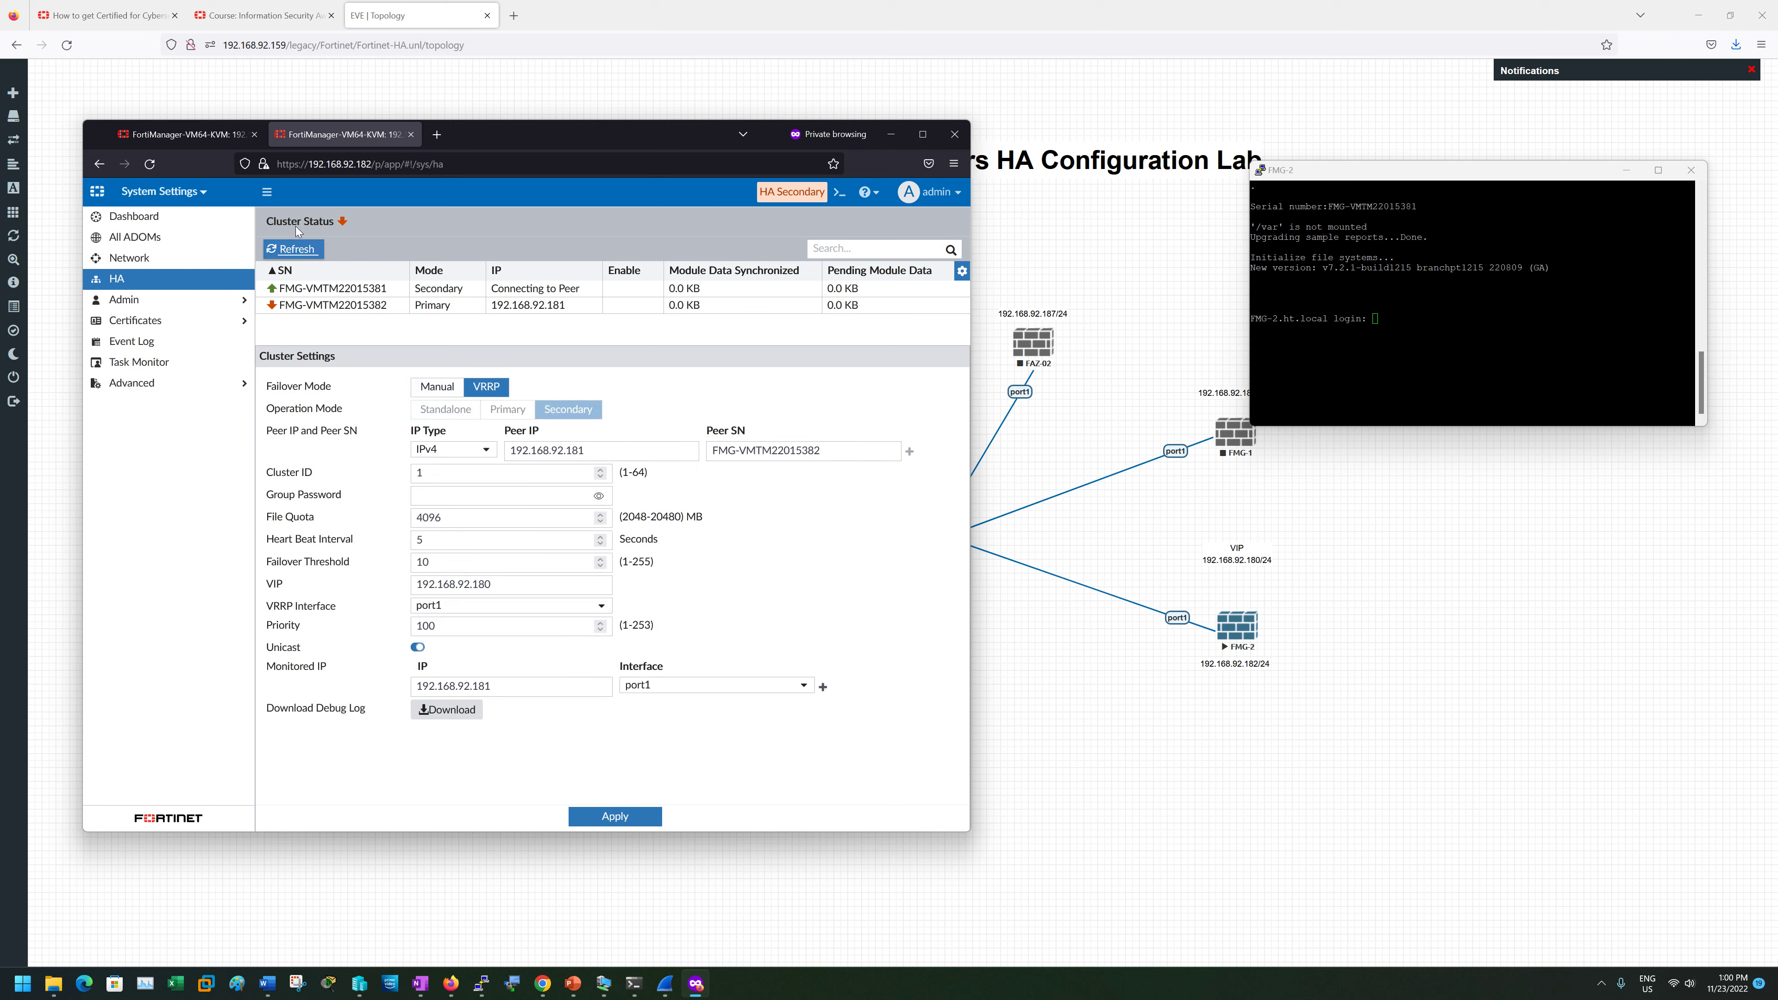
{"action": "left_click", "coordinate": [149, 163]}
{"action": "left_click", "coordinate": [187, 137]}
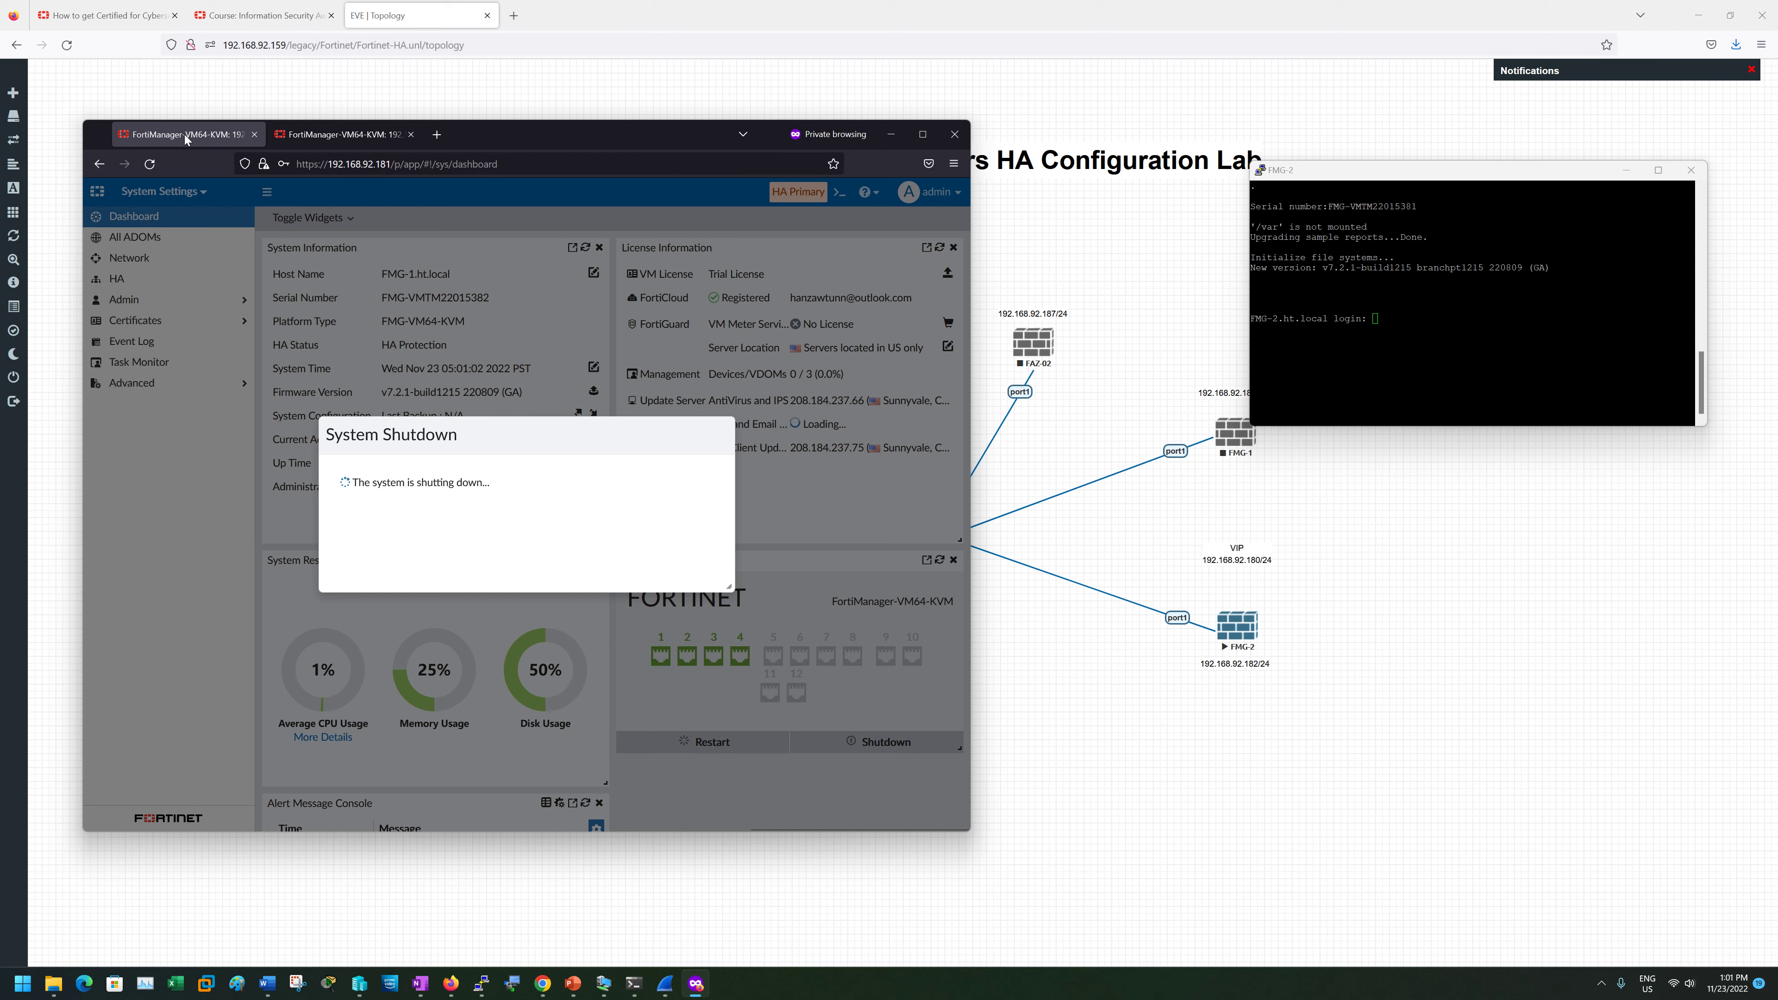
{"action": "left_click", "coordinate": [339, 134]}
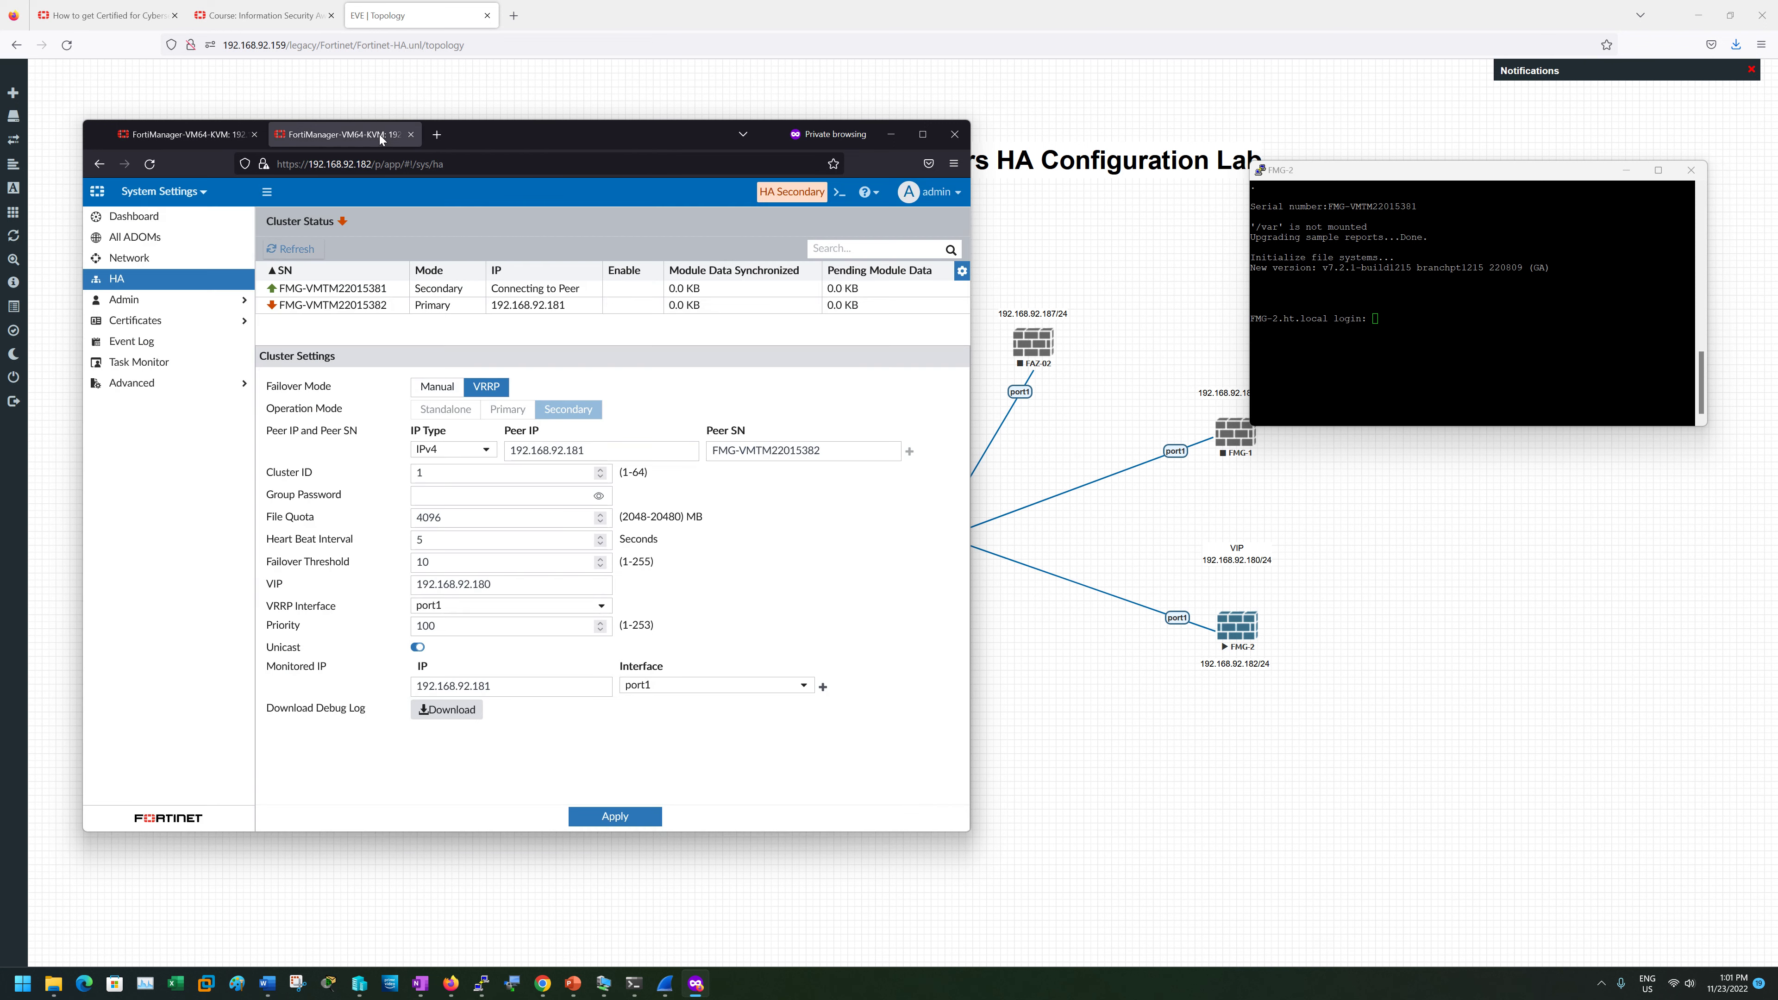
- Start the FMG-1 node again from the EVE-NG topology
{"action": "left_click", "coordinate": [1625, 169]}
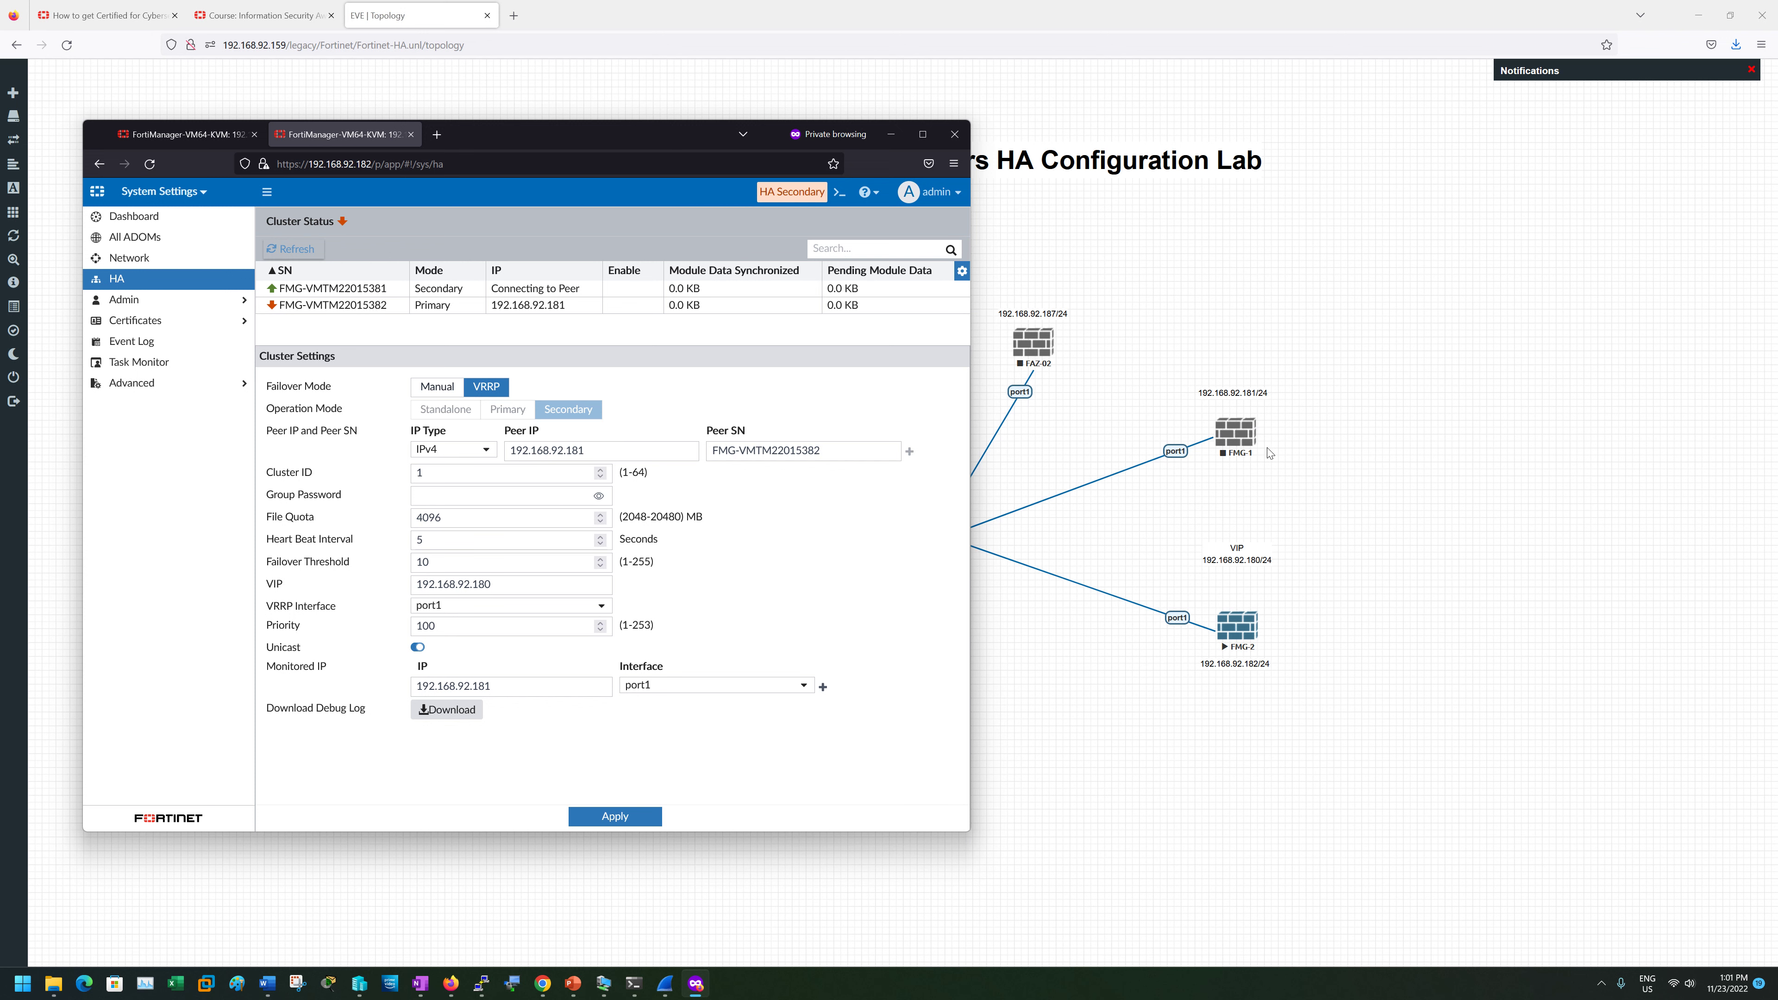
{"action": "right_click", "coordinate": [1239, 438]}
{"action": "left_click", "coordinate": [1274, 468]}
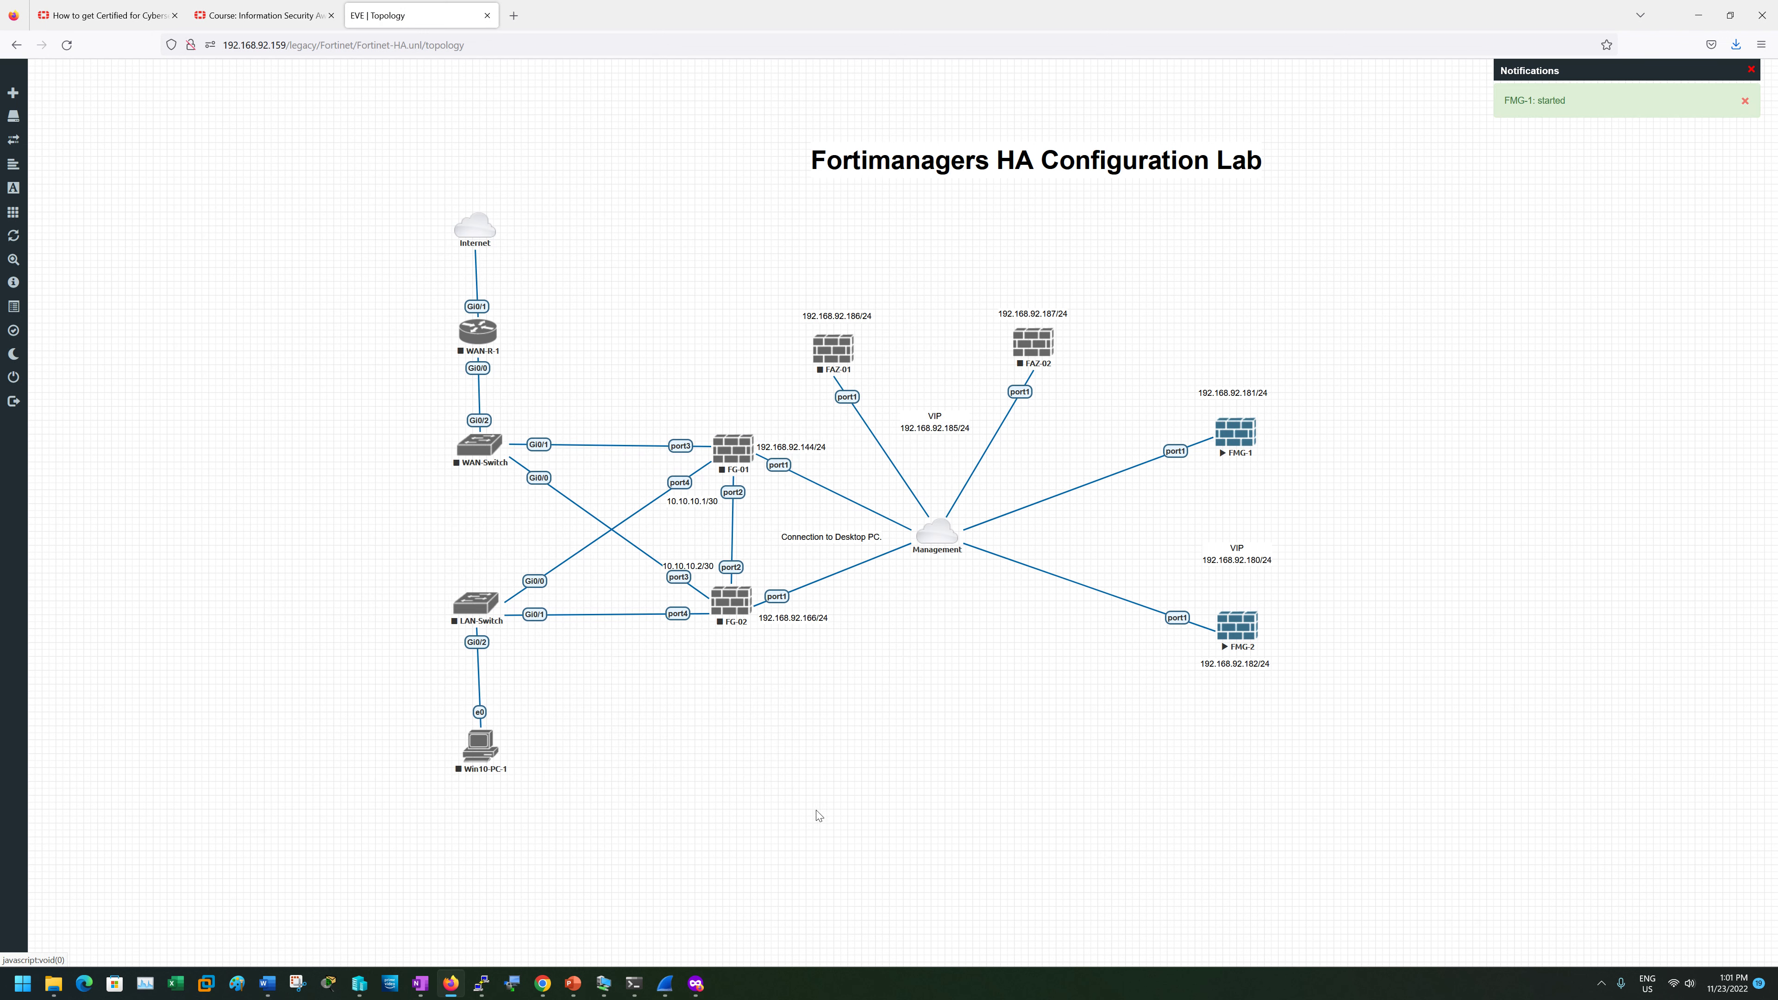
{"action": "mouse_move", "coordinate": [702, 989]}
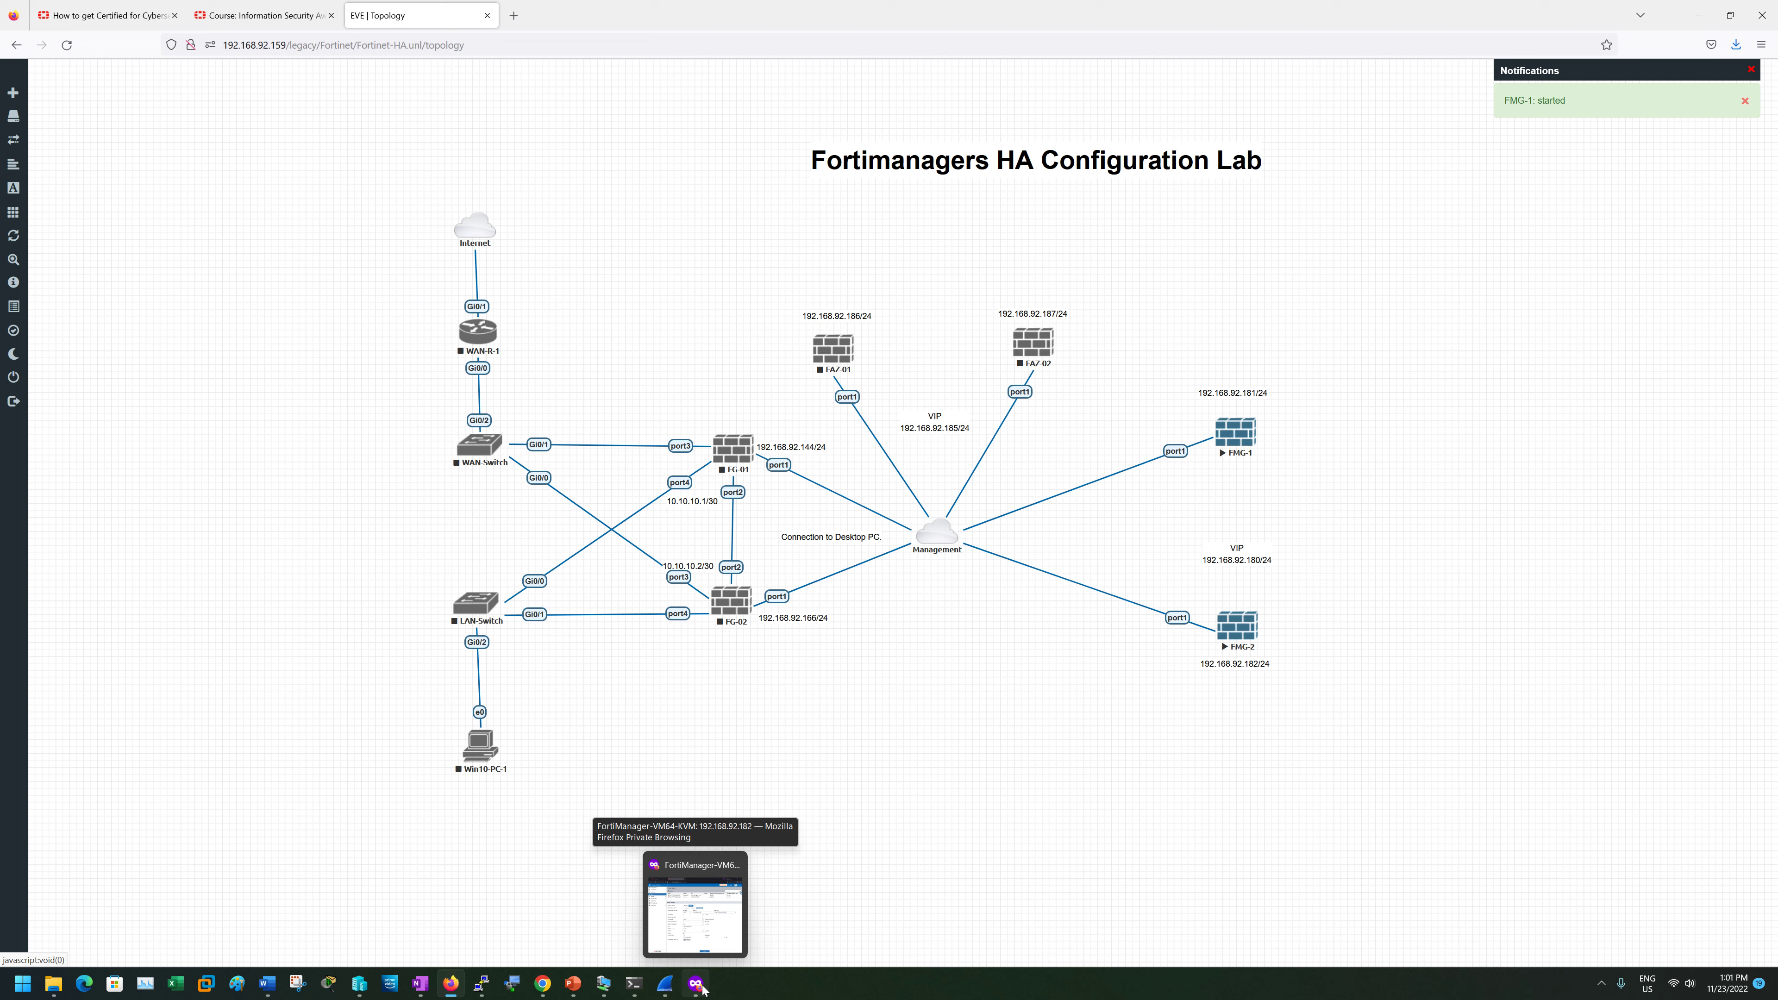
{"action": "left_click", "coordinate": [702, 988]}
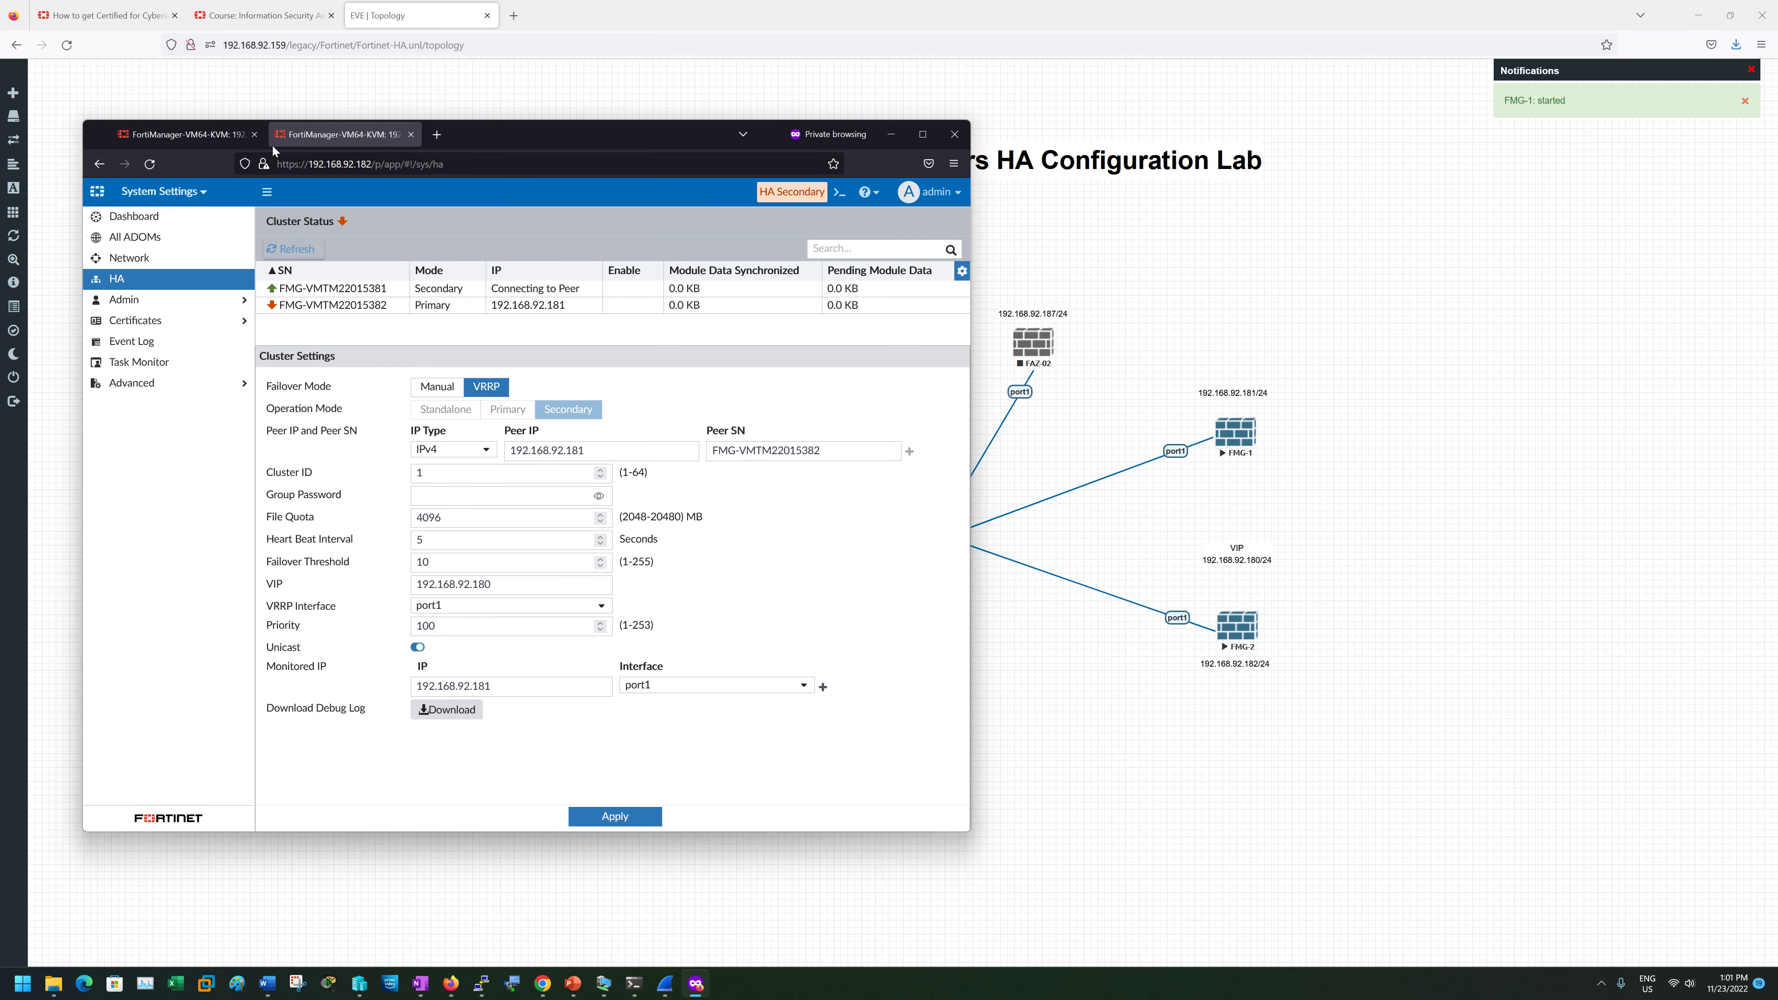
- Keep refreshing the 192.168.92.182 HA cluster status table after FMG-1 restarts
{"action": "left_click", "coordinate": [213, 137]}
{"action": "left_click", "coordinate": [364, 142]}
{"action": "left_click", "coordinate": [297, 251]}
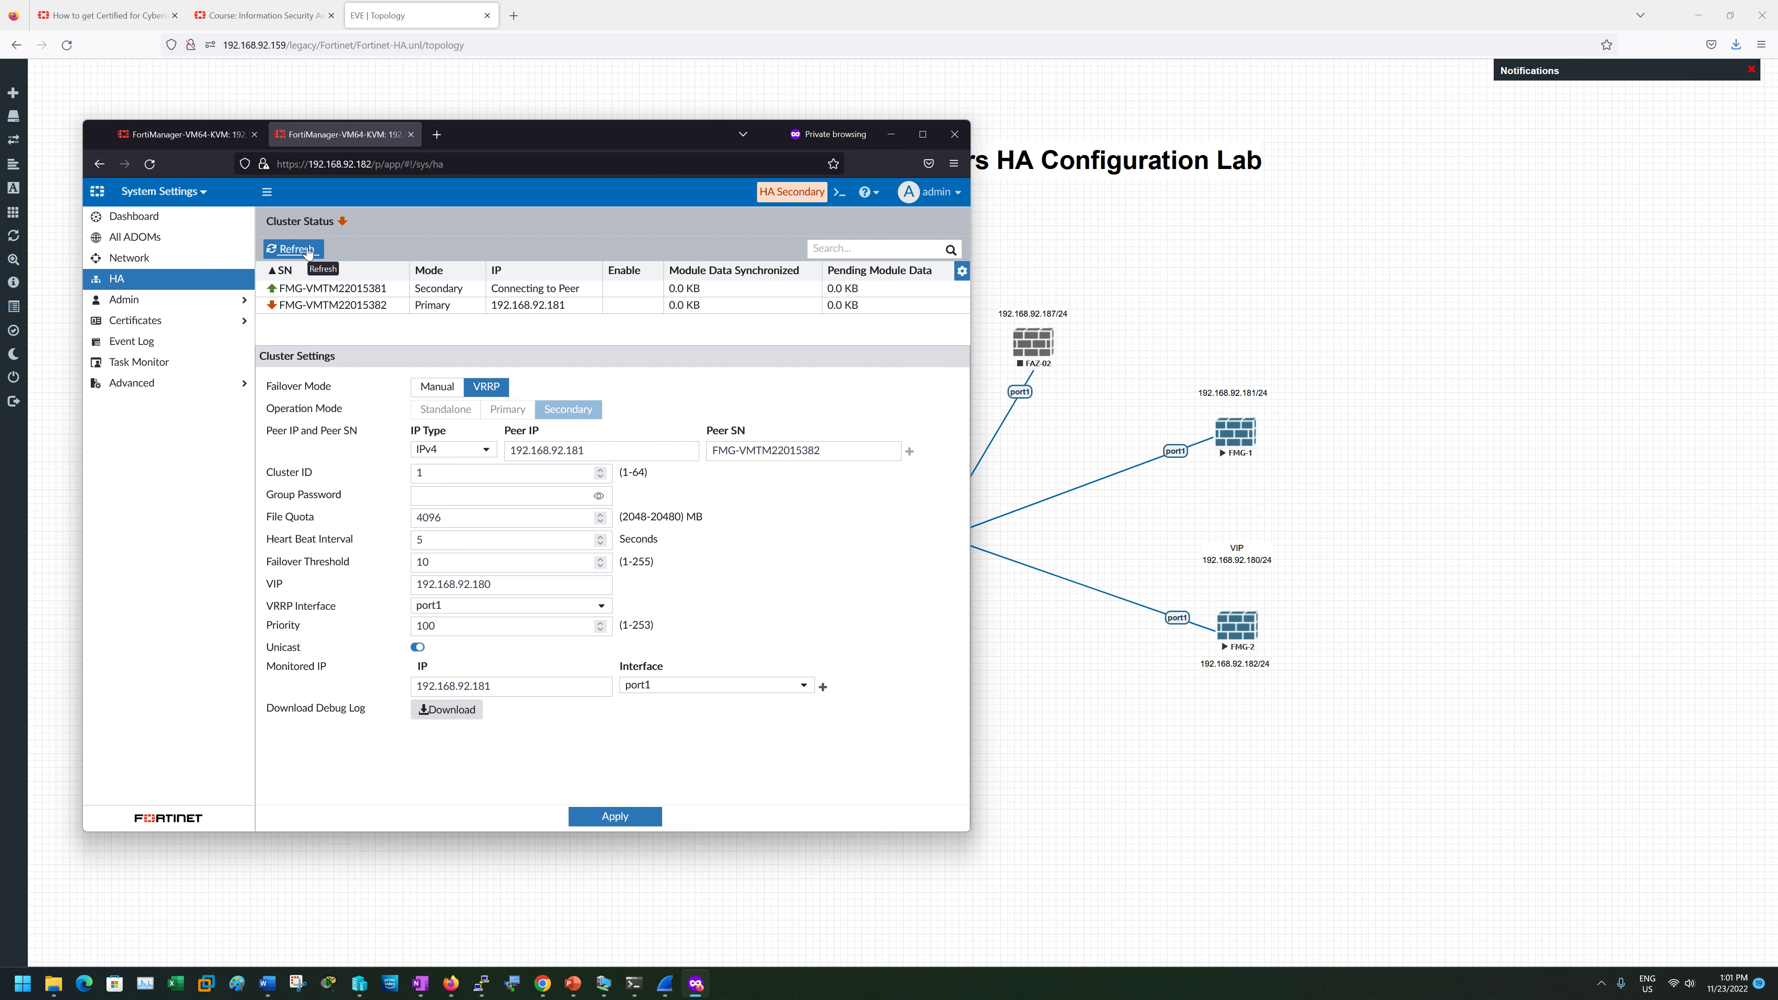
{"action": "left_click", "coordinate": [307, 250]}
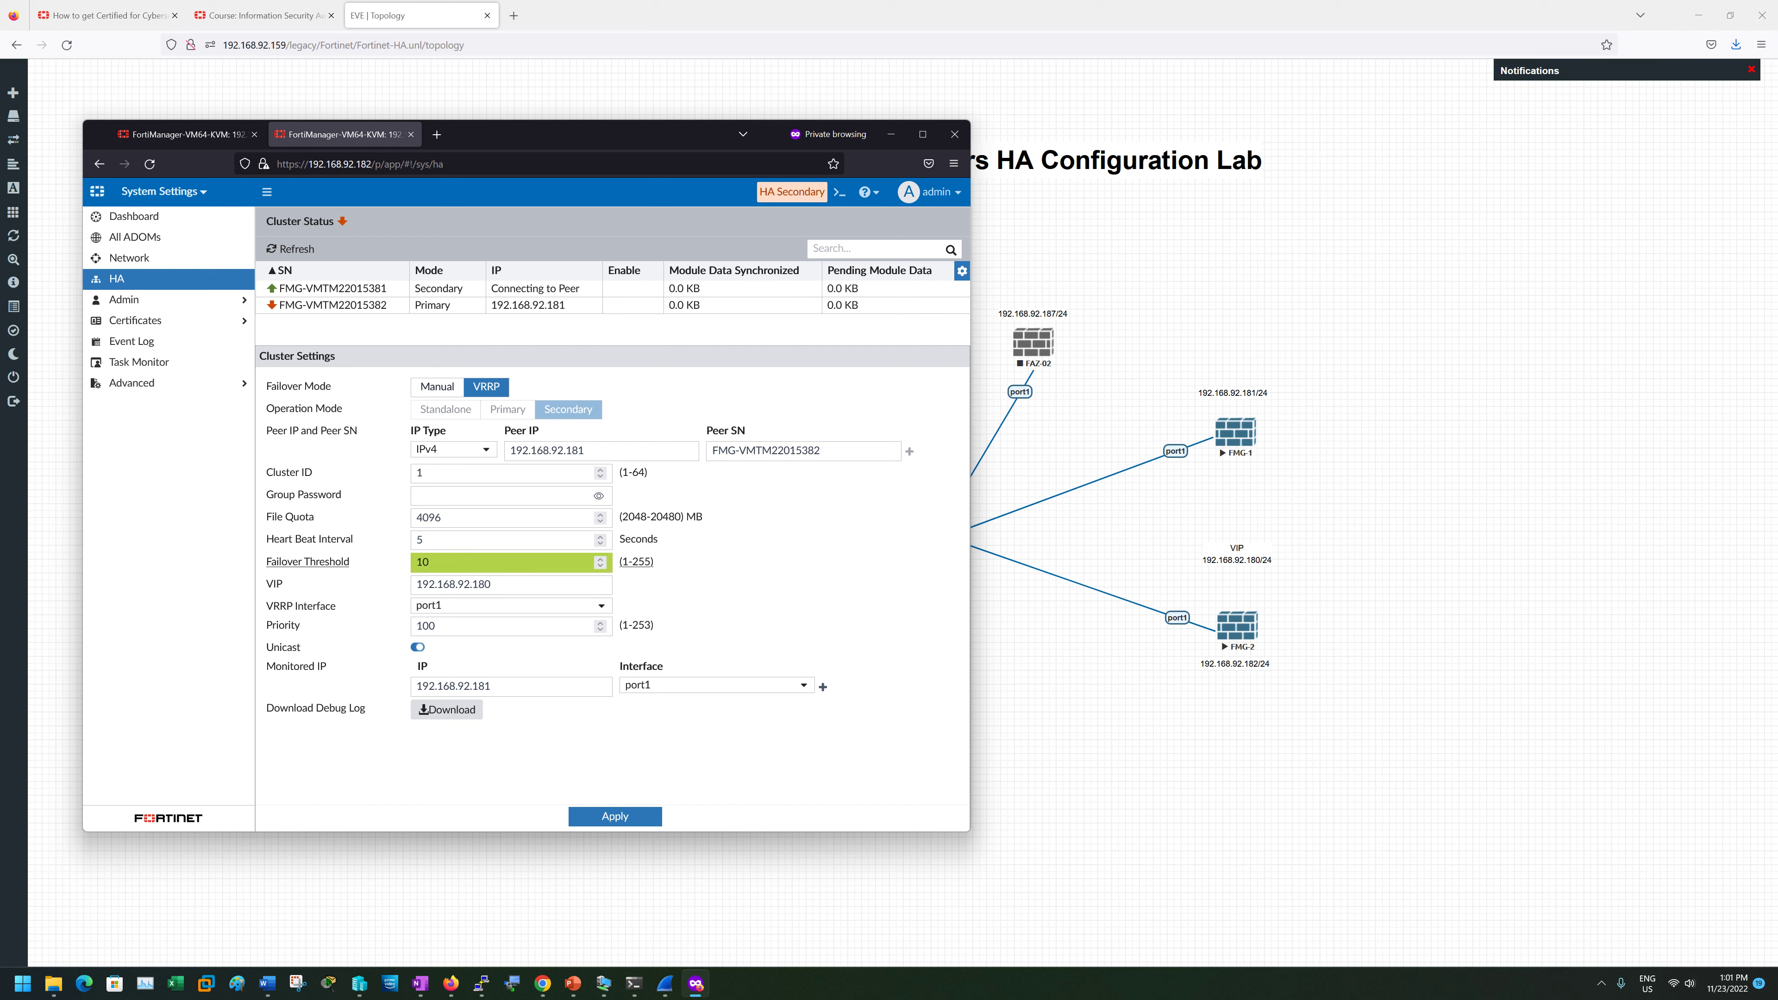
{"action": "left_click", "coordinate": [151, 164]}
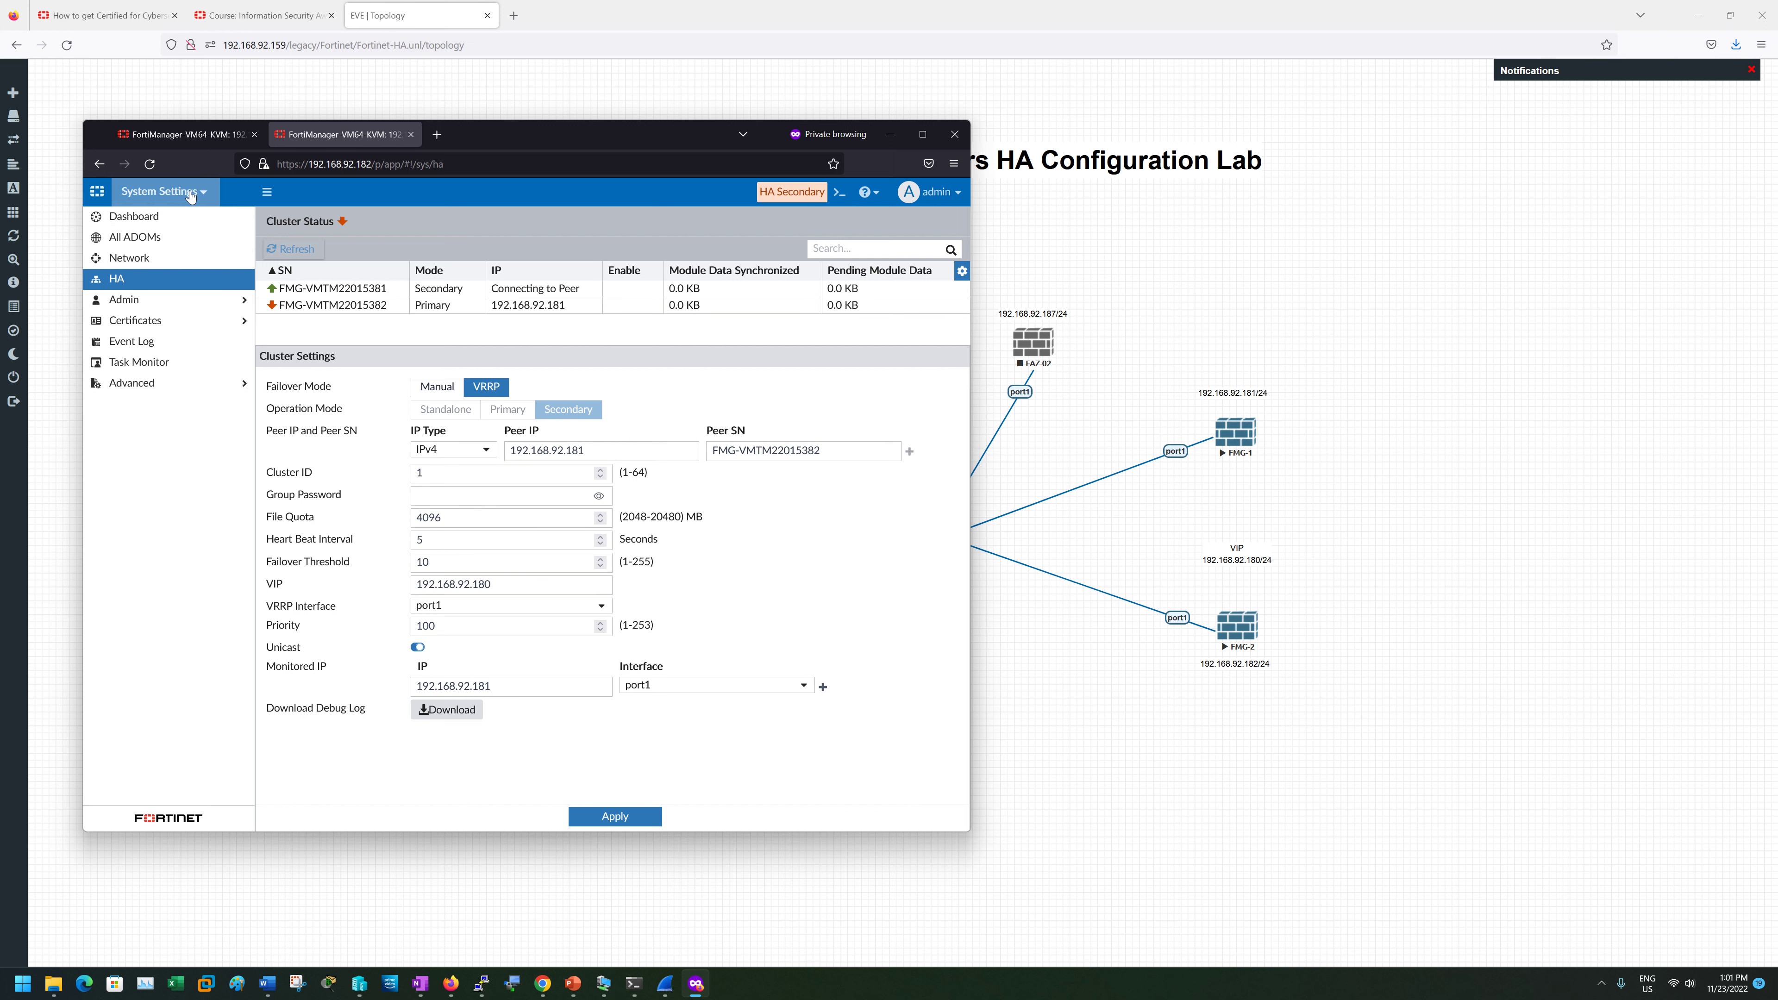
{"action": "left_click", "coordinate": [149, 163]}
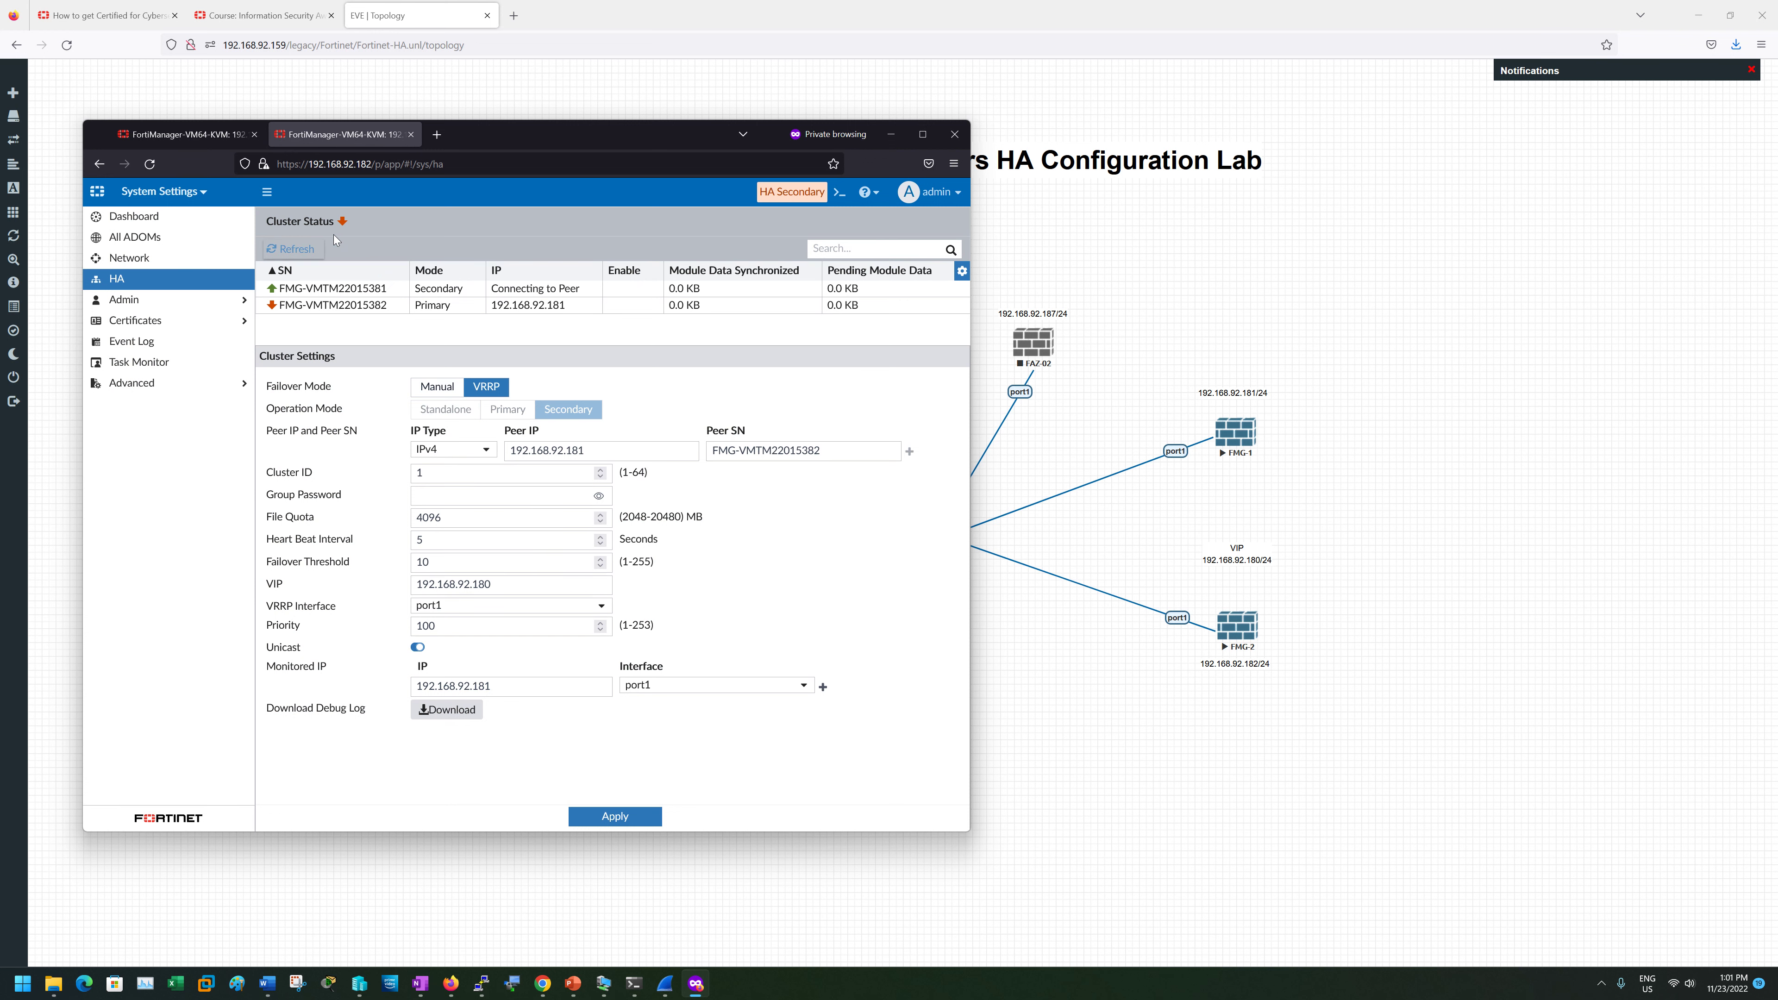
{"action": "left_click", "coordinate": [150, 164]}
- Reopen the HA page and reload until 192.168.92.182 reports HA Primary
{"action": "left_click", "coordinate": [291, 249]}
{"action": "left_click", "coordinate": [147, 167]}
{"action": "left_click", "coordinate": [129, 258]}
{"action": "left_click", "coordinate": [134, 279]}
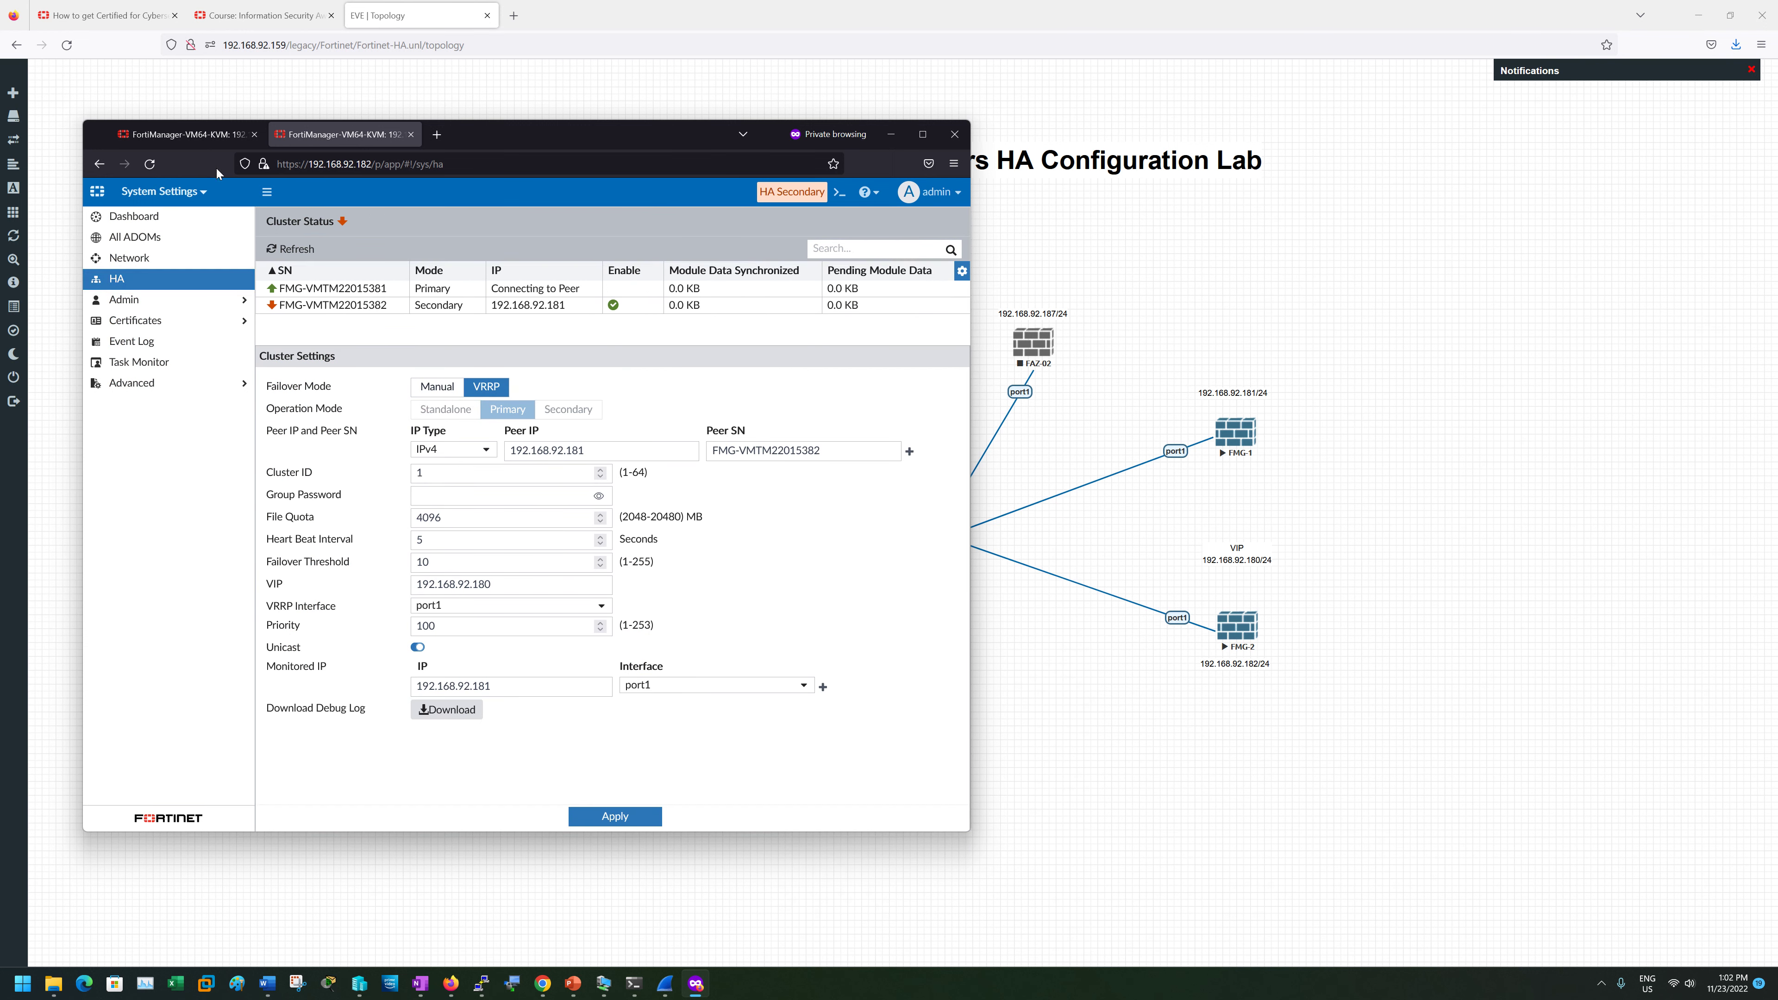
{"action": "left_click", "coordinate": [149, 163]}
{"action": "left_click", "coordinate": [131, 341]}
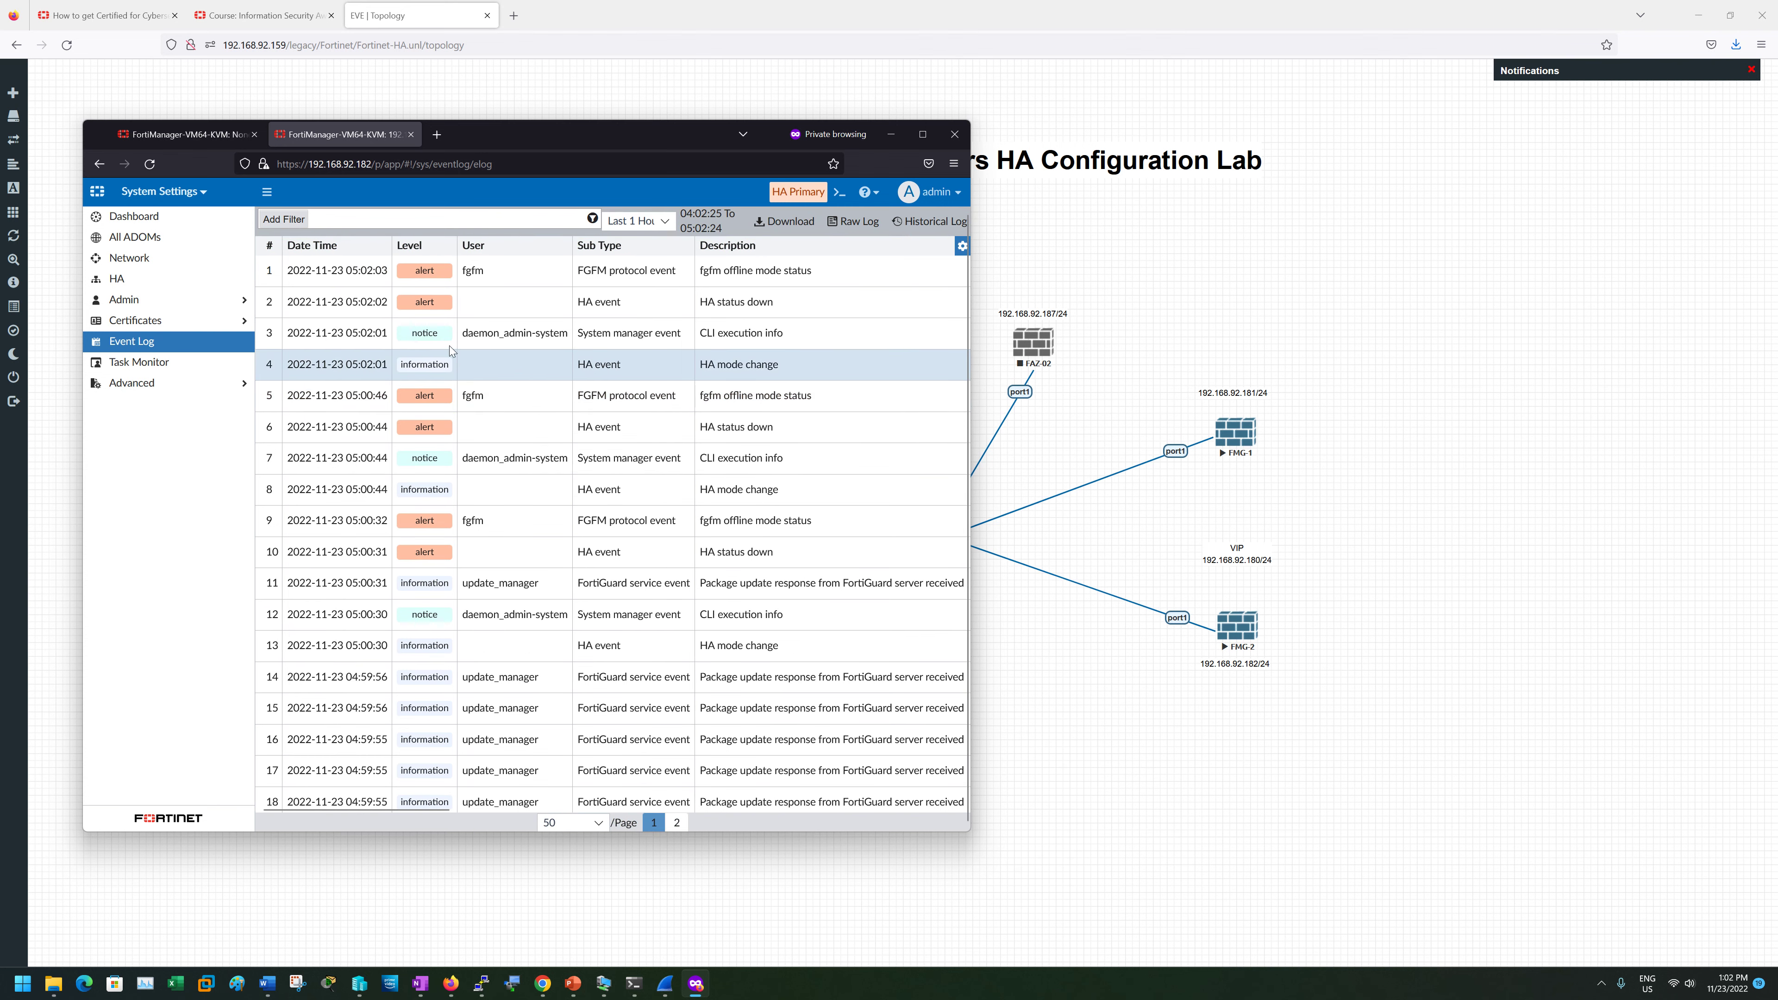
- Maximize the event log and resize columns to read the VRRP mode change to primary
{"action": "left_click", "coordinate": [659, 365]}
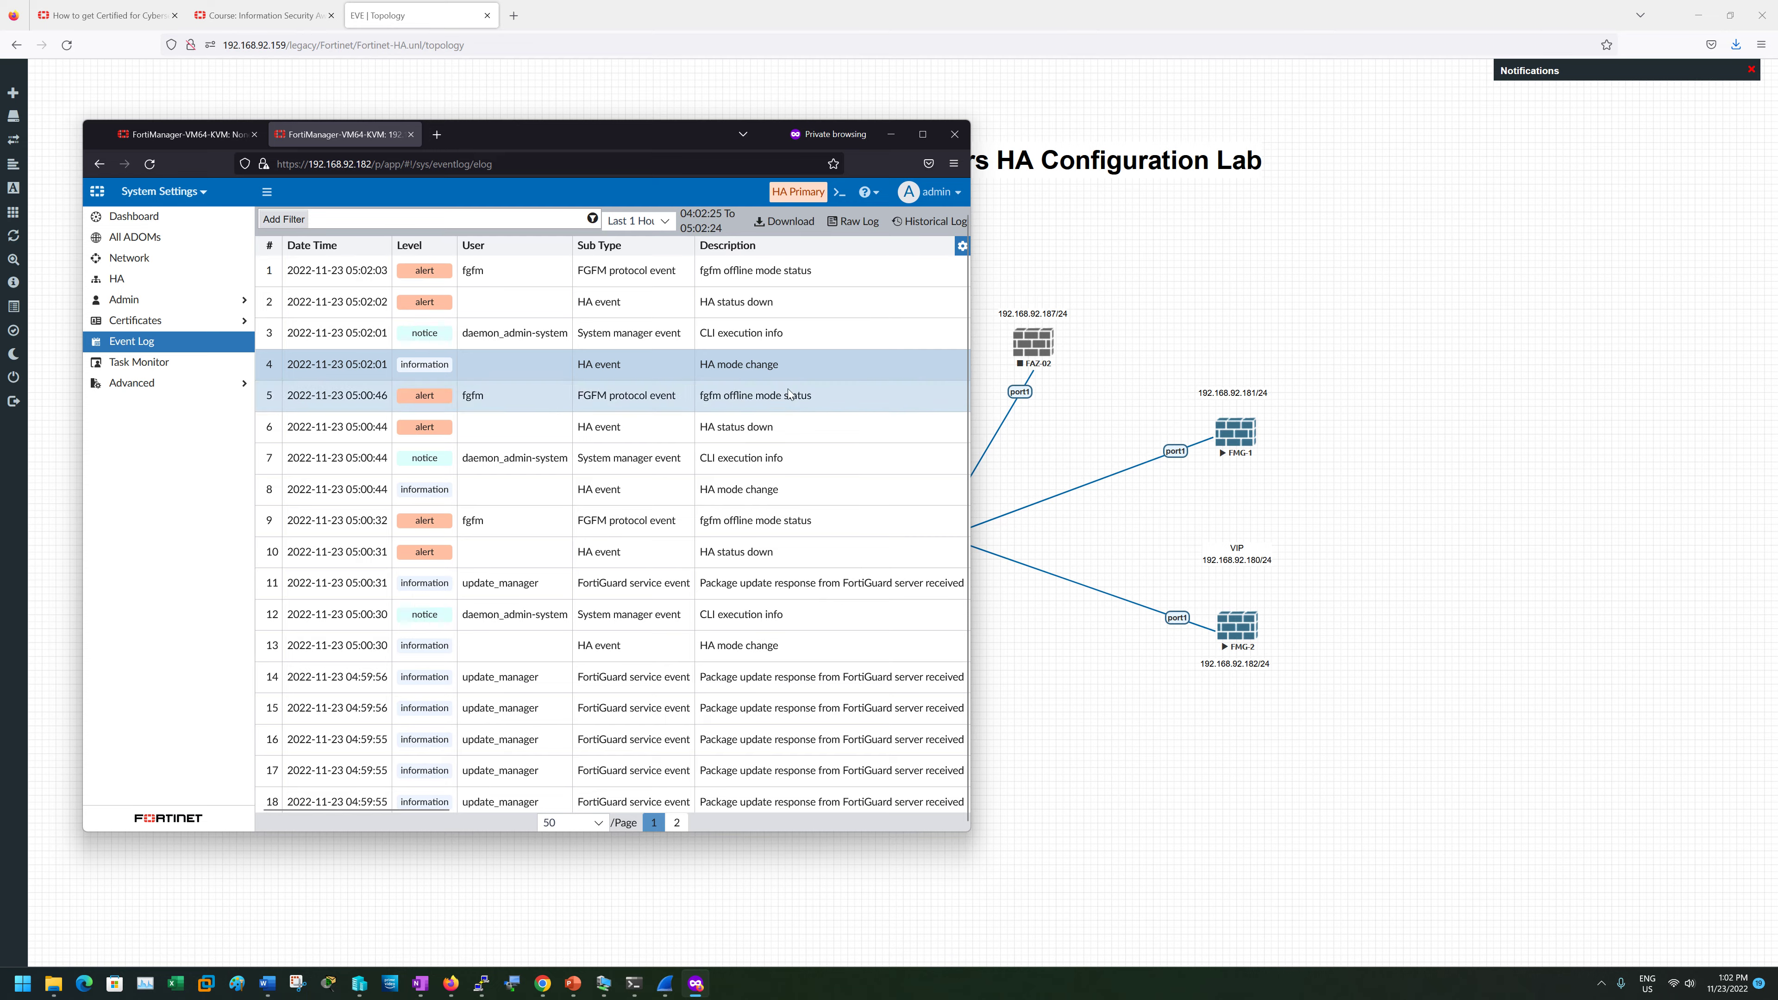
{"action": "left_click", "coordinate": [922, 134]}
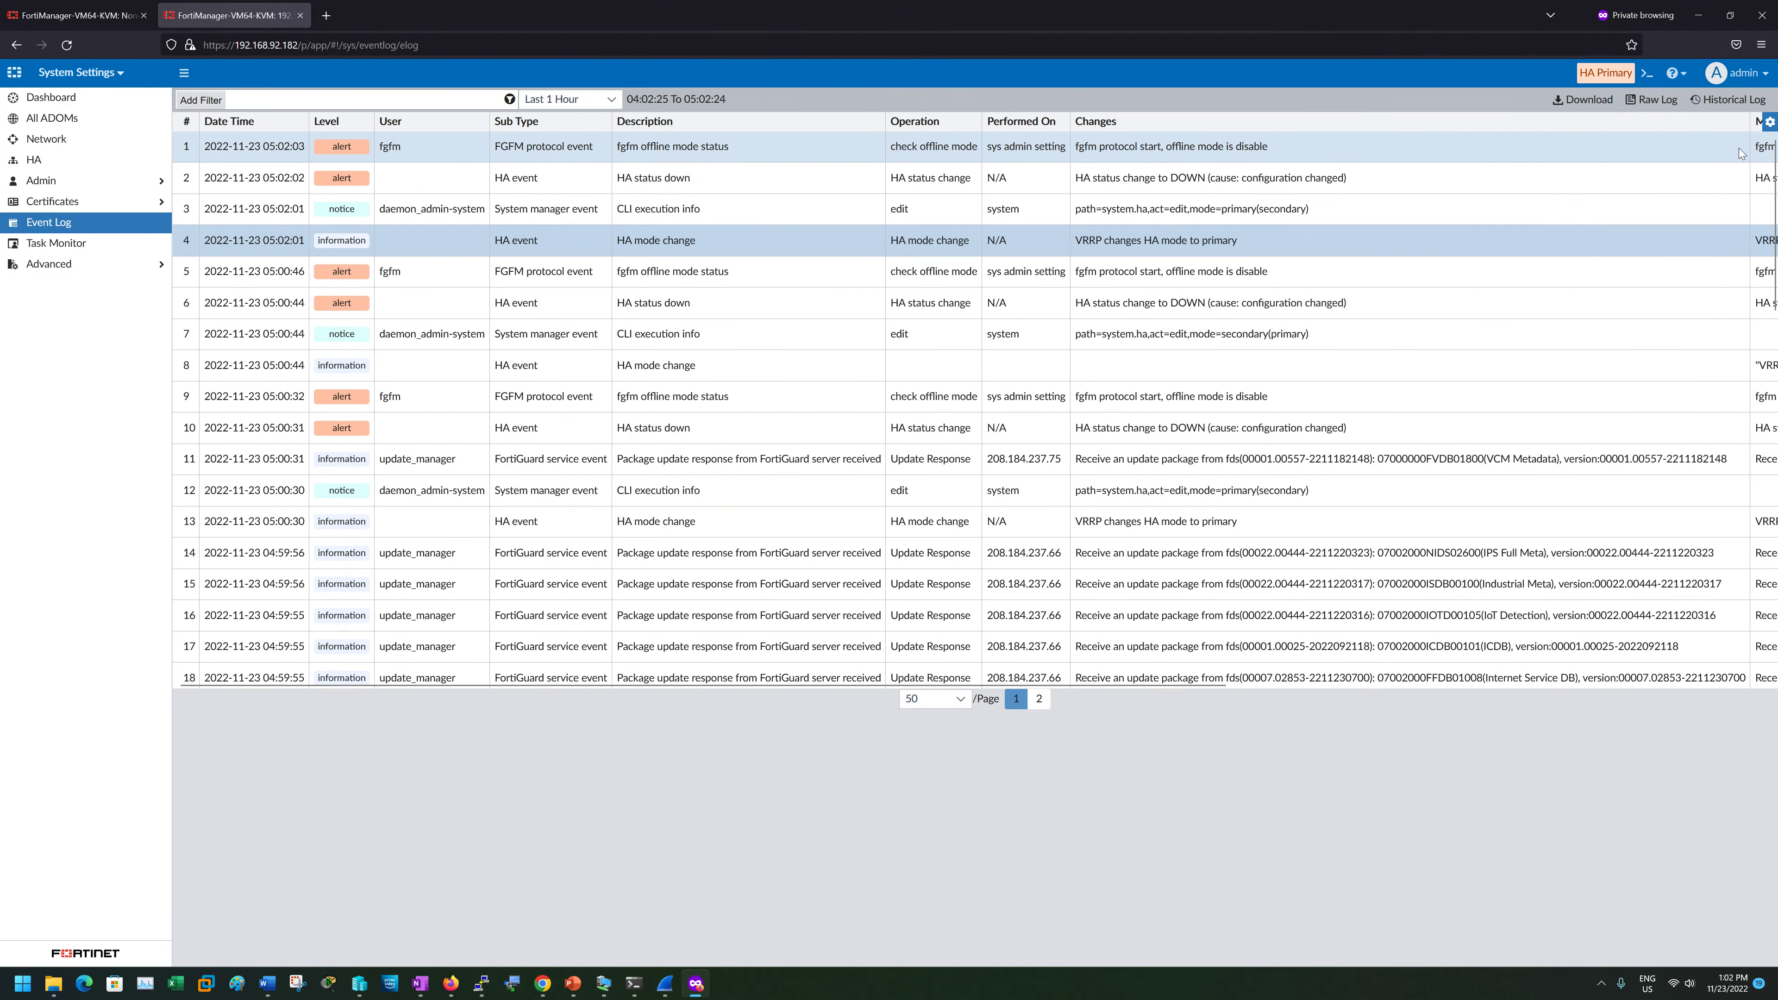
{"action": "left_click_drag", "start_coordinate": [1750, 122], "coordinate": [1450, 148]}
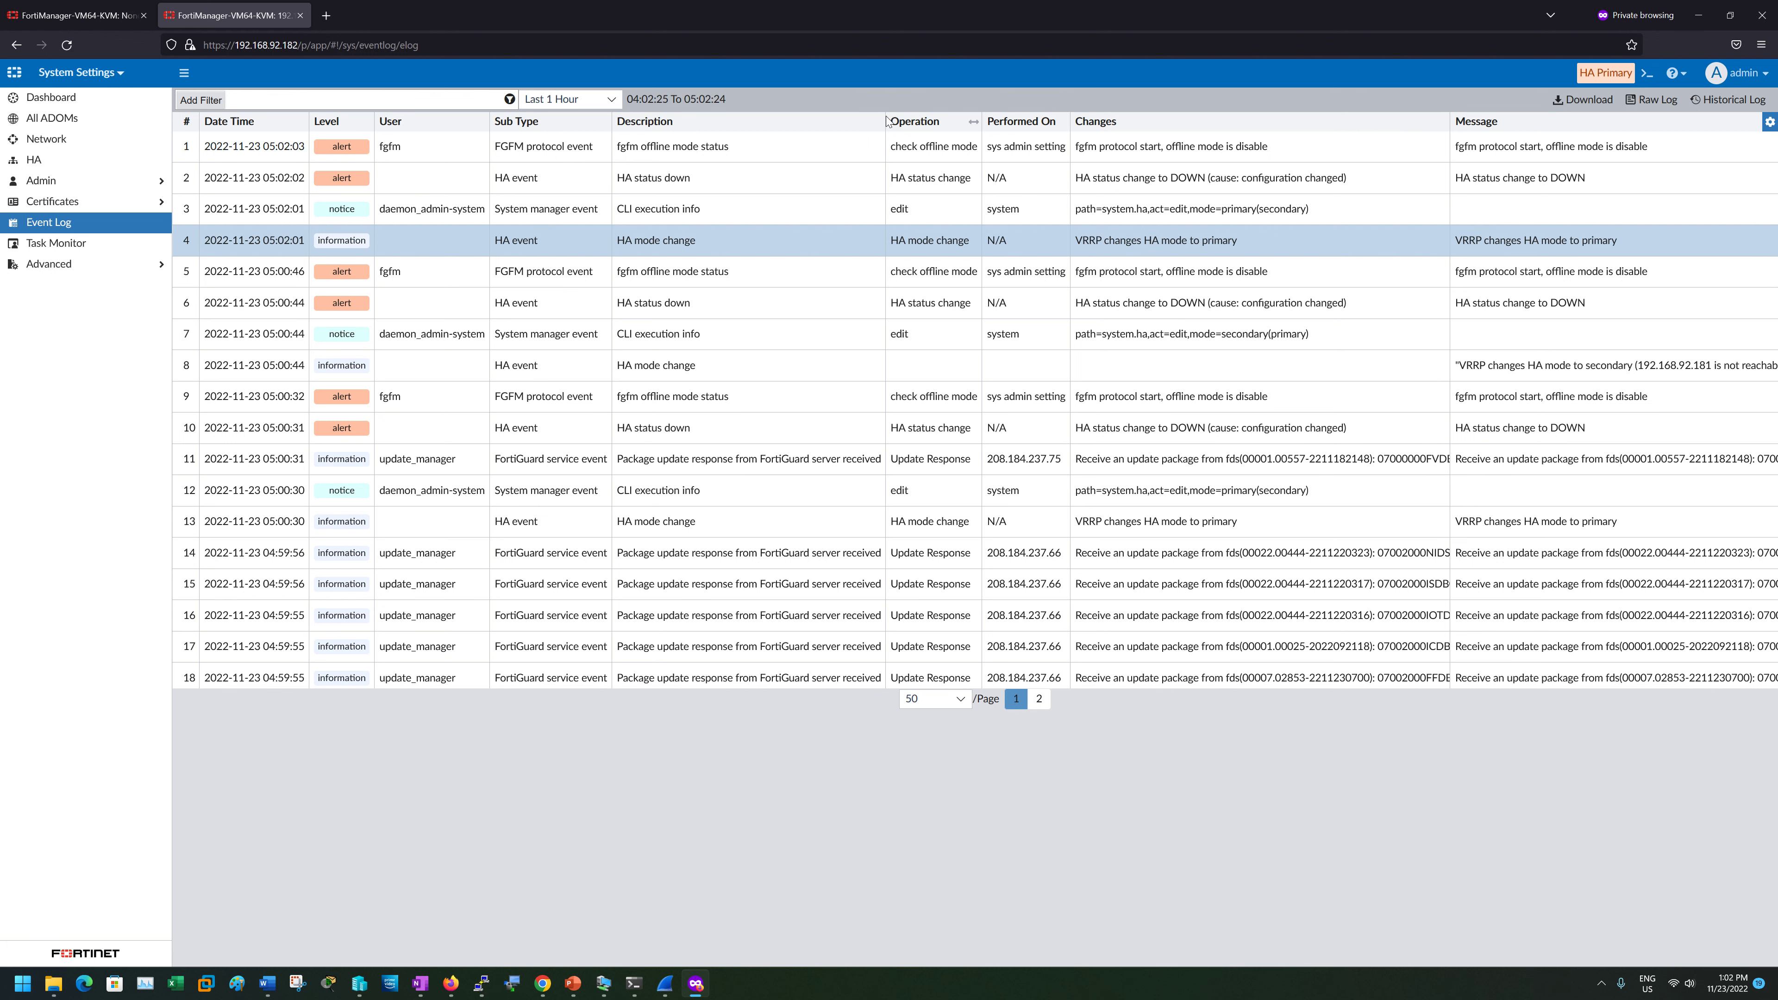
{"action": "left_click_drag", "start_coordinate": [883, 118], "coordinate": [792, 119]}
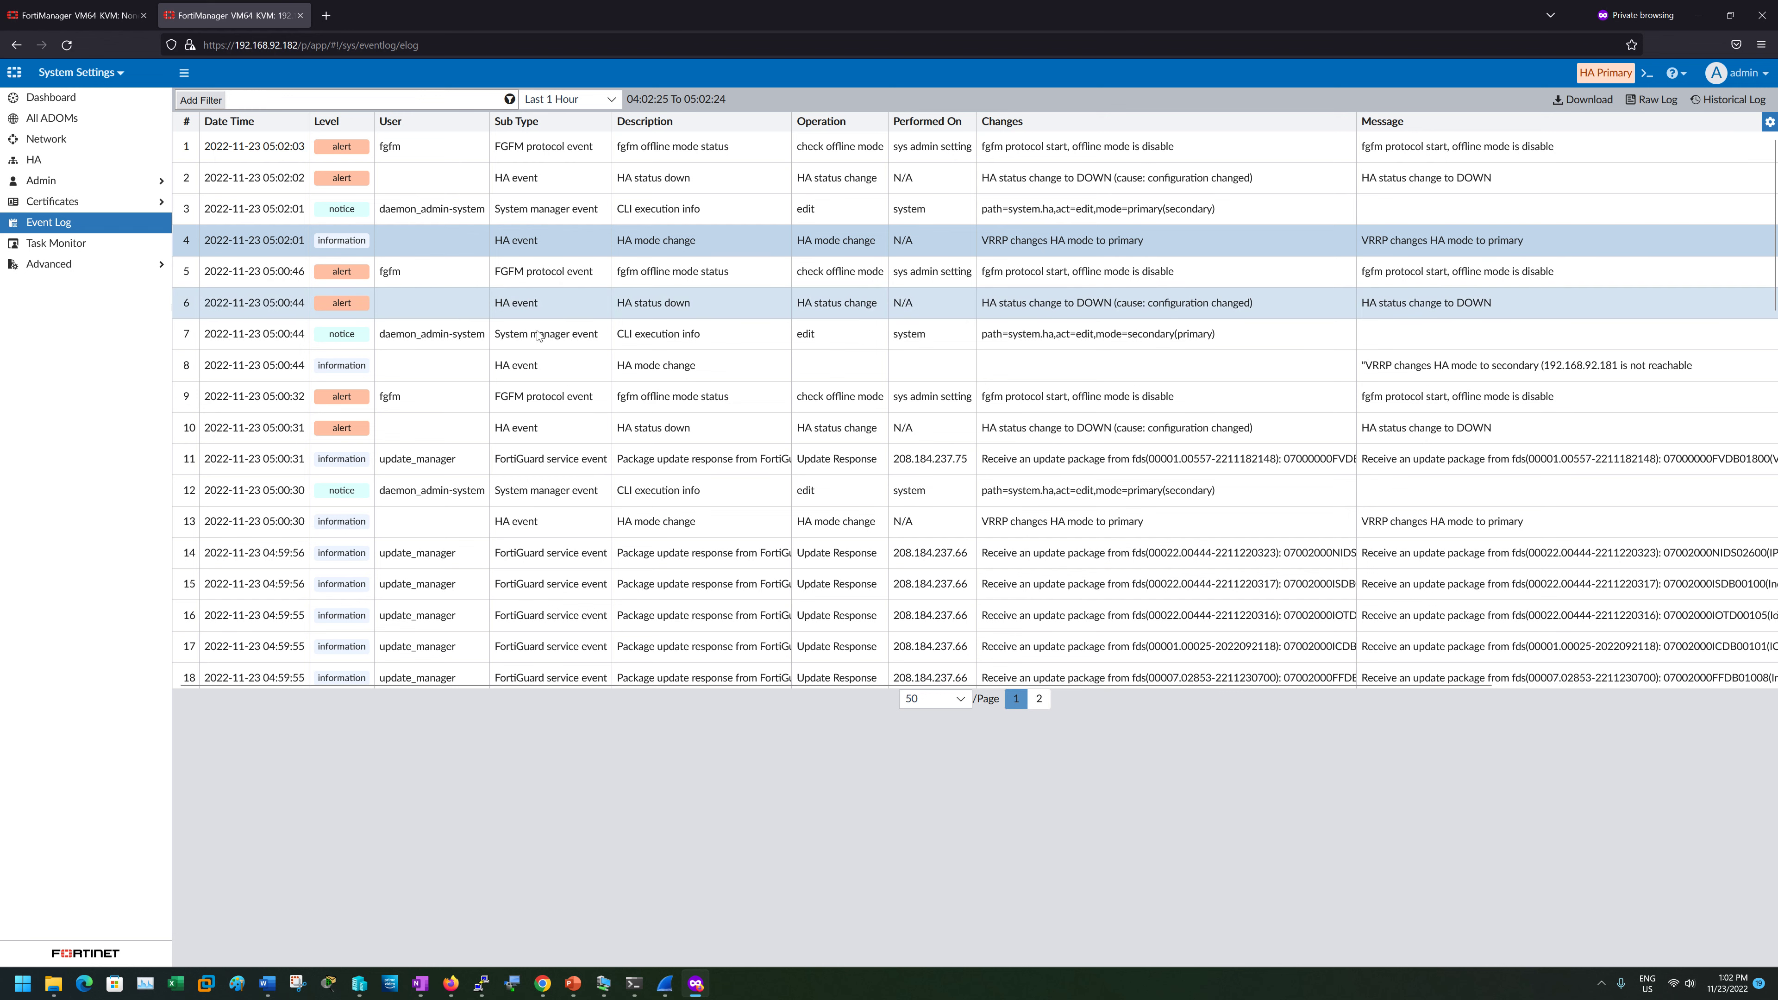
- Restore the FortiManager event log window to its smaller size
{"action": "left_click", "coordinate": [1687, 19]}
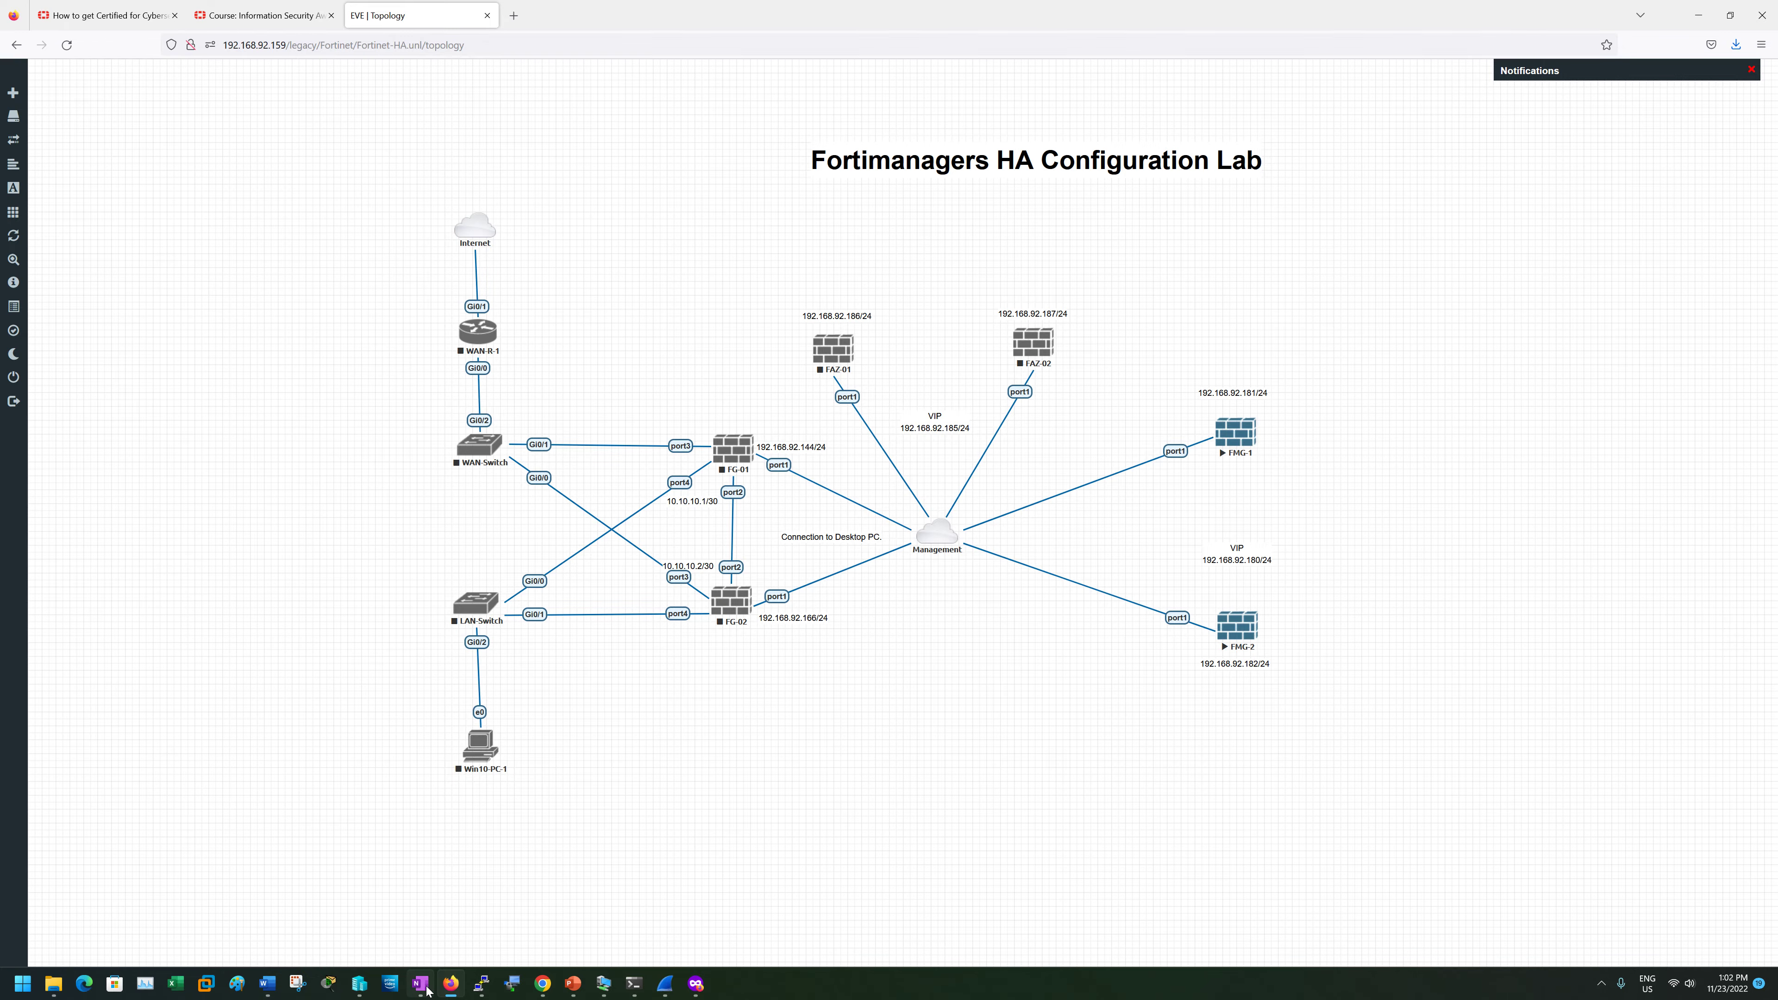
{"action": "left_click", "coordinate": [451, 983]}
{"action": "left_click", "coordinate": [451, 983]}
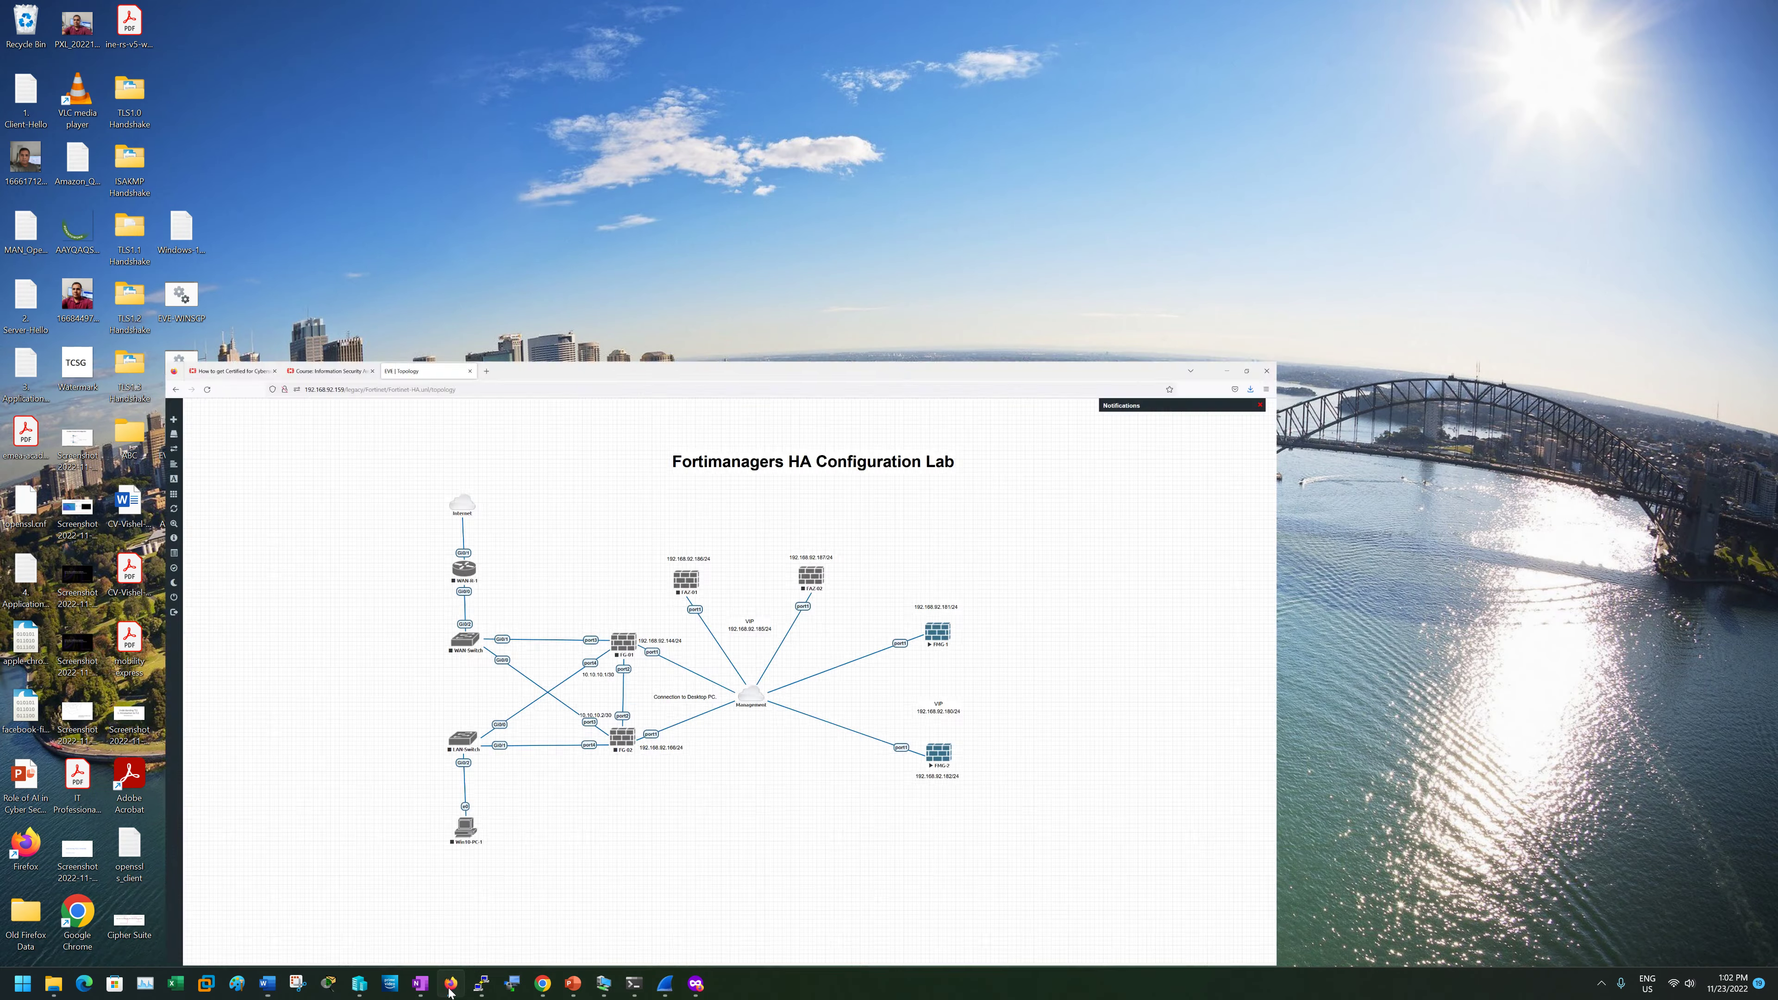
{"action": "left_click", "coordinate": [697, 985]}
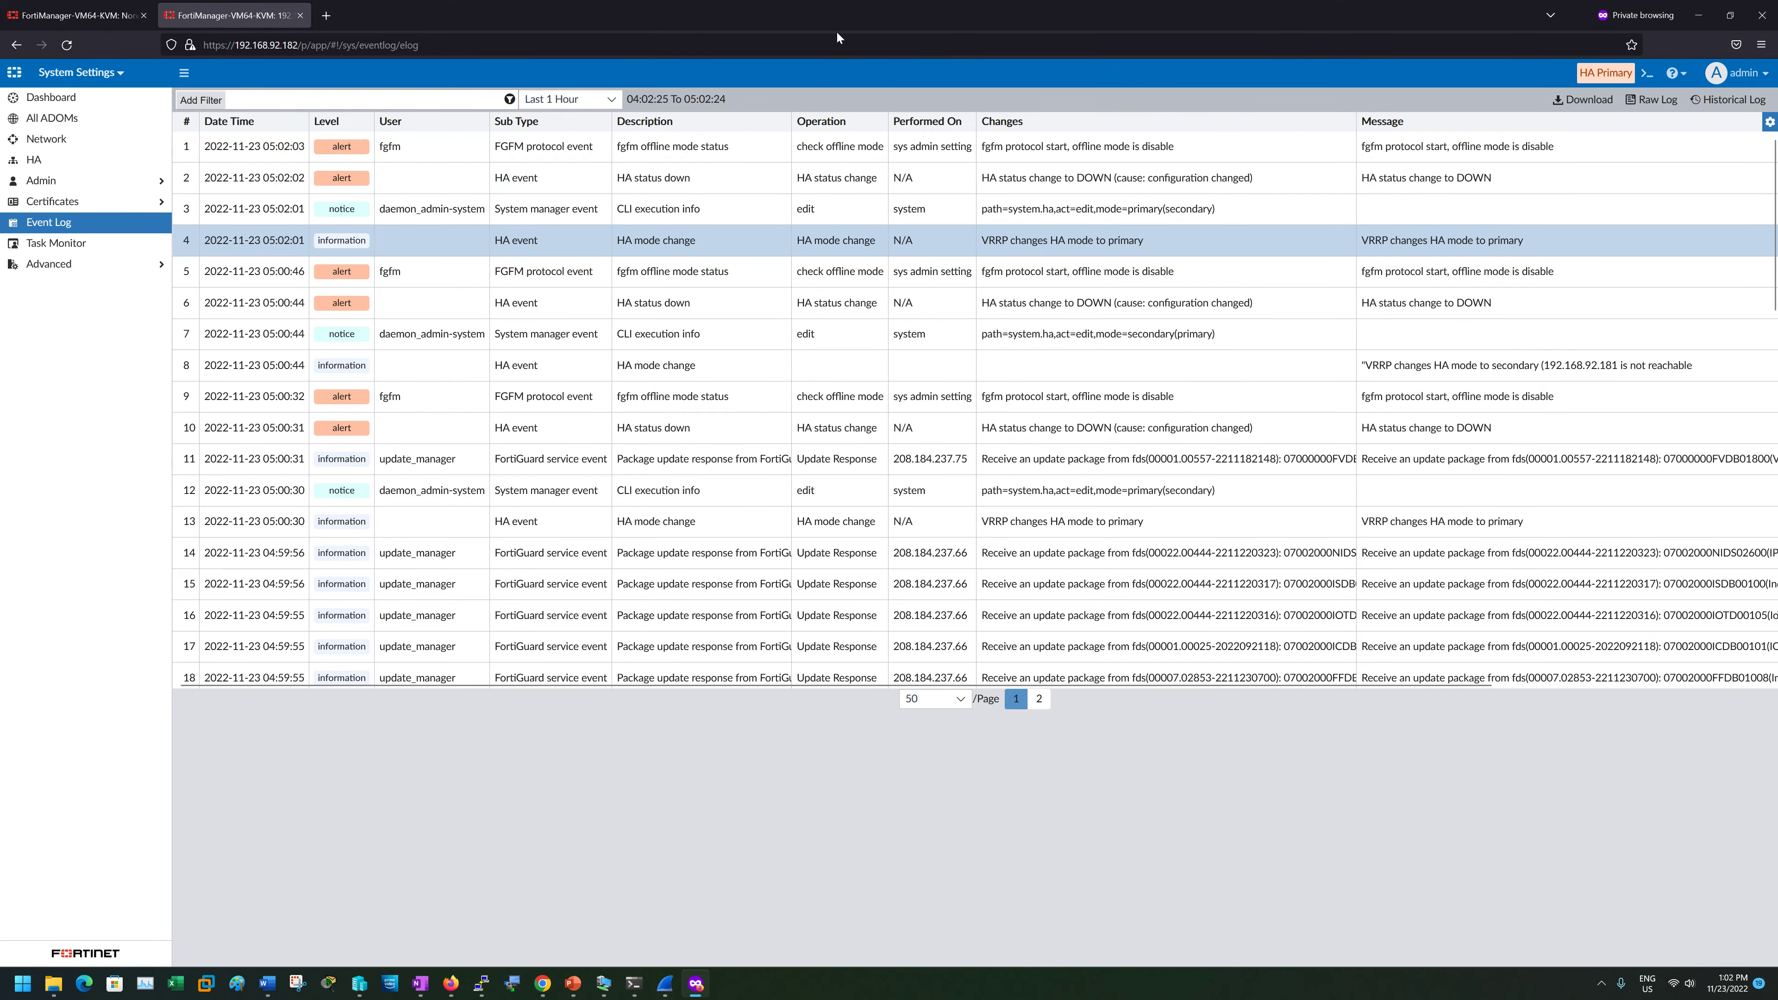
{"action": "left_click_drag", "start_coordinate": [829, 22], "coordinate": [611, 206]}
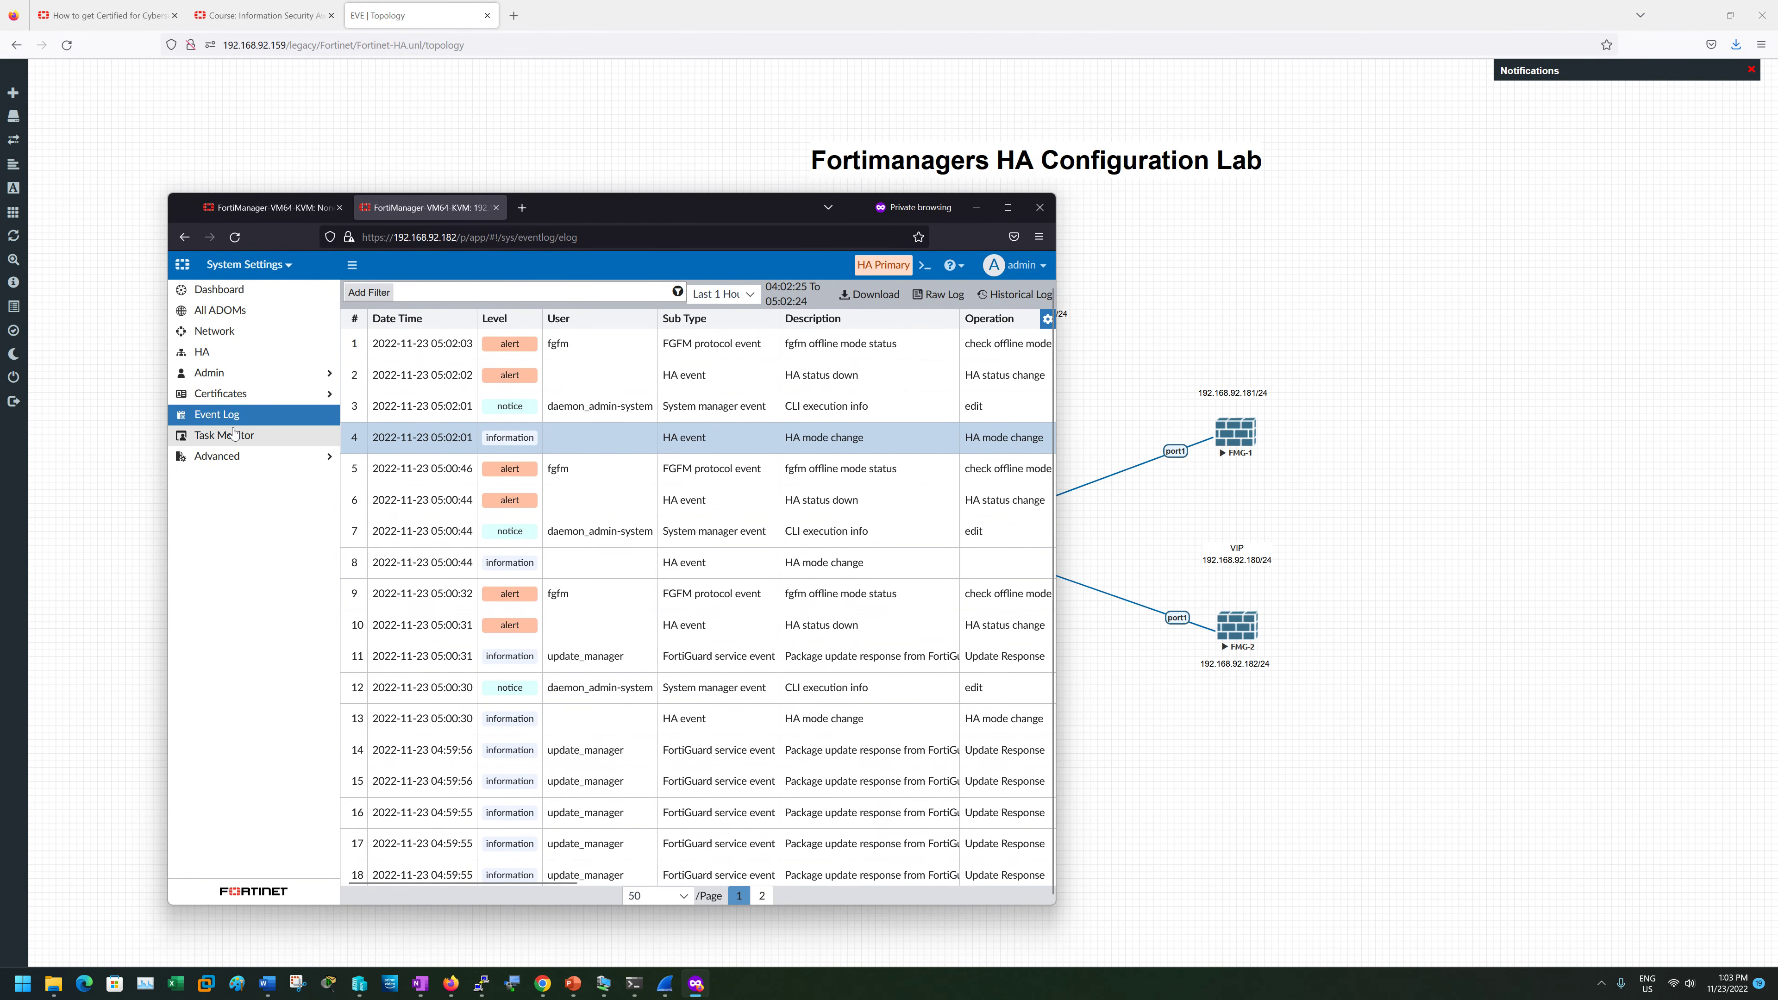
- Run 'show system ha' in the CLI Console and review mode primary and heartbeat values
{"action": "left_click", "coordinate": [203, 351]}
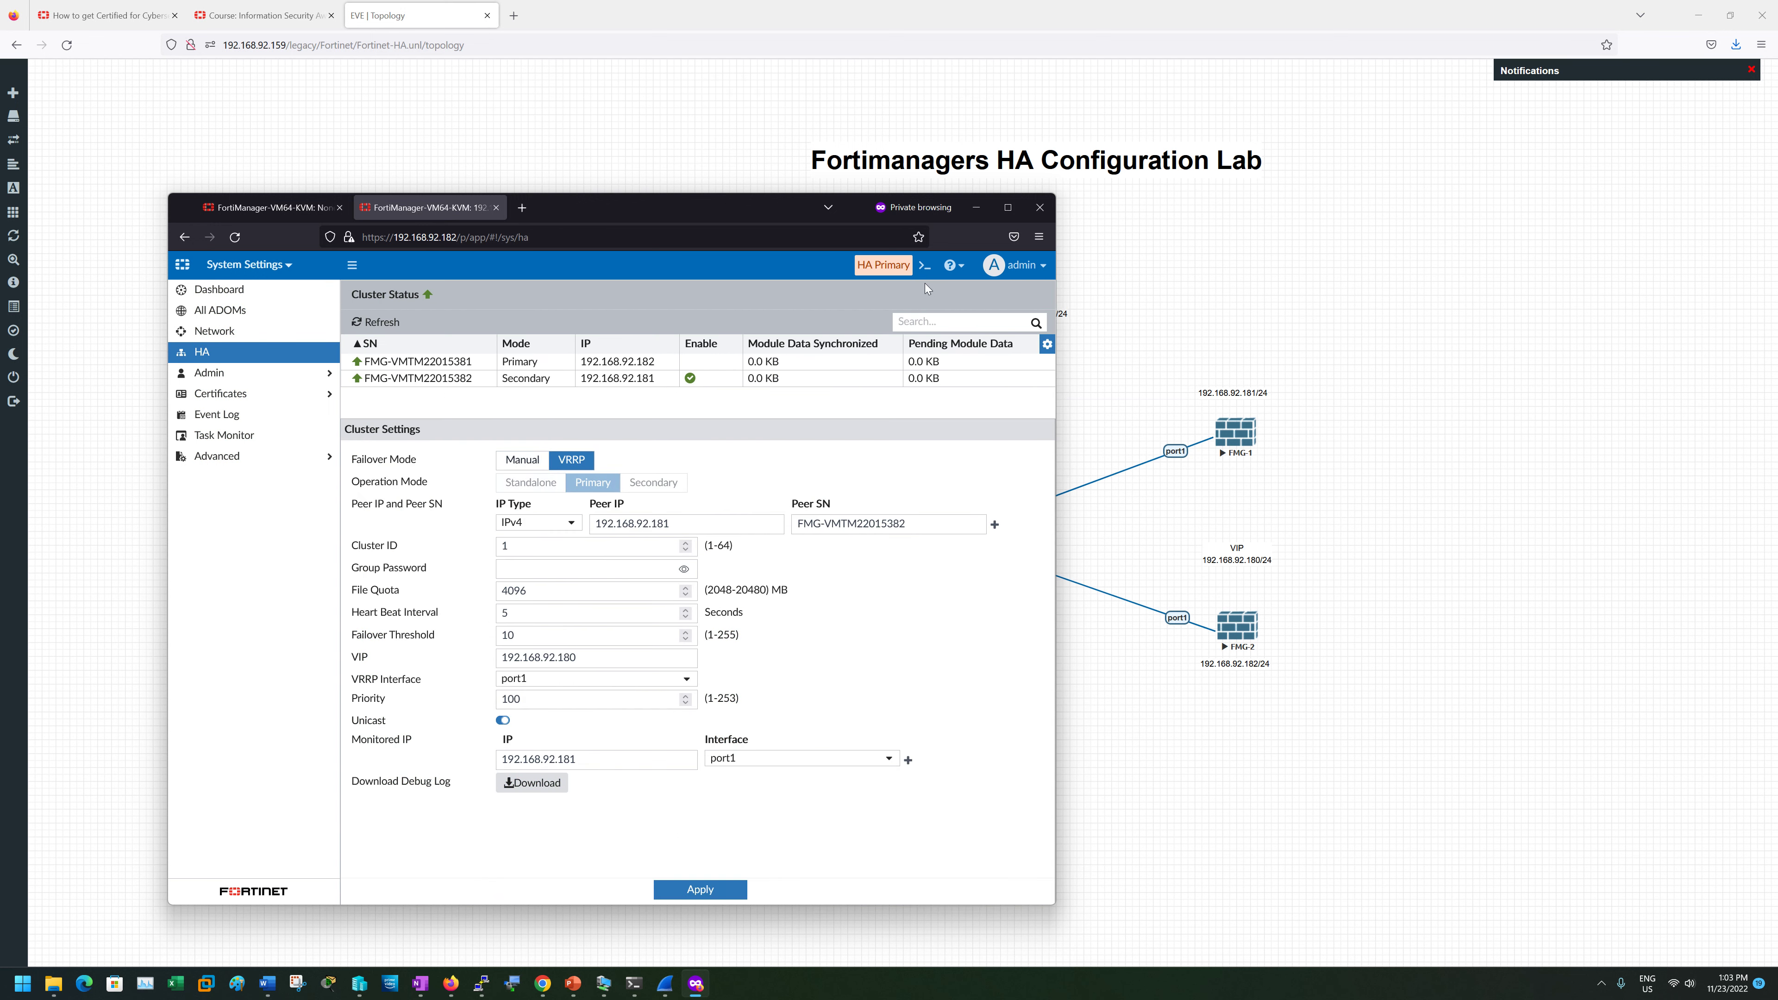
{"action": "left_click", "coordinate": [924, 266]}
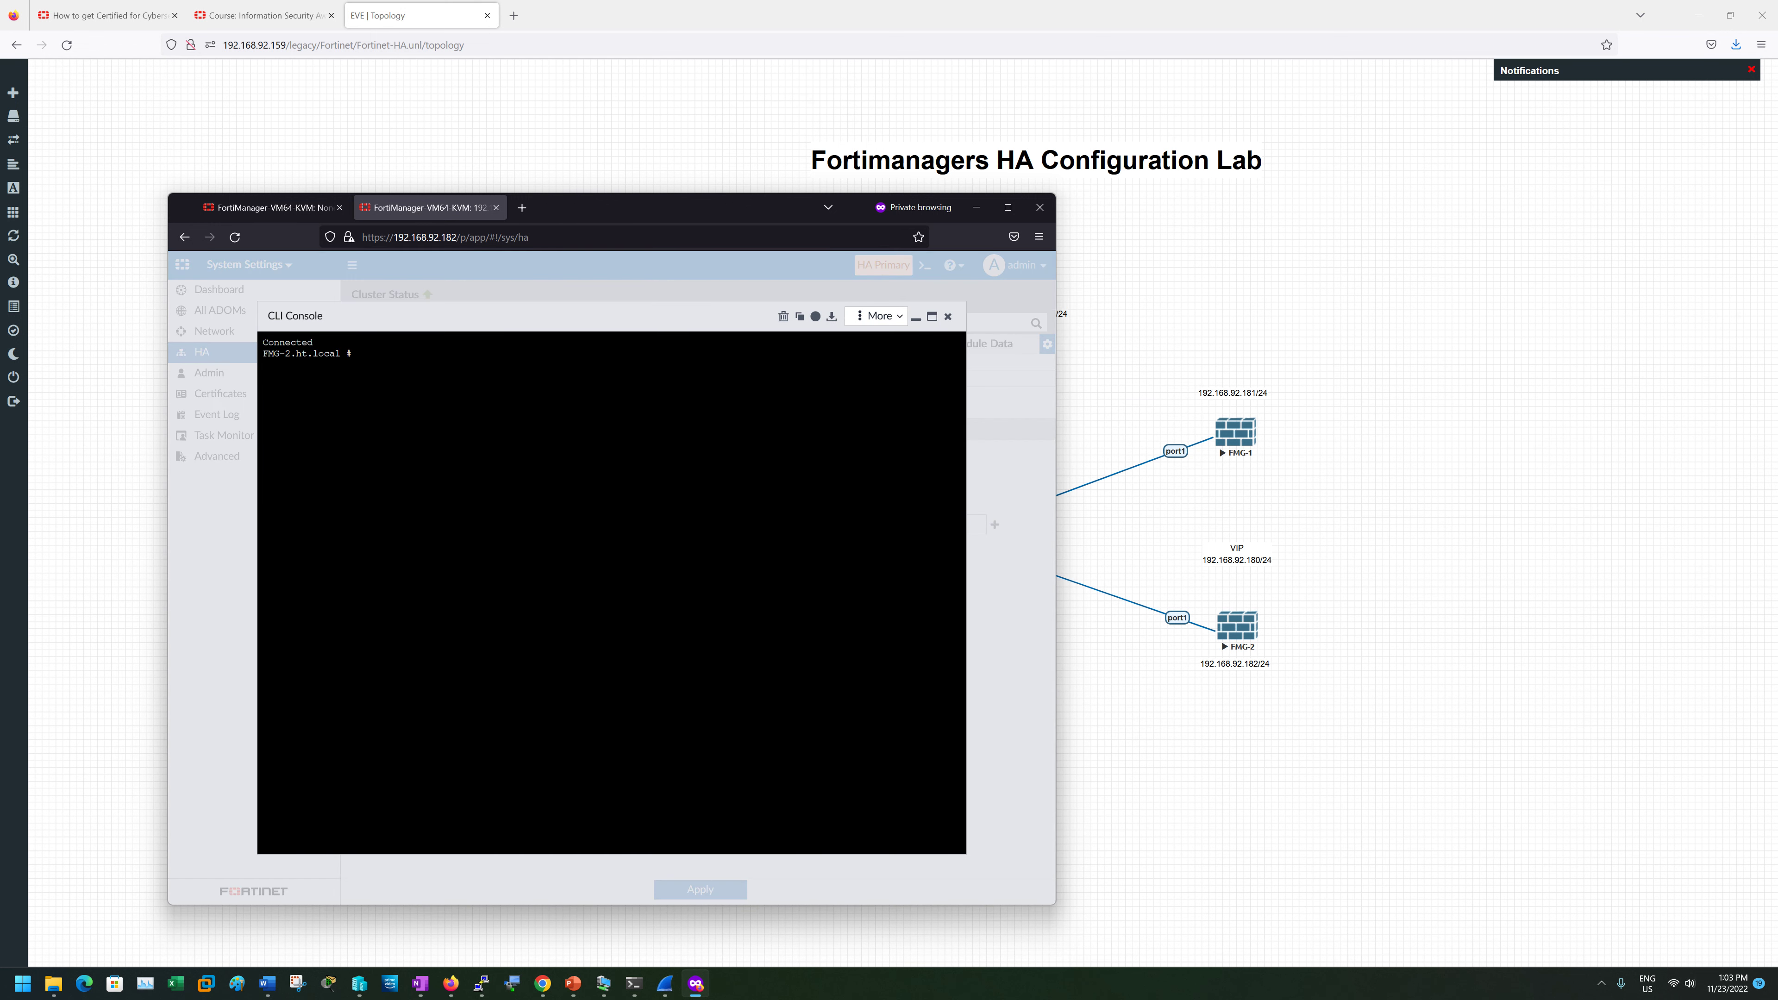
{"action": "type", "text": "show system ha"}
{"action": "key", "text": "Return"}
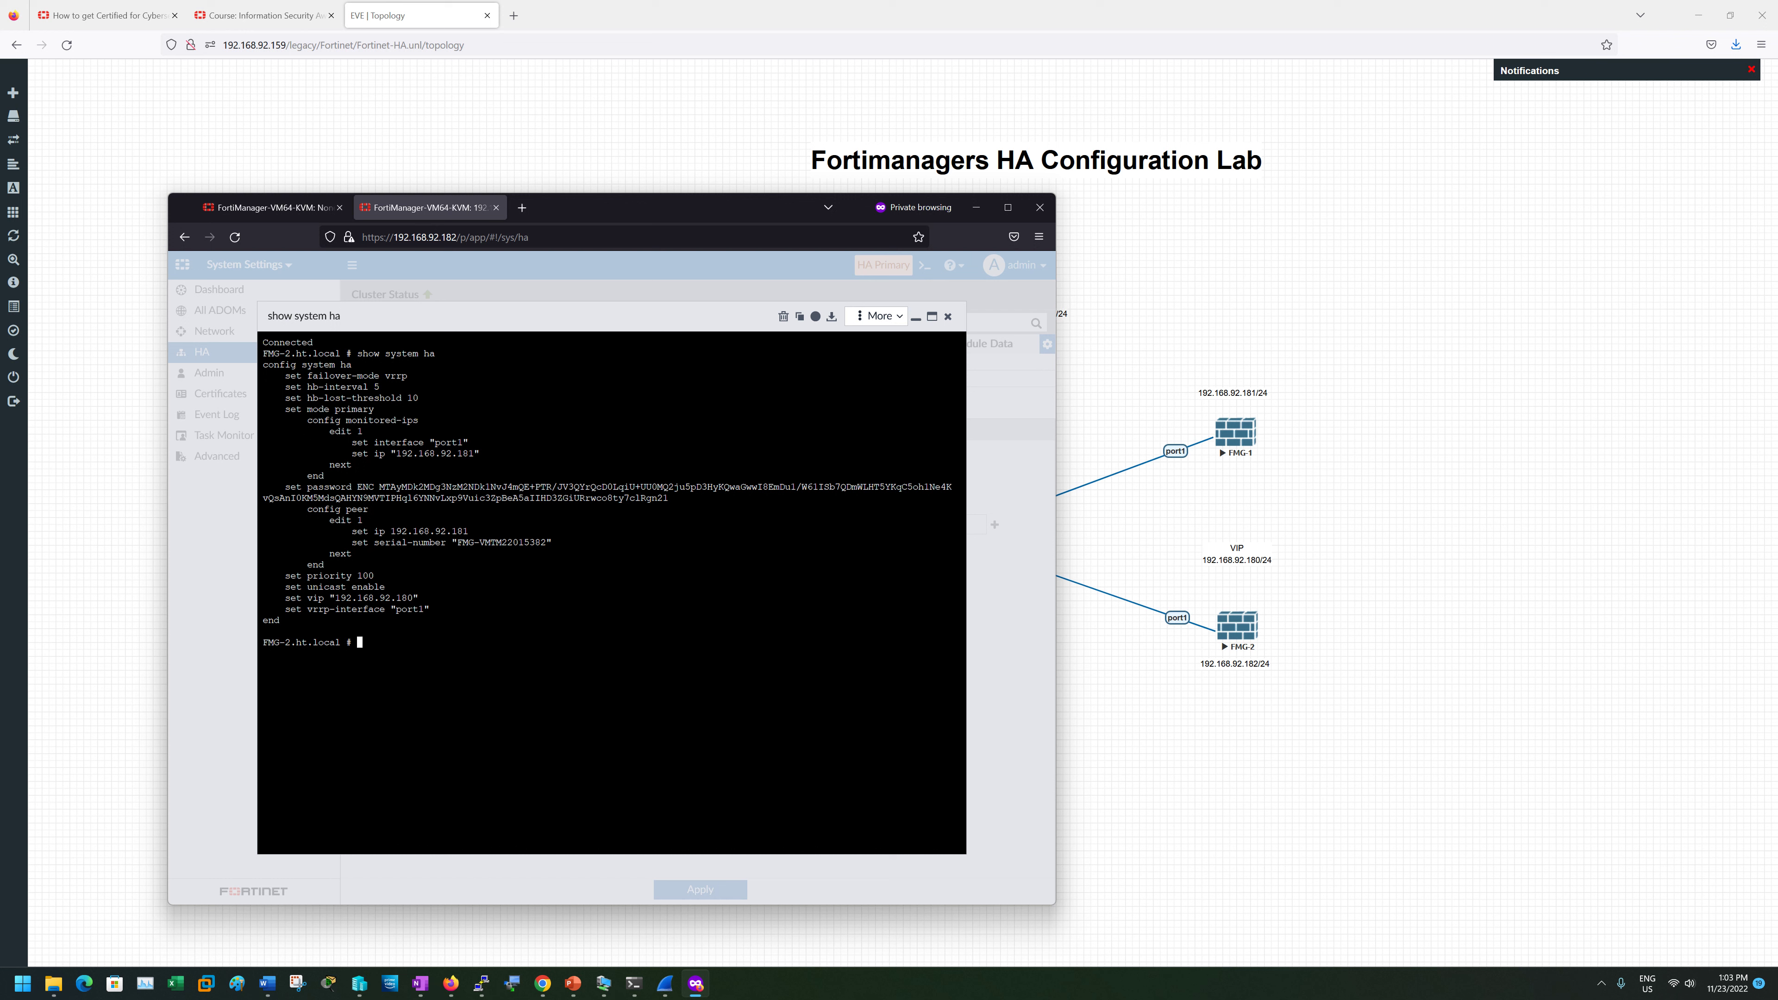
{"action": "left_click_drag", "start_coordinate": [262, 364], "coordinate": [473, 620]}
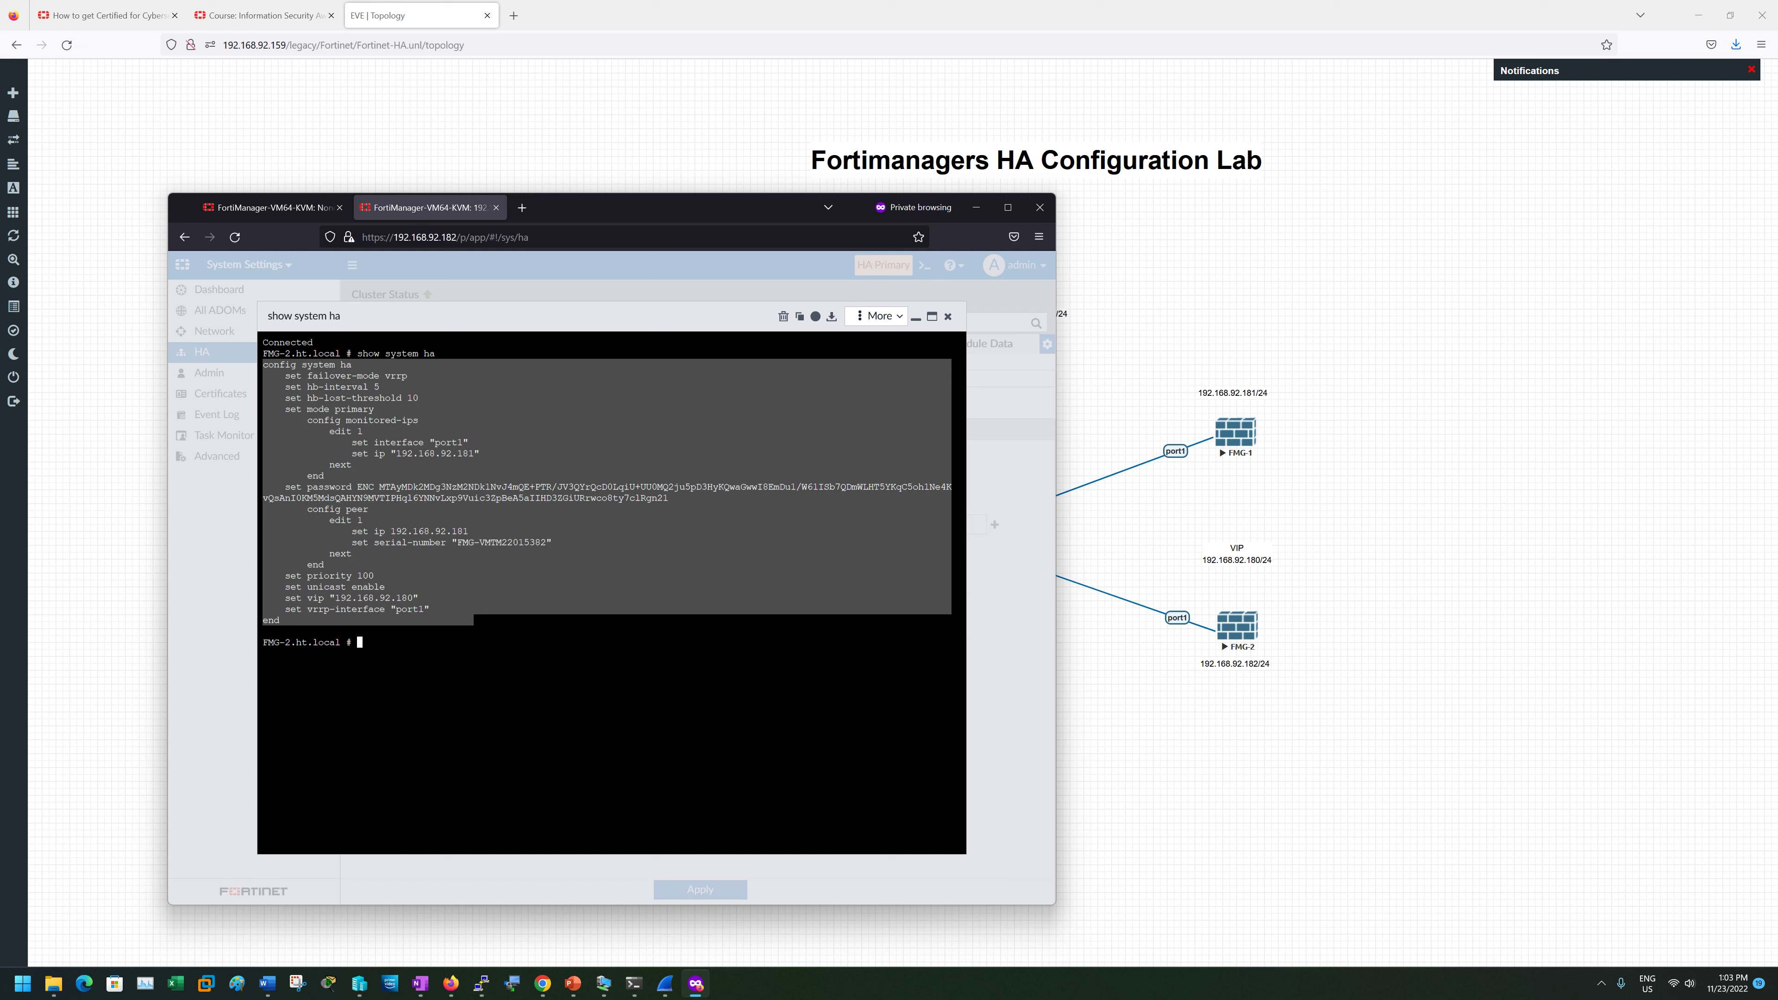
{"action": "left_click_drag", "start_coordinate": [375, 387], "coordinate": [418, 398]}
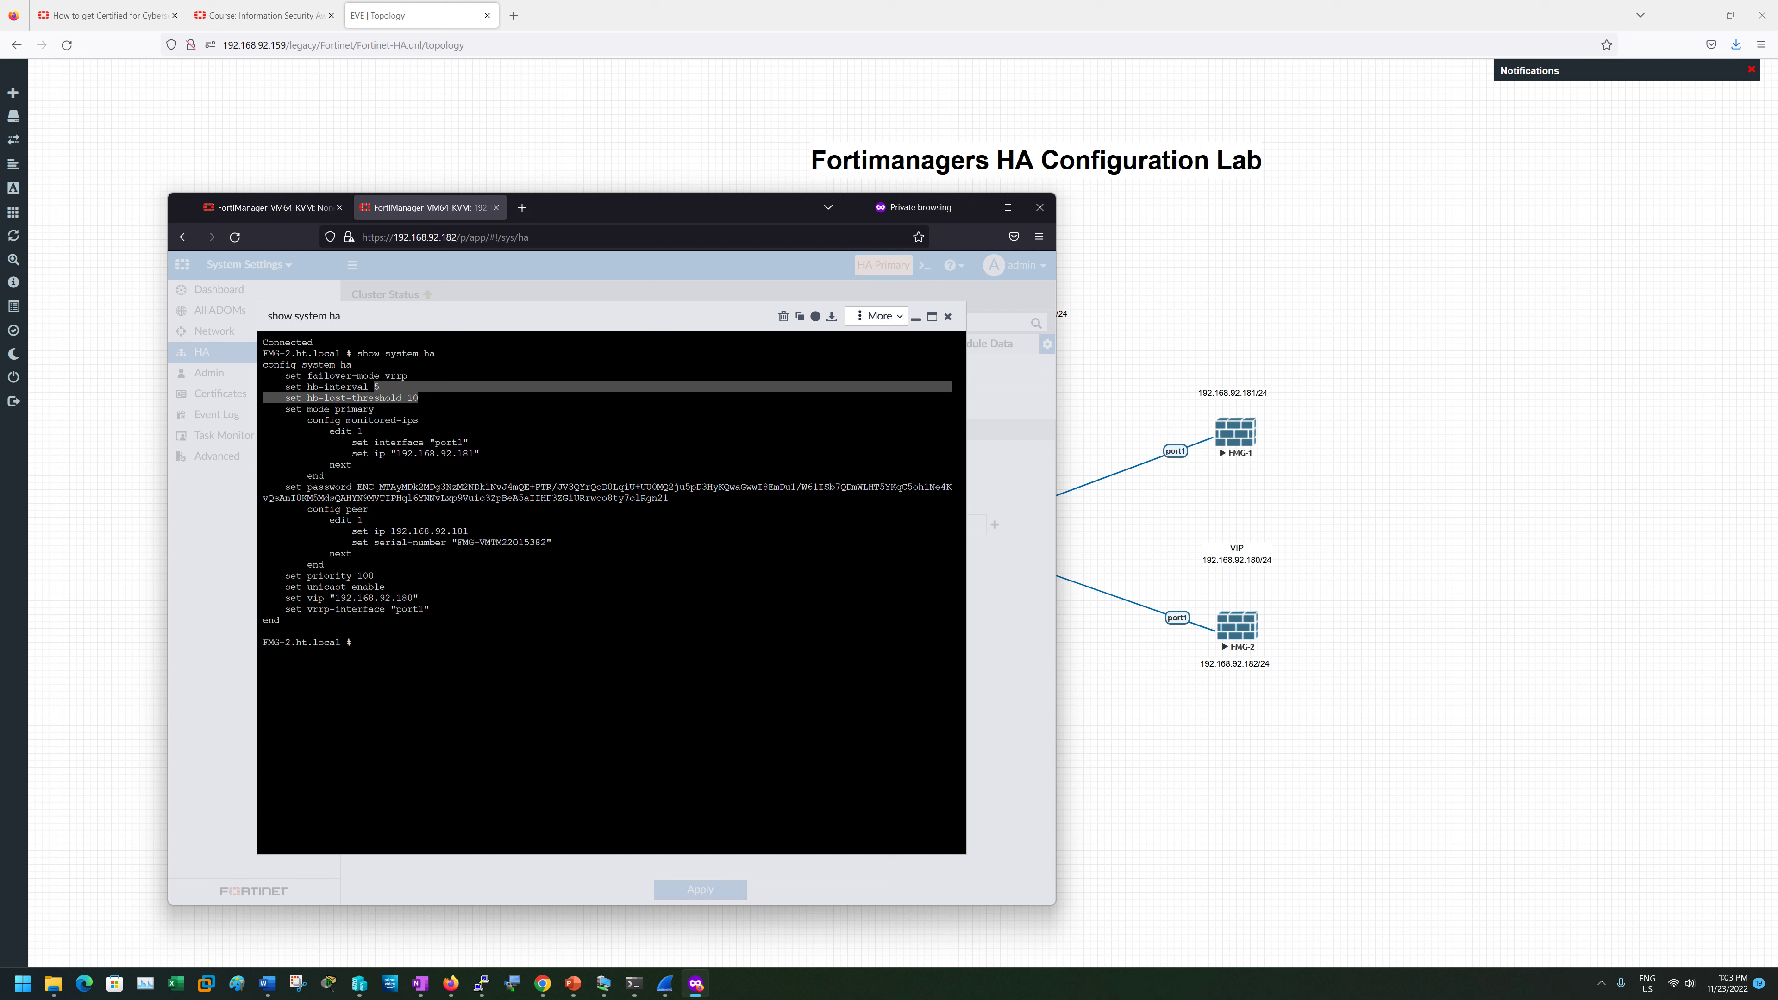
{"action": "left_click_drag", "start_coordinate": [263, 363], "coordinate": [505, 622]}
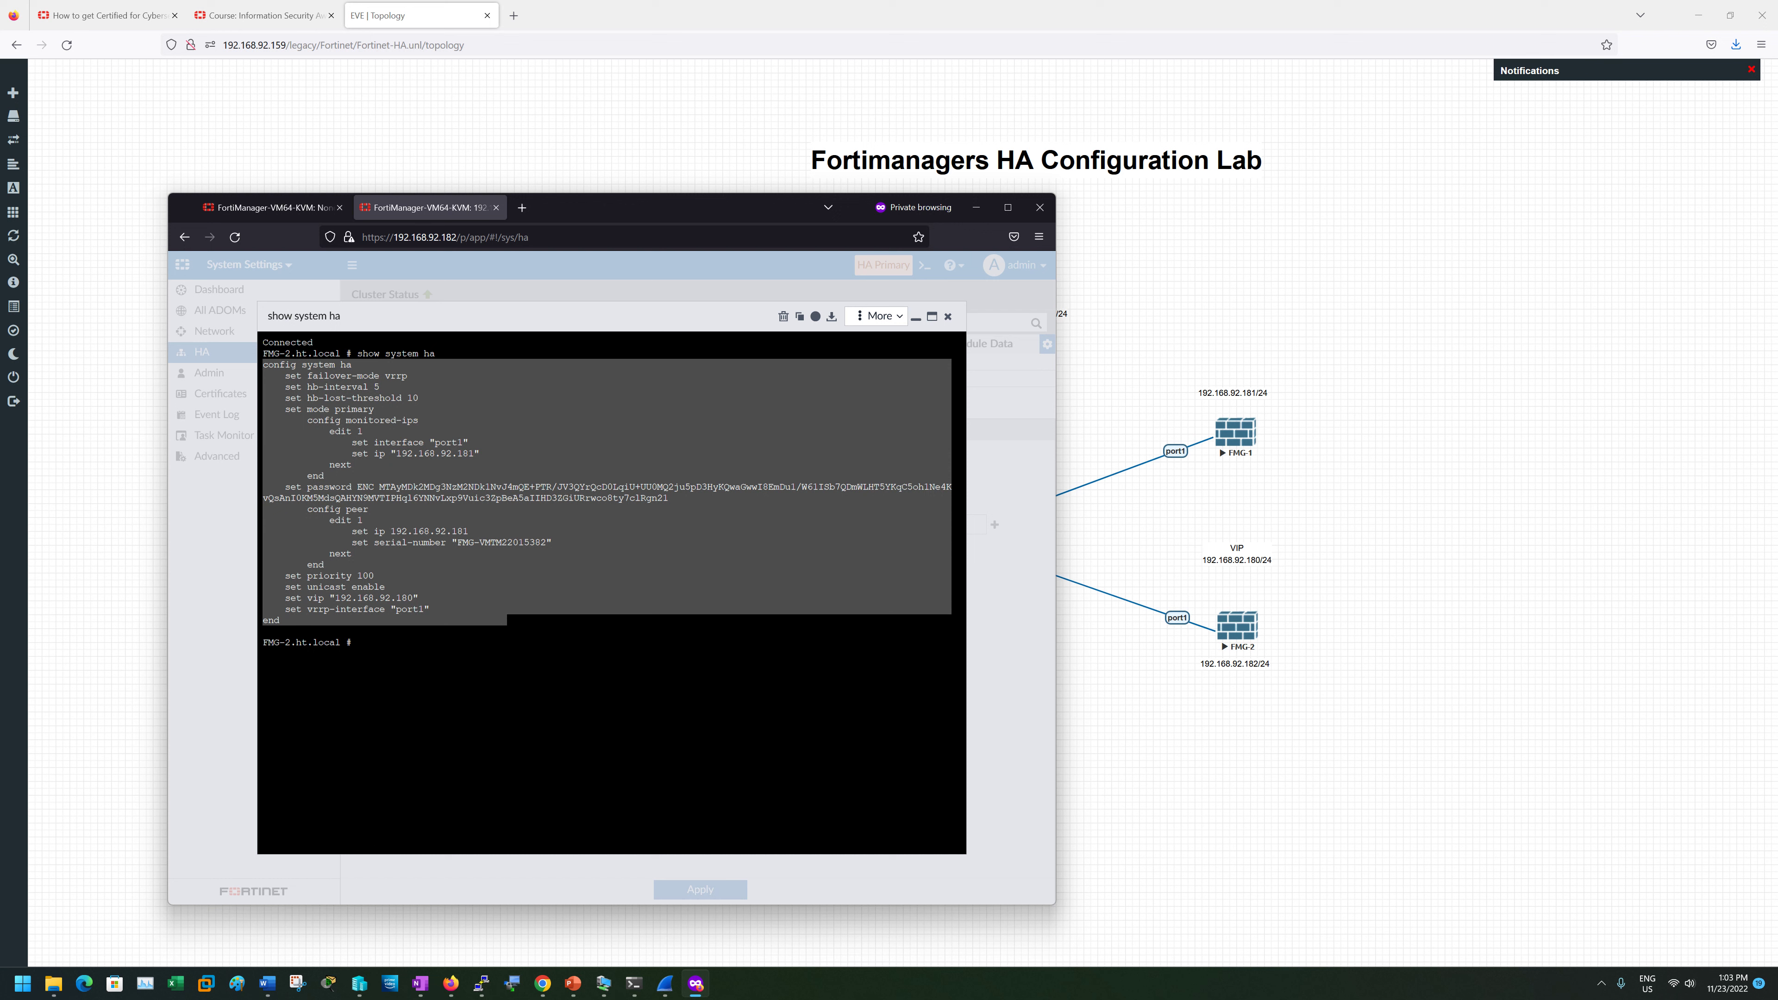
{"action": "left_click", "coordinate": [505, 622]}
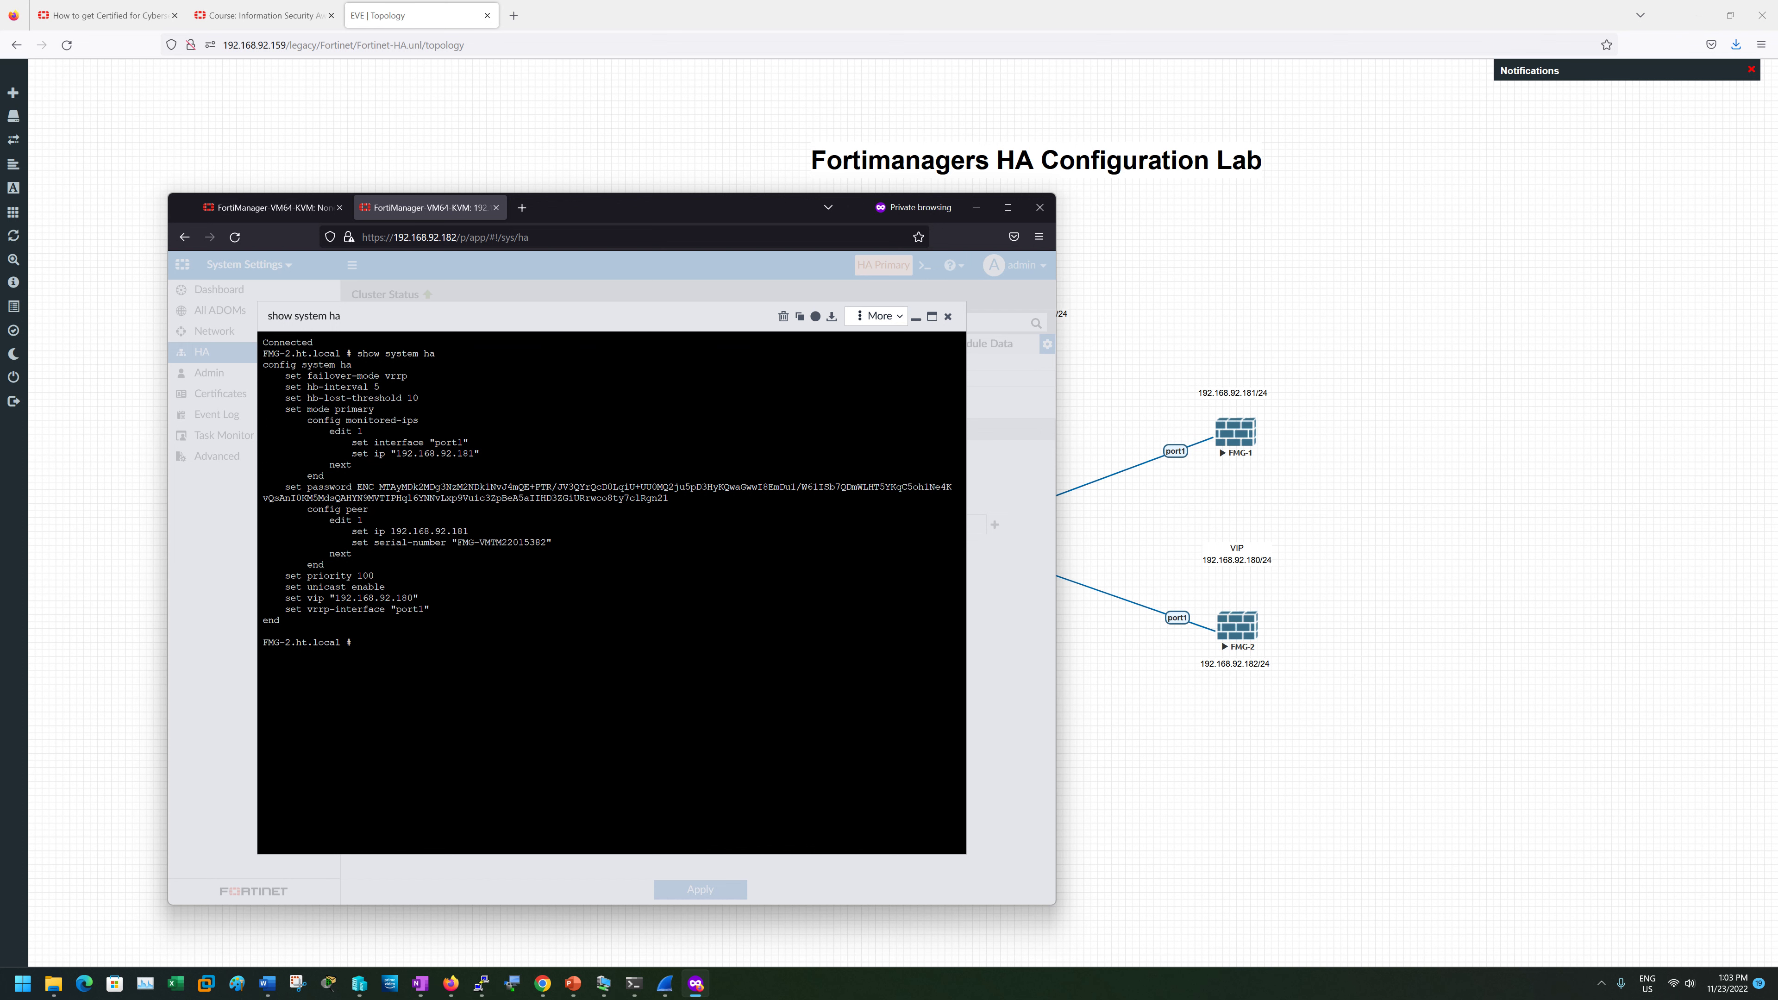
{"action": "left_click", "coordinate": [948, 316]}
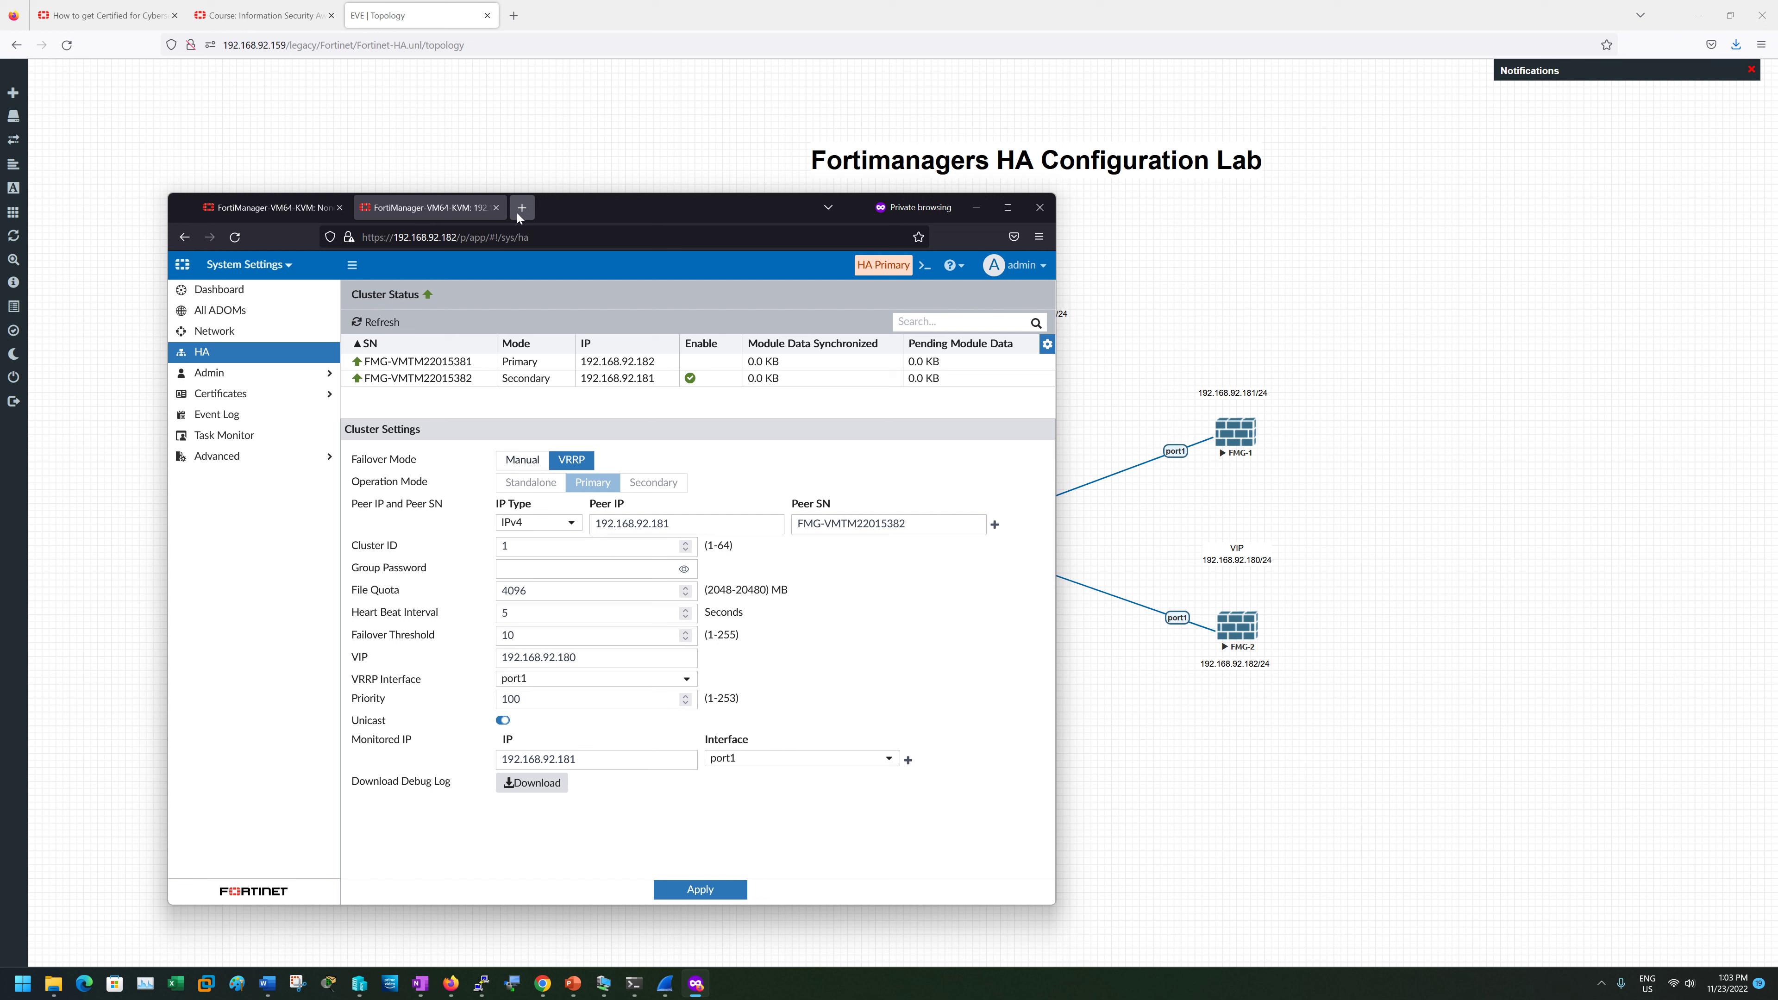
{"action": "left_click_drag", "start_coordinate": [578, 657], "coordinate": [493, 654]}
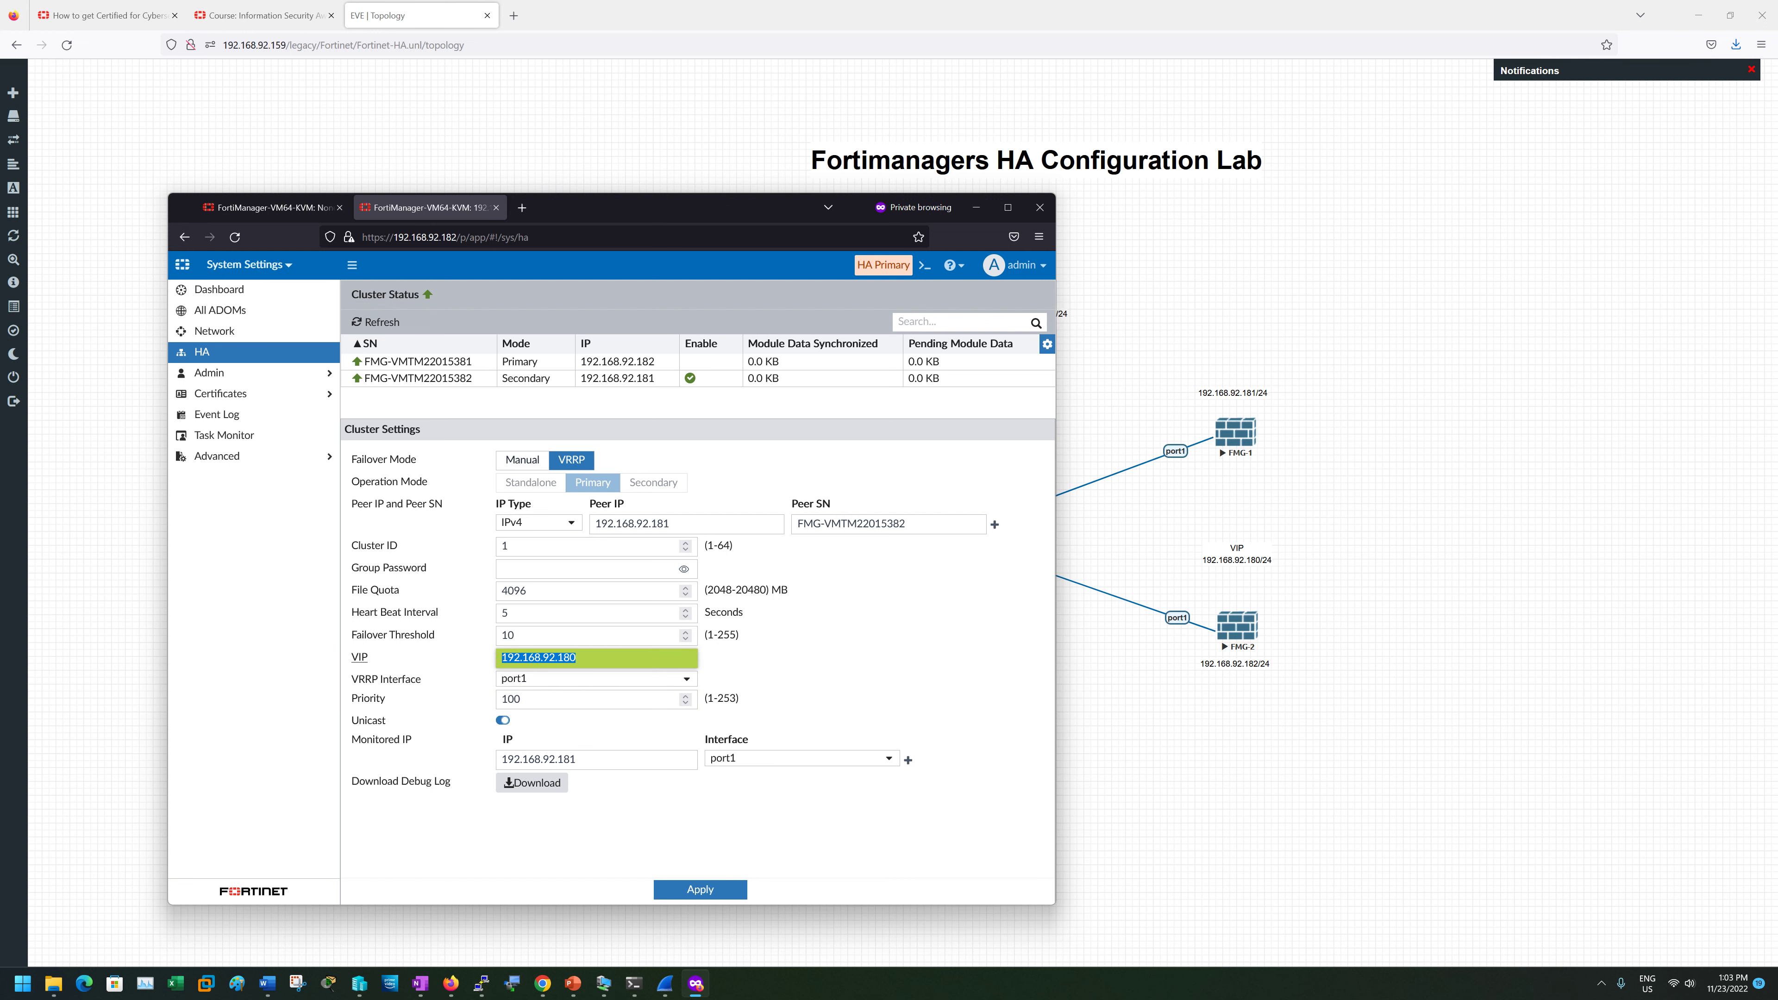
{"action": "left_click", "coordinate": [522, 208]}
{"action": "type", "text": "ht"}
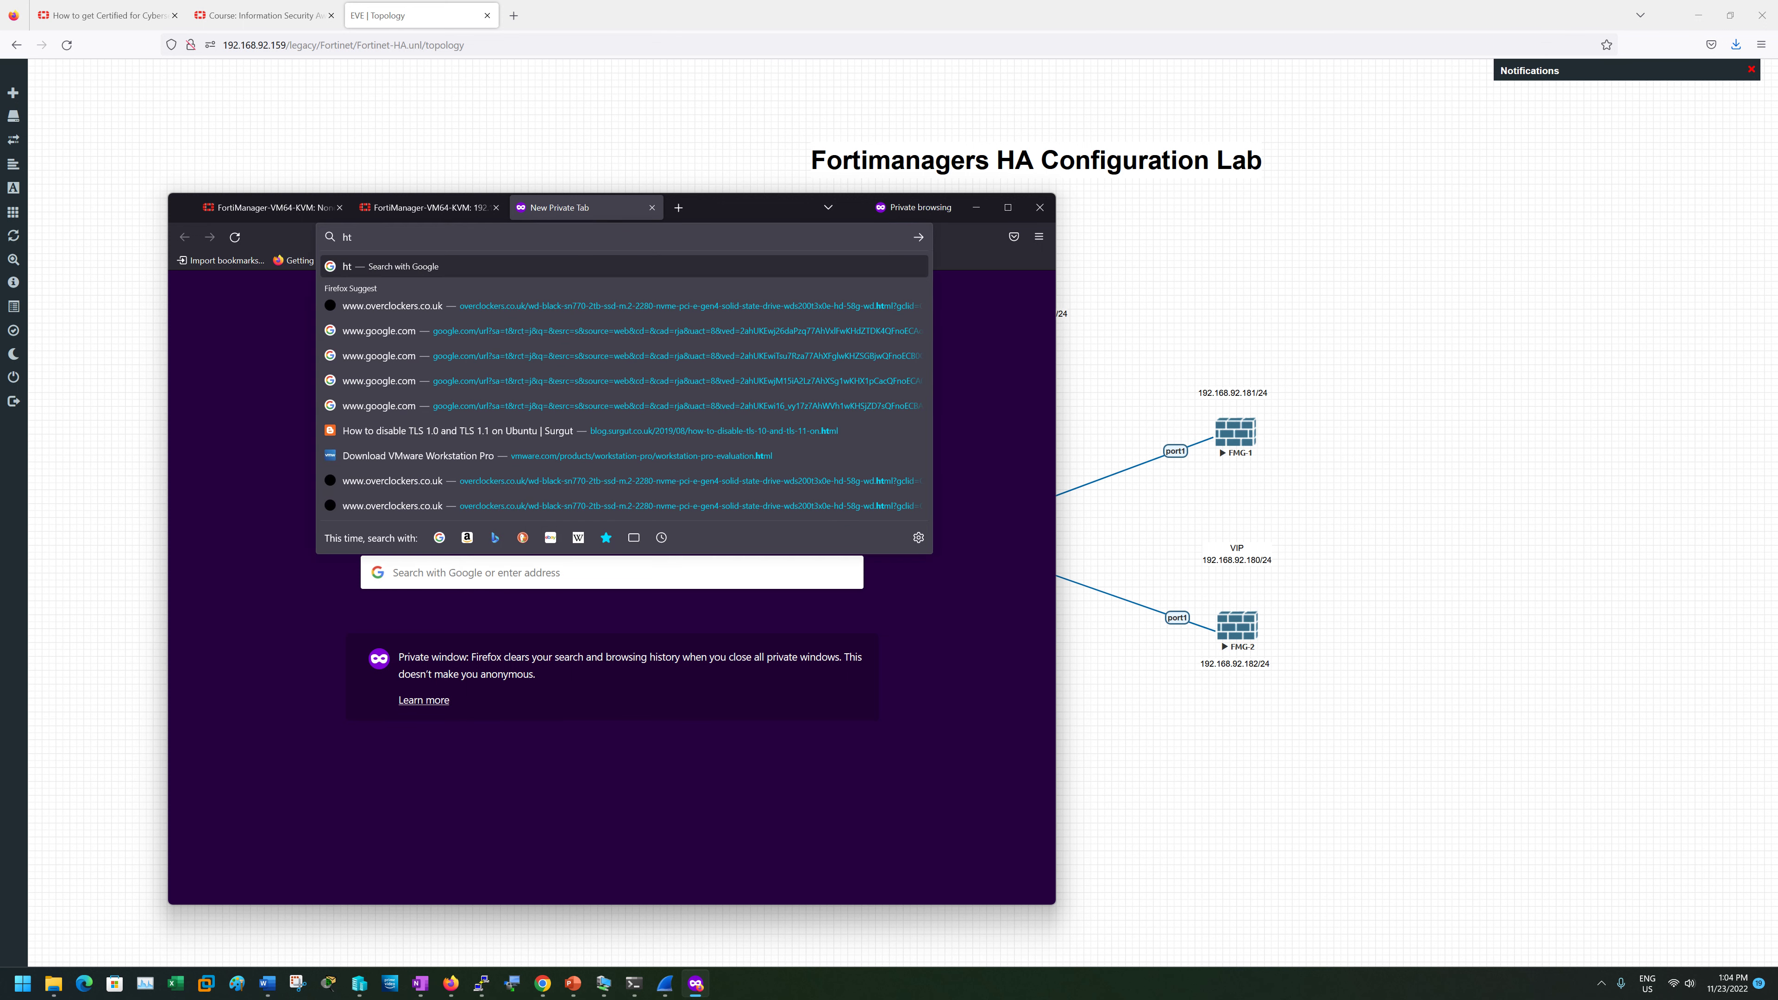
{"action": "type", "text": "tps://"}
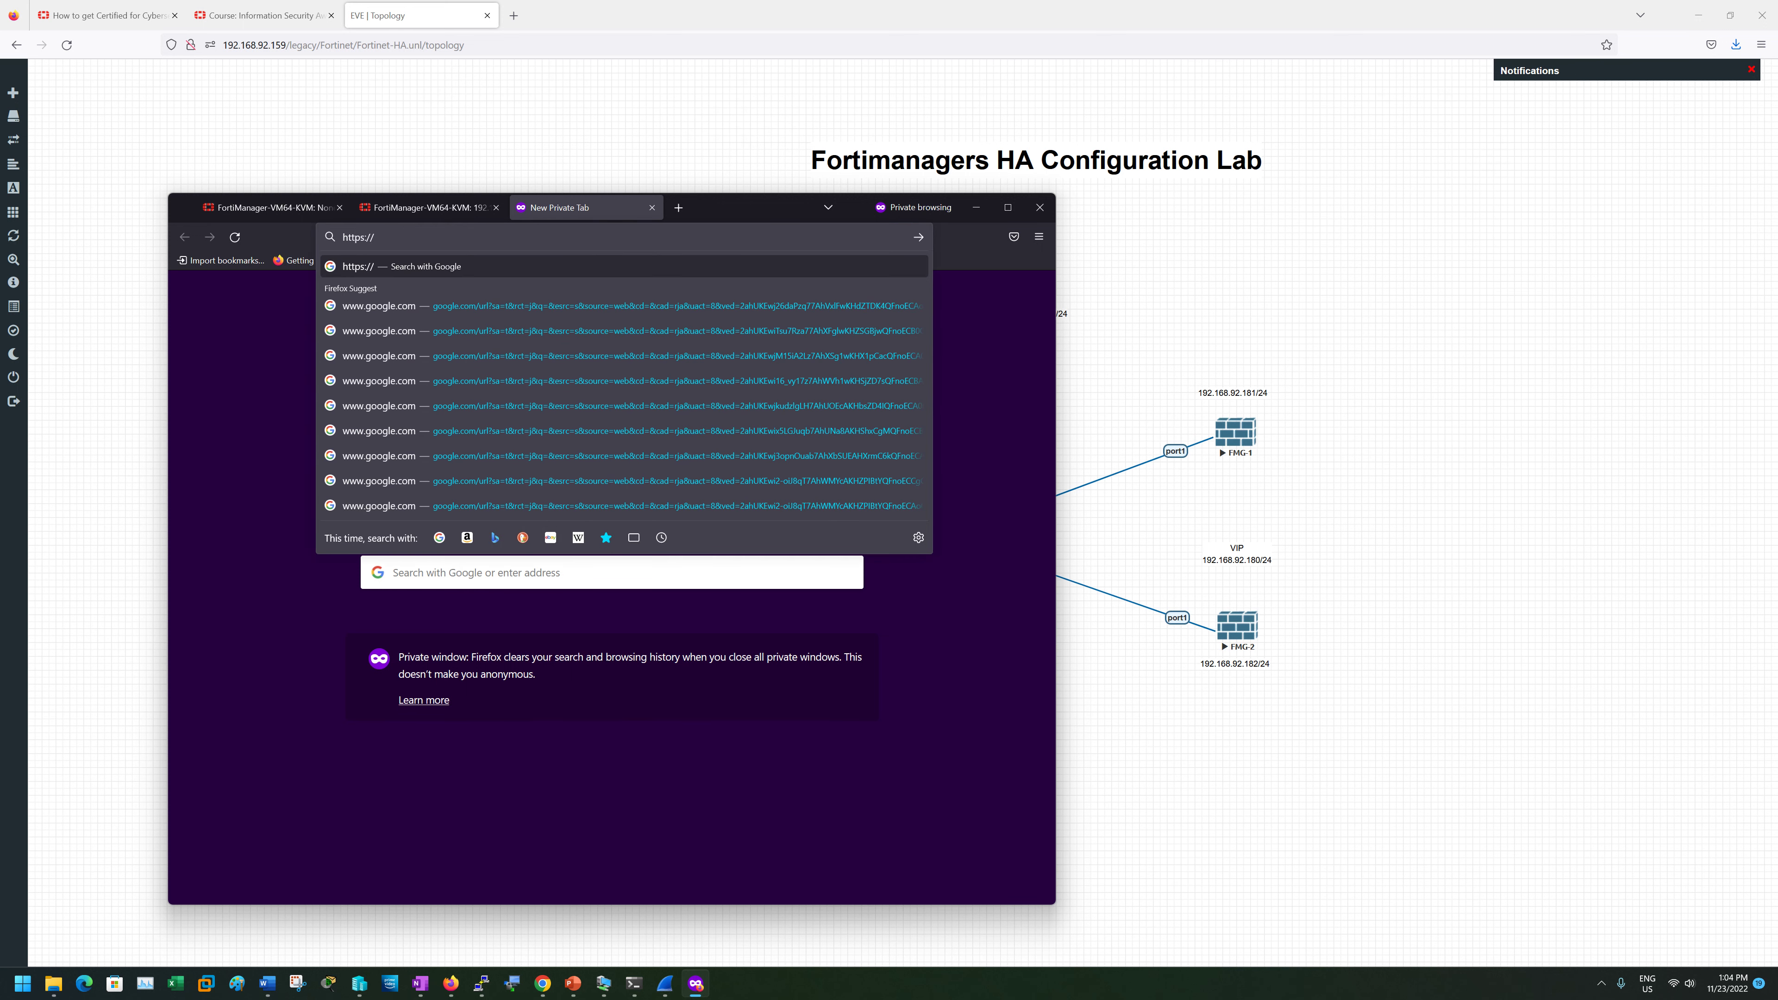
{"action": "type", "text": "192.168.92.180"}
{"action": "key", "text": "Return"}
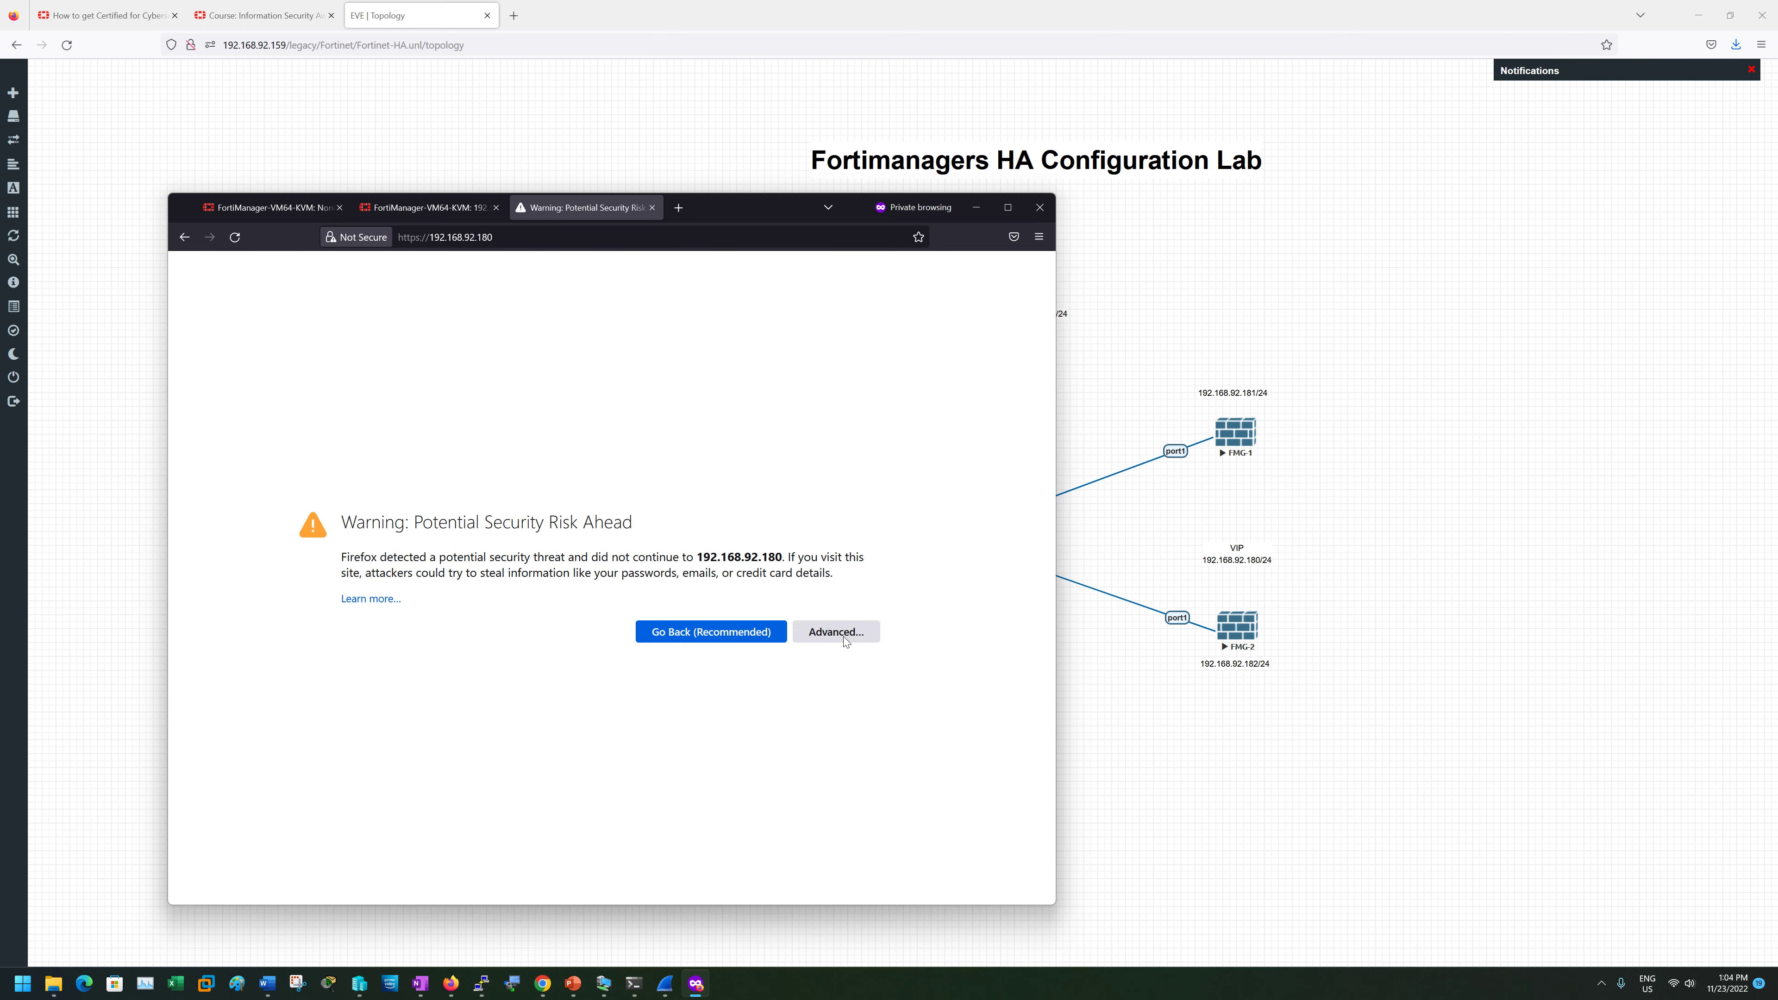
{"action": "left_click", "coordinate": [844, 637]}
{"action": "left_click", "coordinate": [829, 854]}
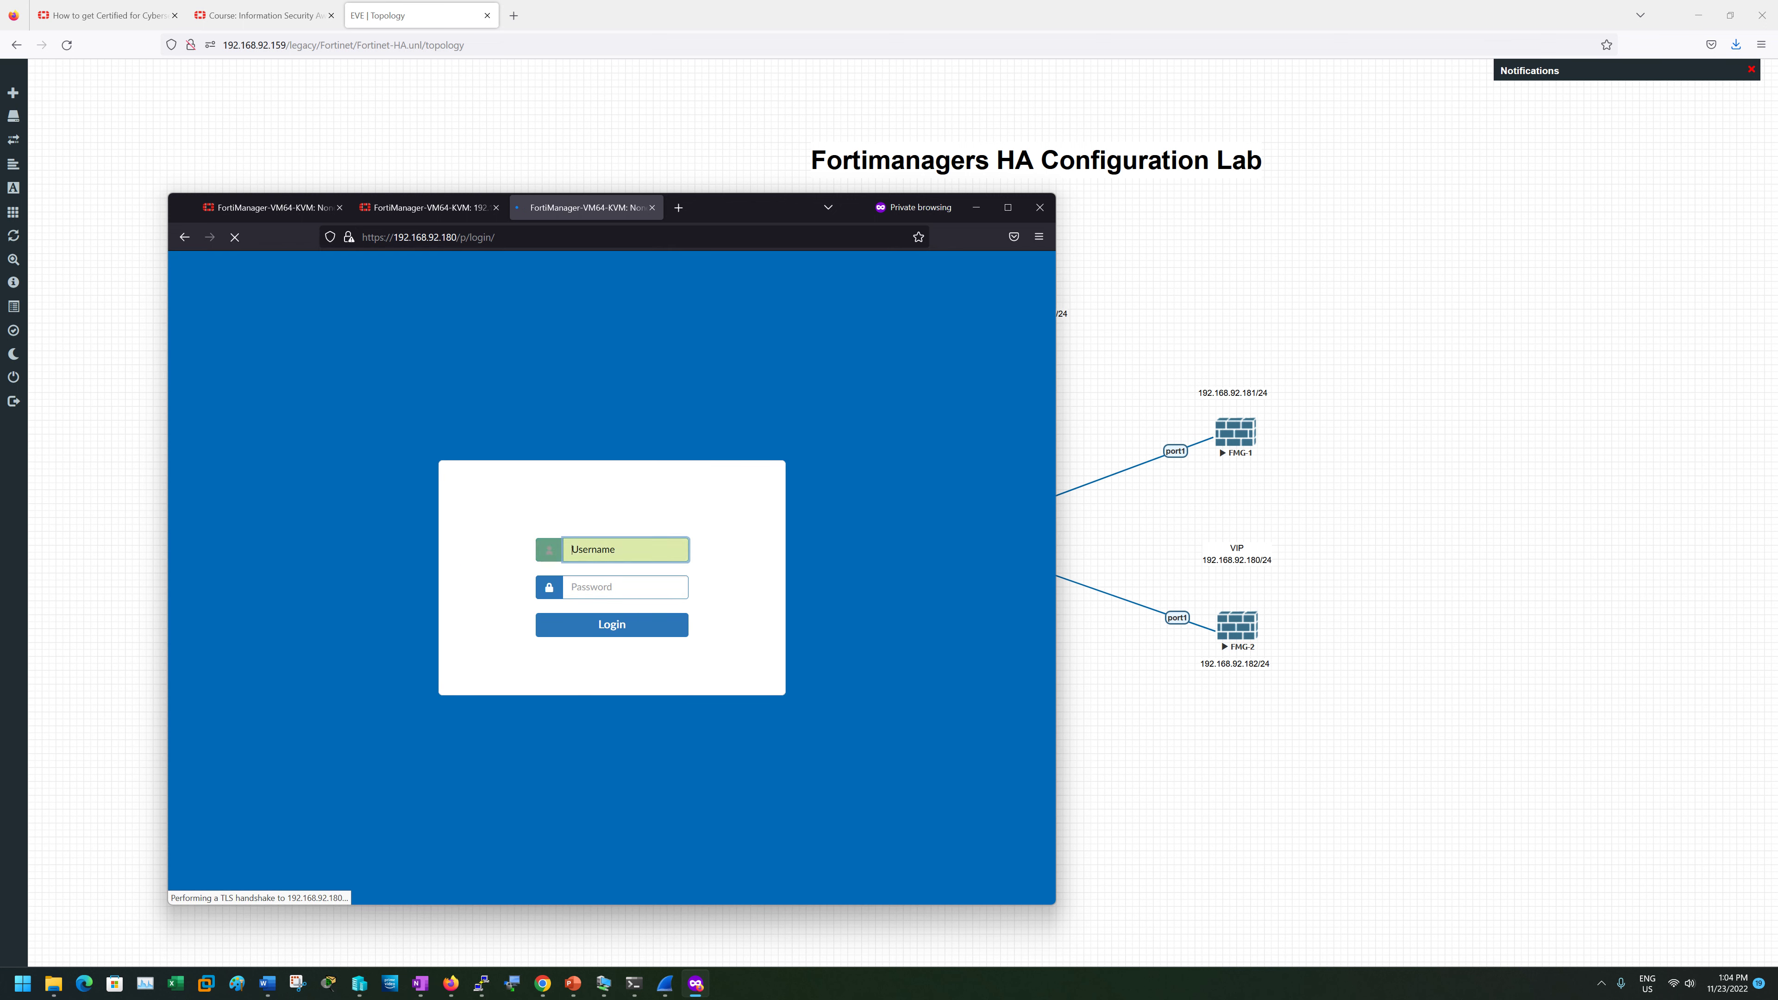
{"action": "type", "text": "admin"}
{"action": "key", "text": "Tab"}
{"action": "type", "text": "a"}
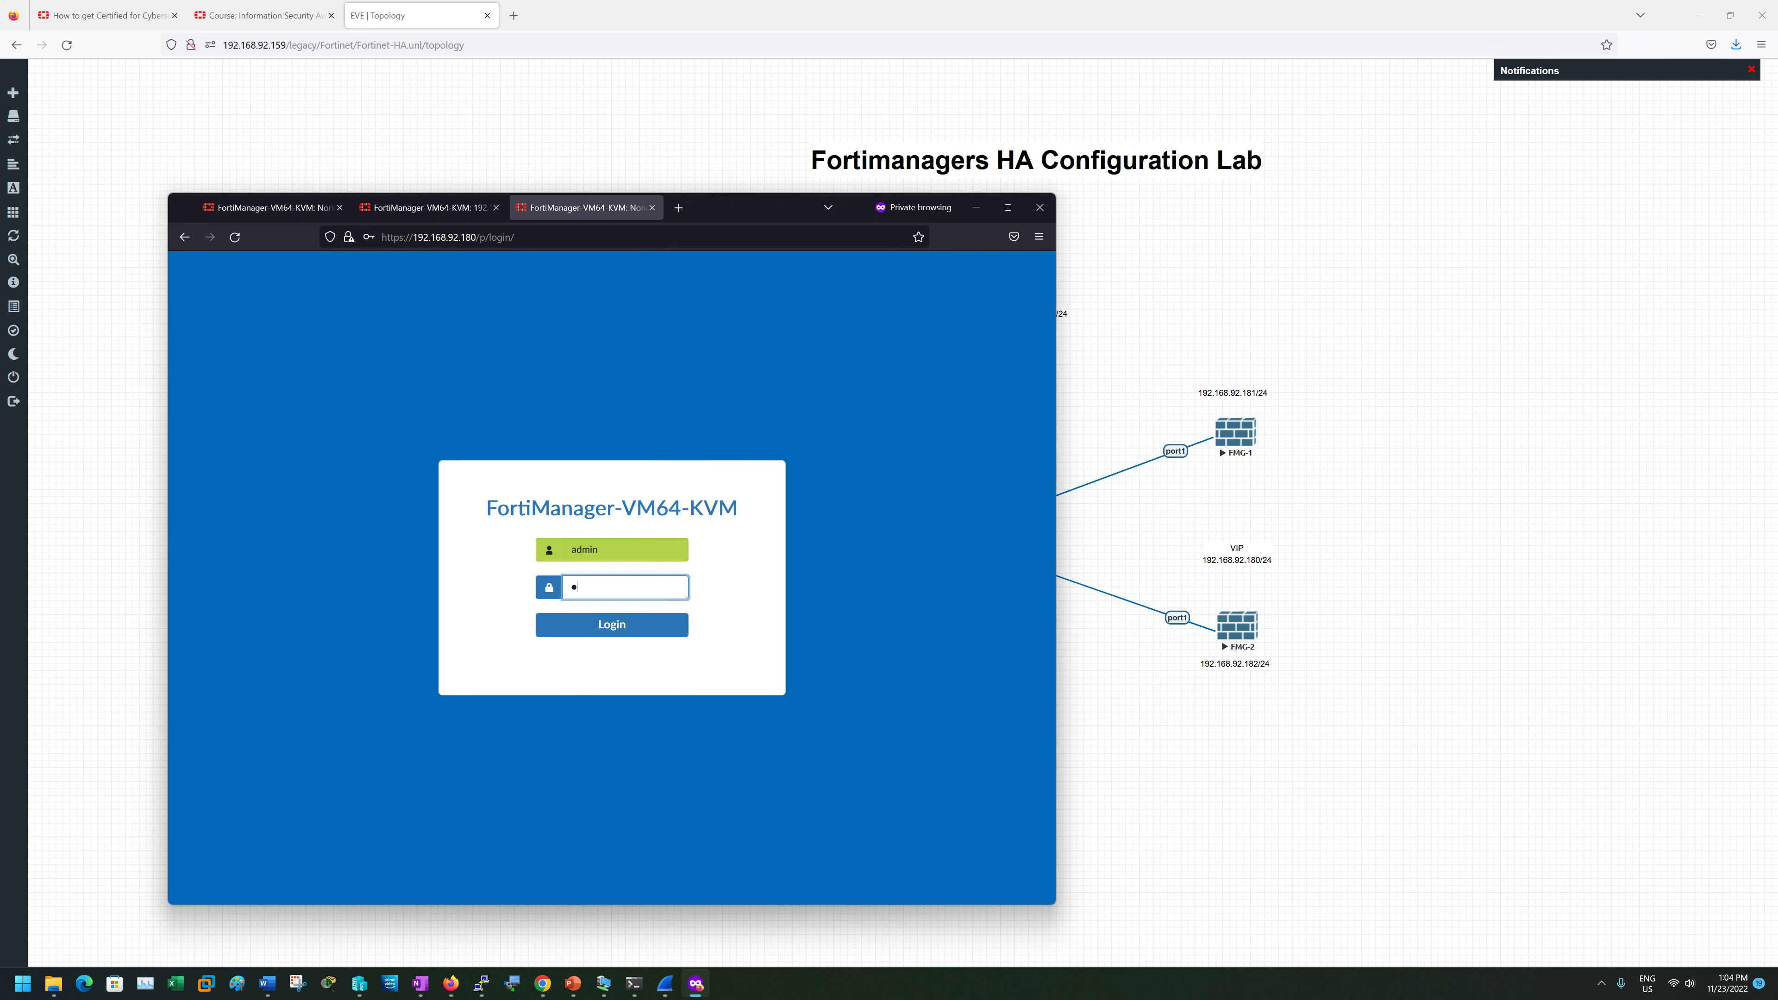
{"action": "type", "text": "•••••"}
{"action": "key", "text": "Return"}
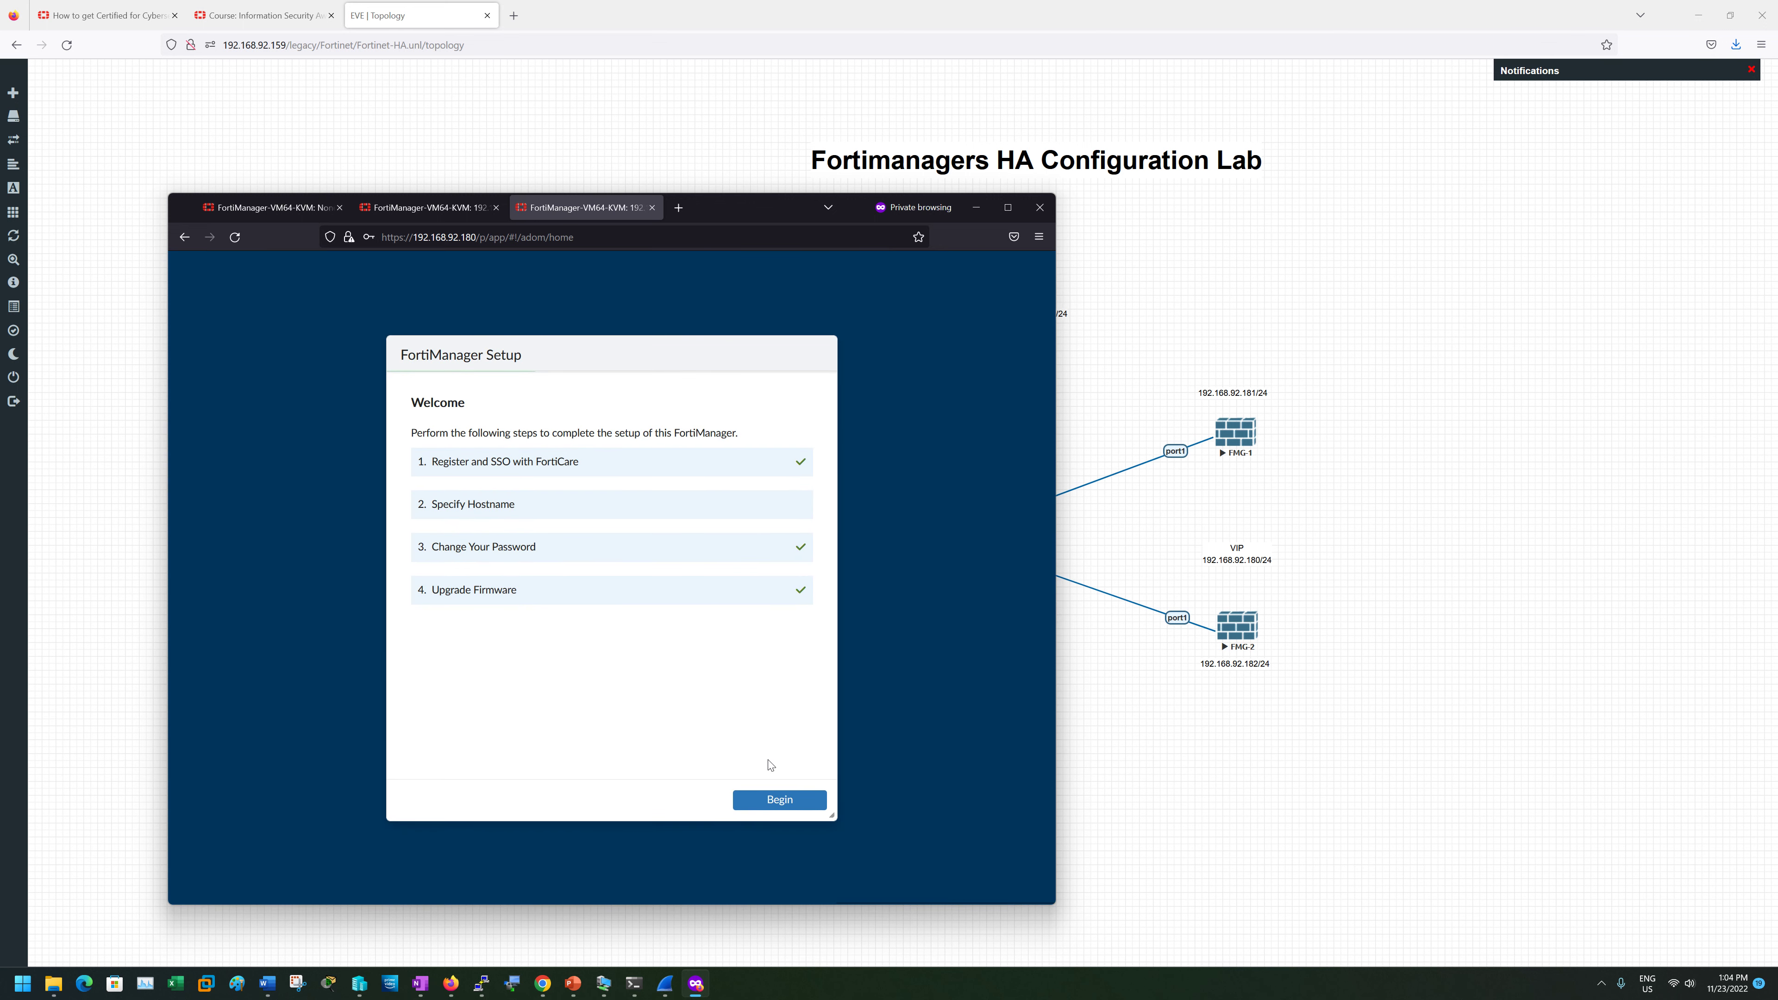
- Dismiss the setup wizard and confirm the VIP's host name is FMG-2.ht.local
{"action": "left_click", "coordinate": [766, 804]}
{"action": "left_click", "coordinate": [811, 802]}
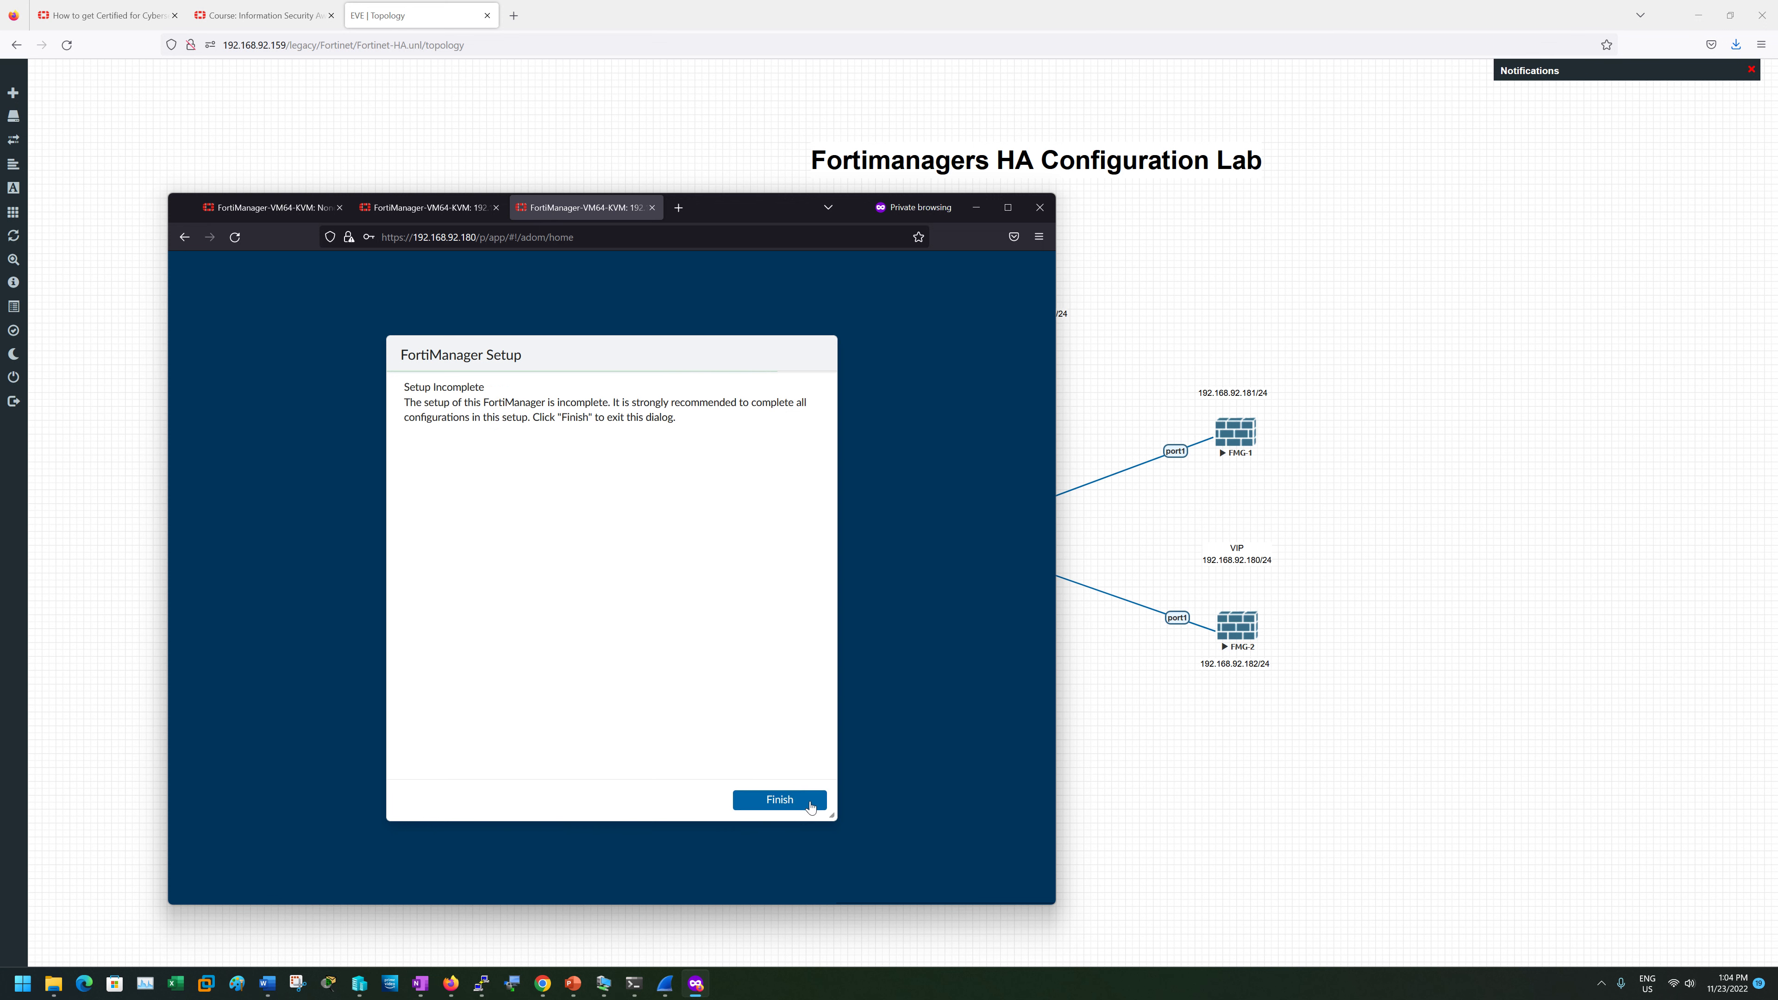
{"action": "left_click", "coordinate": [811, 804]}
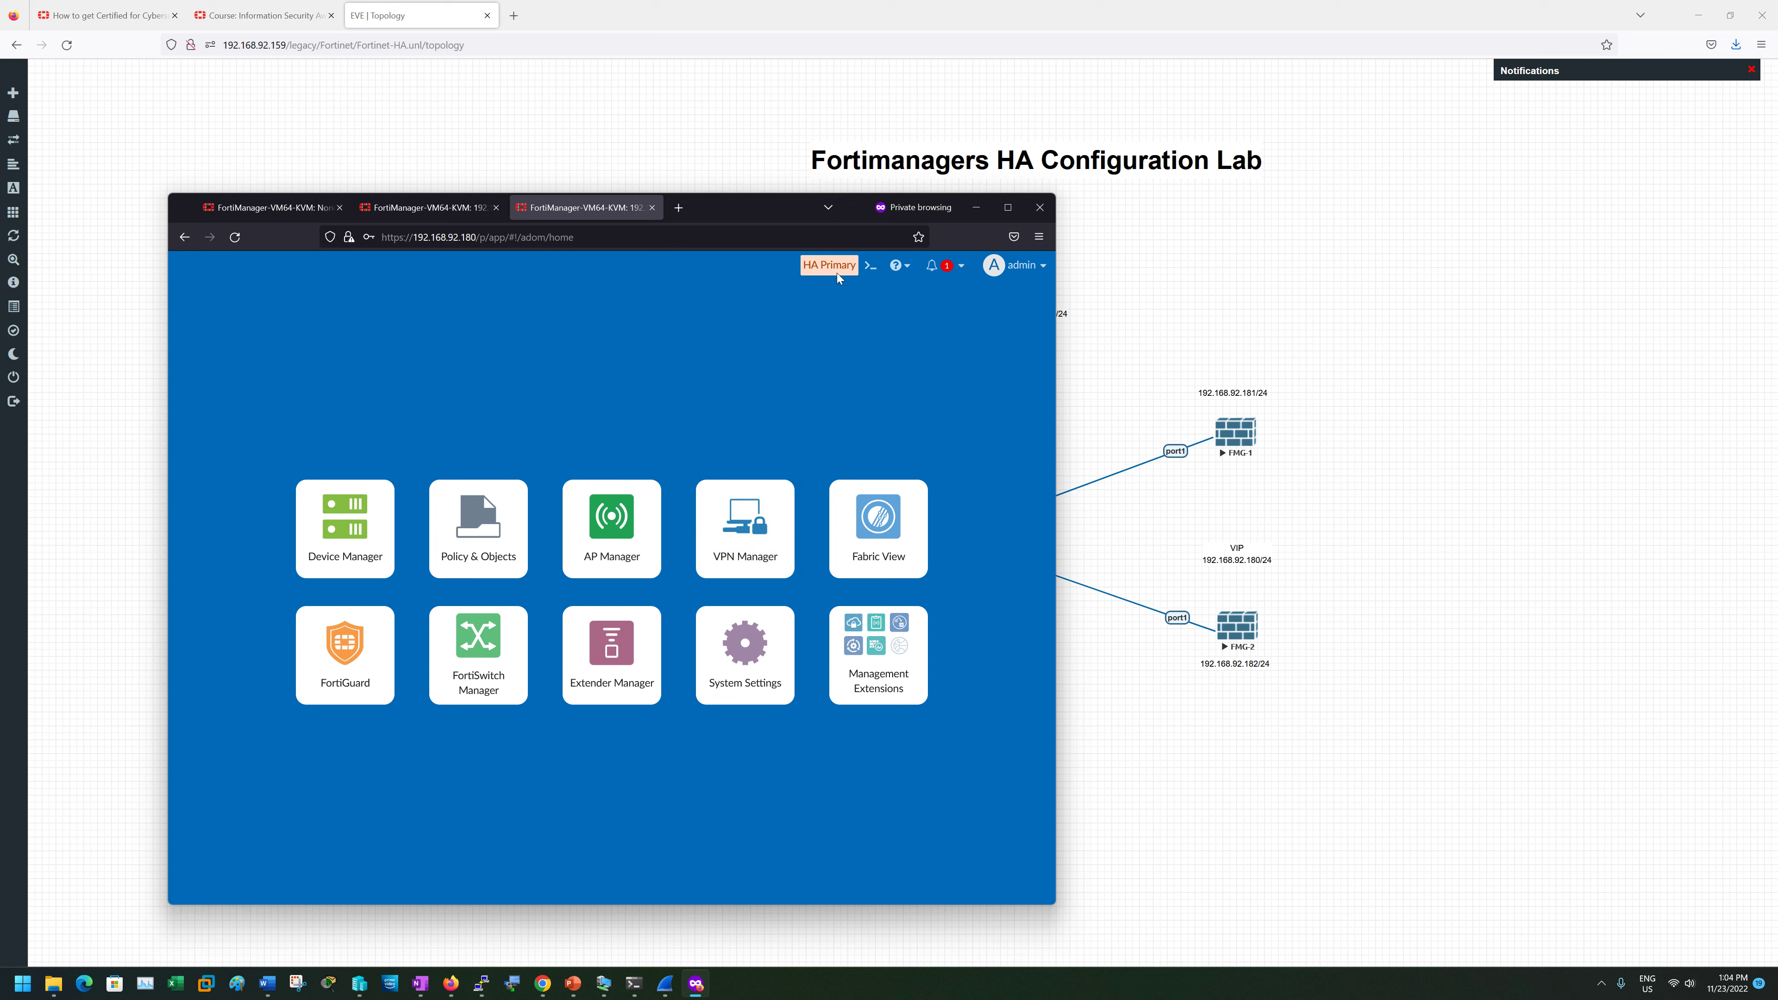
{"action": "left_click", "coordinate": [745, 648]}
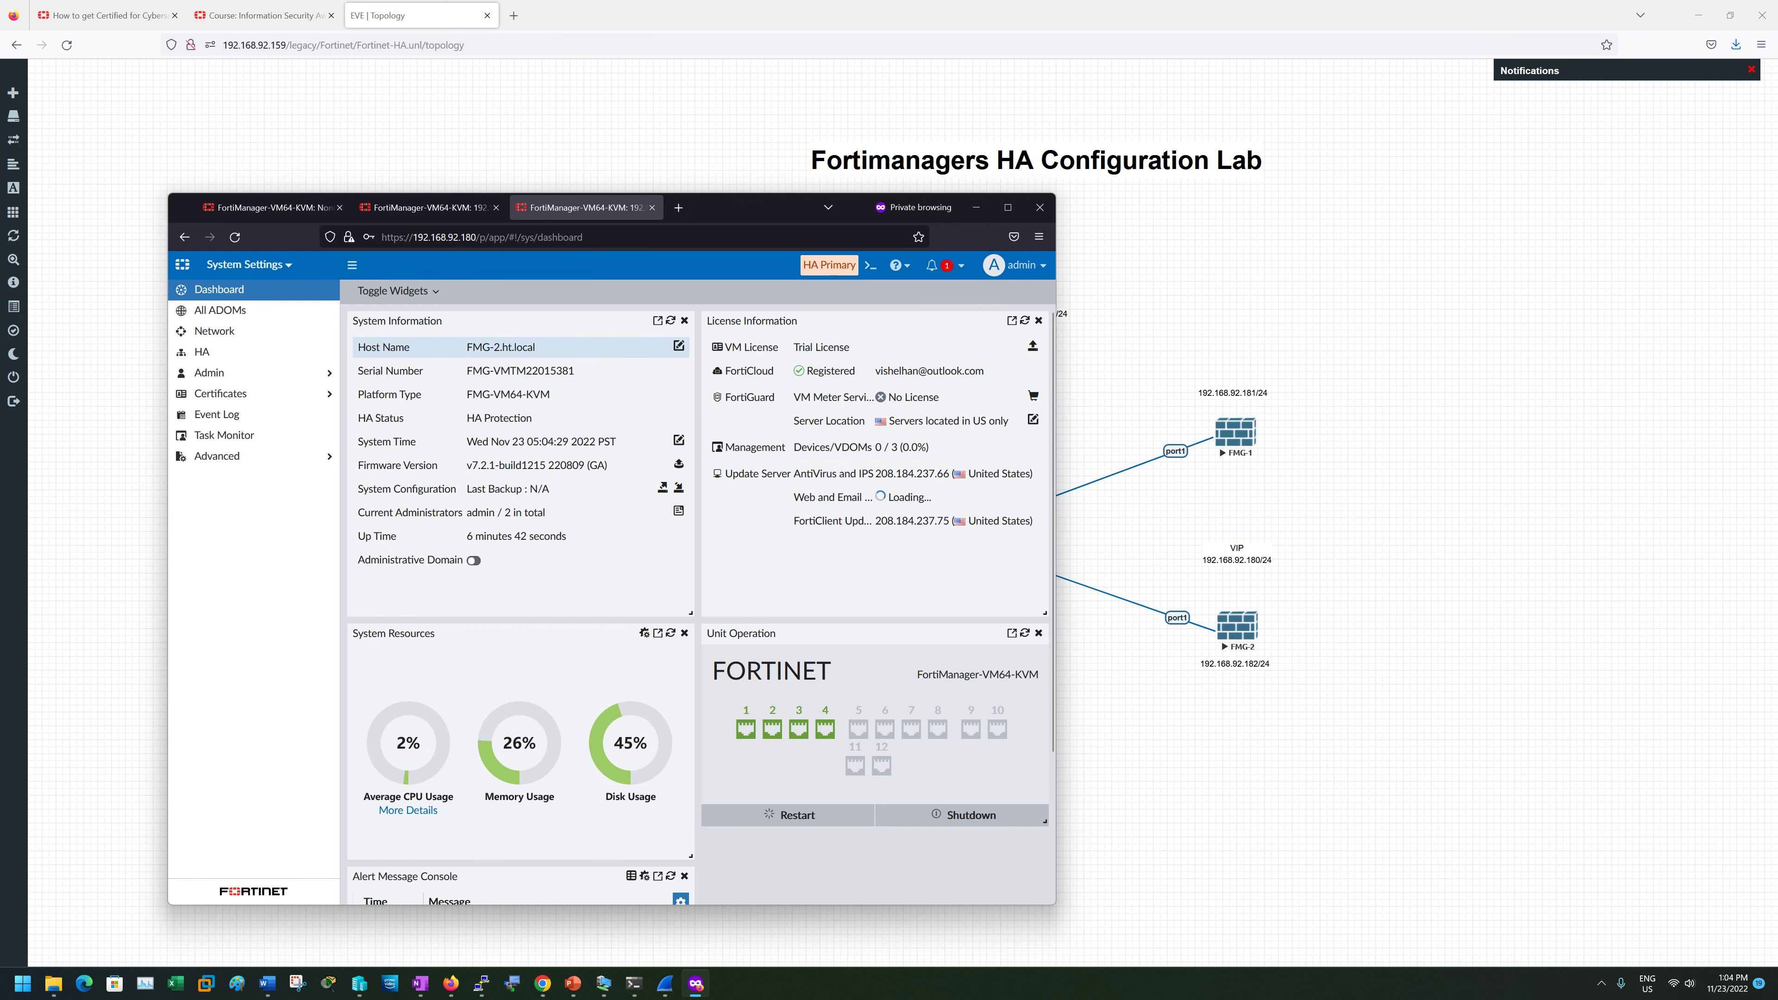
{"action": "left_click_drag", "start_coordinate": [467, 346], "coordinate": [537, 347]}
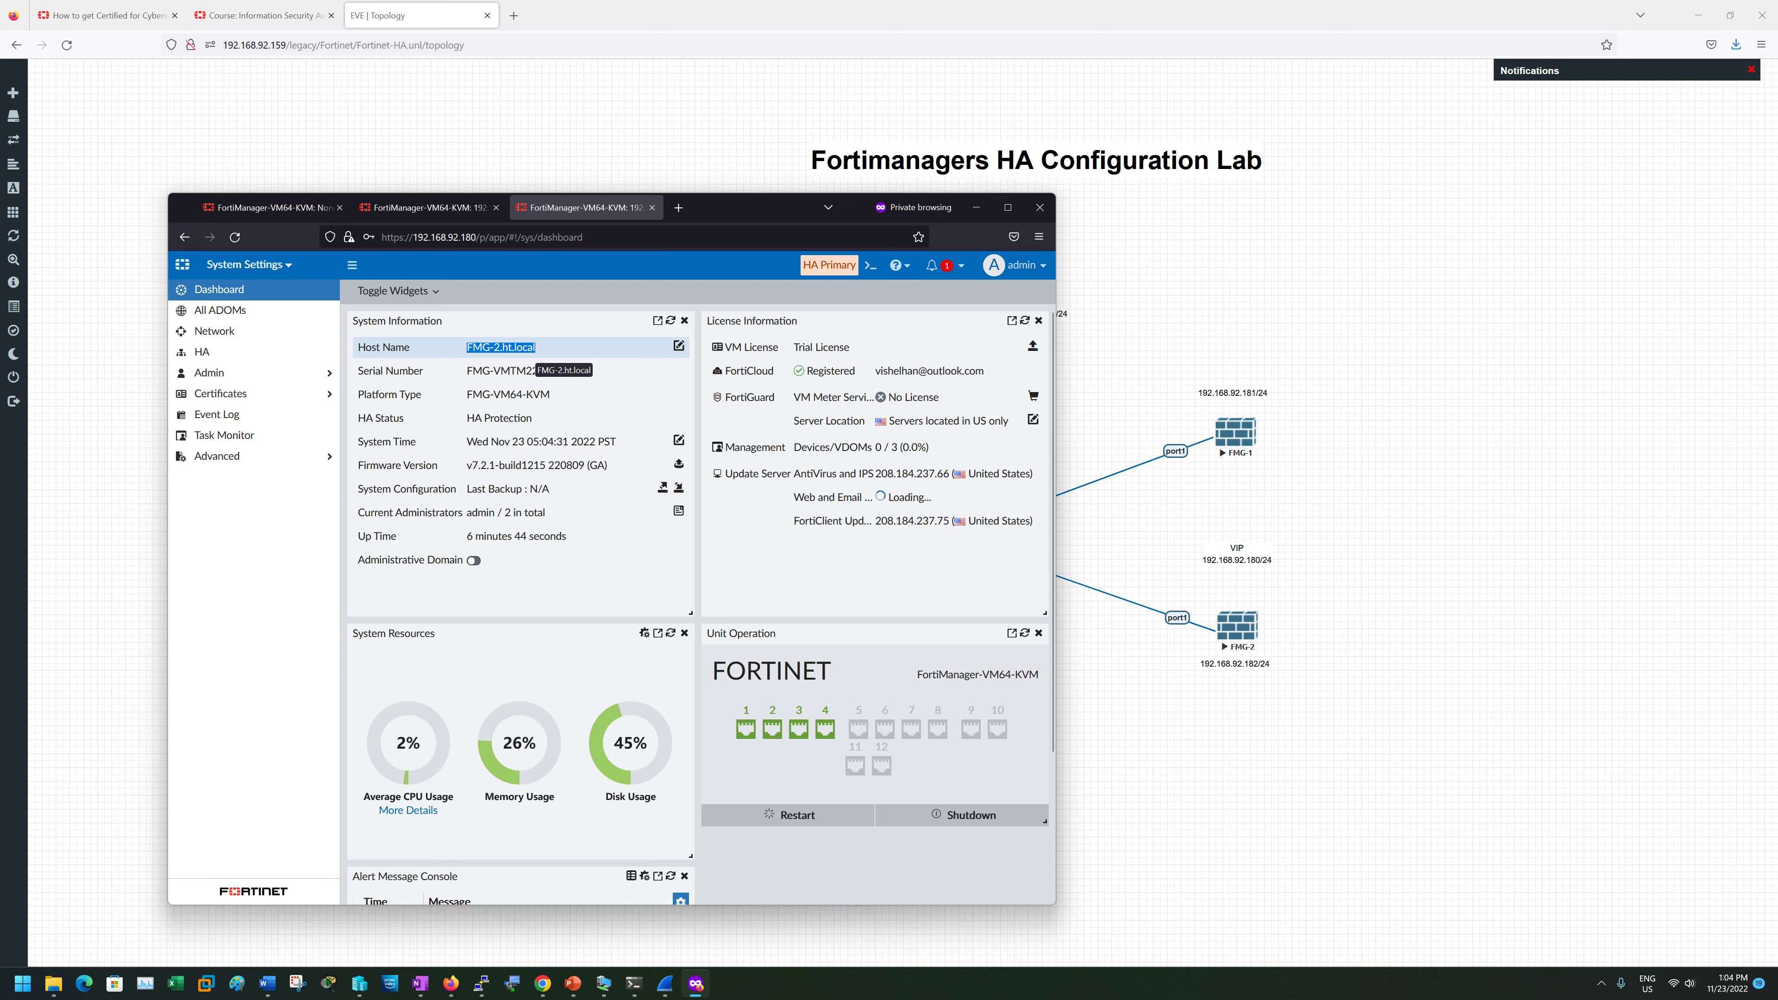
- Compare with the 192.168.92.182 dashboard, then begin Shutdown on the VIP session
{"action": "left_click", "coordinate": [442, 208]}
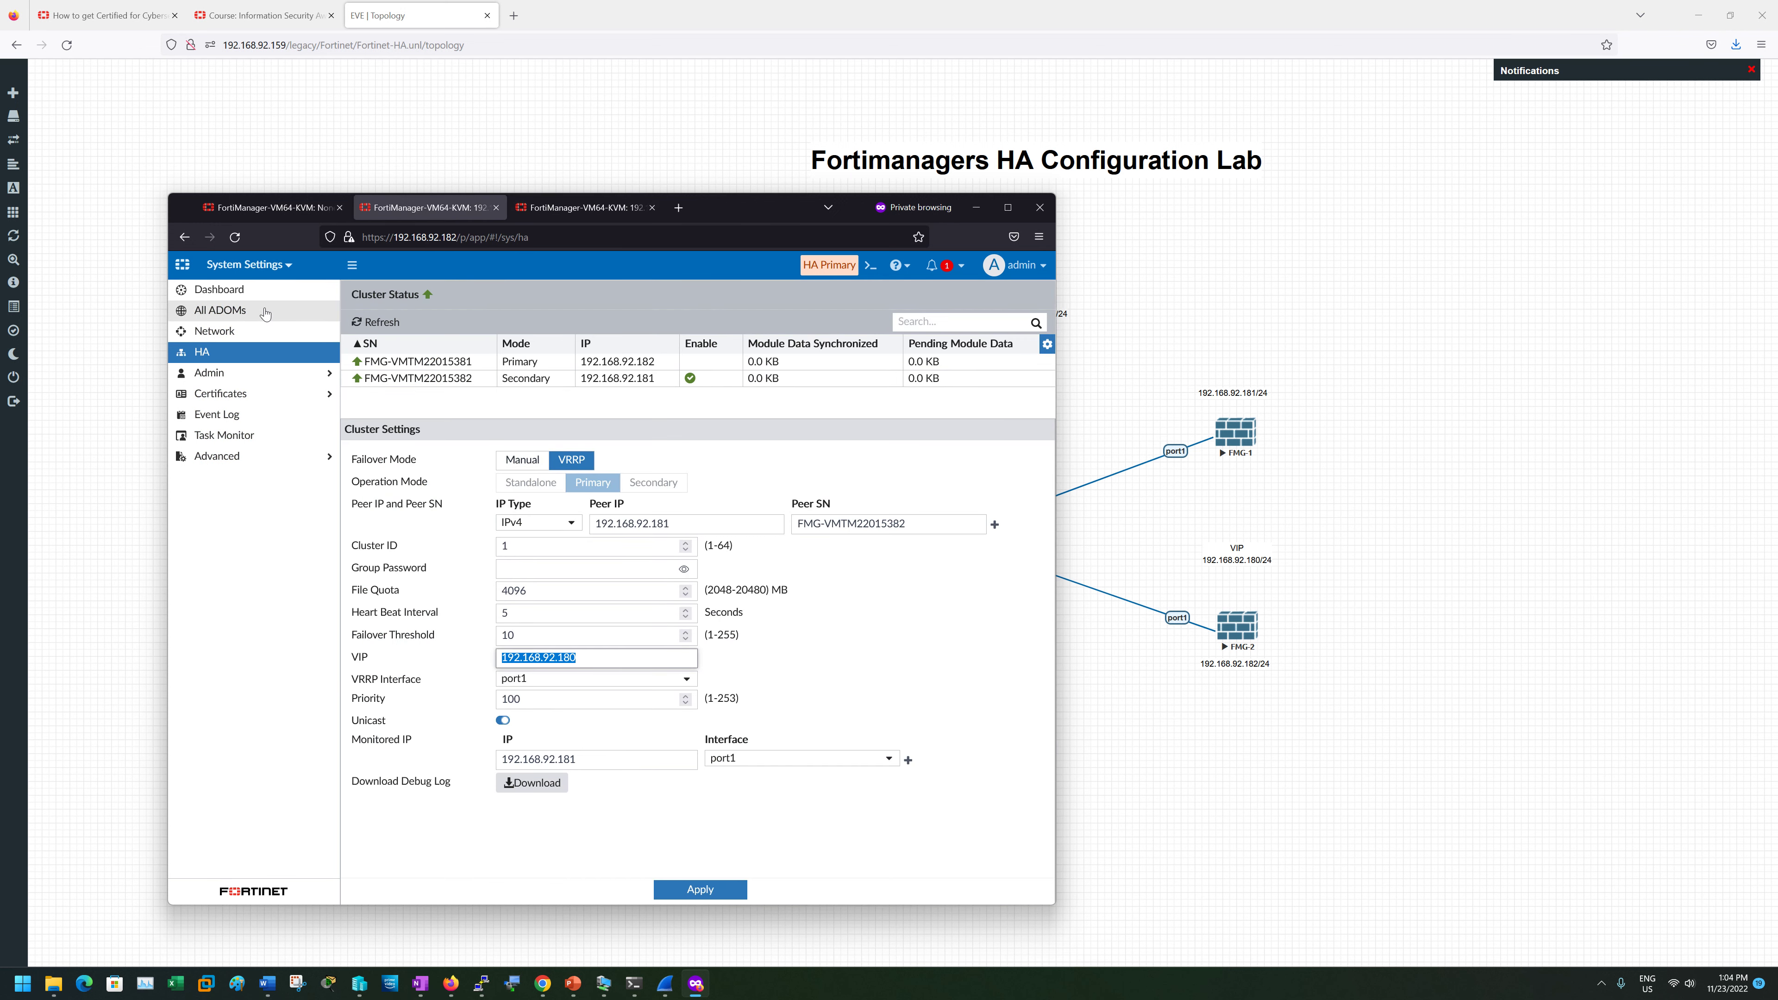
{"action": "left_click", "coordinate": [245, 292]}
{"action": "left_click", "coordinate": [584, 206]}
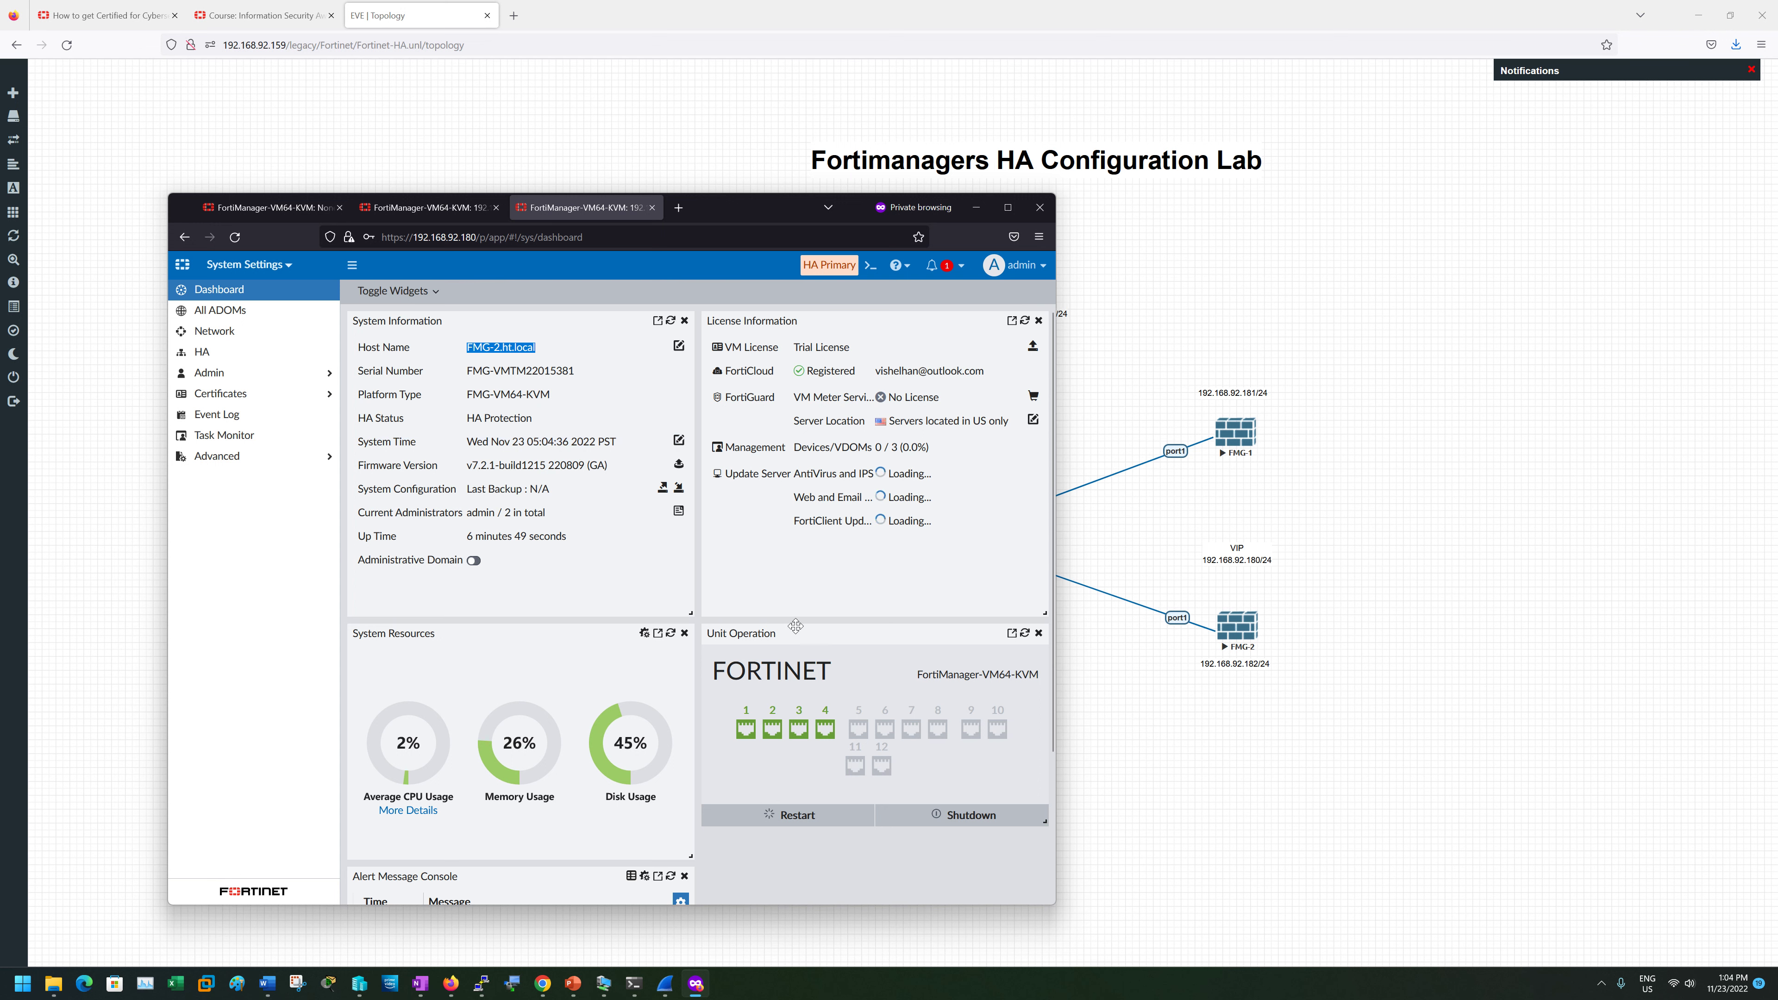
{"action": "left_click", "coordinate": [964, 816]}
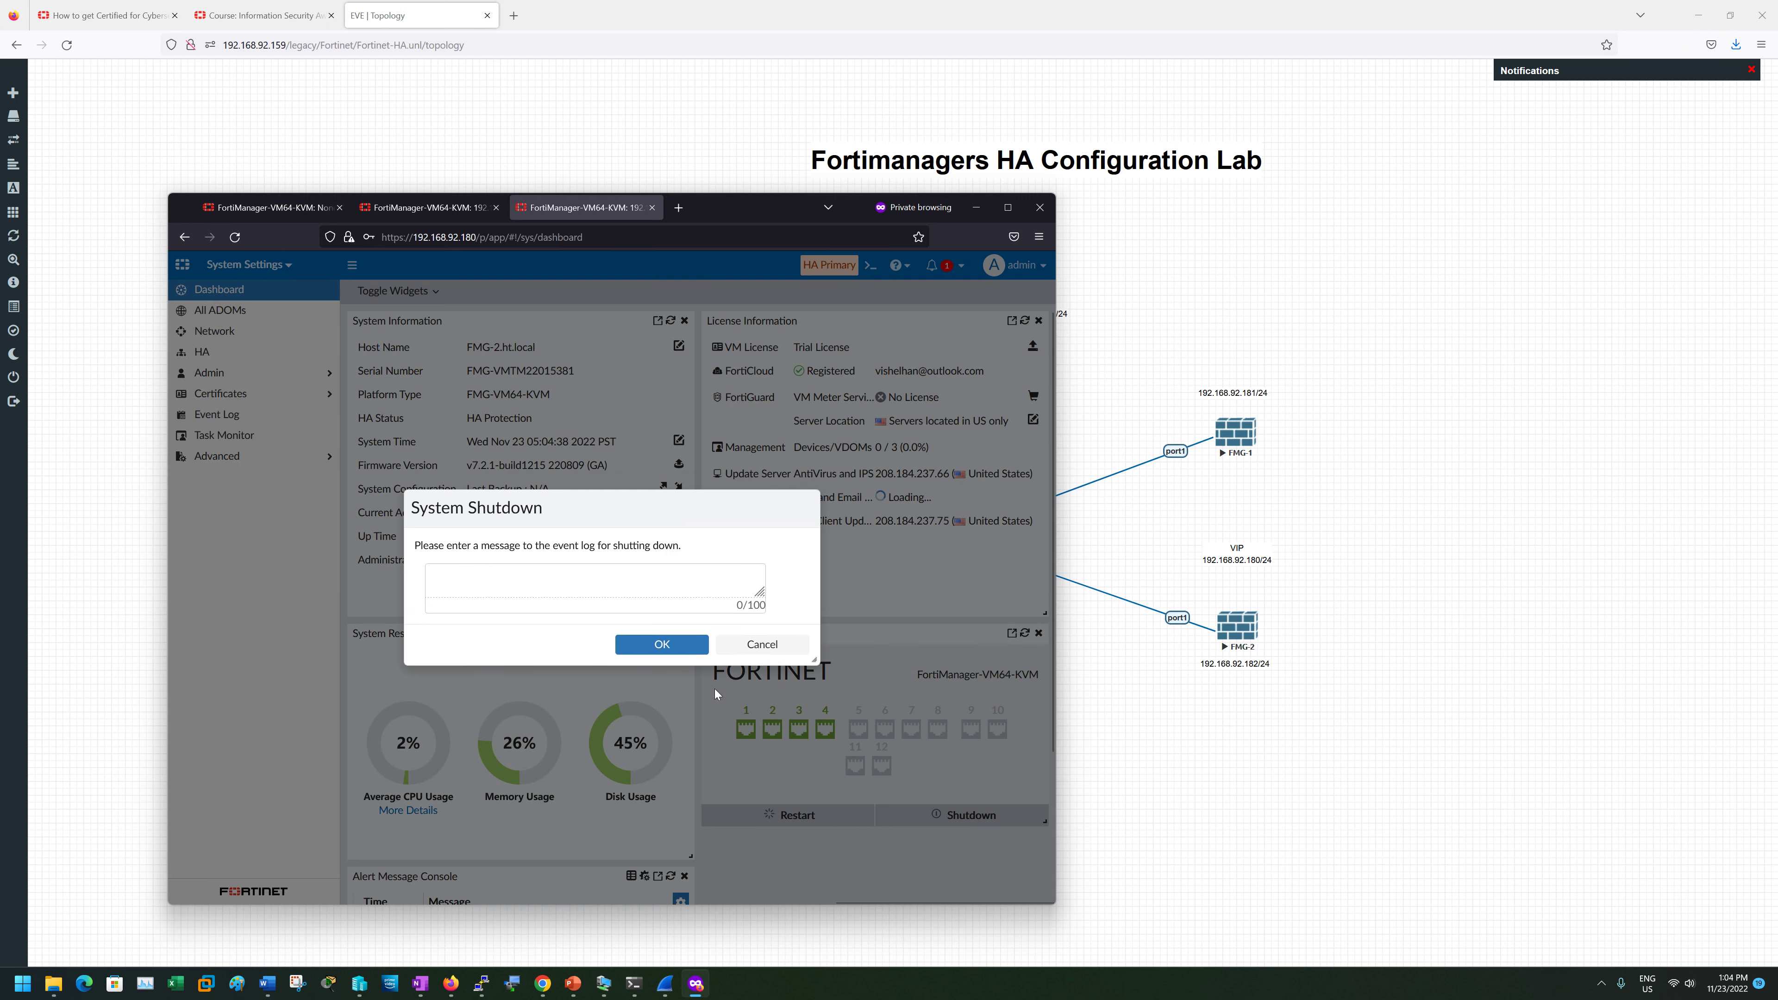
- Confirm the FMG-2 shutdown with OK and watch the tabs as it goes down
{"action": "left_click", "coordinate": [648, 645]}
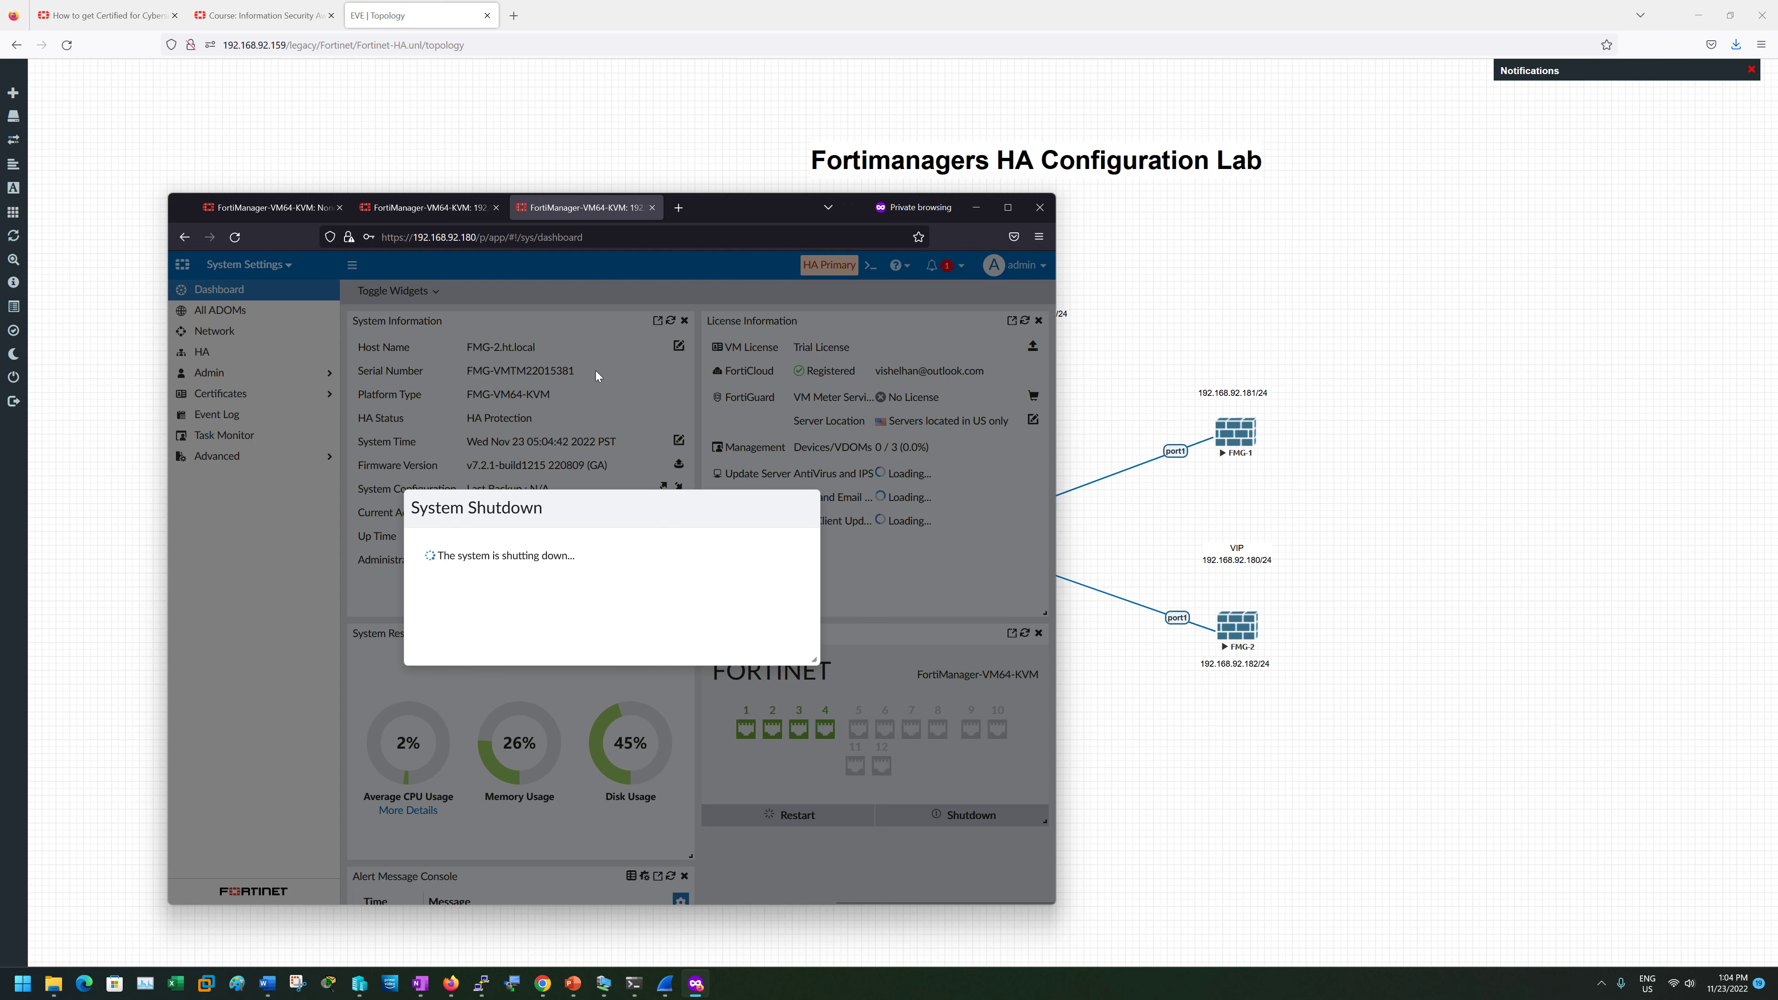
{"action": "left_click", "coordinate": [264, 203]}
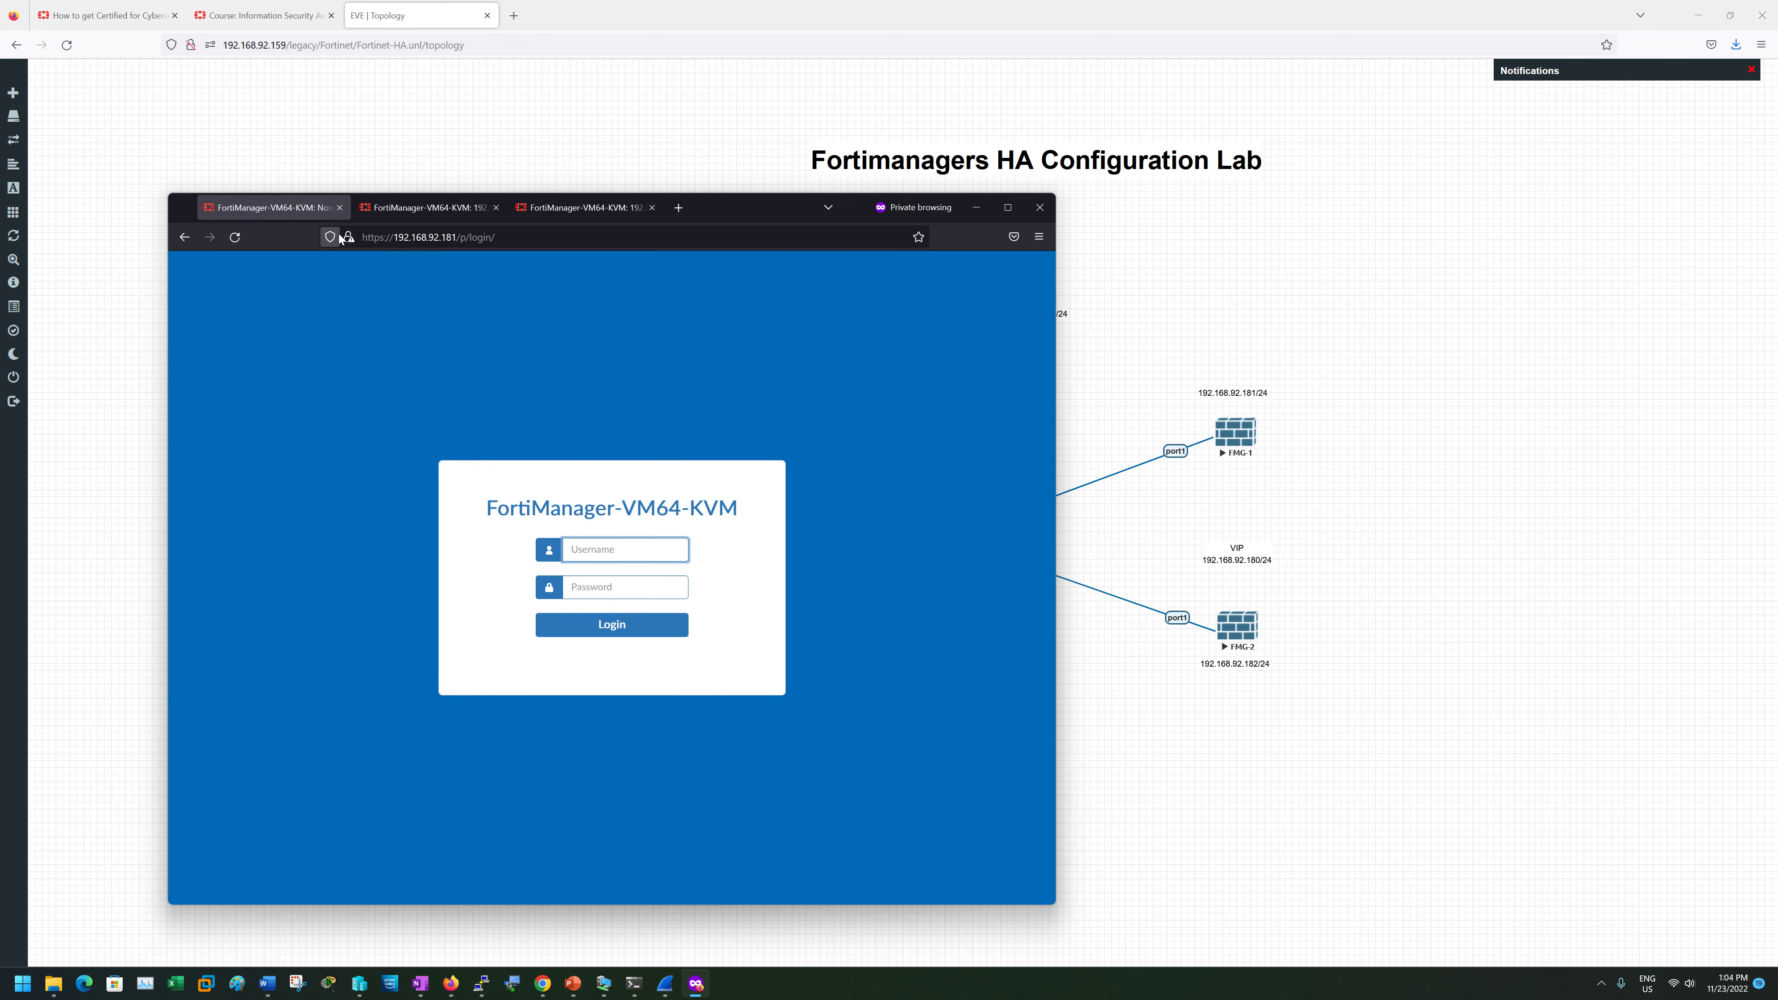
{"action": "left_click", "coordinate": [408, 208]}
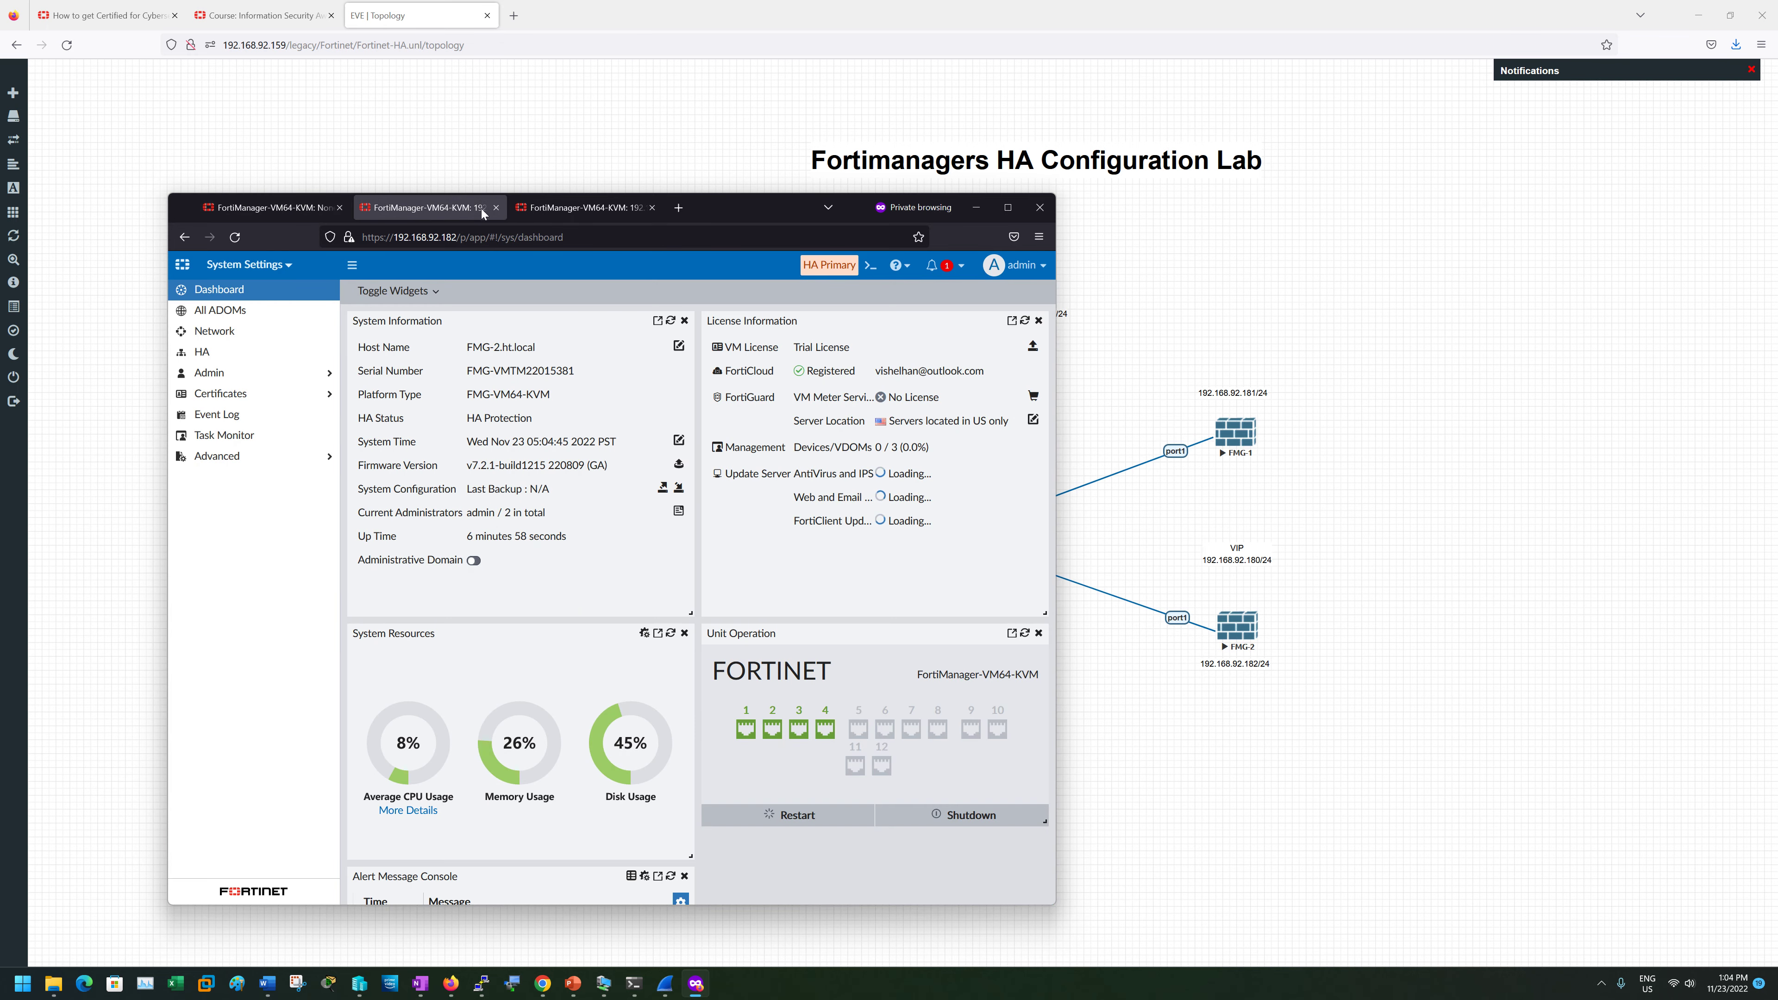
{"action": "left_click", "coordinate": [590, 208]}
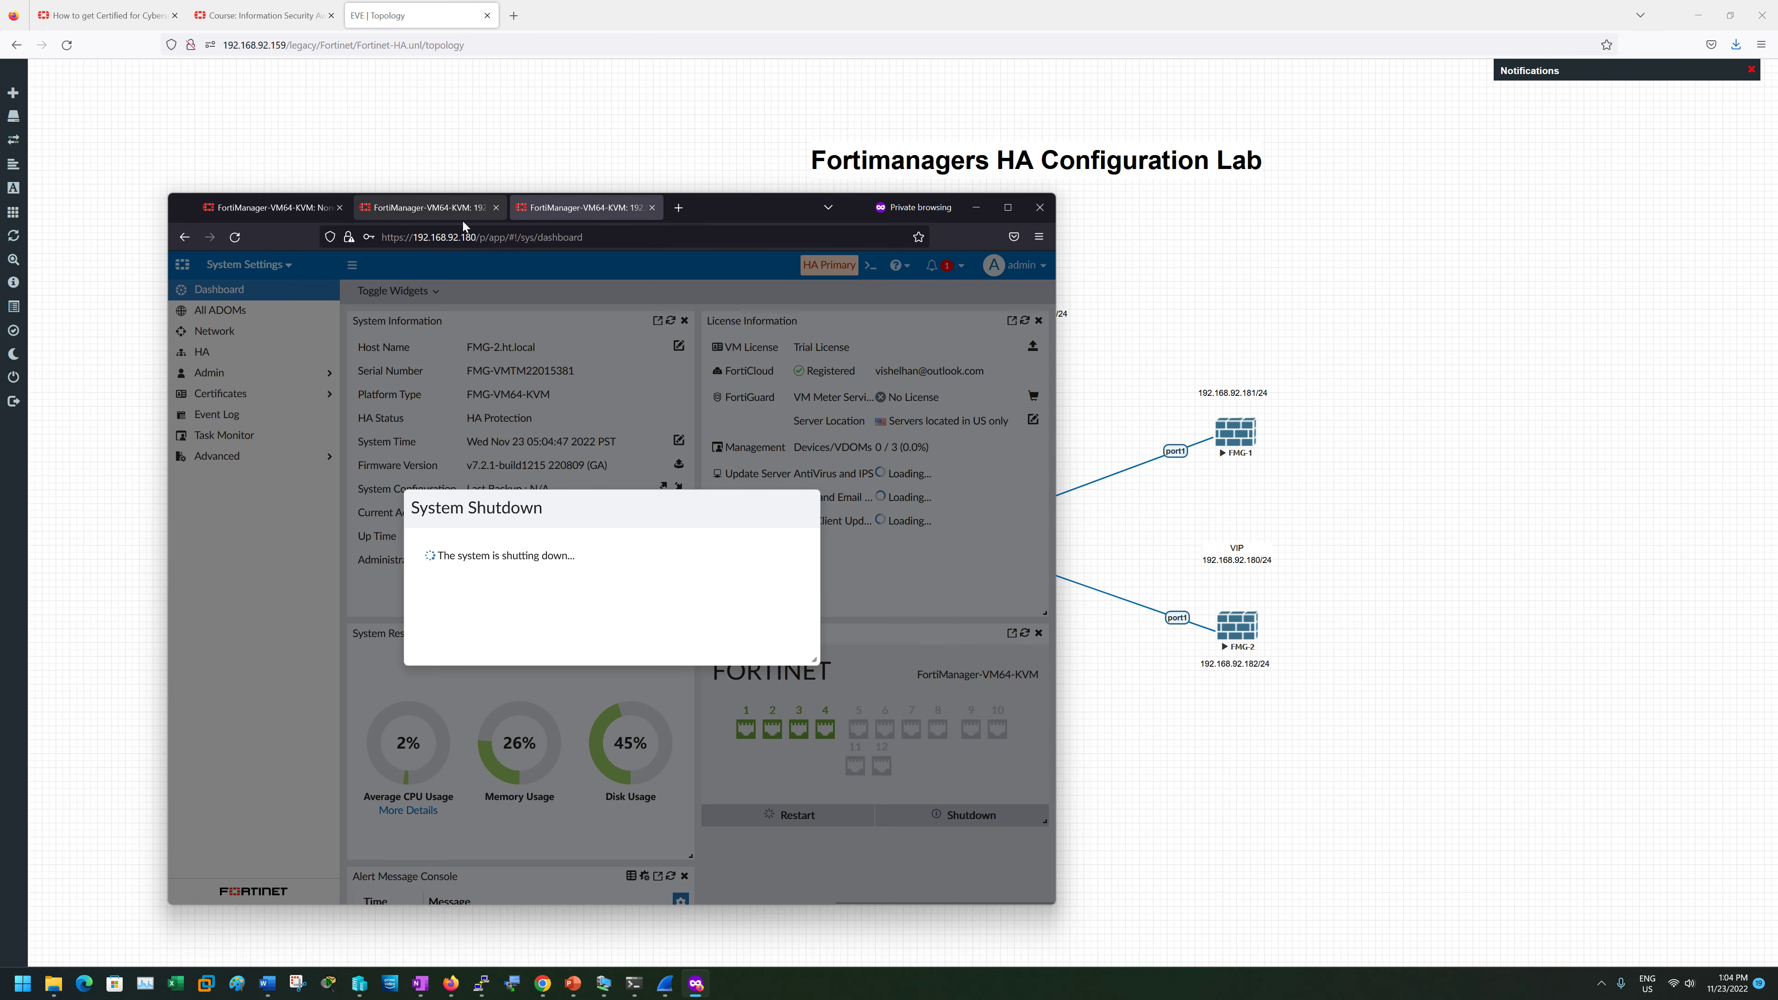
{"action": "left_click", "coordinate": [447, 211]}
{"action": "left_click", "coordinate": [617, 208]}
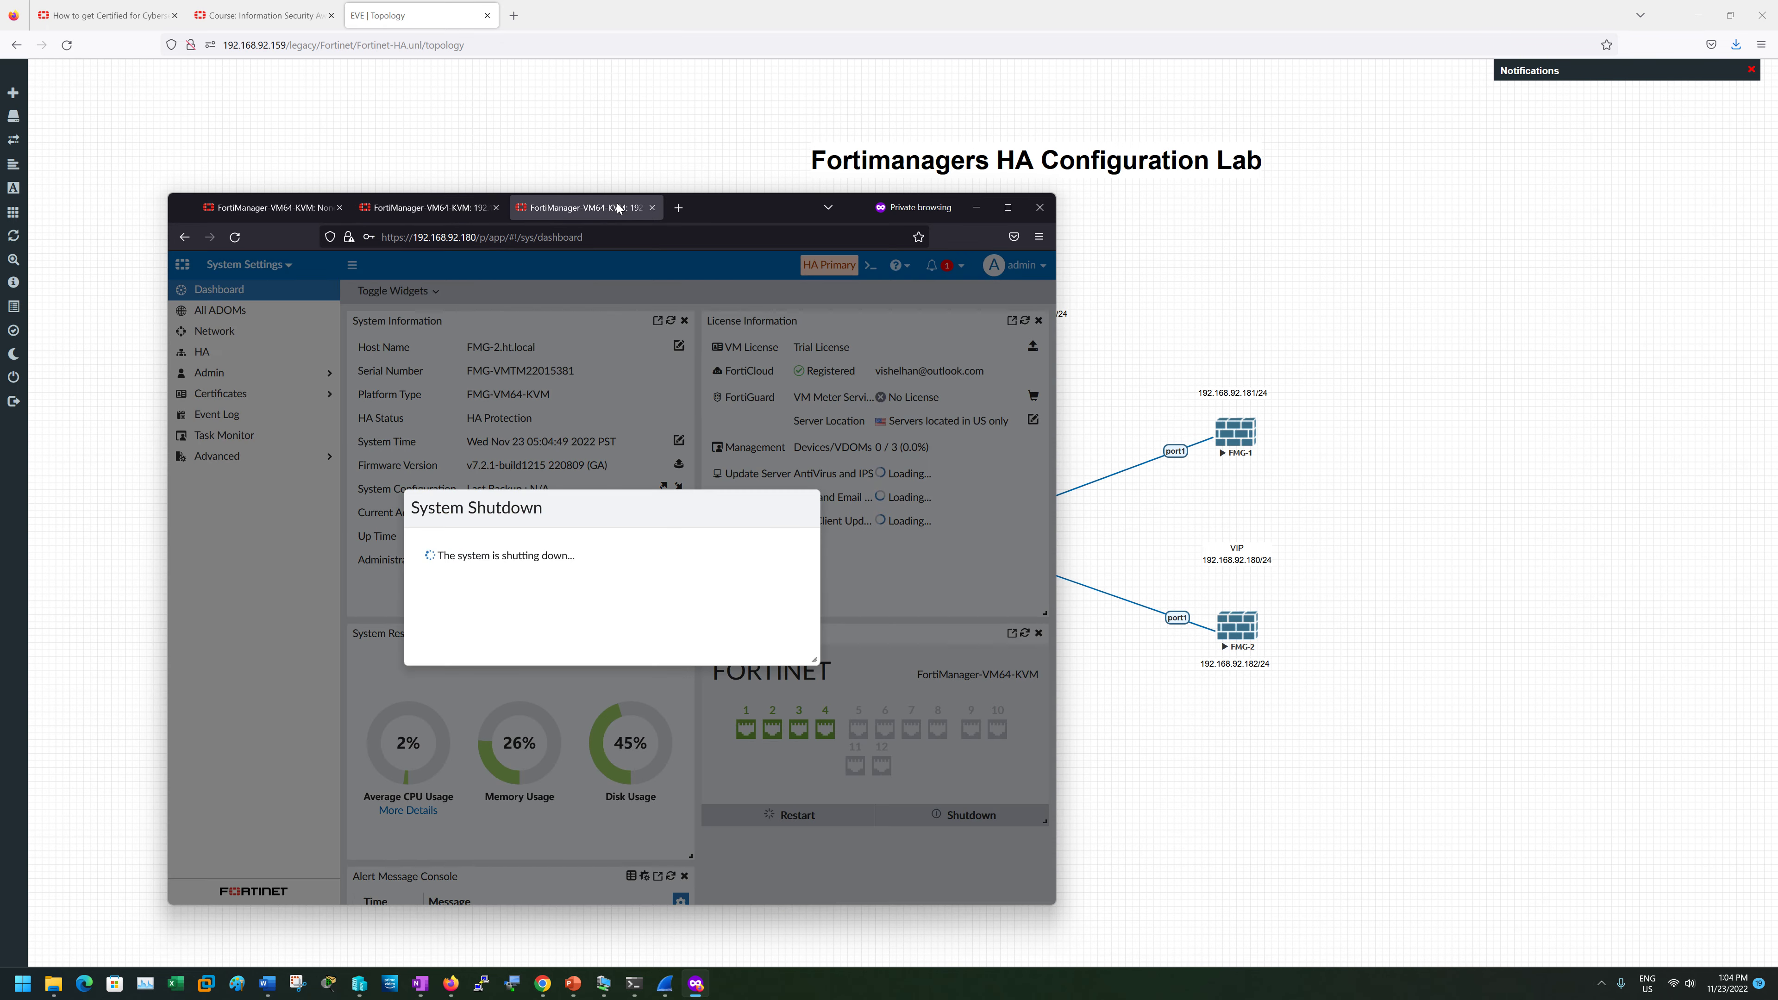
- Close the VIP tab and log in to FMG-1 at 192.168.92.181 as admin
{"action": "left_click", "coordinate": [651, 208]}
{"action": "left_click", "coordinate": [241, 207]}
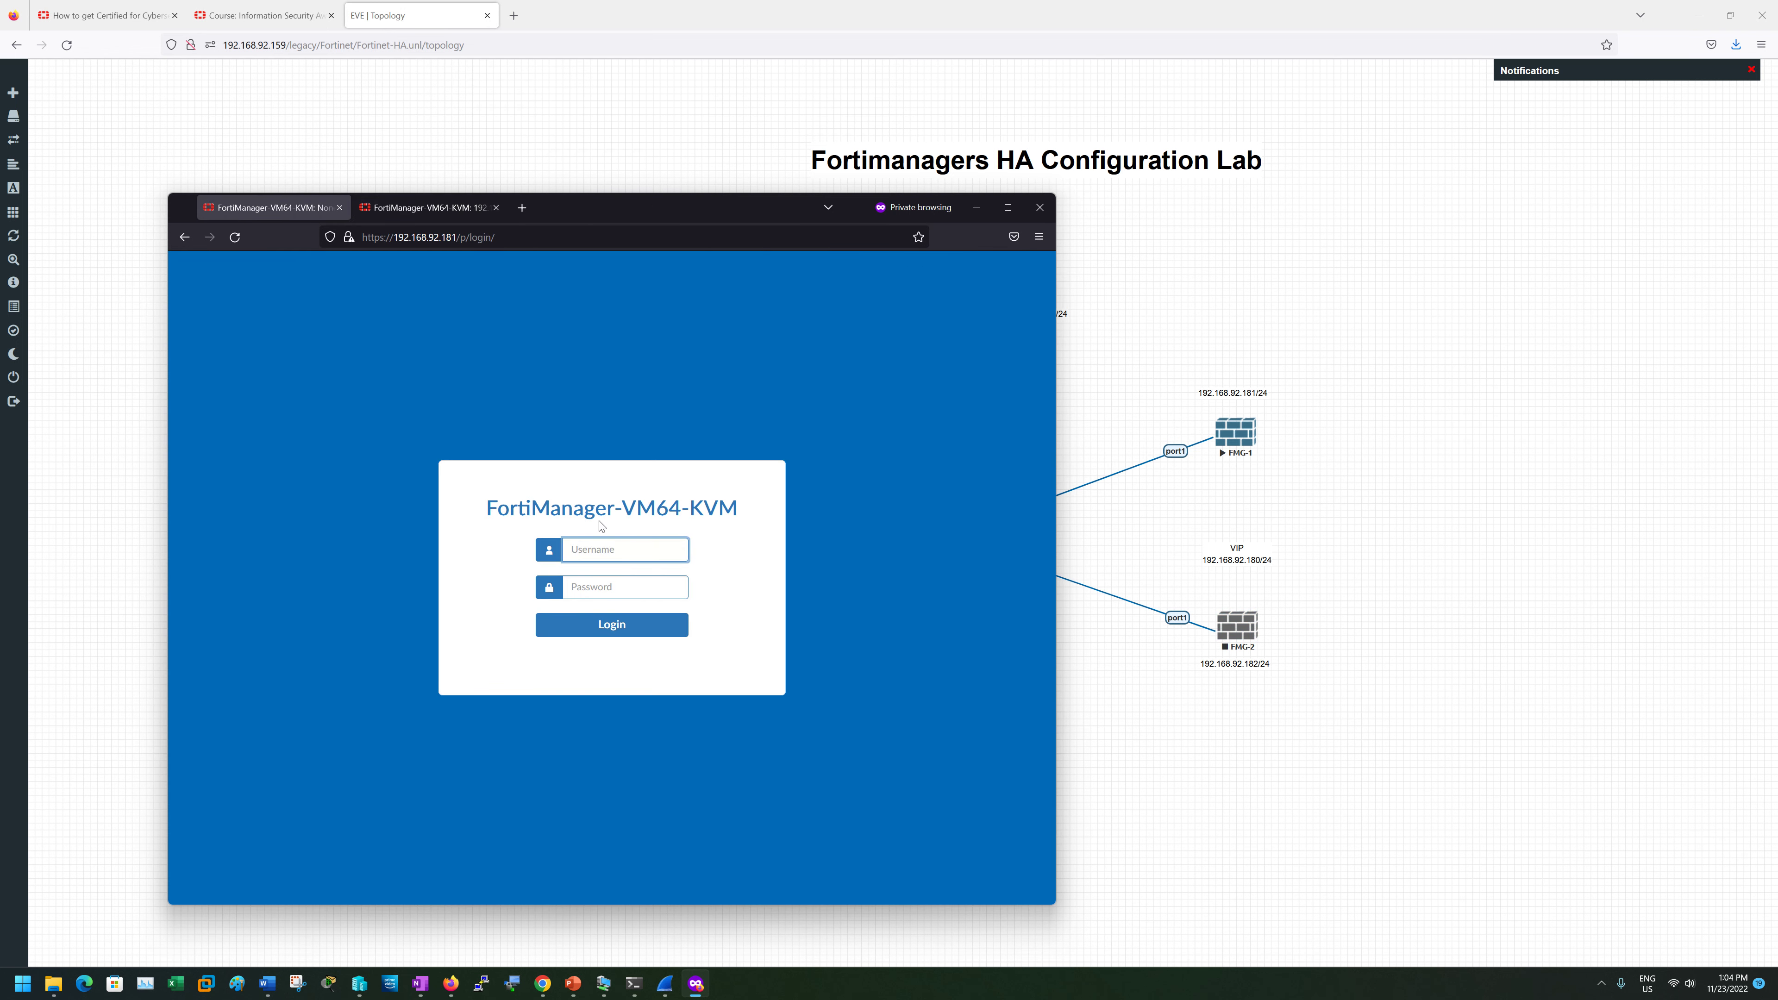
{"action": "type", "text": "admin"}
{"action": "key", "text": "Tab"}
{"action": "type", "text": "a••"}
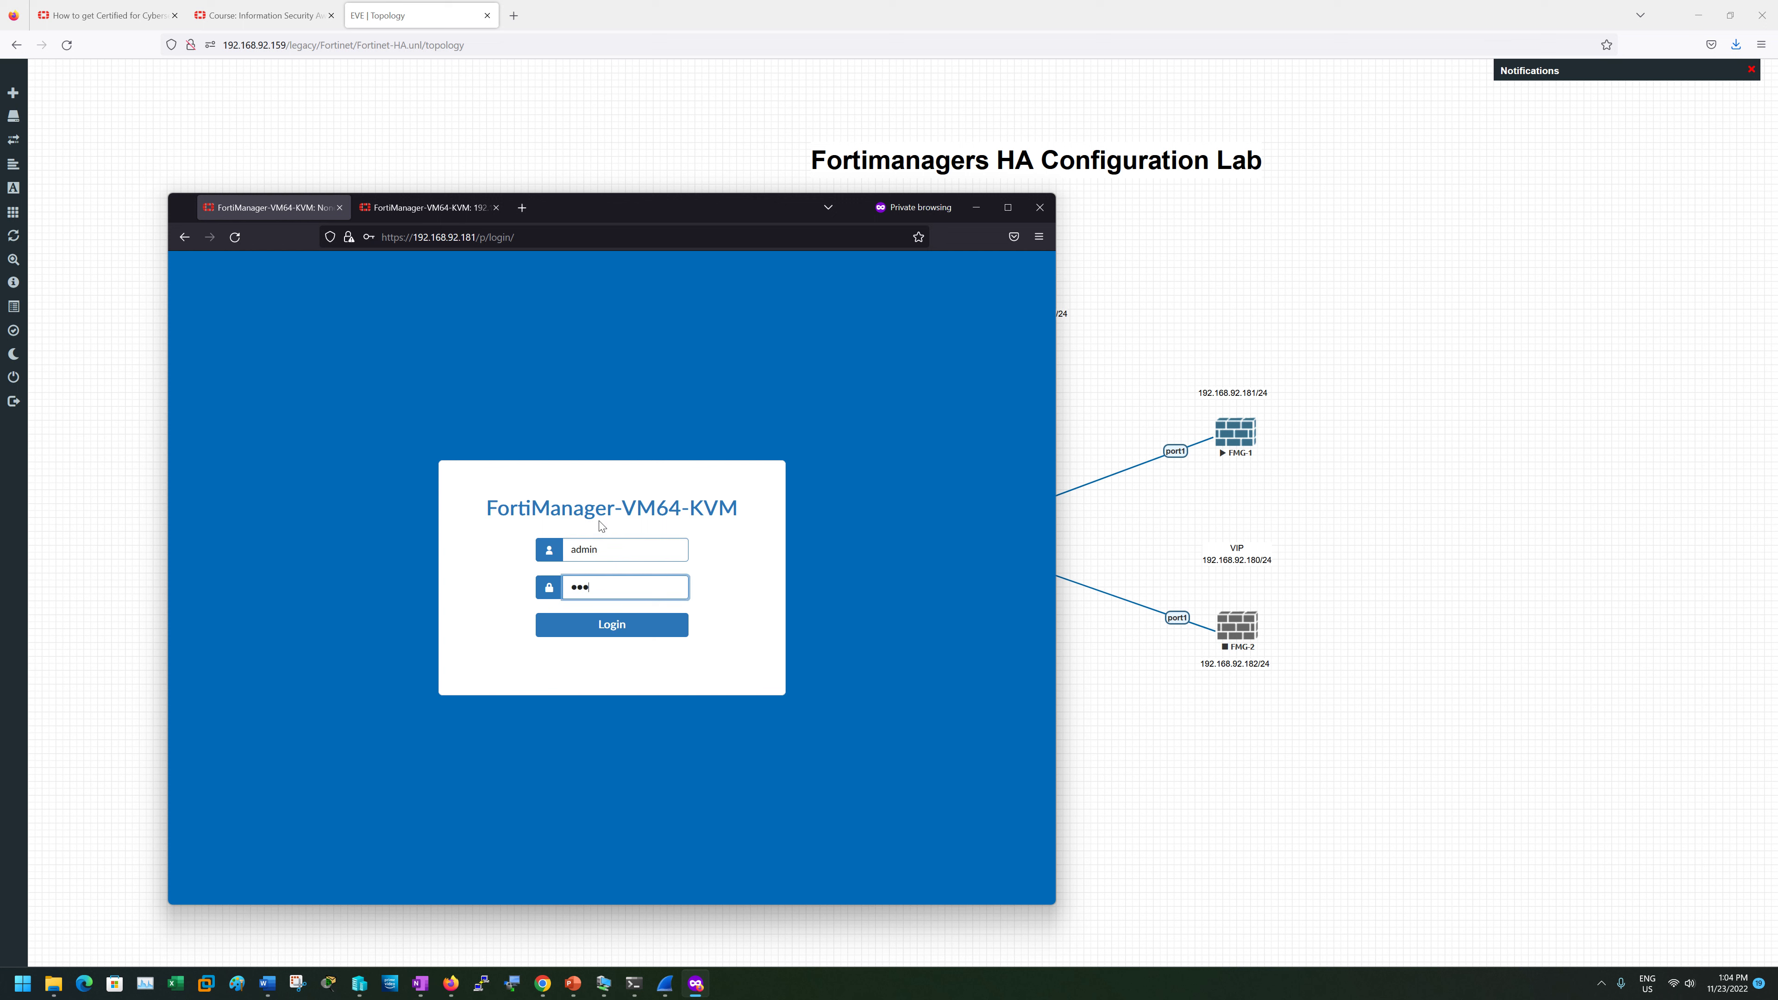
{"action": "type", "text": "•••"}
{"action": "key", "text": "Return"}
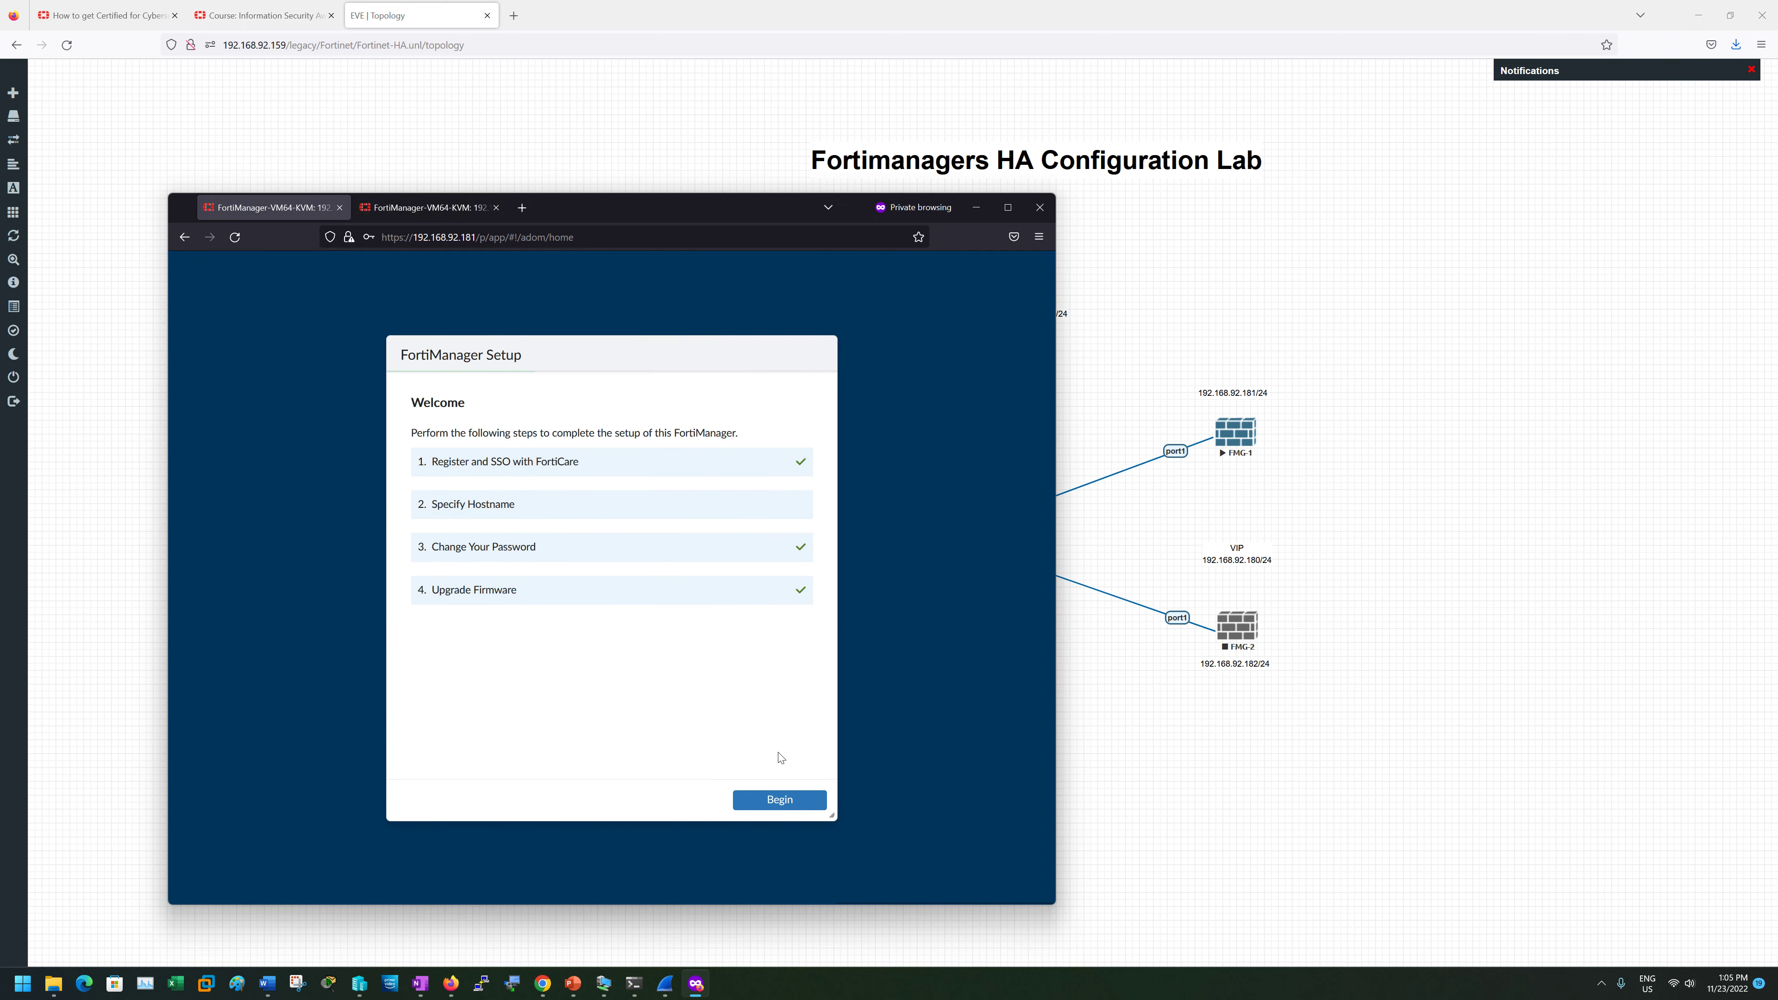
- Finish FMG-1's setup wizard and note it still reports HA Secondary
{"action": "left_click", "coordinate": [787, 799]}
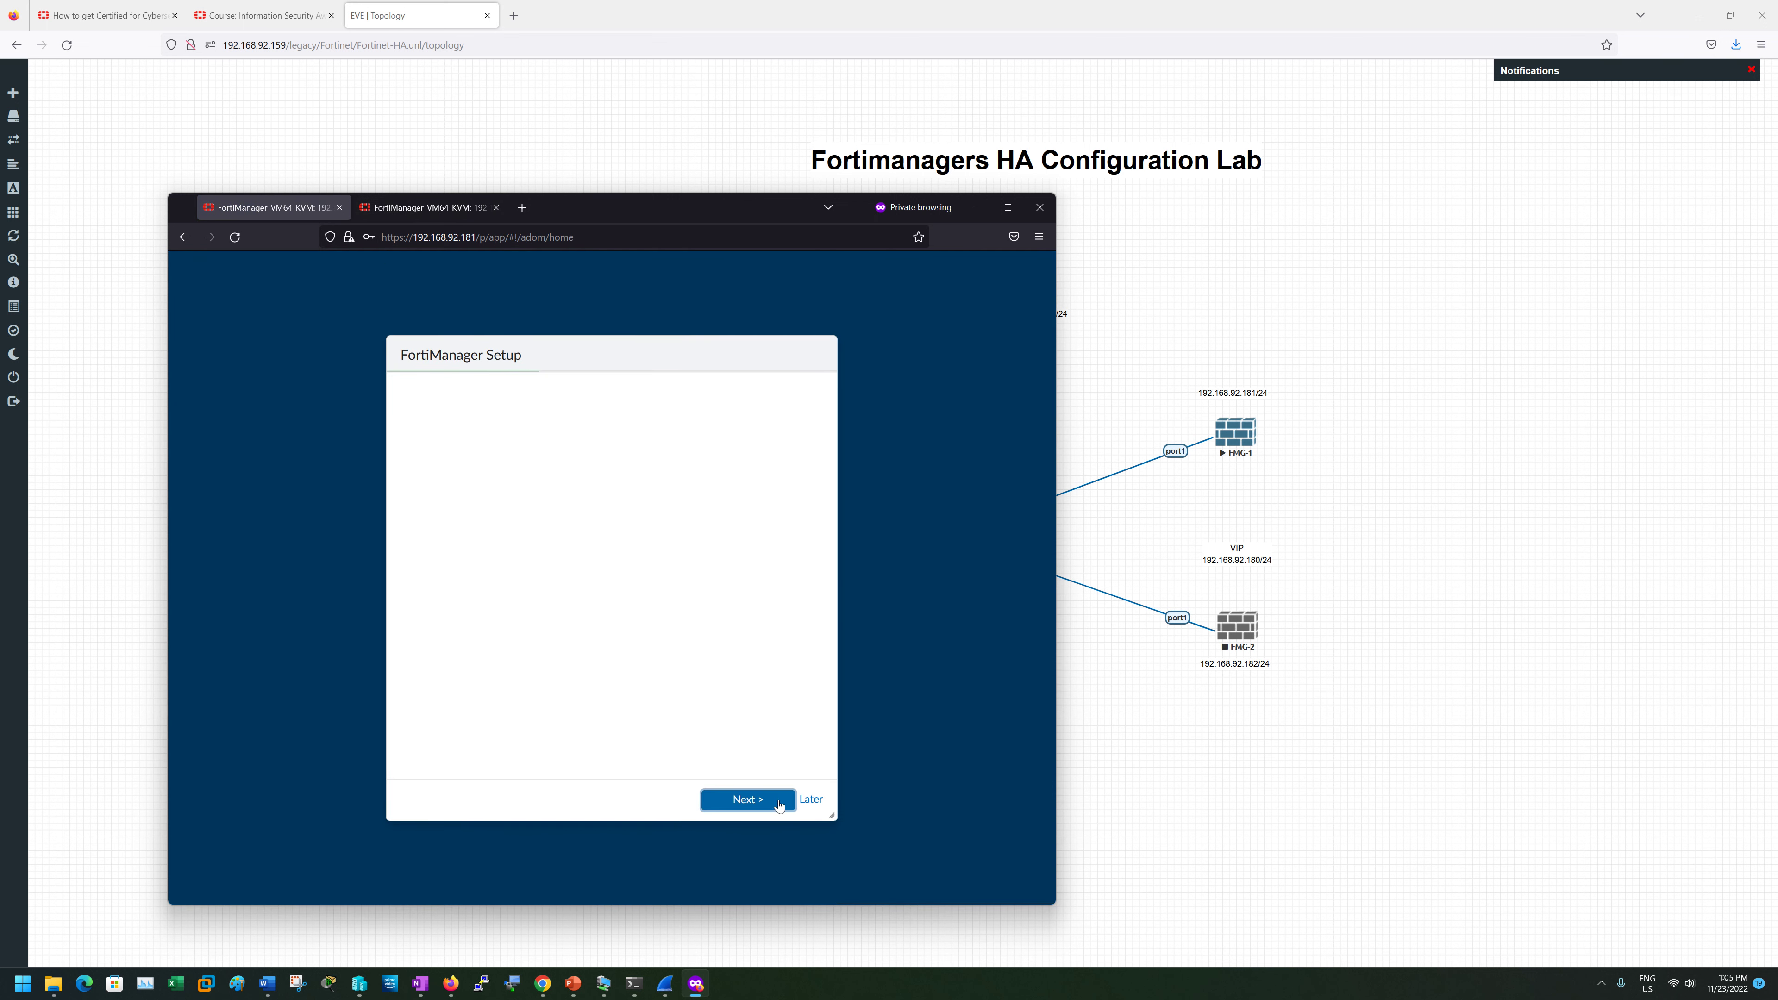
{"action": "left_click", "coordinate": [796, 802]}
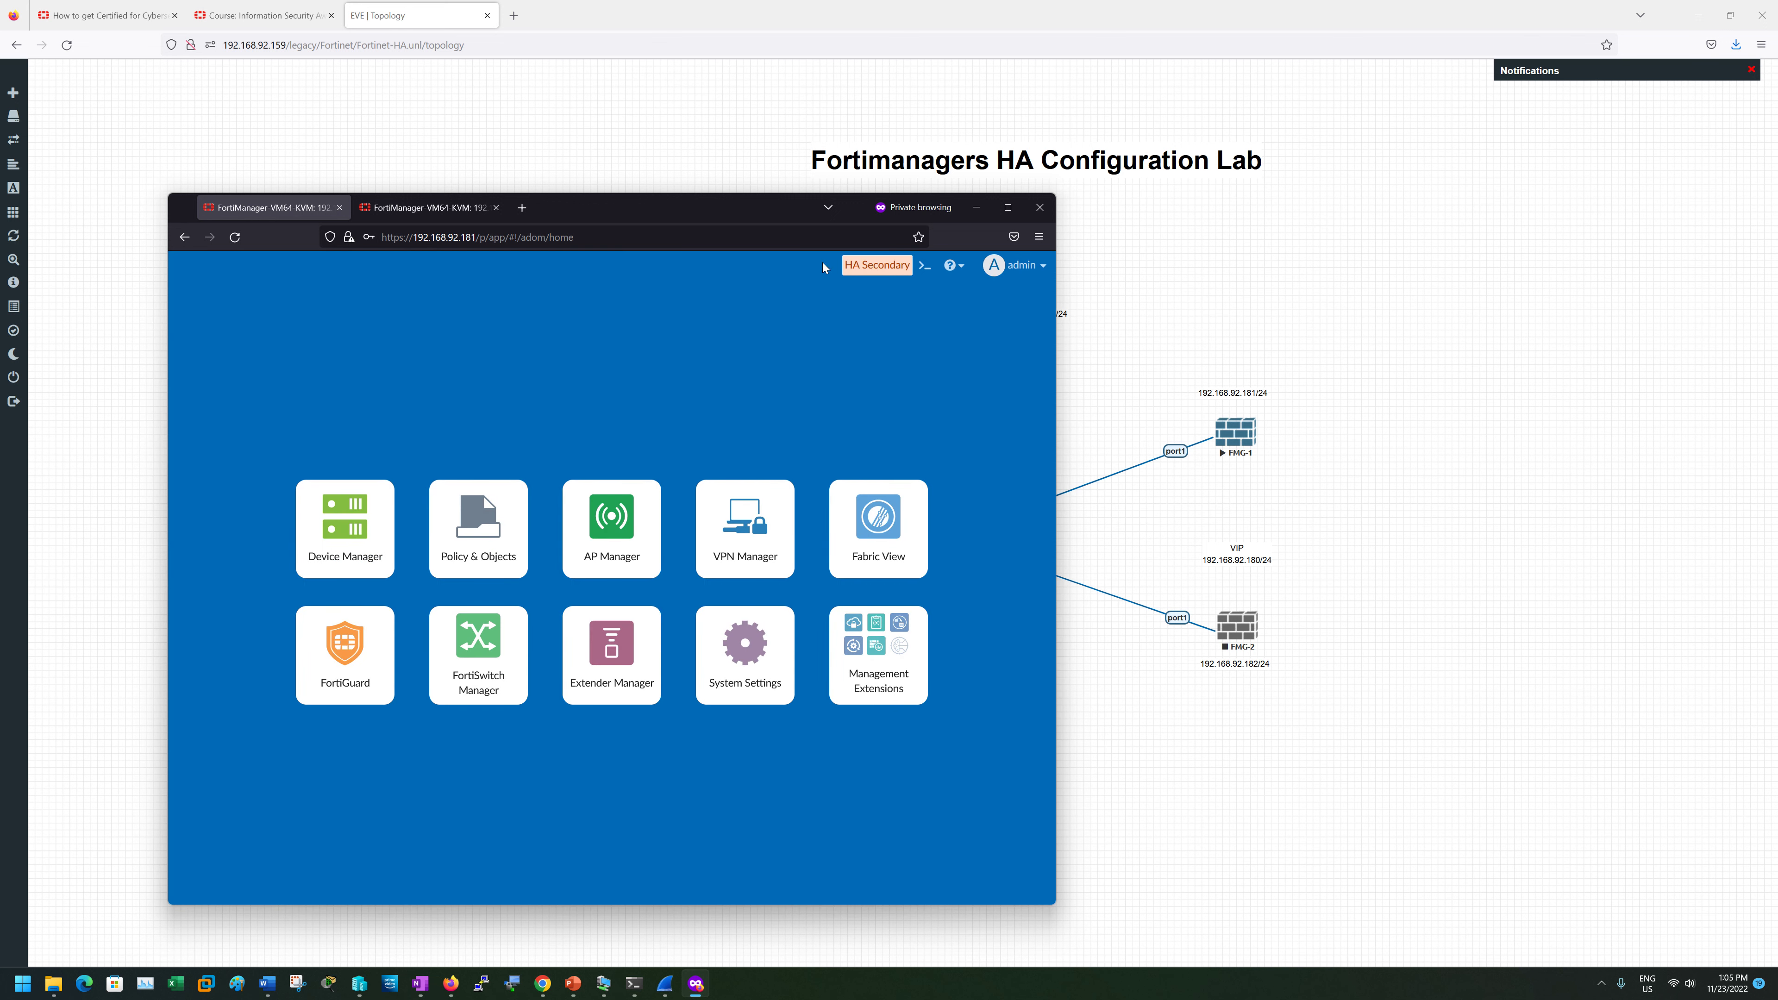
{"action": "left_click", "coordinate": [429, 208]}
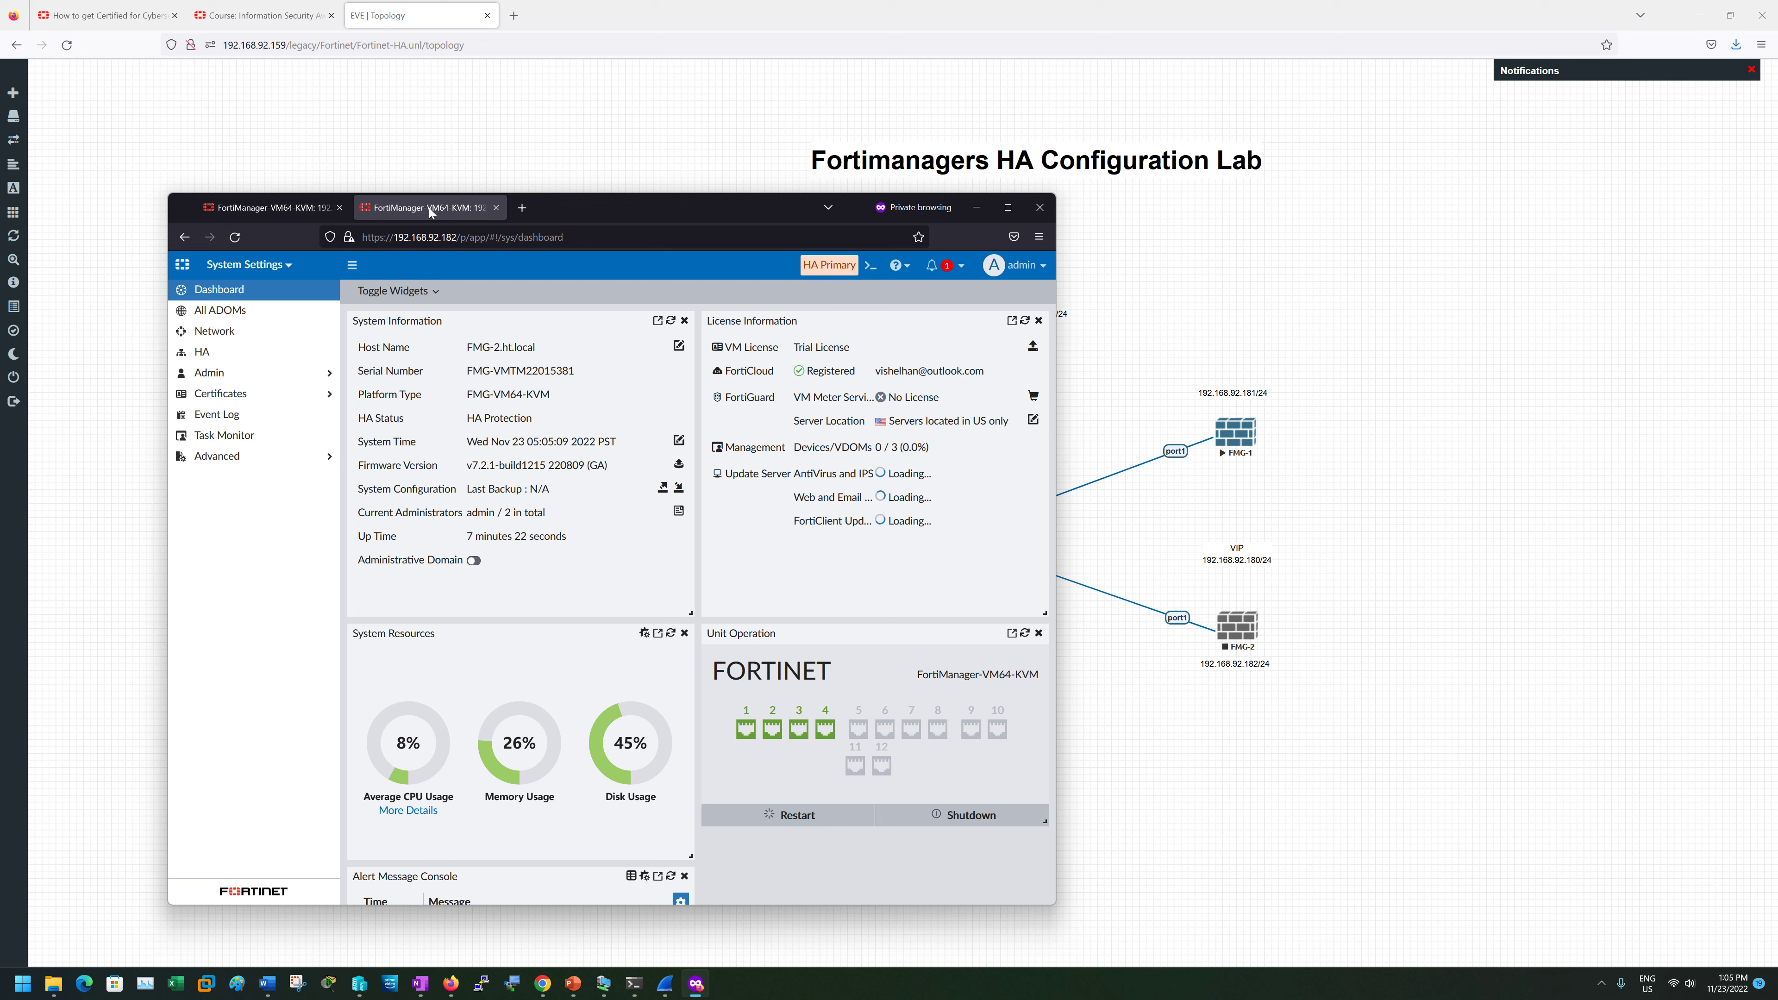
{"action": "left_click", "coordinate": [310, 206]}
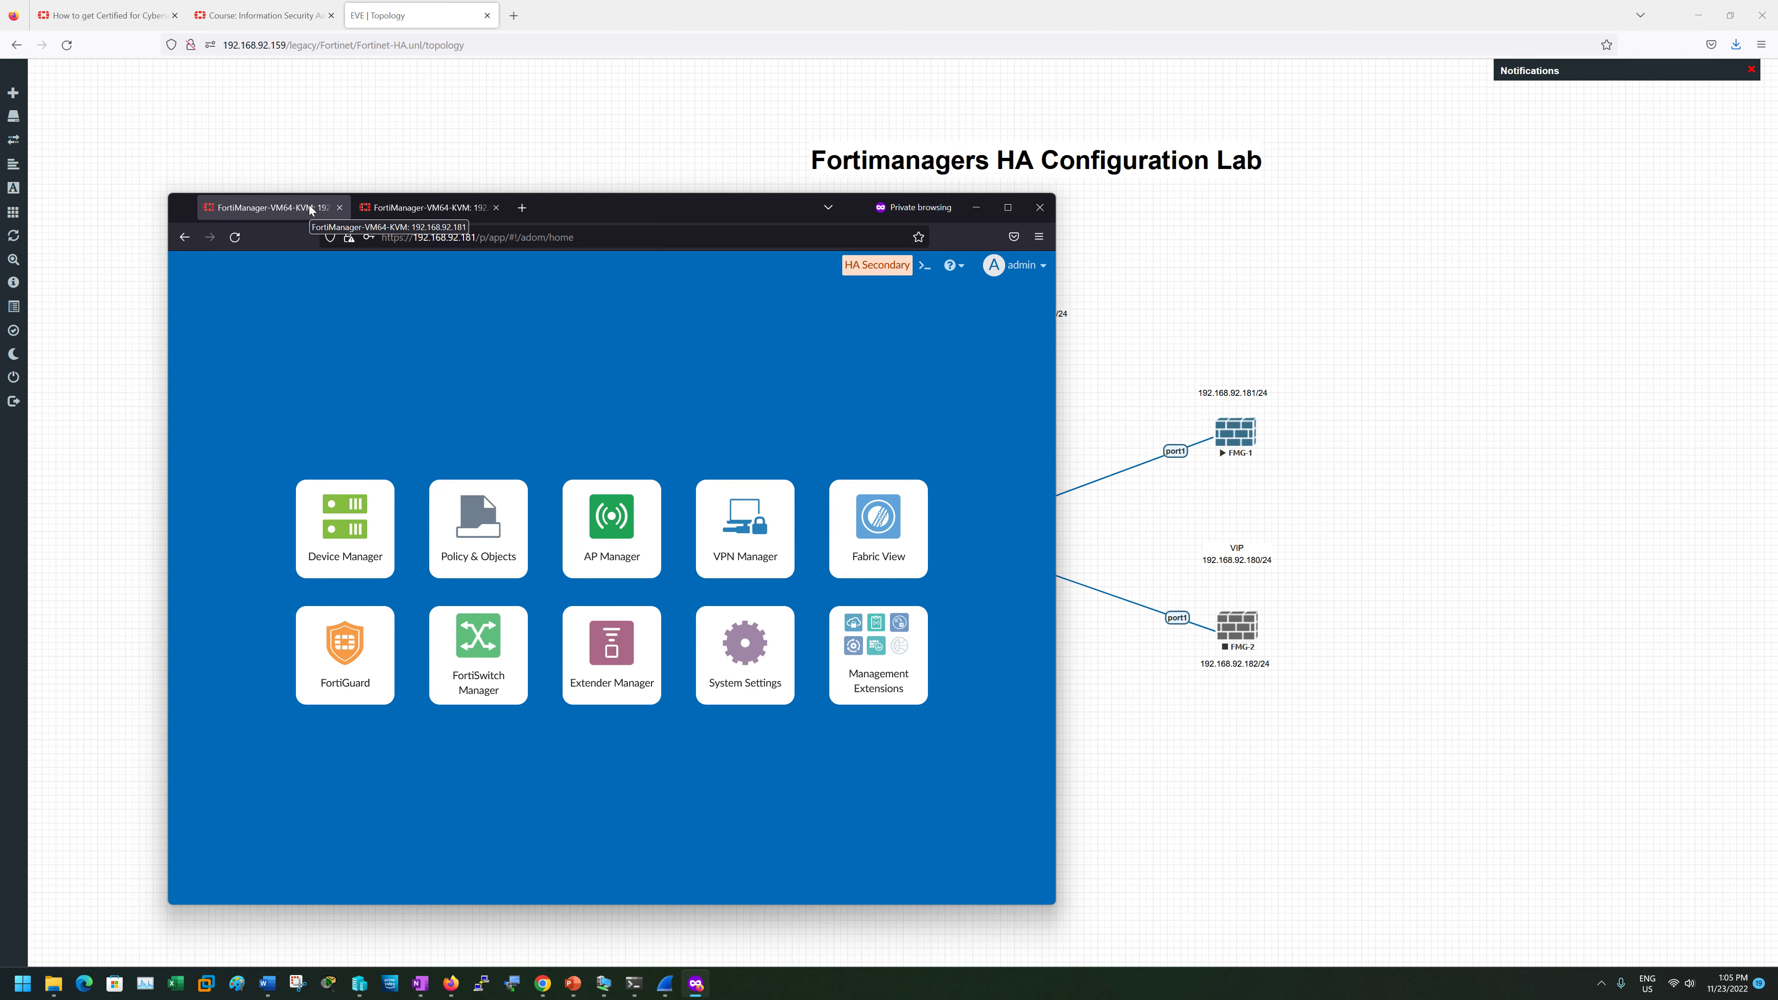
{"action": "left_click", "coordinate": [431, 209]}
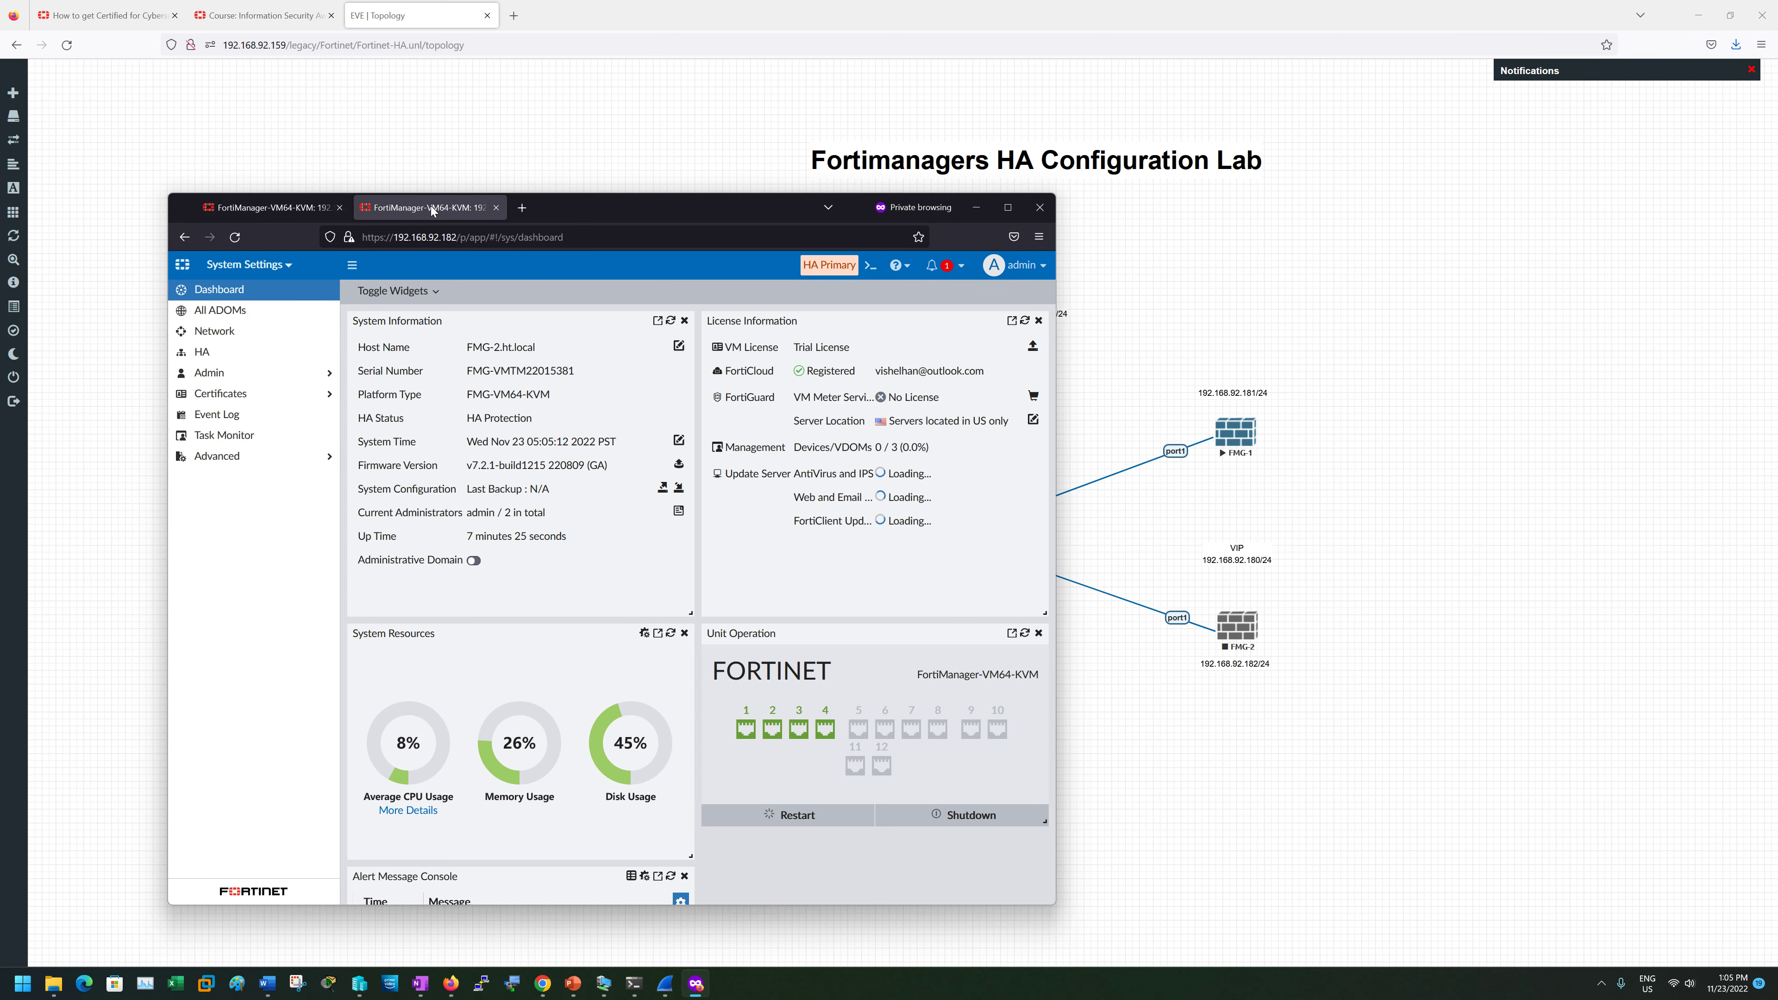
{"action": "left_click", "coordinate": [523, 208]}
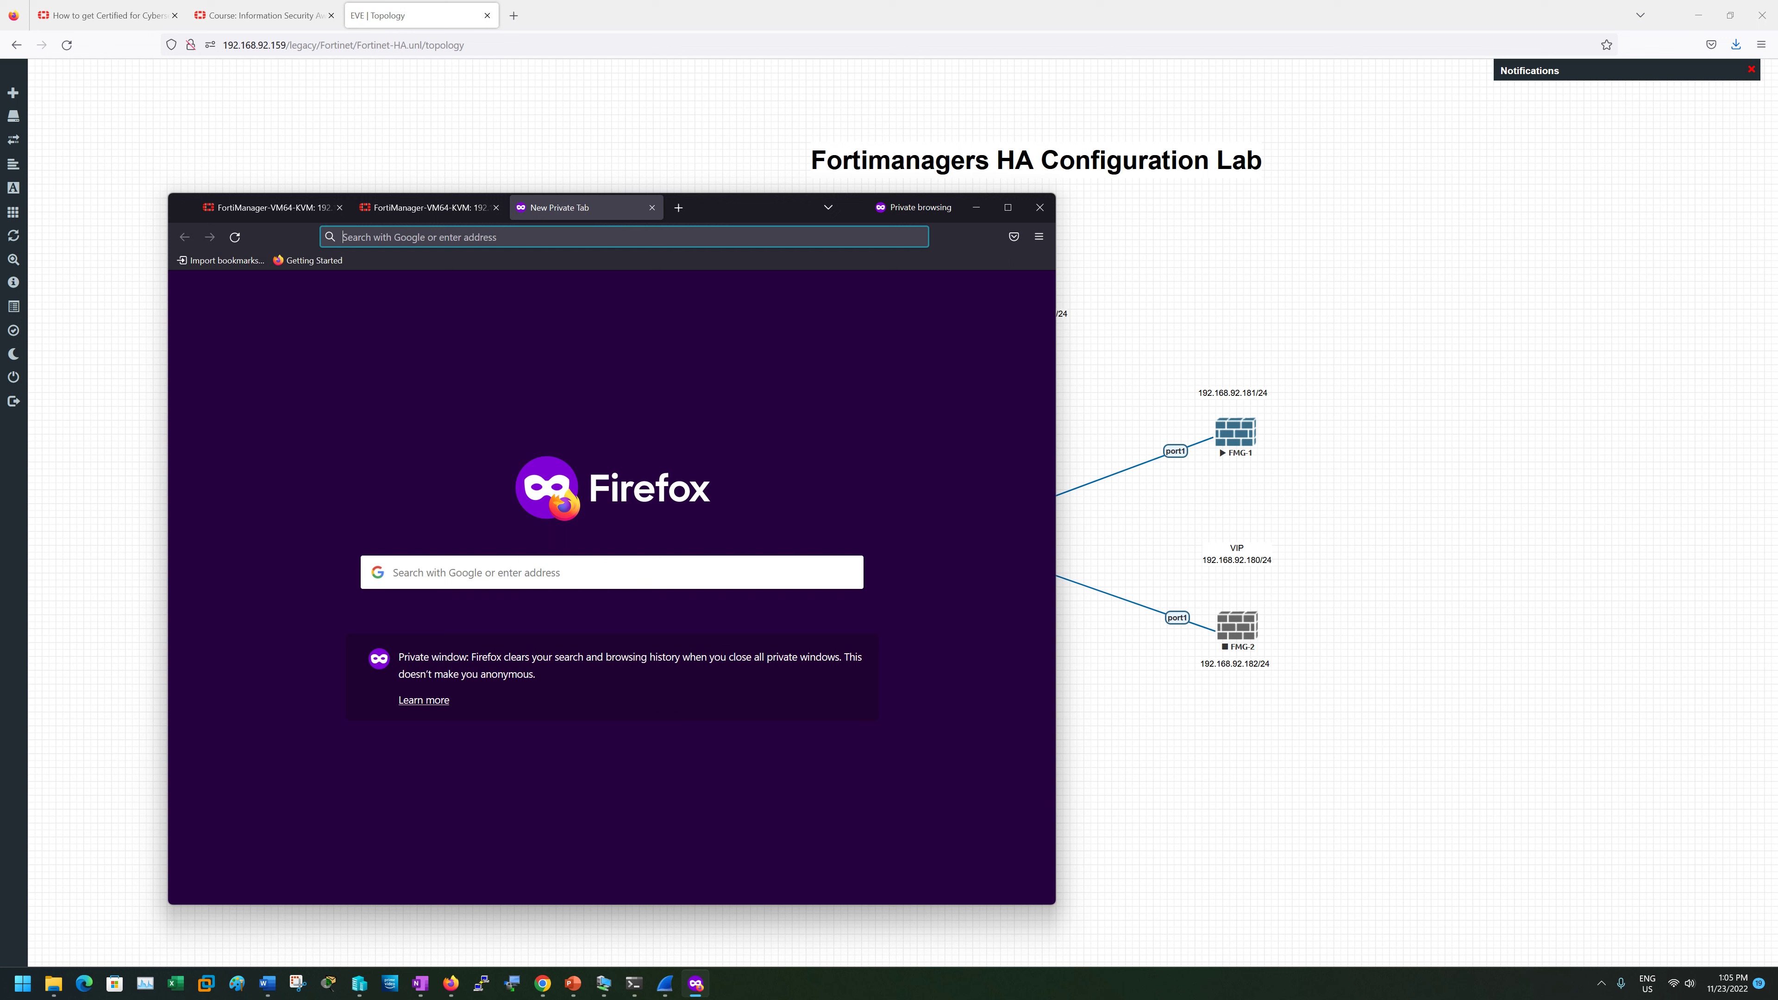
- Try loading the VIP 192.168.92.180 and refresh the unresponsive 192.168.92.182 dashboard
{"action": "type", "text": "https:/"}
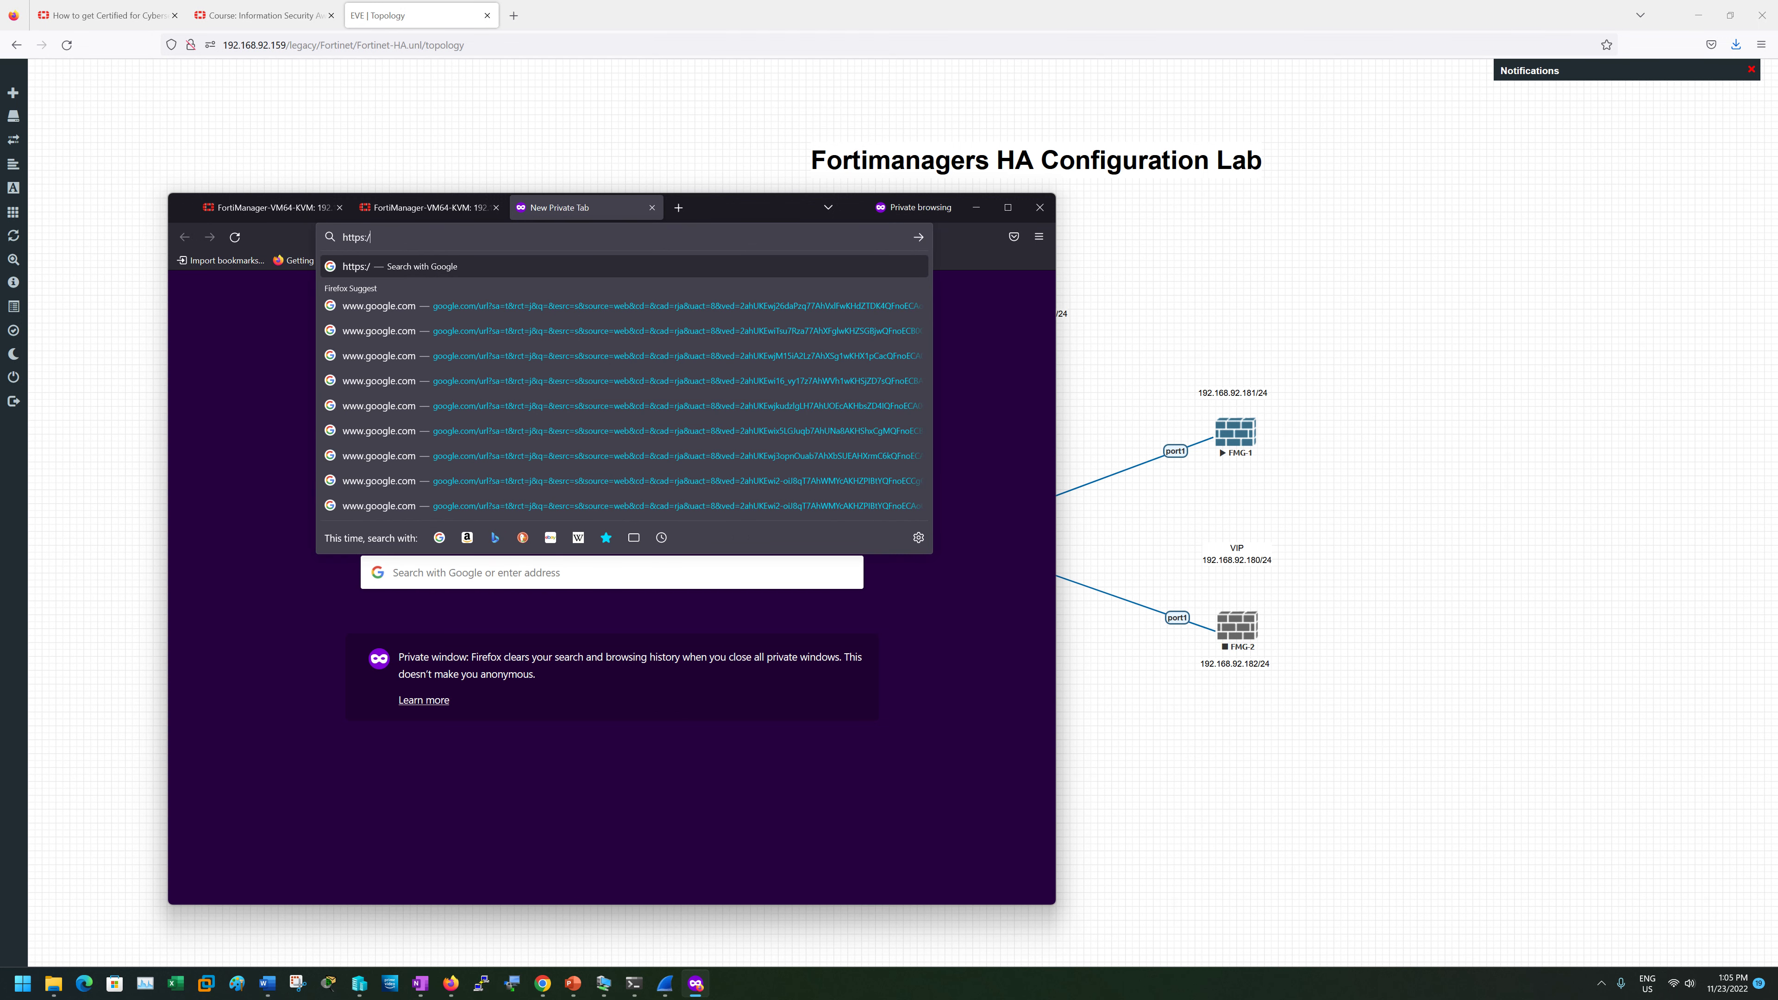
{"action": "type", "text": "/192.168.92.180"}
{"action": "key", "text": "Return"}
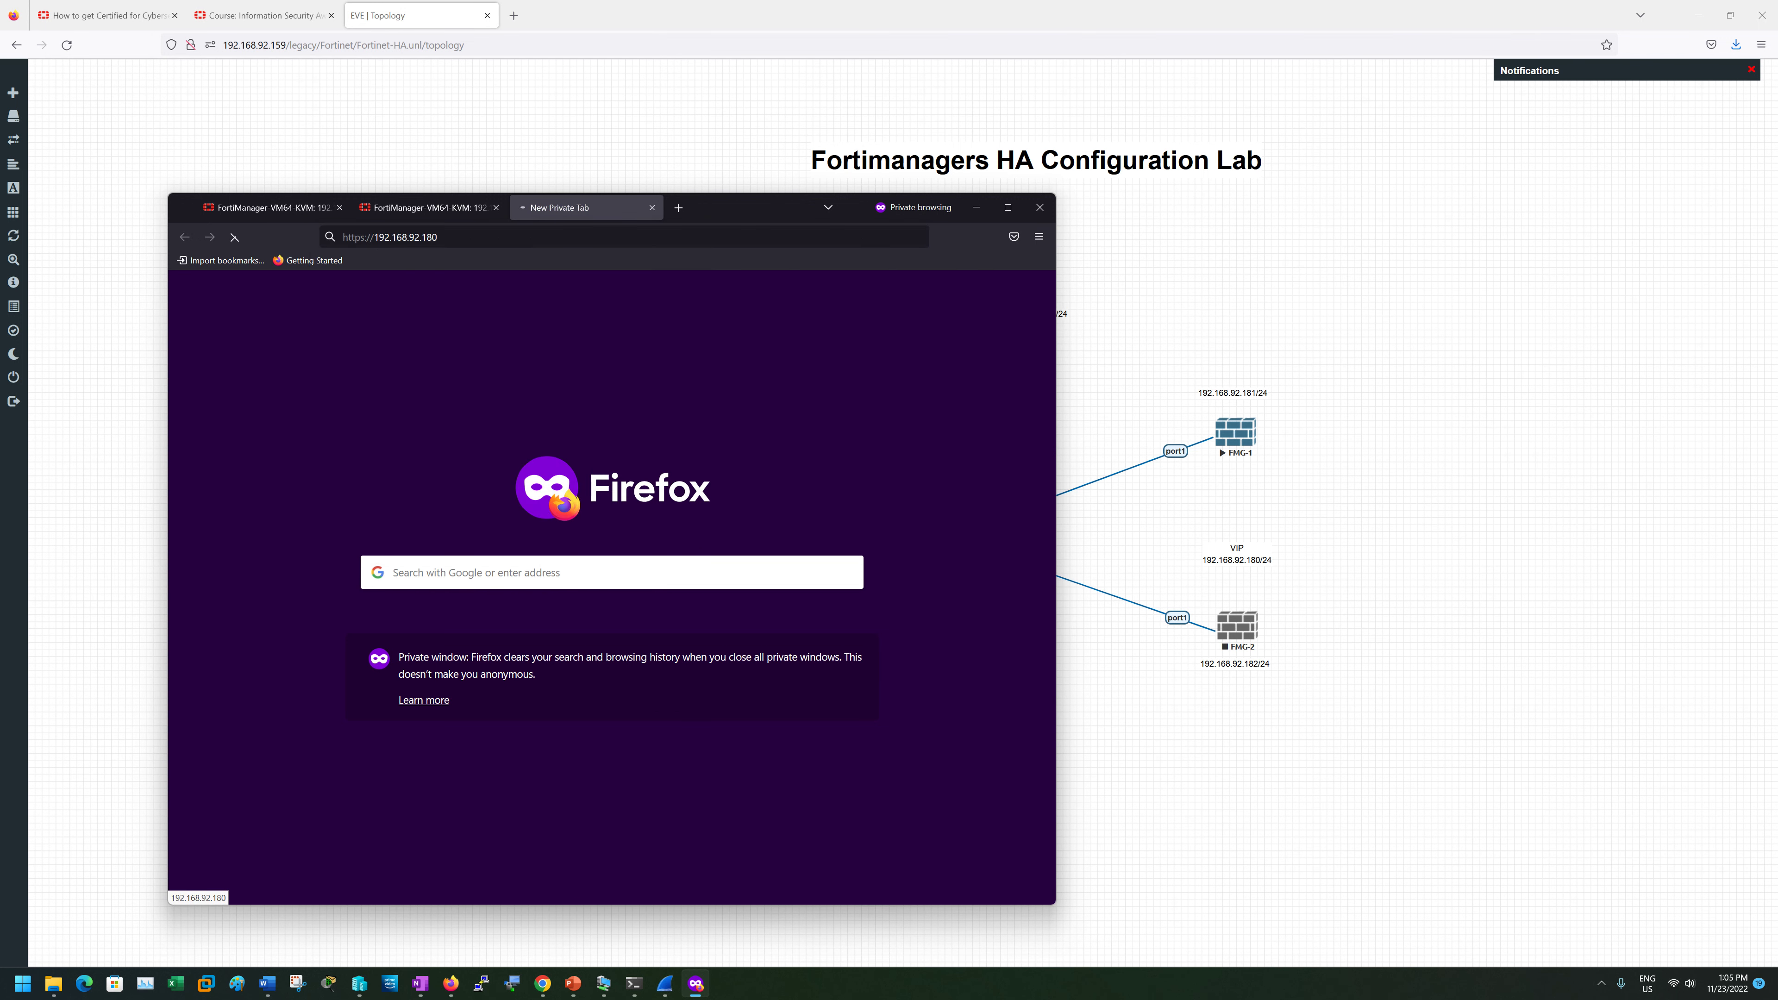
{"action": "left_click", "coordinate": [439, 209]}
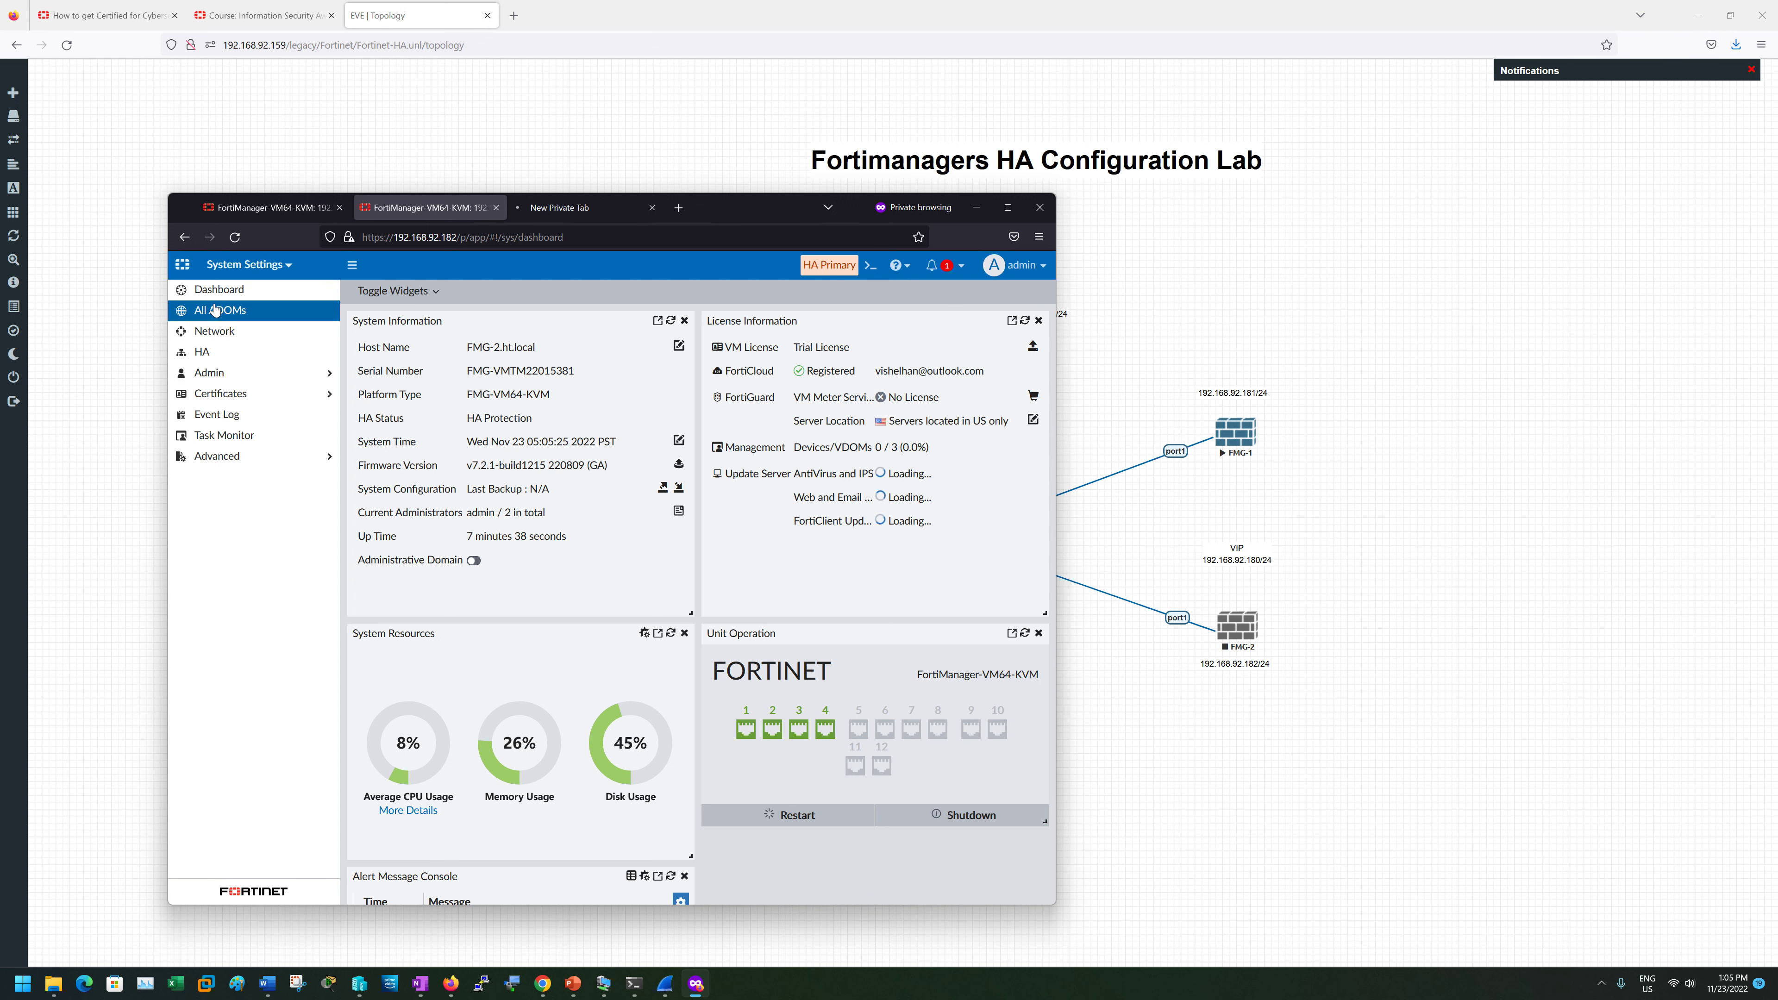
{"action": "left_click", "coordinate": [231, 290]}
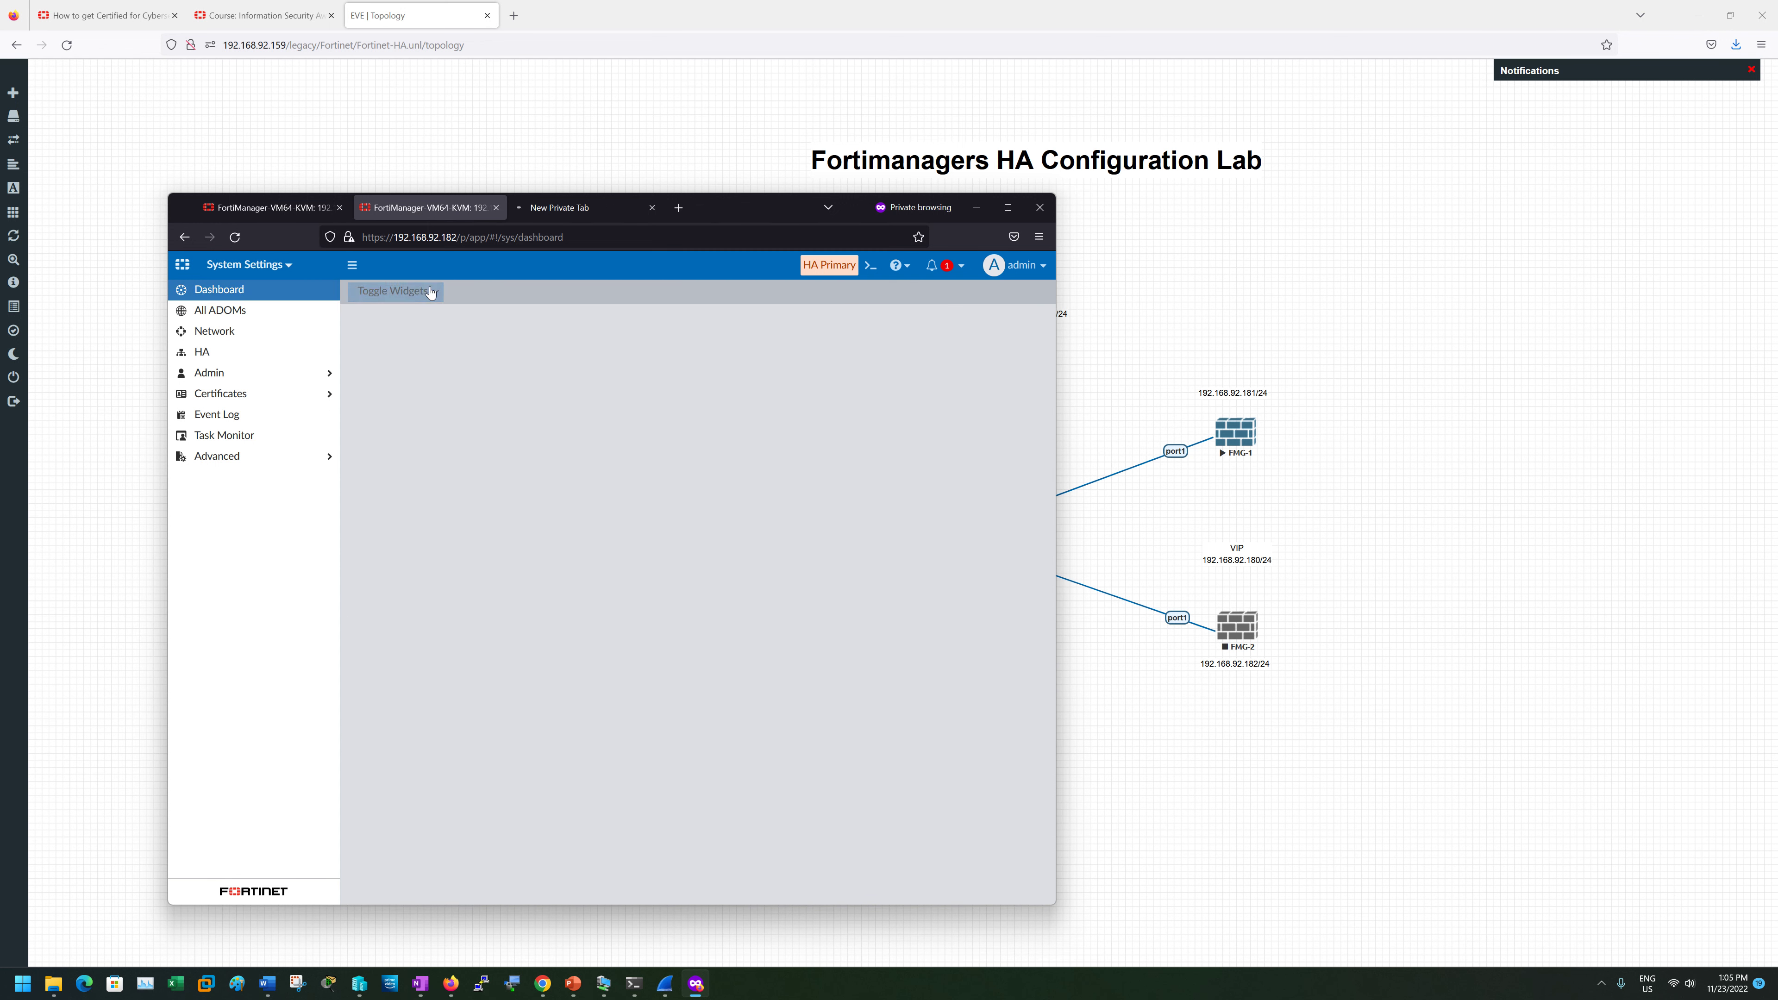
- Reload FMG-1 and open its System Settings dashboard, still showing HA Secondary
{"action": "left_click", "coordinate": [299, 209]}
{"action": "left_click", "coordinate": [235, 237]}
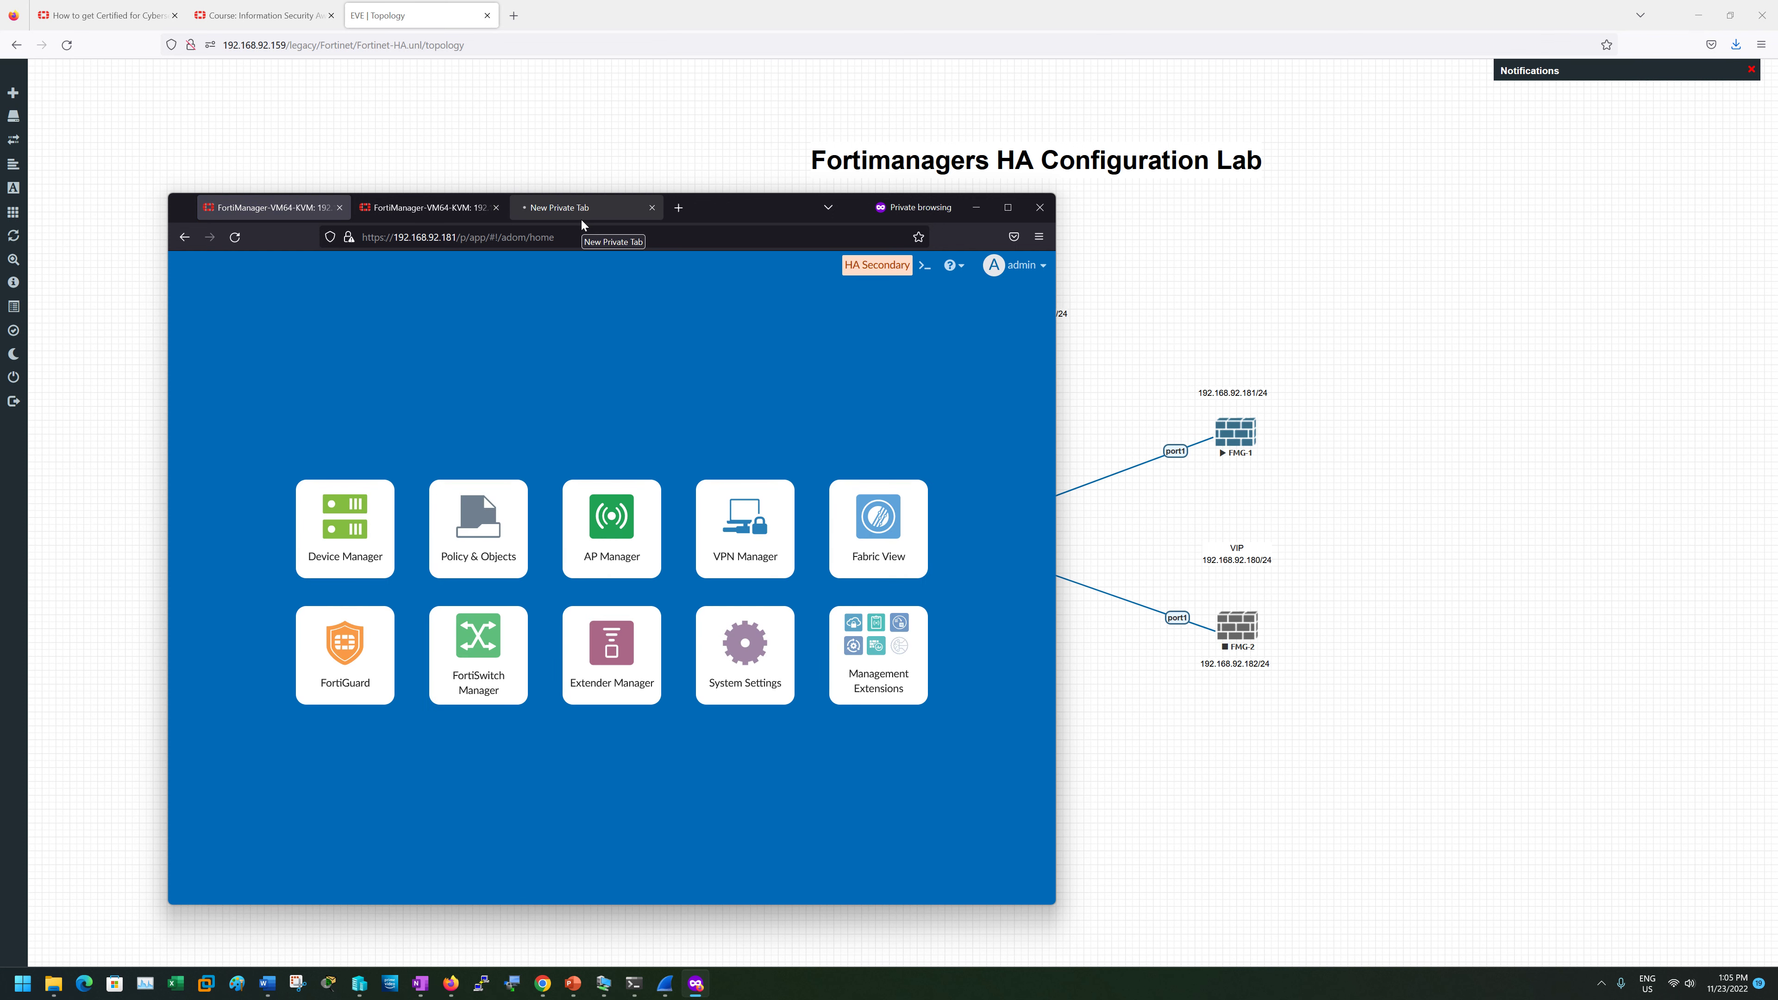
{"action": "left_click", "coordinate": [723, 609]}
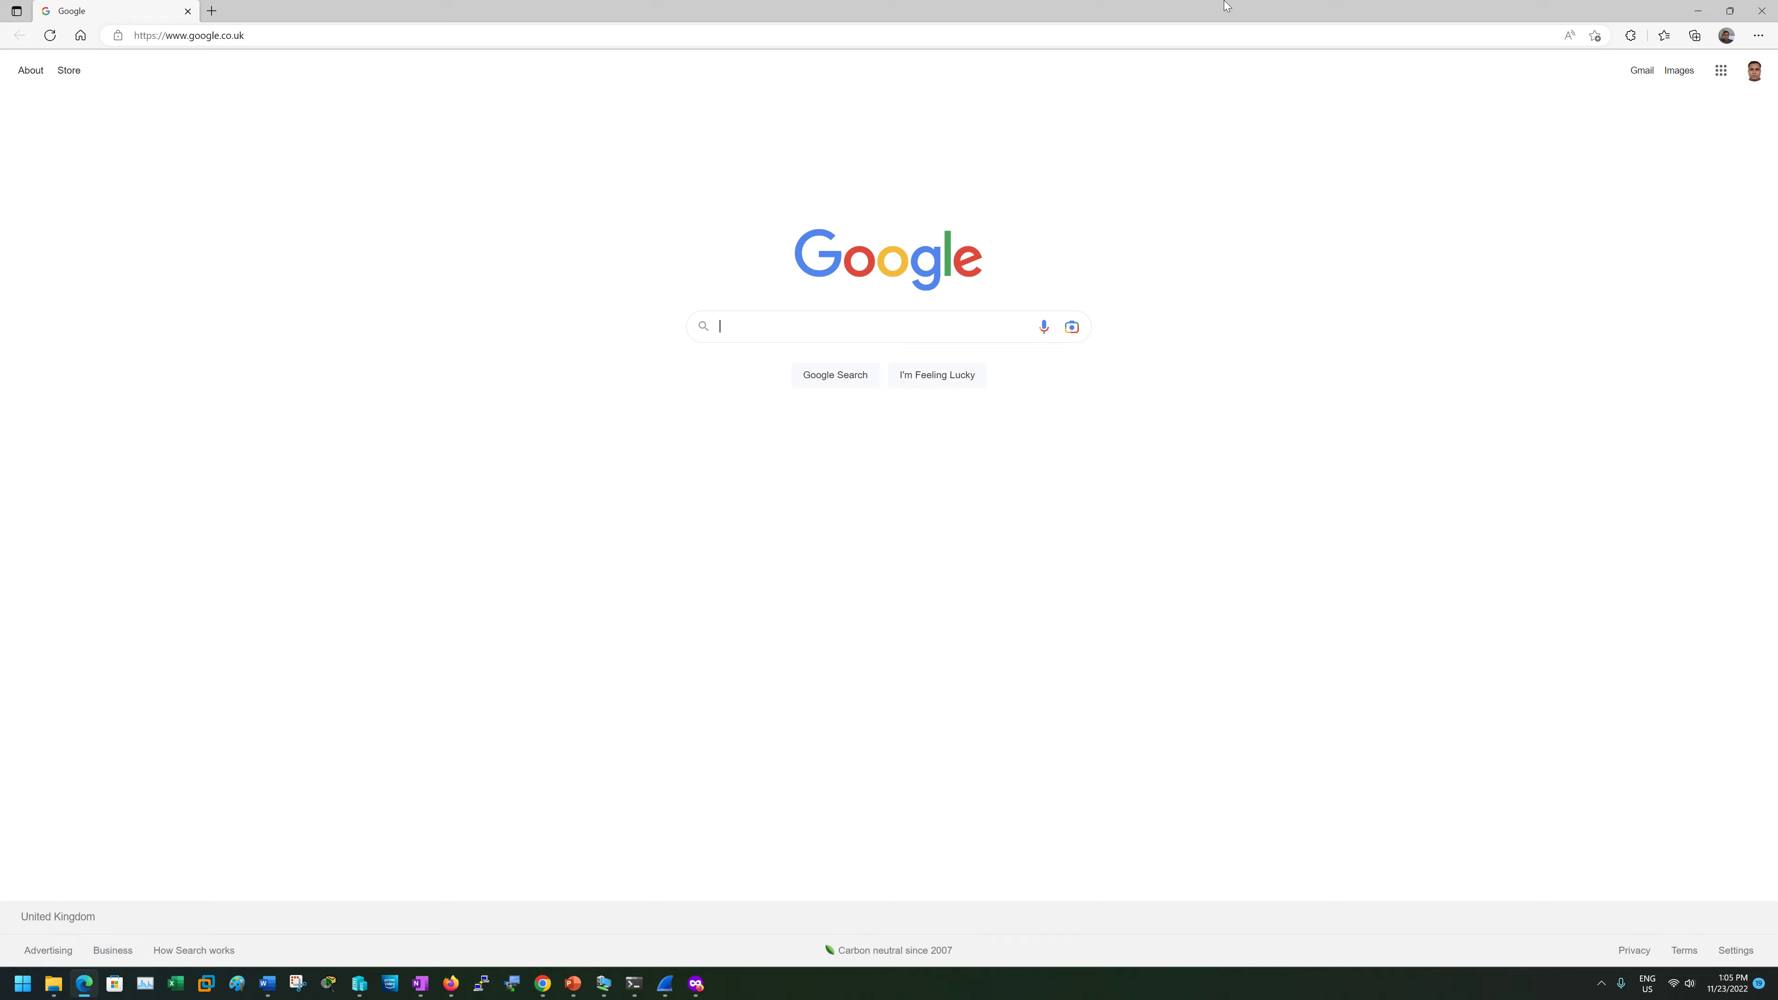
{"action": "left_click_drag", "start_coordinate": [1227, 7], "coordinate": [1776, 499]}
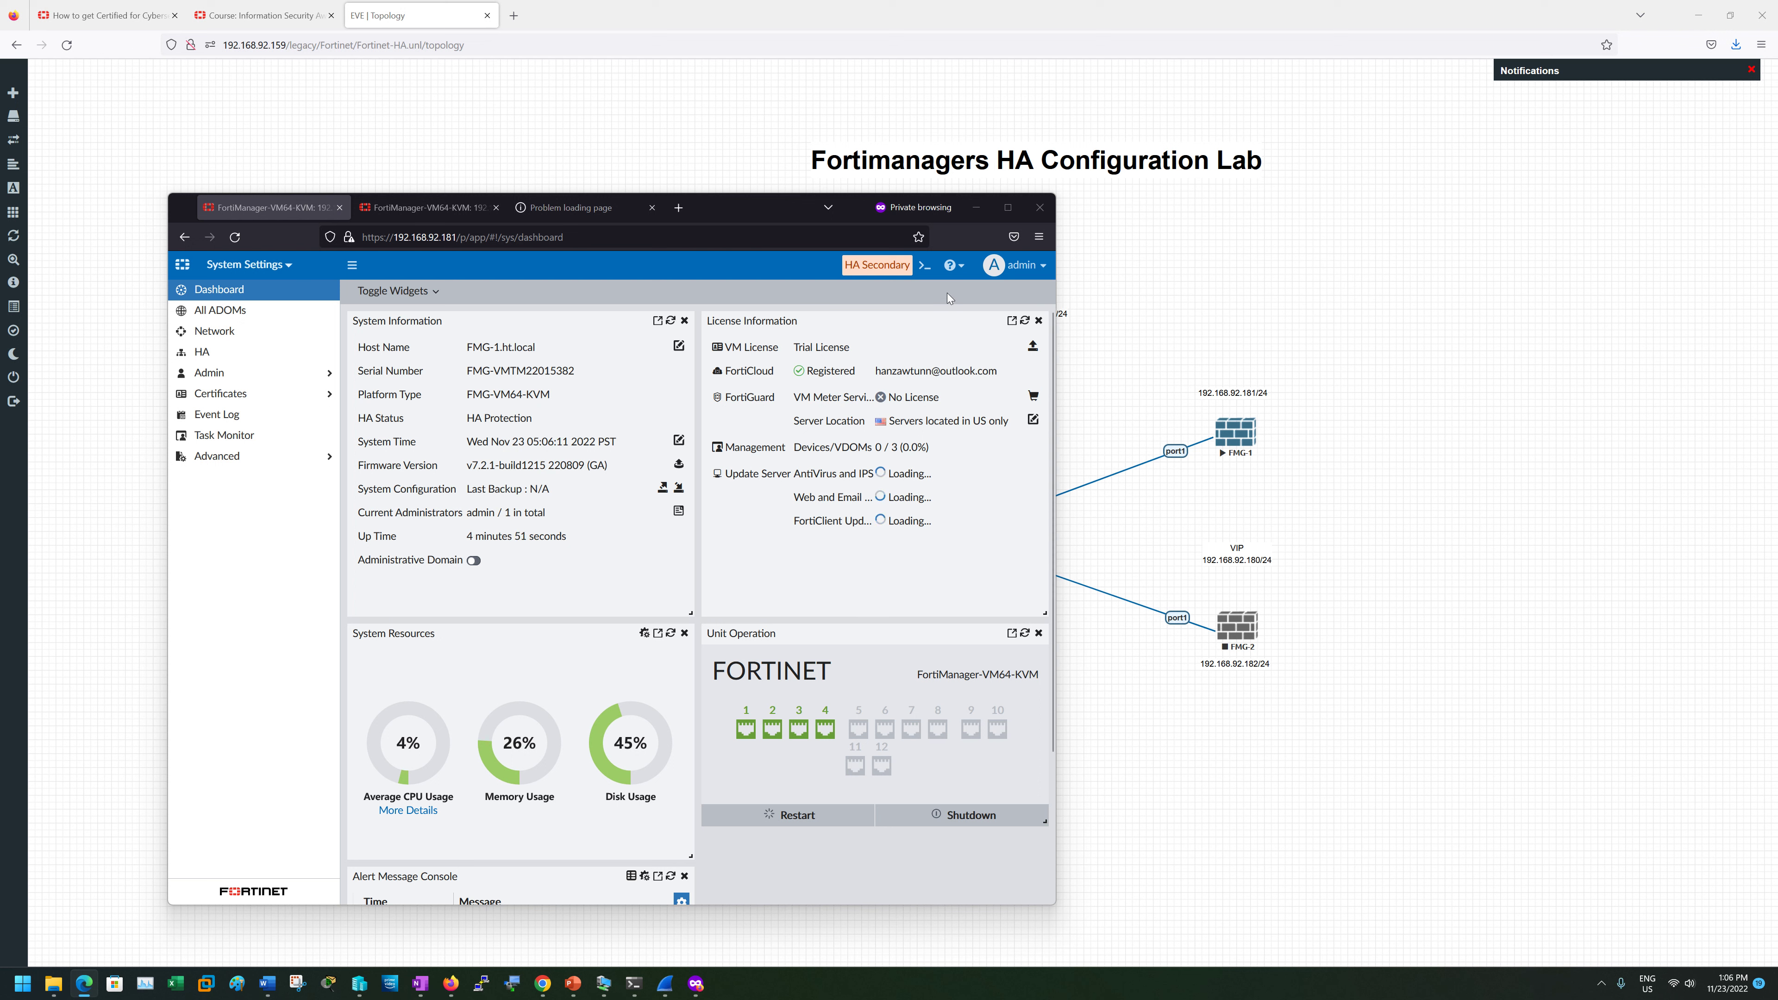
{"action": "left_click", "coordinate": [242, 237]}
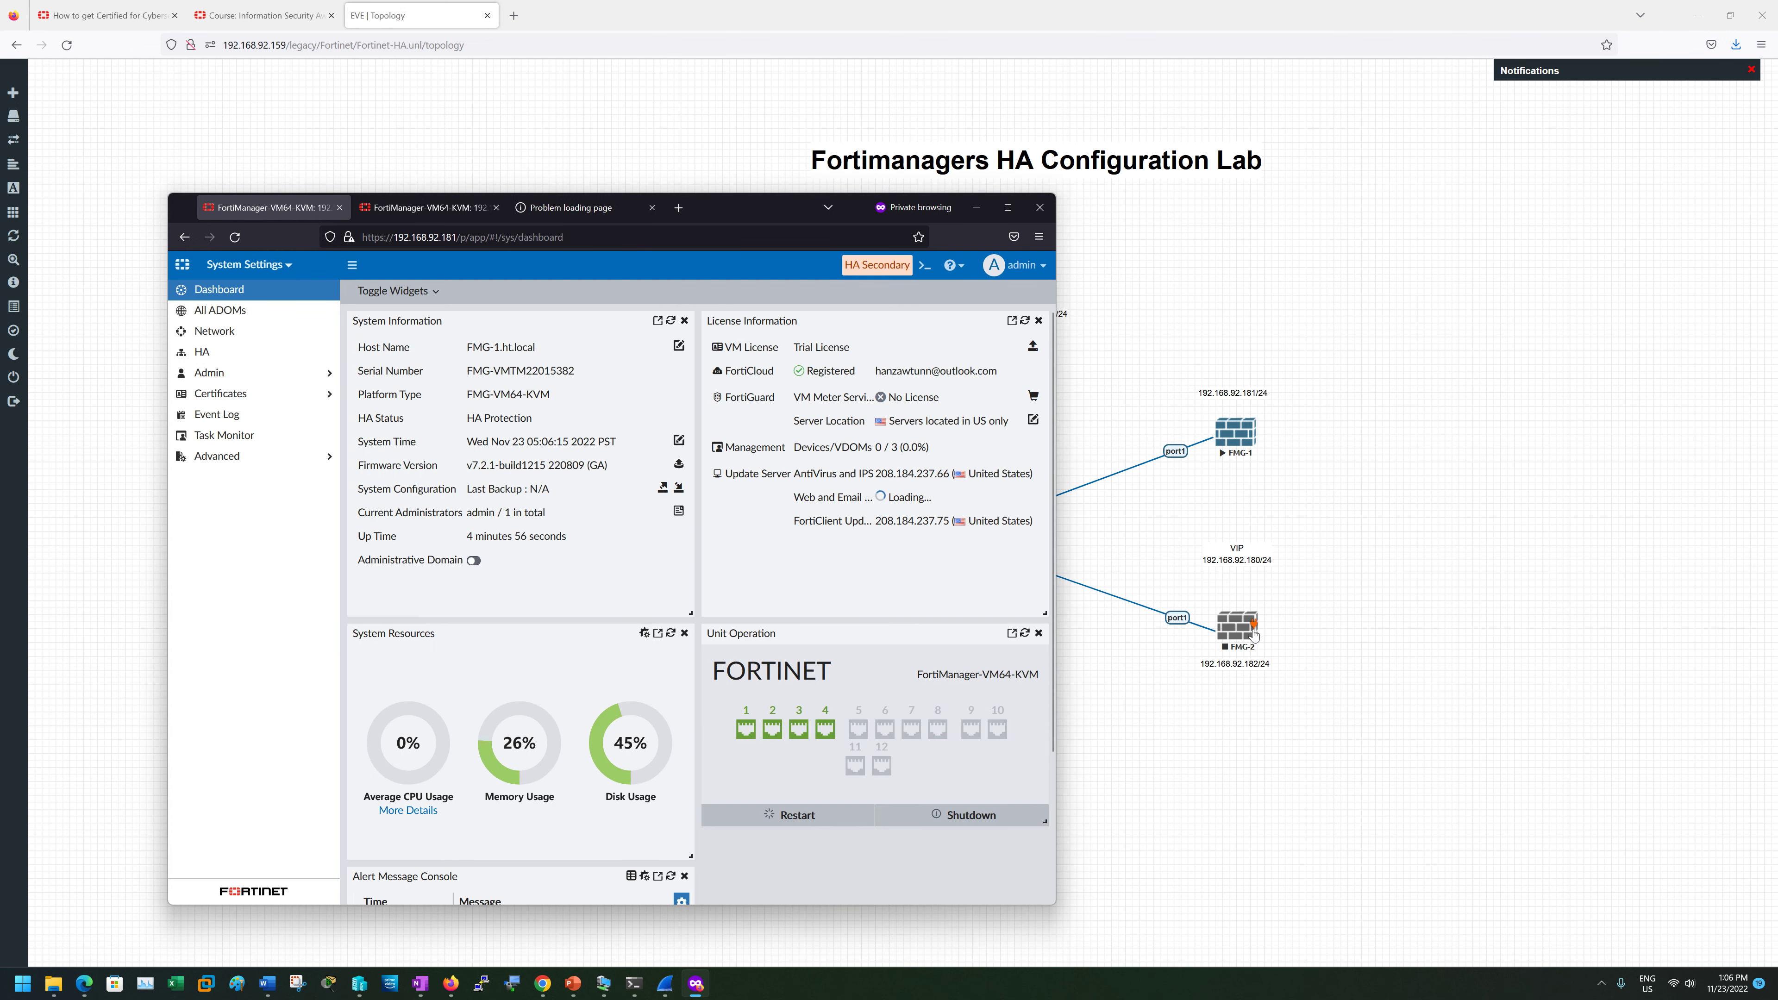
- Start the FMG-2 node again from the EVE-NG lab topology
{"action": "left_click", "coordinate": [1251, 634]}
{"action": "right_click", "coordinate": [1252, 633]}
{"action": "left_click", "coordinate": [1264, 657]}
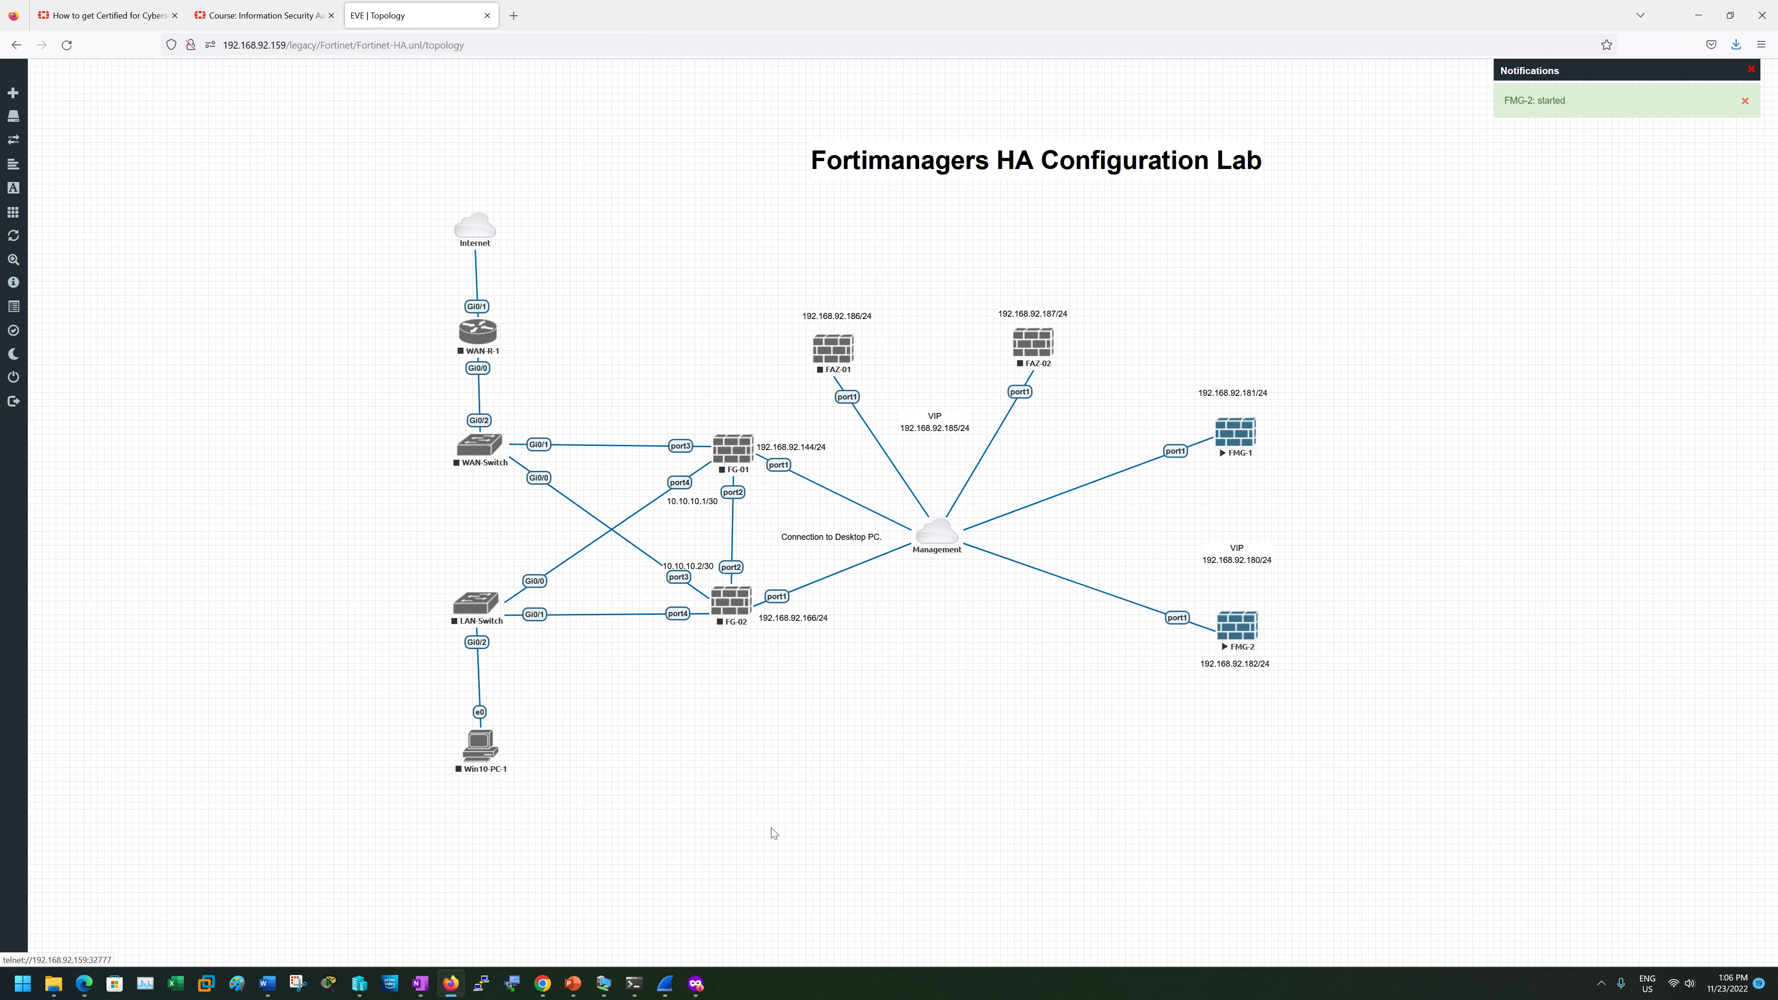
- Reload FMG-1's dashboard and go to System Settings > HA cluster status
{"action": "left_click", "coordinate": [696, 984]}
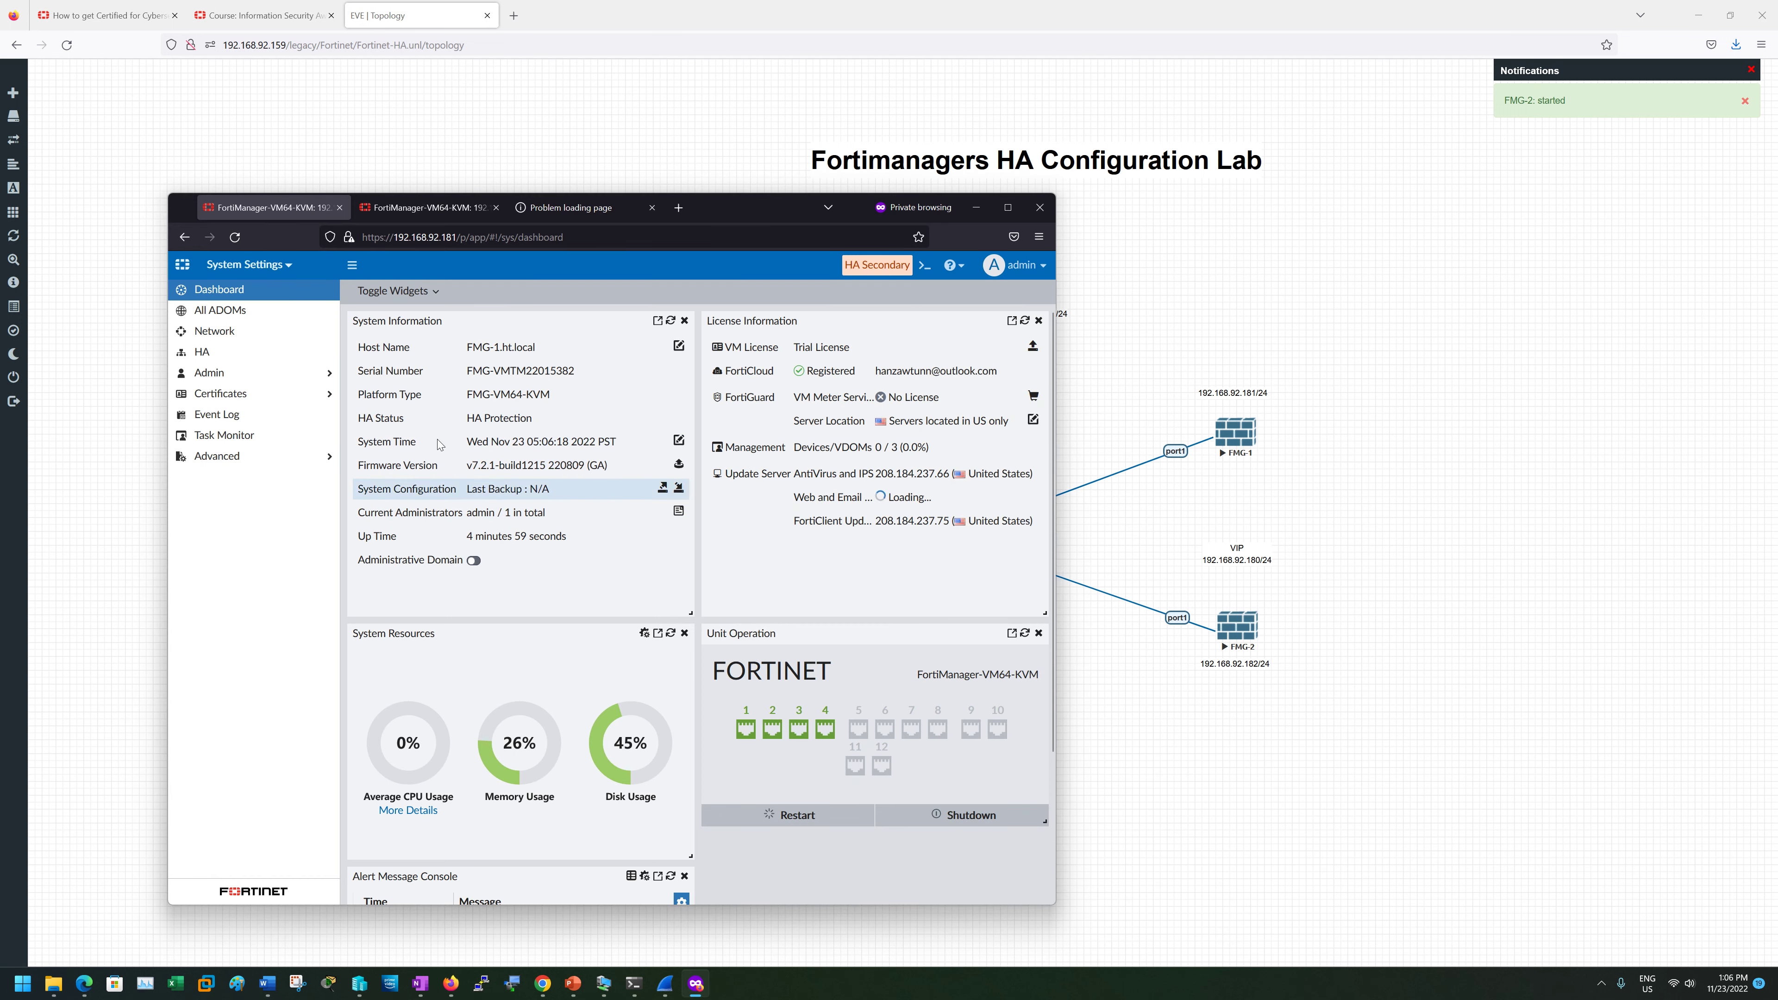
{"action": "left_click", "coordinate": [233, 237]}
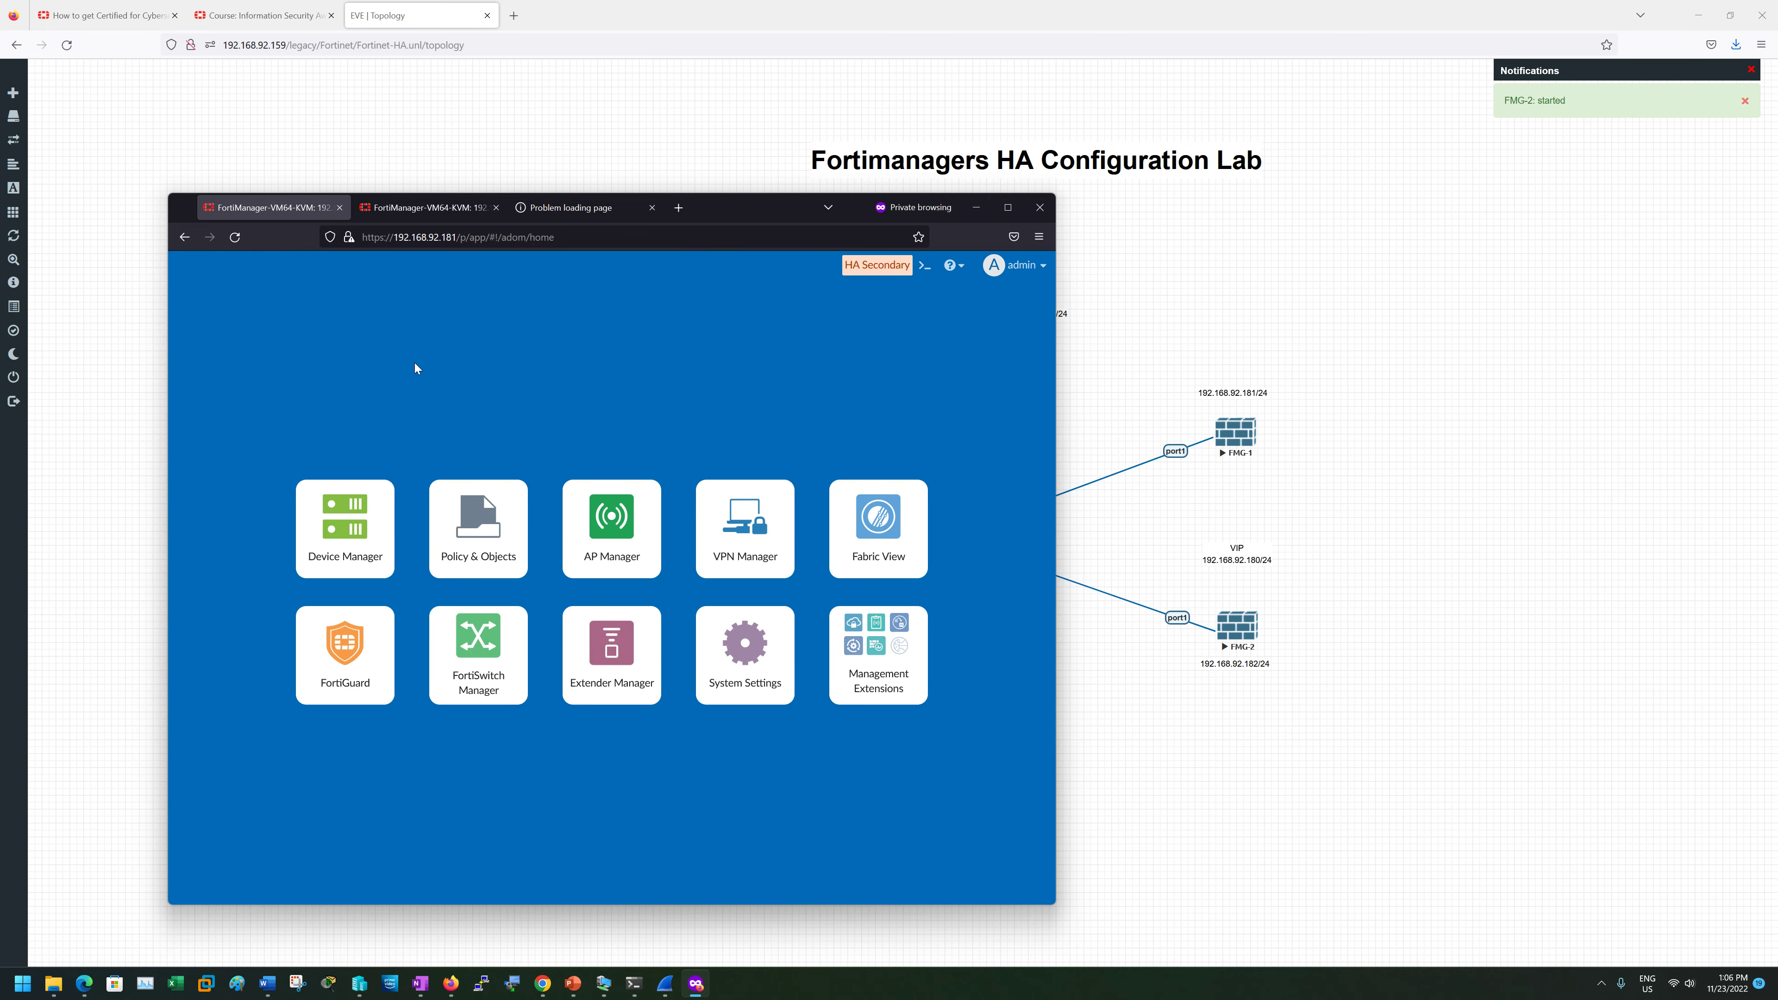
{"action": "left_click", "coordinate": [732, 636]}
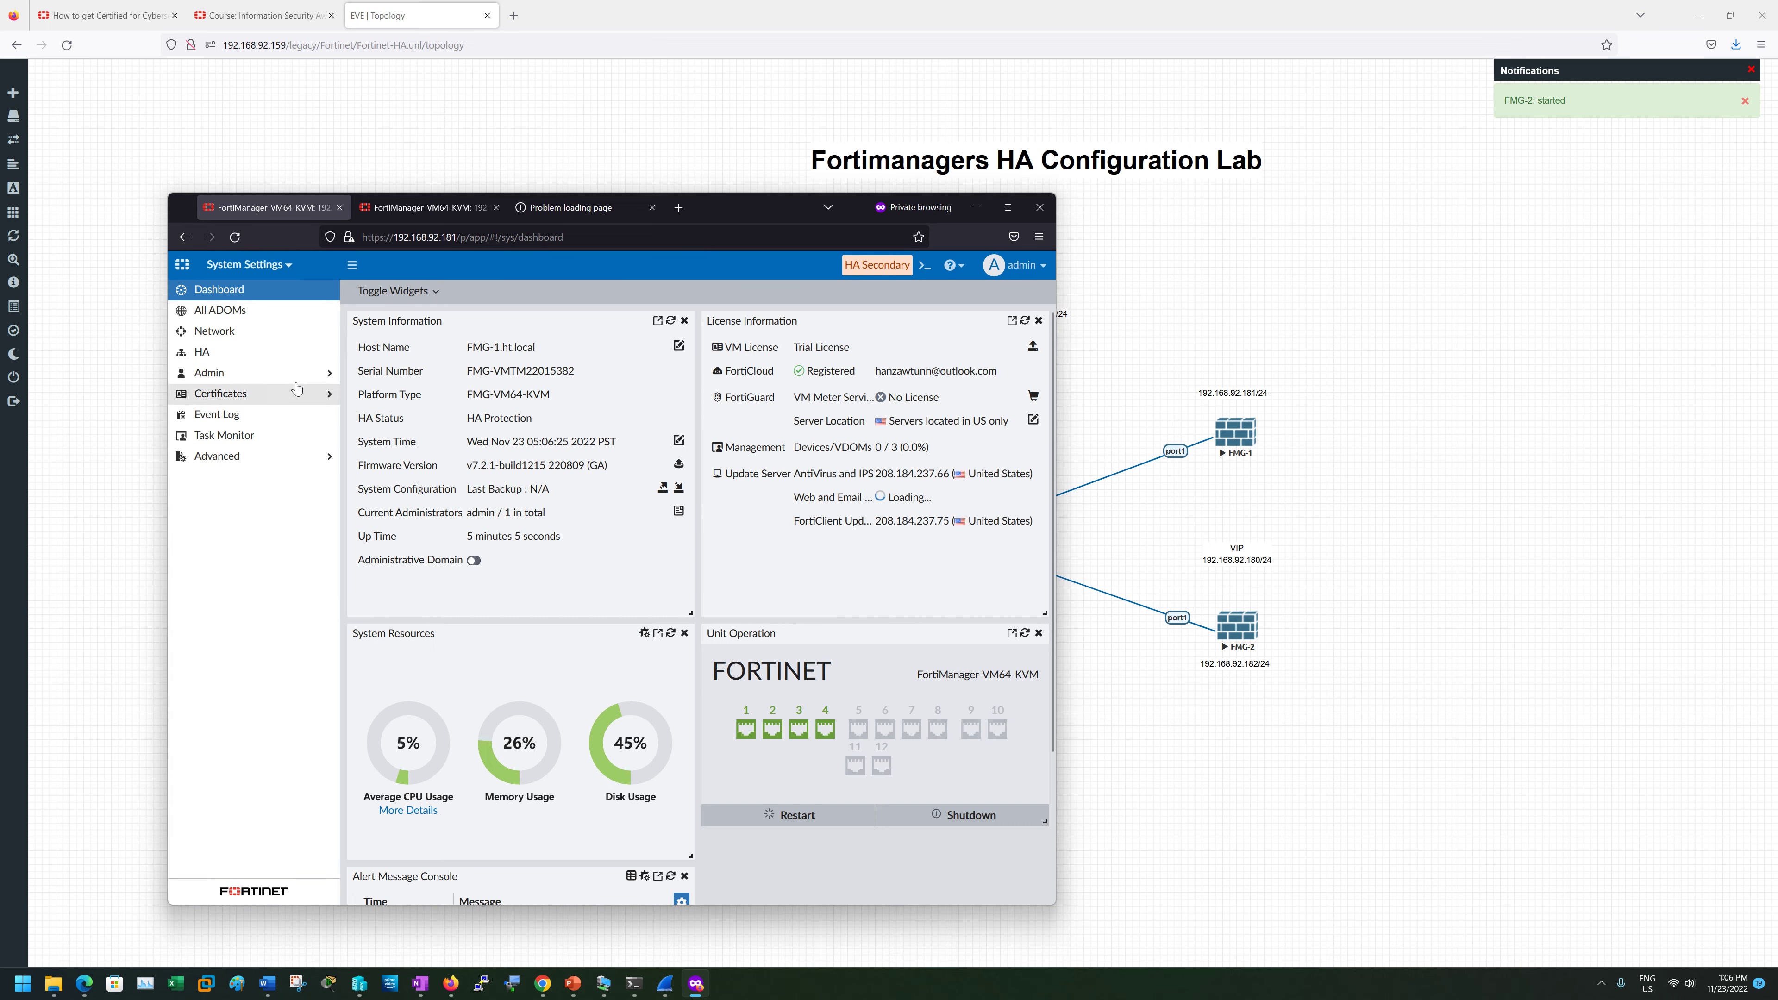
{"action": "left_click", "coordinate": [214, 354]}
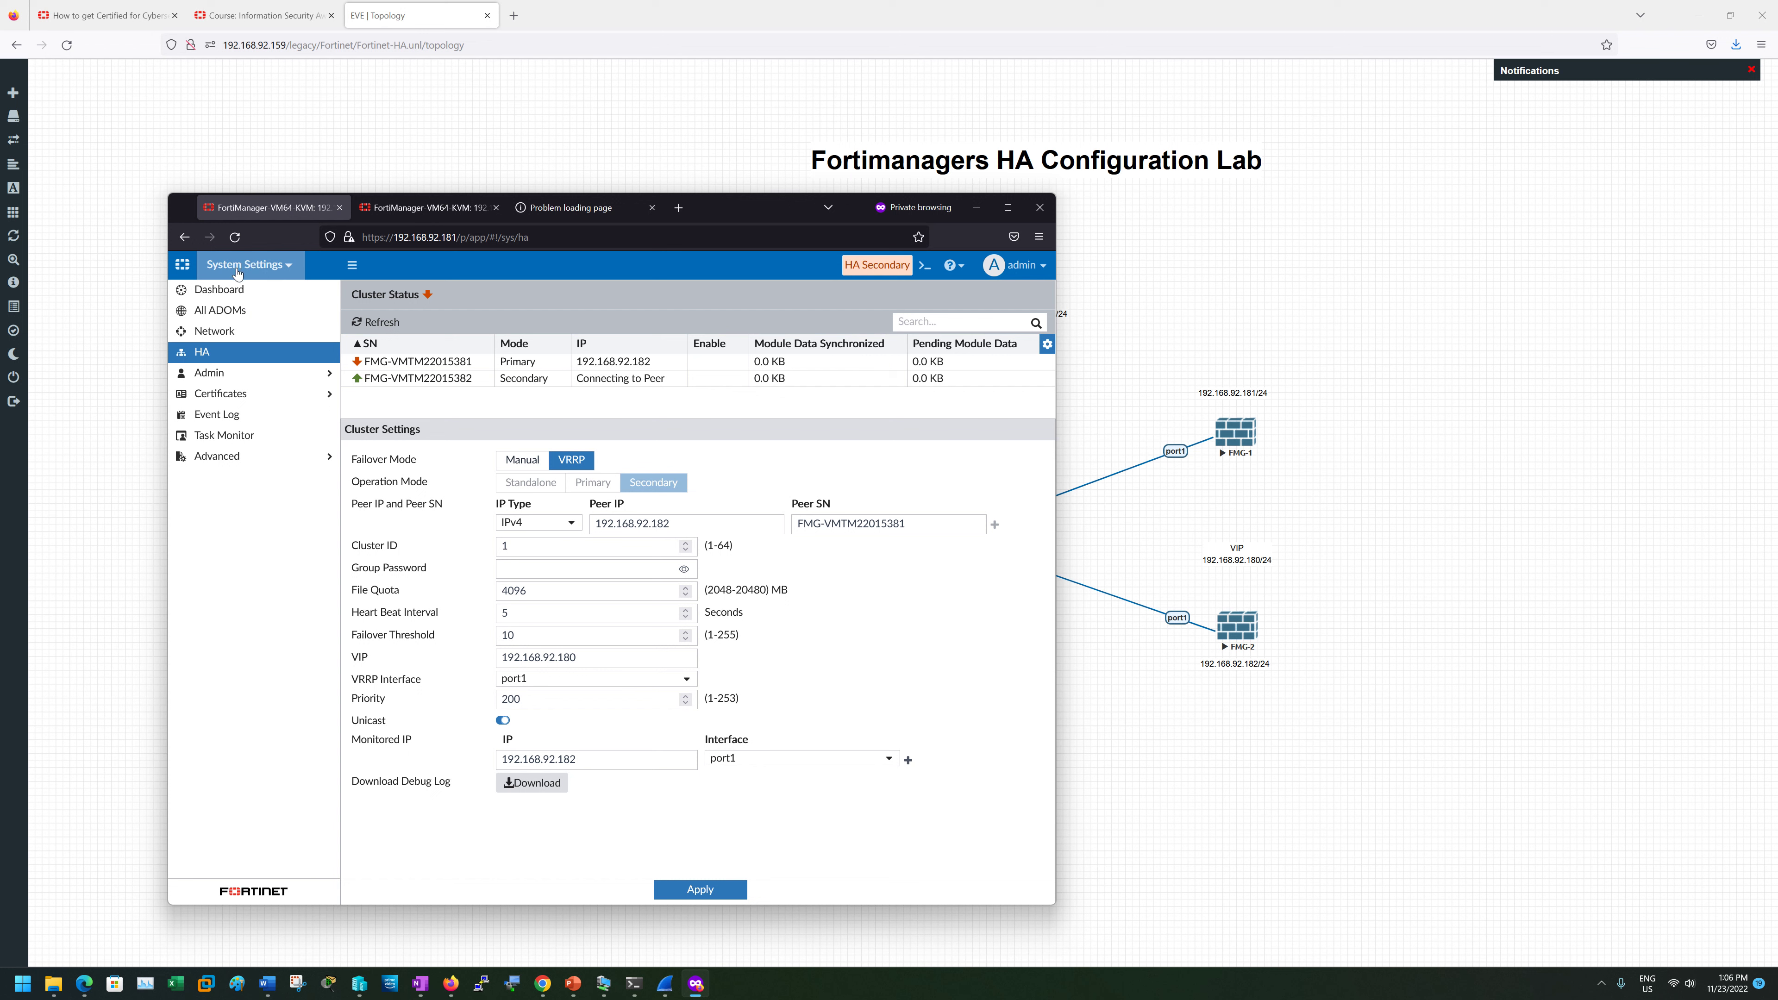
- Close the disconnected FMG-2 (192.168.92.182) tab and reload FMG-1's HA page twice
{"action": "left_click", "coordinate": [425, 208]}
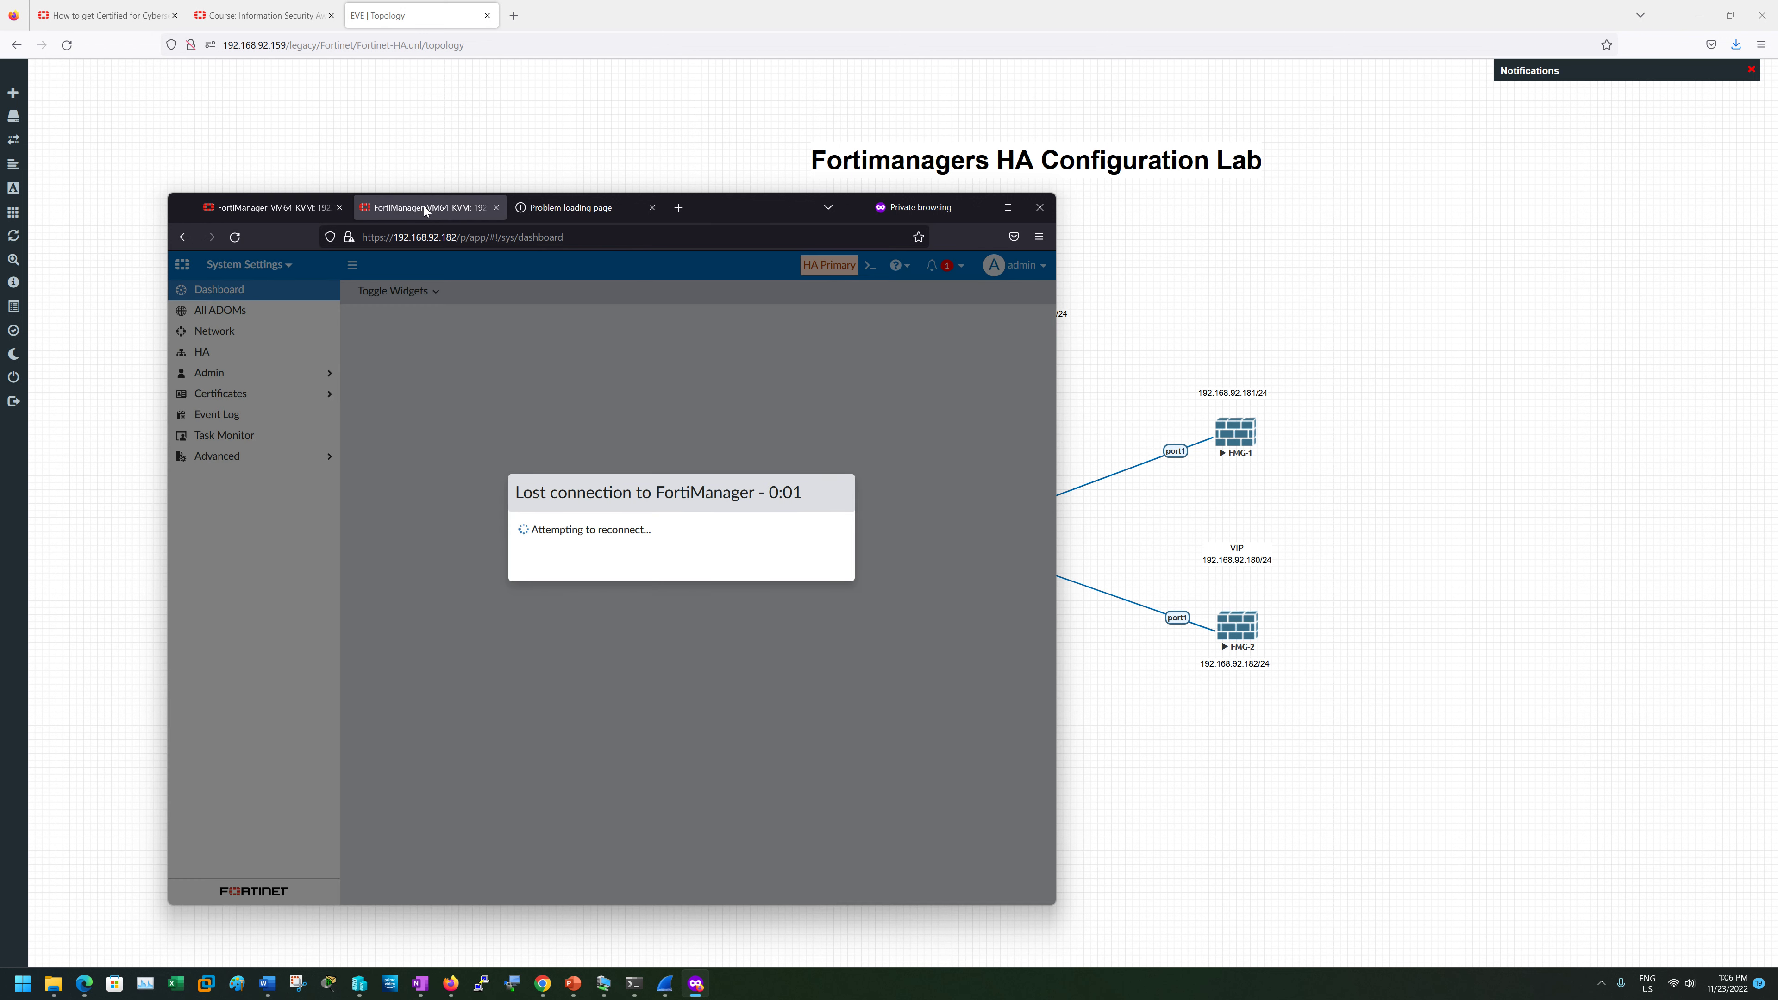
{"action": "left_click", "coordinate": [496, 208]}
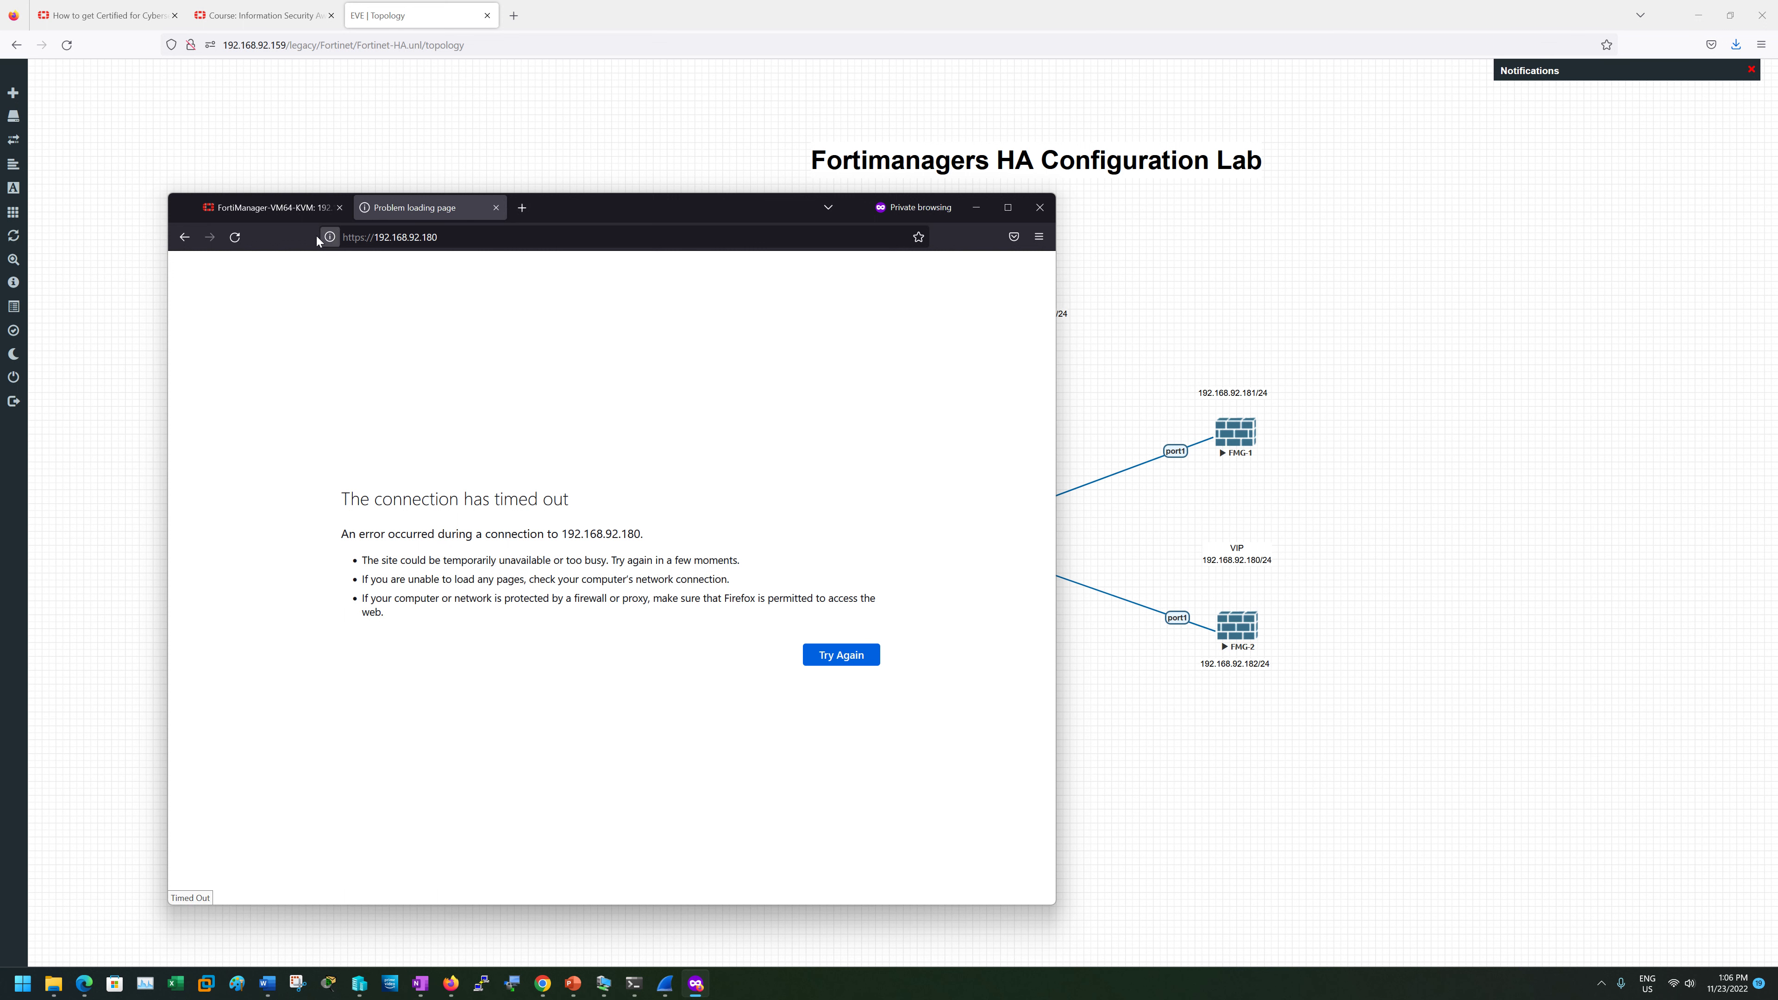
{"action": "left_click", "coordinate": [250, 210]}
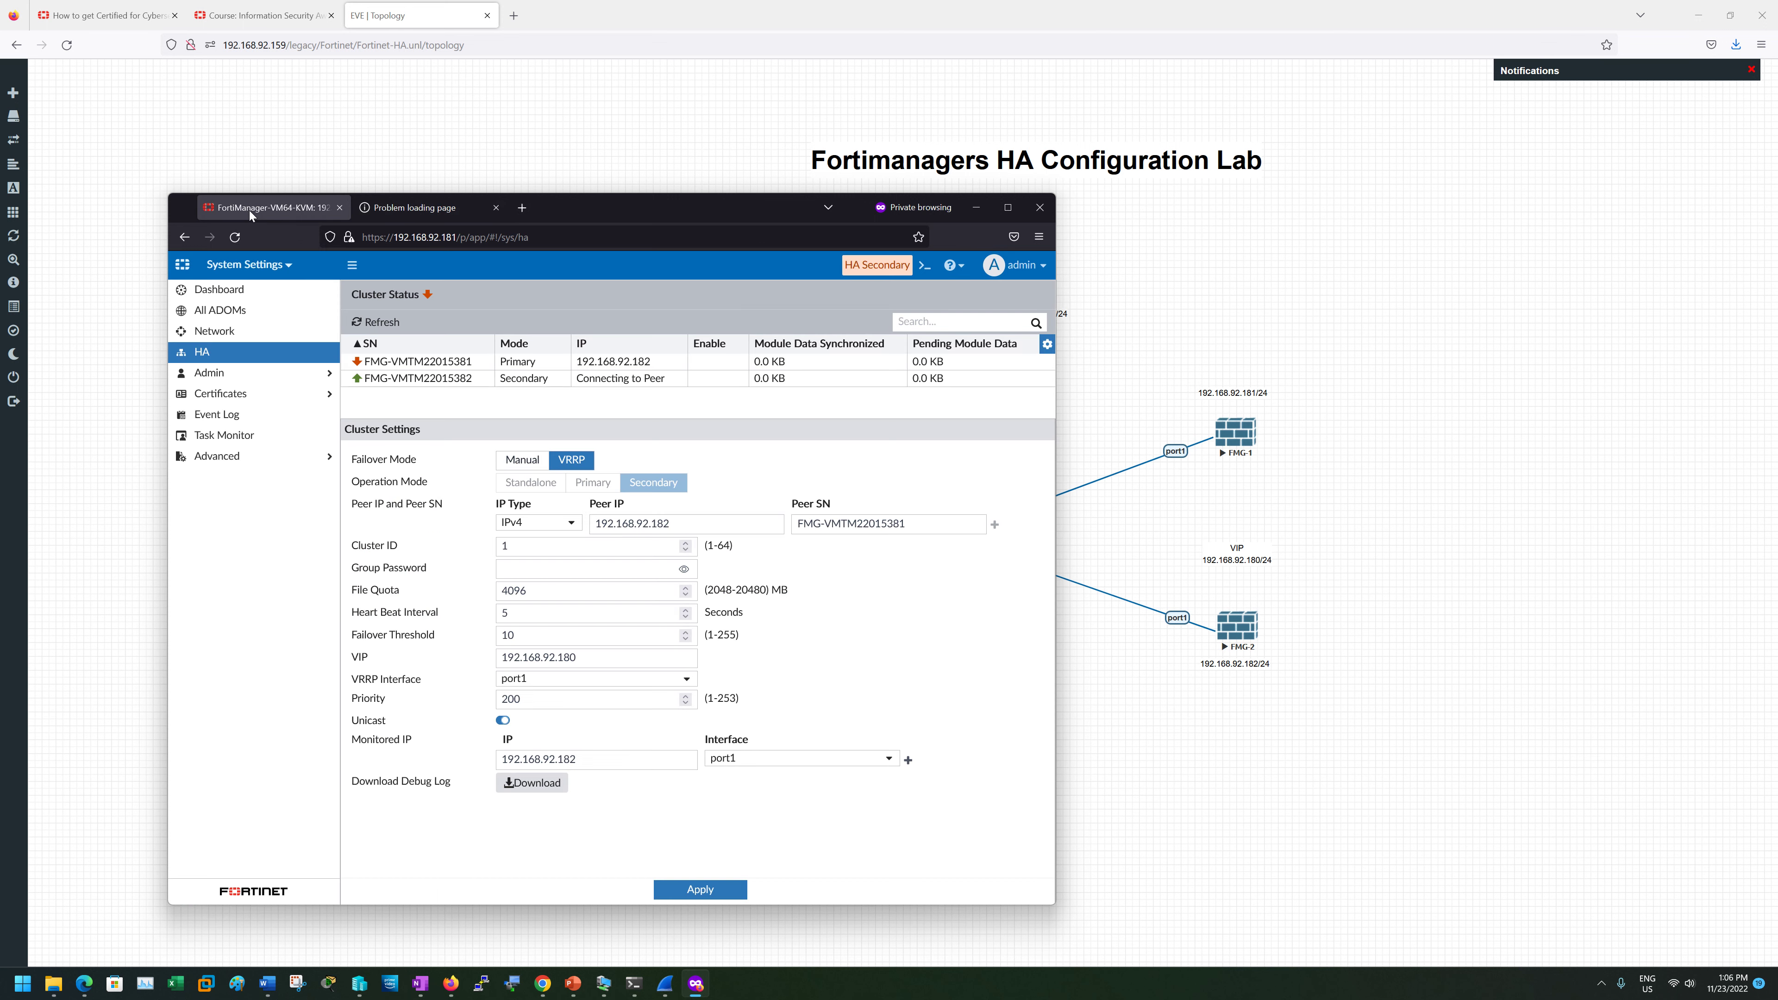
{"action": "left_click", "coordinate": [235, 238]}
{"action": "left_click", "coordinate": [240, 245]}
- Return to FMG-1's HA cluster page via the settings menu and refresh the status table
{"action": "left_click", "coordinate": [210, 372]}
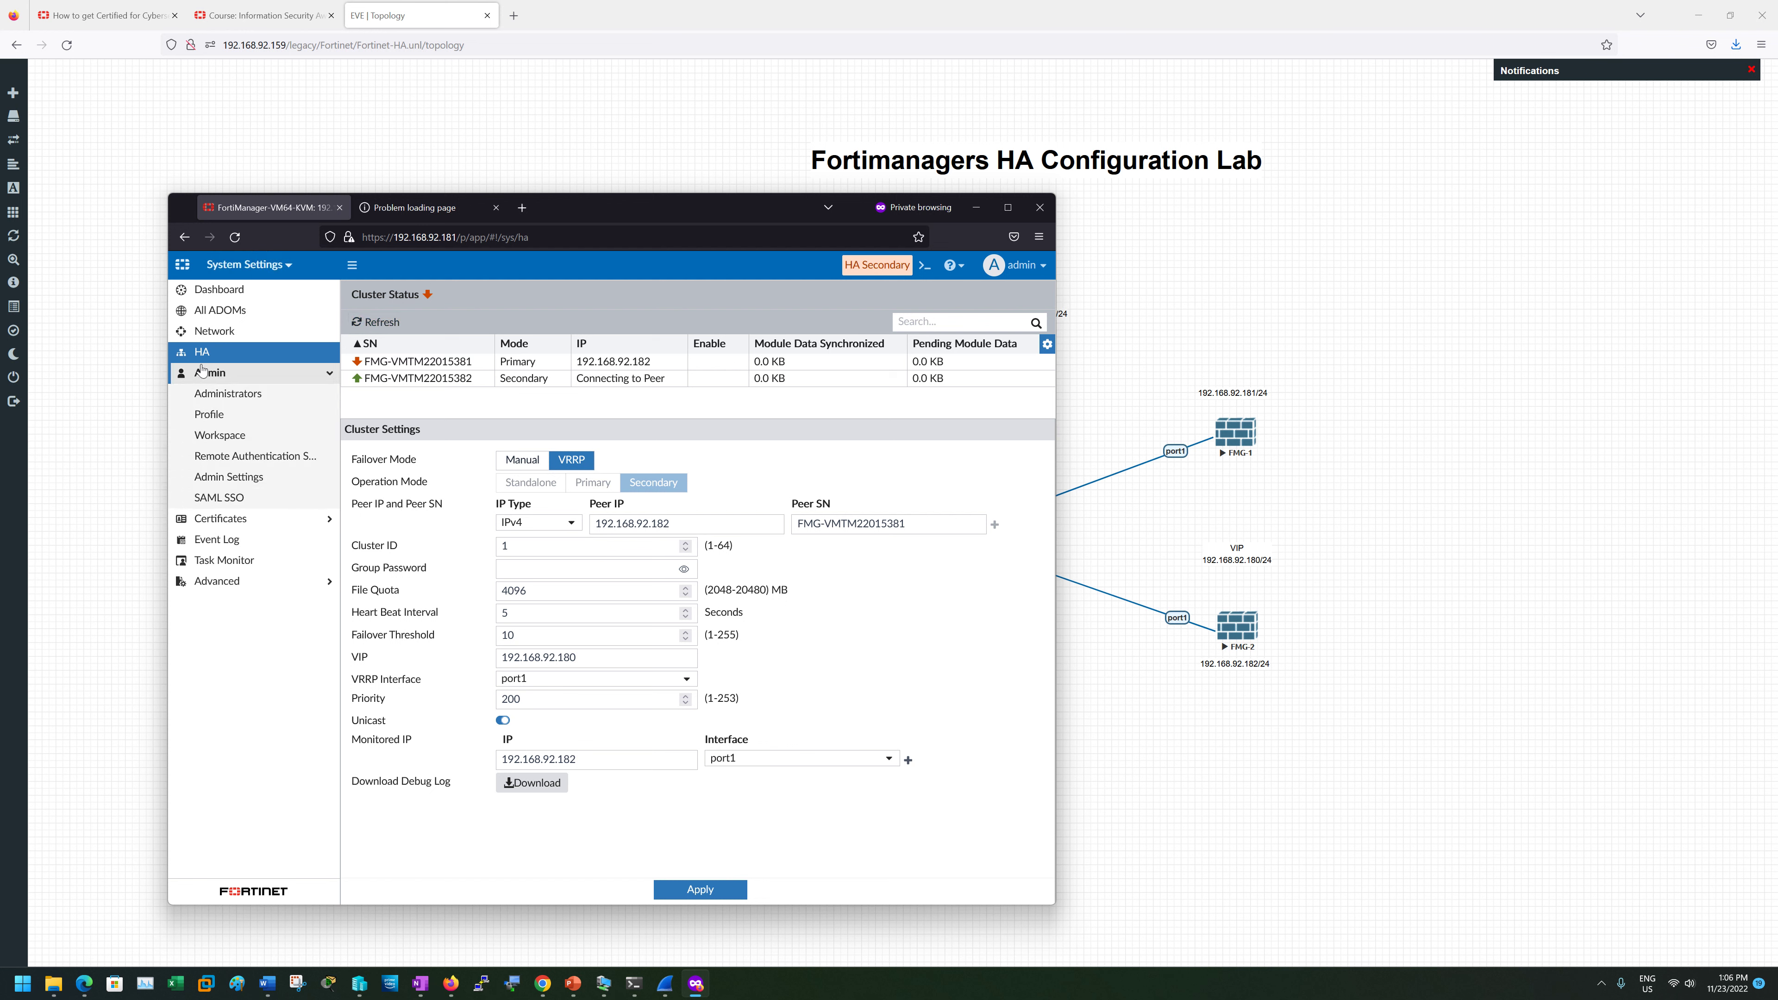
{"action": "left_click", "coordinate": [219, 332]}
{"action": "left_click", "coordinate": [206, 351]}
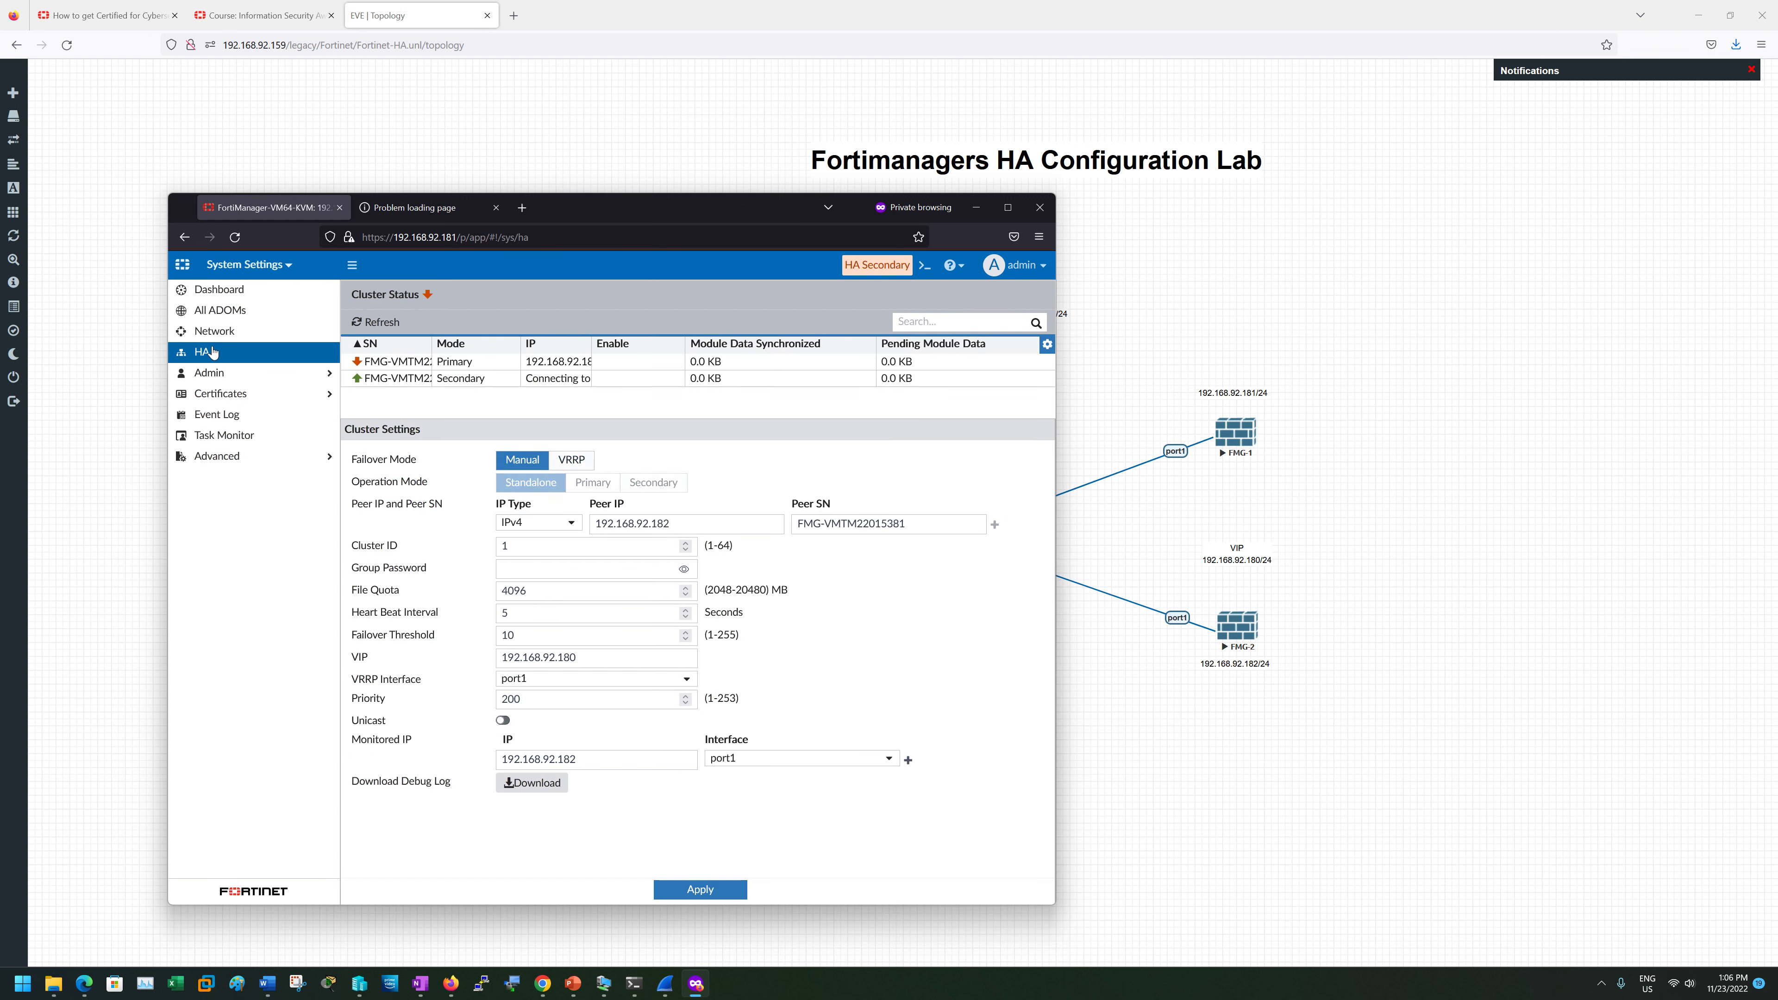
{"action": "left_click", "coordinate": [383, 329]}
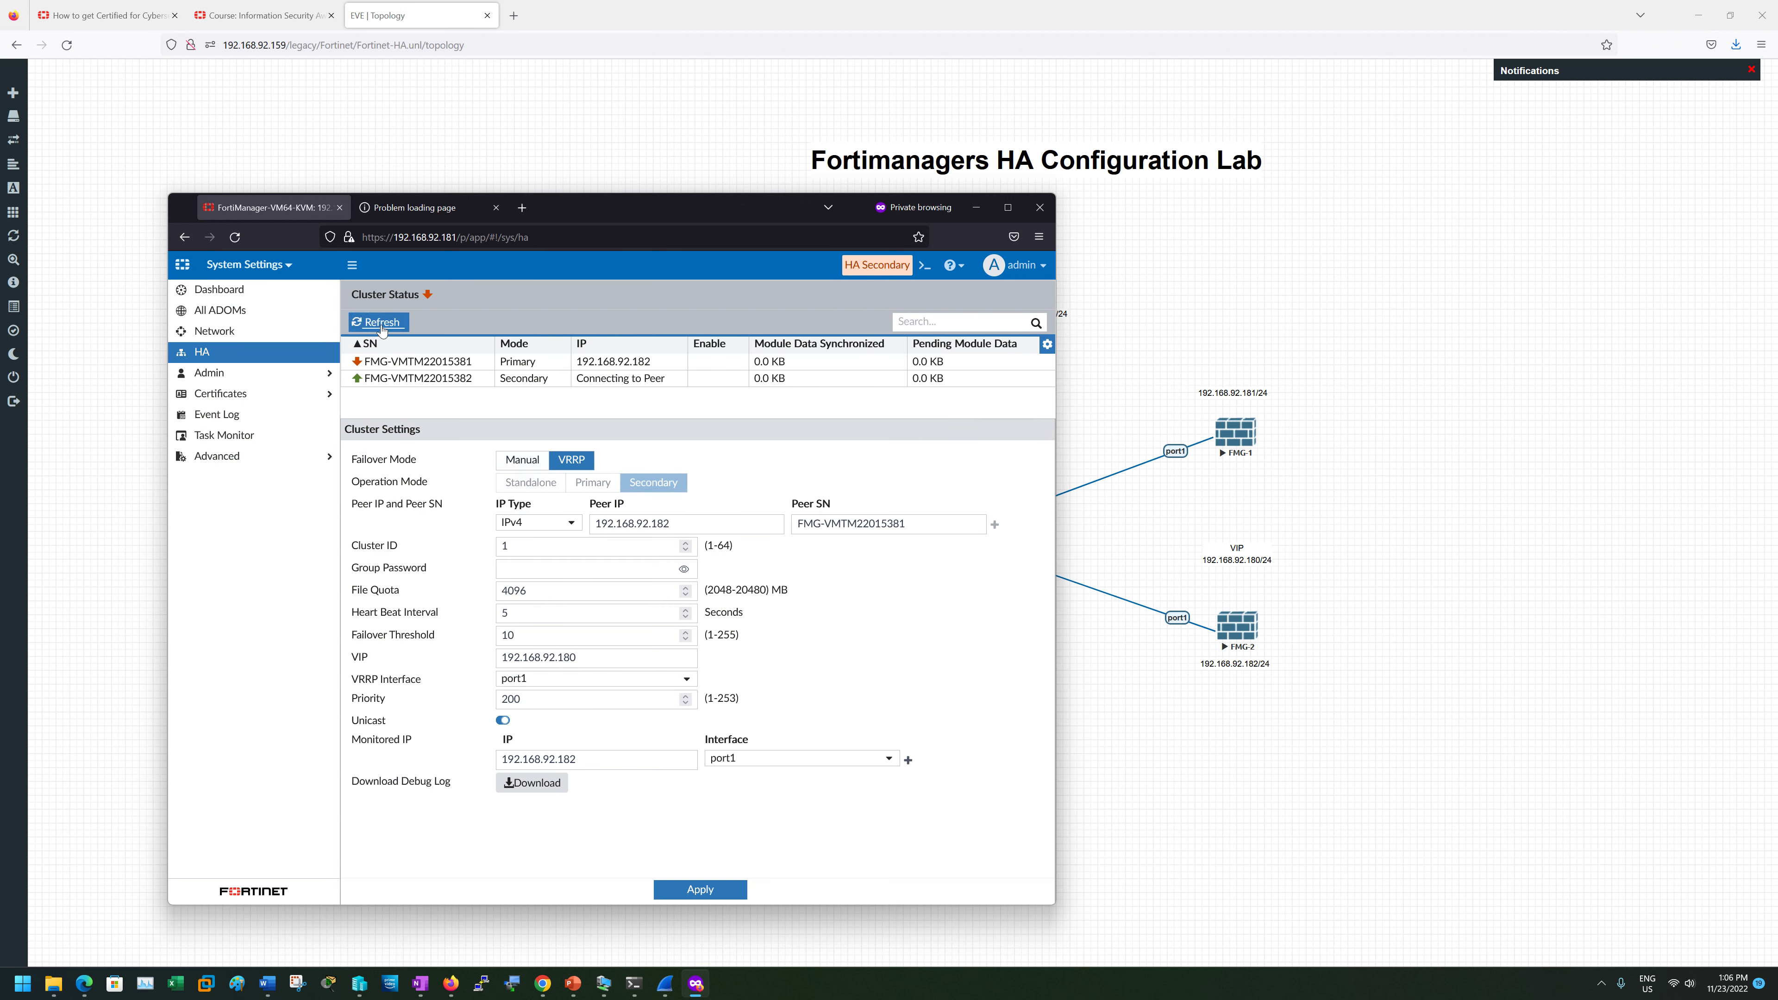
{"action": "left_click", "coordinate": [382, 330]}
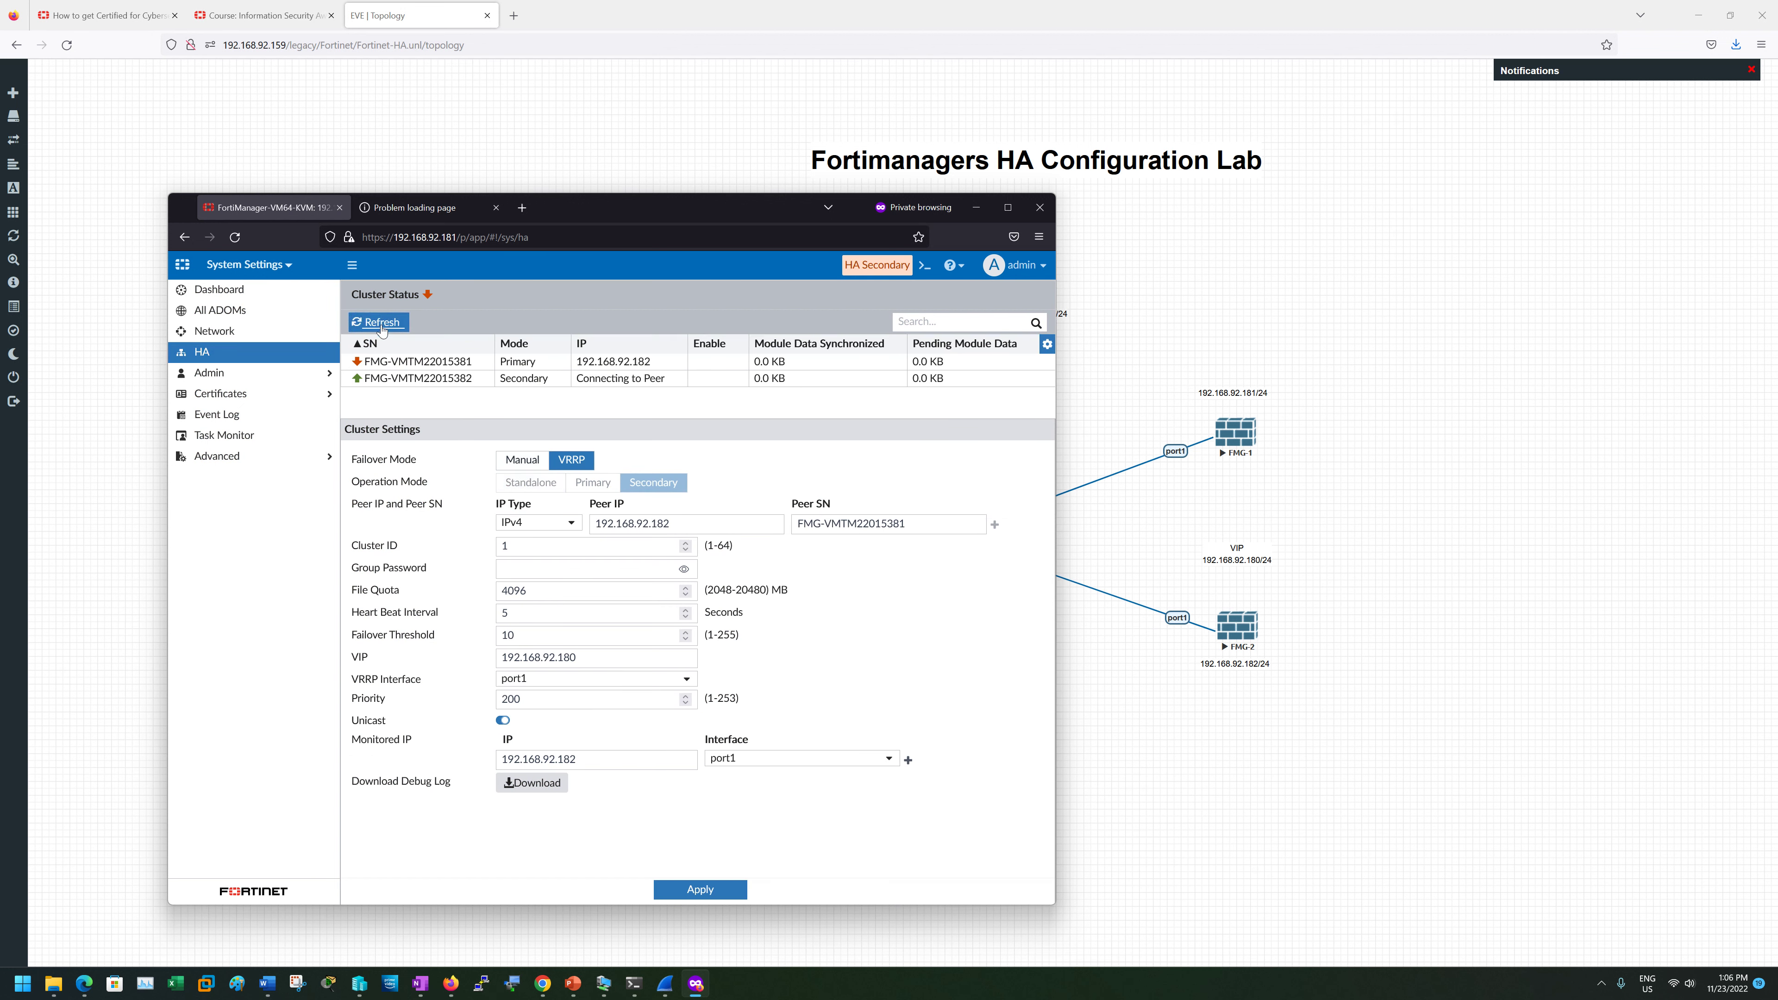
- Check the VIP 192.168.92.180 tab, then reload FMG-1's HA page until it shows HA Primary
{"action": "left_click", "coordinate": [409, 207]}
{"action": "left_click", "coordinate": [270, 207]}
{"action": "left_click", "coordinate": [236, 238]}
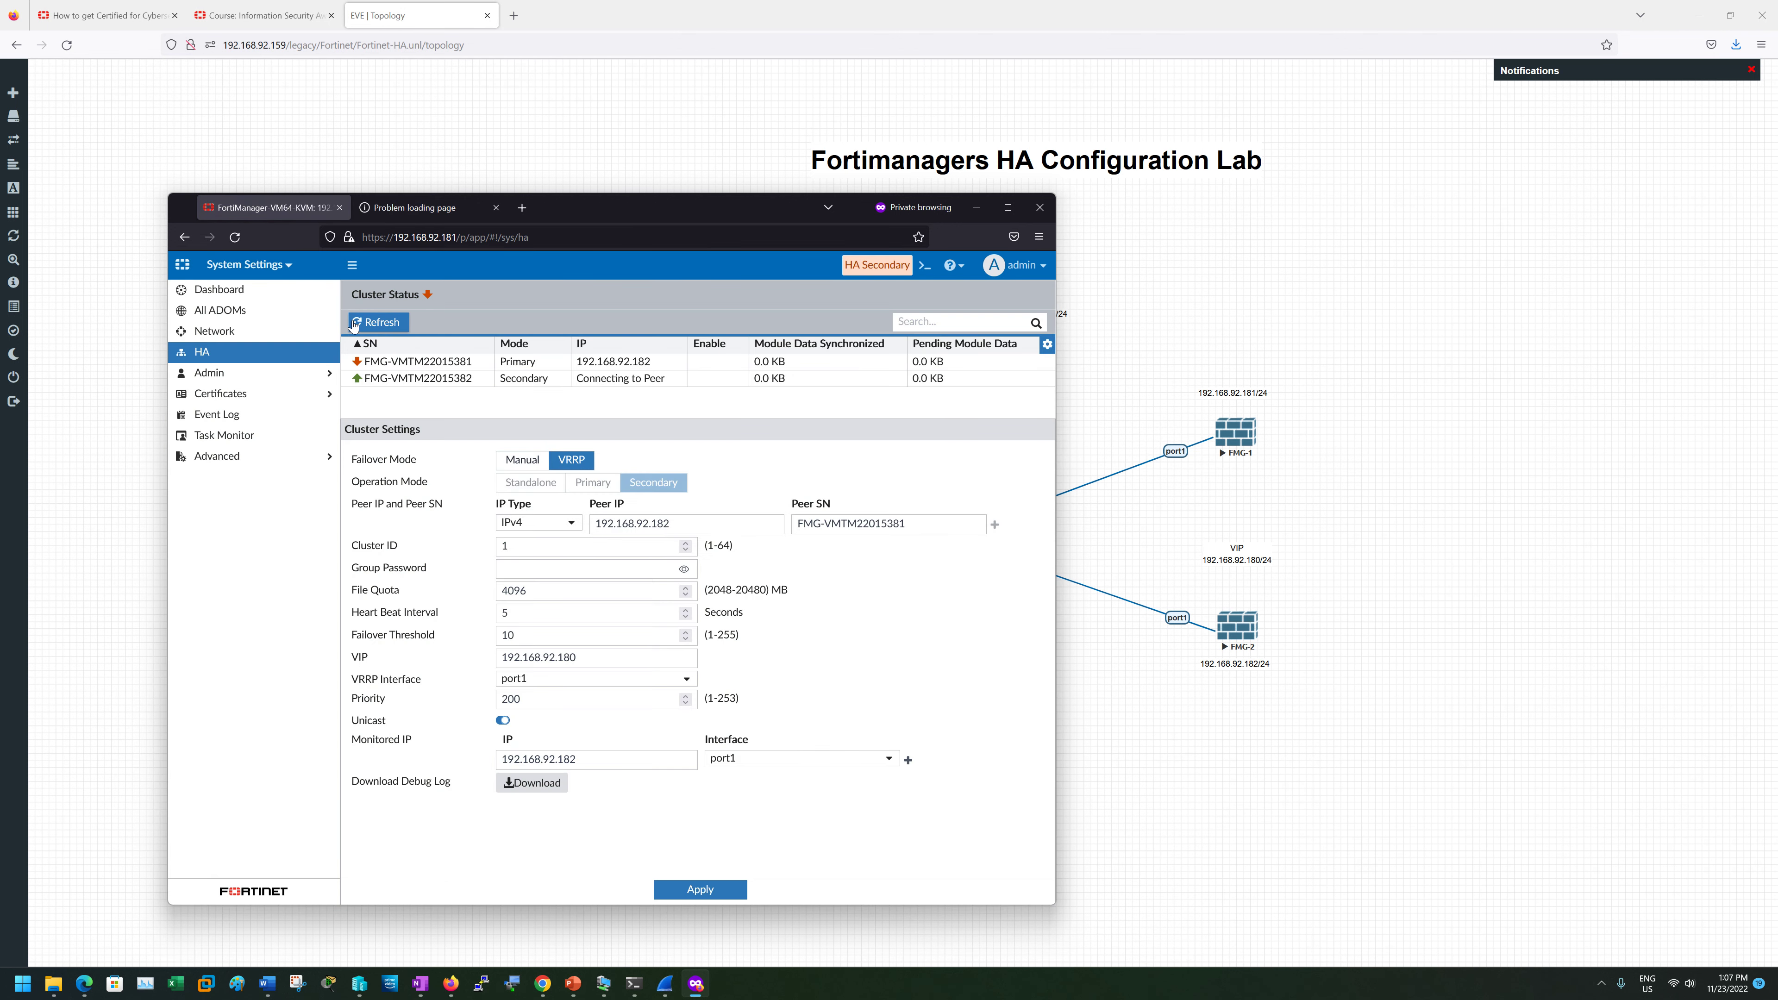
{"action": "left_click", "coordinate": [353, 323]}
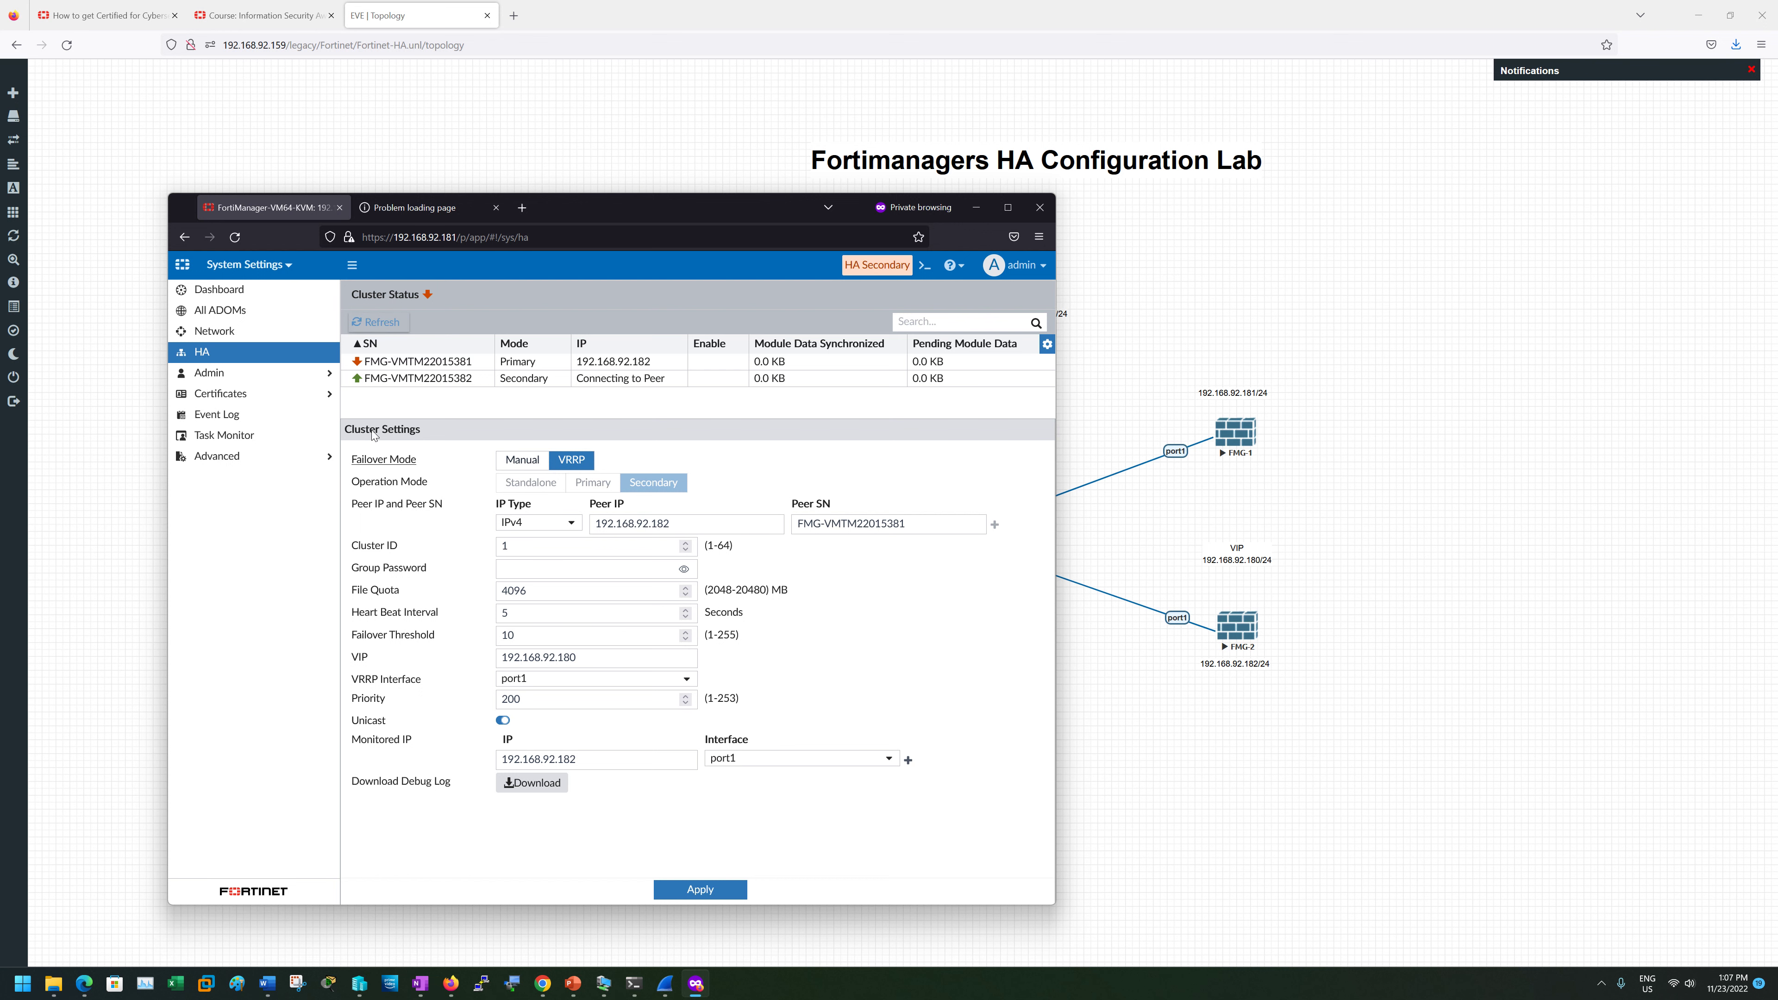
{"action": "left_click", "coordinate": [240, 245]}
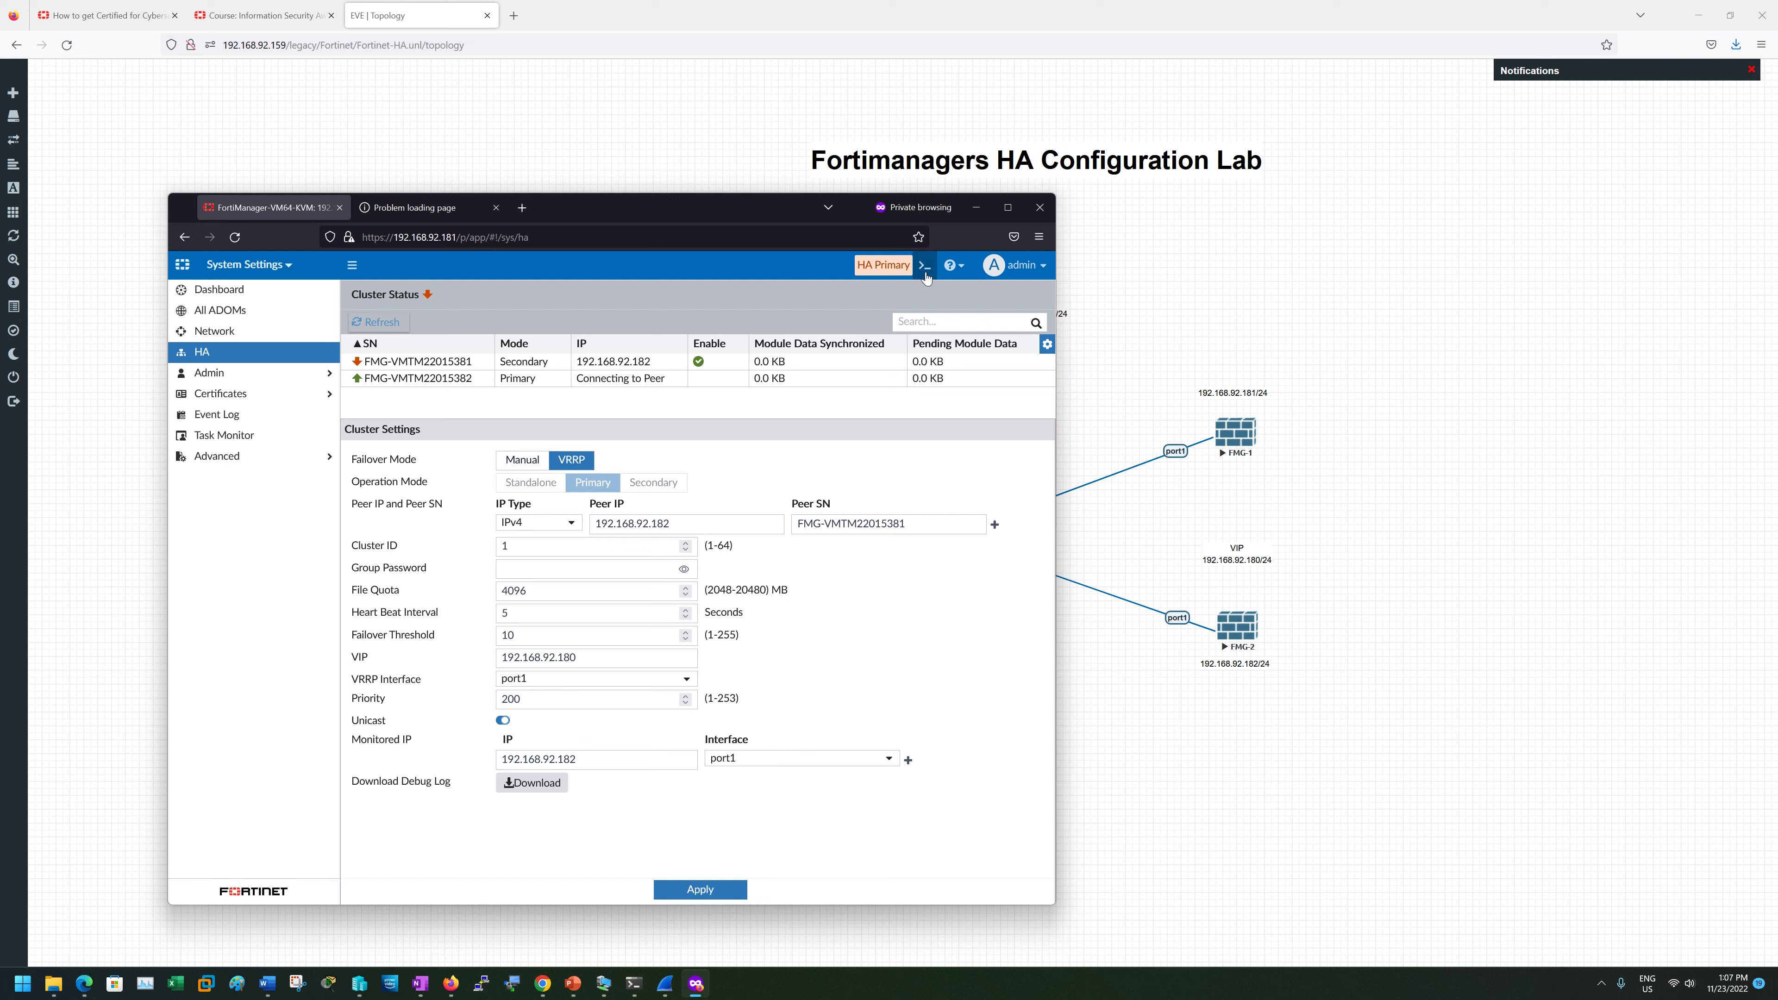
{"action": "left_click", "coordinate": [429, 209]}
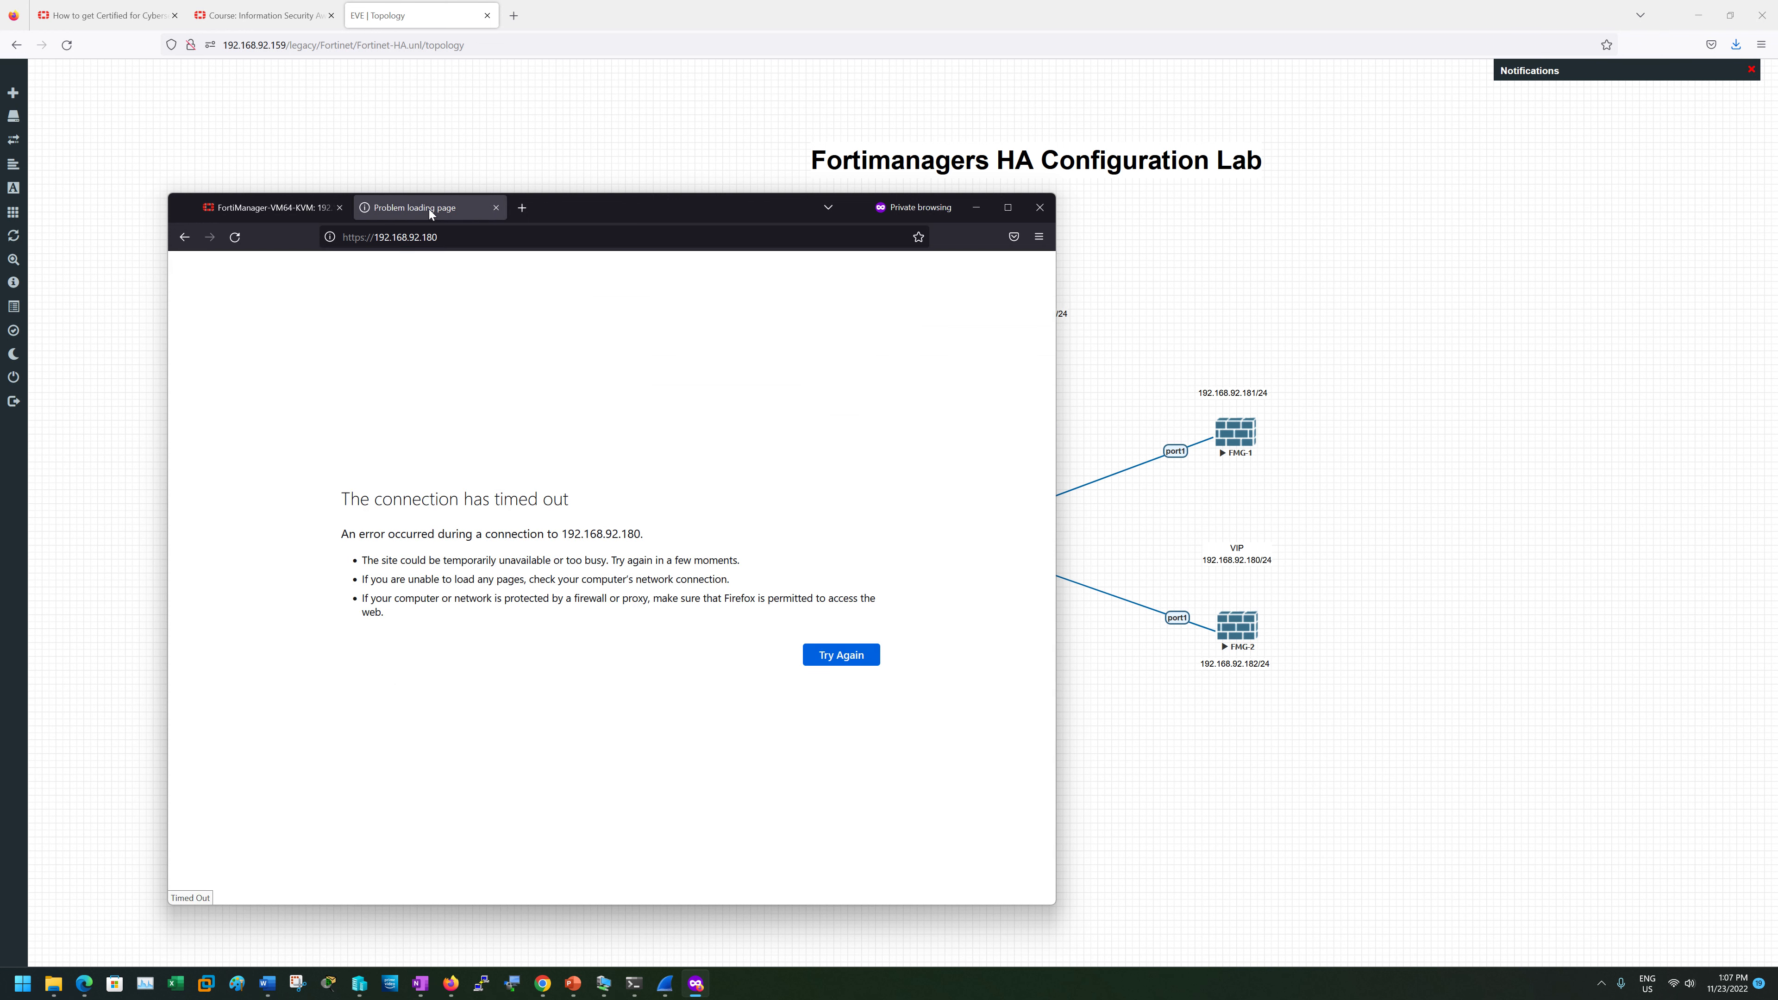
{"action": "left_click", "coordinate": [235, 238]}
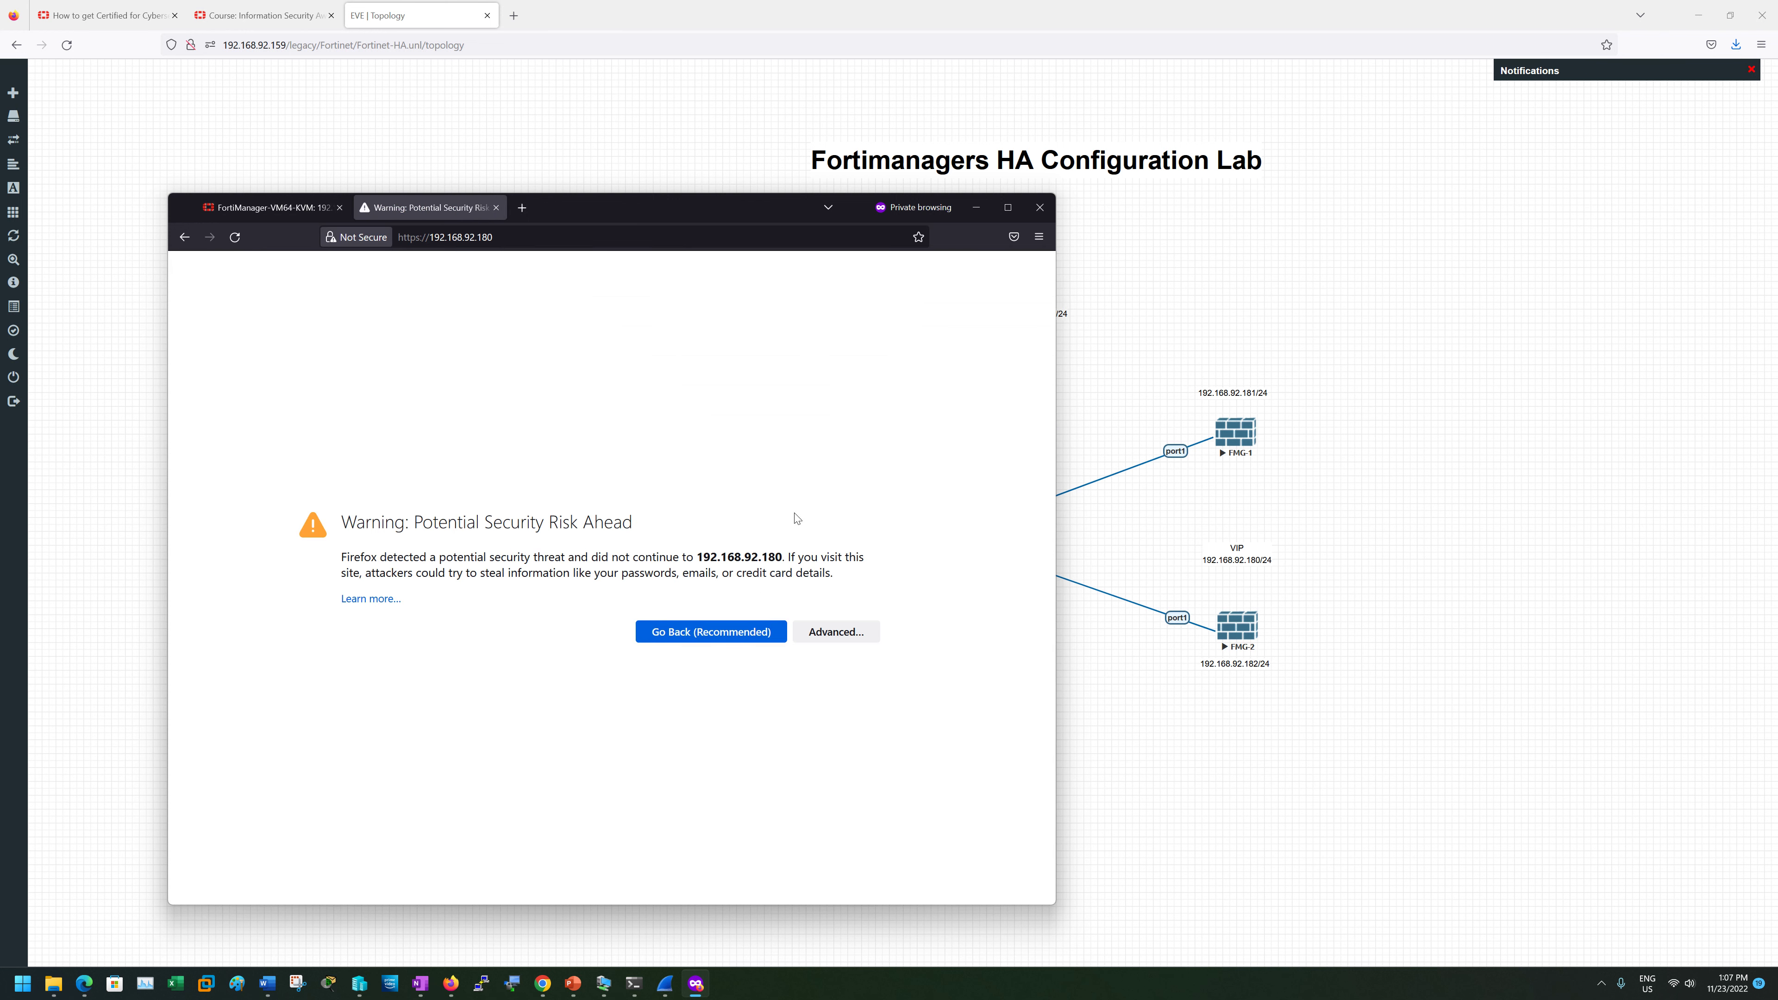
{"action": "left_click", "coordinate": [824, 635]}
{"action": "left_click", "coordinate": [797, 860]}
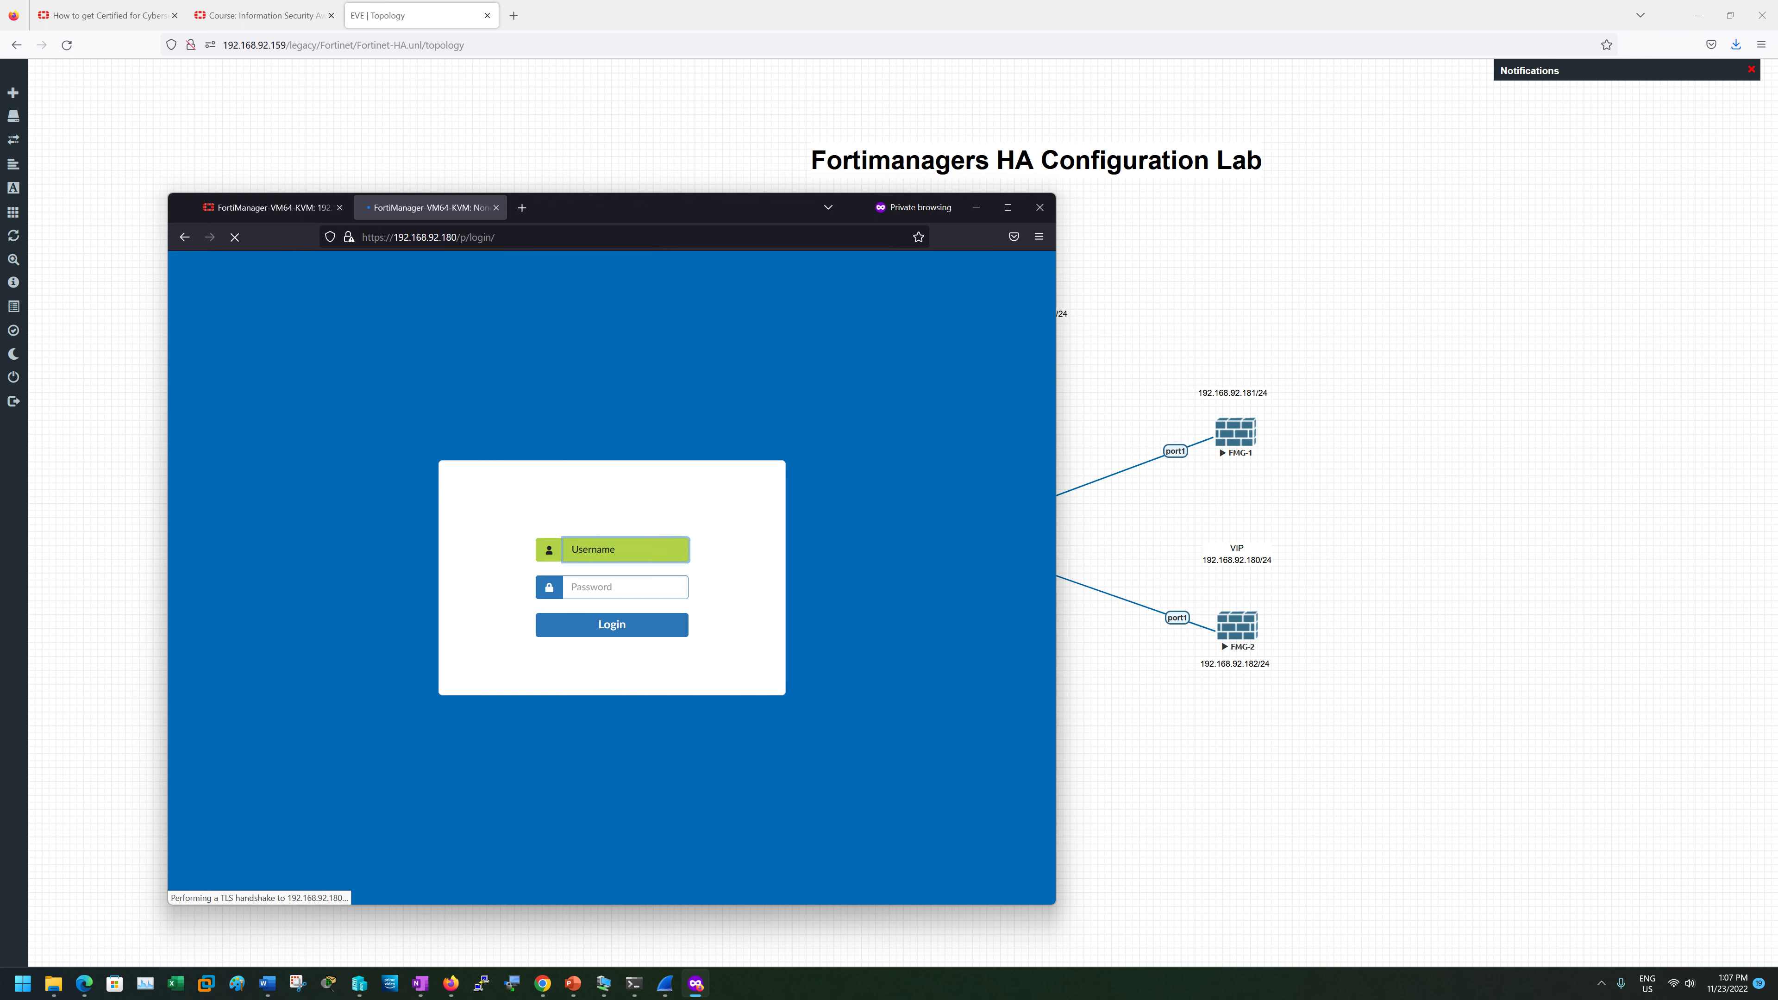
- Log in through the VIP as admin with the account password
{"action": "type", "text": "admi"}
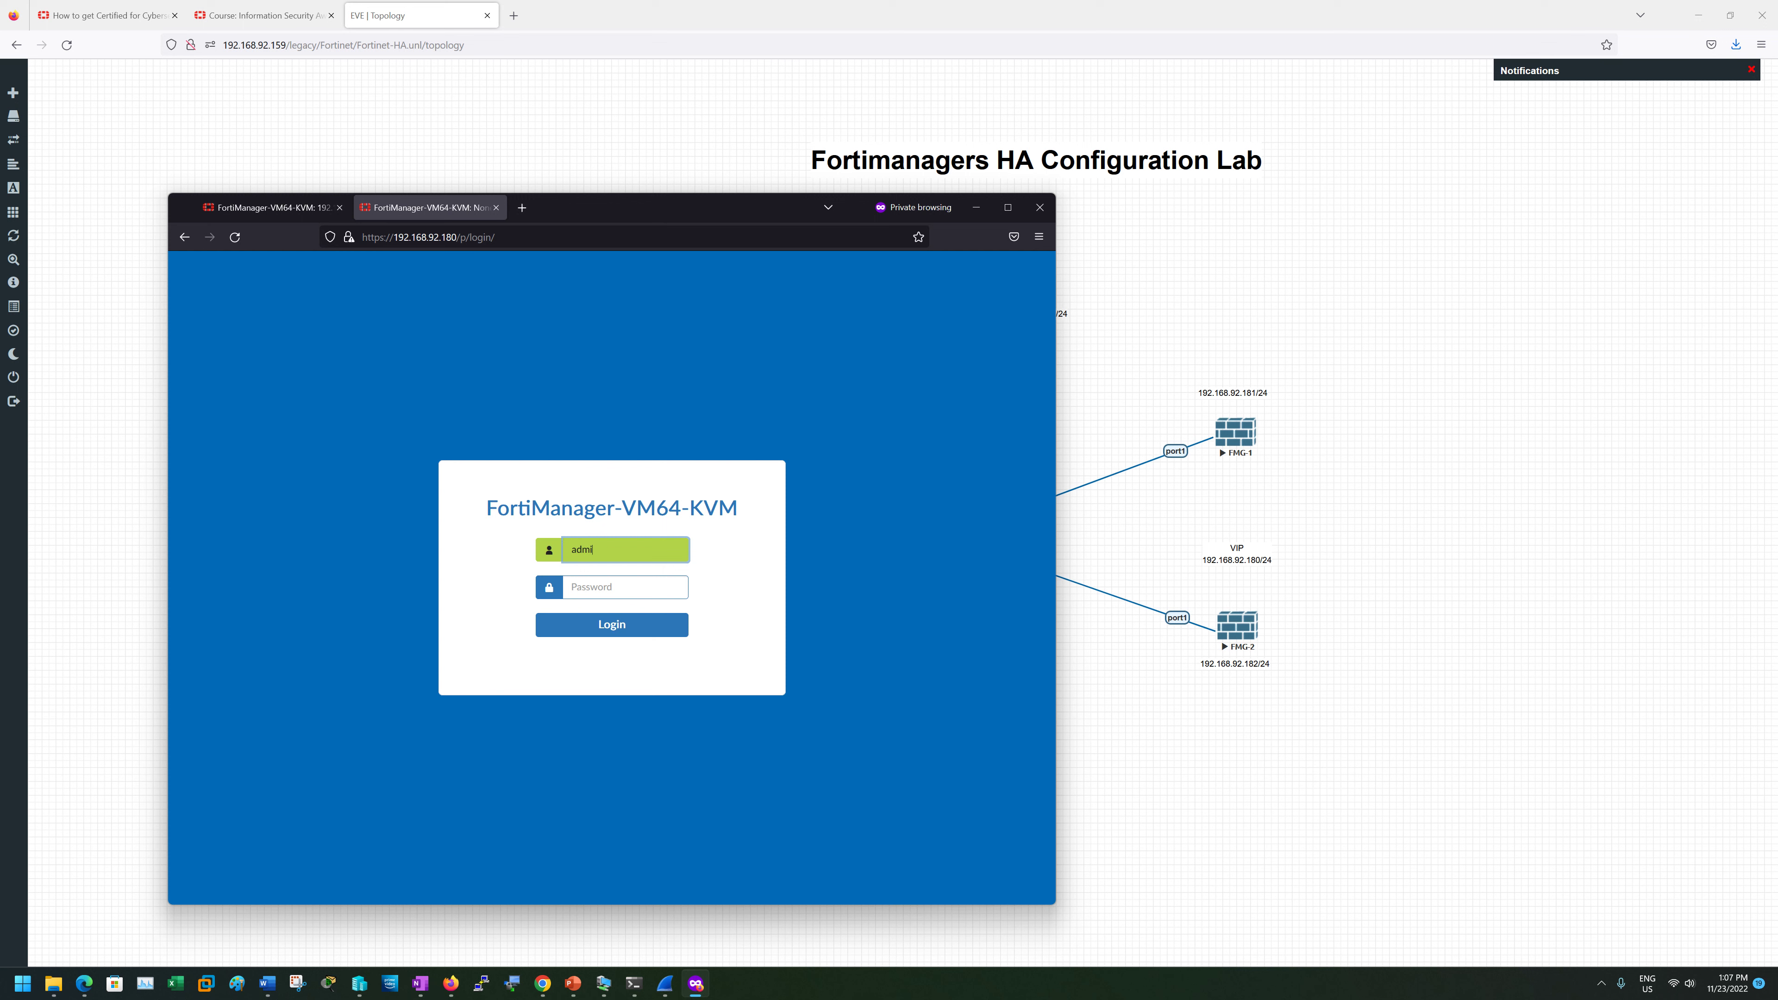
{"action": "type", "text": "n"}
{"action": "key", "text": "Tab"}
{"action": "type", "text": "admin"}
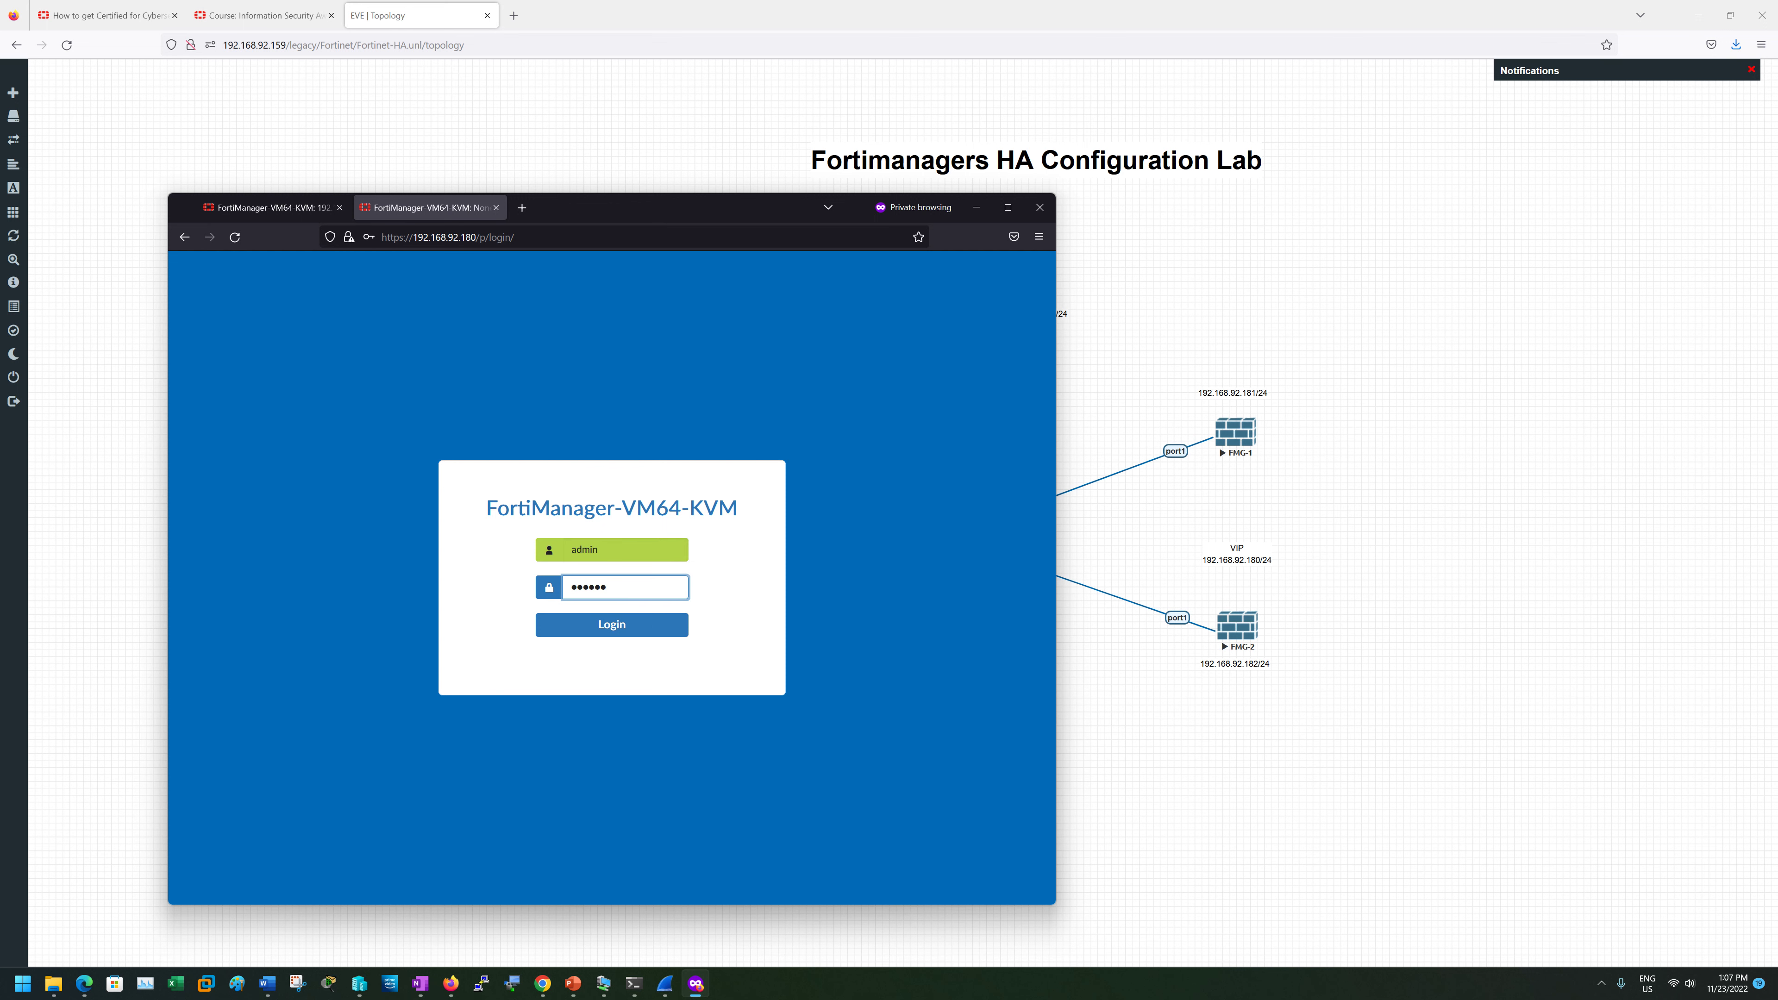
{"action": "type", "text": "23"}
{"action": "left_click", "coordinate": [672, 624]}
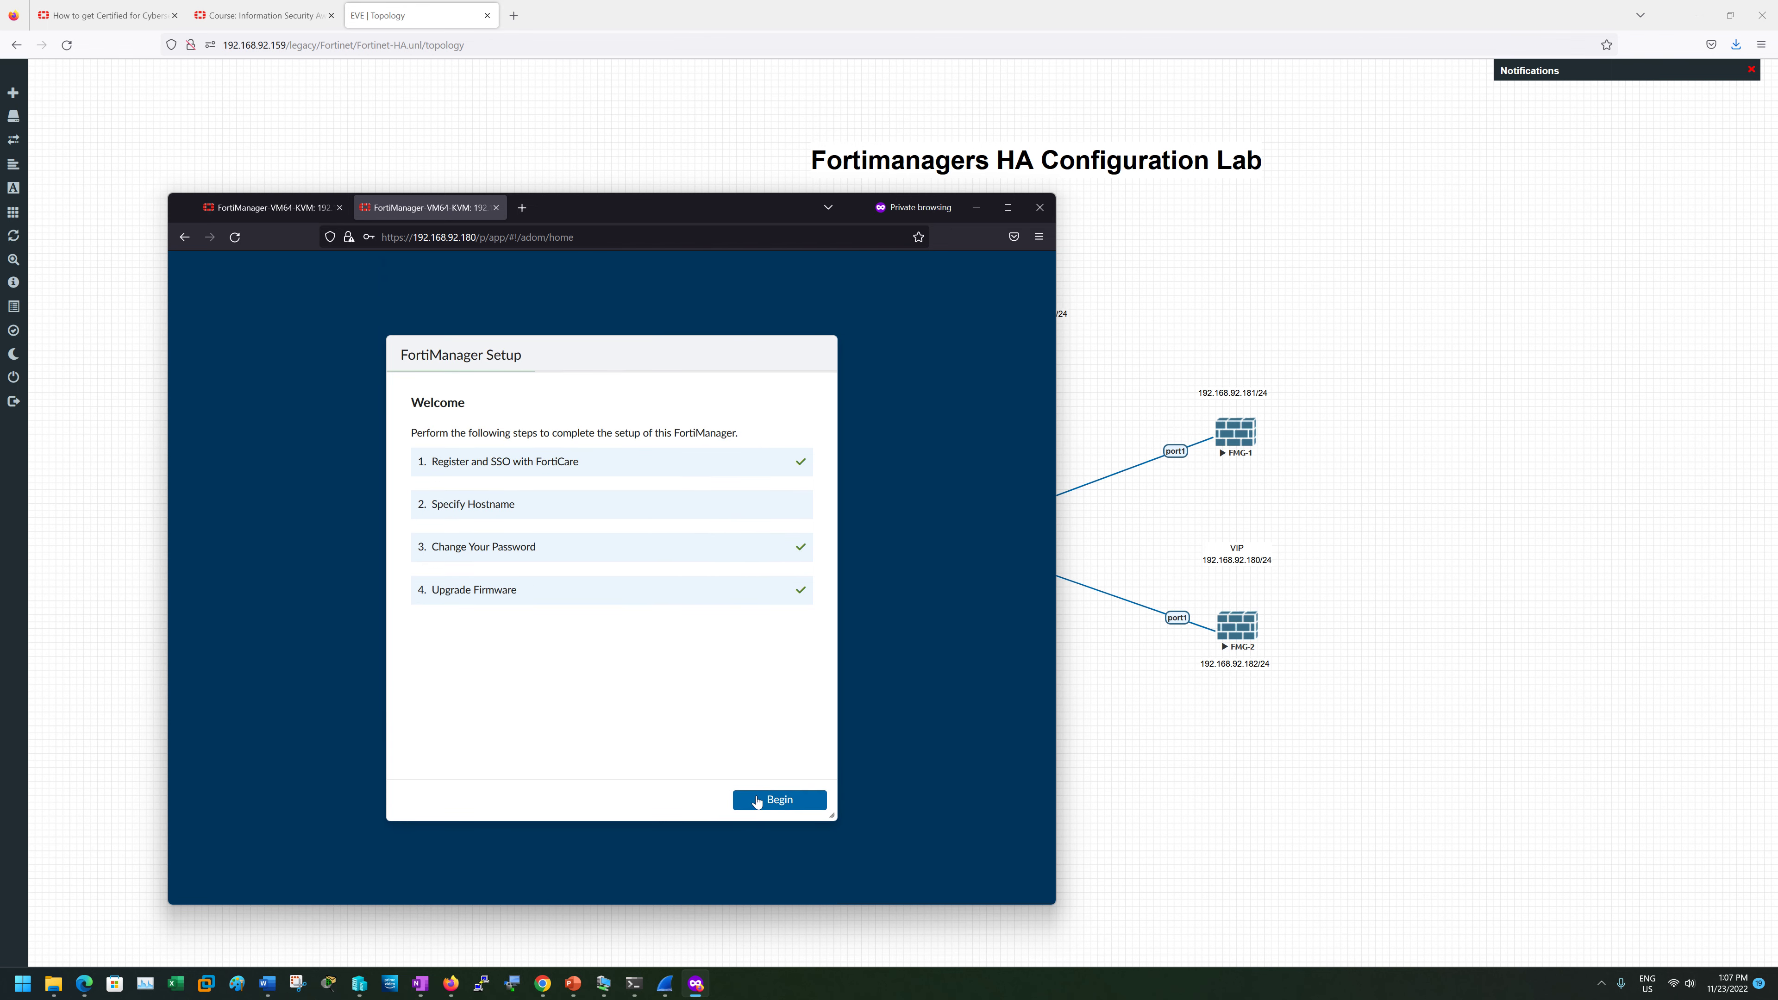
- Skip the setup wizard and confirm System Settings shows host name FMG-1.ht.local
{"action": "left_click", "coordinate": [756, 799]}
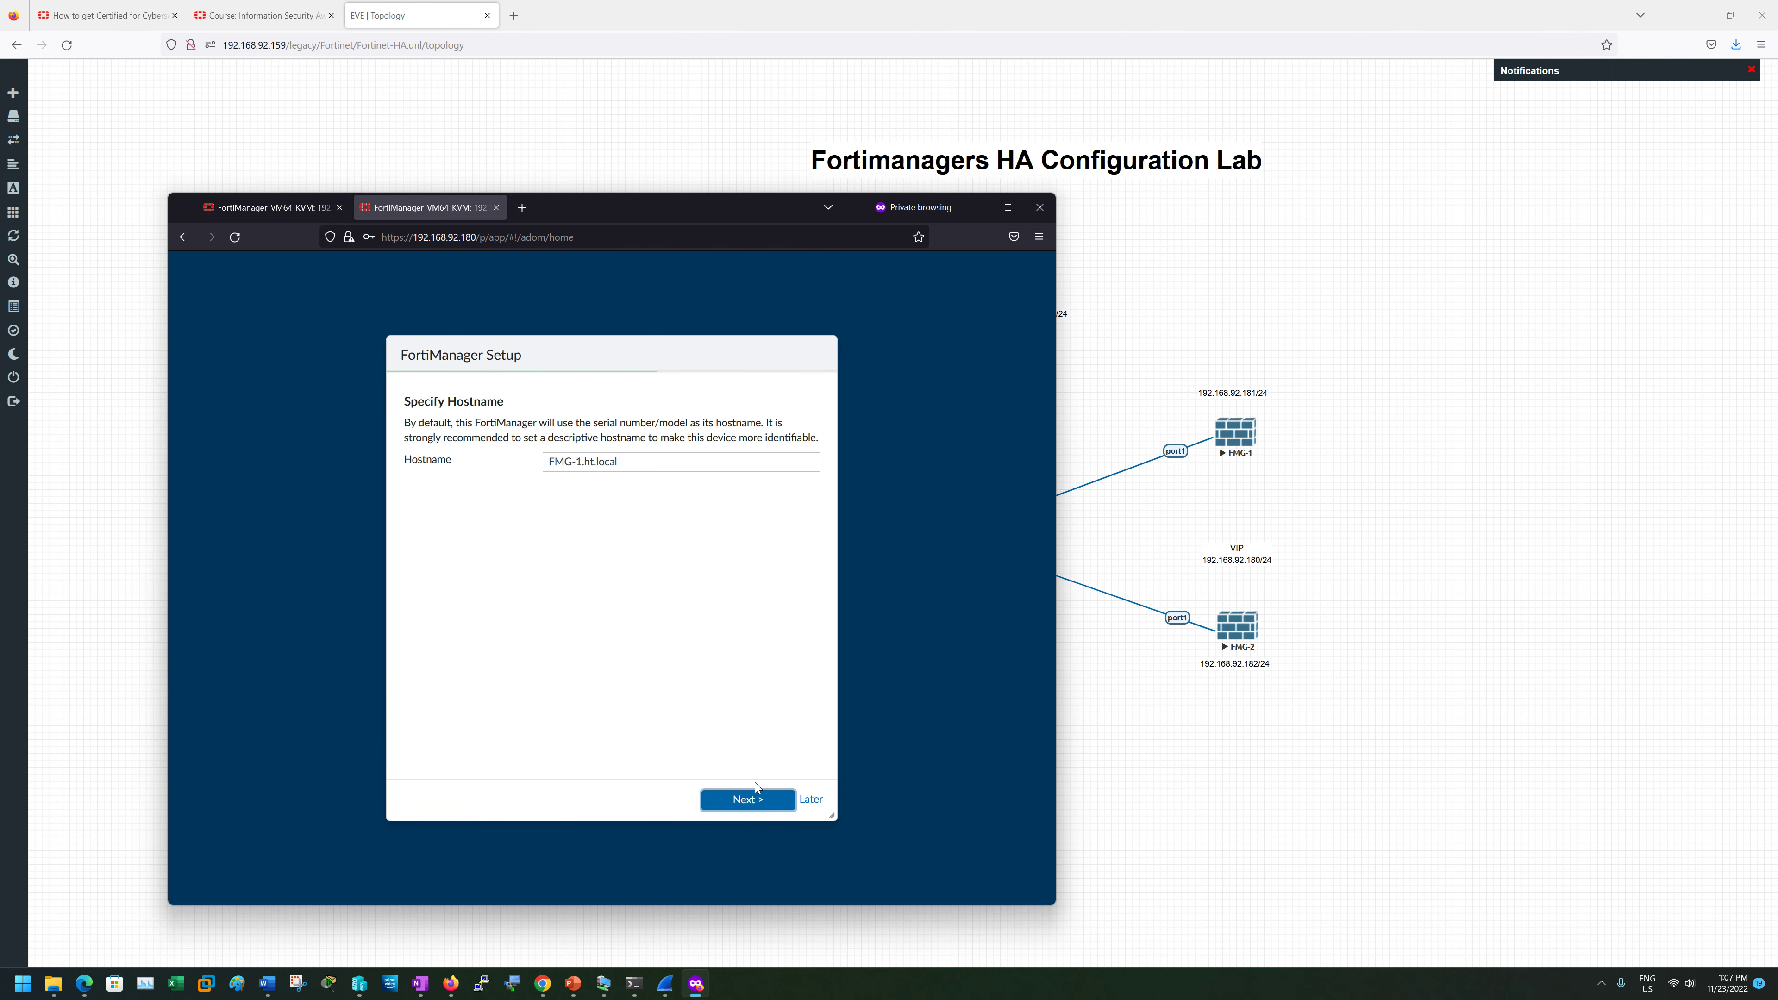
{"action": "left_click", "coordinate": [751, 798]}
{"action": "left_click", "coordinate": [809, 802]}
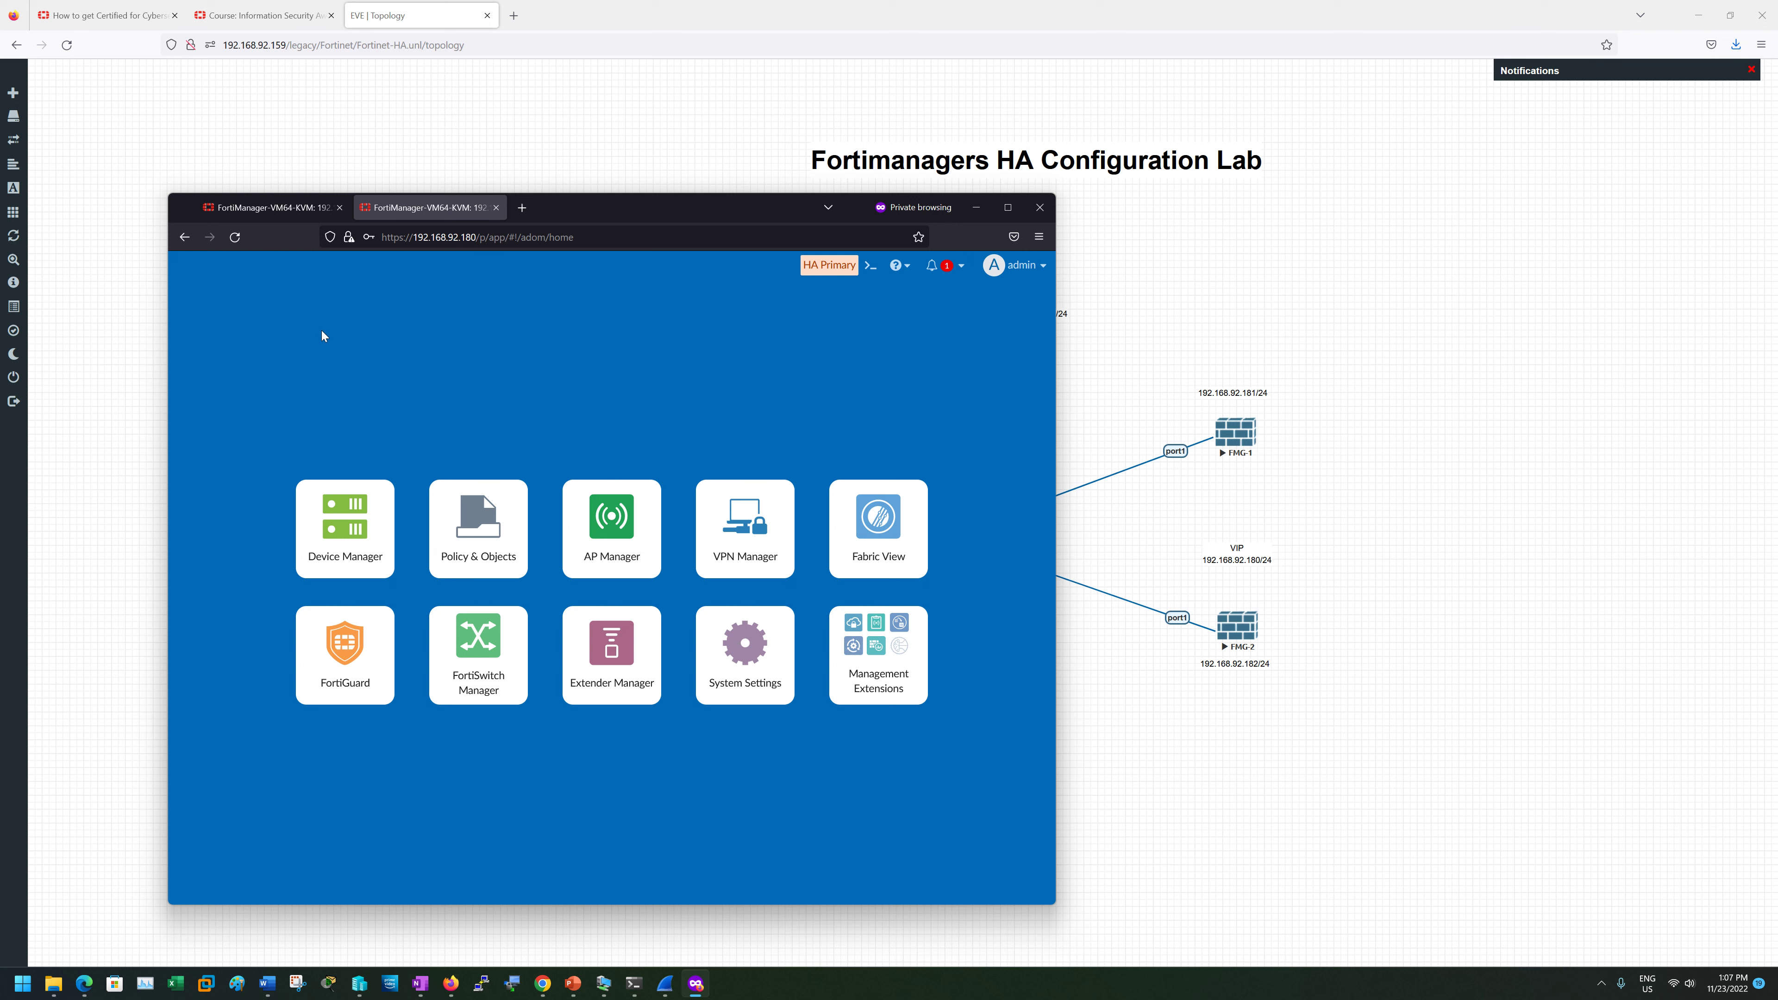
{"action": "left_click", "coordinate": [743, 648]}
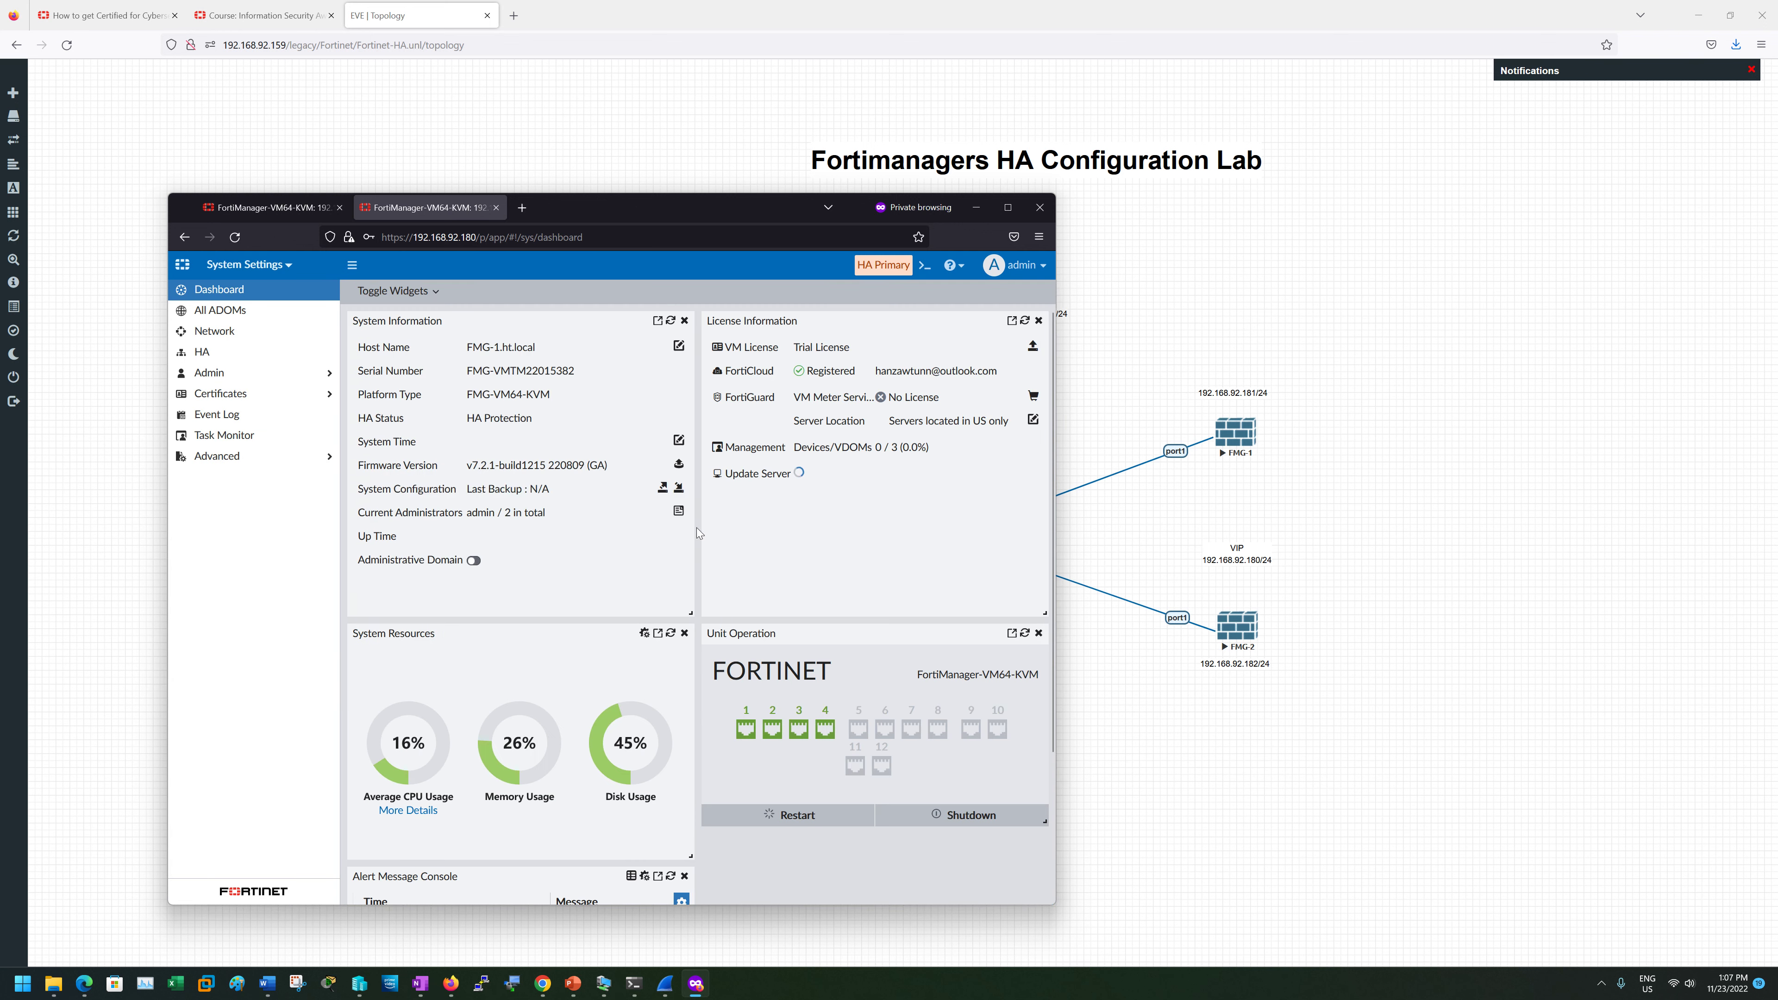
{"action": "left_click_drag", "start_coordinate": [465, 348], "coordinate": [546, 350]}
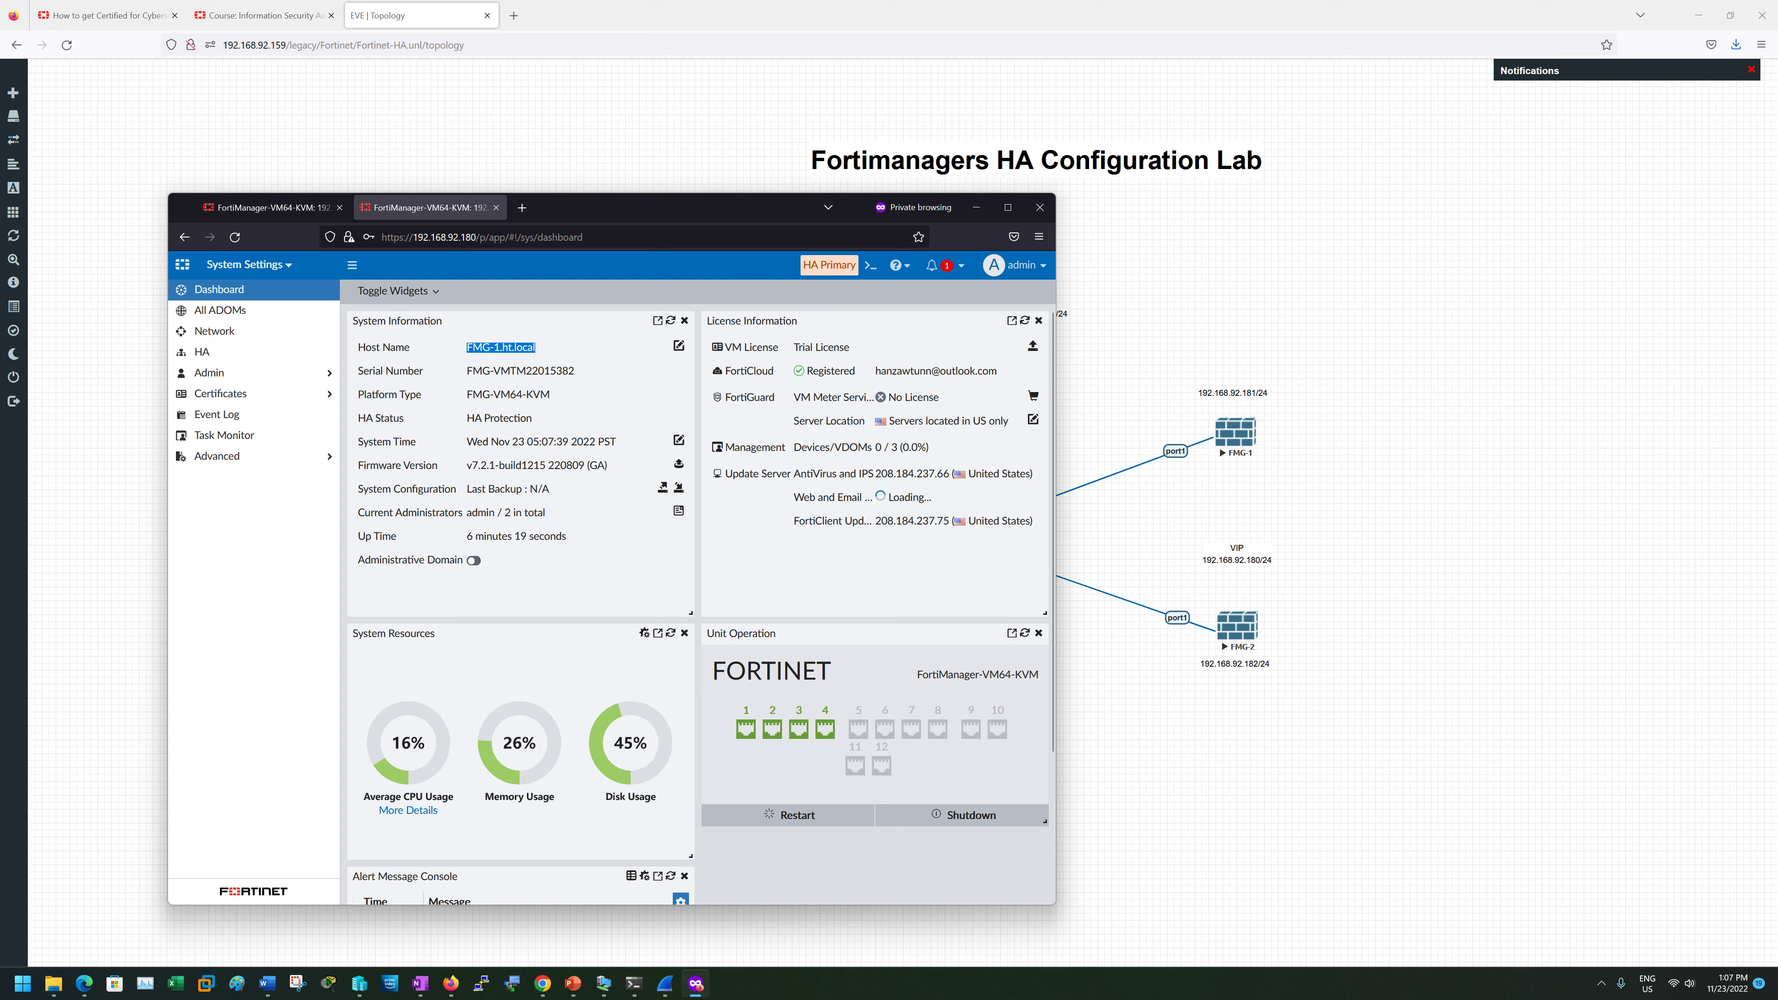